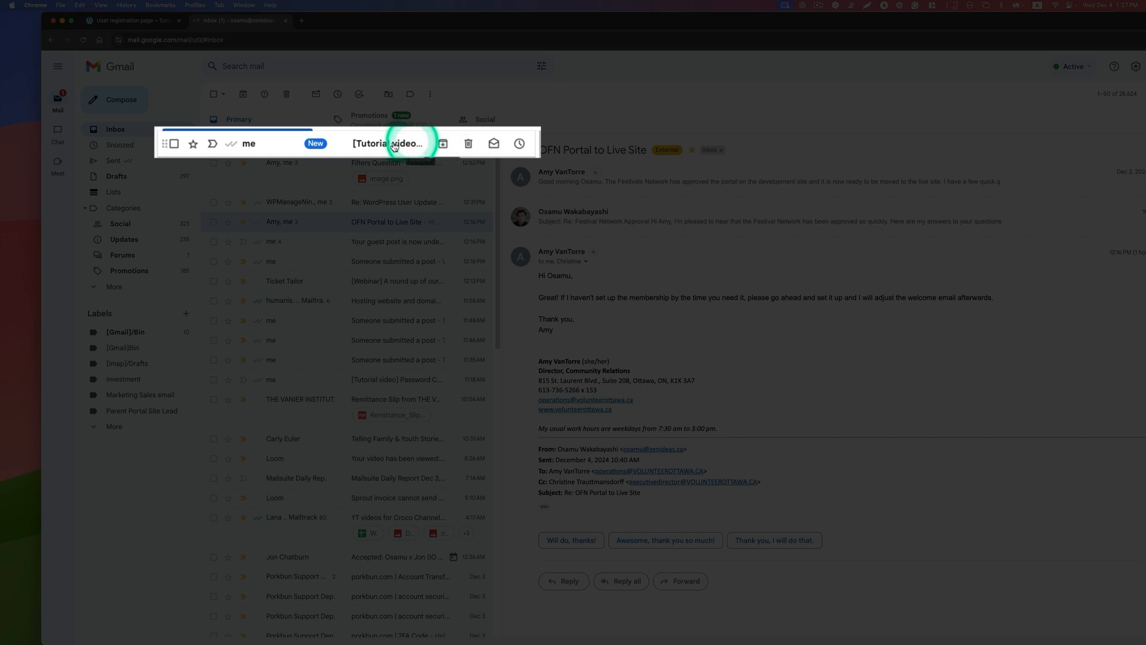
Step: Open the "[Tutorial video] Confirm your email" message, mark it as safe and follow its registration confirmation link
left_click(379, 144)
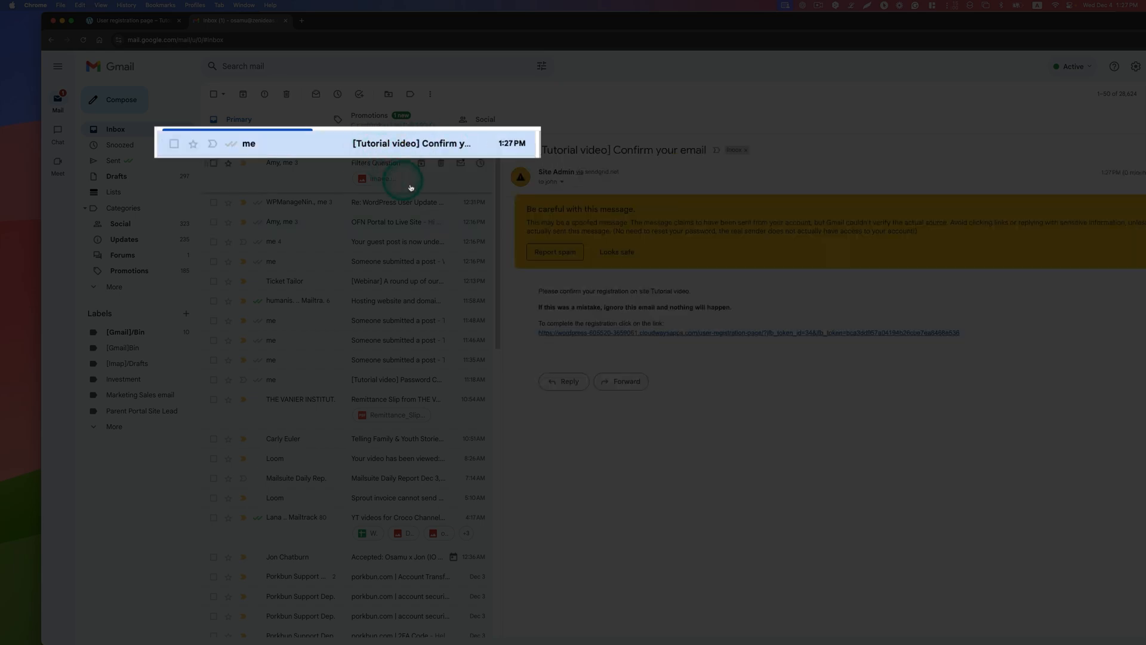
left_click(595, 249)
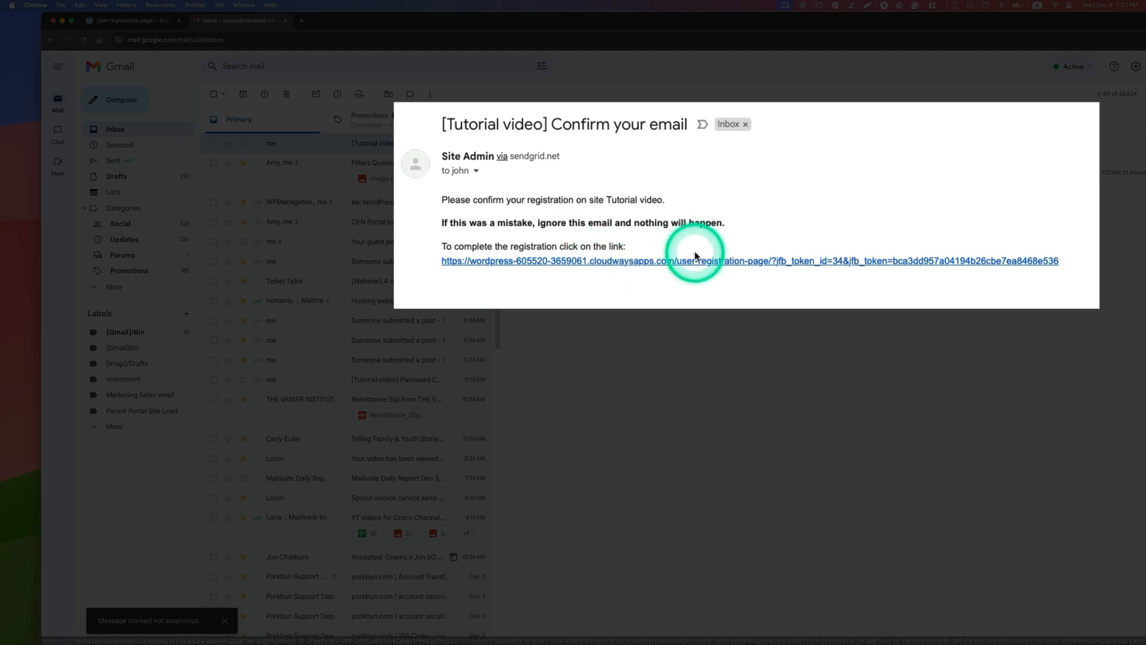
left_click(618, 265)
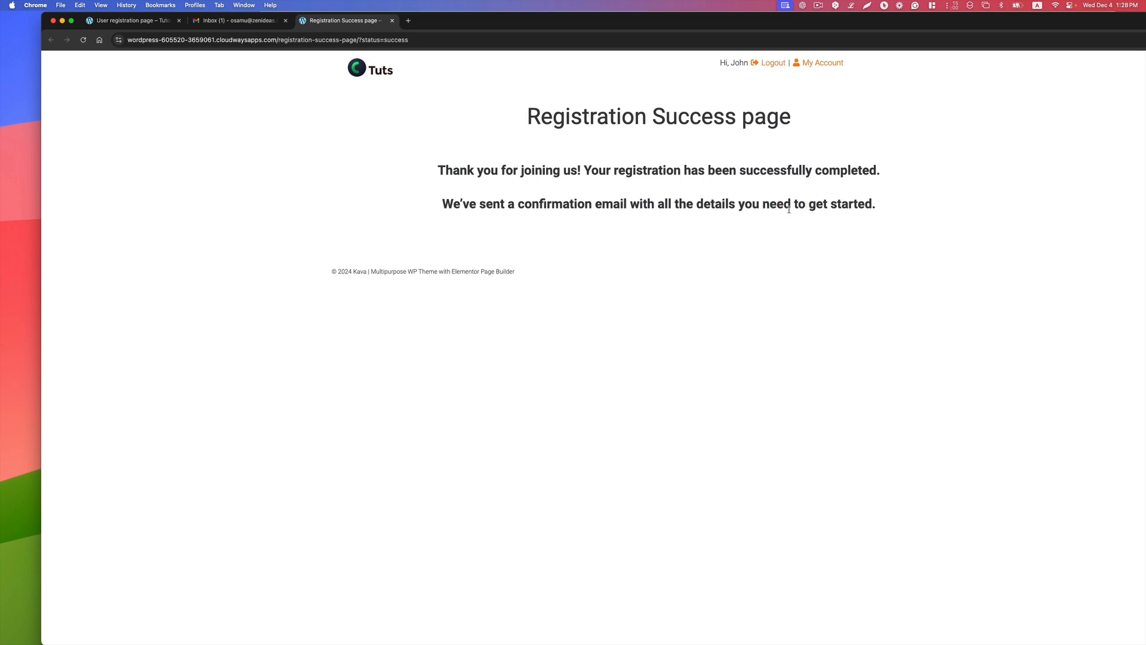
Step: Refresh the Gmail inbox and select the temporary password in the "You are registered on [Tutorial video]" email
left_click(235, 21)
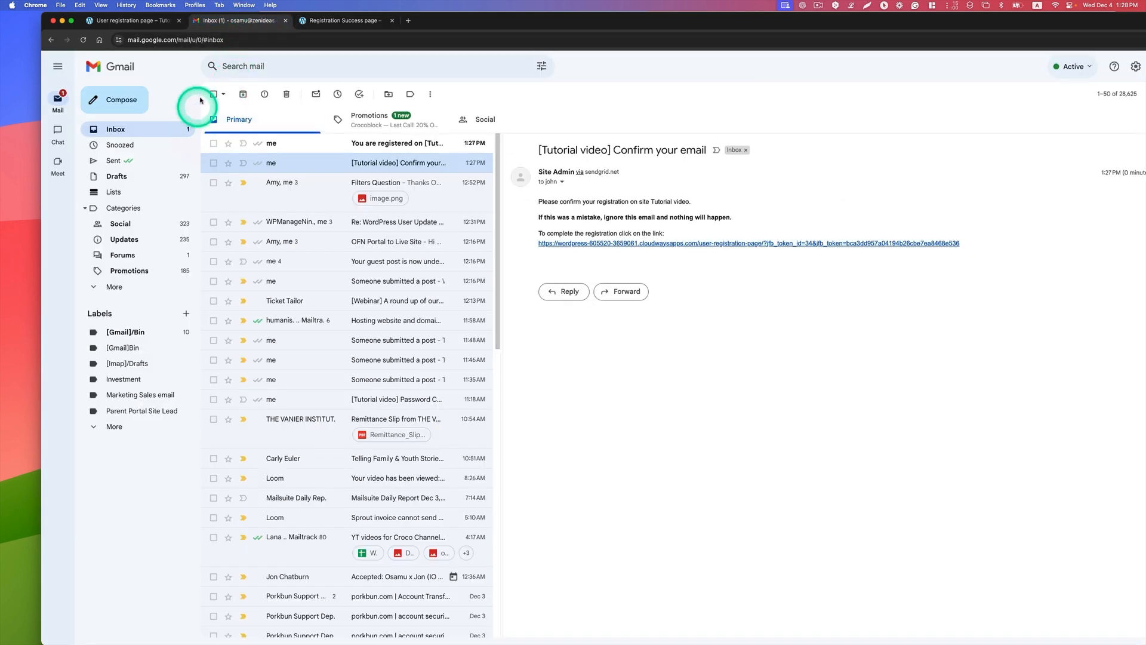
left_click(83, 40)
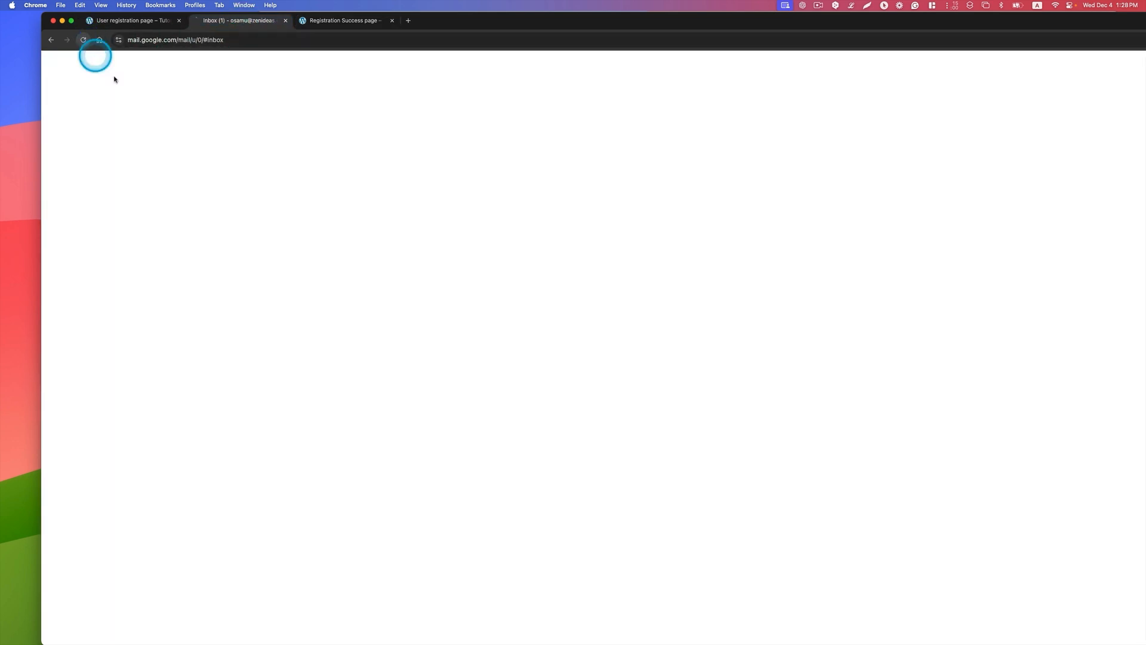
left_click(292, 144)
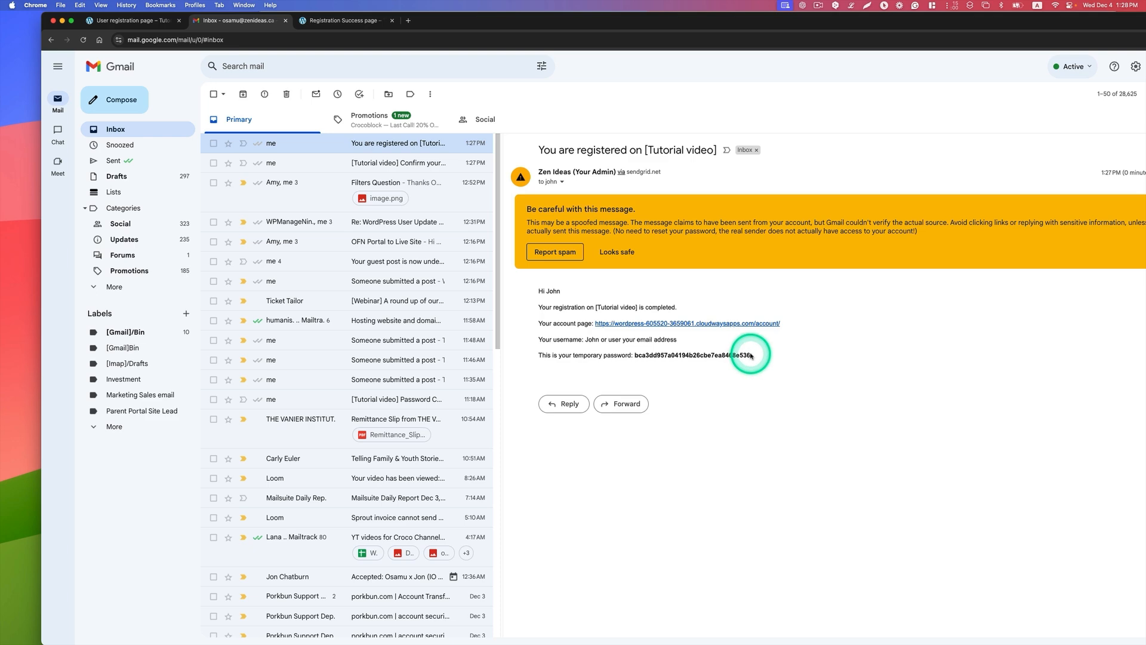
left_click_drag(752, 355, 726, 353)
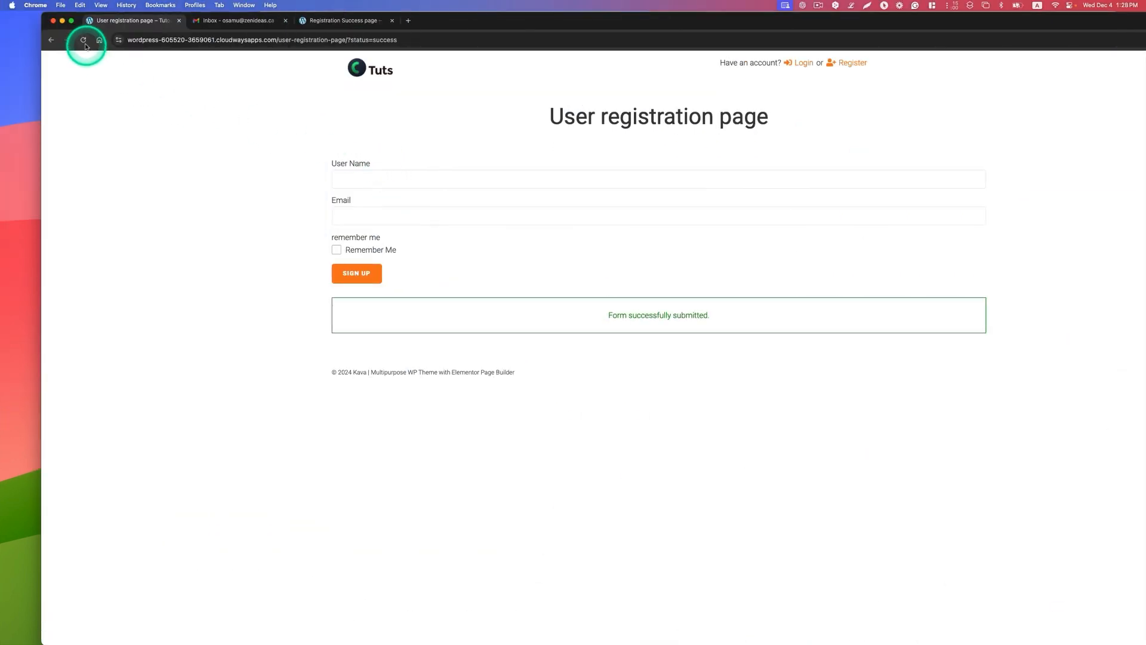
Step: Reload the User registration page, log out of the new account and go to the Login Page
left_click(84, 42)
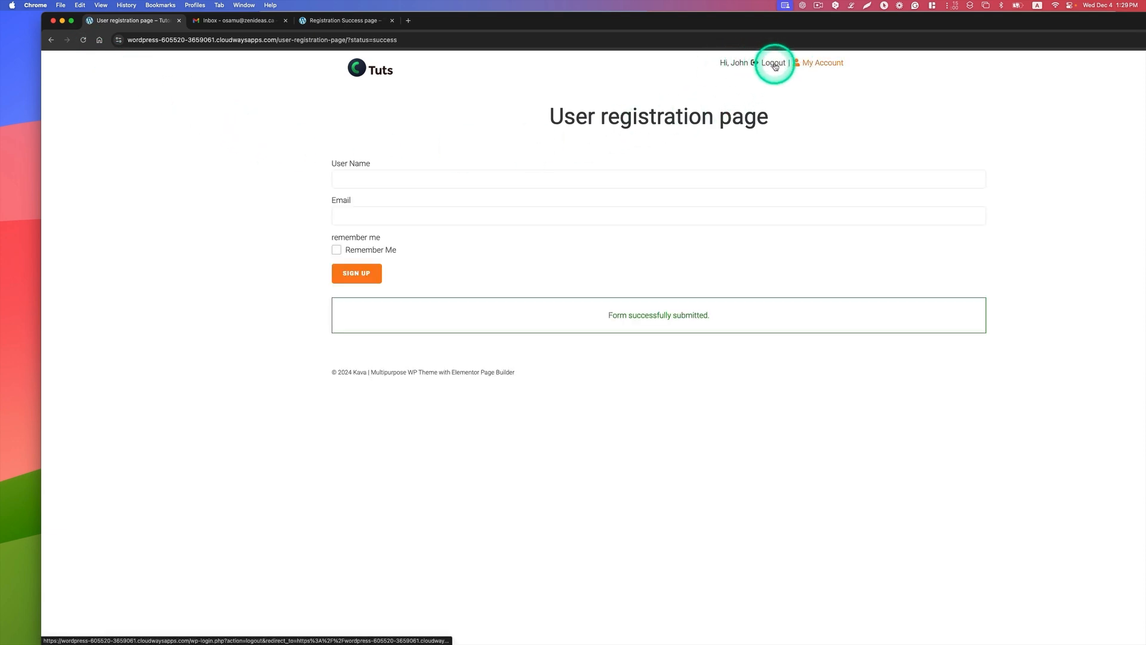
left_click(775, 63)
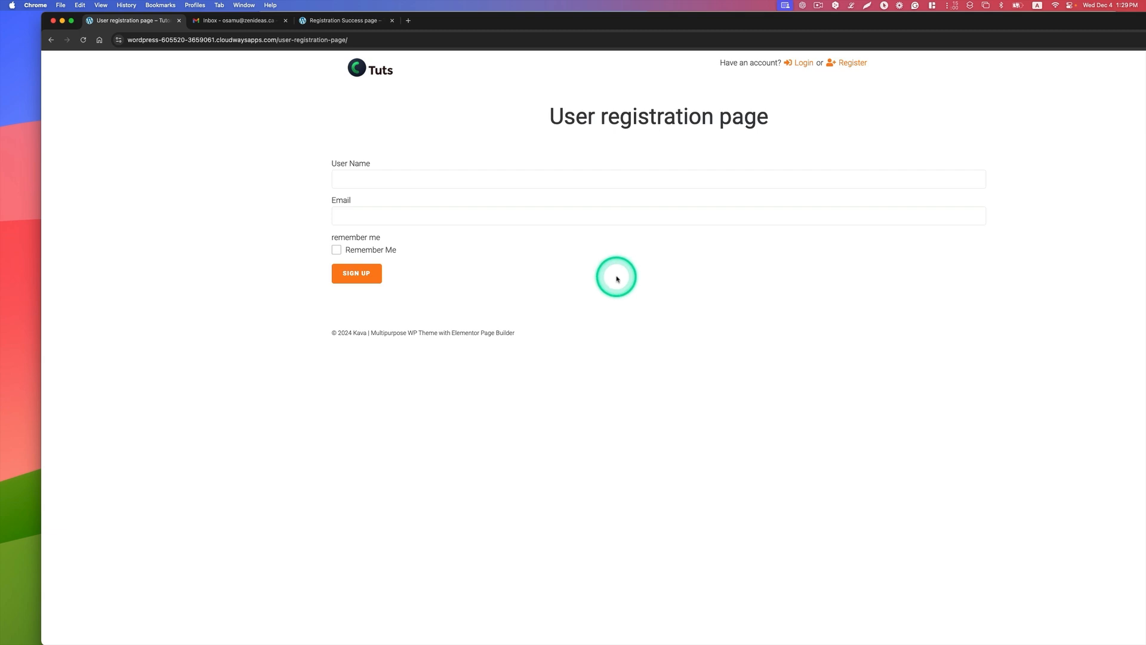
left_click(800, 63)
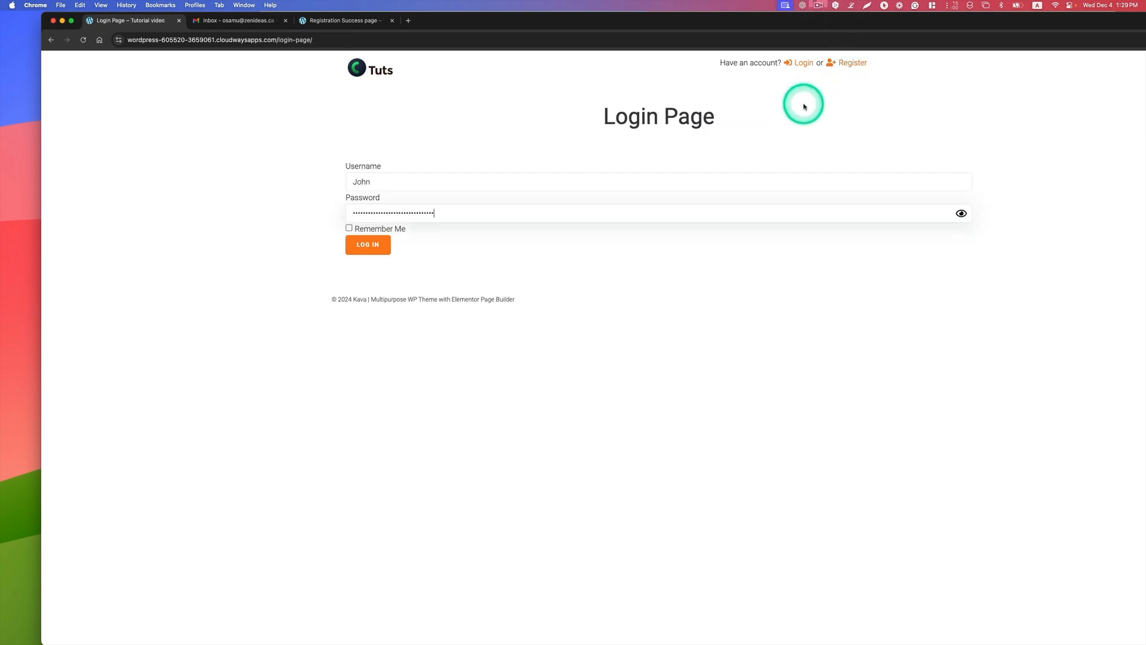
Step: Reveal the temporary password in the Password field, log in with the registered username and open My Account
left_click(961, 213)
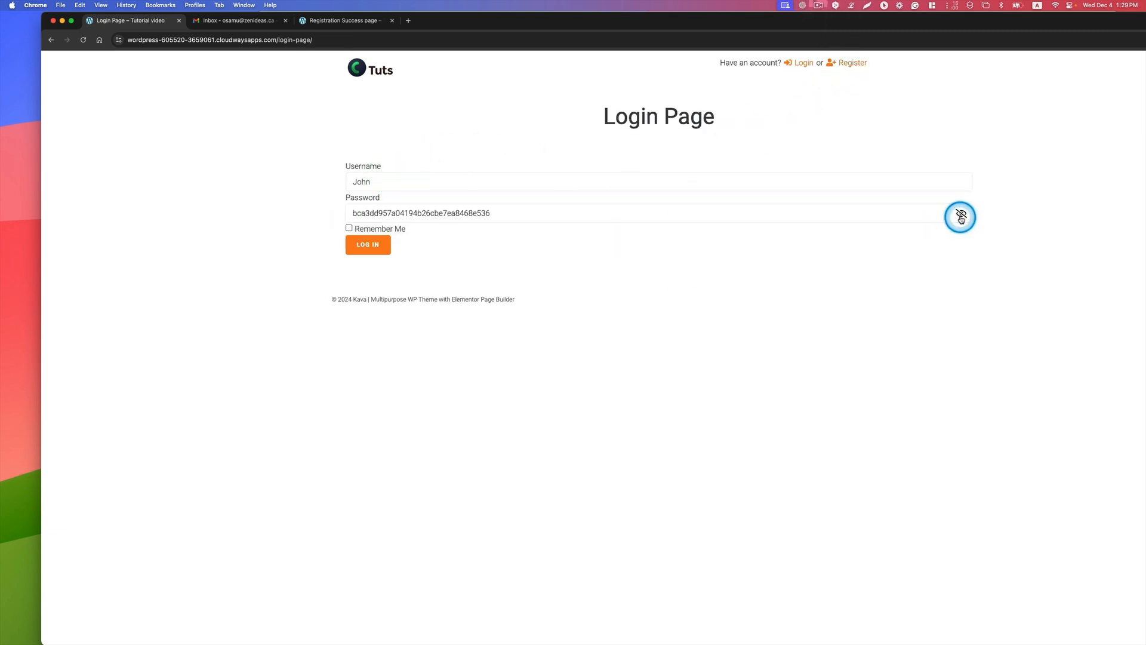
left_click(368, 245)
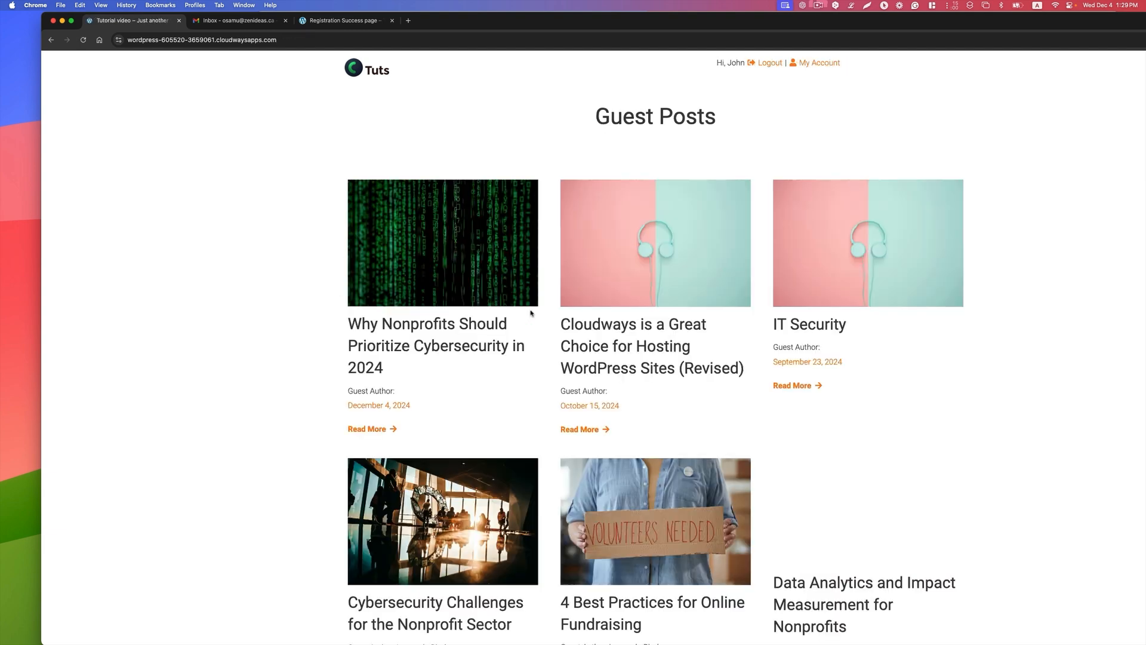
left_click(812, 64)
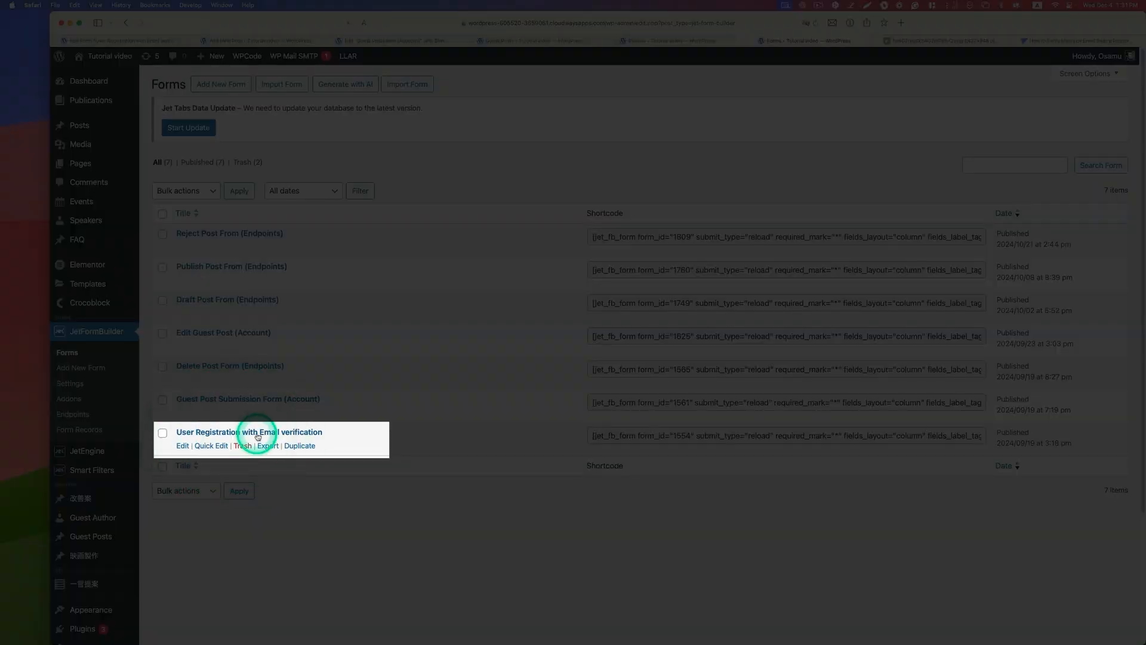
Step: In the WordPress admin, open the "User Registration with Email verification" form for editing and set the User Name field's type to Text
left_click(190, 447)
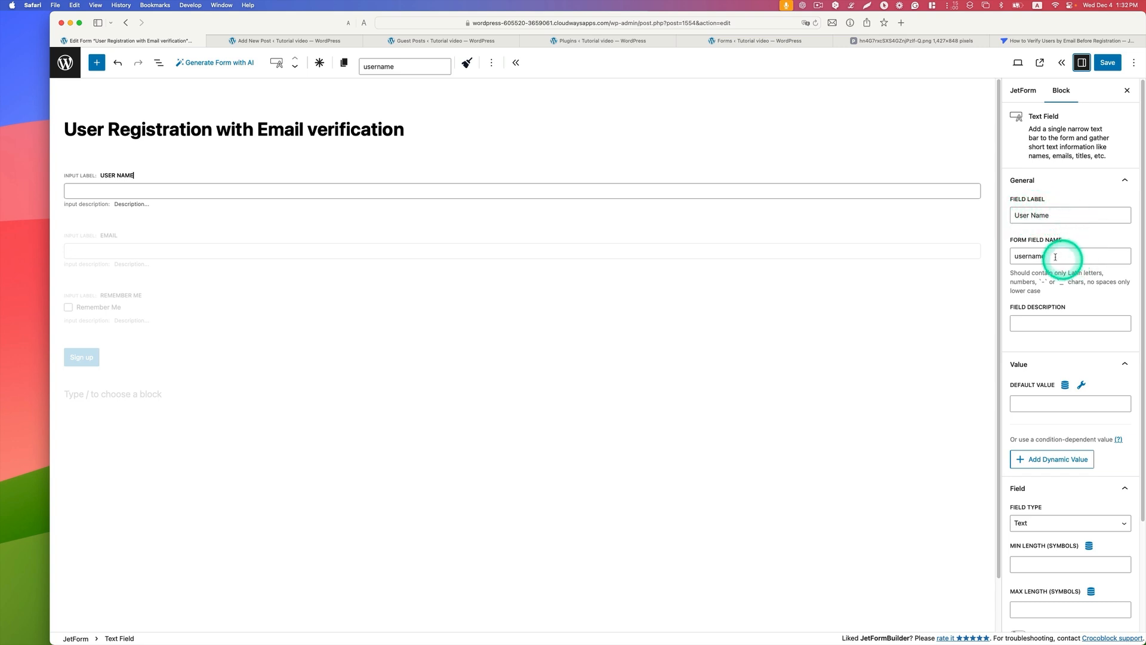
scroll(1066, 362, "down", 1)
left_click(1028, 500)
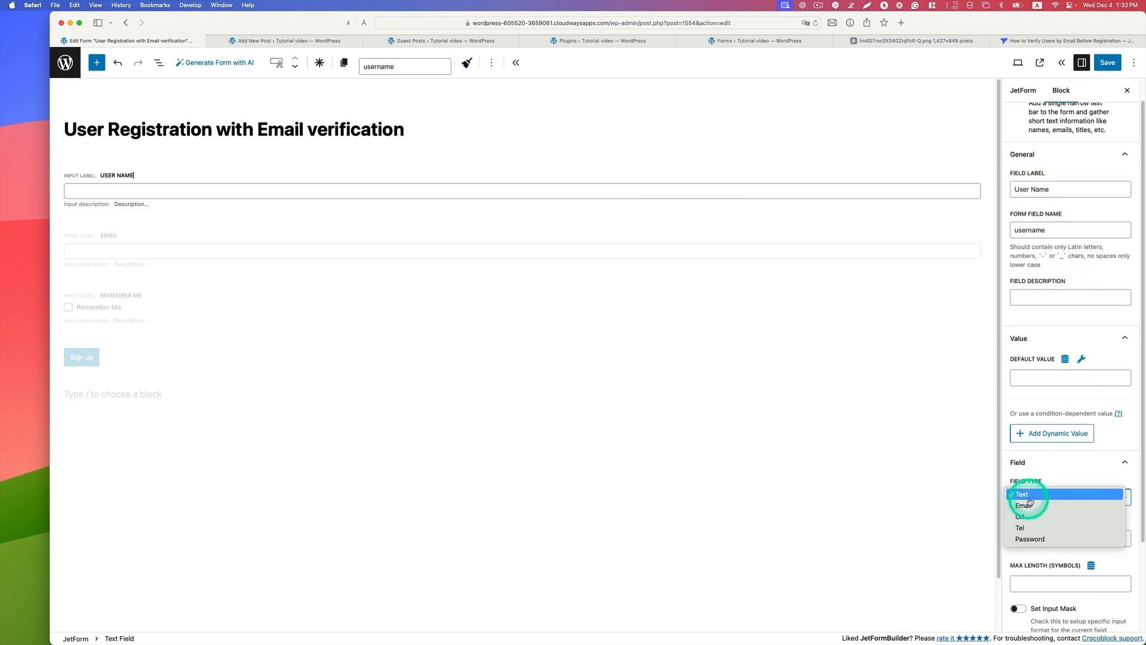
left_click(1024, 495)
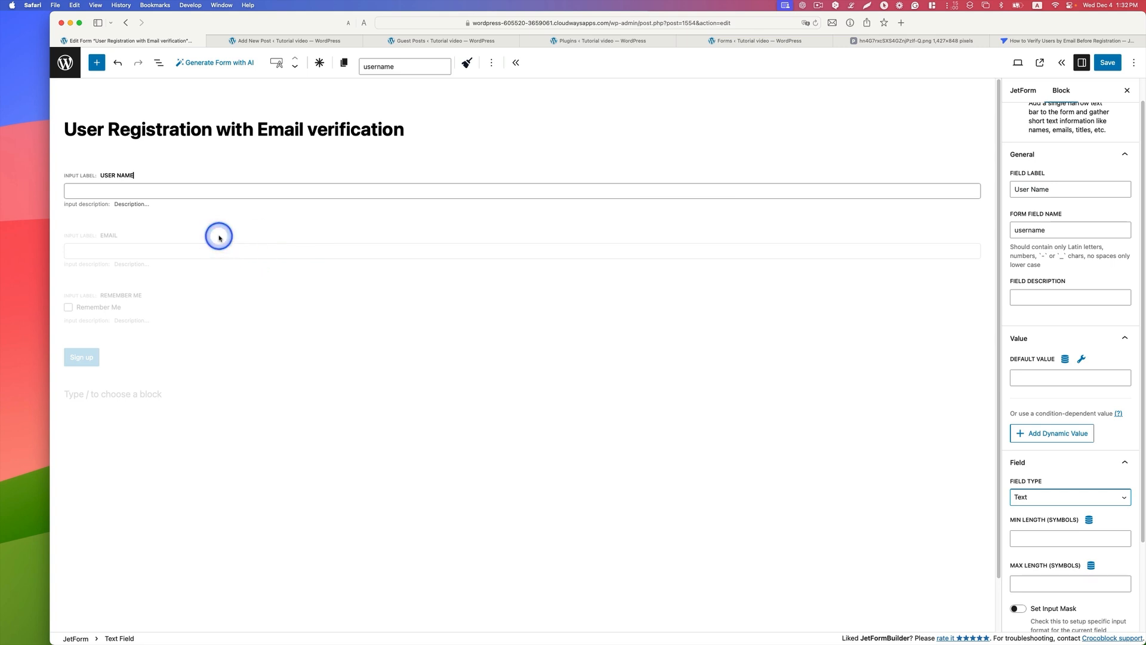
Step: Select the form's Email field and set its field type to Email
left_click(144, 241)
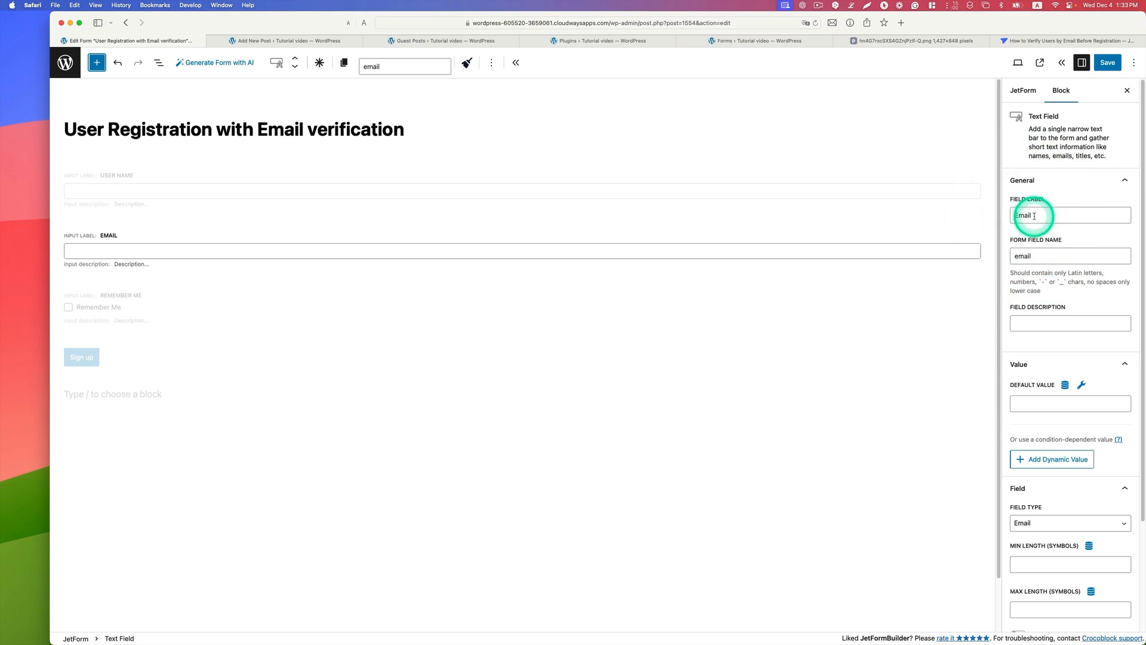
left_click(1025, 523)
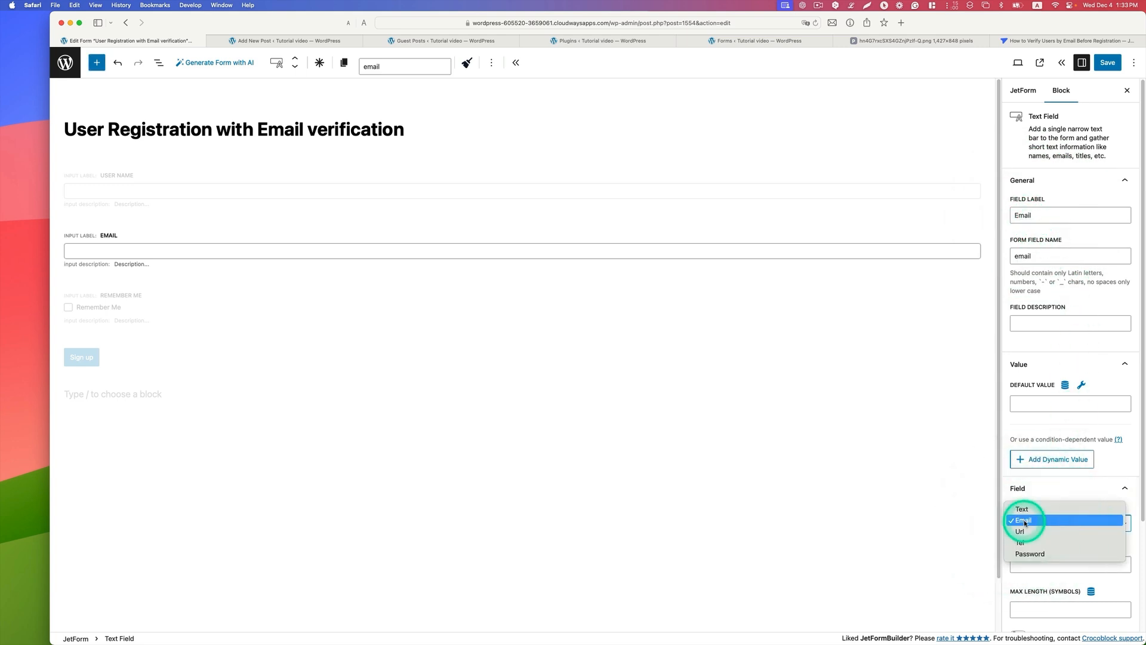
left_click(1025, 521)
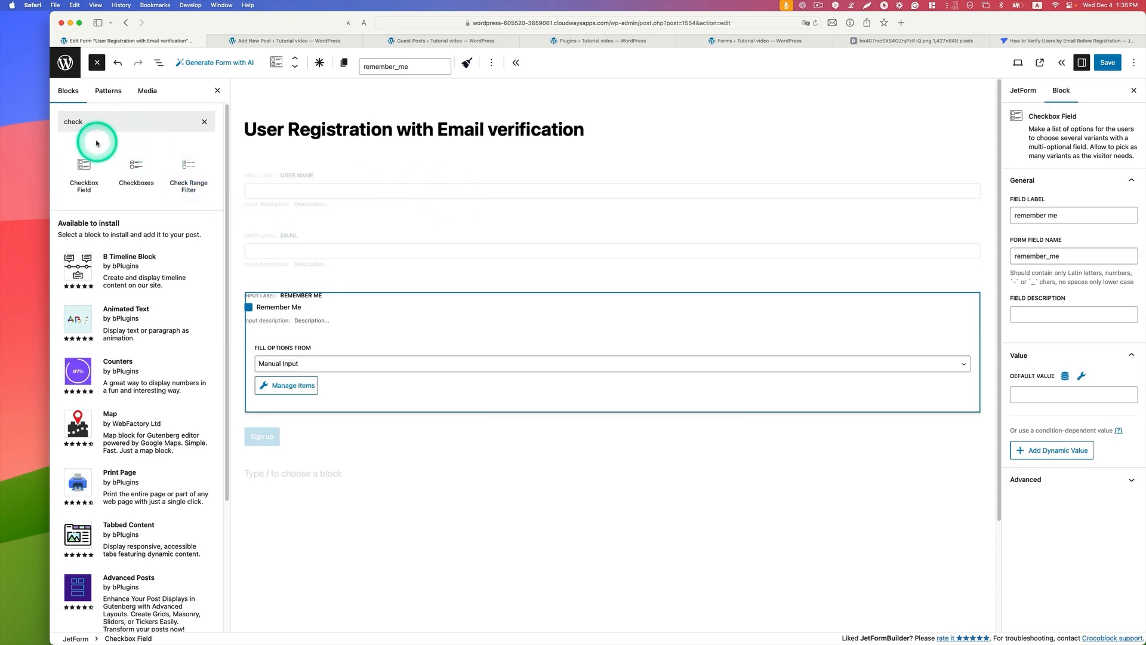
Step: Select the form's Checkbox Field and set its field label to "Remember me"
mouse_move(90, 164)
left_mouse_down()
mouse_move(247, 344)
mouse_move(77, 166)
left_mouse_up()
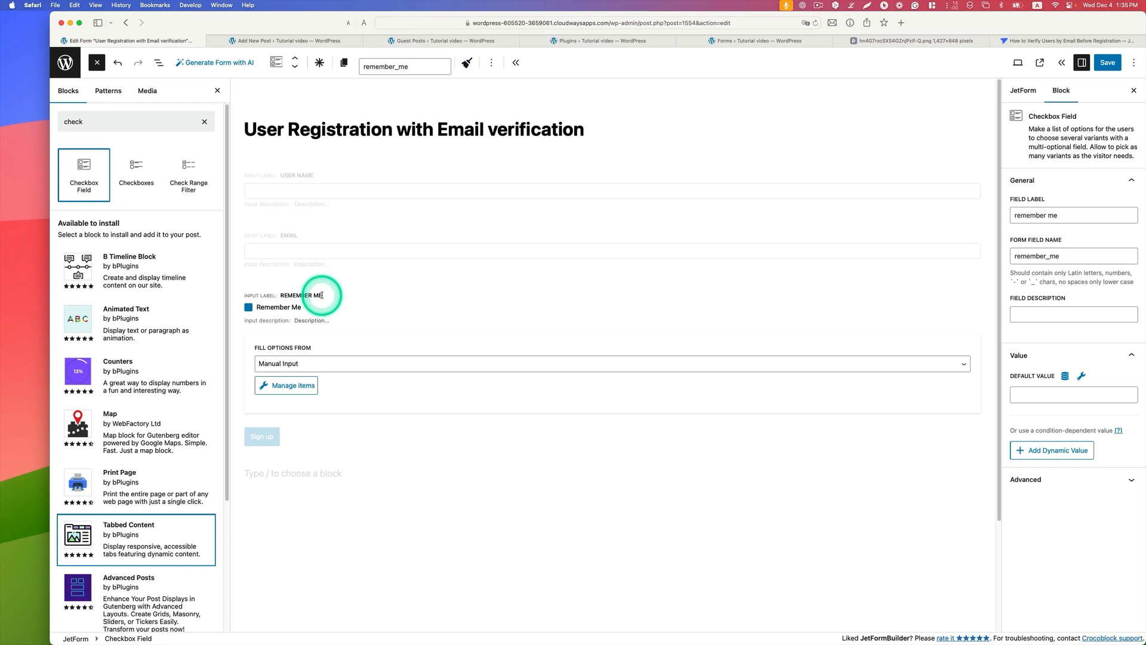
left_click(320, 297)
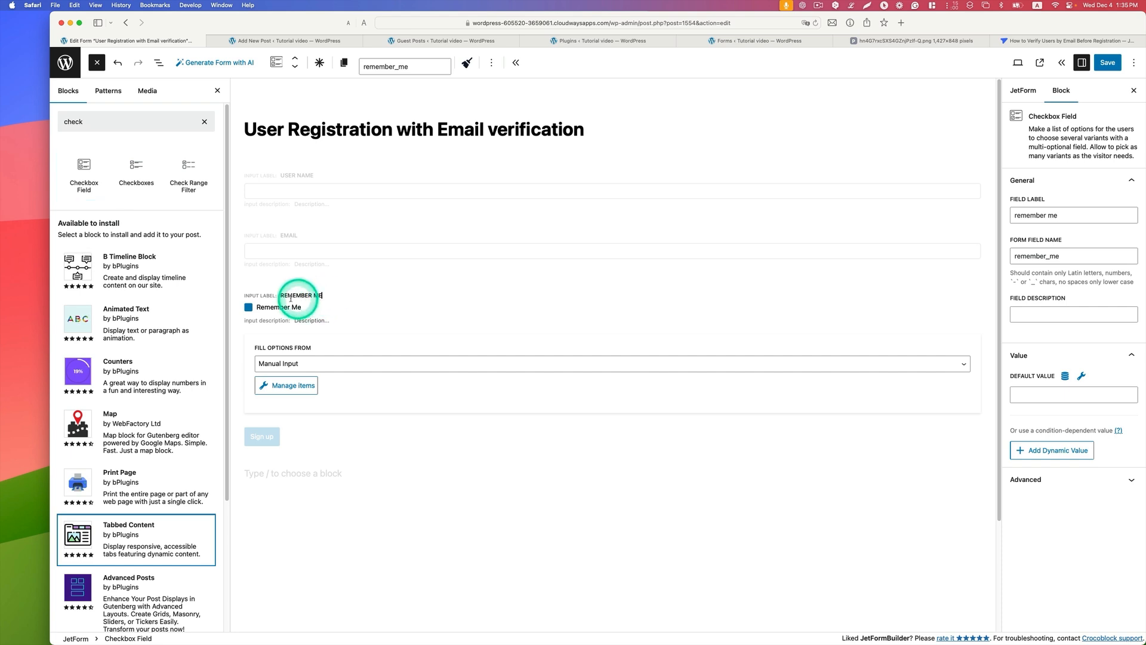
left_click(1016, 215)
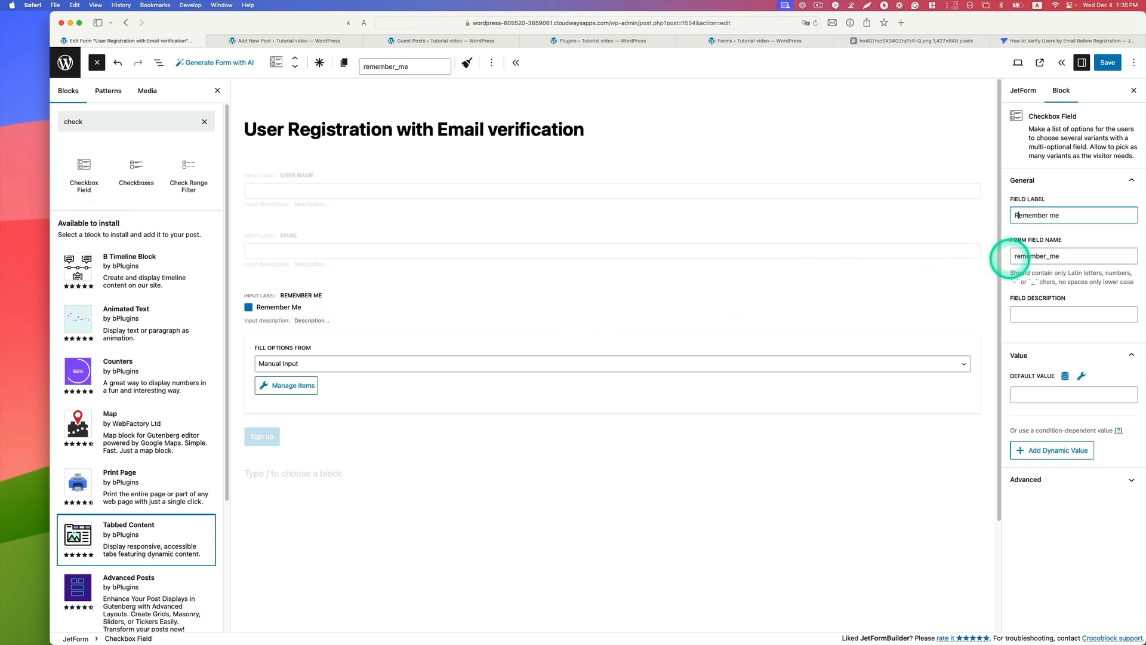
Step: Fill the checkbox options from Manual Input, with one option labelled "Remember Me" and value 1, and update the options
left_click(287, 358)
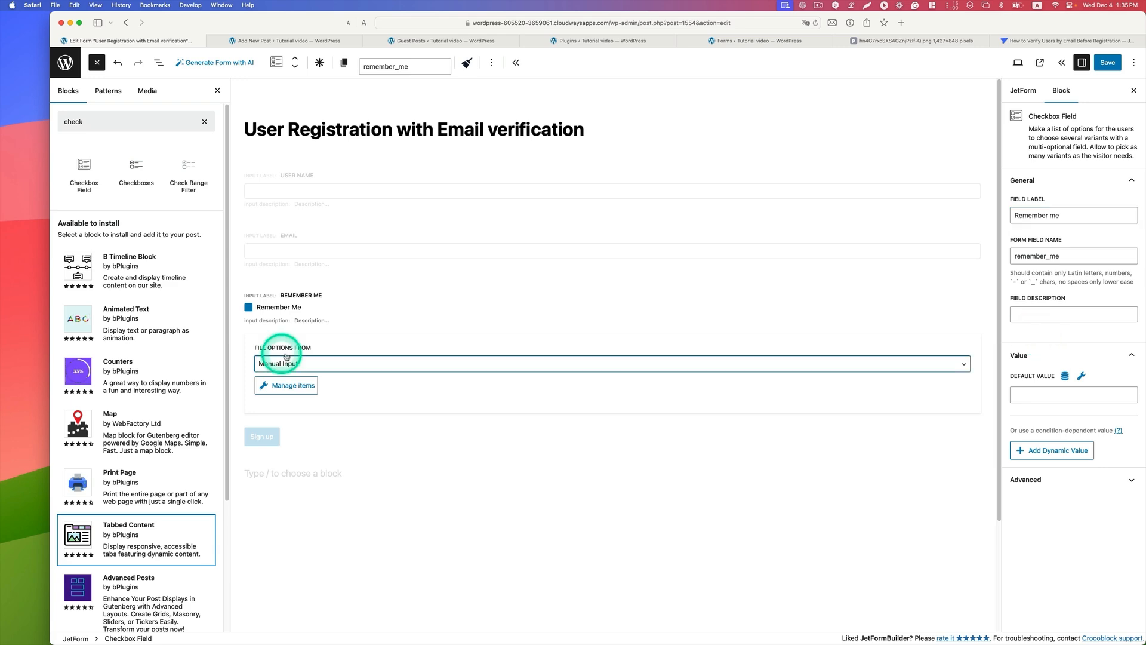
left_click(317, 363)
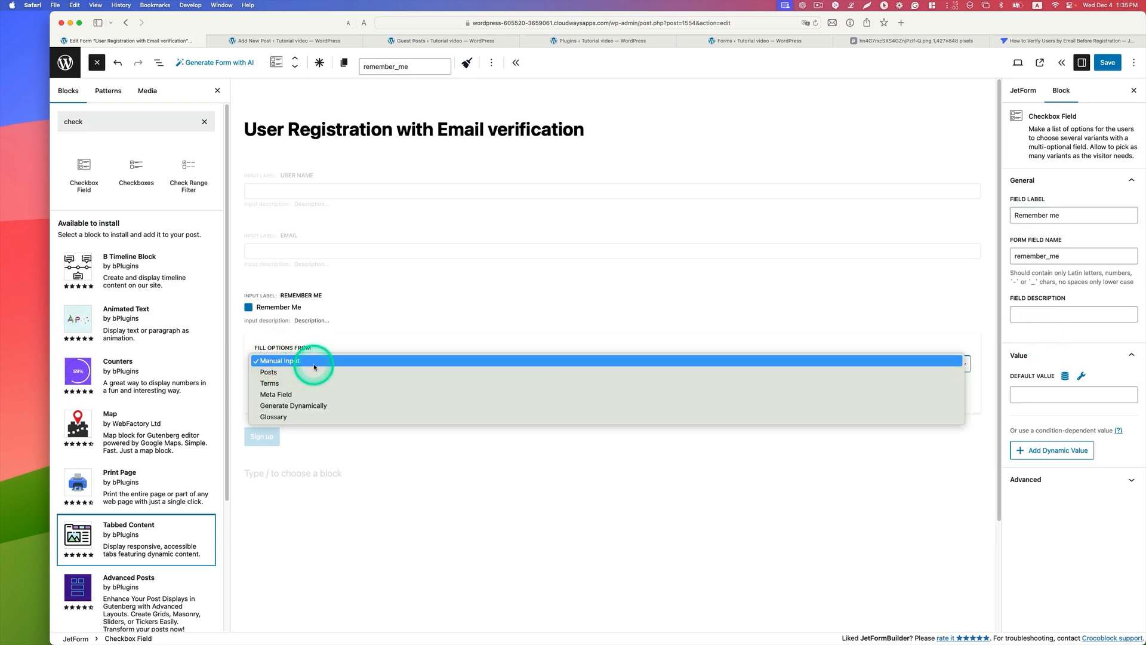
left_click(315, 364)
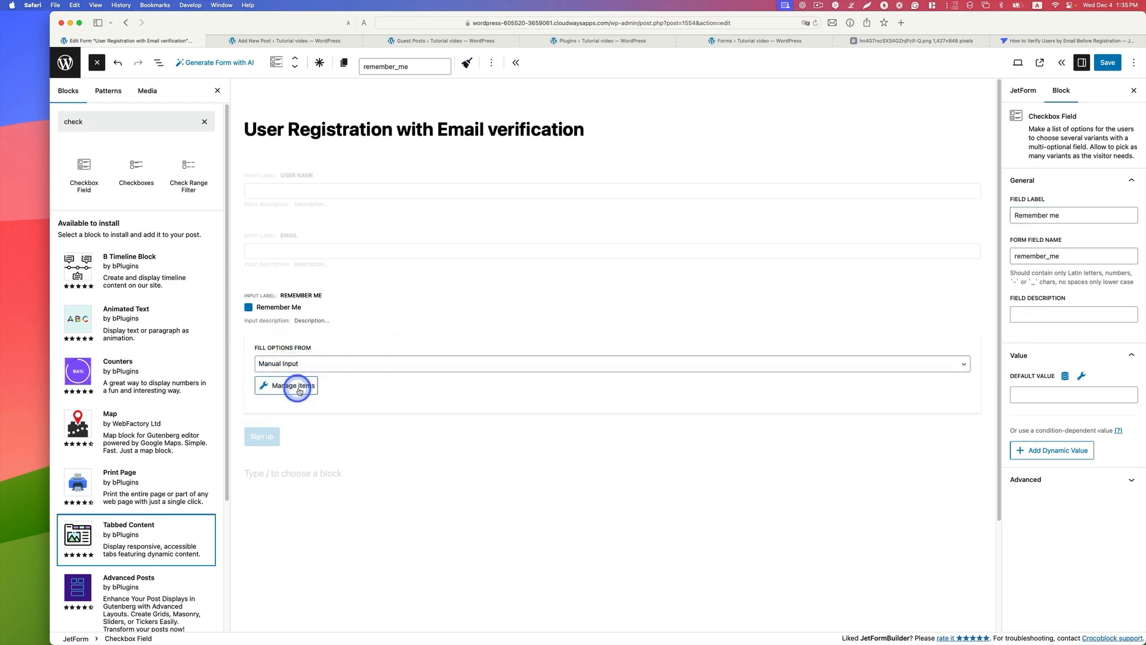
left_click(298, 388)
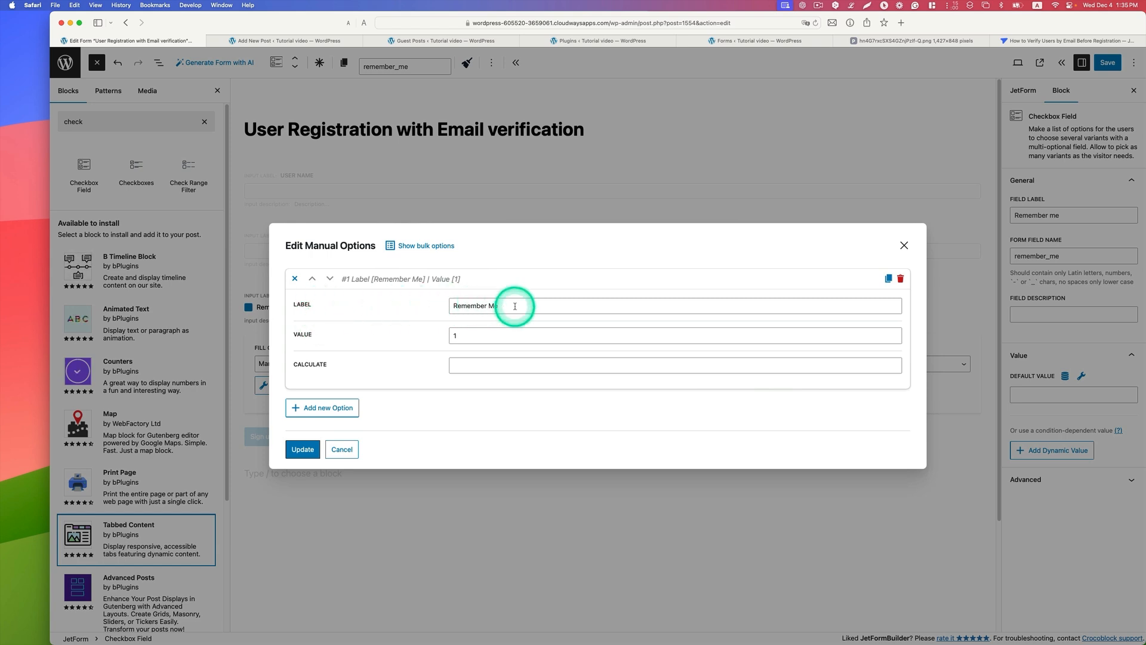
triple_click(476, 307)
left_click(483, 332)
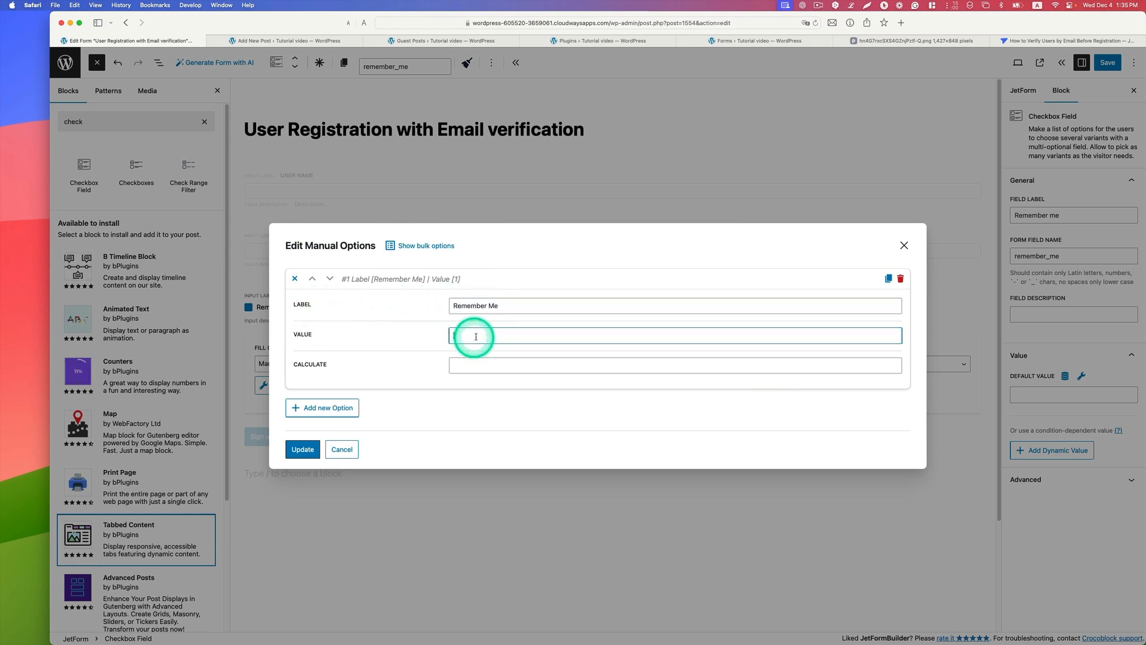
left_click(303, 449)
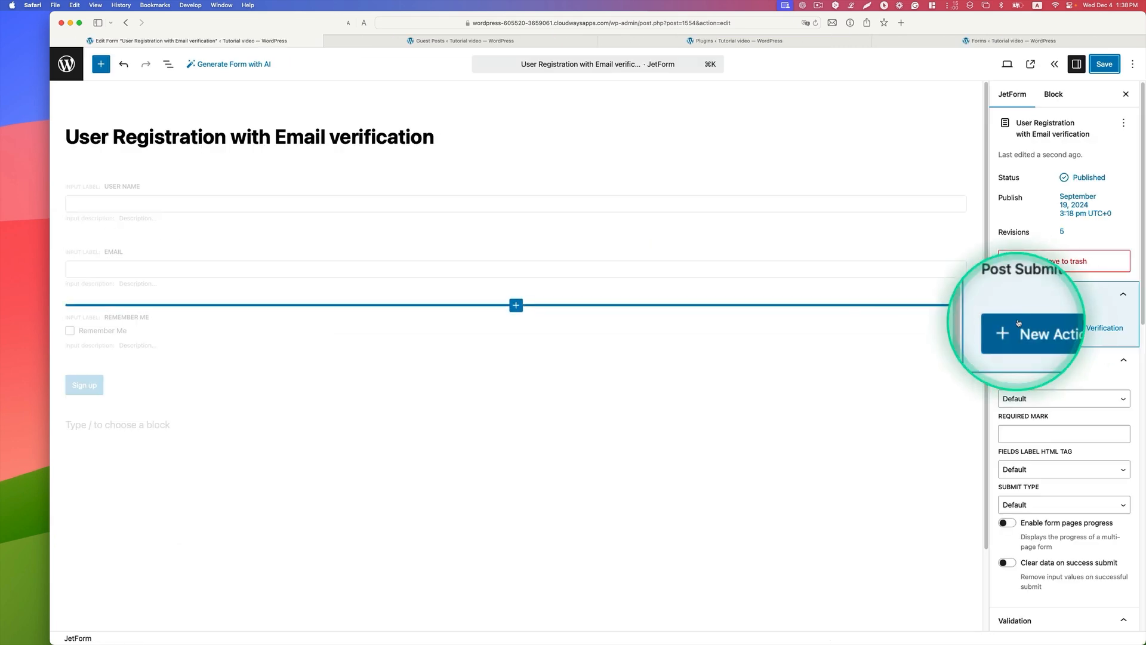
Step: Add a Verification post submit action and let User & Administrator verify the submission
left_click(1034, 331)
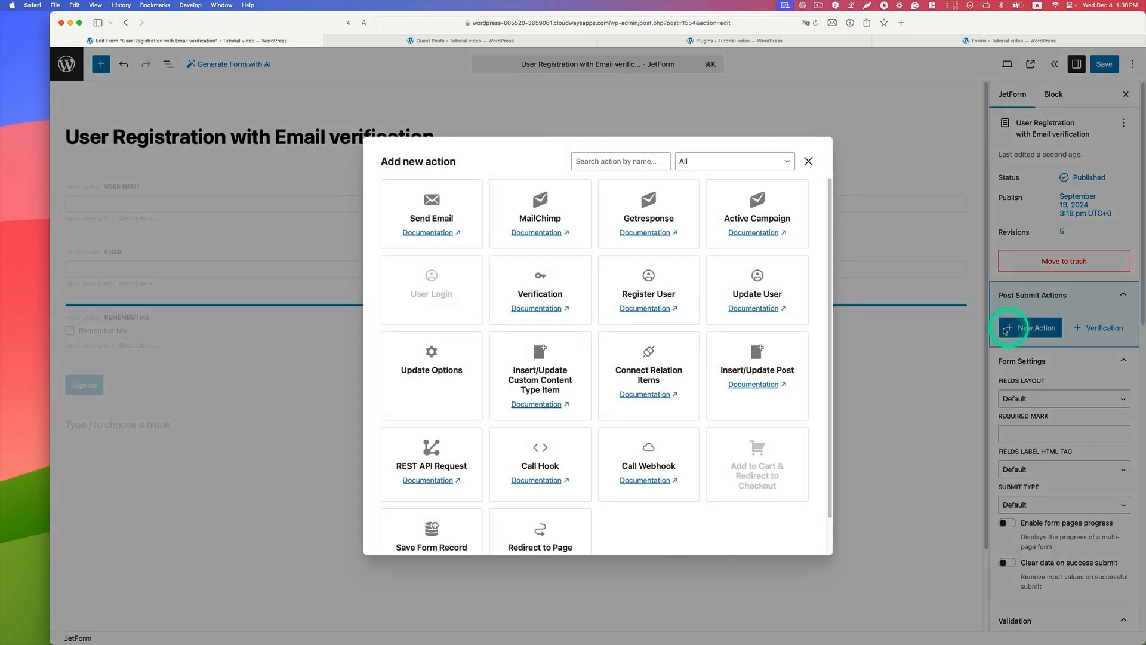
left_click(541, 294)
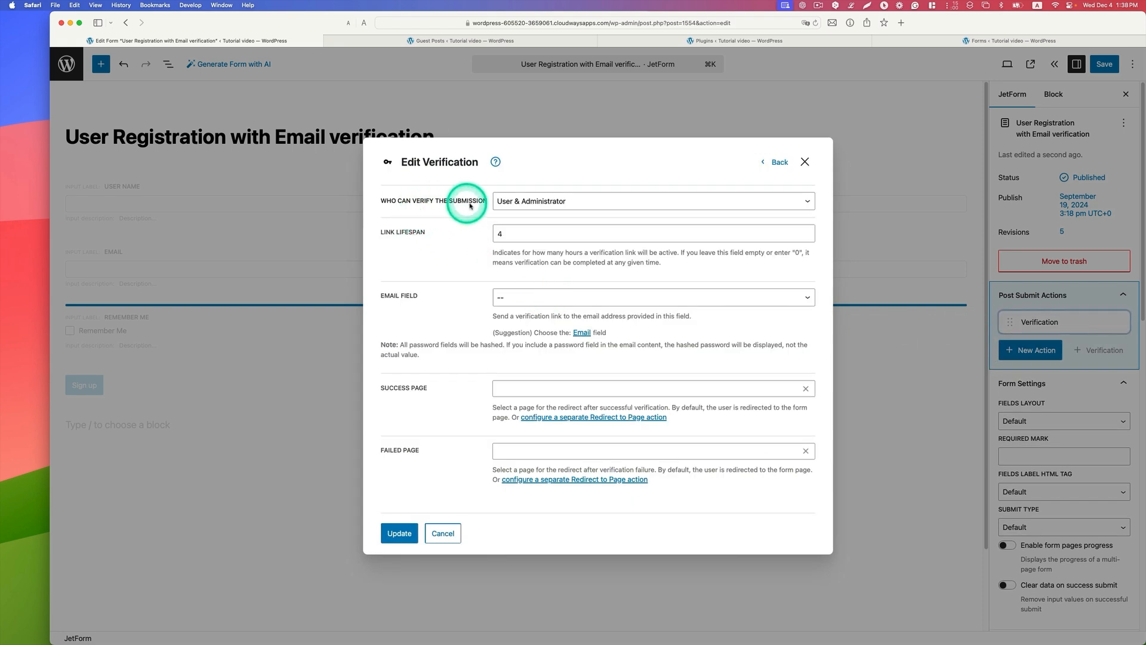
left_click(524, 203)
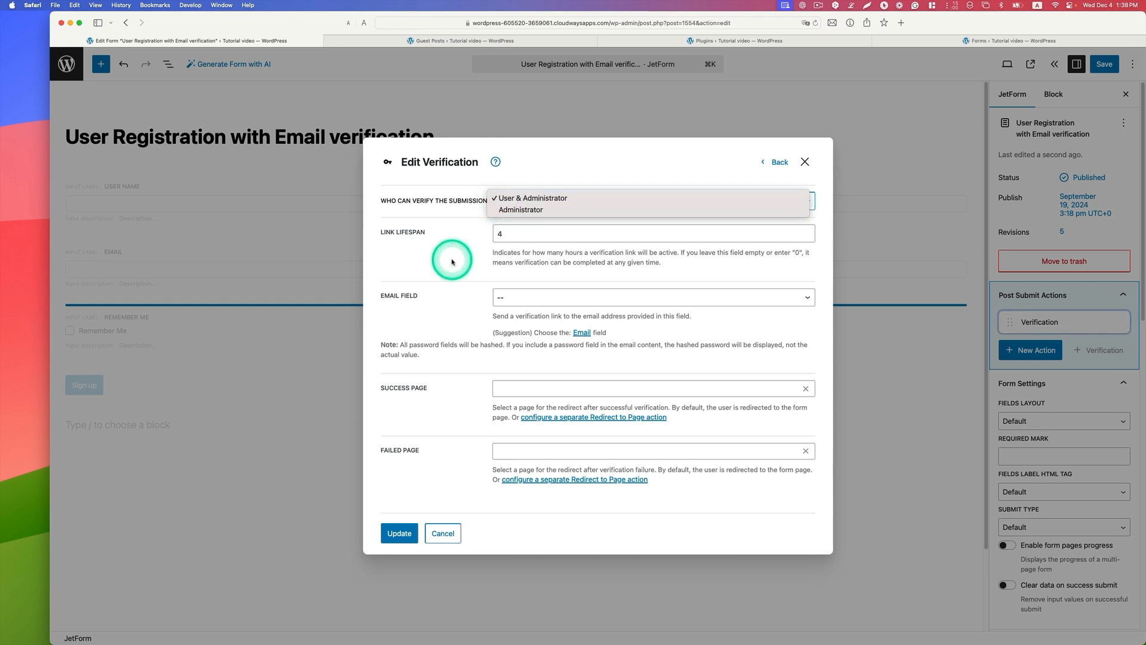
left_click(429, 246)
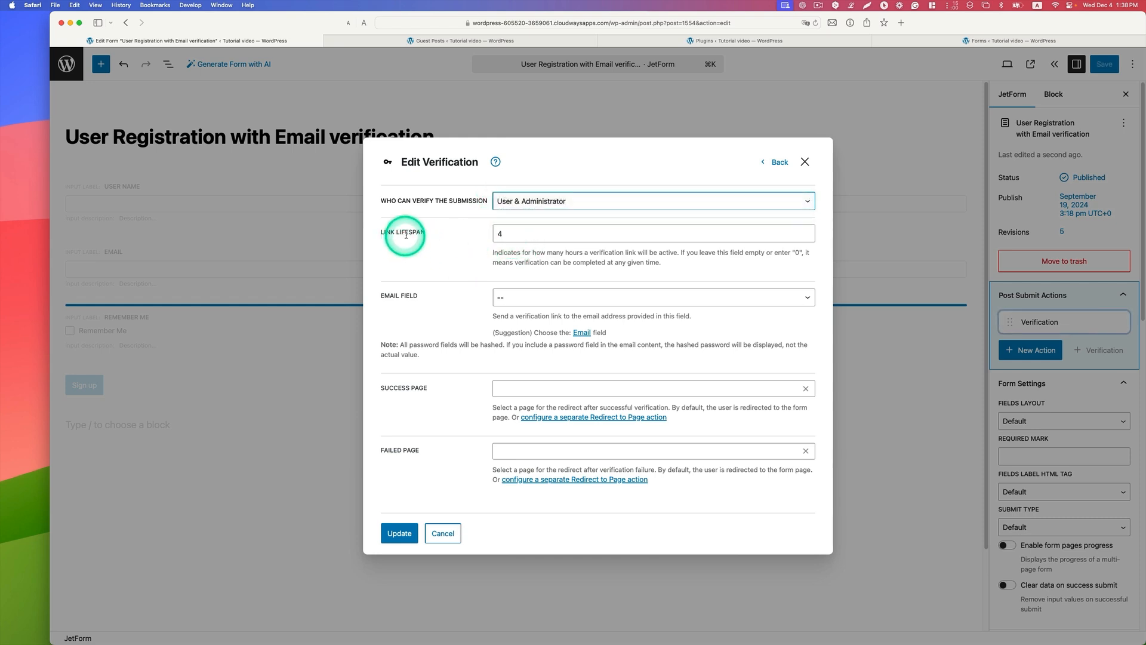
Step: Clear the link lifespan of the Verification action and set its email field to Email
double_click(520, 234)
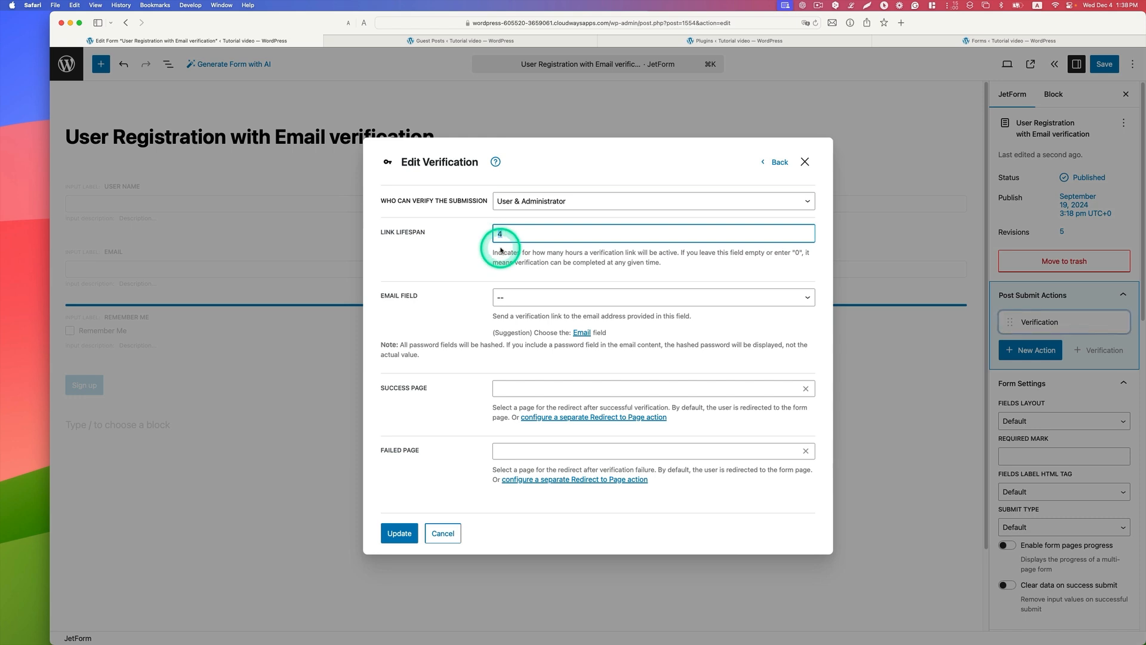
left_click(478, 229)
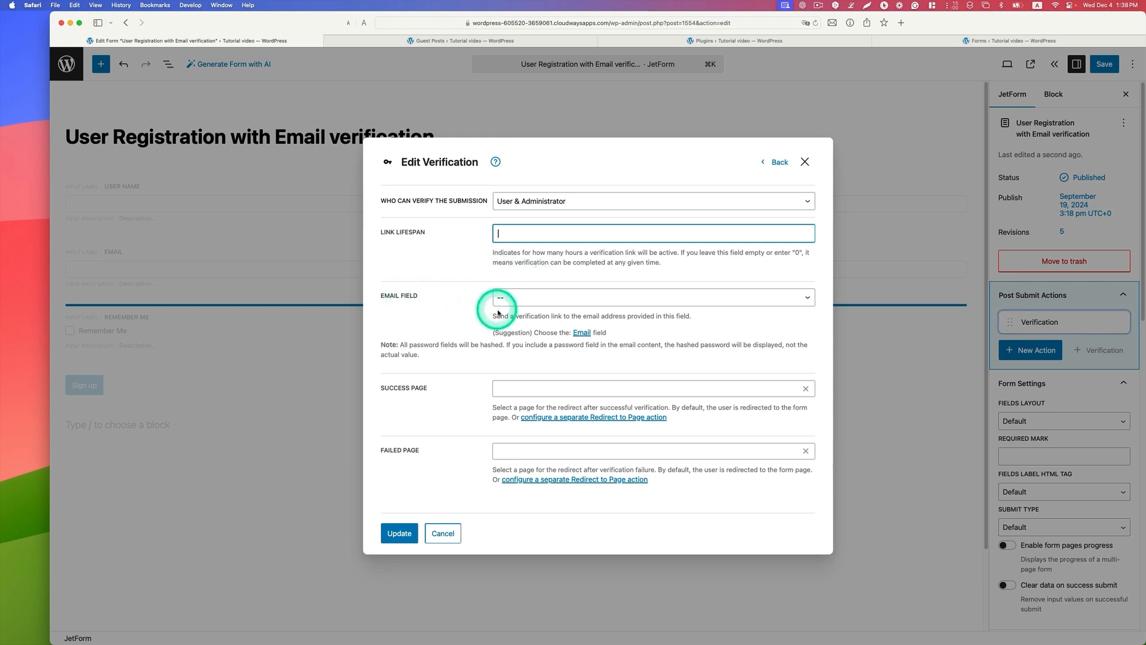
left_click(538, 303)
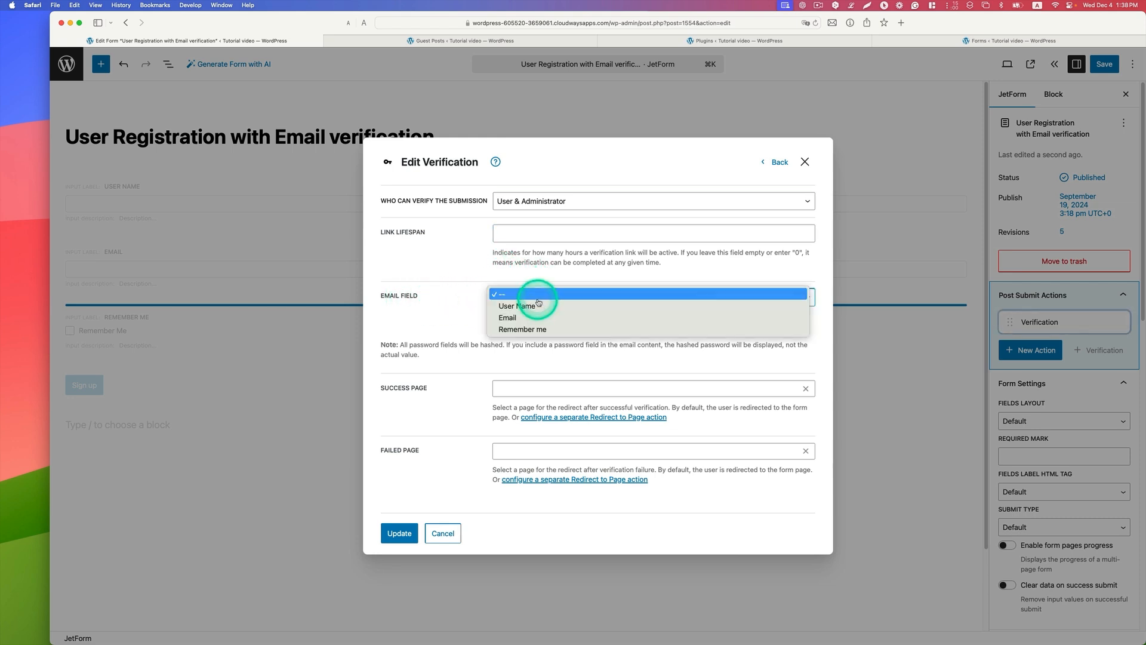
left_click(561, 323)
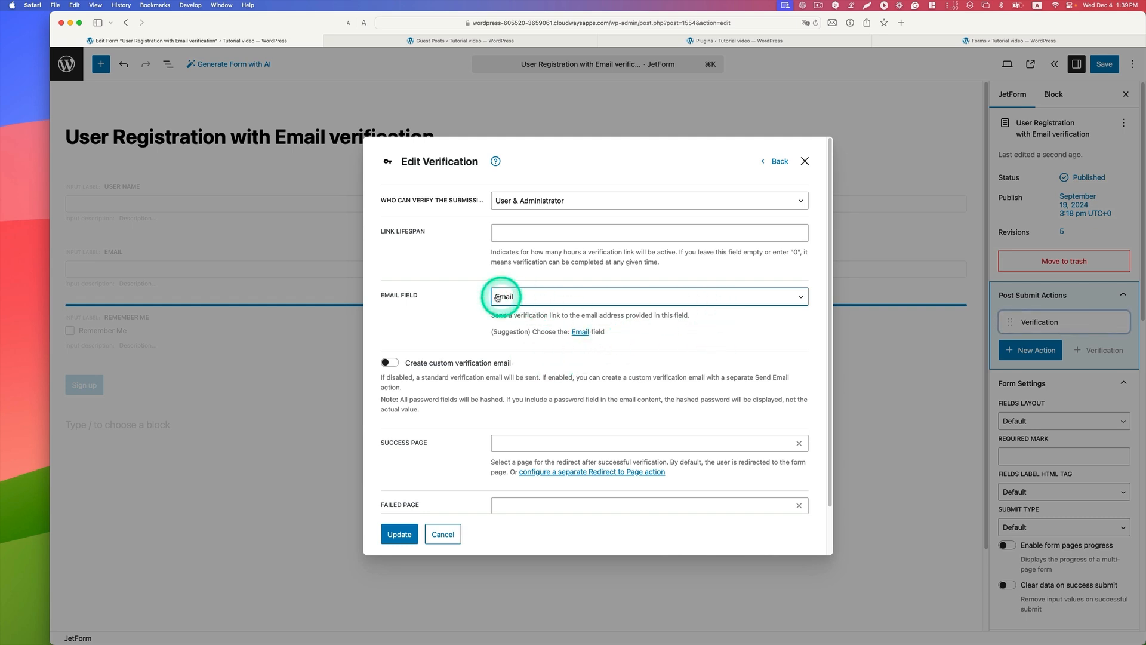
Step: Enable the custom verification email and, after viewing the page in Chrome, set the success page to Registration Success page
scroll(681, 350, "down", 1)
scroll(681, 350, "down", 1)
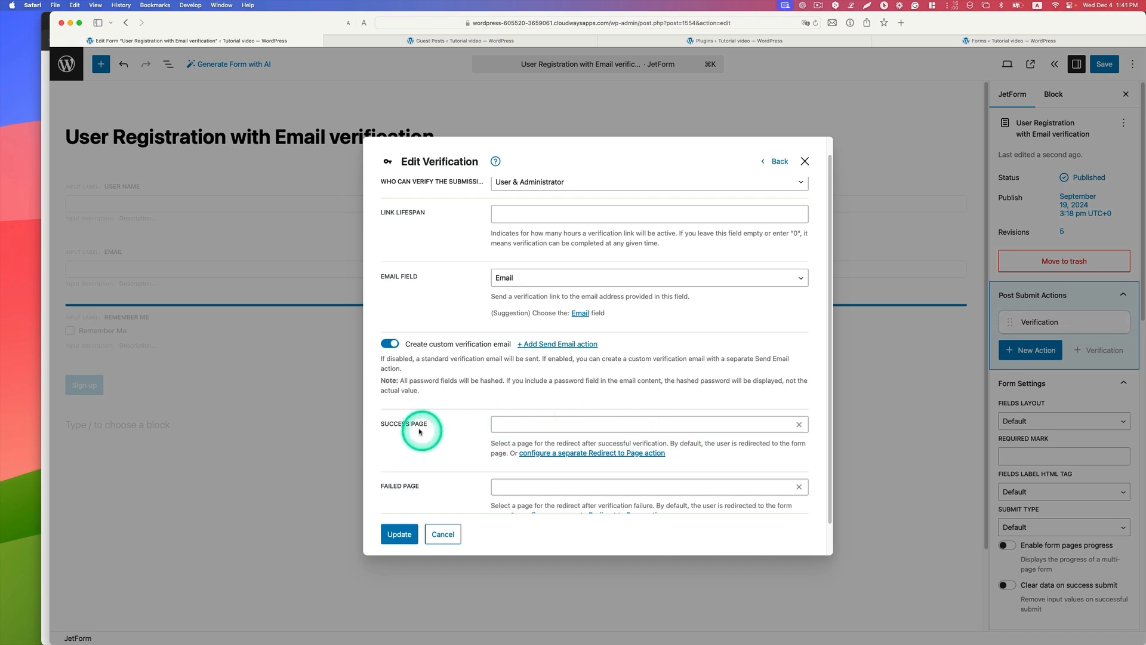
key("ctrl+Up")
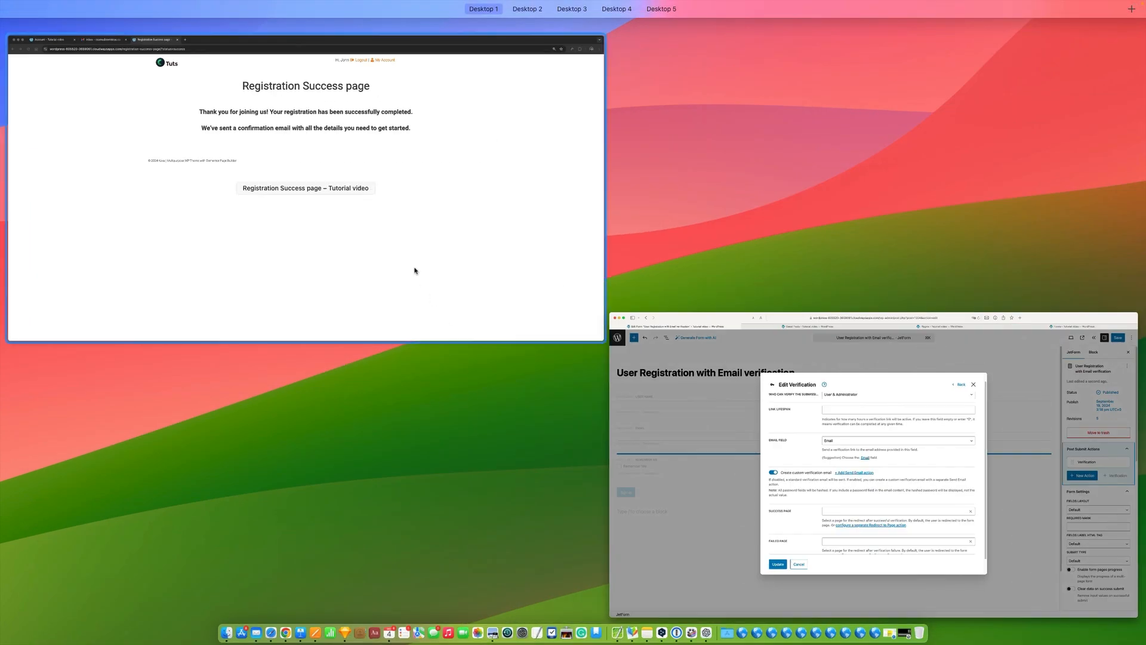
left_click(415, 271)
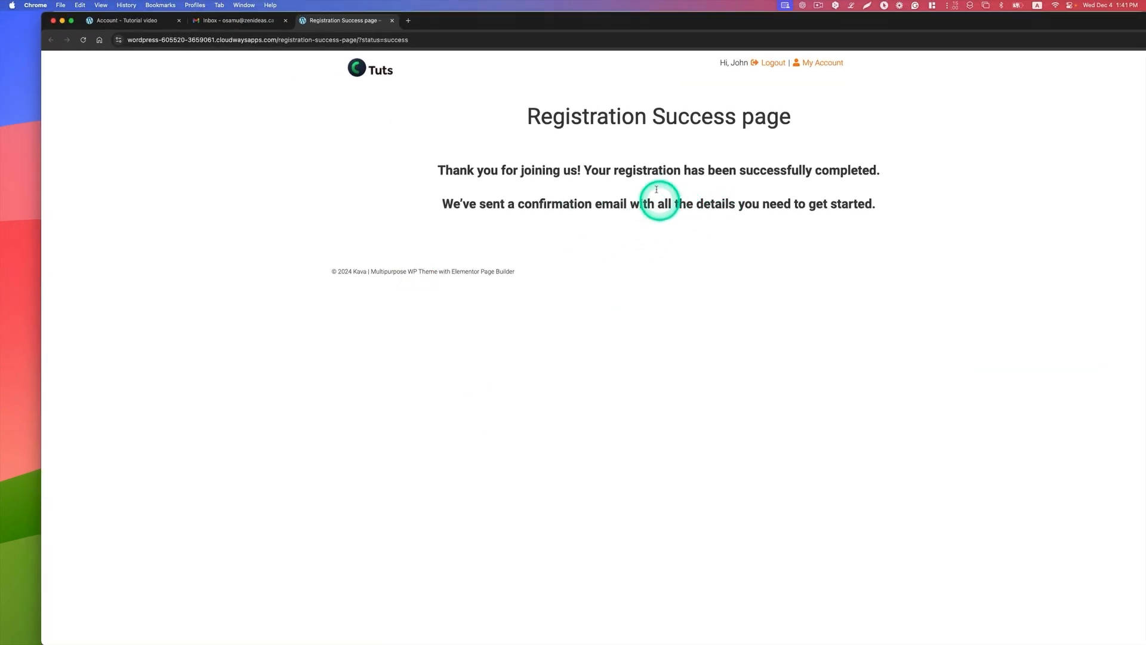
key("ctrl+Up")
left_click(717, 393)
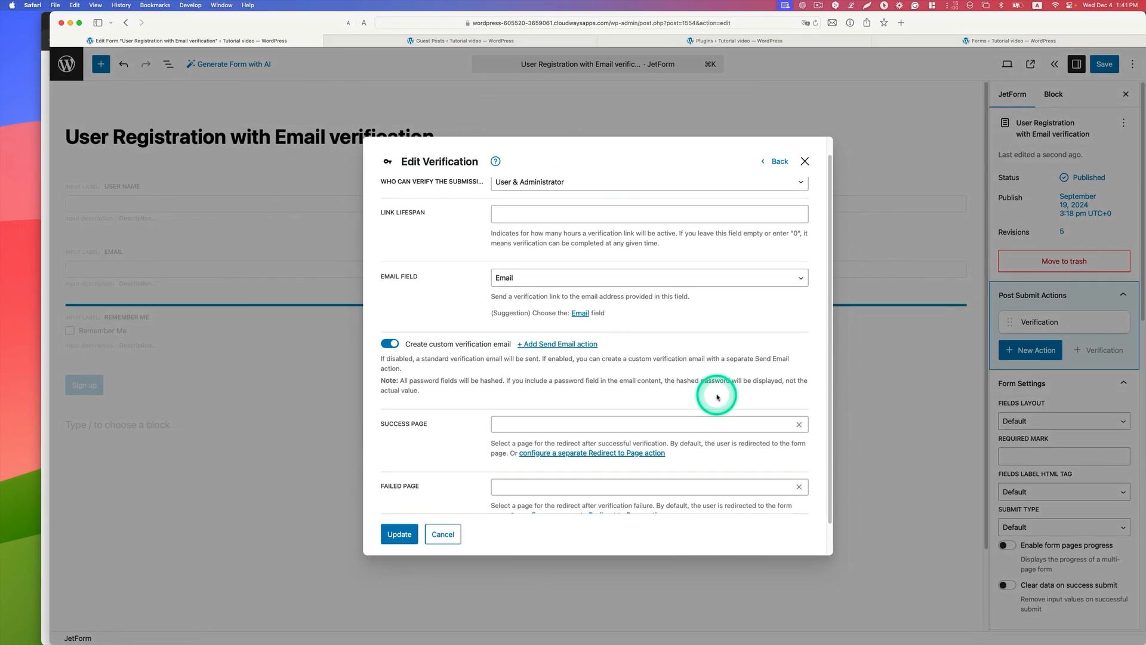
left_click(573, 424)
type("succ")
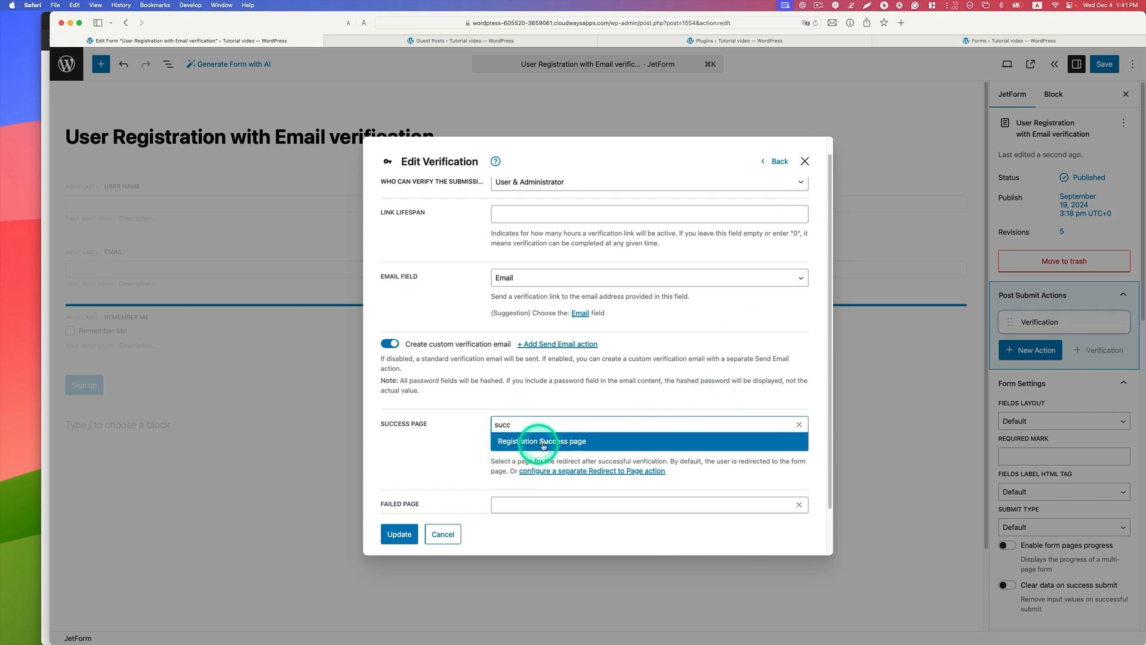
left_click(510, 444)
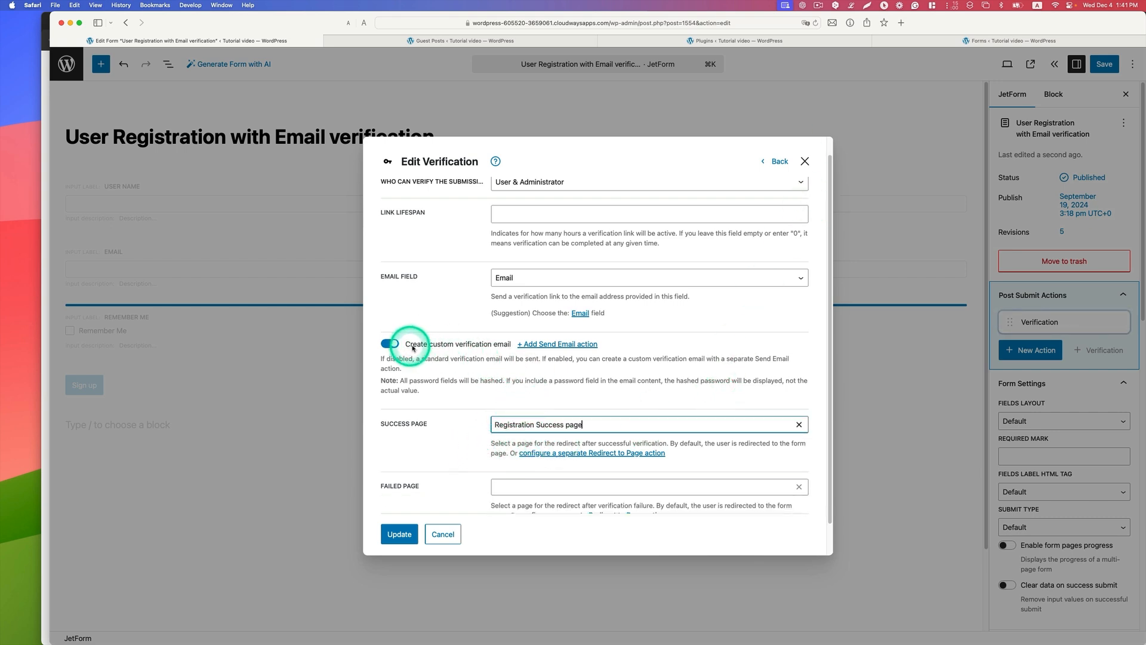
Step: Add a Send Email action from the verification settings, set Reply To to Custom email, and enter the reply-to email address
left_click(579, 345)
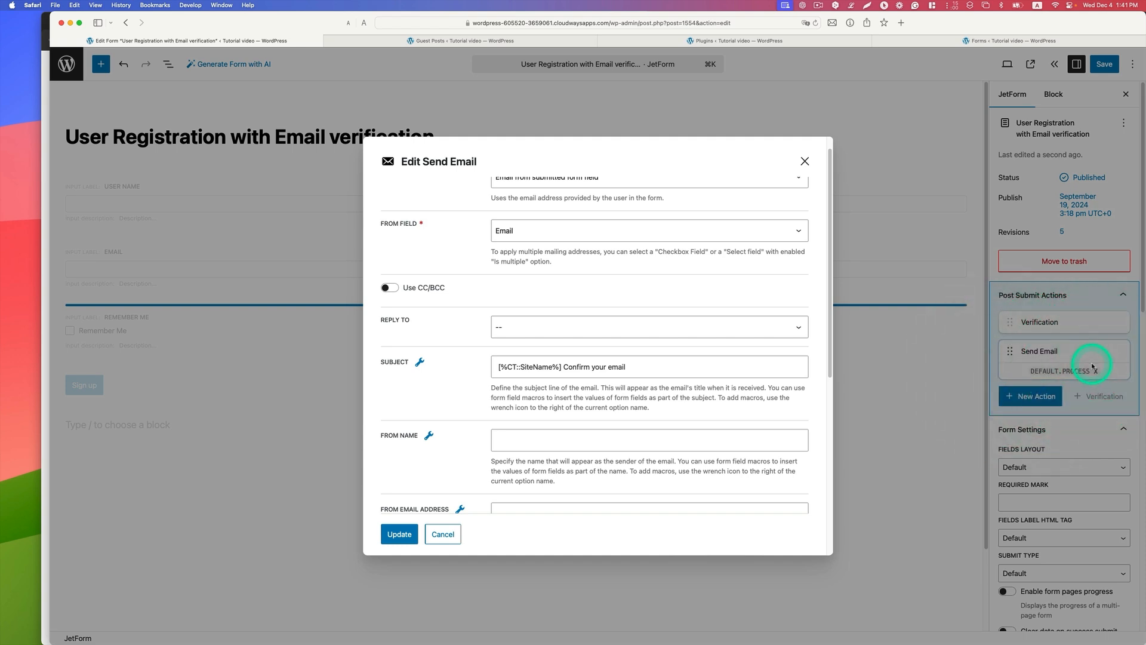
scroll(519, 215, "up", 1)
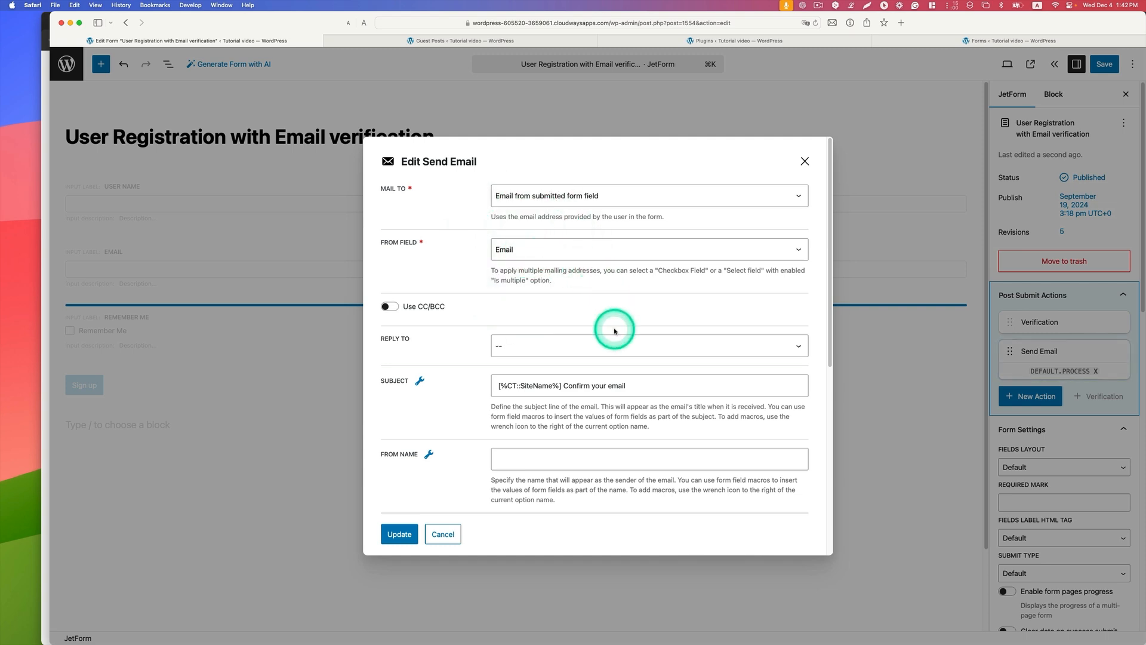
left_click(538, 344)
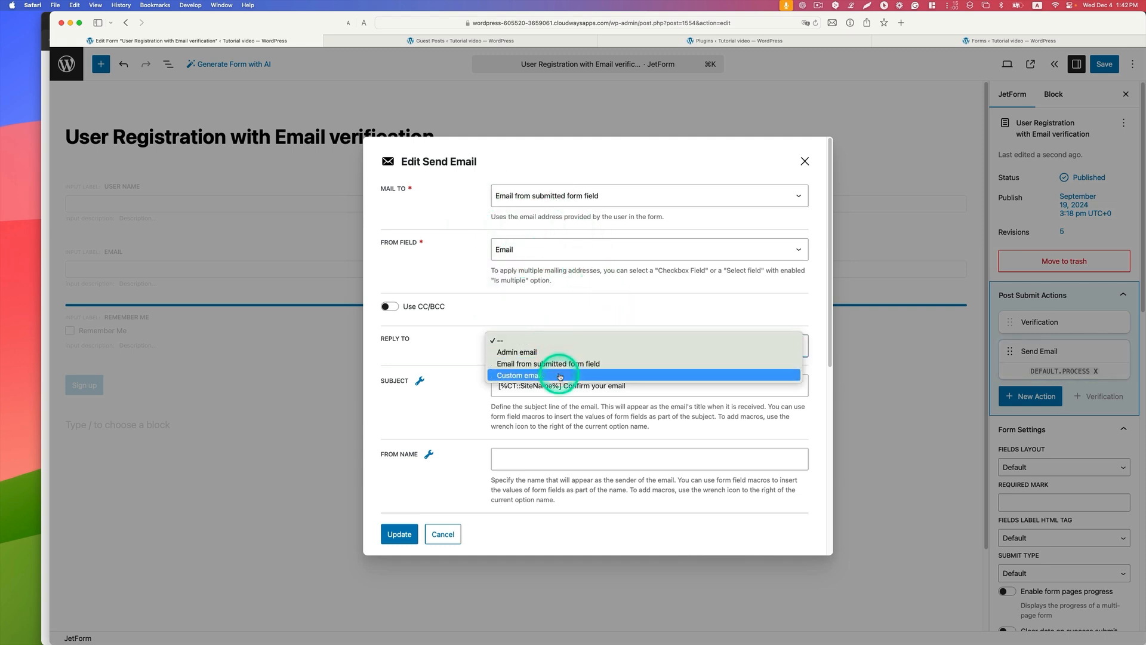
left_click(560, 375)
left_click(576, 397)
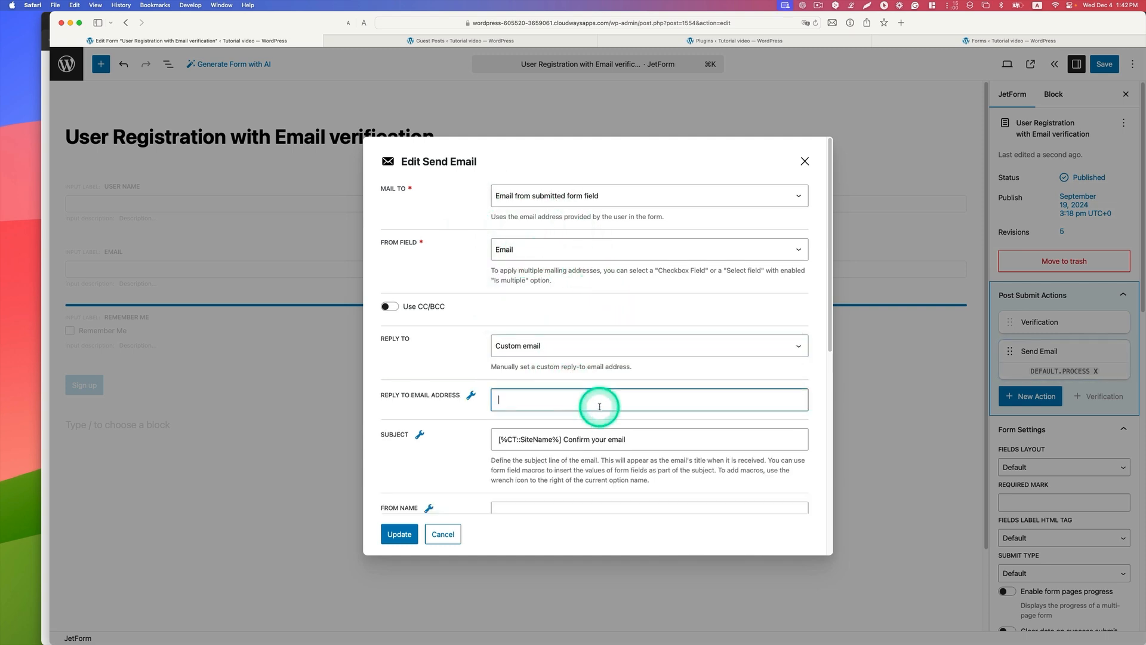
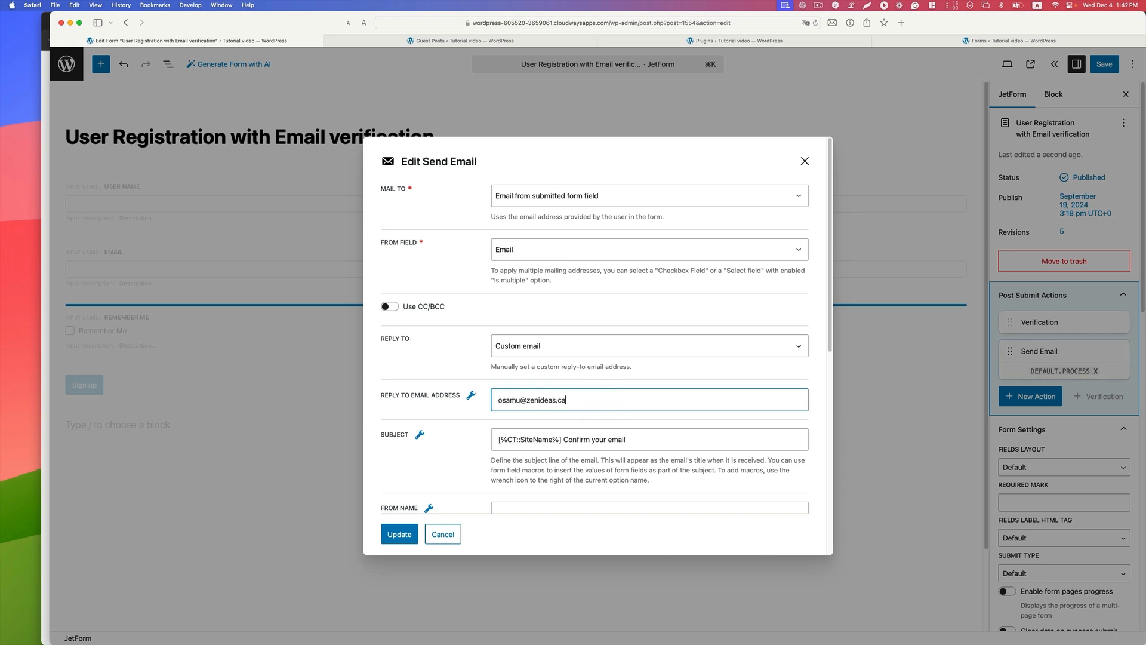
Step: Set the verification email's from name to "Site Admin" and fill in the sender's from email address
scroll(582, 477, "down", 1)
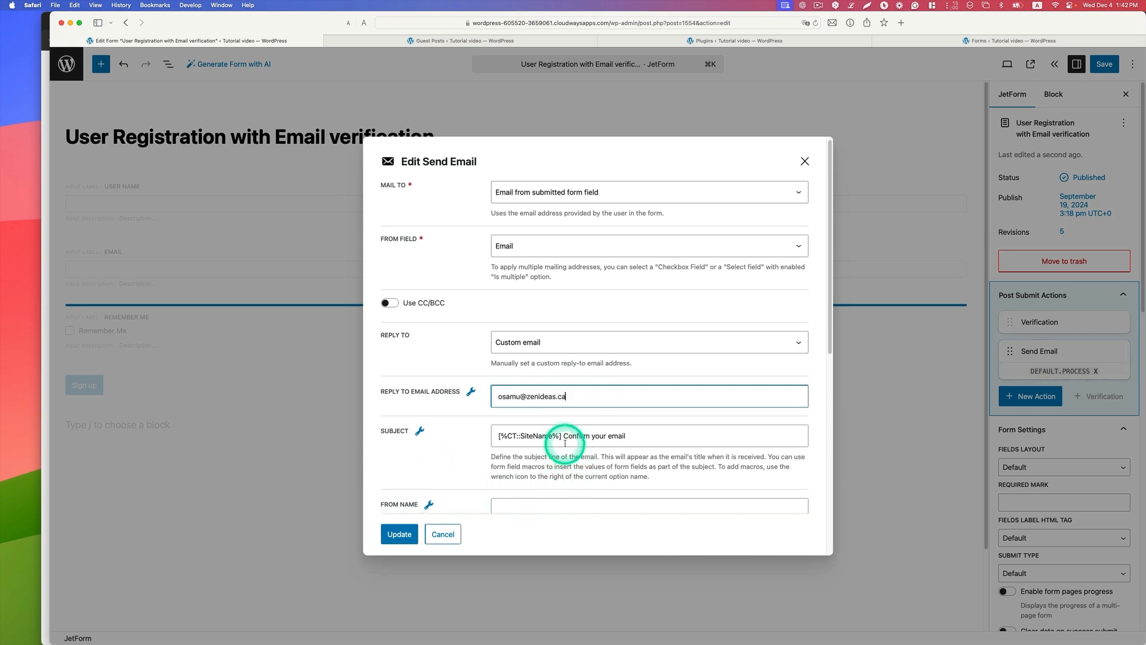
scroll(583, 441, "down", 1)
scroll(609, 422, "down", 1)
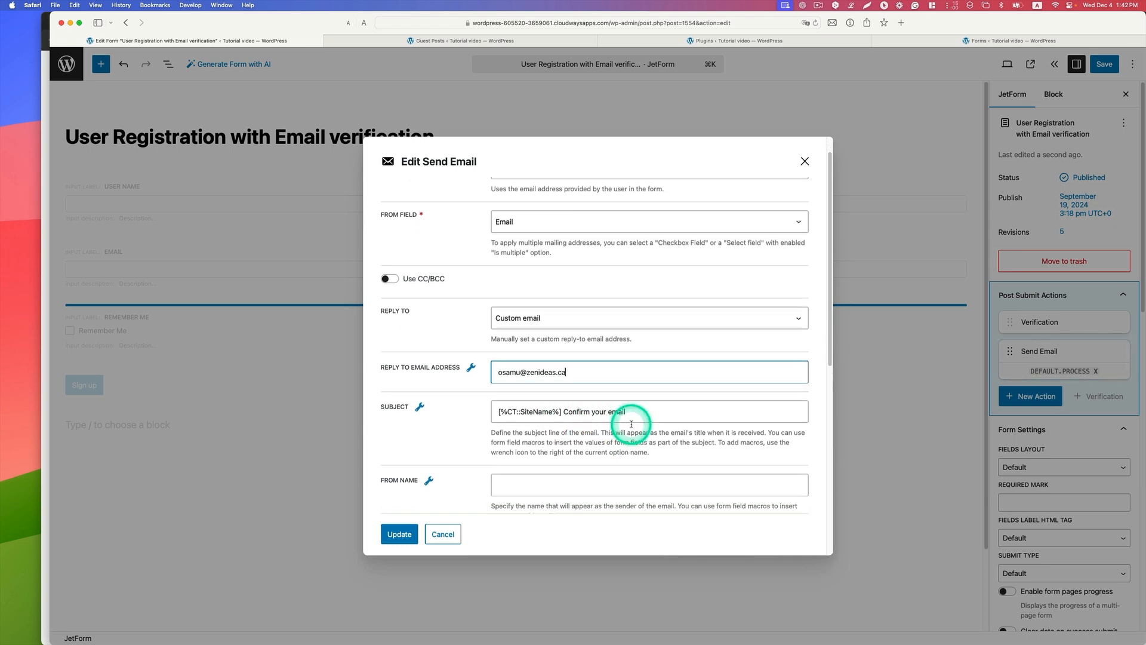
scroll(633, 420, "down", 3)
scroll(615, 369, "down", 1)
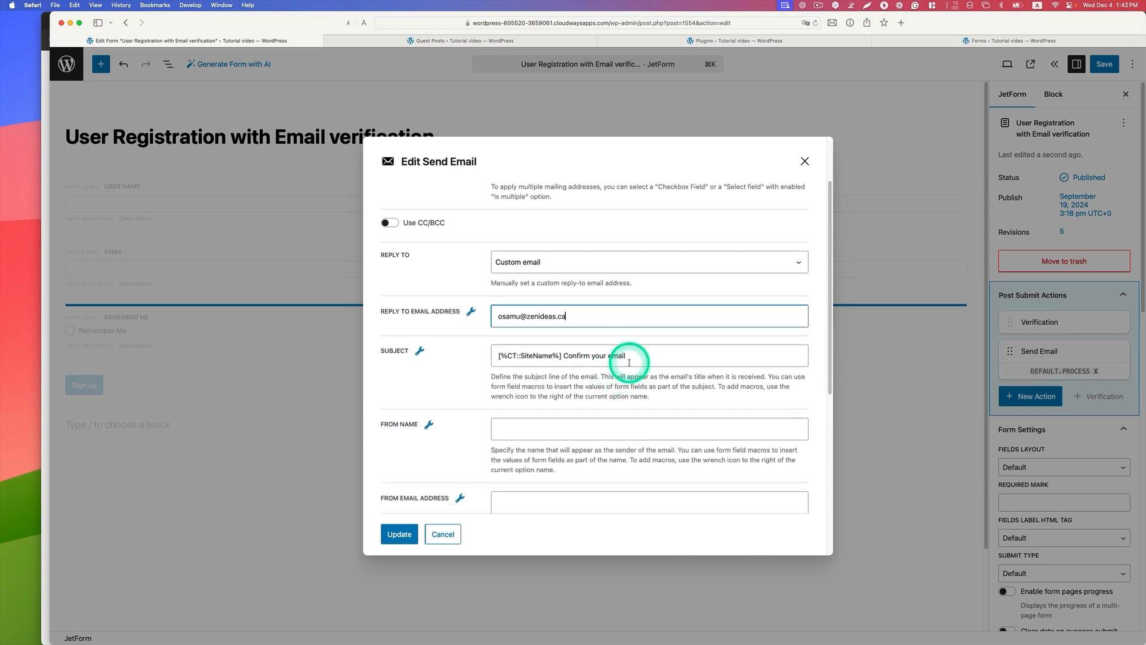
scroll(629, 362, "down", 5)
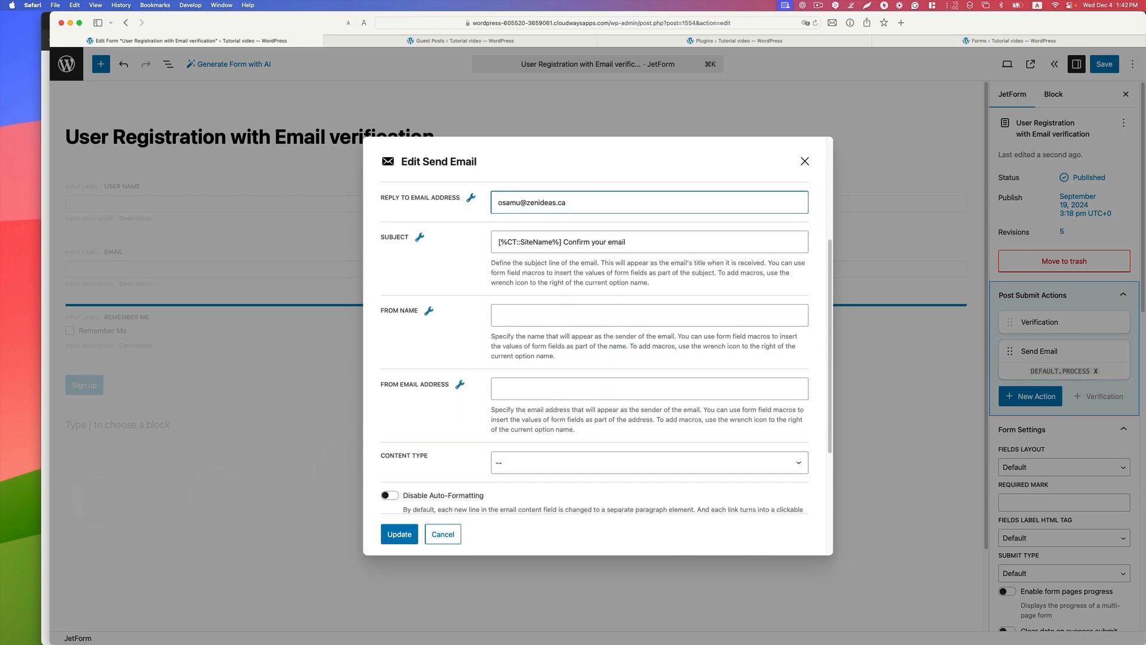
left_click(542, 318)
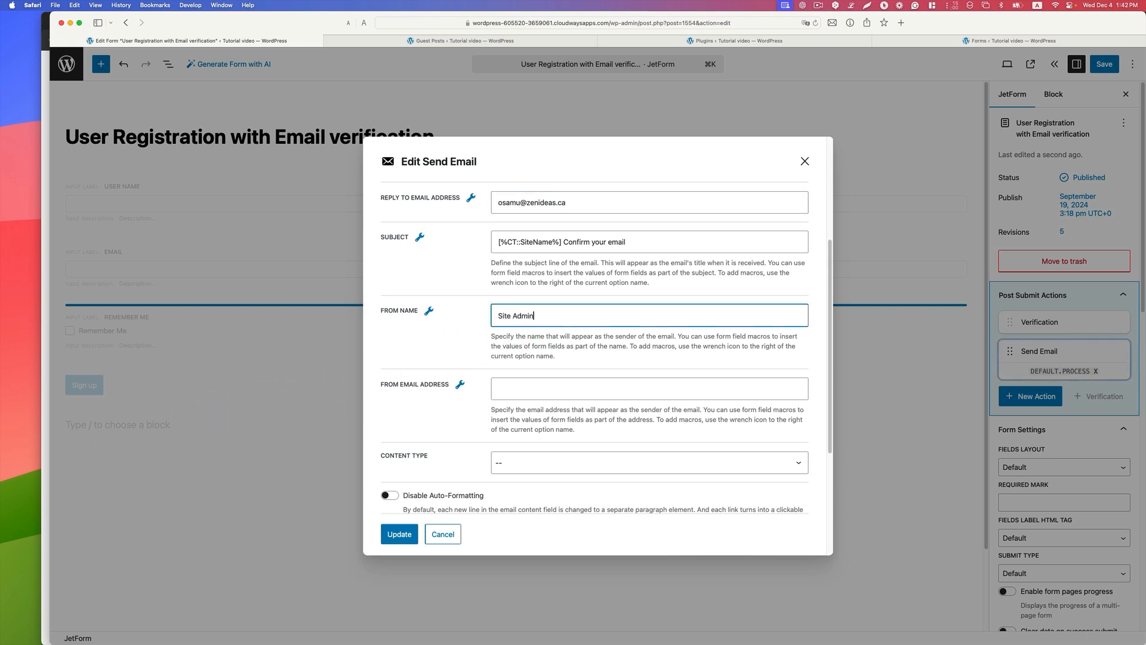
left_click(555, 391)
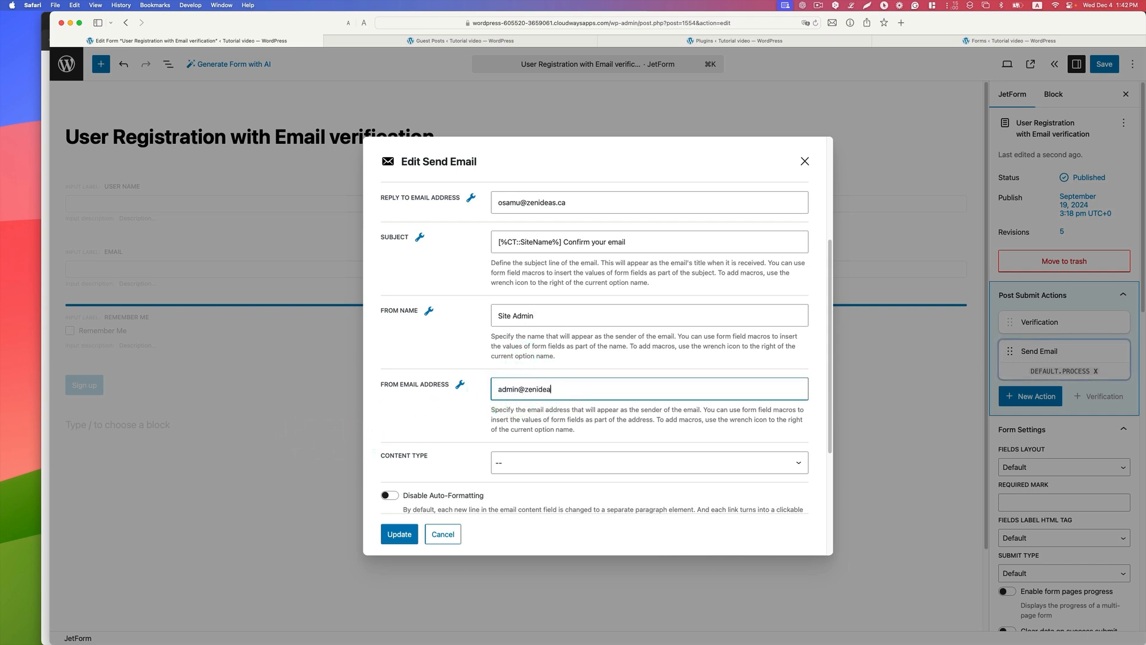
Step: Set the email's content type to HTML, check the %_jfb_verification_url% macro in its content, and update the Send Email action
scroll(538, 412, "down", 3)
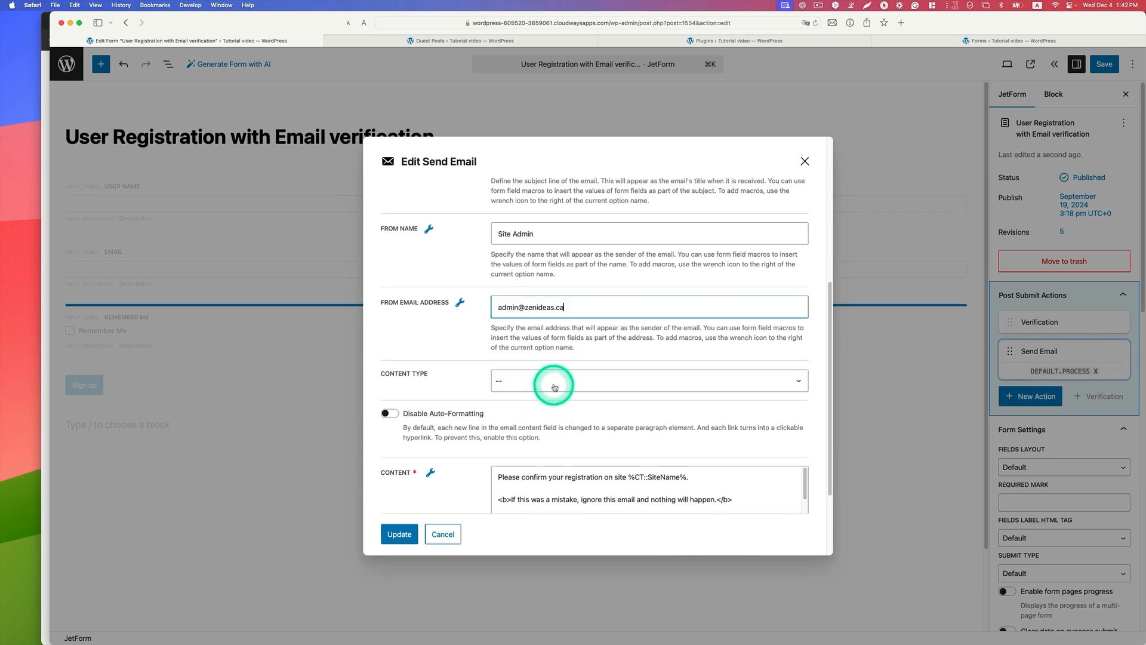
left_click(552, 377)
left_click(556, 396)
scroll(655, 458, "down", 4)
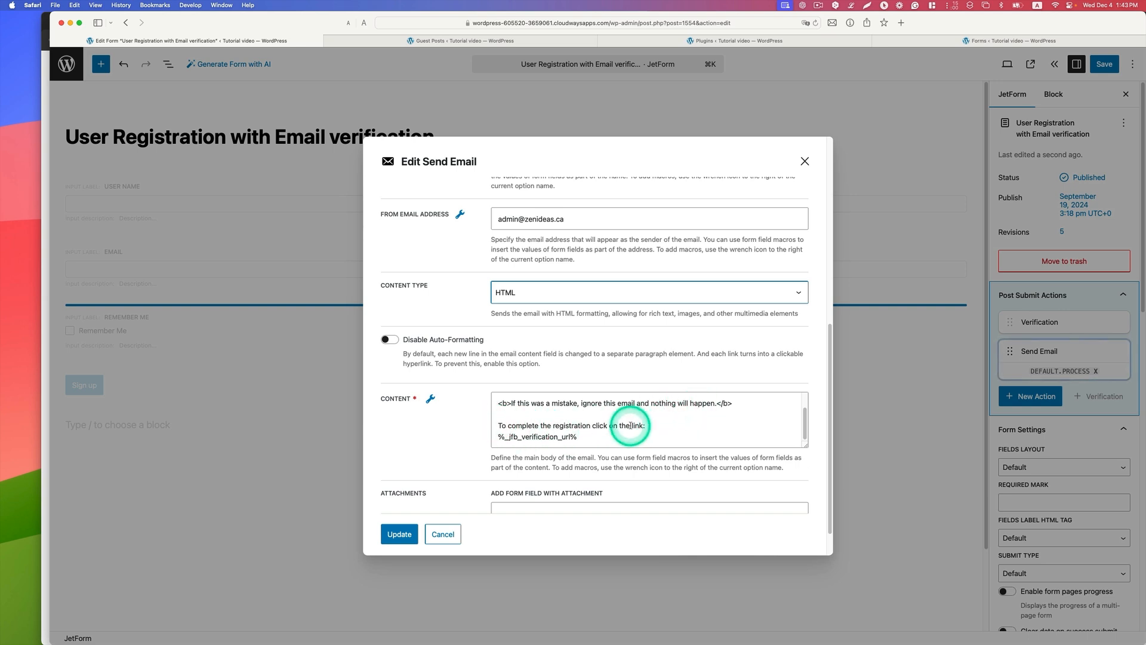
left_click_drag(583, 437, 517, 438)
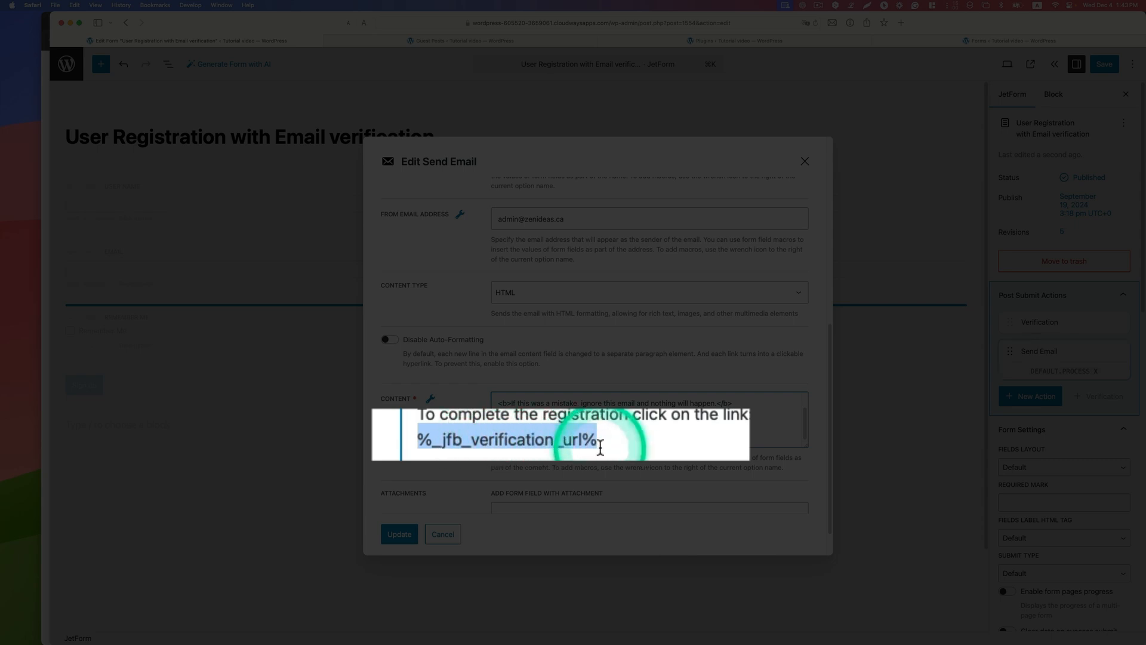
scroll(603, 433, "down", 2)
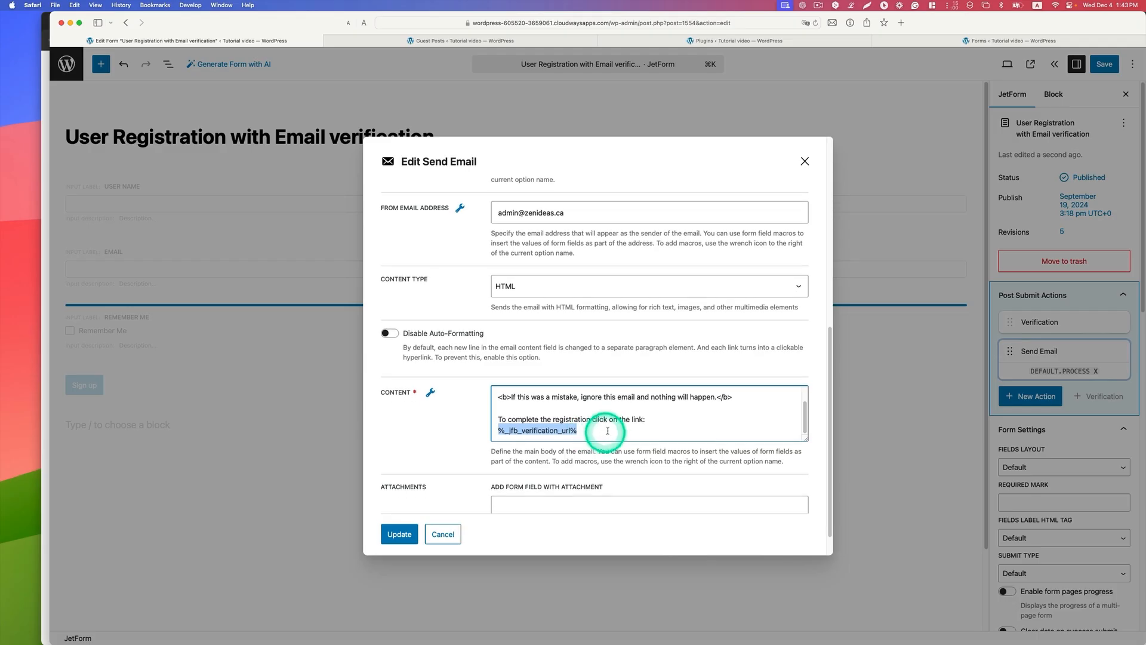
left_click(400, 534)
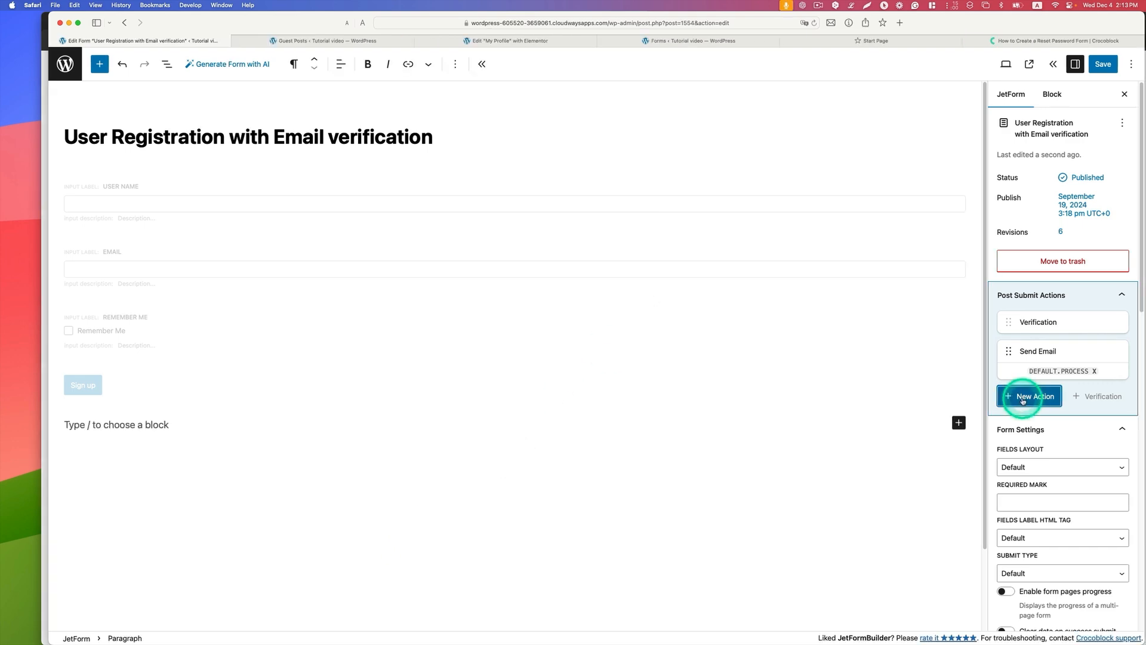
Step: Add a Save Form Record post submit action and update it with its default options
left_click(1023, 398)
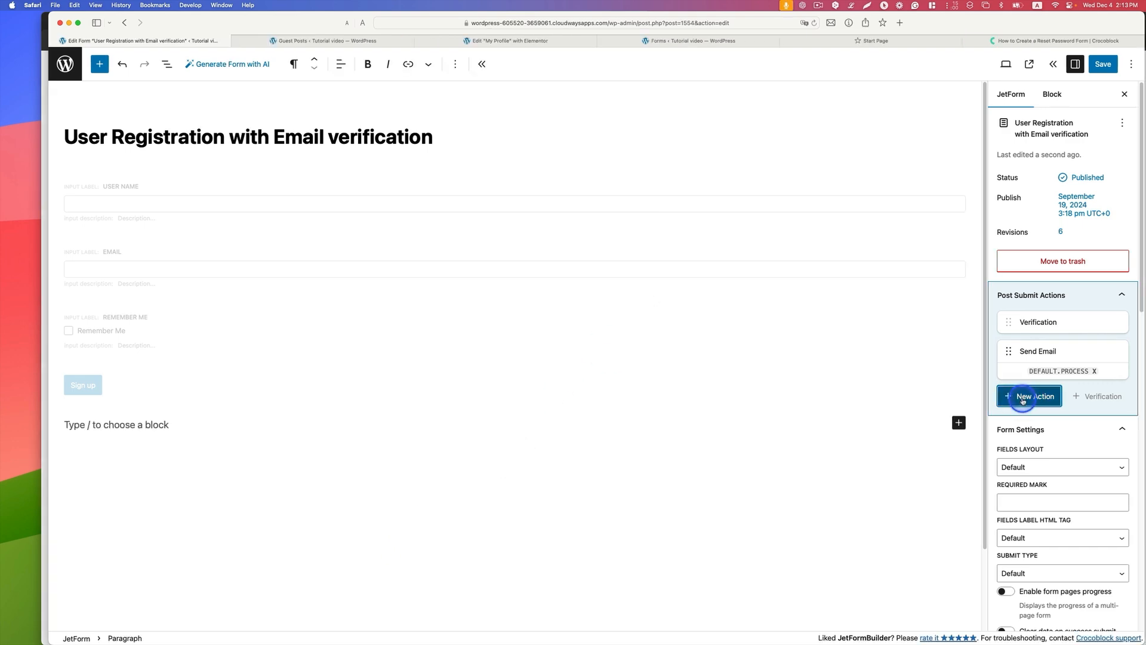
scroll(657, 406, "down", 1)
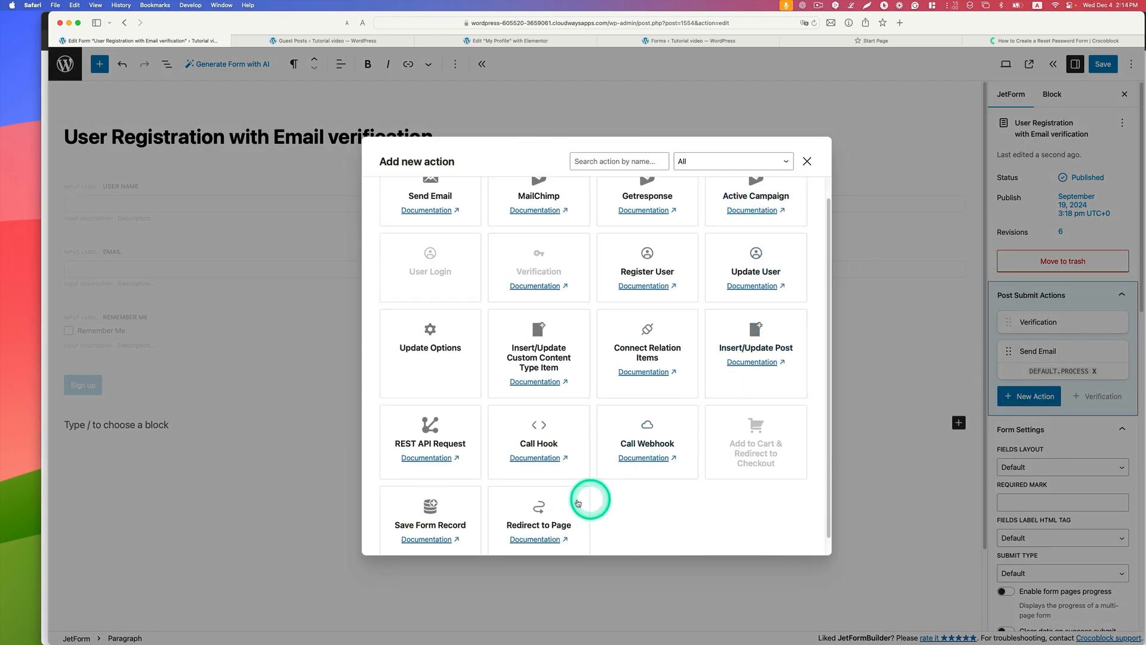
left_click(452, 512)
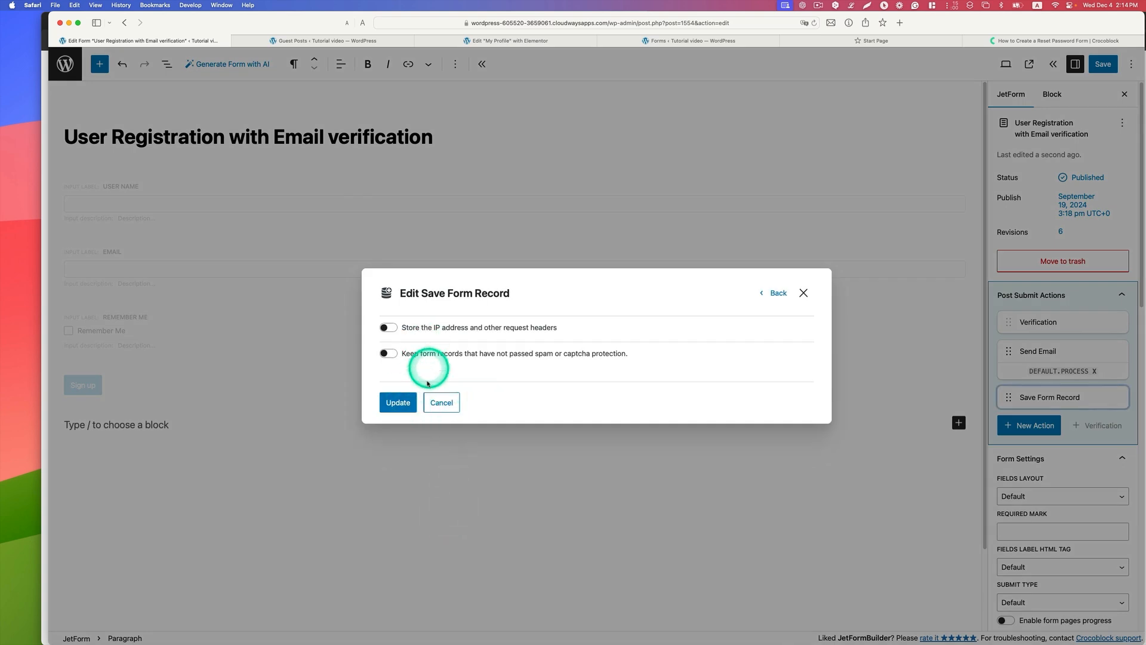
left_click(397, 403)
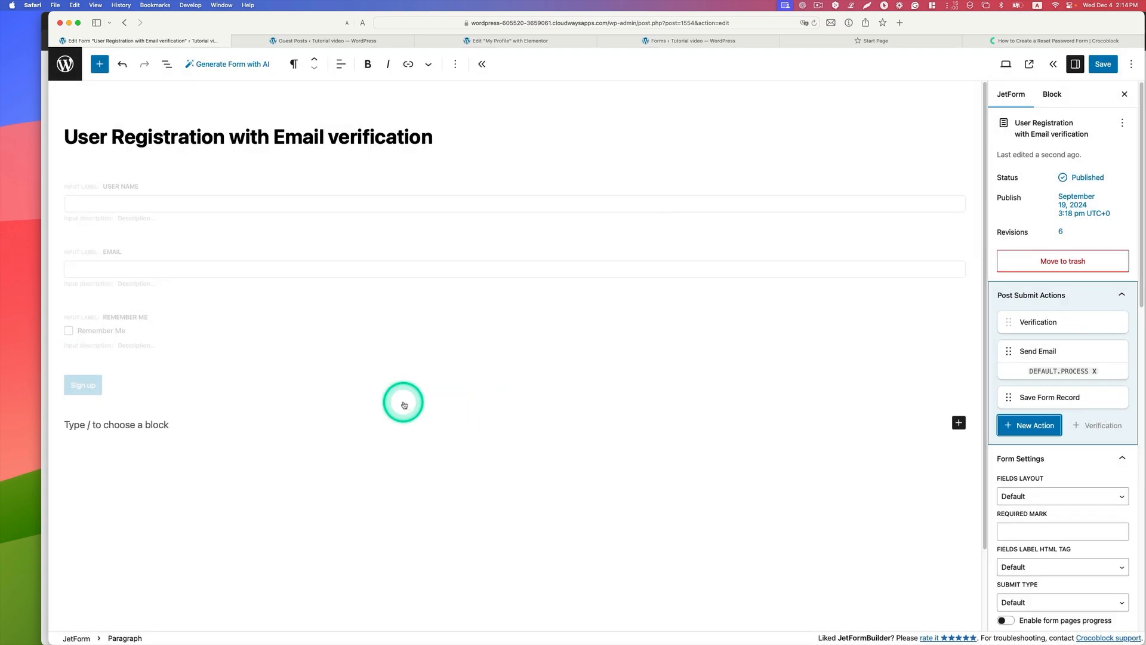
Step: Add a Register User post submit action and map its User Login to the User Name field and its Email to the Email field
left_click(1025, 427)
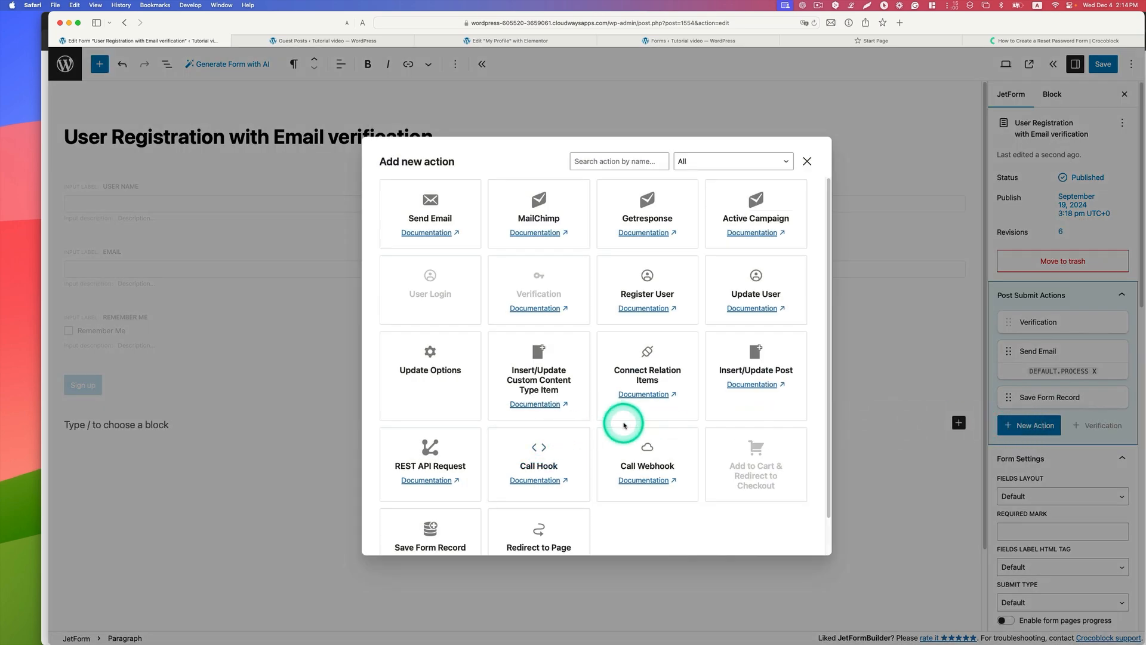
scroll(661, 421, "down", 1)
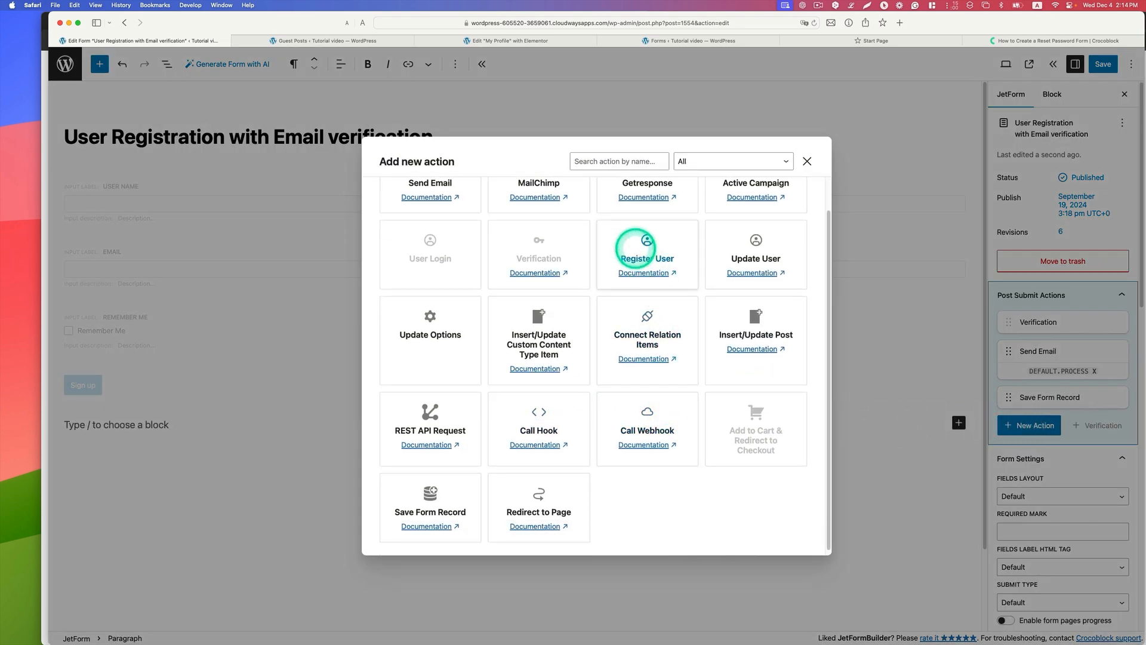
left_click(642, 255)
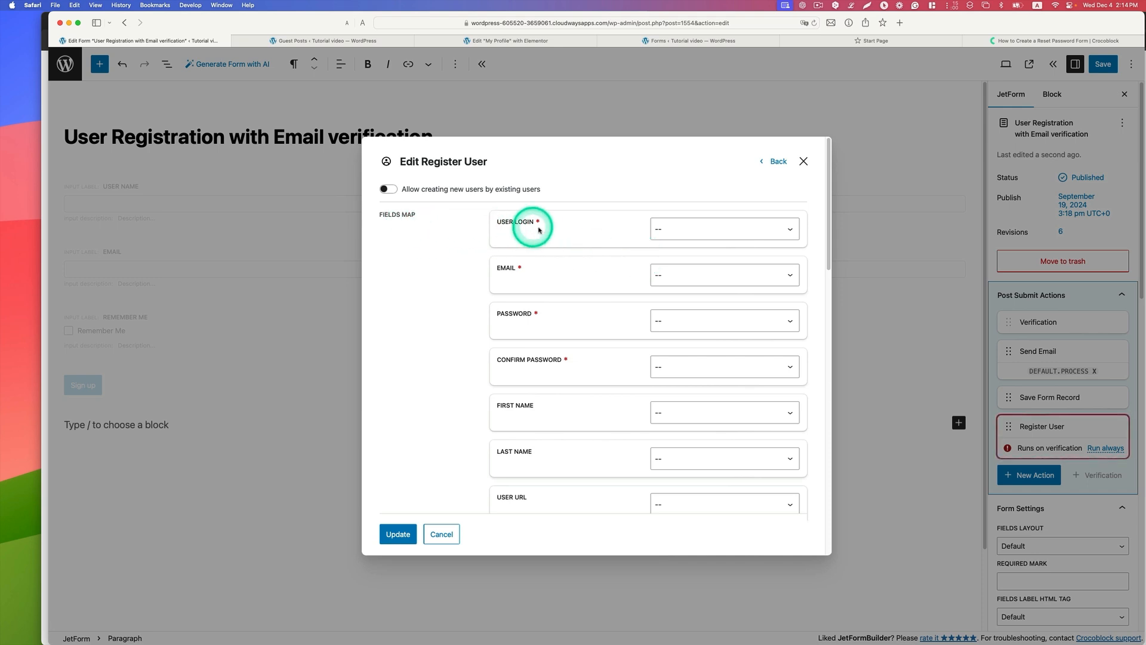
left_click(676, 231)
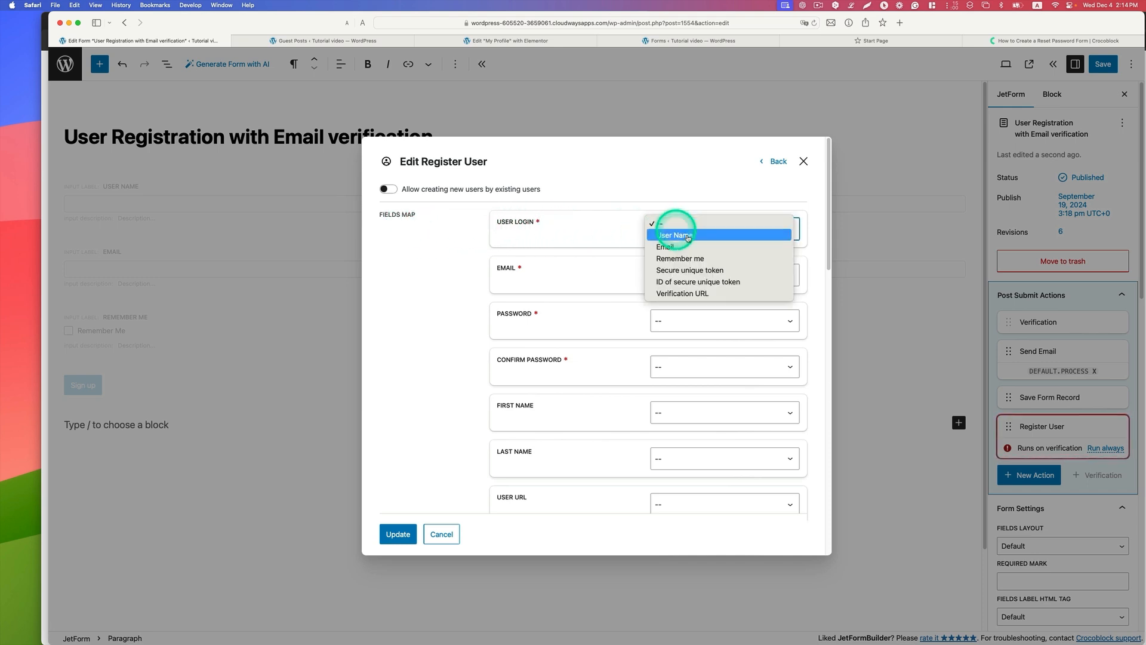
left_click(703, 234)
left_click(684, 268)
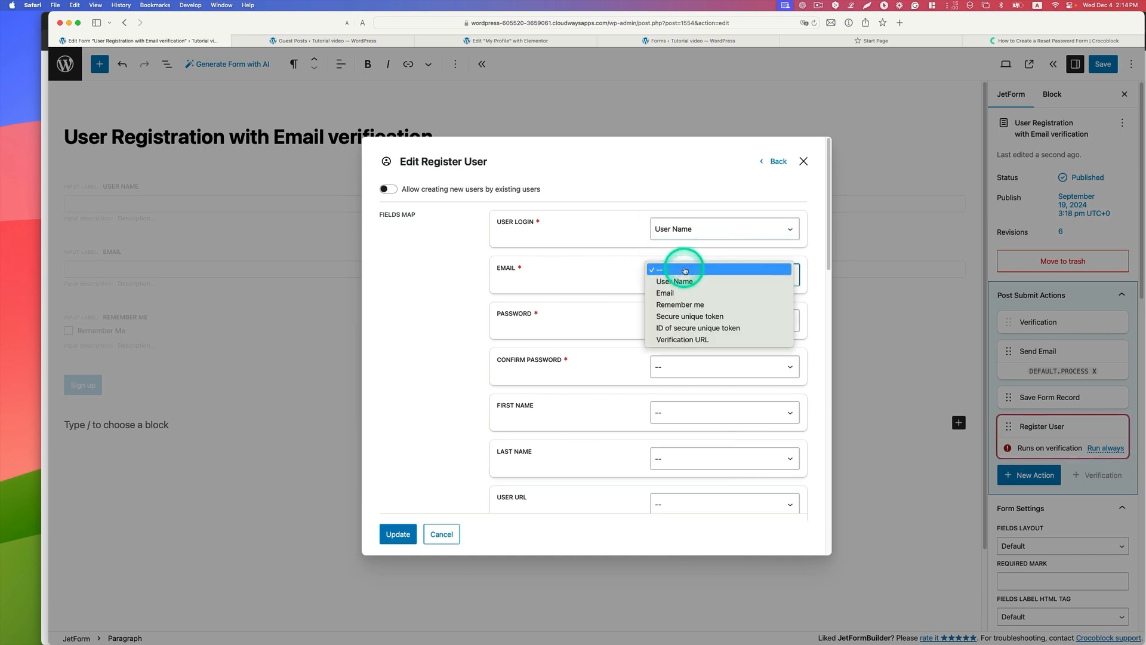
left_click(686, 293)
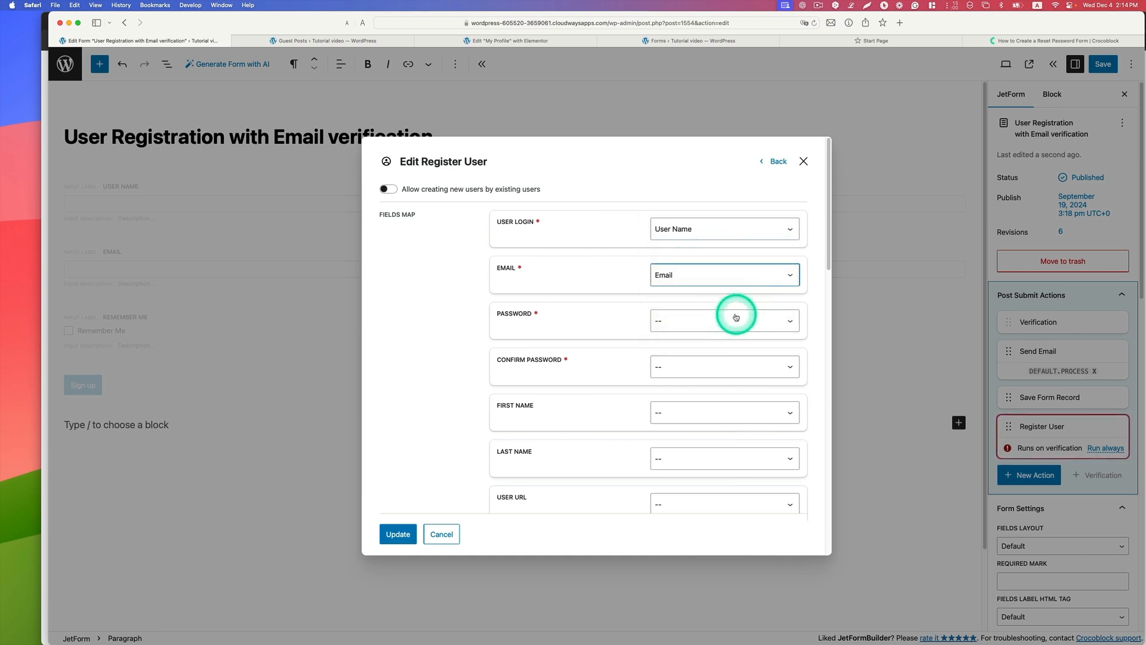
Step: Map both Password and Confirm Password of the Register User action to Secure unique token
left_click(738, 315)
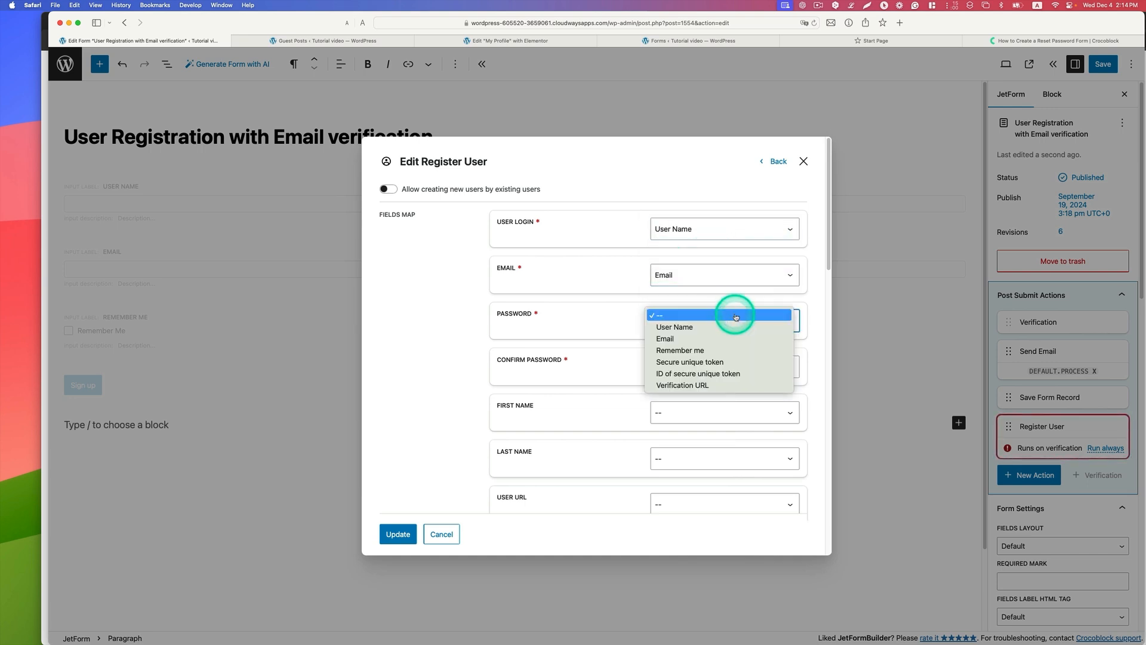
left_click(752, 362)
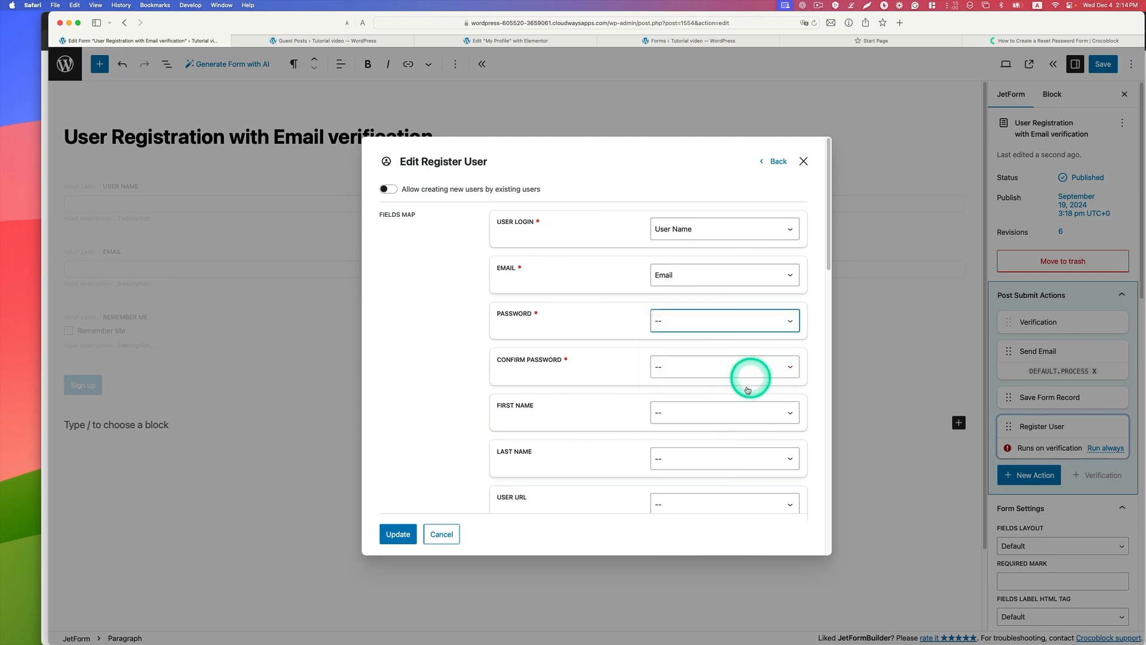
left_click(665, 366)
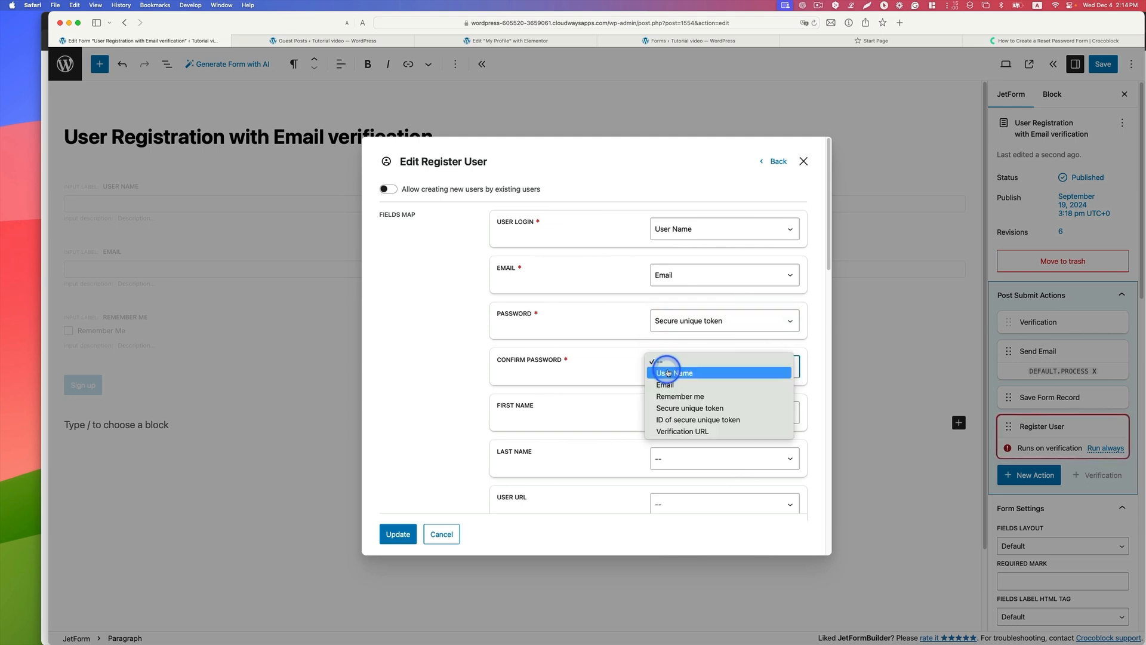
left_click(691, 409)
Step: Set the user role assigned by the Register User action to Author
scroll(740, 414, "down", 5)
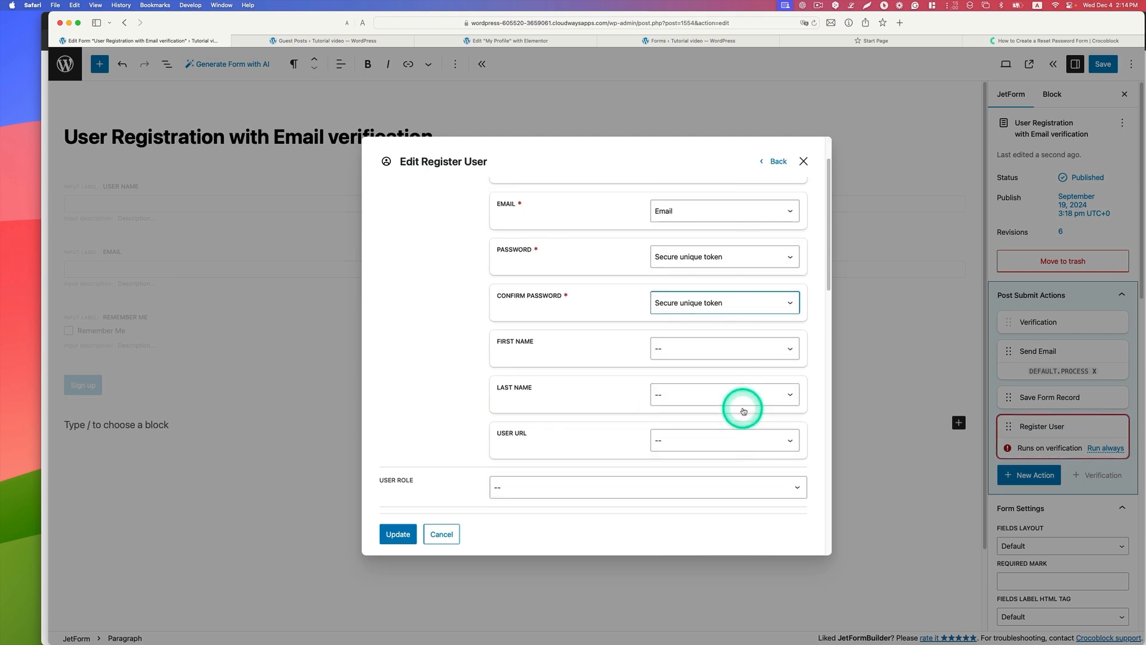
scroll(744, 406, "down", 3)
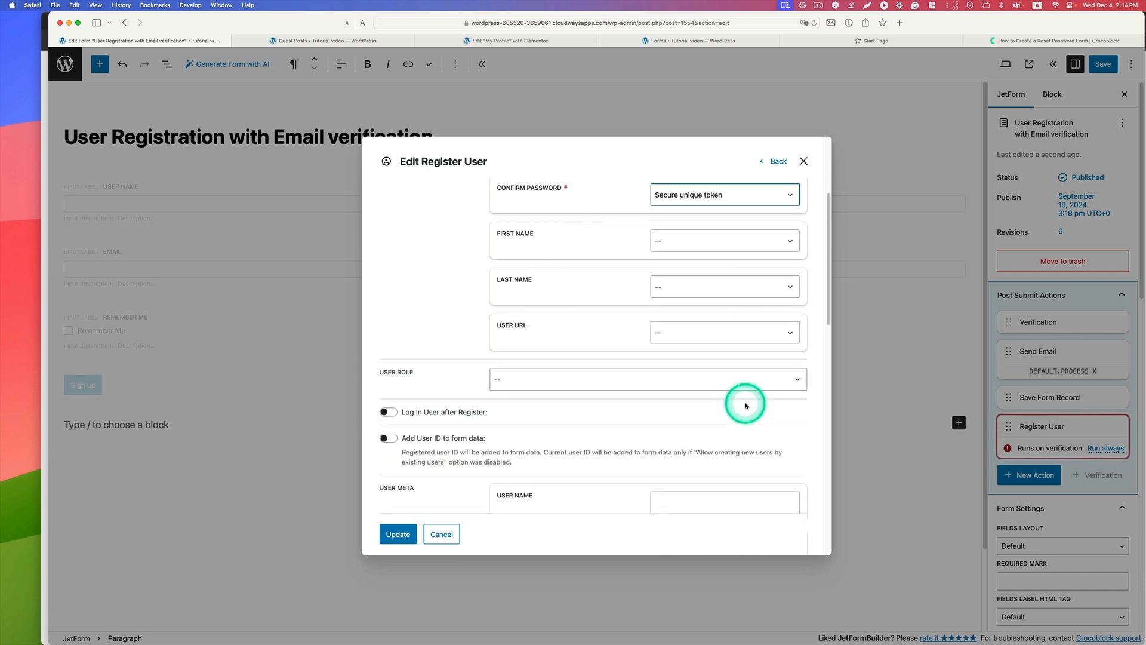
left_click(524, 365)
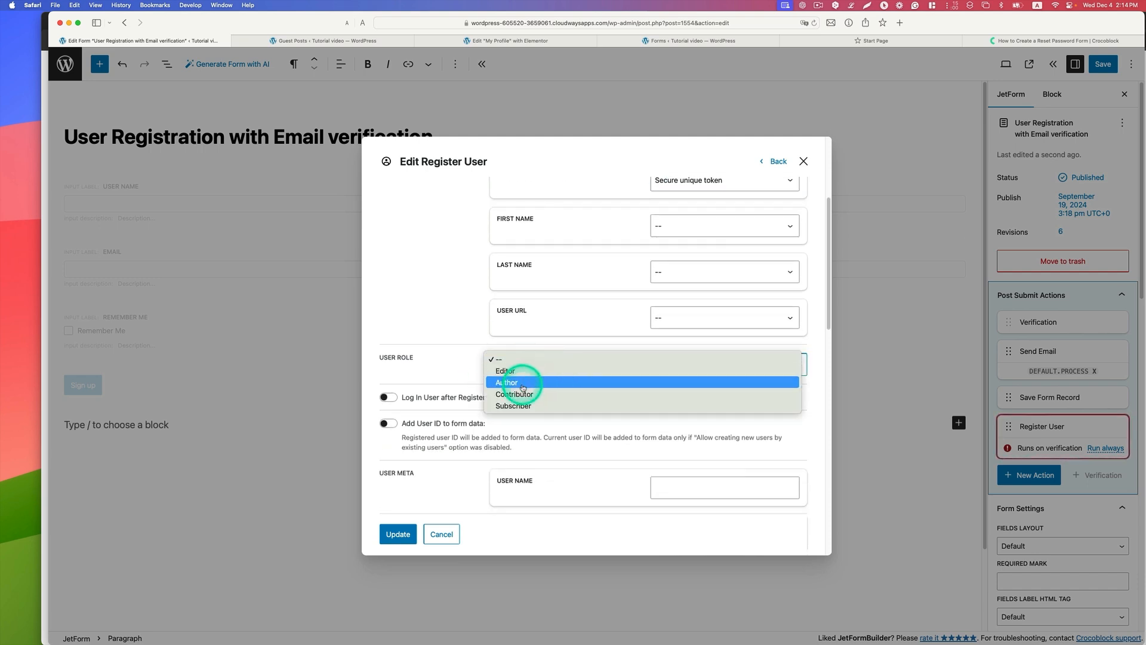
left_click(523, 384)
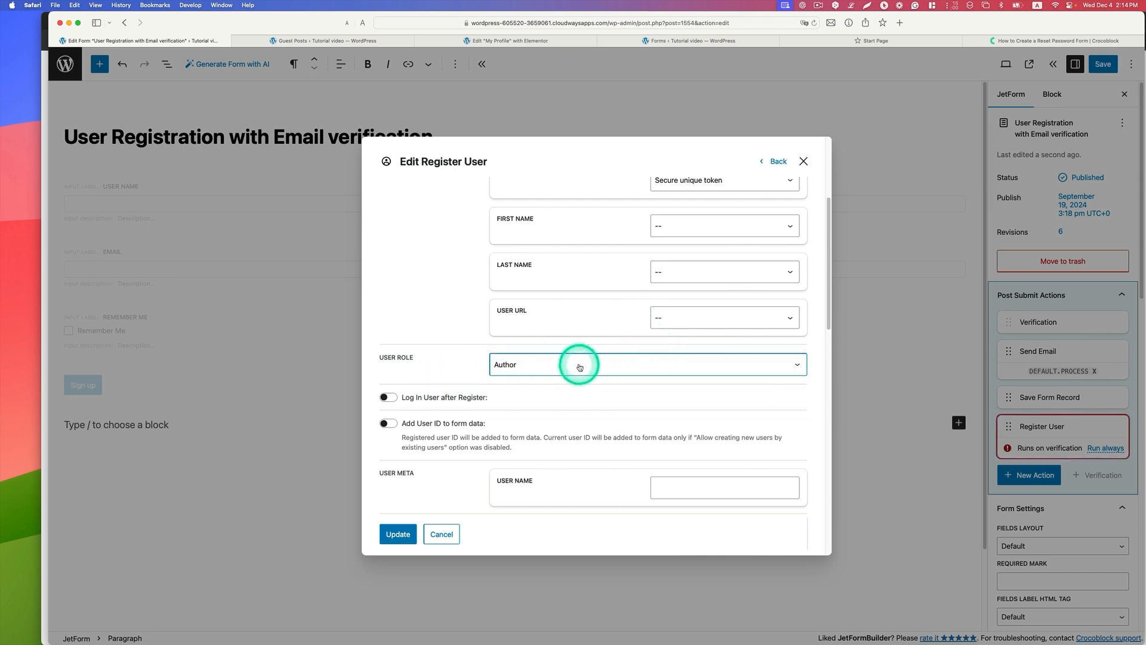
Step: Review the user meta and messages settings of the Register User action and update the action
scroll(609, 399, "down", 5)
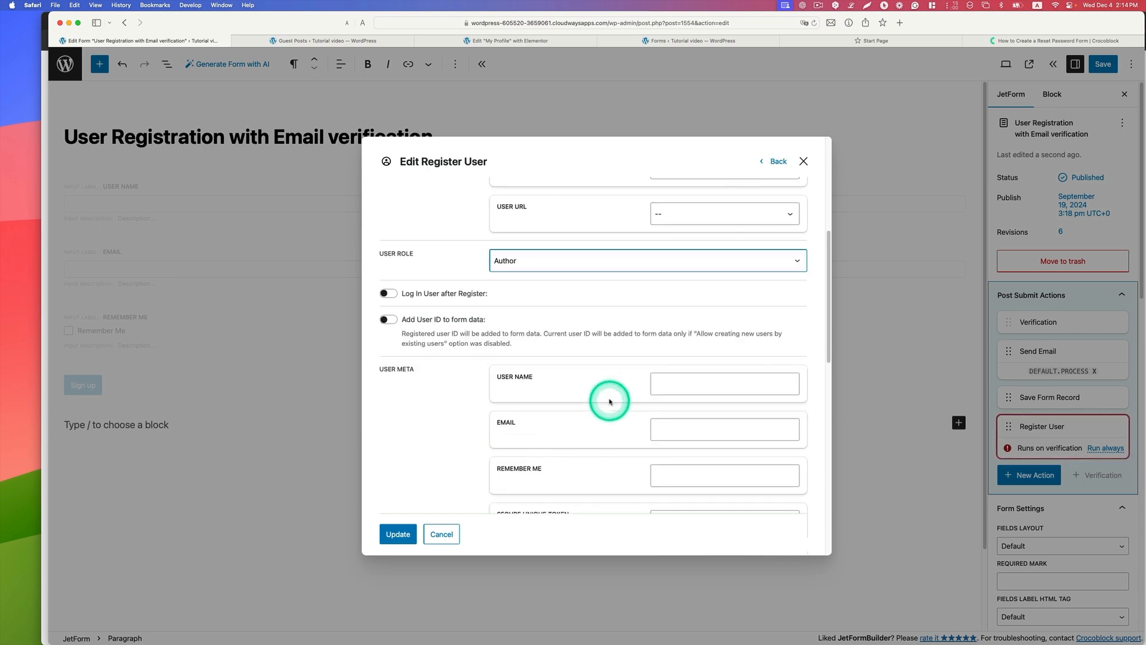
scroll(609, 399, "down", 6)
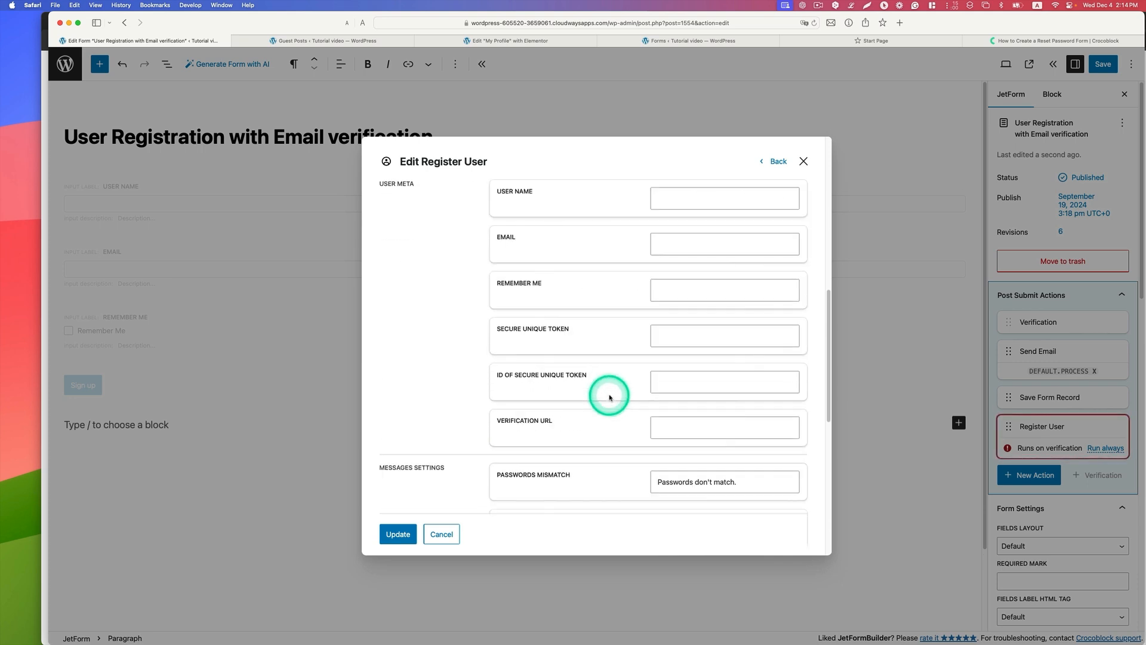
scroll(614, 395, "down", 4)
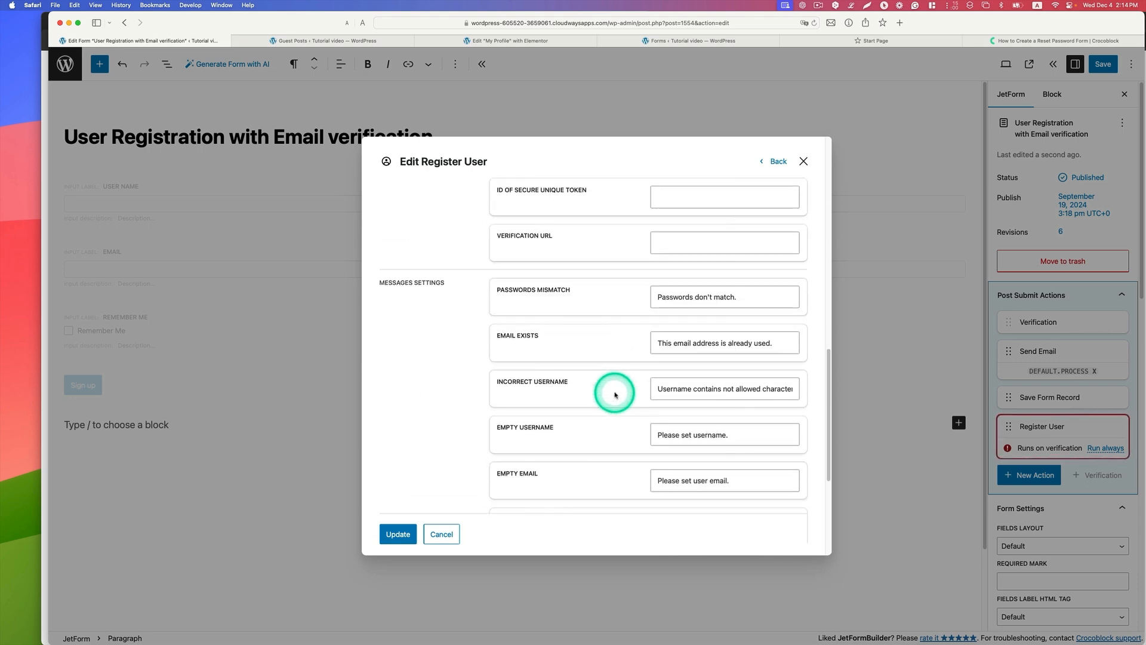
scroll(545, 328, "down", 1)
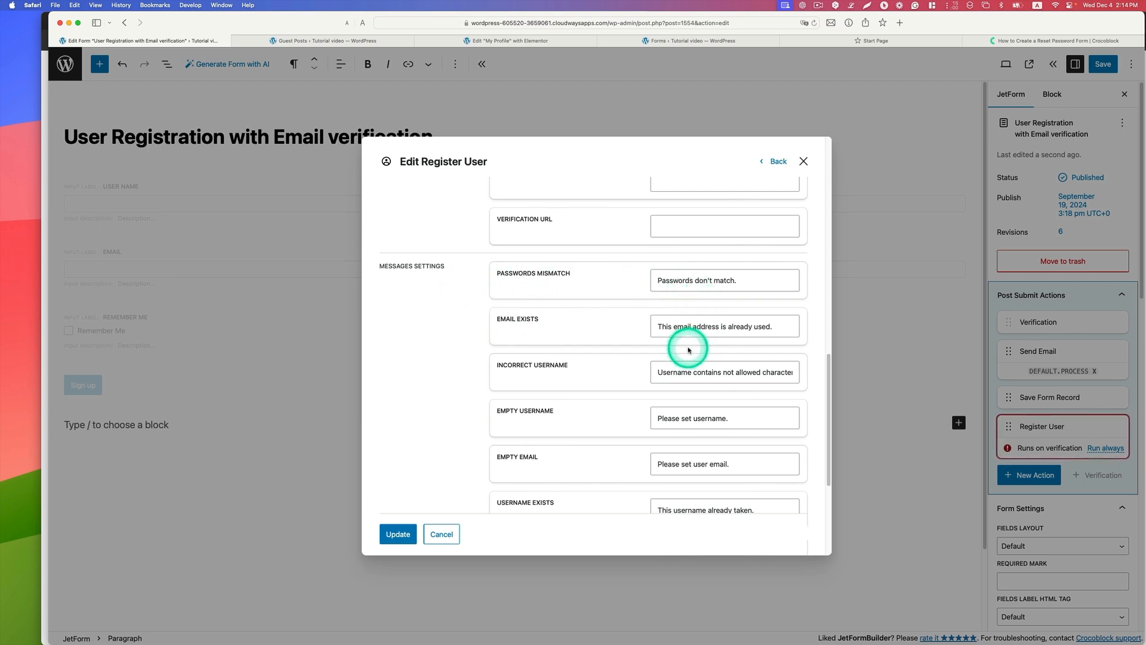
scroll(687, 349, "down", 4)
scroll(688, 350, "down", 3)
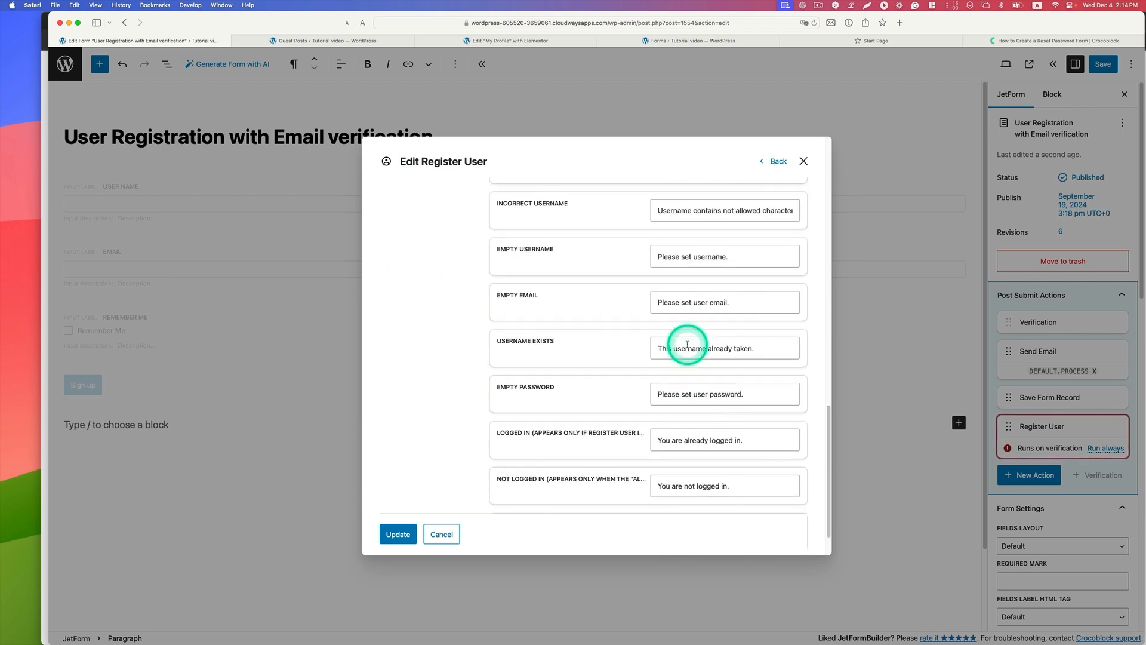
scroll(687, 344, "down", 1)
scroll(687, 344, "down", 2)
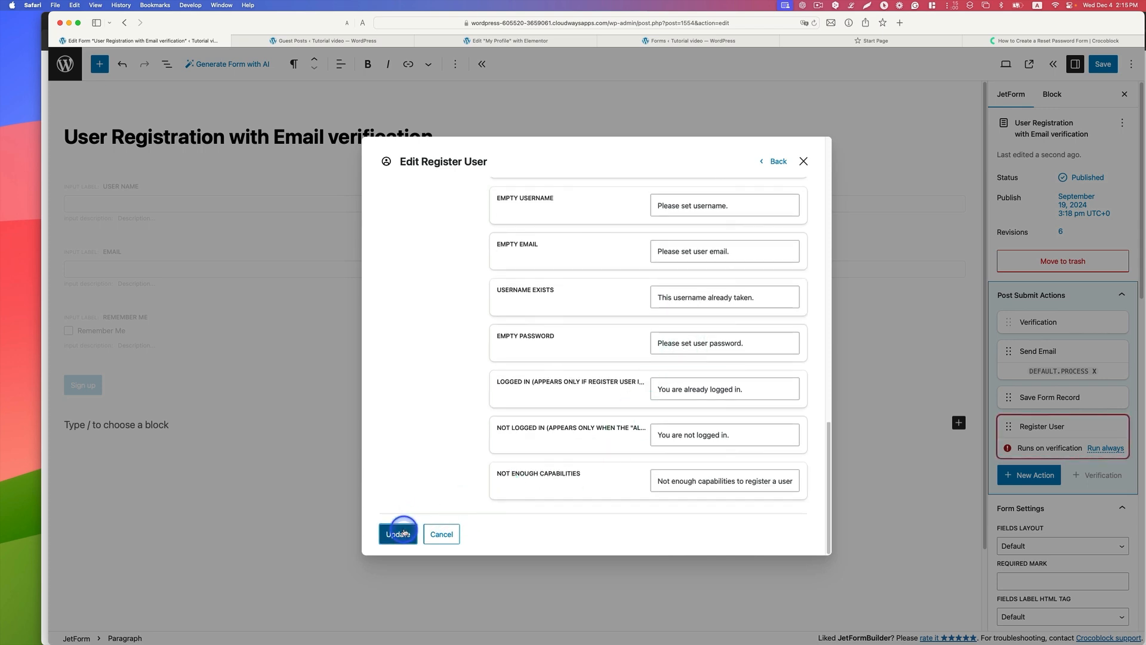
left_click(427, 529)
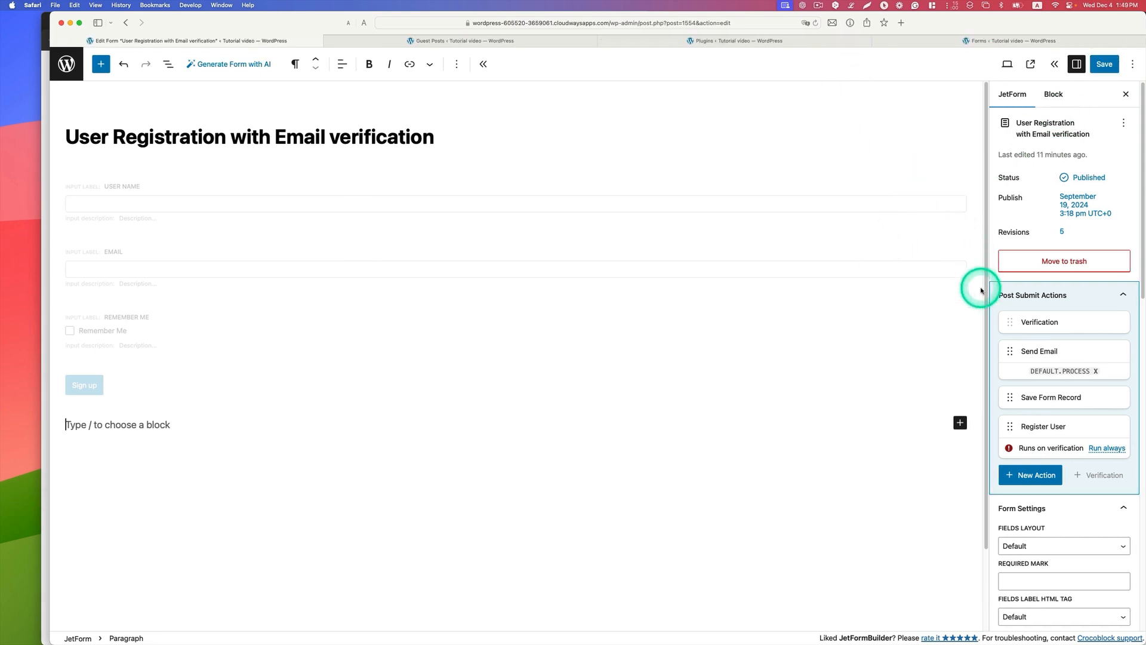
Step: Add another Send Email action, with Mail To set to Email from submitted form field and From Field set to Email
left_click(1031, 475)
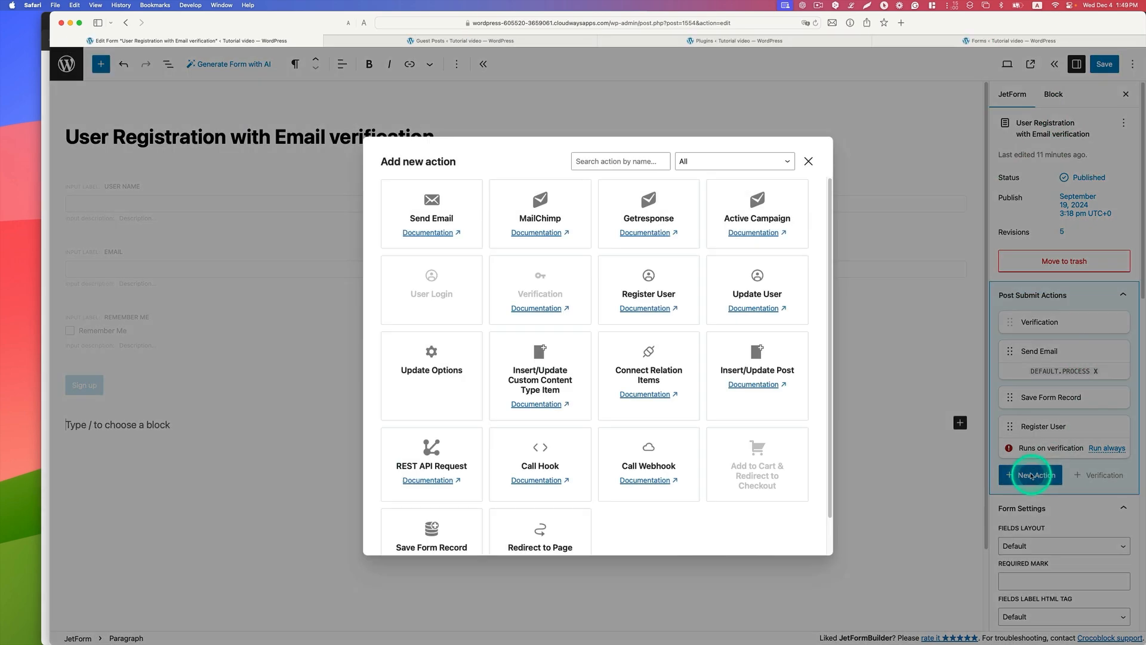
left_click(436, 226)
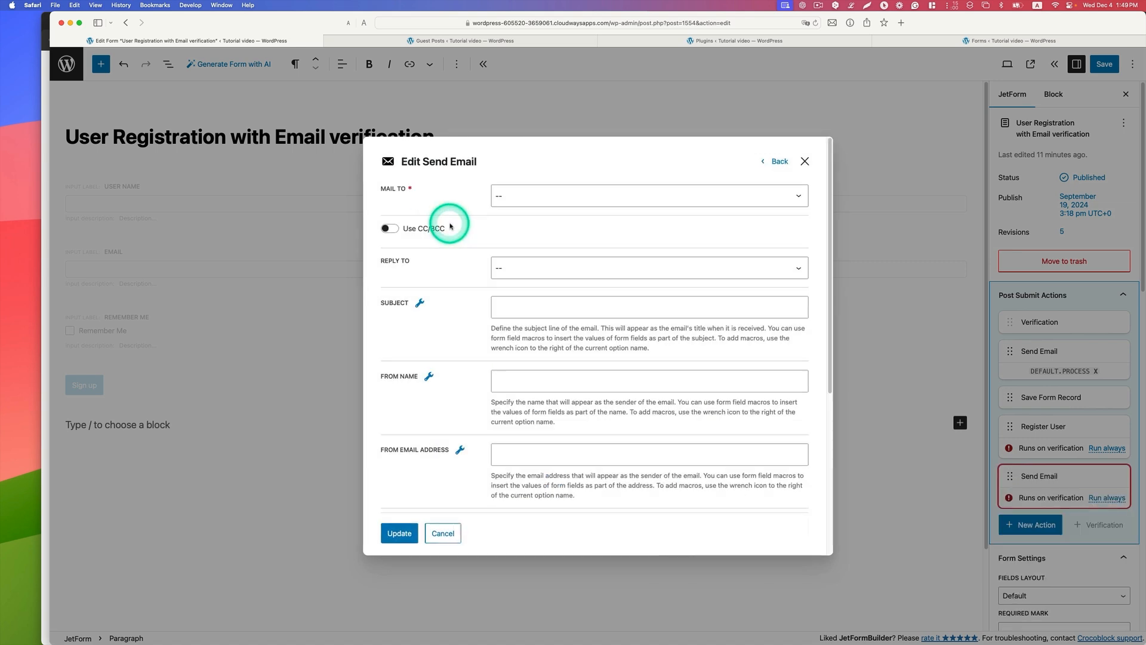
left_click(512, 197)
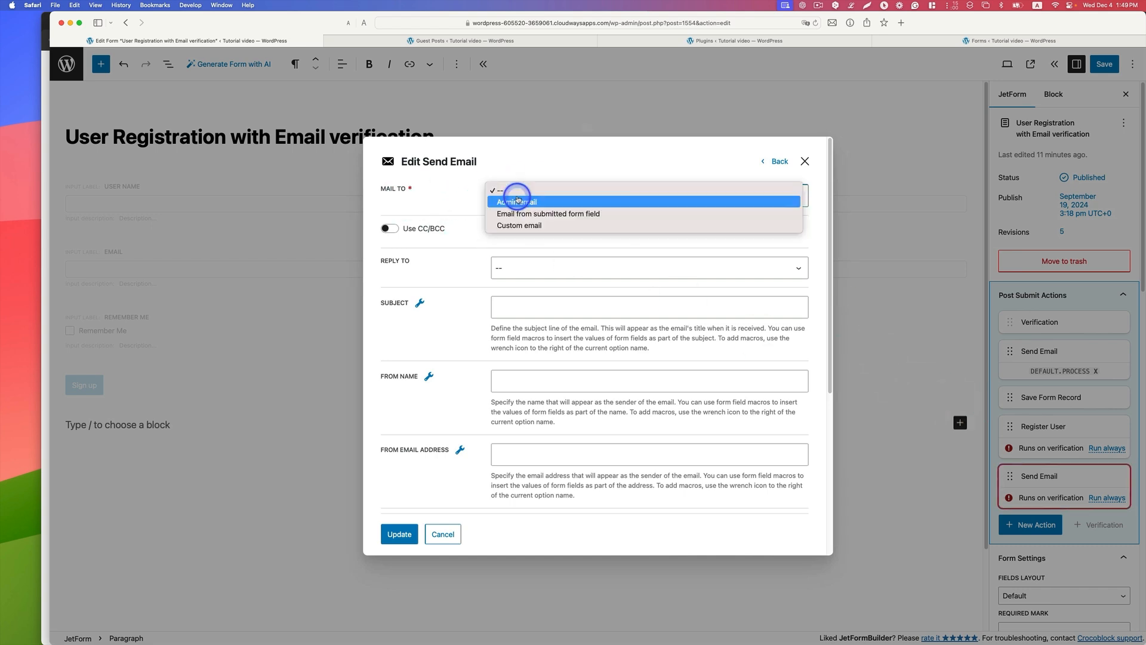
left_click(561, 214)
left_click(549, 249)
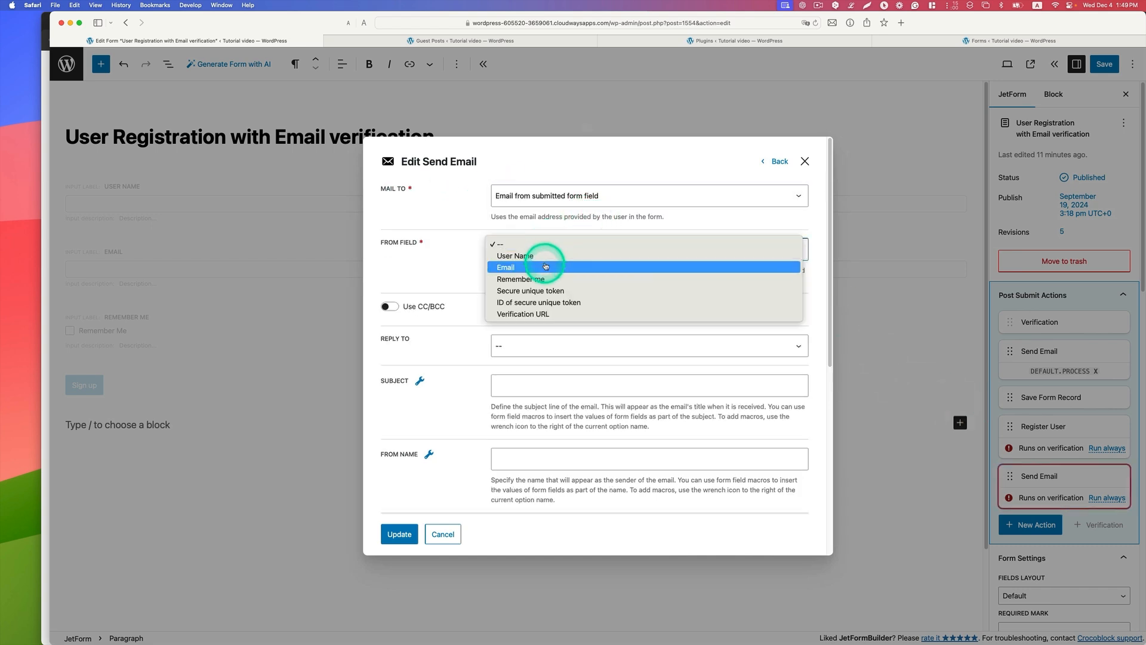
left_click(544, 267)
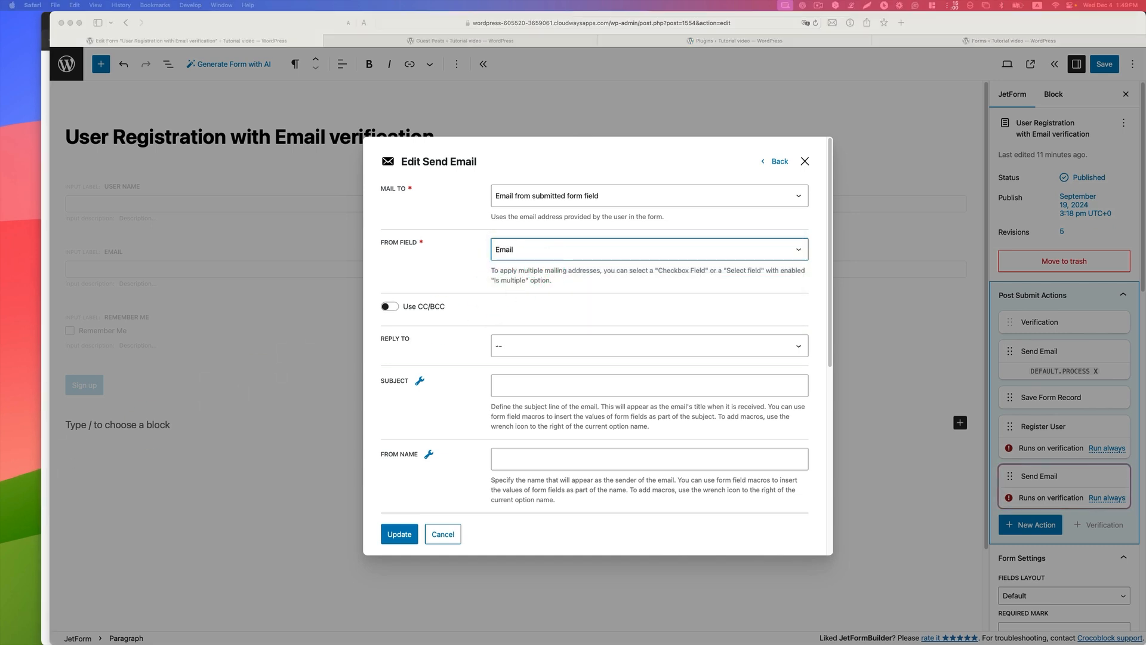
Step: Set the new email's subject to "You are registered on [%CT::SiteName%]" and check the field macros available for it
left_click(539, 385)
type("You are registered on [%CT::SiteName%]")
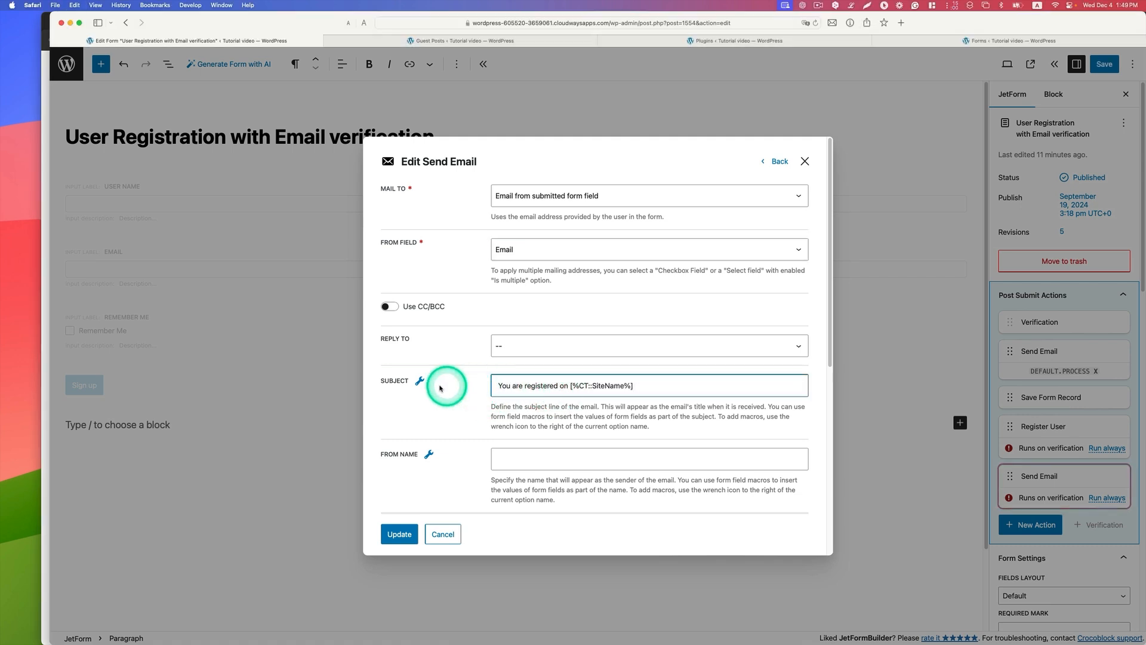
left_click(420, 381)
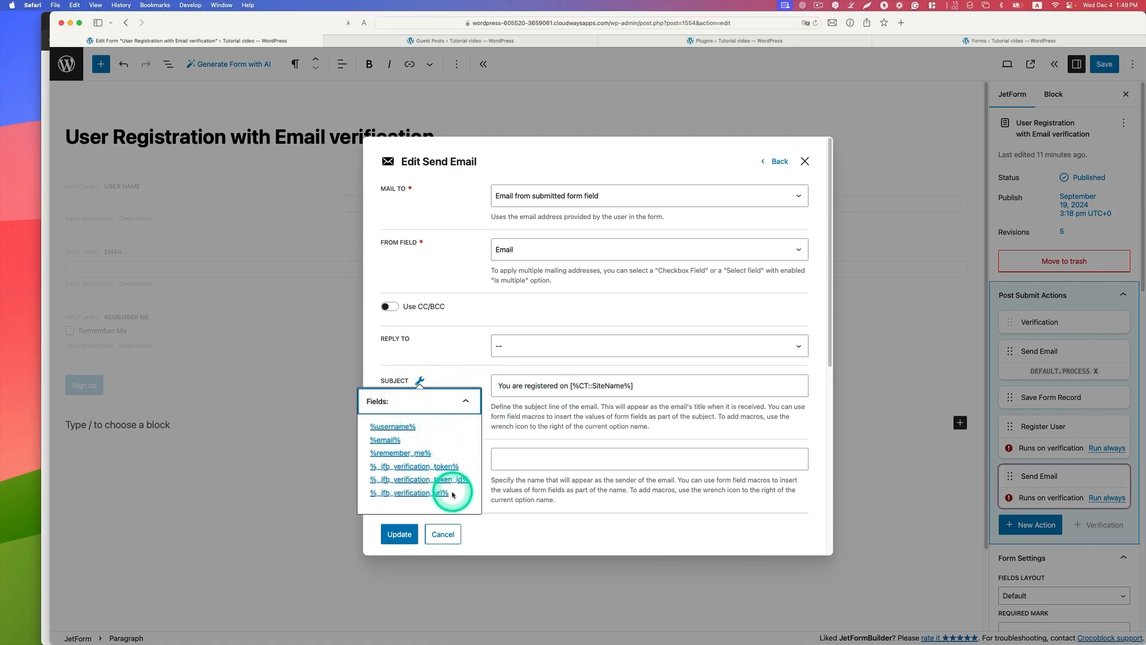
left_click(634, 385)
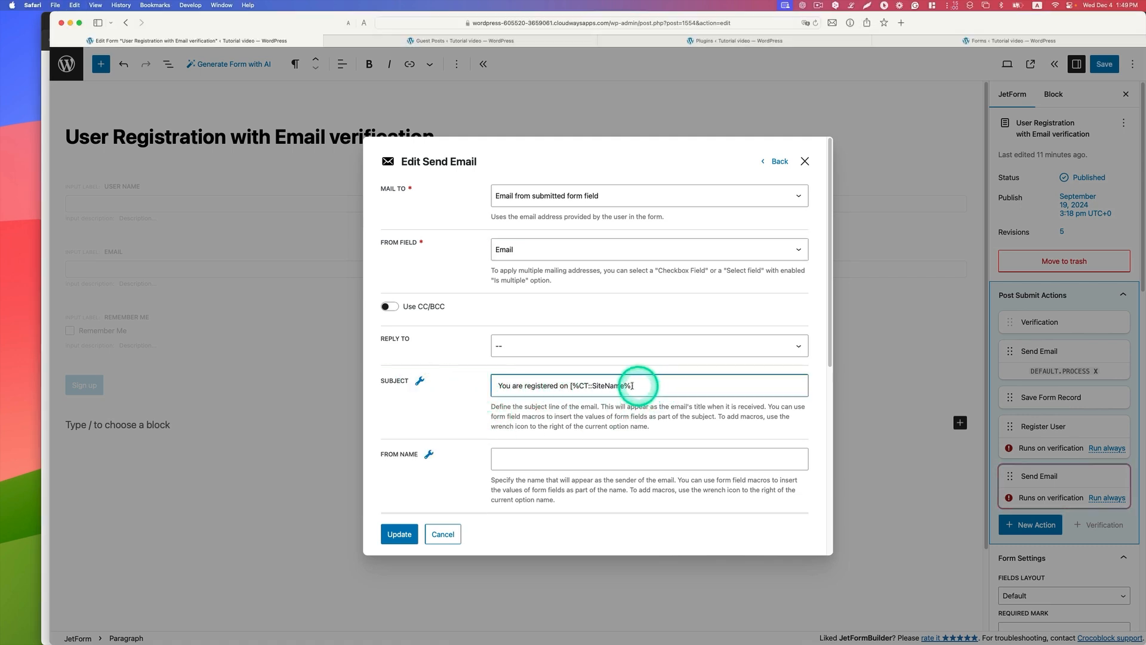
left_click_drag(632, 386, 571, 385)
left_click(675, 388)
Step: Set the registration email's from name to "You Admin" and its content type to HTML
scroll(508, 465, "down", 1)
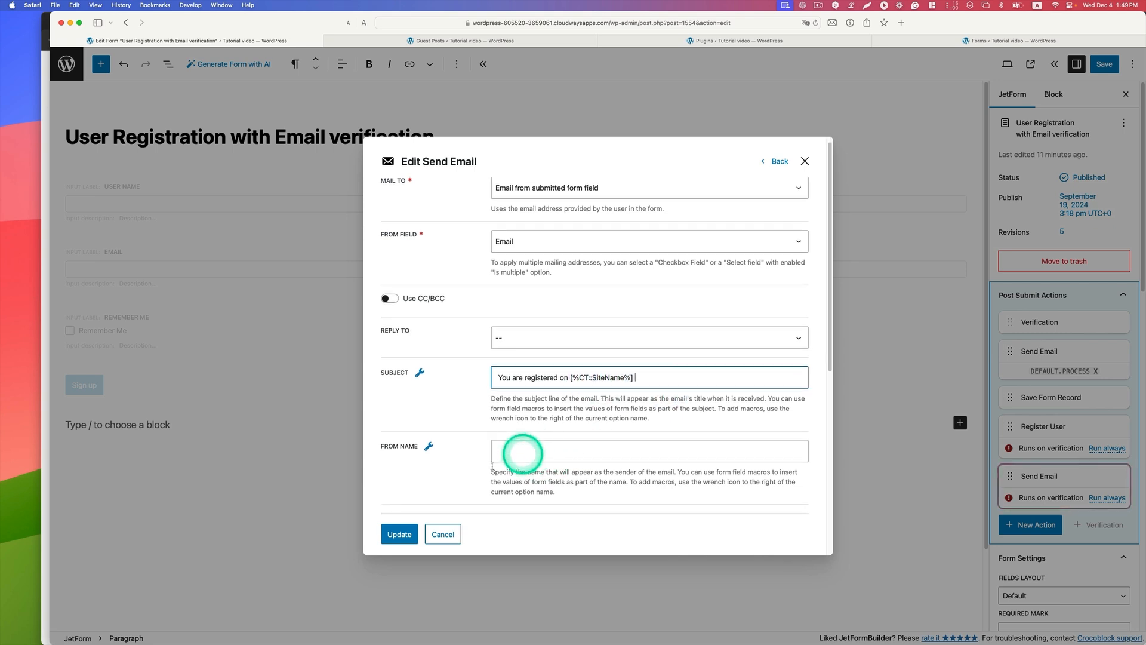
left_click(530, 452)
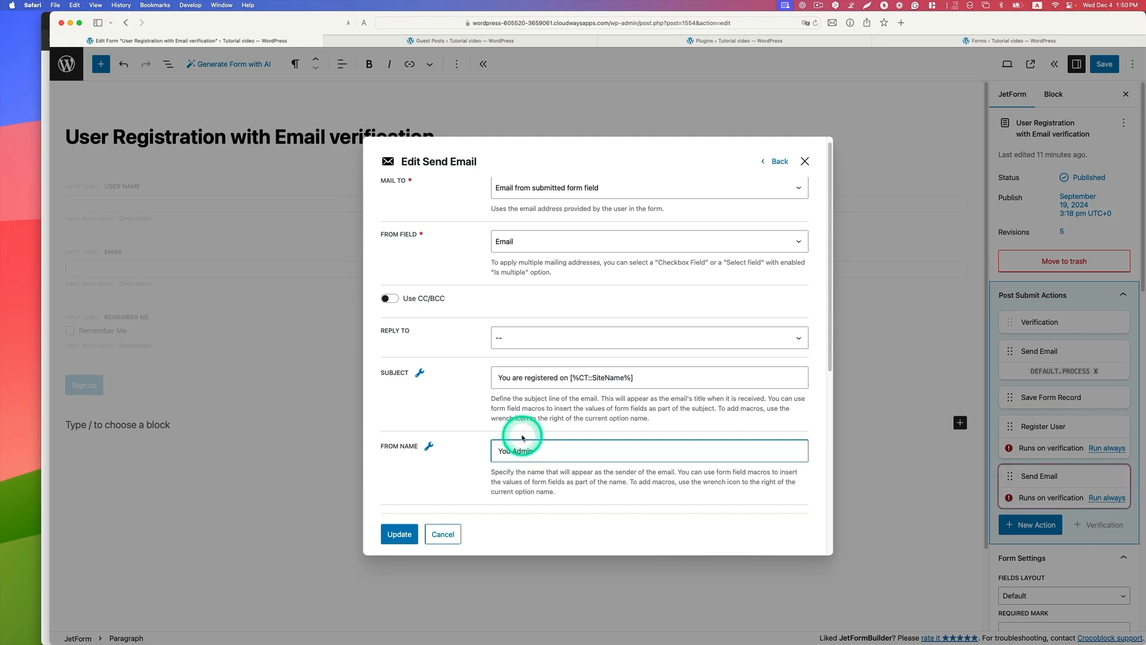
scroll(523, 437, "down", 4)
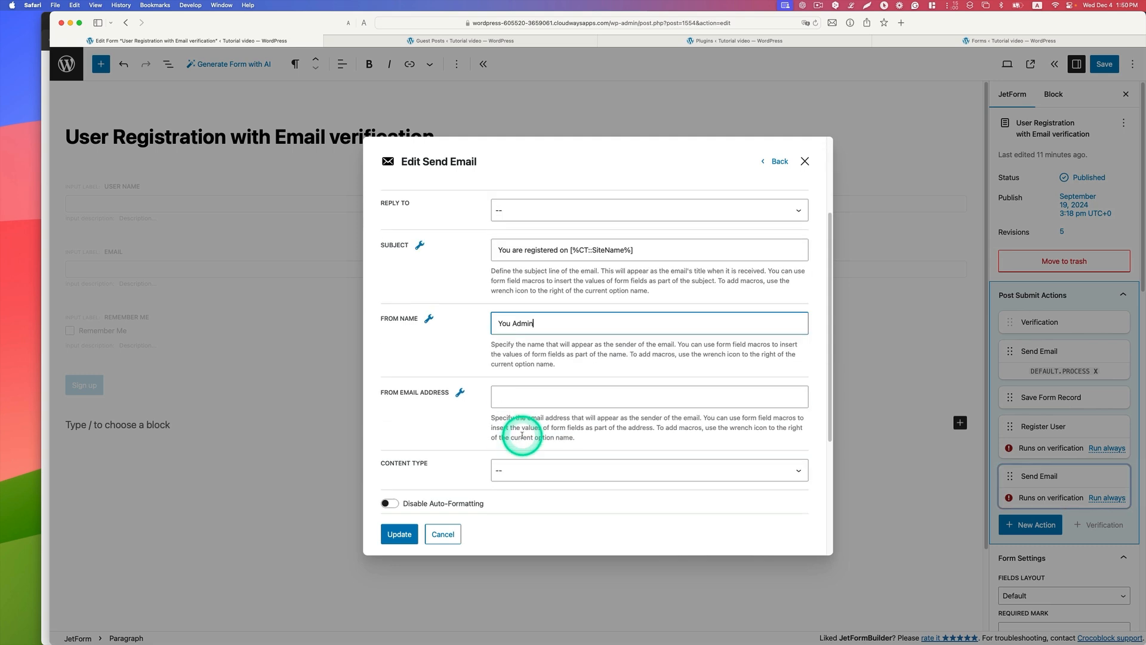
left_click(520, 396)
scroll(533, 394, "down", 2)
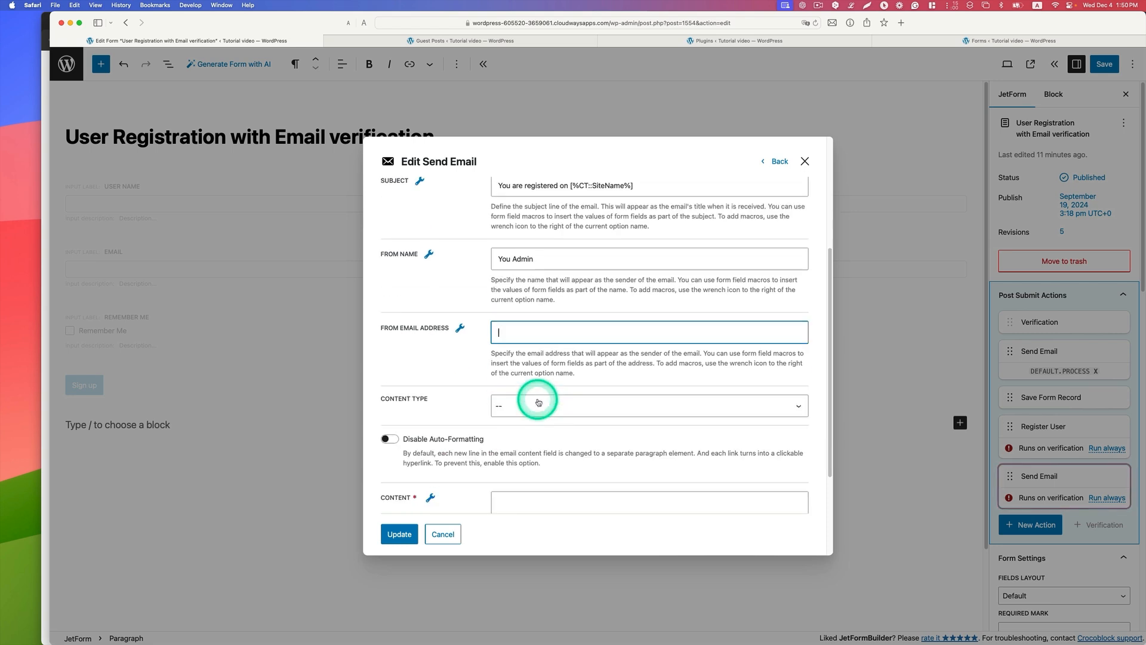
scroll(534, 361, "down", 1)
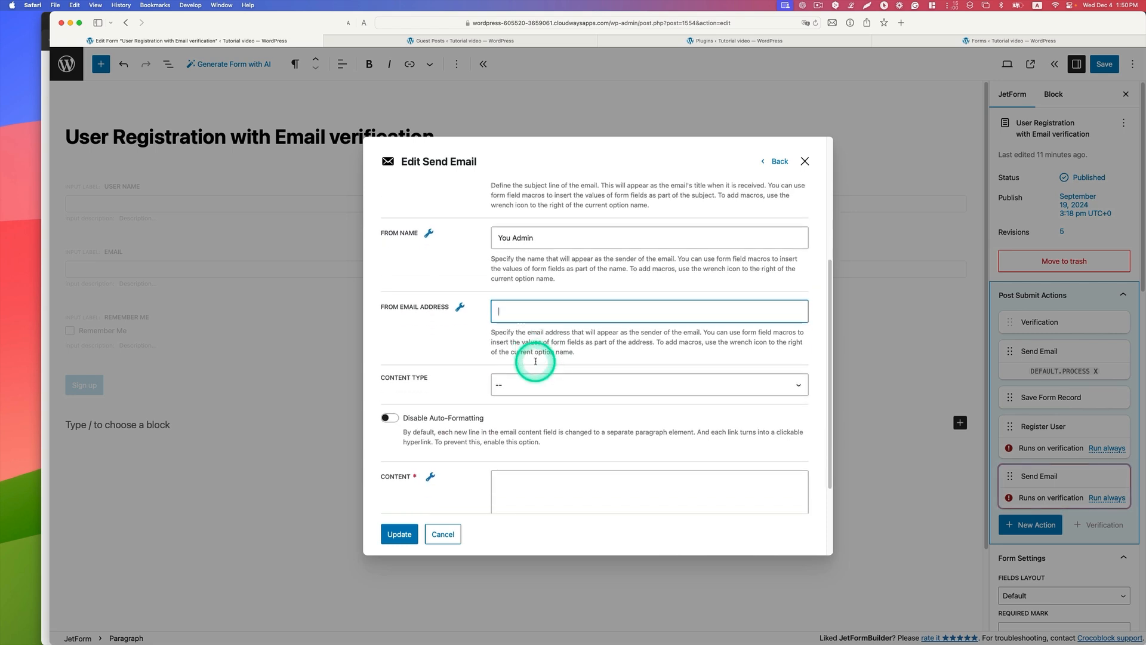
left_click(536, 365)
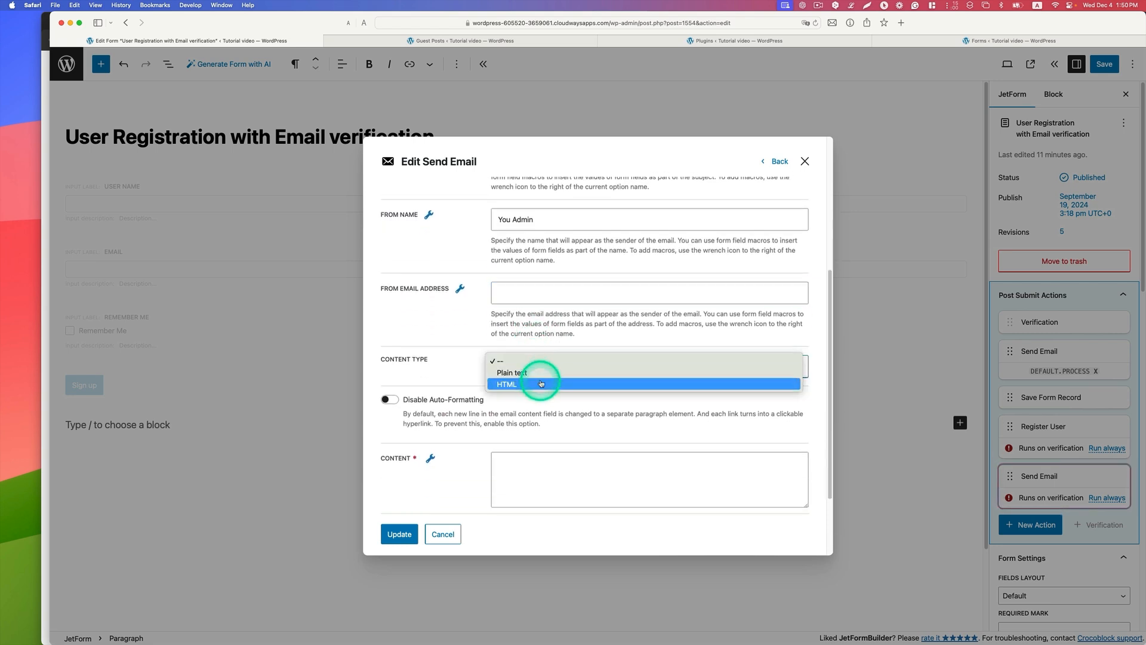
left_click(541, 384)
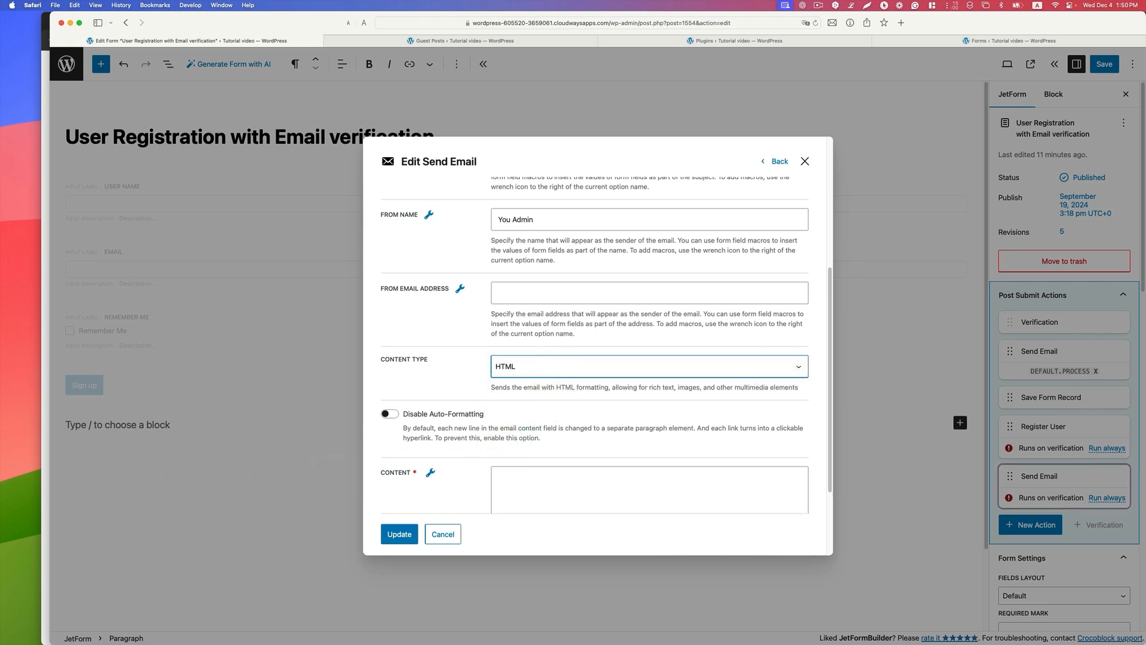
Step: Start the email content with the greeting "Hi %username%", inserting the username from the field macros
left_click(517, 477)
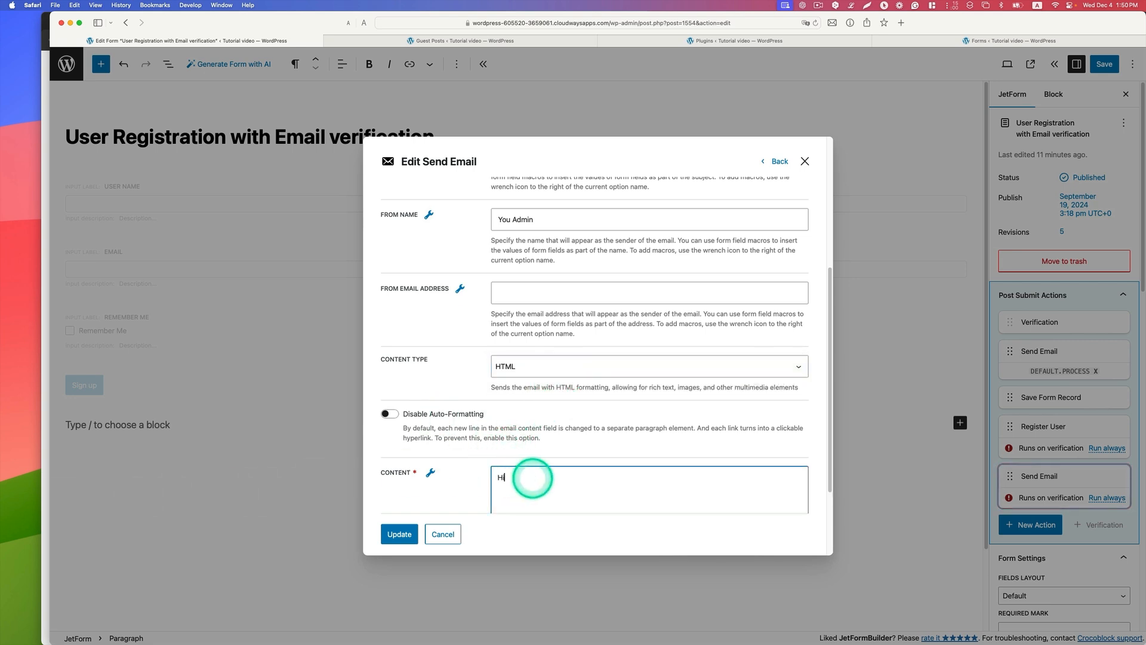
left_click(435, 473)
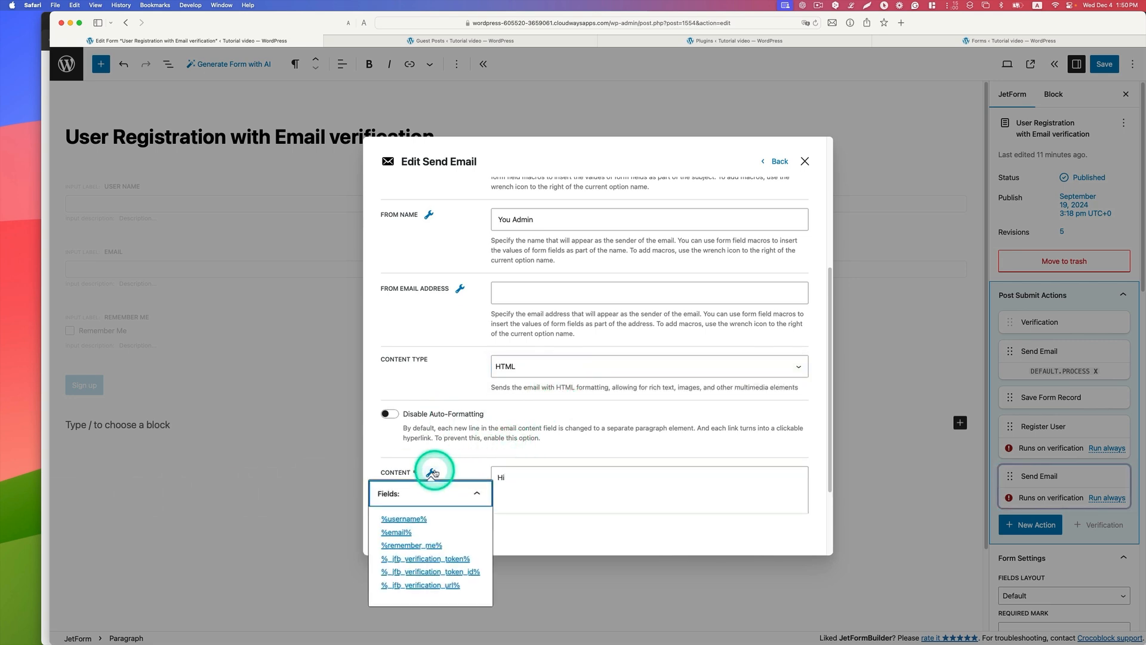
left_click(406, 519)
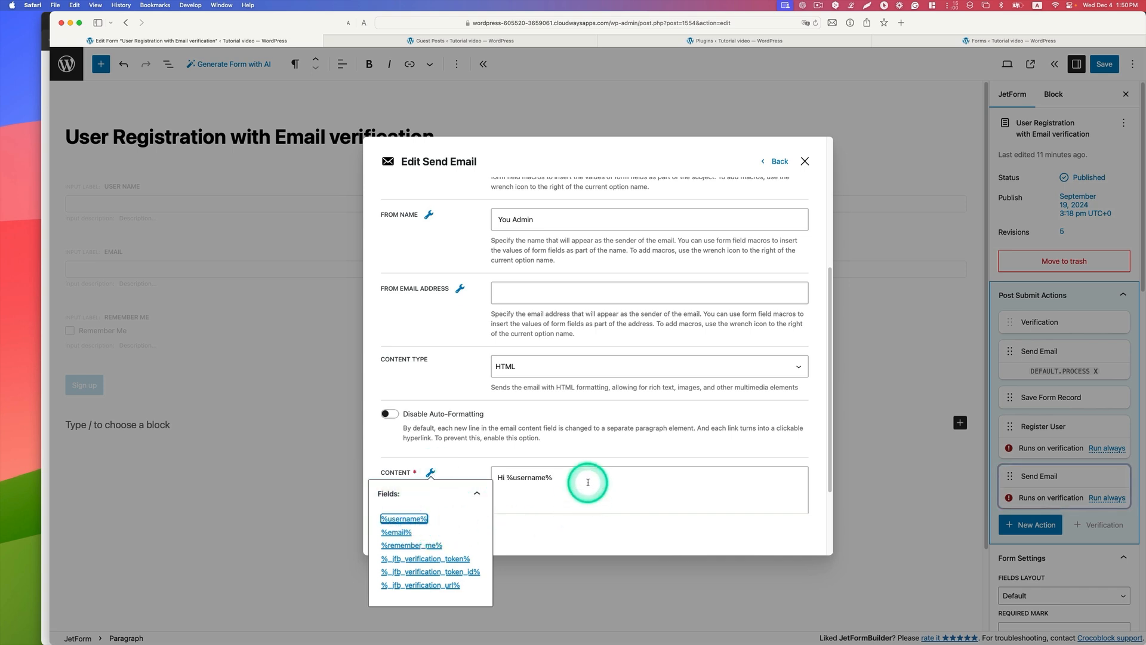
left_click(588, 483)
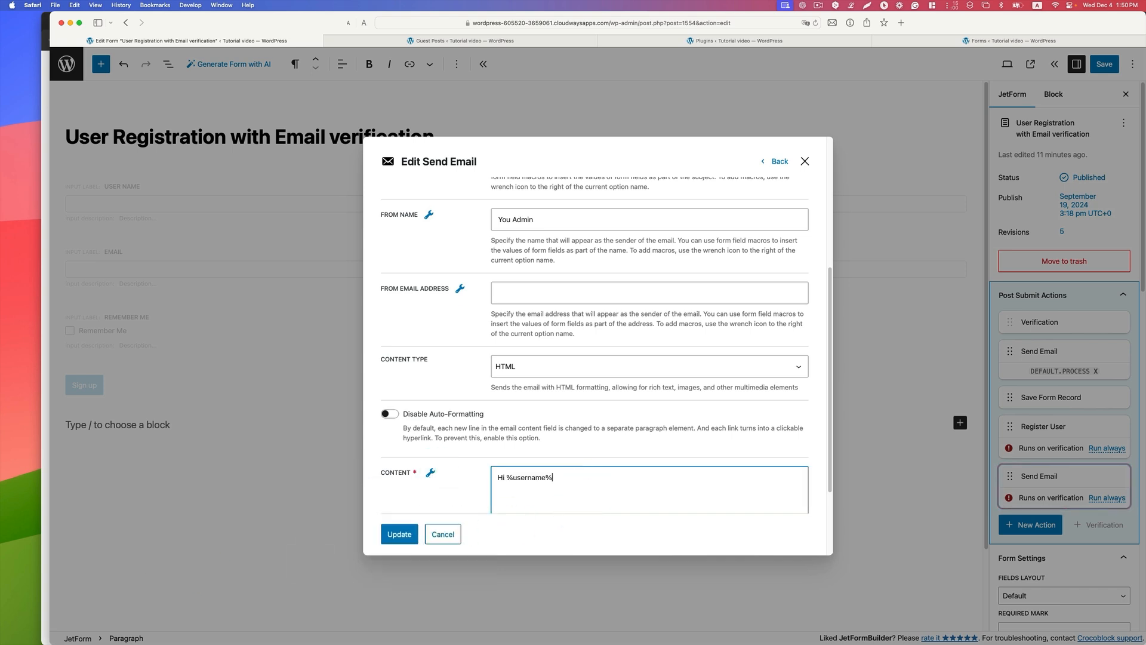
Step: Paste the registration-completed message with account page link, username and %_jfb_verification_token% as temporary password into the email content, and enlarge the content box
key("super+Tab")
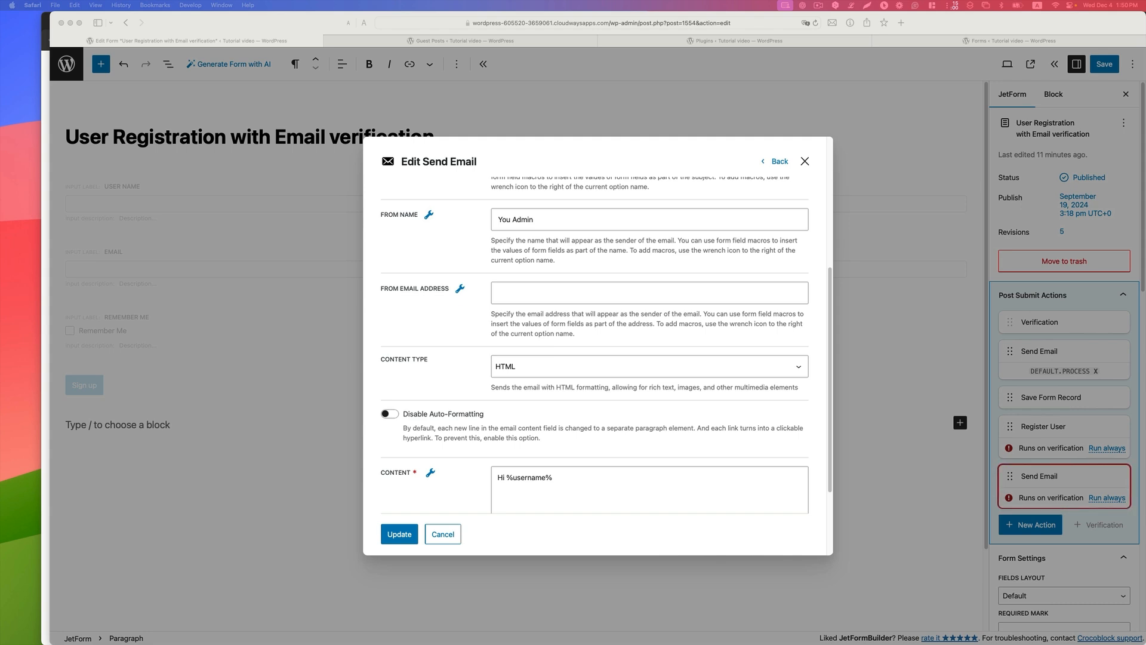
key("super+Tab")
key("super+v")
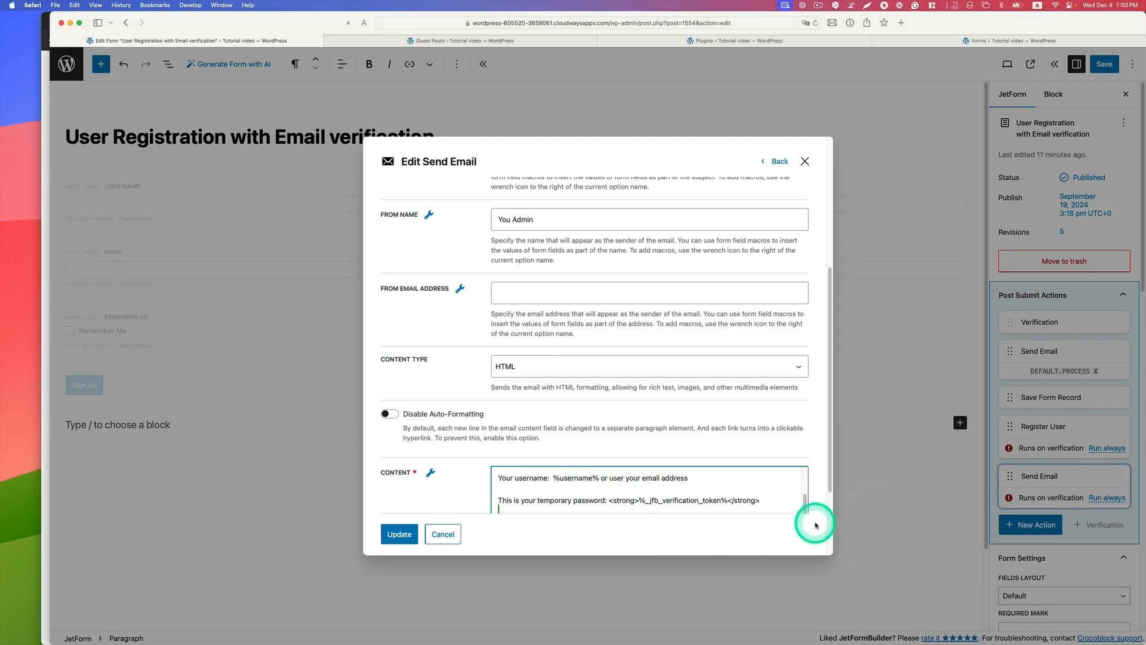
scroll(816, 526, "down", 2)
left_click_drag(807, 459, 811, 522)
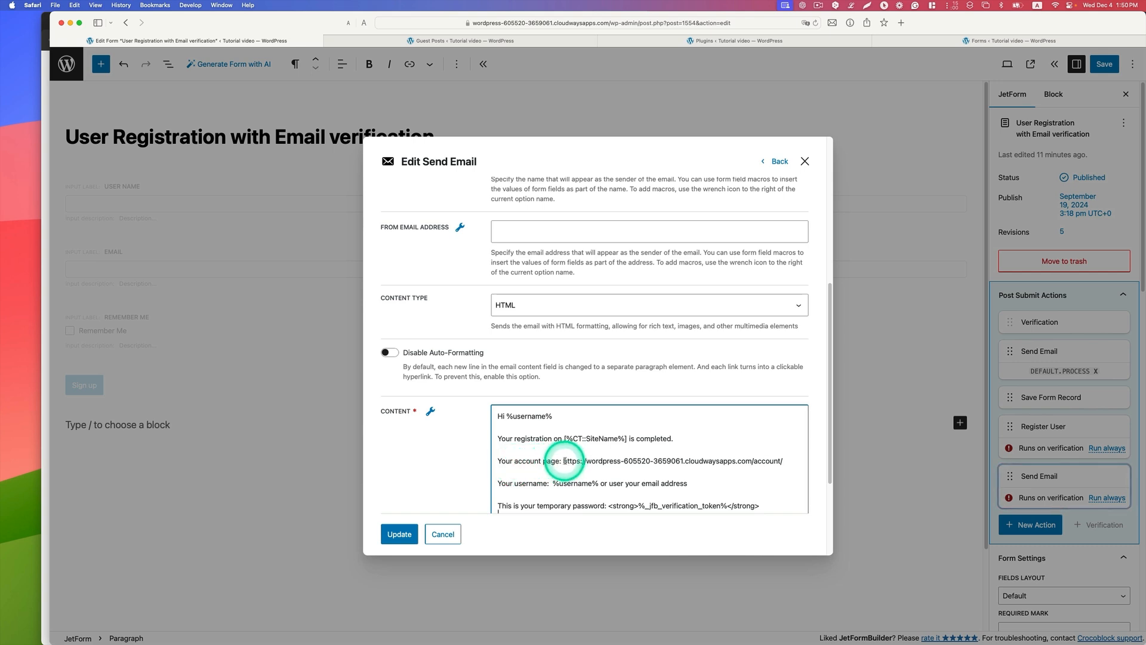
Step: Examine the account page link, the temporary password line and the field macros available for the email content
left_click_drag(564, 461, 785, 462)
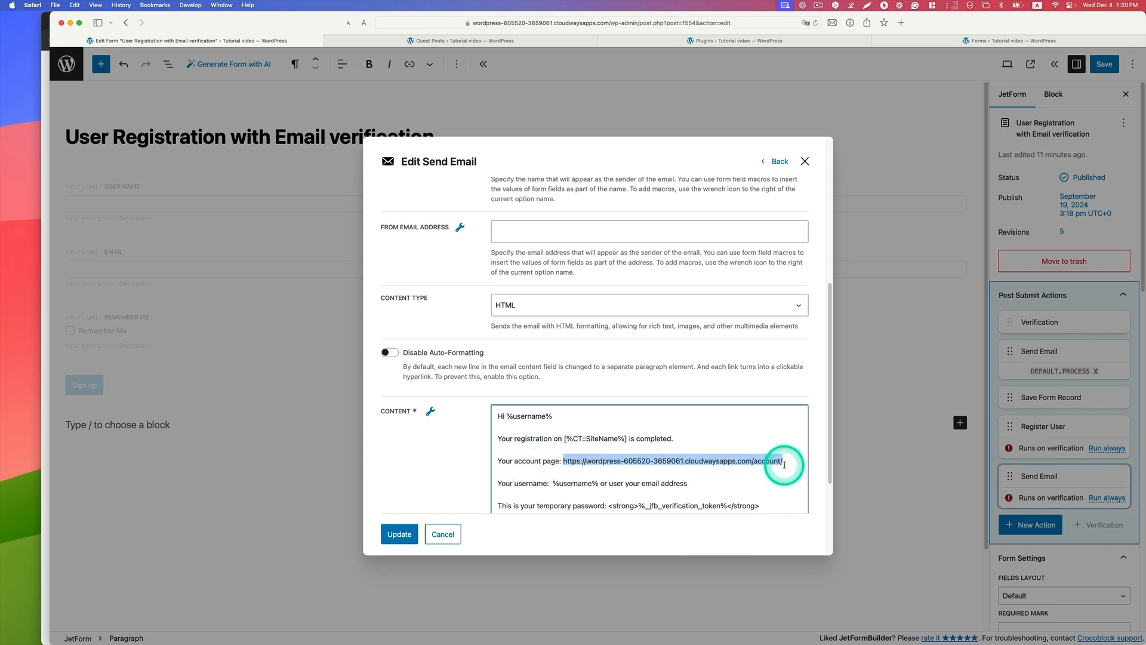
scroll(784, 464, "down", 1)
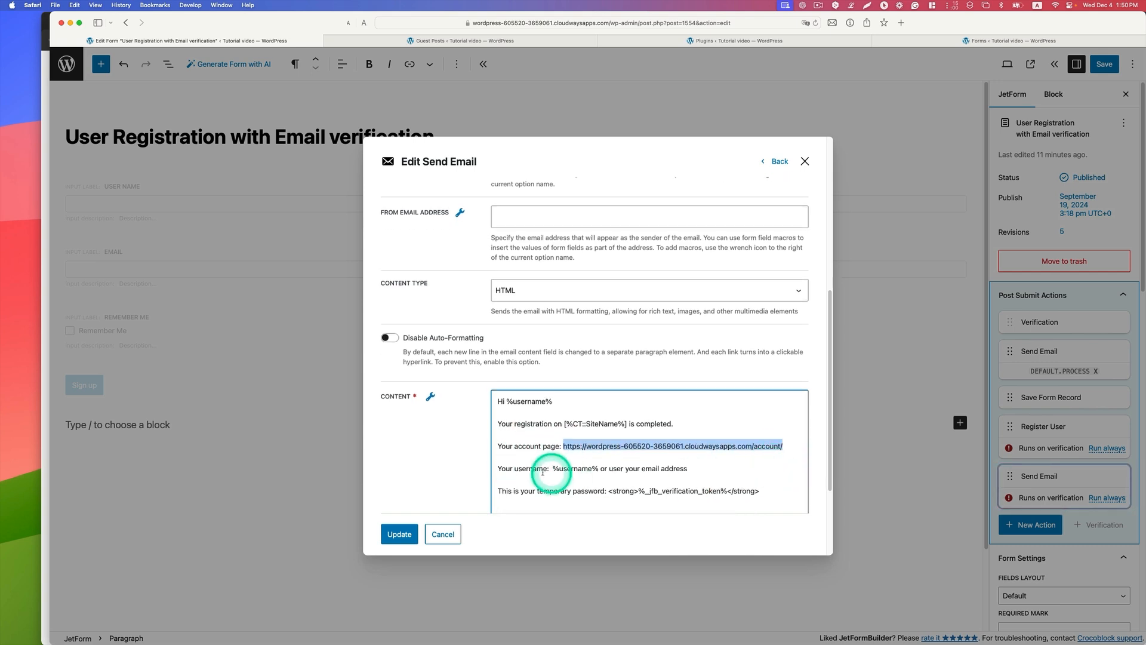
left_click(430, 397)
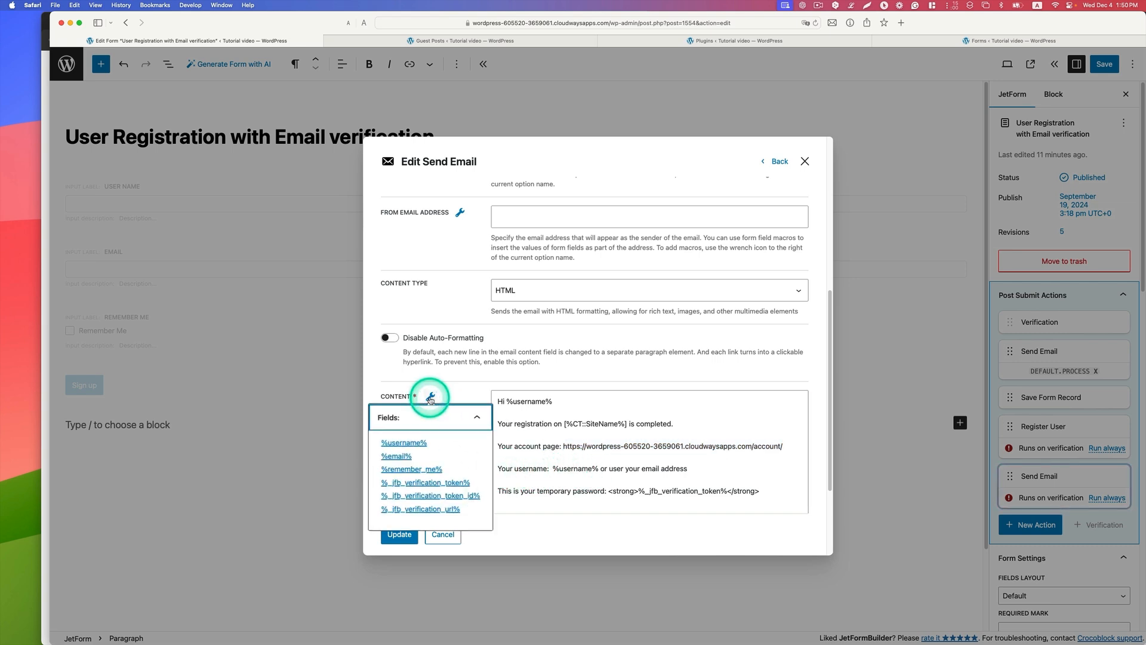
left_click(705, 479)
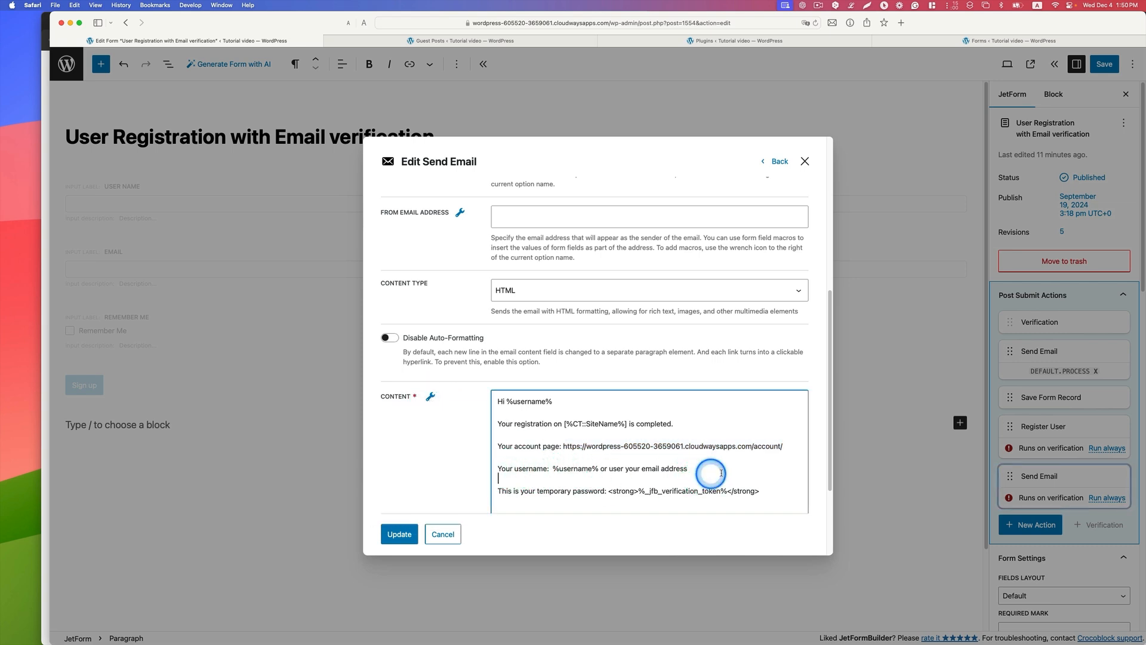
left_click_drag(540, 491, 550, 491)
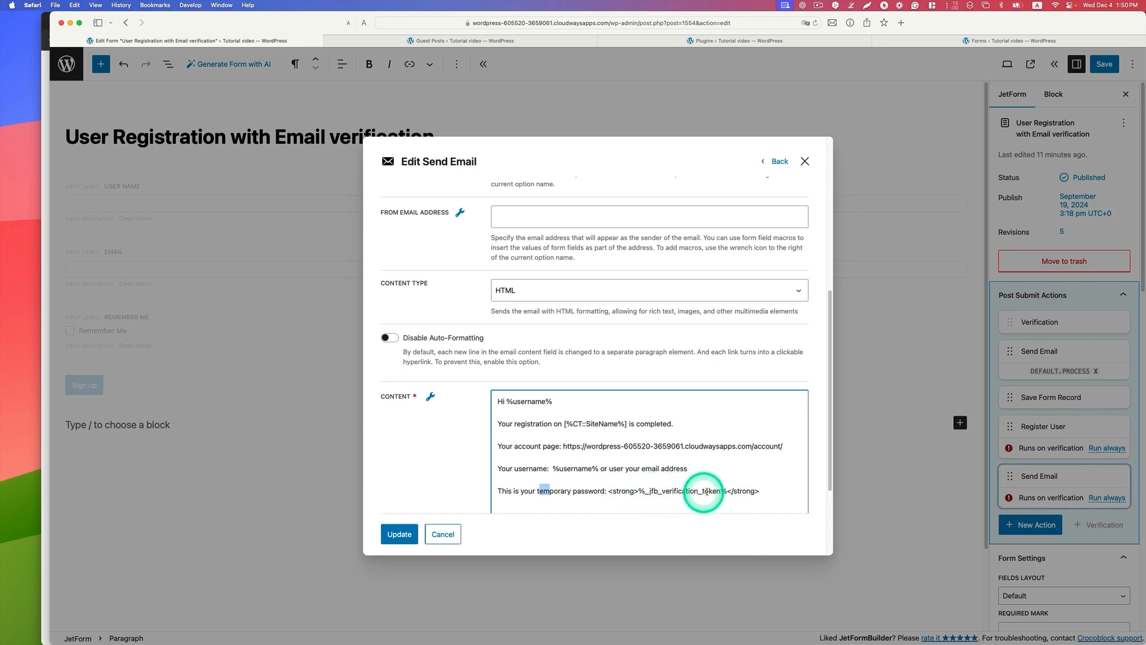
left_click(430, 396)
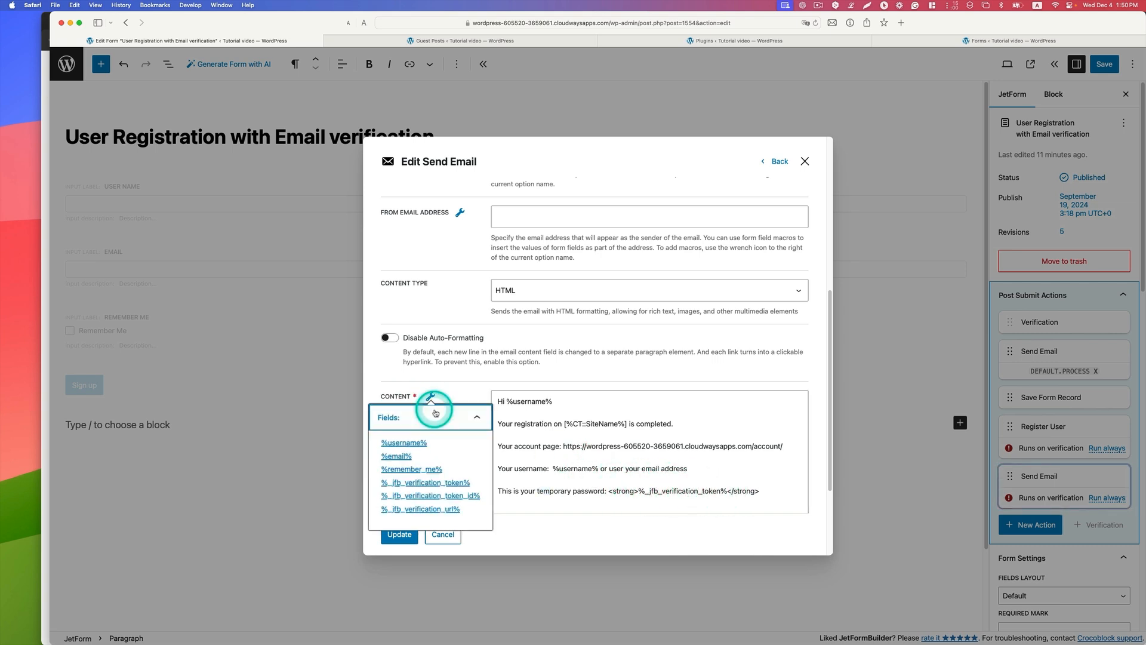
left_click(698, 489)
left_click(430, 396)
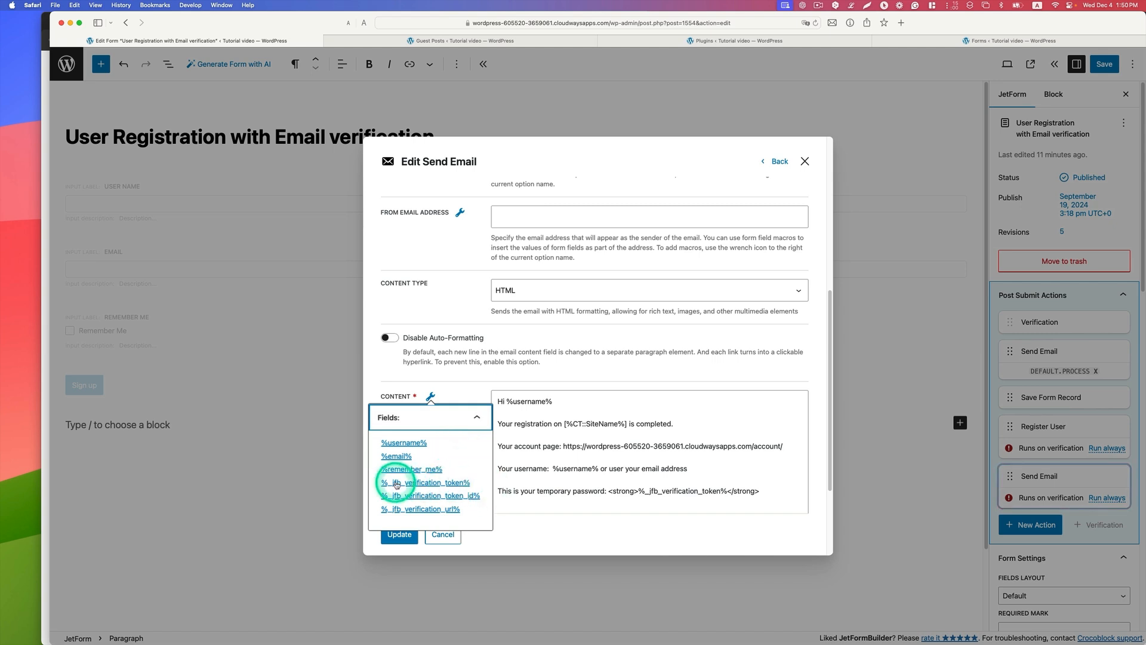
left_click(746, 457)
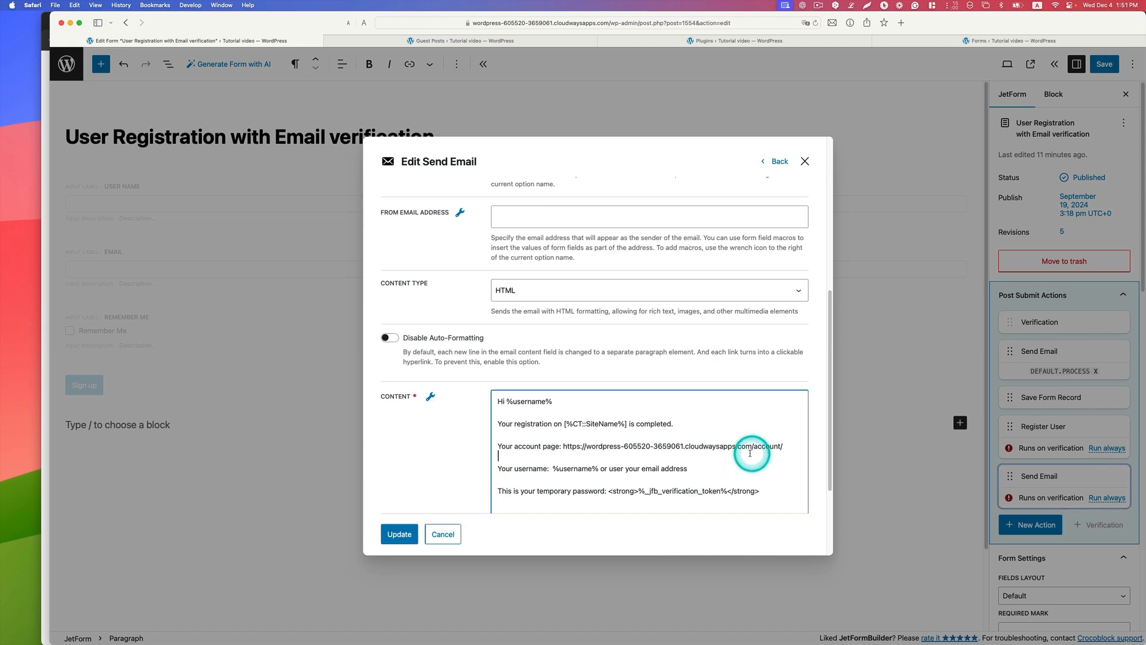
Step: End the email content with the admin's name and "Your Admin", update the Send Email action and save the form
scroll(746, 456, "down", 3)
left_click(670, 422)
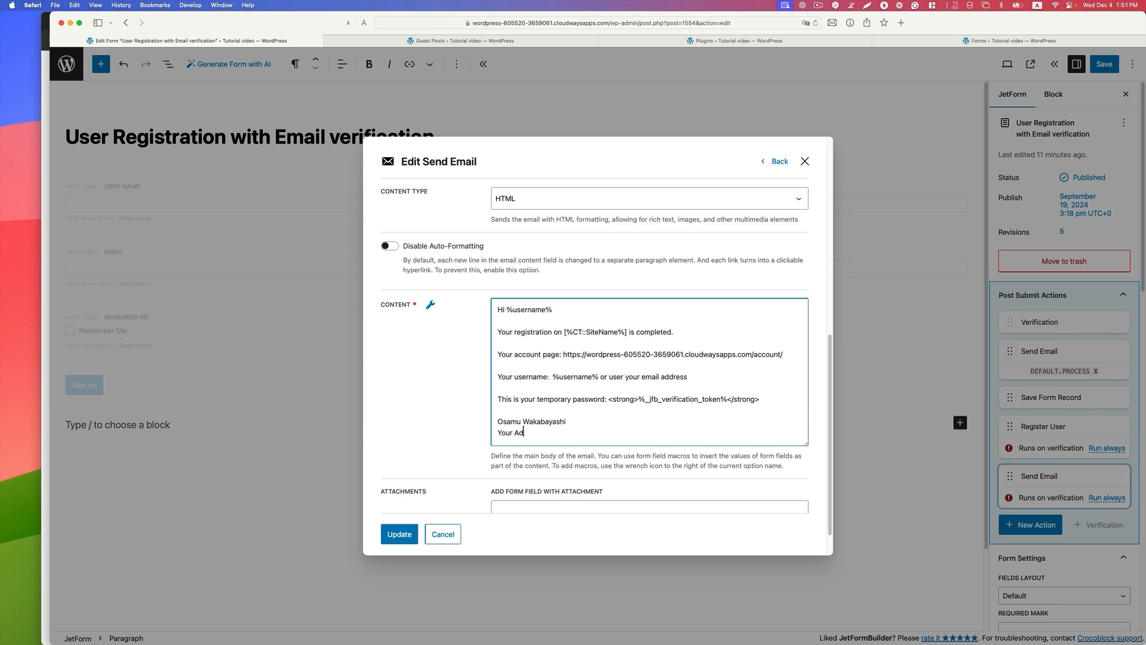
scroll(604, 397, "down", 2)
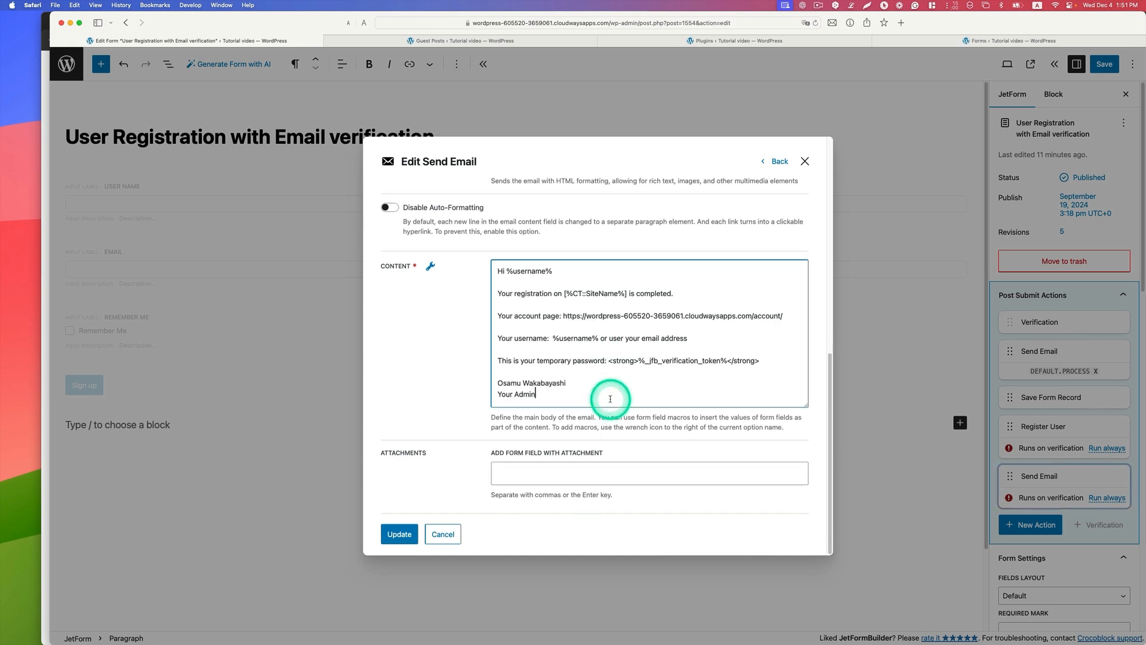
left_click(407, 531)
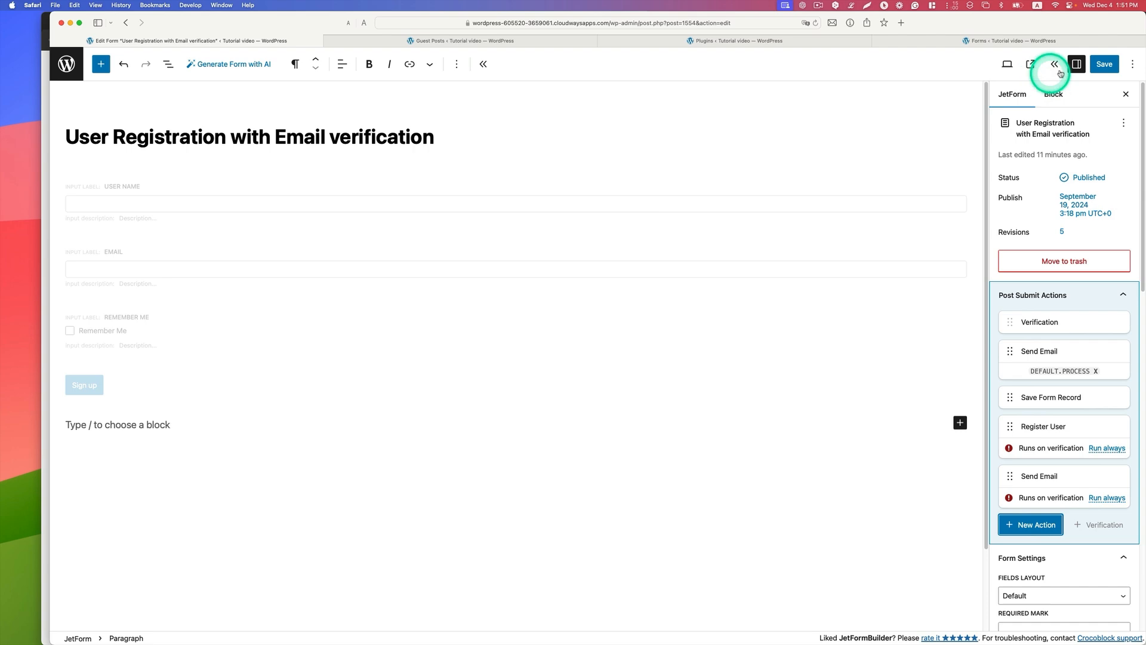
left_click(1101, 64)
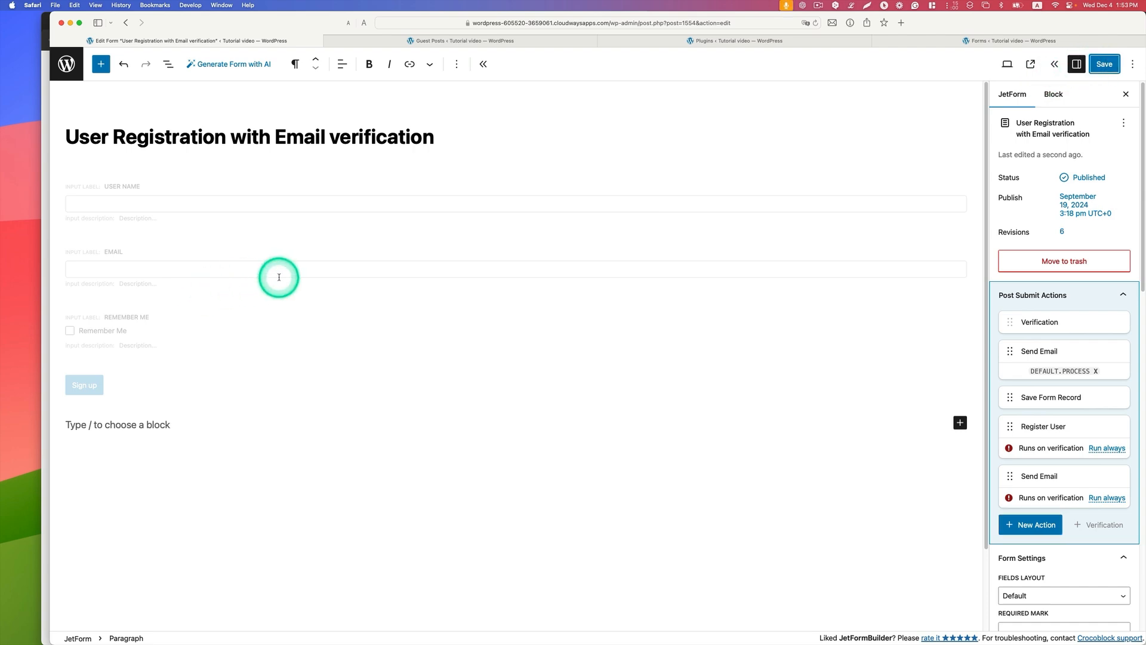
Step: Switch to the user registration page in Chrome, fill in a test user's name and email, and submit the form
key("ctrl+Up")
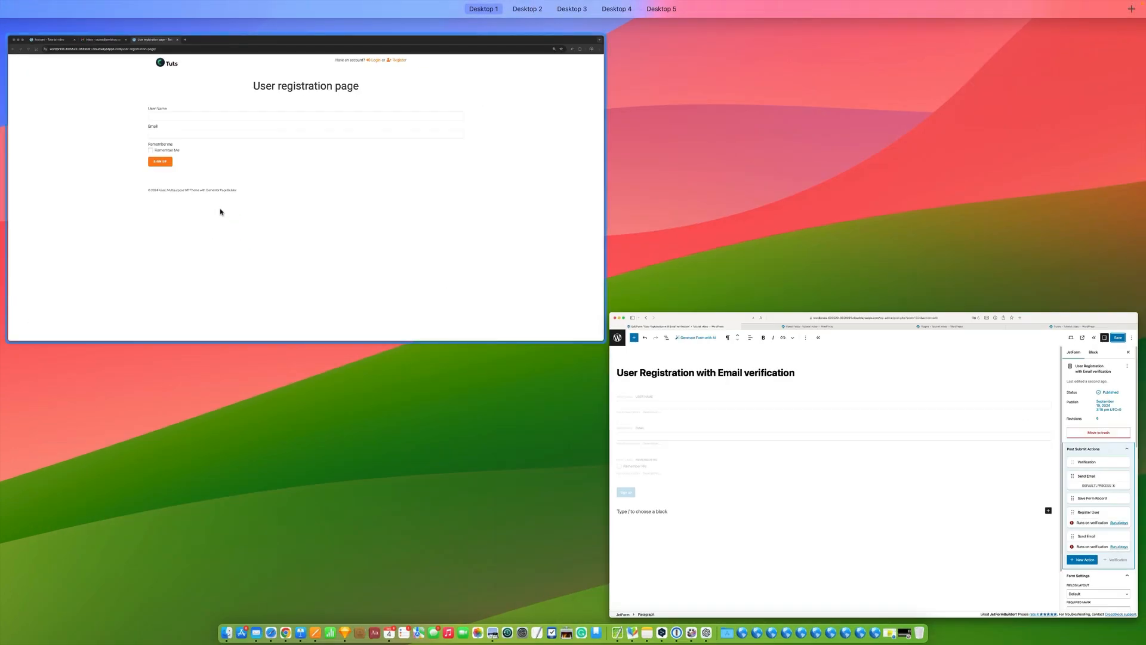
left_click(220, 210)
left_click(370, 179)
left_click(397, 209)
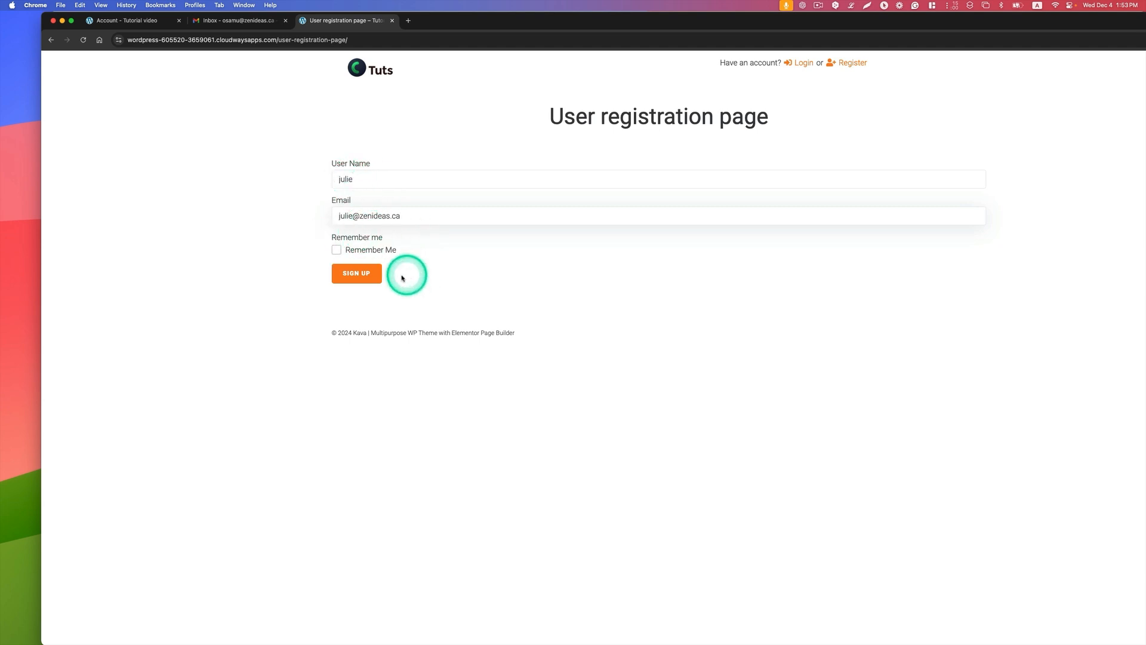
left_click(353, 277)
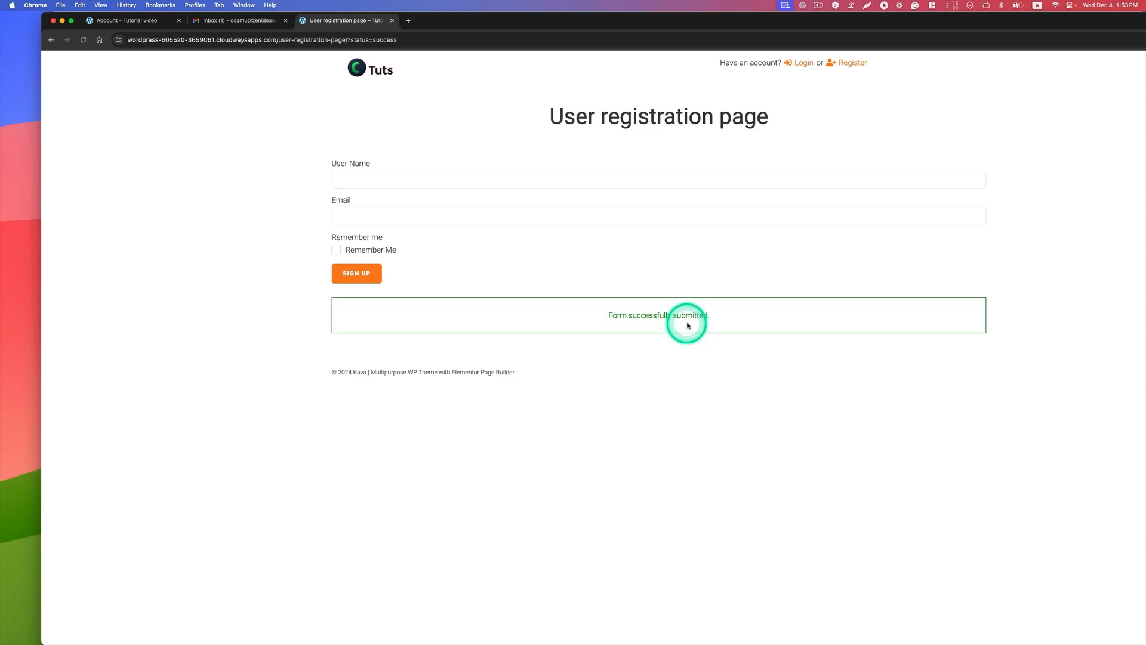
Step: Open the "[Tutorial video] Confirm your email" message in Gmail and follow its registration confirmation link
left_click(256, 25)
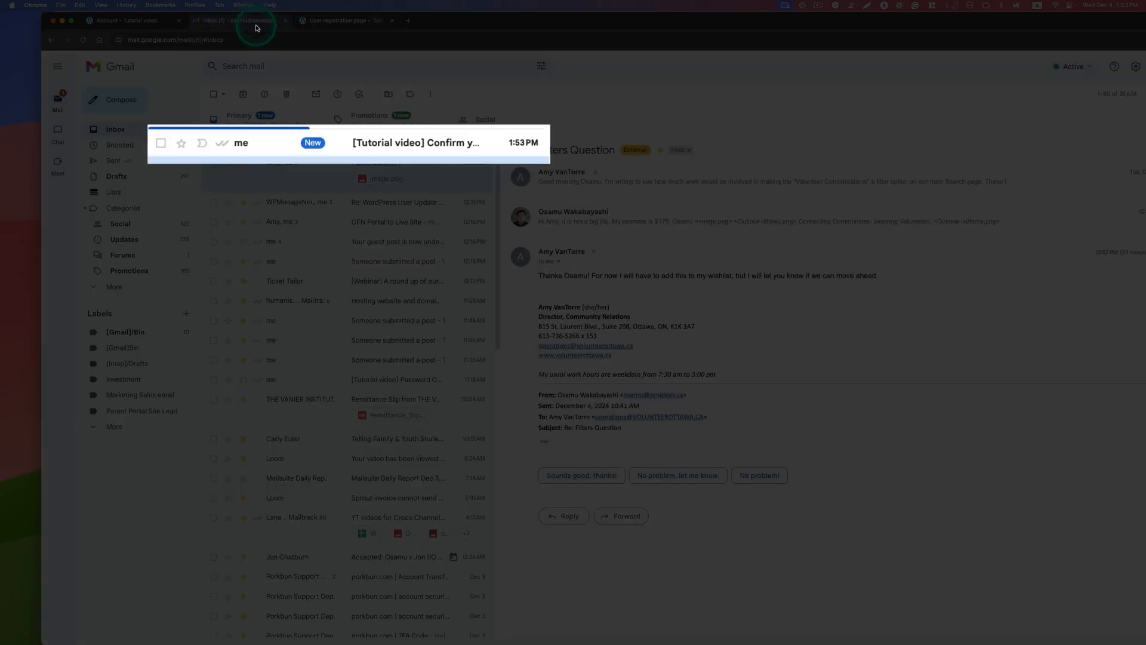
left_click(263, 147)
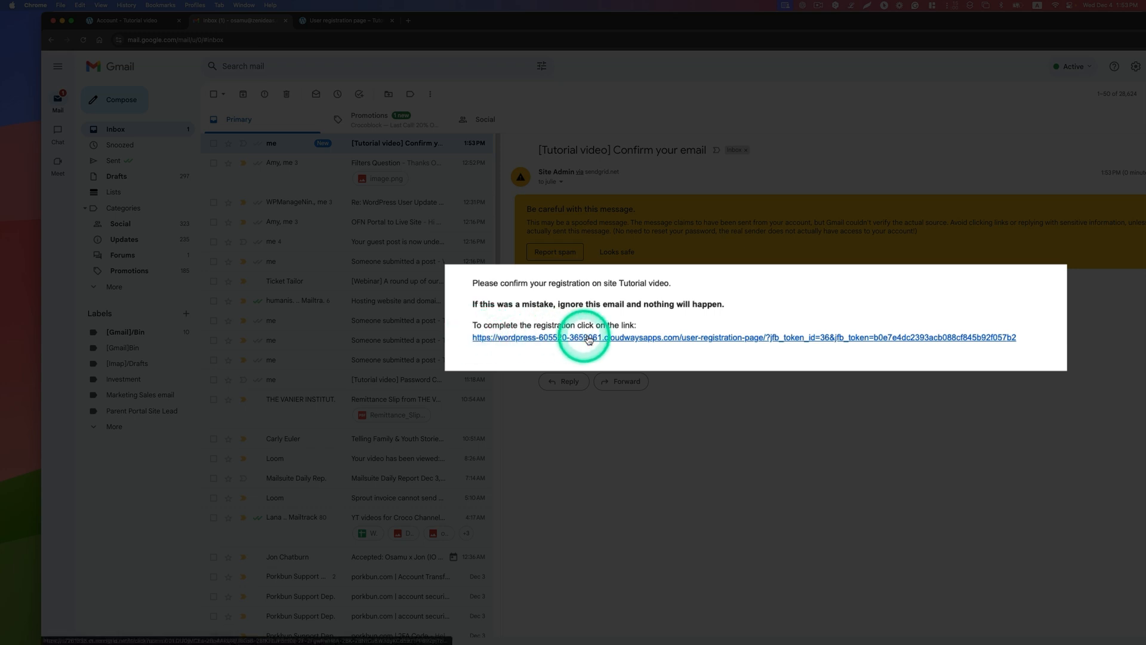
left_click(607, 340)
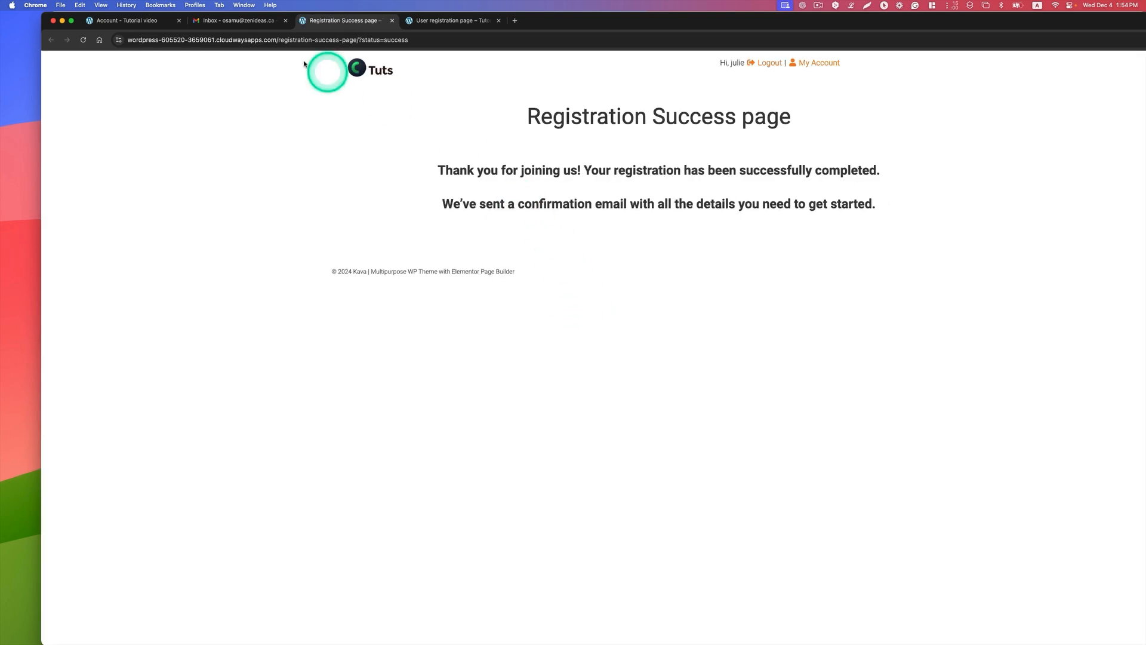
Step: Open the "You are registered on [Tutorial video]" email in Gmail and follow its account page link
left_click(234, 21)
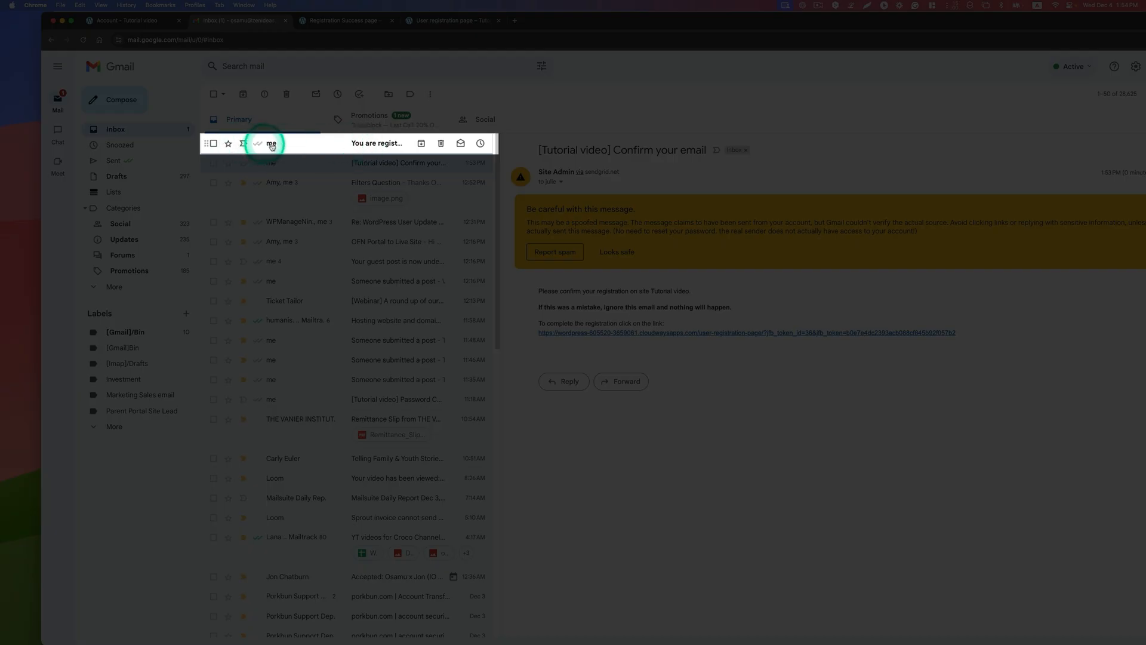
left_click(271, 145)
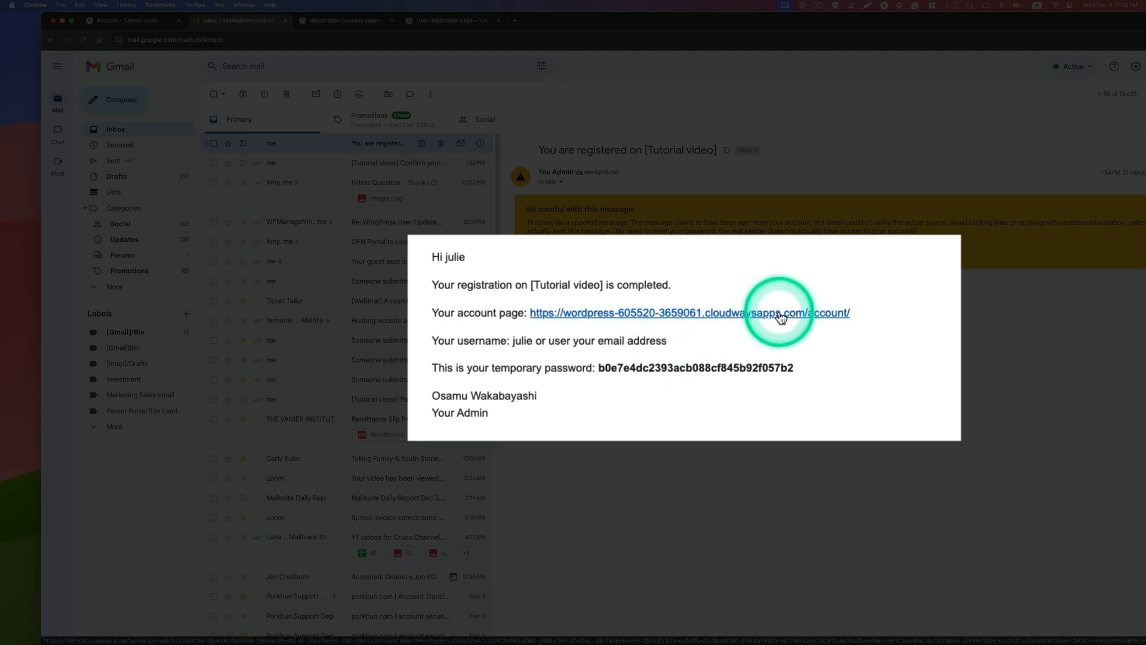
left_click(781, 316)
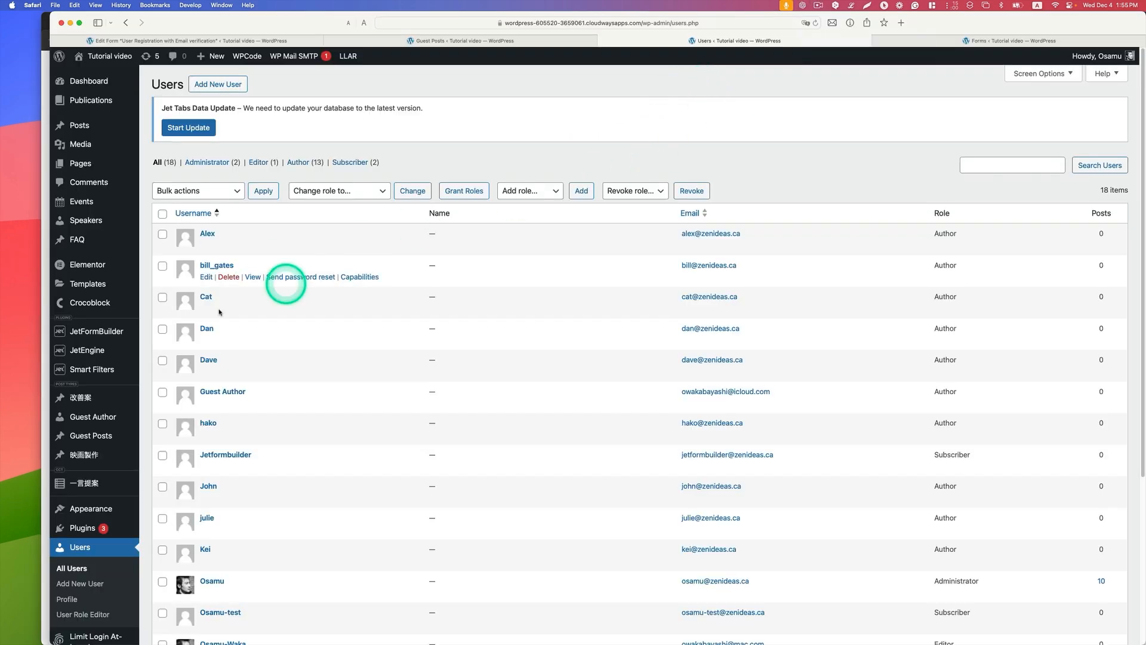
Step: Check the newly registered user's entry and role in the WordPress Users list
scroll(144, 348, "down", 2)
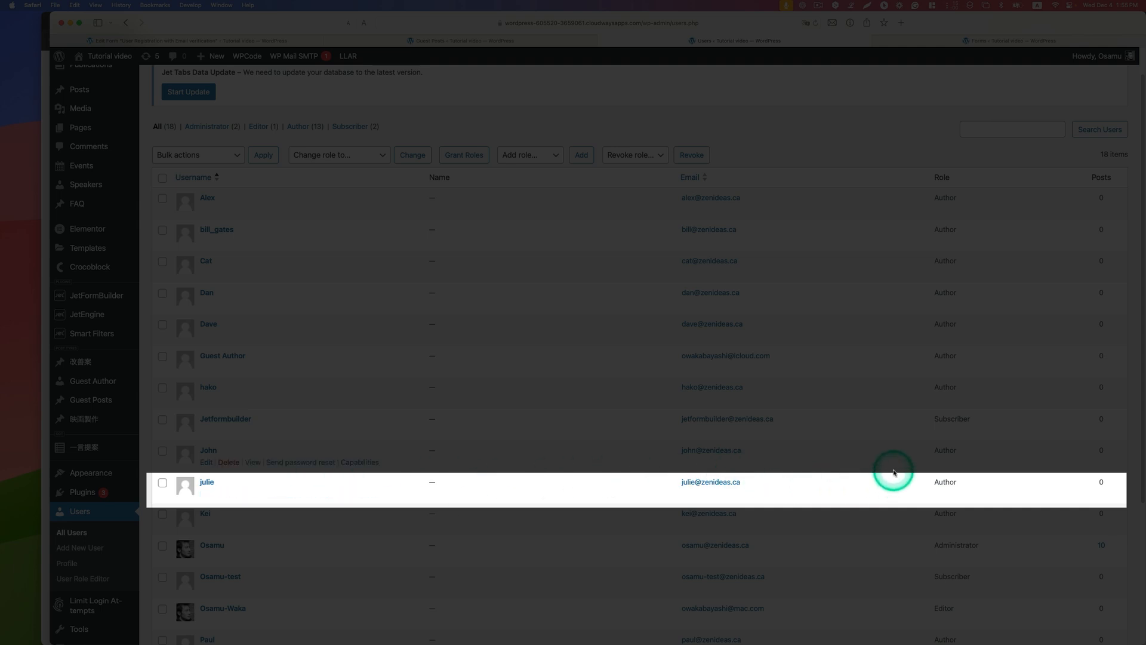
mouse_move(946, 482)
left_mouse_down()
mouse_move(927, 487)
mouse_move(955, 484)
left_mouse_up()
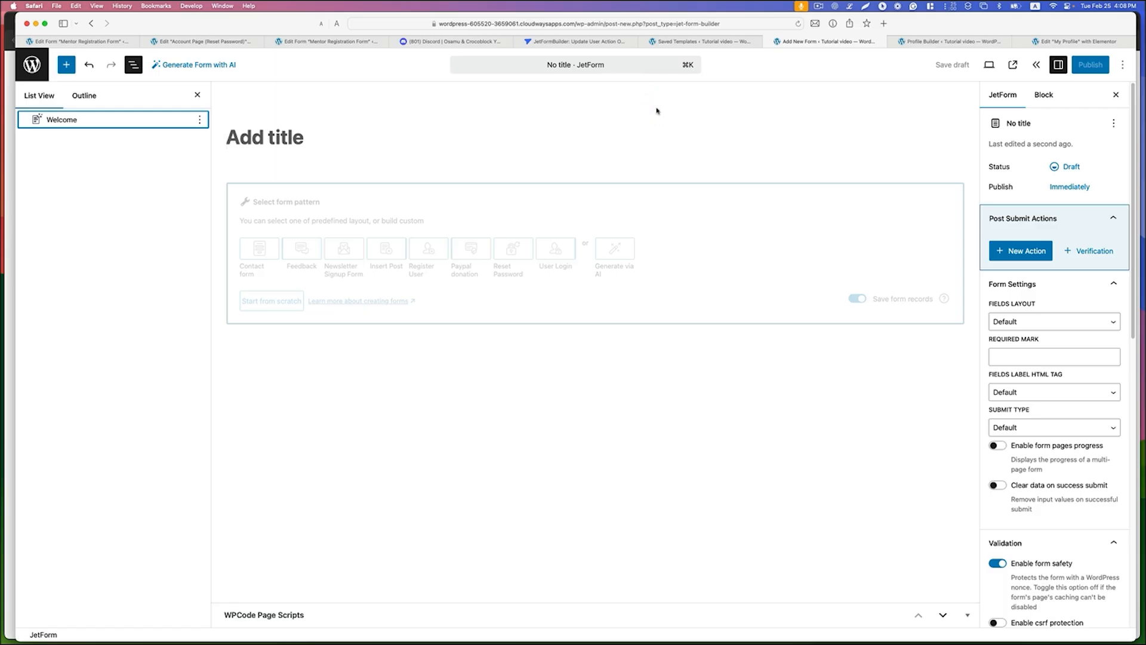
Step: Title the new form "Set New Password" and add a Hidden Field block above the form pattern selector
type("Set New Password")
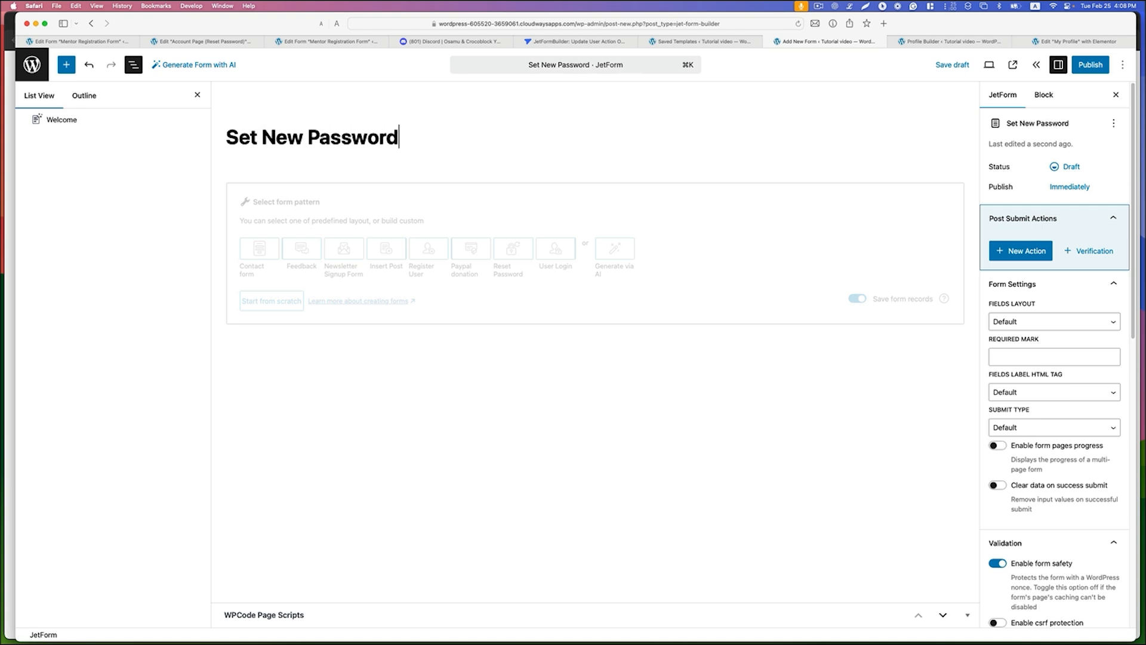
left_click(66, 64)
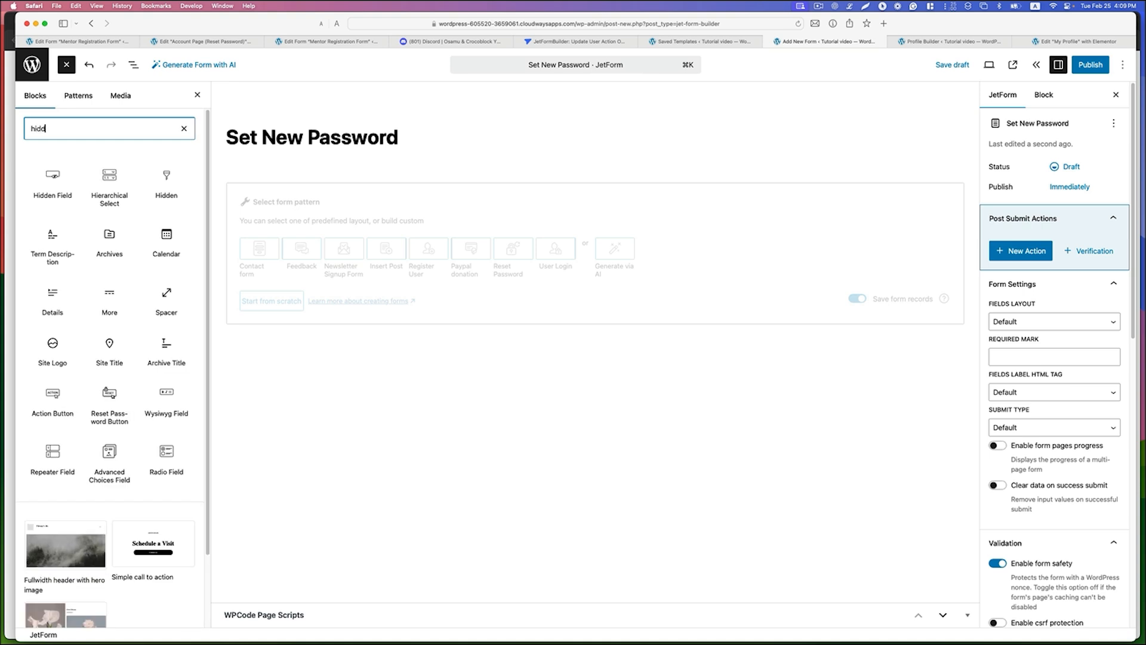
left_click_drag(56, 179, 316, 175)
Step: Search the blocks for "tex" and add a Text Field below the hidden field
left_click(85, 130)
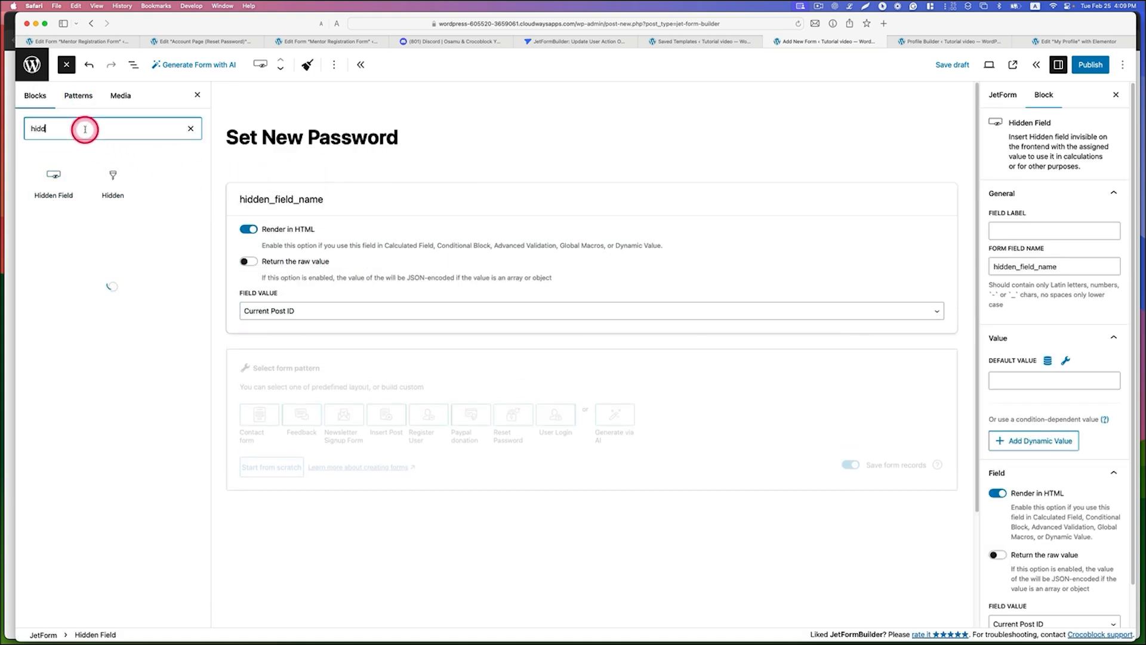
key("BackSpace")
type("tex")
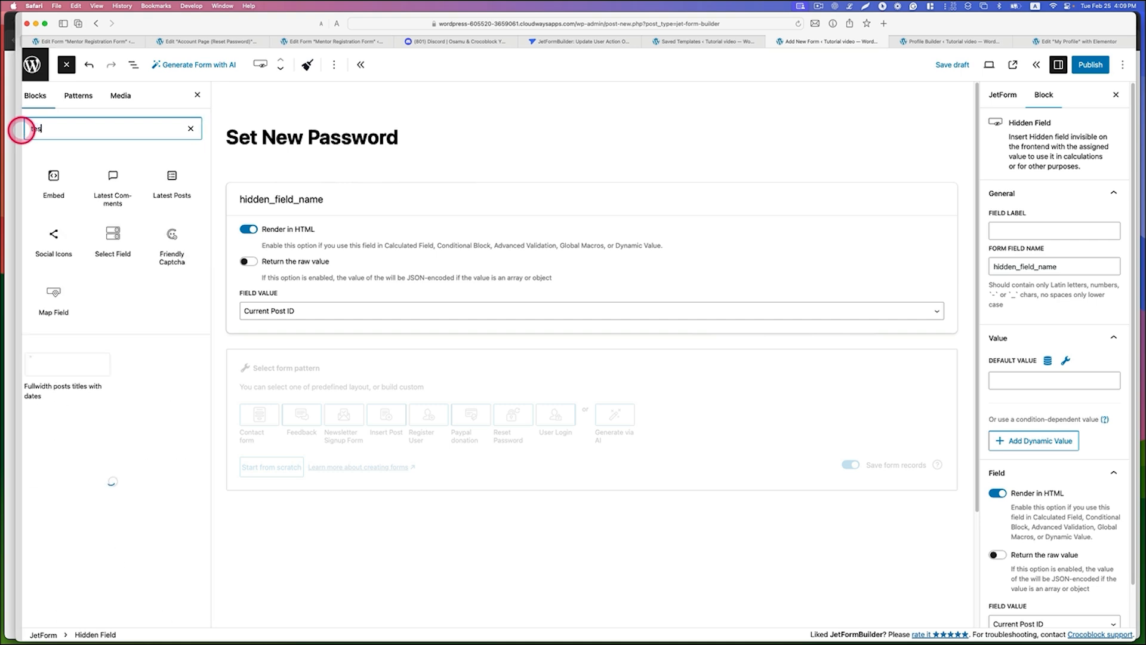
left_click_drag(44, 175, 245, 327)
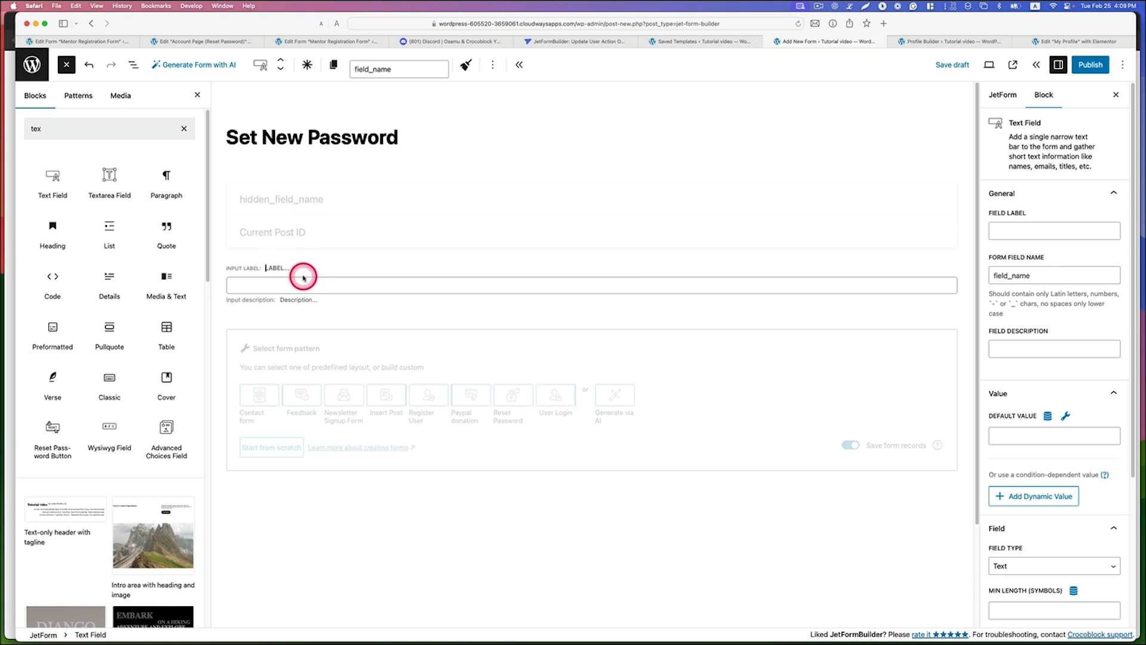
Step: Set the hidden field's value to Current User ID
left_click(322, 211)
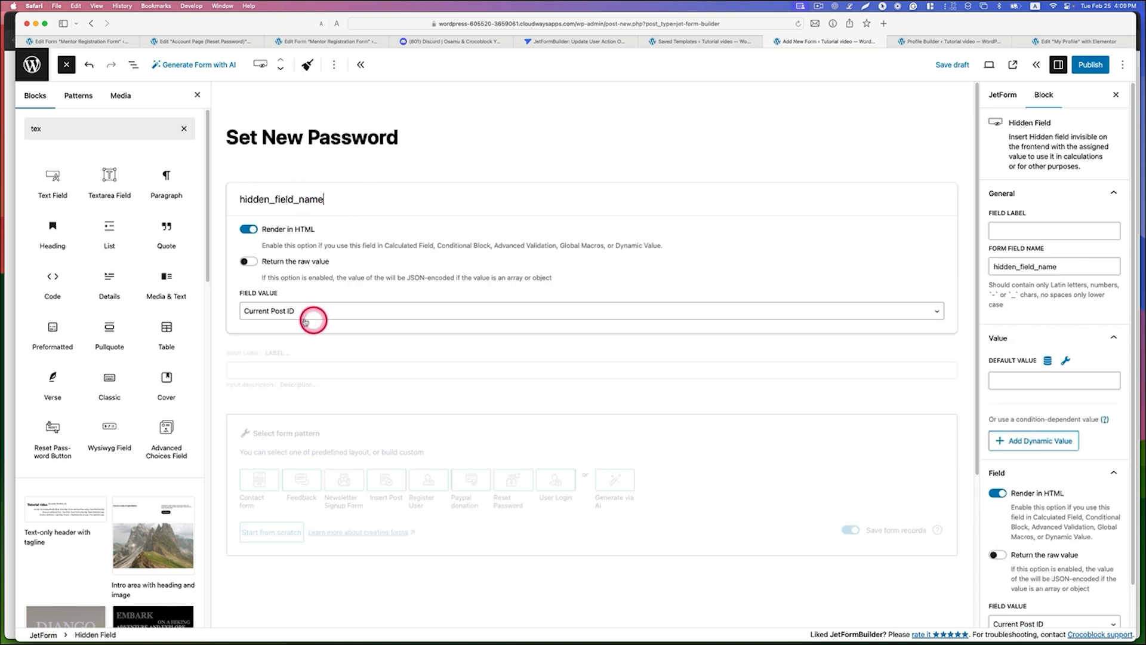
left_click(268, 311)
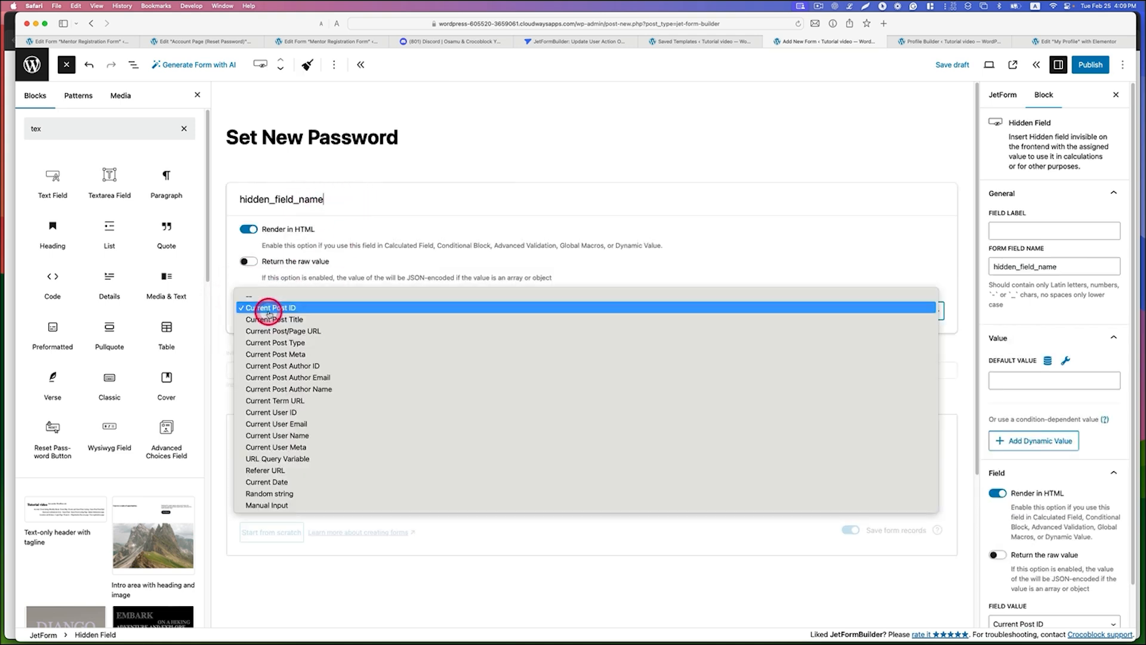
left_click(297, 411)
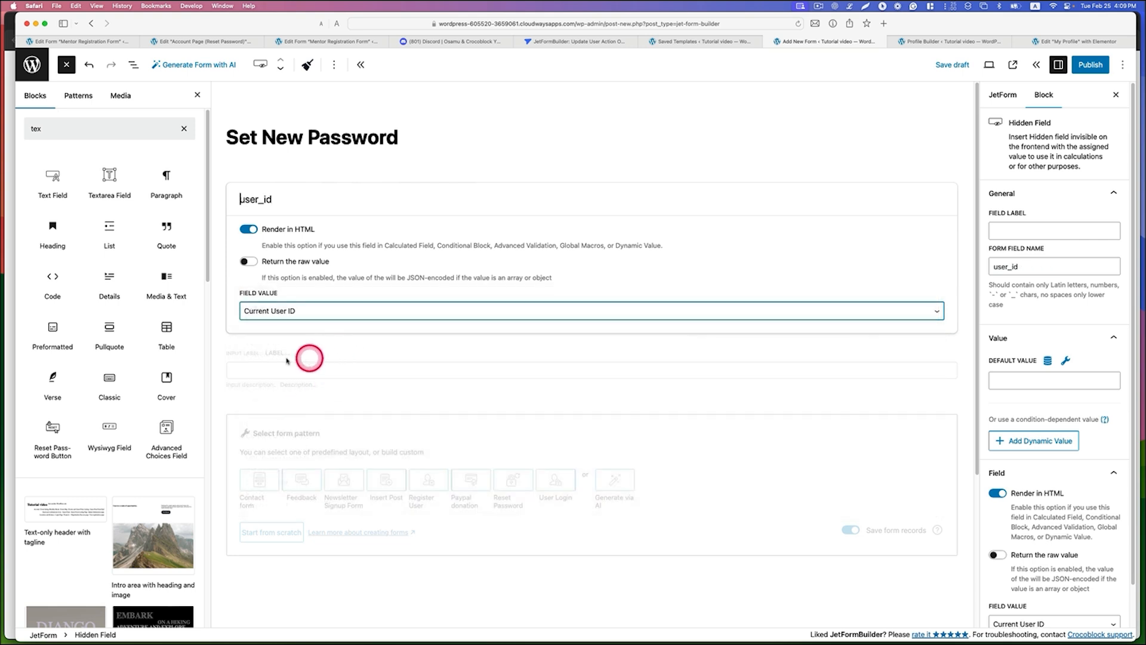
Step: Label the text field "New Password", name it new_password, and set its field type to Password
left_click(241, 353)
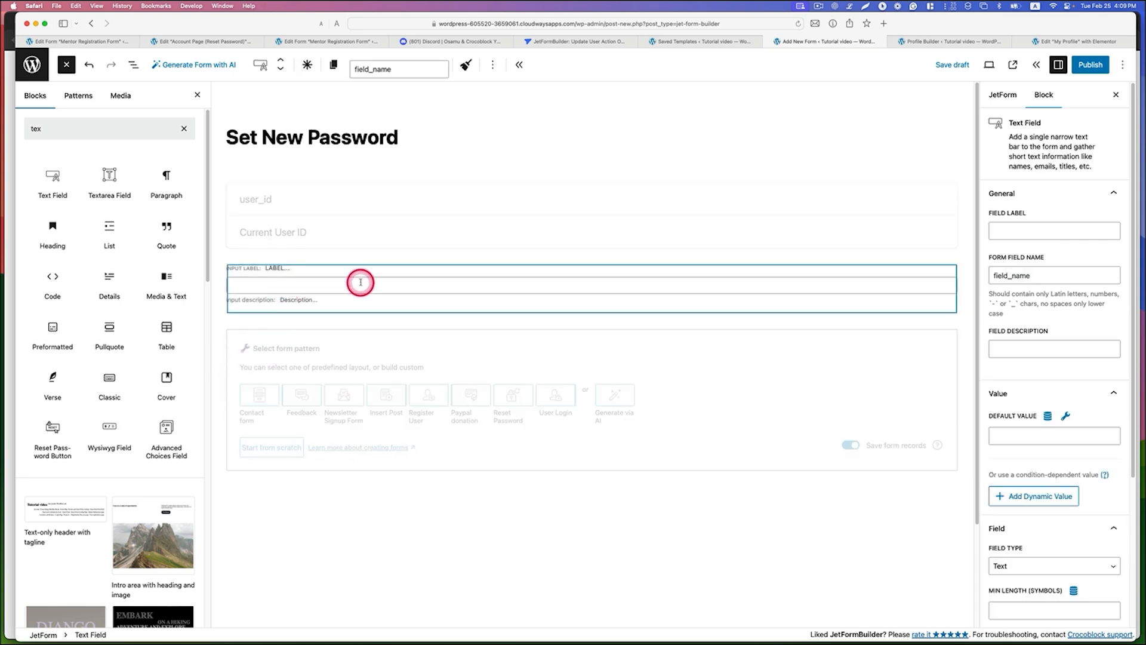
left_click(1009, 225)
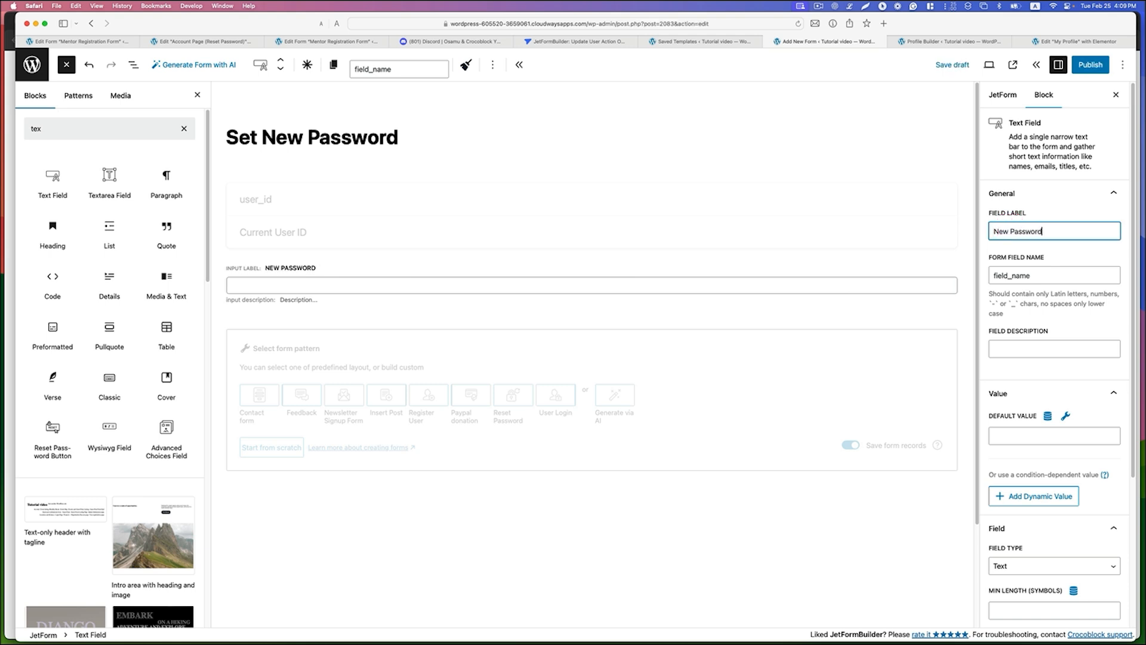
left_click(1058, 276)
right_click(340, 274)
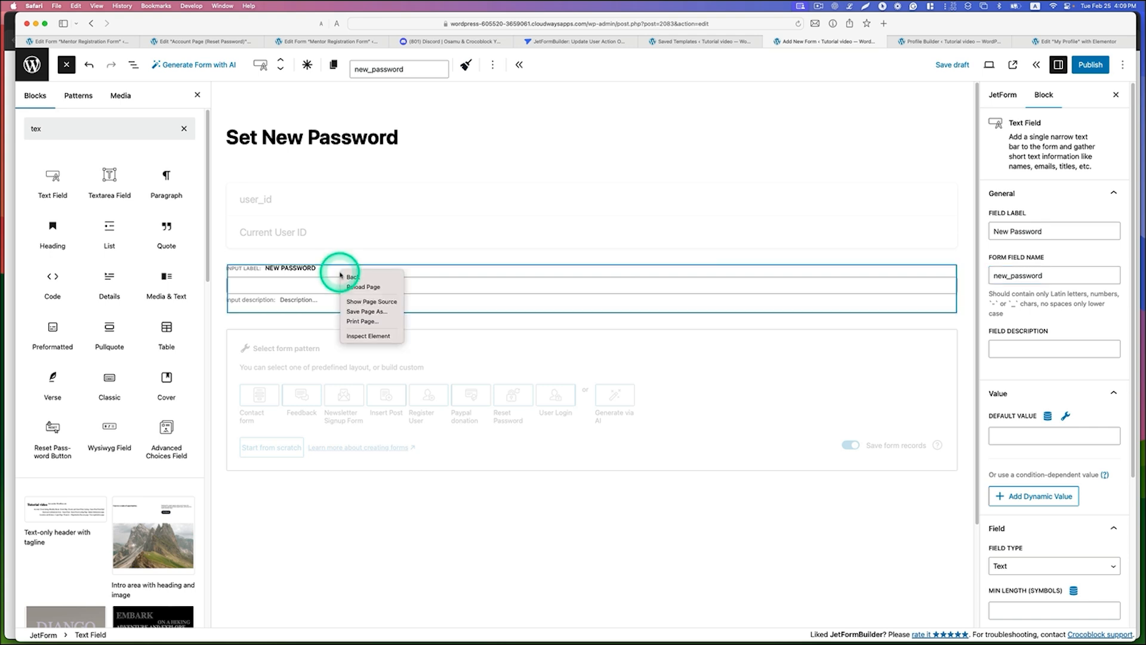
left_click(433, 259)
scroll(1010, 411, "down", 2)
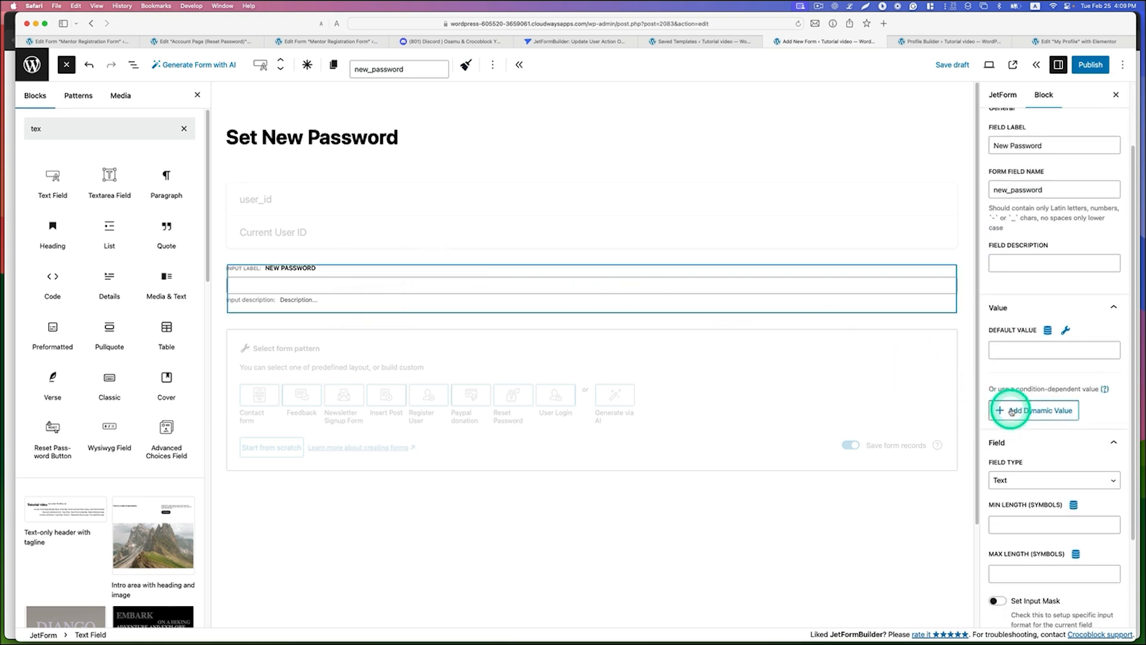
left_click(1018, 478)
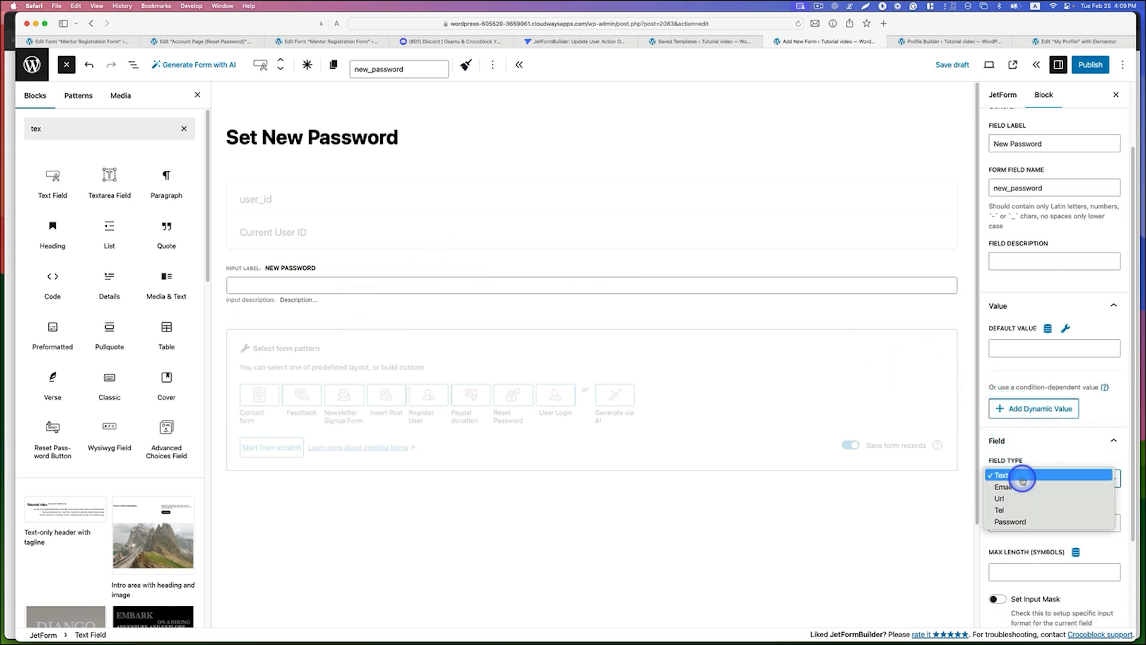
left_click(1014, 521)
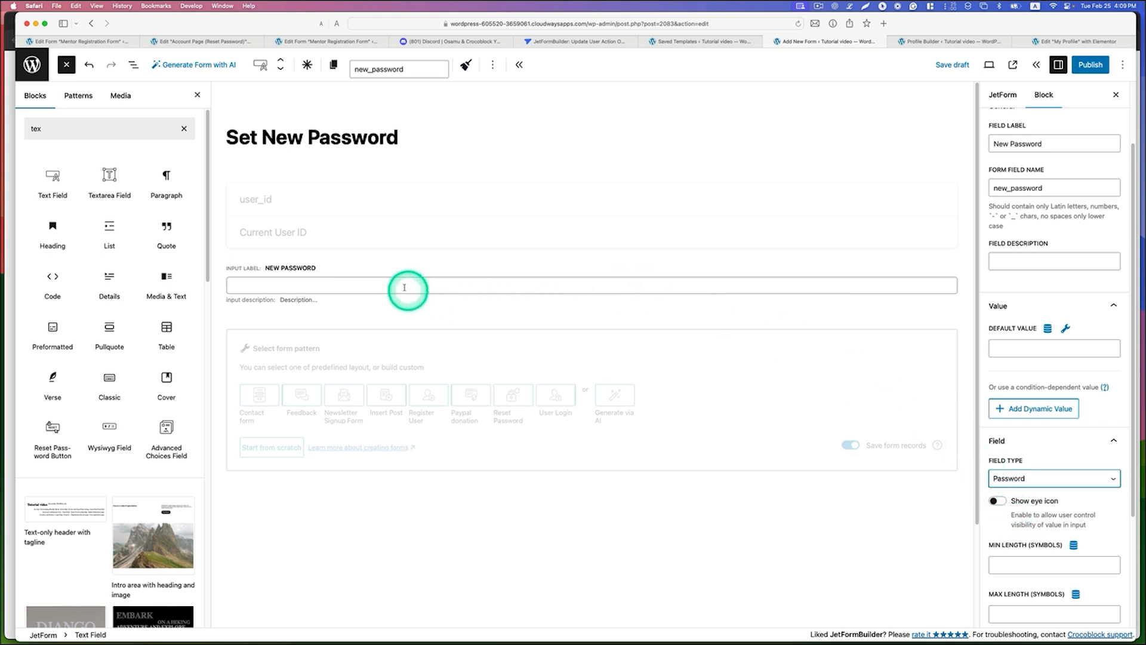
Step: Duplicate the new_password field from the form's block list
right_click(370, 274)
left_click(346, 275)
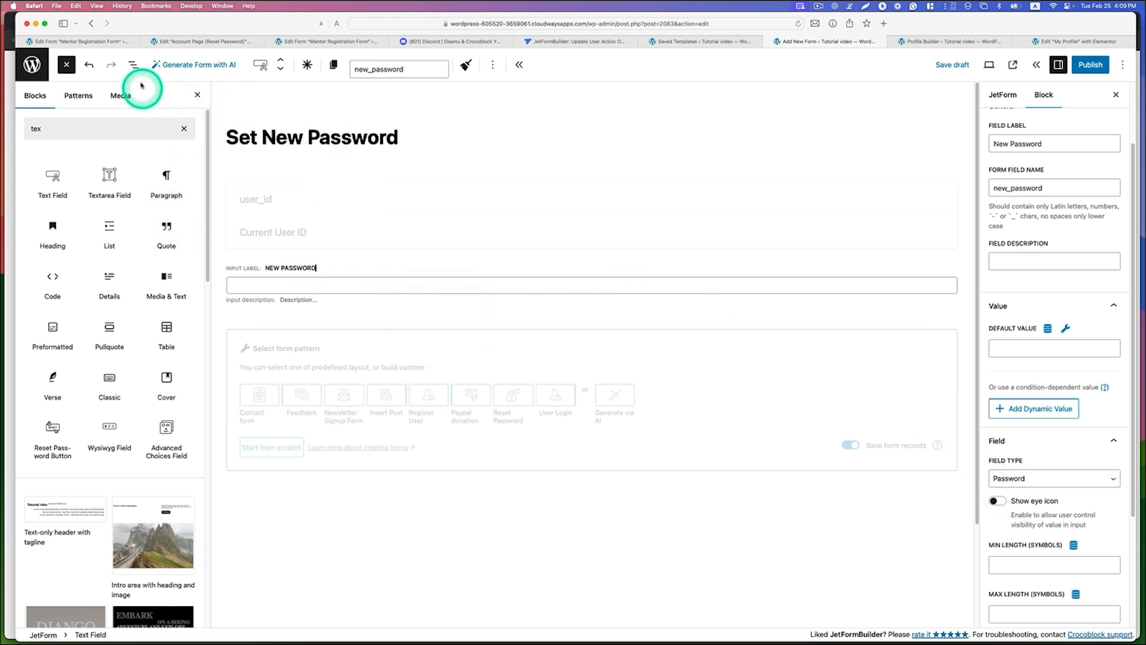
left_click(133, 65)
left_click(203, 139)
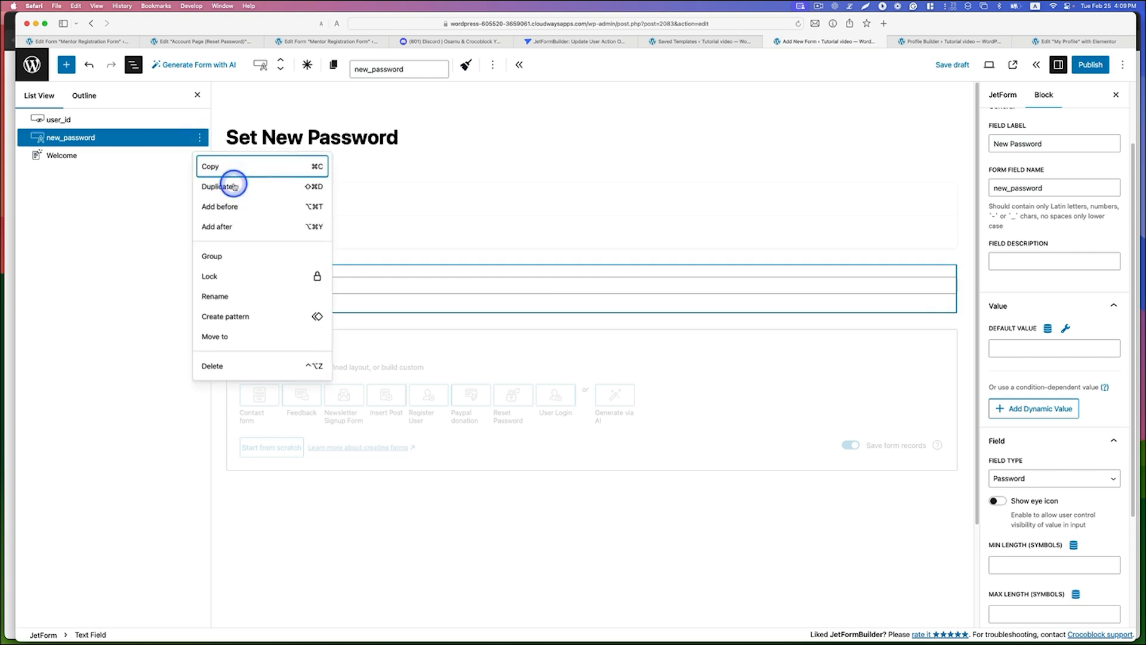
left_click(231, 185)
Step: Label the duplicated field "Confirm New Password" and set its form field name to confirm_new_password
left_click(311, 327)
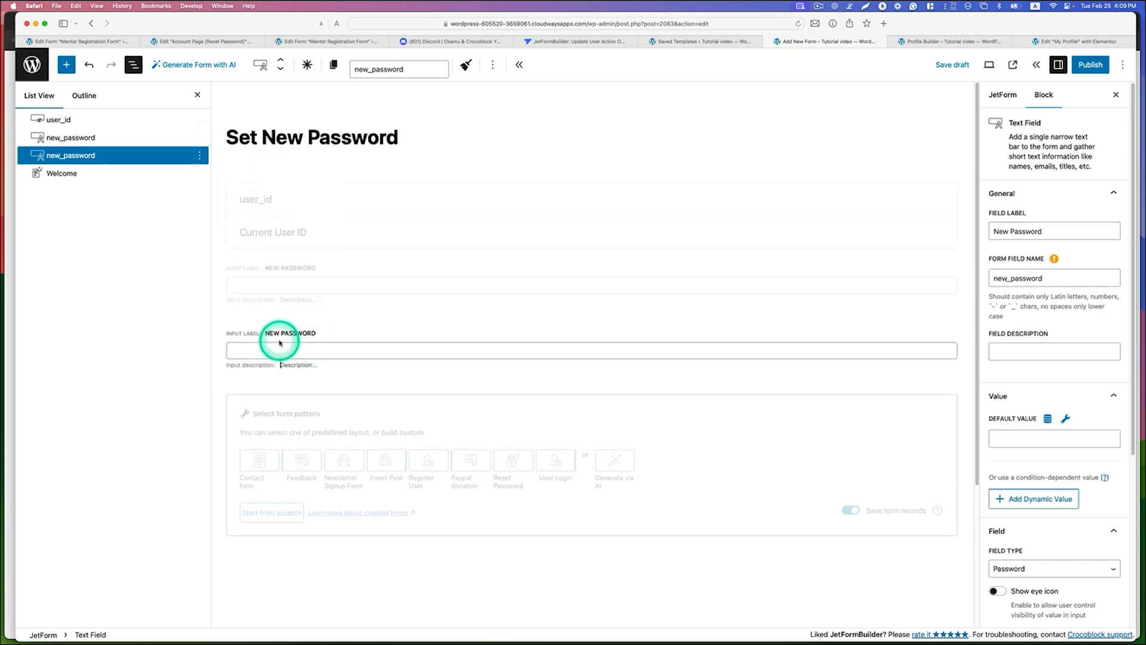
left_click(265, 333)
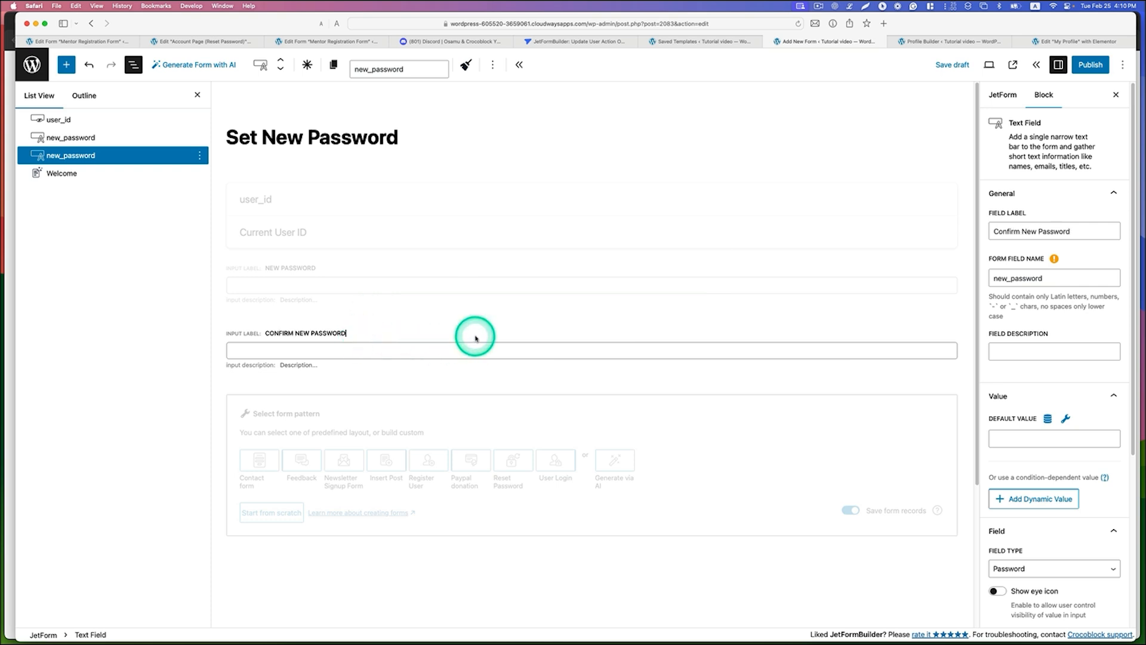
scroll(920, 457, "down", 1)
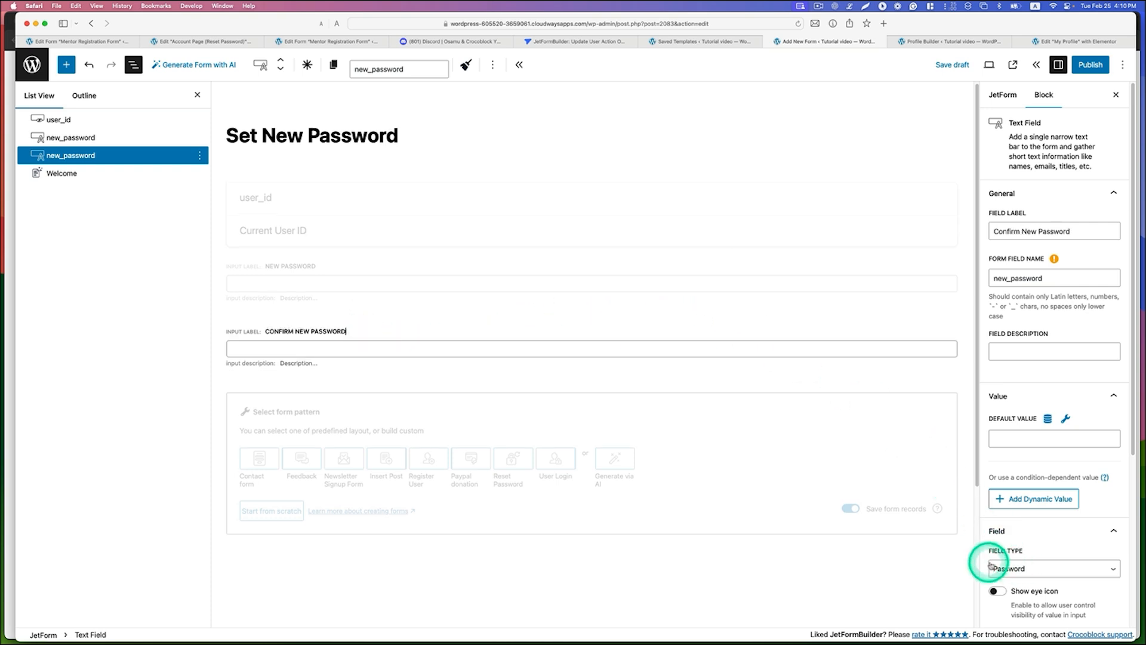
left_click(1042, 282)
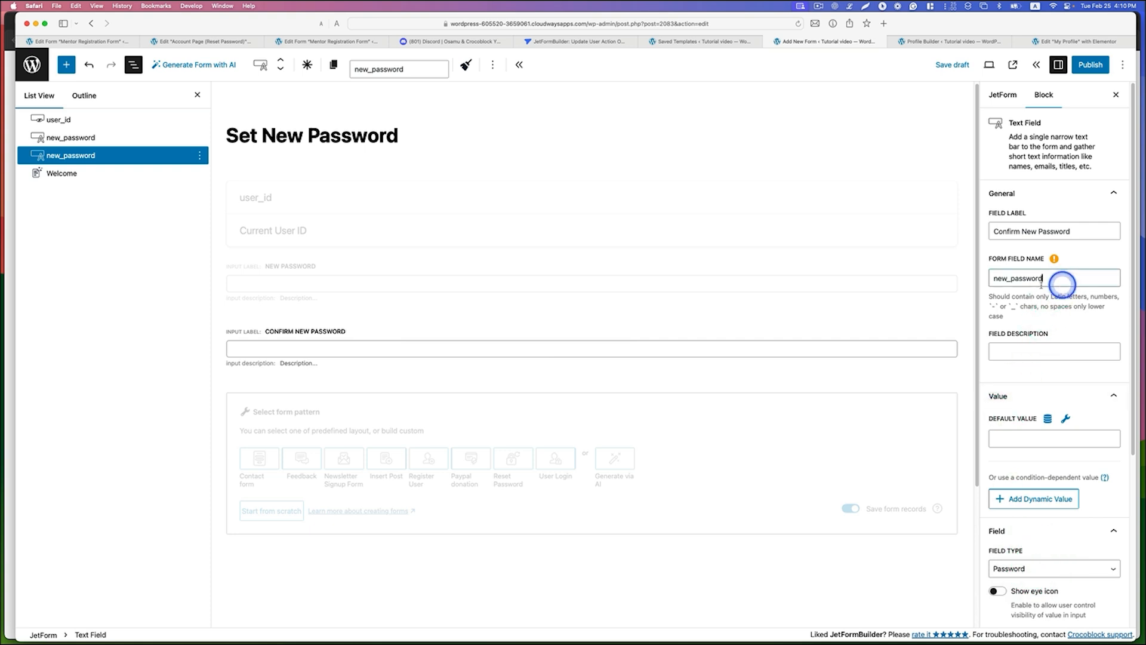
left_click(993, 279)
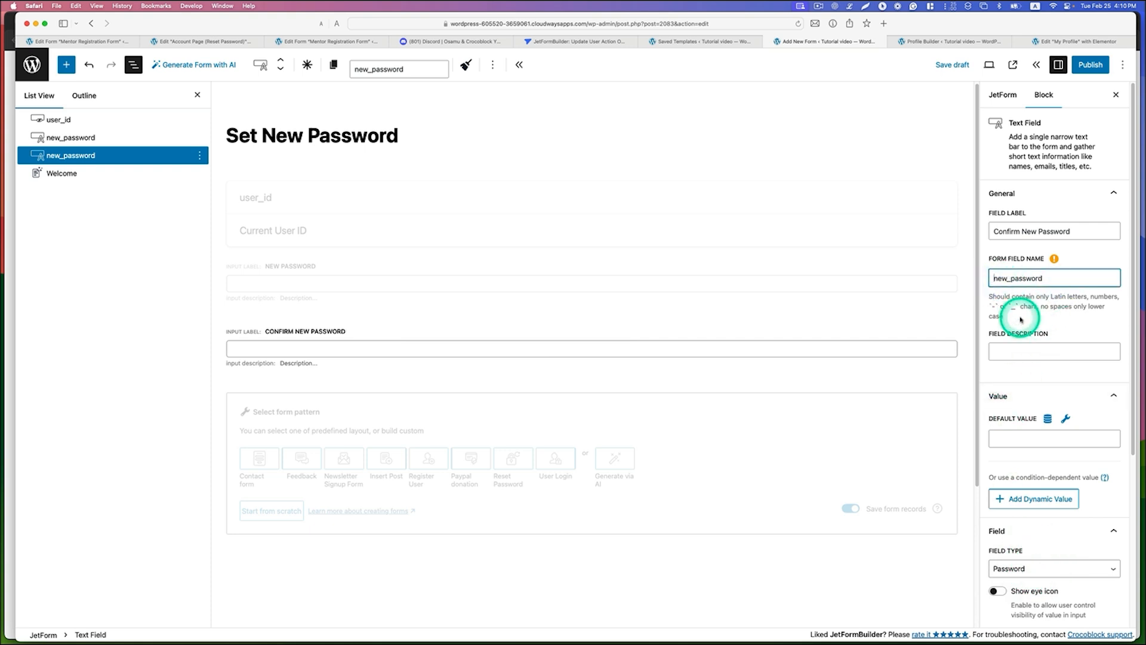
type("confirm_")
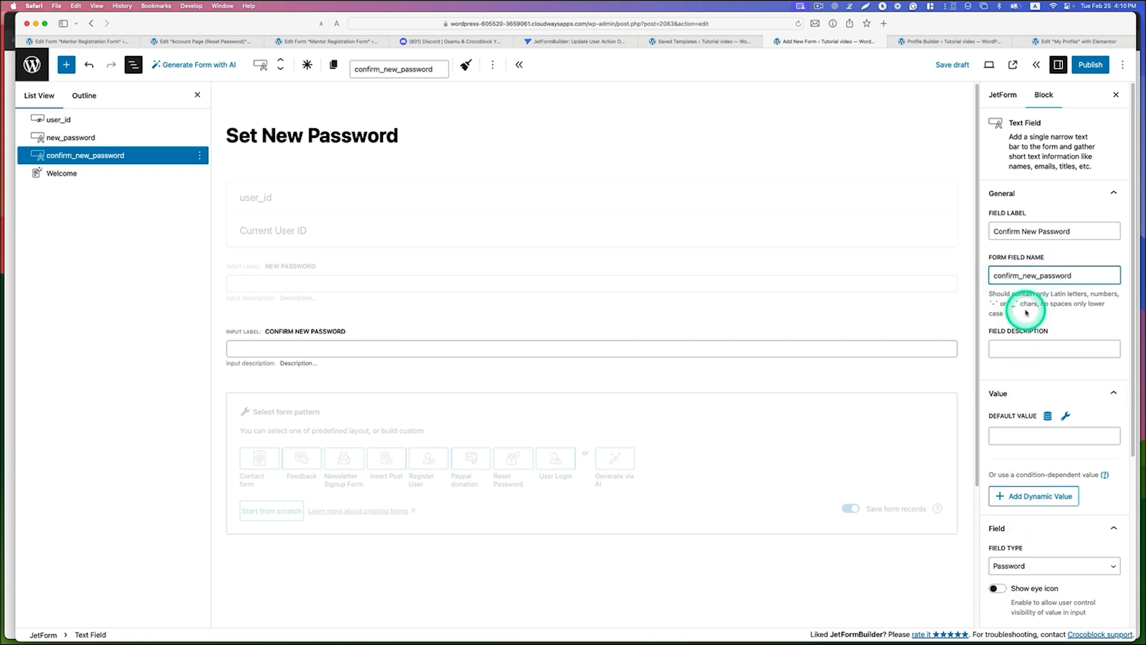
left_click(299, 332)
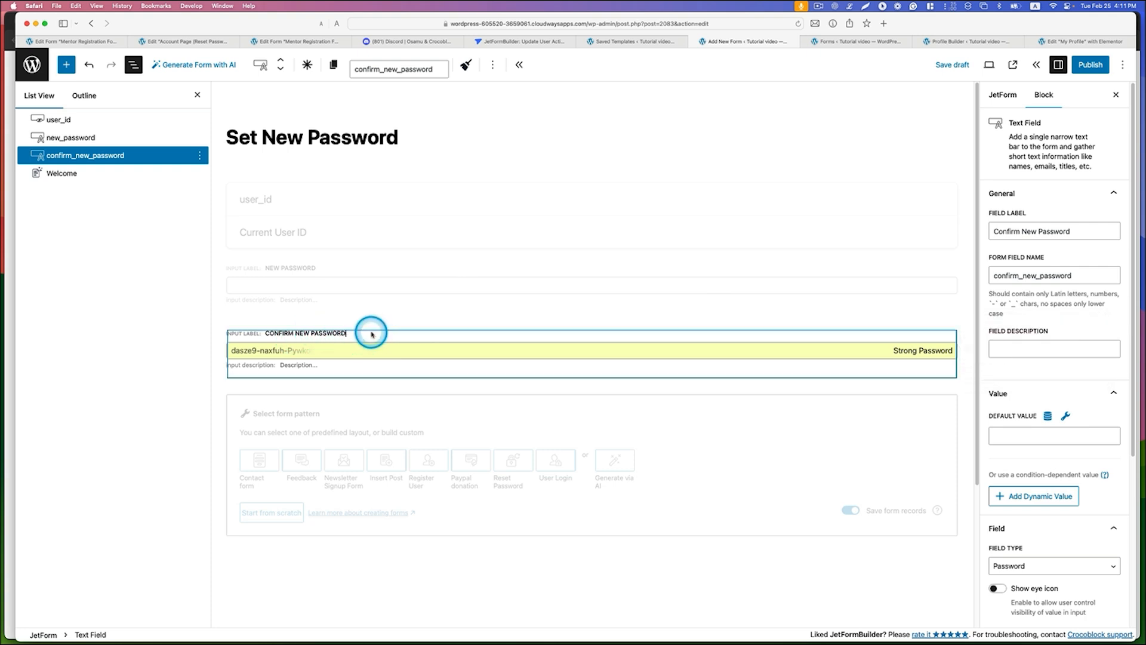
Step: Set the confirm_new_password field's validation type to Advanced and add a new validation rule
scroll(1060, 491, "down", 4)
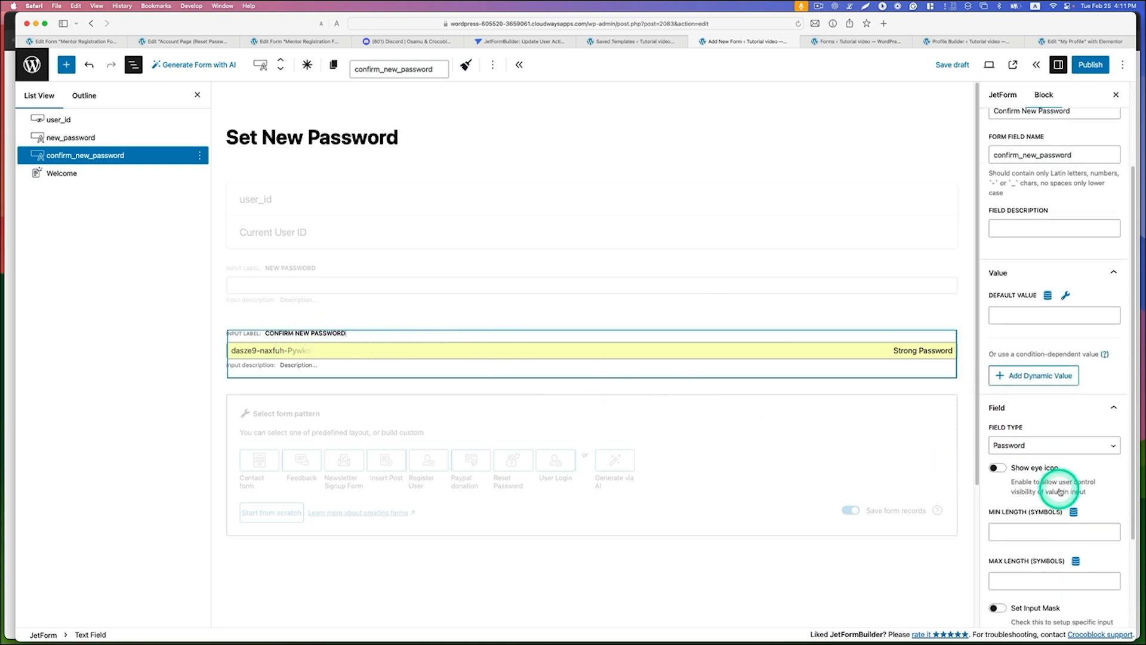
scroll(1060, 491, "down", 4)
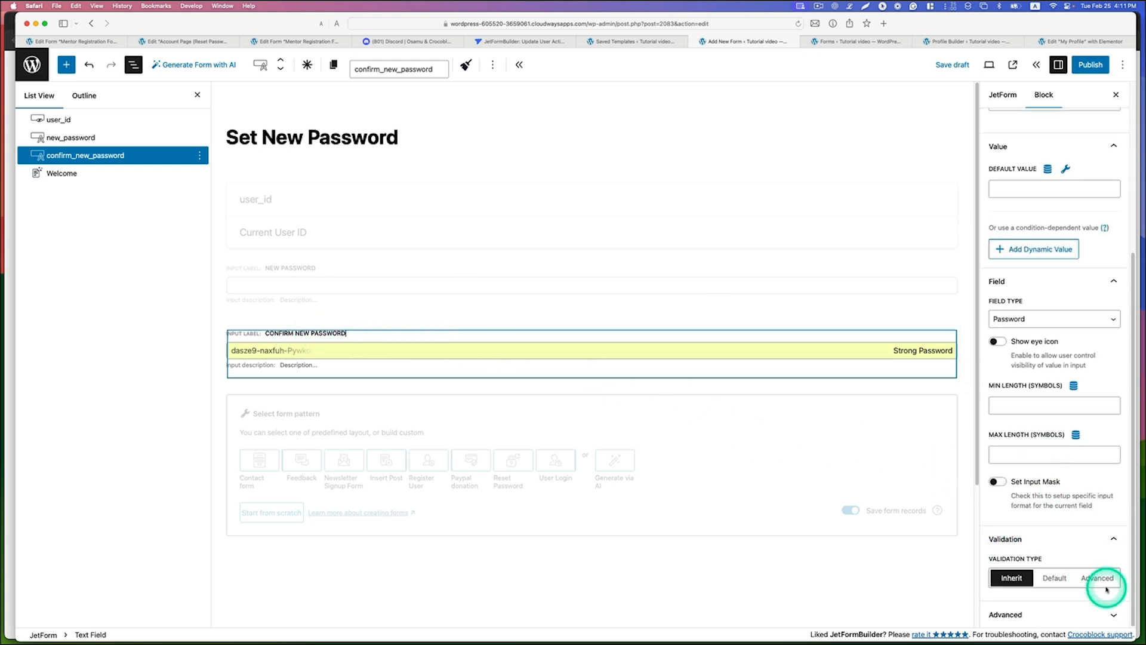
left_click(1105, 587)
scroll(1054, 582, "down", 1)
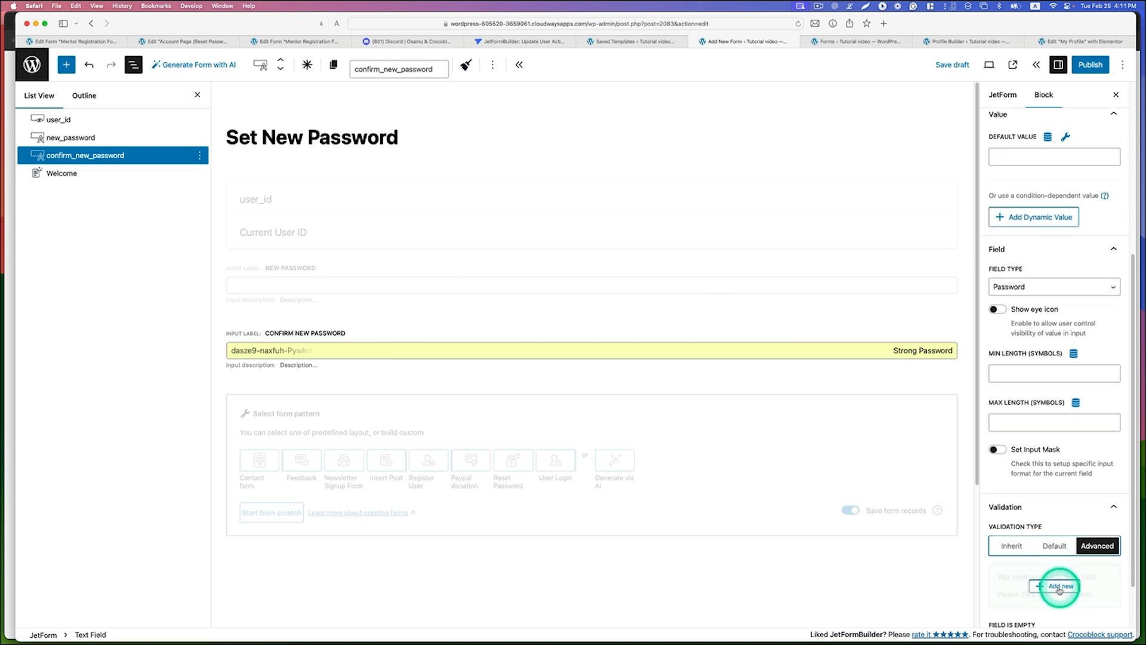
left_click(1059, 587)
Step: Configure the rule as Equals the New Password field with the error message "This password doesn't match" and update it
left_click(466, 298)
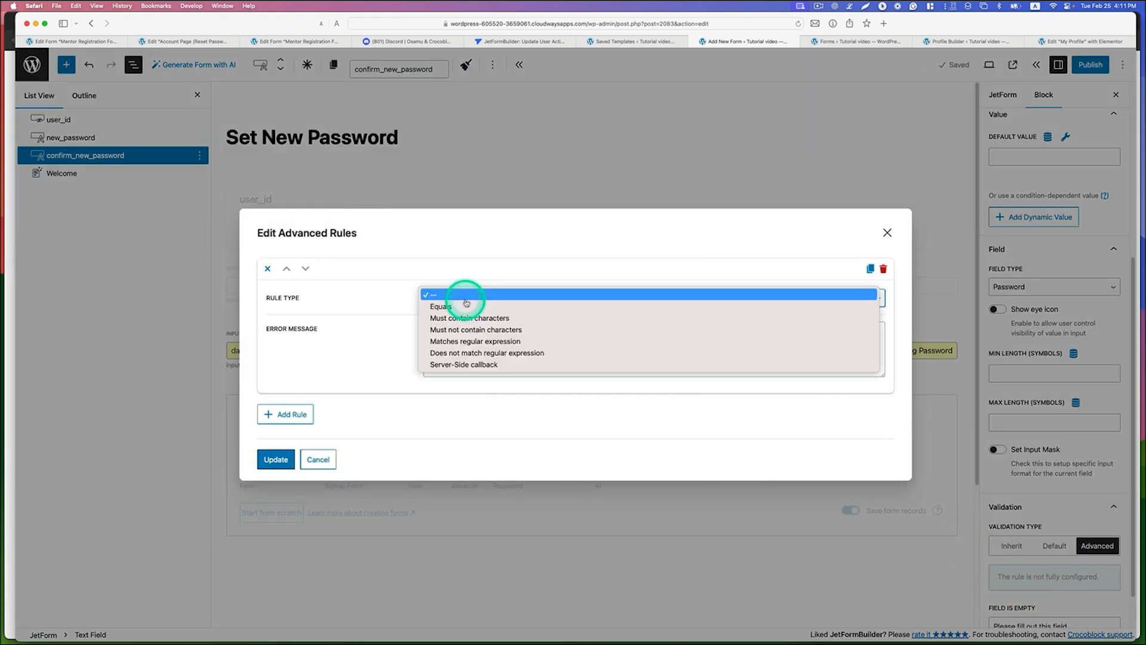
left_click(465, 307)
left_click(485, 279)
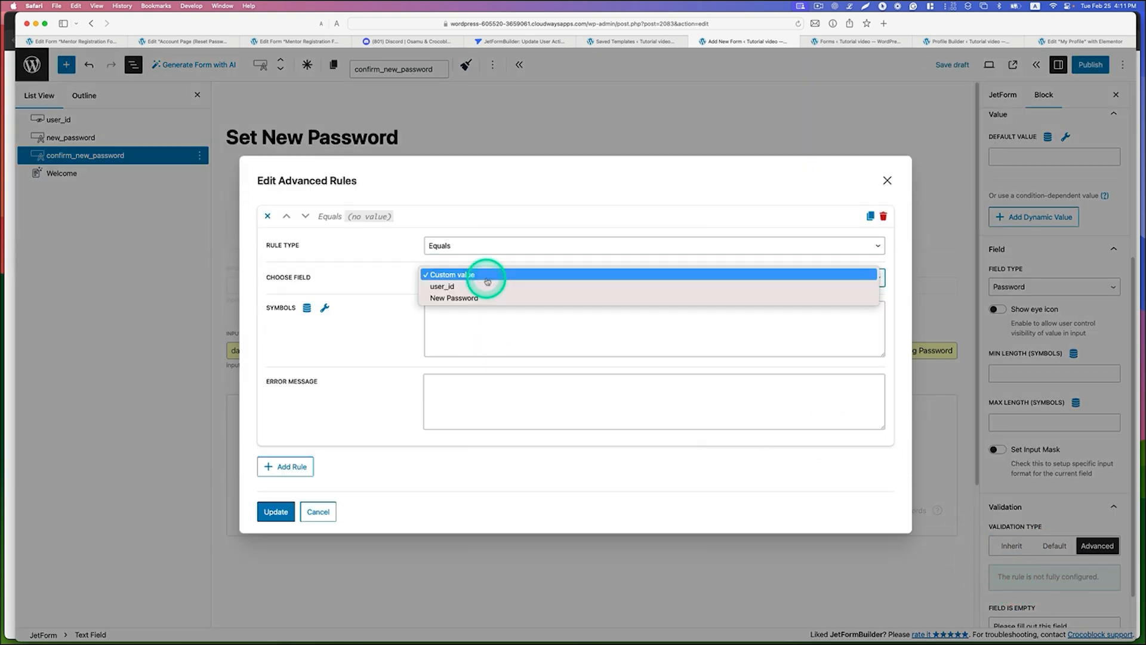
left_click(488, 298)
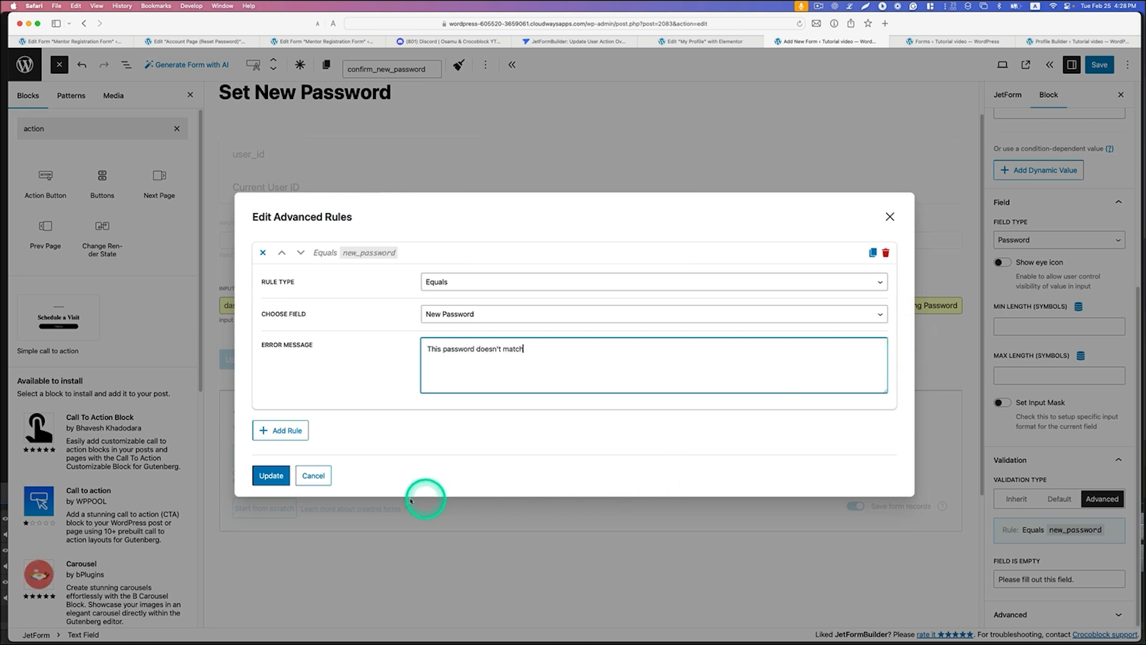
left_click(272, 476)
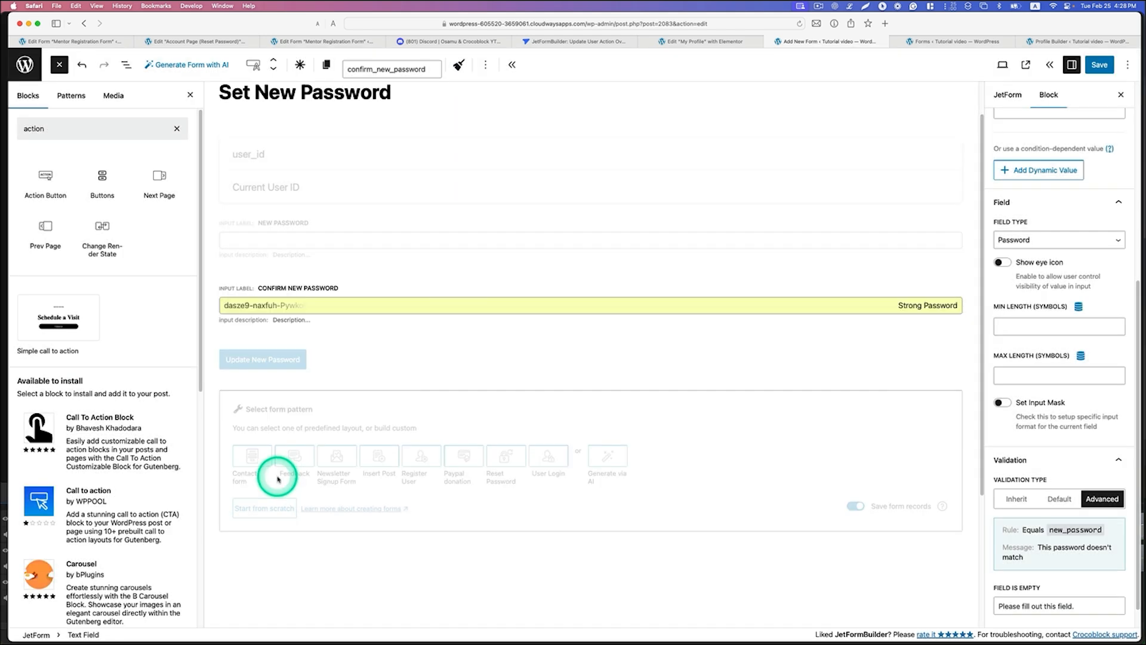
left_click(300, 65)
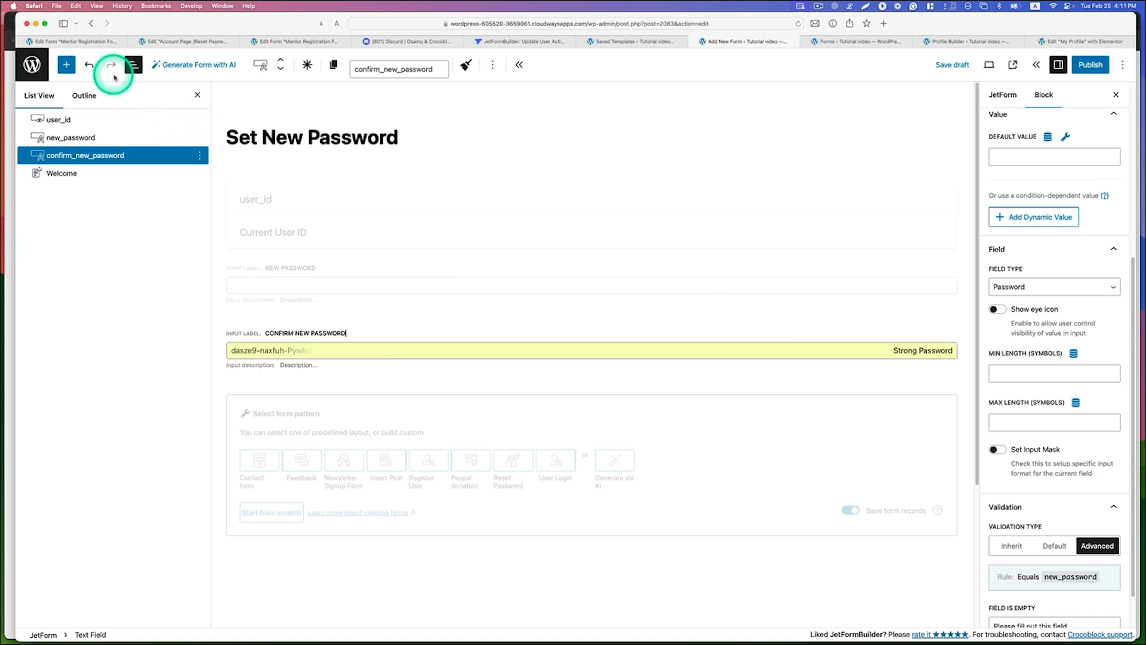
Step: Search the blocks for "action", add an Action Button below the Confirm New Password field, and label it "Update New Password"
left_click(66, 64)
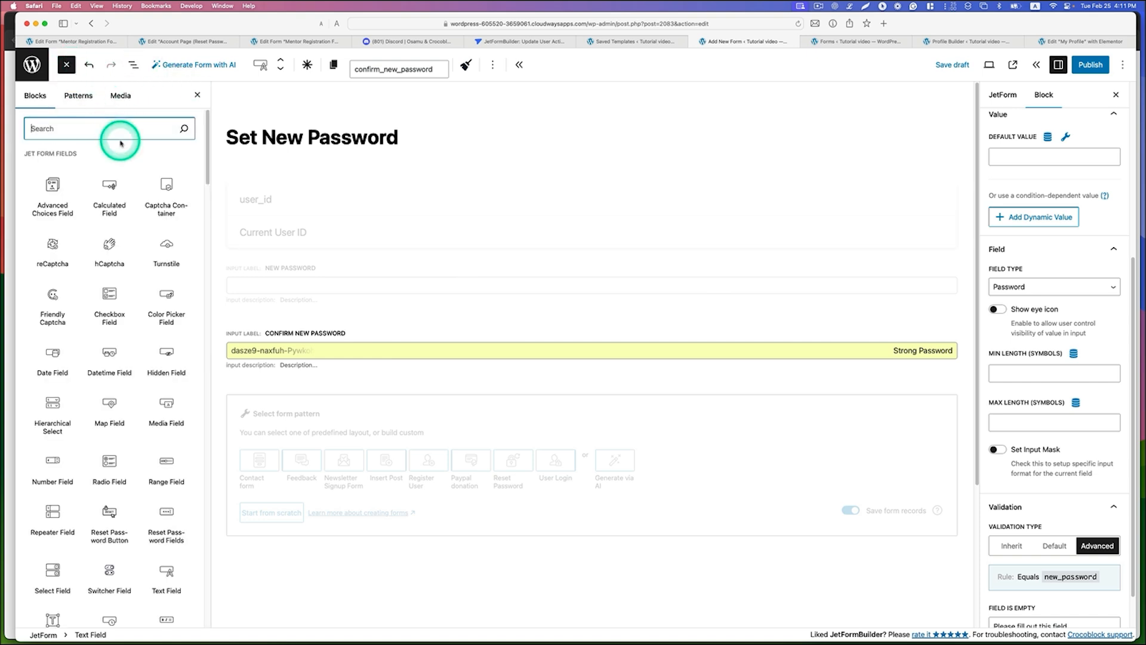
type("action")
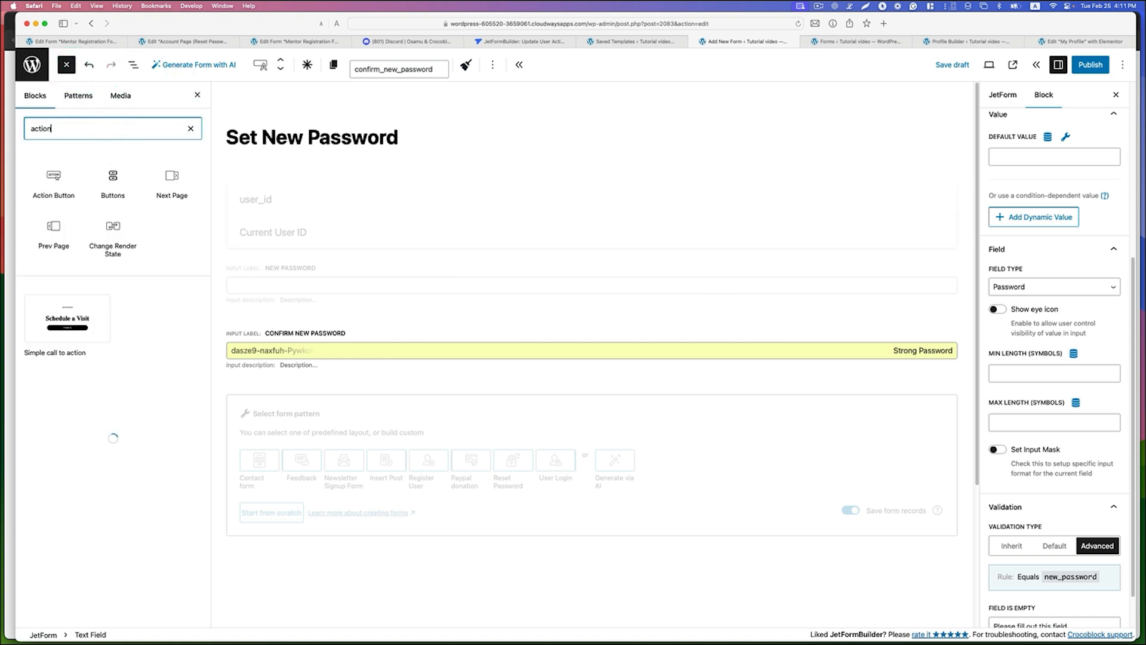
left_click_drag(41, 169, 316, 395)
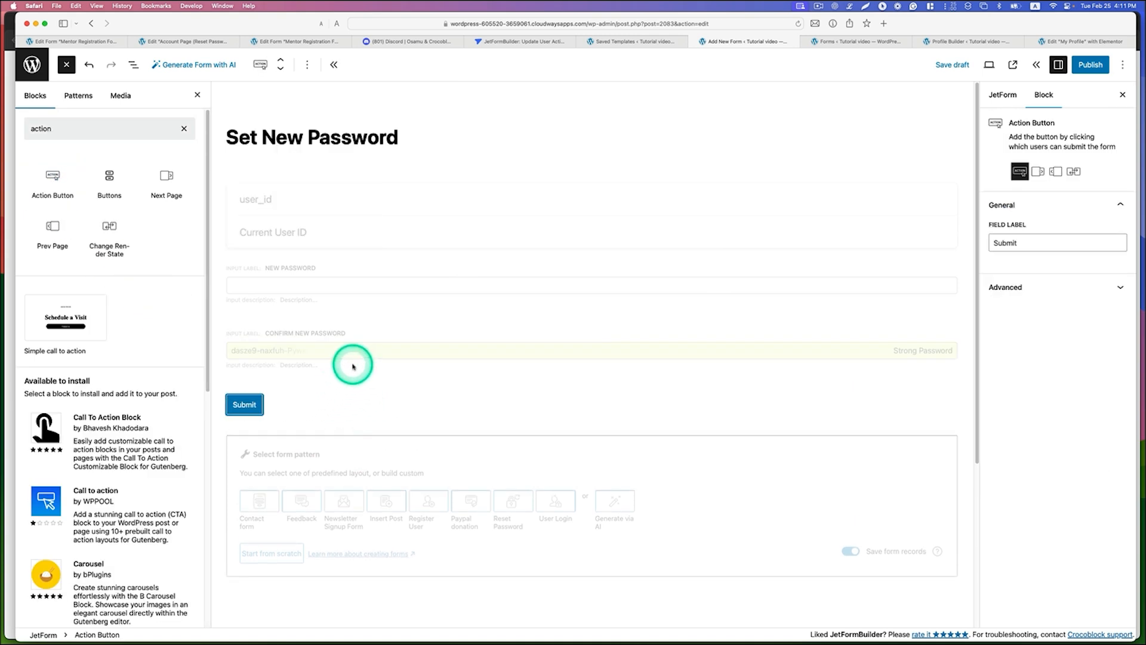
left_click(1017, 243)
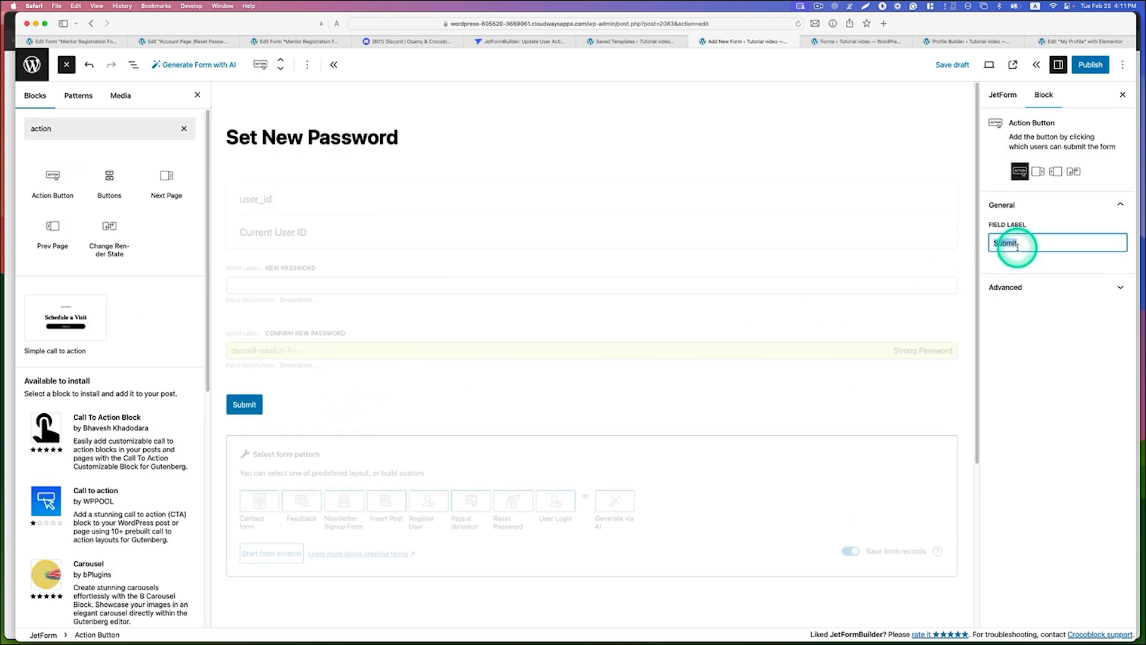
type("Updatr")
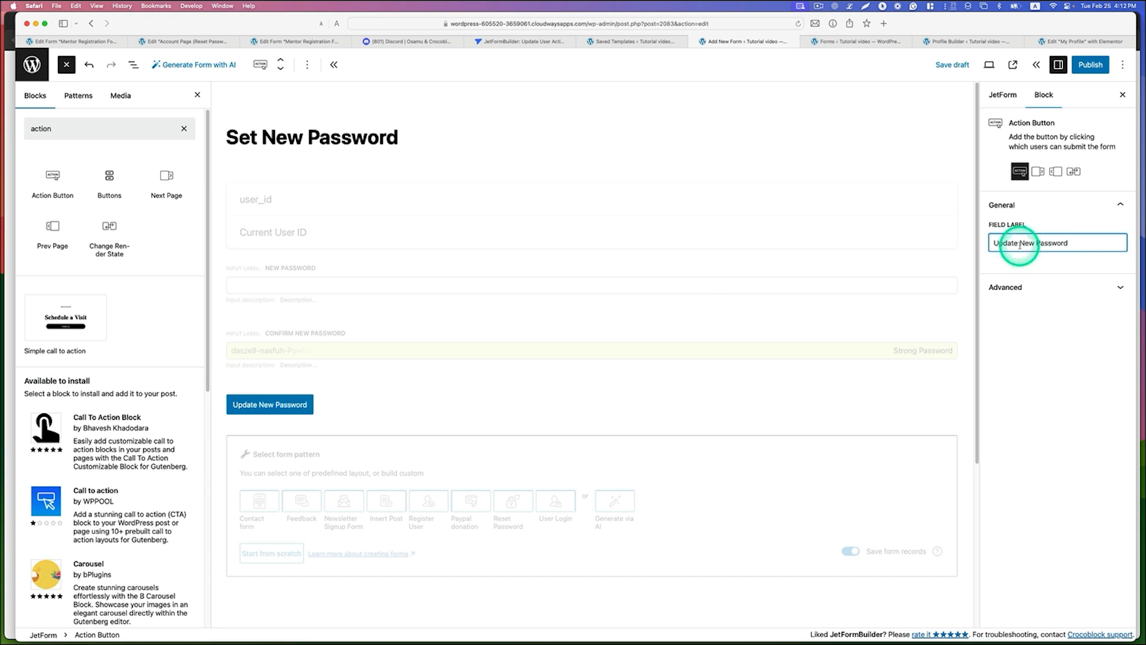
Step: Add an Update User post-submit action to the Set New Password form
left_click(1002, 95)
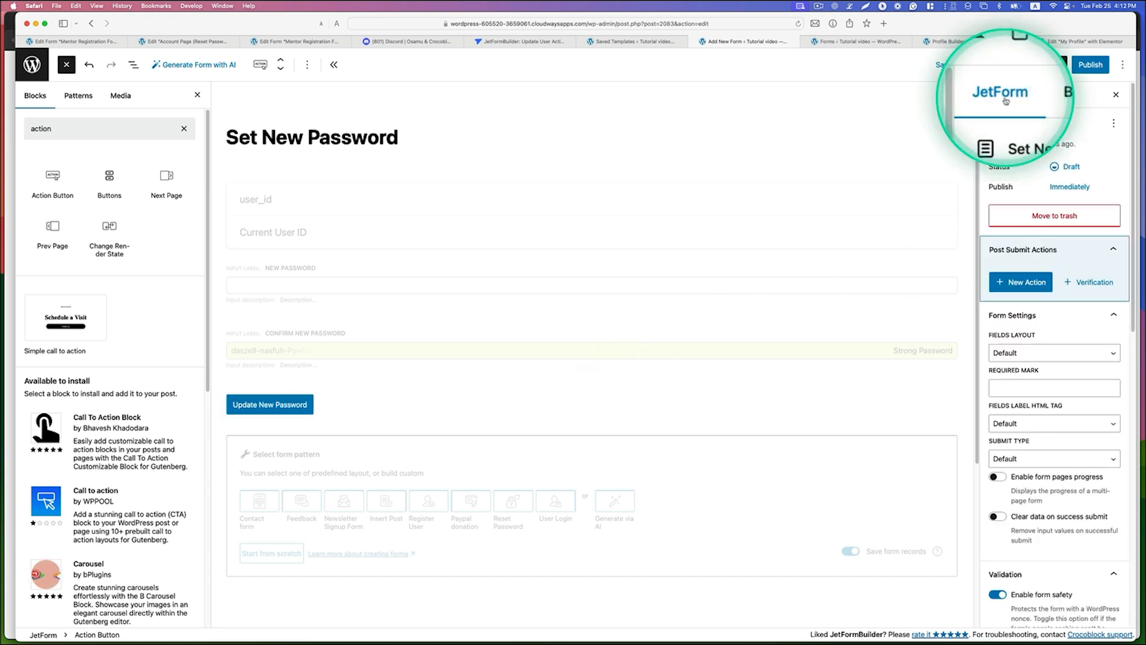
left_click(1021, 284)
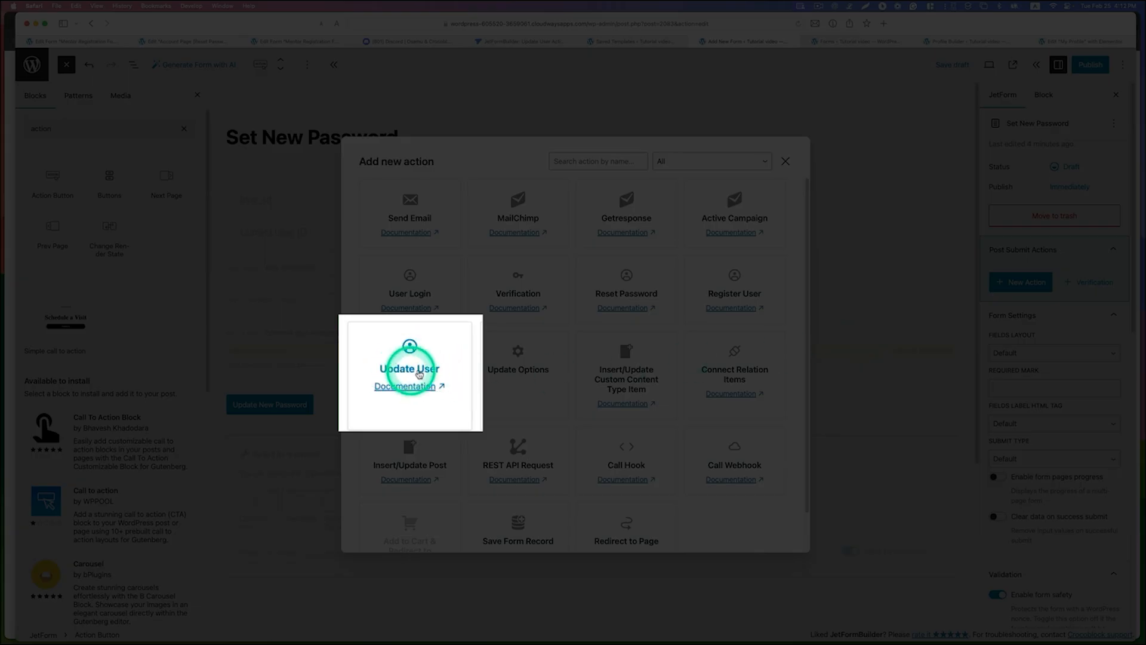
left_click(422, 376)
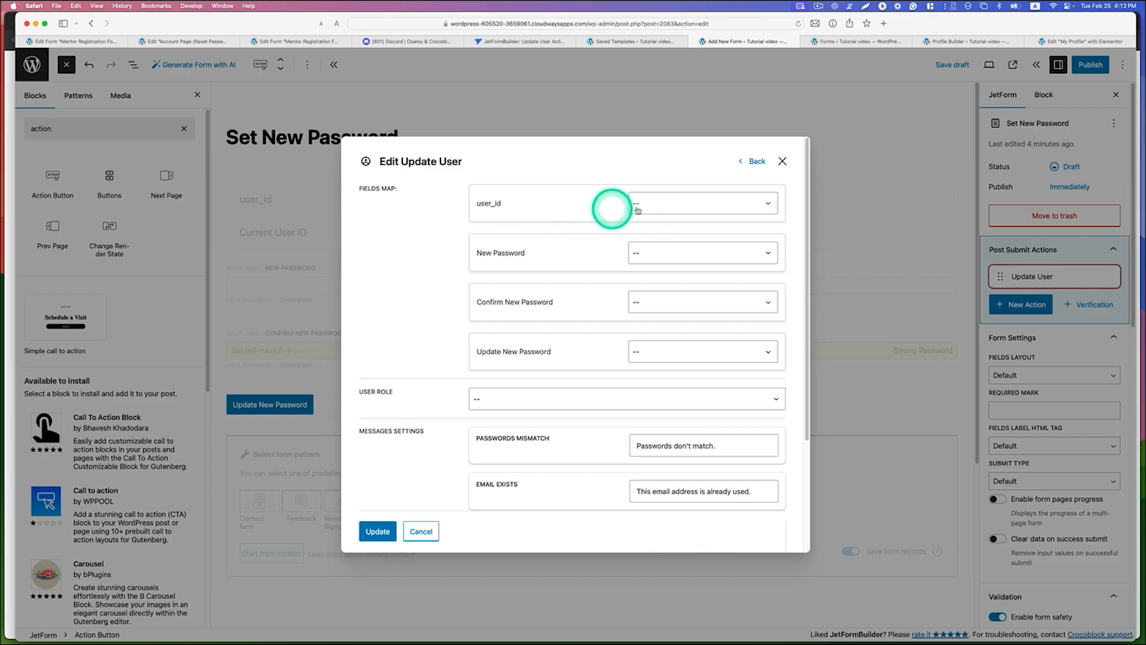
Step: Map user_id to User ID, New Password to Password, and Confirm New Password to Confirm Password in the Update User action
left_click(659, 204)
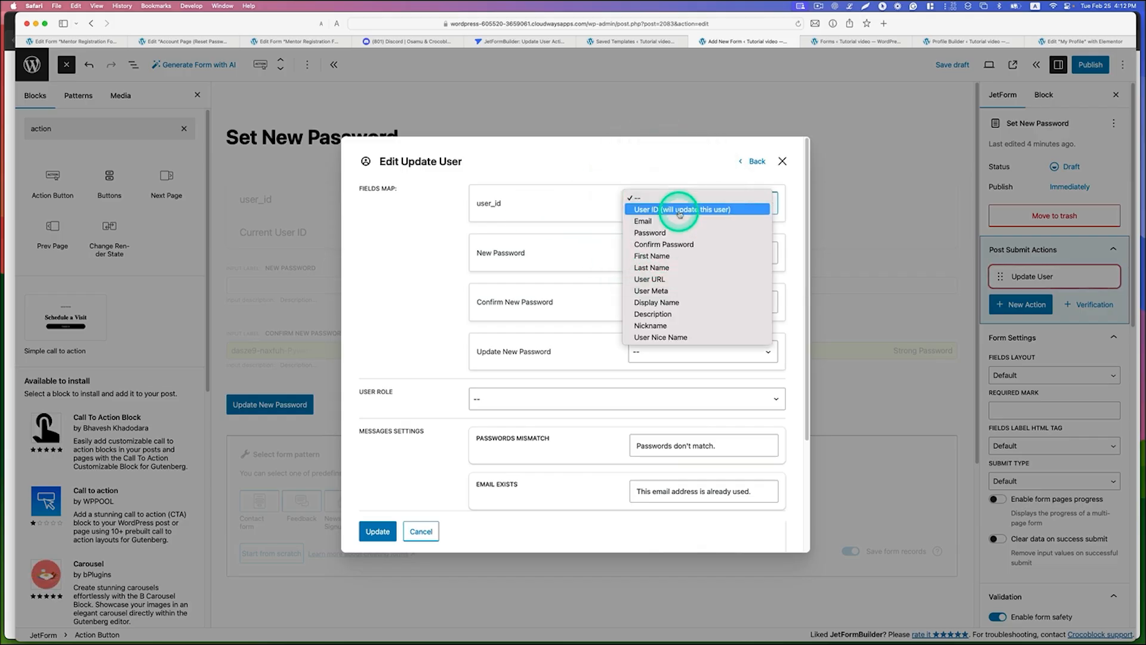
left_click(678, 210)
left_click(673, 256)
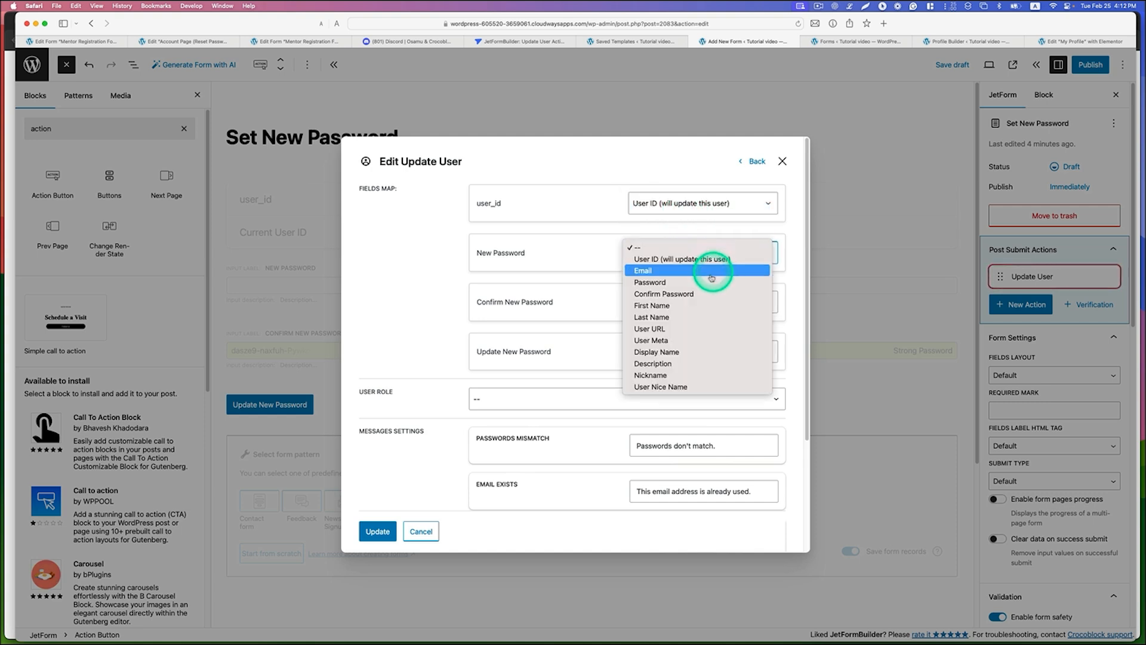
left_click(669, 286)
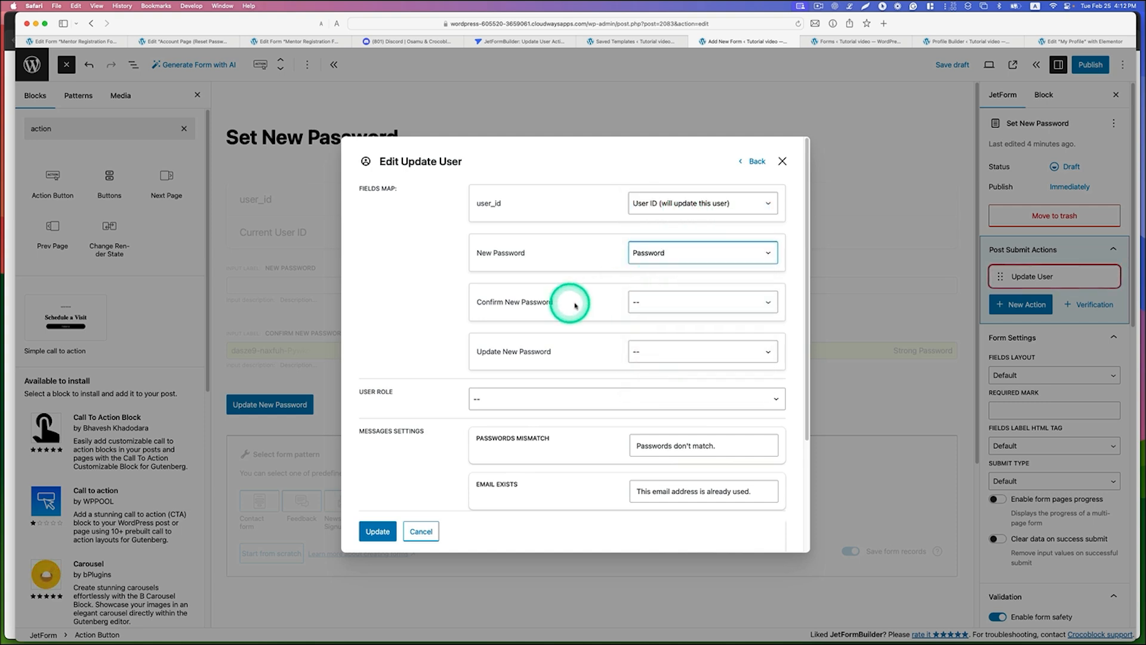
left_click(656, 302)
left_click(696, 344)
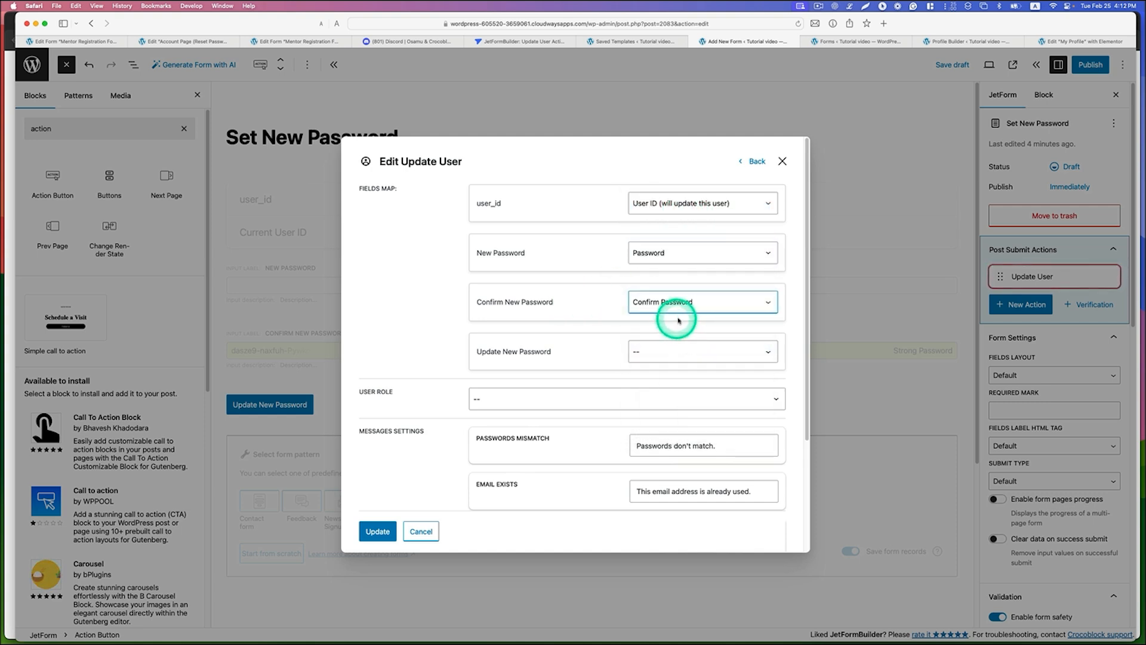
Step: Set the Update User action's user role to Author and save the action
scroll(679, 320, "down", 1)
scroll(658, 374, "down", 1)
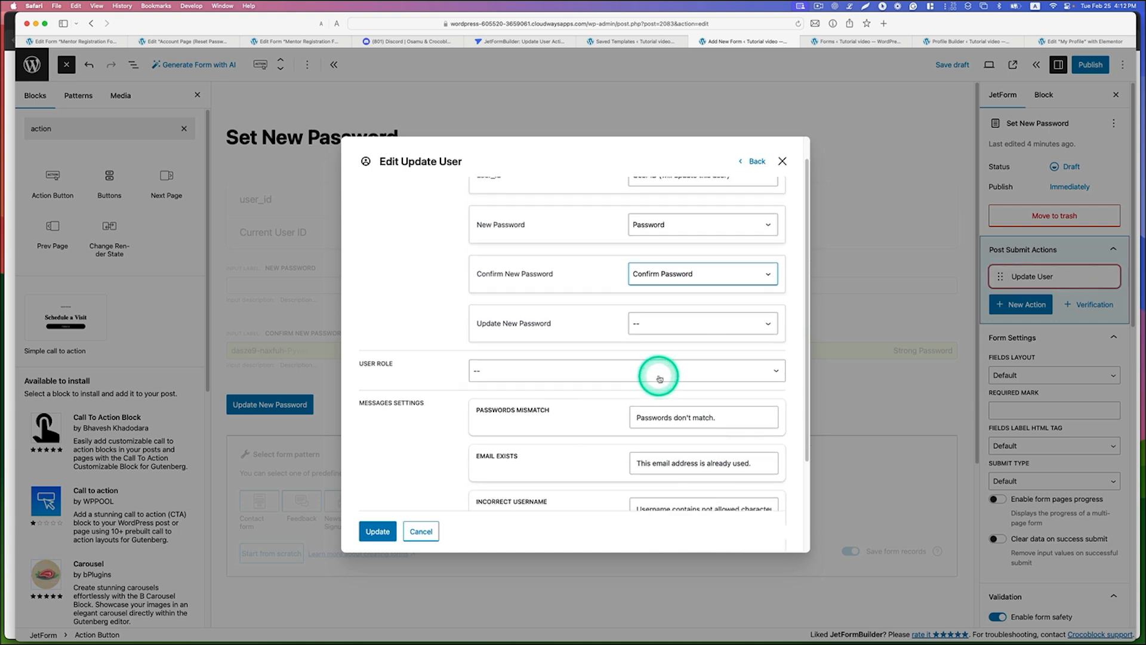
left_click(633, 371)
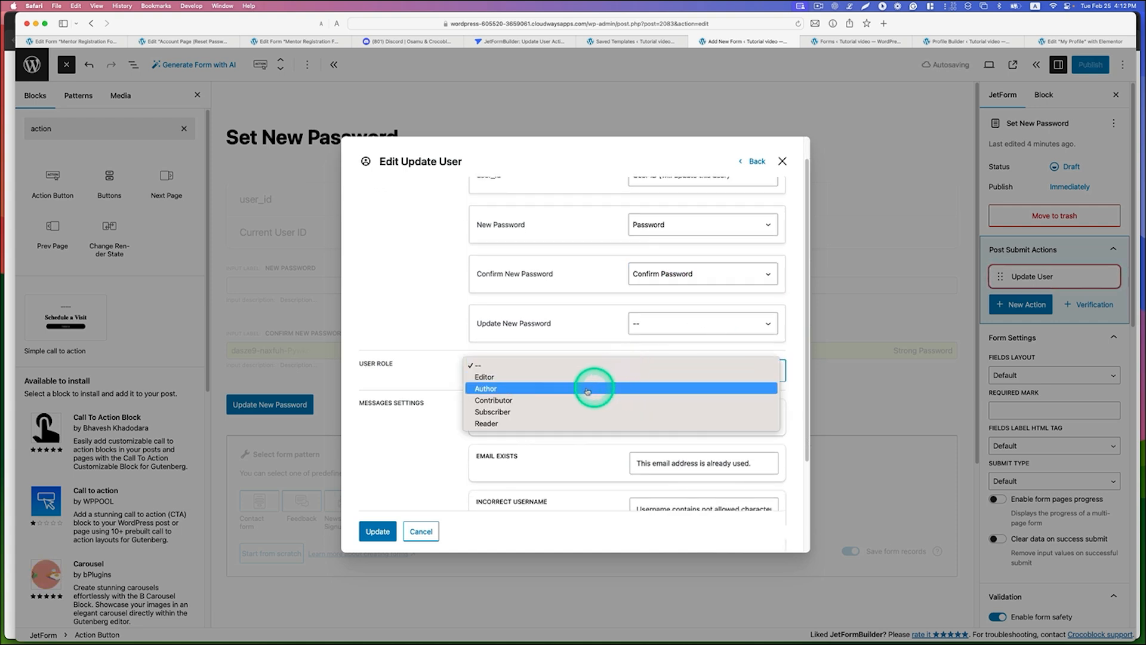
left_click(508, 389)
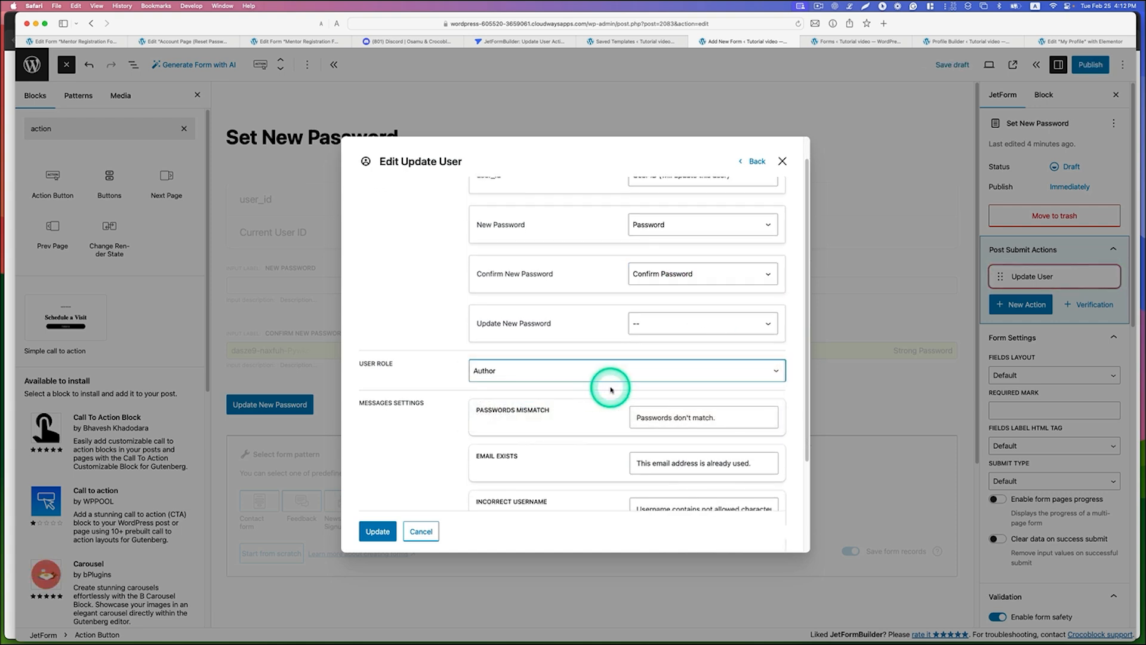
scroll(612, 386, "down", 7)
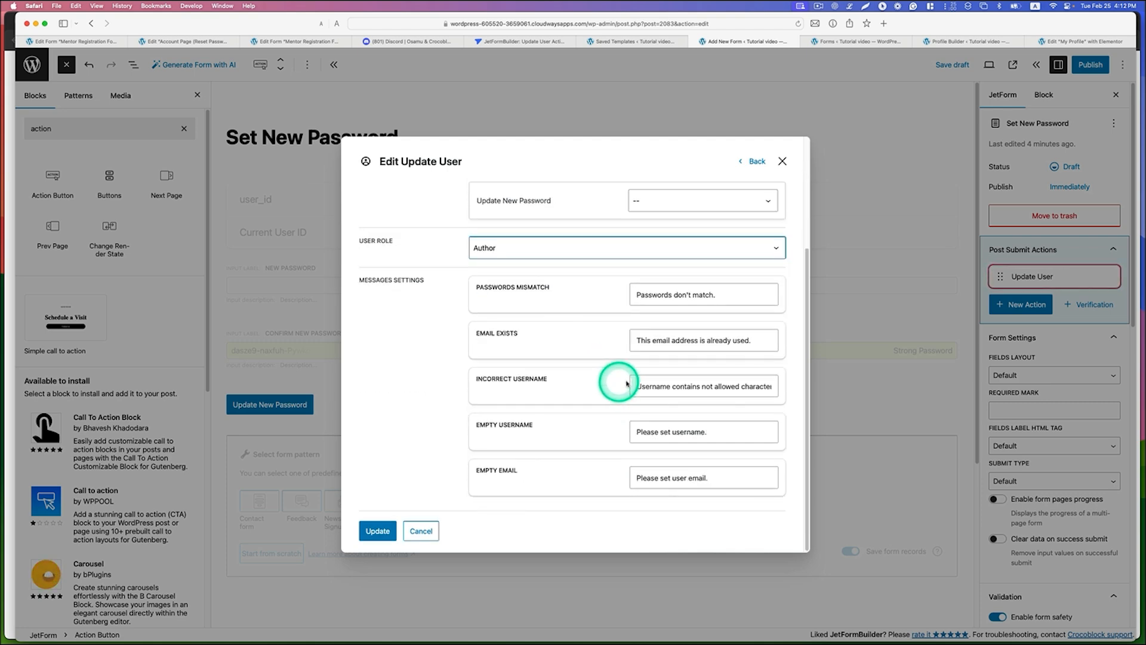
left_click(378, 531)
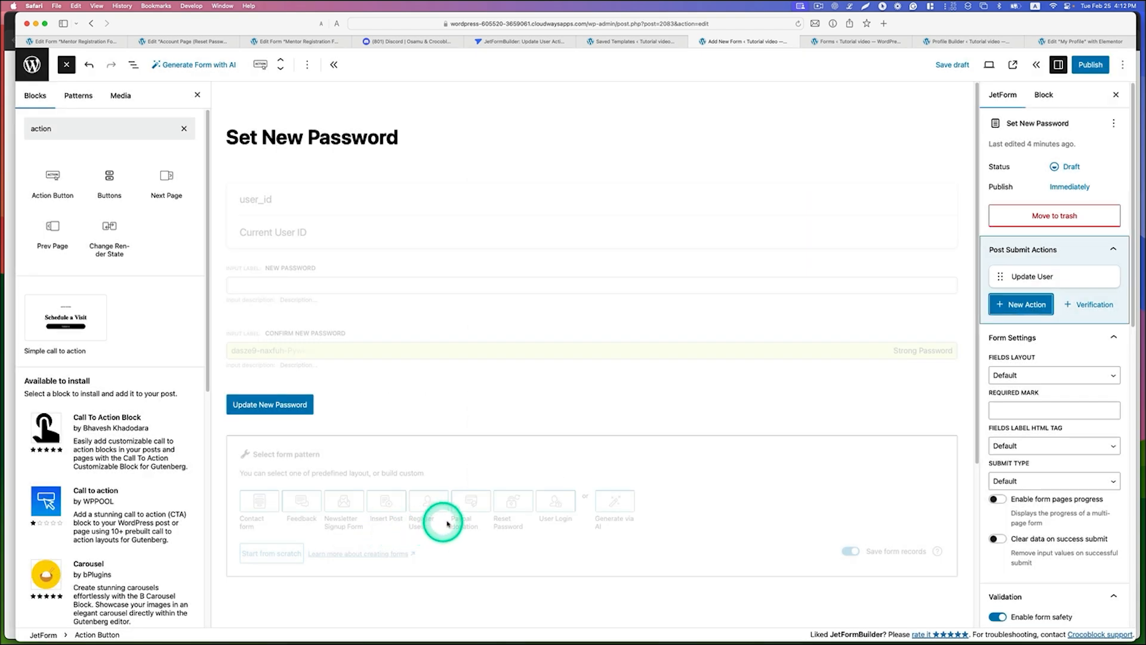
Step: Enable the form's global preset with User as the source and Current user as the origin of the user ID
scroll(1042, 366, "down", 7)
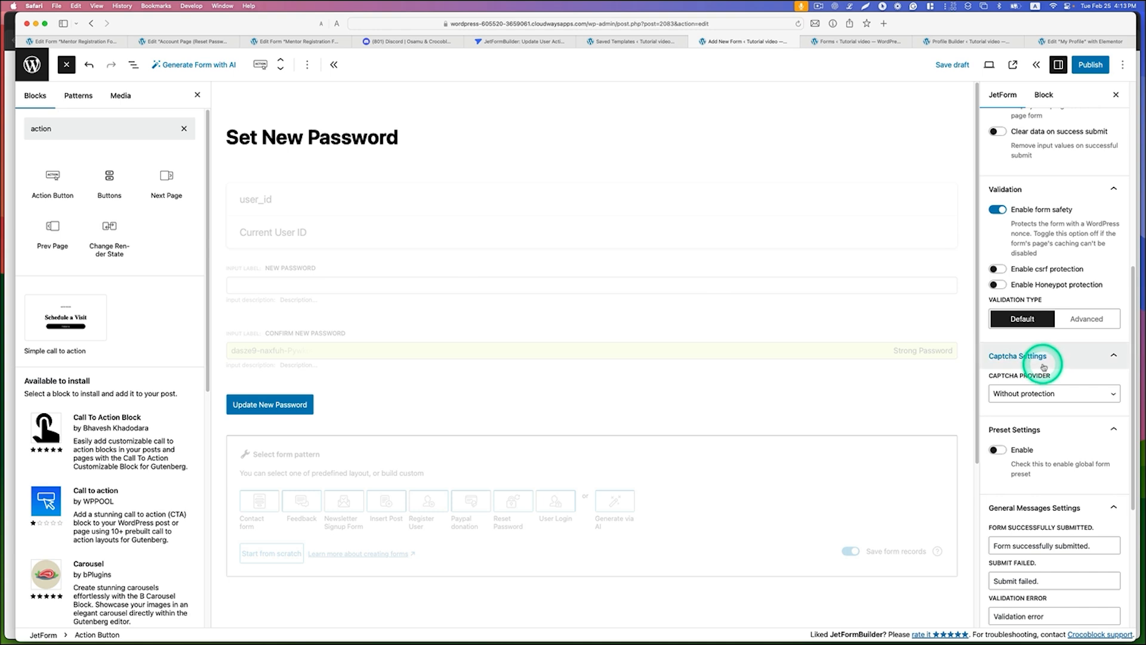
scroll(1043, 366, "down", 1)
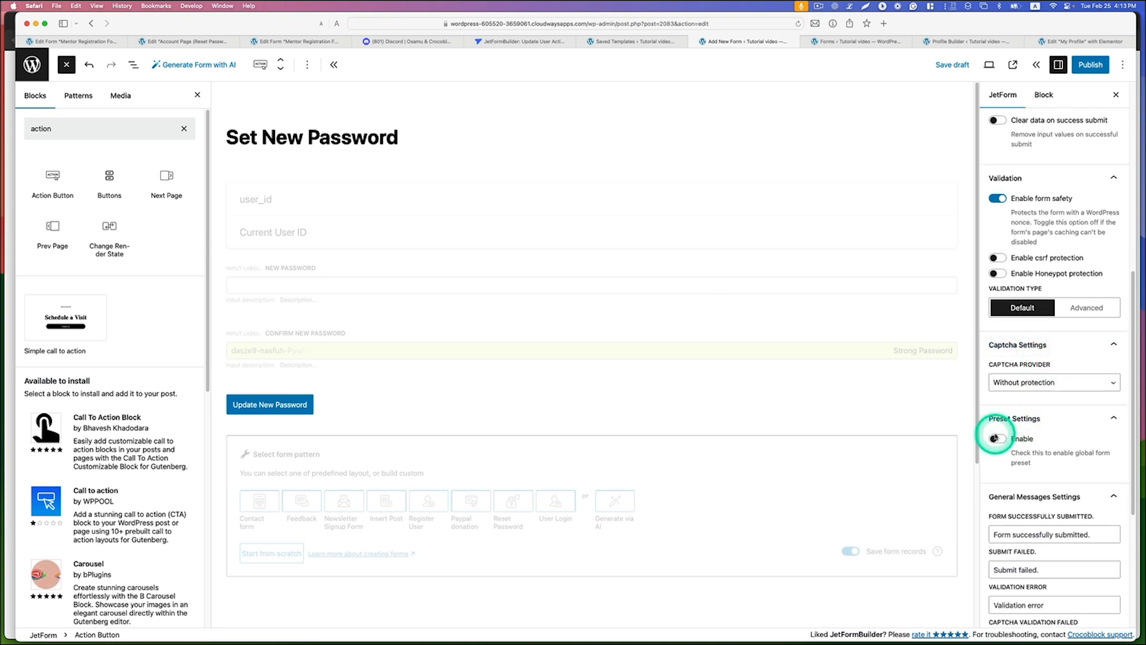
left_click(996, 439)
scroll(1018, 436, "down", 3)
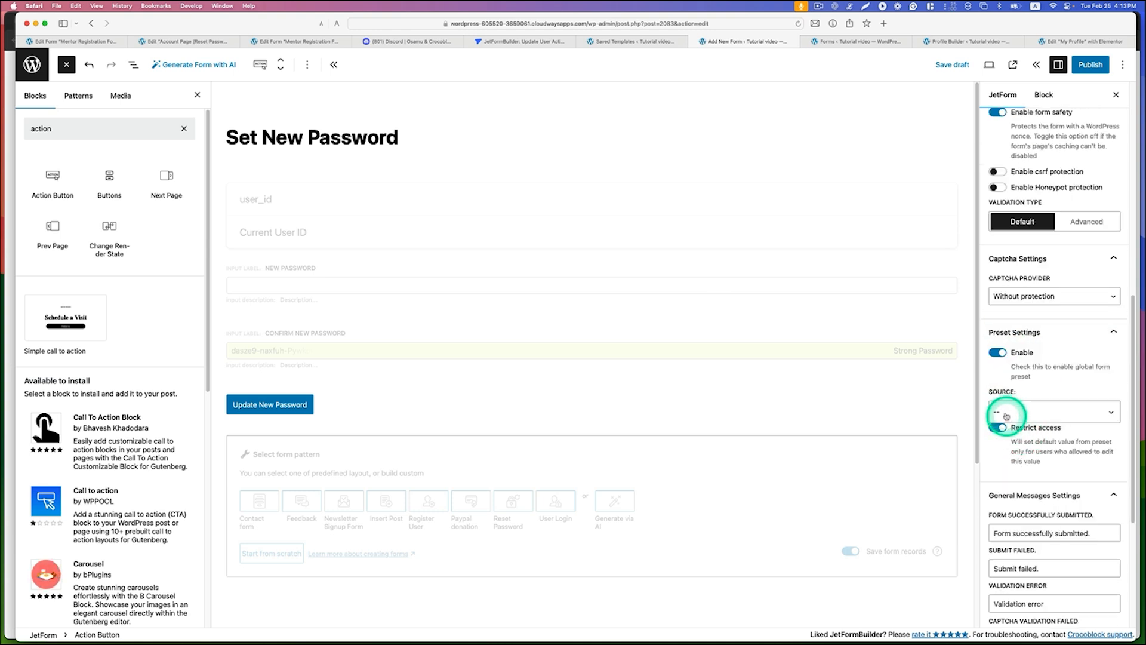
left_click(1021, 412)
left_click(1030, 429)
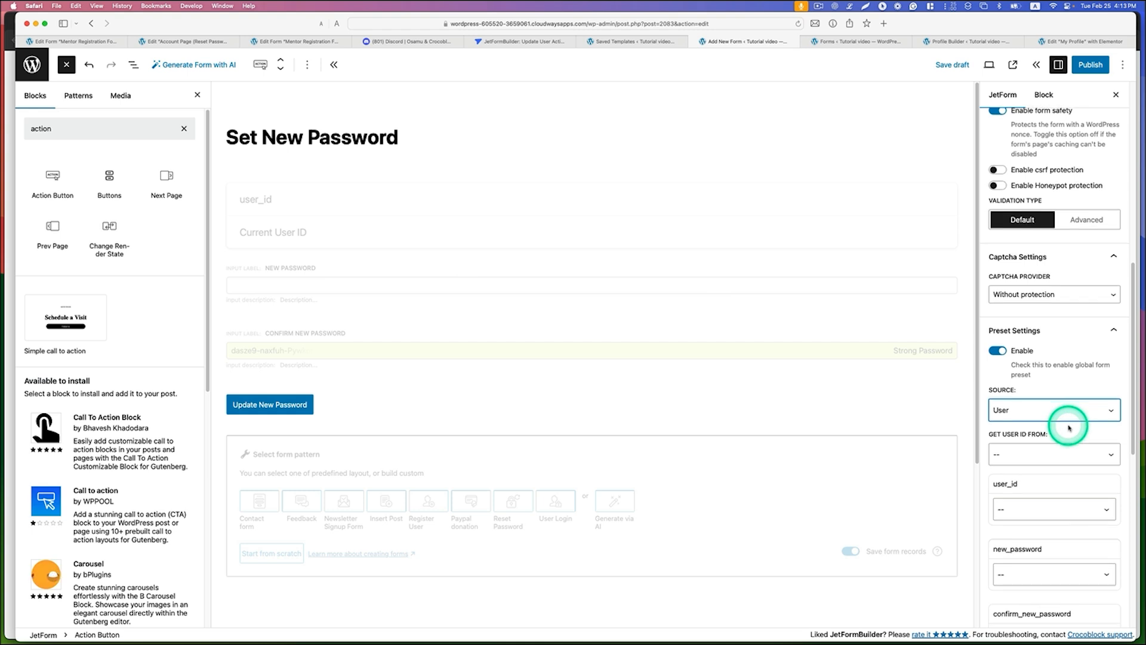
scroll(1065, 428, "down", 1)
scroll(1068, 427, "down", 1)
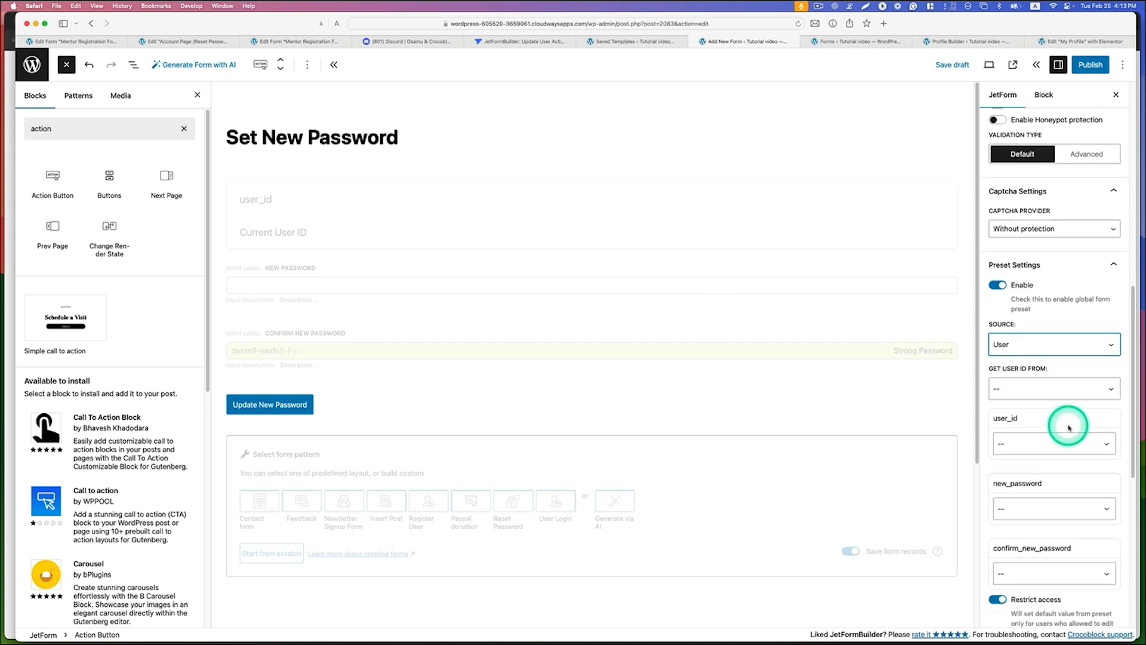
left_click(1023, 392)
left_click(1049, 395)
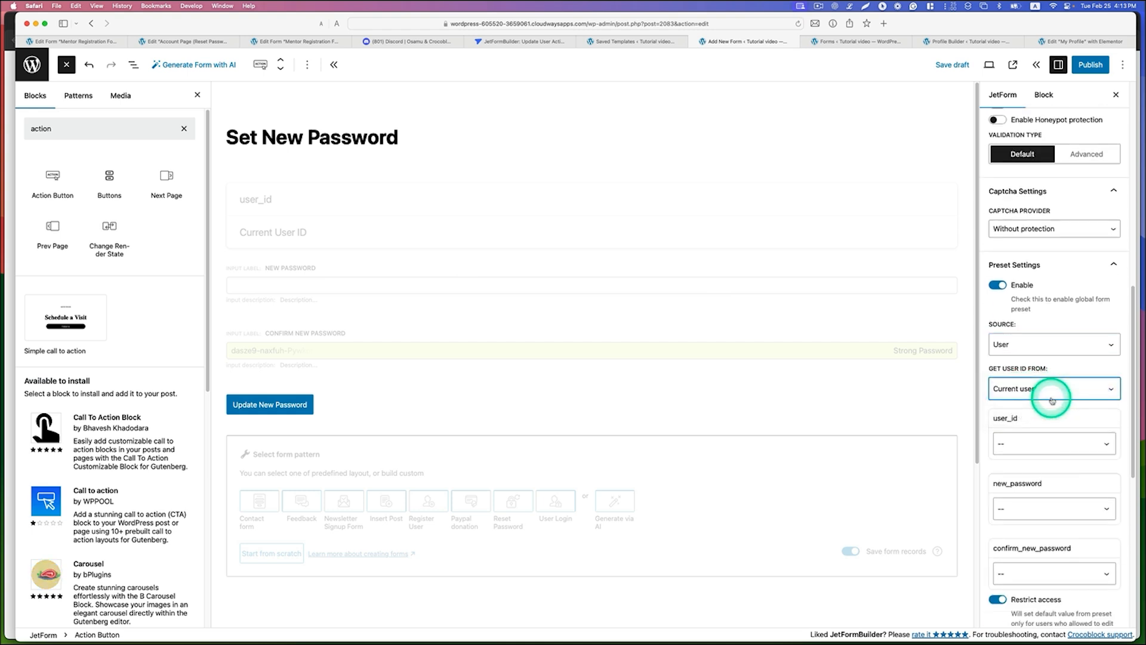
Step: Map the preset's user_id field to User ID and its new_password field to Password
scroll(1055, 398, "down", 2)
scroll(1055, 399, "down", 1)
left_click(1033, 365)
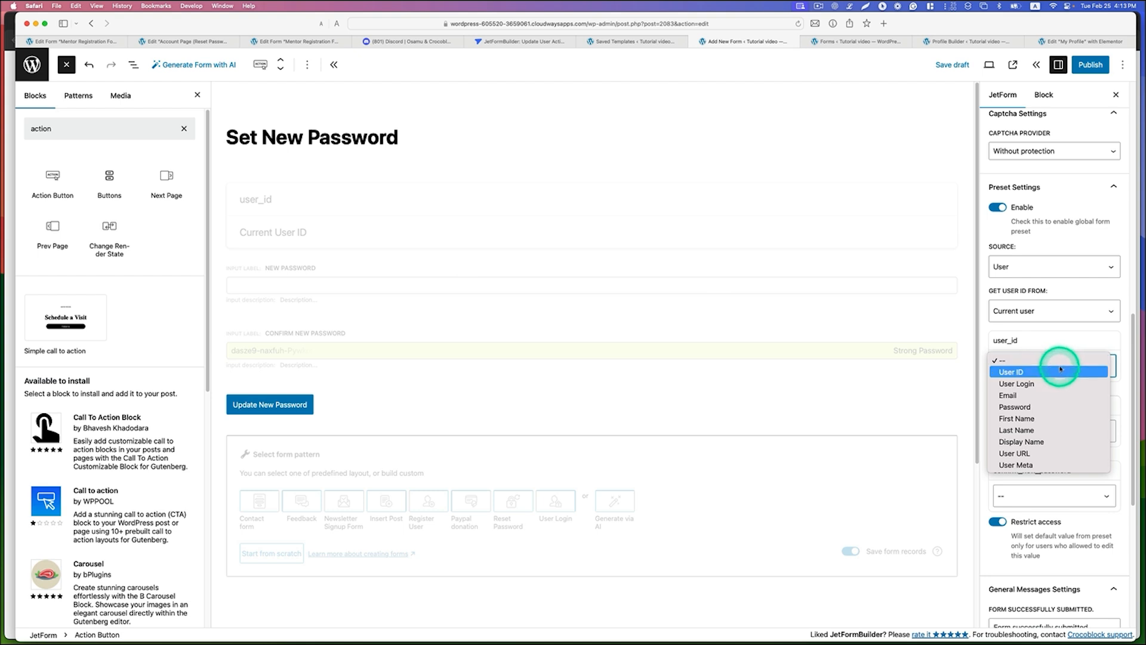
left_click(1078, 380)
scroll(1074, 380, "down", 2)
left_click(1058, 380)
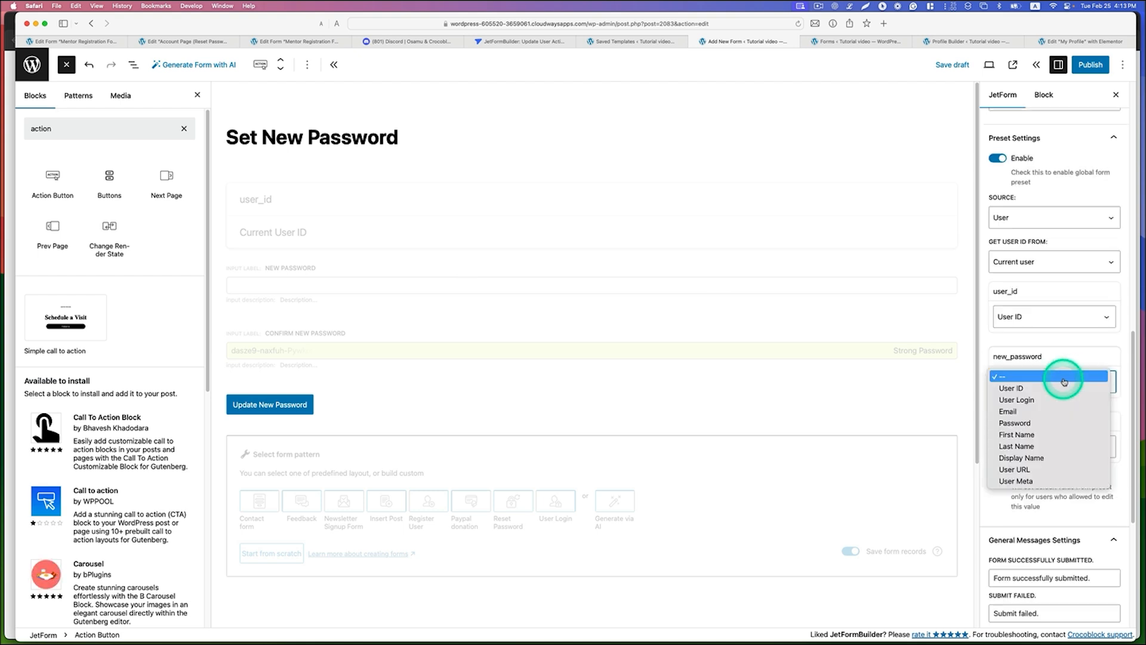
left_click(1064, 424)
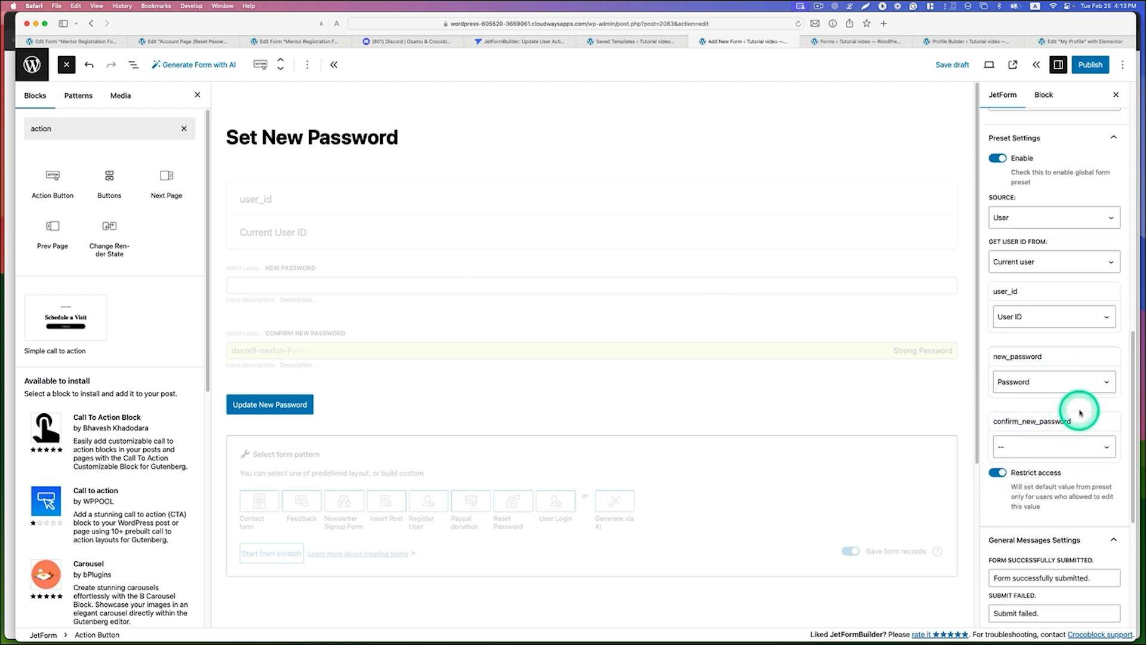
Step: Set the form's successful submission message to "Password successfully updated." and publish the form
scroll(1068, 430, "down", 2)
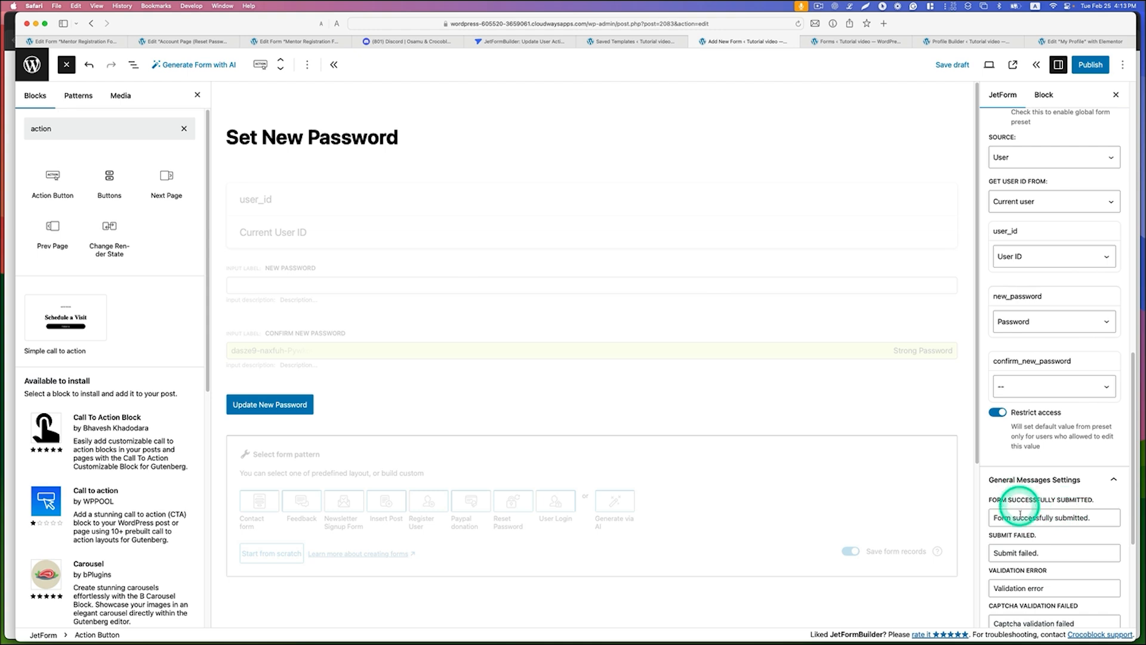
left_click(995, 517)
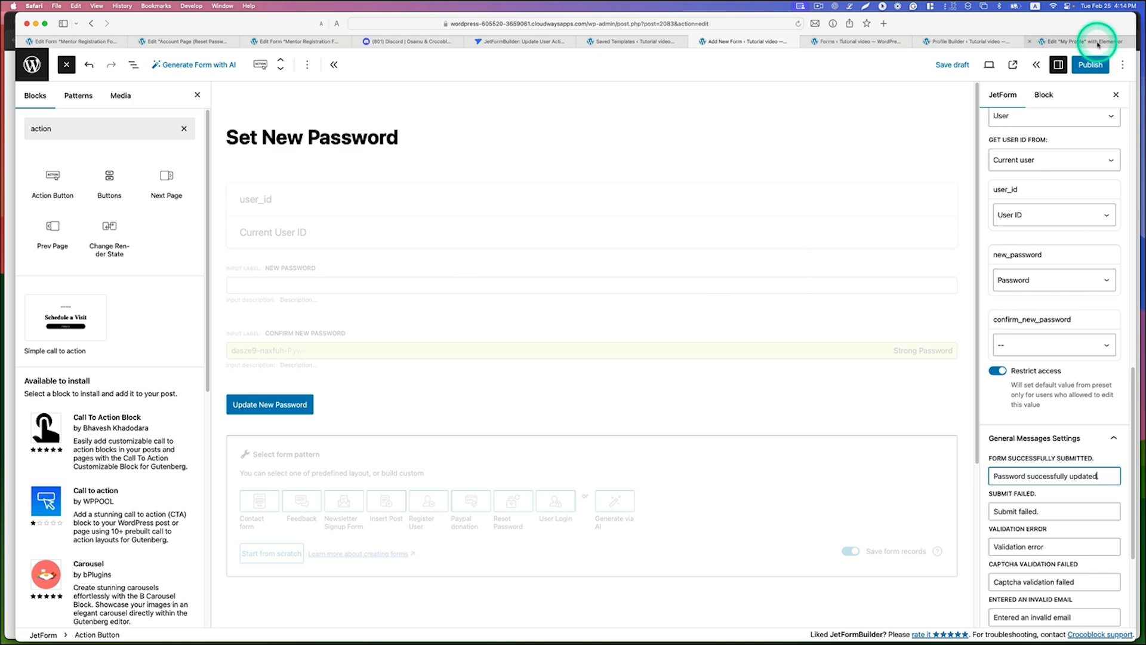
left_click(1091, 65)
left_click(1094, 64)
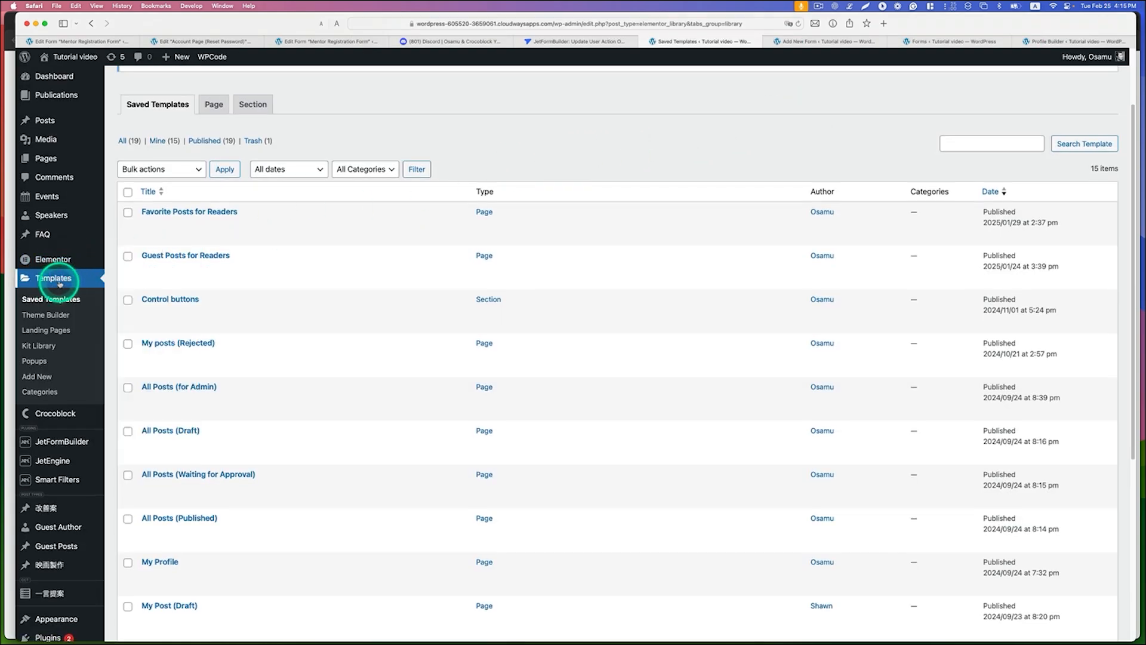
Step: Open the My Profile page template from the saved templates for editing with Elementor
scroll(59, 277, "down", 5)
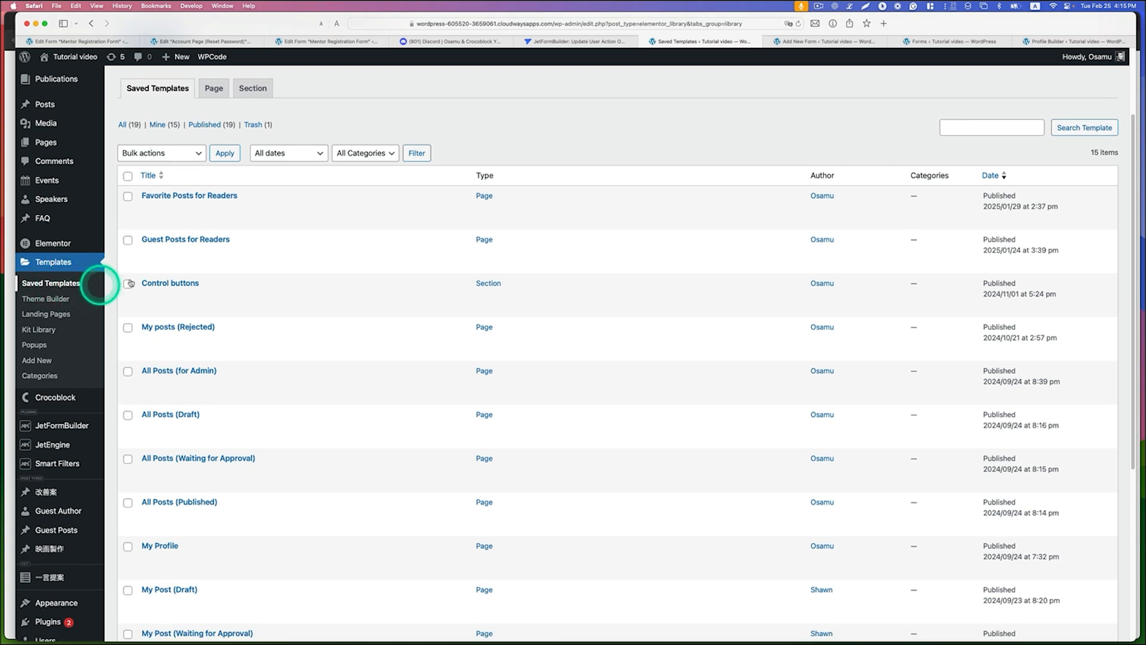
scroll(161, 278, "down", 1)
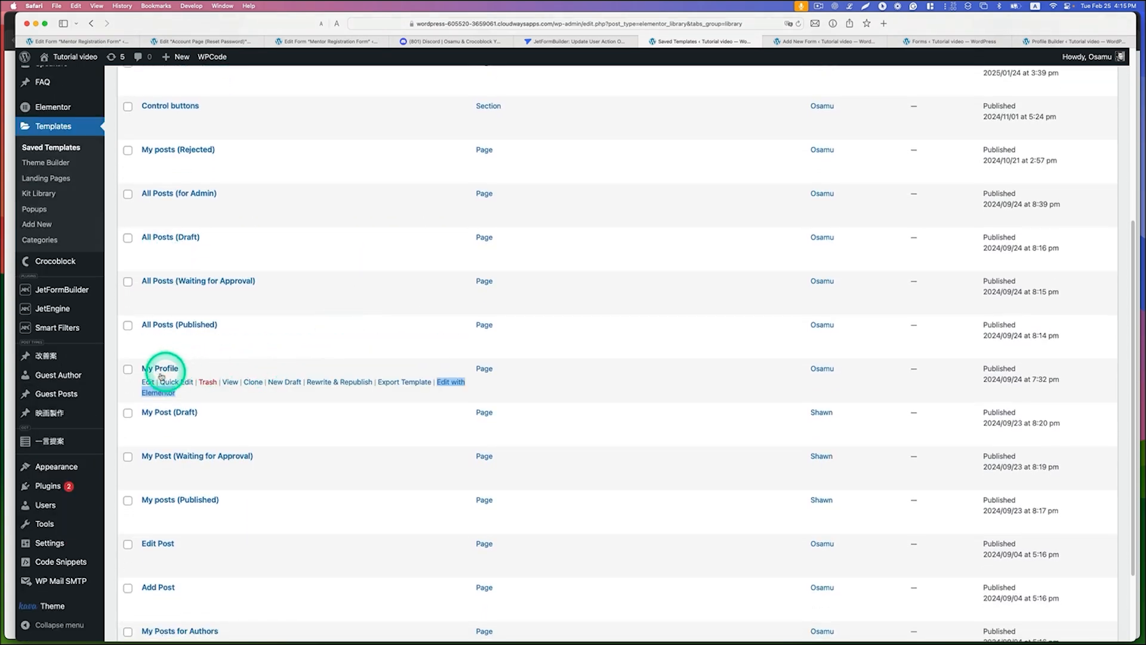
left_click(452, 381)
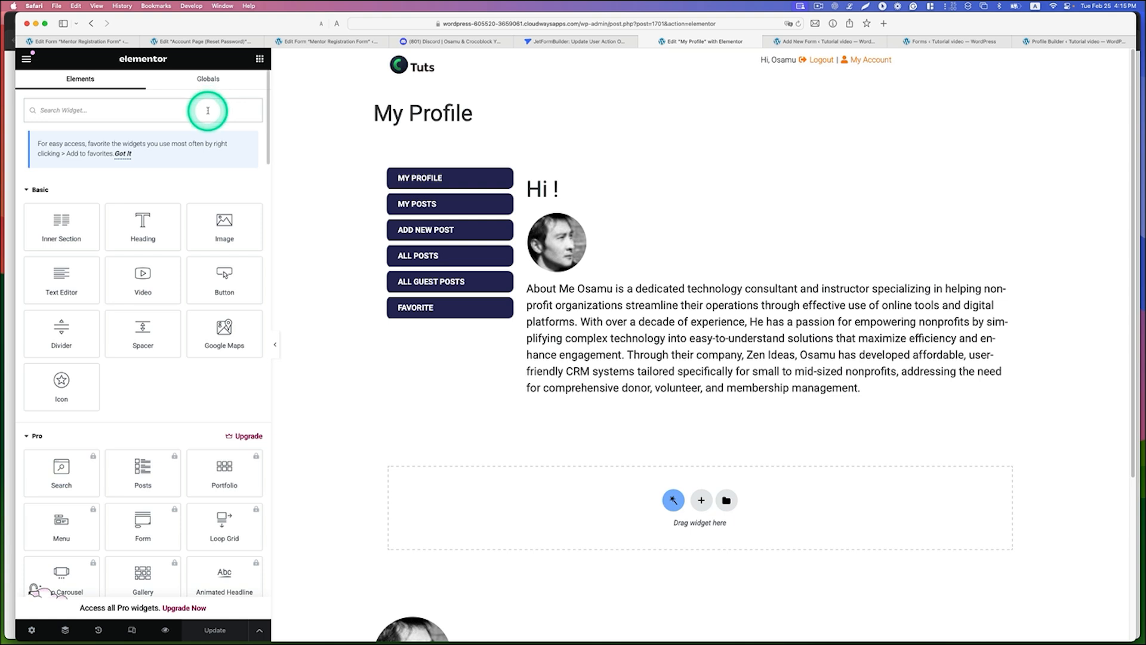
Step: Insert a JetForm widget between the profile picture and the bio, choose the Set New Password form, and update the template
type("jetfo")
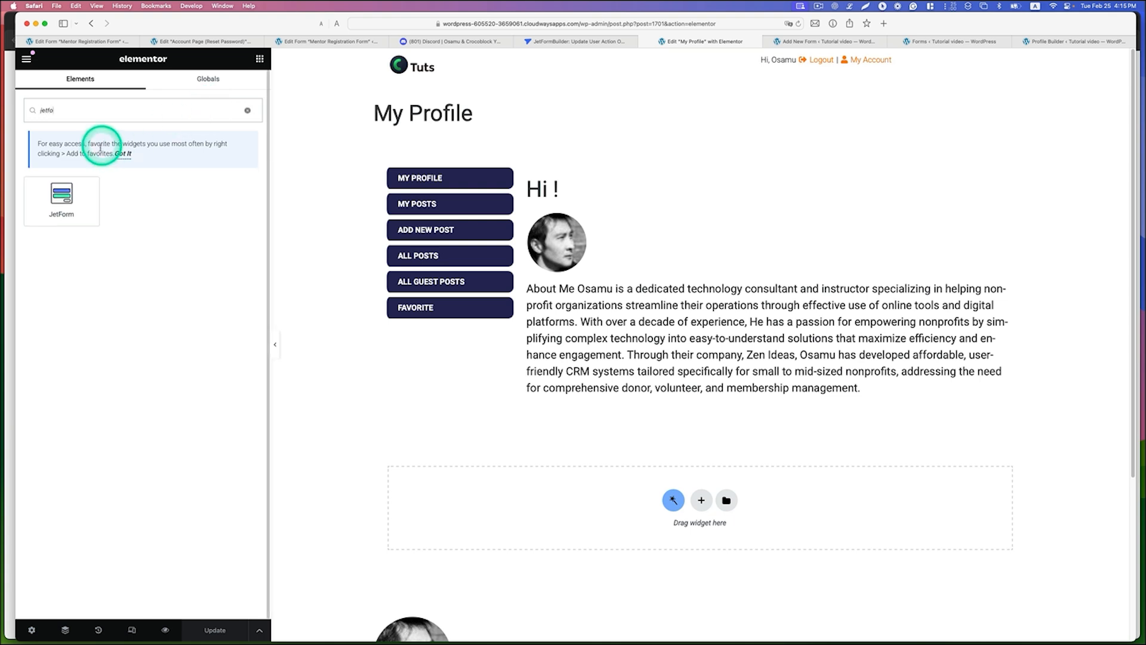
left_click_drag(61, 200, 544, 275)
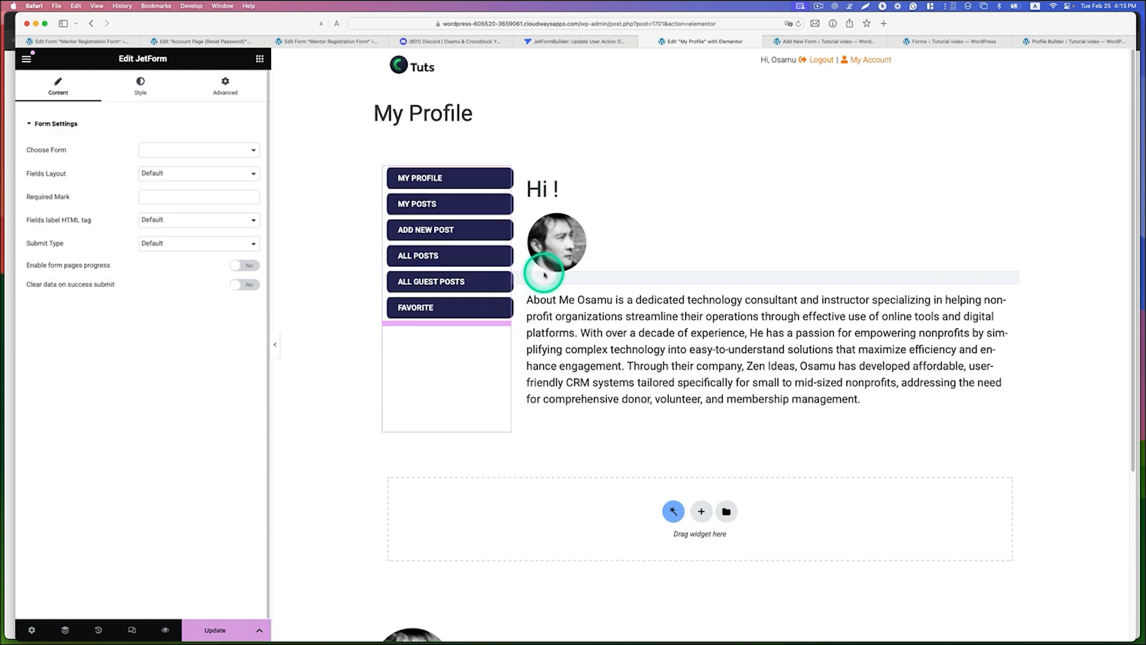
left_click(215, 150)
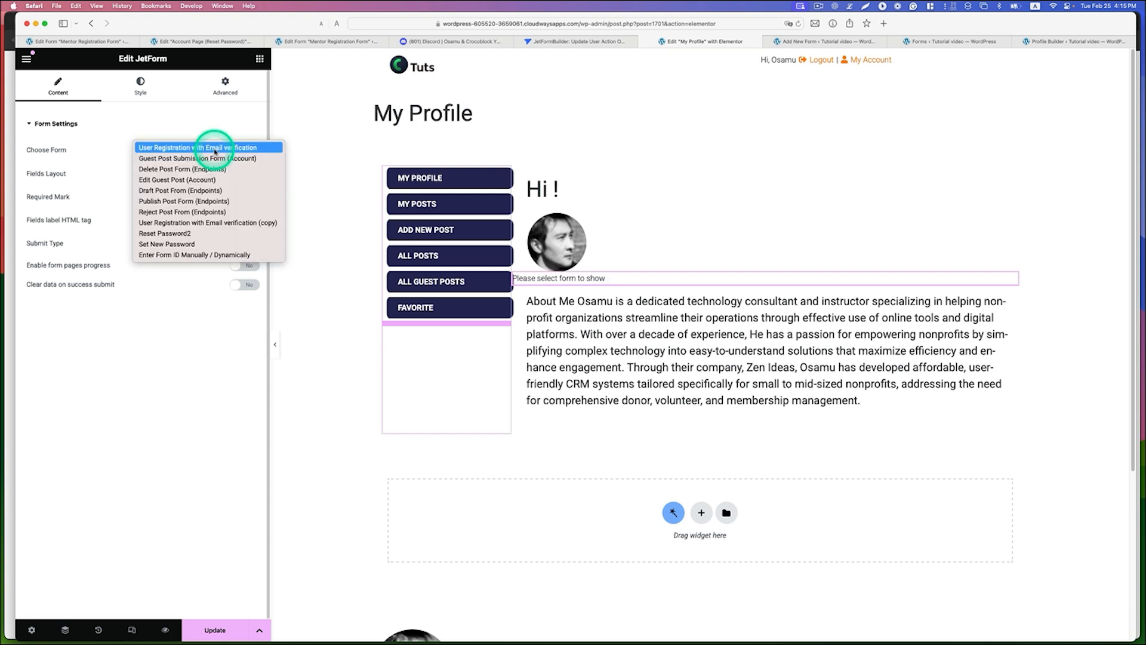
left_click(172, 244)
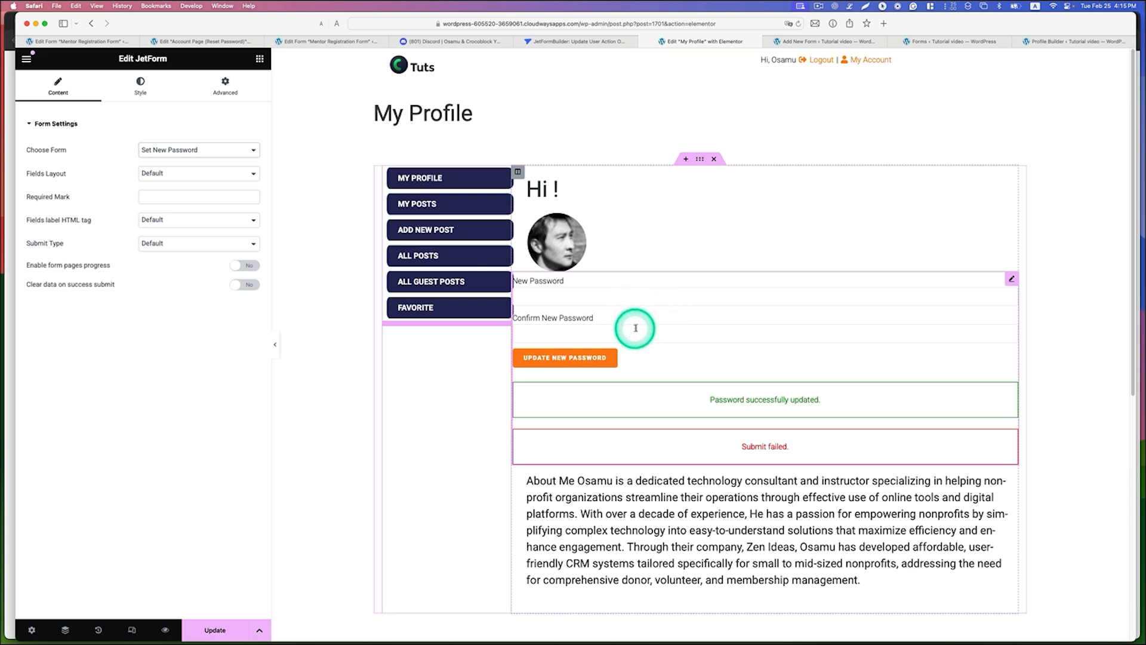
scroll(705, 333, "down", 1)
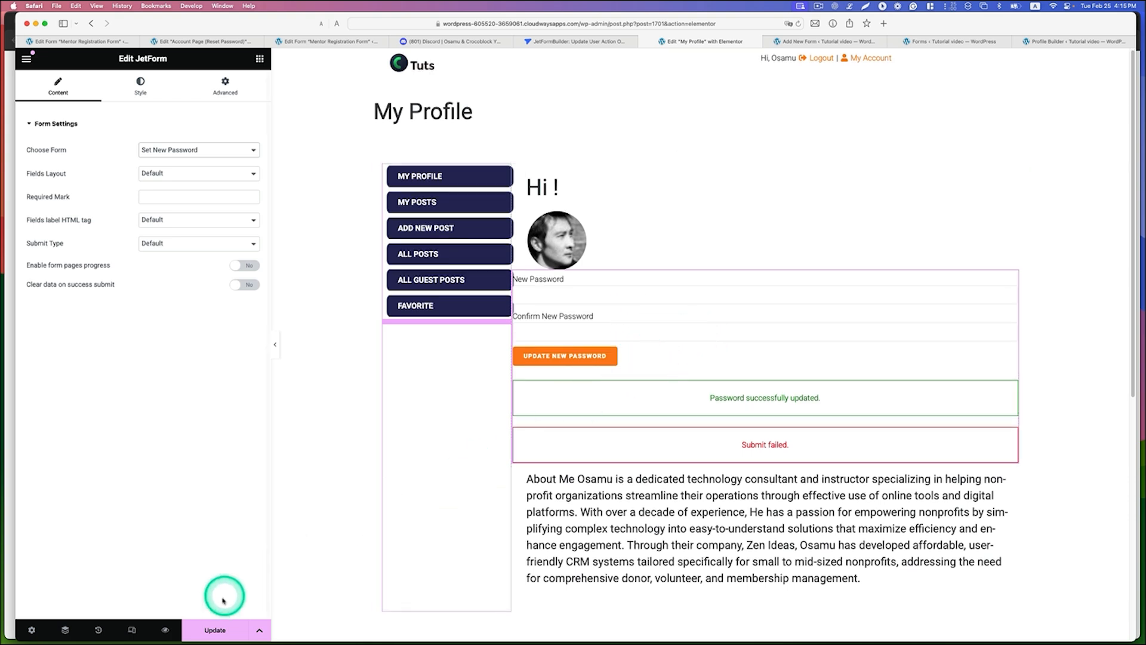
left_click(218, 627)
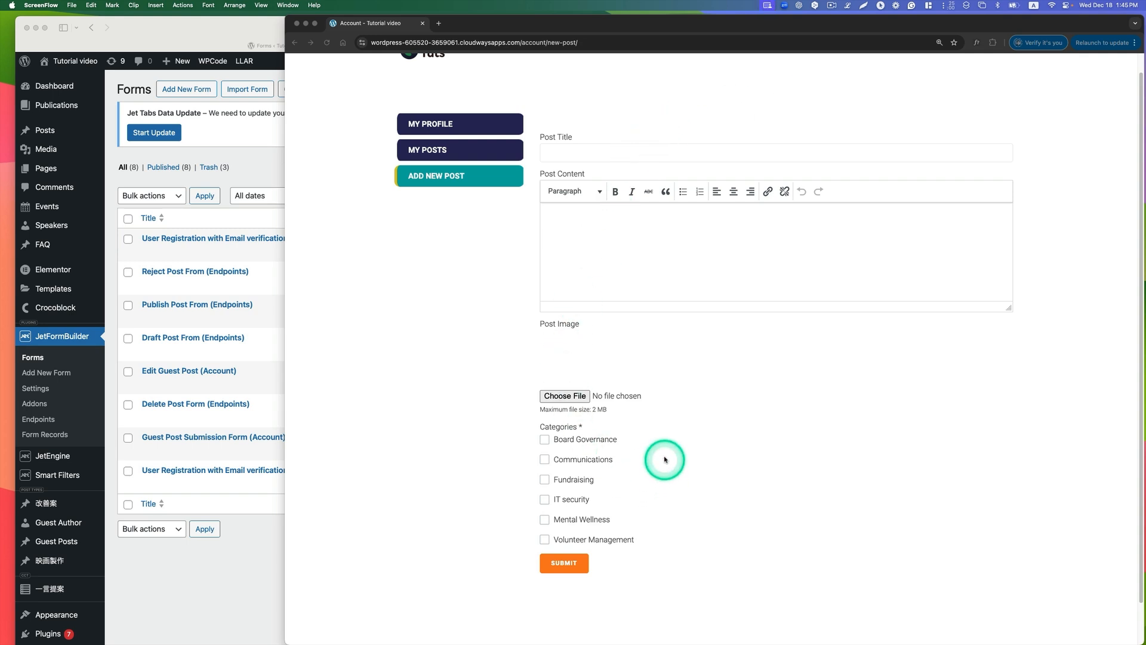
Step: Open the Guest Post Submission Form (Account) for editing from the forms list and select its post_id hidden field
left_click(556, 153)
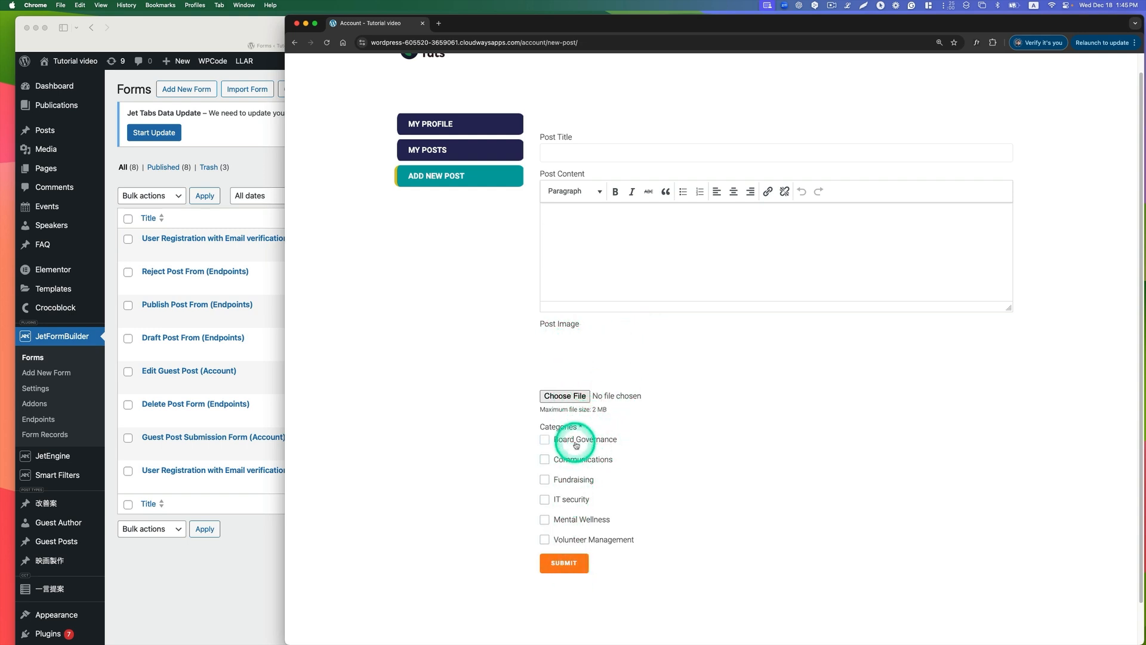
left_click(260, 551)
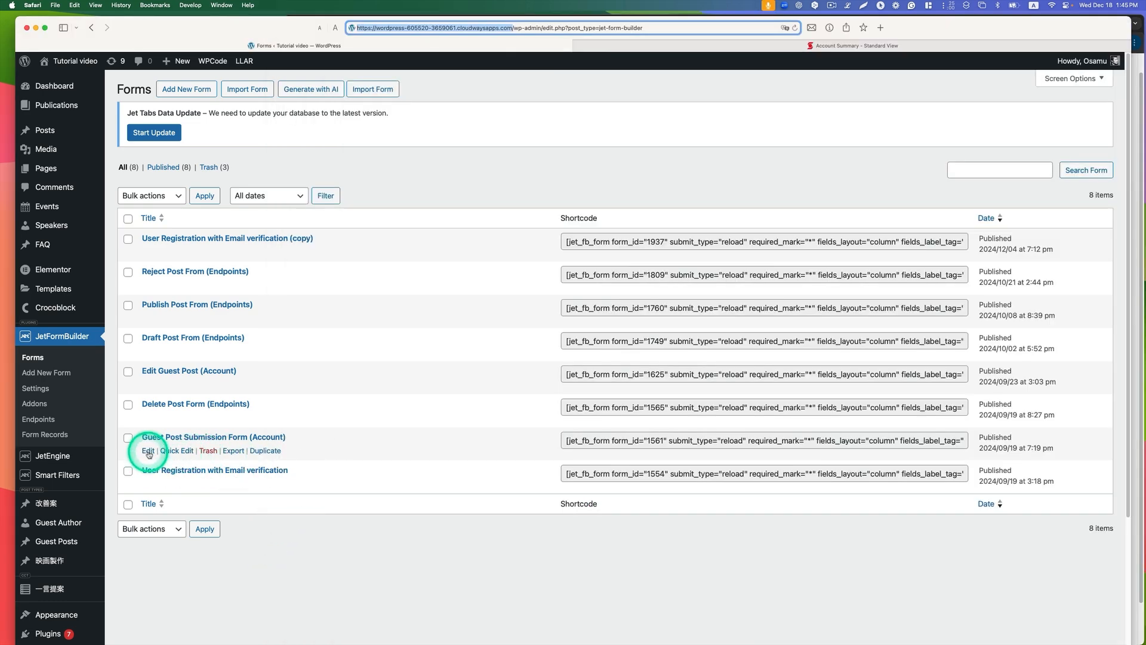
left_click(148, 452)
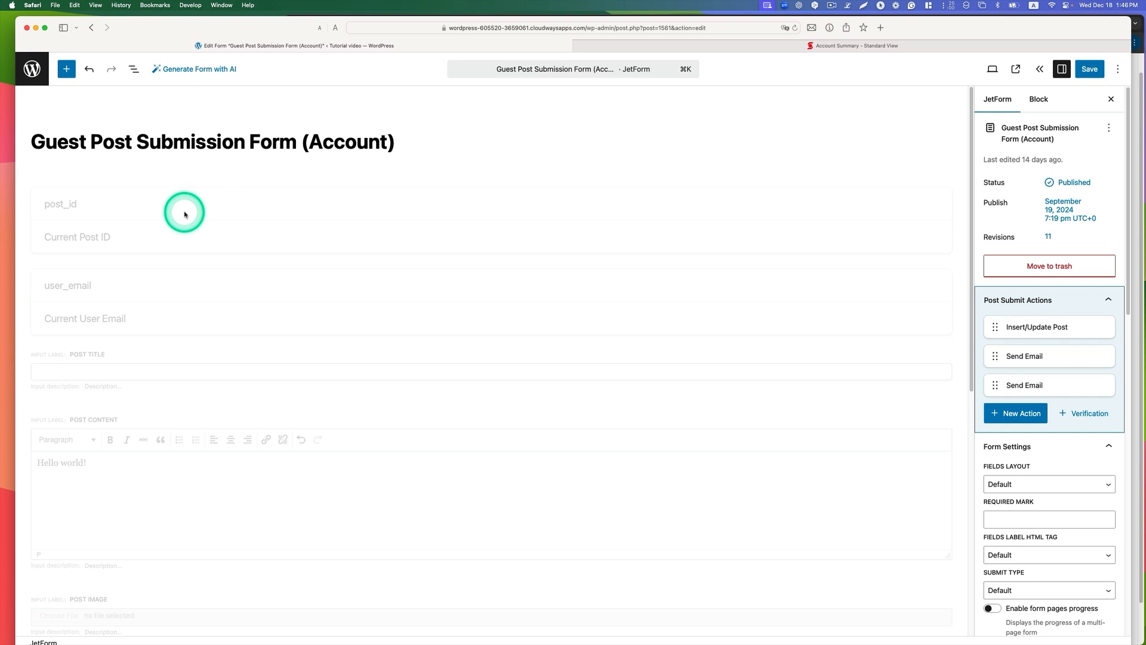
left_click(182, 213)
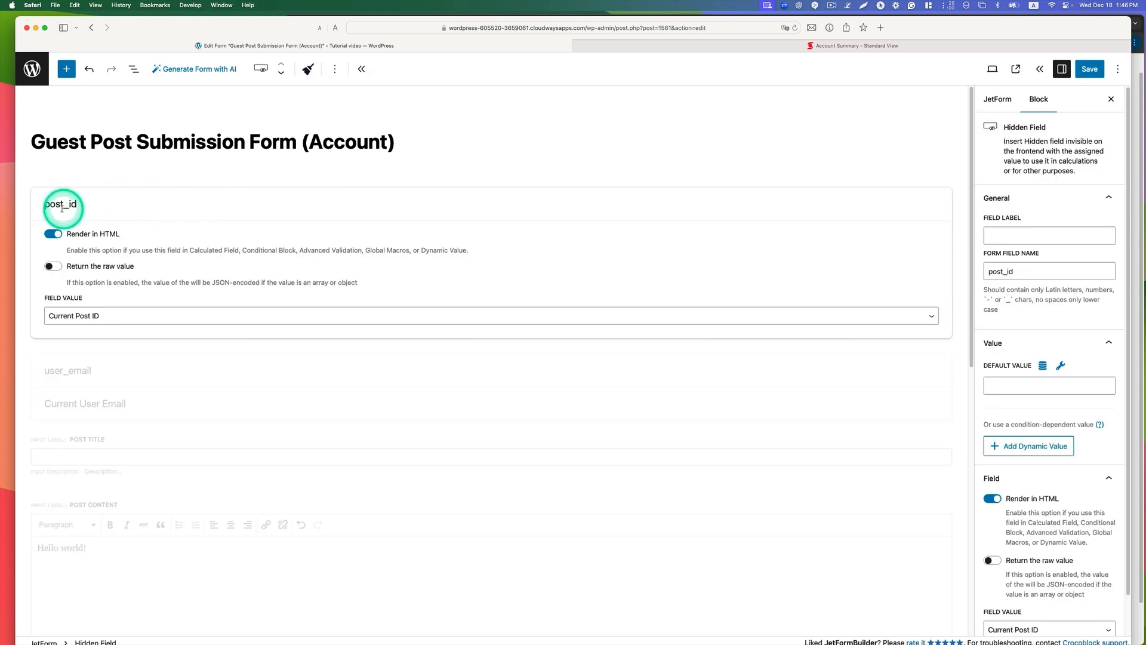
Step: Insert a Hidden Field block directly below the existing post_id field and name it post_id
left_click(67, 69)
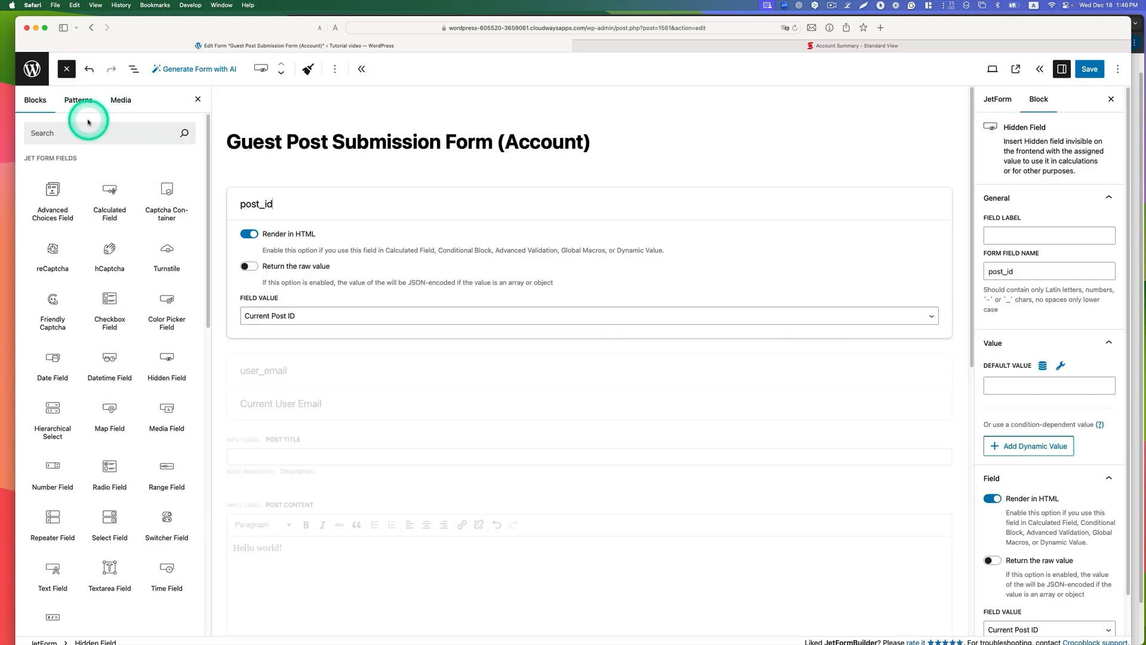
left_click(88, 133)
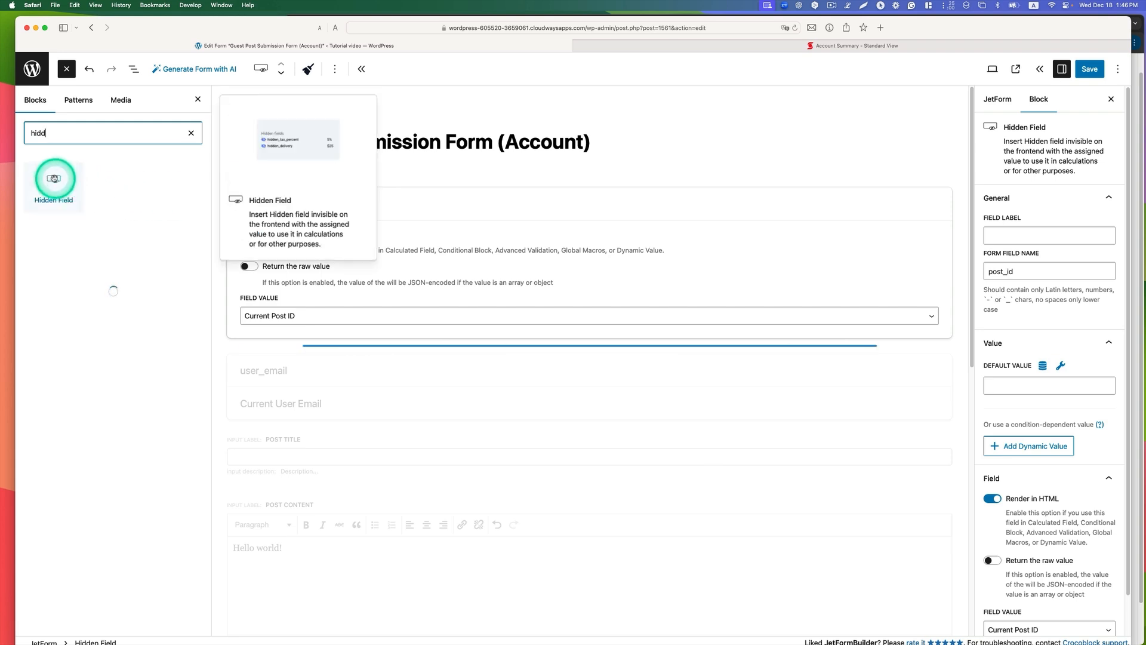
left_click_drag(53, 180, 334, 348)
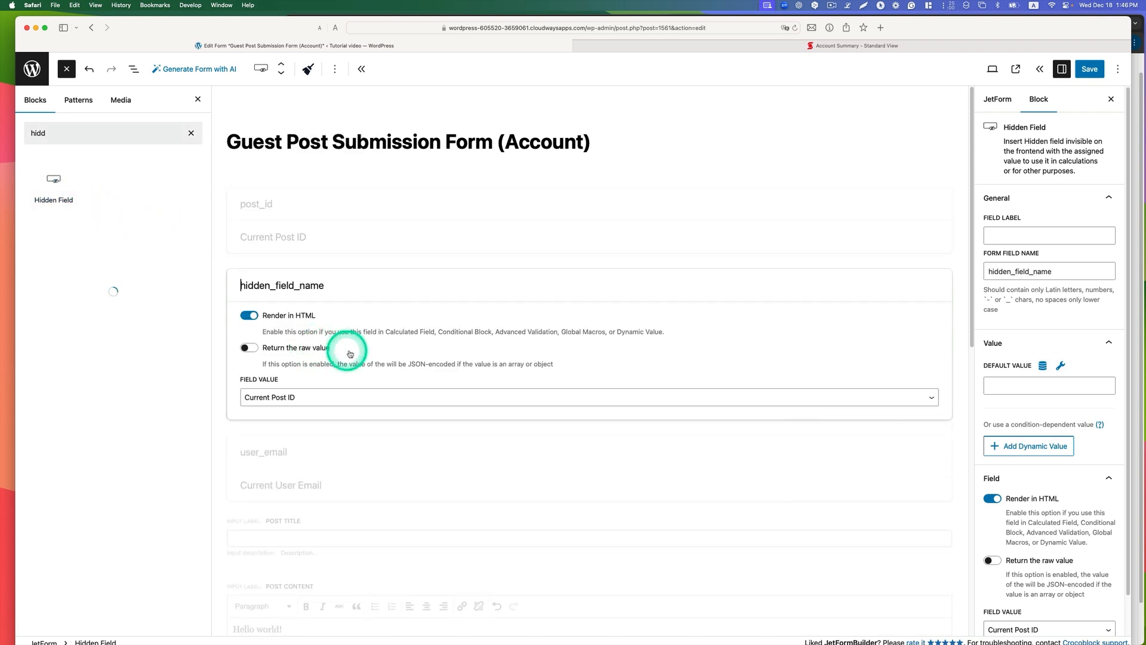
left_click(281, 400)
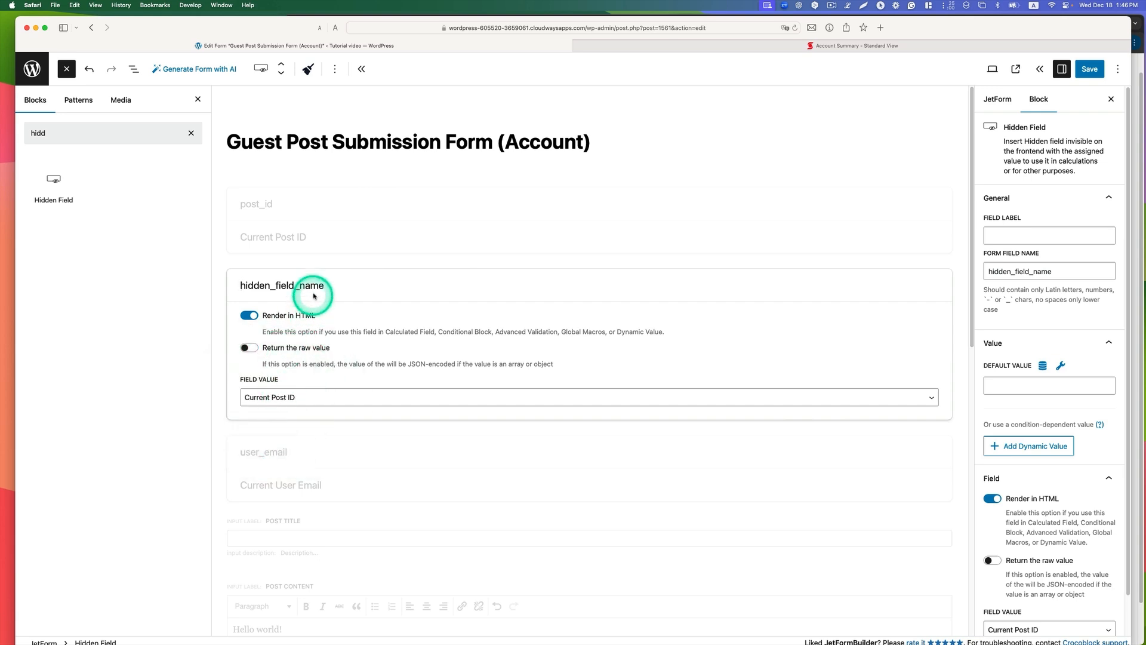
left_click_drag(329, 287, 217, 284)
left_click(595, 381)
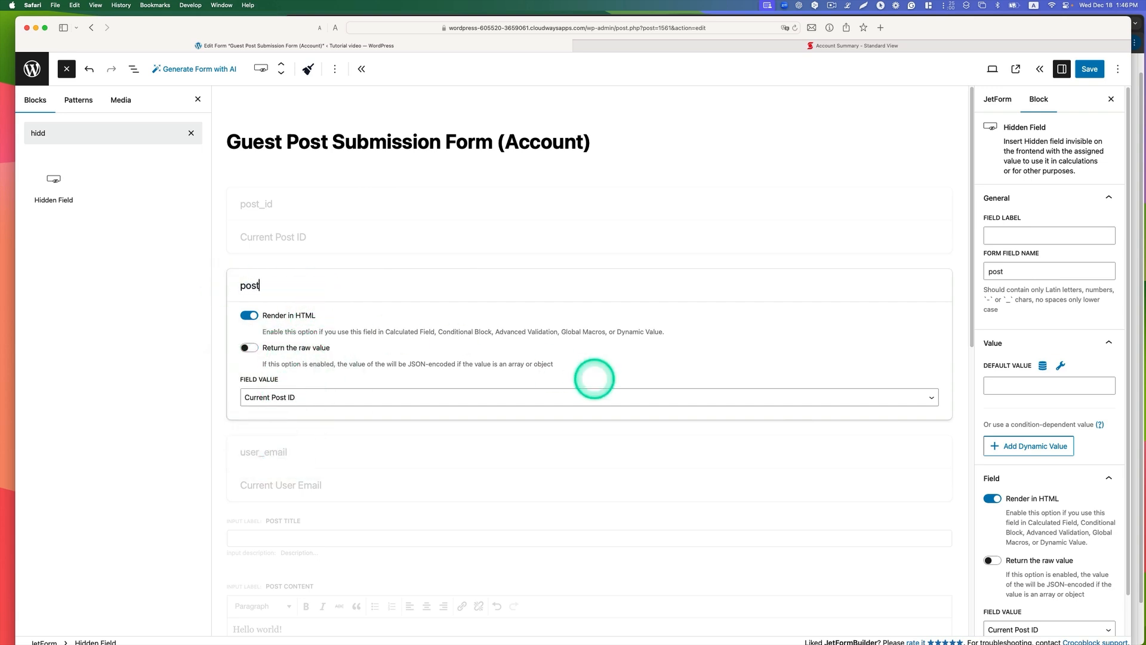
type("post_id")
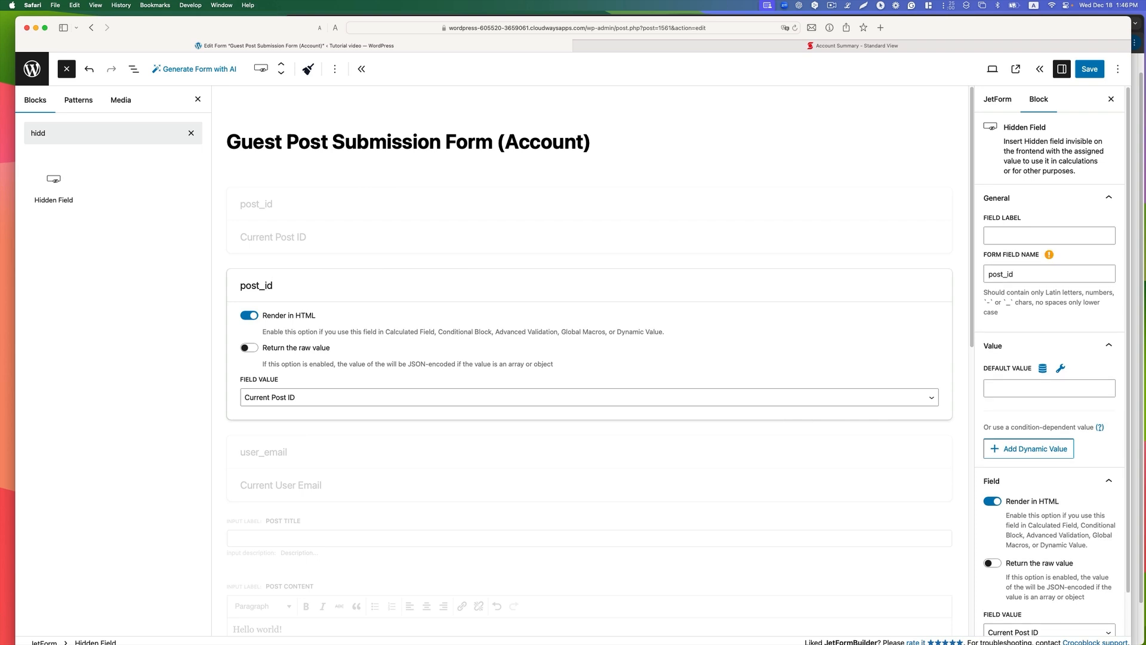
Step: Delete the duplicate post_id hidden field from the form
left_click(1014, 235)
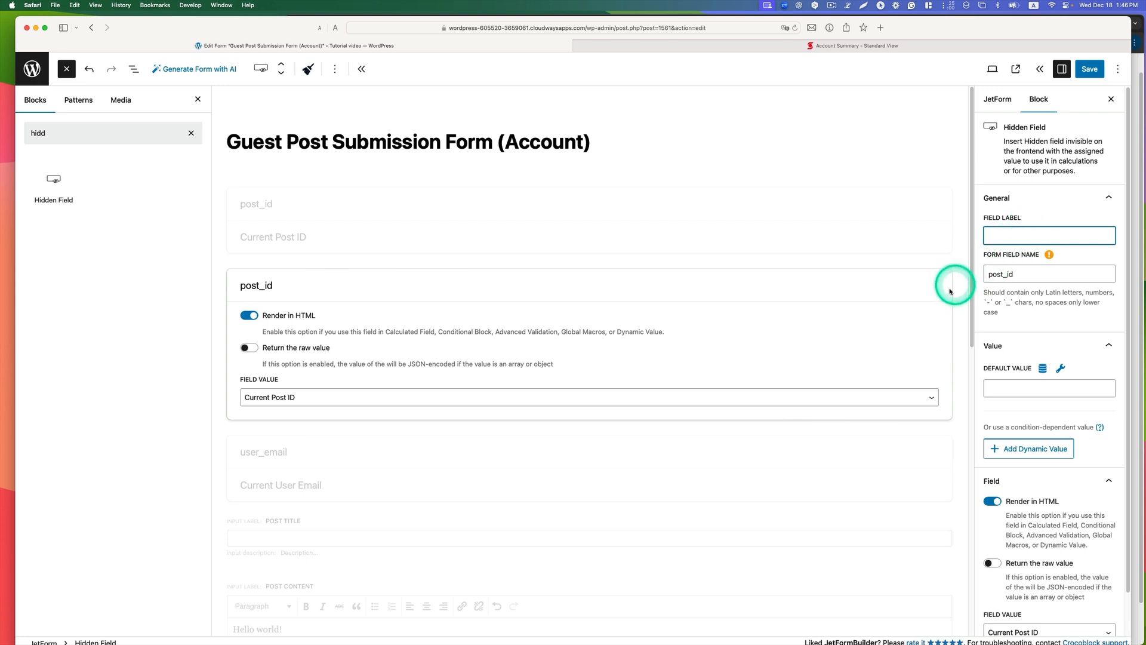
left_click(342, 293)
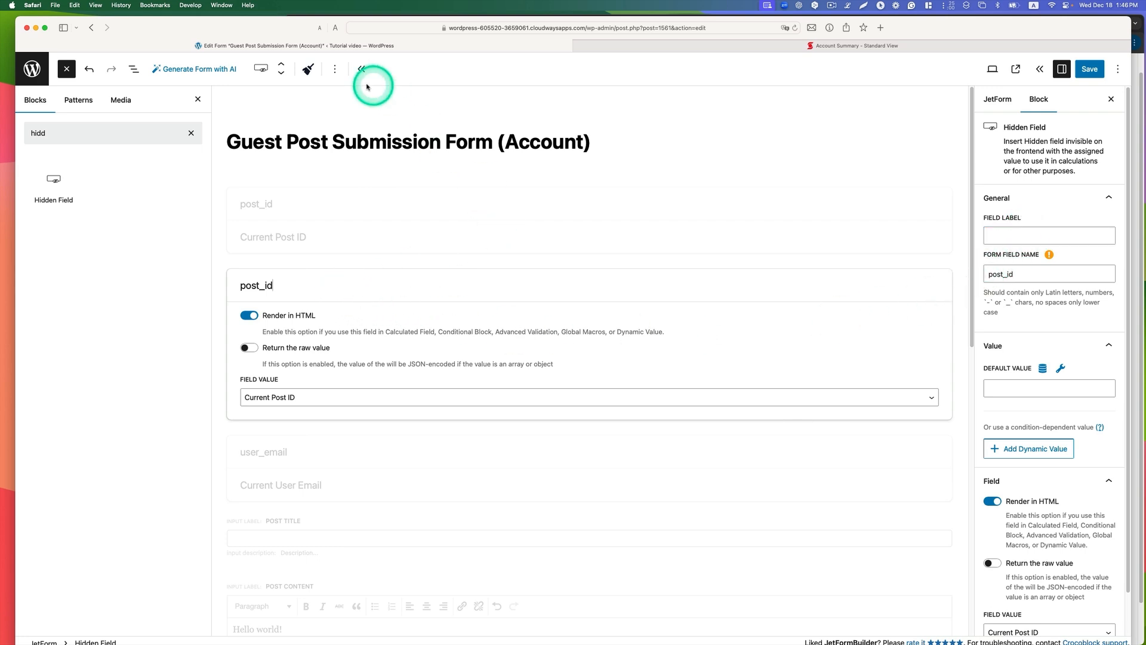
left_click(336, 72)
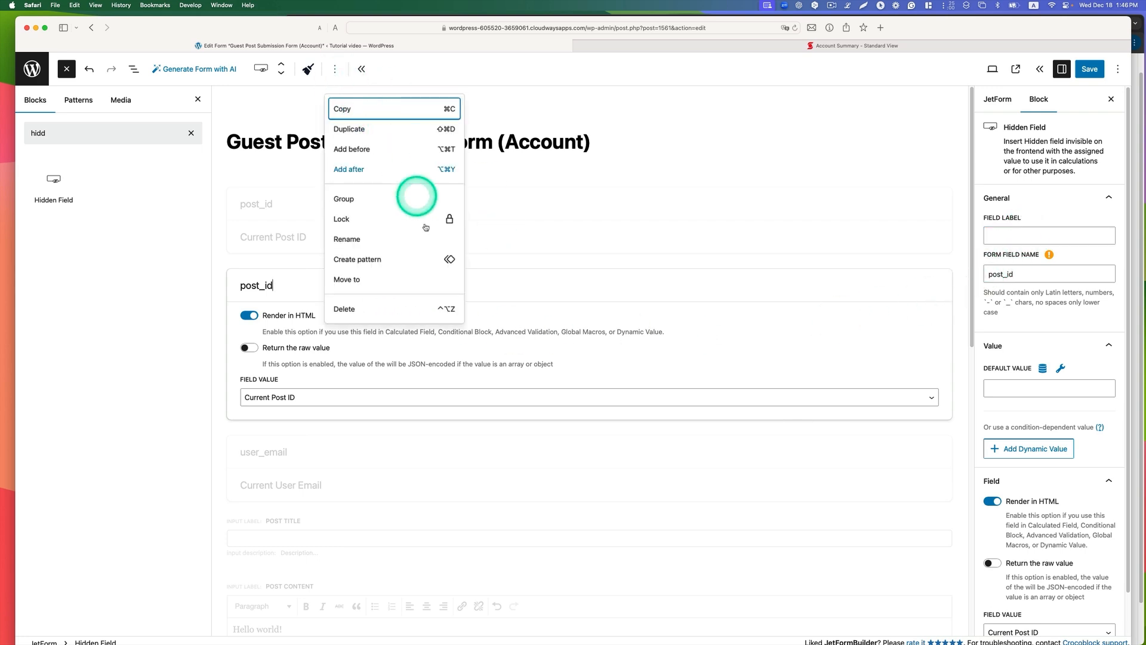
left_click(376, 310)
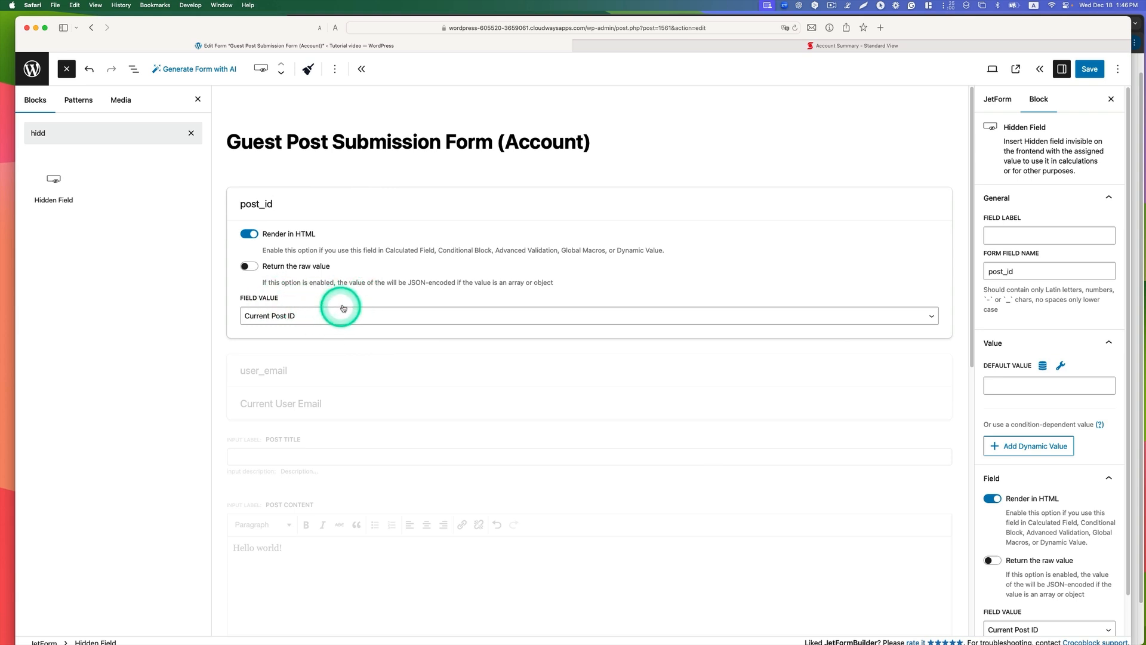
Step: Review the field value options of the user_email hidden field and choose Current User Email
left_click(352, 373)
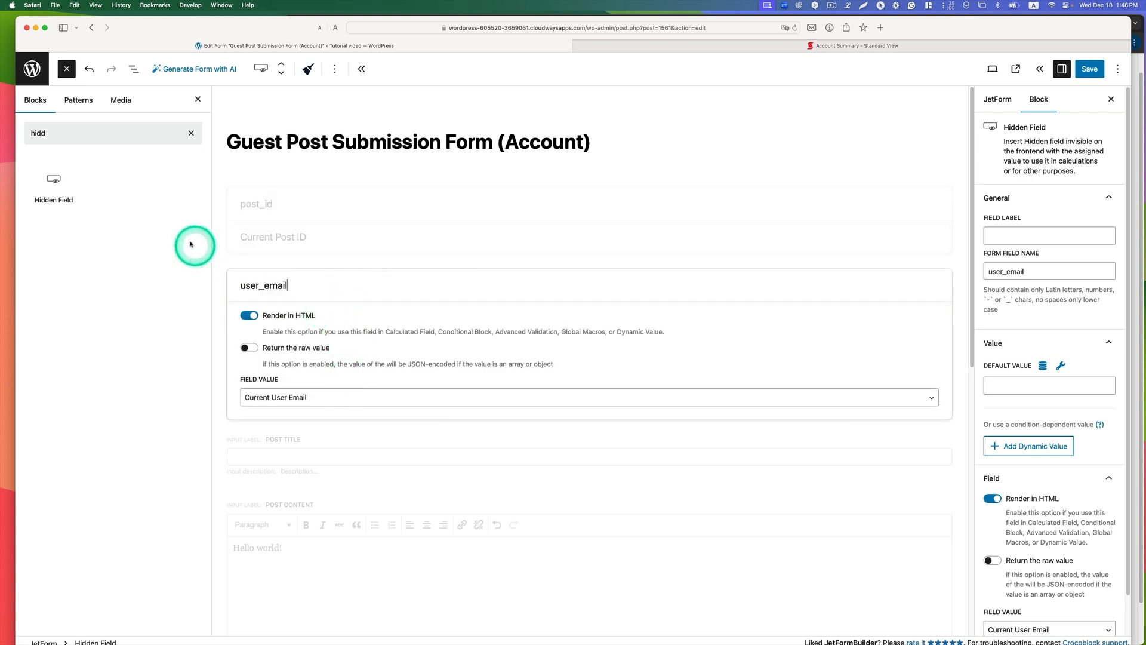
left_click_drag(60, 180, 38, 191)
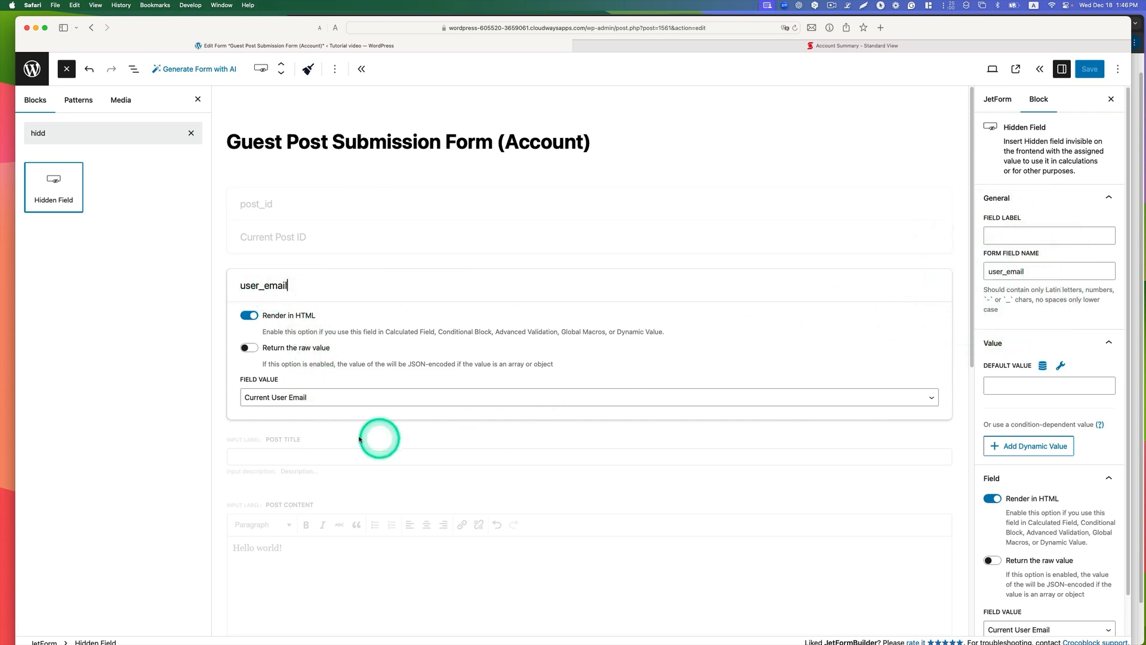
left_click(264, 398)
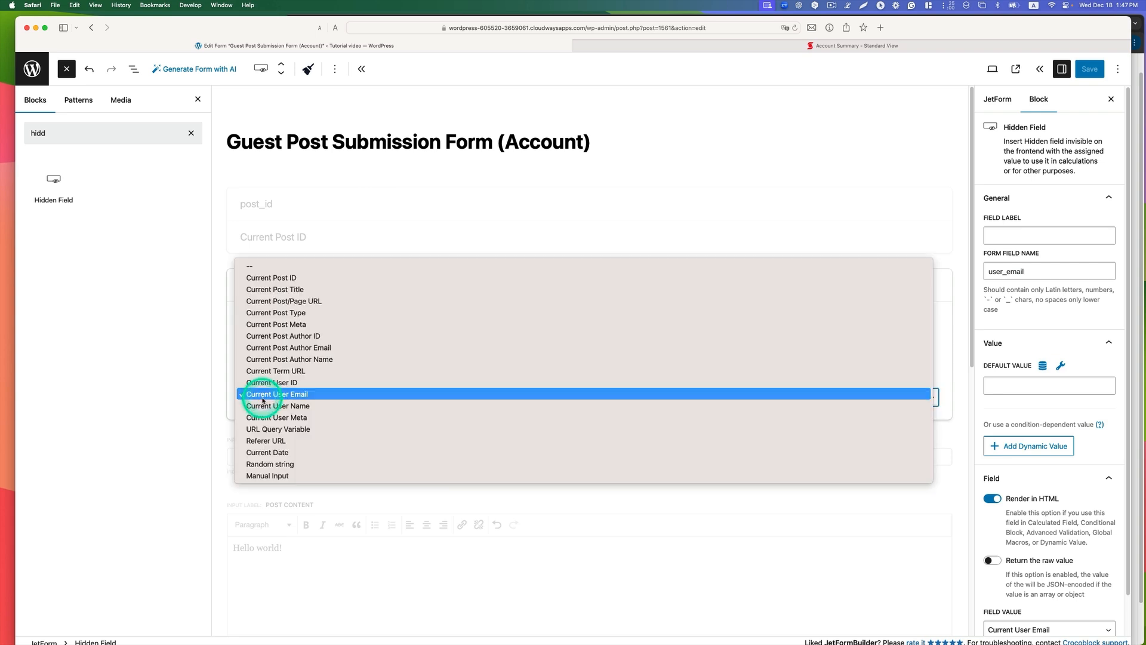
left_click(284, 394)
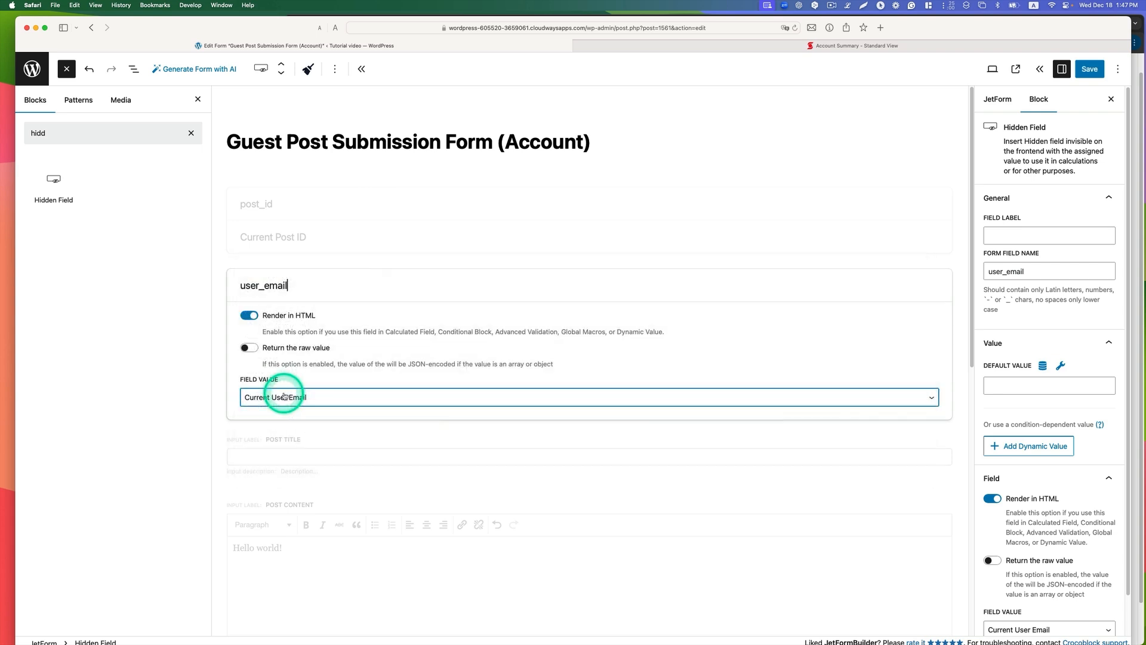
Step: Examine the block settings of the Post Title, Post Content, Post Image and Categories fields
left_click(537, 457)
left_click(284, 350)
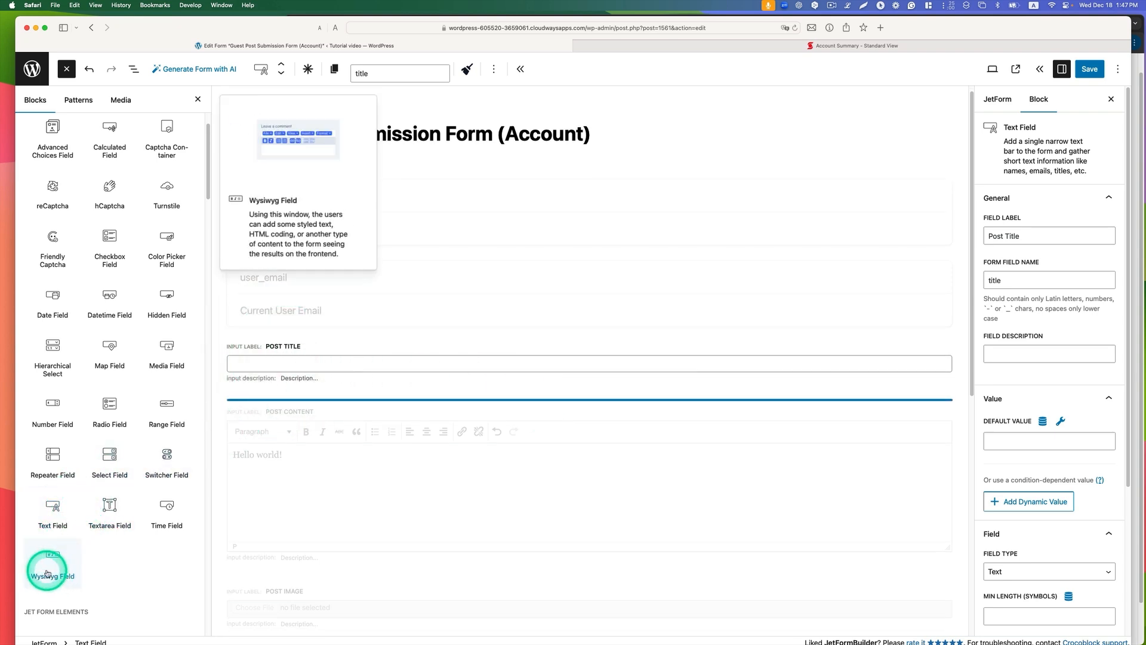
left_click(400, 454)
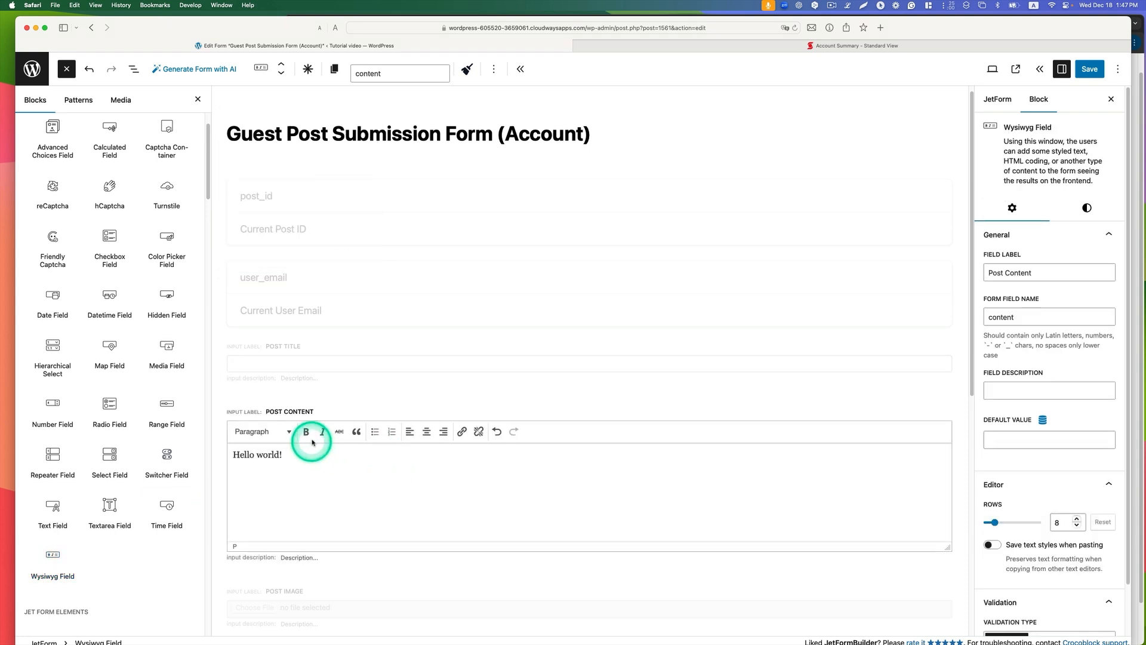
scroll(377, 472, "down", 2)
scroll(377, 471, "down", 1)
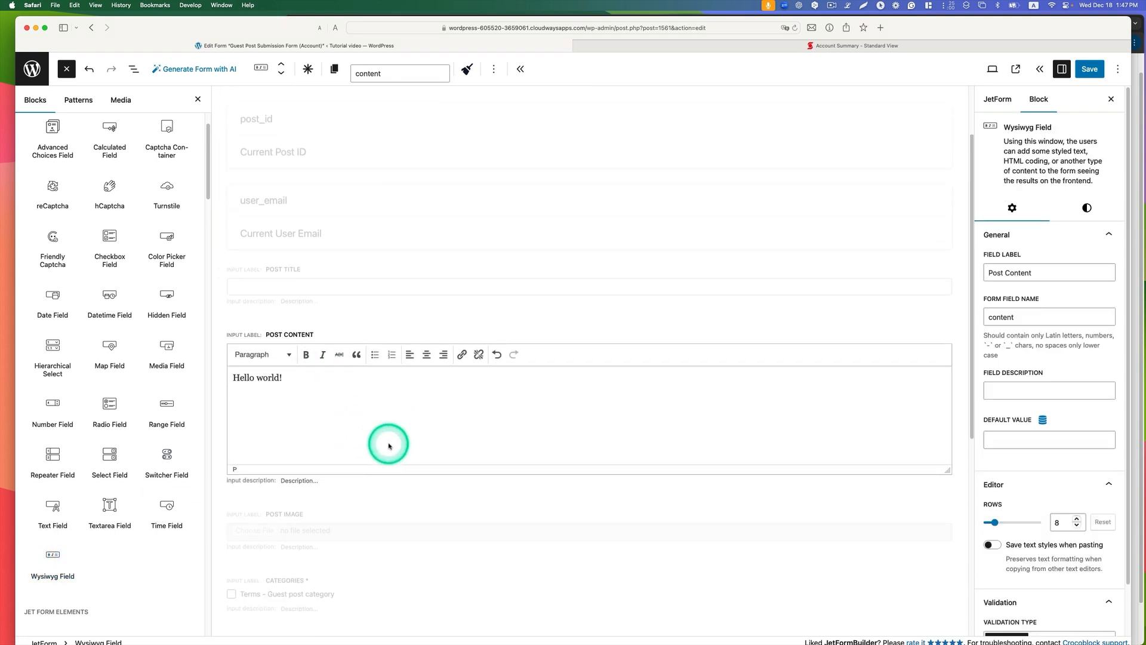
left_click(315, 536)
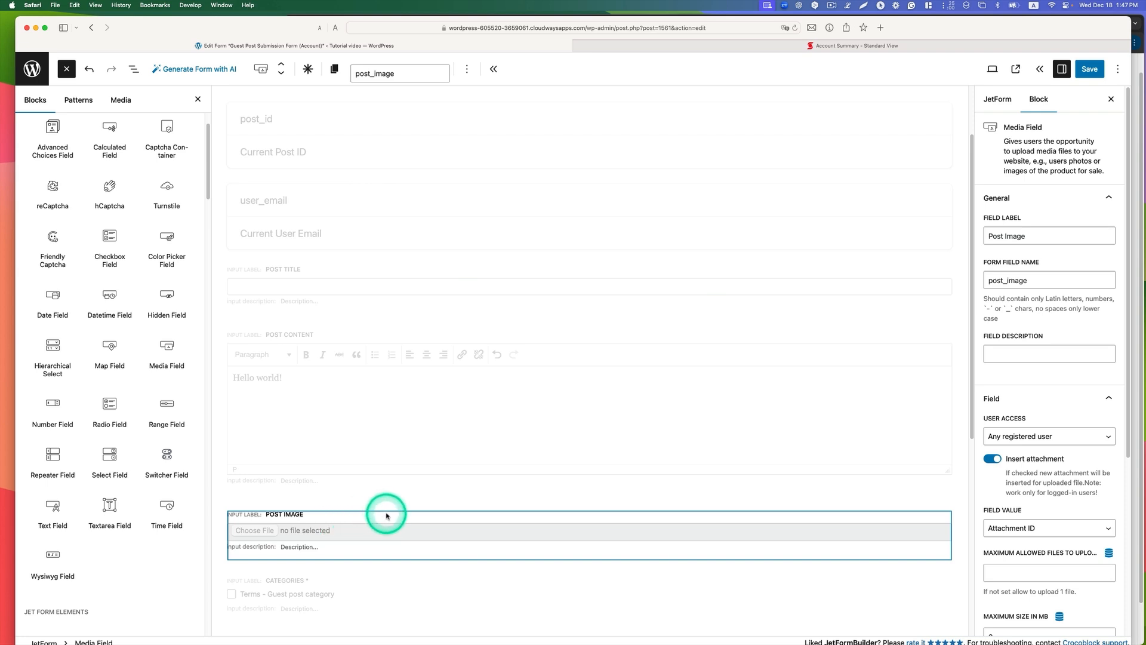
scroll(452, 447, "down", 1)
scroll(452, 447, "down", 5)
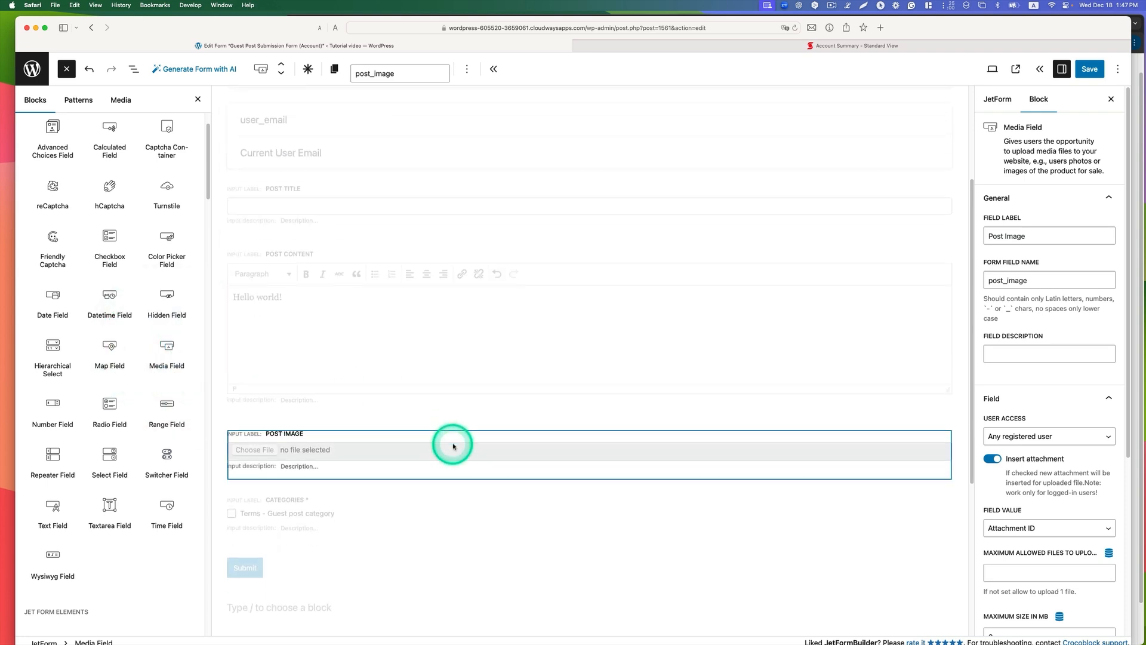
left_click(263, 405)
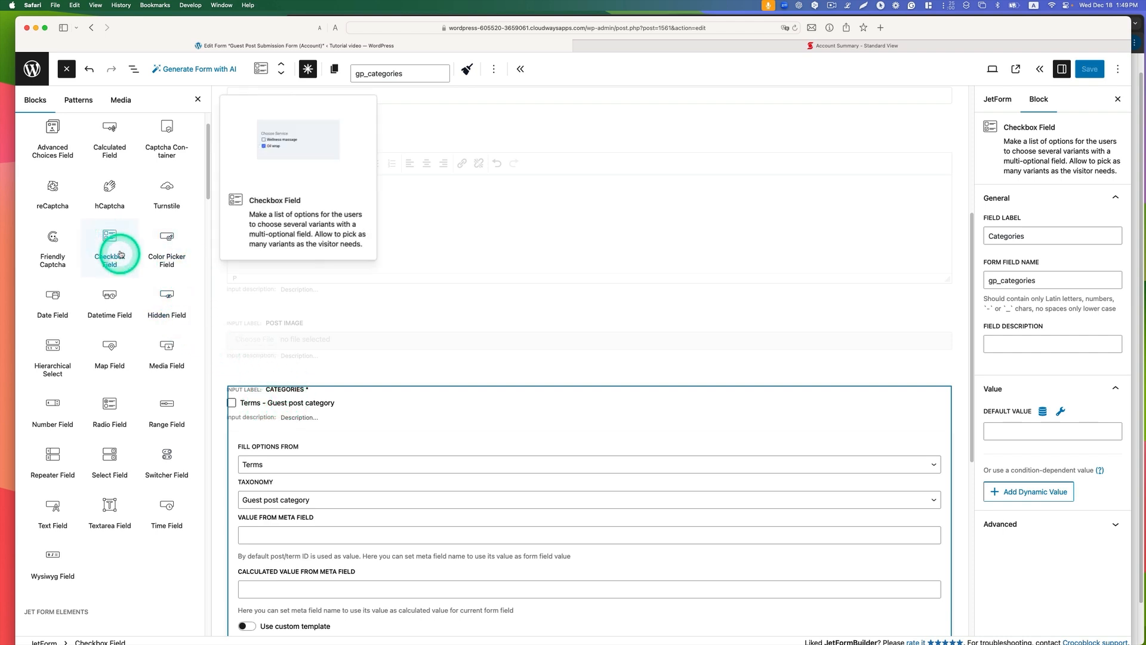
Step: Insert a Checkbox Field above the Categories field, filling its options from Terms with the Categories taxonomy
left_click_drag(110, 237, 266, 394)
left_click(294, 463)
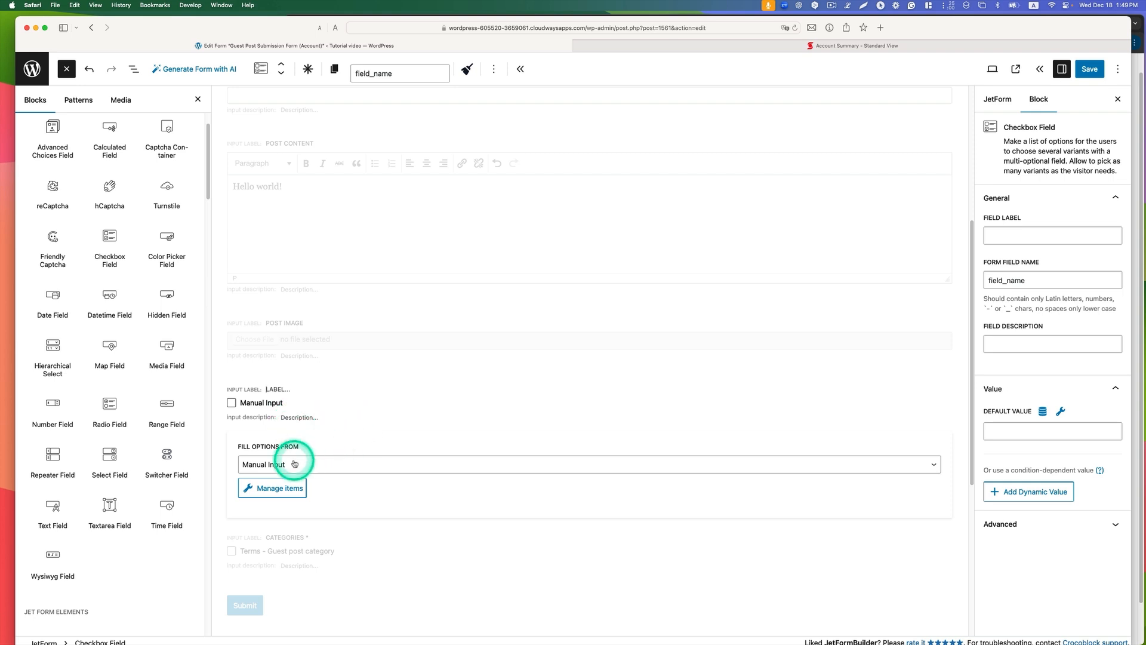
left_click(268, 484)
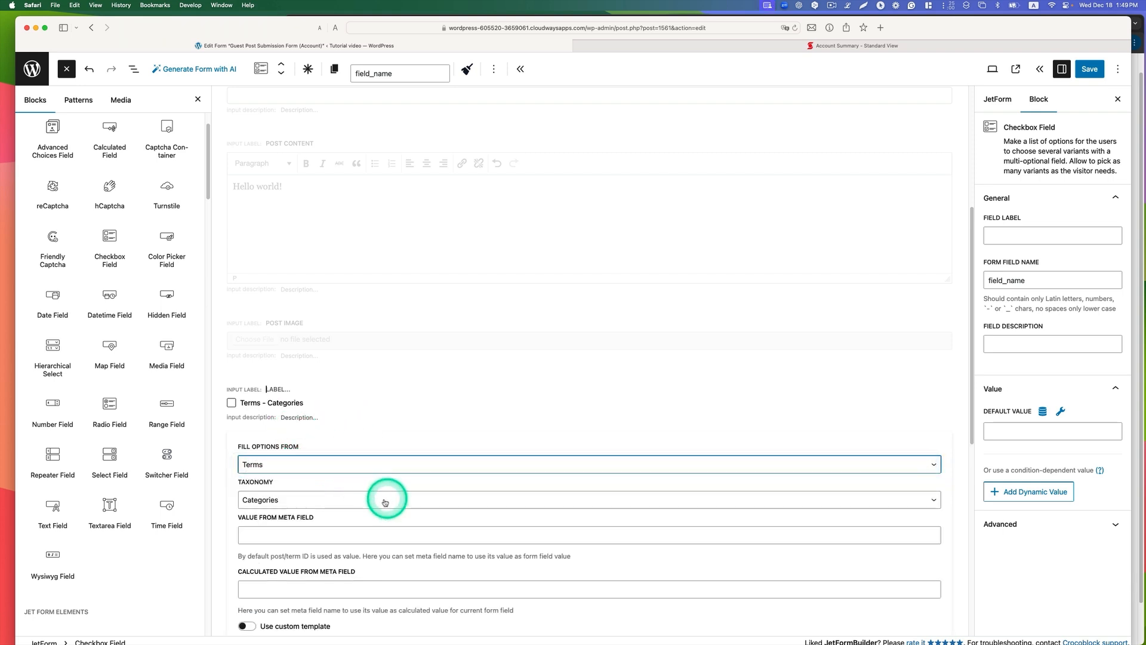
scroll(358, 496, "down", 3)
left_click(291, 411)
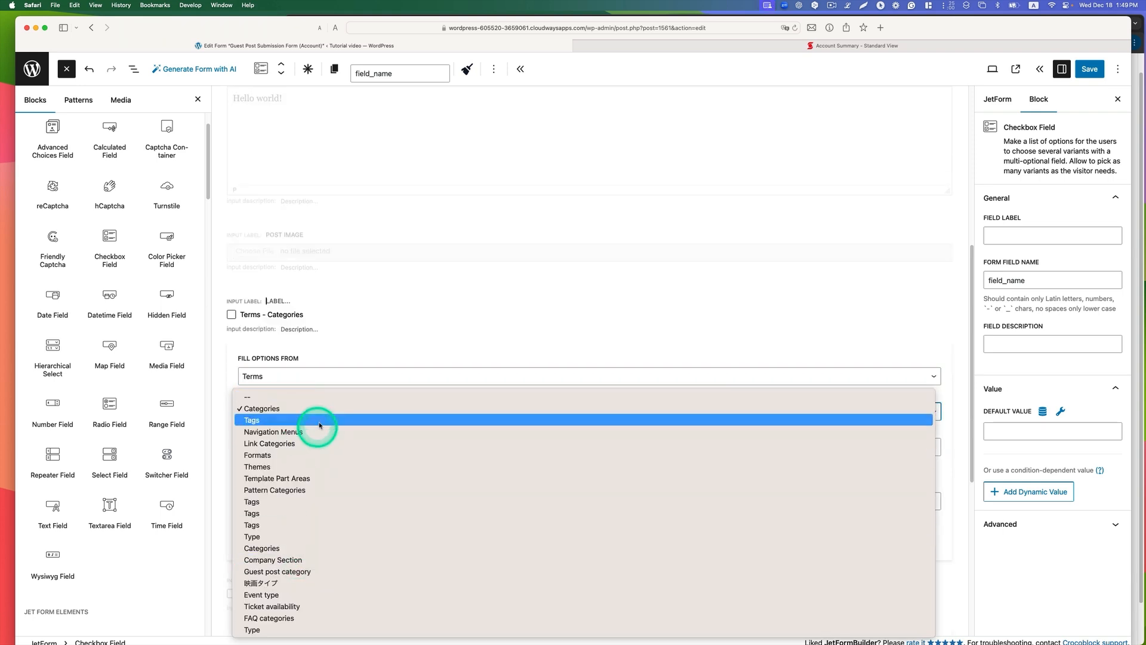
left_click(314, 408)
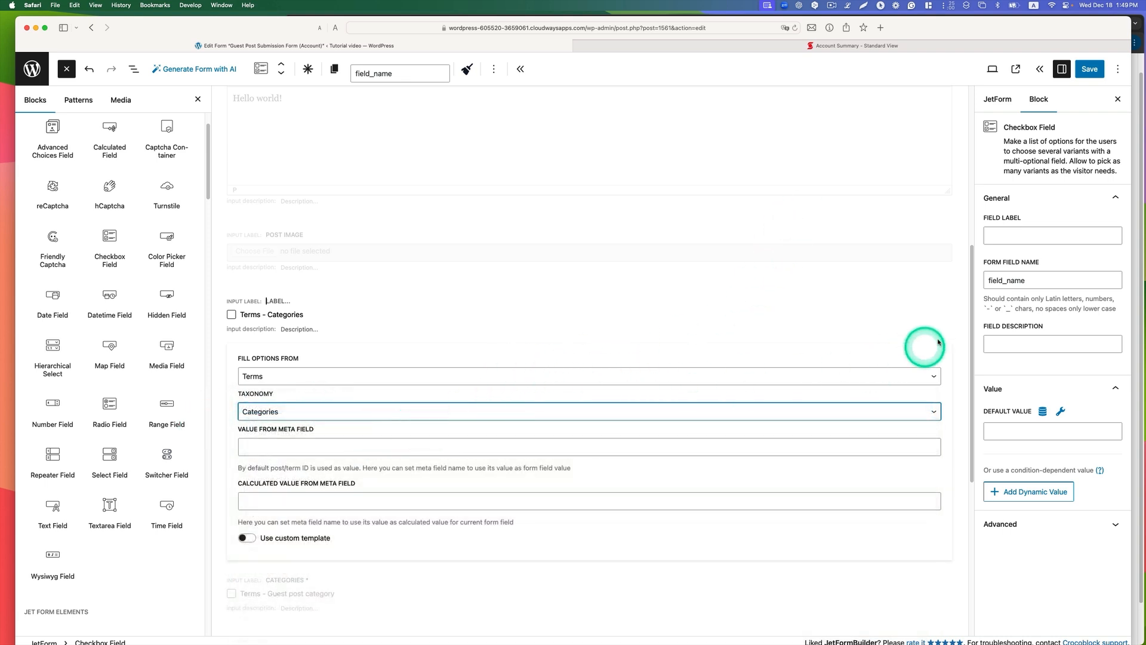
Step: Delete the extra unlabelled checkbox field above the Categories field
left_click(1016, 238)
double_click(1029, 281)
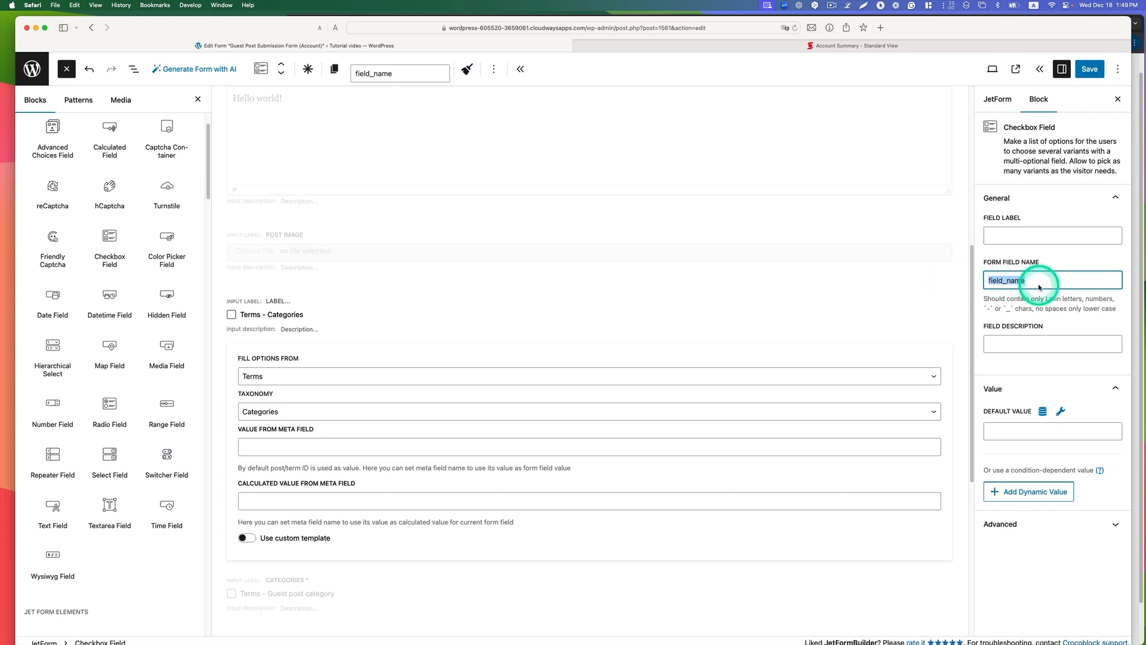
left_click(573, 361)
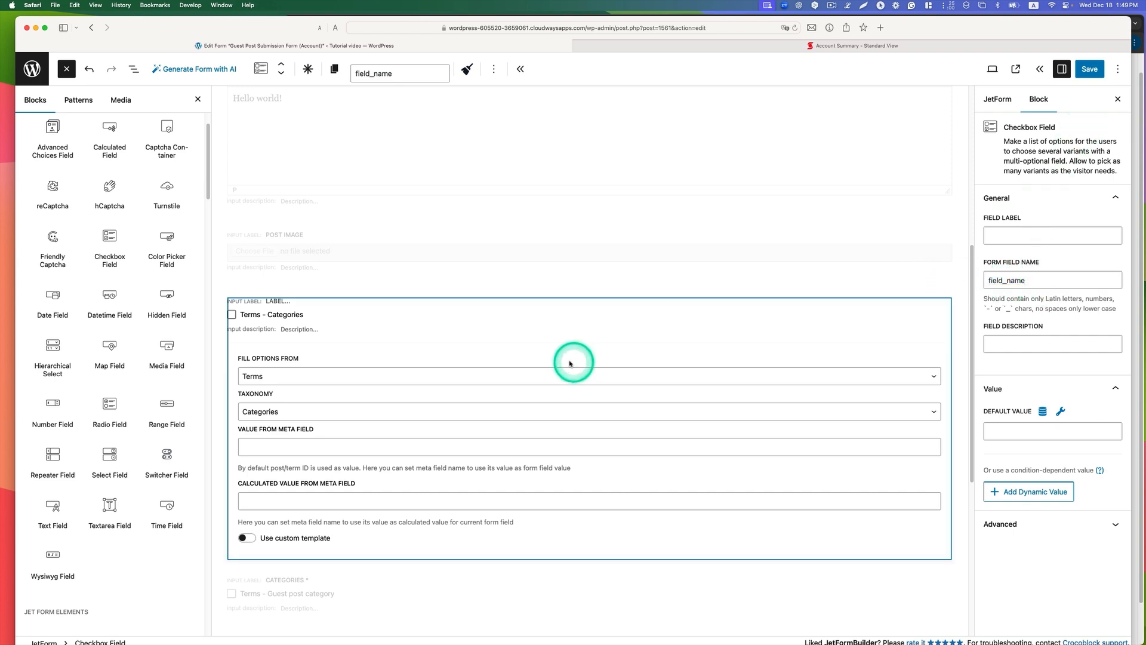
left_click(494, 68)
left_click(540, 329)
Step: Check the label, form field name and option source of the Categories checkbox field
left_click(366, 317)
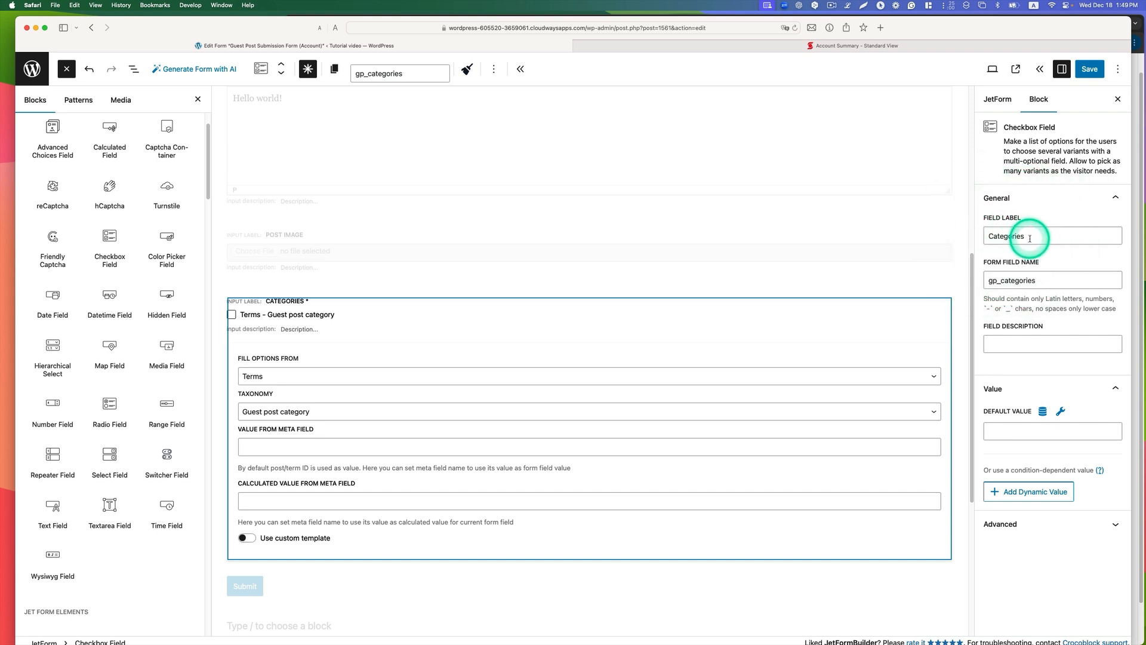
left_click(1026, 281)
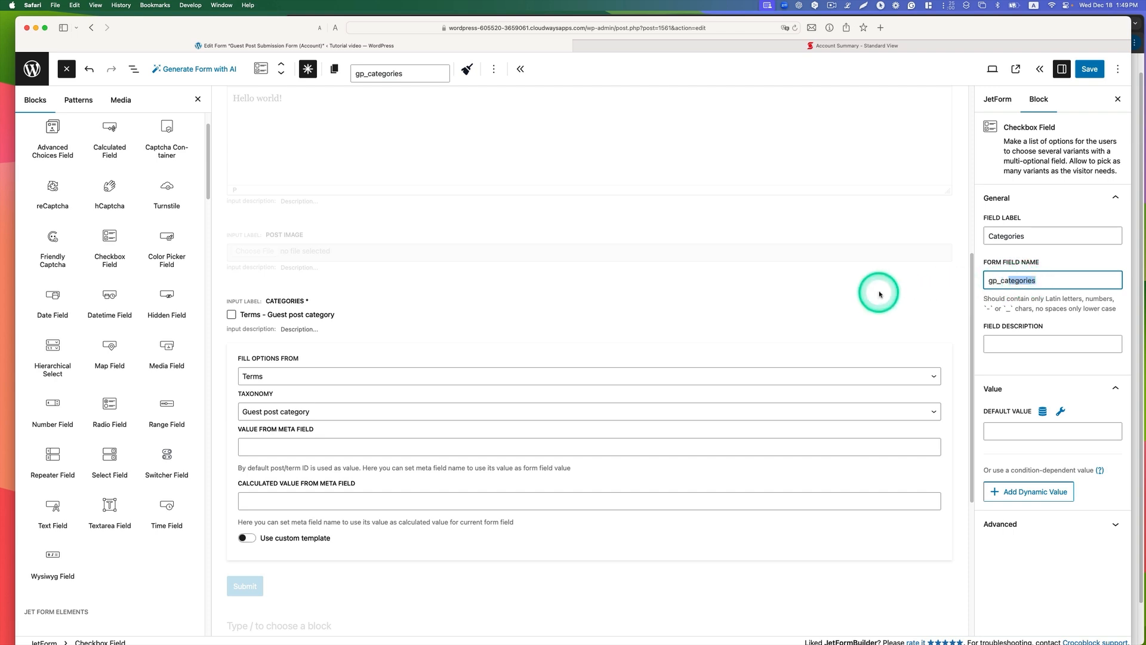
scroll(879, 292, "down", 2)
Step: Open the form's Insert/Update Post submit action for editing and choose Guest Posts as its post type
left_click(996, 108)
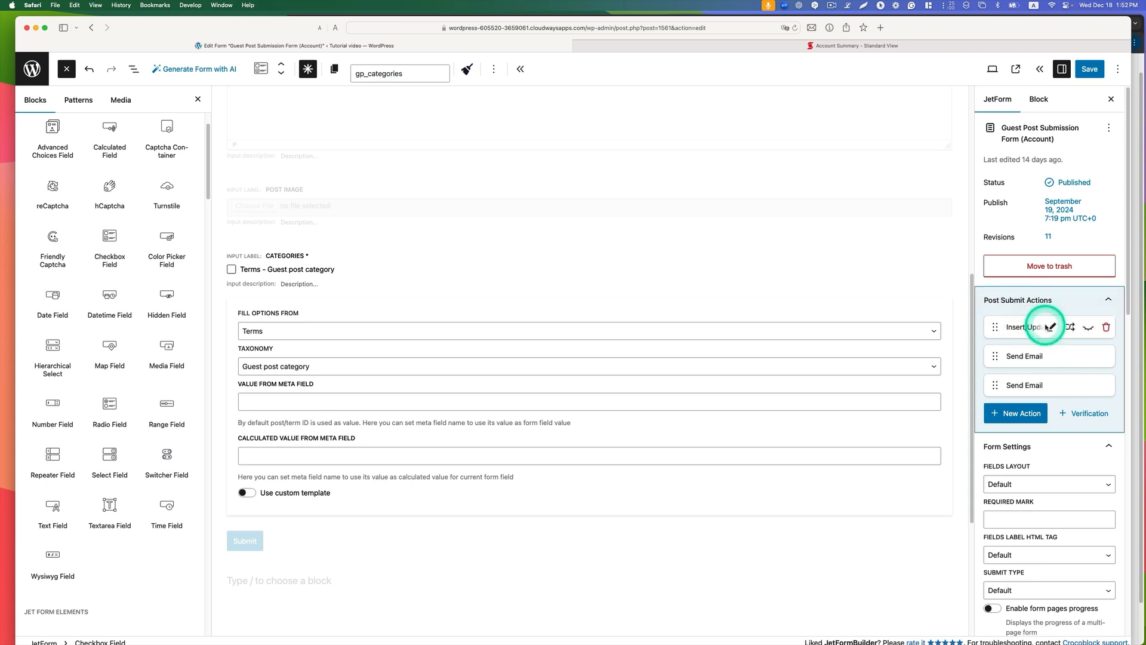
left_click(1050, 327)
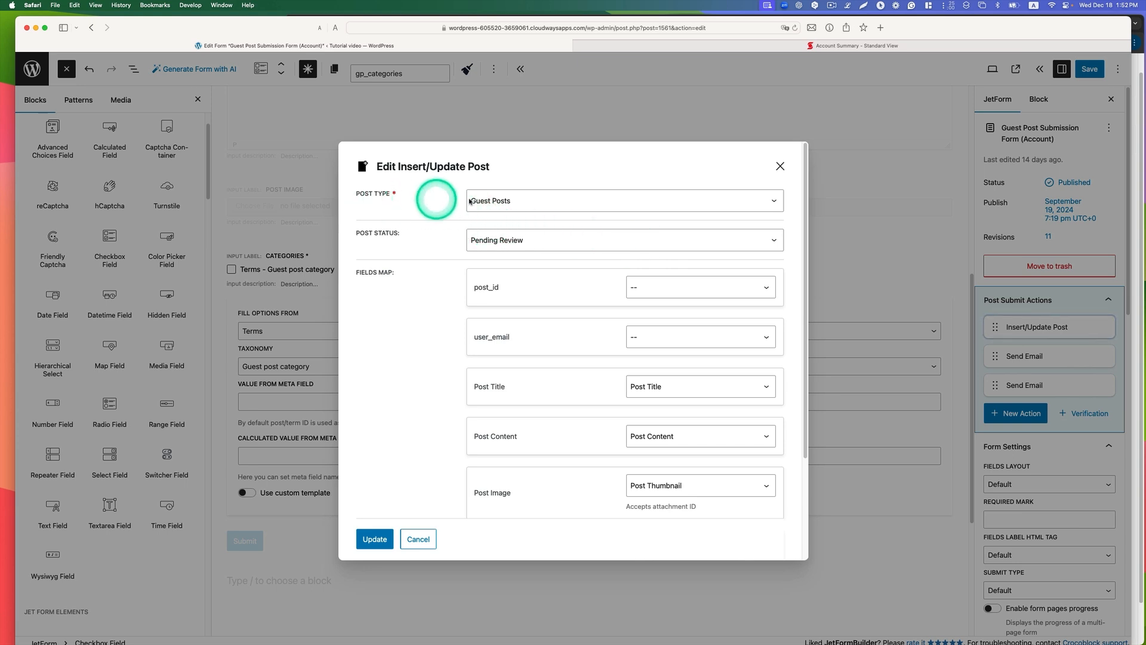
left_click(496, 201)
left_click(480, 197)
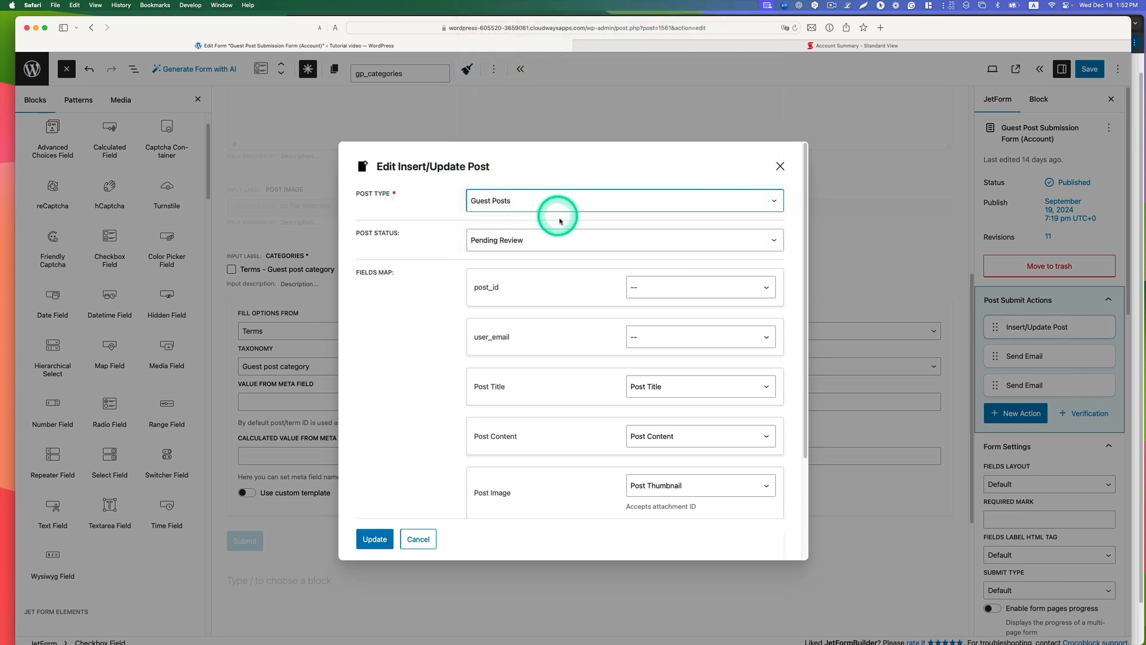
Step: Keep the post status at Pending Review and map the Post Title and Post Content form fields to the matching post properties
left_click(504, 240)
left_click(505, 240)
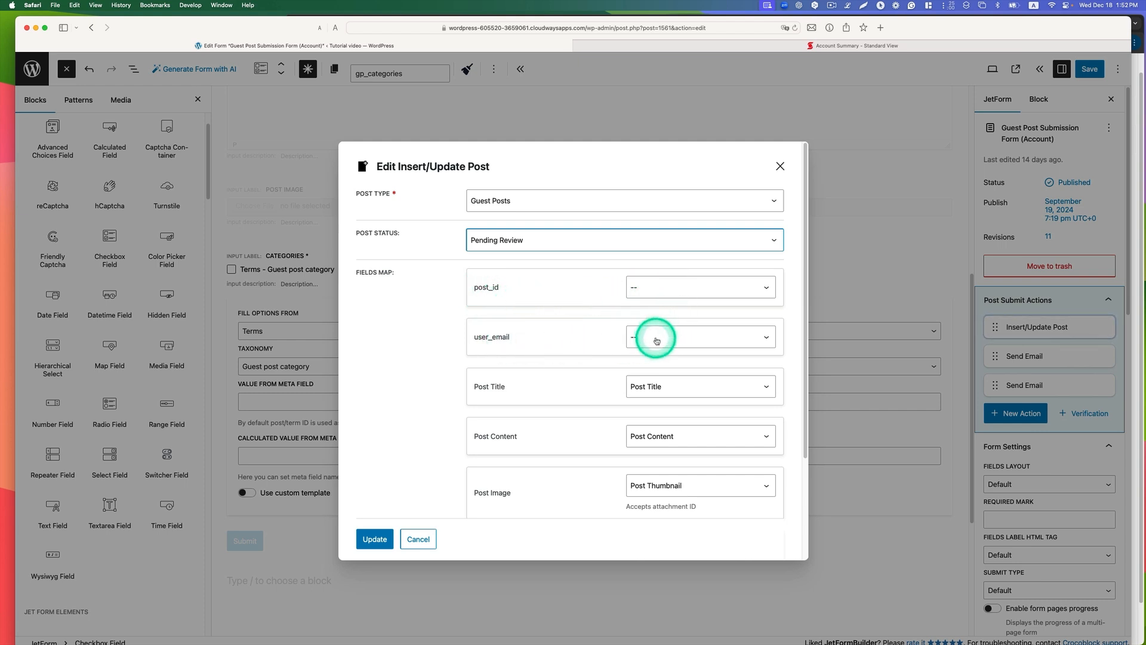
scroll(596, 371, "down", 3)
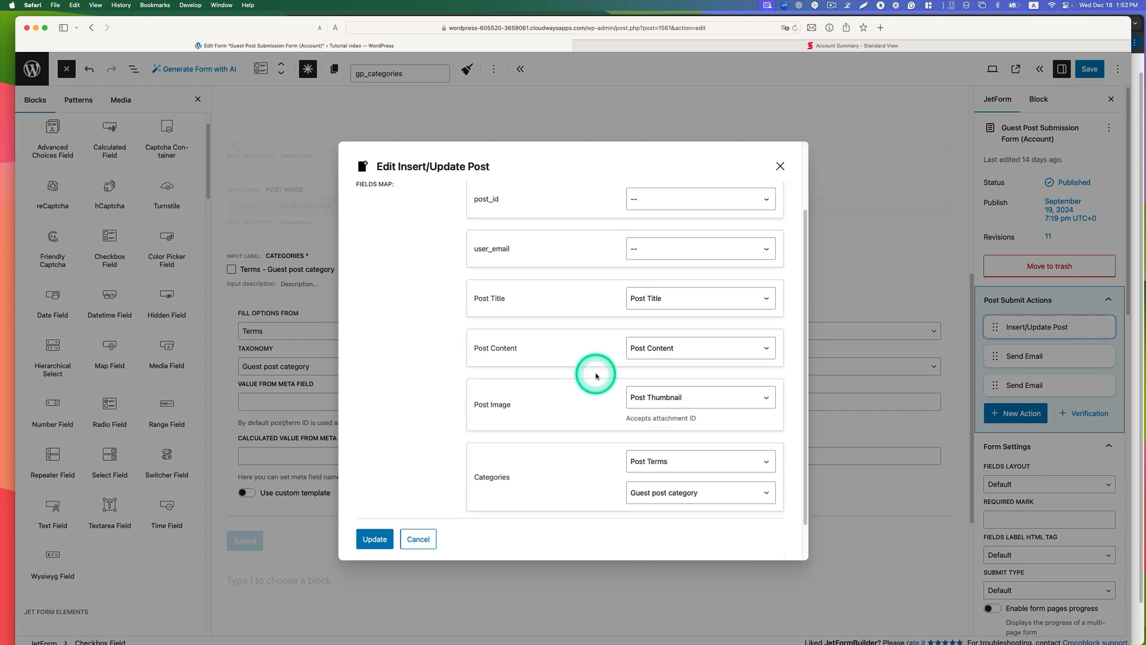
left_click(665, 304)
left_click(660, 295)
left_click(659, 349)
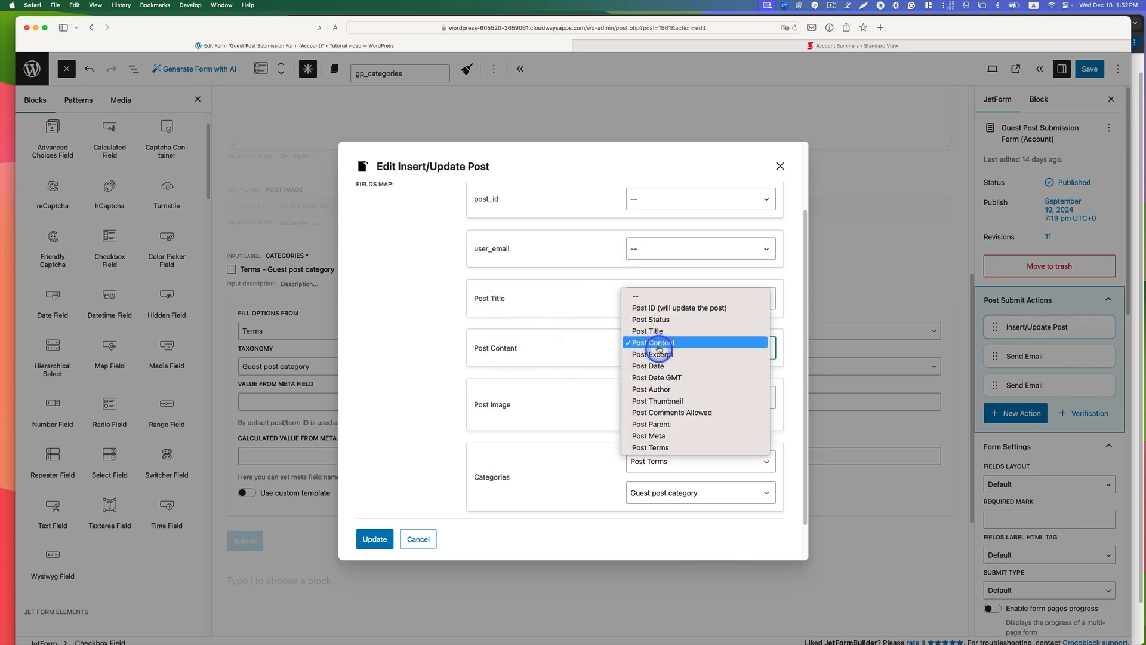
left_click(653, 343)
Step: Map Post Image to Post Thumbnail and Categories to Post Terms with Guest post category, and update the Insert/Update Post action
scroll(555, 376, "down", 1)
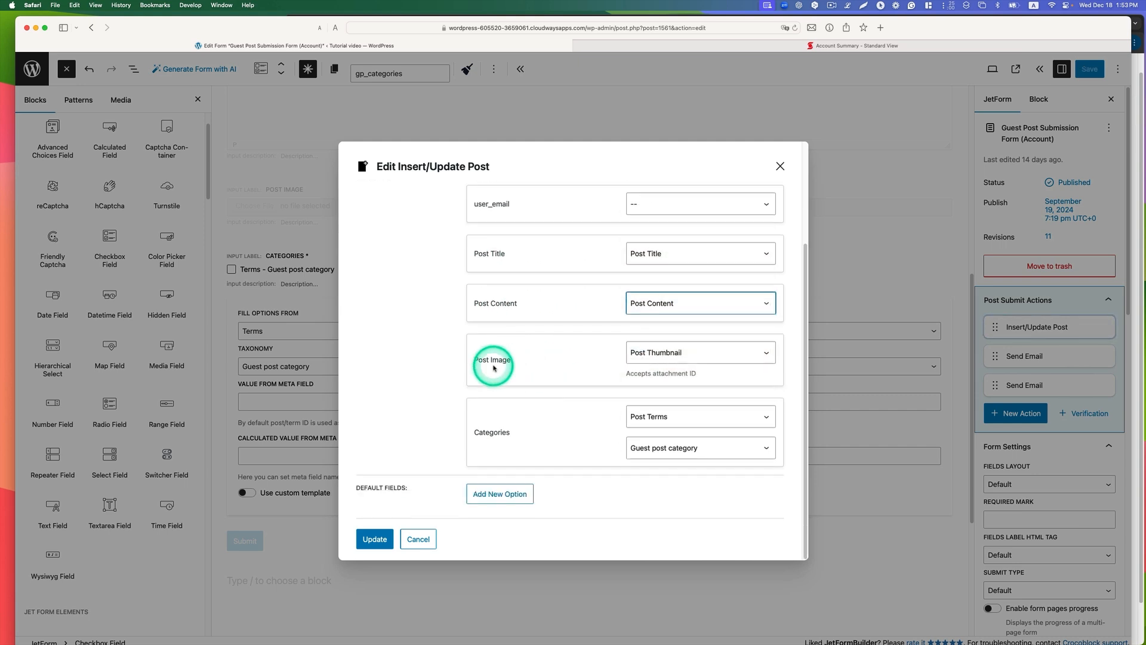
left_click(659, 357)
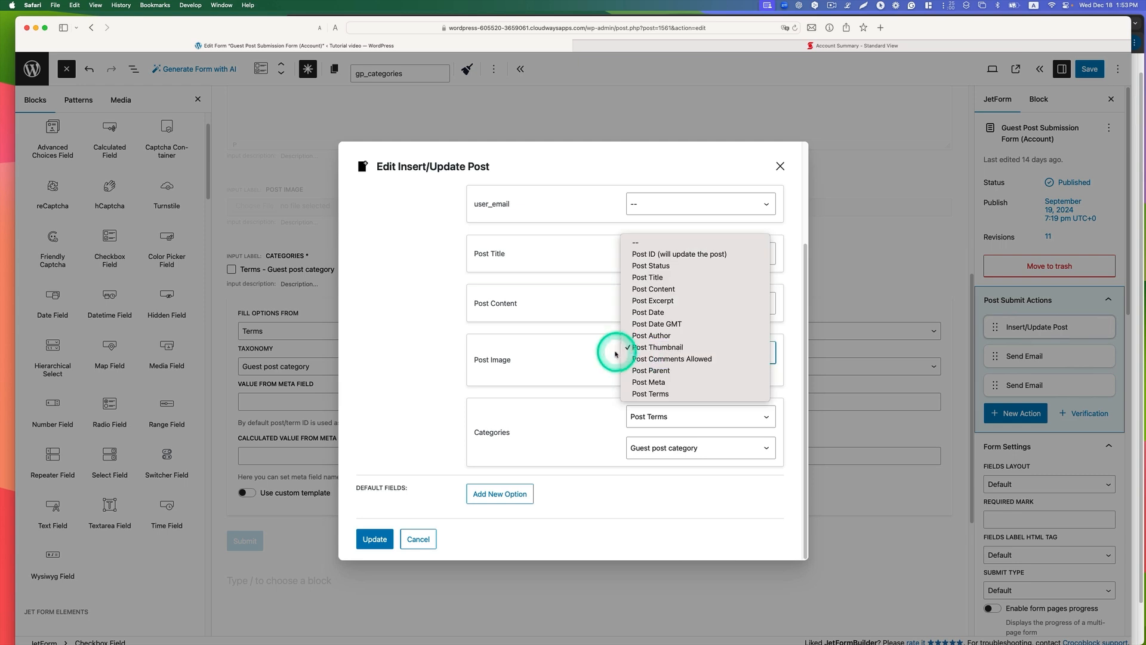
left_click(667, 349)
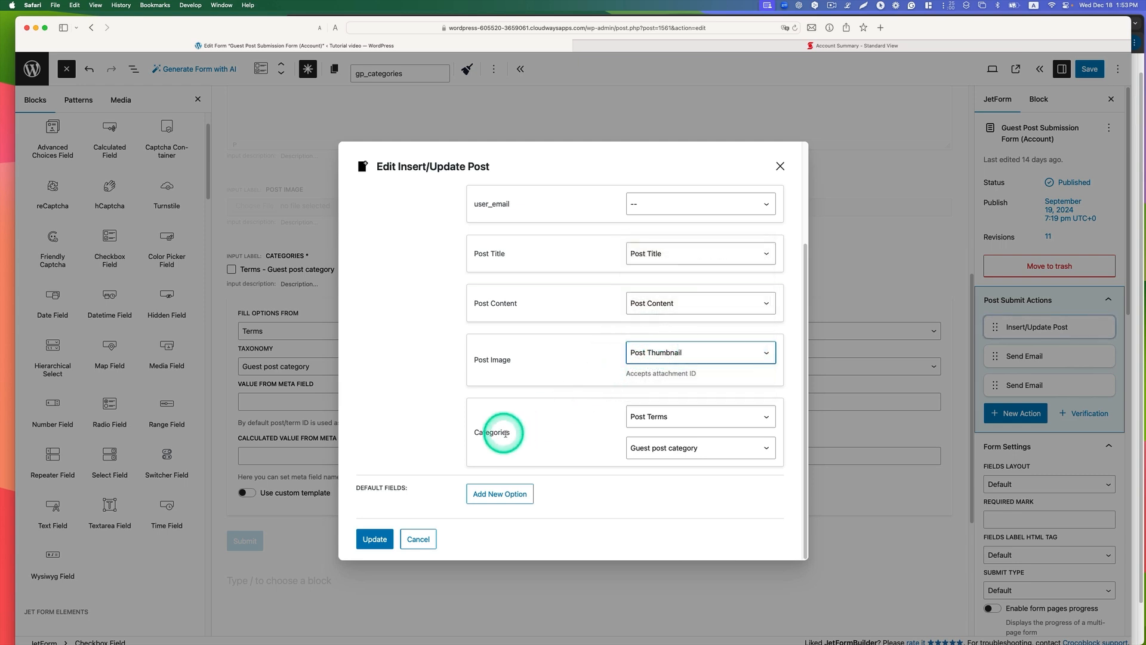
left_click(663, 417)
left_click(660, 411)
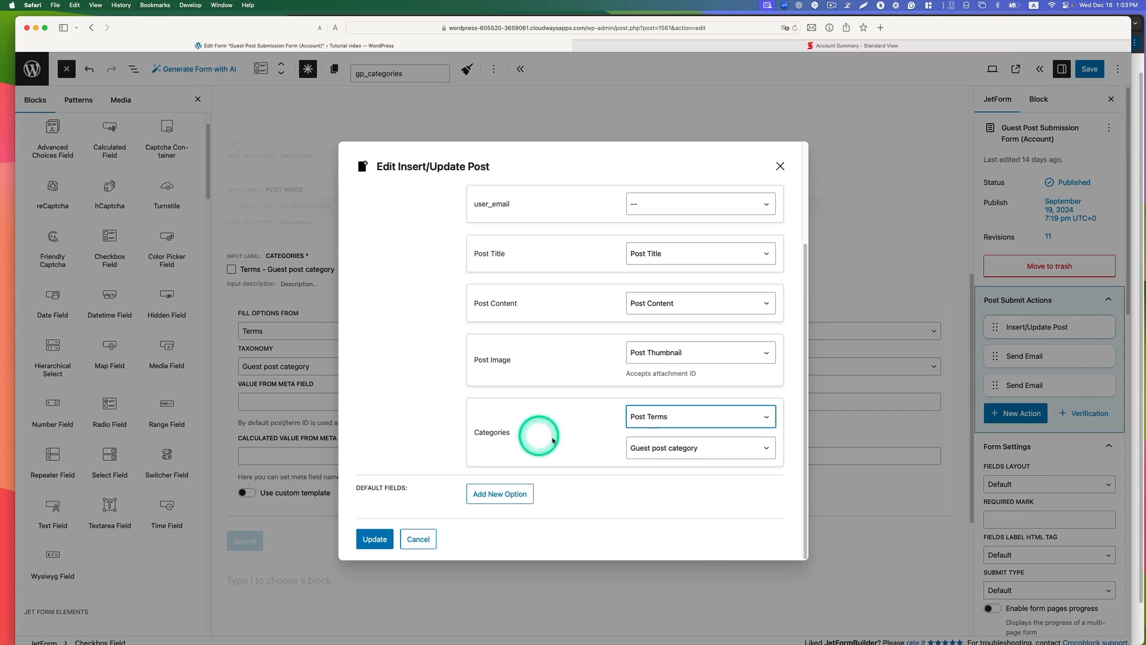
left_click(667, 447)
left_click(682, 446)
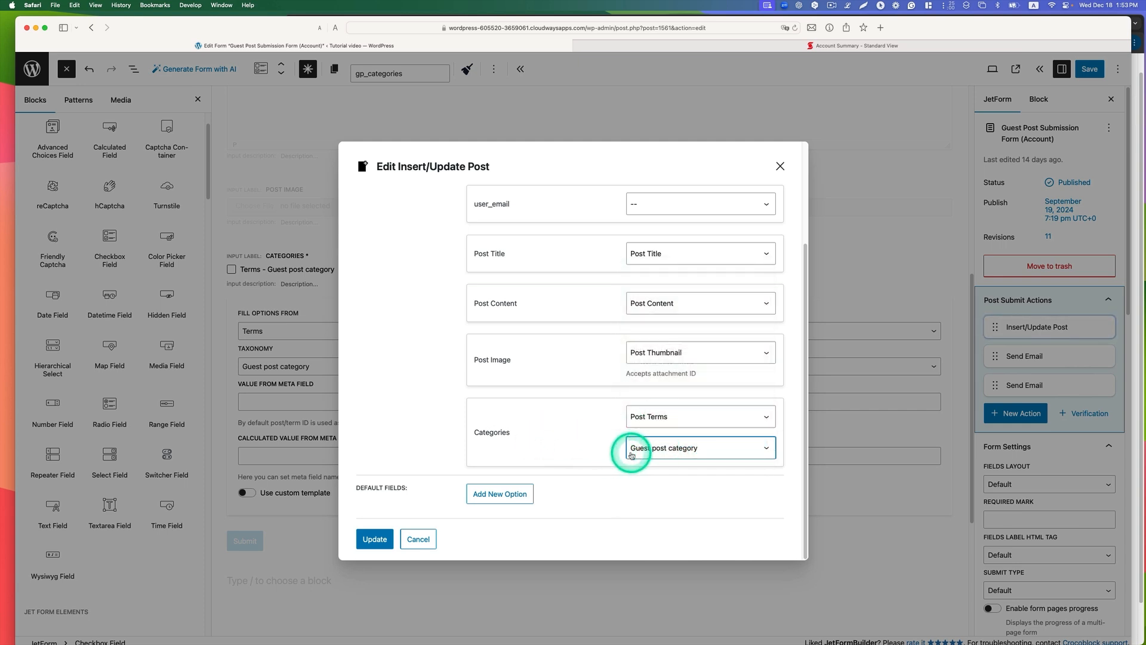
left_click(365, 544)
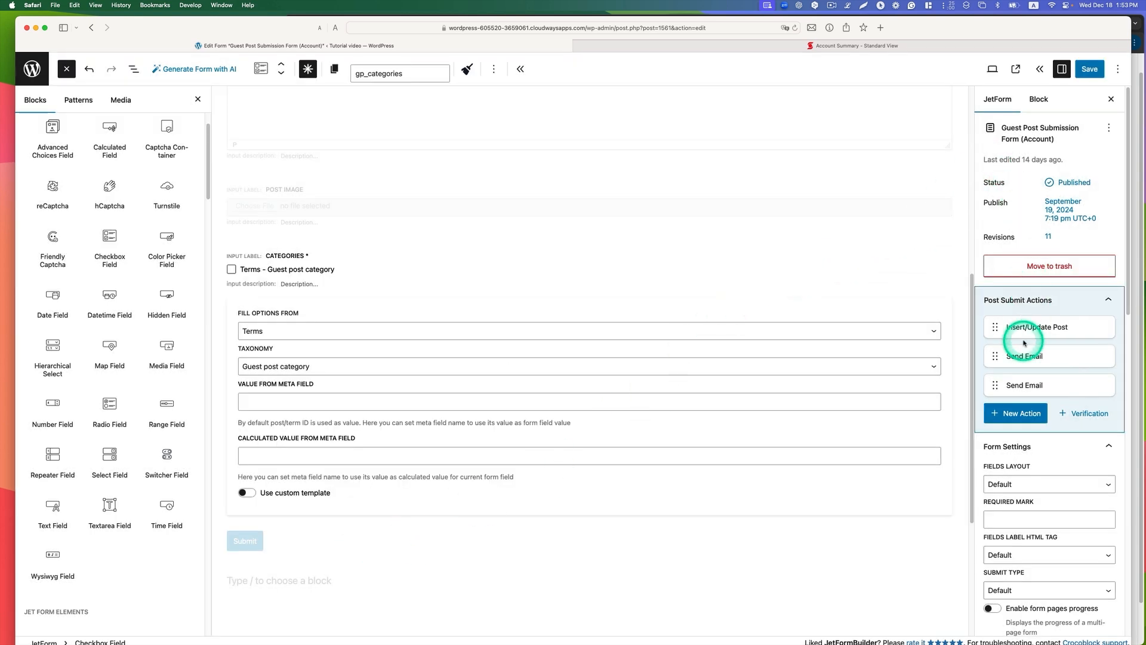
Step: Edit the first Send Email action, with Mail To as Custom email and Reply To as Admin email
mouse_move(1018, 359)
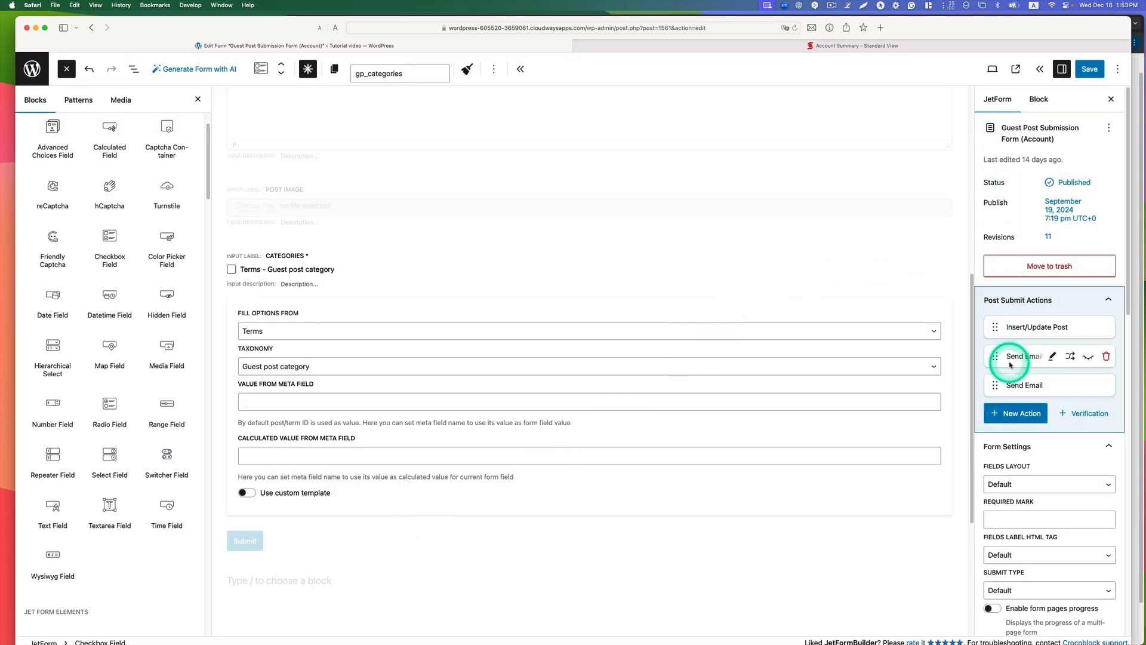
left_click(1048, 359)
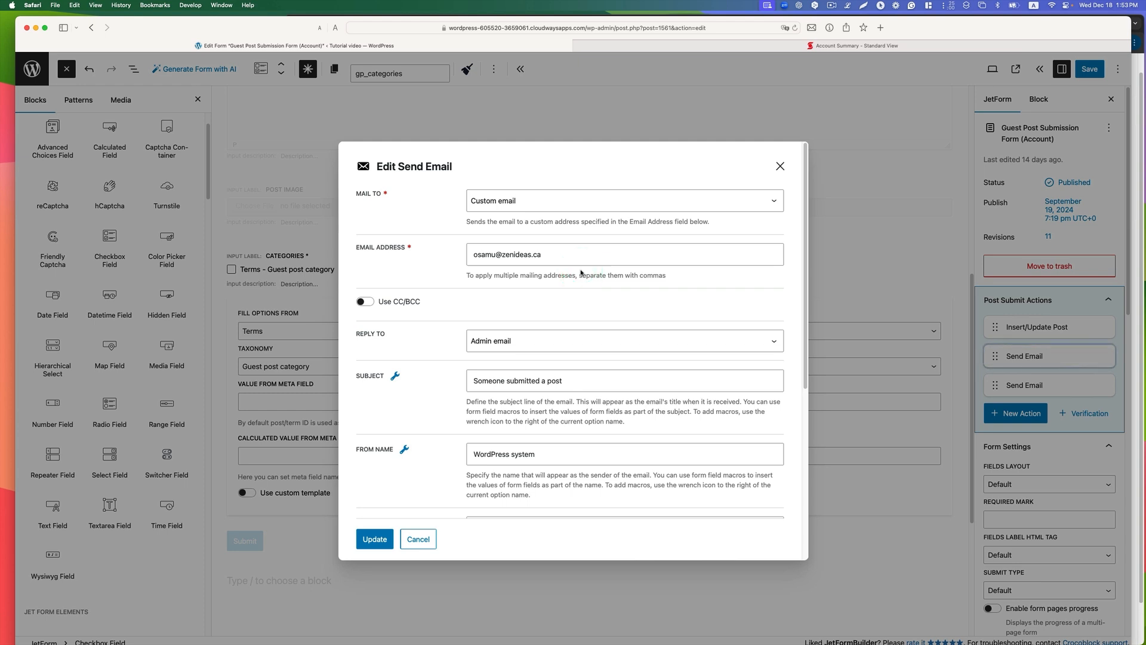
scroll(620, 367, "down", 1)
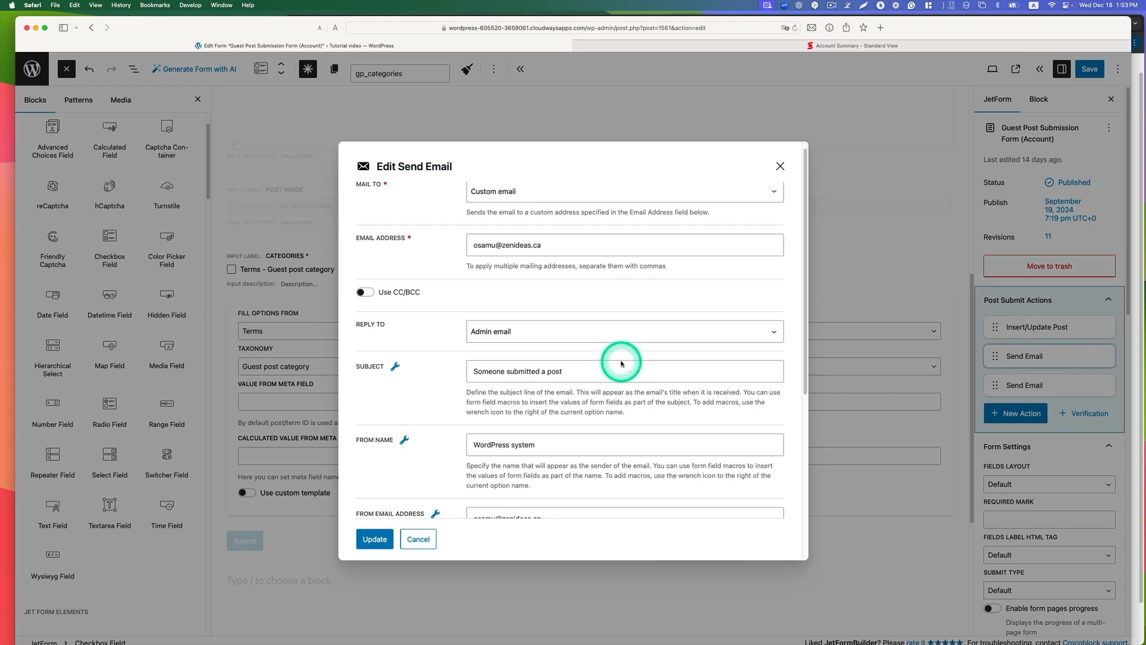
scroll(606, 239, "up", 1)
left_click(506, 201)
left_click(507, 190)
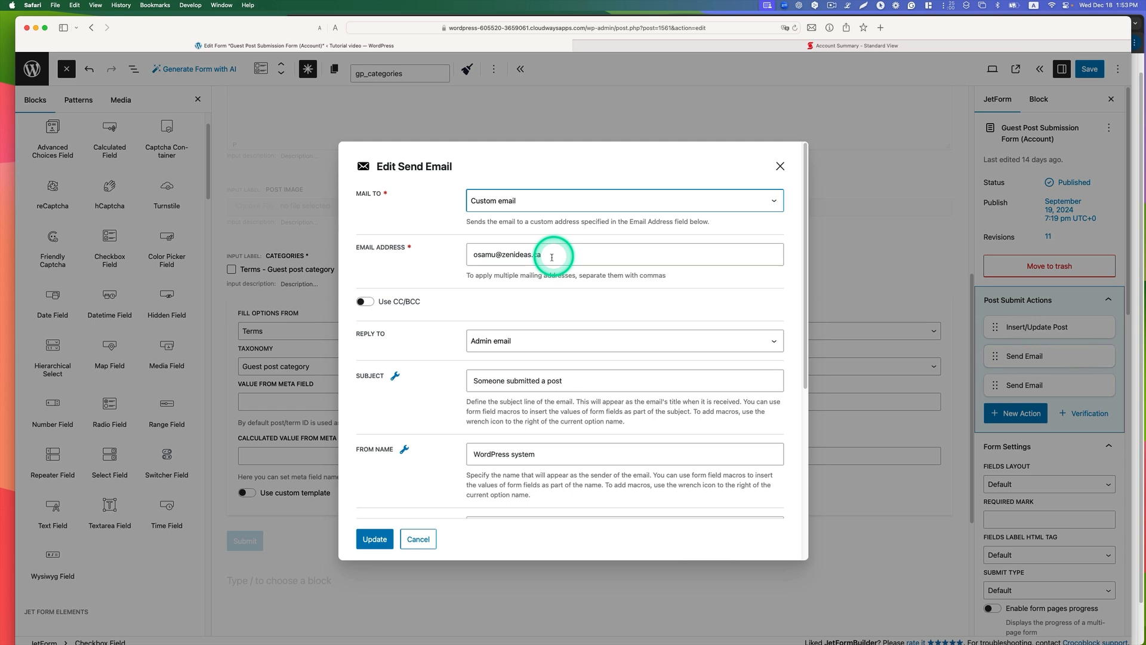
scroll(551, 257, "down", 1)
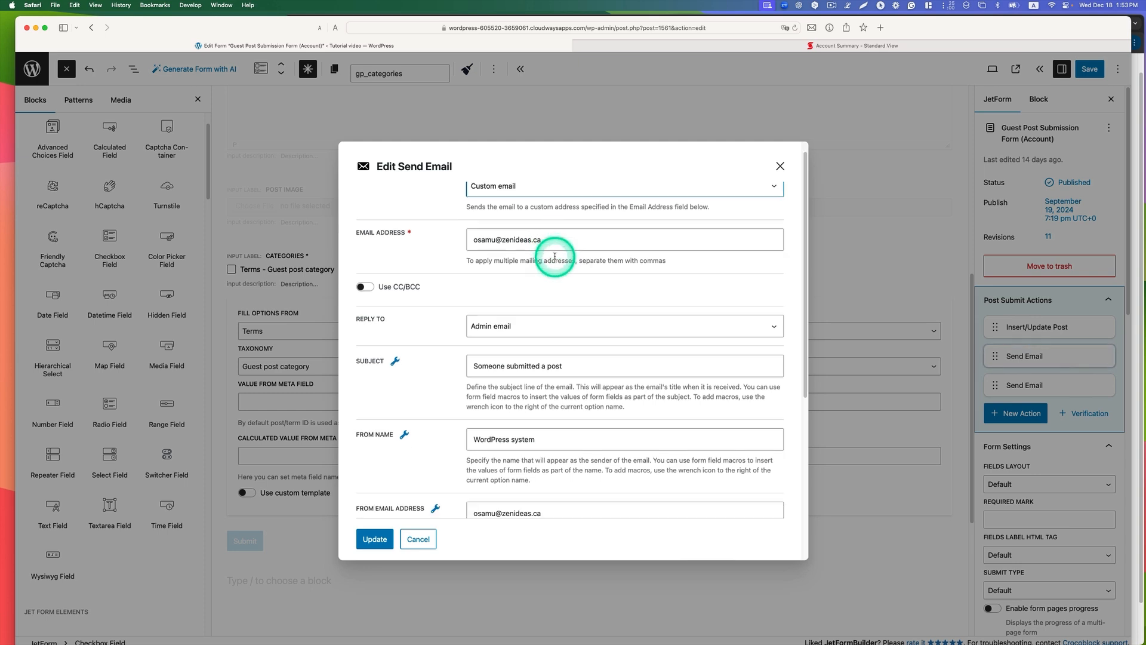
left_click(491, 318)
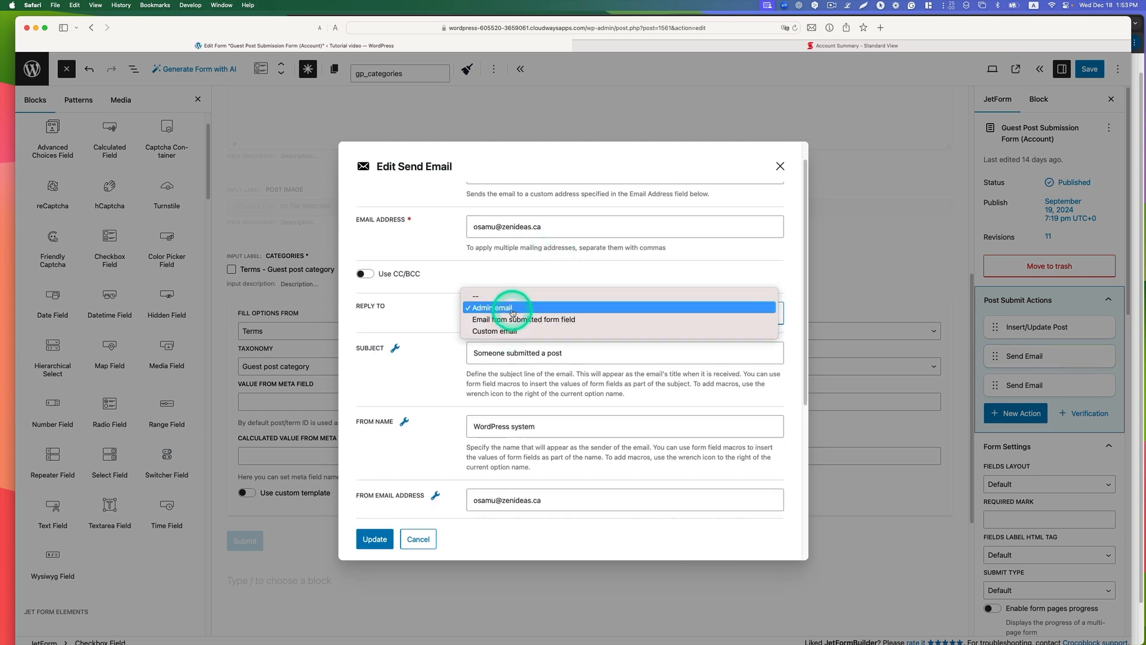
left_click(493, 308)
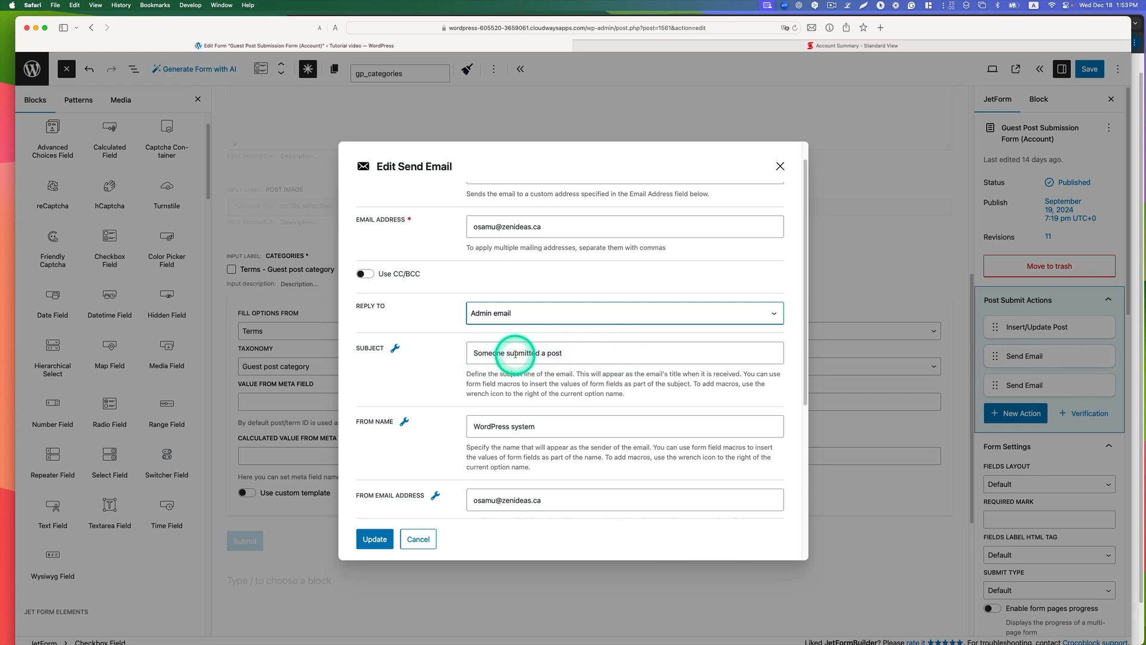
Step: Check the subject, From Name and From Email Address of the first Send Email action
scroll(588, 356, "down", 1)
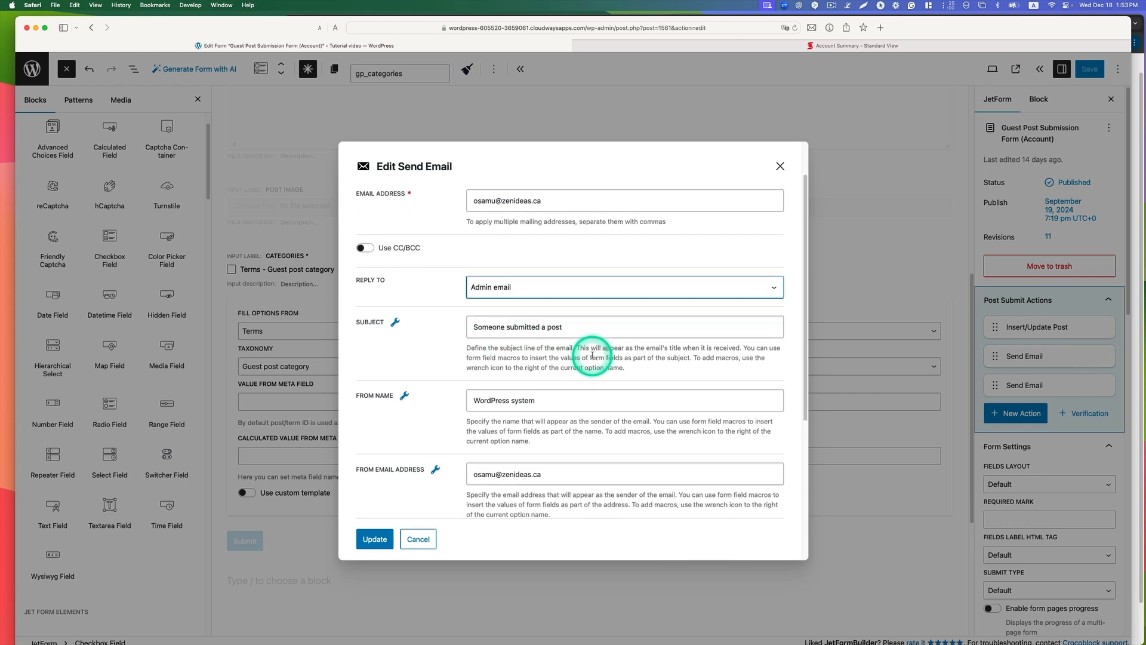
scroll(592, 355, "down", 4)
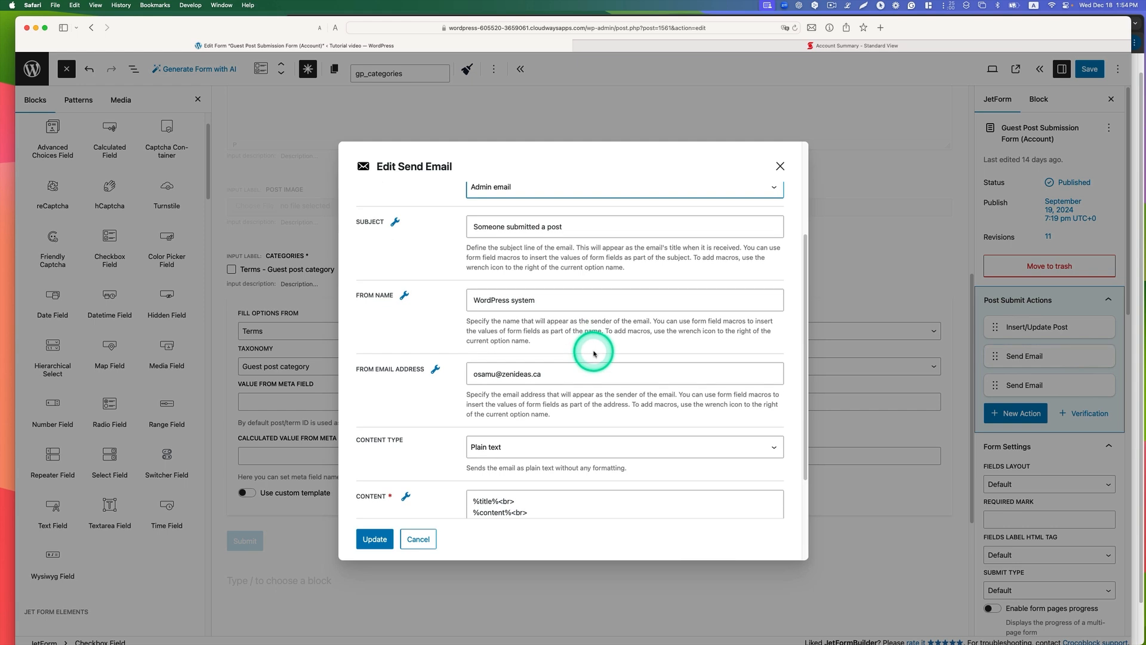
left_click(541, 300)
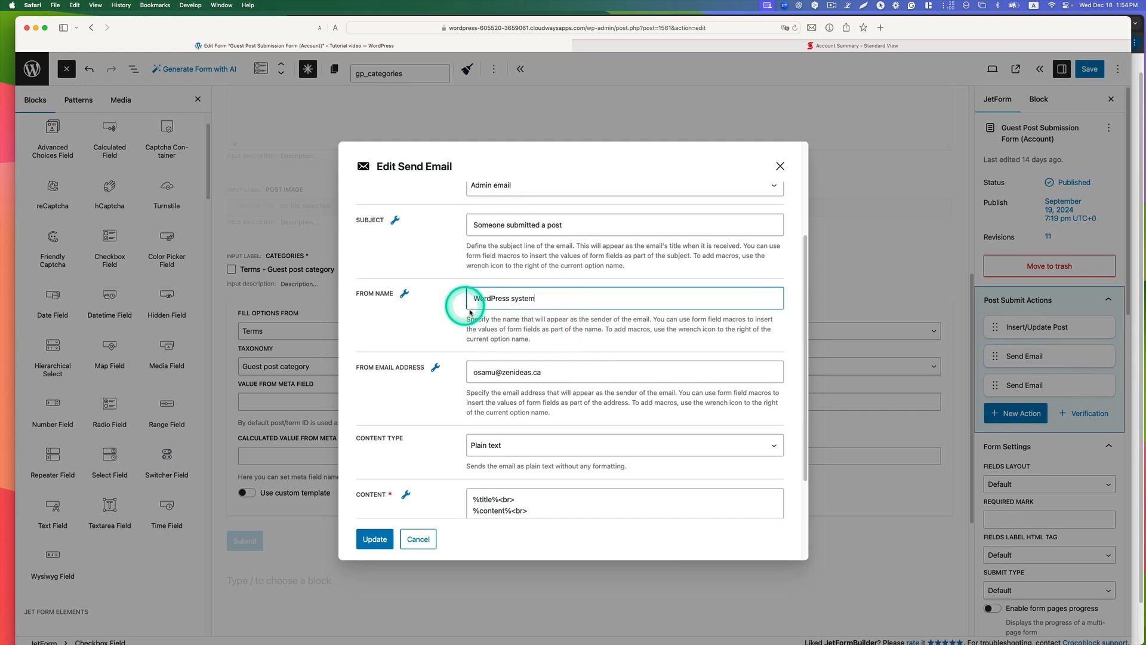
scroll(573, 349, "down", 3)
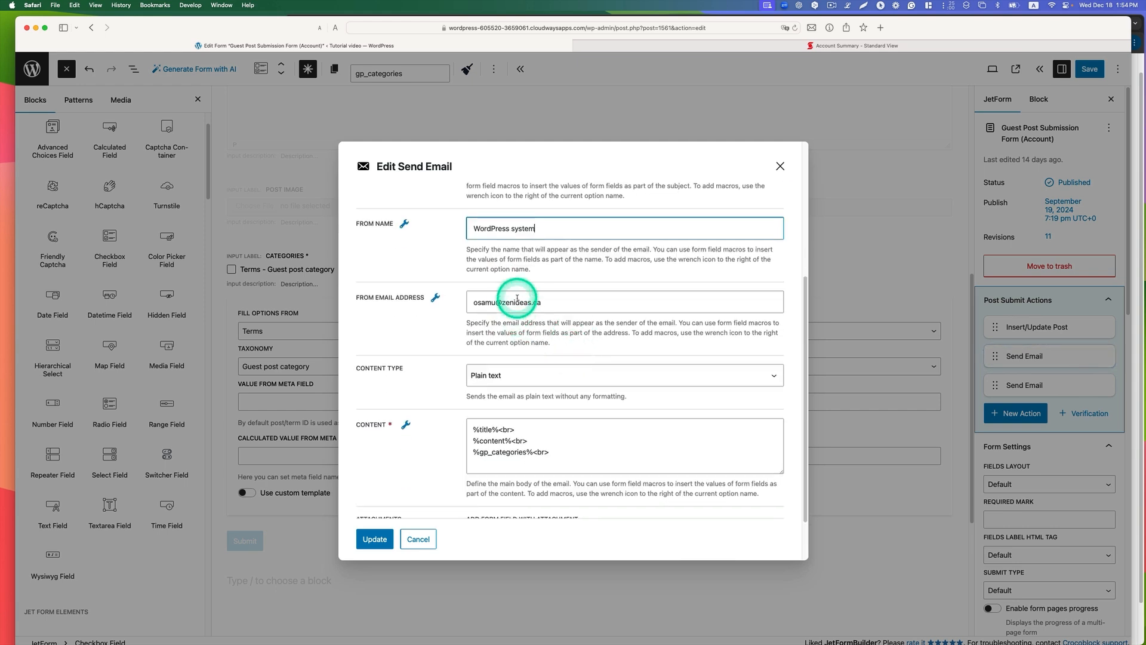
left_click(517, 299)
left_click_drag(545, 302, 472, 303)
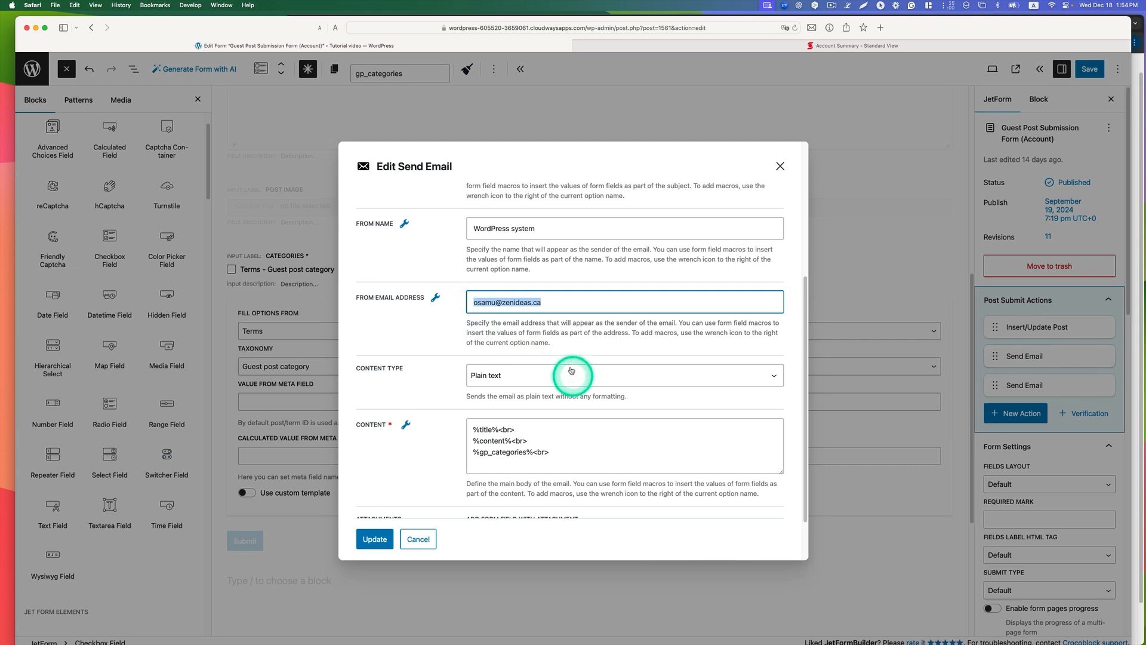
Step: Set the content type of the first Send Email action to HTML
scroll(587, 351, "down", 1)
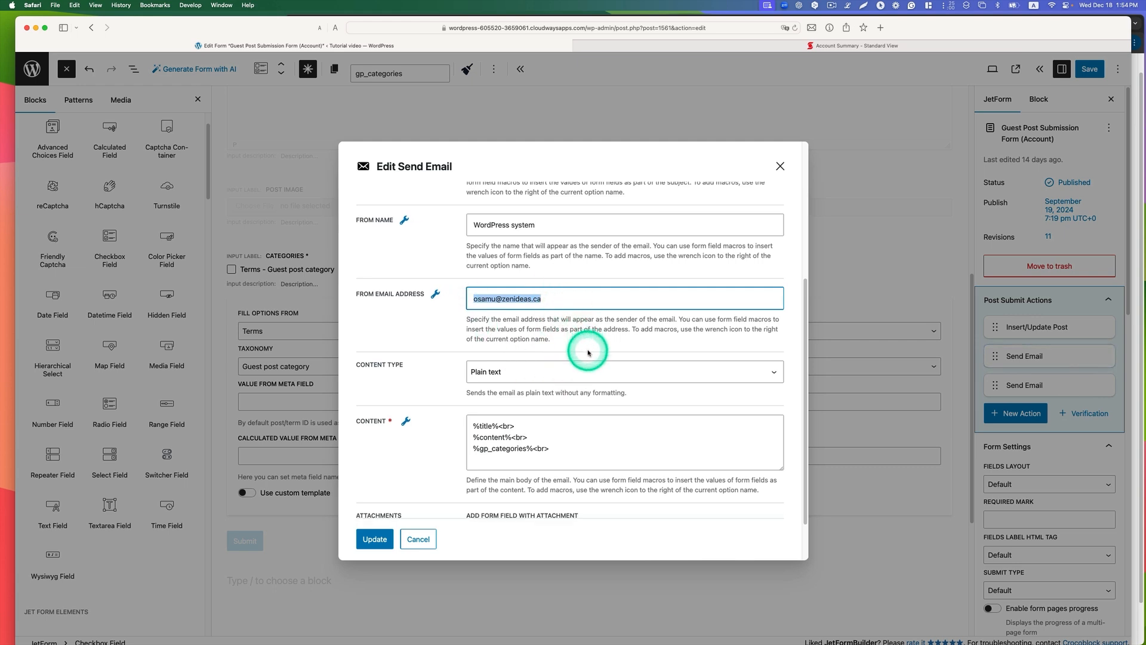
scroll(588, 352, "down", 1)
left_click(503, 358)
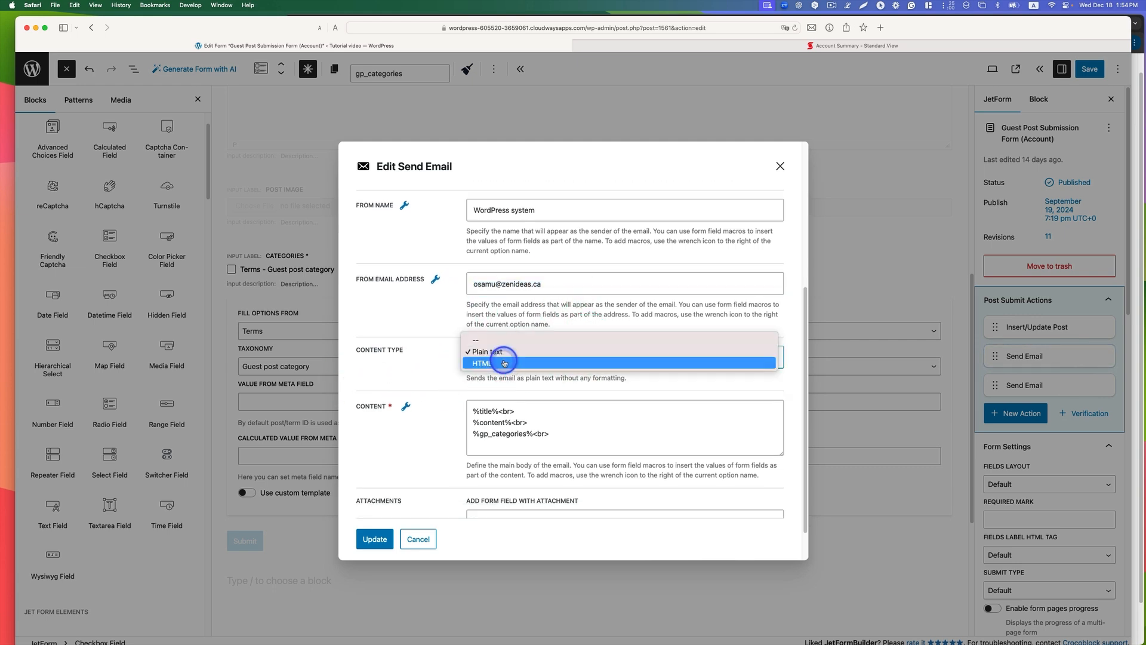
left_click(515, 364)
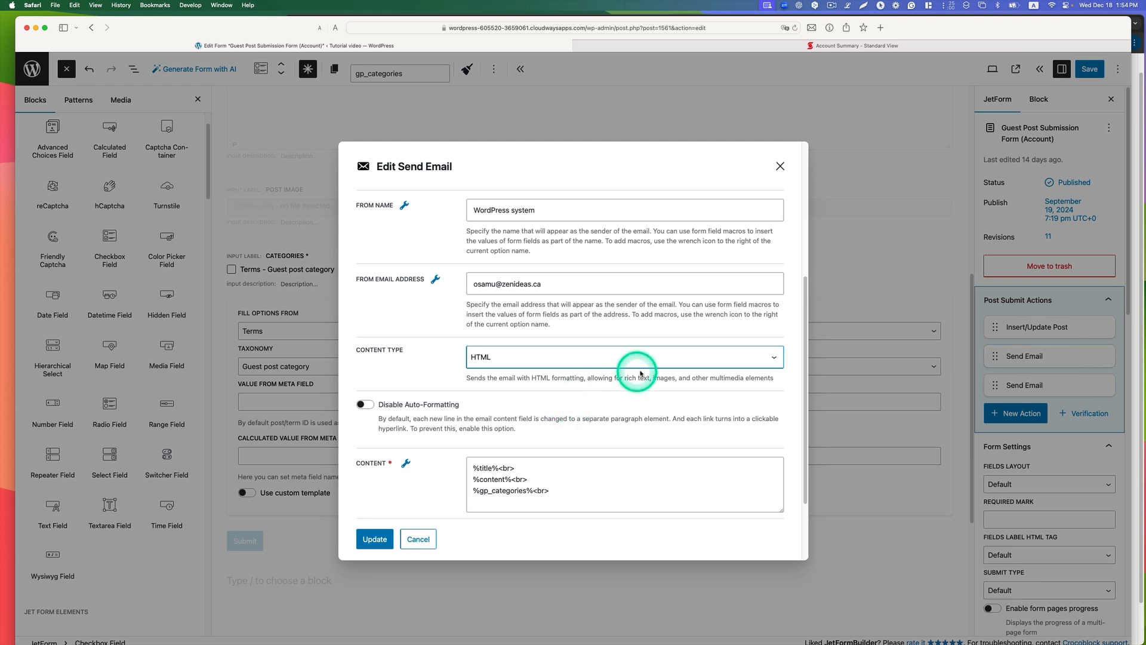
Step: Check the field macros available for the email's content and update the first Send Email action
left_click(399, 465)
left_click(501, 469)
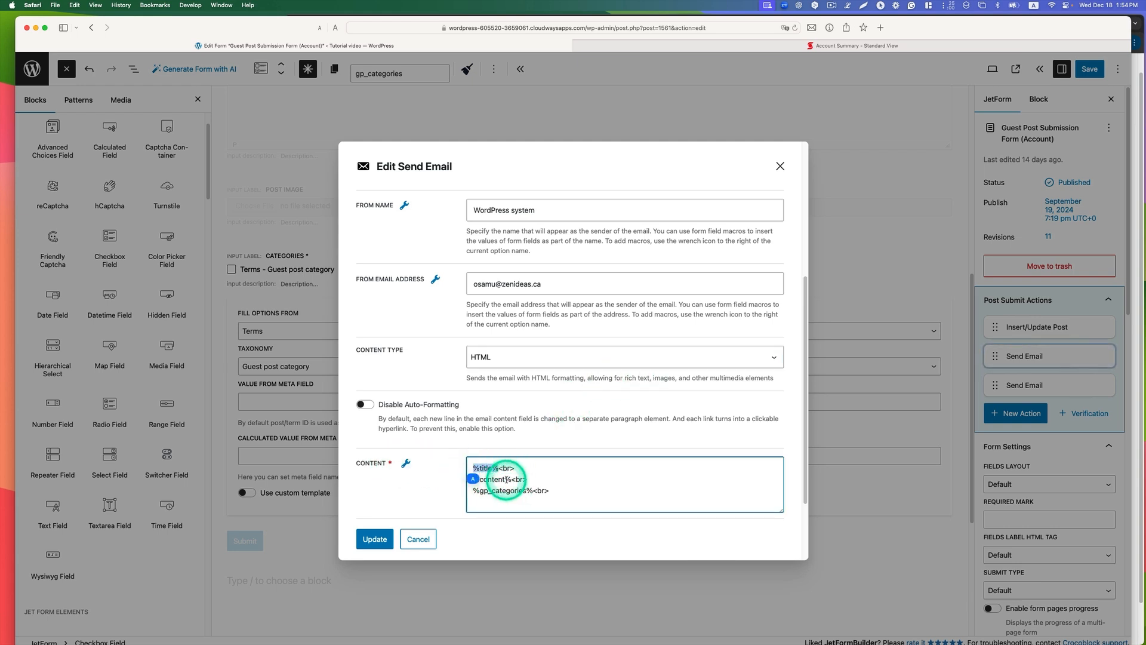
left_click(406, 463)
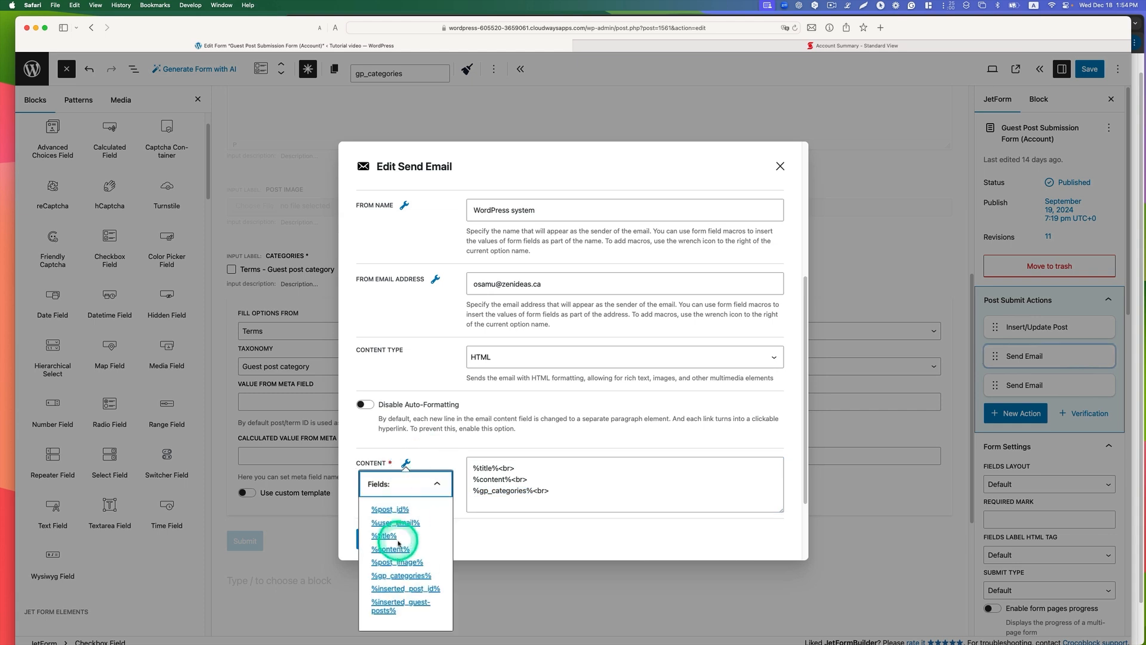
left_click(525, 549)
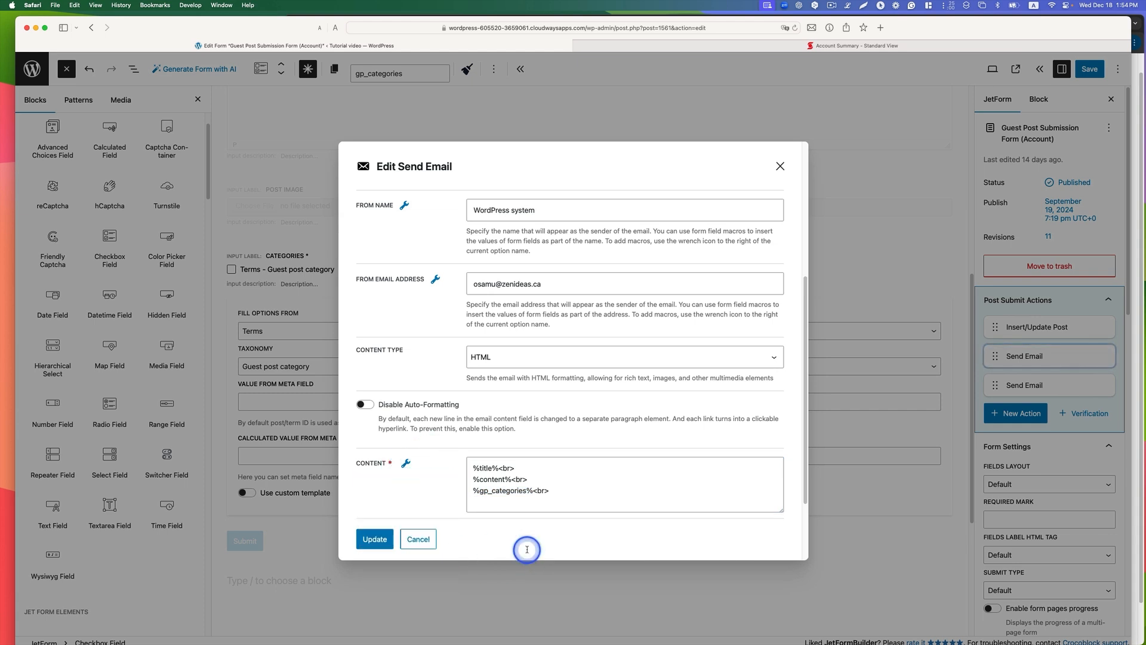
left_click(373, 539)
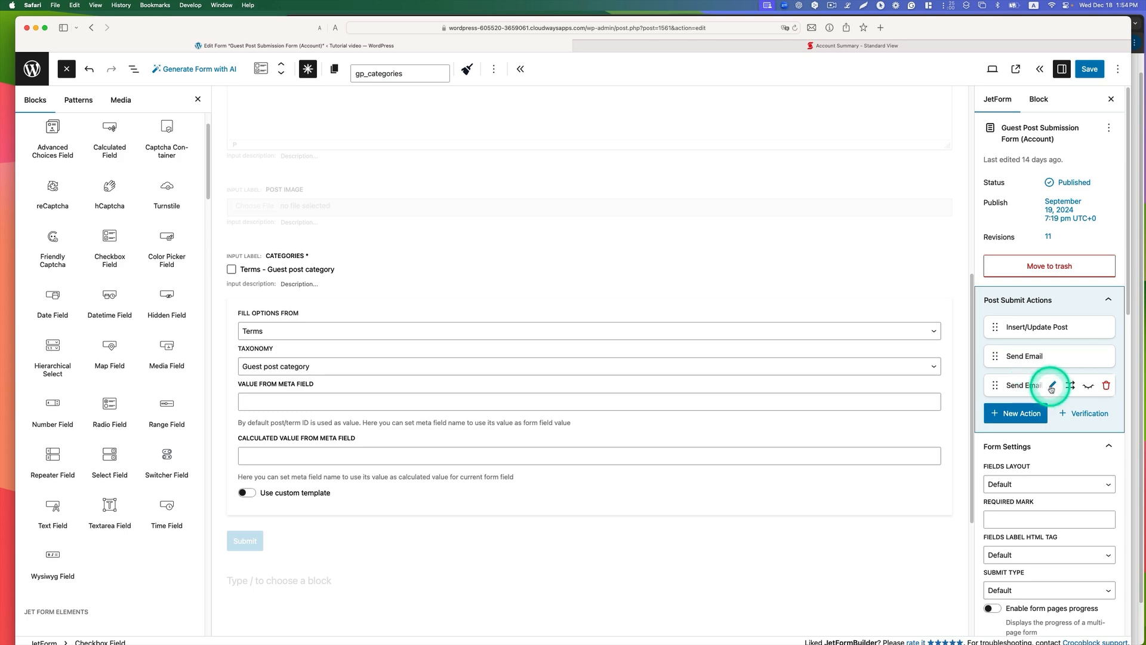
Step: Check the Mail To and From Field options of the second Send Email action, and close it without updating
left_click(1051, 386)
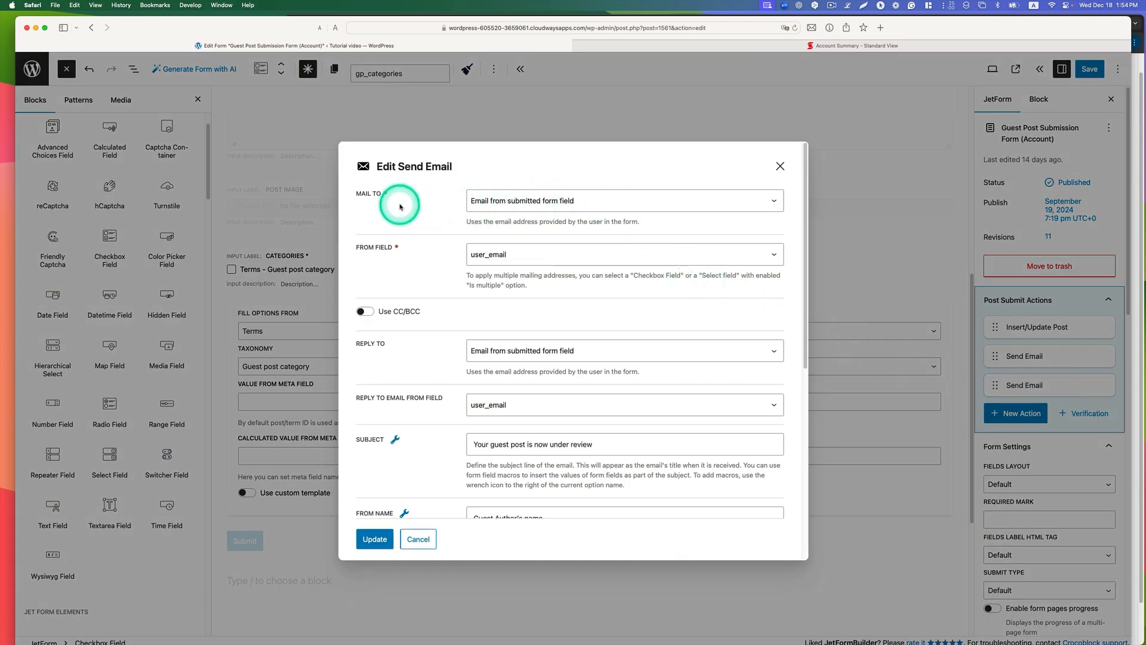
left_click(486, 201)
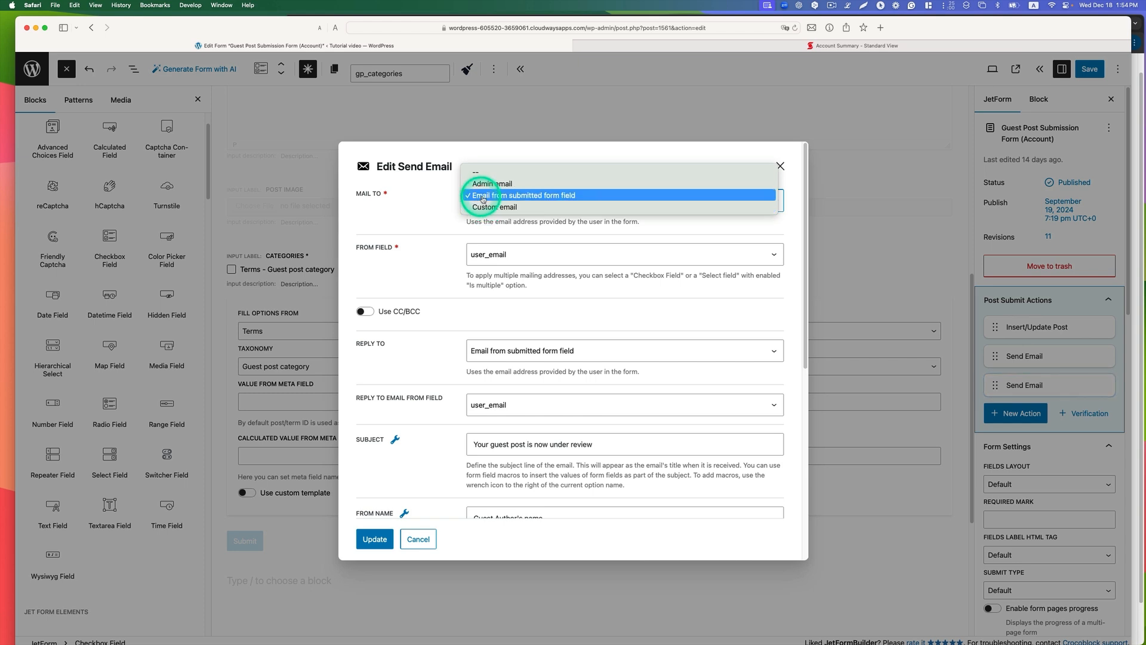
left_click(574, 197)
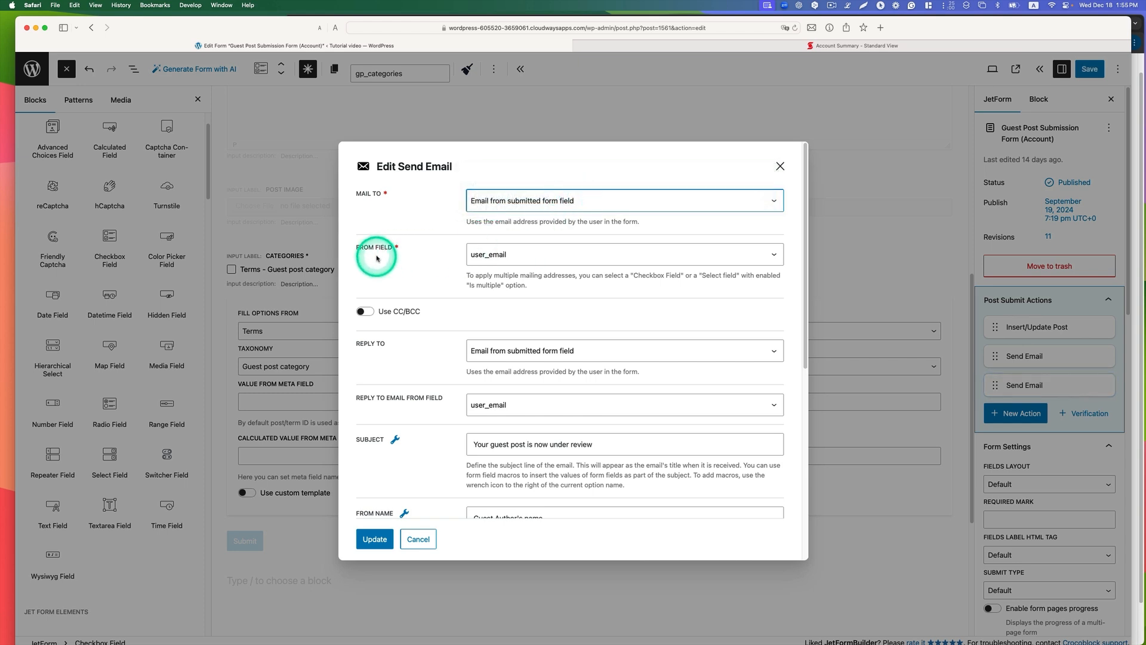
left_click(472, 255)
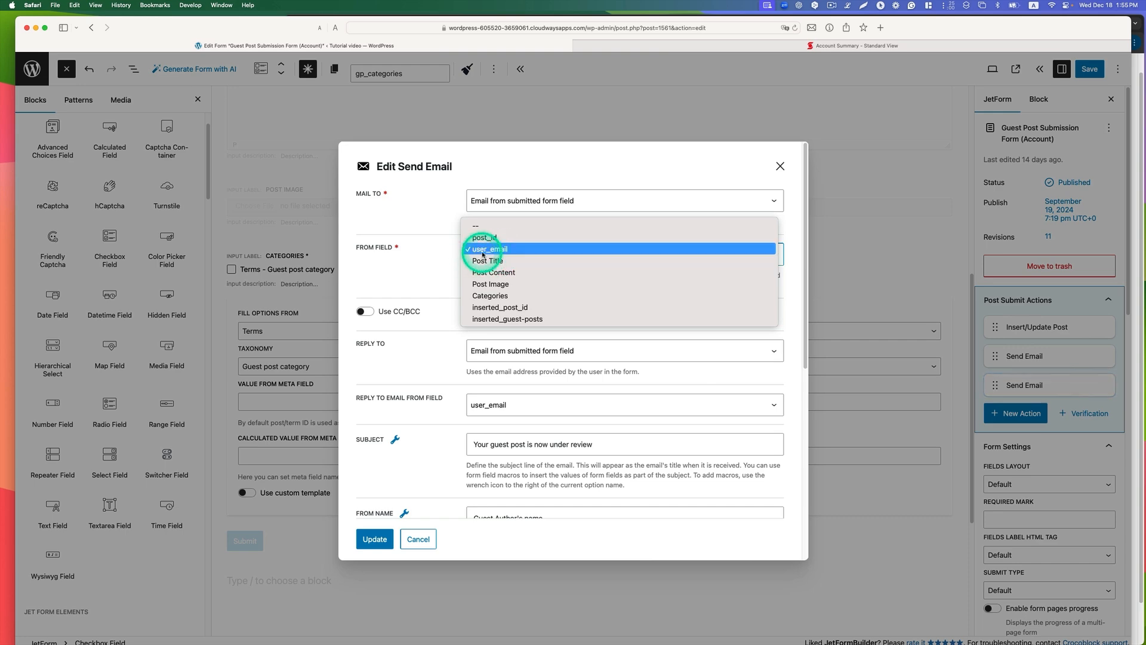
left_click(483, 249)
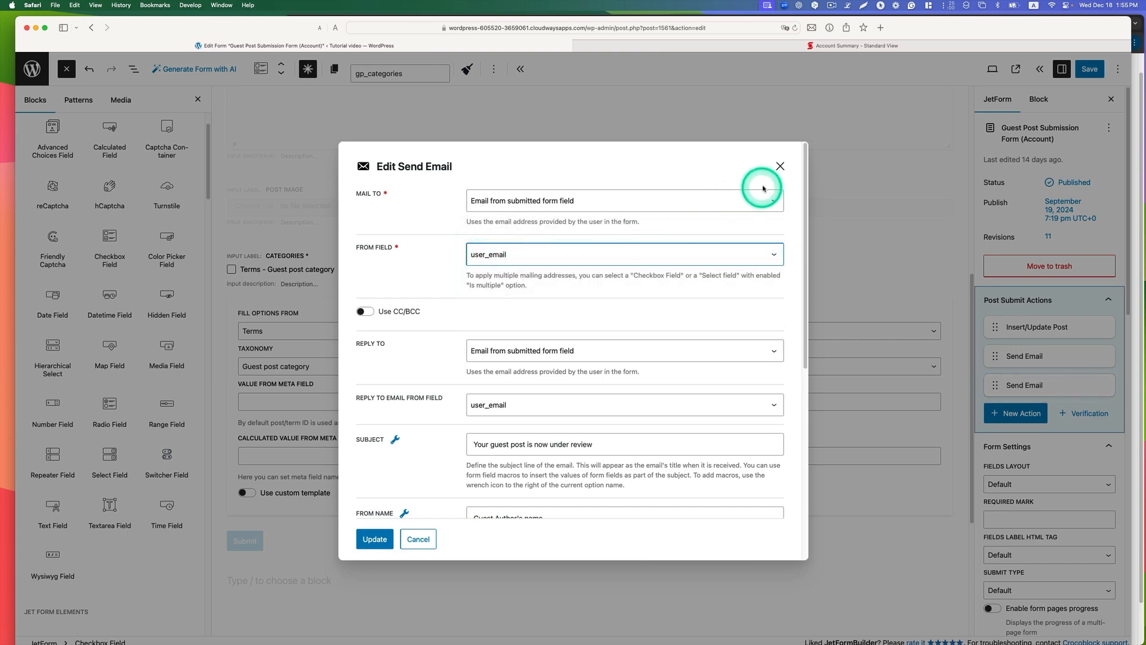
left_click(780, 166)
Step: Open the settings of the hidden user_email field in the form to check its field value
scroll(621, 237, "up", 10)
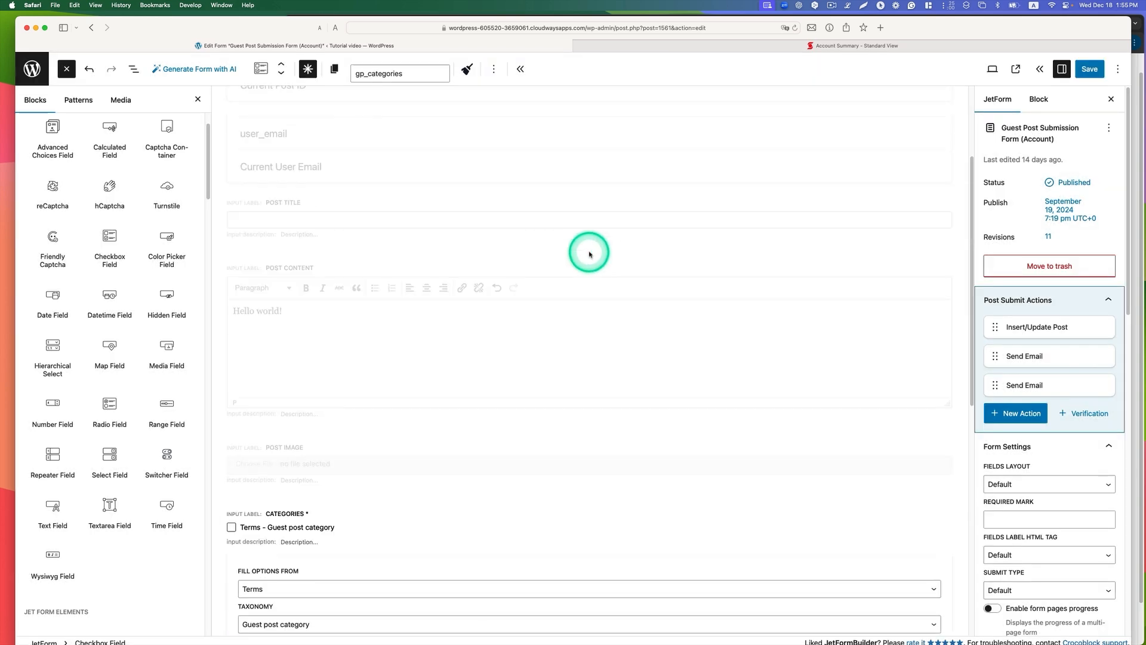
left_click(447, 242)
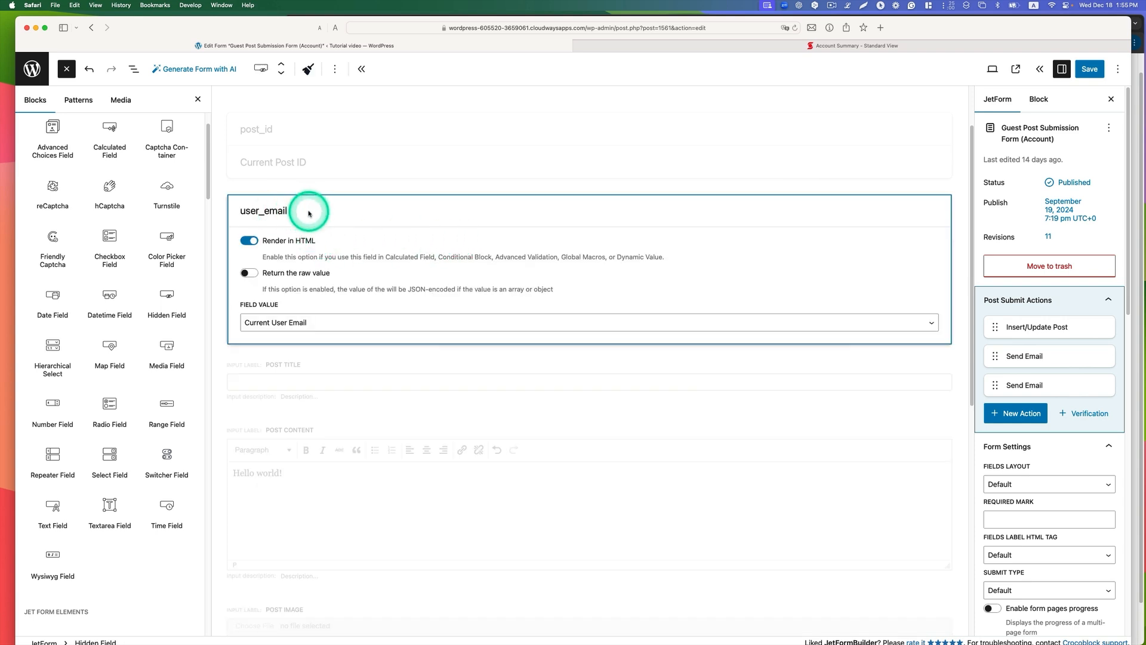
Step: Keep Current User Email as the user_email field value, and review the recipient, subject and sender settings of the second Send Email action
left_click(266, 323)
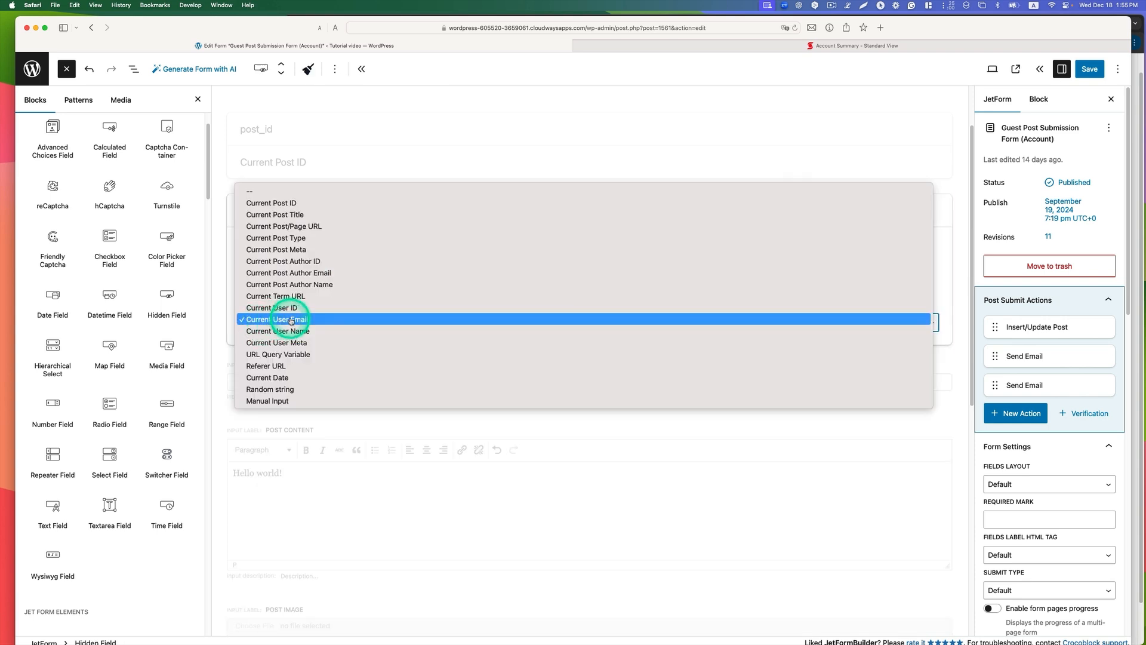
left_click(291, 321)
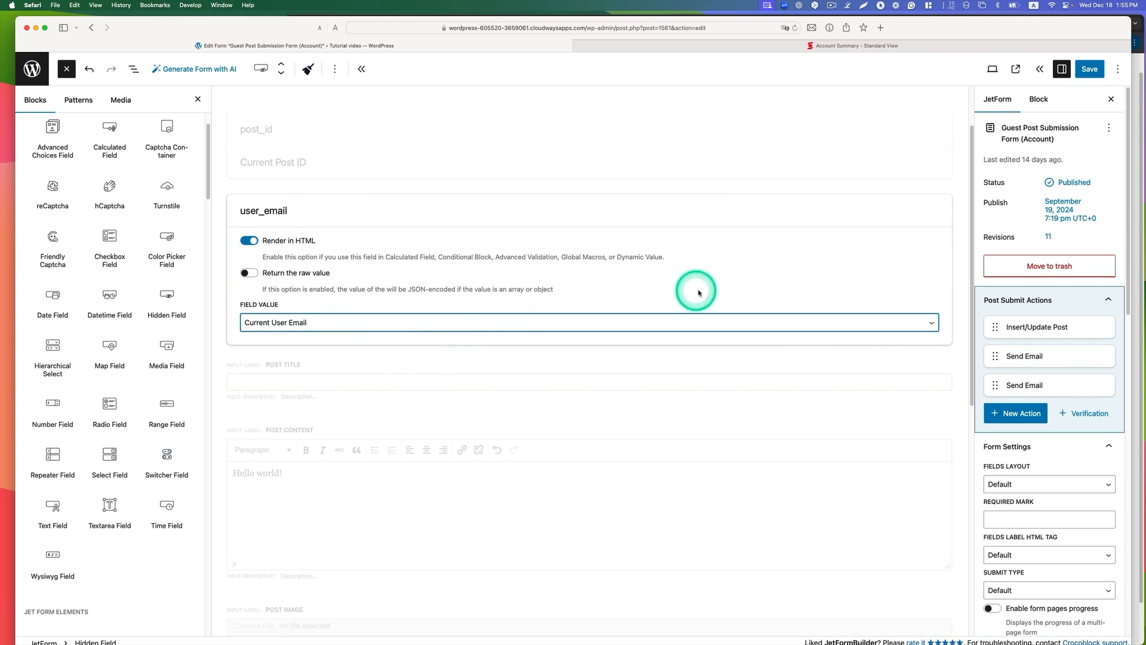
left_click(1049, 387)
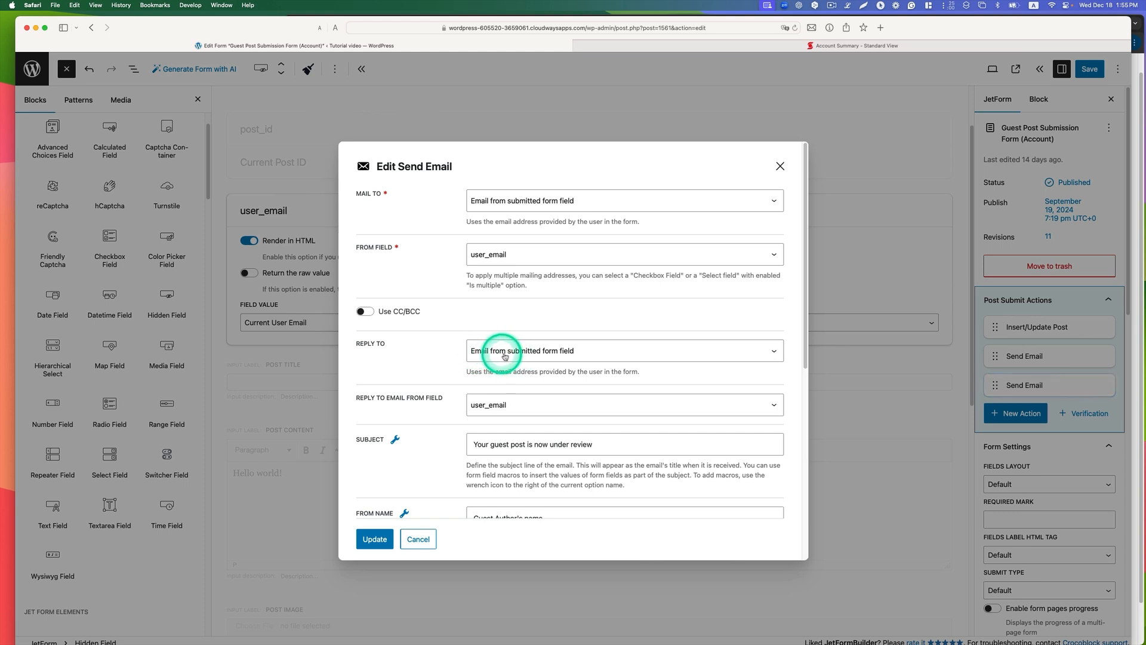
scroll(559, 357, "down", 3)
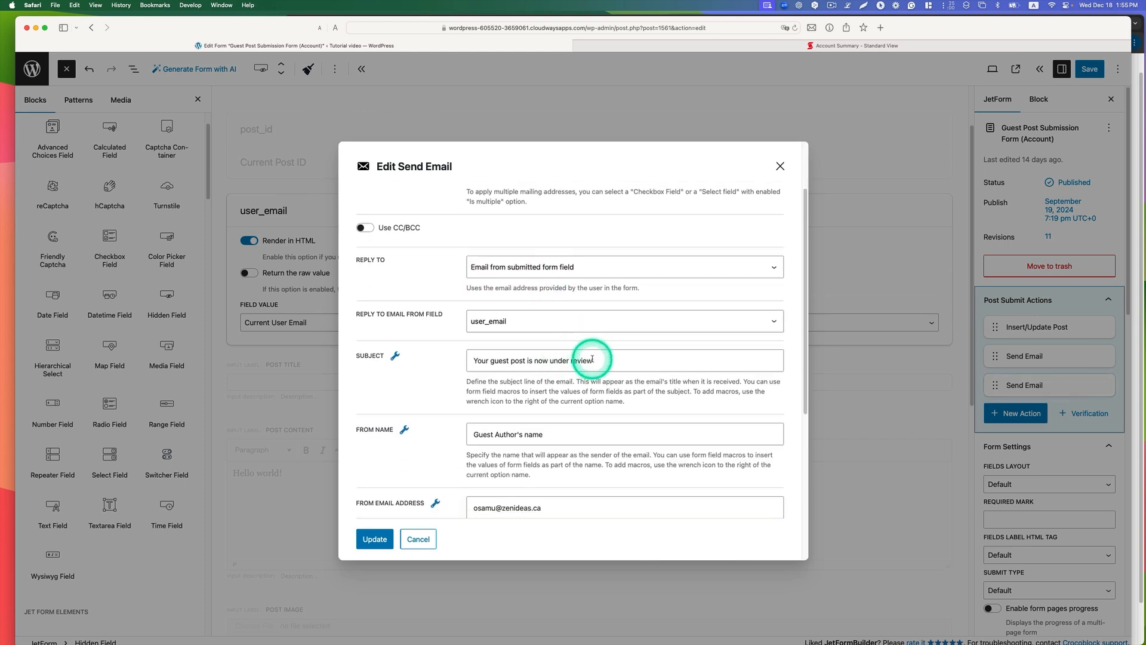
left_click_drag(594, 360, 470, 360)
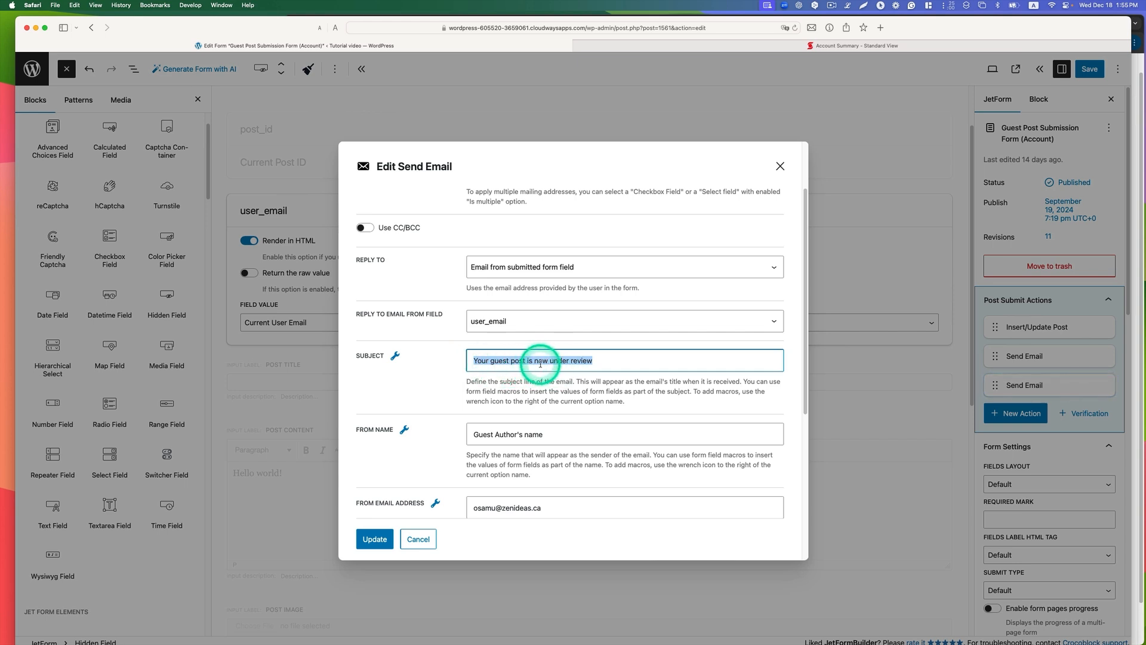
scroll(568, 381, "down", 3)
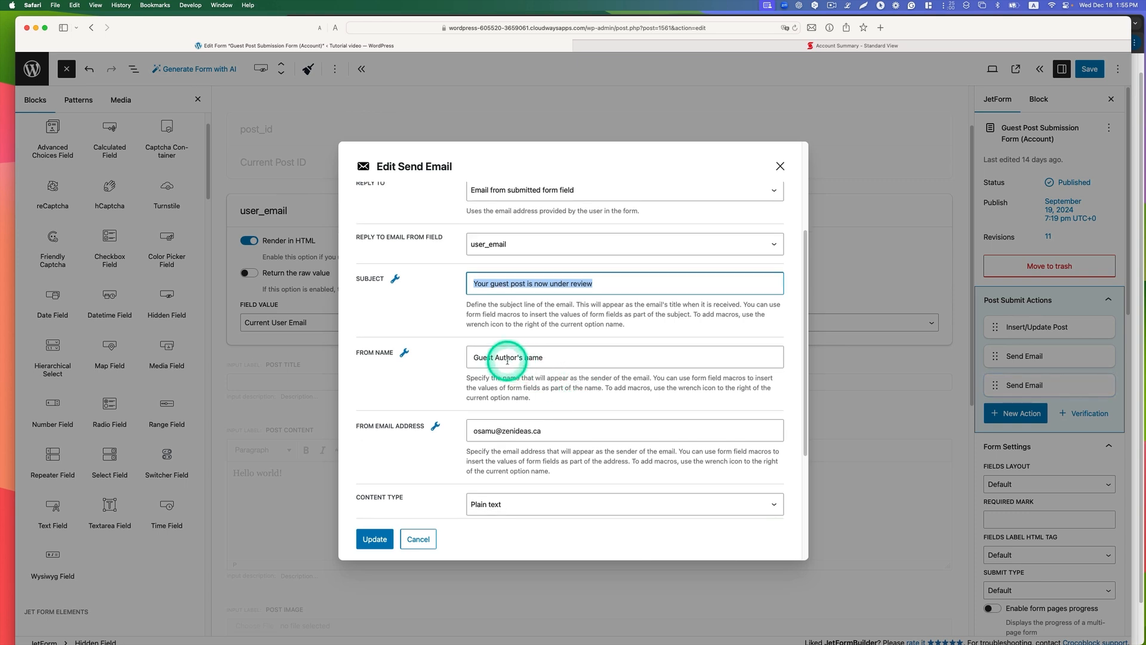
left_click(572, 359)
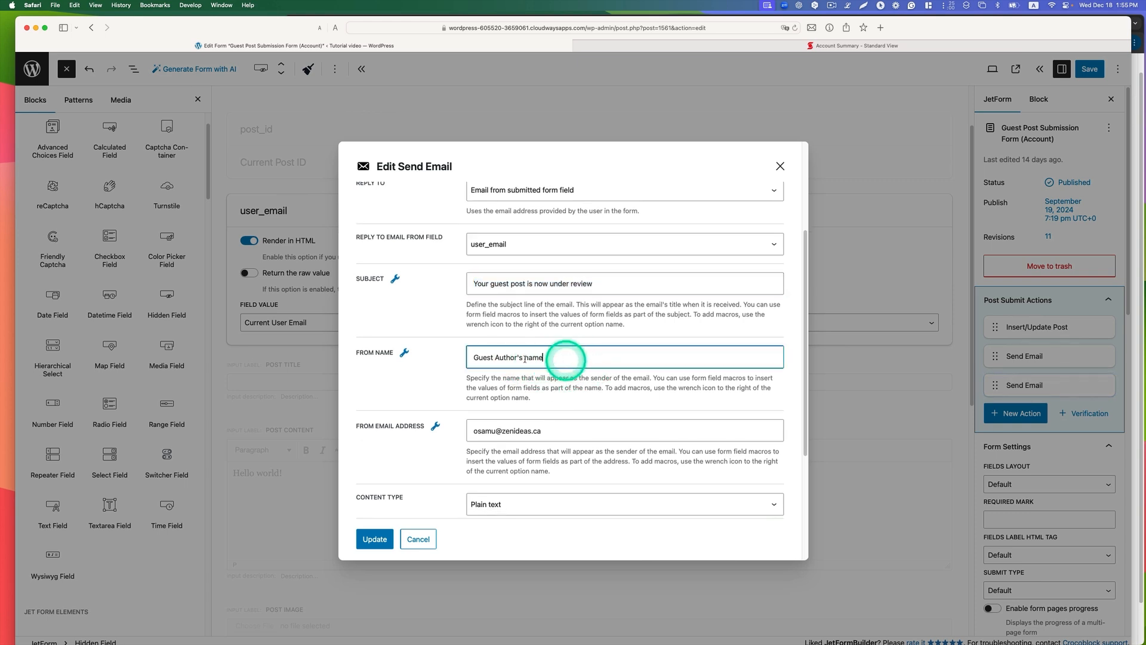
scroll(529, 393, "down", 2)
left_click(563, 377)
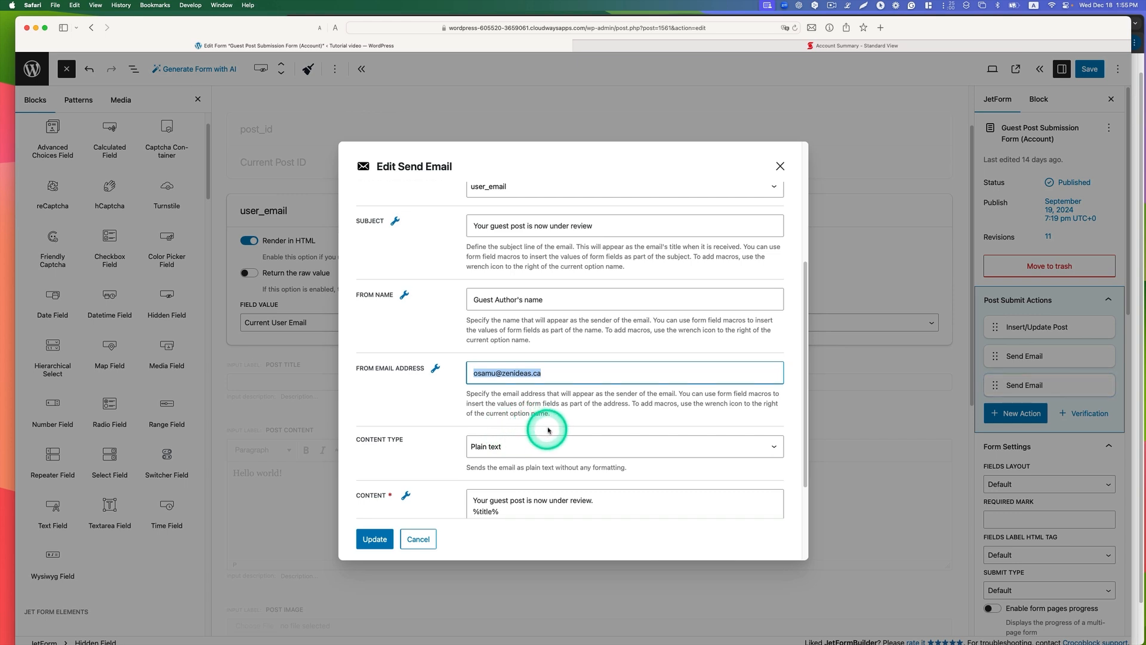
Step: Set the content type of the second Send Email action to HTML
scroll(541, 427, "down", 2)
left_click(525, 387)
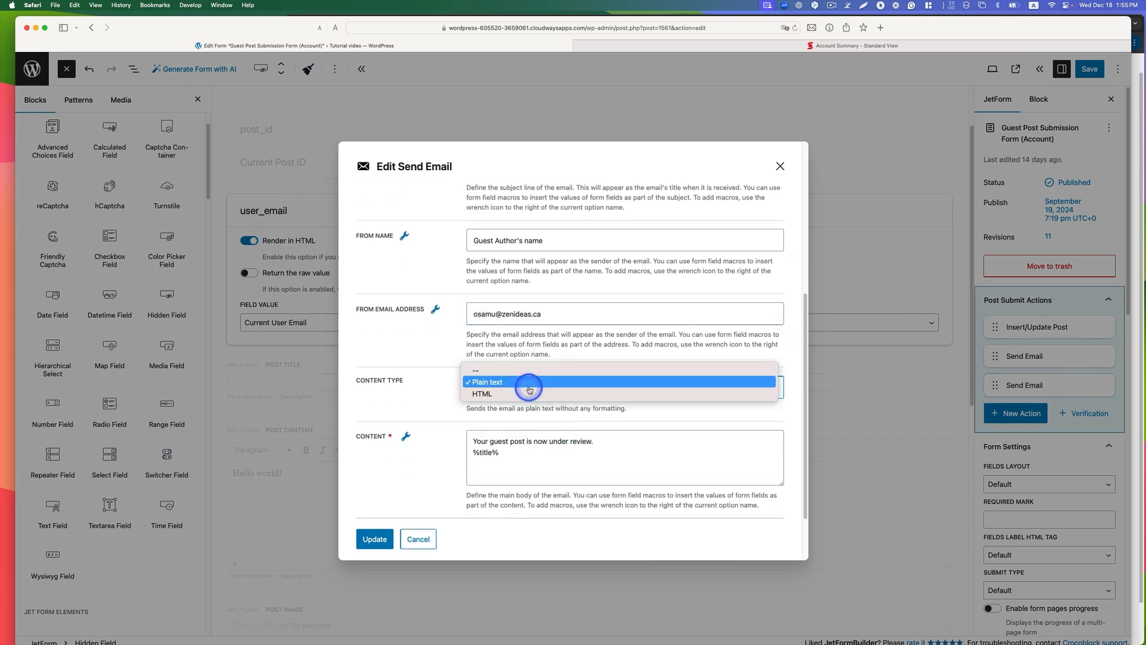
left_click(494, 391)
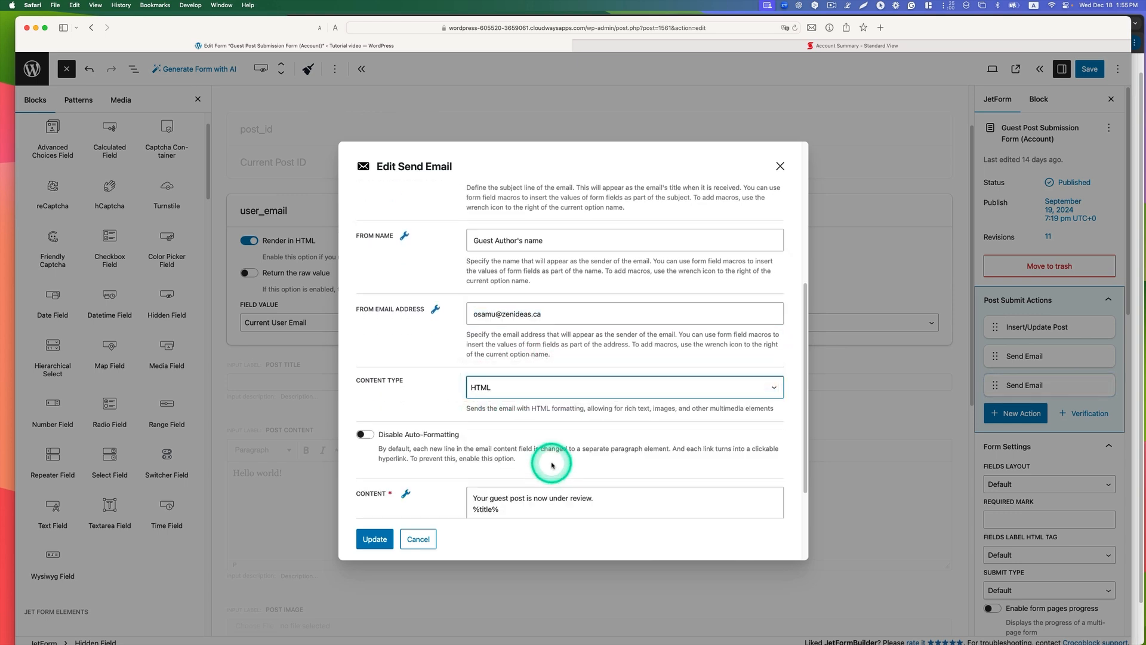
Step: Check the %title% macro in the second email's content, update the Send Email action and save the form
scroll(552, 465, "down", 4)
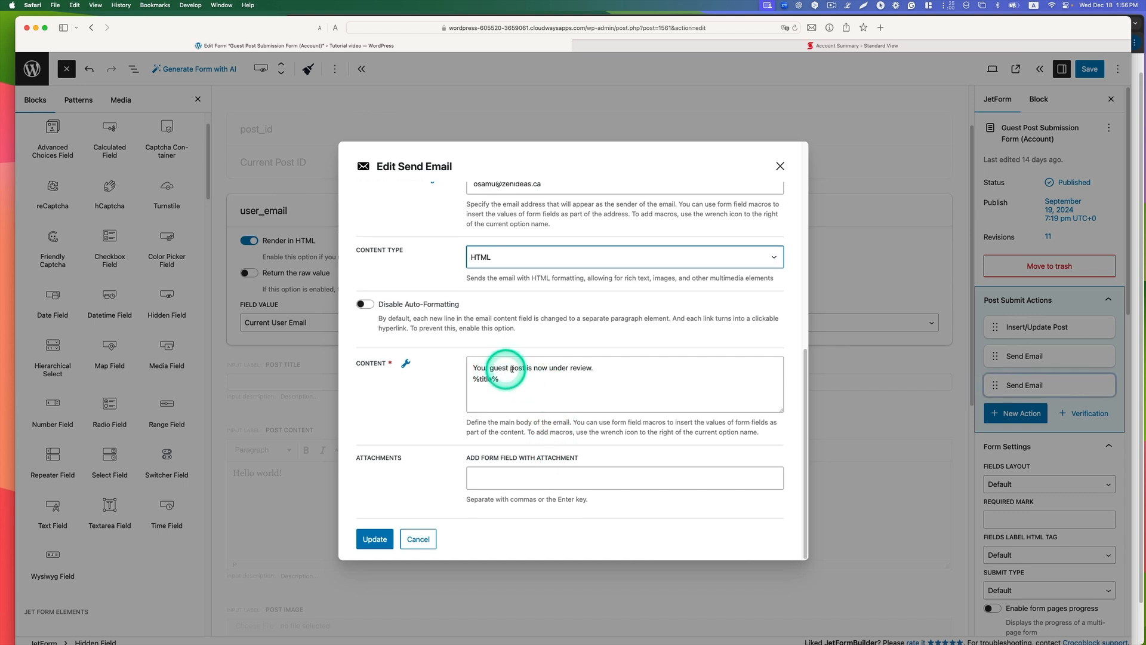
left_click_drag(505, 380, 453, 382)
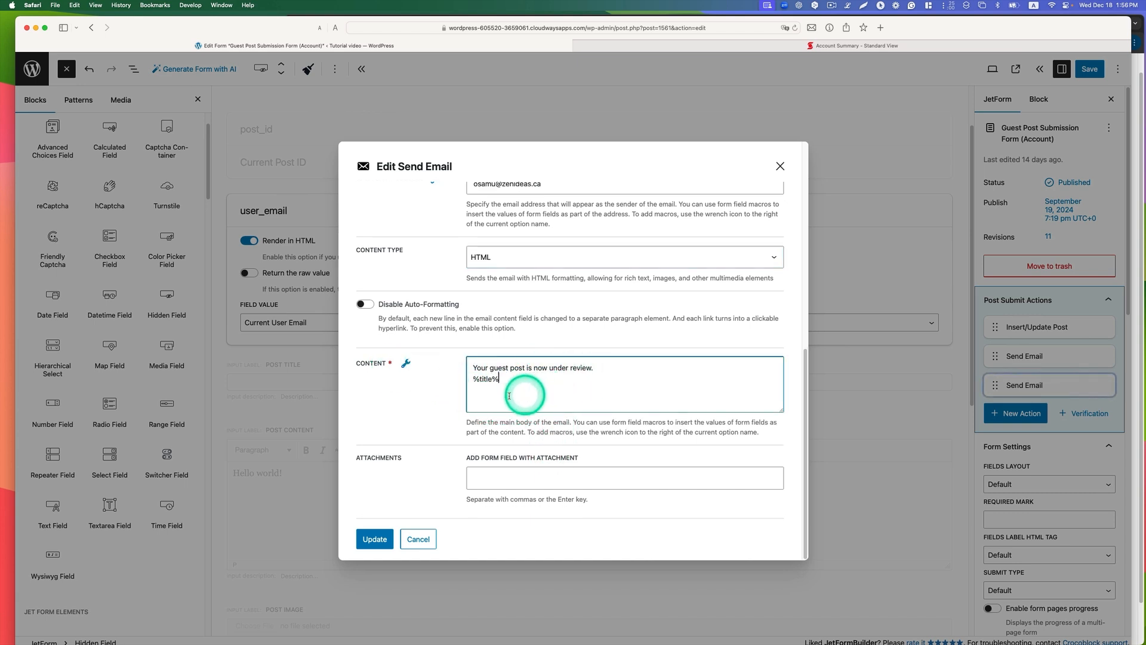
left_click(406, 363)
left_click(564, 411)
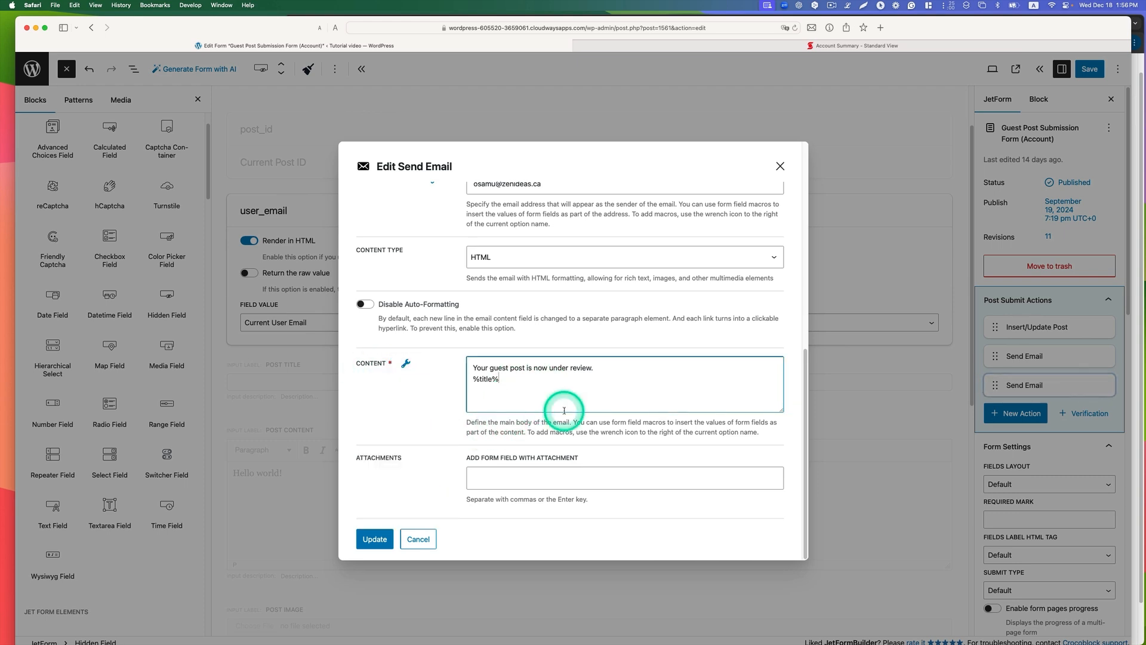
left_click(369, 542)
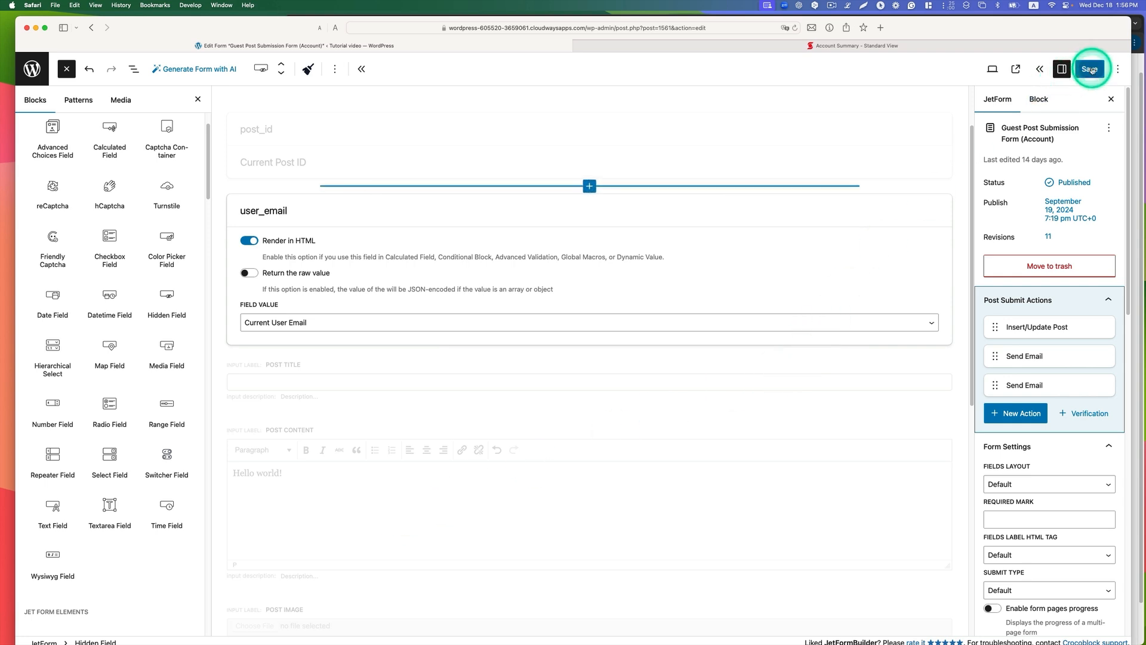
left_click(1088, 69)
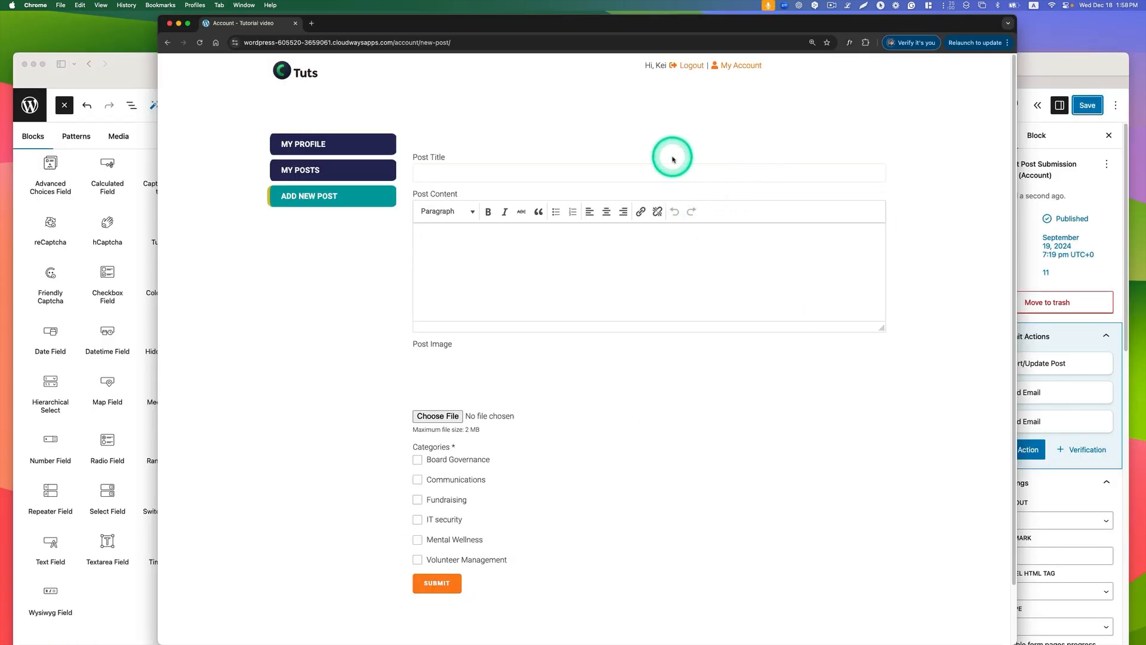
Step: In Chrome, enter "How AI Can Transform Nonprofit Operations" as the post title on the account's Add New Post page
left_click(472, 173)
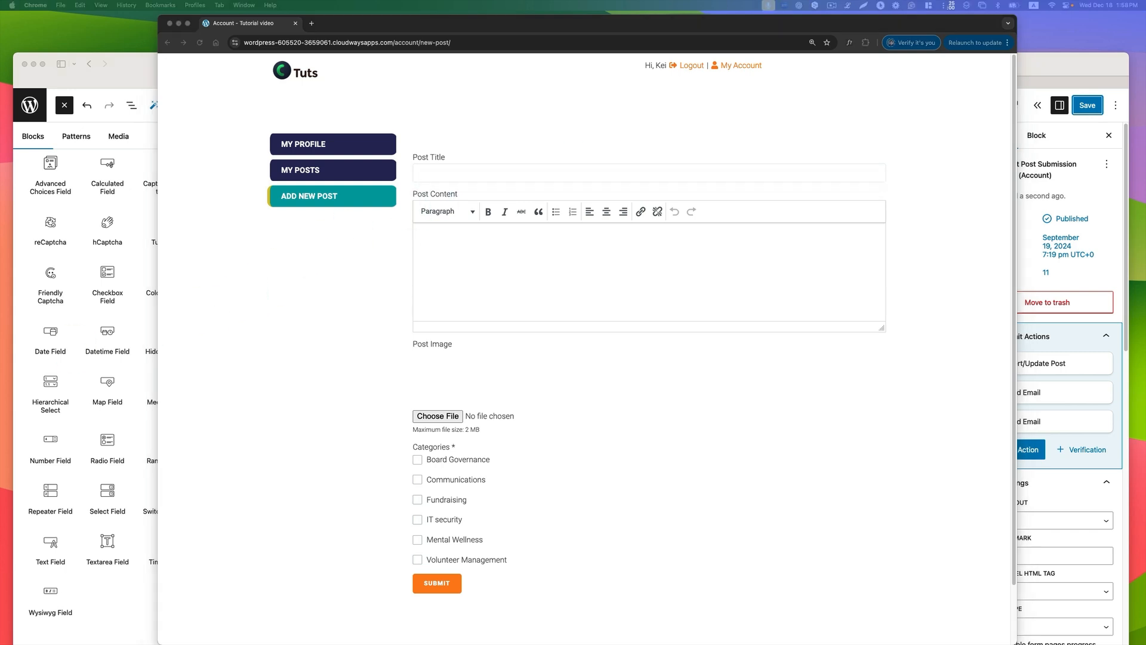
left_click(497, 173)
type("How AI Can Transform Nonprofit Operations")
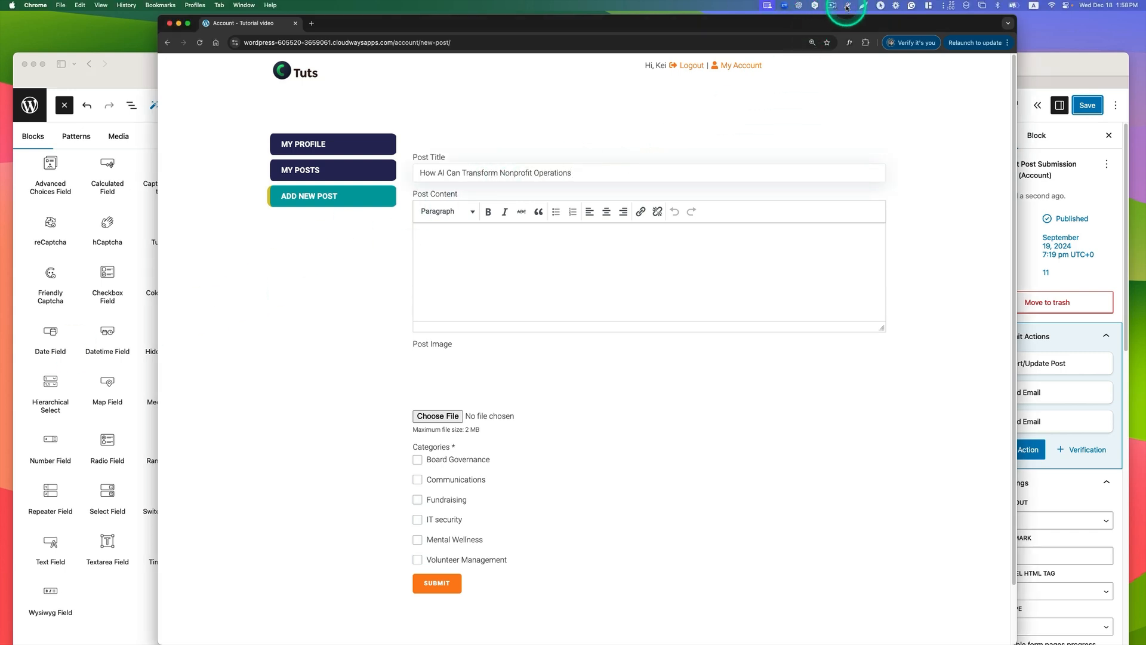
Step: Fill the post content with the placeholder paragraph from the text snippet utility, and split it before "Cum sociis natoque"
left_click(848, 6)
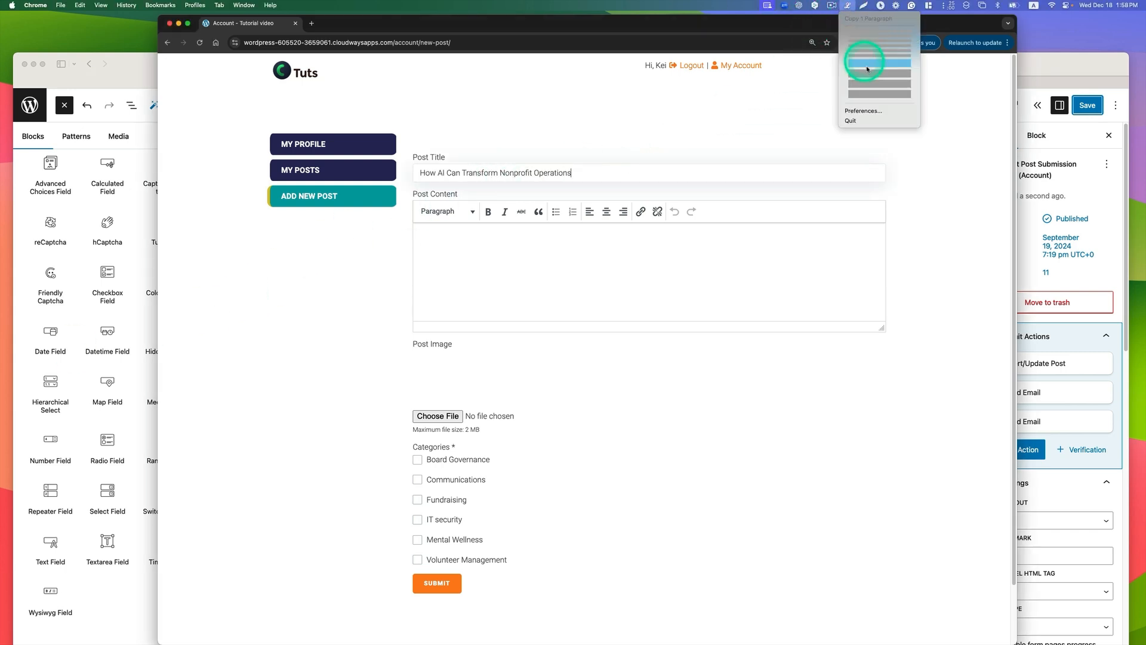
left_click(873, 78)
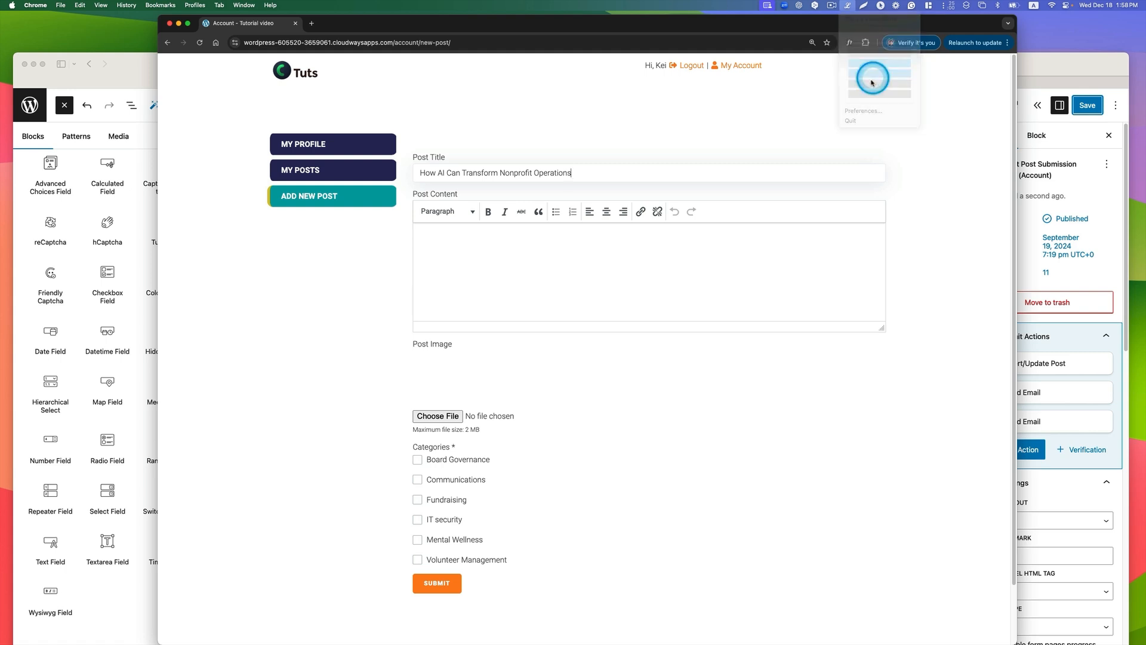
left_click(514, 251)
key("super+v")
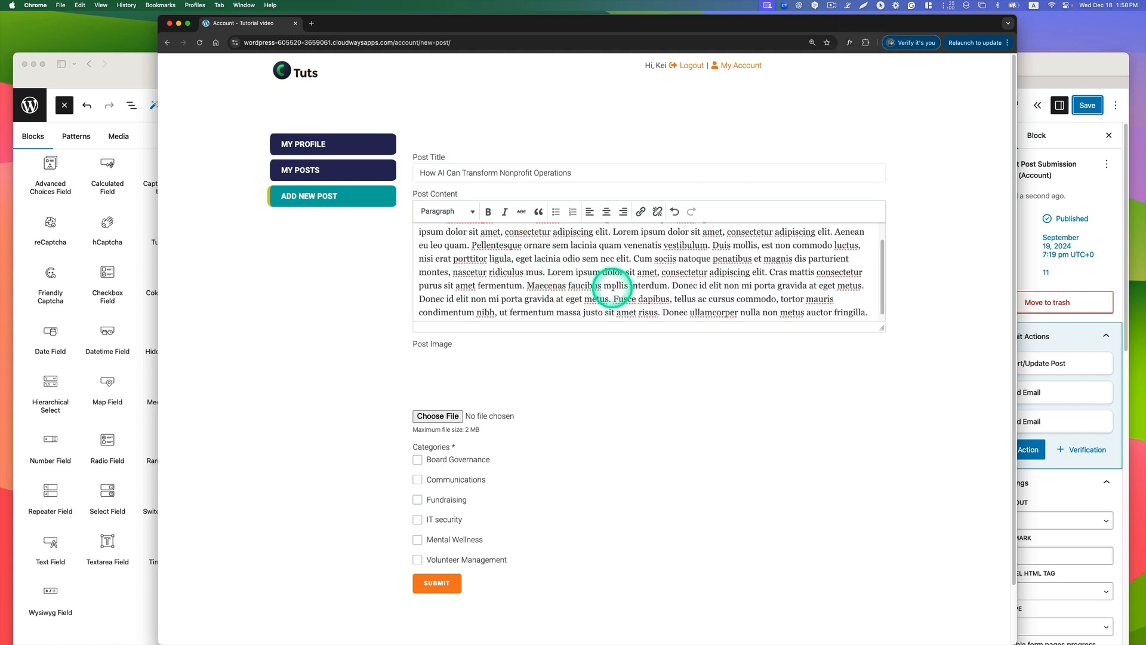
scroll(613, 287, "up", 2)
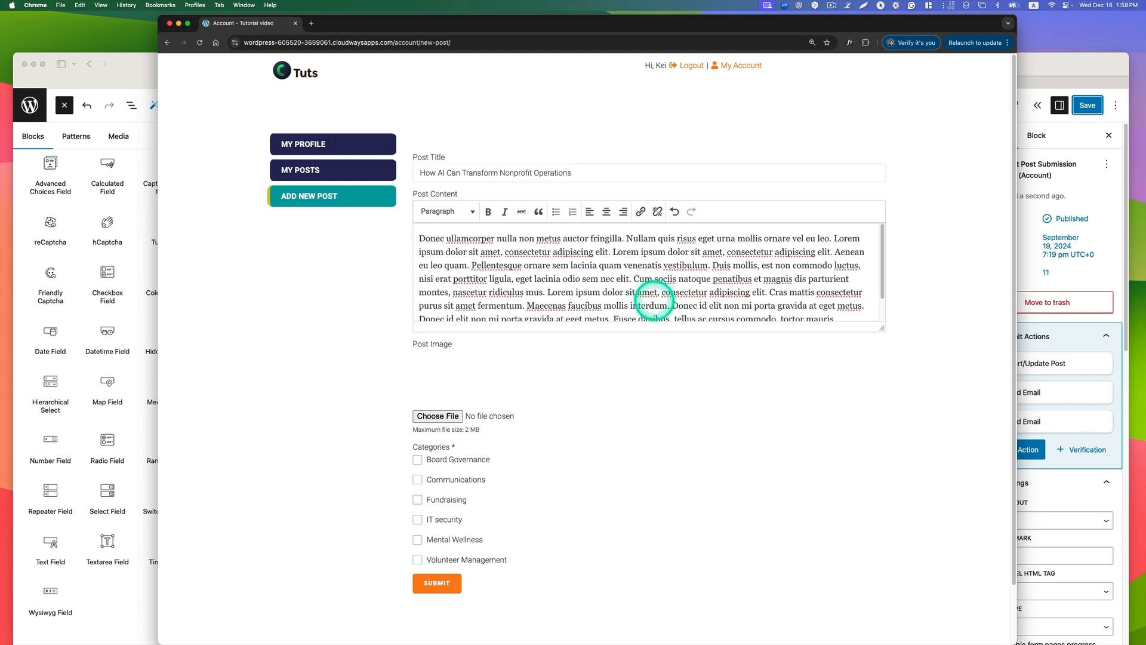
key("Return")
Step: Preview the Pexels JPEG of the robotic hand in the Desktop folder and upload it as the post image
scroll(624, 325, "down", 1)
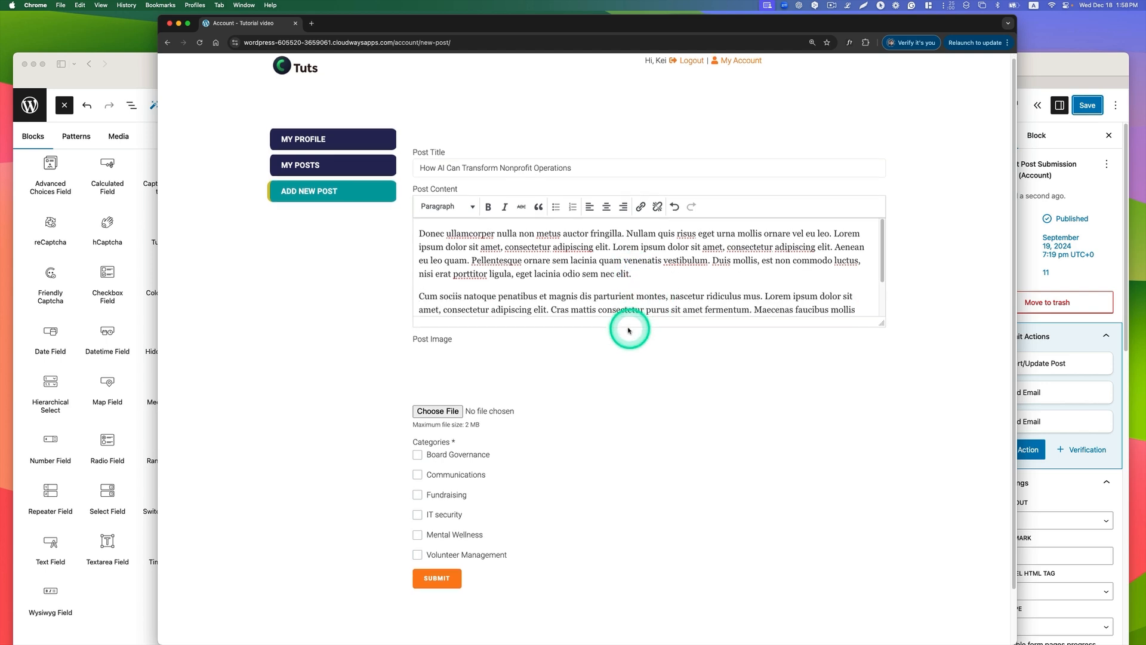
left_click(447, 407)
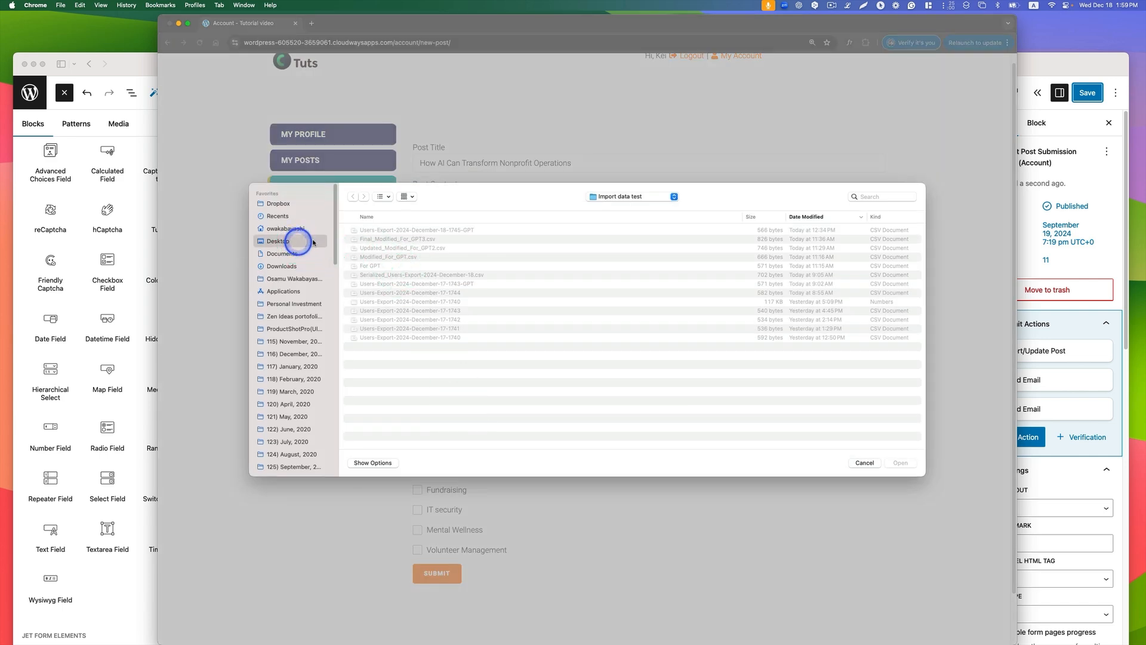
left_click(313, 242)
left_click(373, 230)
key("space")
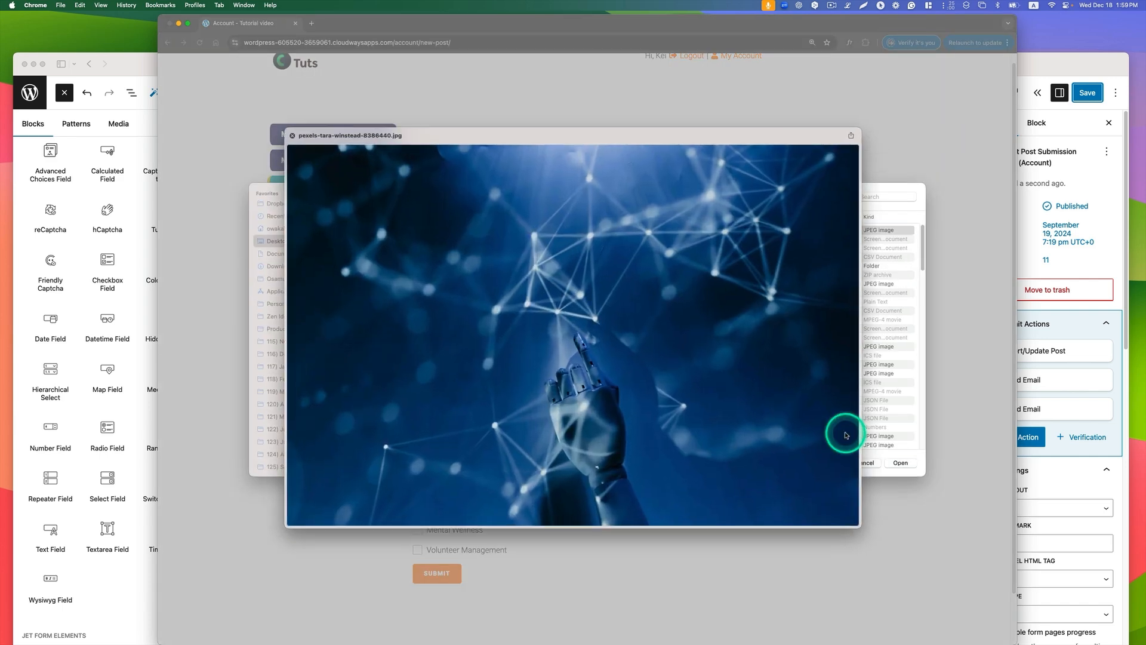
key("space")
left_click(896, 461)
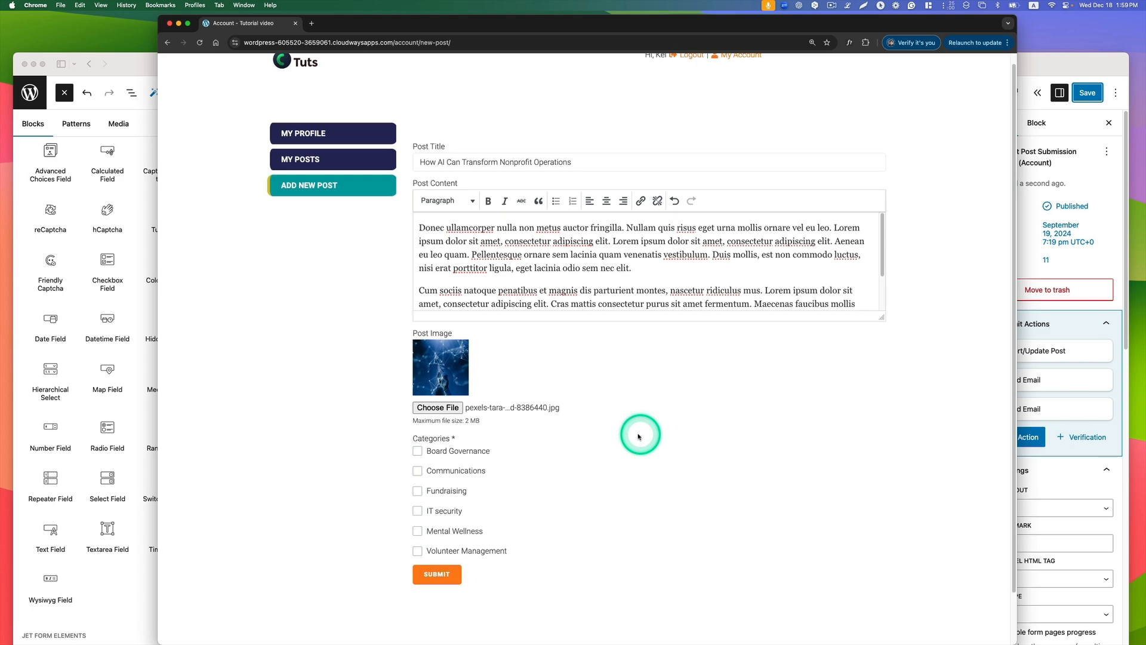
Step: Assign the IT security category to the guest post and submit the form
left_click(449, 510)
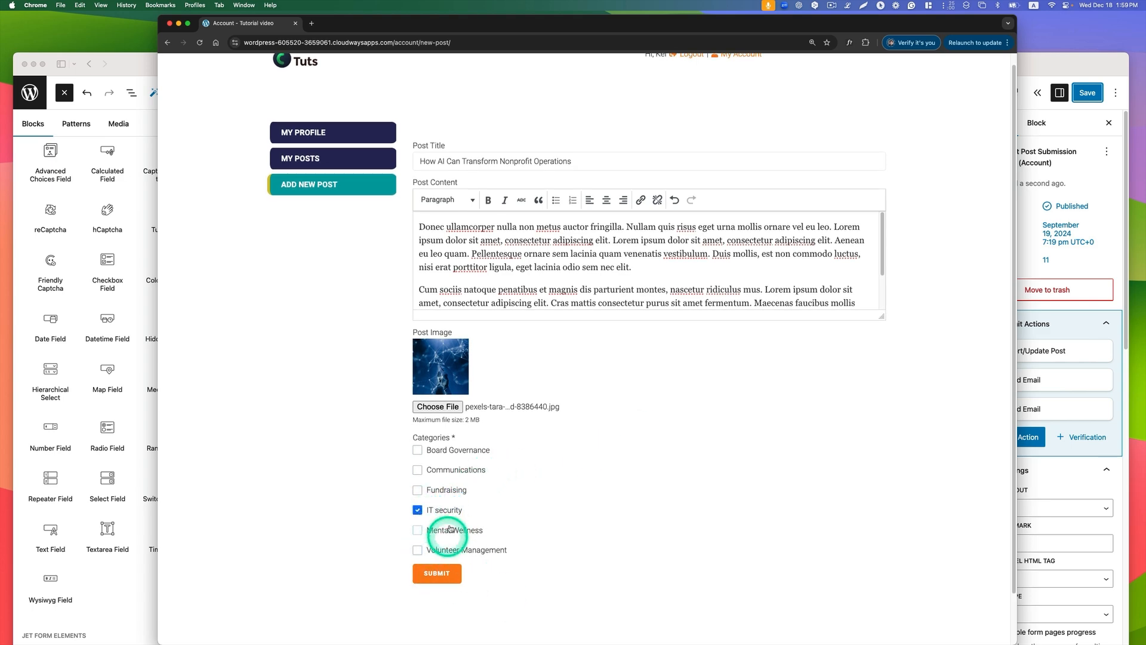
left_click(435, 574)
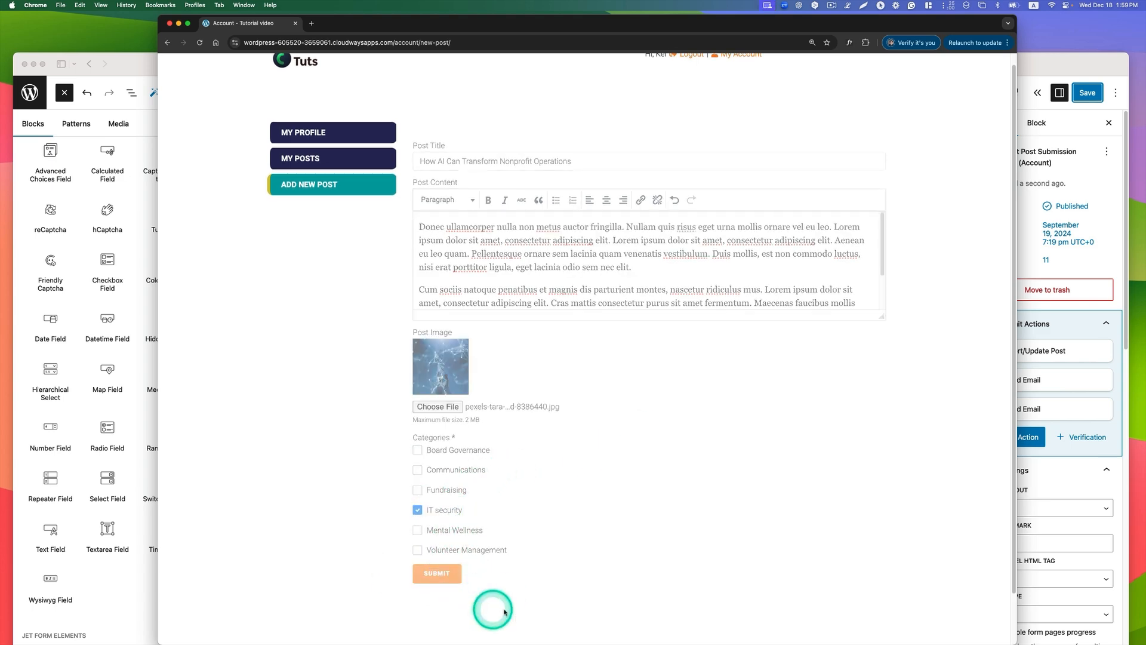
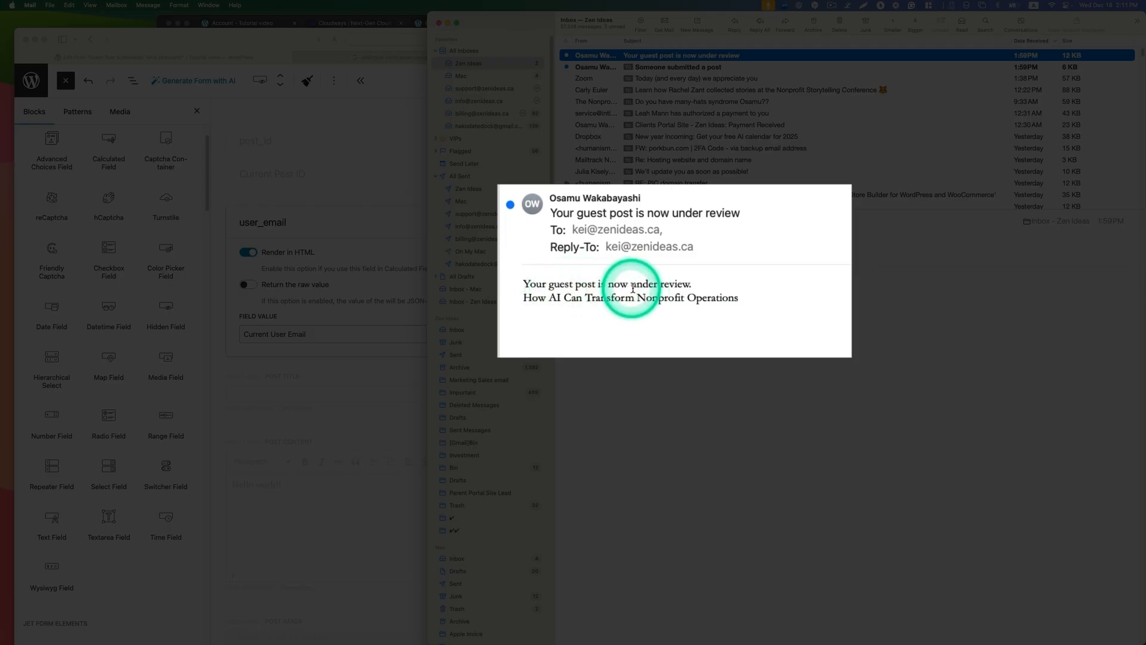
Step: Read the guest author's review email and the "Someone submitted a post" email, checking the post title, content and category line
left_click_drag(739, 297, 511, 293)
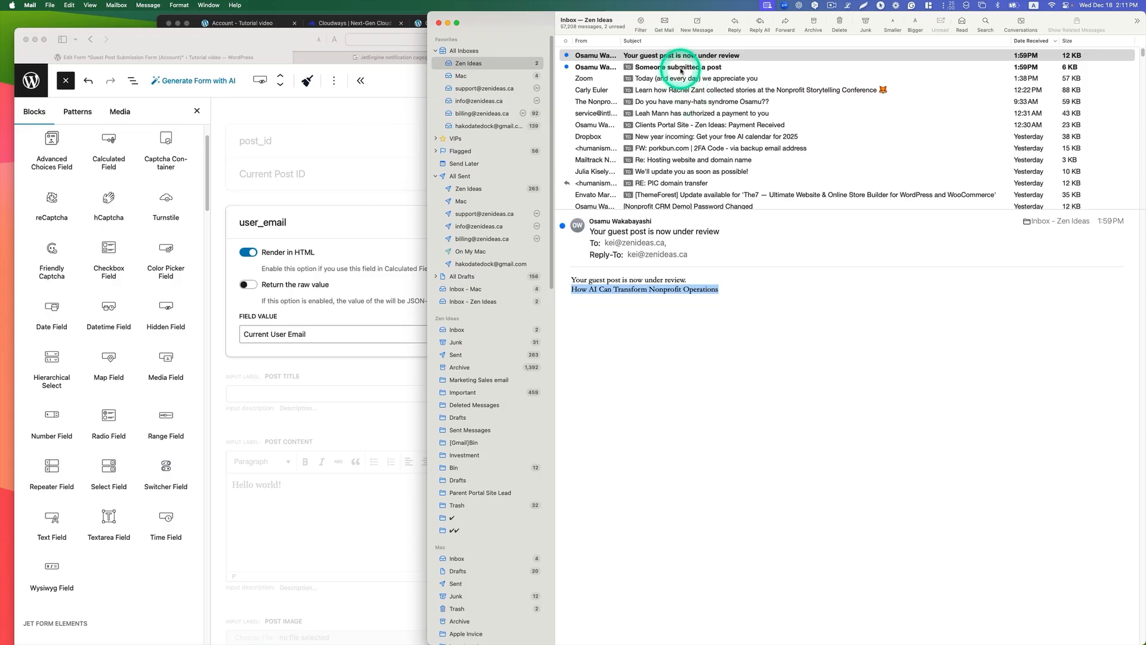
left_click(680, 69)
left_click(648, 243)
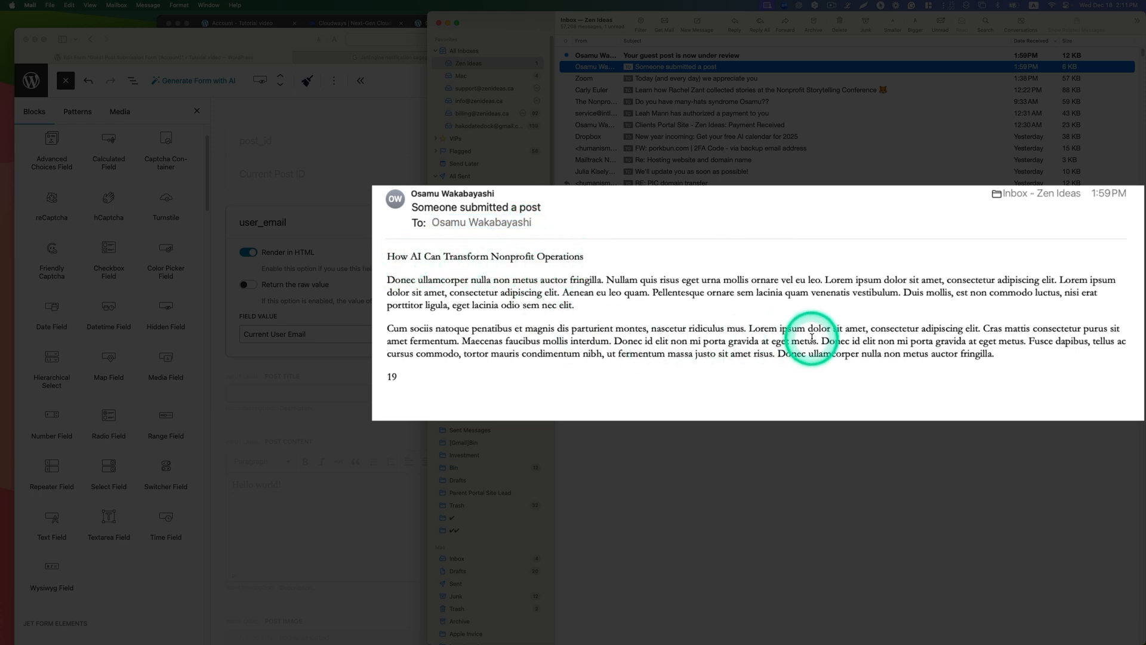
left_click_drag(817, 340, 584, 307)
left_click_drag(440, 376, 382, 374)
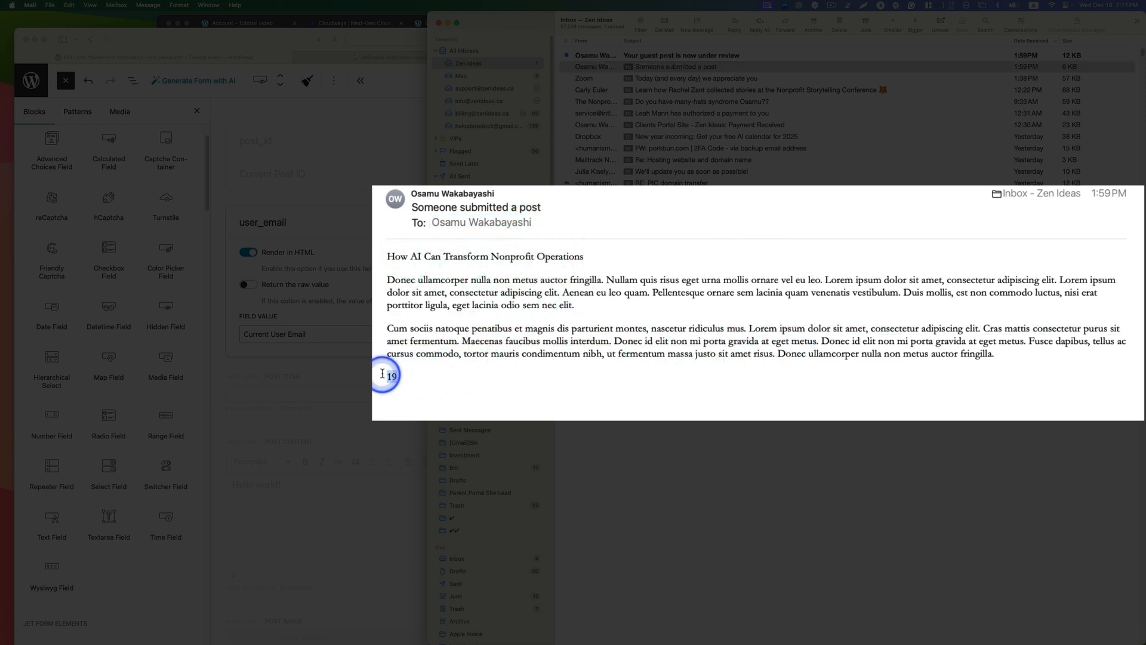
left_click(449, 383)
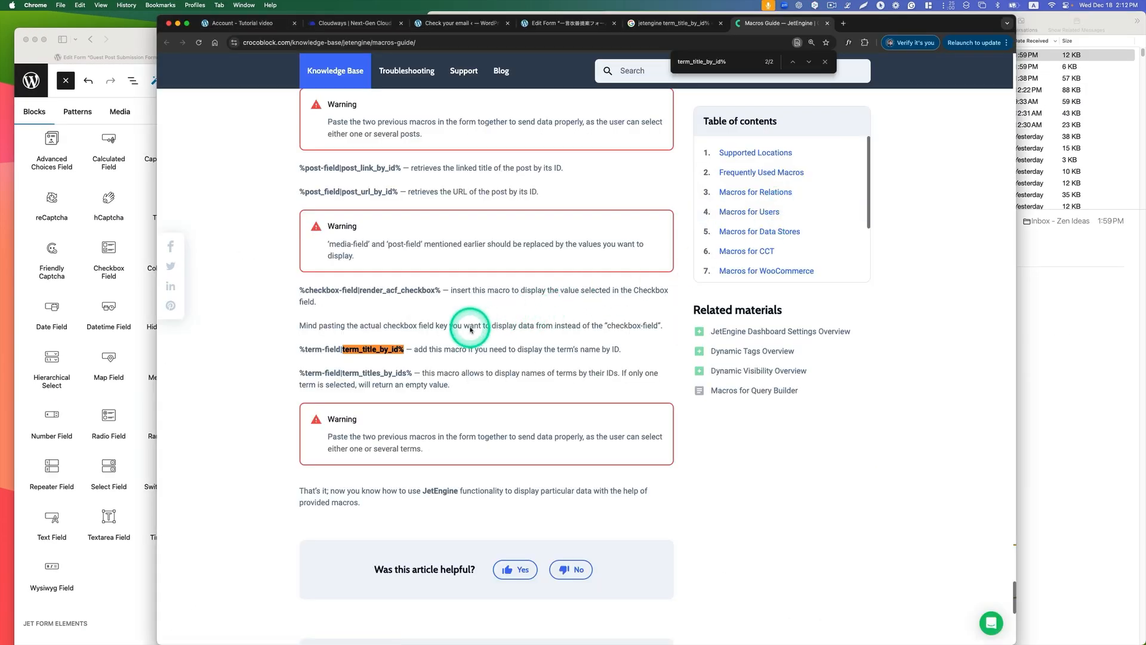
Step: Using the JetEngine macros guide, change the first Send Email action's category macro to %gp_categories|term_title_by_id% and save the form in Safari
scroll(471, 326, "down", 2)
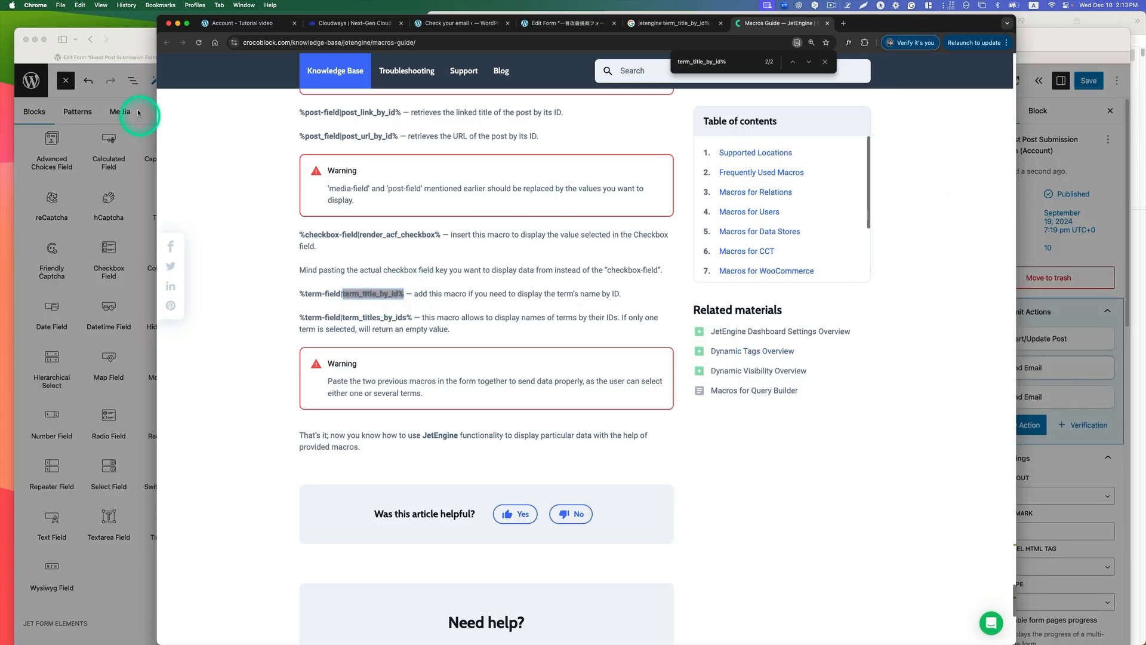
left_click(141, 37)
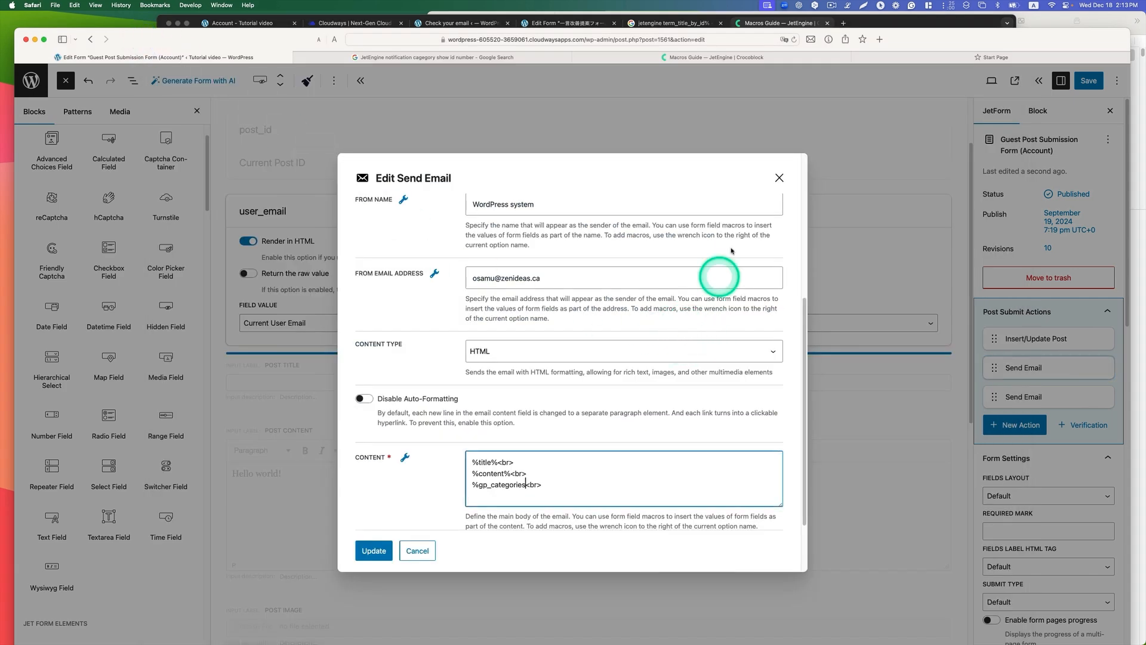
left_click(778, 178)
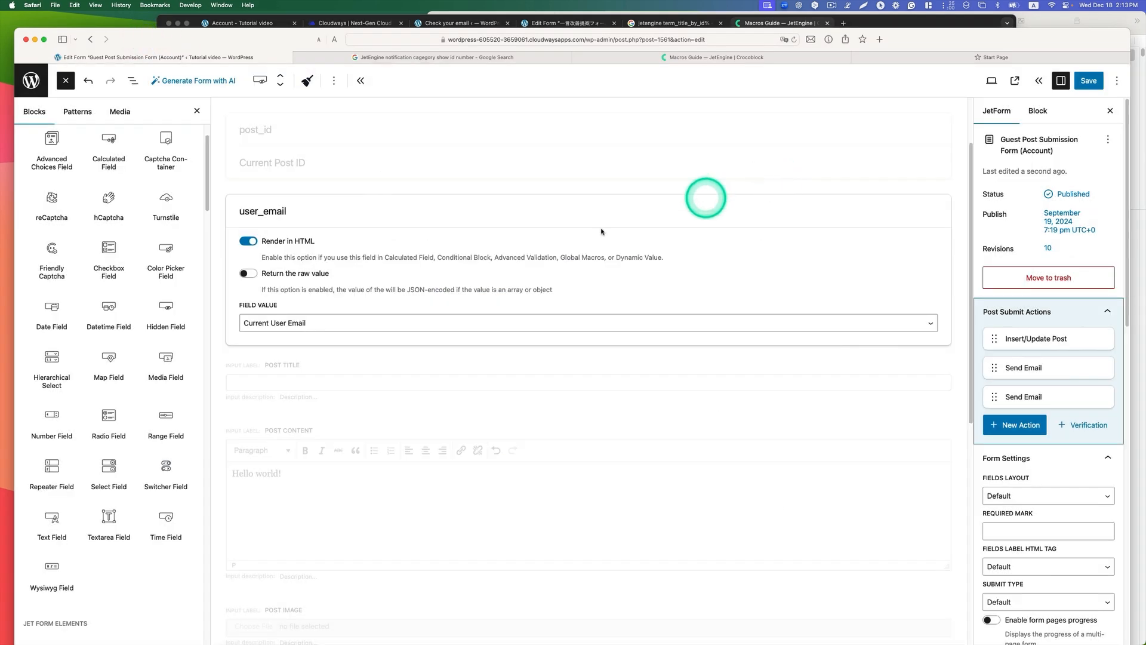
left_click(1051, 370)
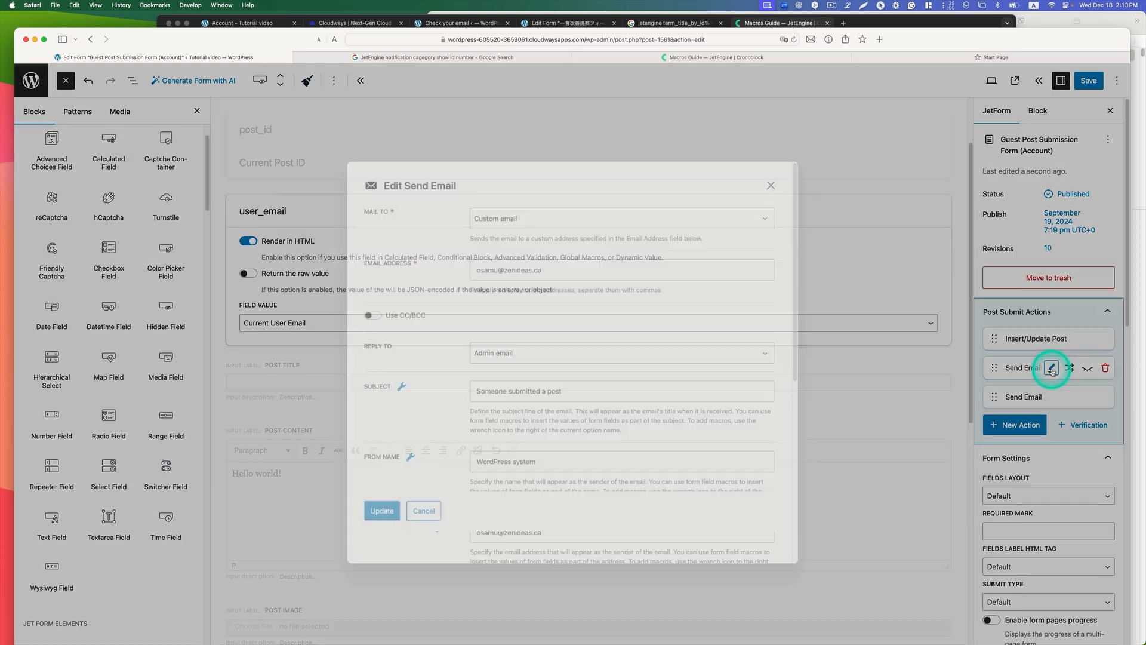
scroll(532, 367, "down", 5)
scroll(533, 364, "down", 3)
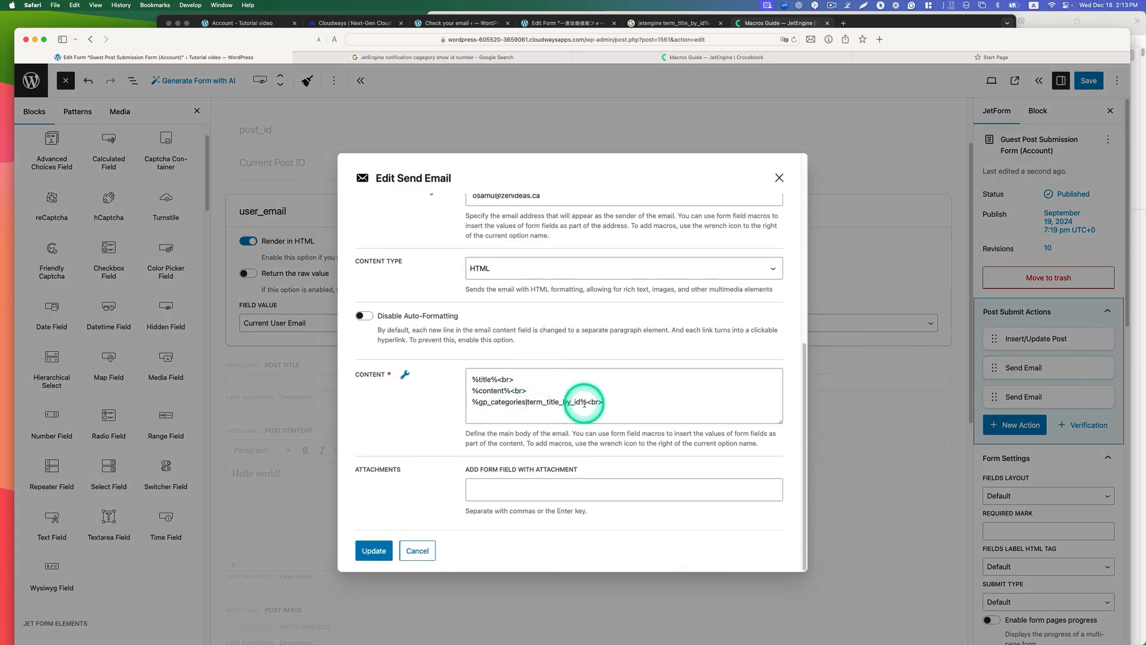
left_click_drag(581, 401, 528, 402)
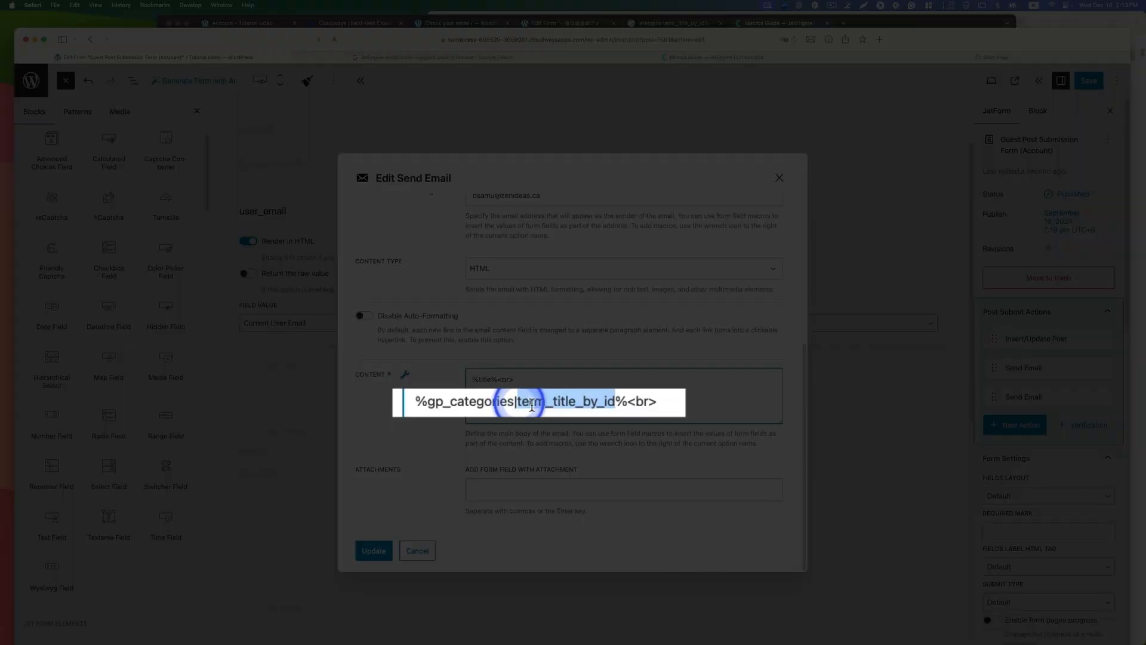
left_click(605, 403)
left_click_drag(616, 402, 521, 401)
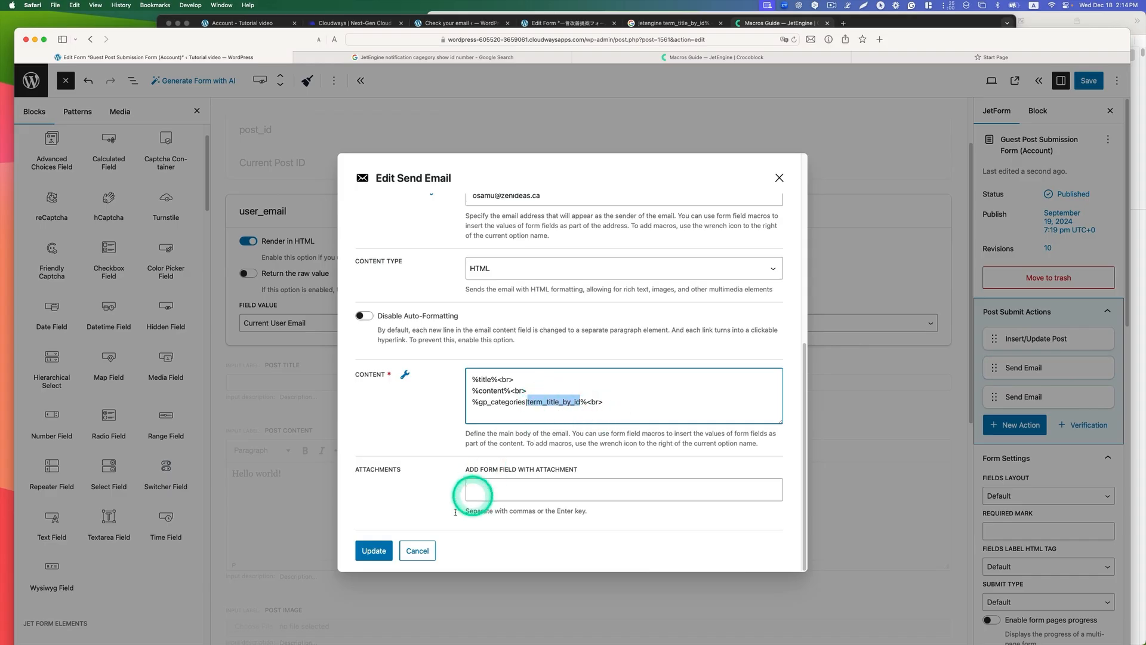
left_click(373, 550)
left_click(1088, 81)
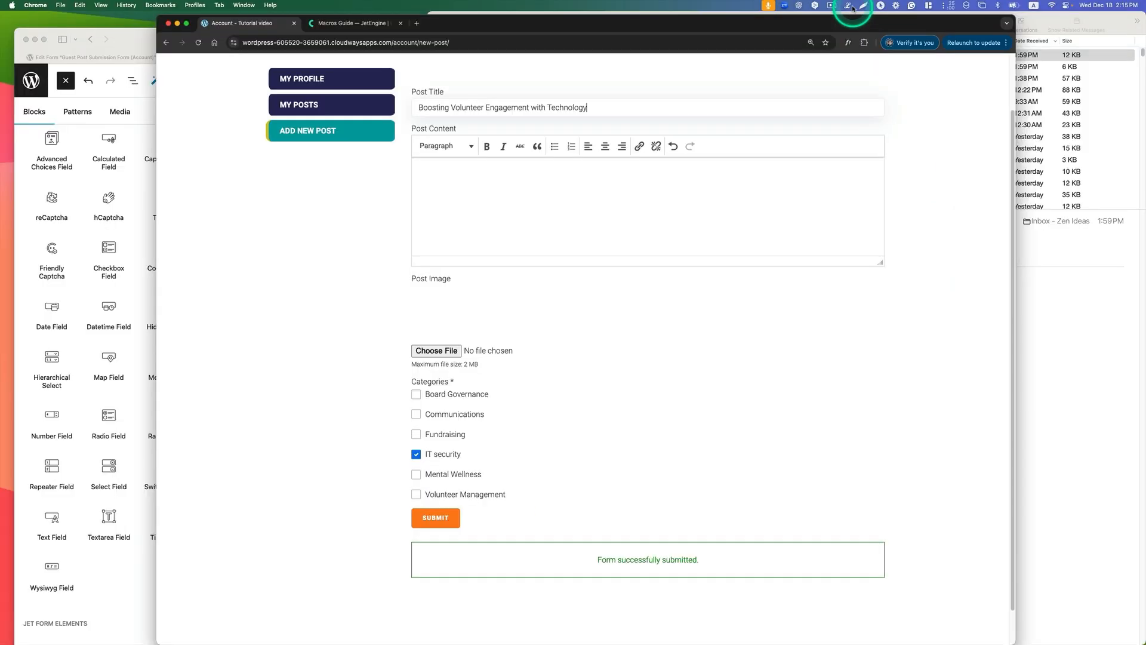
Step: In Chrome, fill the content of the "Boosting Volunteer Engagement with Technology" post with placeholder text from the text snippet utility
left_click(865, 7)
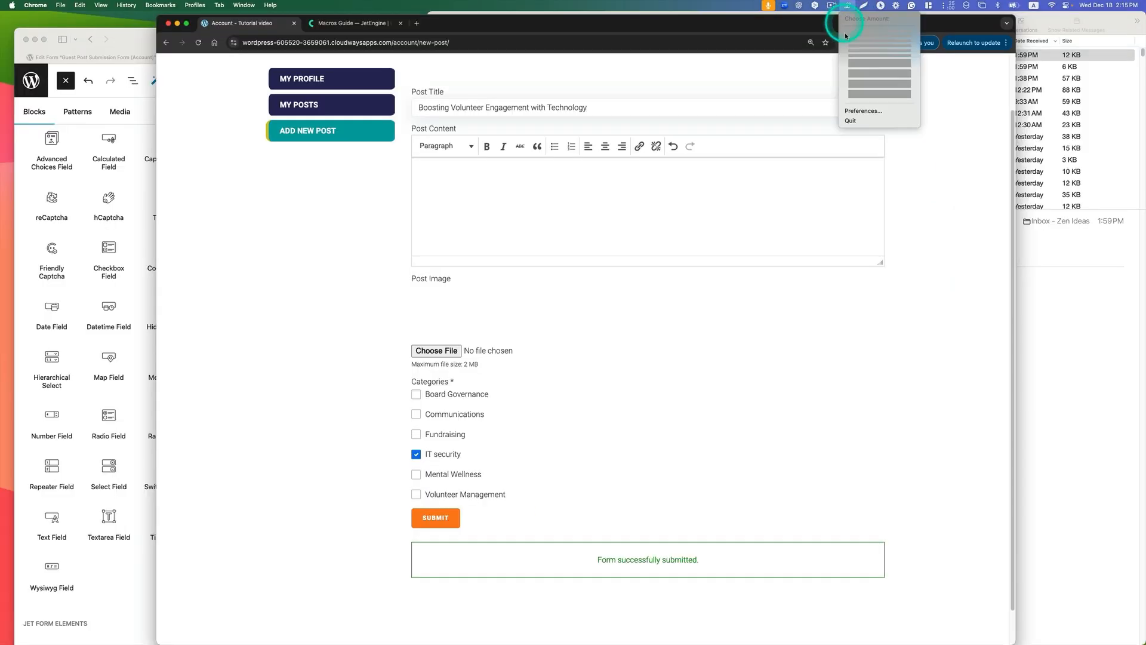
left_click(884, 83)
left_click(530, 172)
key("super+v")
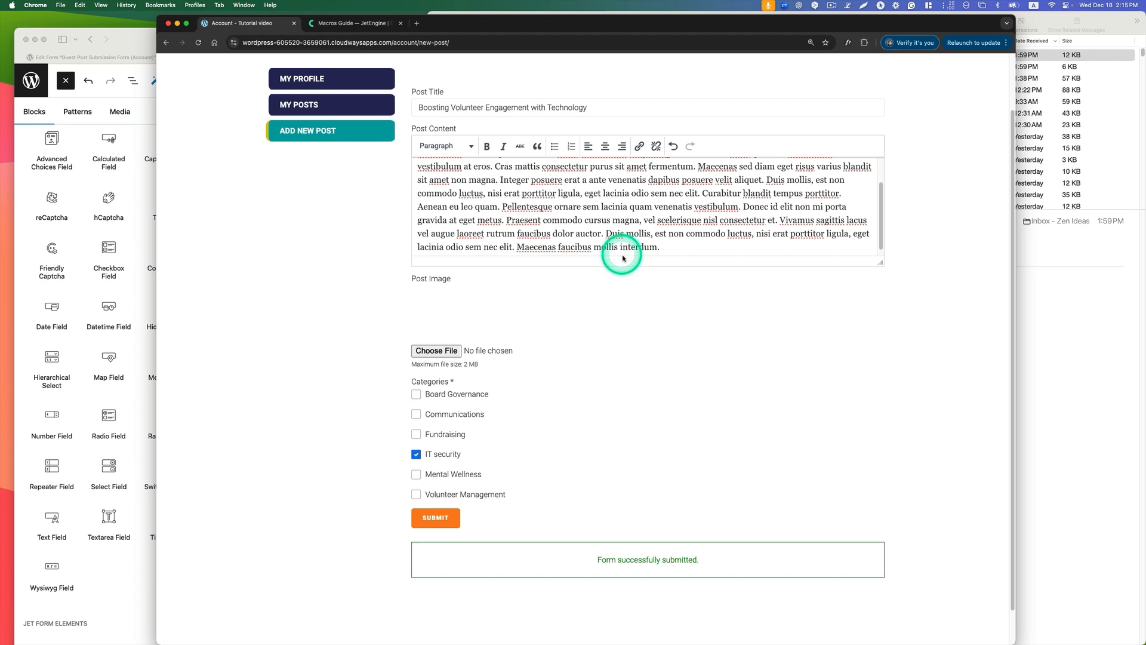
Step: Split the post content into a new paragraph before "Pellentesque ornare" and submit the guest post form
scroll(657, 245, "down", 1)
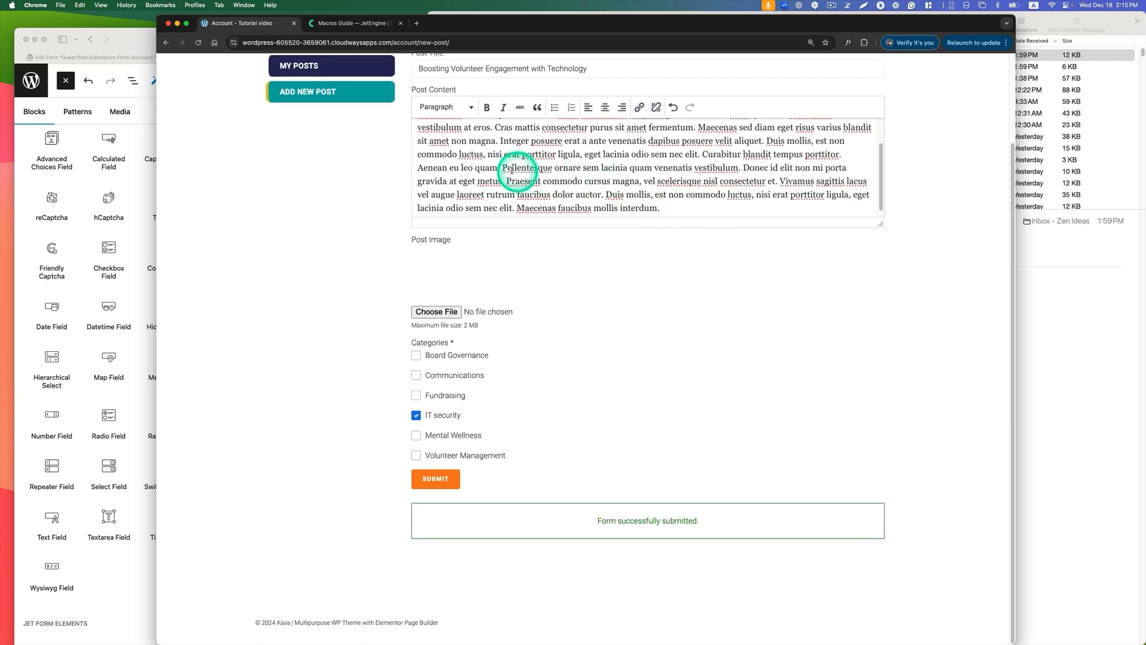
key("Return")
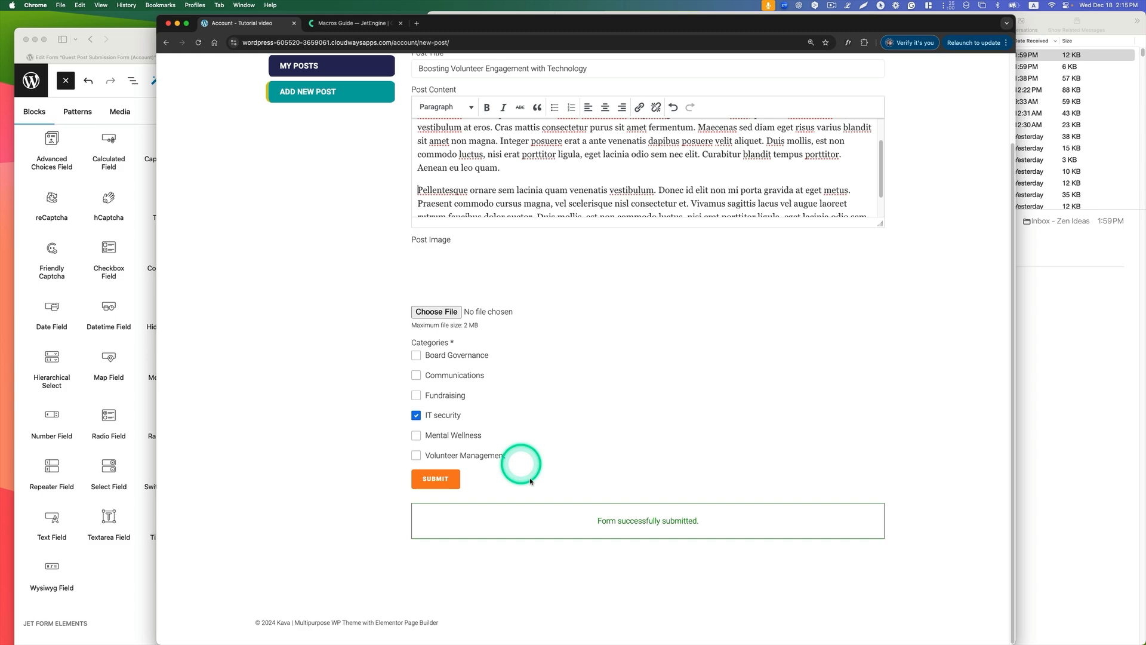
left_click(453, 484)
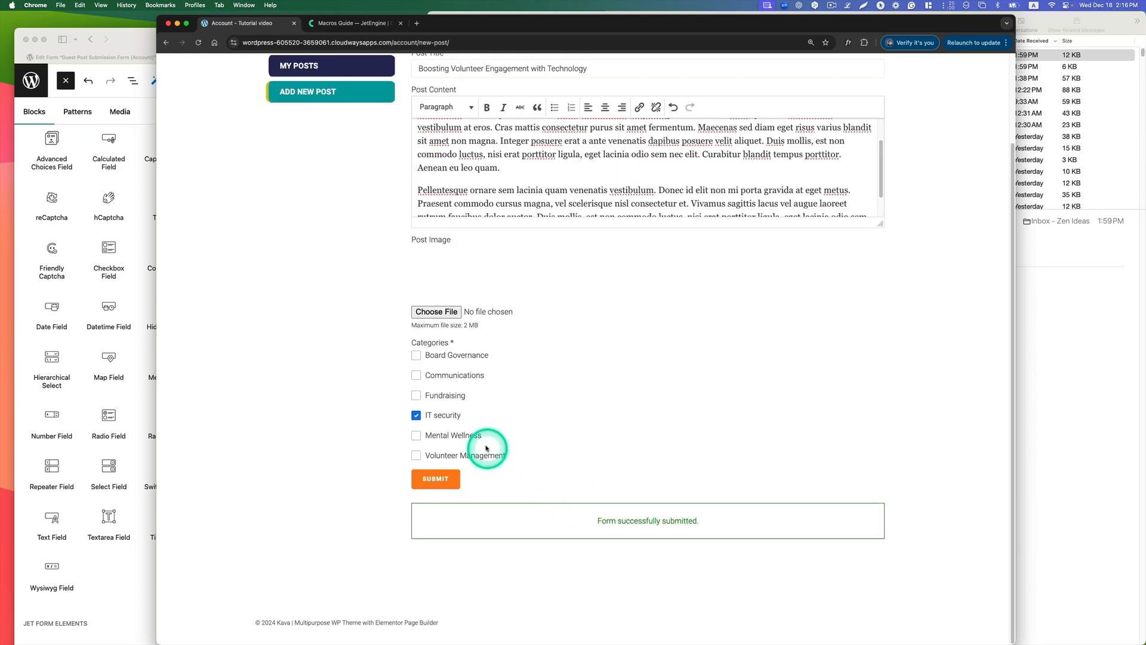
Step: In Mail, fetch new messages and read both new guest post notifications, checking the category line in the "Someone submitted a post" email
left_click(1095, 378)
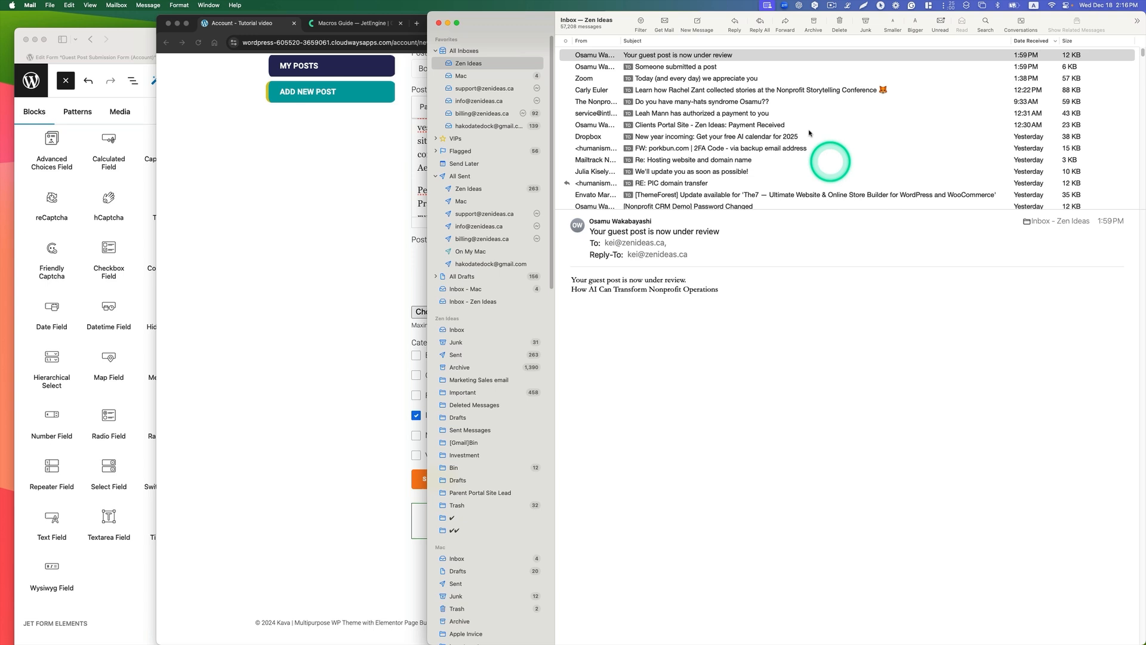
left_click(664, 24)
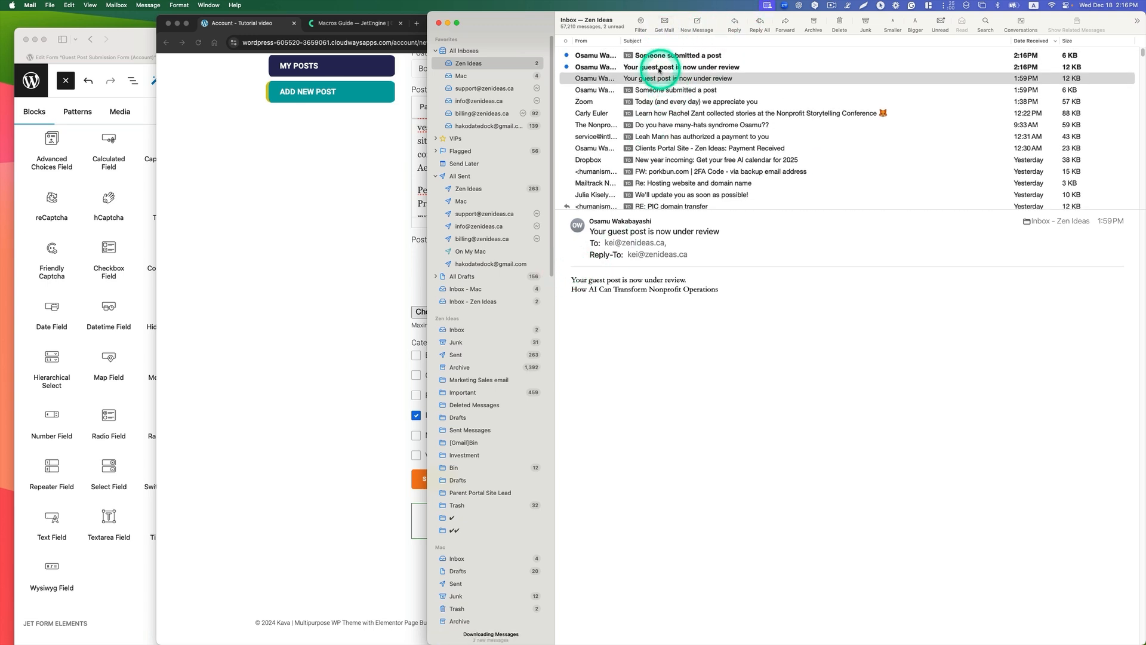
left_click(703, 67)
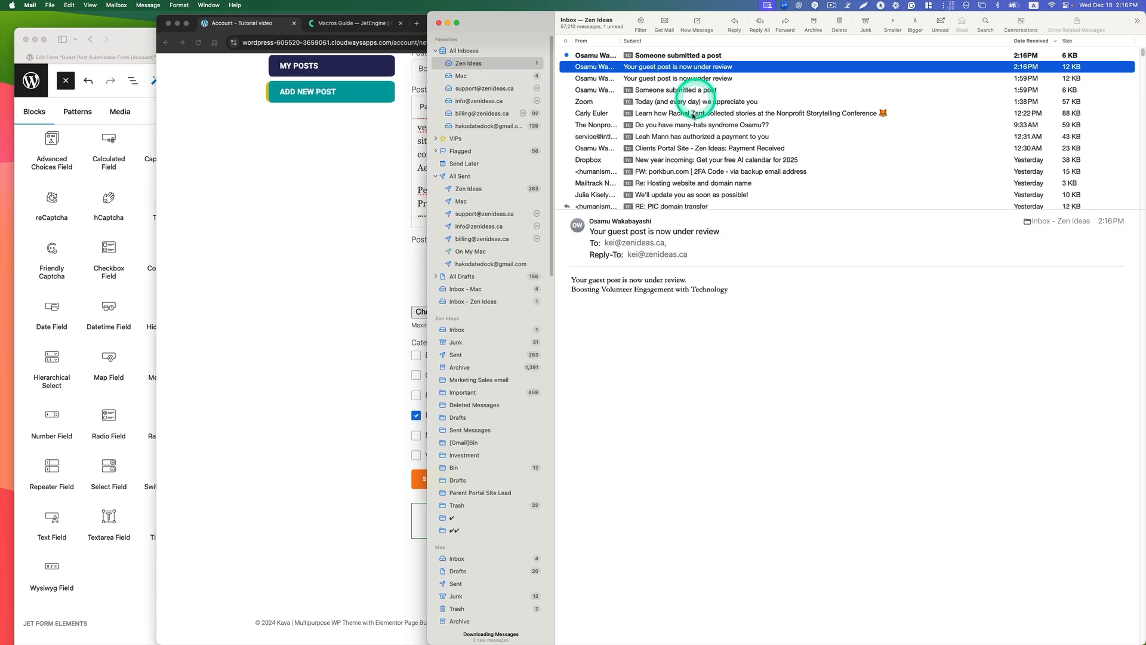
left_click(667, 57)
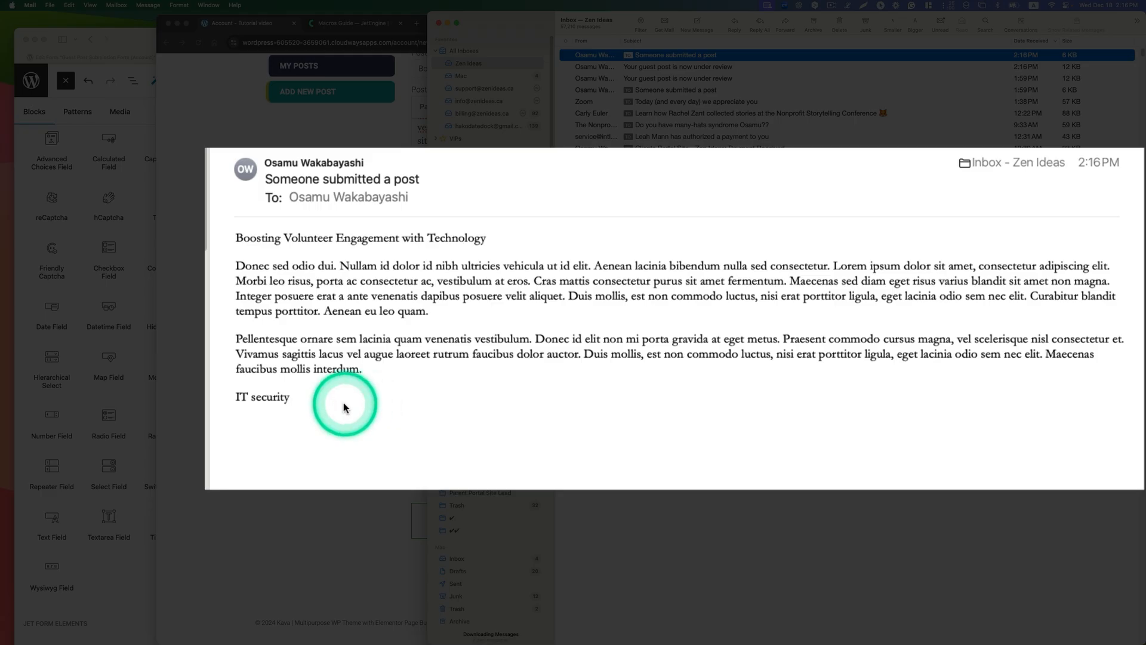
left_click_drag(639, 371, 564, 373)
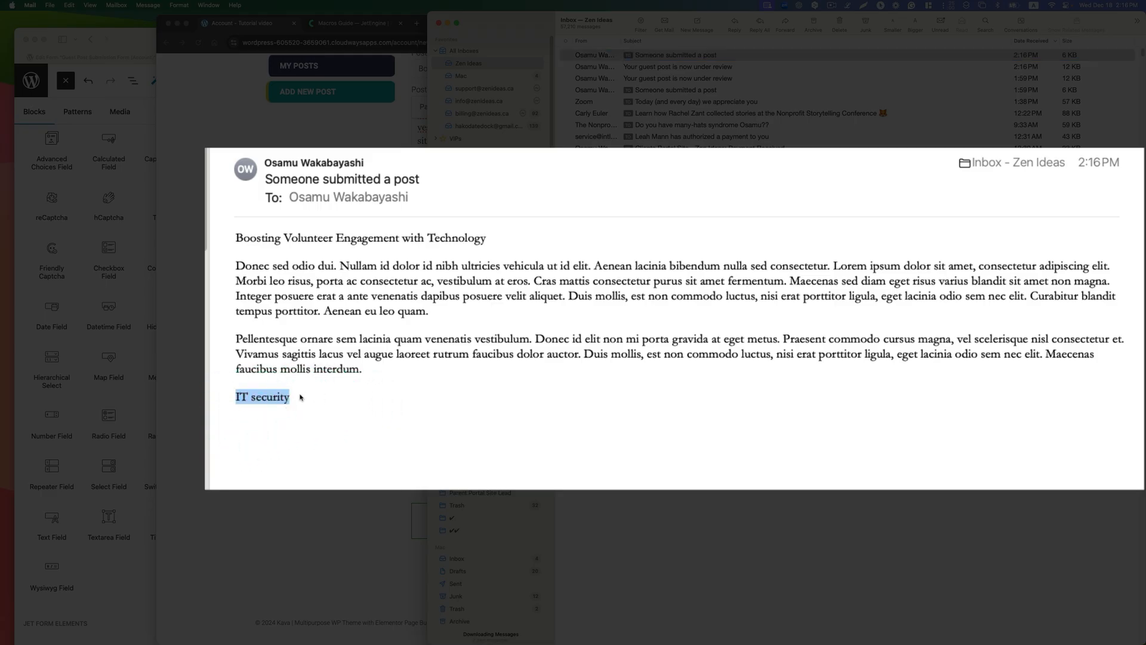
left_click(376, 373)
left_click(1013, 413)
left_click_drag(307, 406, 210, 396)
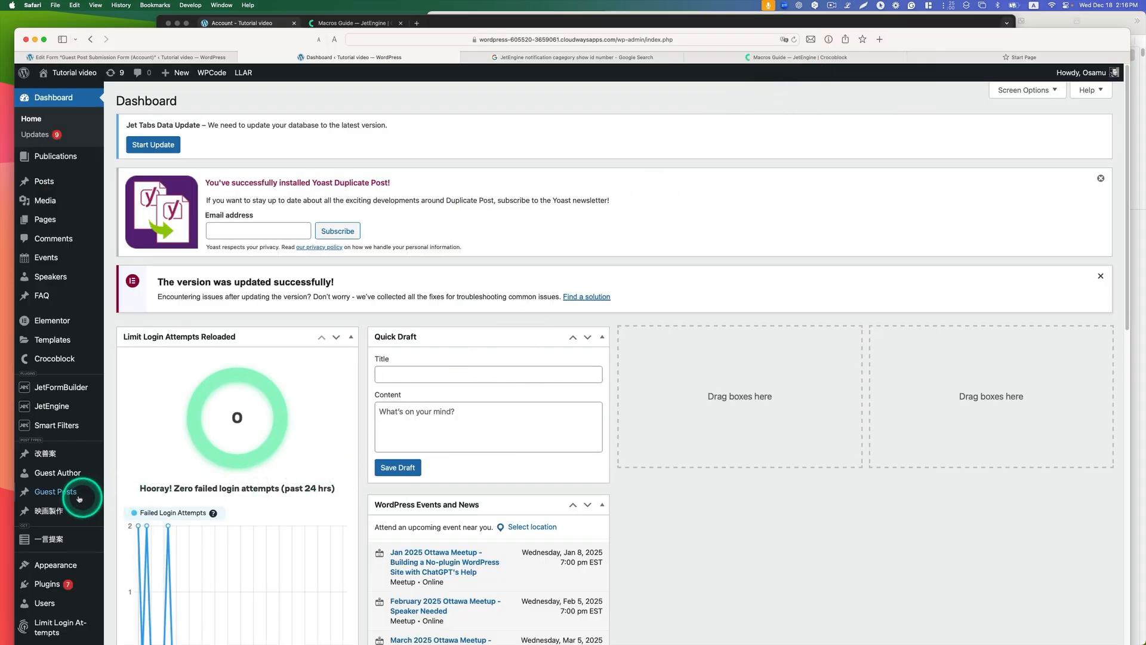
Step: Open the Guest Posts list in the WordPress admin in Safari and look through its entries
left_click(97, 497)
scroll(352, 459, "down", 5)
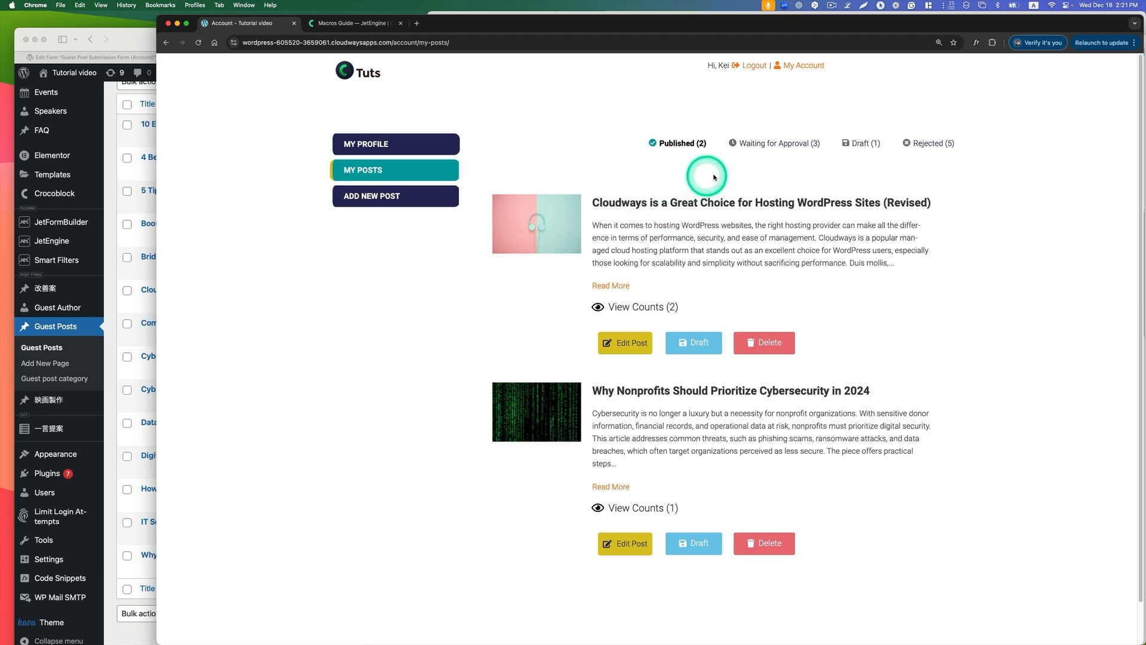
Step: On the account's My Posts page in Chrome, review the guest posts listed as Waiting for Approval
left_click(803, 144)
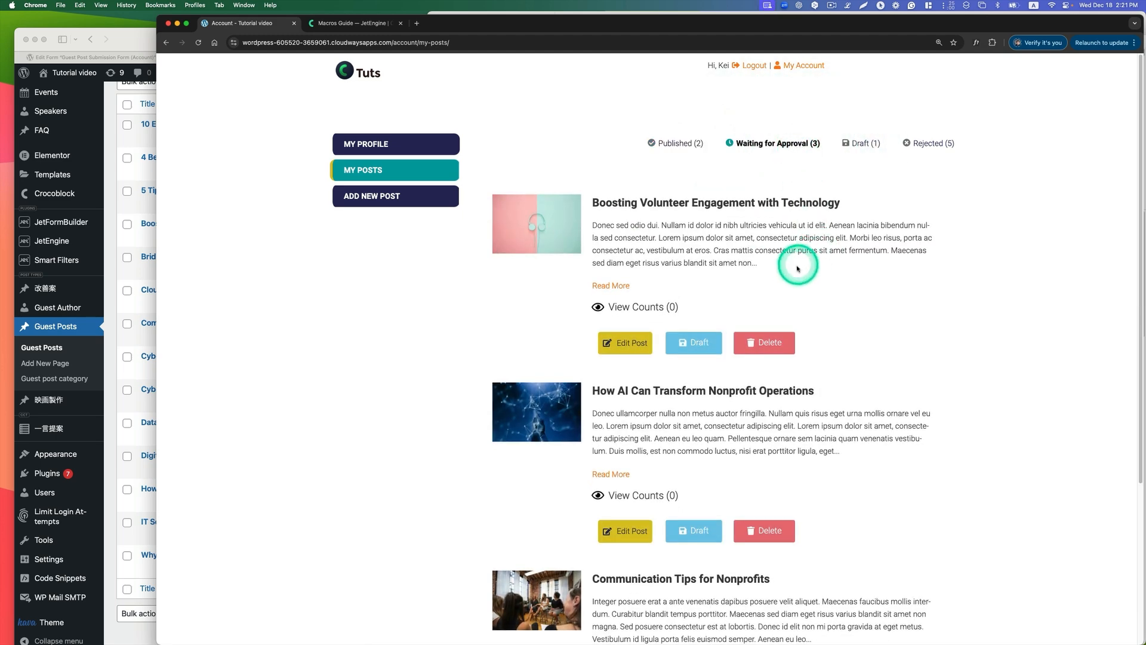
scroll(798, 268, "down", 2)
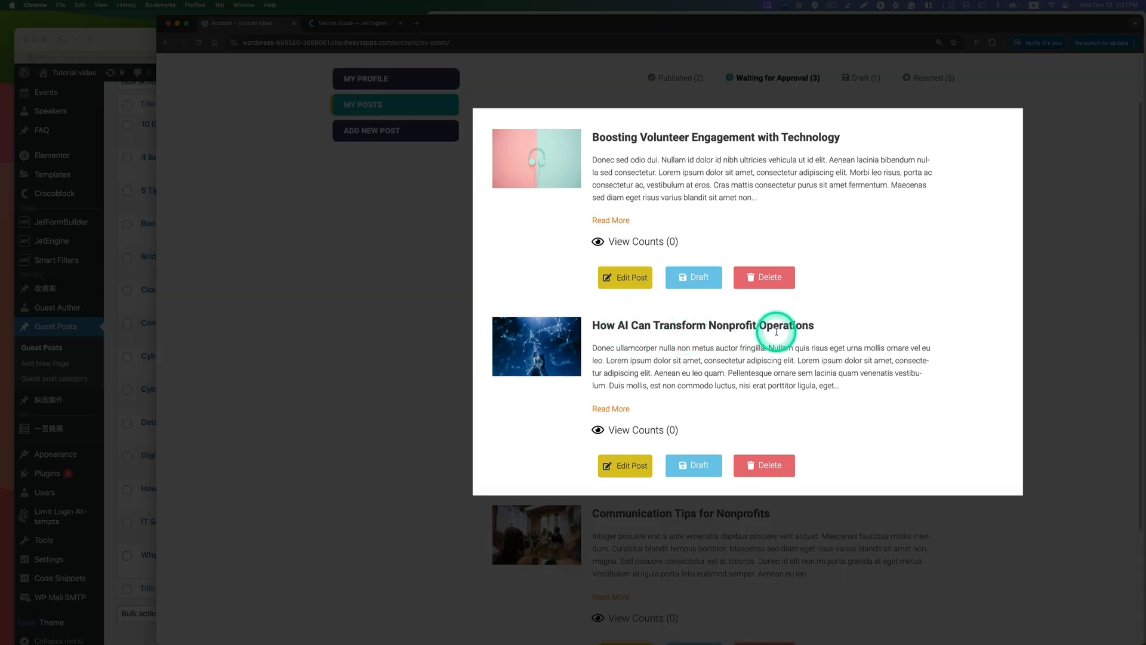
scroll(782, 344, "down", 2)
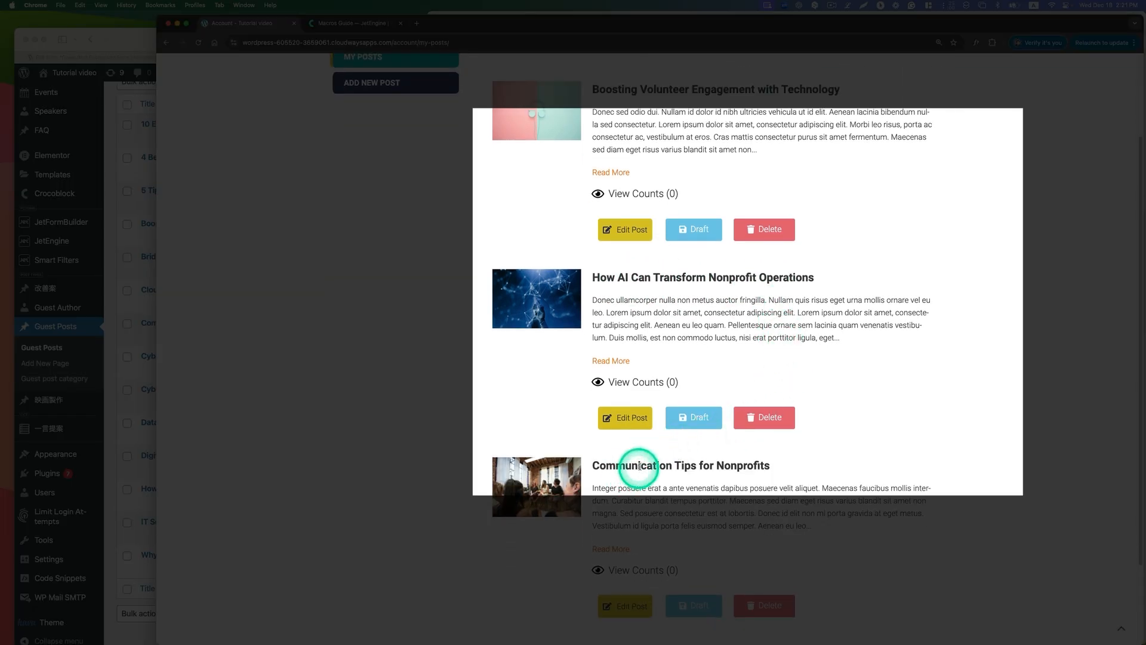
scroll(640, 467, "up", 2)
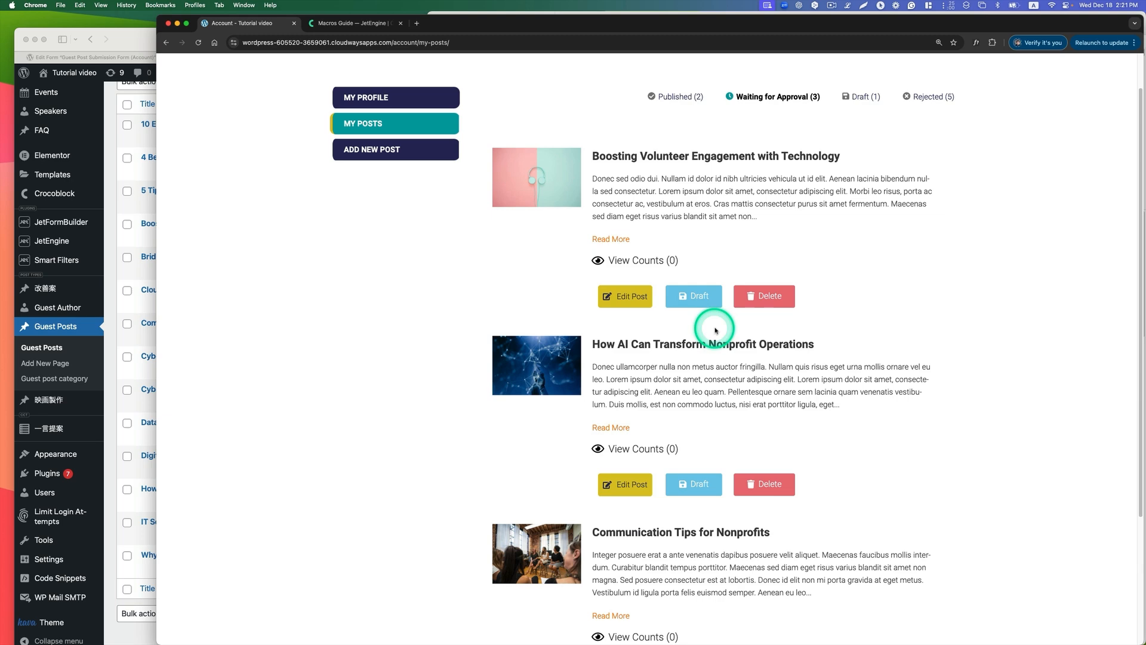
scroll(722, 326, "down", 1)
scroll(727, 322, "down", 1)
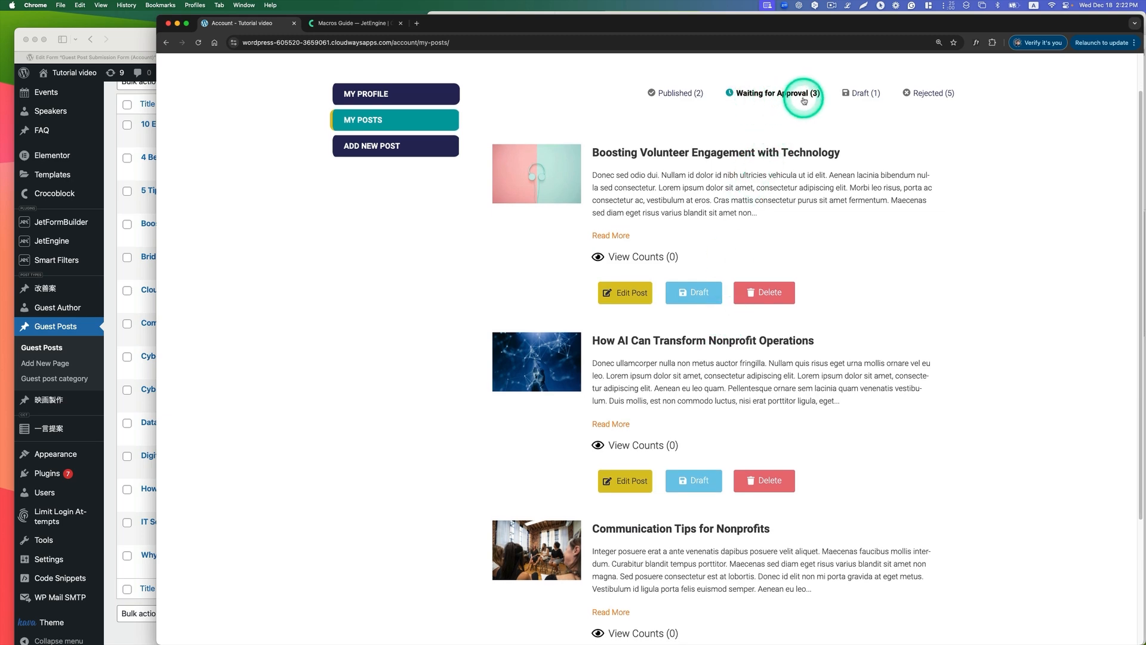
scroll(525, 353, "up", 2)
scroll(717, 355, "down", 5)
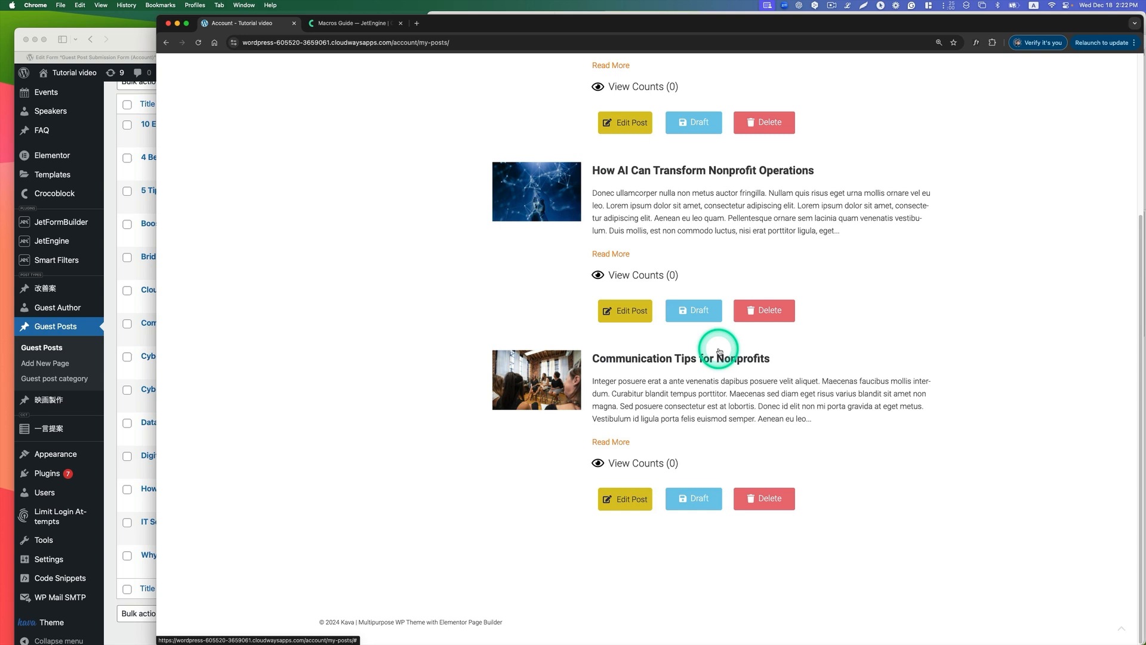
scroll(716, 311, "up", 5)
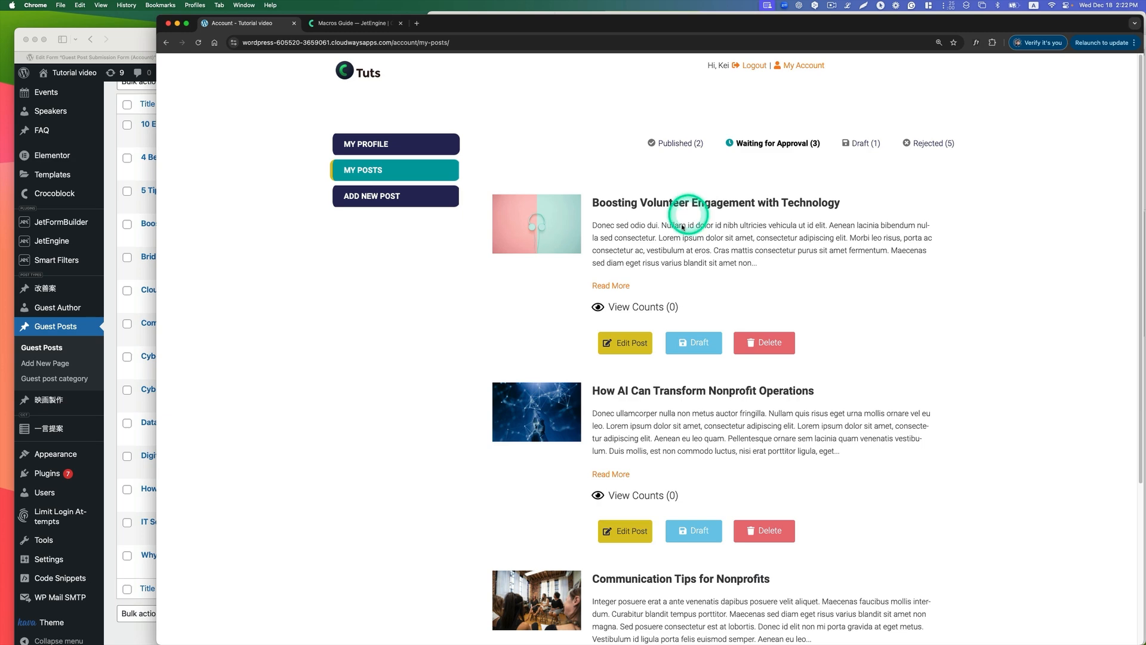
Step: Compare the Draft, Waiting for Approval and Published post listings on the My Posts page
left_click(862, 144)
left_click(776, 143)
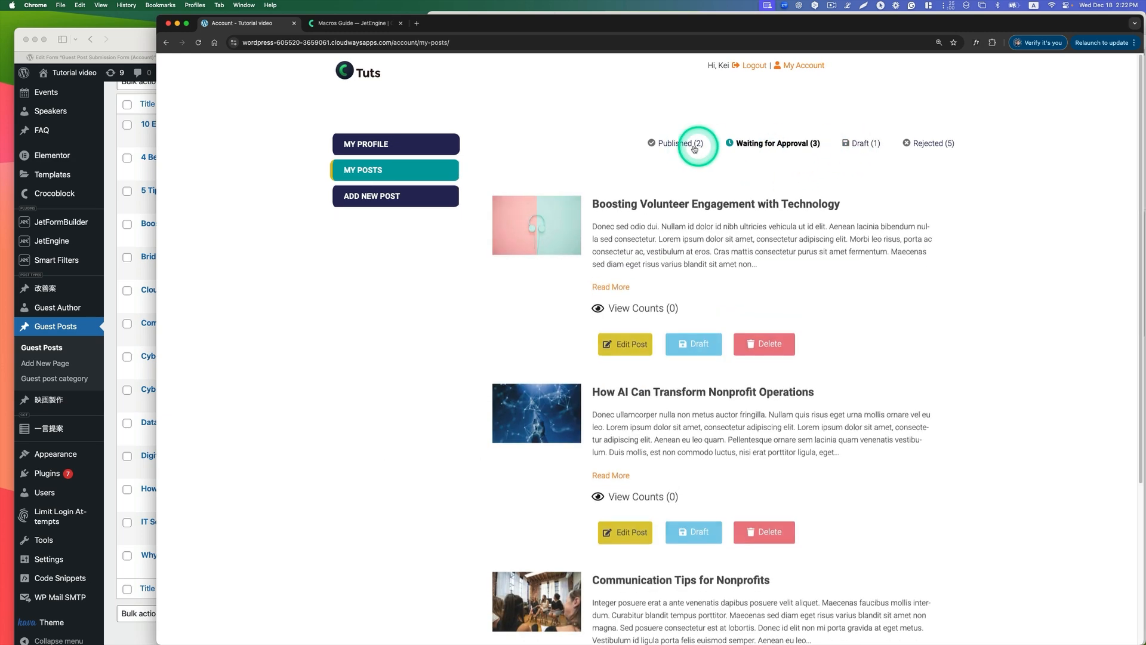
left_click(681, 144)
left_click(764, 145)
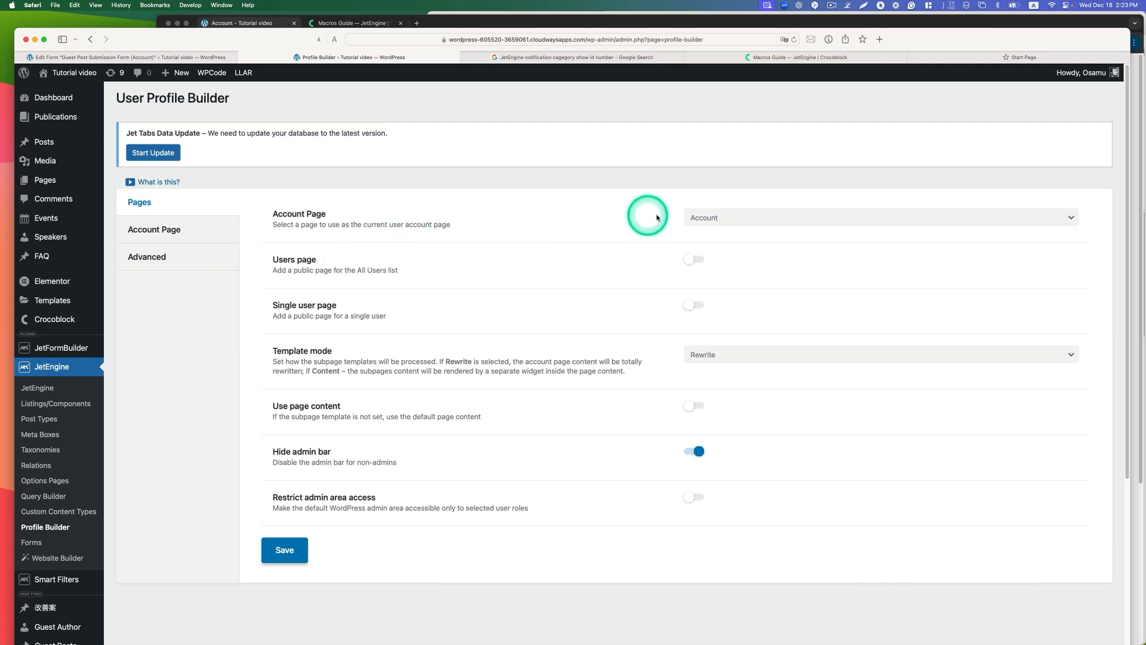
Step: In JetEngine's User Profile Builder in Safari, choose Account as the current user account page
left_click(701, 217)
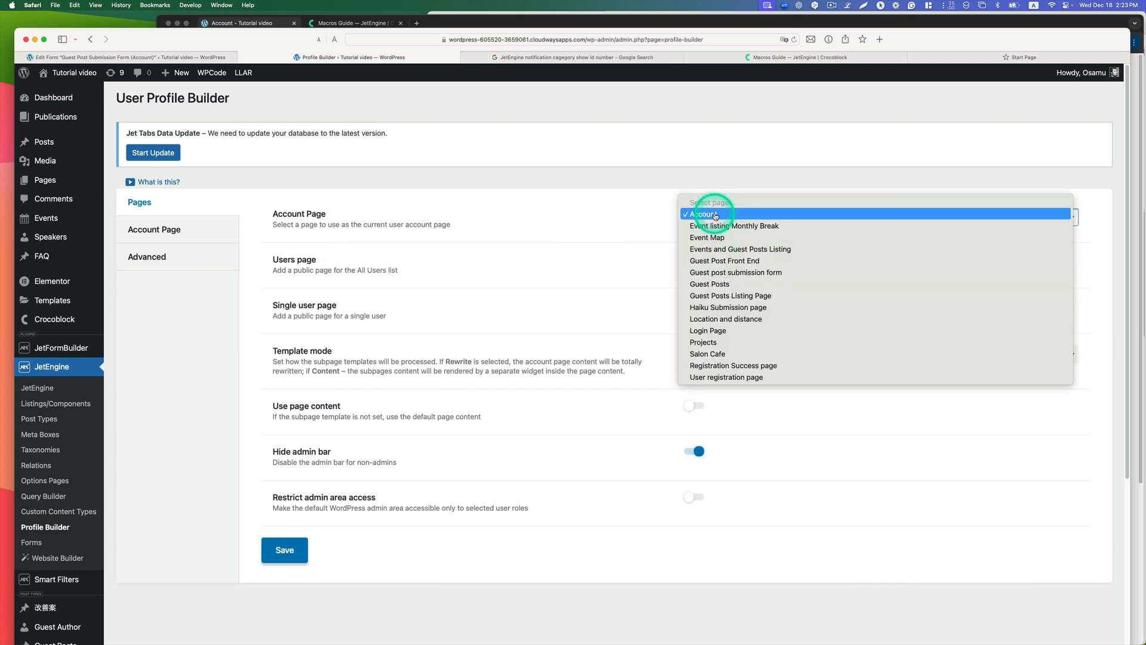
left_click(716, 215)
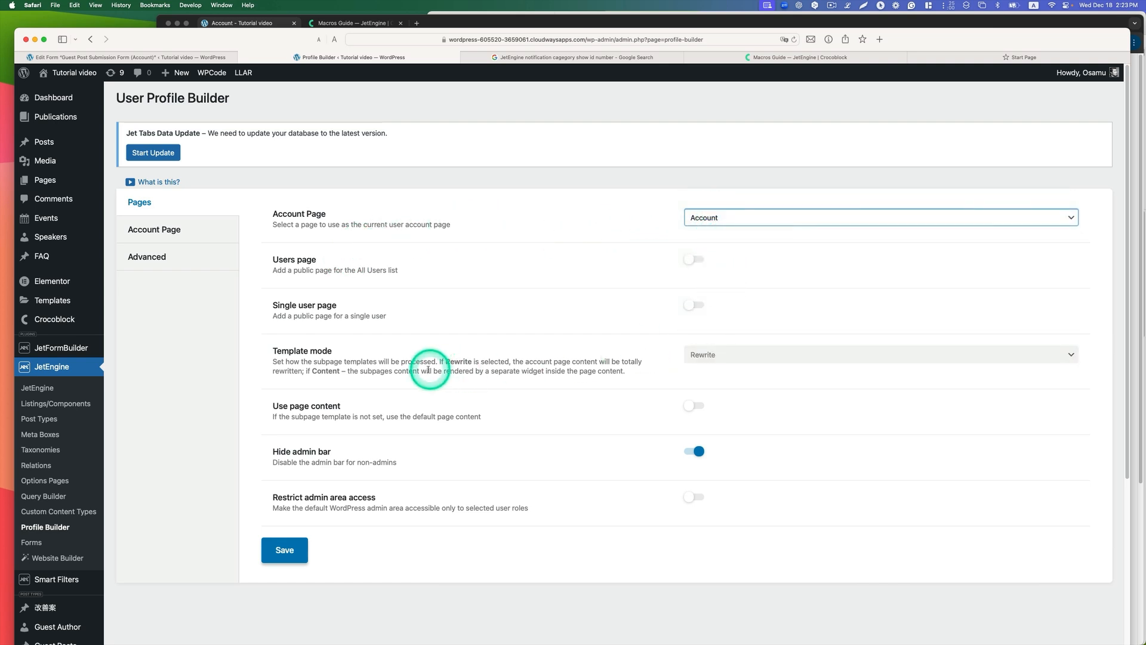
Step: Choose Rewrite as the Profile Builder's template mode and open the account page's list of subpages
left_click(722, 357)
left_click(724, 355)
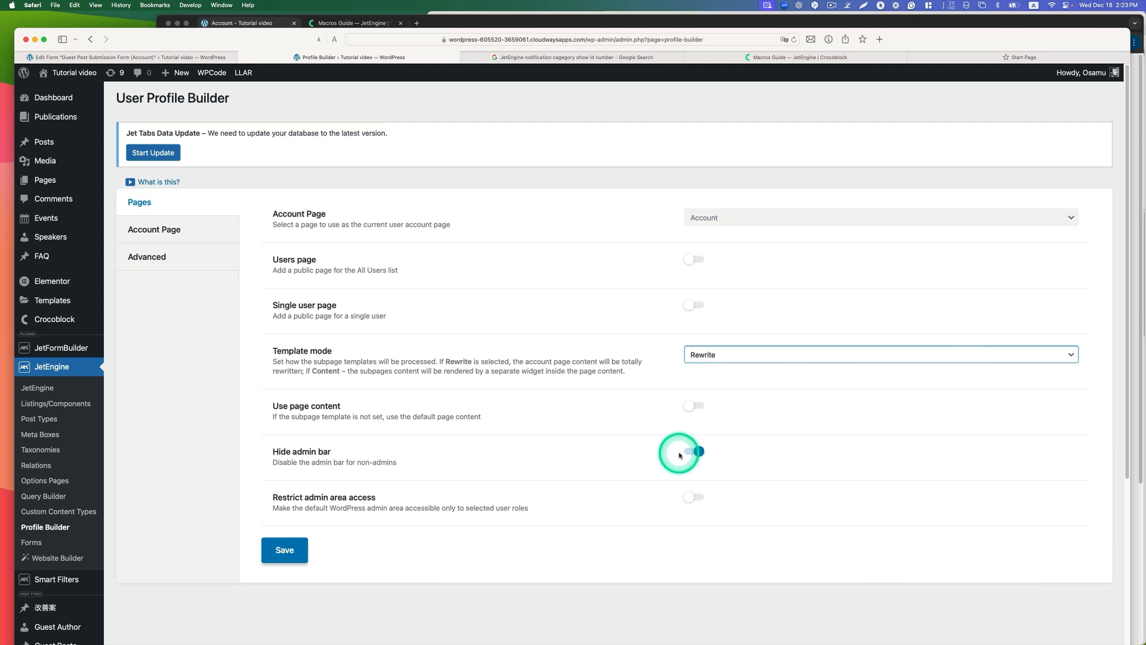
left_click(154, 233)
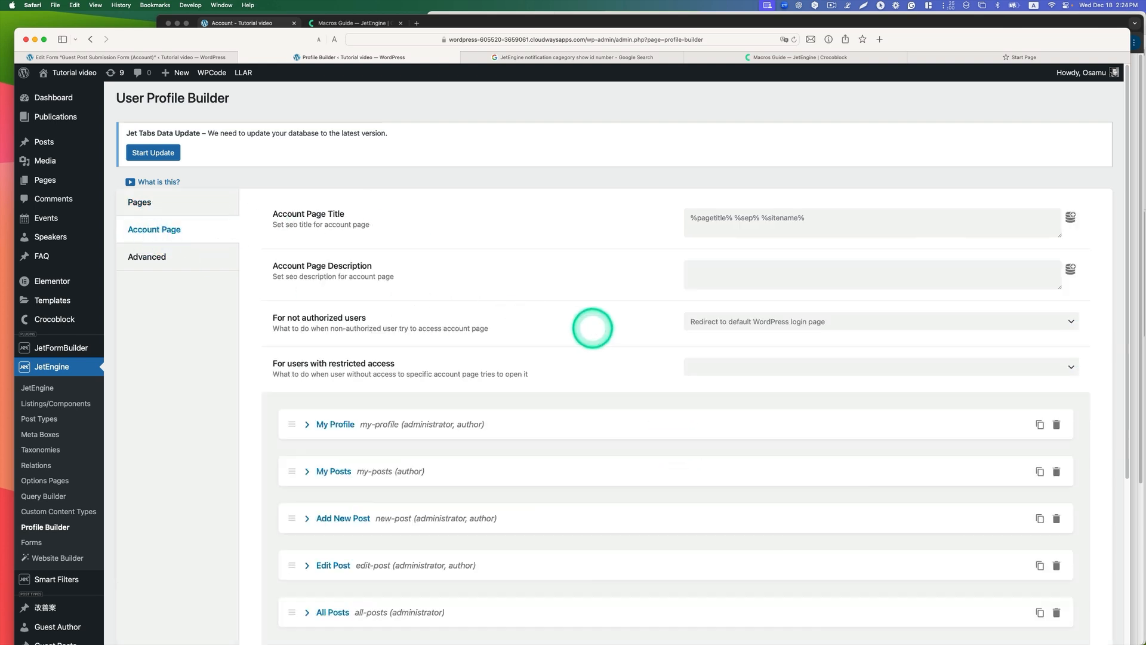
scroll(591, 331, "down", 3)
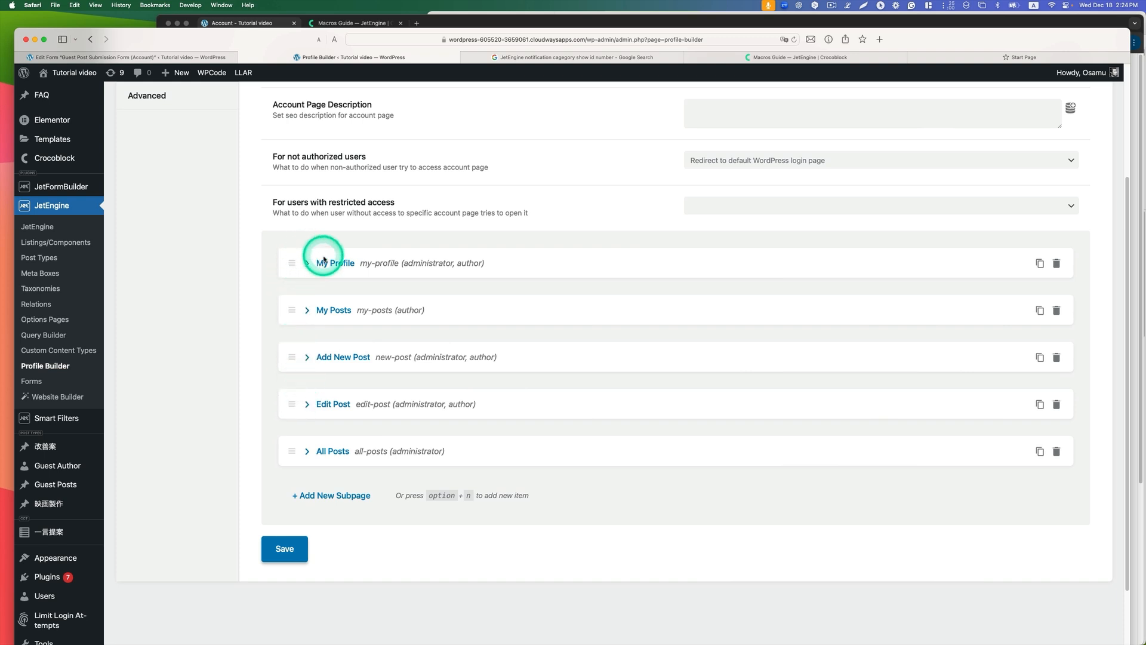
Step: Compare the configured subpages and their user roles with the author's account menu on the My Posts page in Chrome
left_click(827, 18)
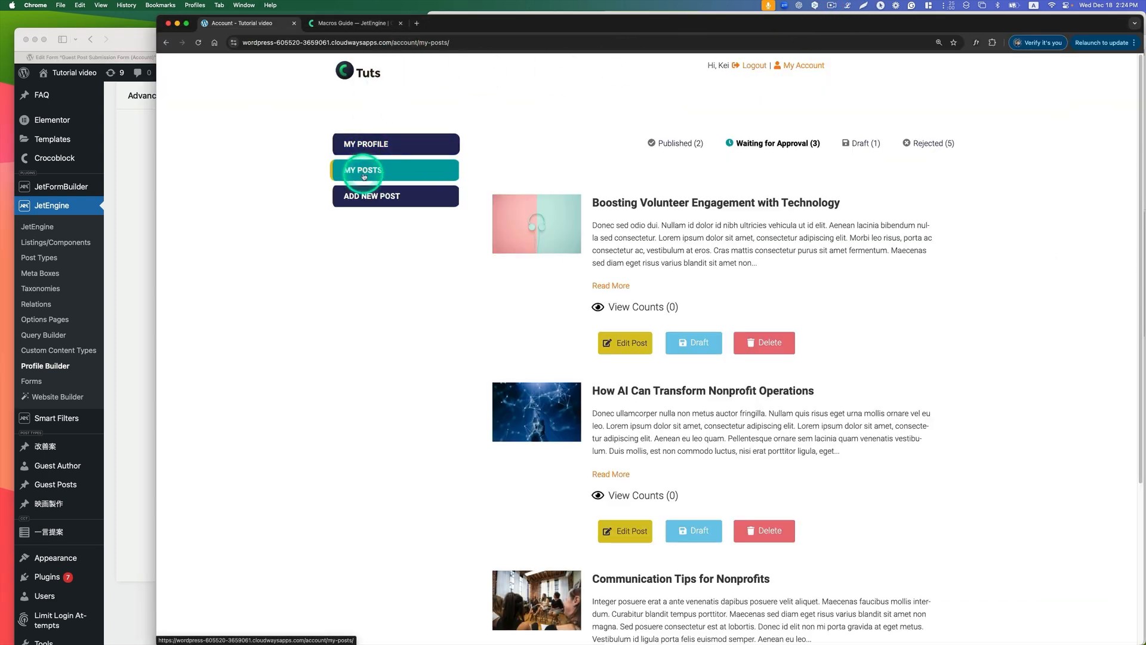
left_click(132, 215)
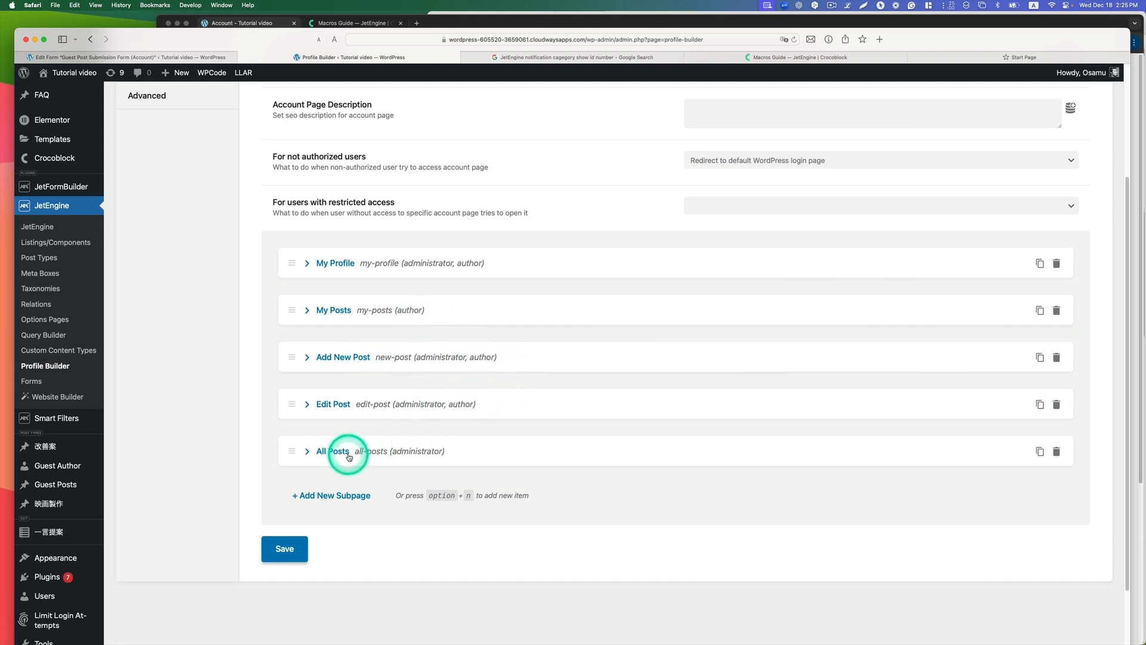
left_click(422, 454)
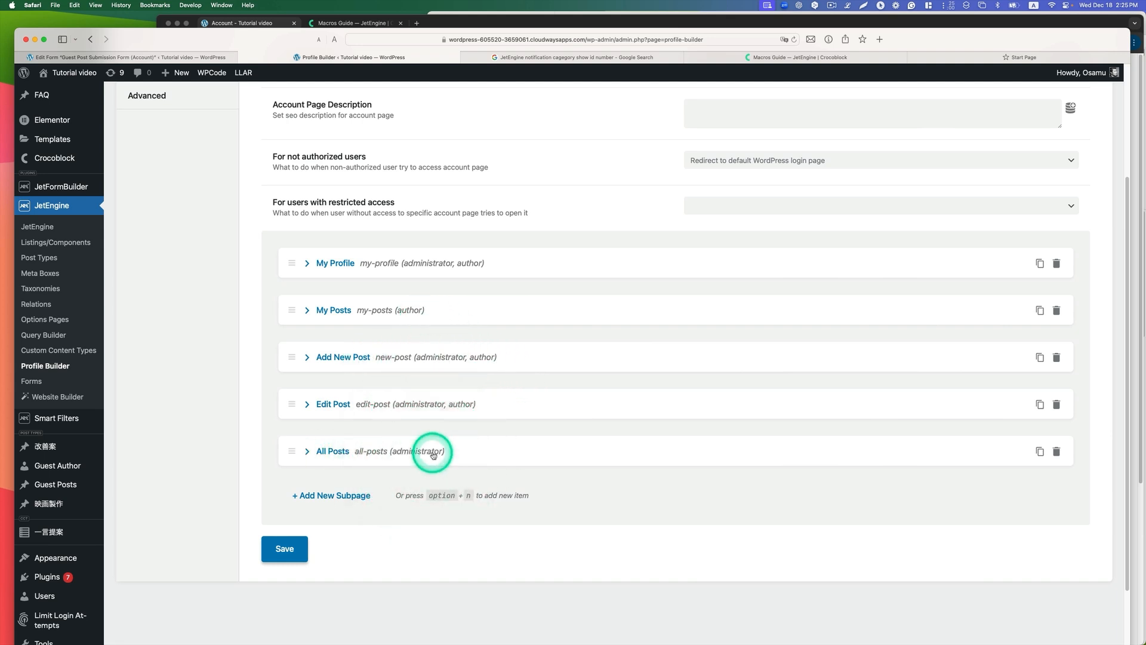
left_click(1023, 28)
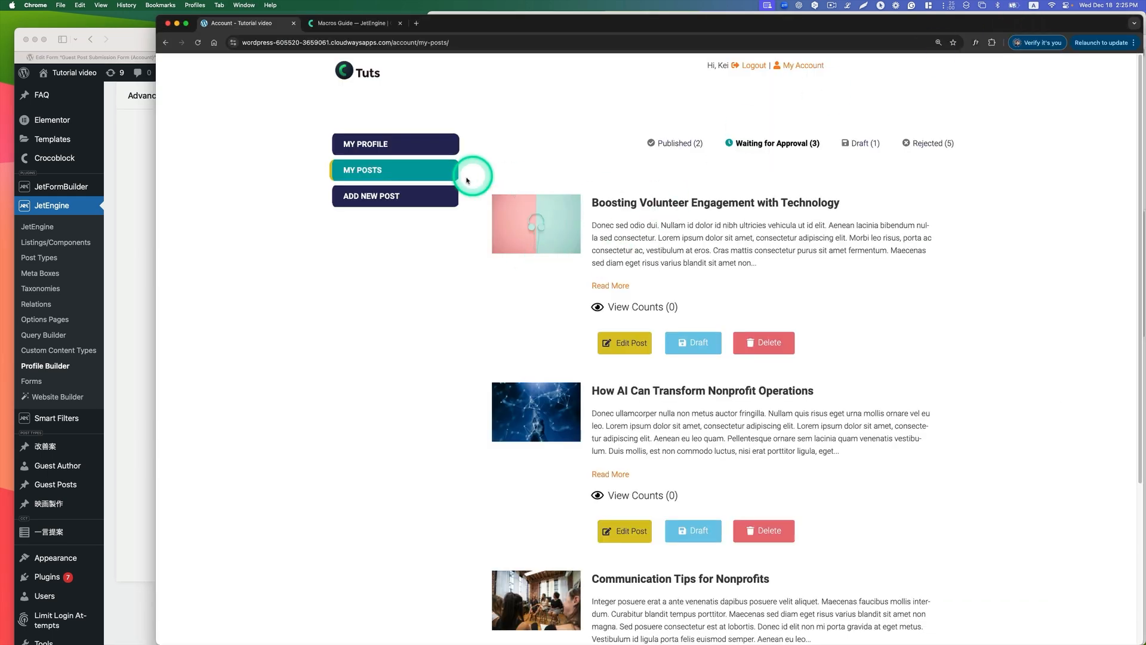
left_click(118, 266)
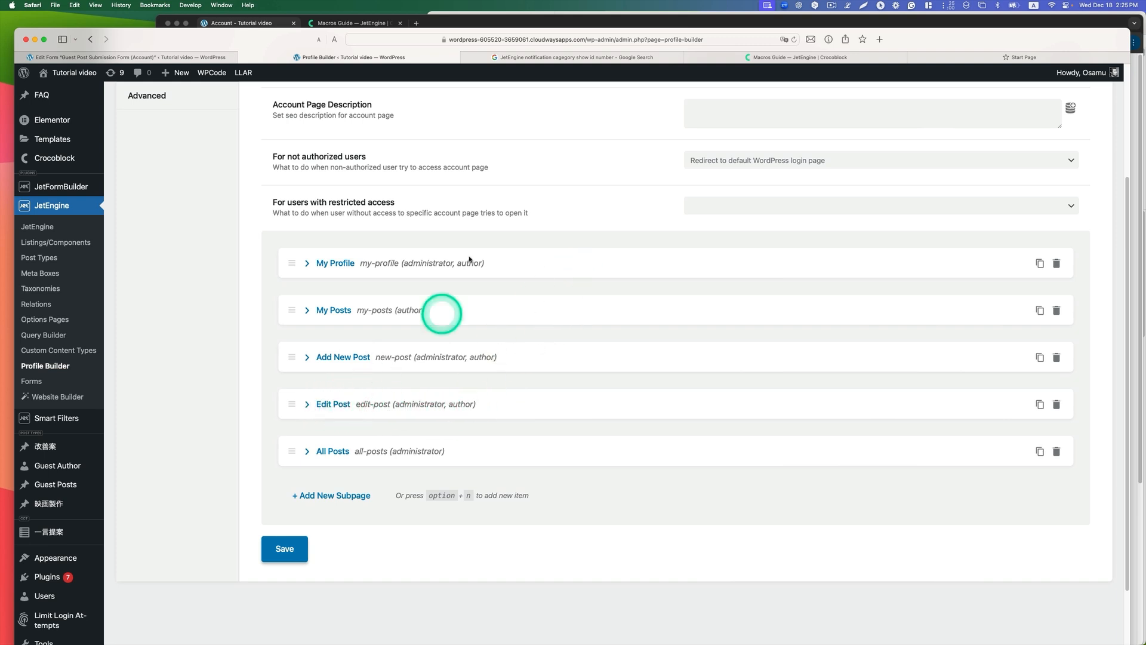
Step: In Chrome, append "ee" to the last word of the post "Boosting Volunteer Engagement with Technology" and update it
left_click(487, 25)
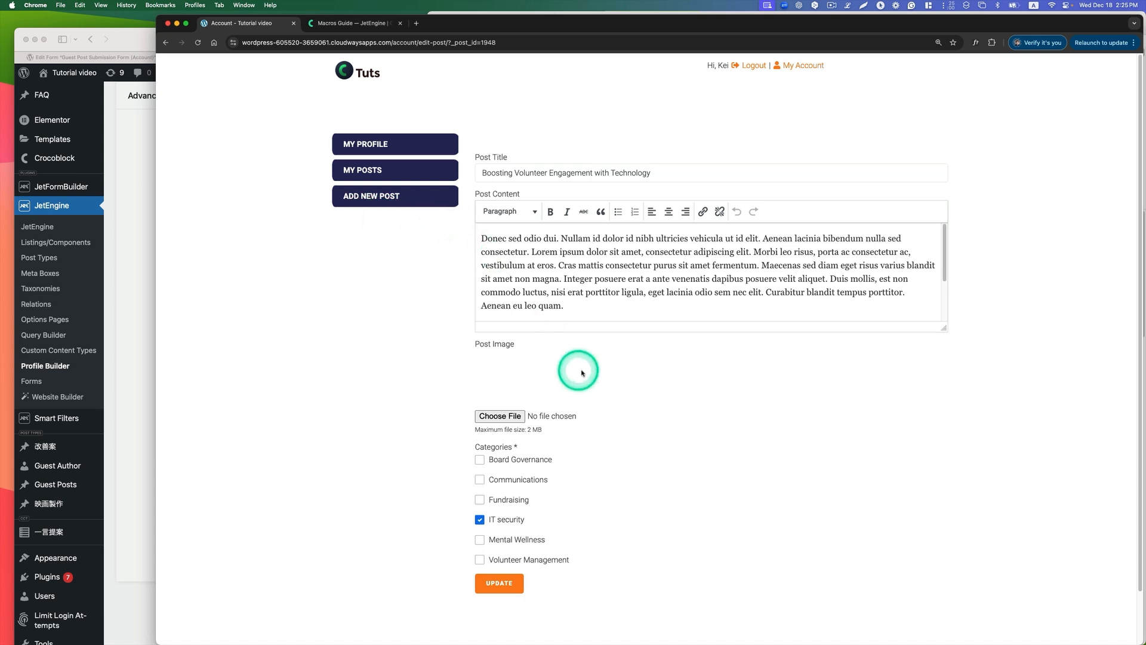
left_click(611, 314)
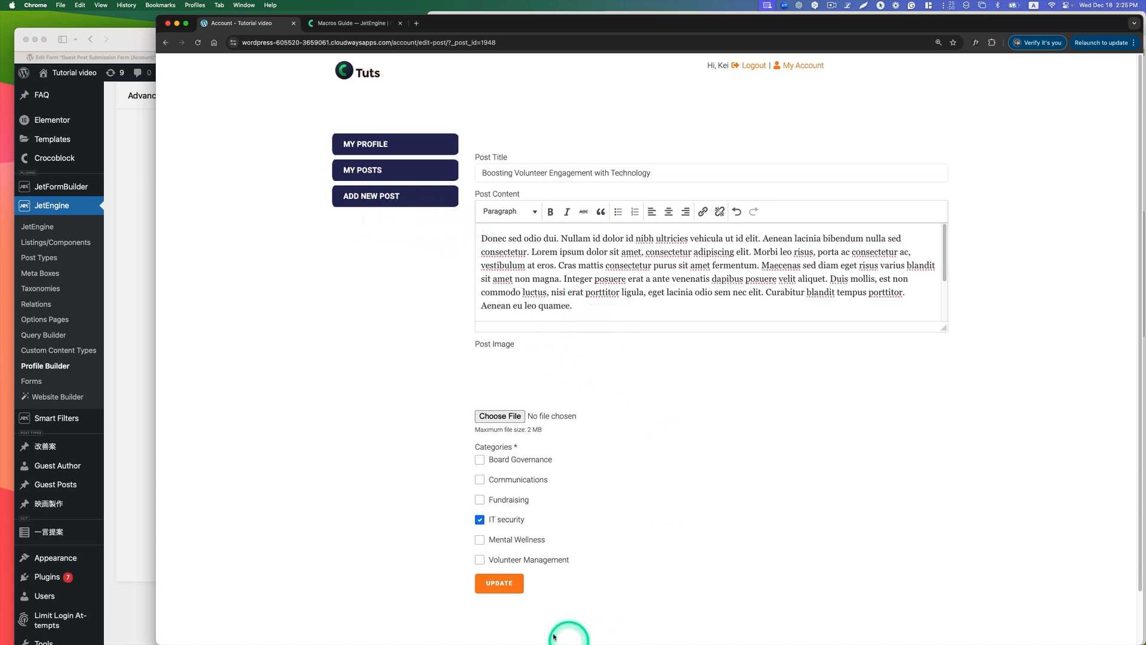
left_click(495, 585)
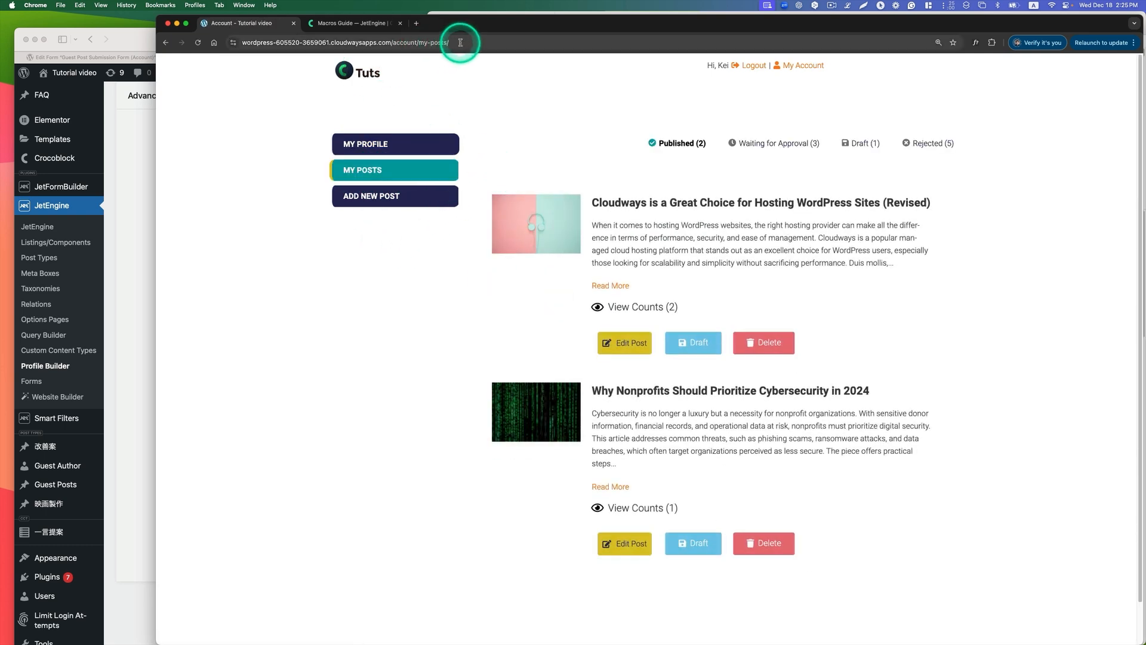
Step: Compare the My Posts page's URL slug with the My Posts subpage settings in the Profile Builder in Safari
left_click_drag(460, 42, 382, 44)
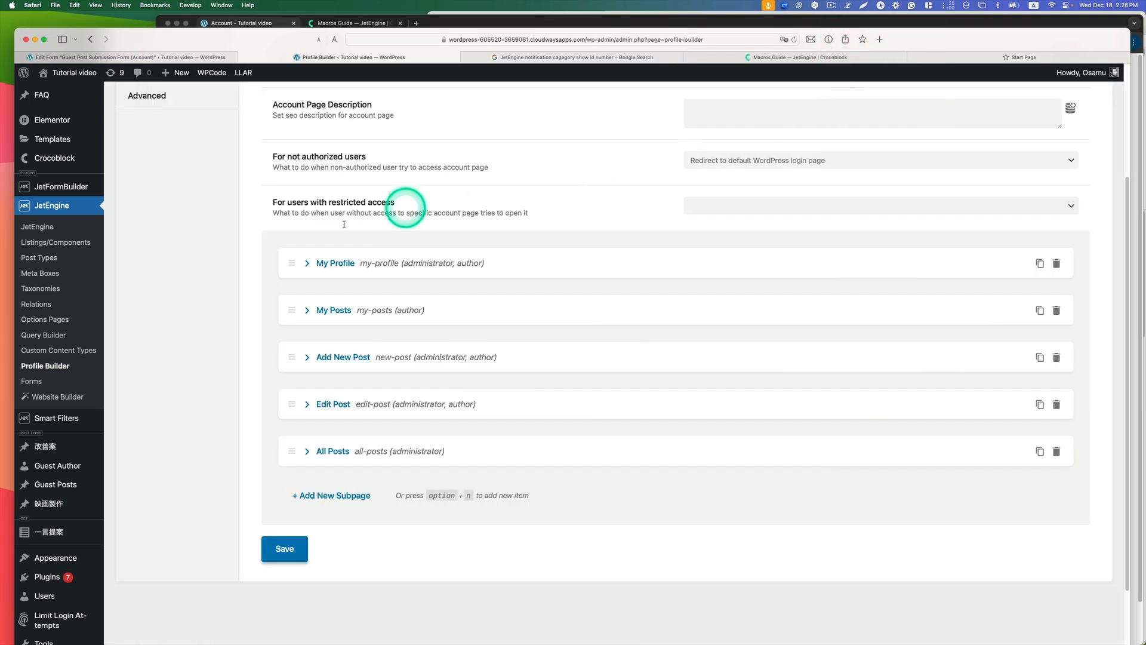
left_click(308, 310)
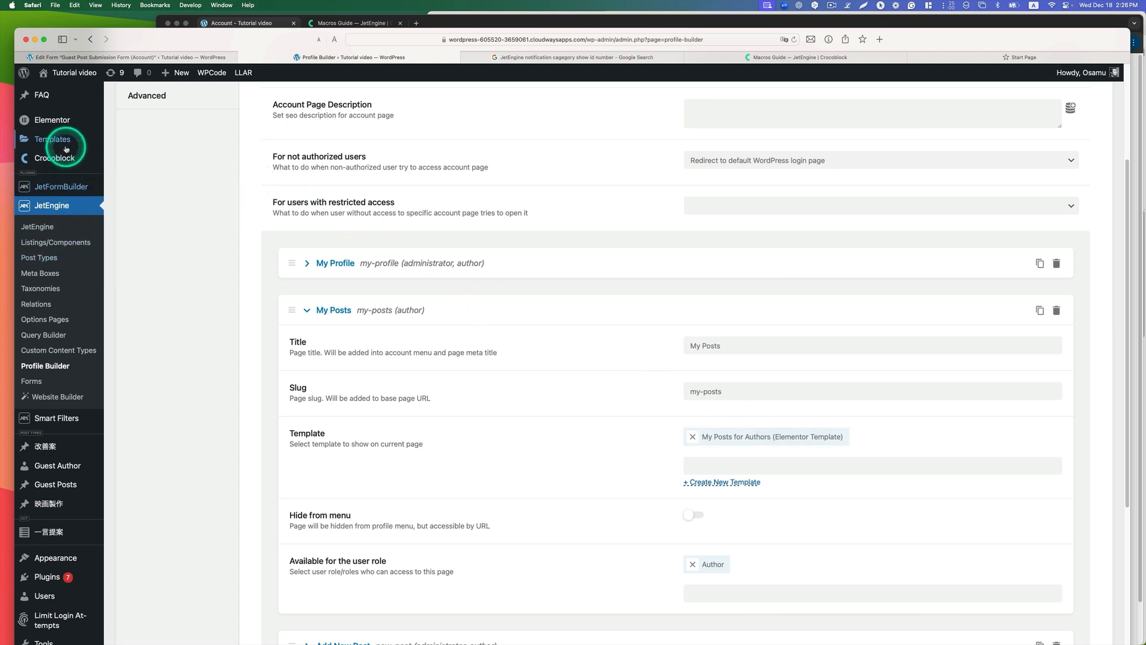
Step: Open the saved template Add Post in the Elementor editor
mouse_move(66, 142)
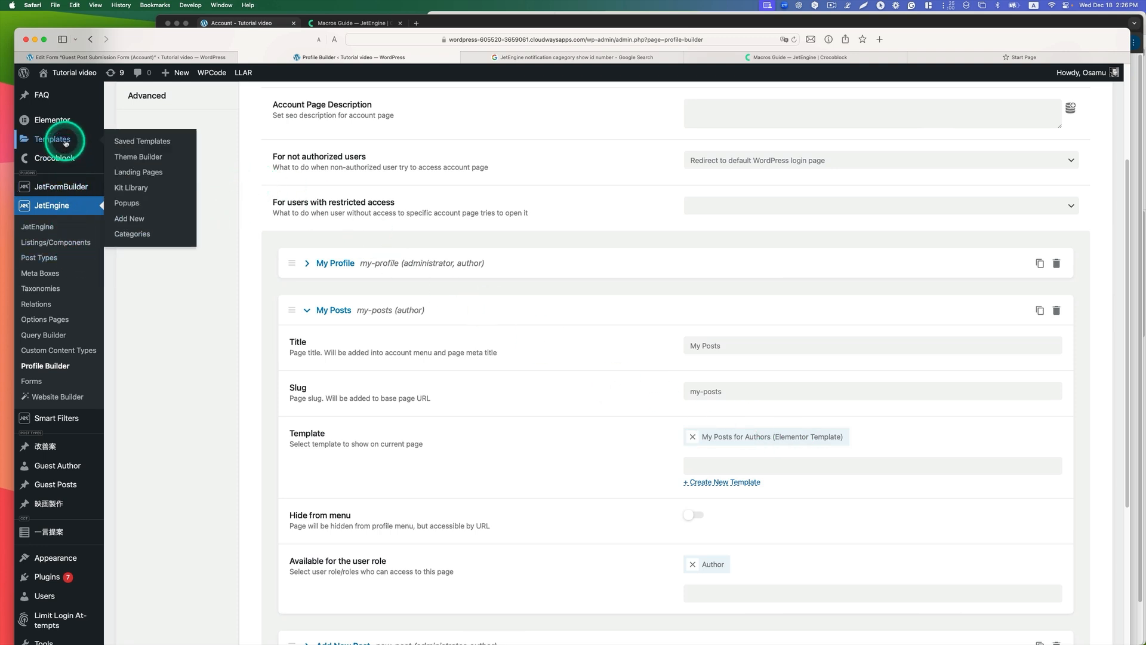
left_click(131, 144)
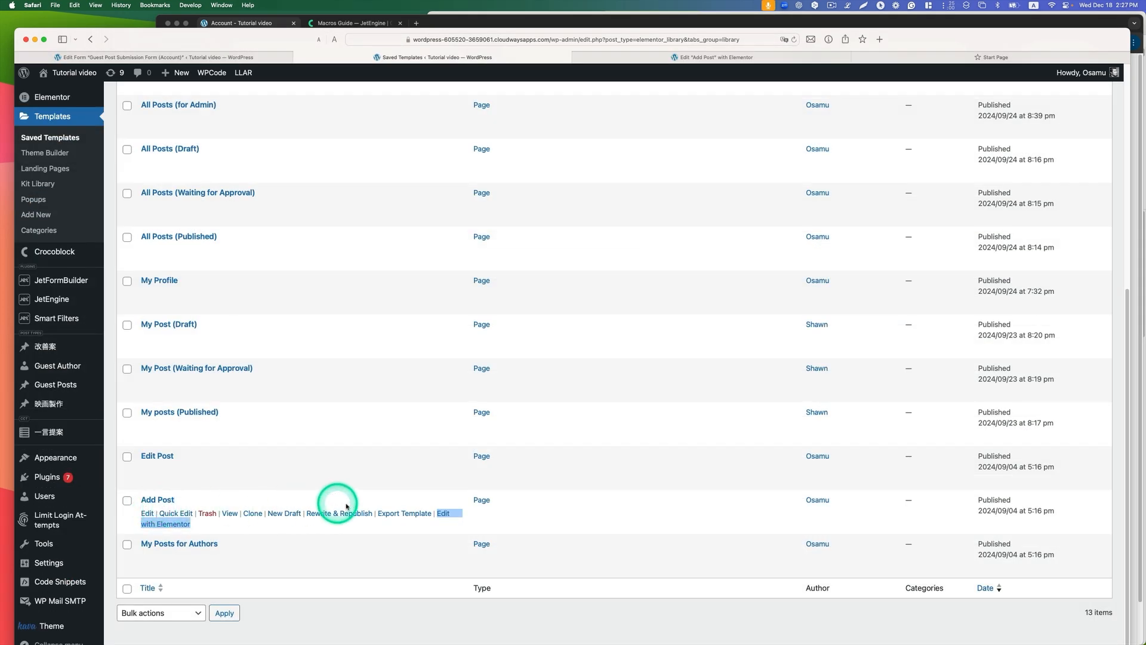
left_click(169, 528)
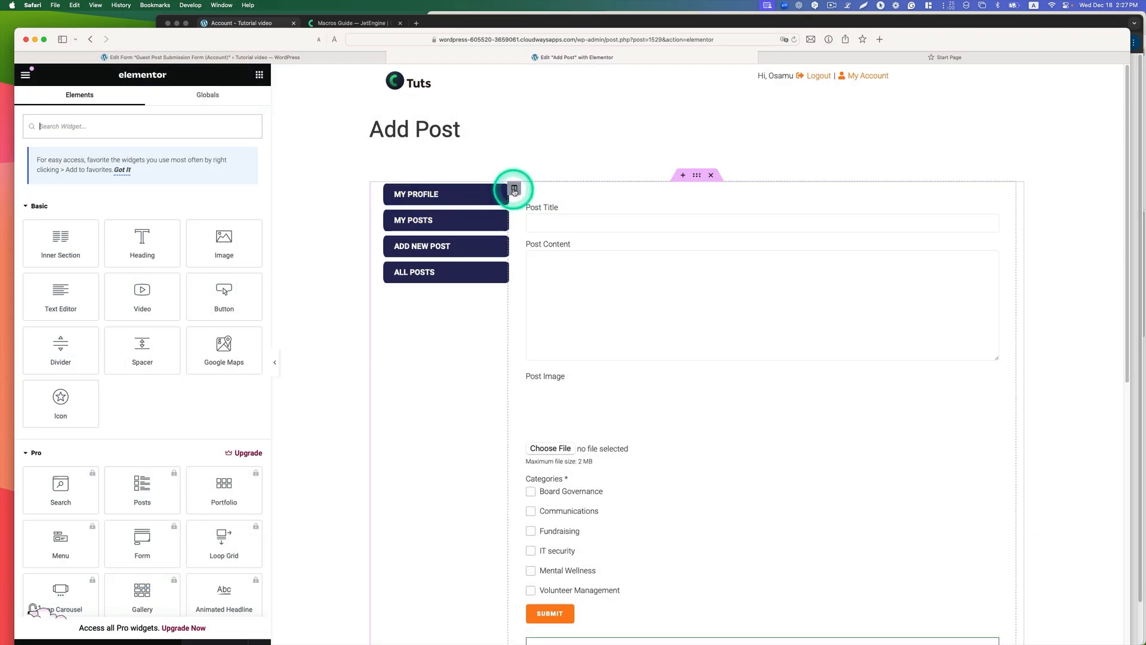
Step: Try out a Profile Menu widget with the Vertical layout below the existing account menu and remove it again
left_click(157, 130)
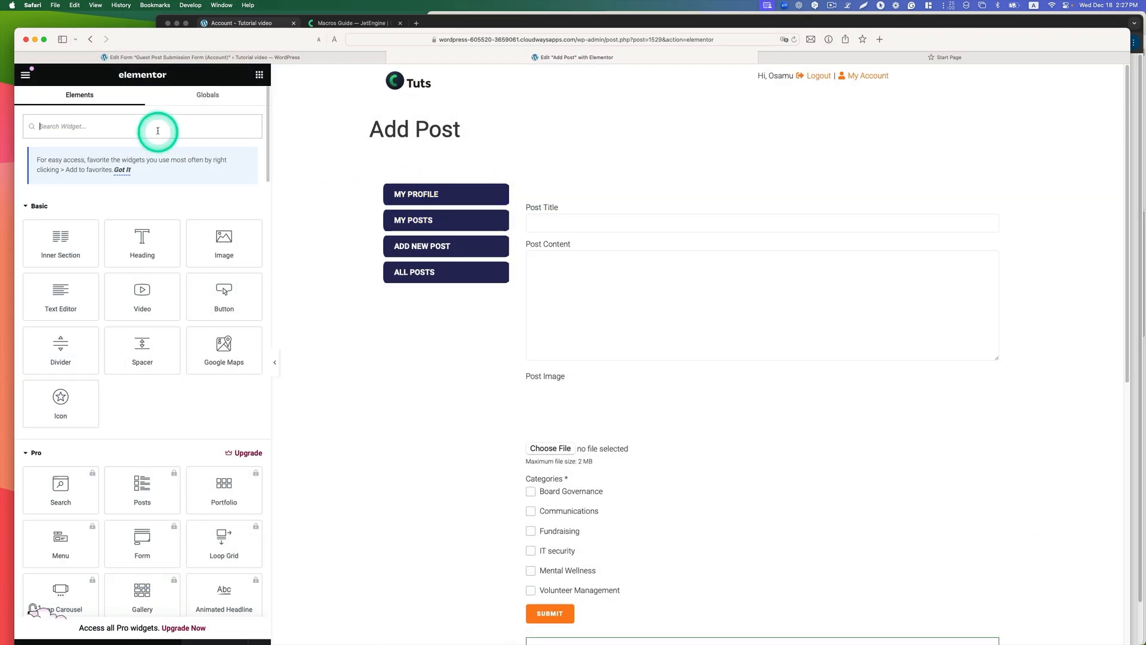
type("menu")
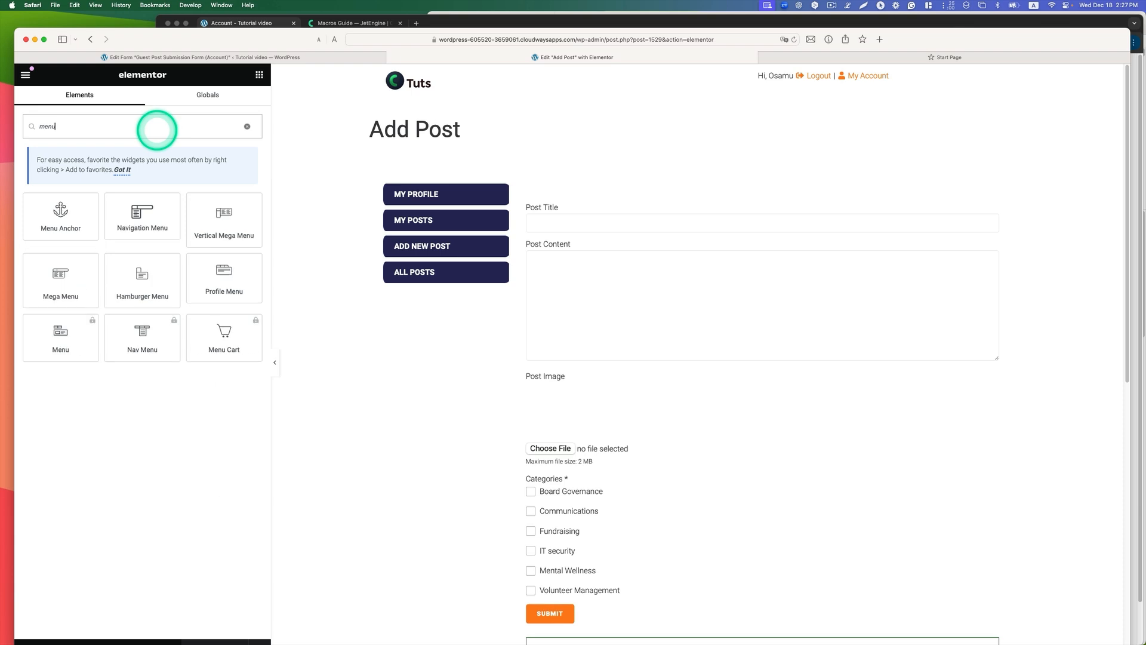
left_click_drag(223, 277, 467, 279)
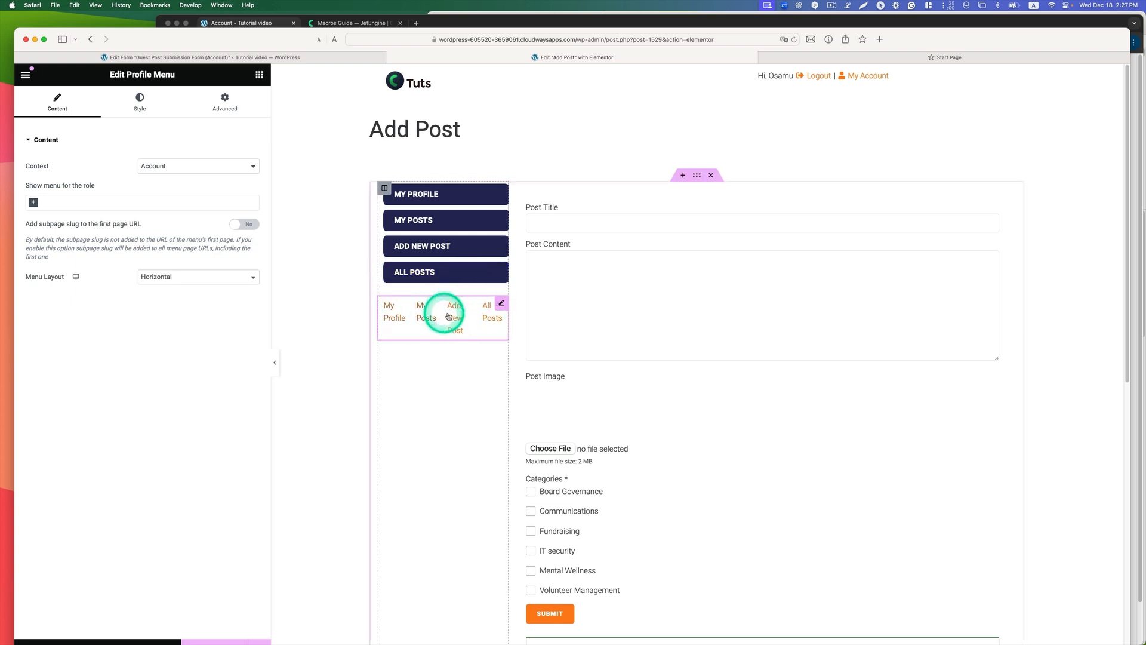
left_click(215, 281)
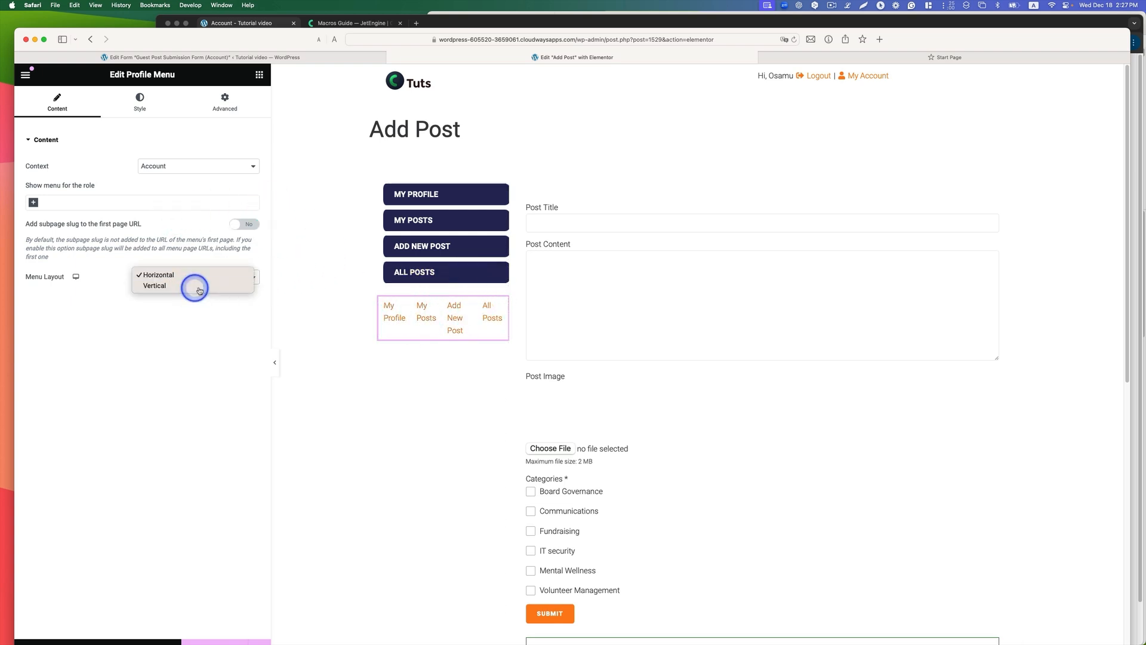
left_click(191, 286)
right_click(499, 305)
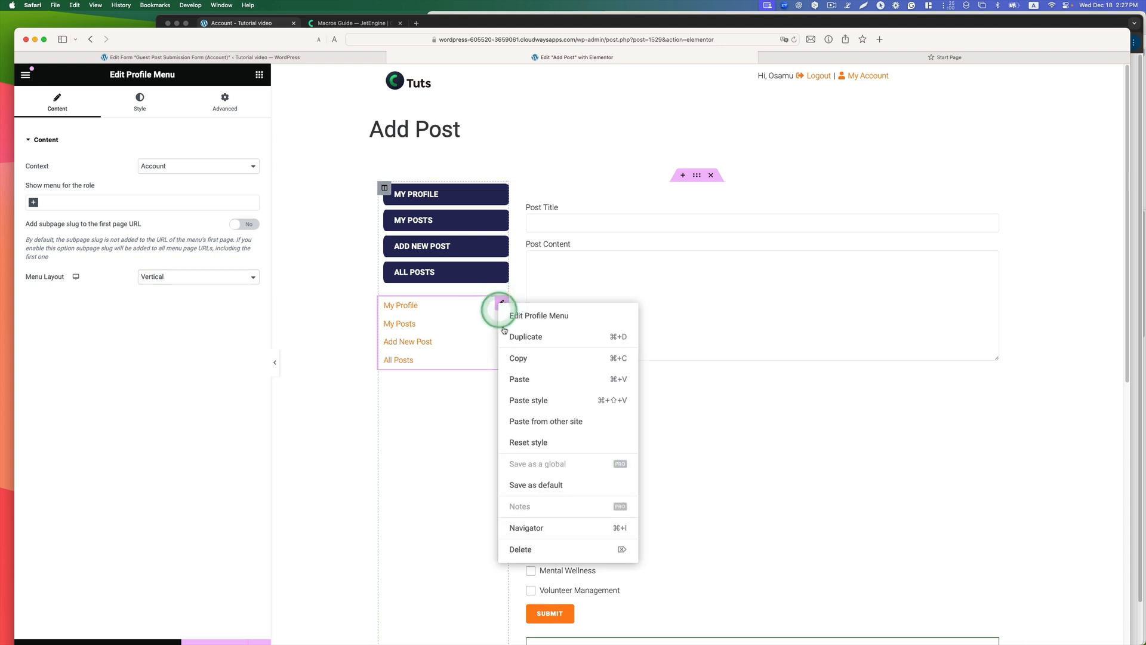
left_click(530, 548)
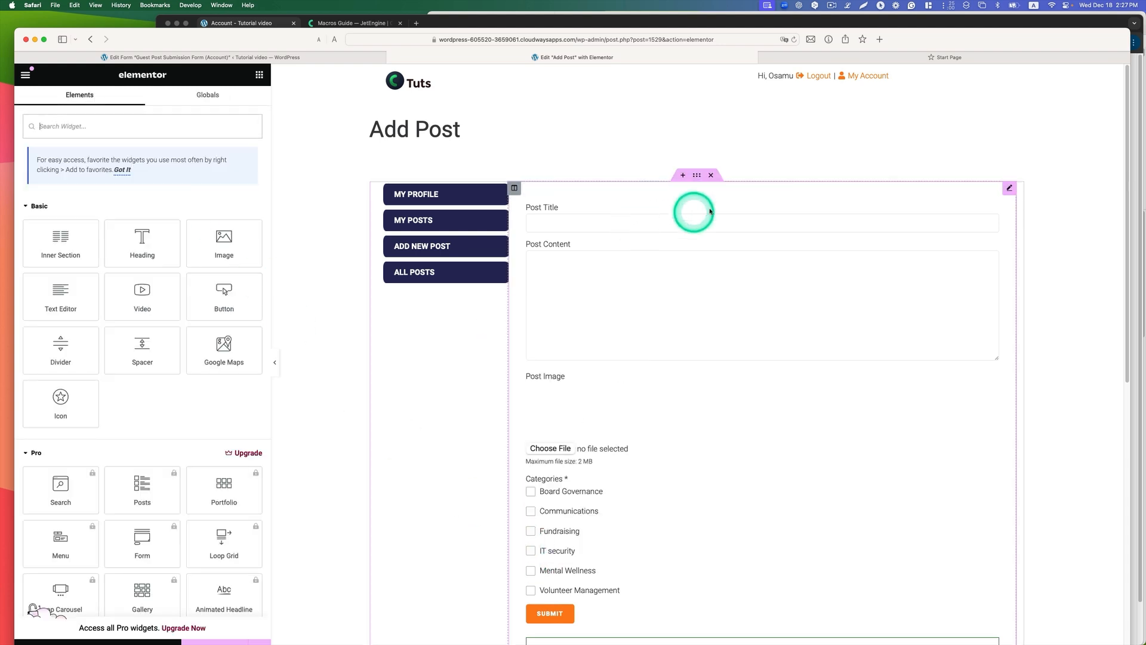
Step: Choose JetFormBuilder as the provider of the Add Post template's form widget and check its JetForm selection
left_click(1010, 189)
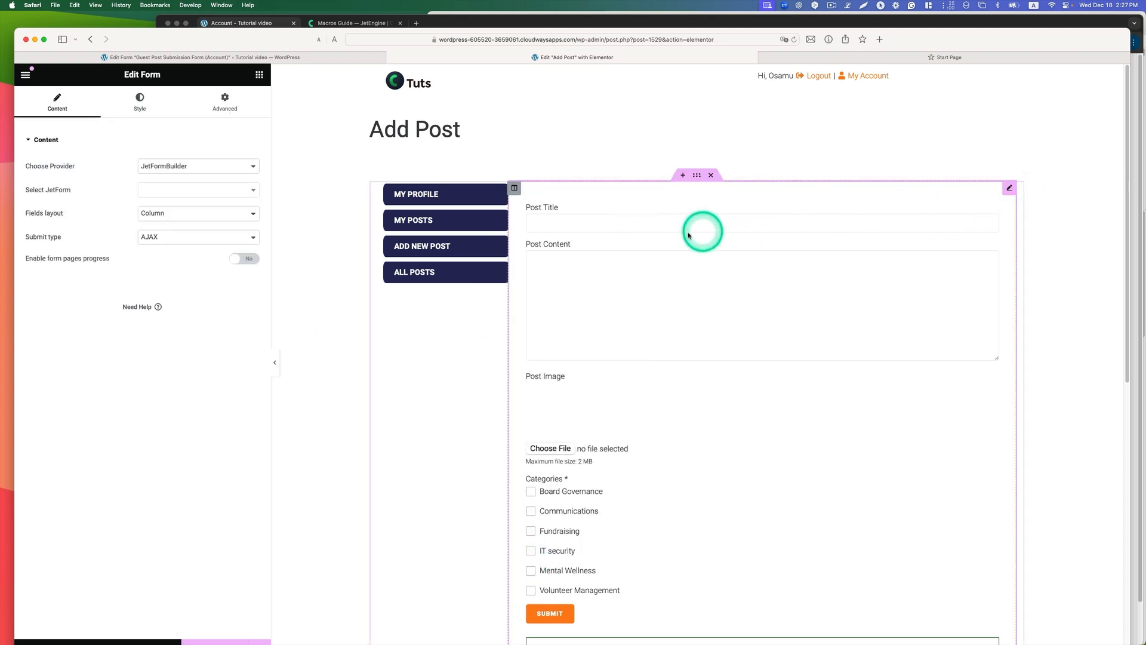
left_click(186, 169)
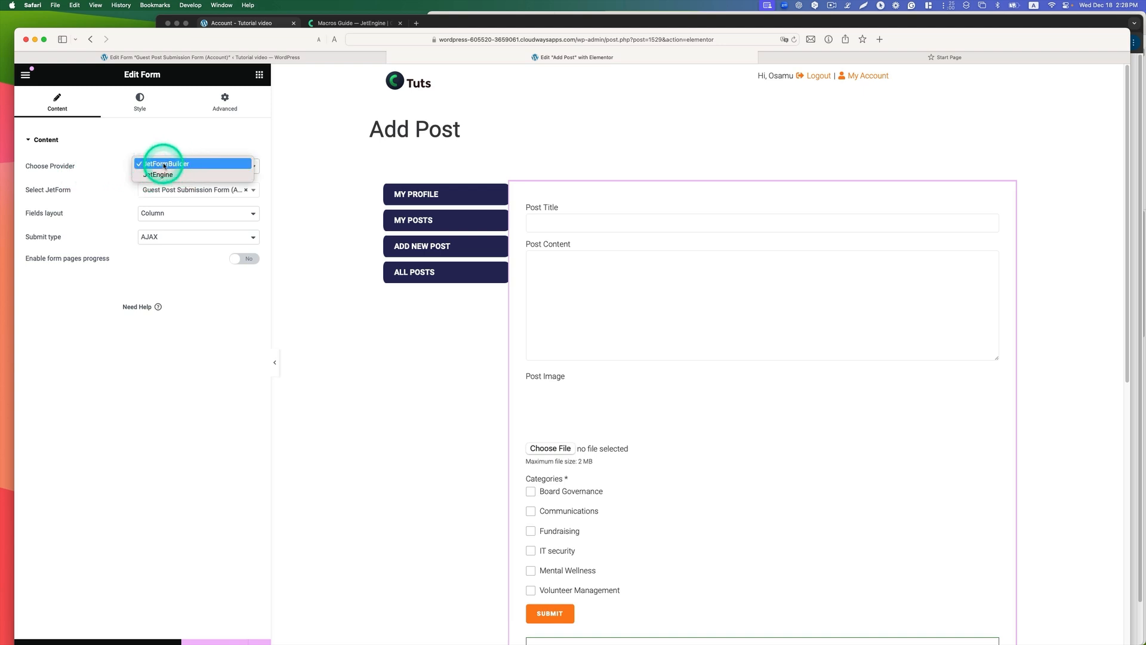
left_click(164, 165)
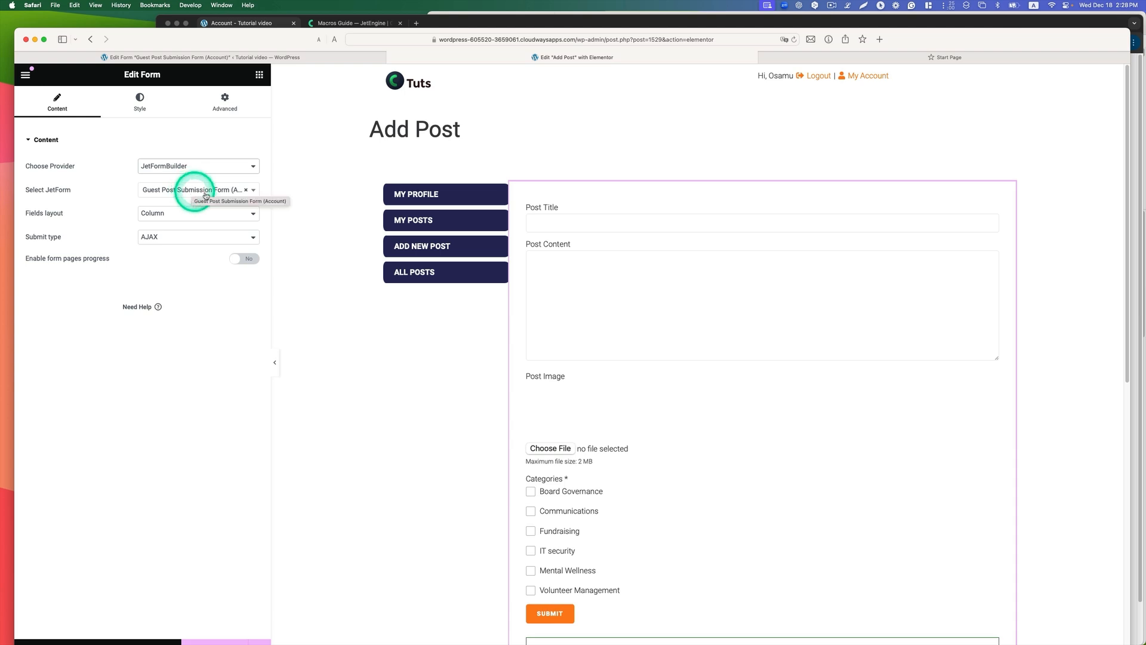
left_click(255, 190)
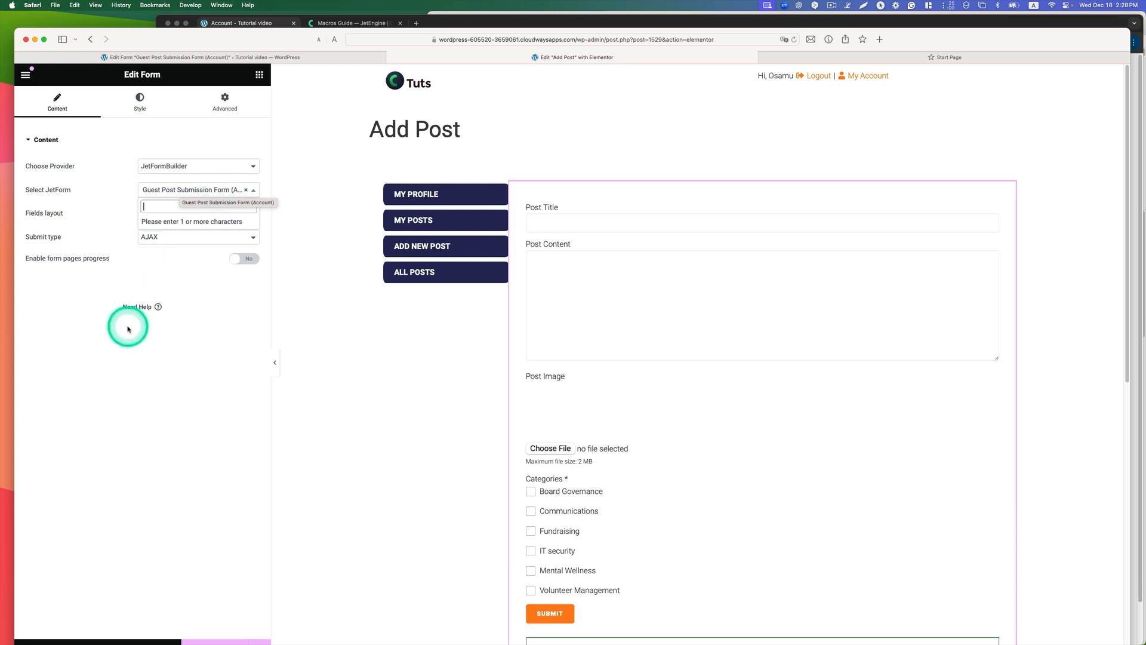
left_click(62, 357)
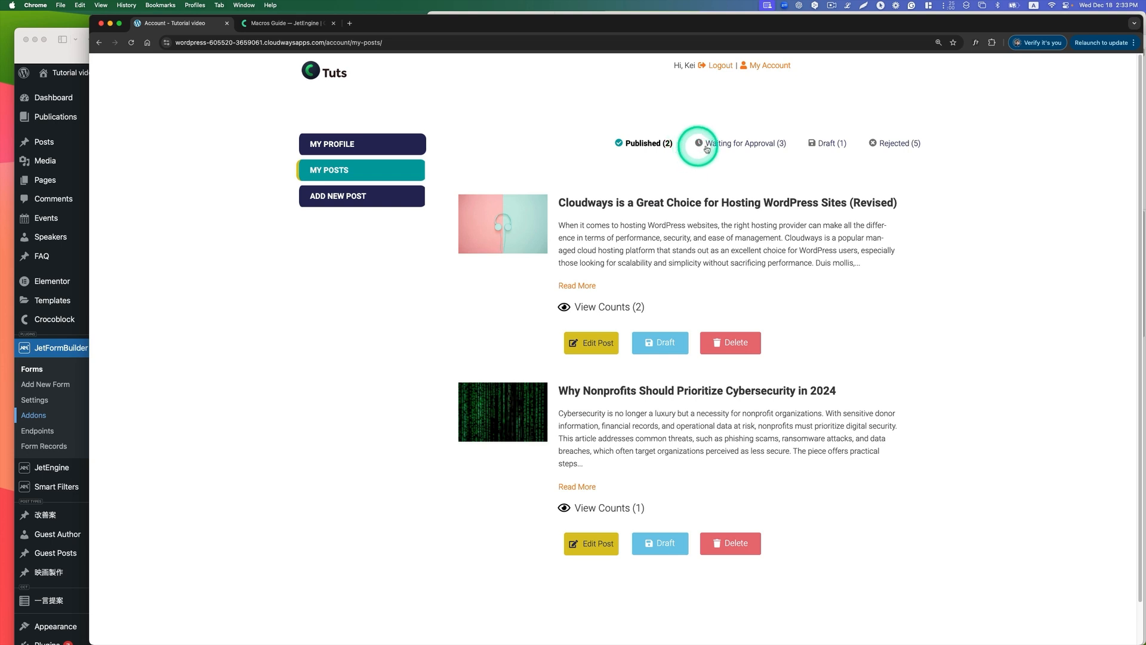
Step: Review the Rejected, Draft, Waiting for Approval and Published listings on the My Posts page in Chrome
left_click(902, 145)
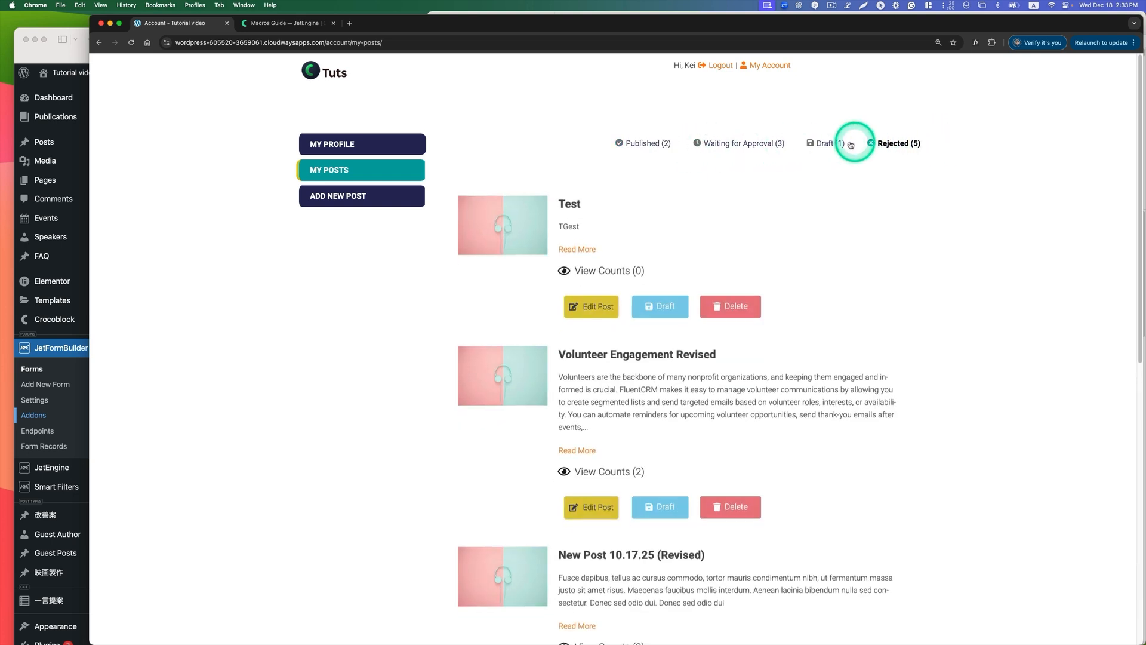
left_click(831, 144)
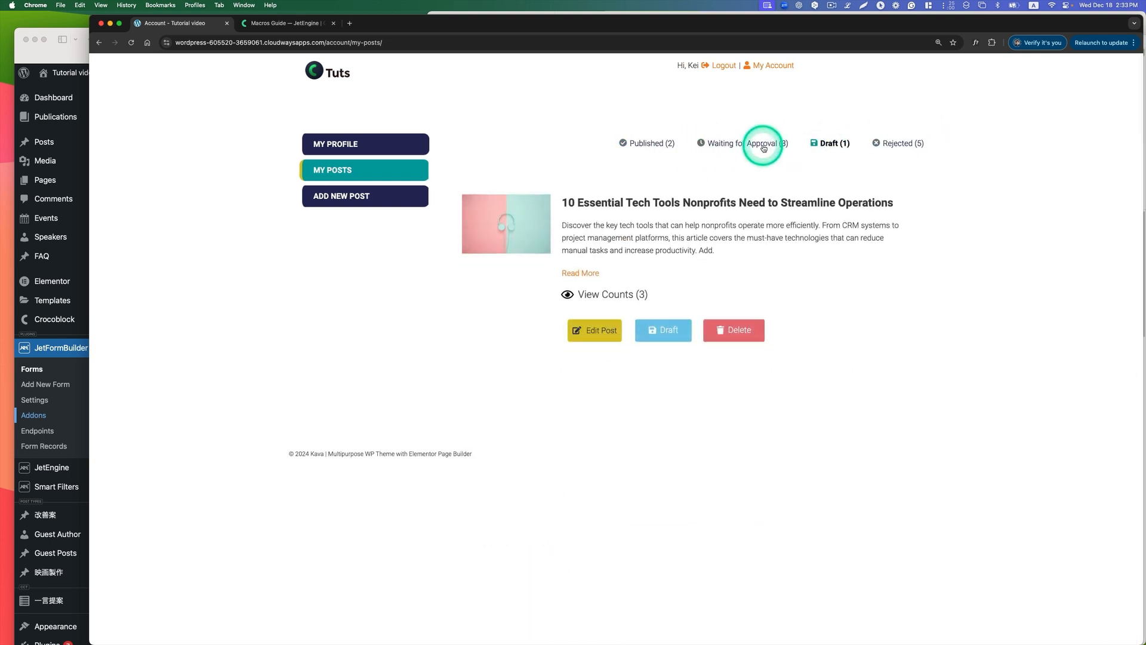
left_click(757, 147)
left_click(659, 144)
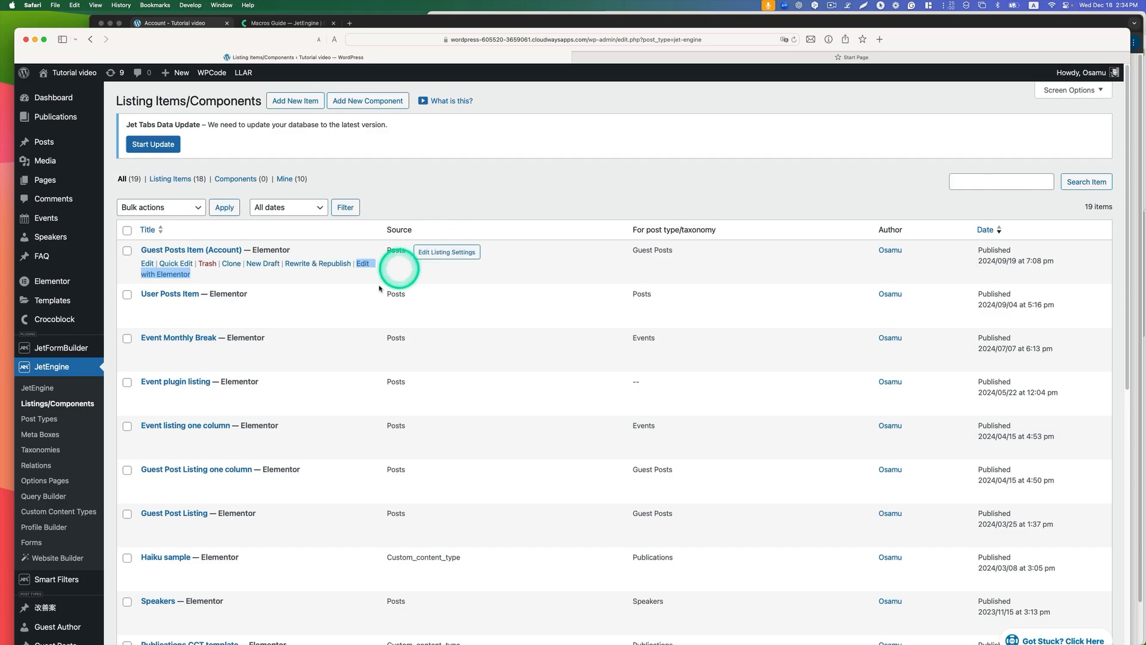
Step: In JetEngine's listing items in Safari, set Guest Posts Item (Account) to the listing source Posts and the post type Guest Posts
left_click(46, 401)
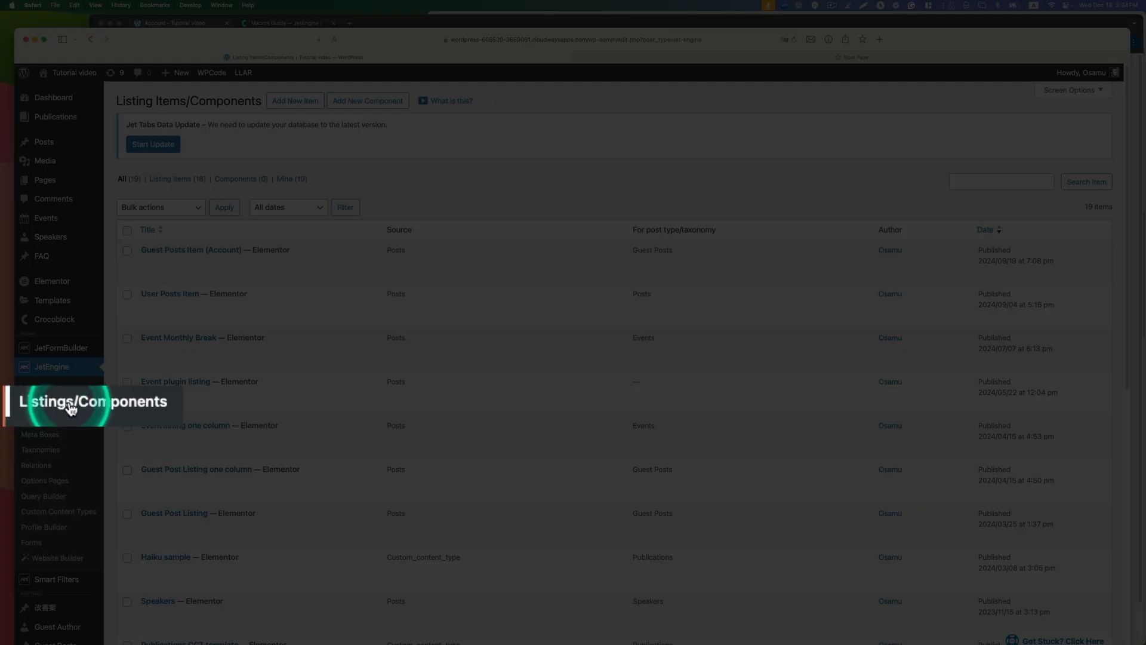
mouse_move(163, 254)
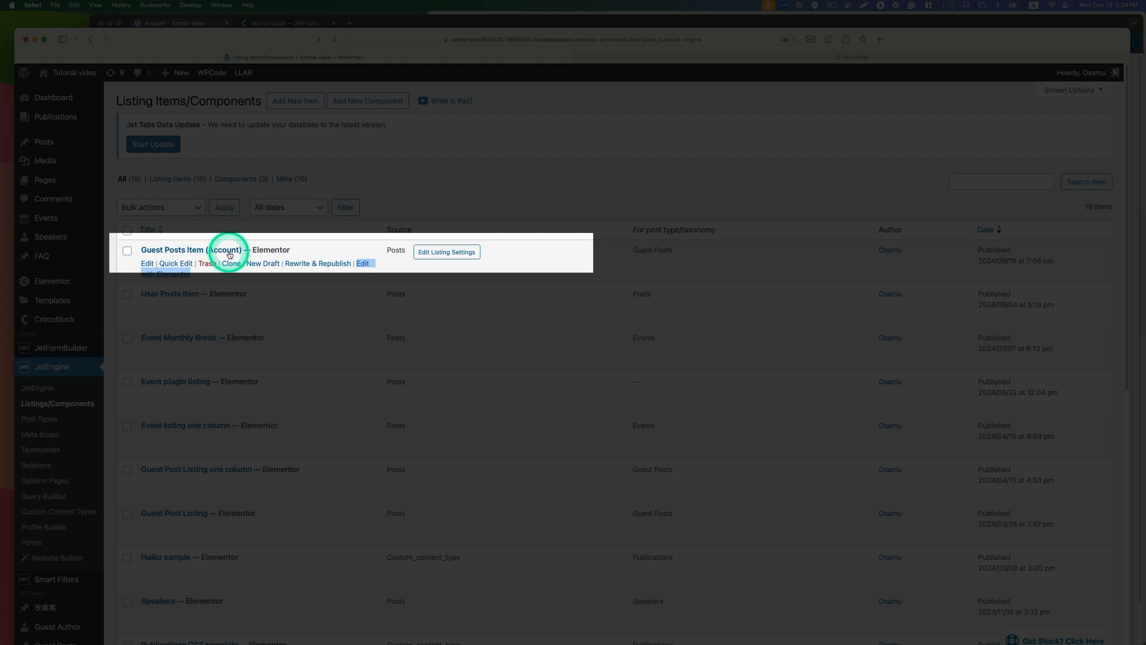
left_click(469, 259)
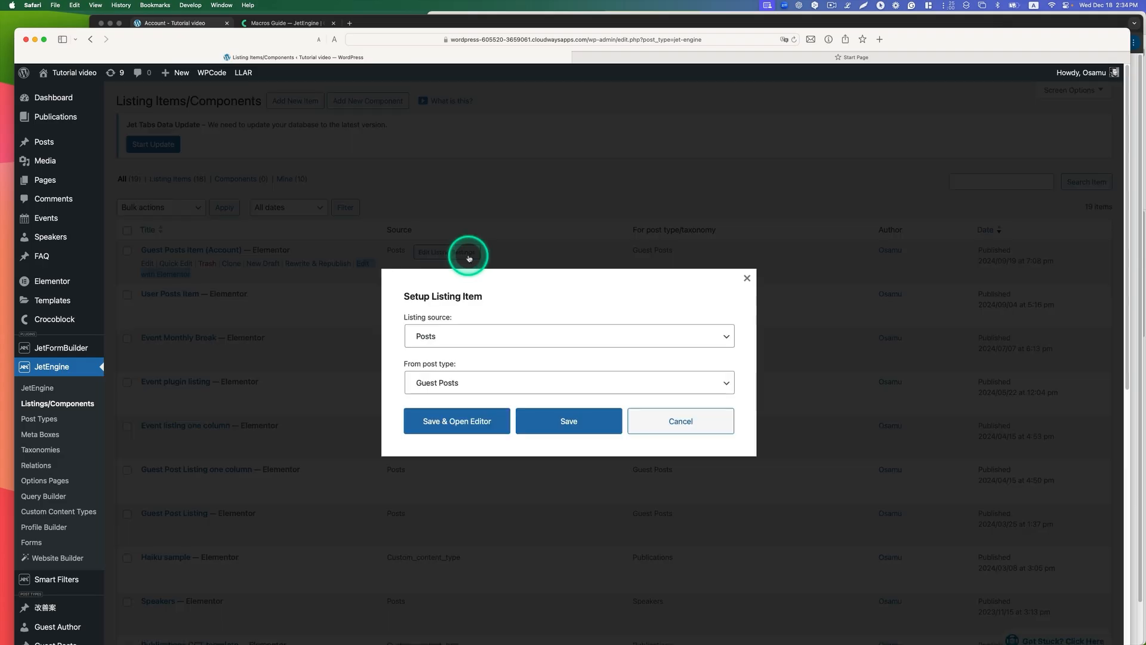
left_click(448, 337)
left_click(424, 332)
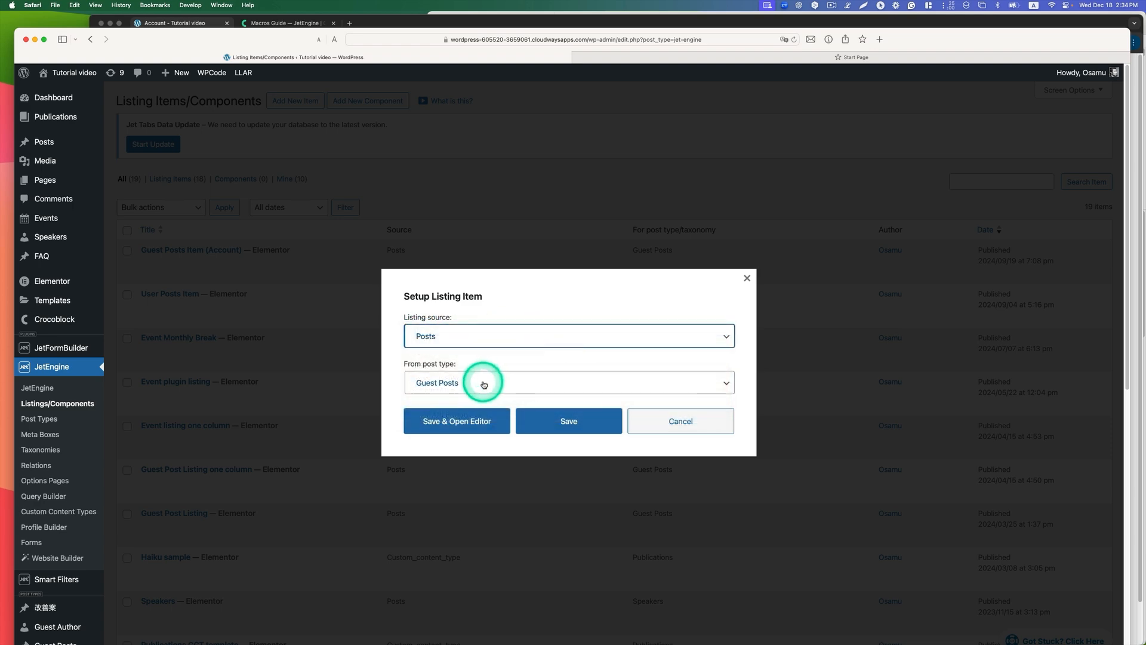
left_click(477, 381)
left_click(438, 376)
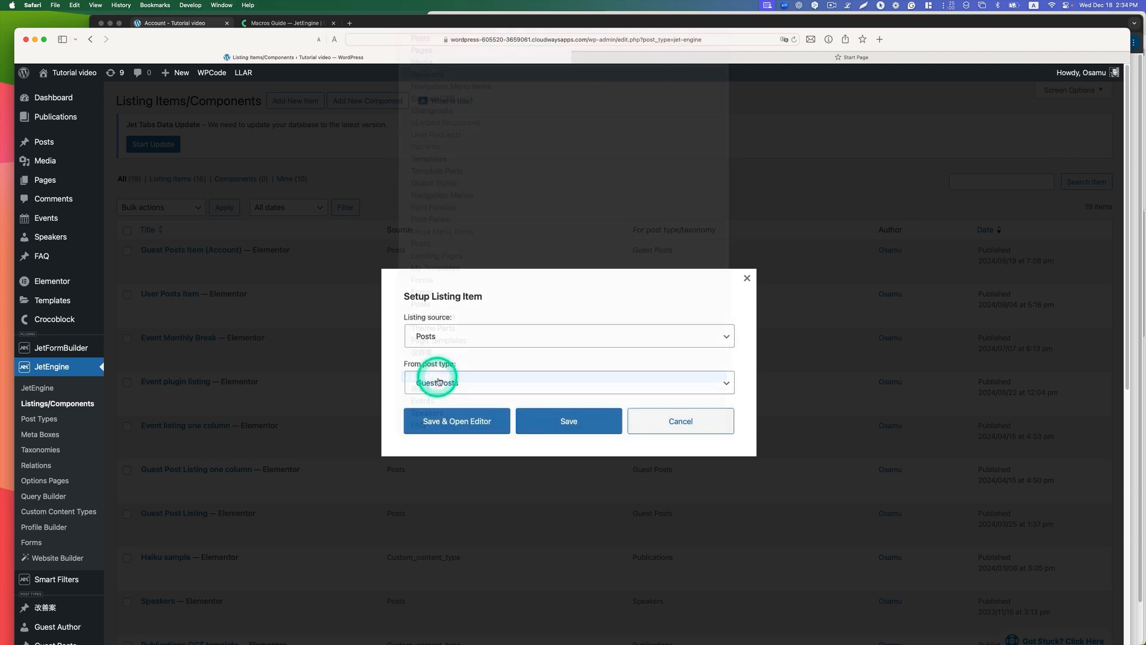
Step: Close the listing item settings and open Guest Posts Item (Account) in Elementor in a new tab to examine its layout
left_click(747, 278)
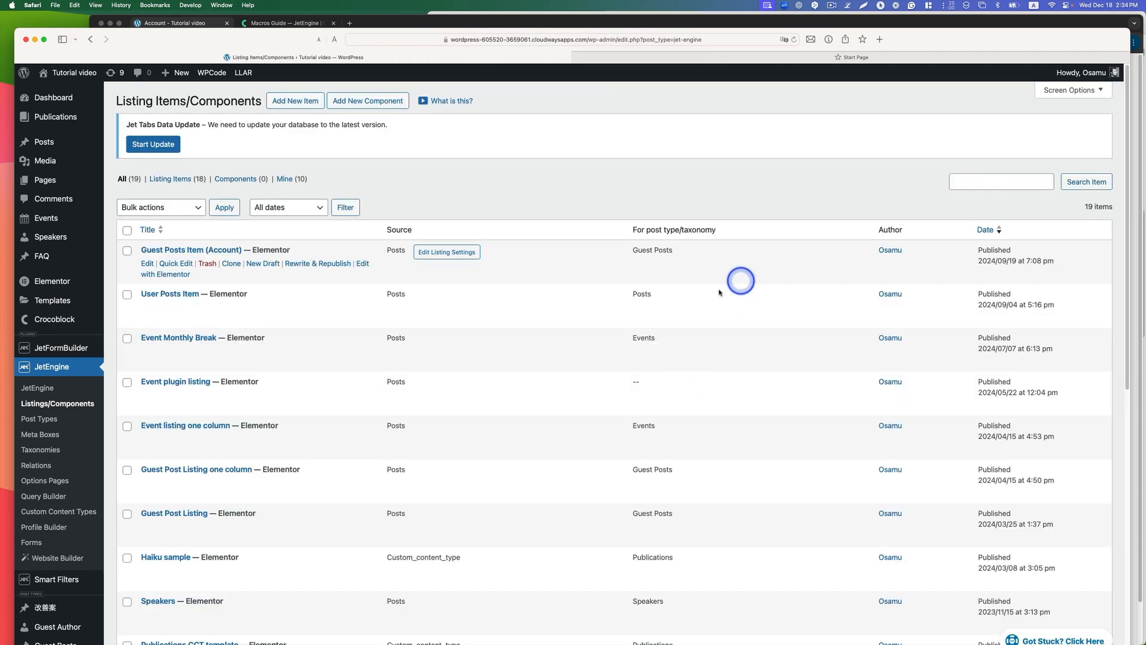
right_click(171, 279)
left_click(227, 288)
left_click(604, 60)
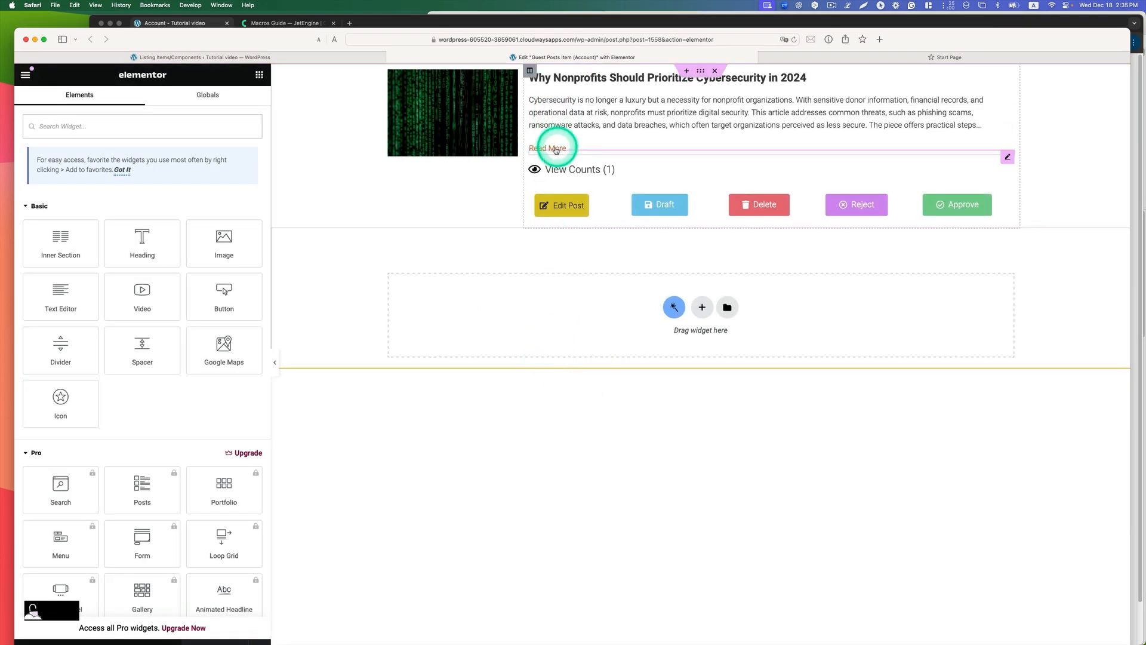
left_click(460, 100)
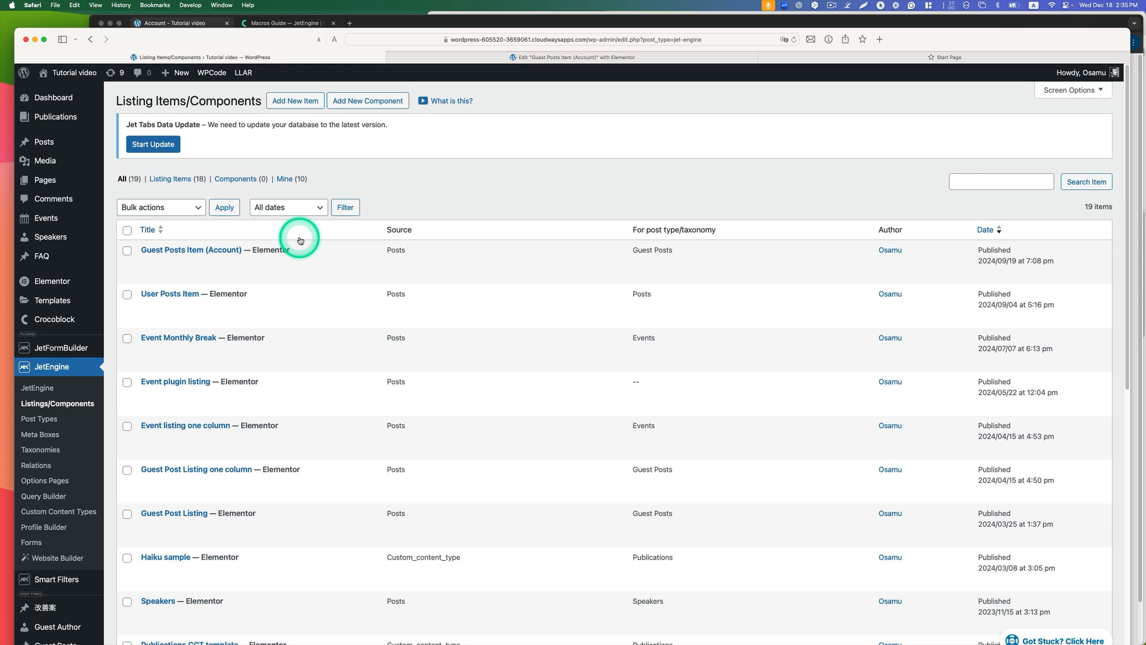
Step: Open JetEngine's Query Builder list in a new tab and look at the status listings on the My Posts page in Chrome
mouse_move(85, 328)
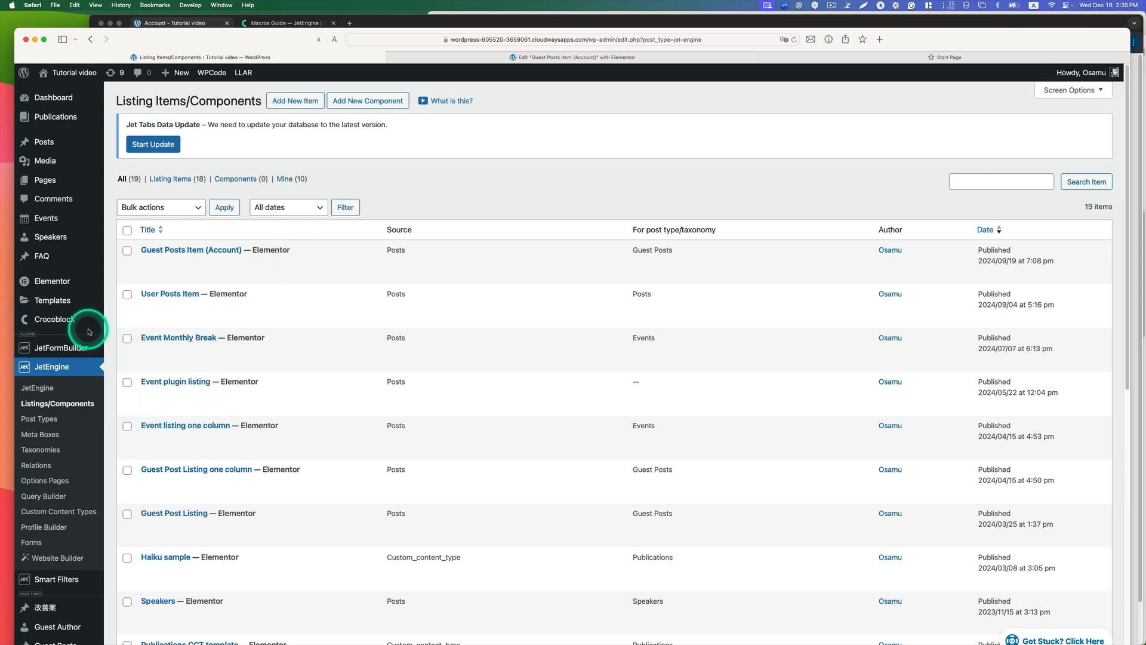
scroll(90, 325, "down", 1)
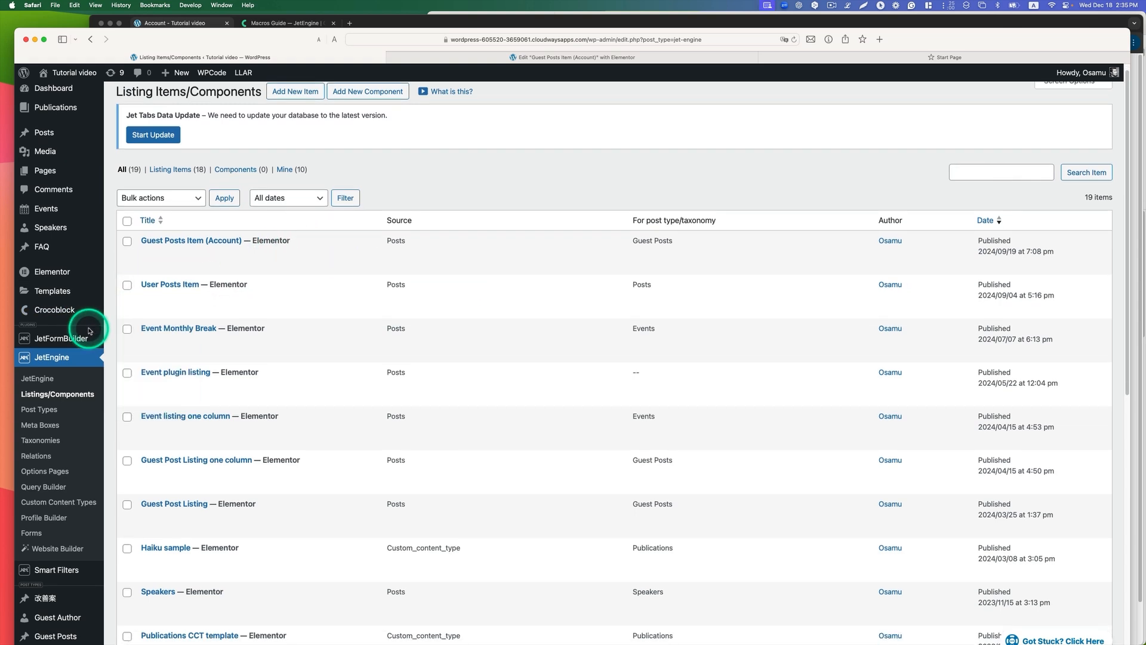
left_click(50, 490)
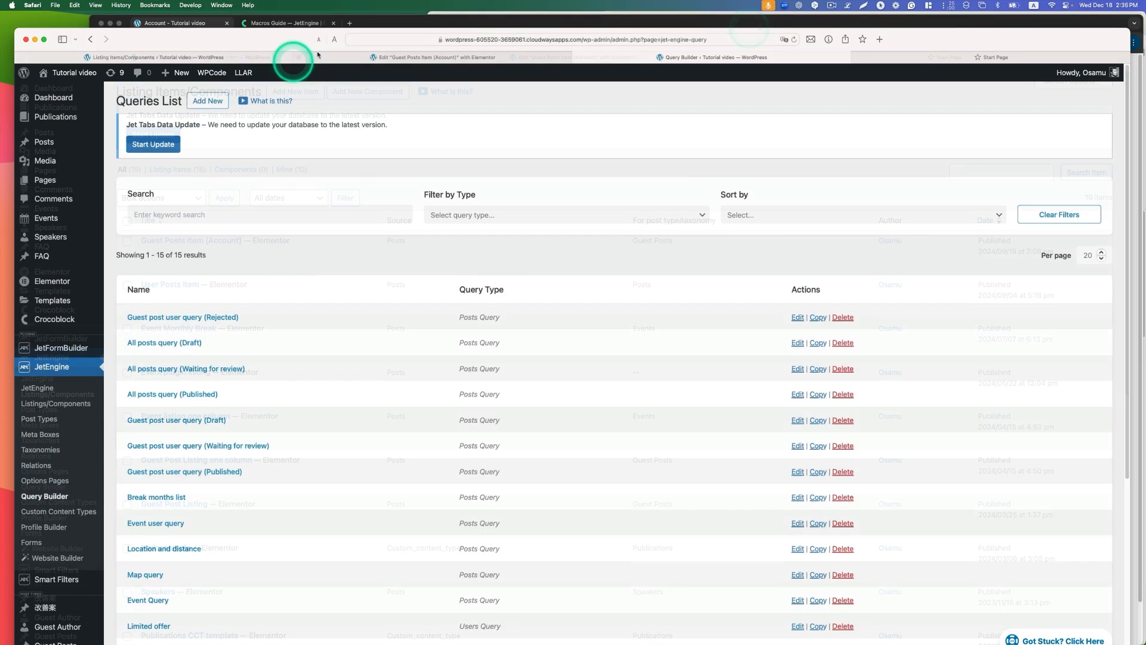
left_click(378, 19)
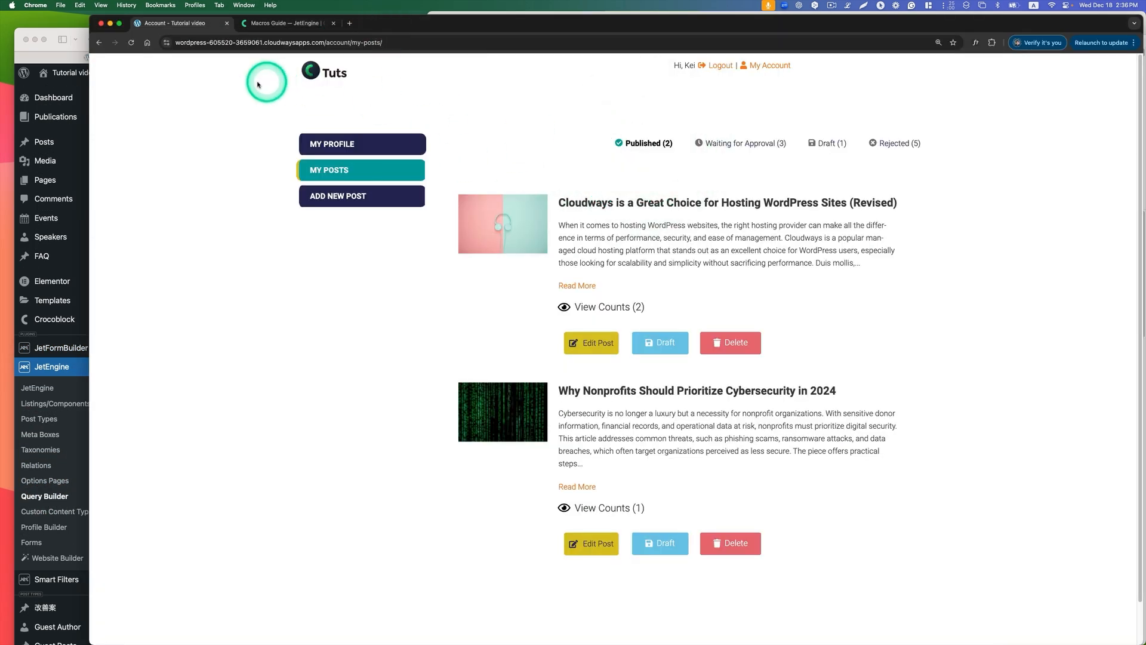
left_click(62, 363)
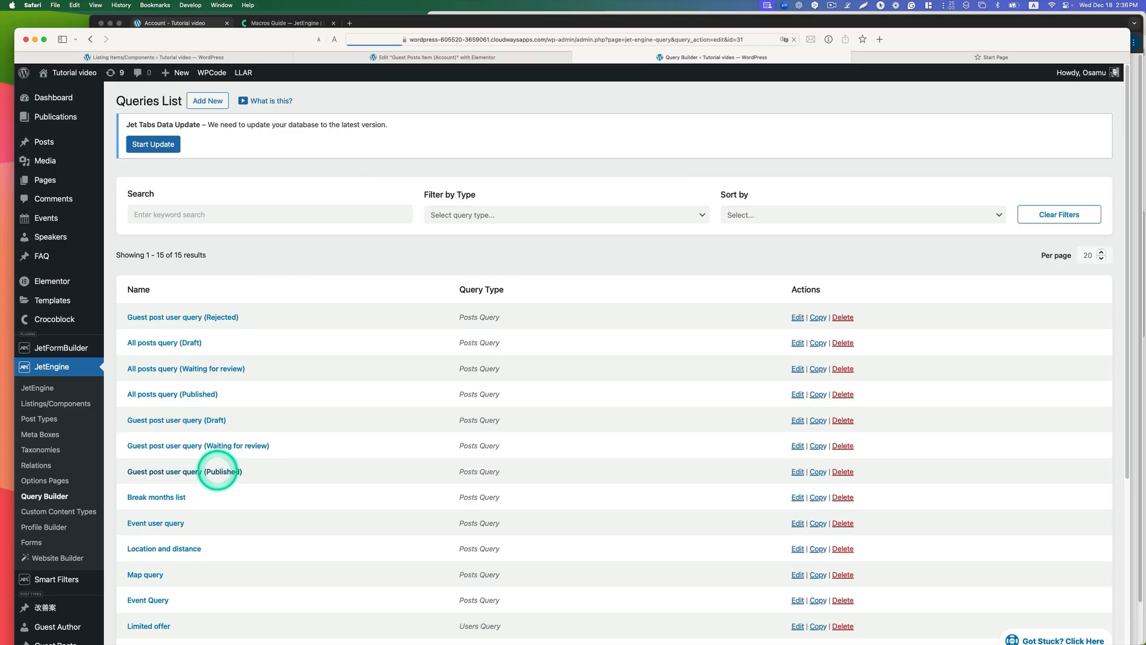
Step: In Safari, open Guest post user query (Published) and review its query type, post type, post status and sorting settings
left_click(218, 472)
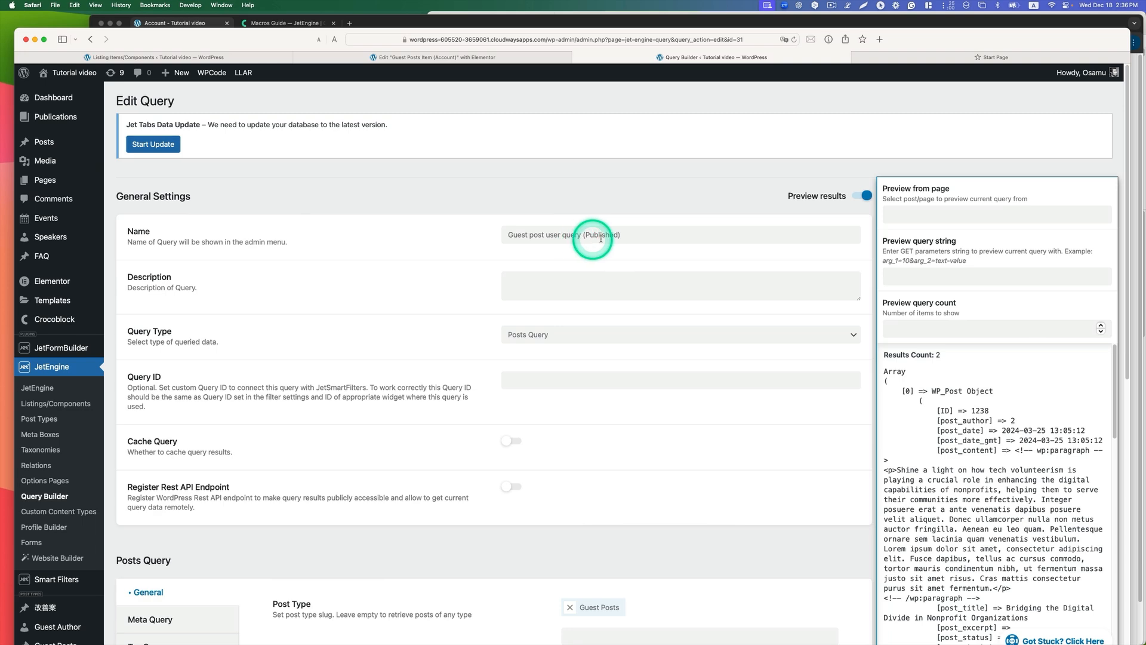
scroll(609, 233, "down", 2)
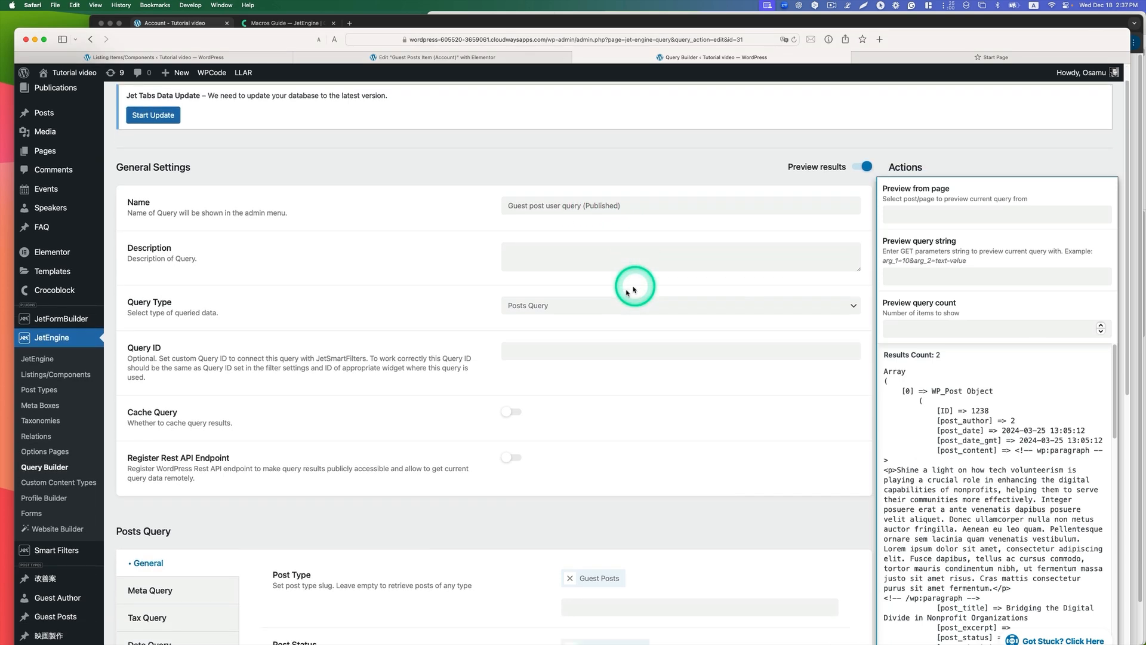
left_click(558, 308)
left_click(547, 303)
scroll(391, 336, "down", 3)
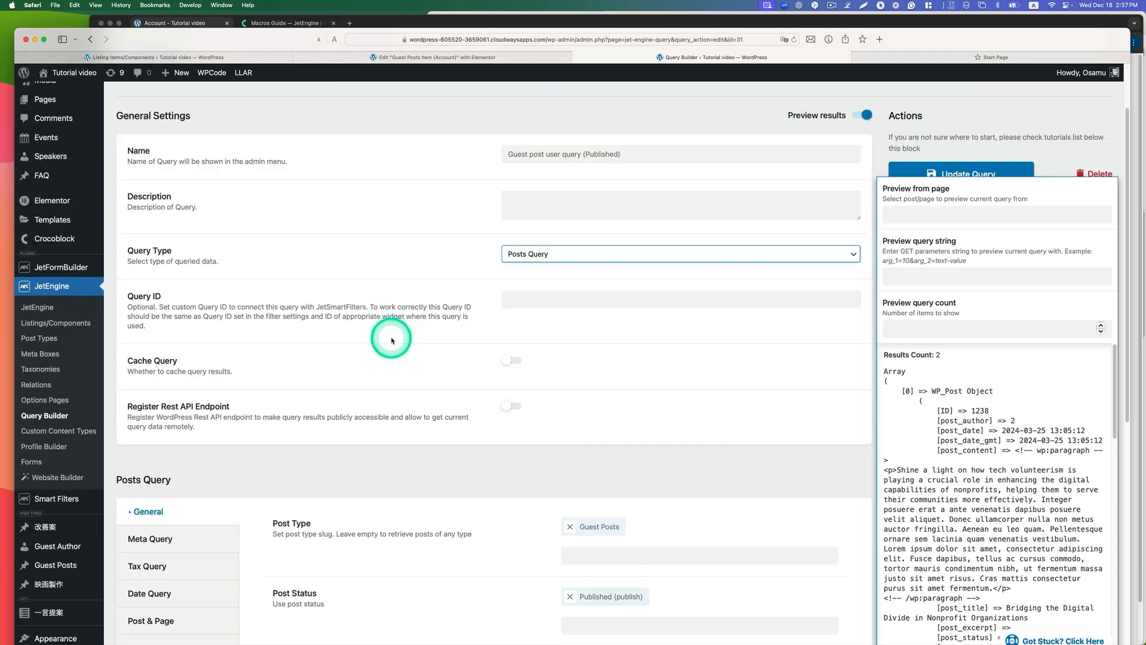
scroll(391, 338, "down", 5)
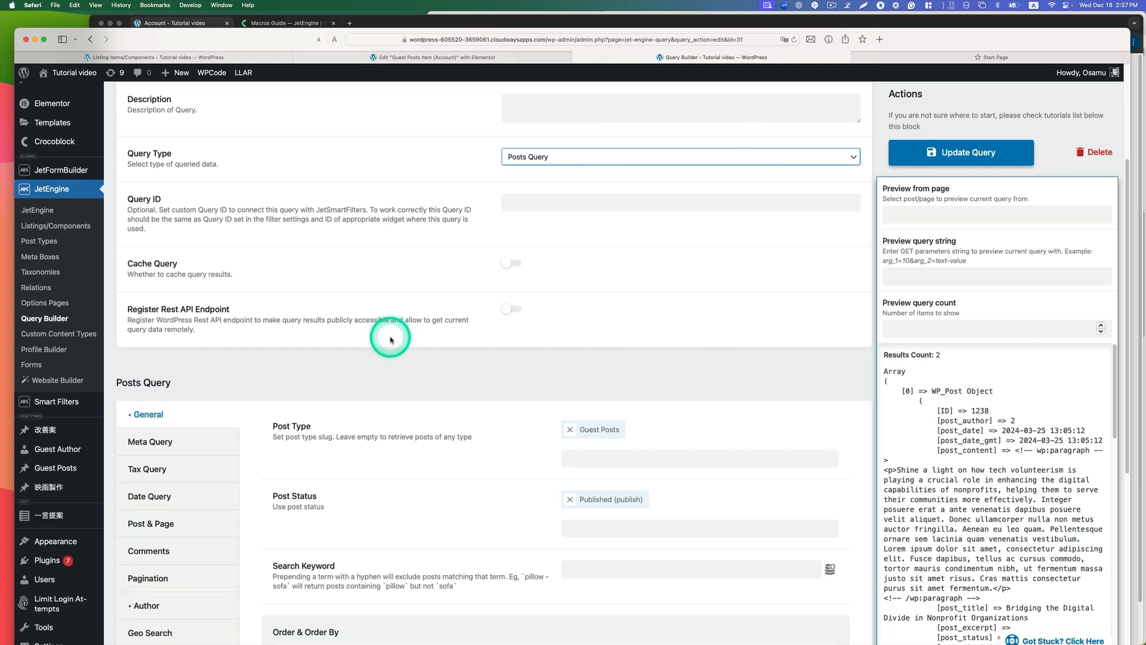
scroll(603, 427, "down", 3)
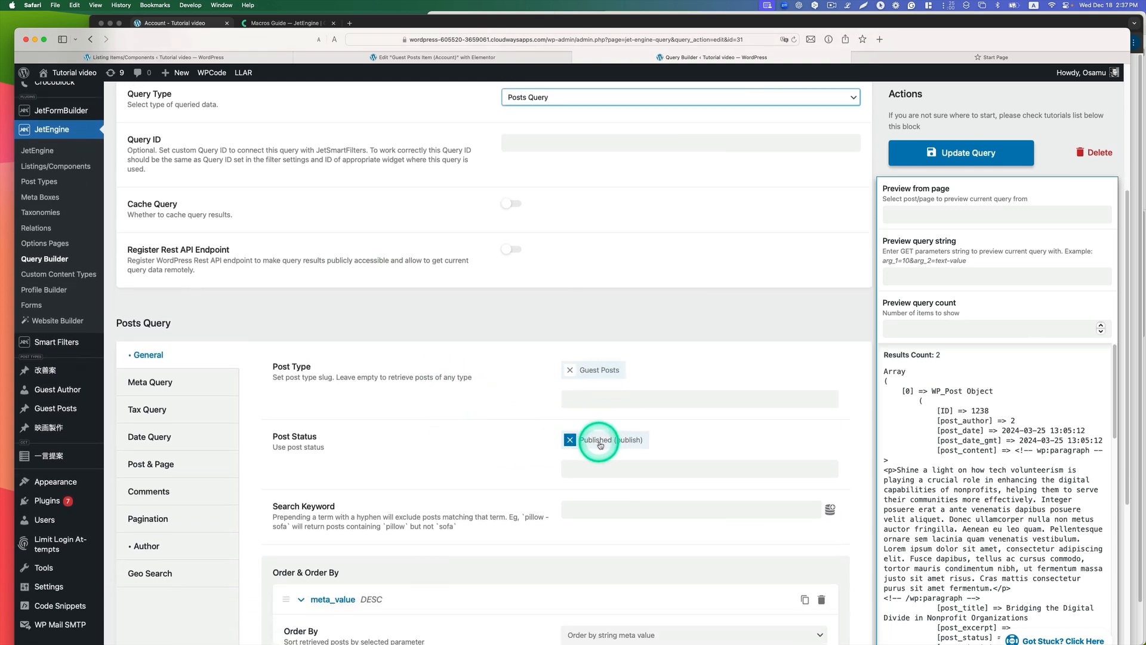
scroll(618, 448, "down", 10)
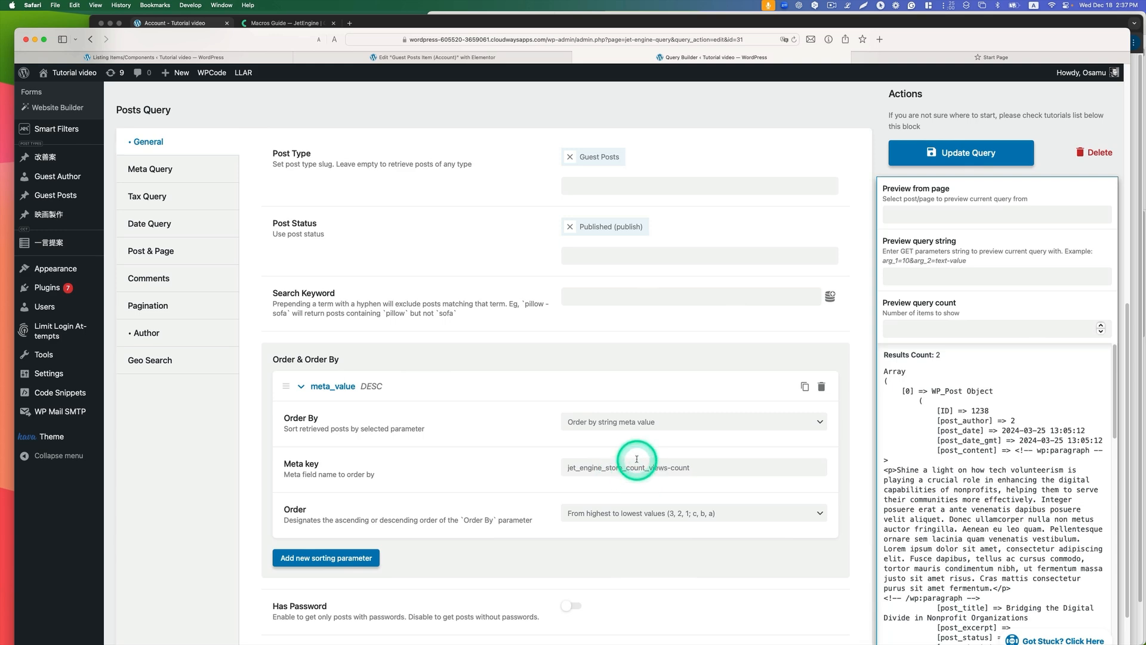
Step: Compare the post order on Chrome's My Posts page with the meta key the Published query in Safari sorts by
left_click(374, 25)
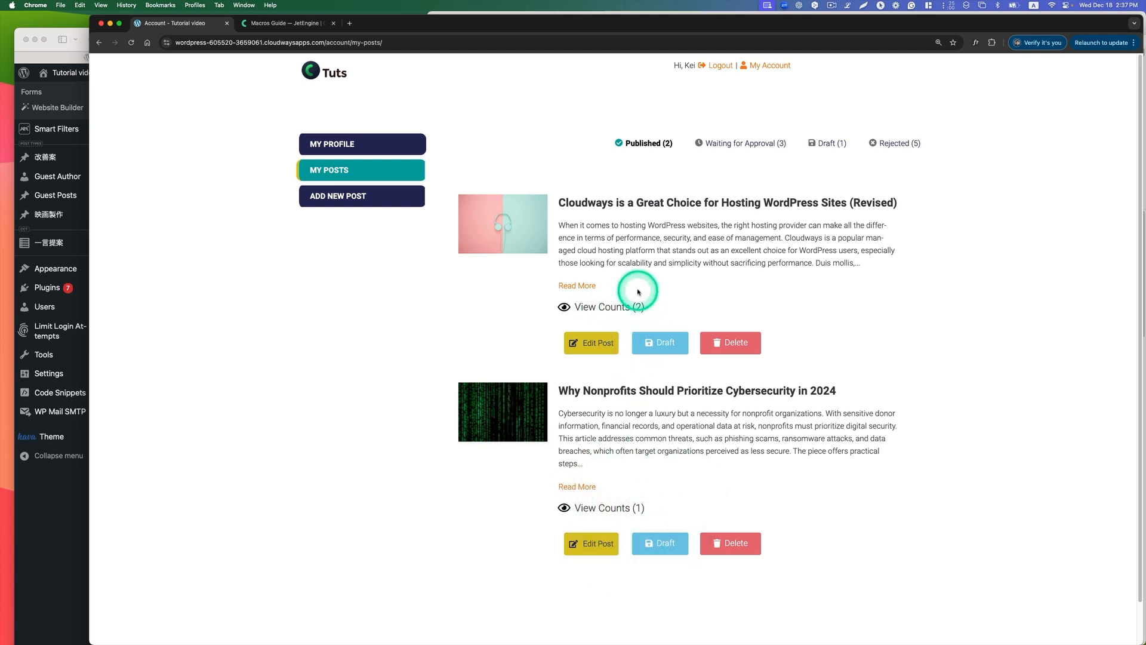
left_click(44, 89)
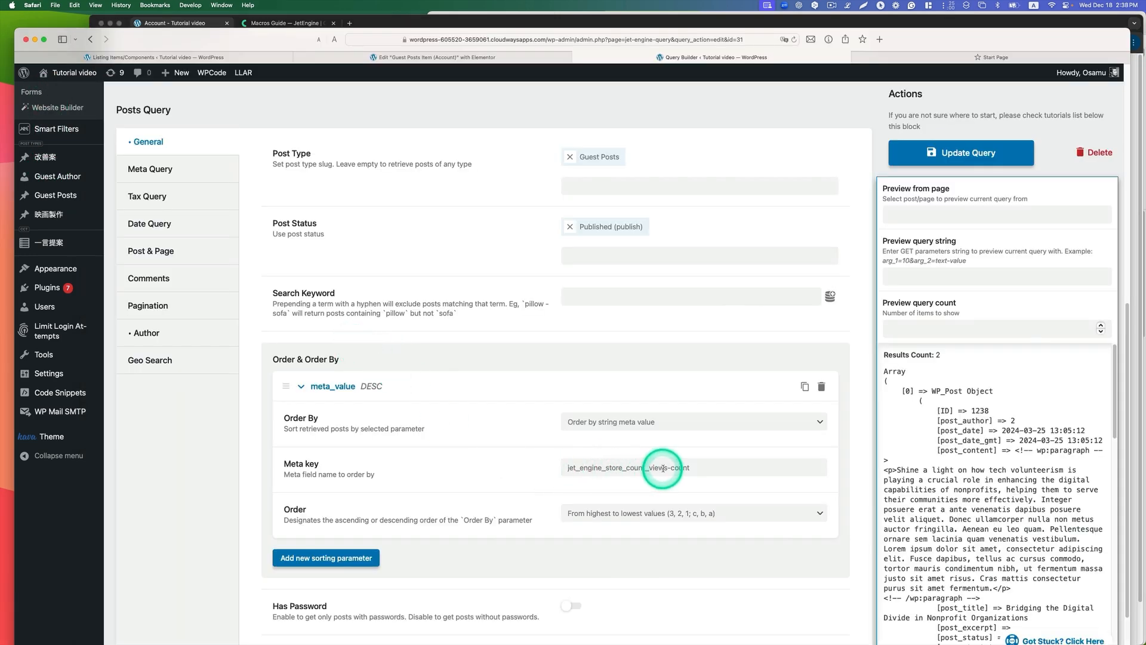
left_click_drag(681, 467, 528, 477)
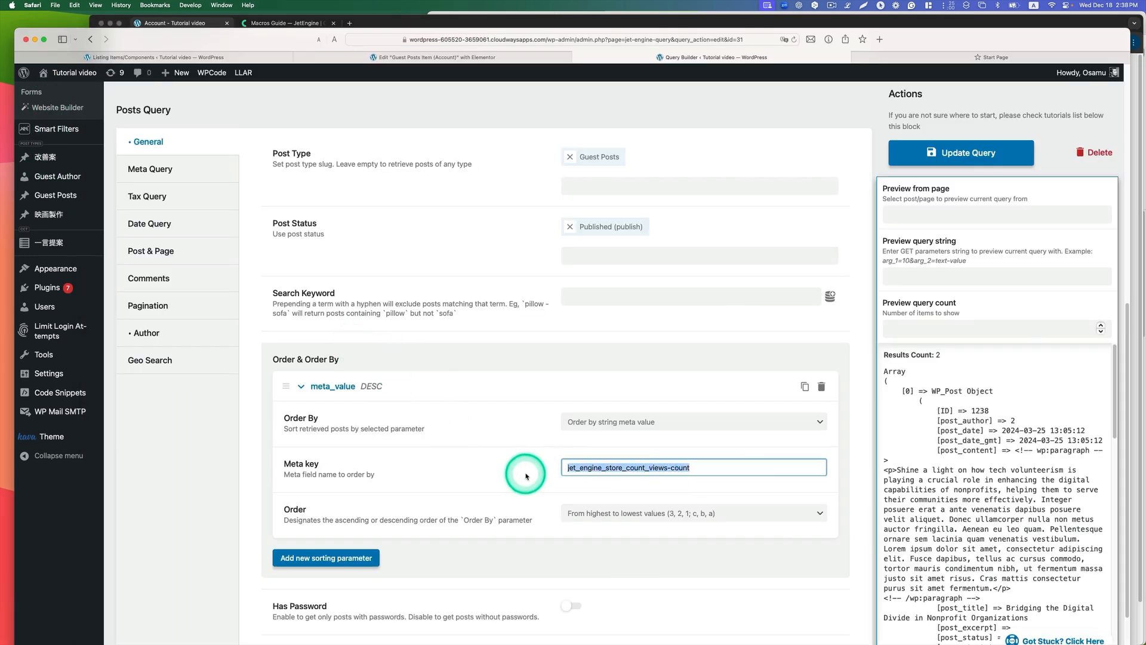
left_click(487, 477)
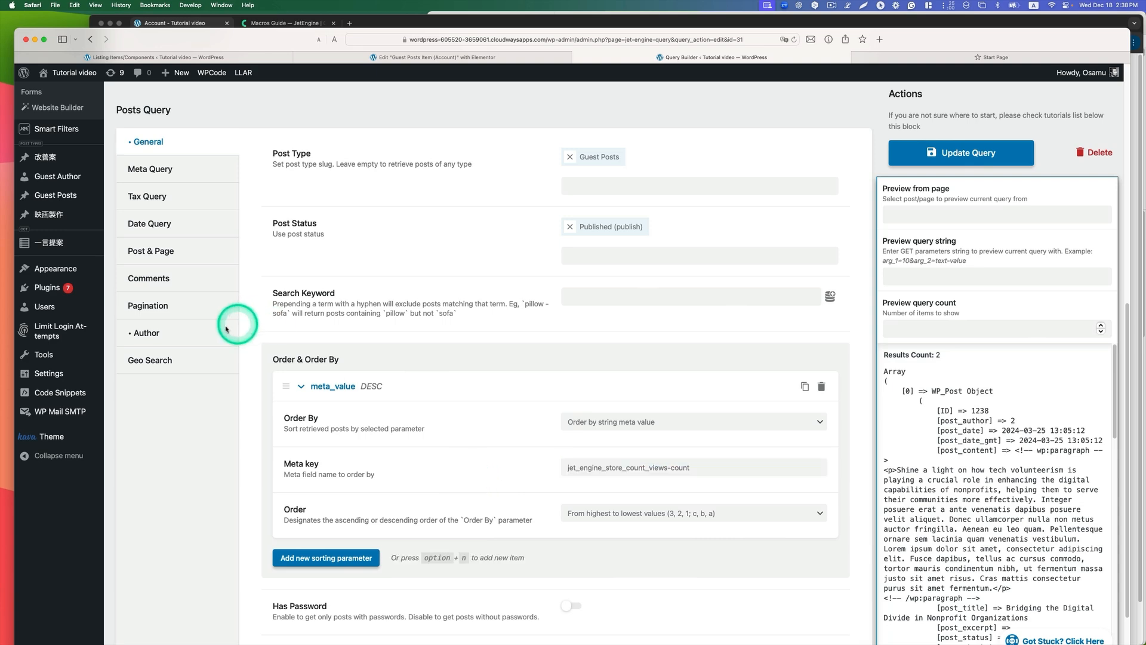
Step: Set the Published query's Author In to the Current user ID macro and update the query
left_click(151, 338)
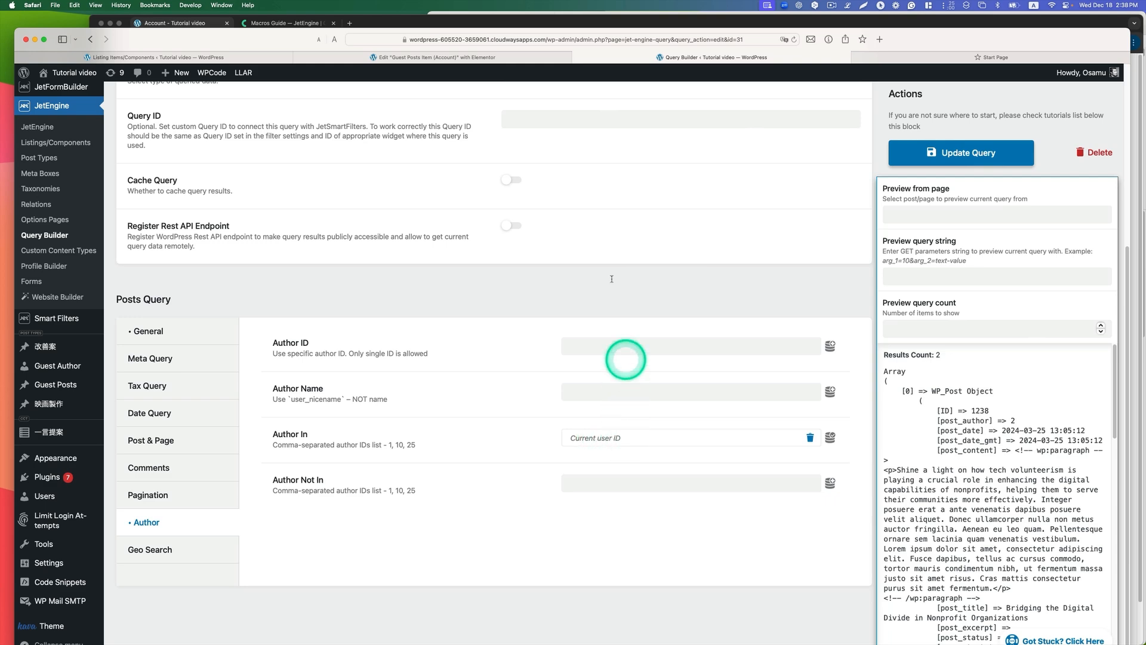
left_click(411, 23)
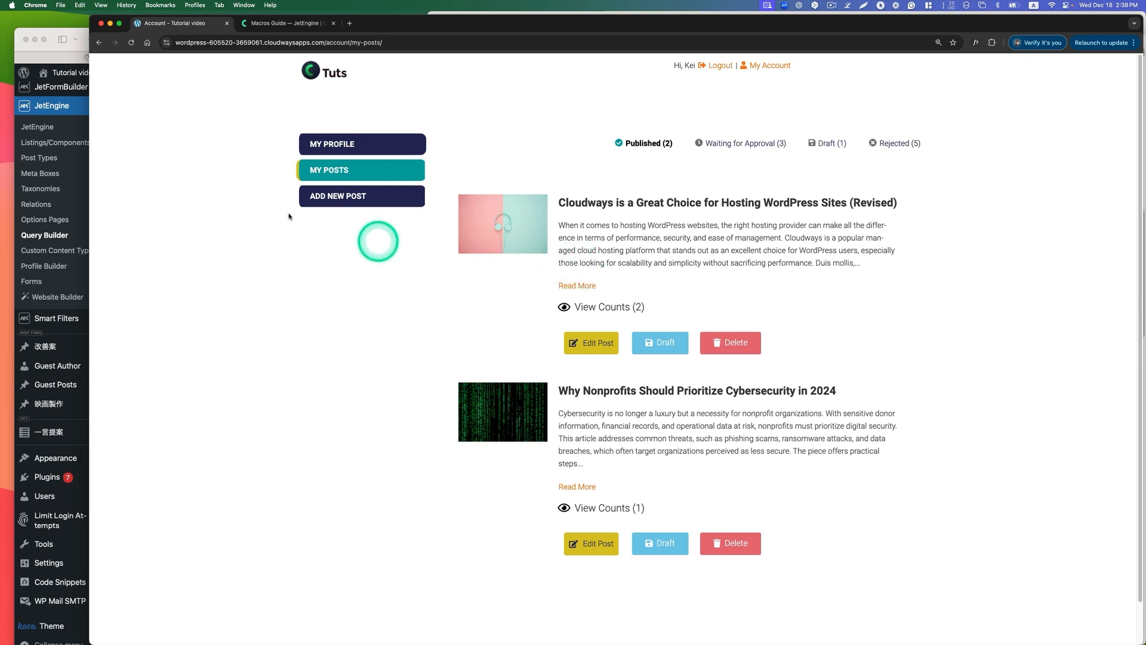
left_click(53, 105)
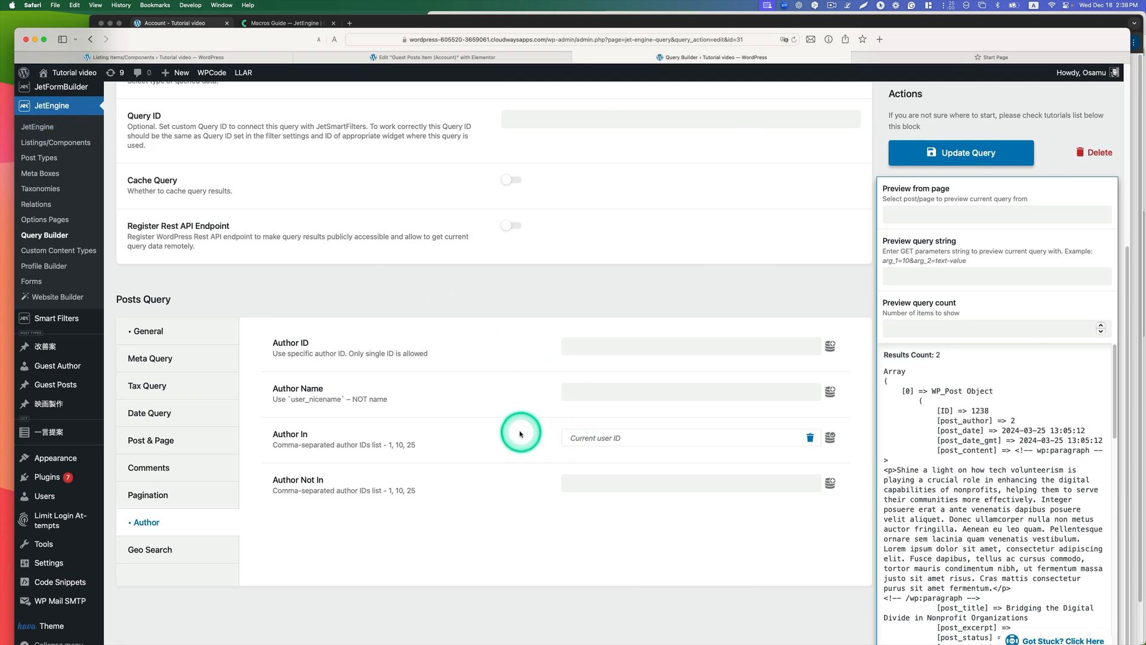
left_click(624, 438)
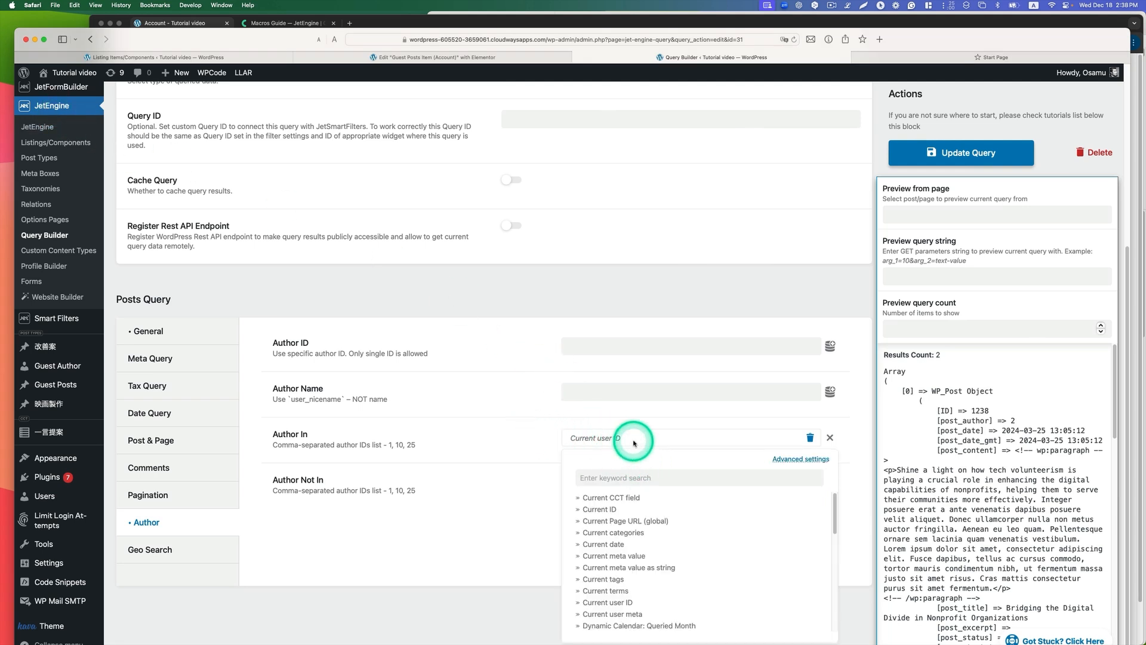
left_click(607, 602)
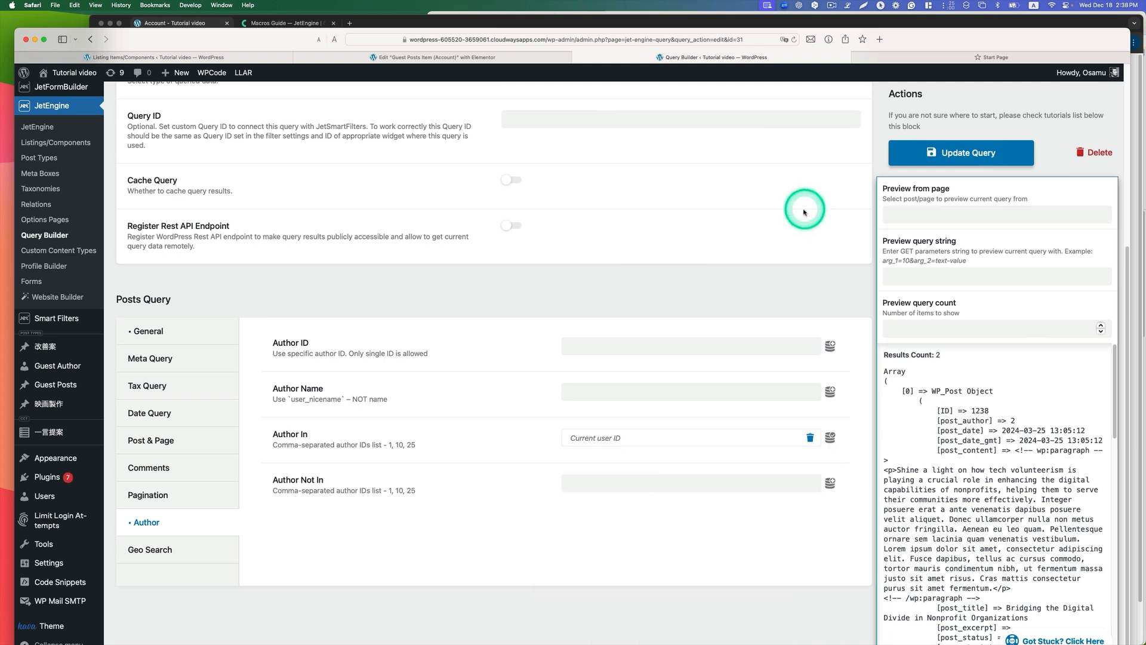
left_click(950, 153)
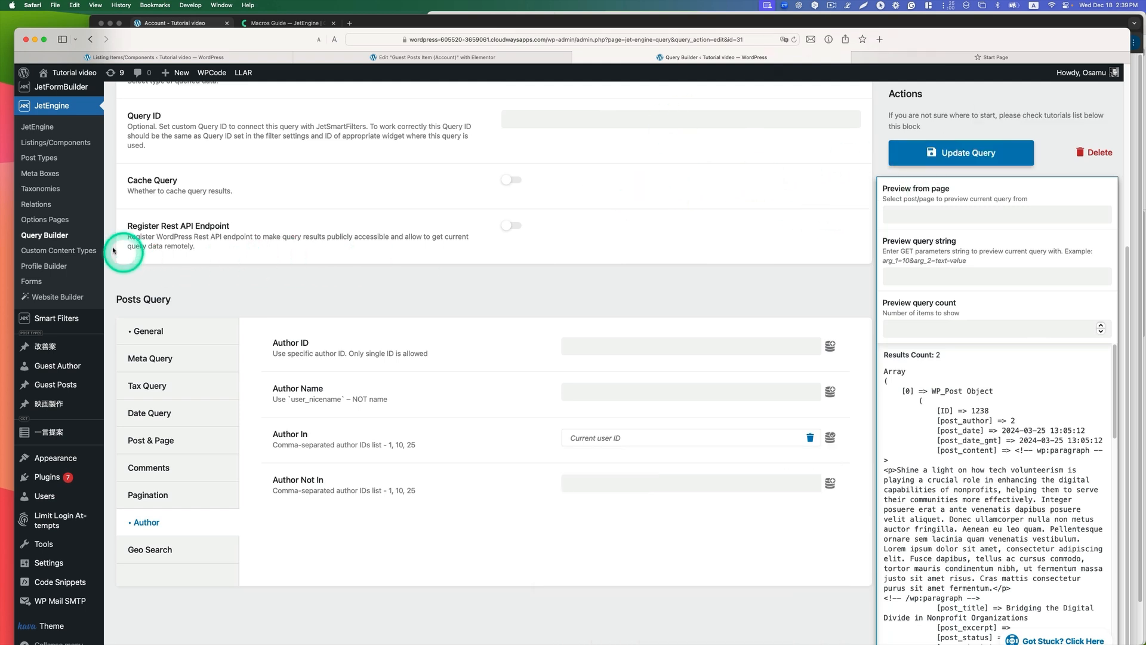
Step: Open Guest post user query (Waiting for review) and review its name, post type, post status choices and author settings
left_click(84, 239)
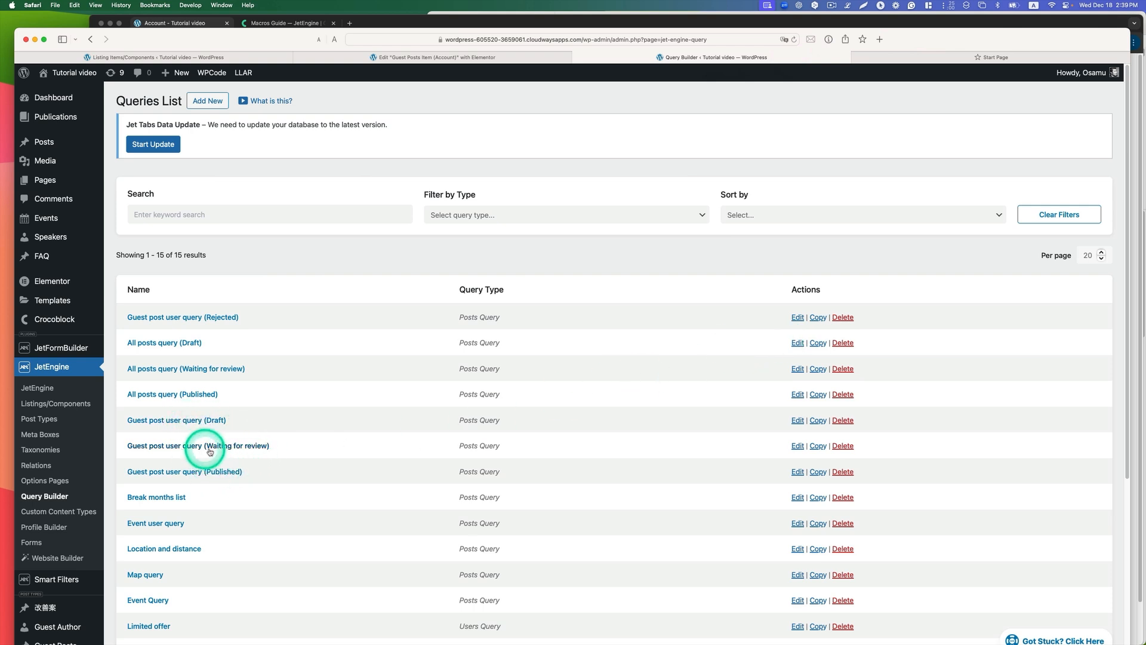
left_click(170, 447)
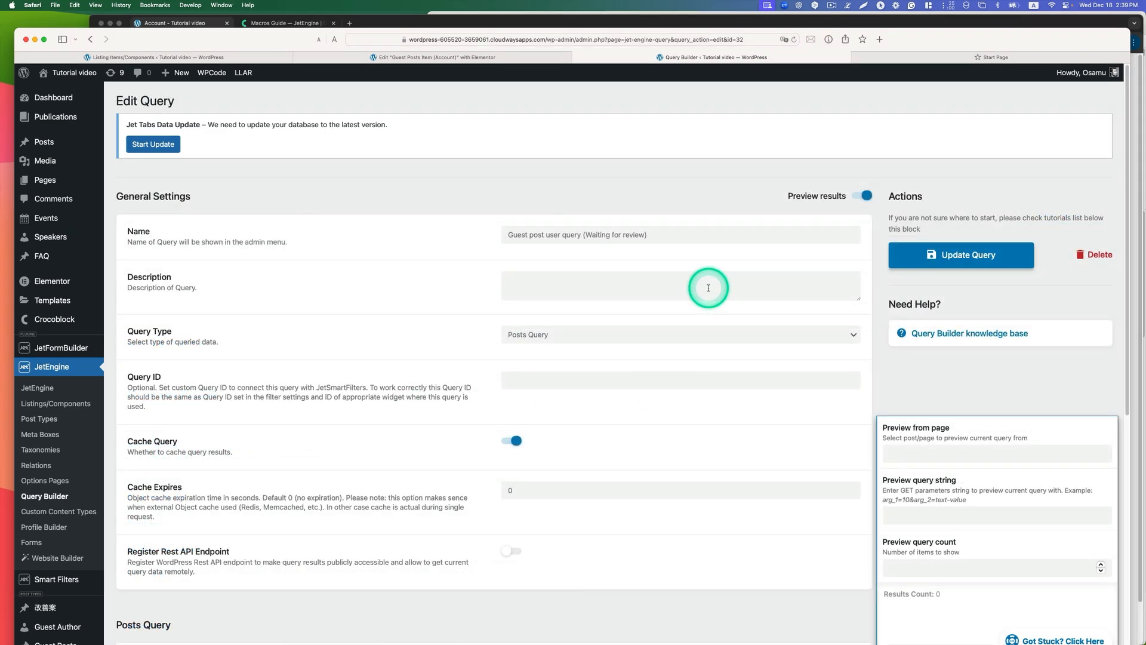
left_click_drag(650, 233, 588, 234)
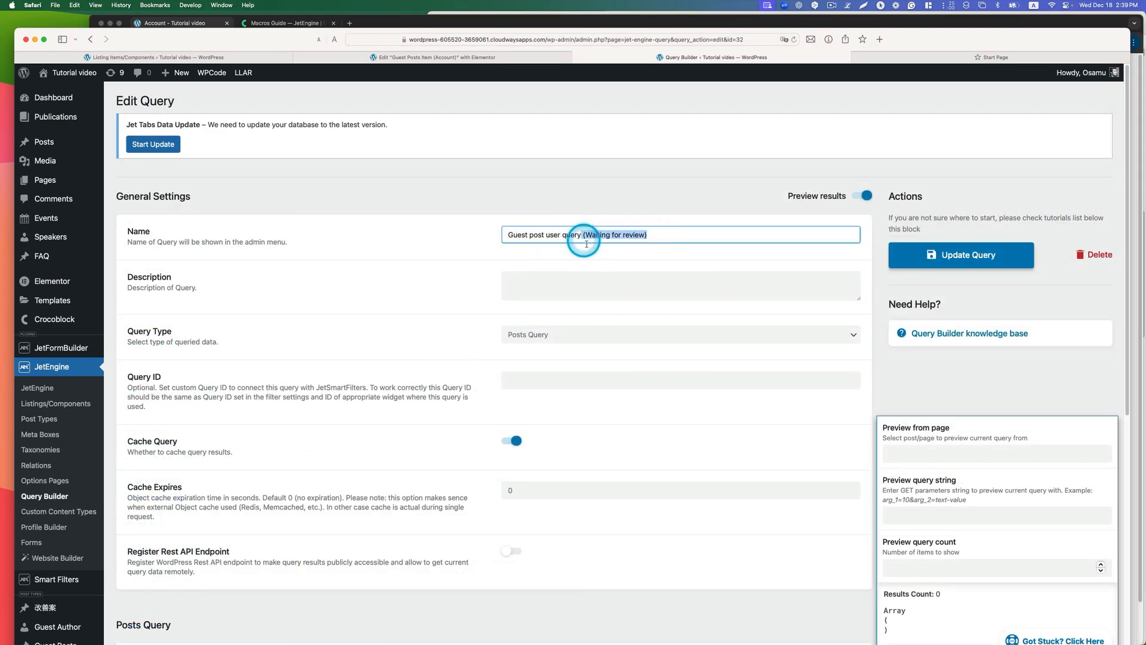
scroll(594, 330, "down", 10)
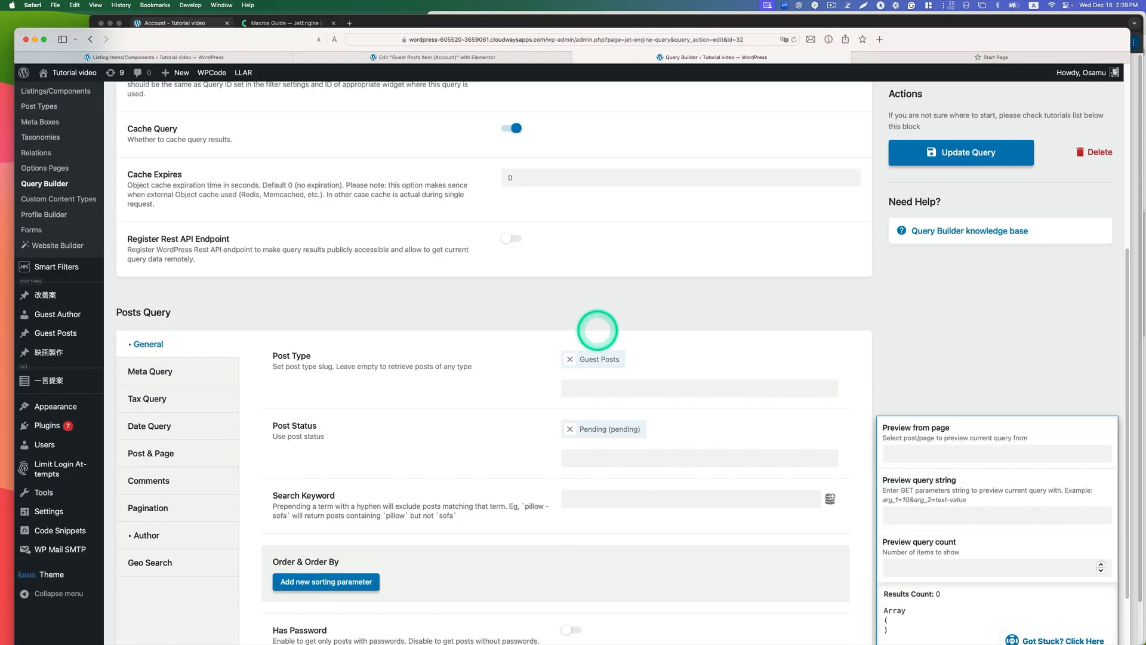
scroll(597, 330, "down", 2)
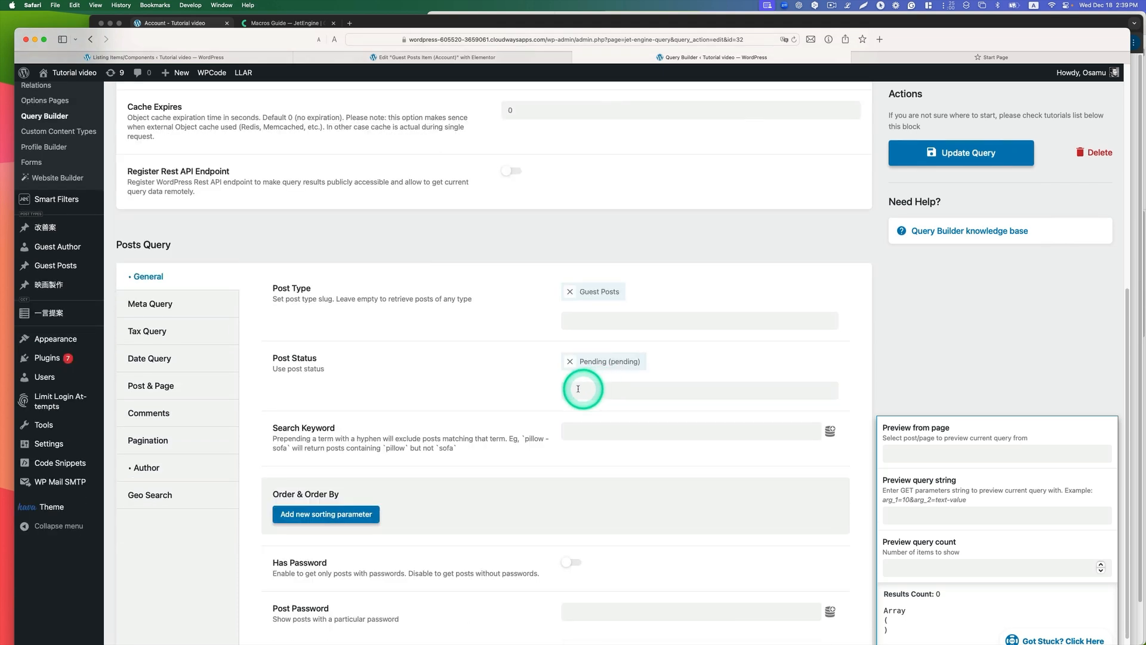
left_click(591, 391)
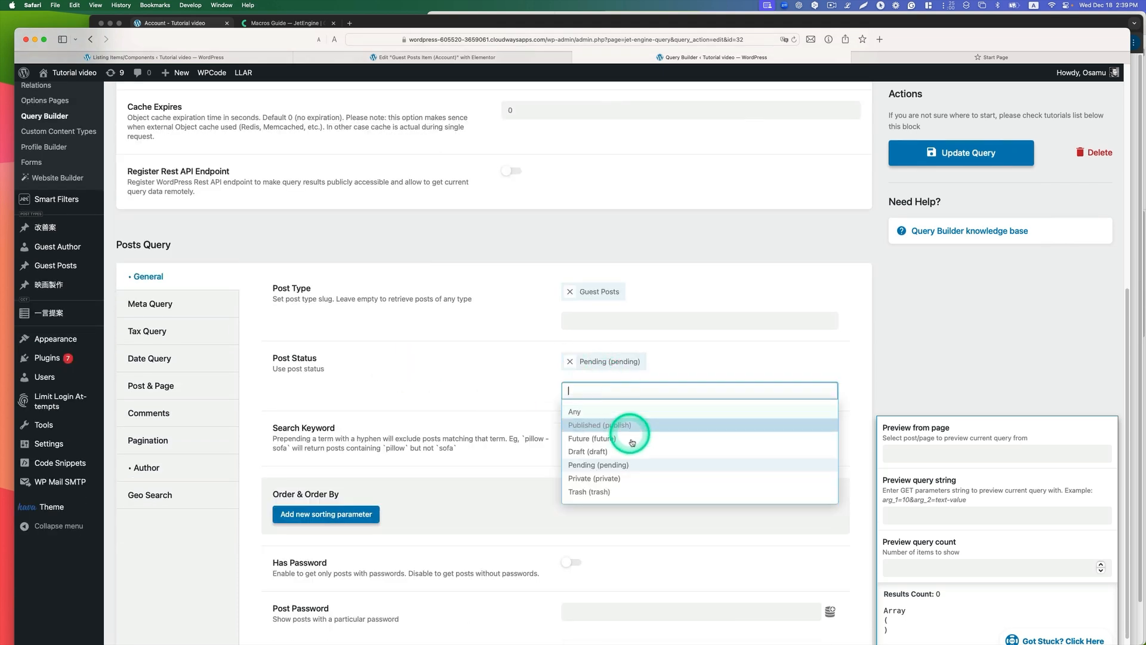
left_click(406, 403)
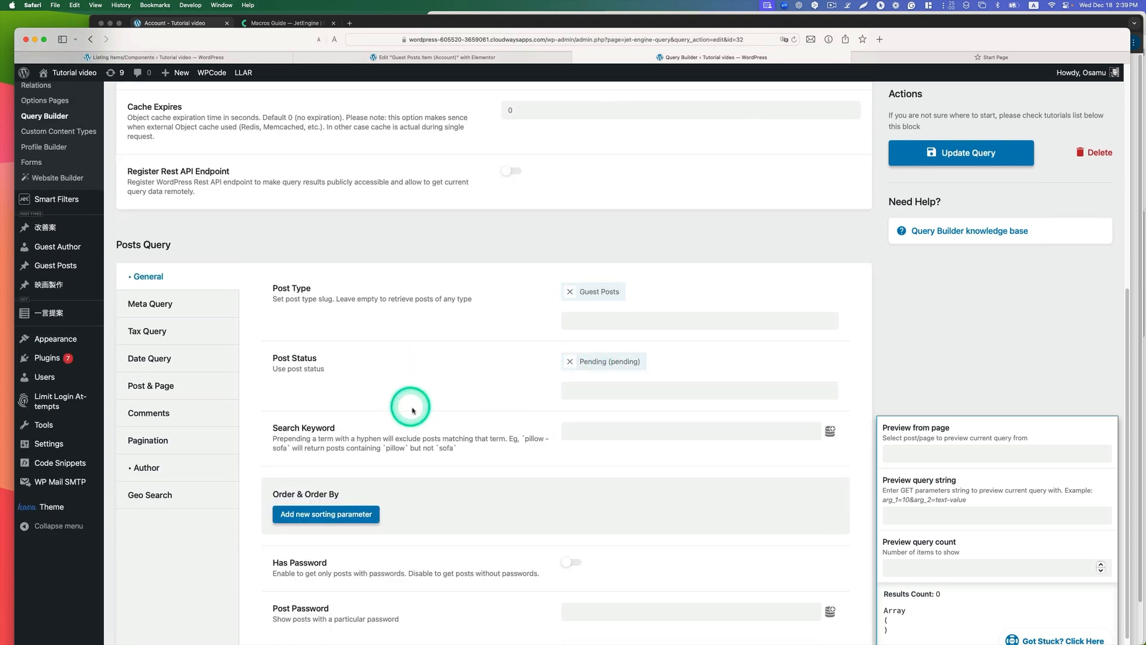
scroll(418, 404, "down", 1)
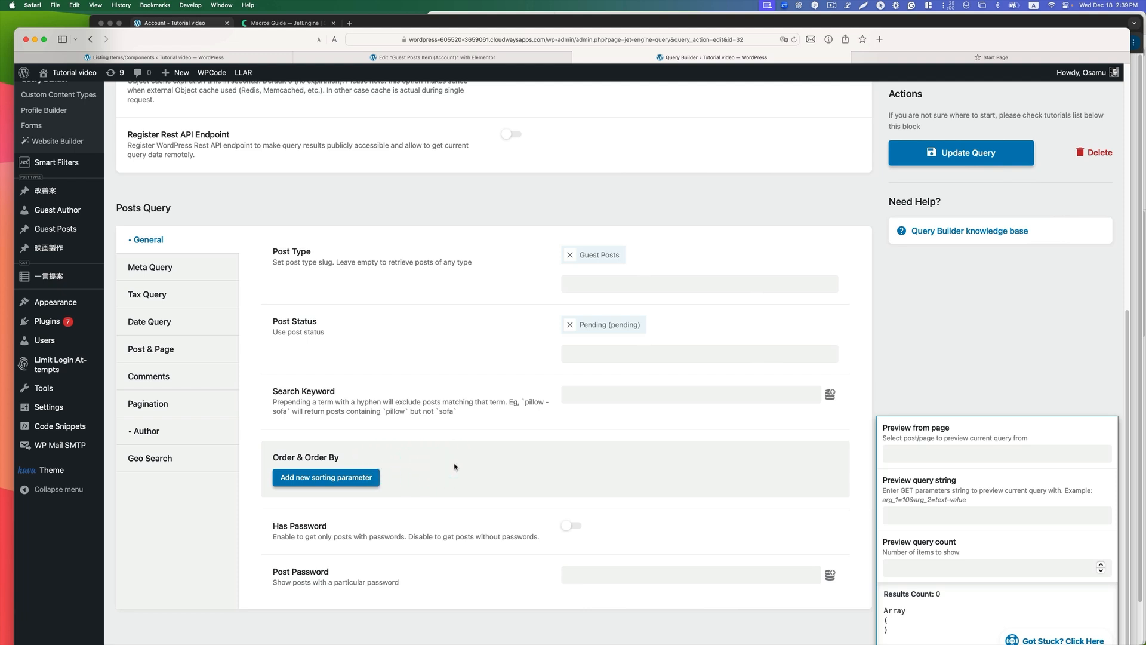
left_click(144, 432)
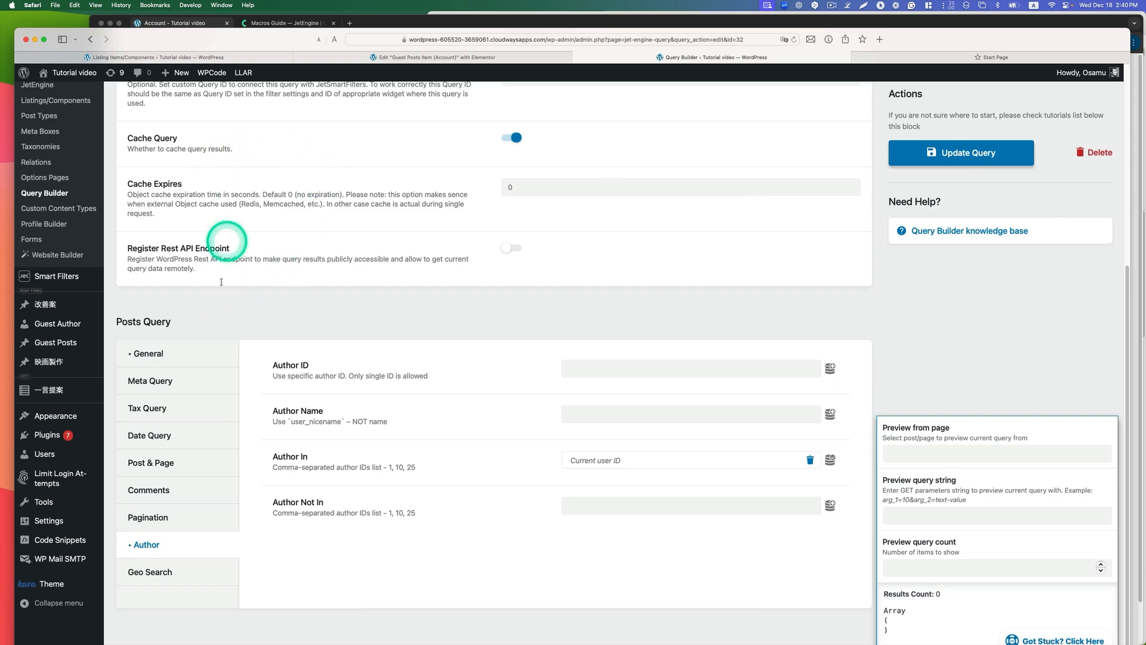
Step: Return to the queries list and open Guest post user query (Draft) in a new tab
left_click(90, 39)
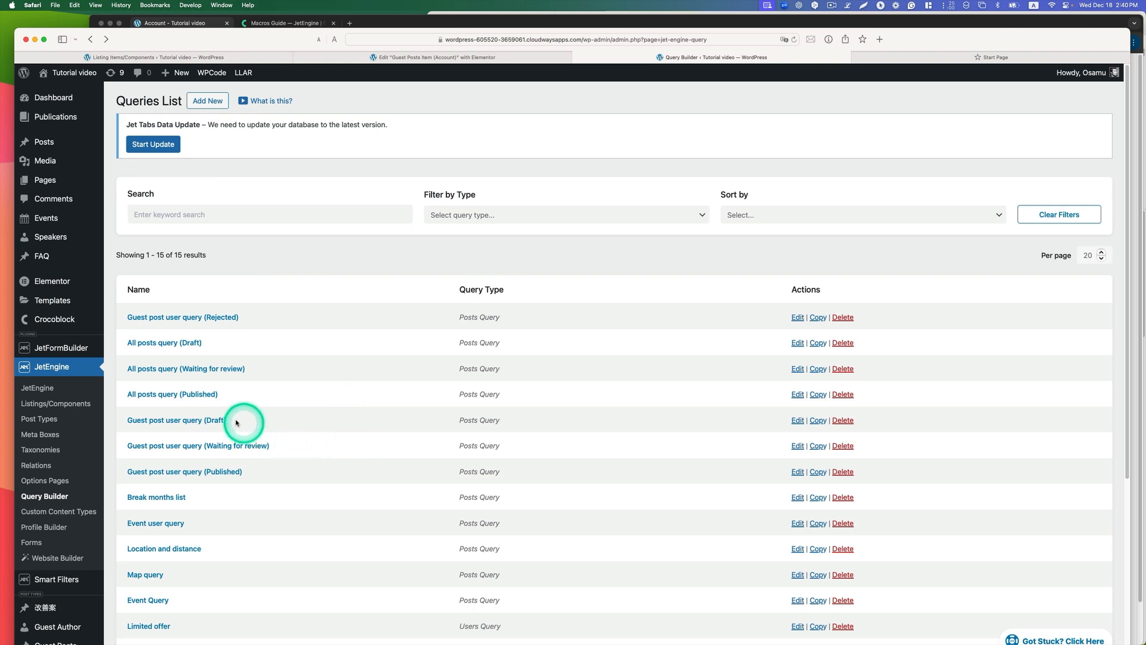
right_click(205, 422)
left_click(224, 428)
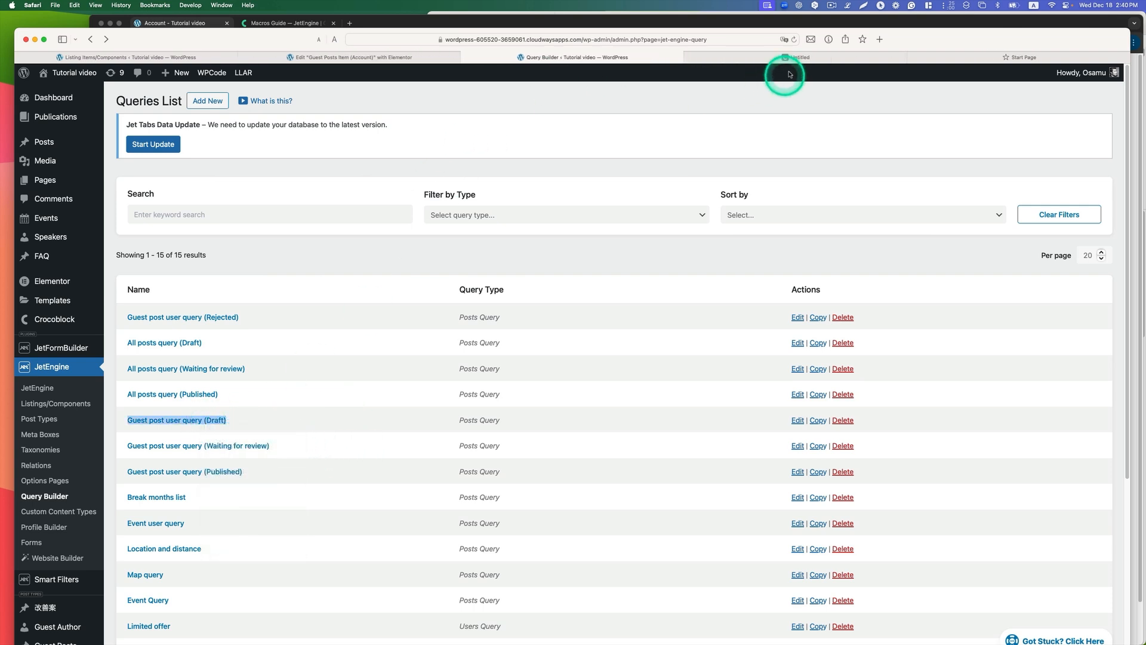
Step: Review the post type, post status choices and author settings of Guest post user query (Draft)
left_click(794, 58)
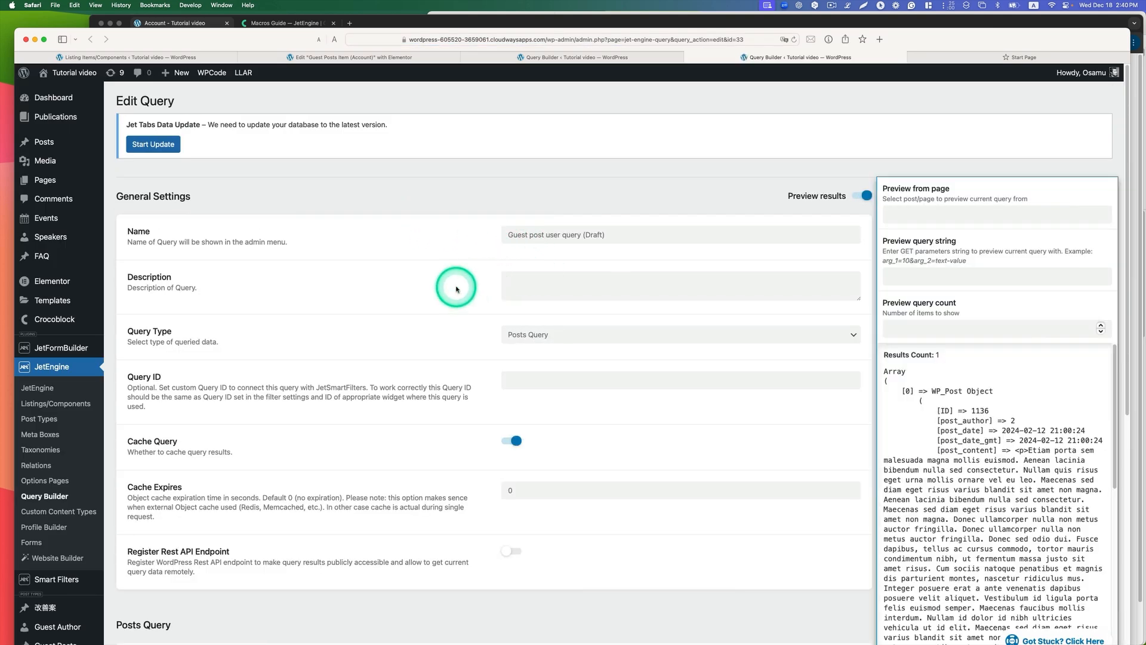
scroll(455, 287, "down", 5)
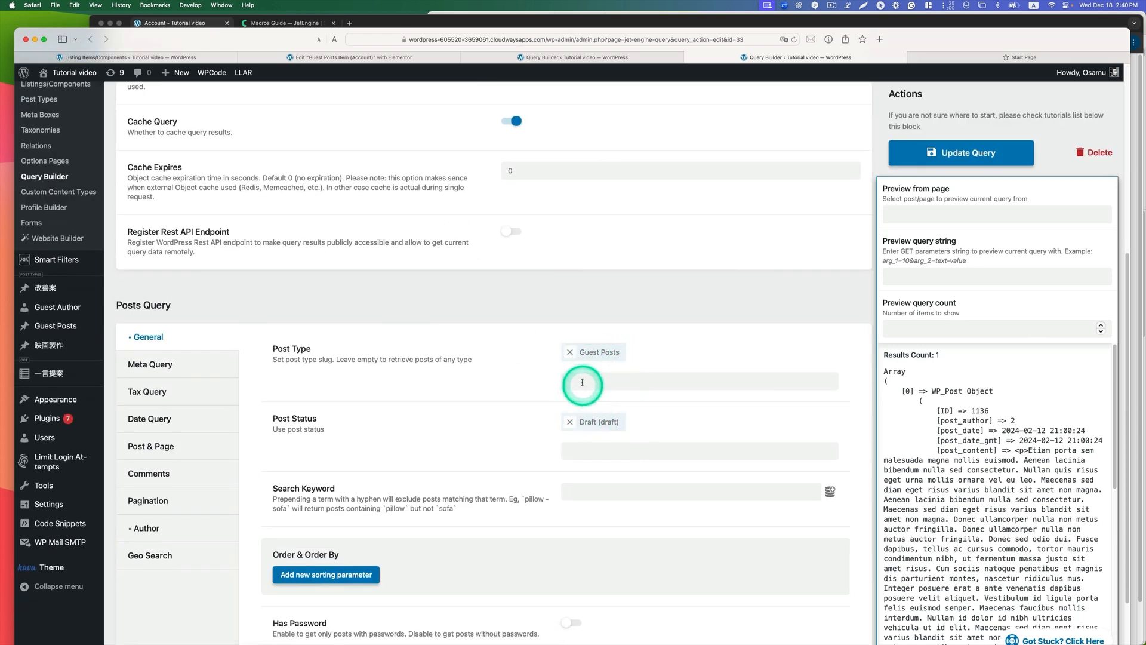
scroll(501, 401, "down", 1)
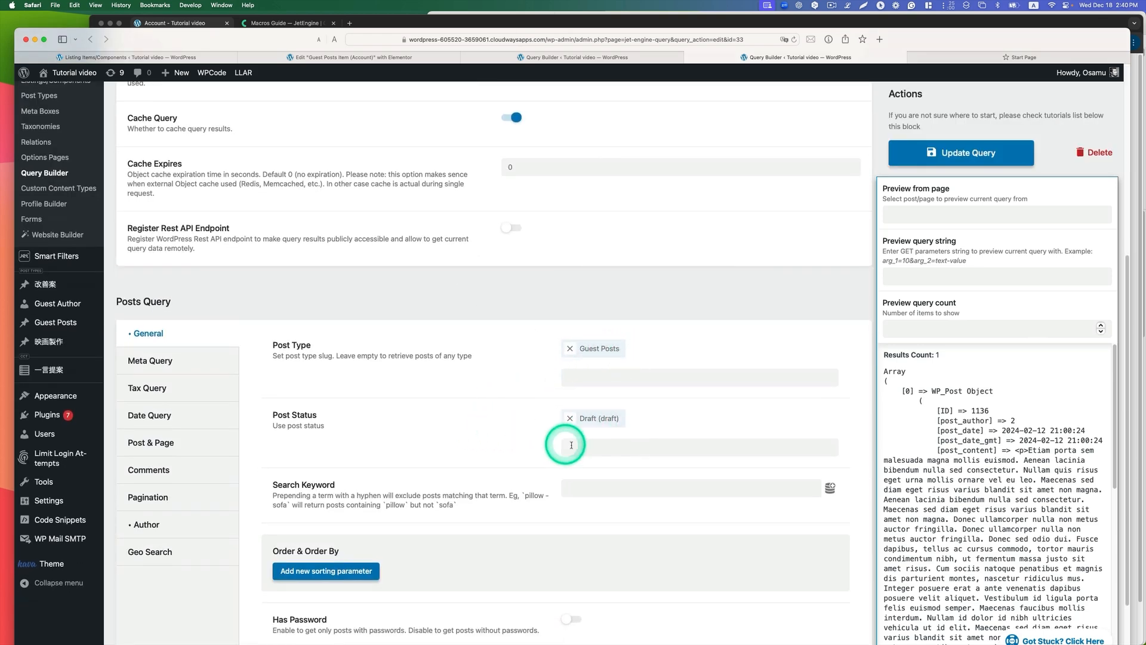
left_click(570, 448)
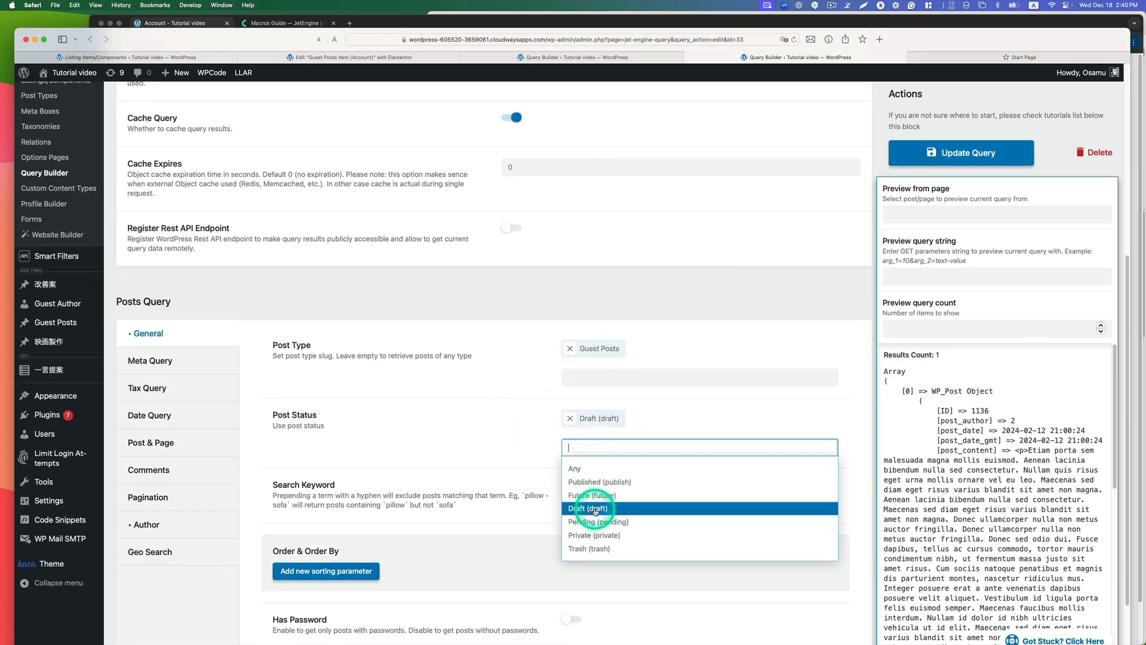
scroll(586, 513, "down", 2)
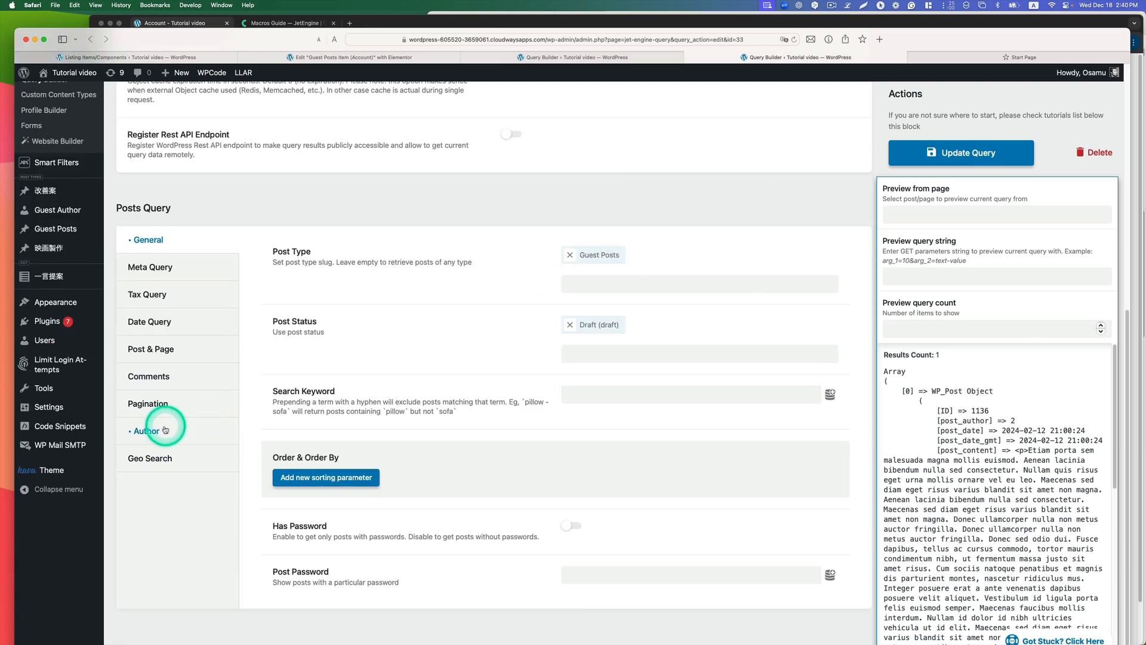
left_click(145, 430)
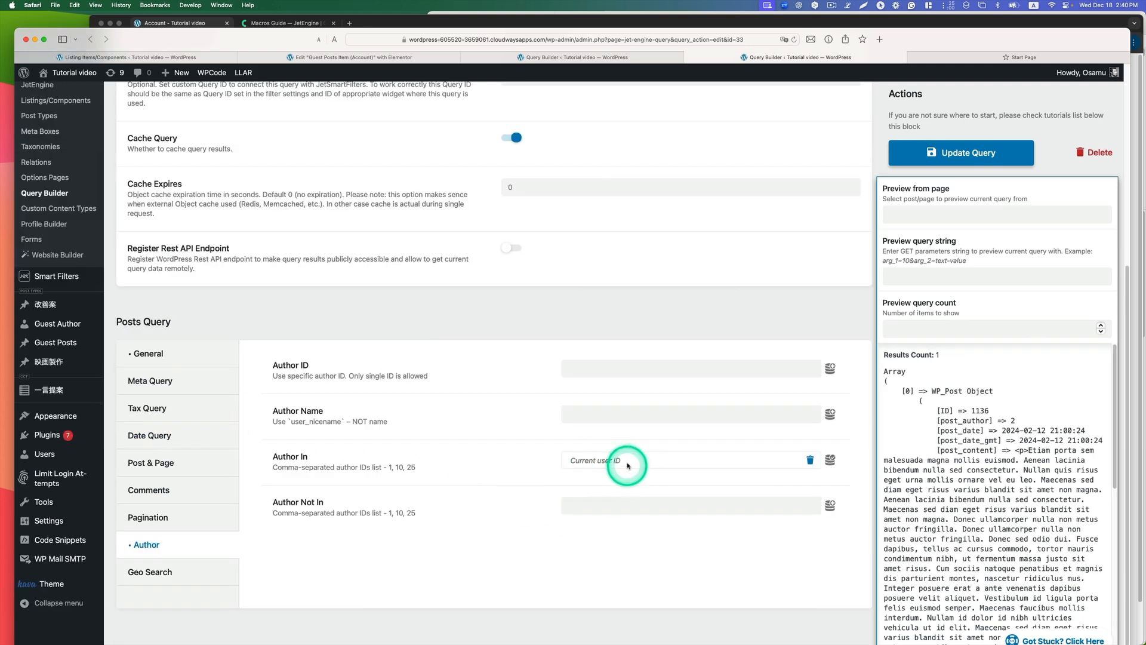
Step: Open Guest post user query (Rejected) from the queries list in a new tab and review its post type and post status
left_click(500, 54)
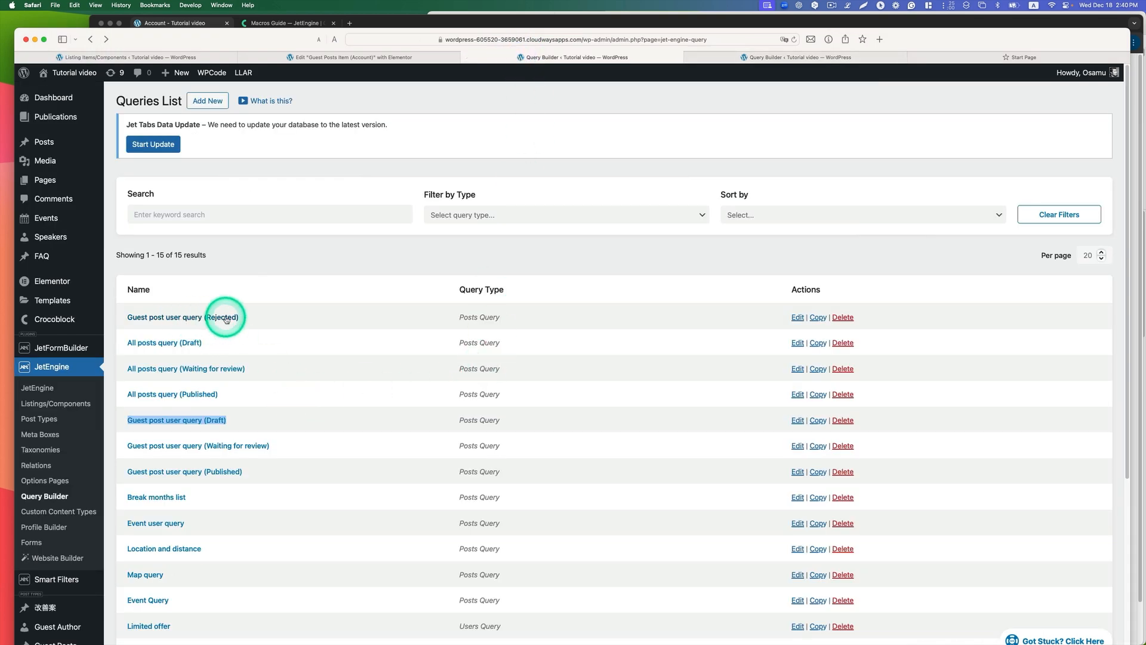
right_click(154, 321)
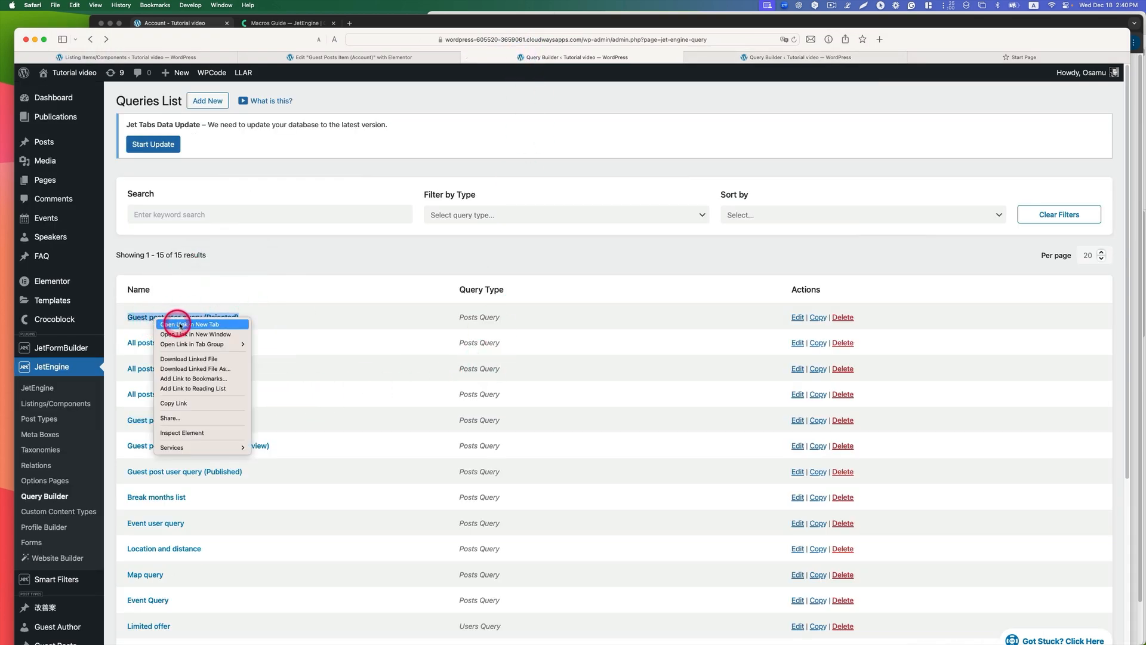
left_click(177, 326)
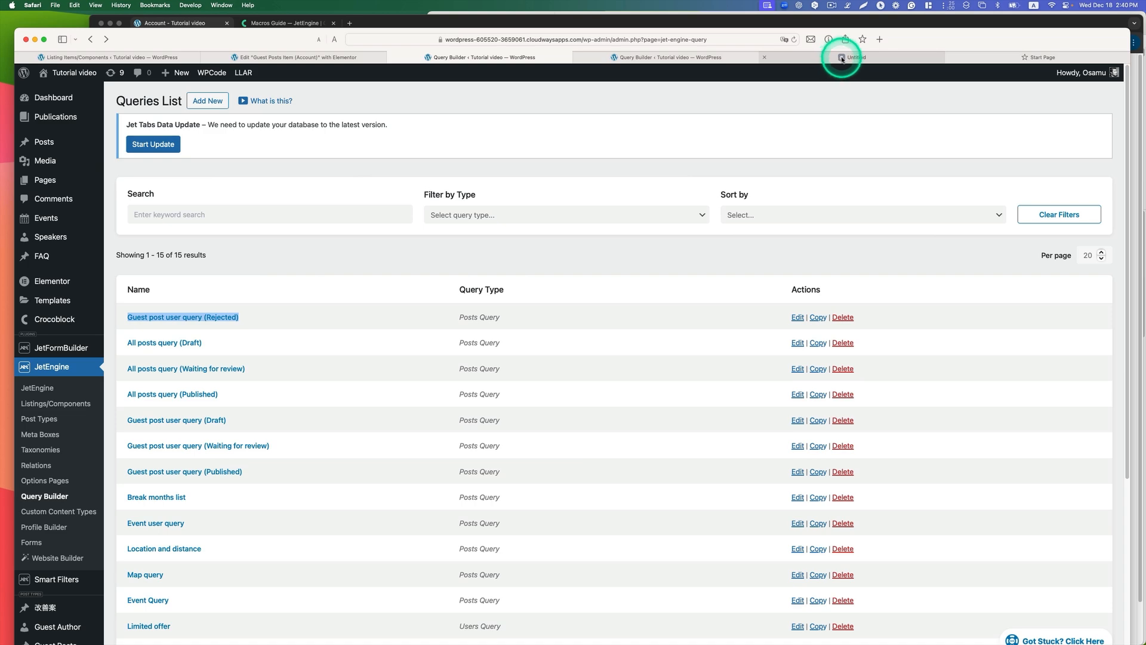
left_click(841, 59)
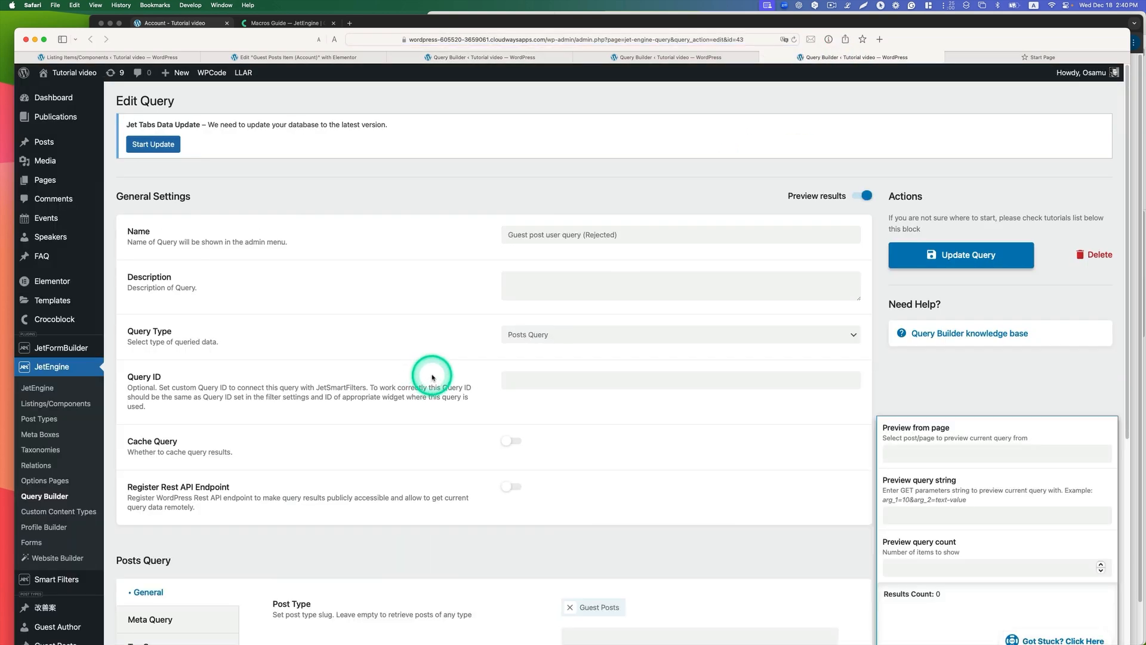
scroll(433, 378, "down", 4)
scroll(440, 371, "down", 3)
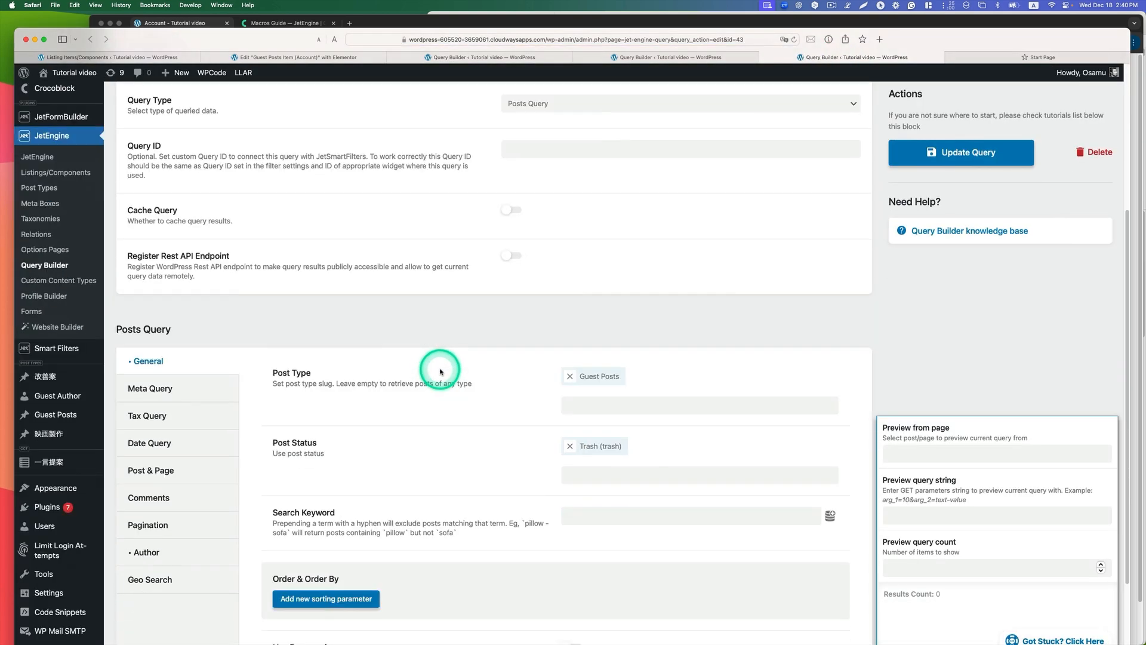
Step: Deselect and reselect Trash (trash) as the post status of the Rejected query
left_click(596, 428)
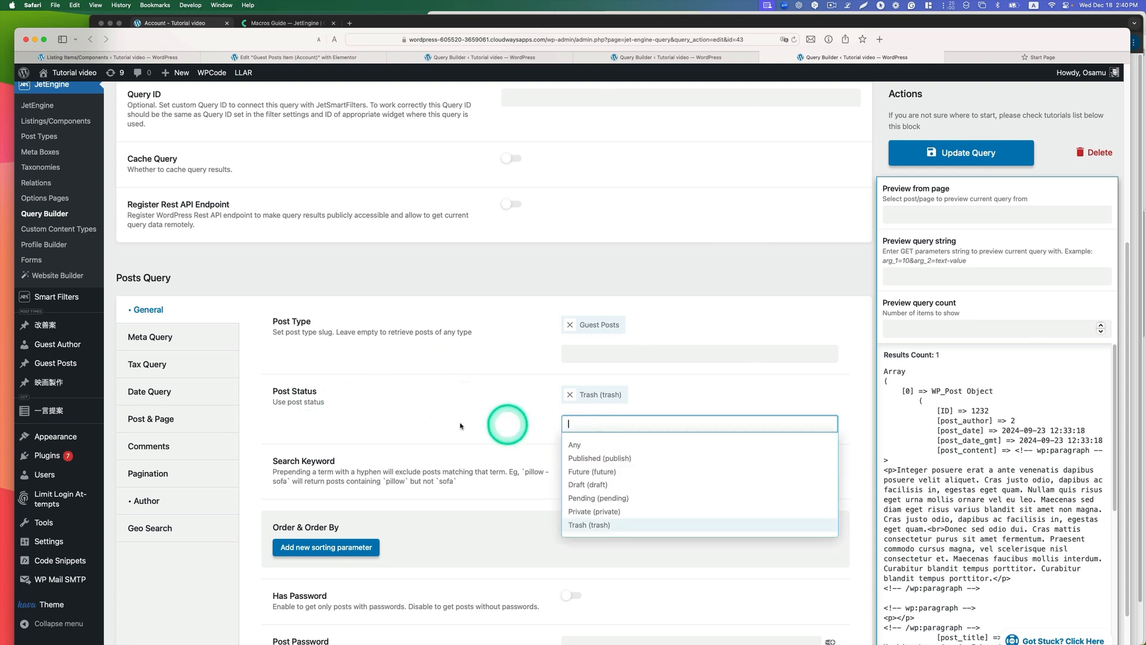
left_click(602, 523)
left_click(600, 395)
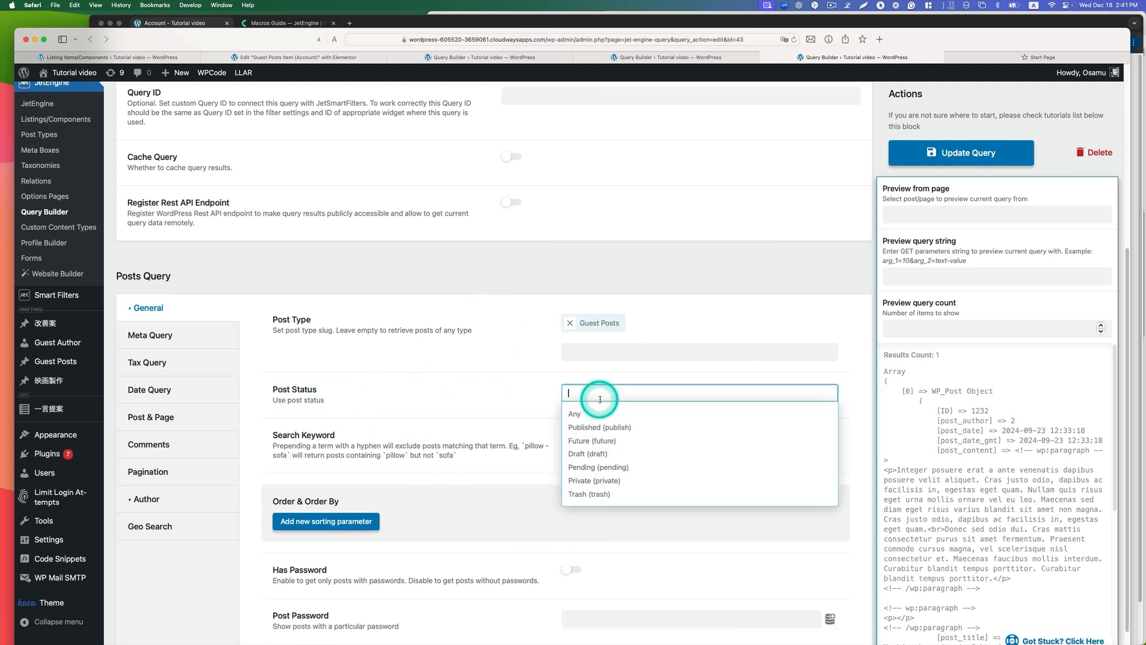
left_click(602, 498)
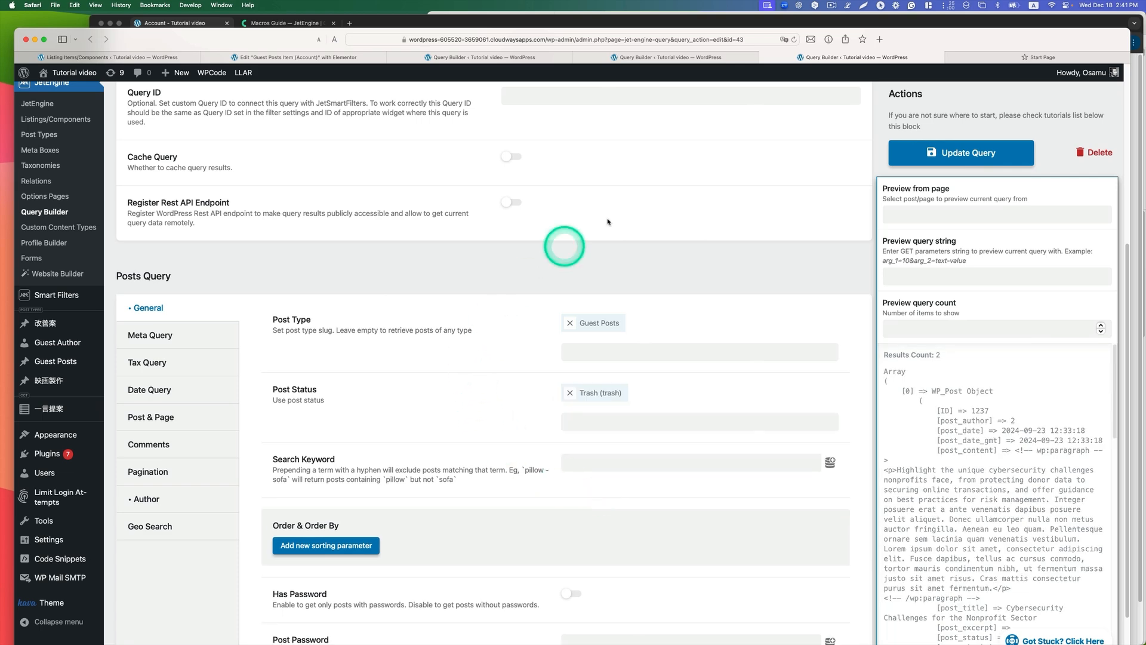
scroll(384, 200, "up", 5)
Step: Return to the queries list, open the site's front end in a new tab and show the account's All Posts page
left_click(512, 57)
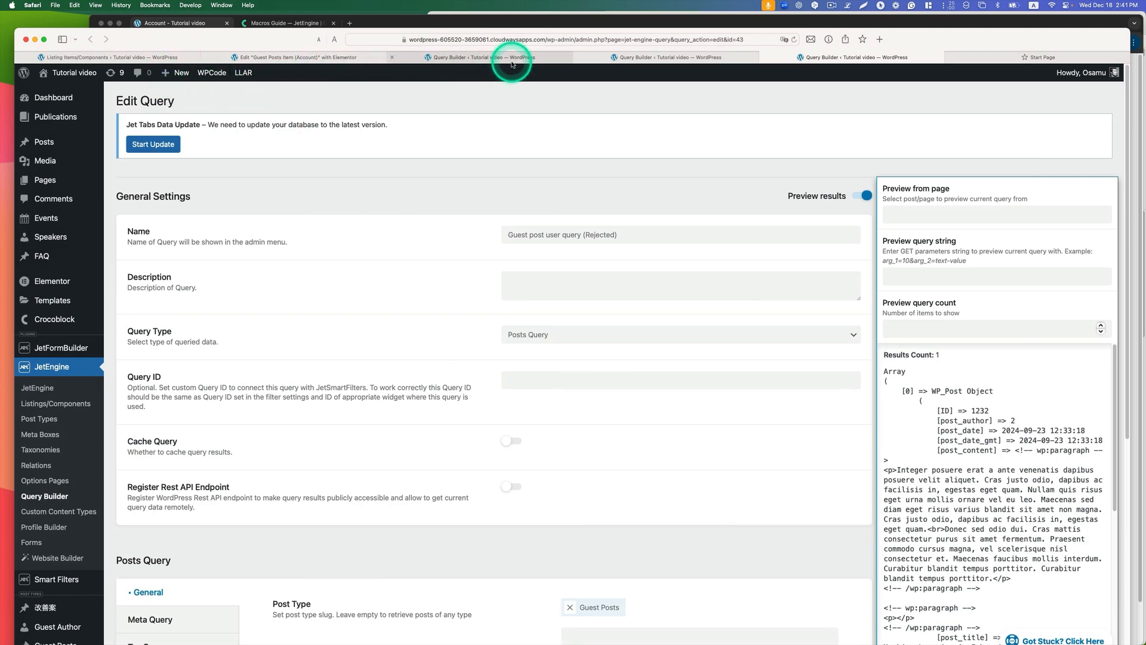
scroll(379, 315, "down", 1)
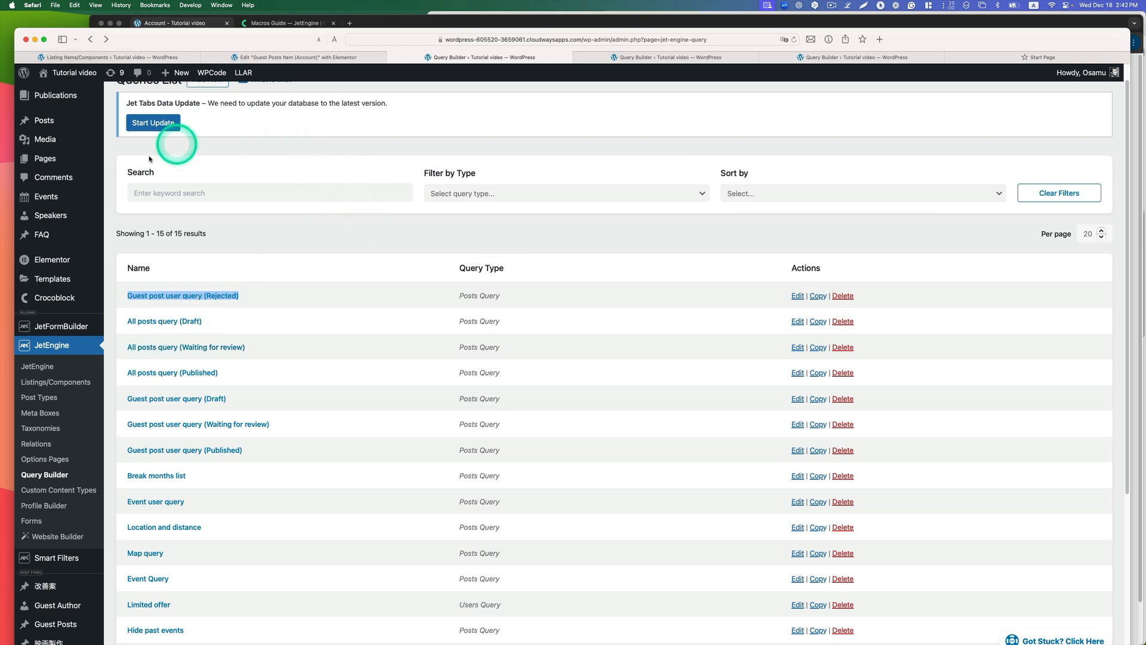
right_click(63, 92)
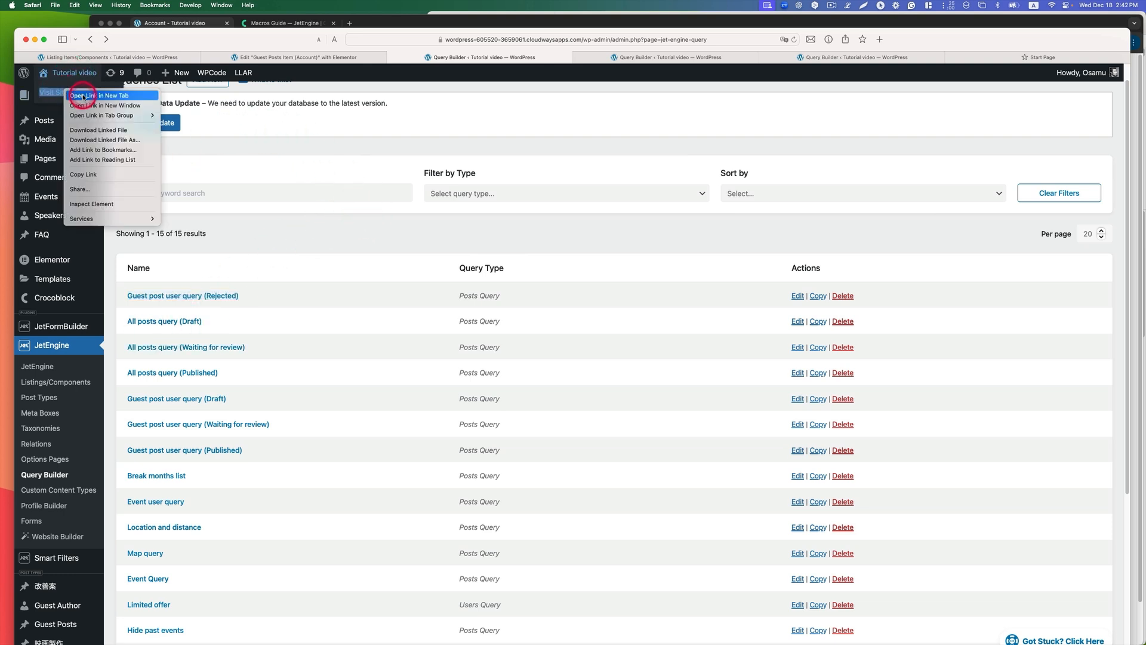
left_click(84, 96)
left_click(905, 58)
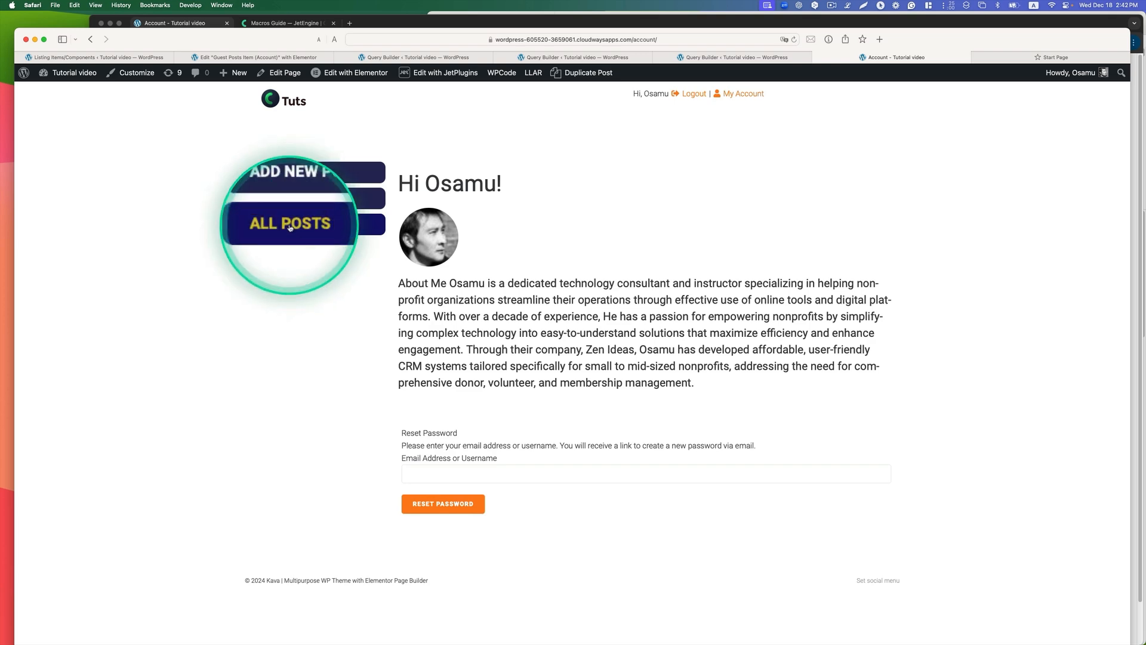
left_click(290, 226)
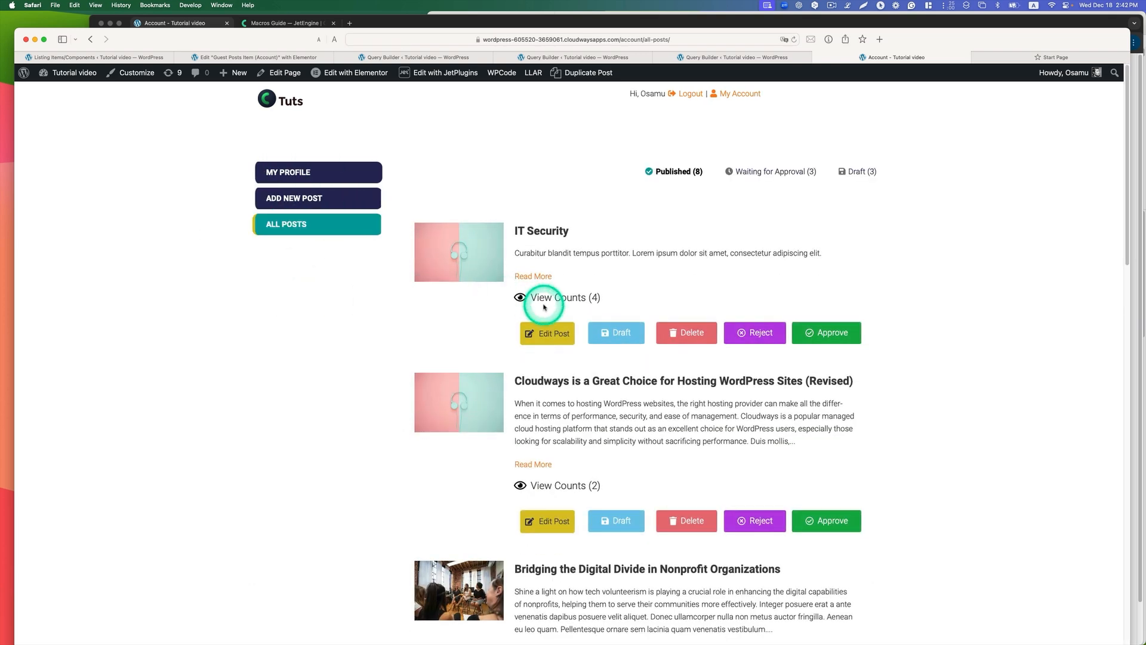
Step: Look through the Published and Waiting for Approval post lists on the All Posts page
scroll(734, 245, "down", 4)
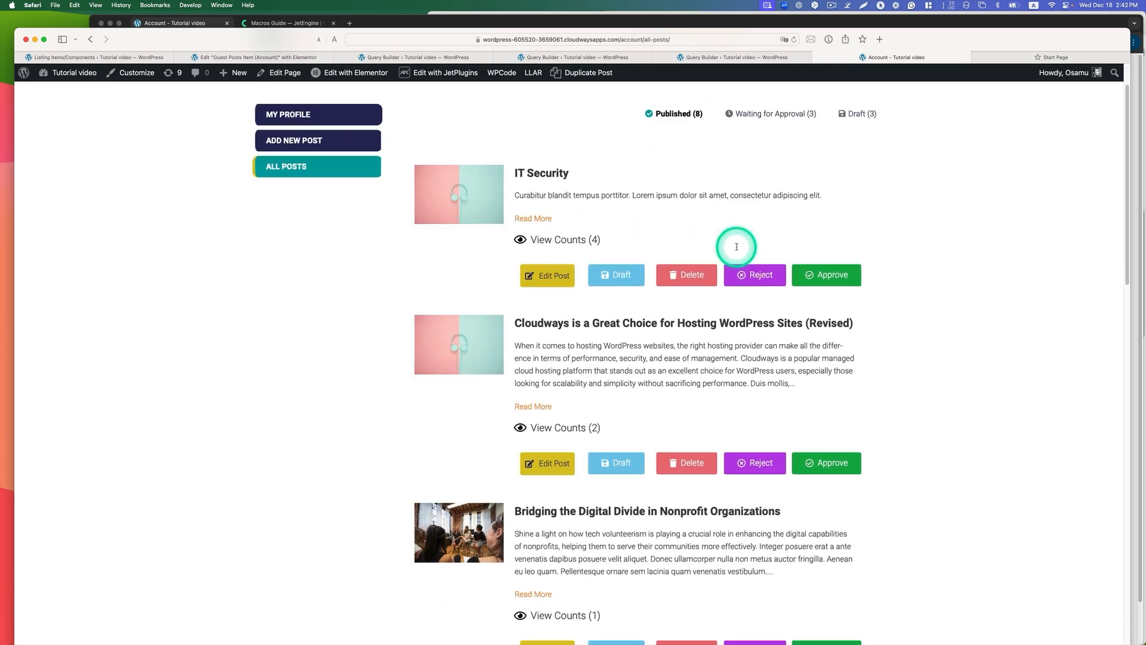
scroll(735, 245, "down", 3)
scroll(740, 227, "up", 7)
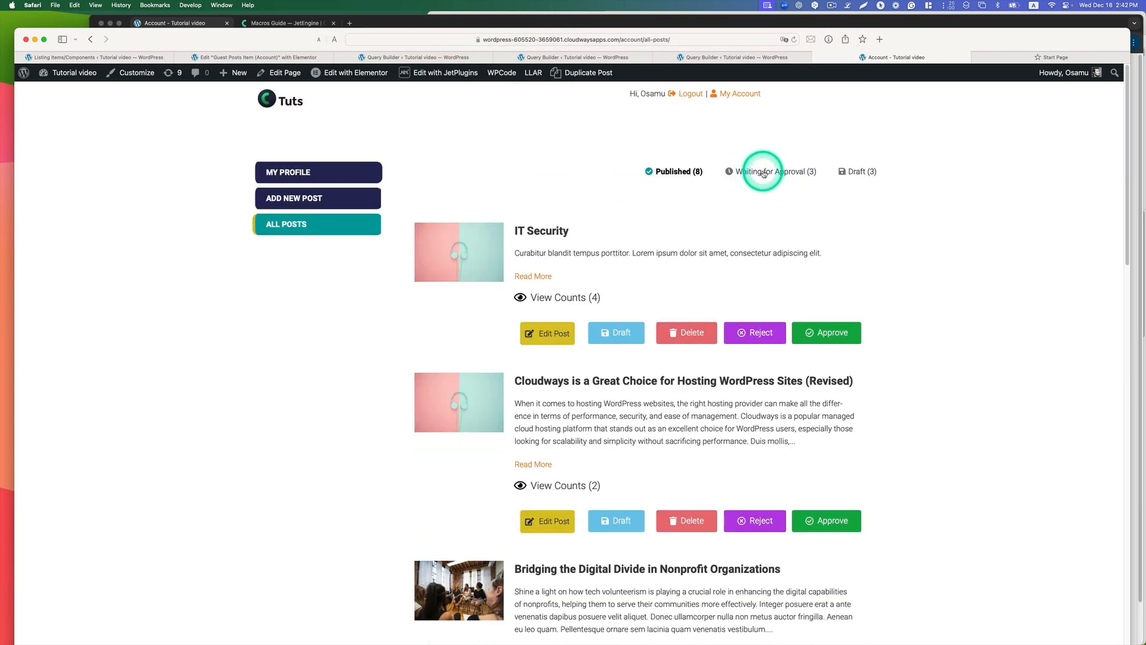
left_click(762, 171)
scroll(716, 232, "down", 3)
scroll(712, 294, "up", 2)
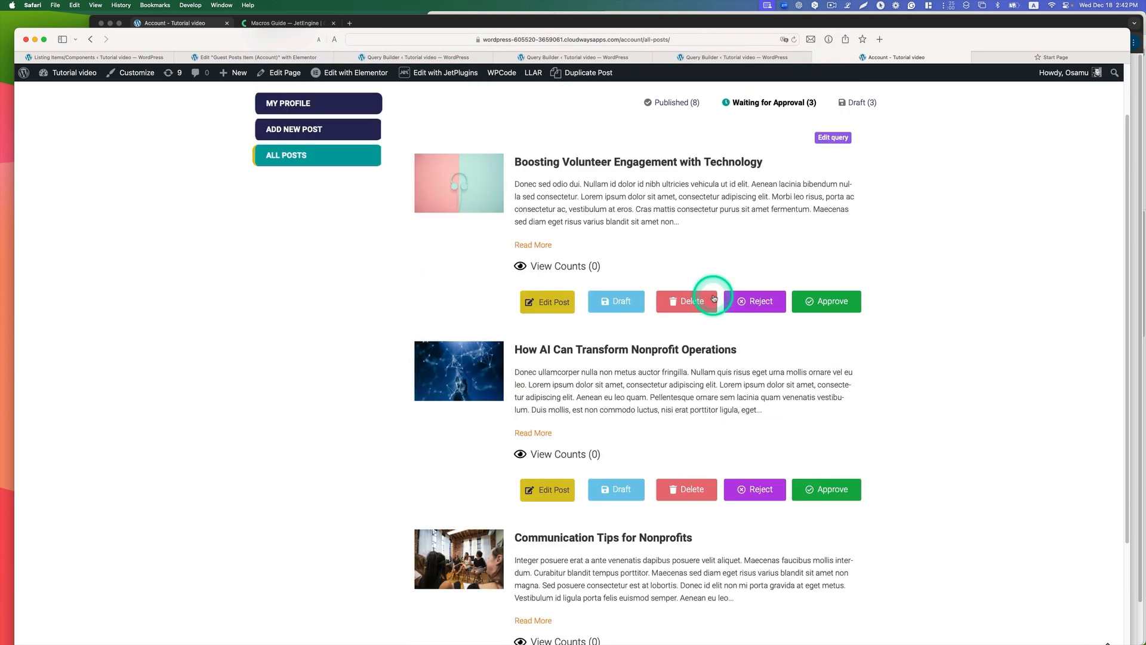
scroll(685, 244, "down", 3)
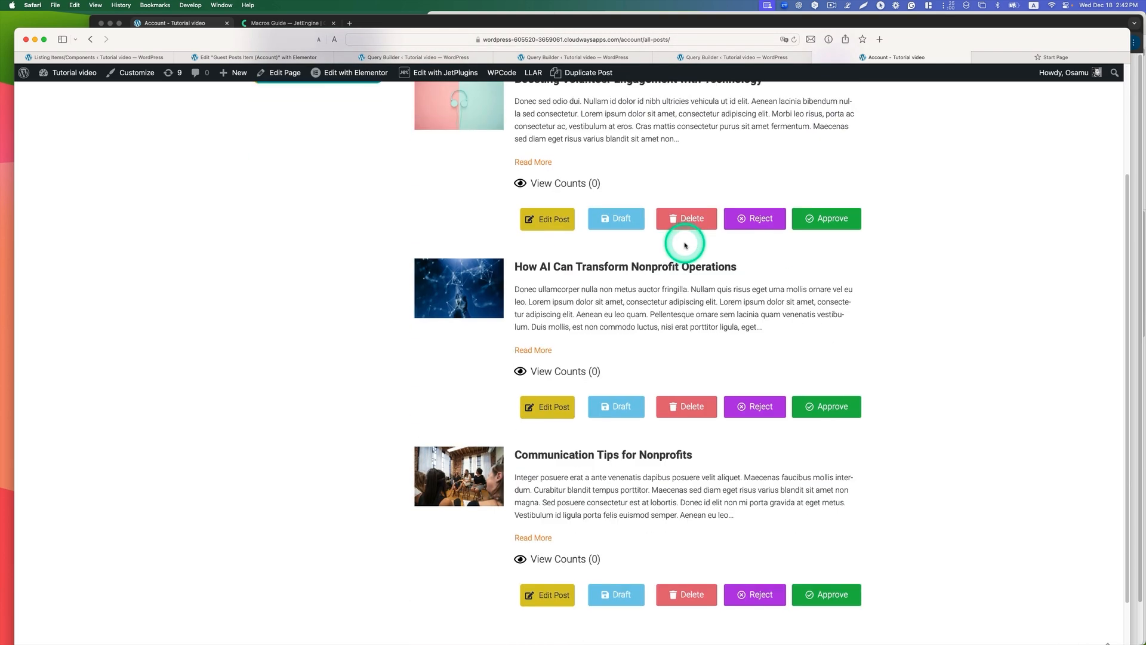
Step: Approve the post "Boosting Volunteer Engagement with Technology" and check the Waiting for Approval list
scroll(685, 243, "up", 4)
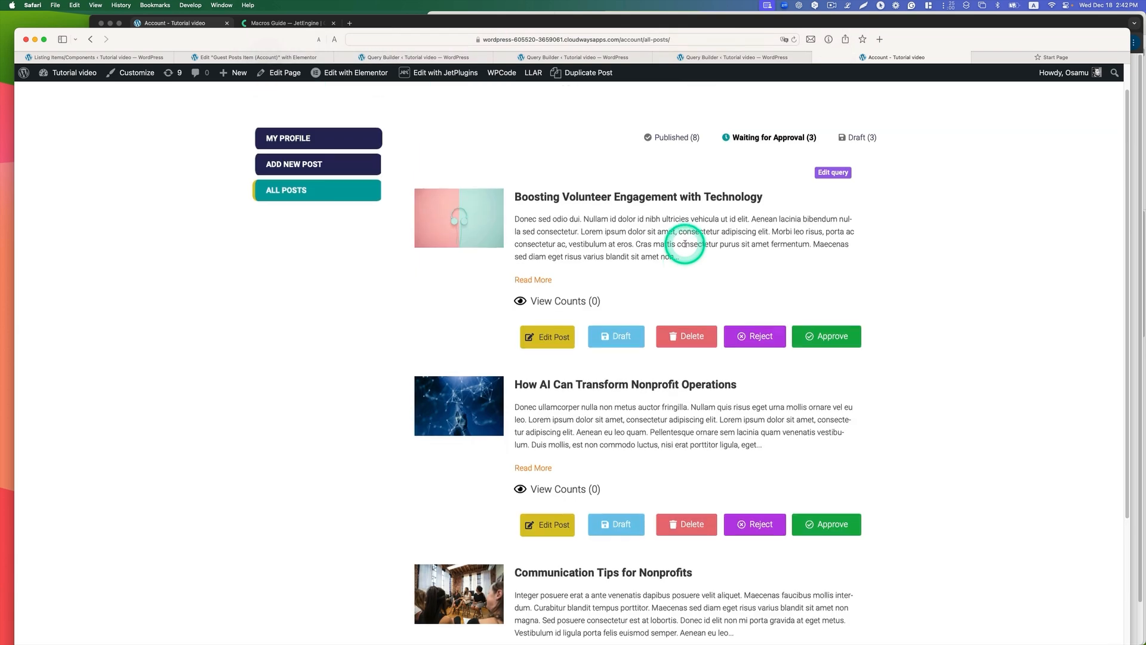
left_click(819, 335)
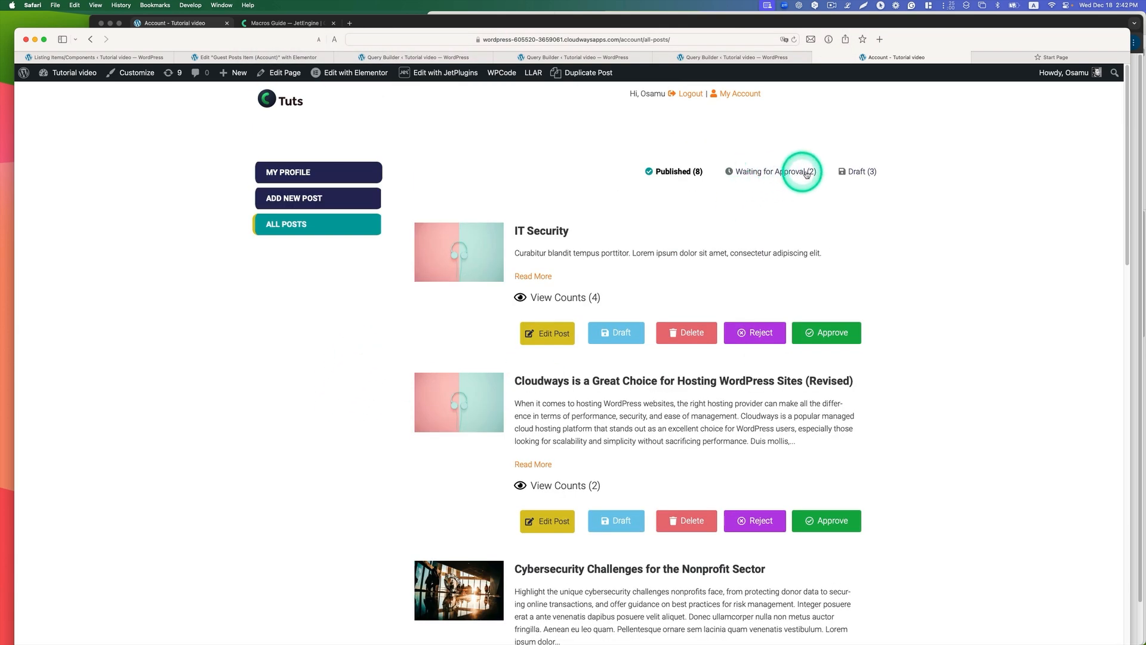
left_click(804, 172)
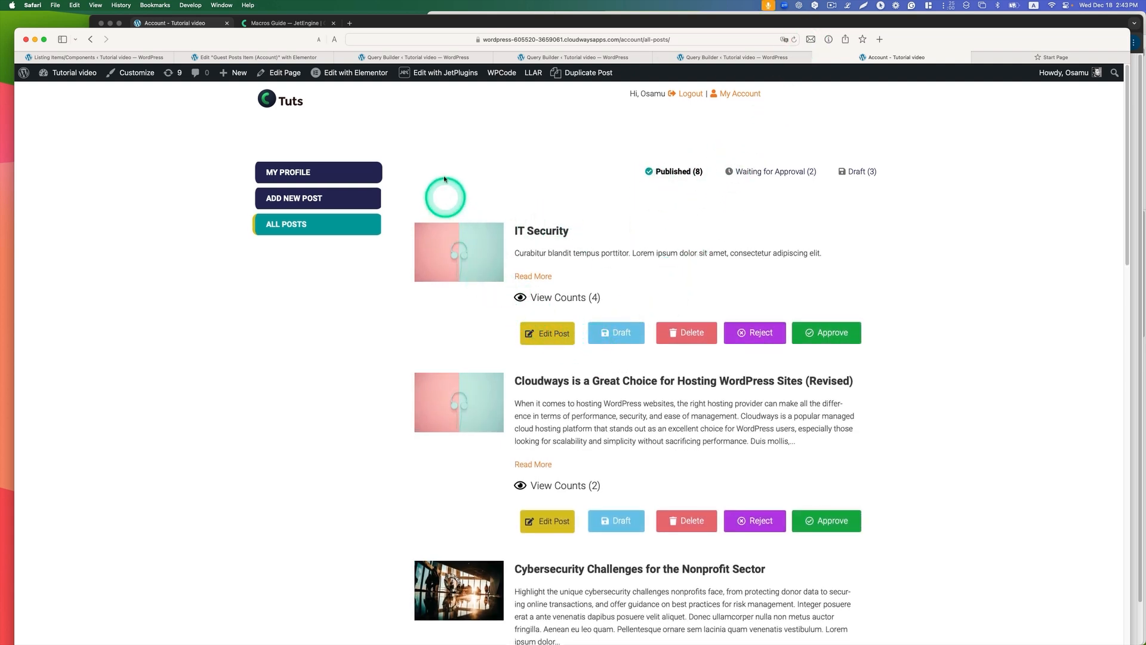
Step: Open All posts query (Published) from the queries list in a new tab and review its post type, status, sorting and author settings
left_click(397, 57)
right_click(203, 373)
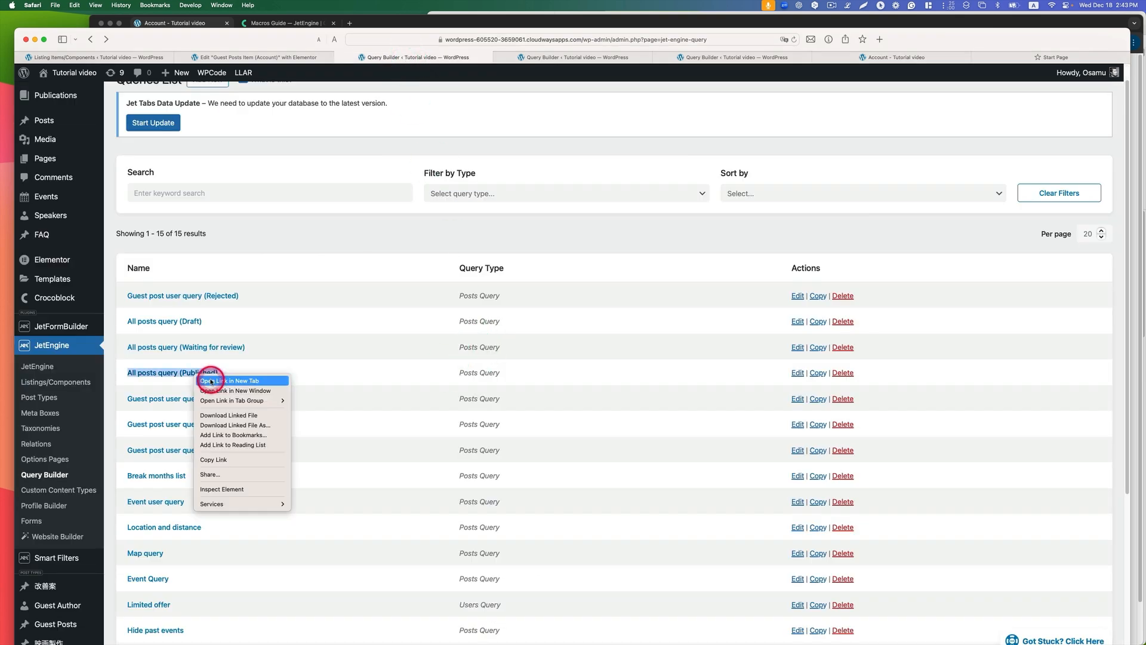
left_click(266, 382)
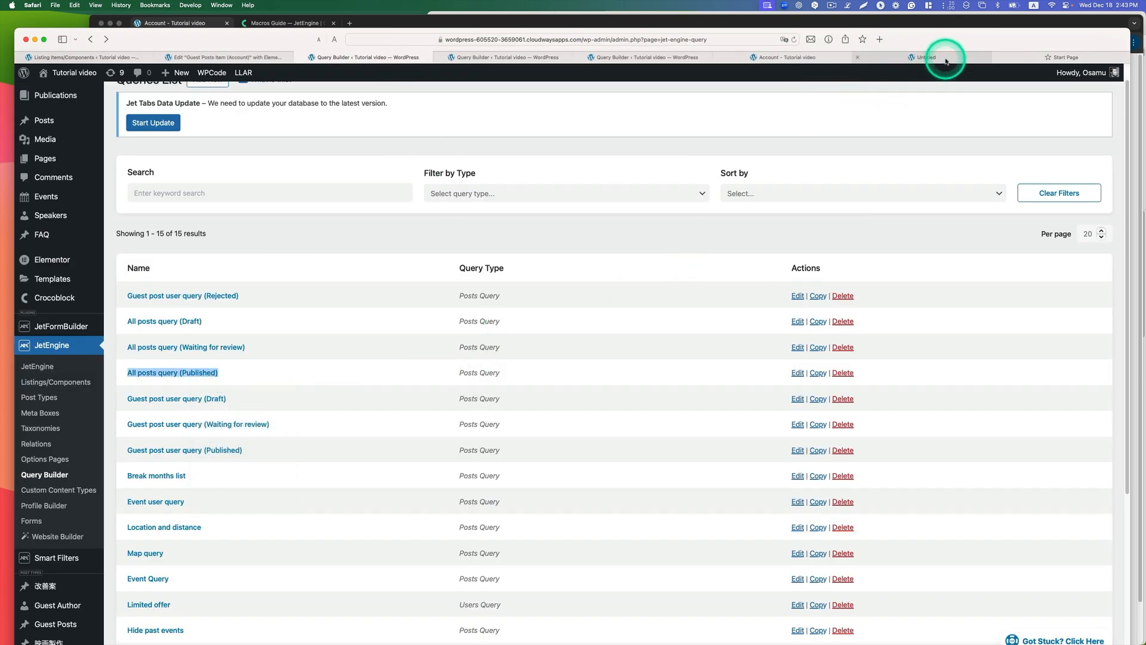
left_click(946, 61)
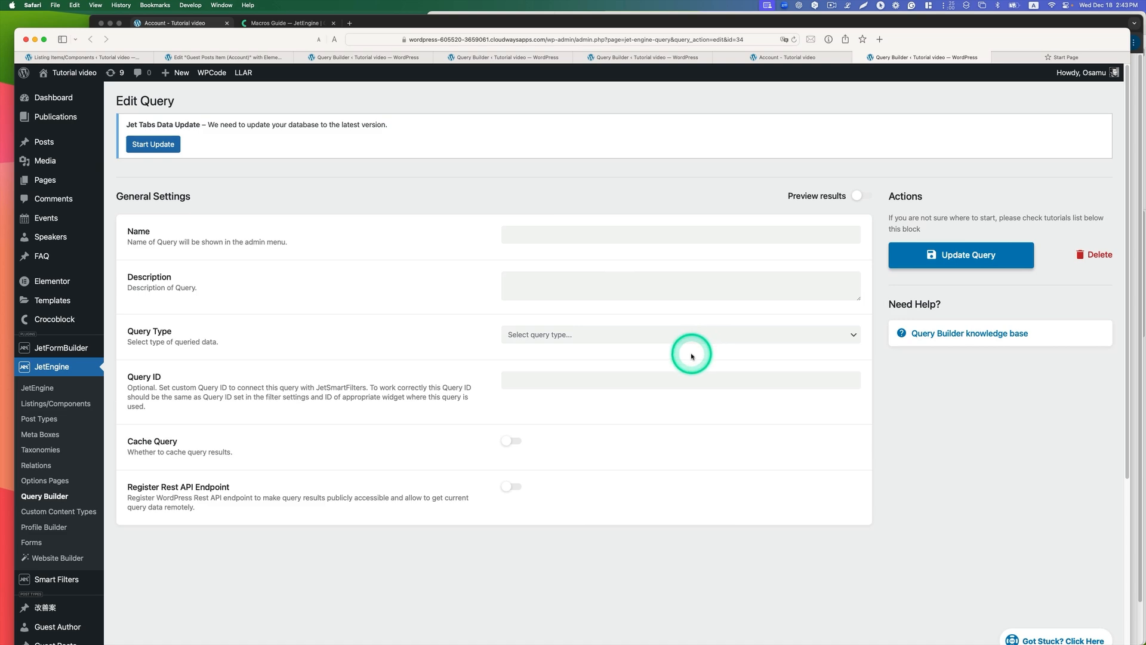
scroll(692, 356, "down", 3)
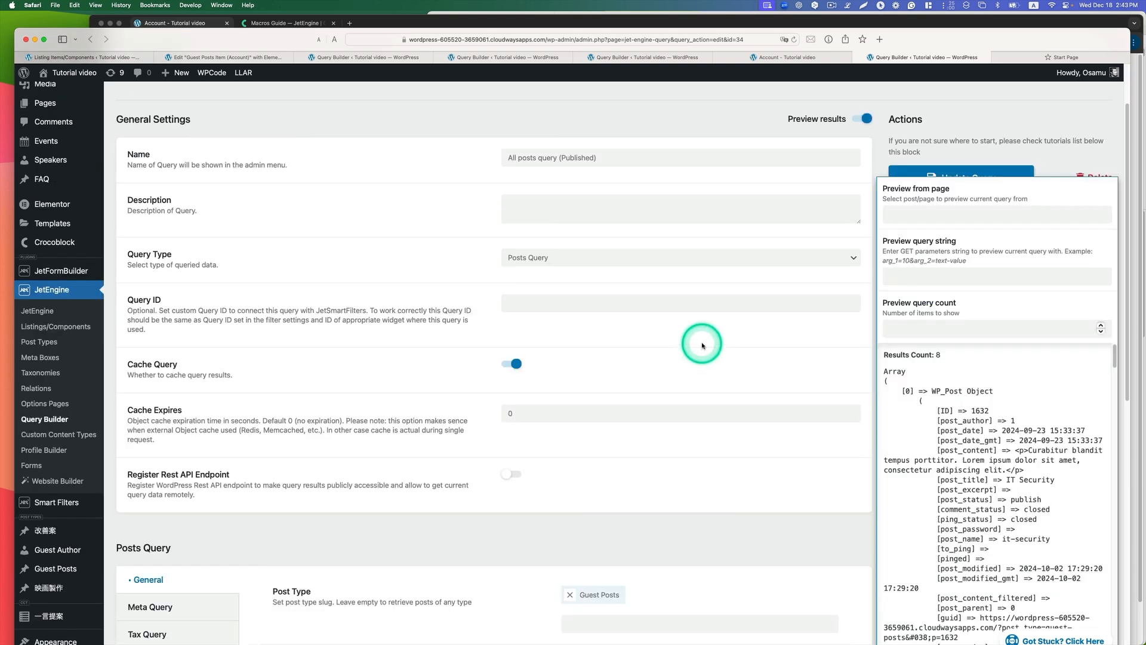
scroll(702, 345, "down", 10)
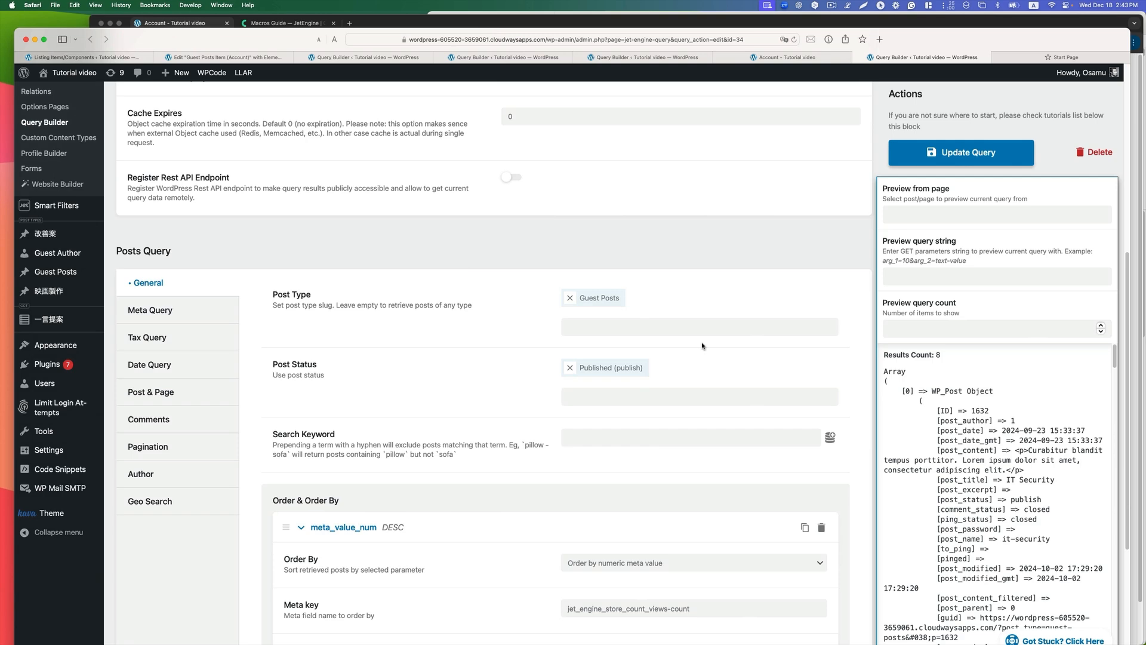
left_click(180, 484)
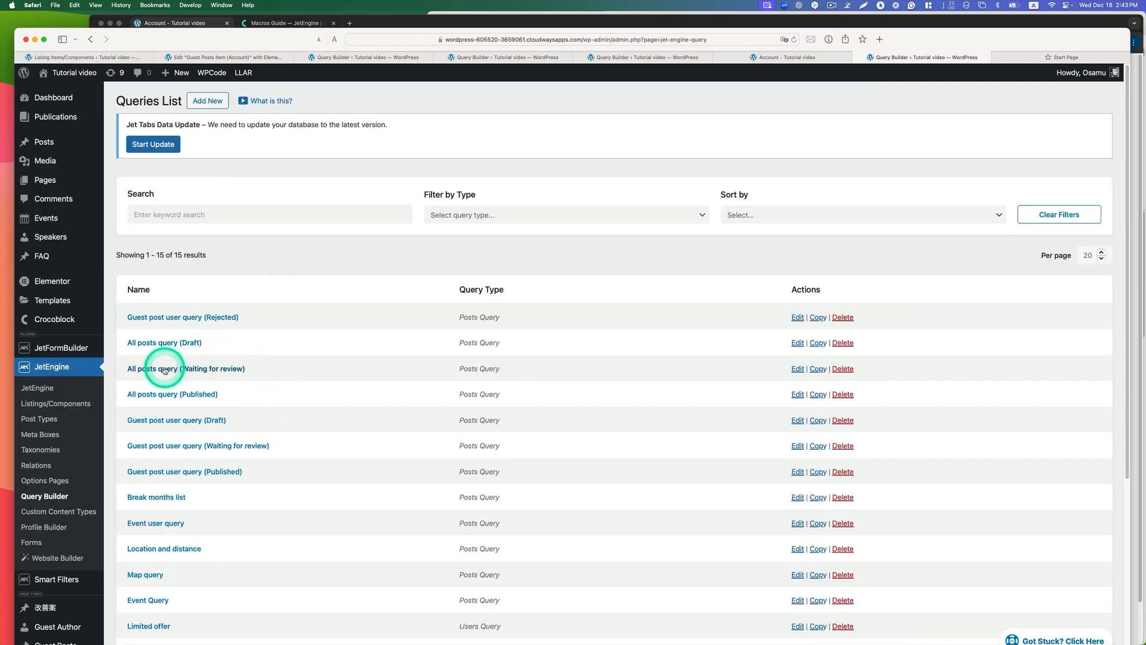
Step: Open All posts query (Waiting for review) in a new tab and review its post type and post status
right_click(194, 370)
left_click(209, 376)
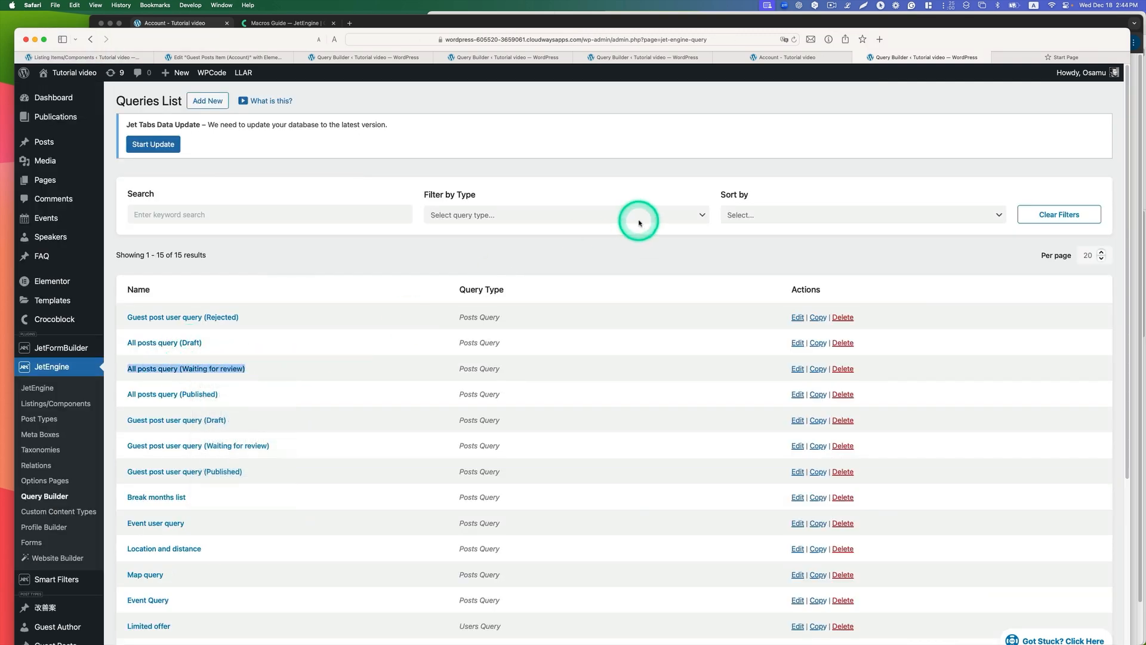
left_click(938, 58)
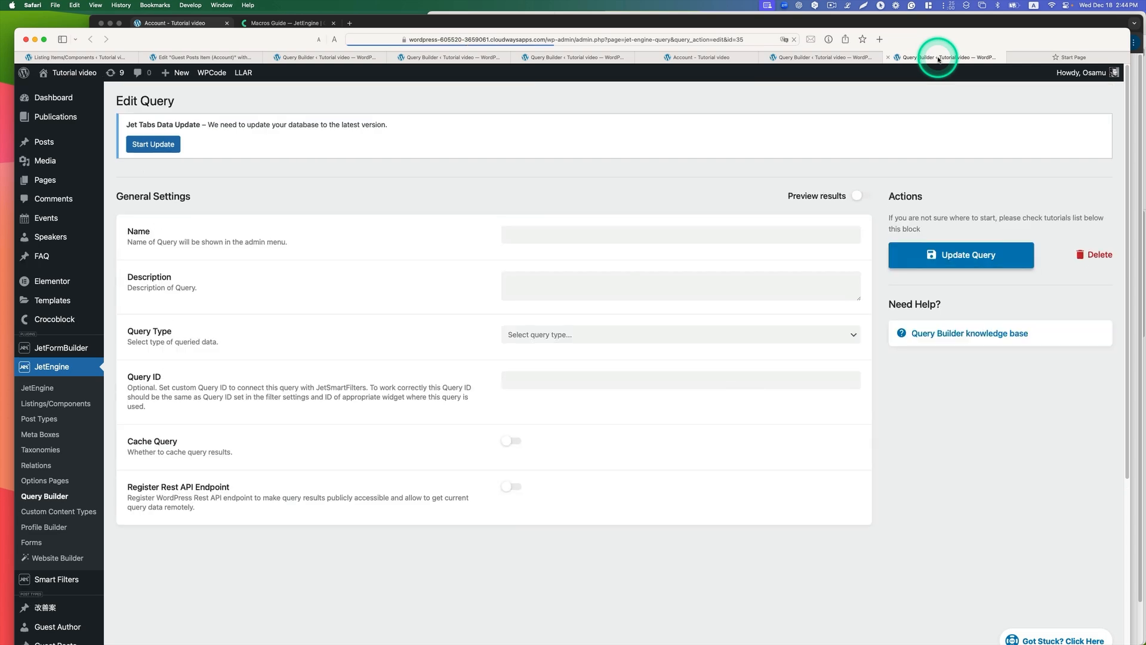
scroll(788, 399, "down", 3)
scroll(787, 403, "down", 3)
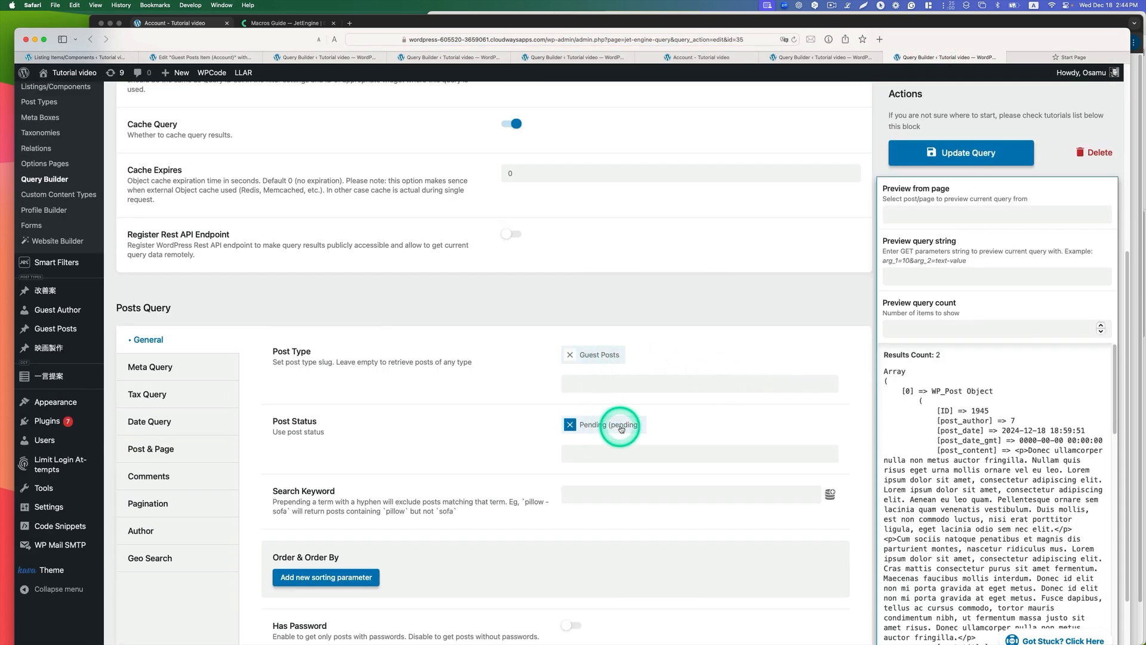
Step: Review the post status, search keyword, sorting and password settings of the pending guest posts query
scroll(451, 458, "down", 2)
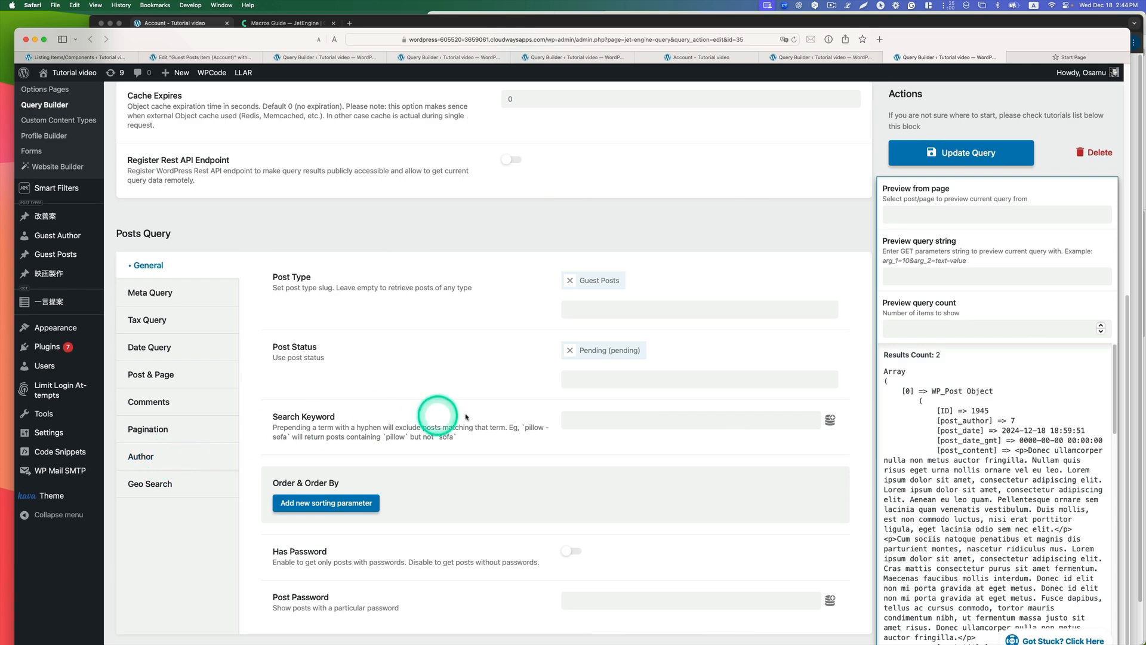
scroll(627, 317, "up", 5)
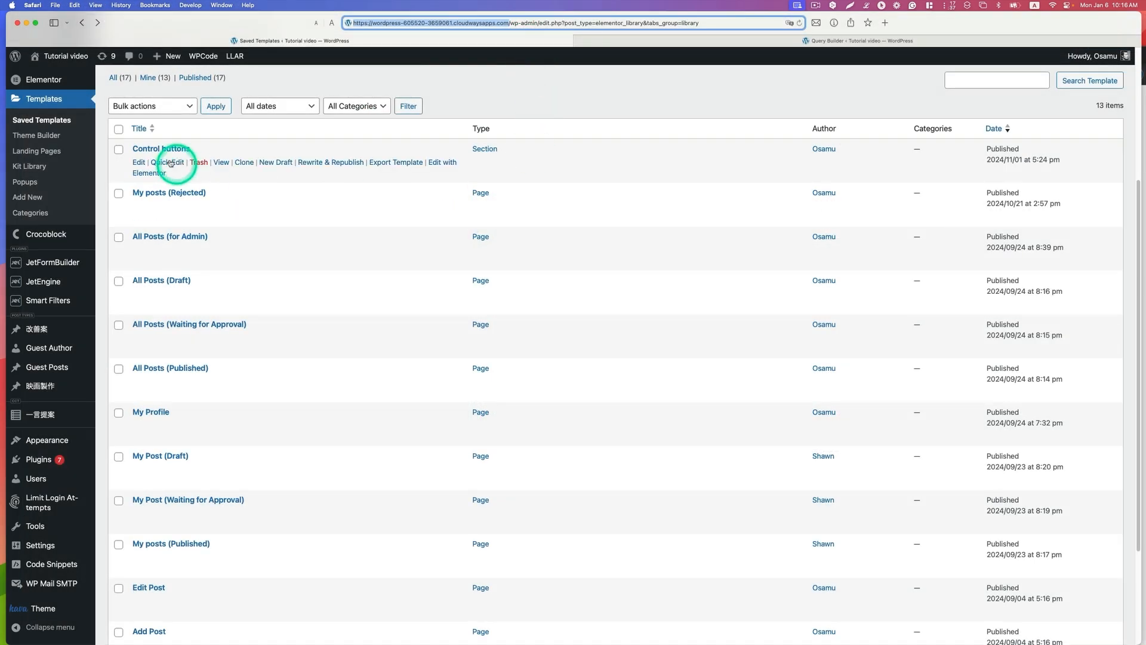
Step: Sort the saved templates by title, open My posts (Published) in the Elementor editor and select its Listing Grid
scroll(89, 125, "up", 1)
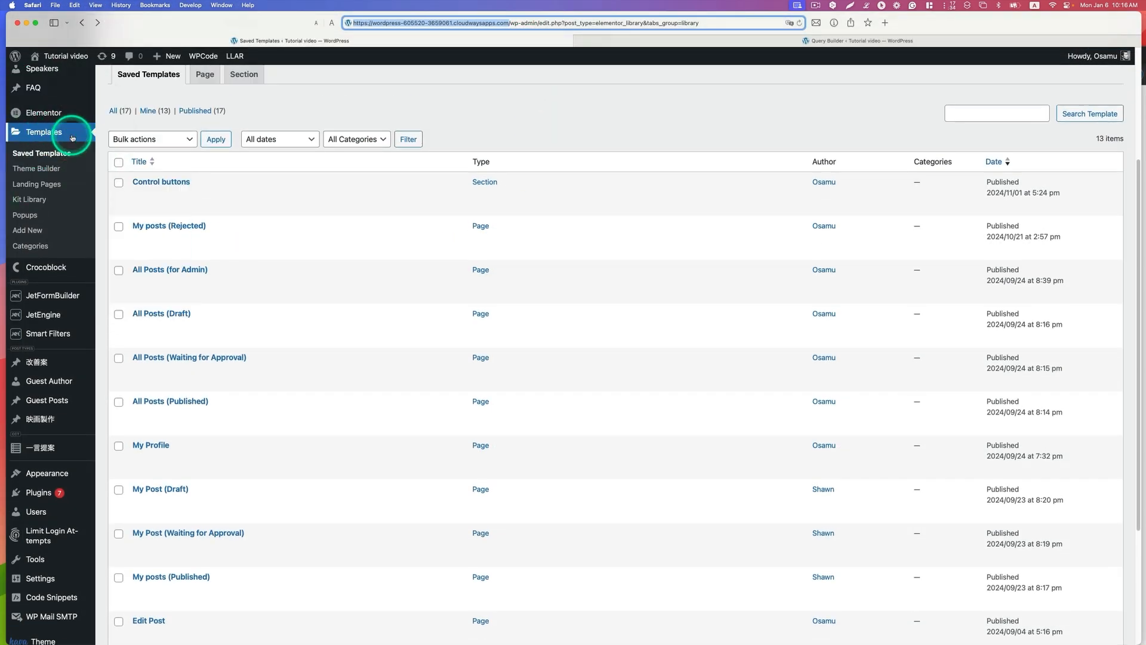
left_click(140, 161)
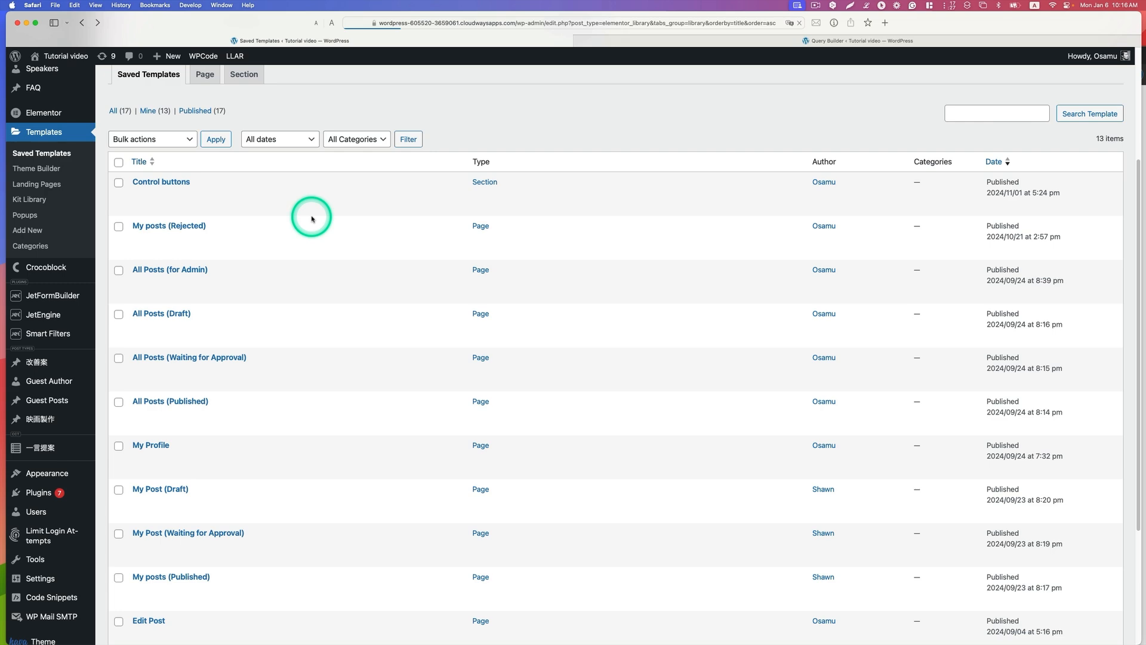
scroll(349, 268, "down", 10)
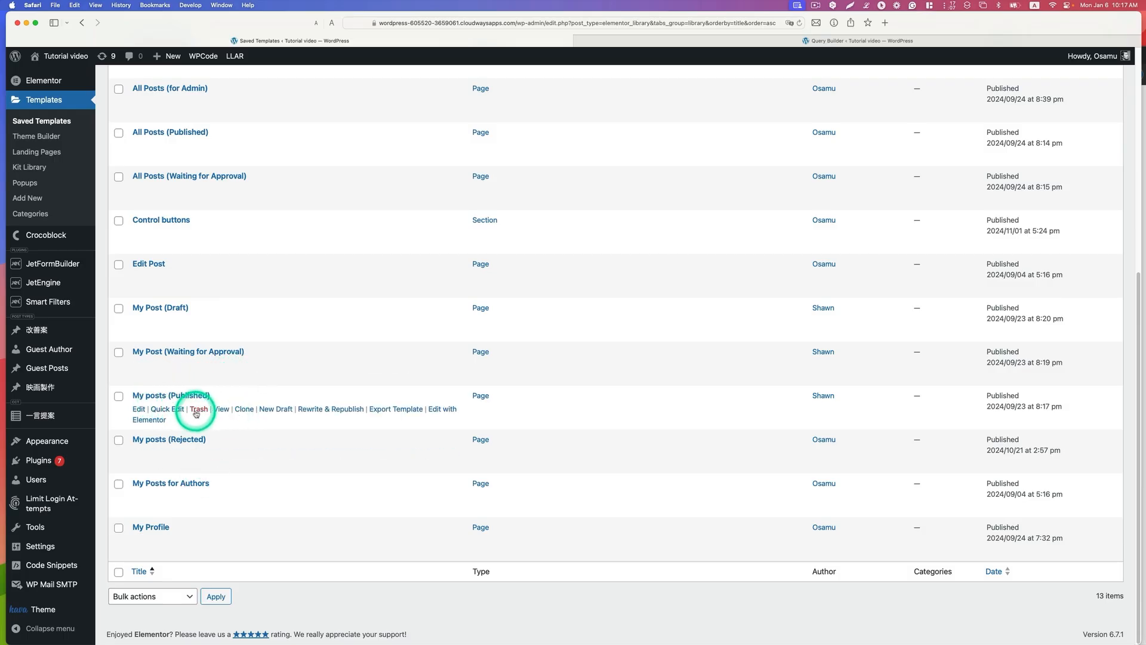
left_click(443, 410)
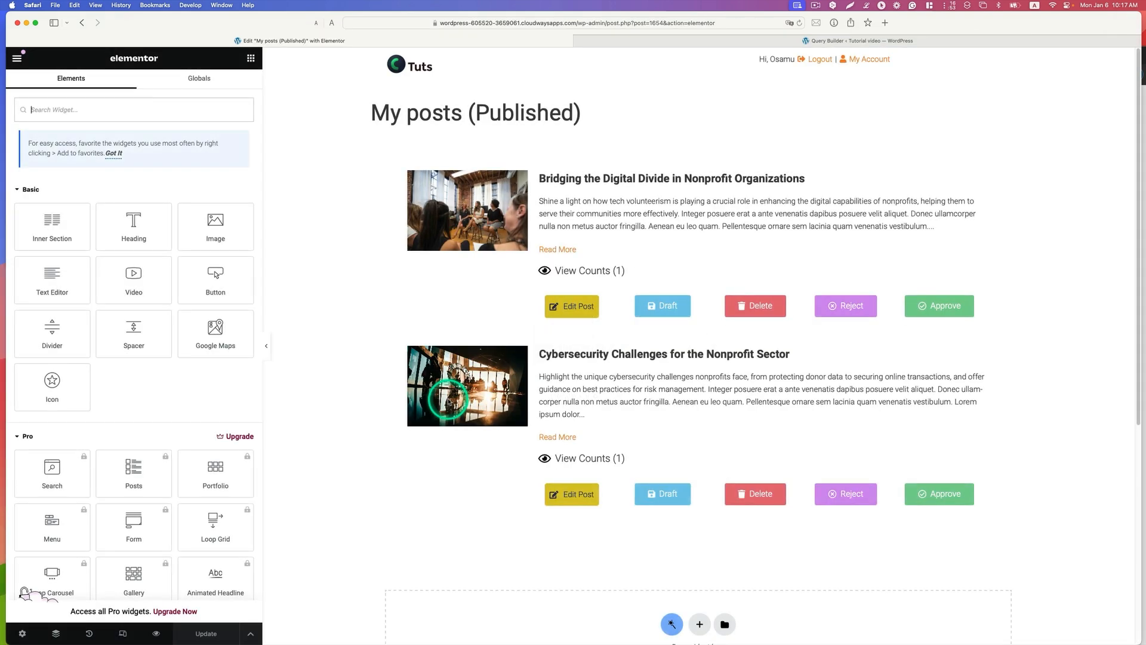
left_click(890, 145)
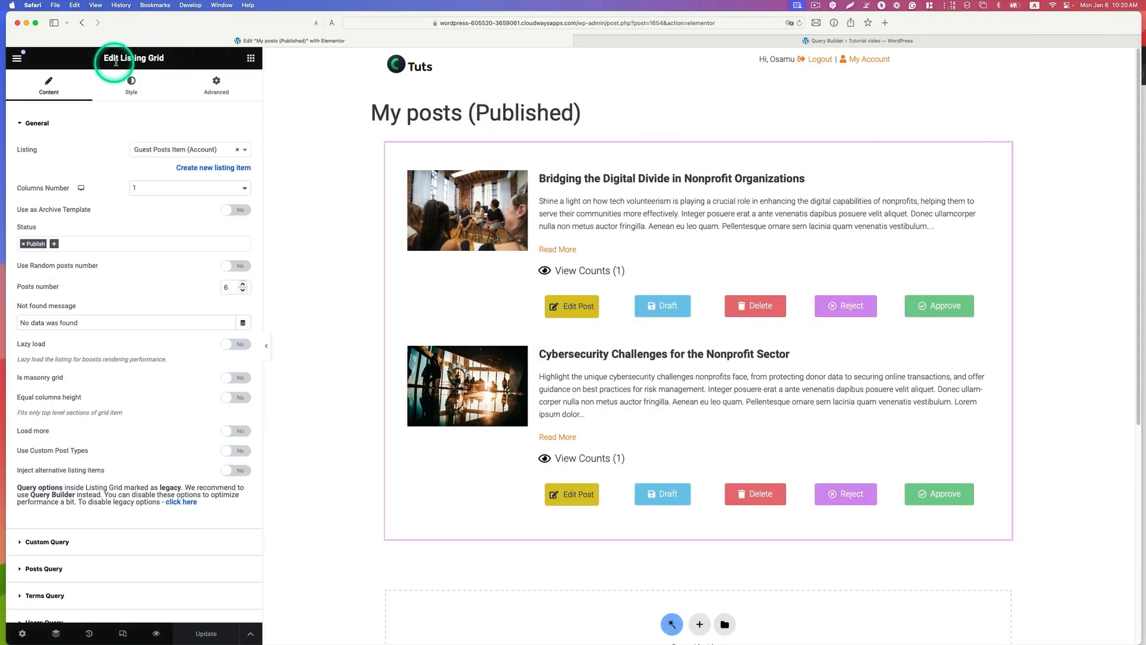
Step: Search the widgets for "listing" to locate the Listing Grid widget, and reselect the template's existing grid
left_click(251, 60)
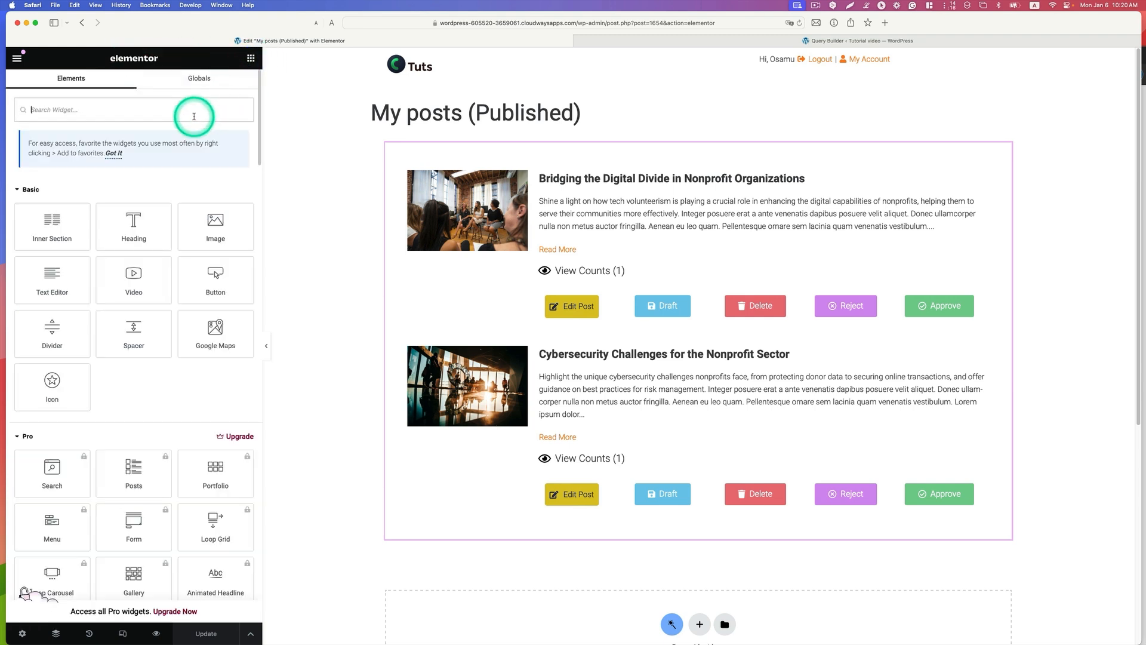
type("listing")
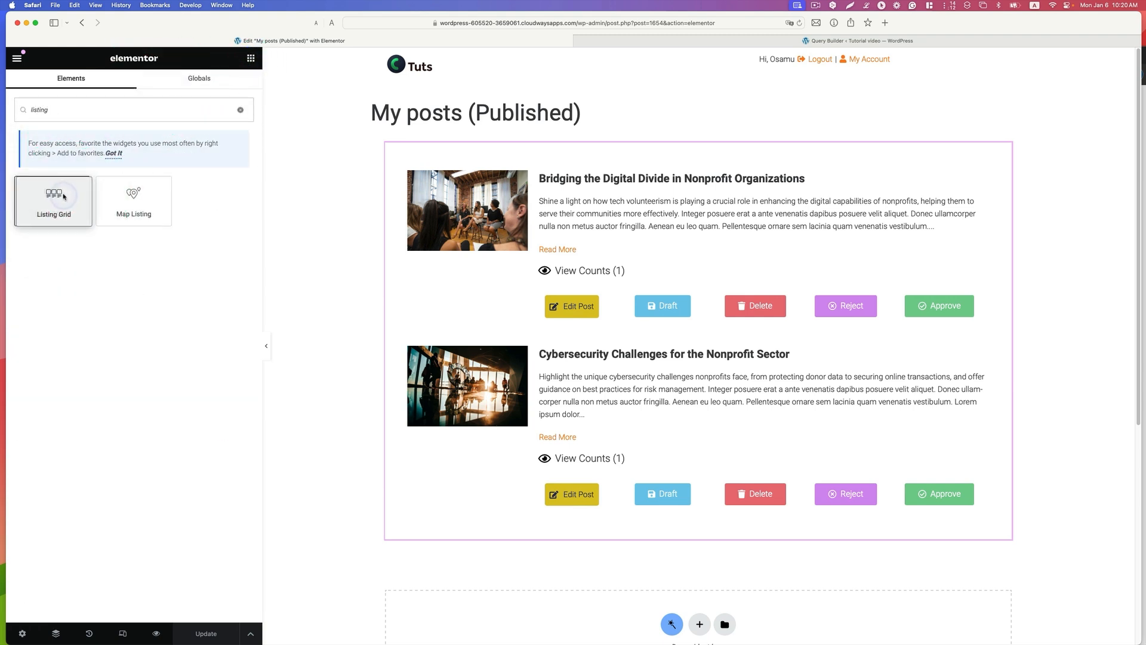
left_click(866, 185)
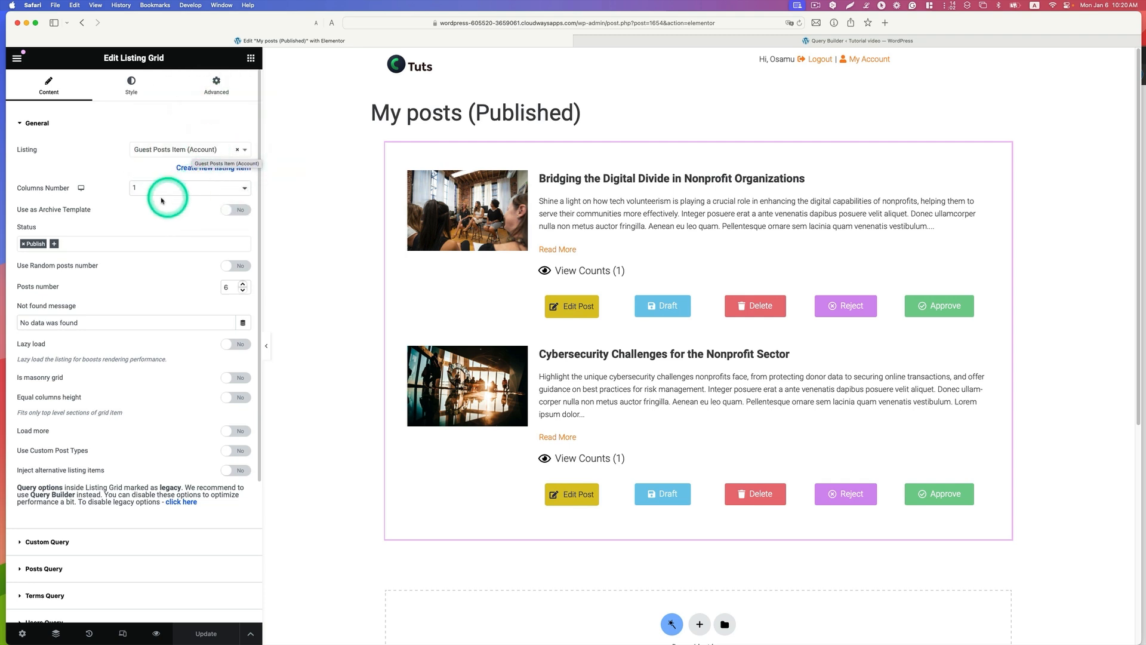
Step: Review the Listing Grid's general settings, including its Columns Number options
left_click(140, 189)
left_click(141, 188)
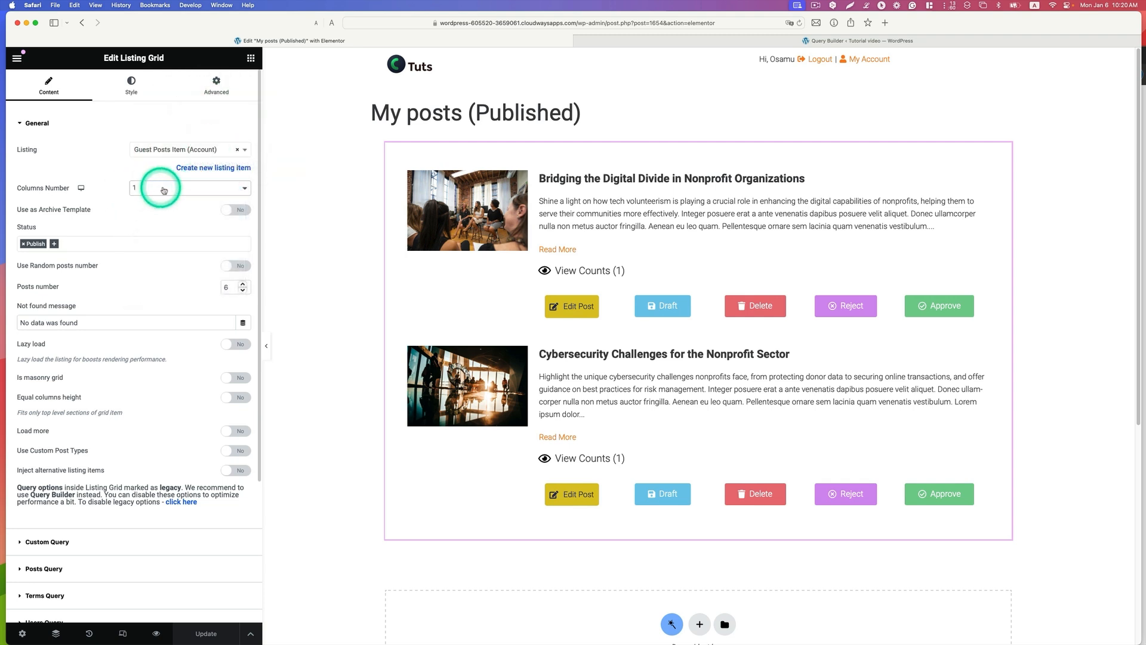
left_click(154, 194)
left_click(93, 171)
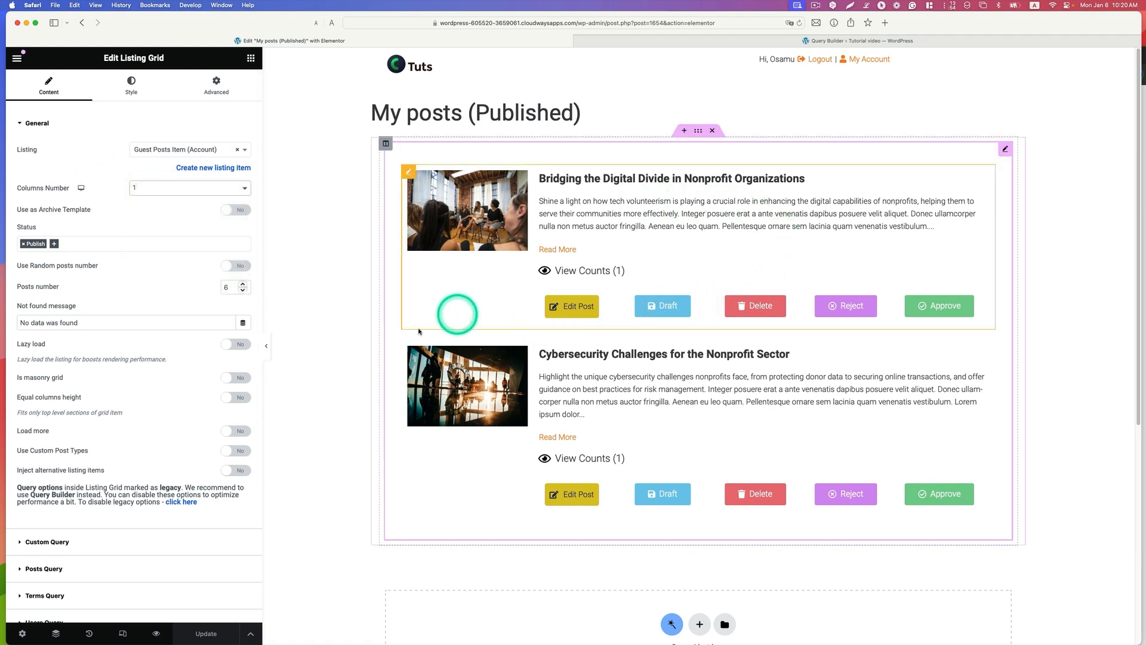
Step: Review the grid's Custom Query settings and the available queries, keeping Guest post user query (Published)
scroll(179, 388, "down", 5)
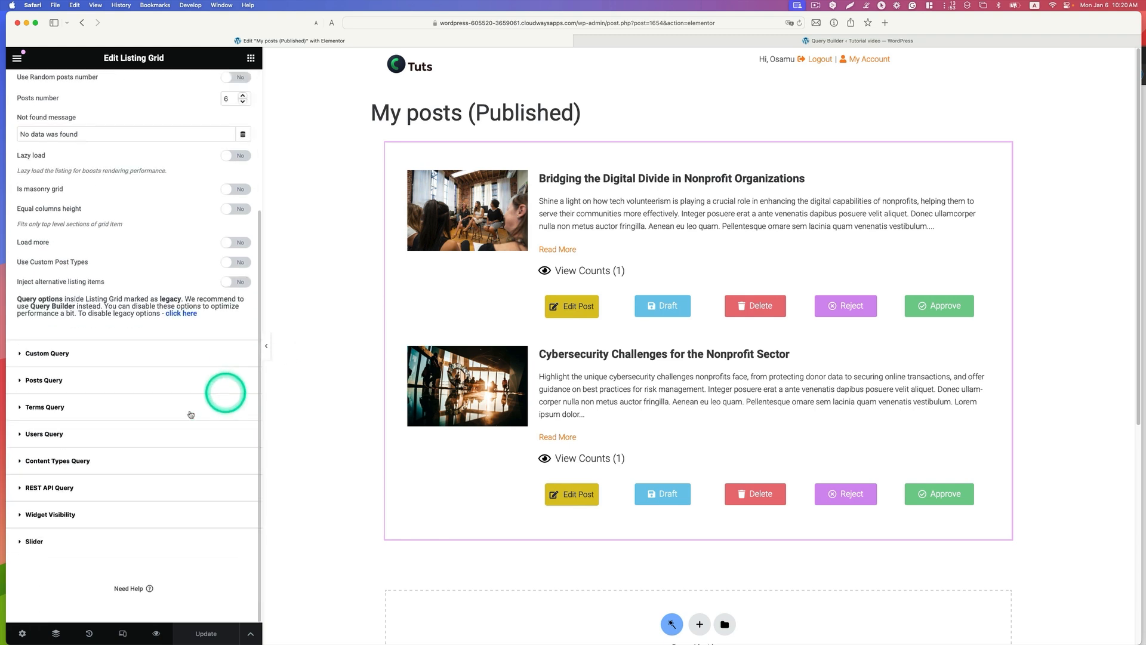
left_click(64, 353)
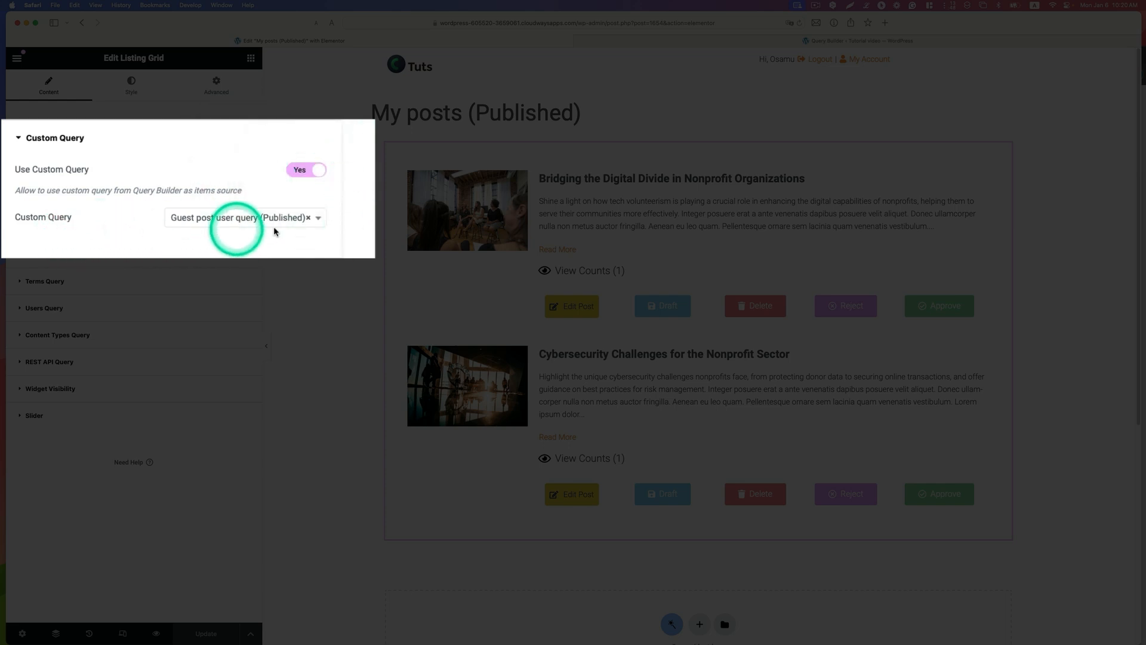
left_click(326, 221)
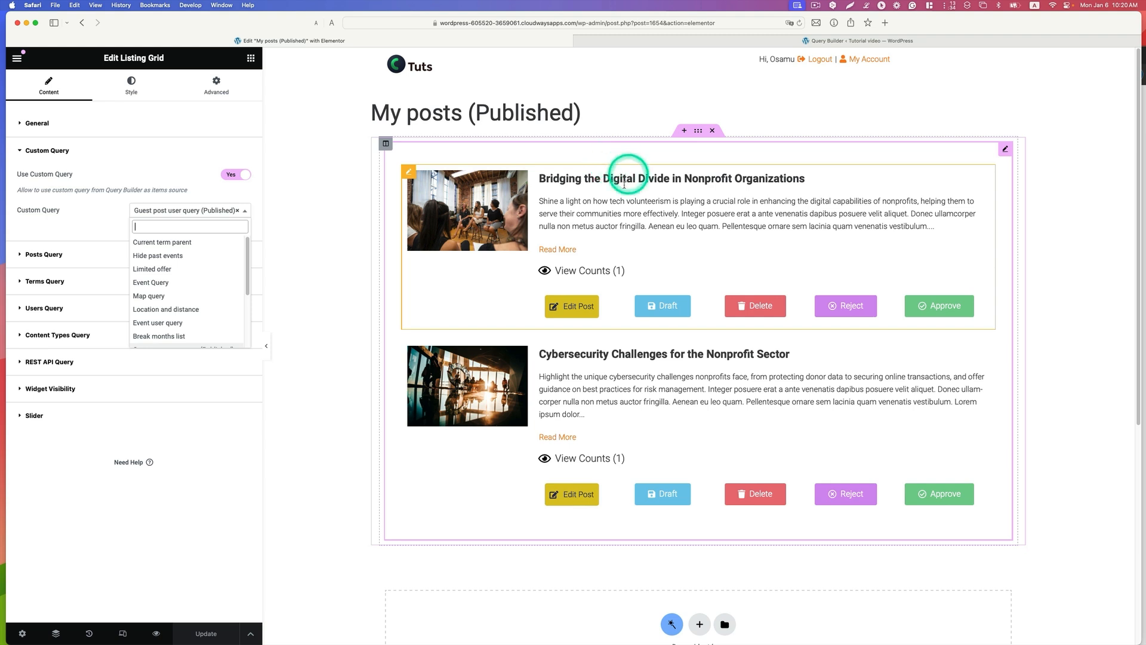
scroll(242, 284, "down", 3)
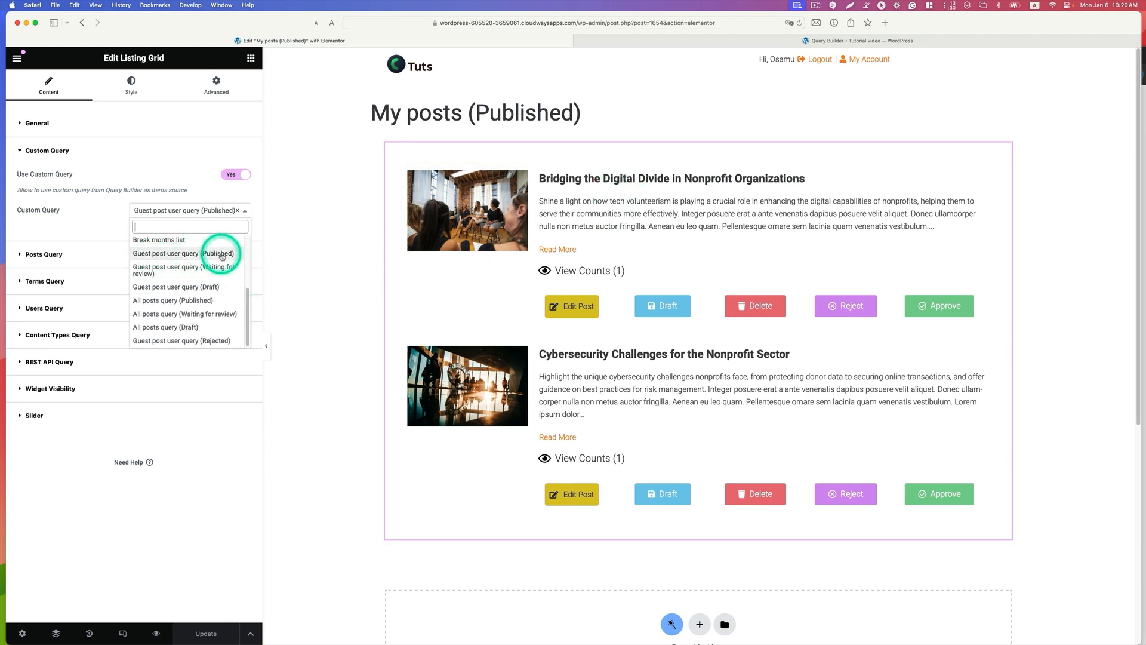
left_click(320, 367)
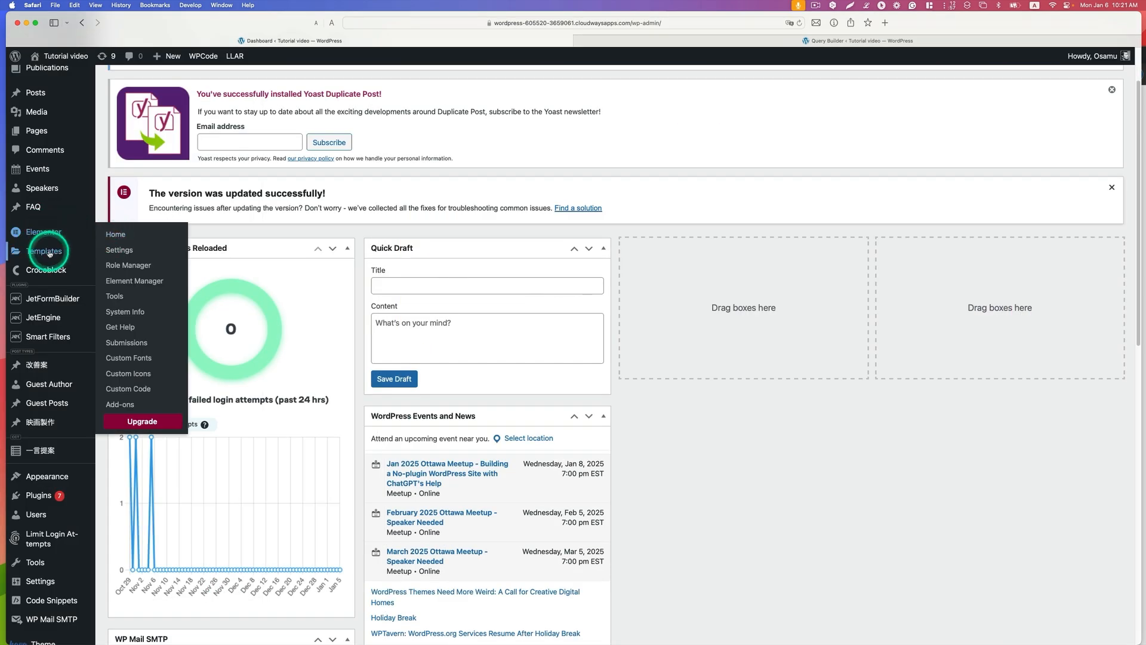
Step: Open My Post (Waiting for Approval) from the saved templates in Elementor in a new tab and select its Listing Grid
left_click(47, 251)
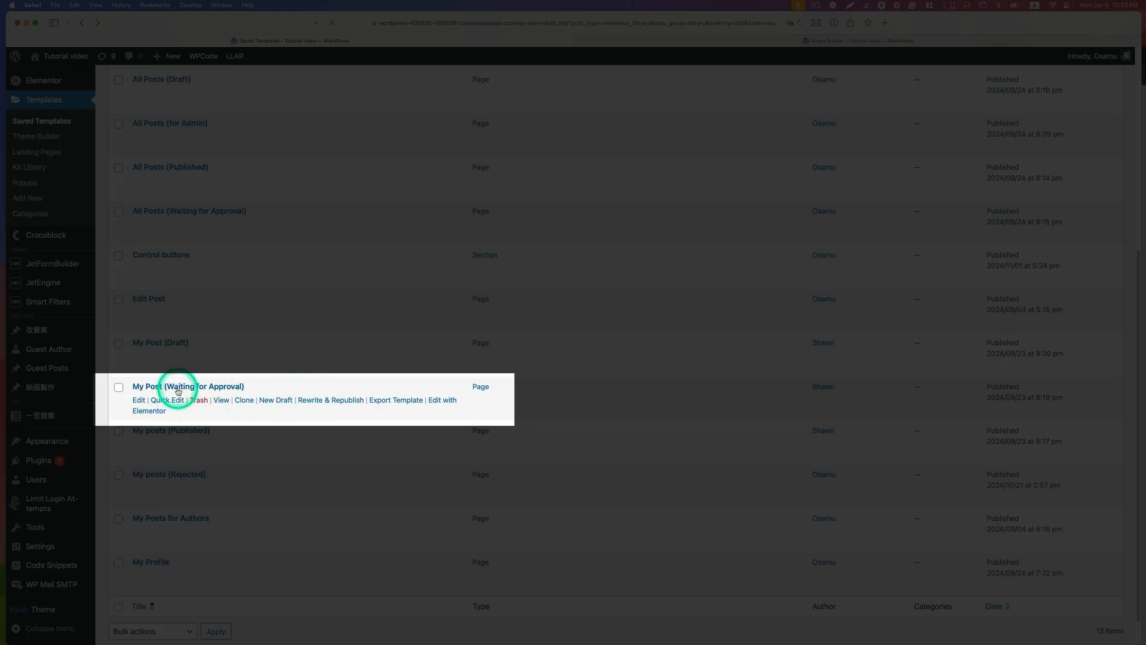
right_click(435, 401)
left_click(452, 408)
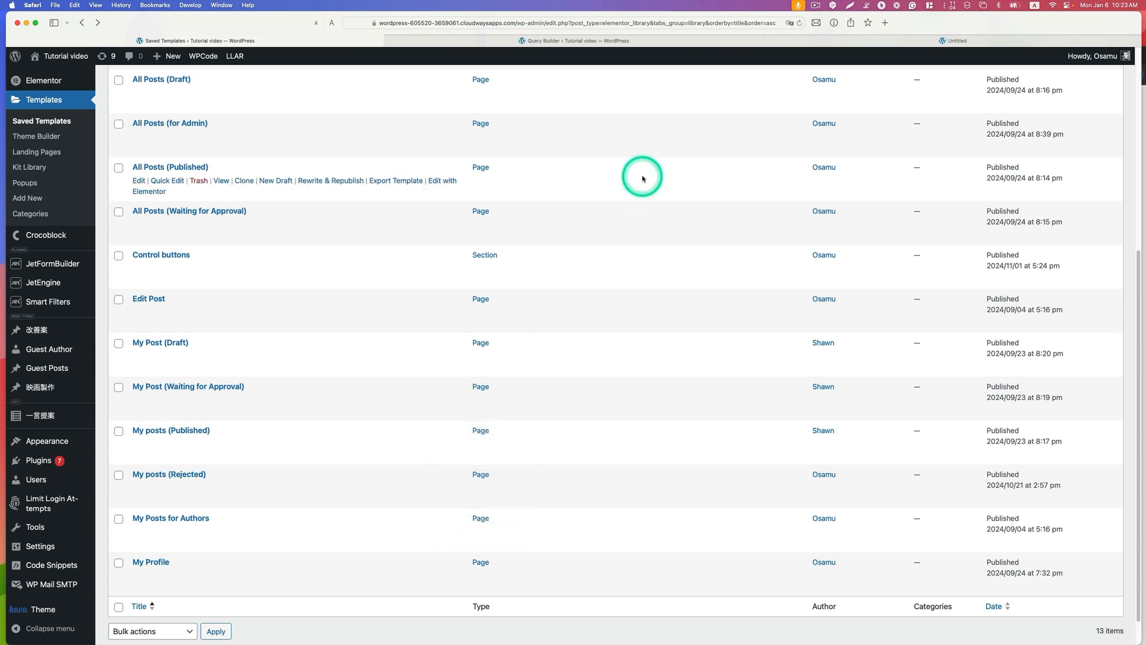
left_click(857, 43)
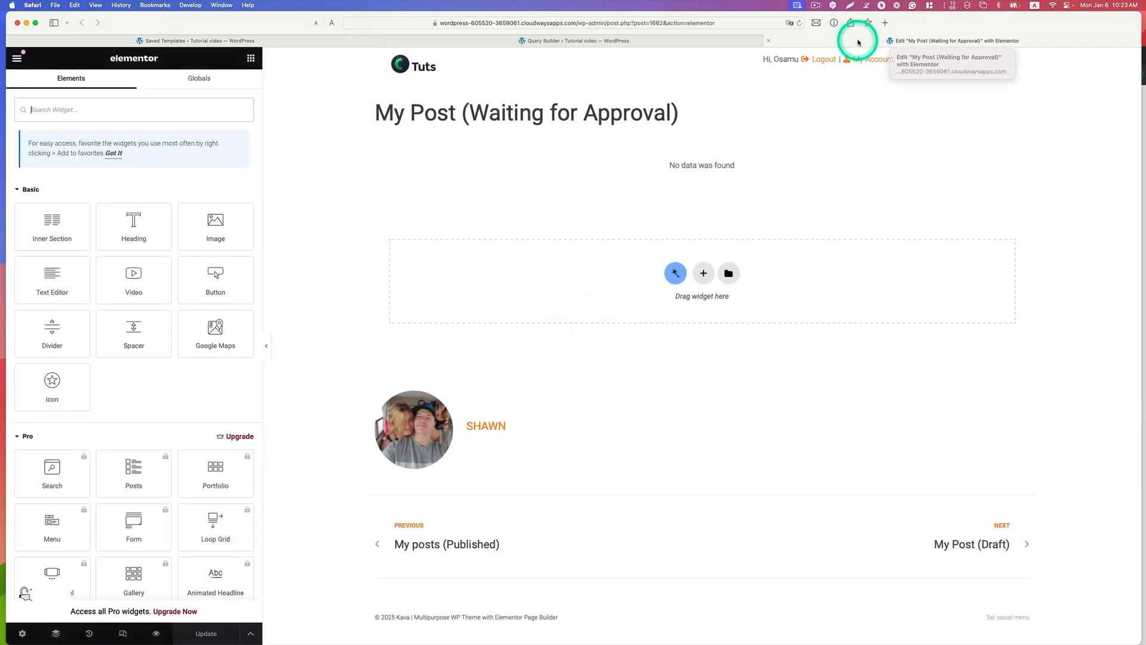
left_click(818, 169)
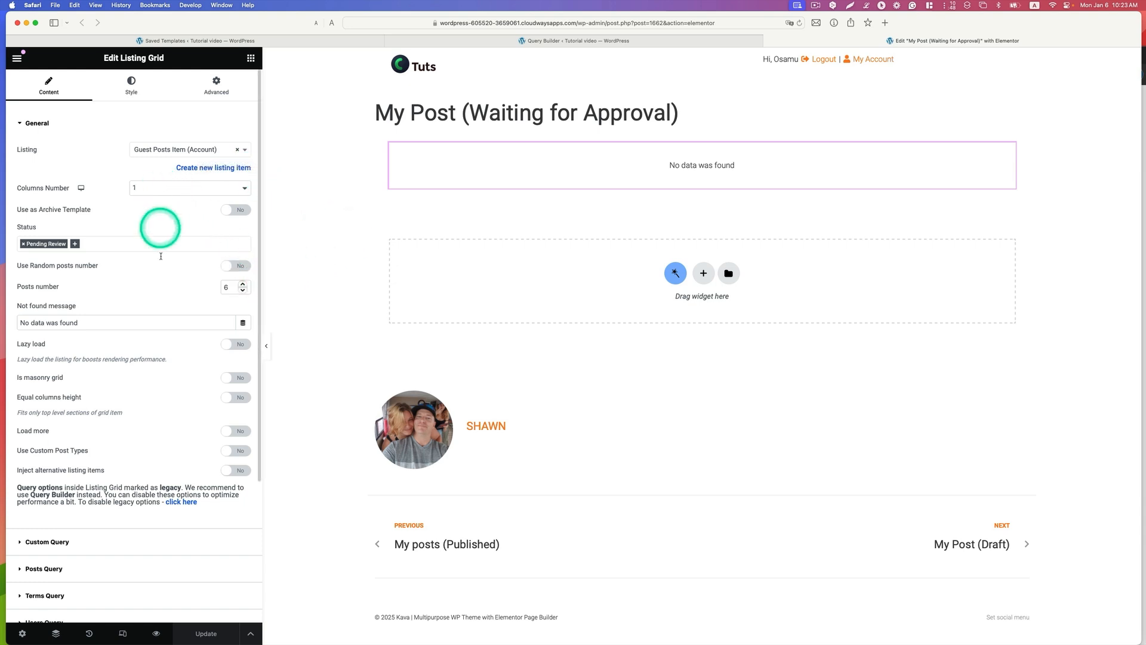
Step: Set the grid's custom query to Guest post user query (Waiting for review)
scroll(120, 353, "down", 3)
left_click(45, 452)
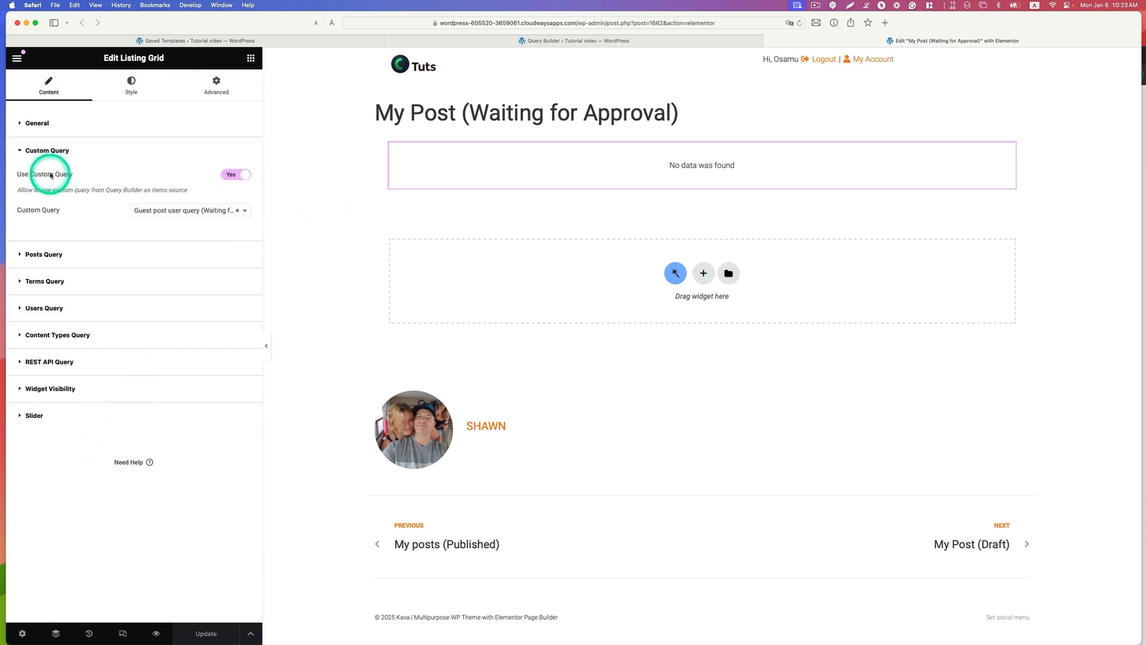
left_click(244, 213)
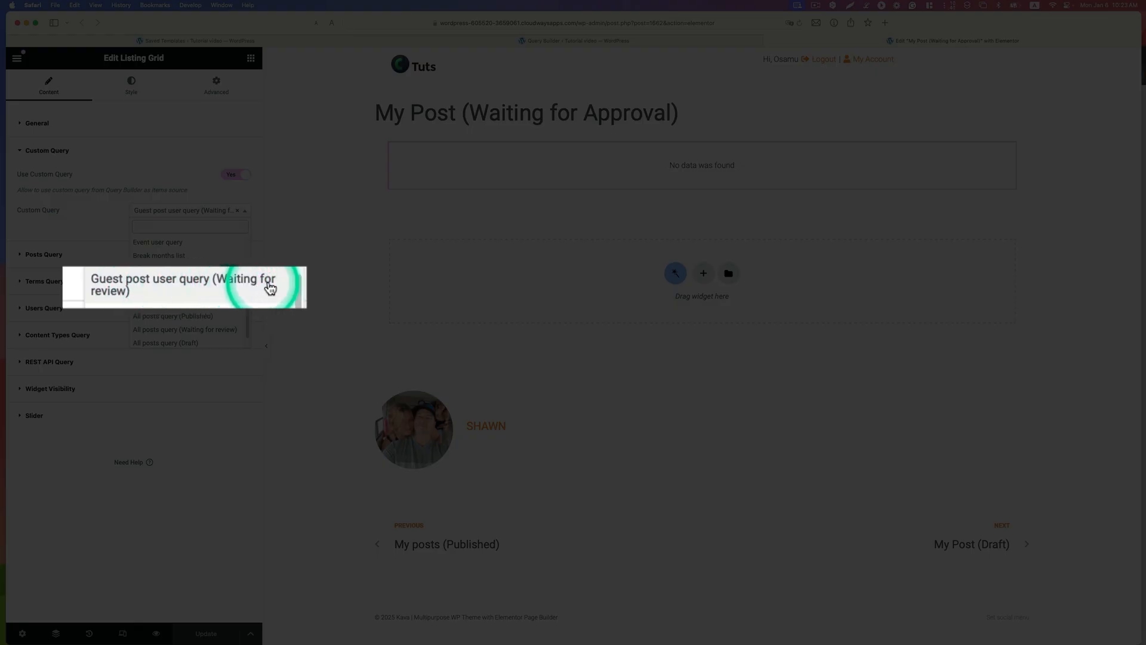
left_click(193, 294)
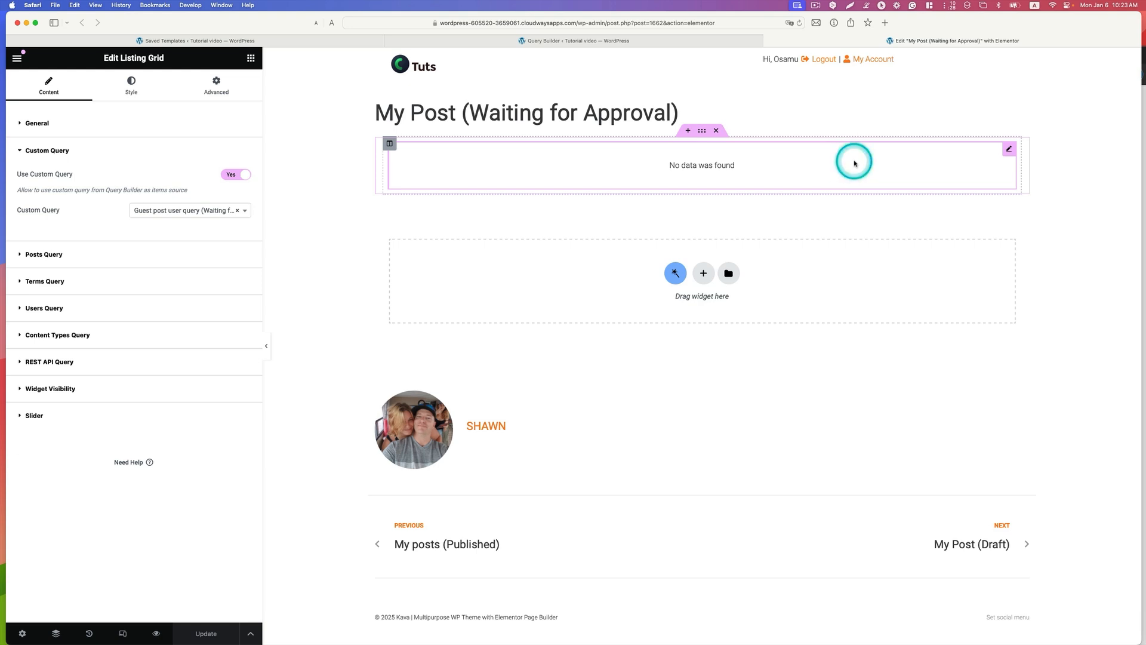
Step: Open My posts (Rejected) from the saved templates in Elementor in a new tab and select its Listing Grid
left_click(274, 39)
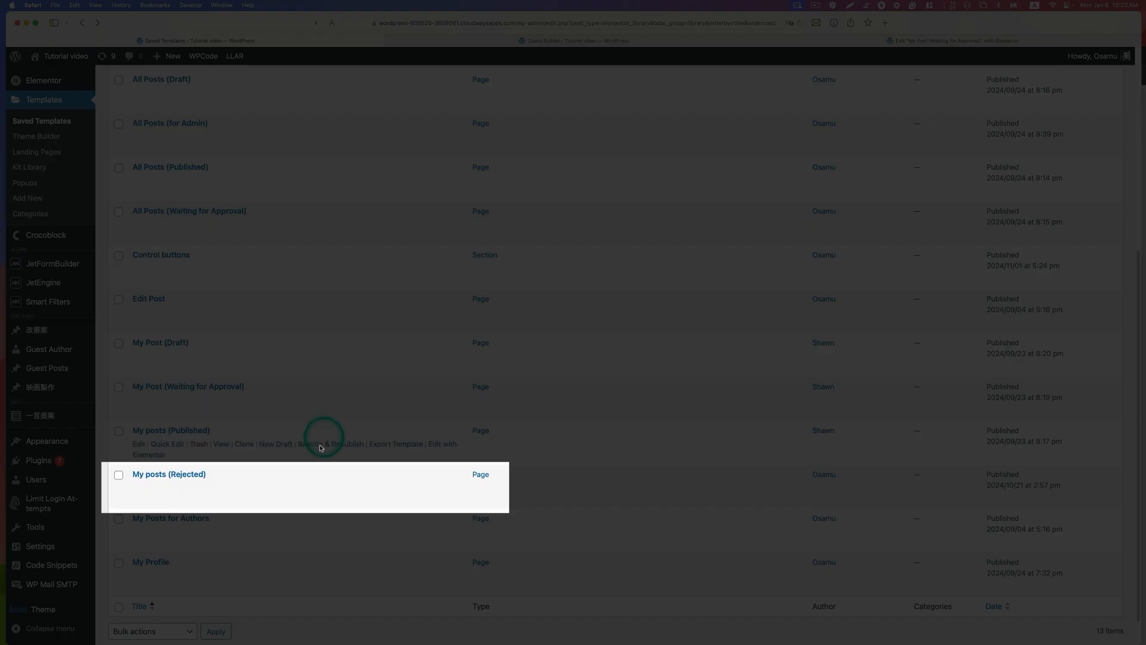
mouse_move(301, 479)
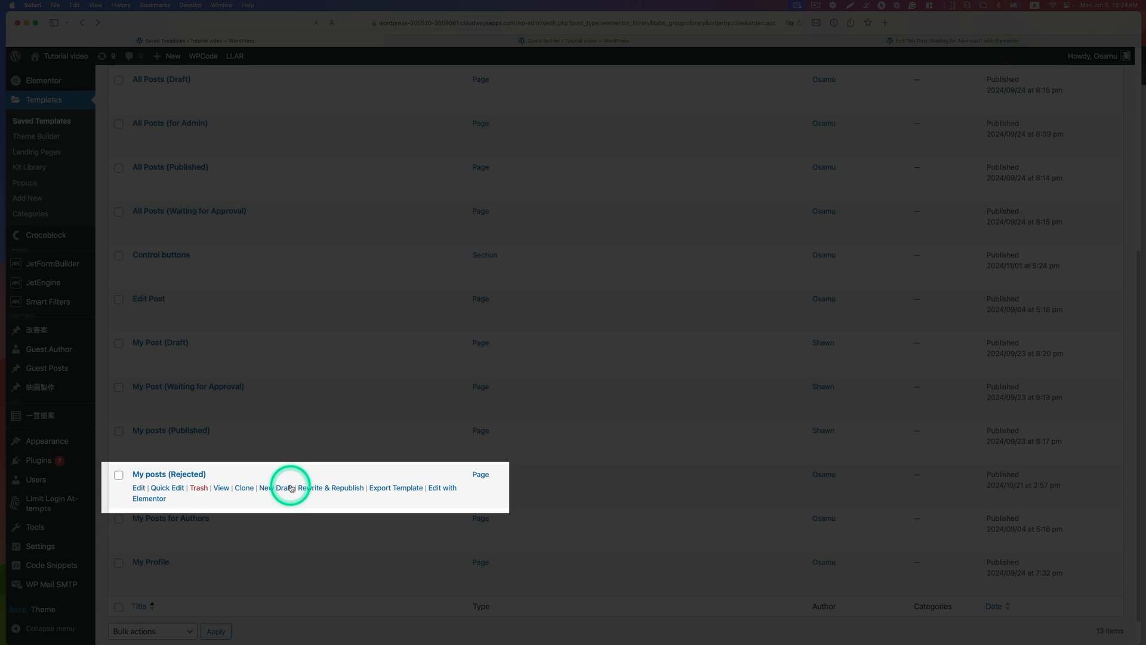
right_click(156, 500)
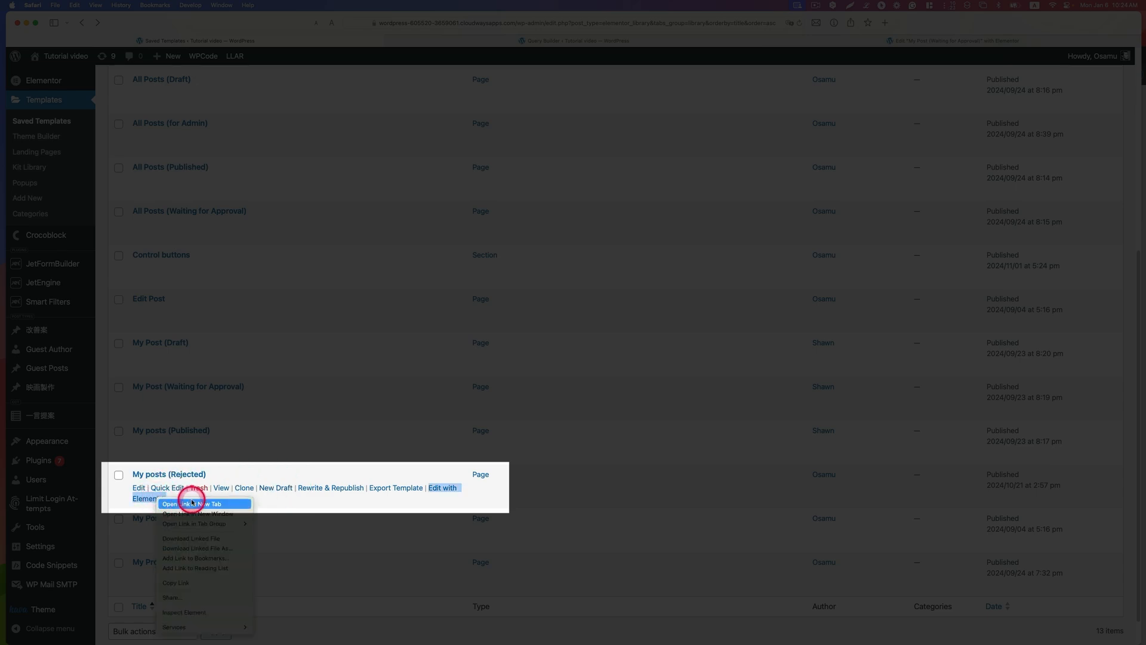
left_click(193, 502)
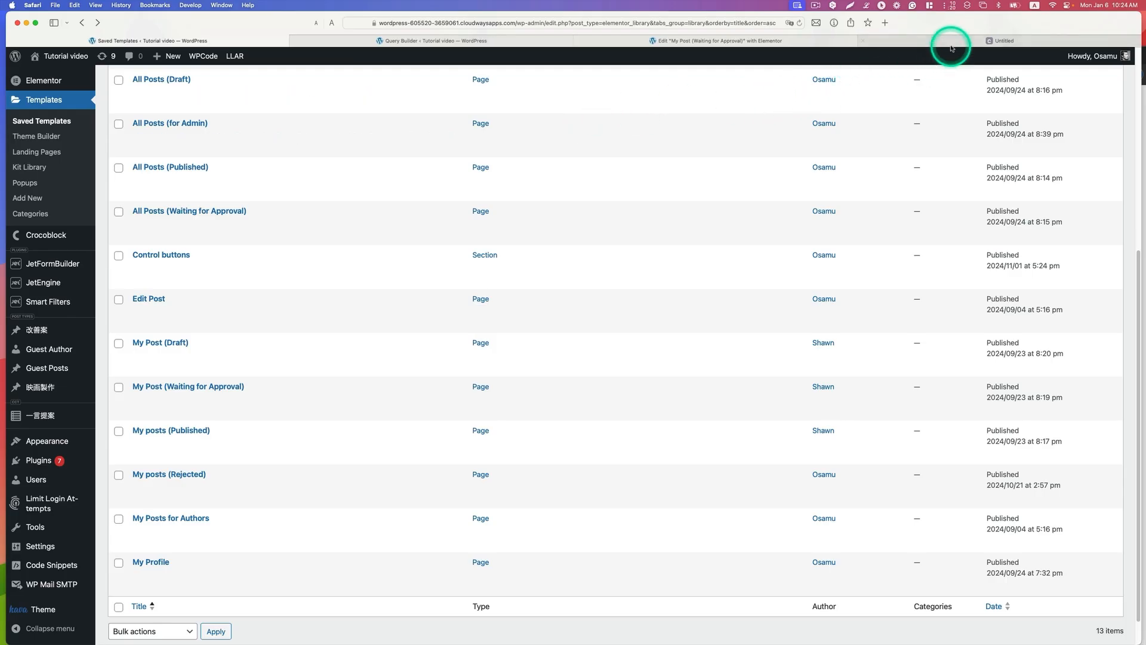
left_click(952, 43)
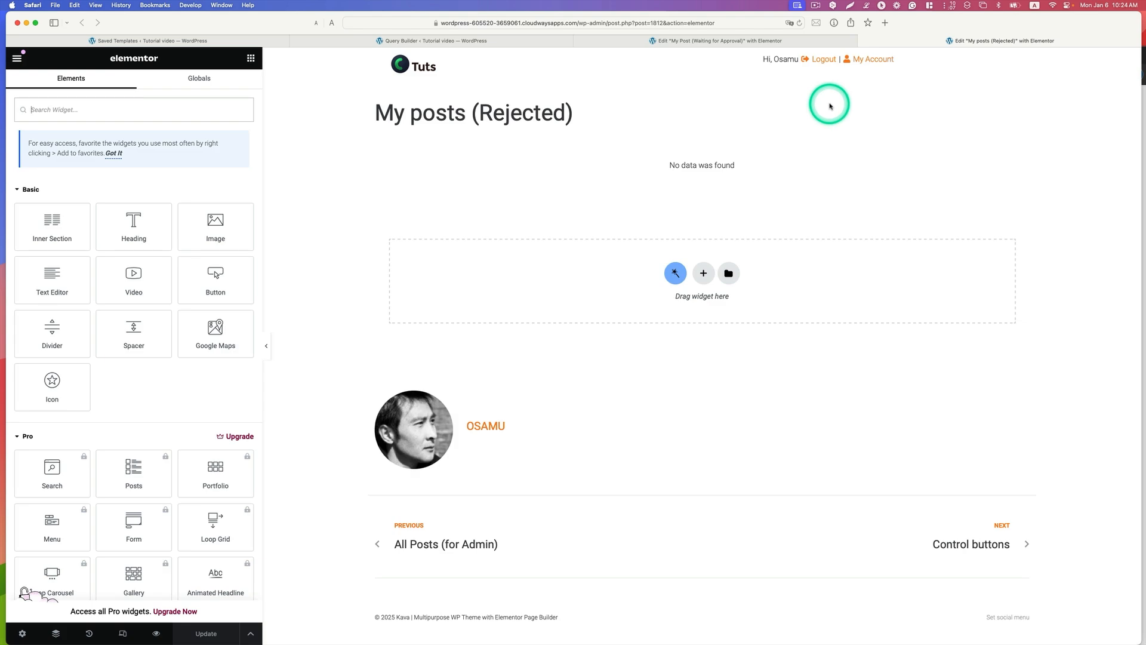
left_click(722, 175)
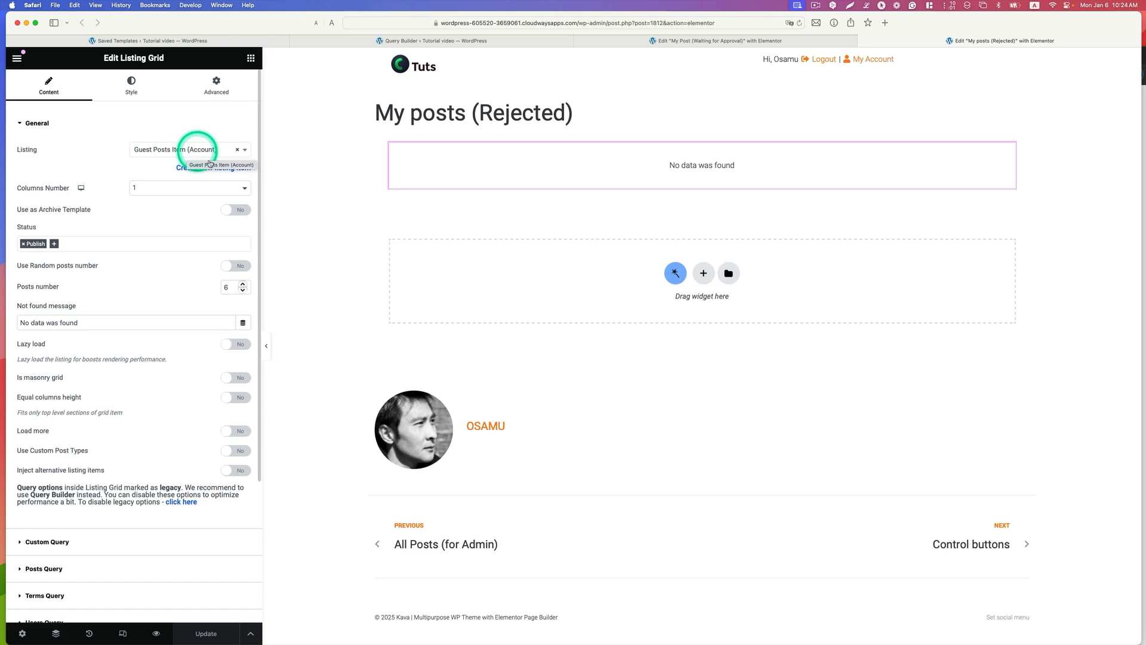
Step: Set the grid's custom query to Guest post user query (Rejected)
scroll(146, 311, "down", 5)
left_click(51, 366)
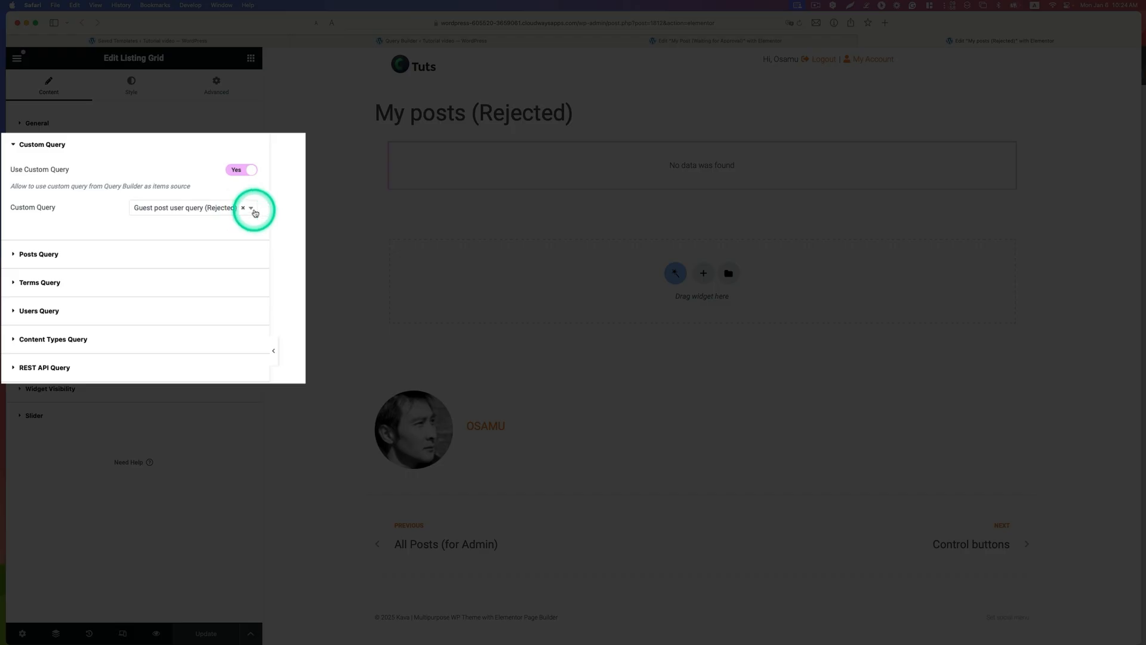
left_click(245, 210)
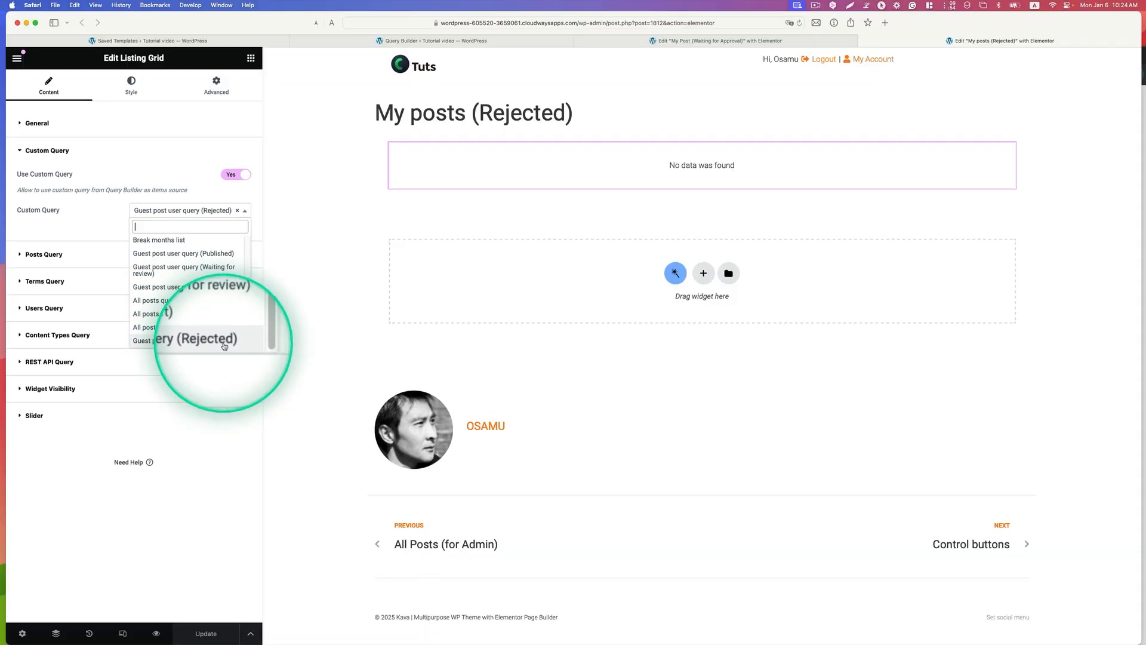
left_click(223, 343)
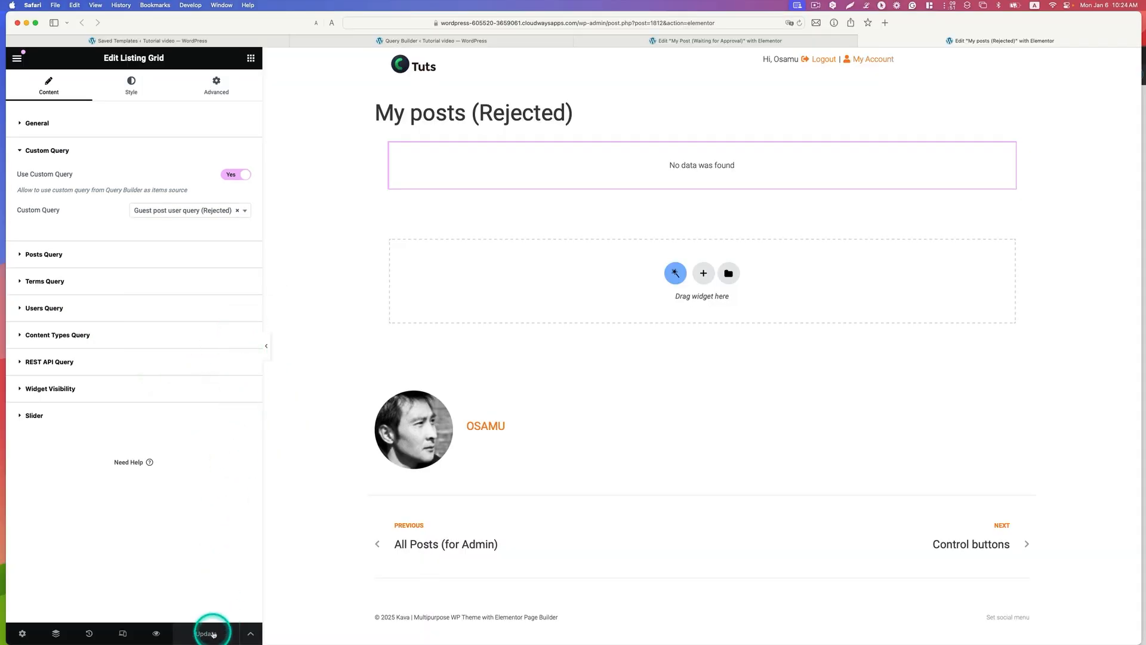
Step: Open My Post (Draft) from the saved templates in Elementor in a new tab and open the custom query settings of its Listing Grid
left_click(277, 42)
scroll(140, 311, "down", 1)
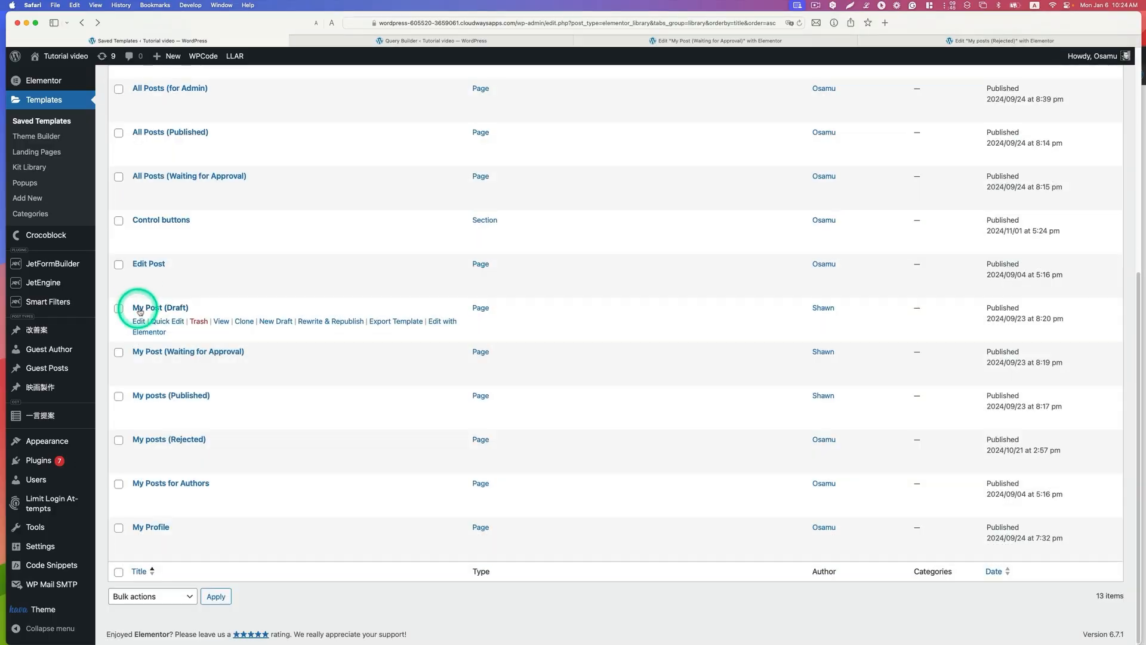
right_click(155, 336)
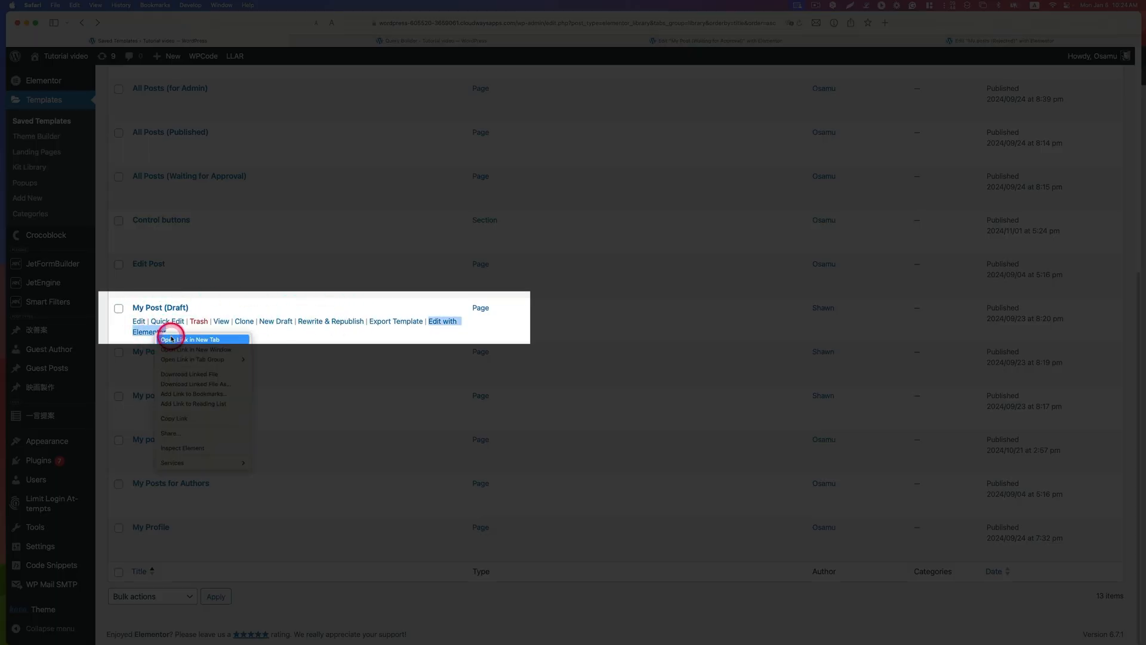
left_click(173, 333)
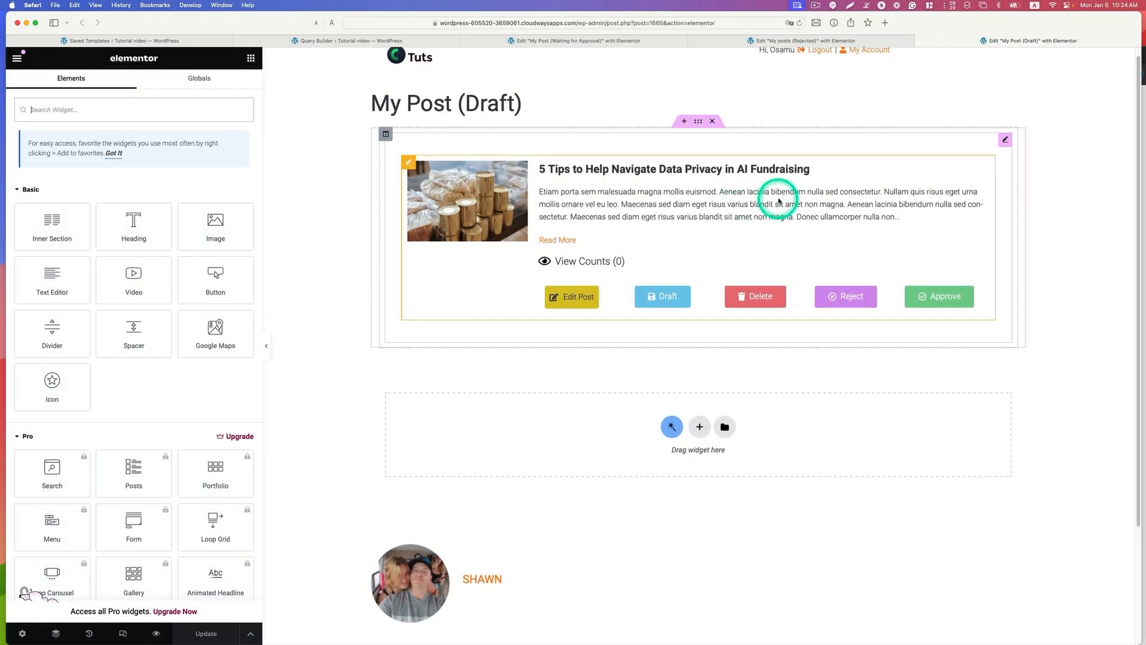
left_click(779, 202)
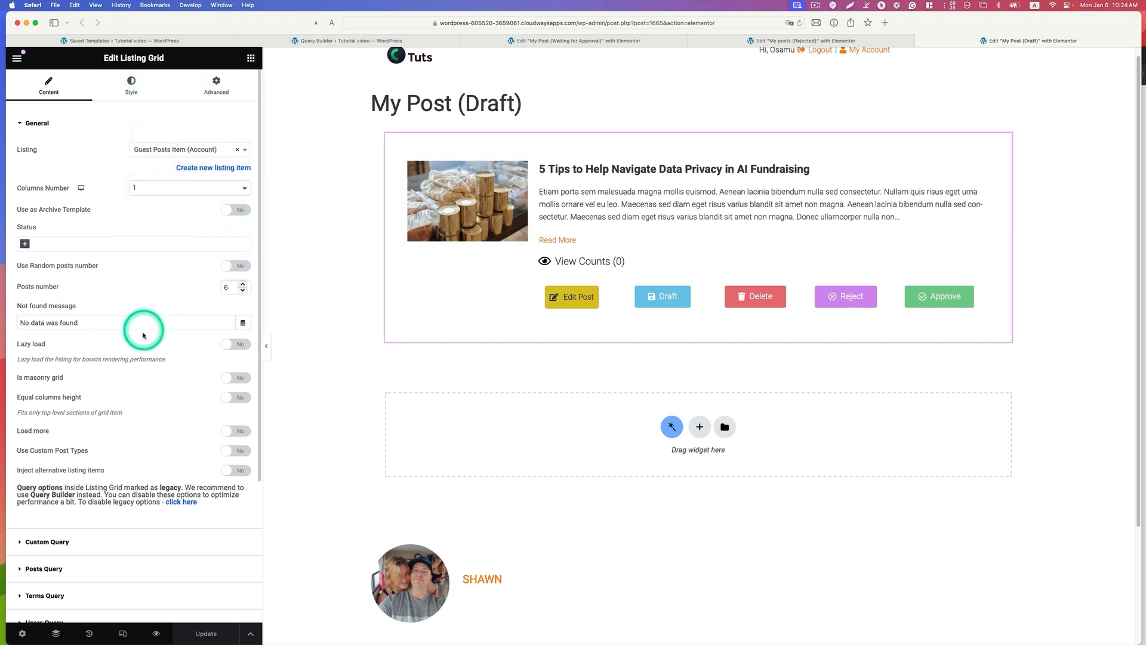
scroll(144, 335, "down", 5)
left_click(96, 361)
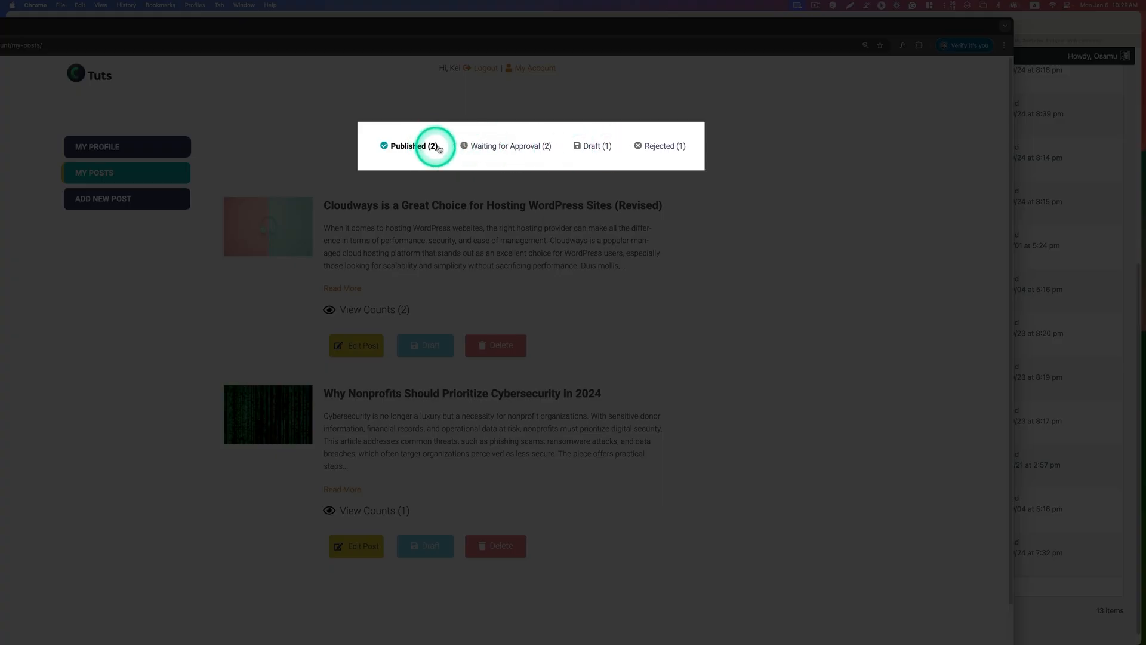
Step: In Chrome, check the author's posts under Published, Waiting for Approval, Draft and Rejected on the account's My Posts page
left_click(501, 148)
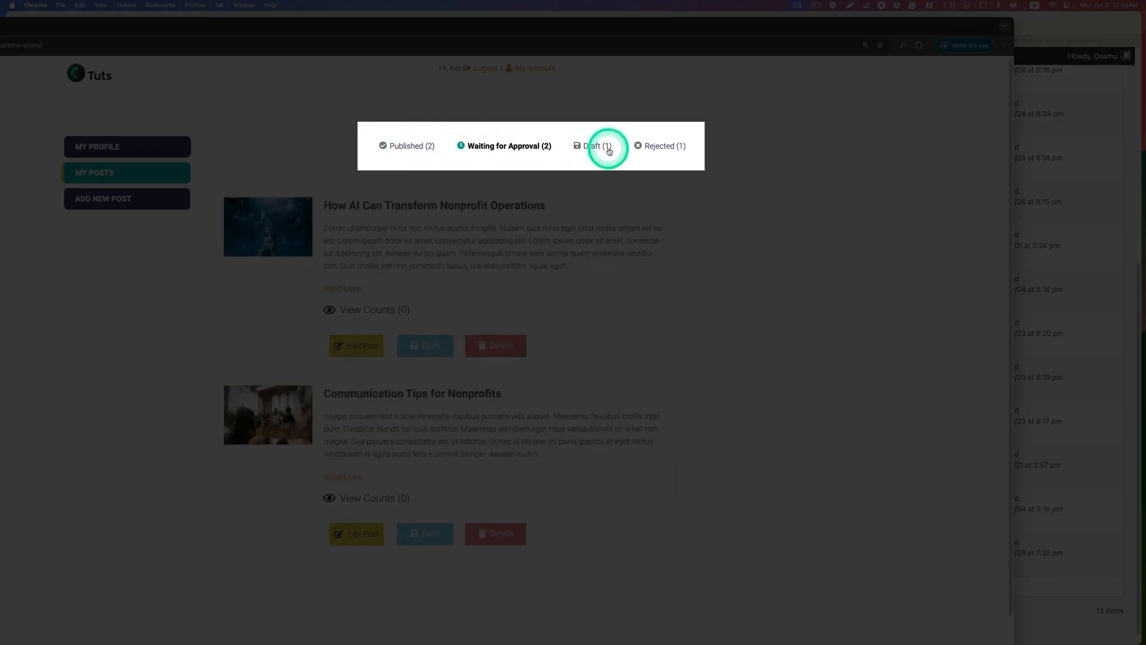
left_click(600, 148)
left_click(676, 150)
left_click(525, 146)
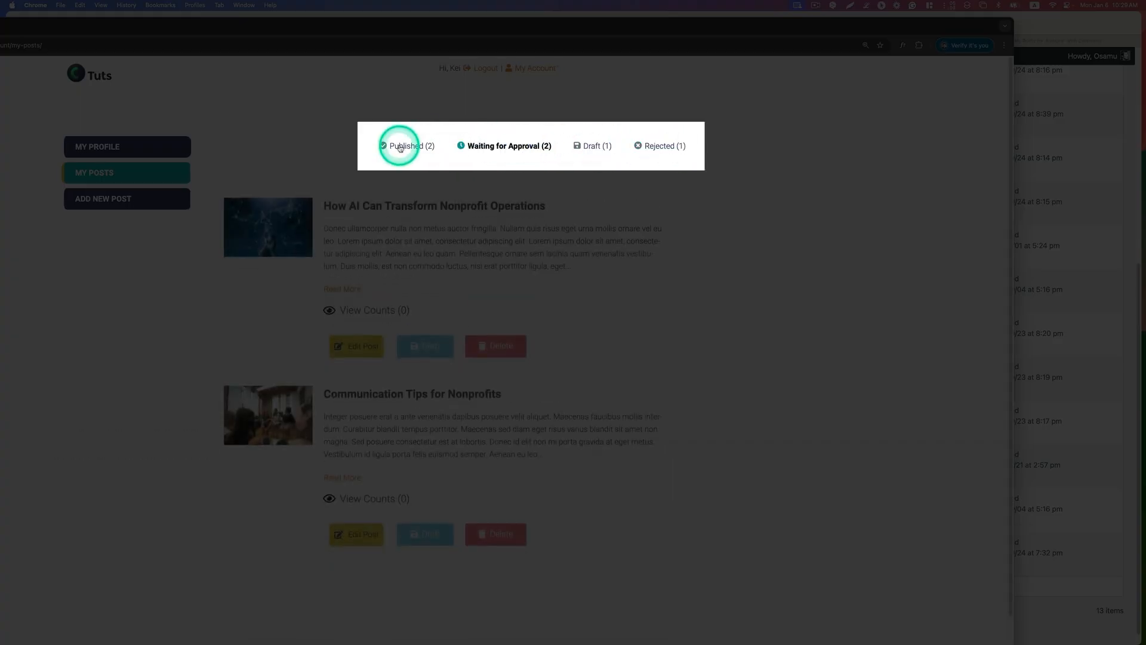
left_click(397, 146)
left_click(482, 148)
left_click(416, 146)
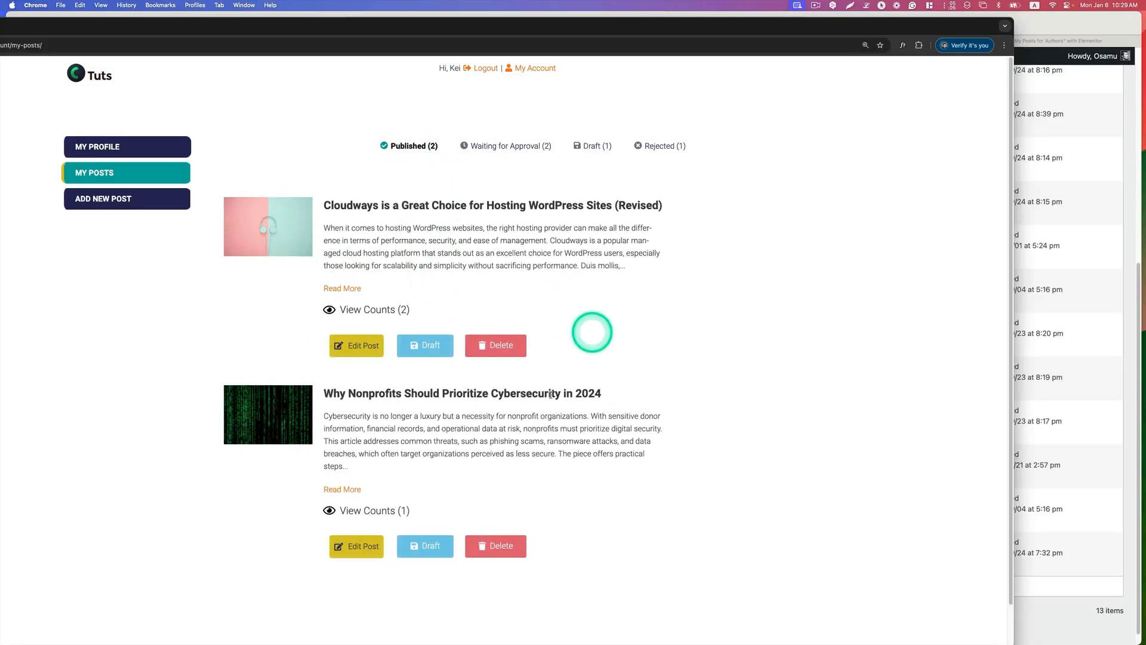
left_click(512, 138)
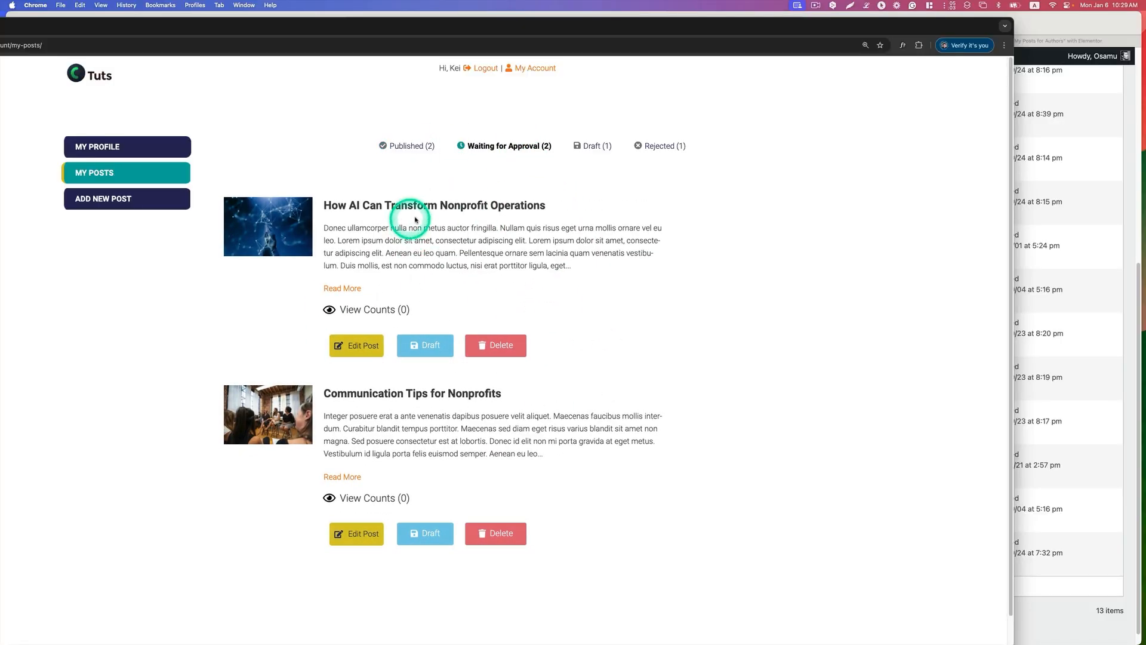
left_click(597, 146)
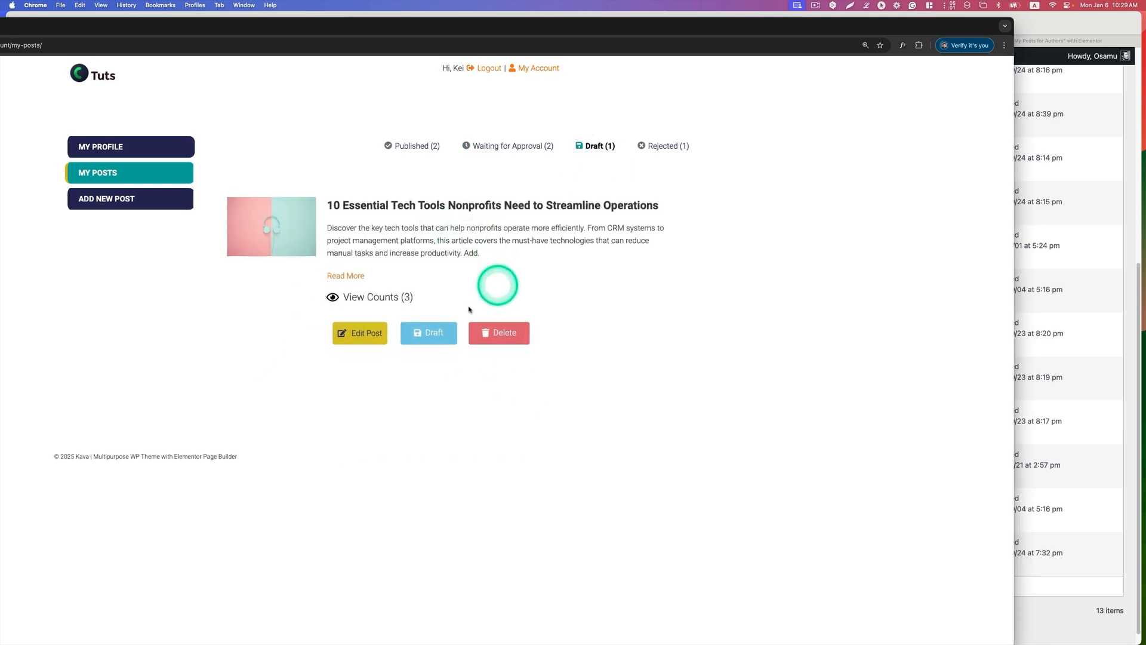
left_click(679, 148)
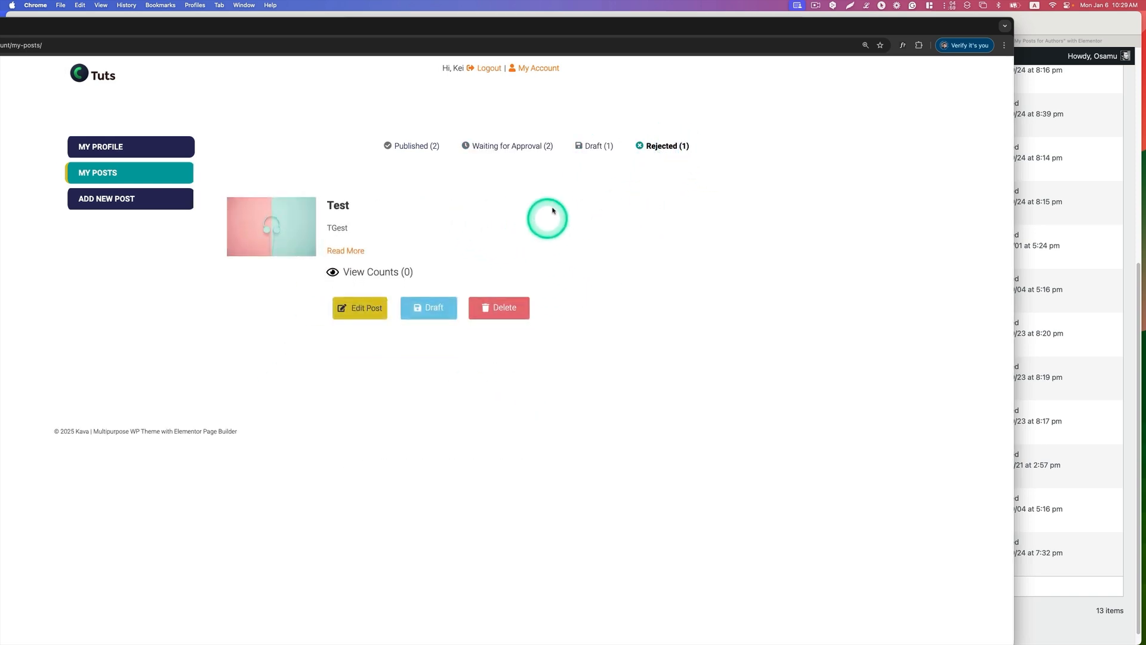
left_click_drag(705, 28, 1145, 122)
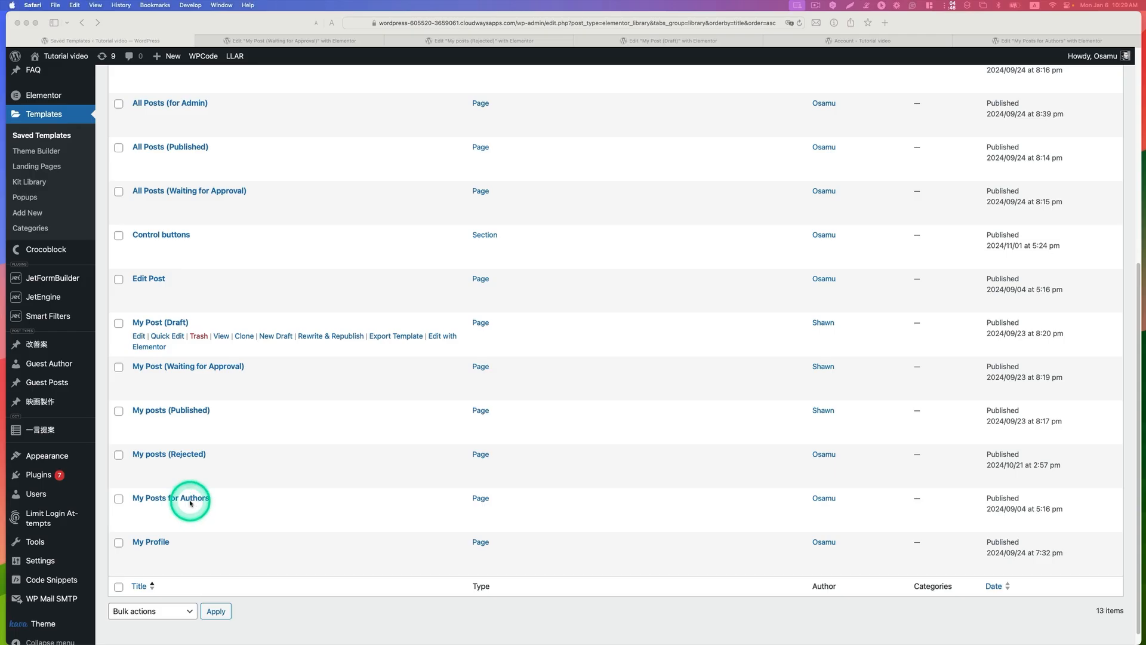
Step: Open My Posts for Authors from the saved templates in Elementor and select the account menu column and its menu widget
left_click(188, 503)
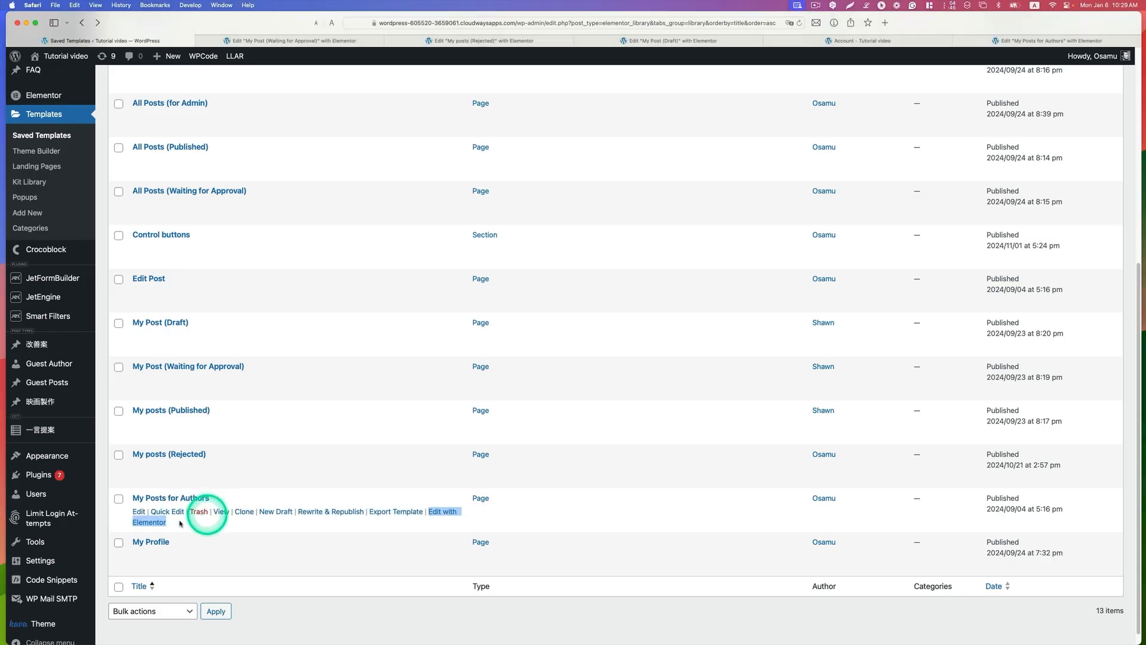
left_click(159, 524)
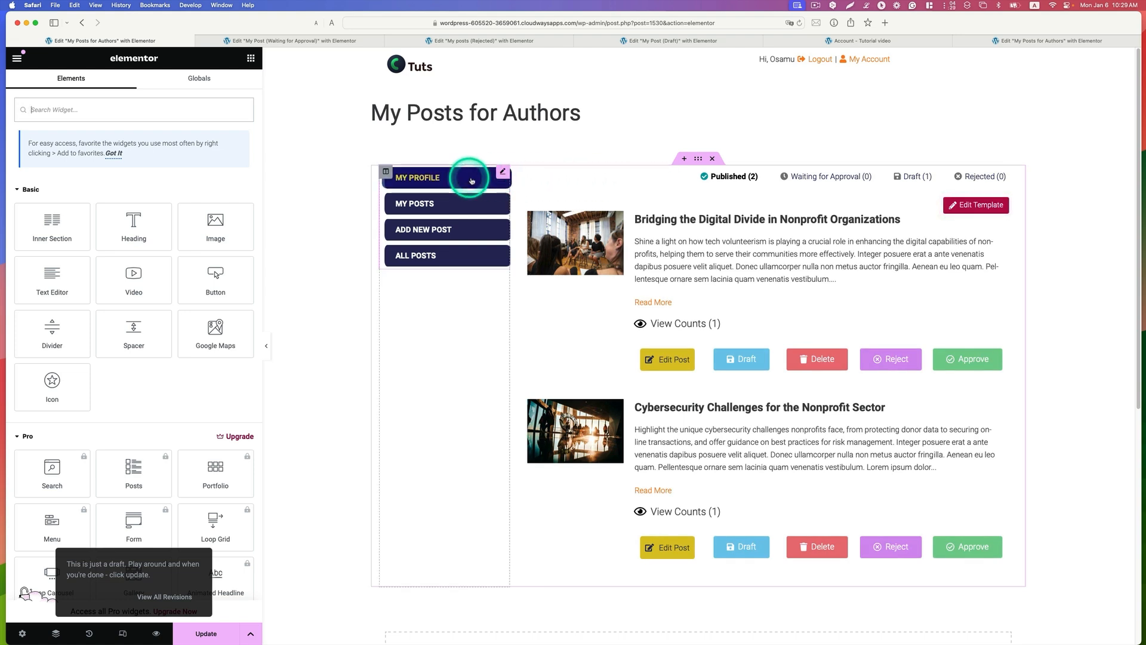
left_click(515, 172)
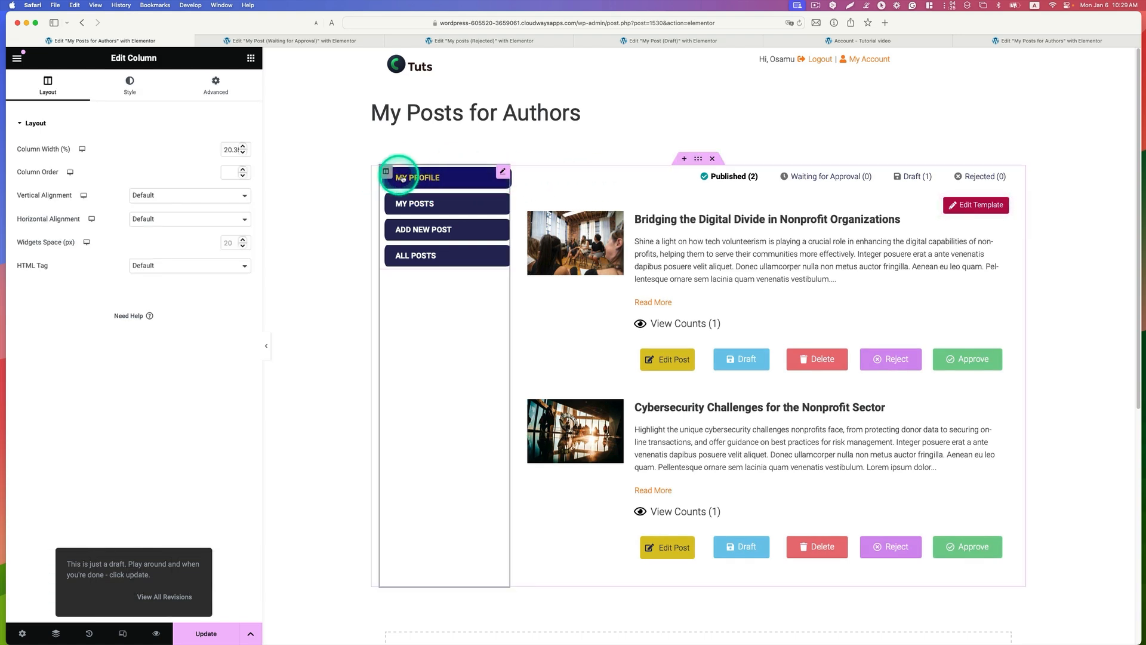
left_click(502, 172)
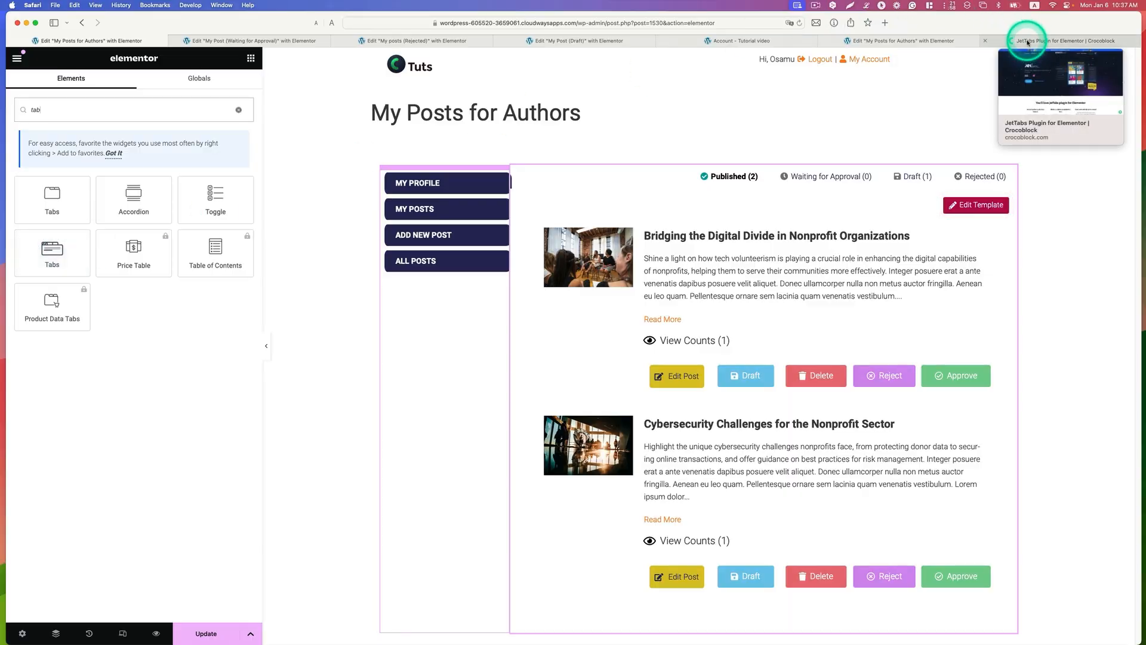
Step: Review the JetTabs plugin page on the Crocoblock site for its tab layout, template and dynamic content features
left_click(1027, 42)
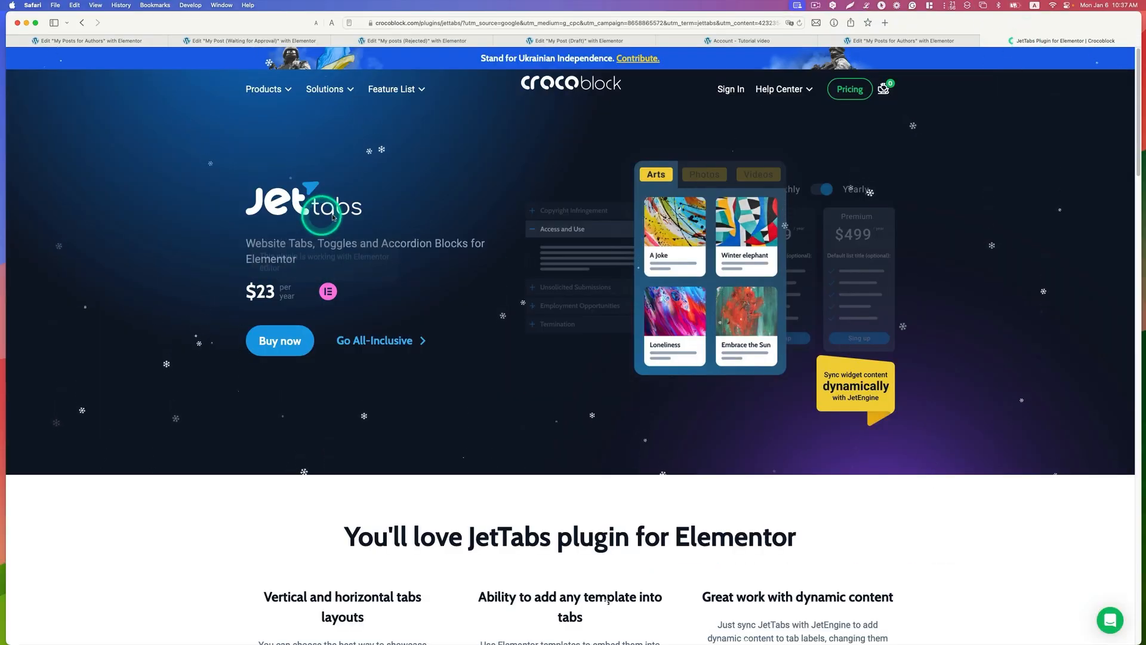
scroll(322, 278, "down", 1)
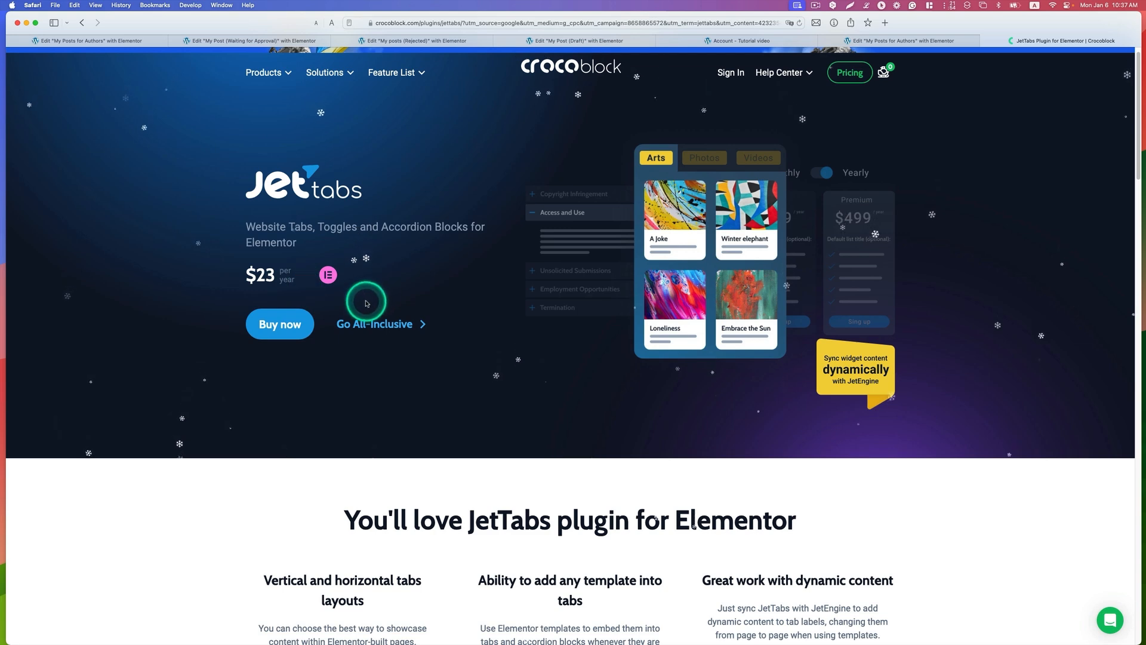
scroll(370, 301, "down", 5)
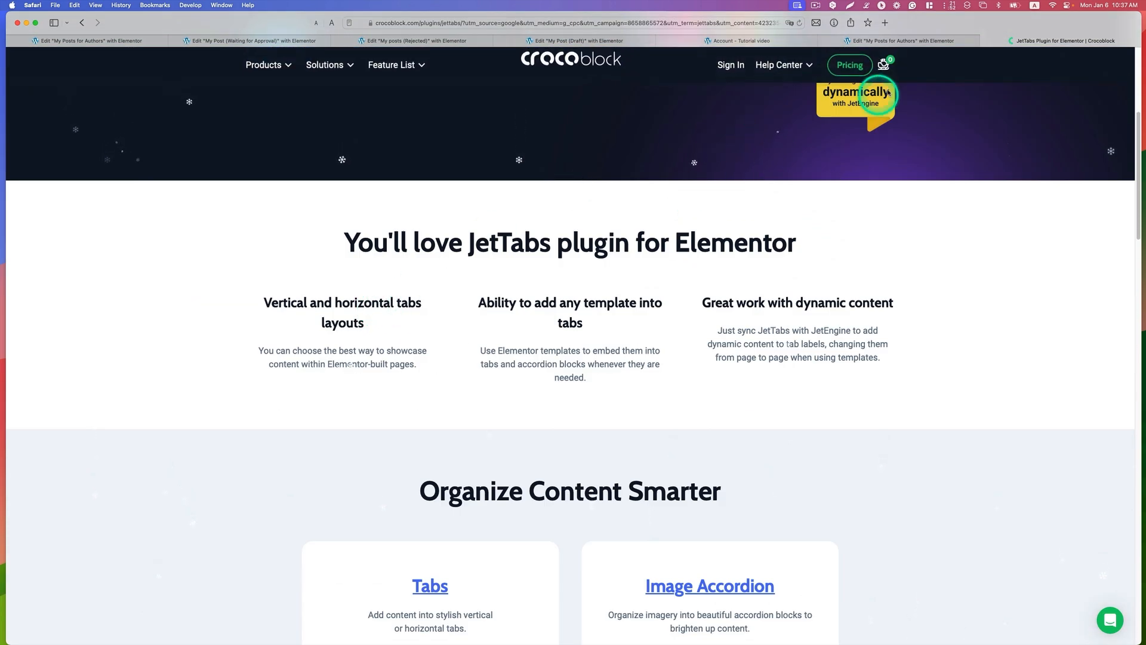
Step: Return to the My Posts for Authors template in Elementor and open the Published item of its Tabs widget
left_click(909, 40)
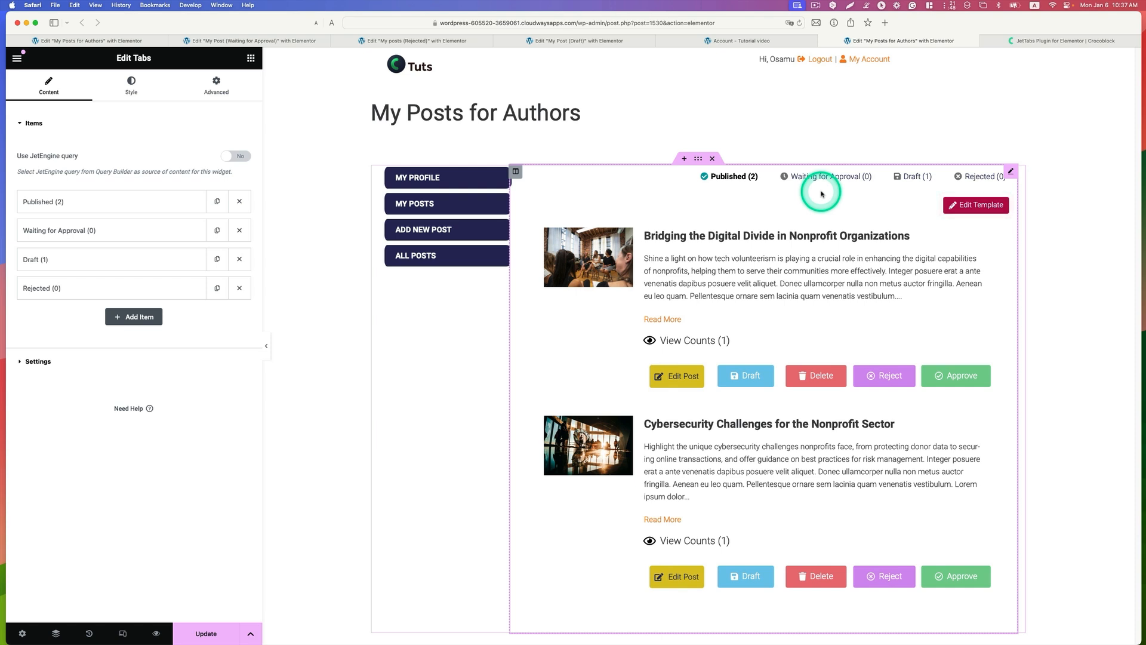
left_click(77, 204)
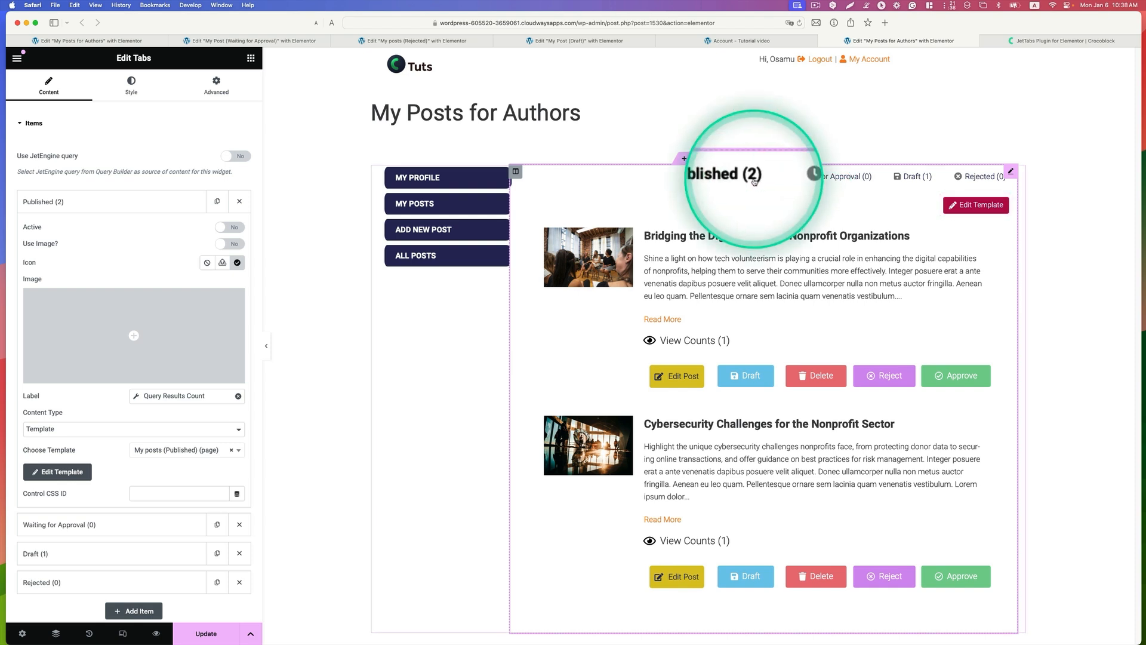
left_click(754, 179)
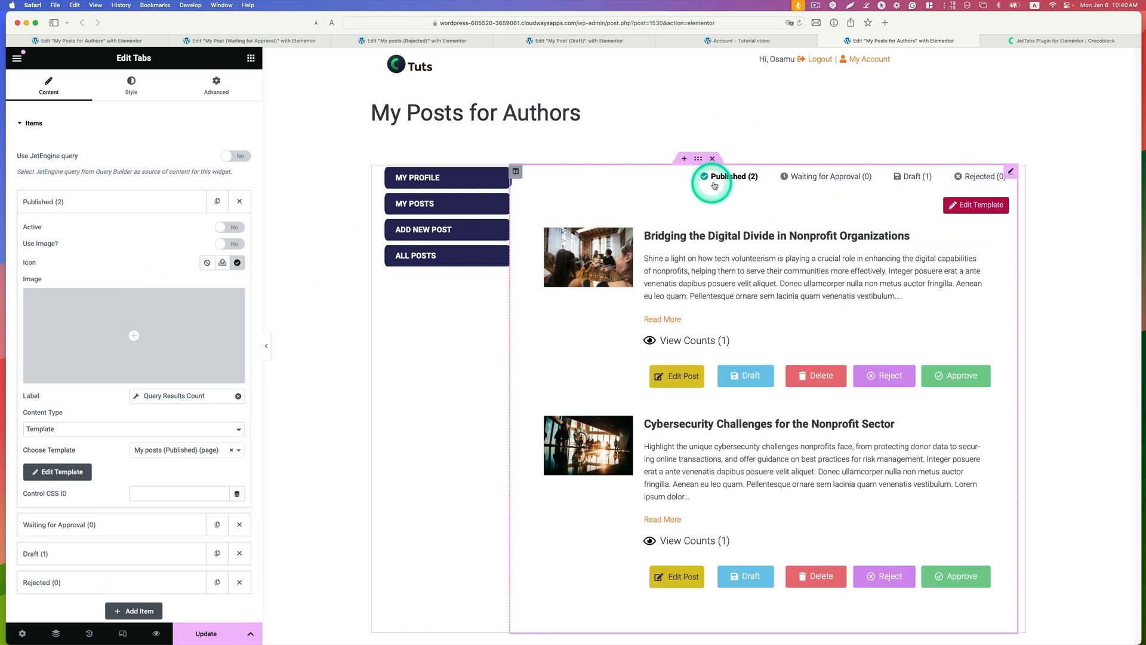
left_click(72, 203)
left_click(74, 203)
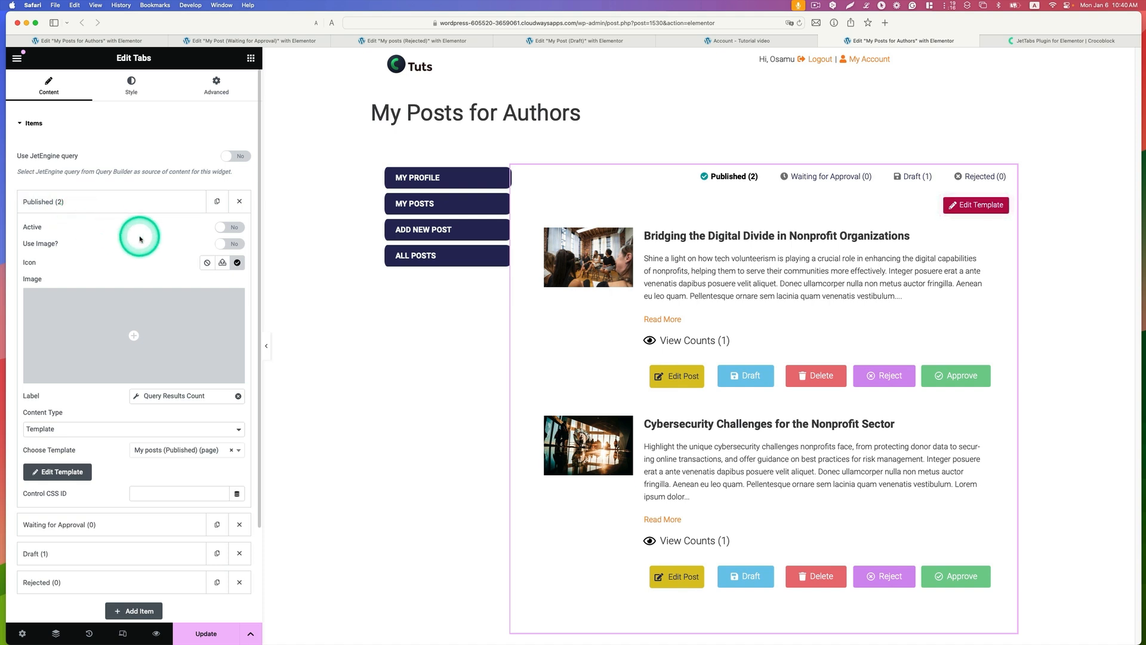
Step: Remove the dynamic Query Results Count tag from the Published tab item's label and clear the label text
left_click(238, 397)
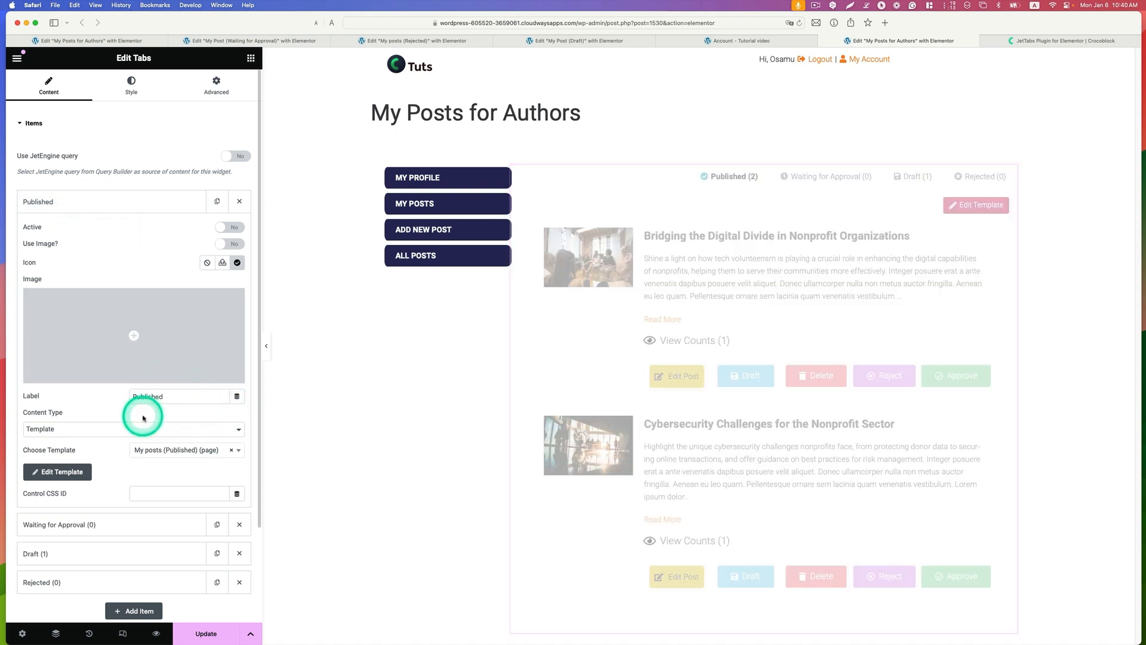
left_click(170, 398)
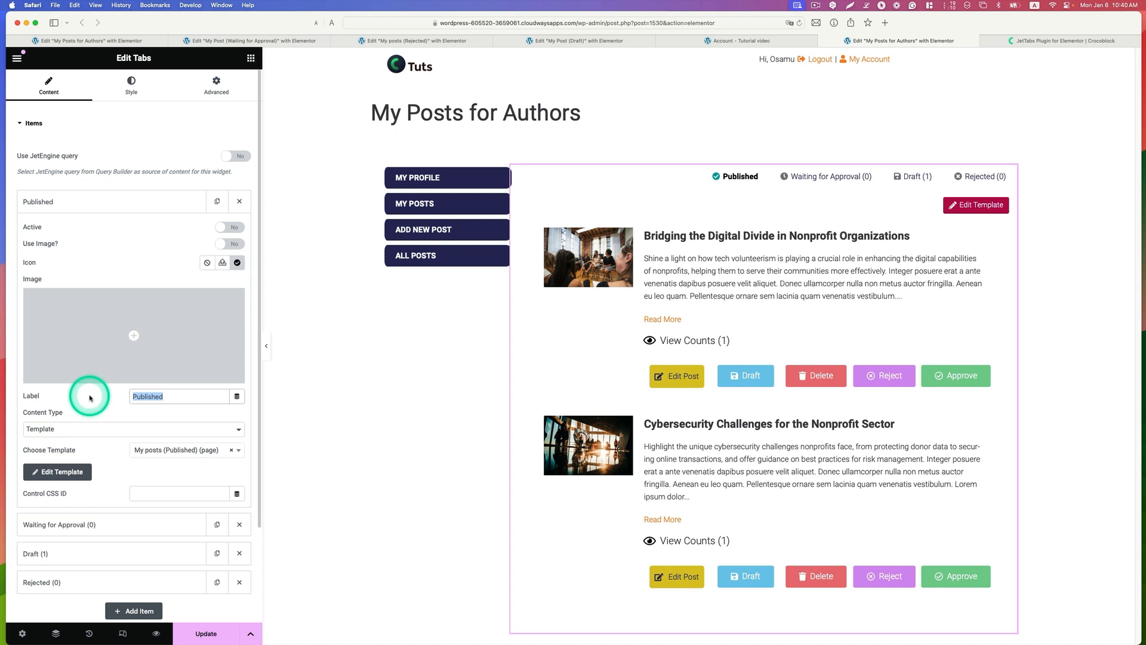
key("BackSpace")
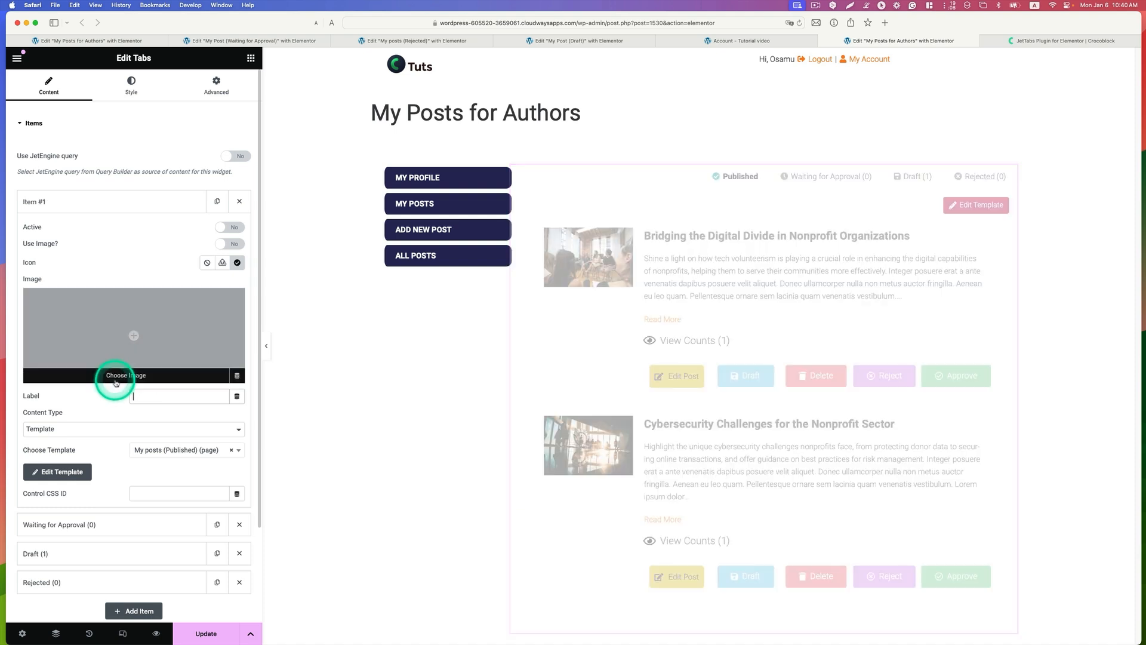
left_click(748, 178)
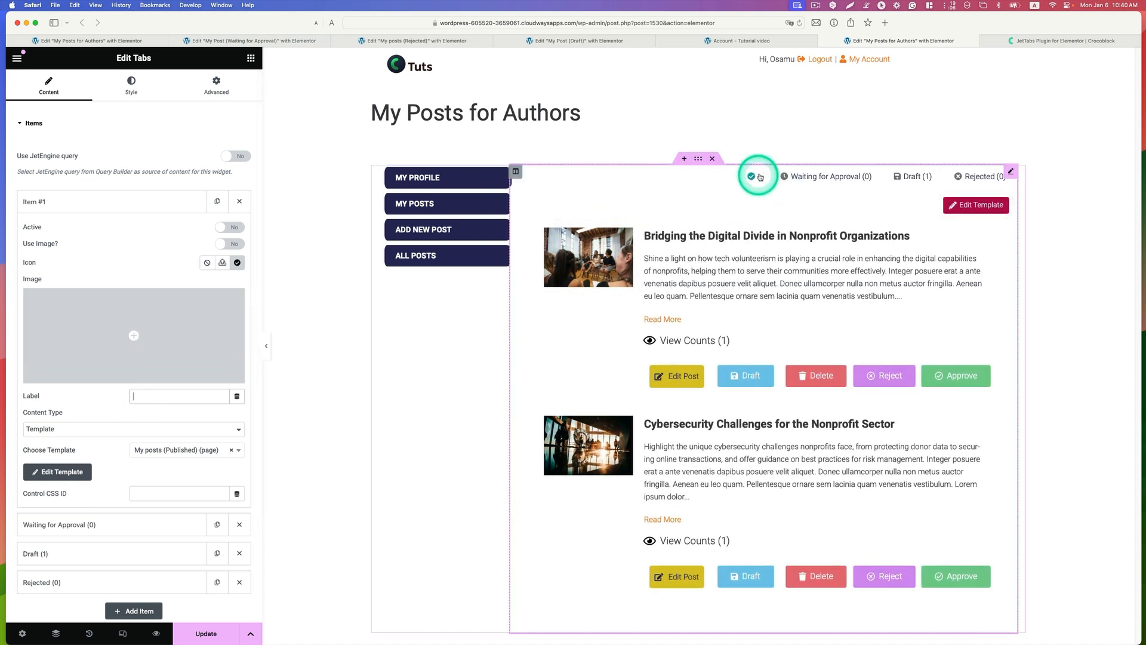
Step: Set the first tab item's label to dynamic Query Results Count, using Guest post user query (Published) and Total query results count
left_click(242, 399)
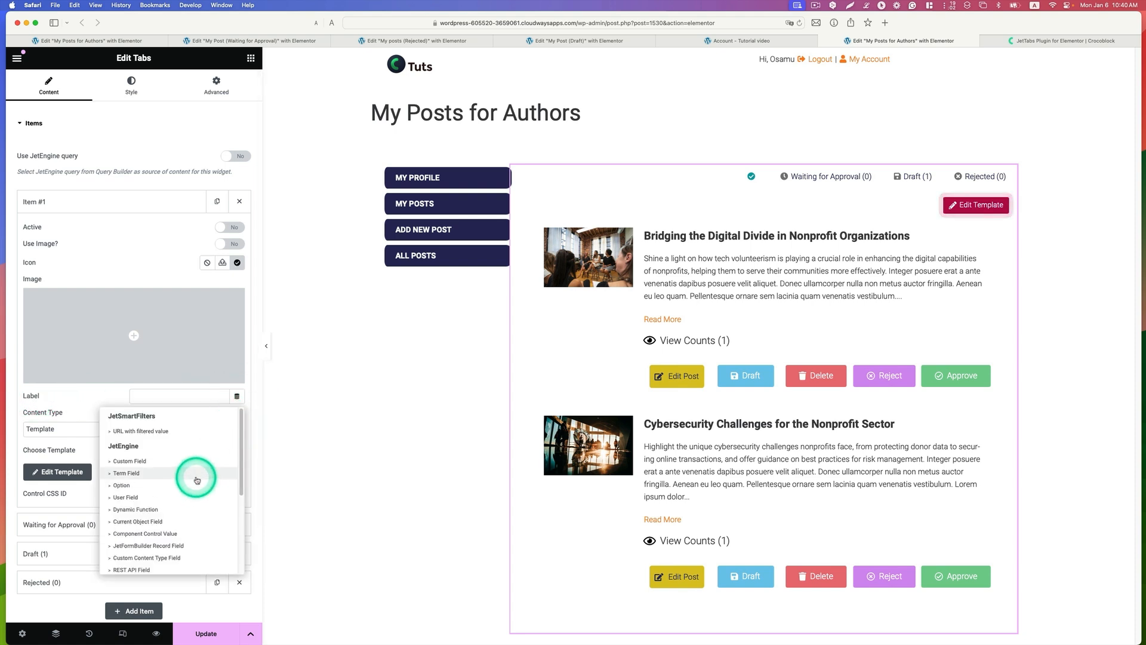
scroll(196, 480, "down", 5)
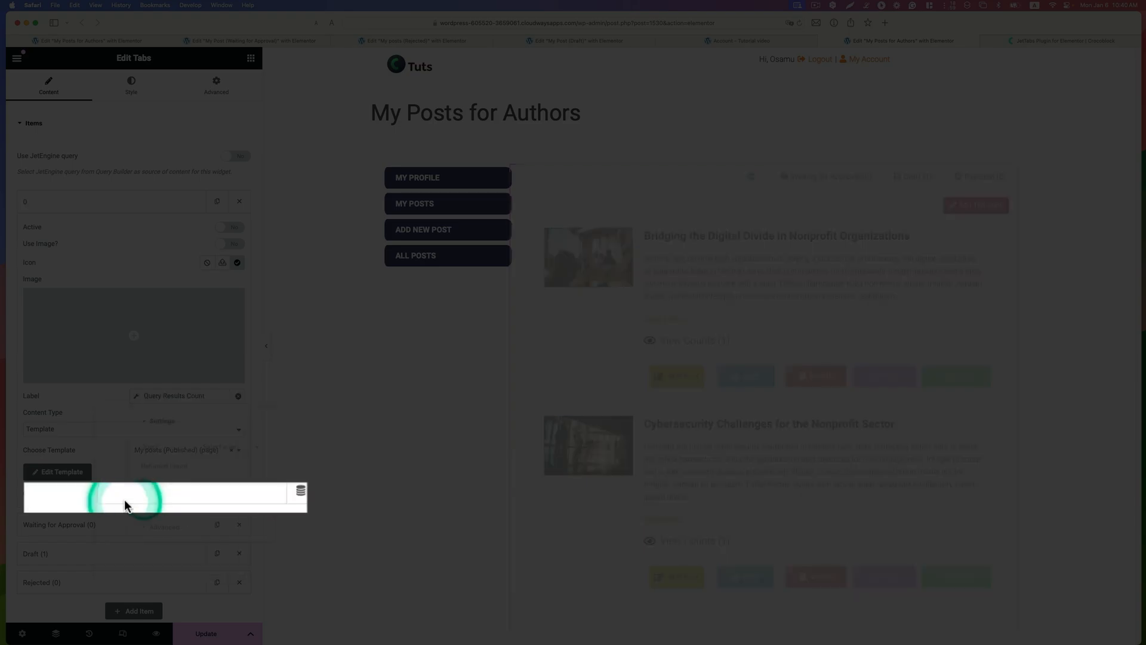
left_click(123, 484)
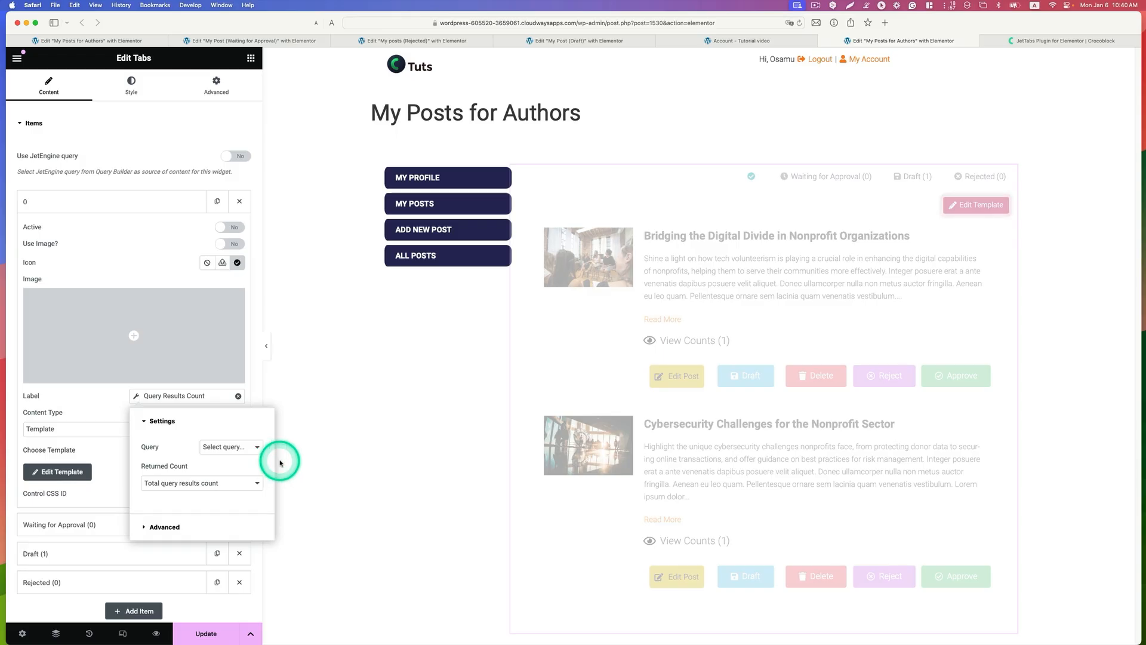
left_click(225, 447)
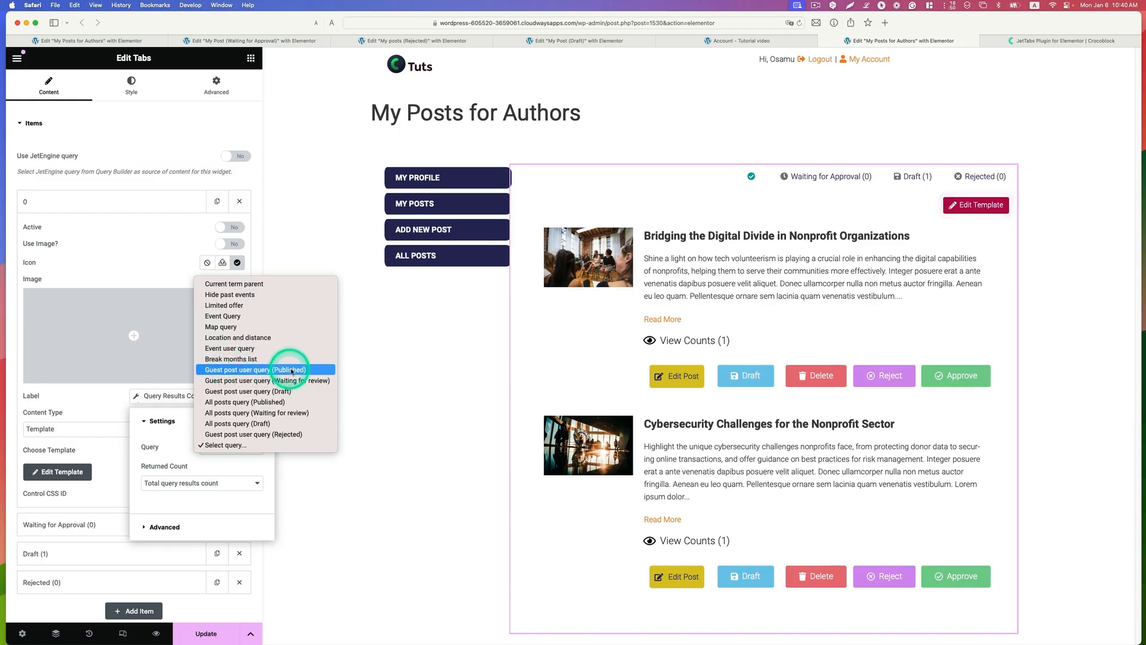
left_click(288, 371)
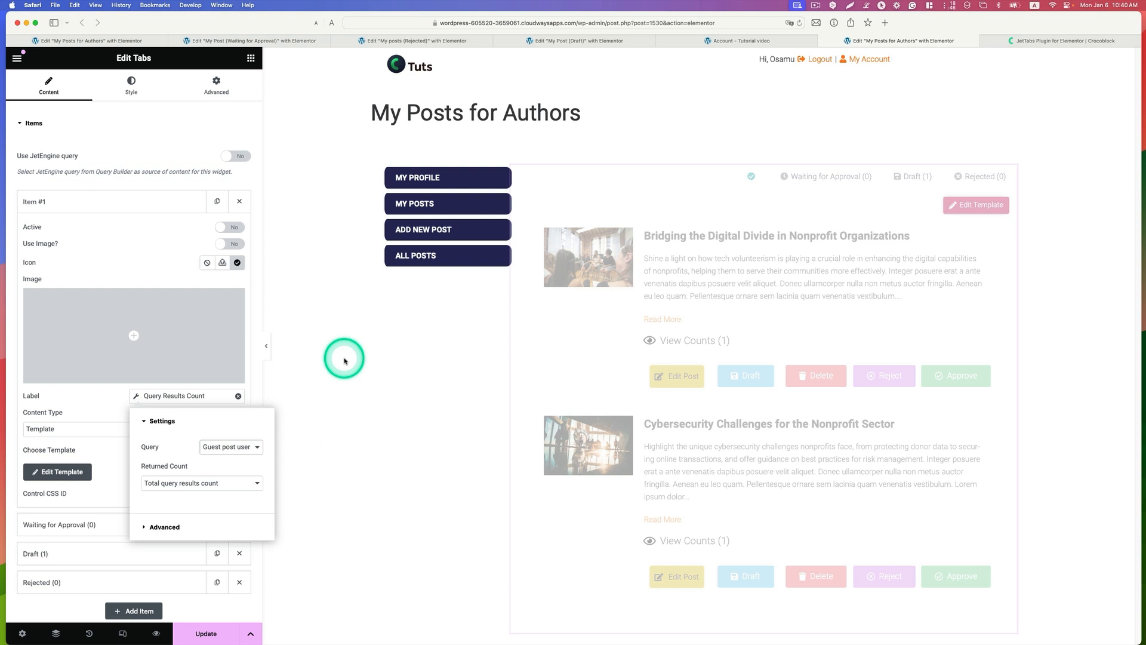
left_click(196, 486)
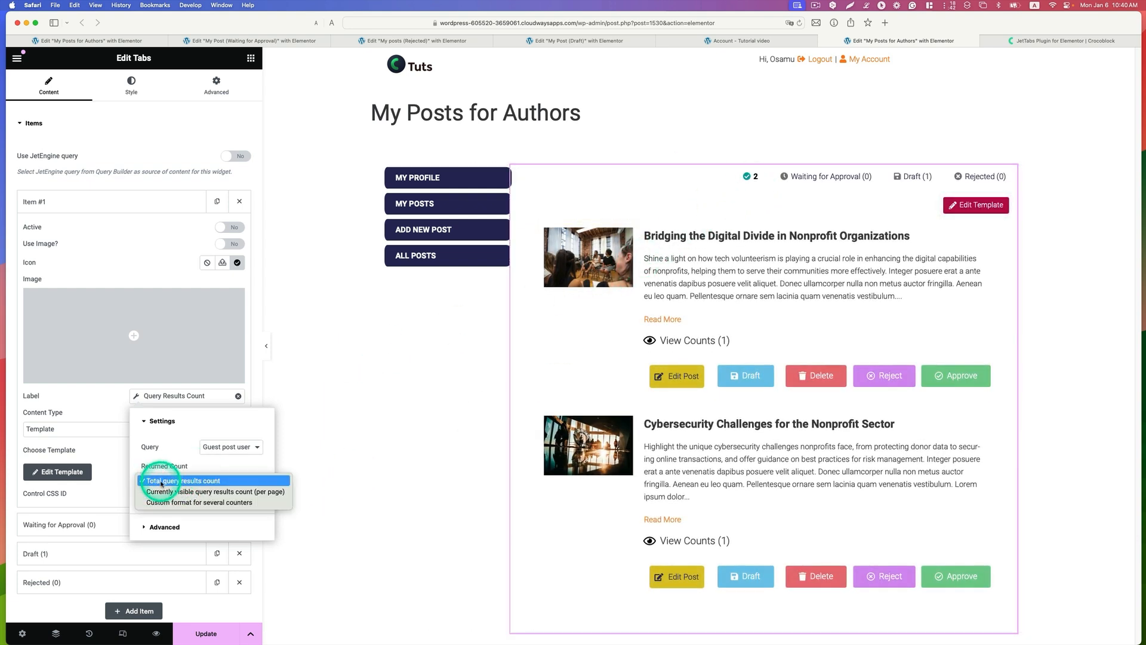
left_click(198, 481)
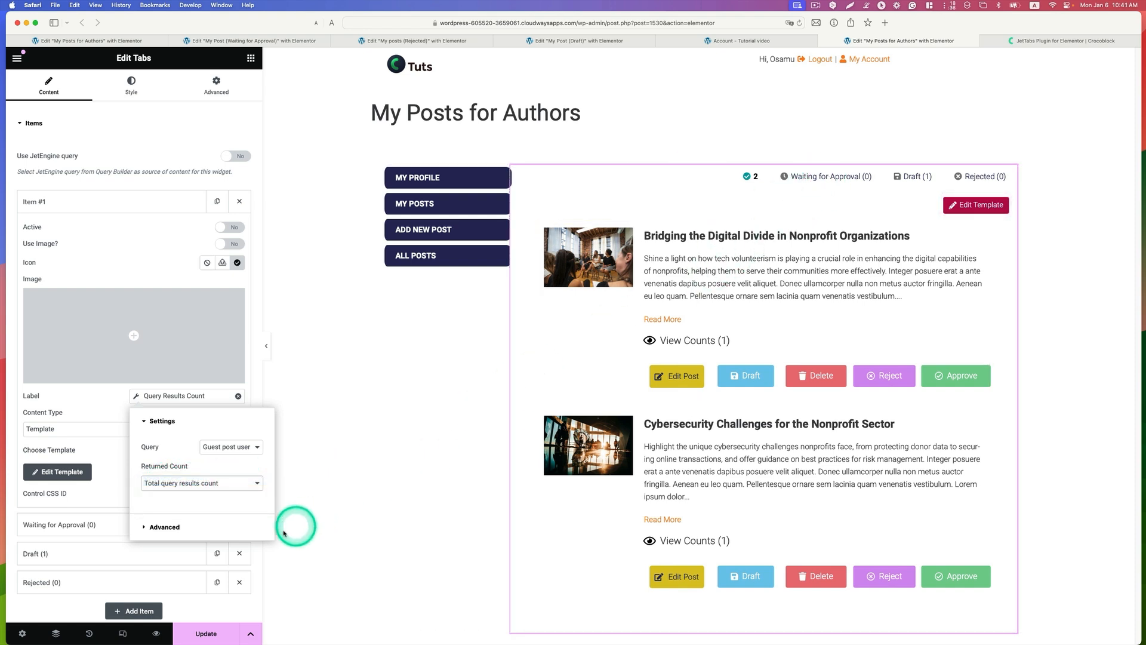
Step: Add "Published (" before and ")" after the Published tab label's count, and update the template
left_click(165, 529)
left_click(206, 476)
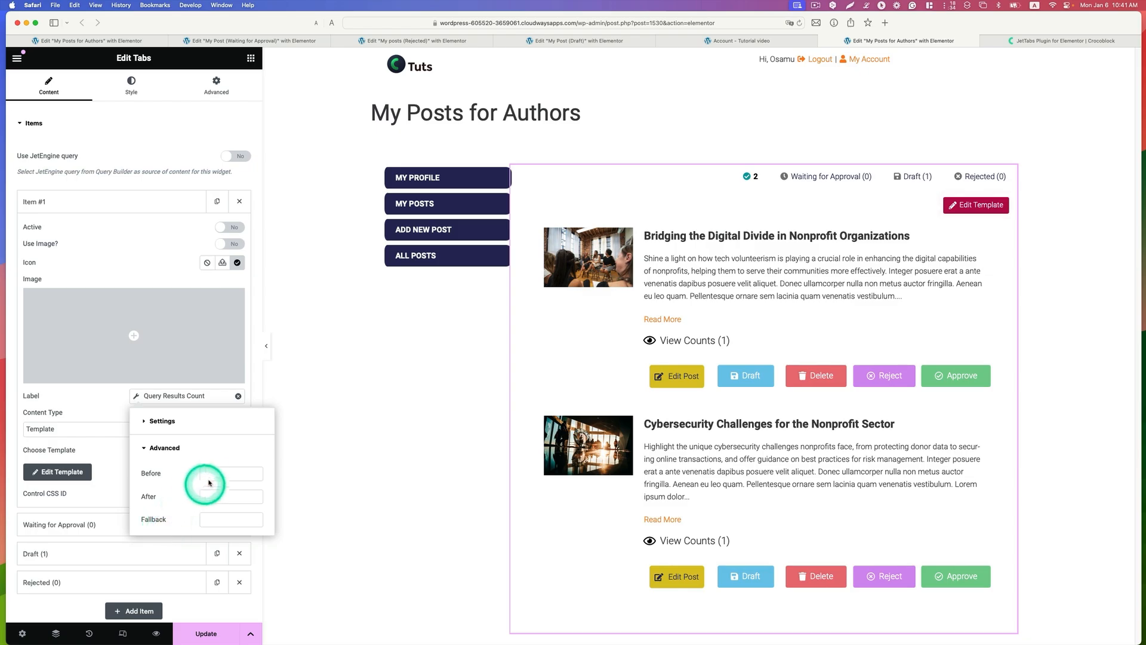
type("P")
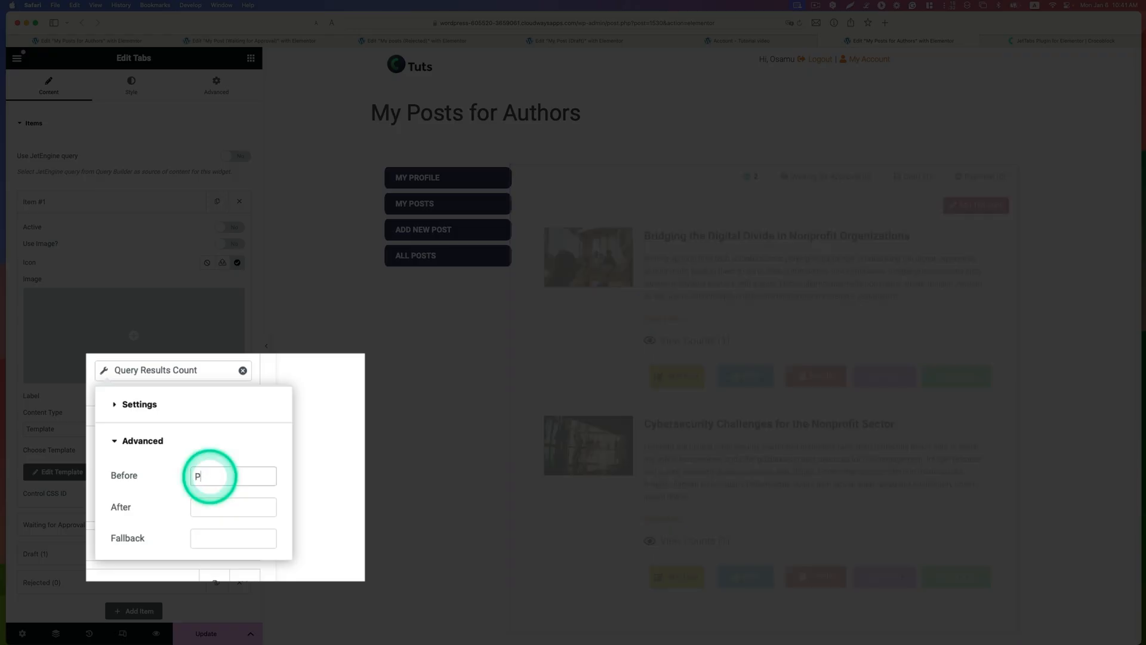
type("ublished (")
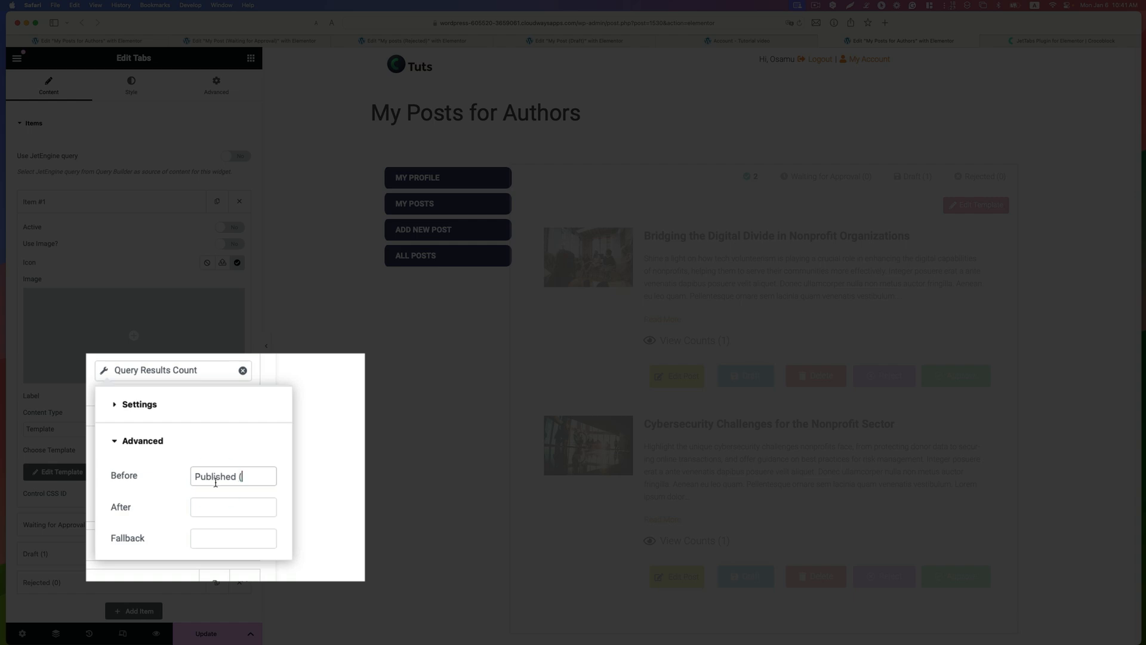
left_click(213, 507)
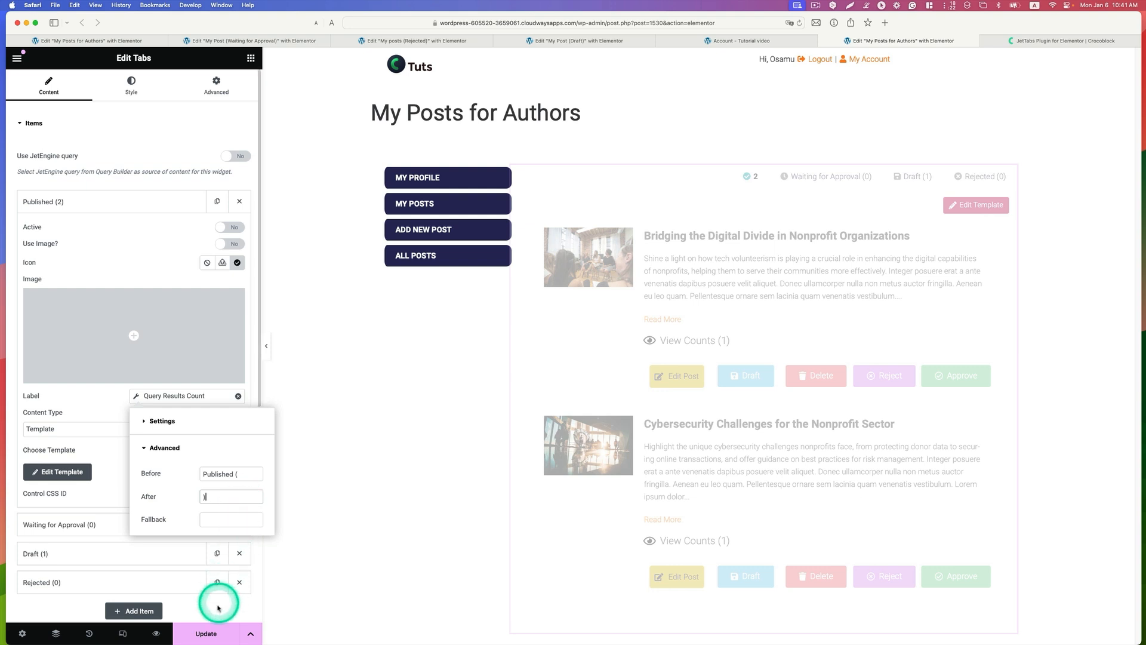
left_click(213, 635)
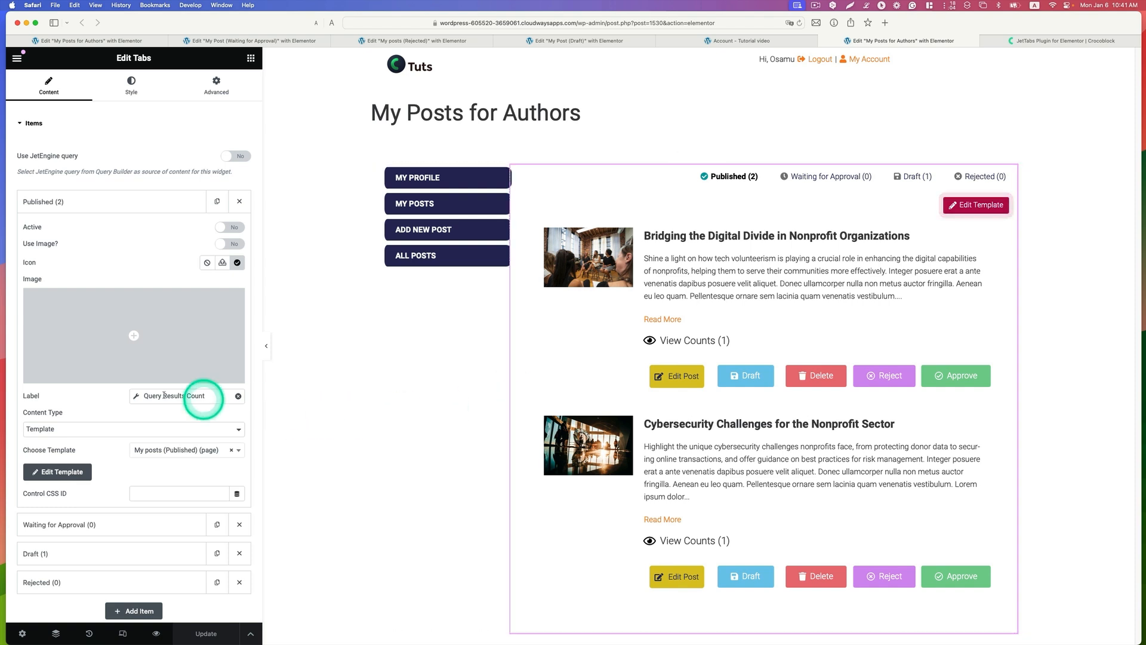
Step: Try the Editor content type on the Published tab item, restore Template, and search the available templates for "My post"
left_click(172, 429)
left_click(170, 438)
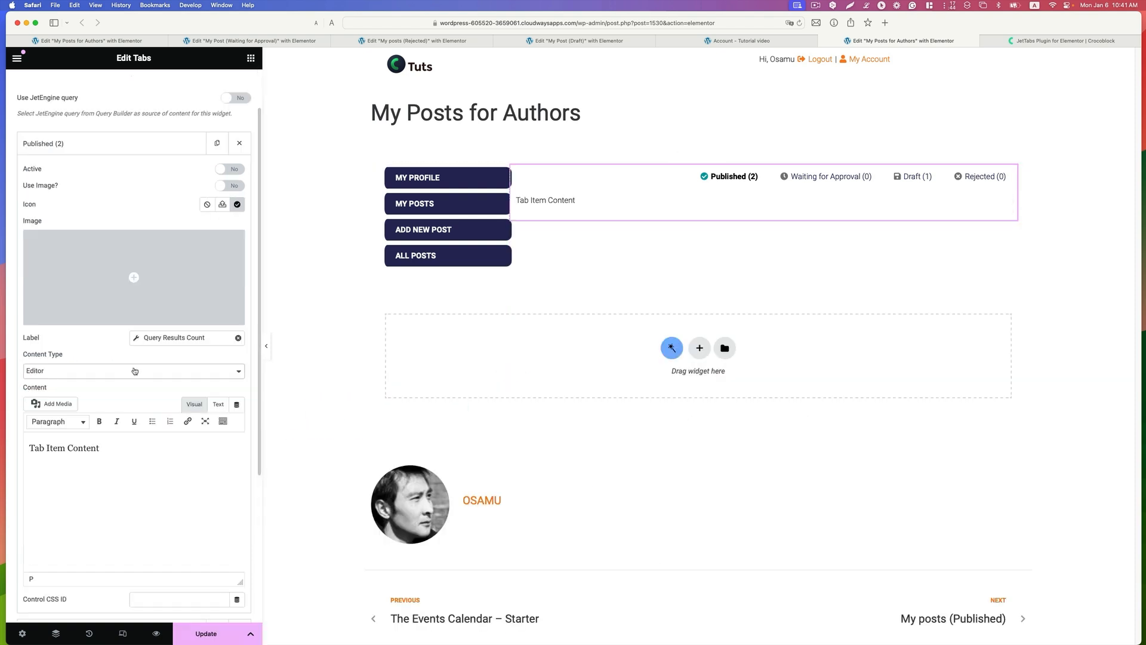
left_click(153, 372)
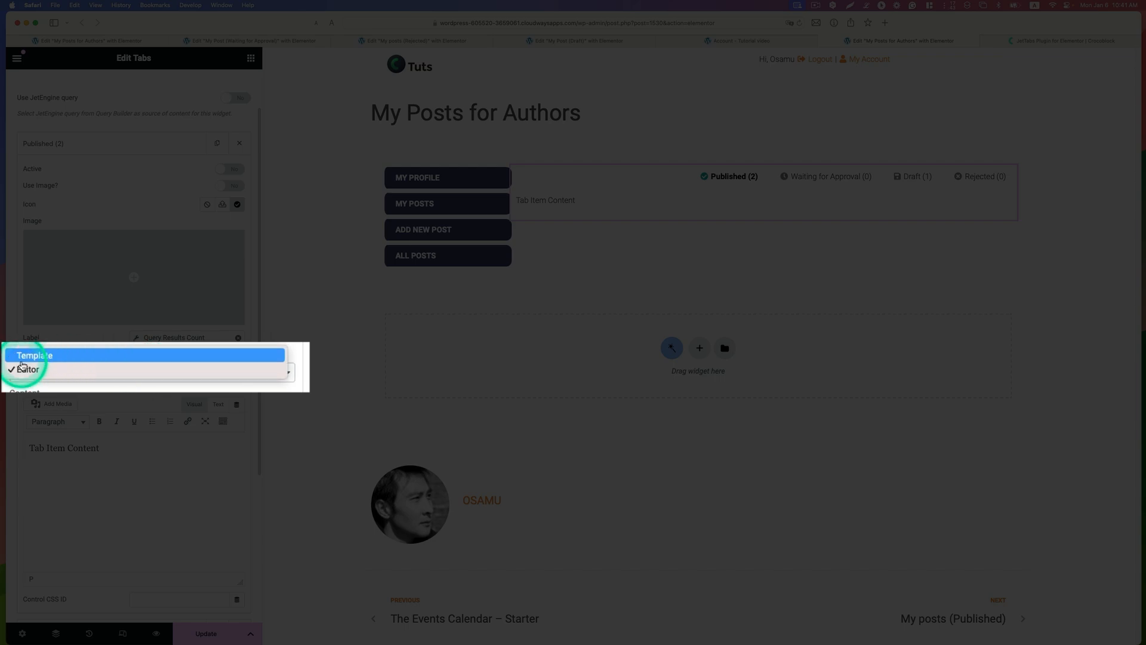
left_click(43, 356)
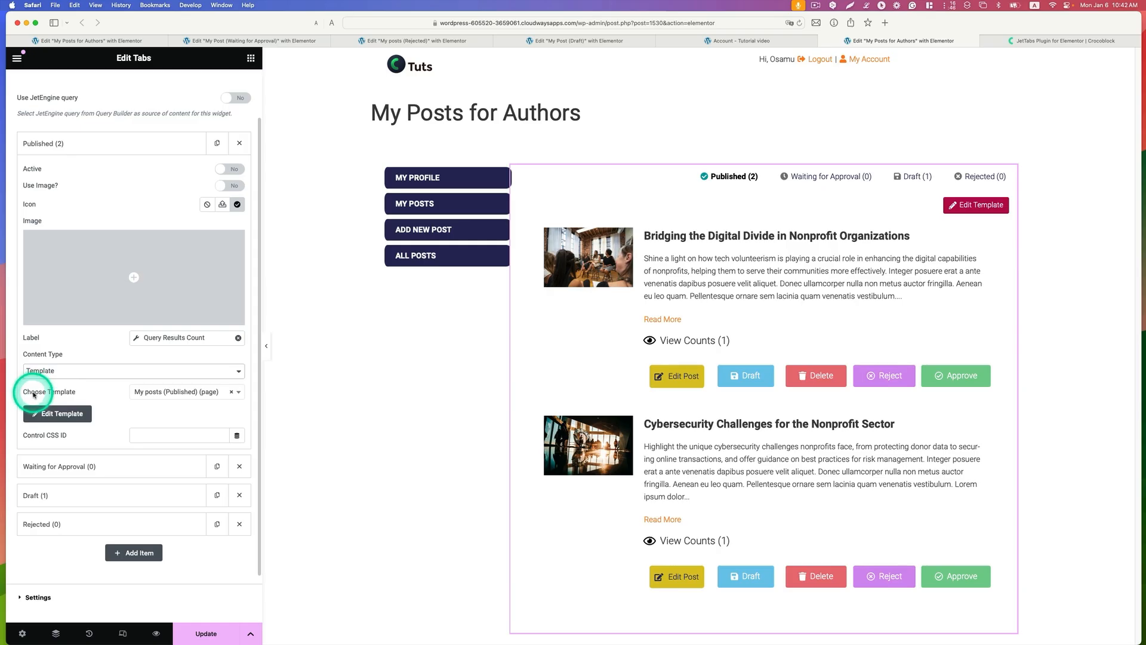
left_click(237, 391)
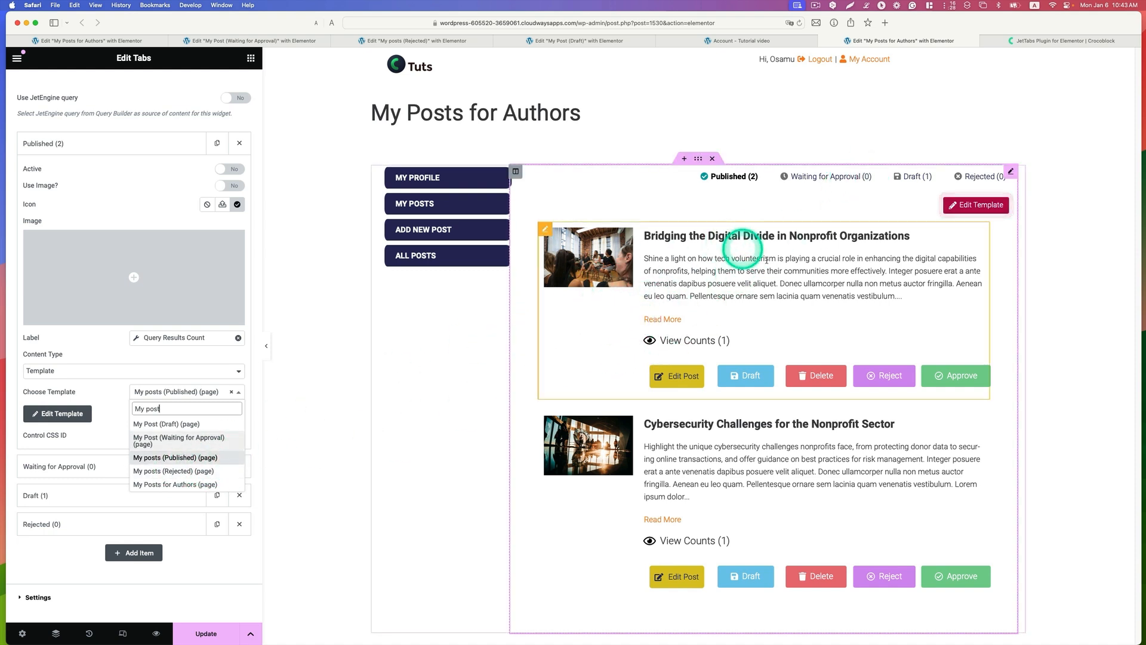
left_click(106, 144)
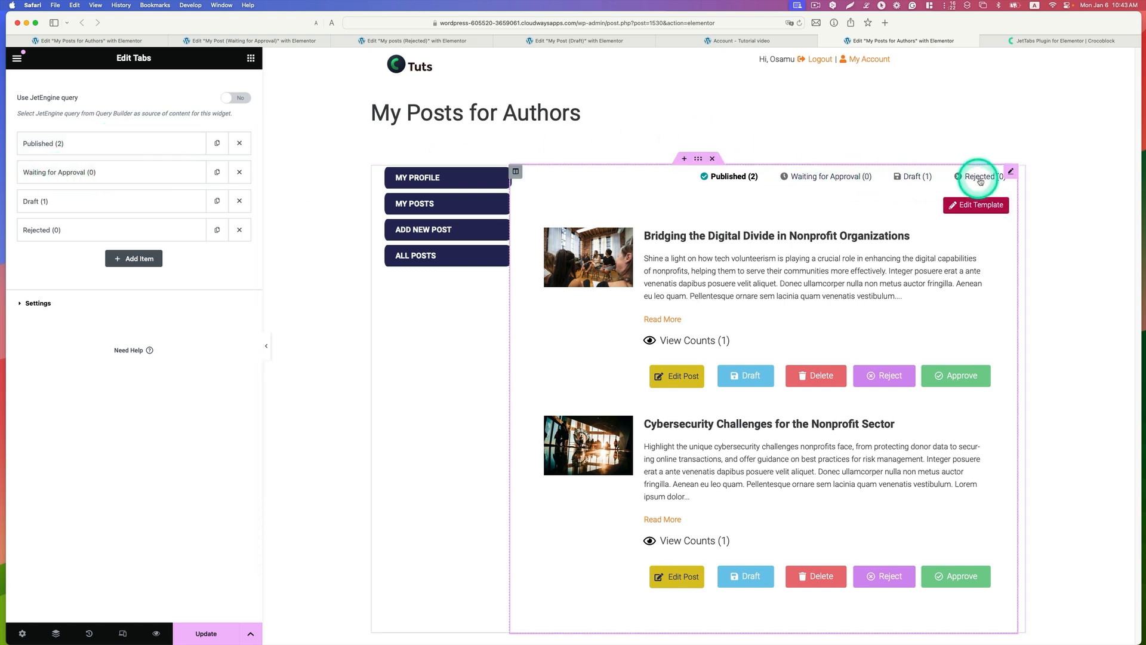
Step: Remove the dynamic Query Results Count tag from the Waiting for Approval tab item's label
left_click(79, 172)
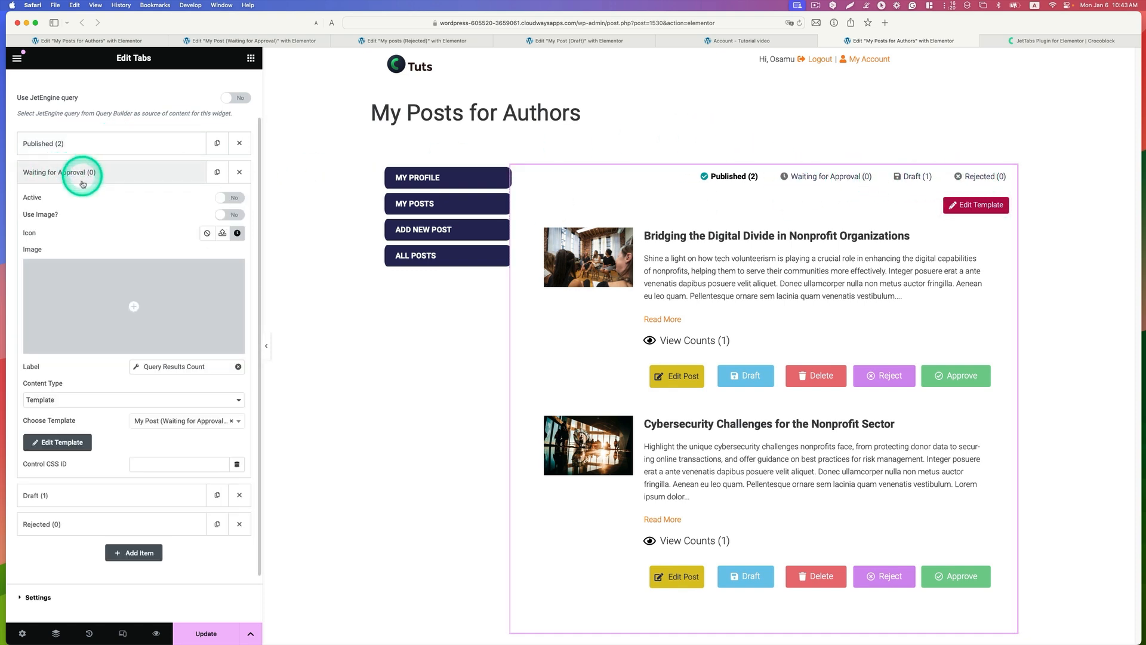
scroll(84, 191, "down", 1)
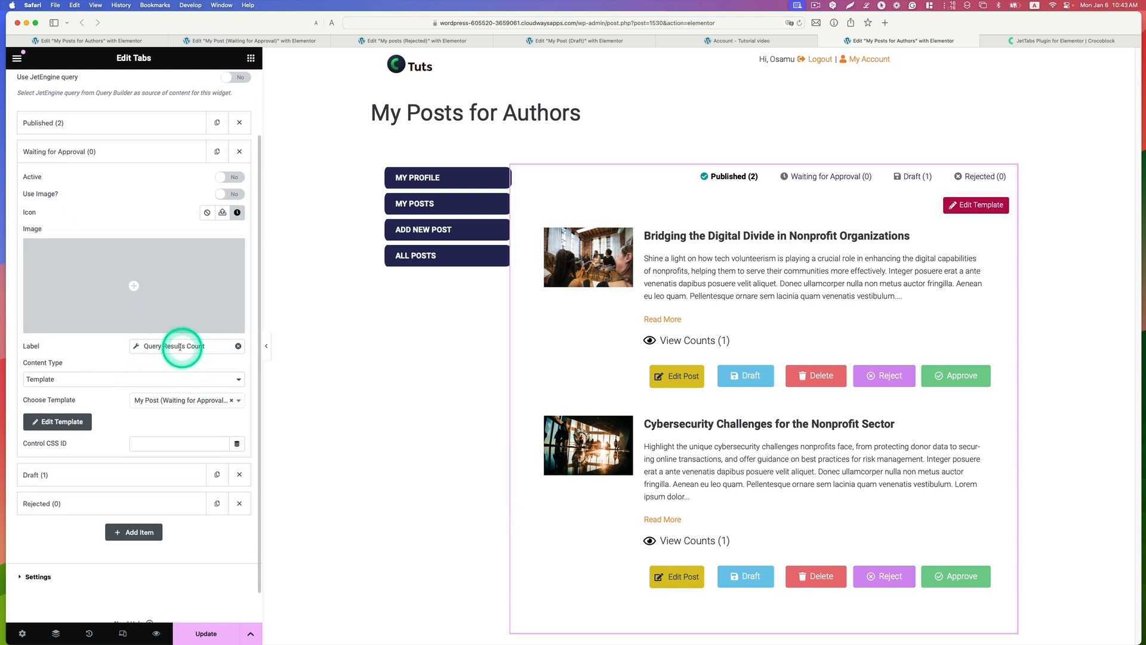
left_click(136, 347)
left_click(206, 349)
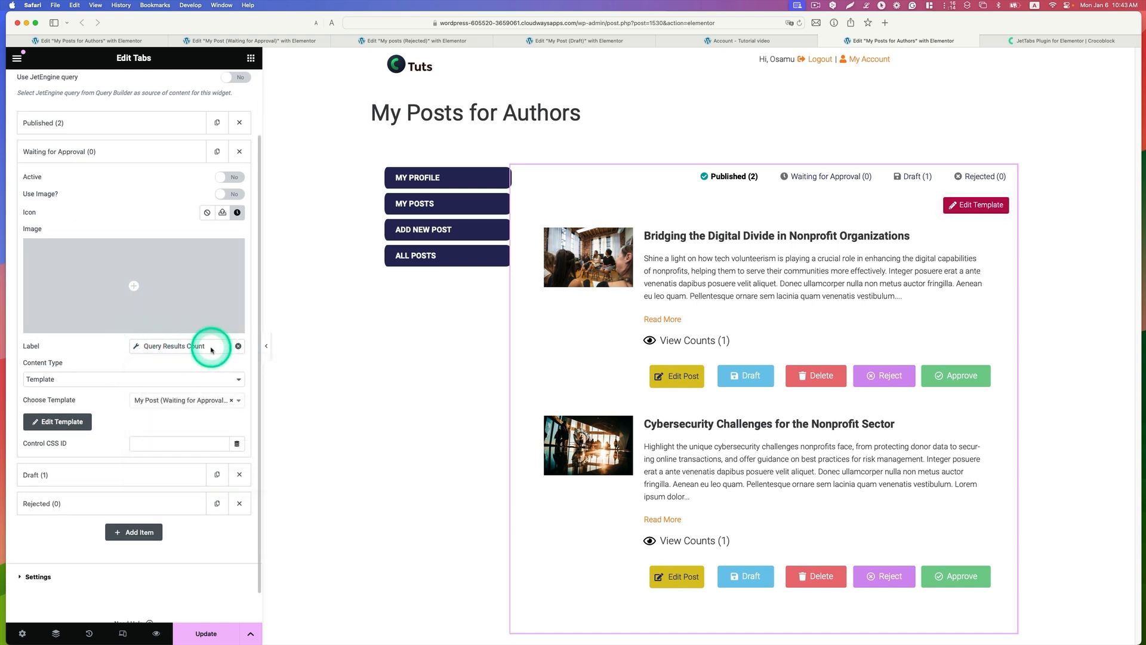
left_click(239, 347)
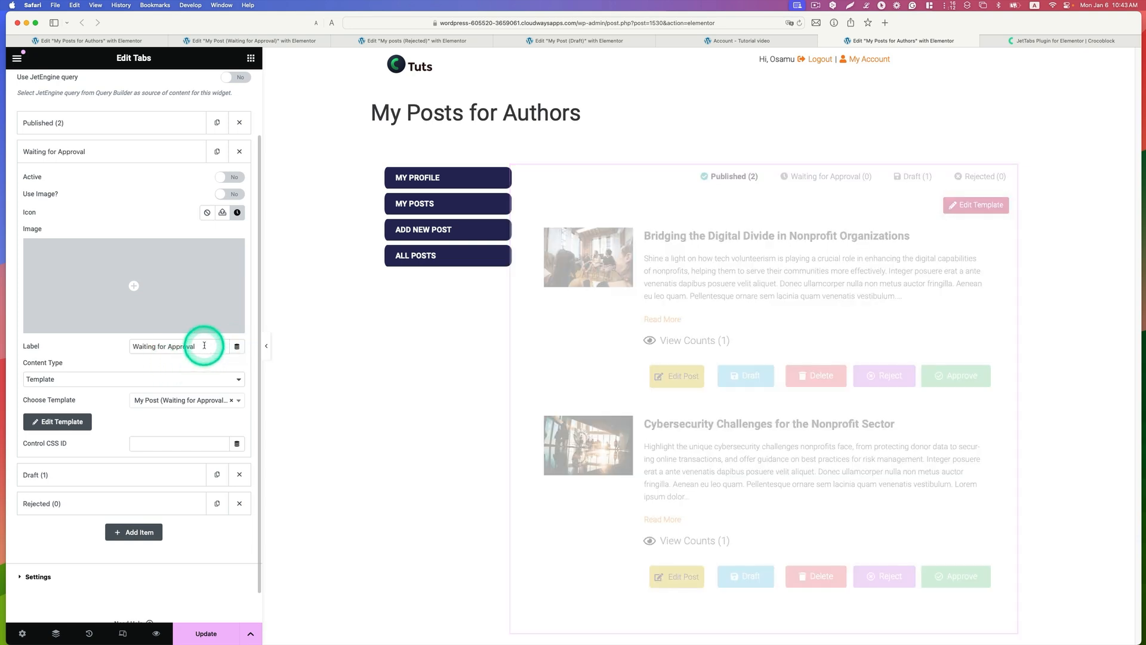
Step: Set the Waiting for Approval tab item's label to dynamic Query Results Count, returning Total query results count
left_click(237, 347)
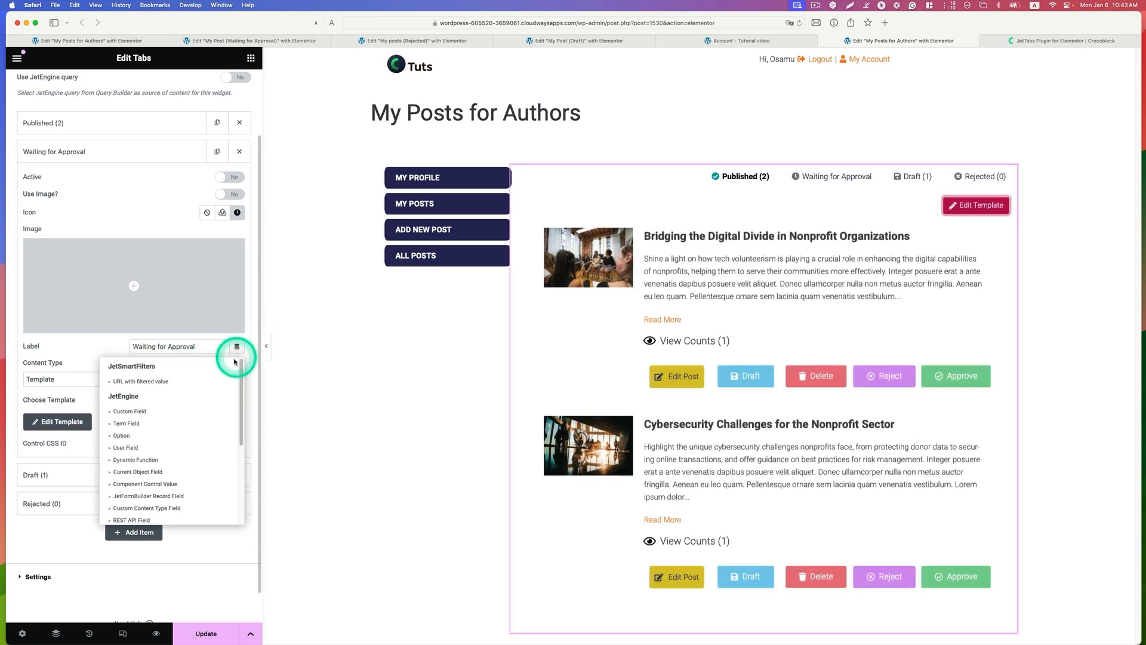
scroll(198, 430, "down", 10)
scroll(197, 430, "down", 1)
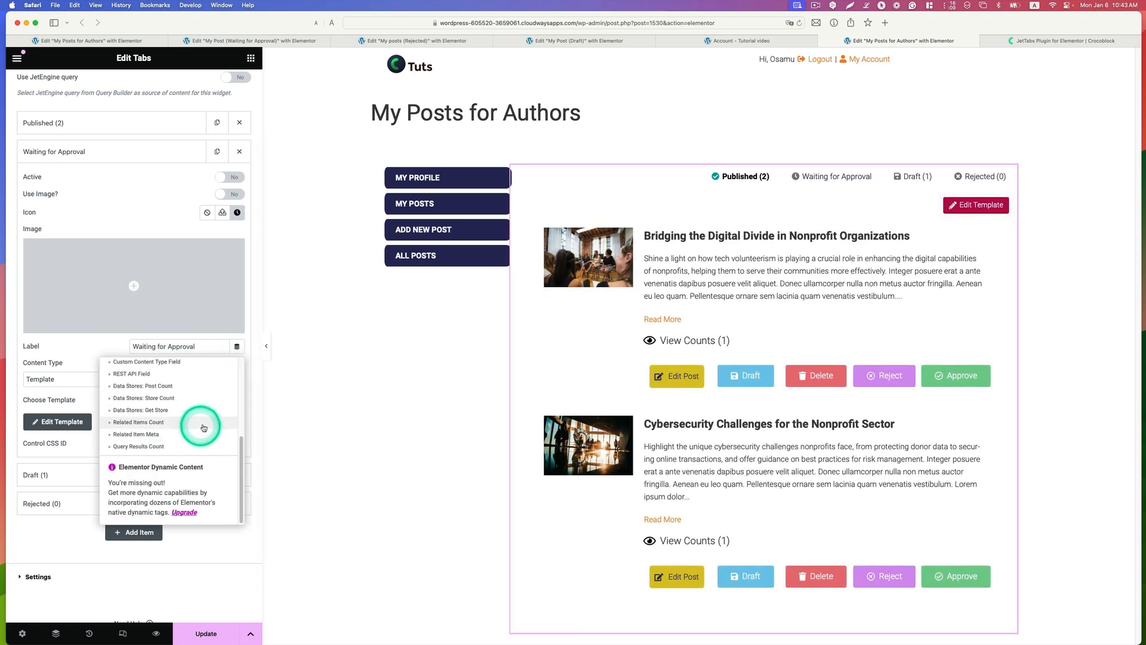
left_click(139, 451)
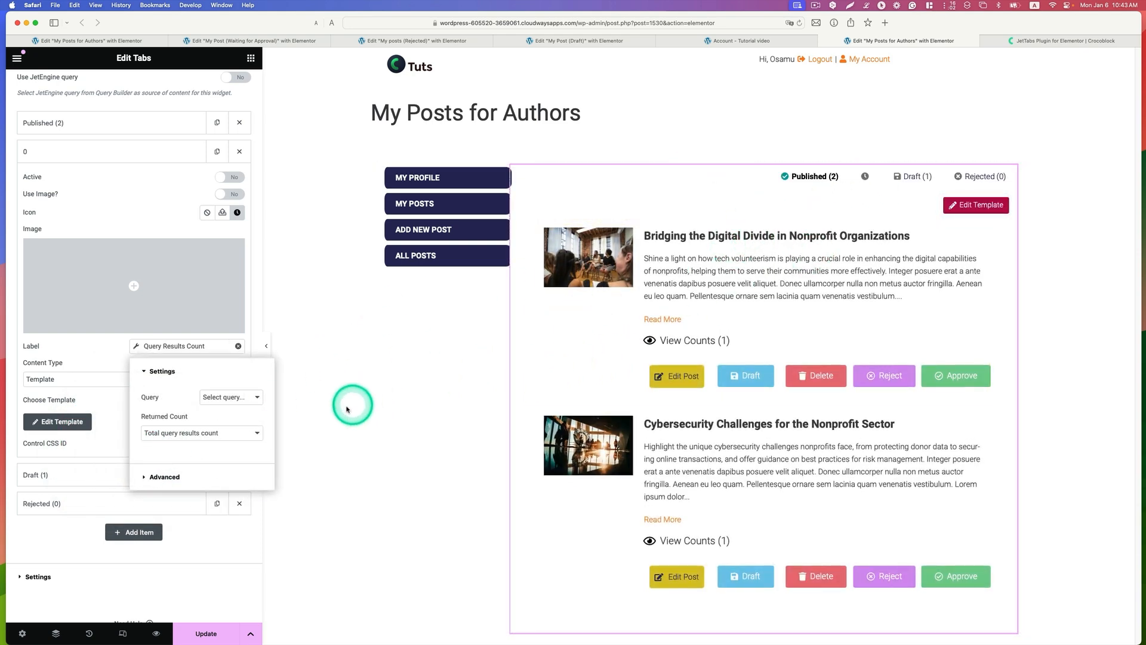
left_click(168, 432)
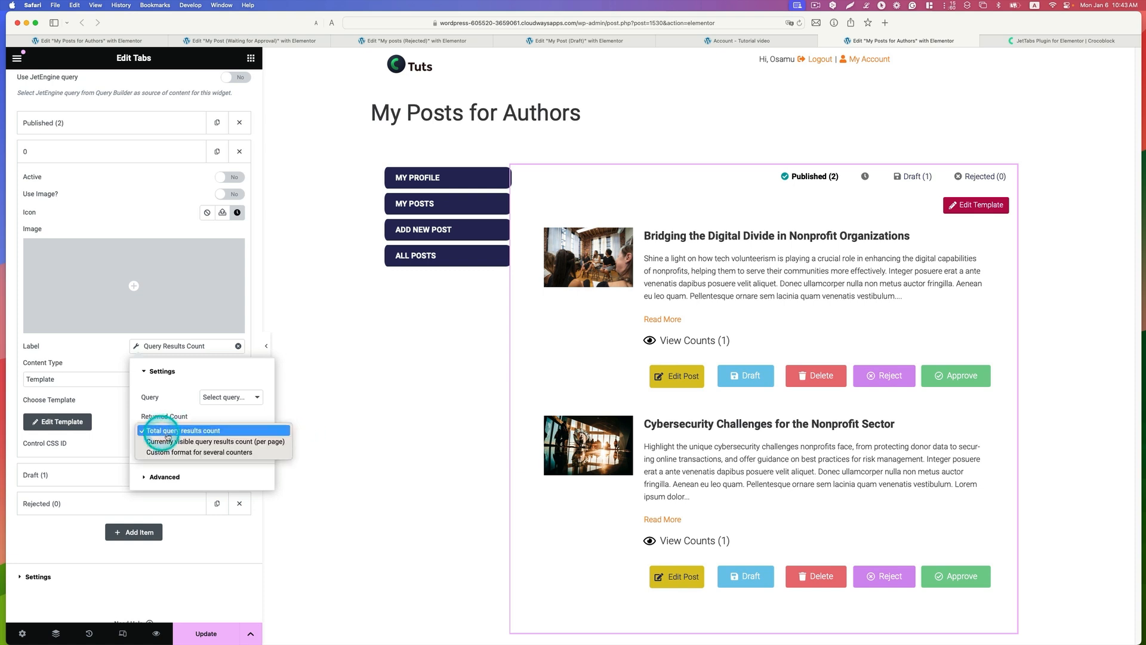
left_click(201, 431)
Step: Add "Waiting for Approval (" before and ")" after the second tab label's count, and assign the My Post (Waiting for Approval) template
left_click(167, 476)
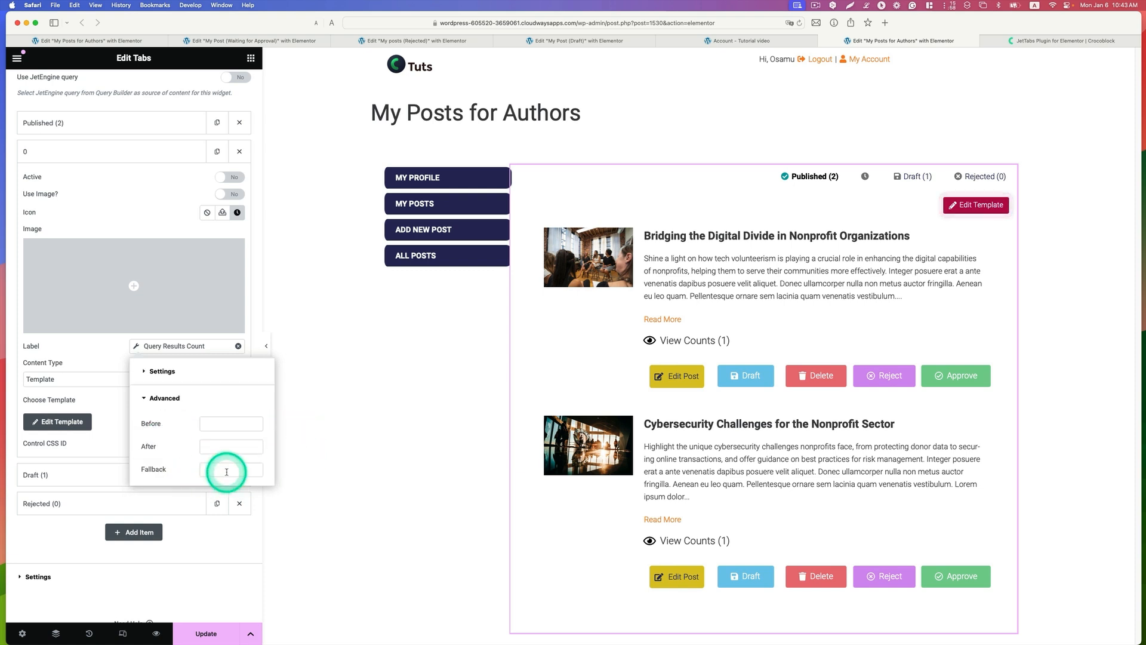
left_click(230, 424)
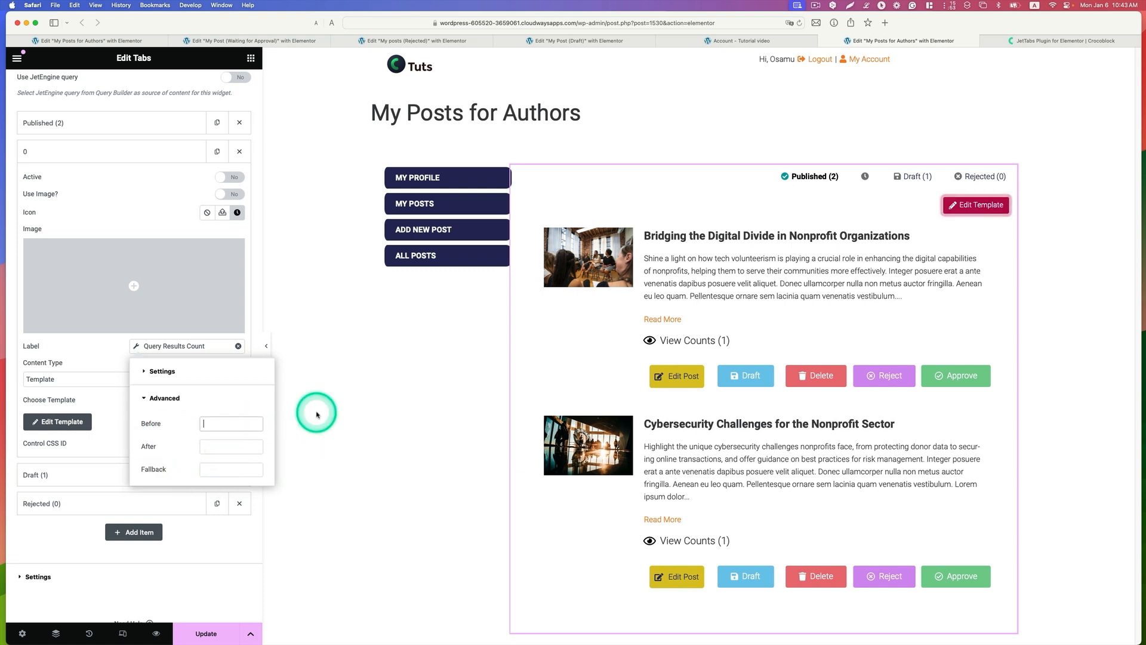
type("Wa")
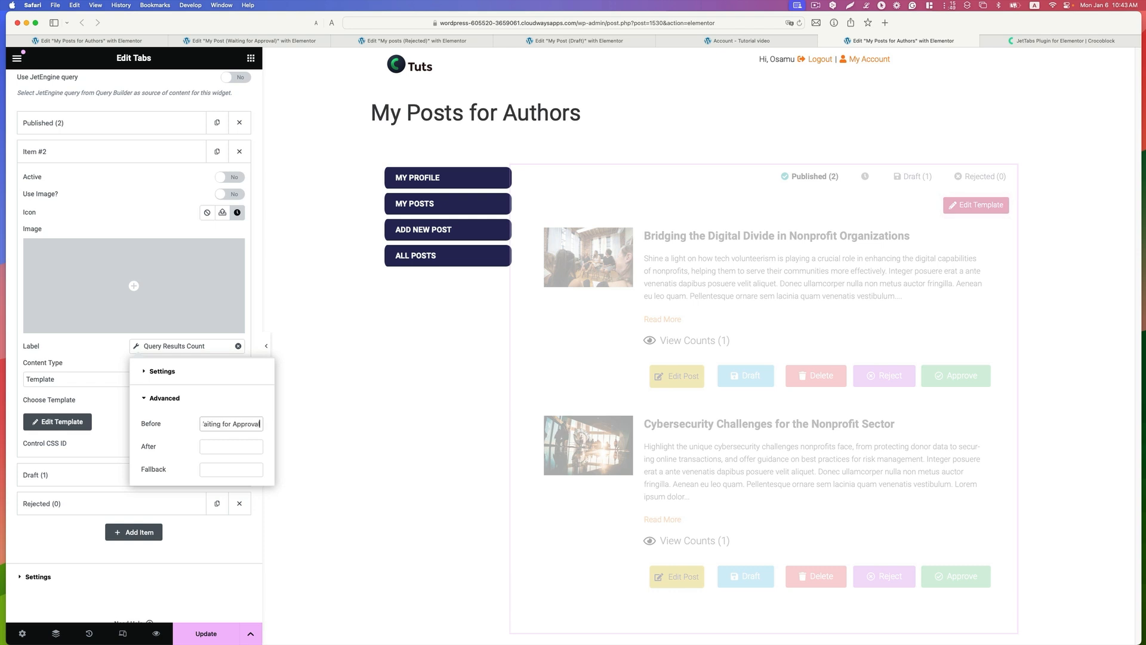
left_click(245, 446)
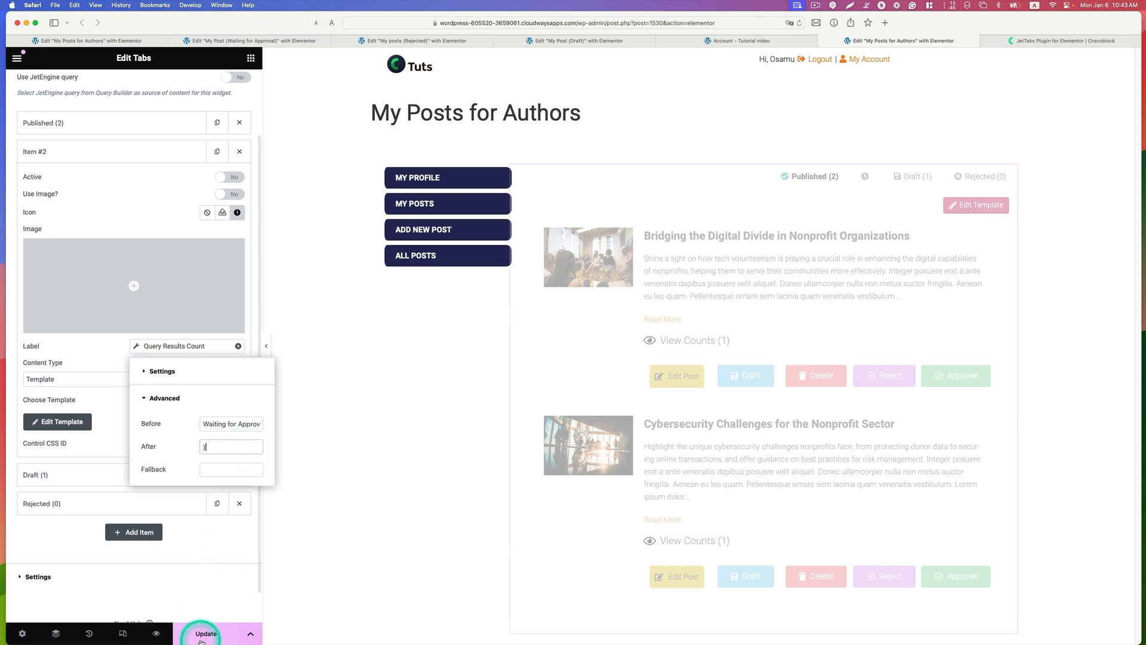
left_click(457, 393)
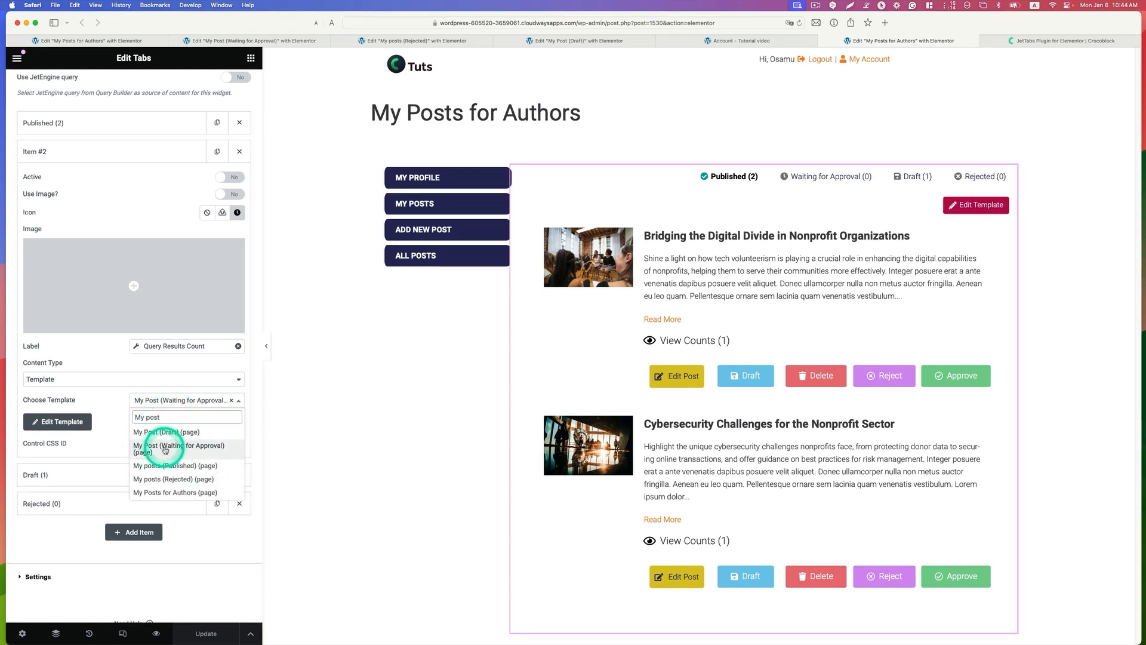
left_click(165, 449)
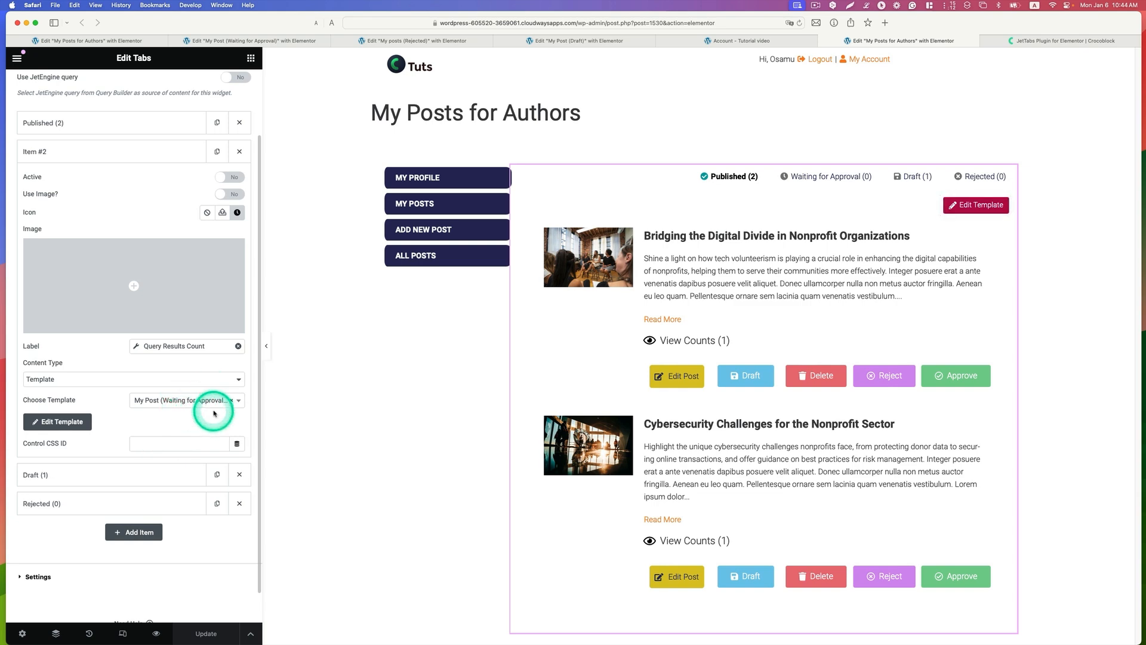
Step: Look through the icon library for the Waiting for Approval tab item, and close it without inserting an icon
left_click(237, 213)
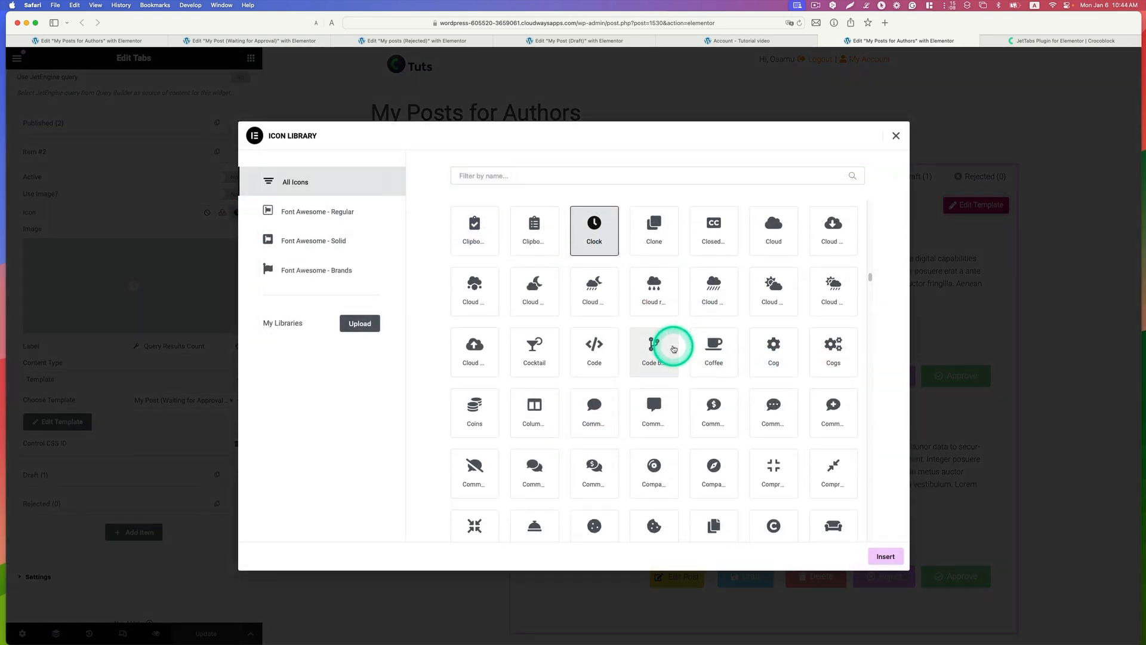
scroll(670, 345, "down", 2)
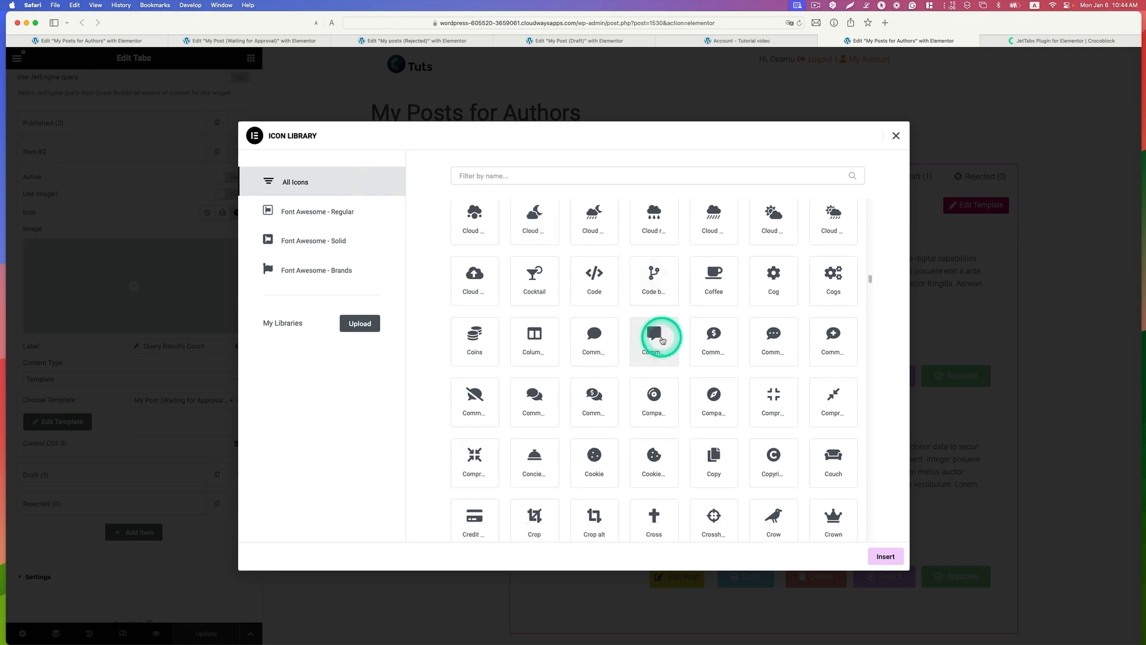
scroll(662, 332, "up", 5)
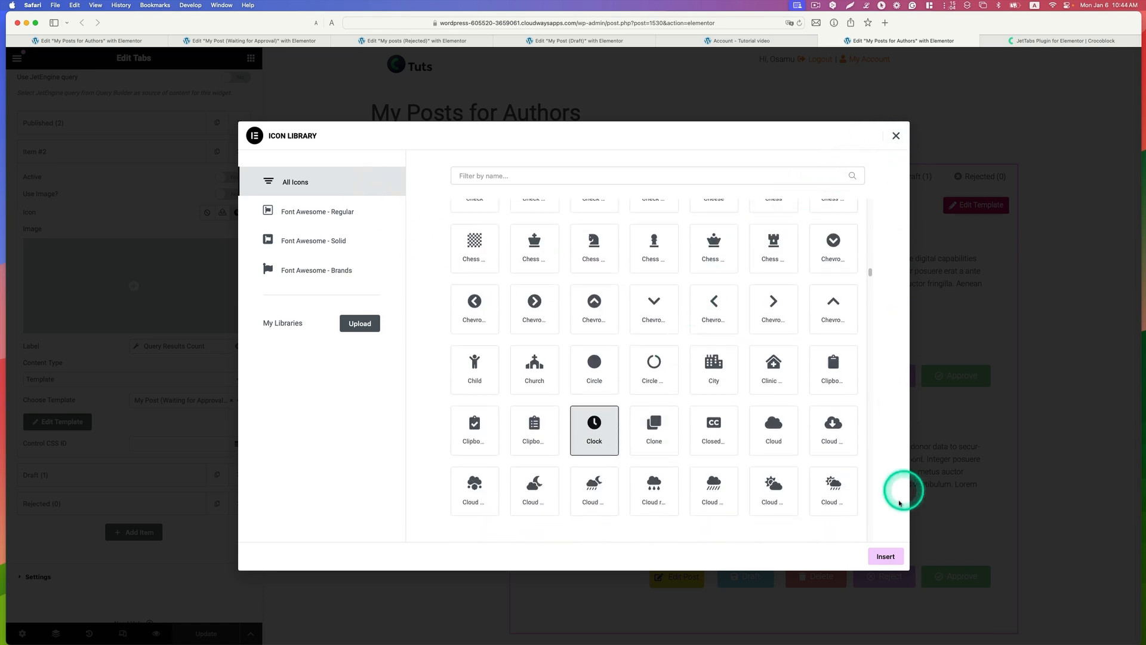
left_click(896, 136)
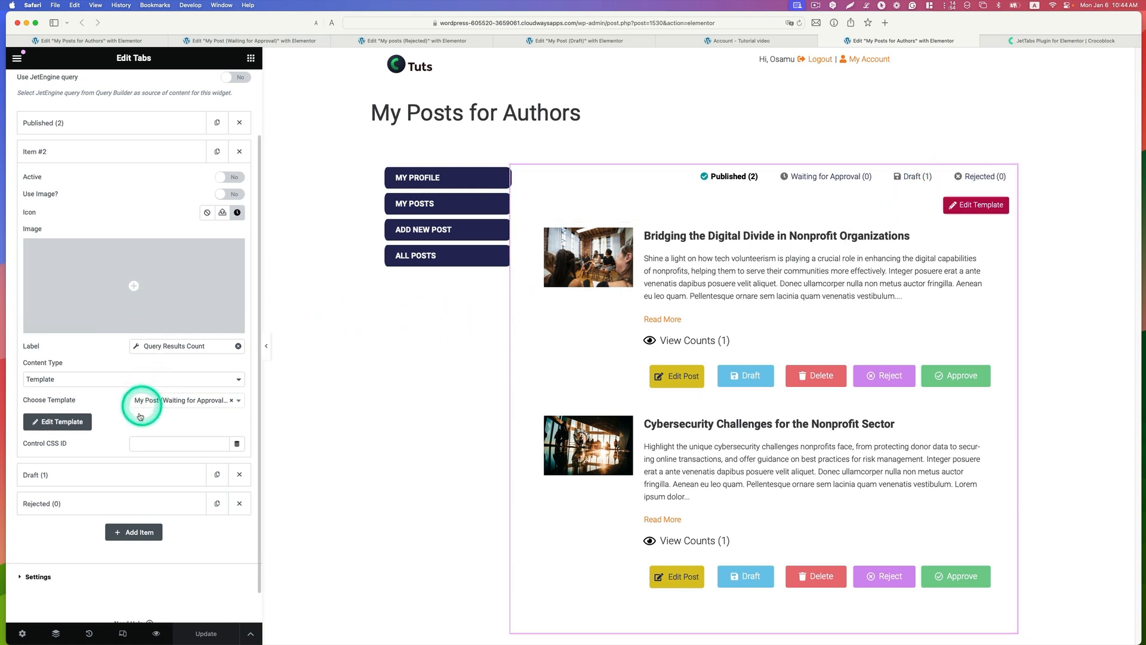
Step: Review the Draft tab item's Query Results Count settings, including its query and the text before and after the count
left_click(84, 474)
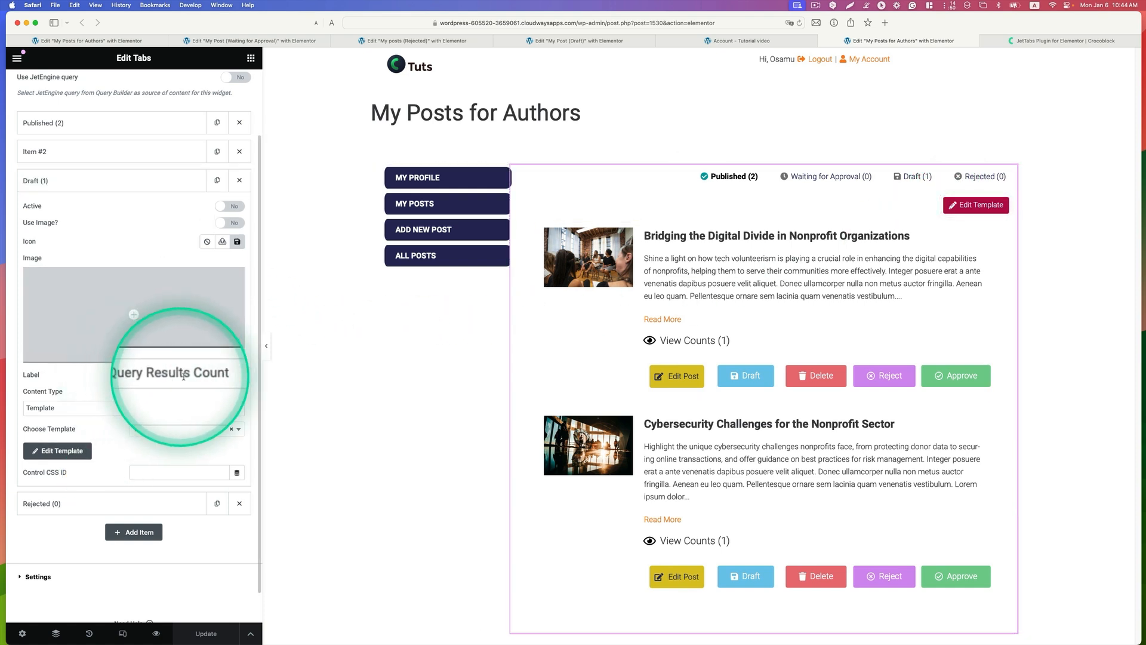
left_click(143, 374)
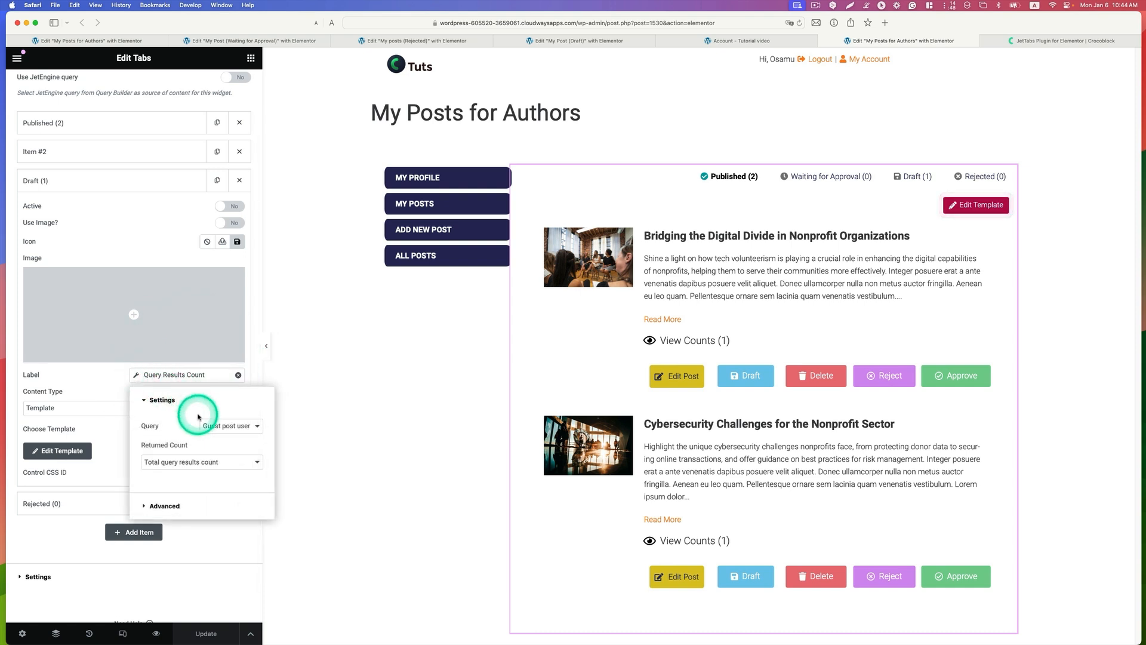
left_click(219, 426)
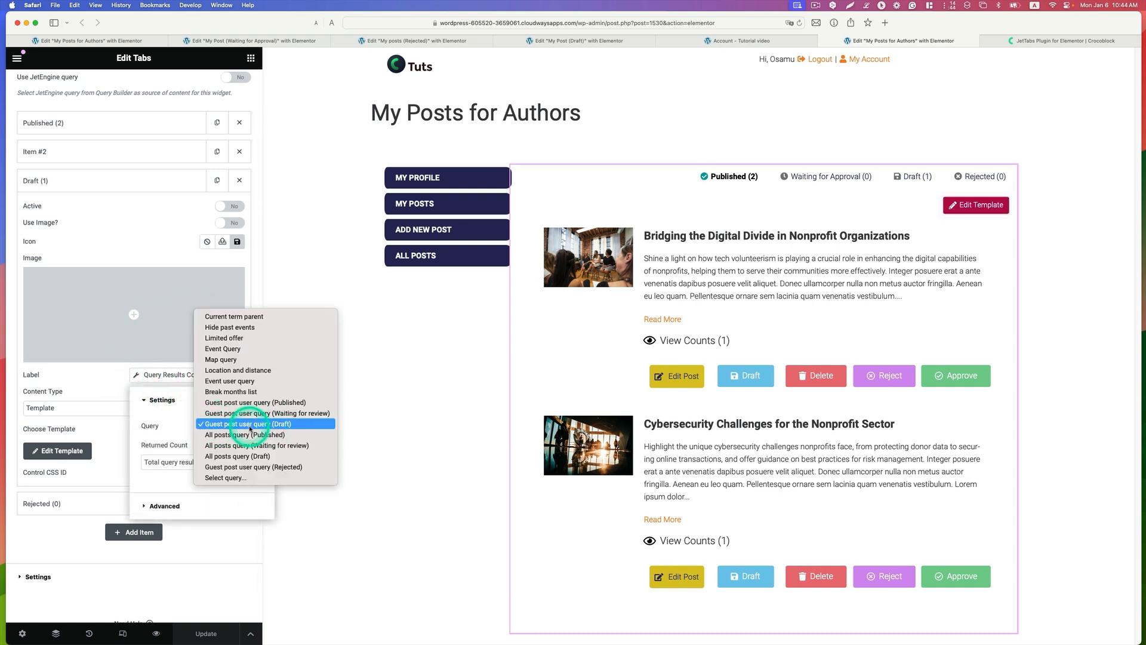
left_click(286, 429)
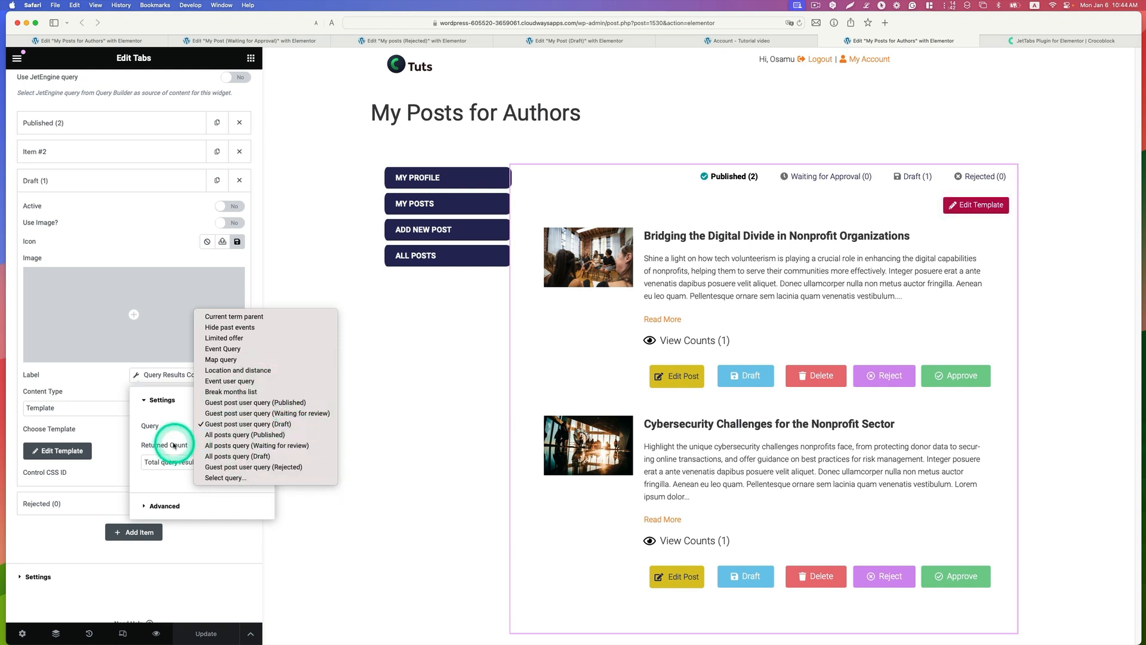
left_click(179, 506)
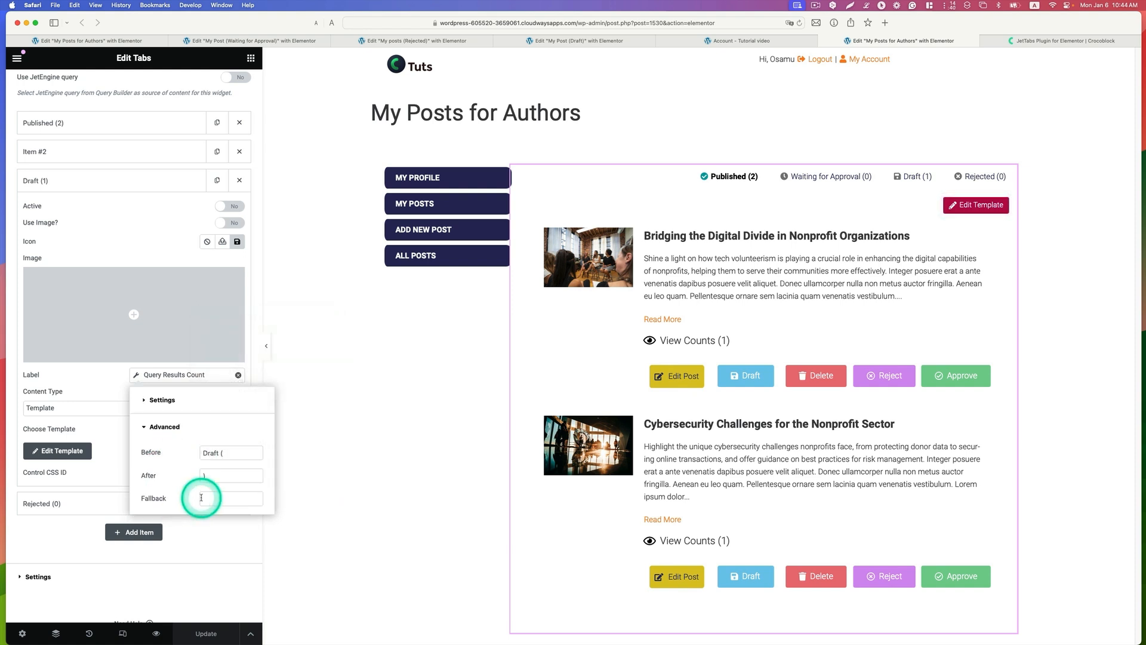
left_click(222, 454)
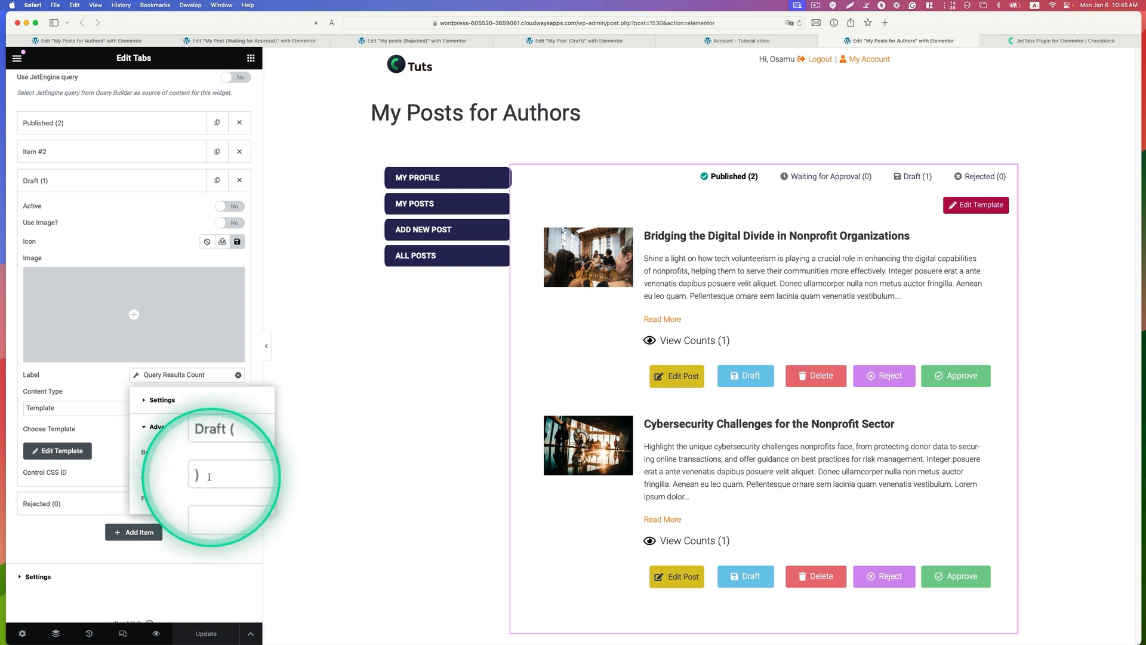
left_click(77, 378)
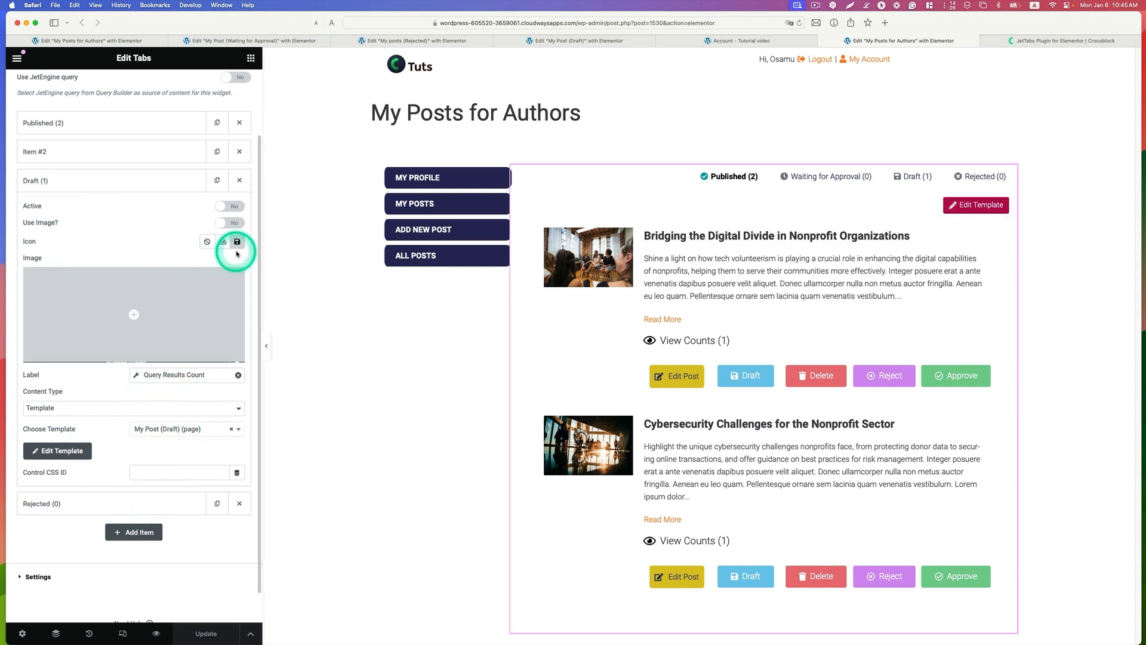
Step: Review the Rejected tab item's Query Results Count settings, including its query, returned count, text before and after the count, and assigned template
left_click(124, 192)
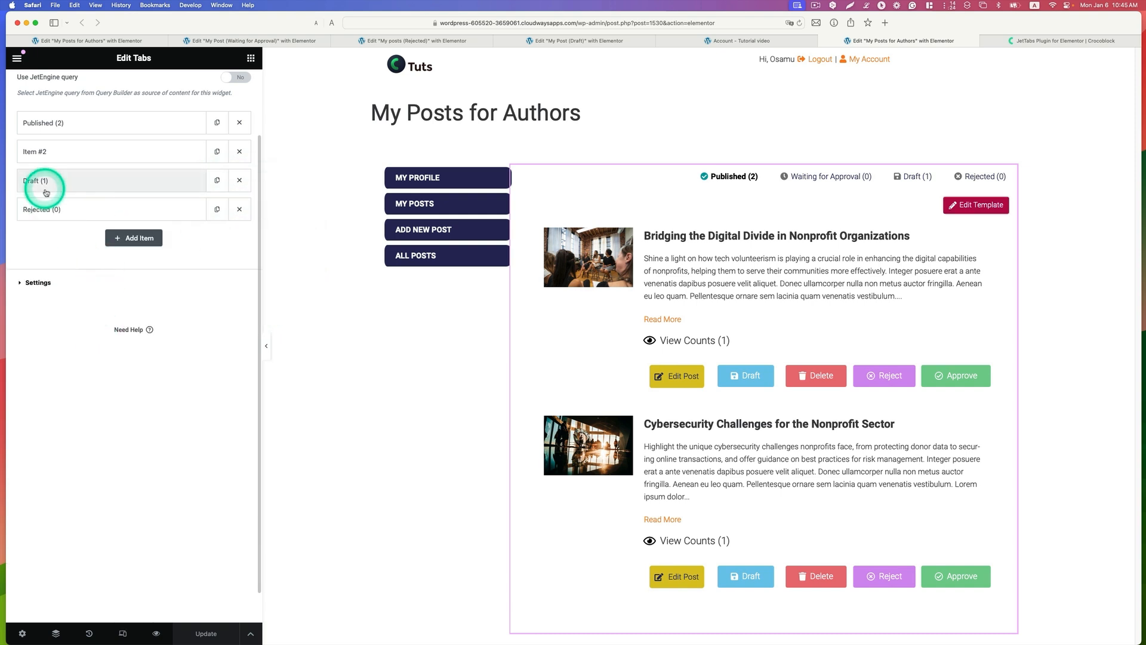
left_click(66, 209)
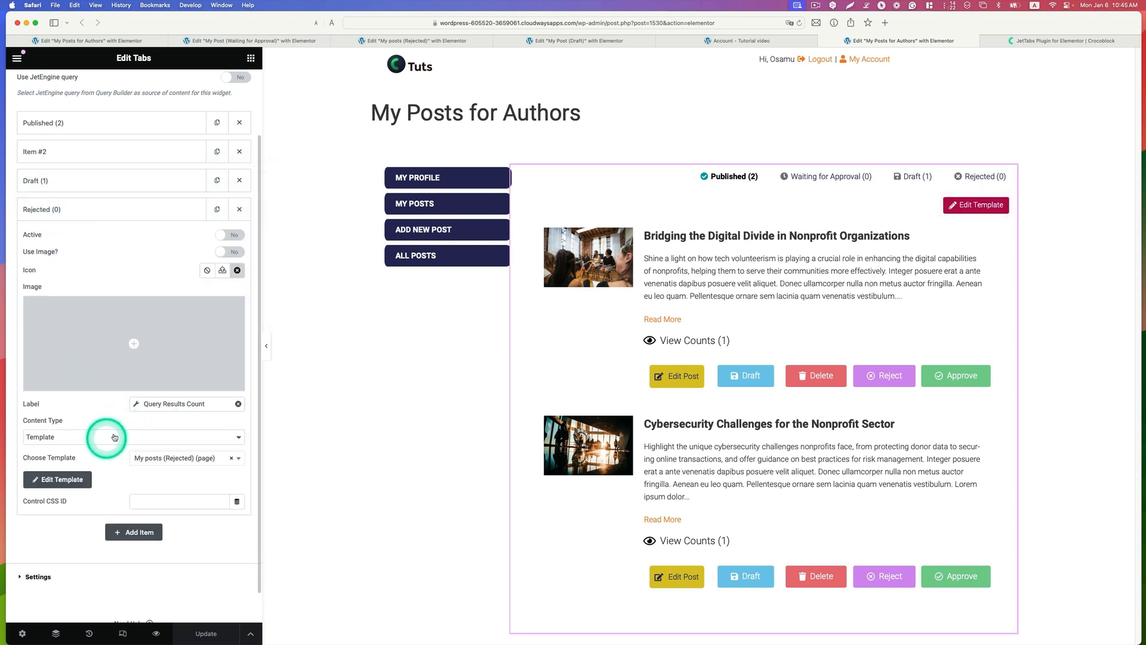
left_click(134, 403)
left_click(174, 488)
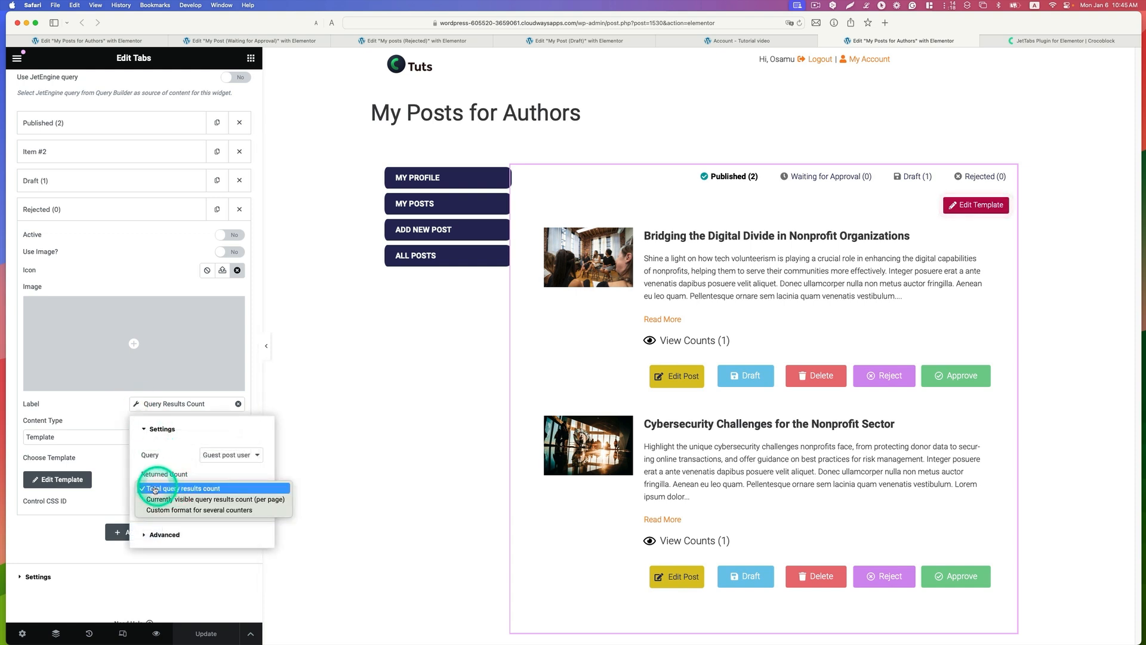
left_click(176, 492)
left_click(167, 534)
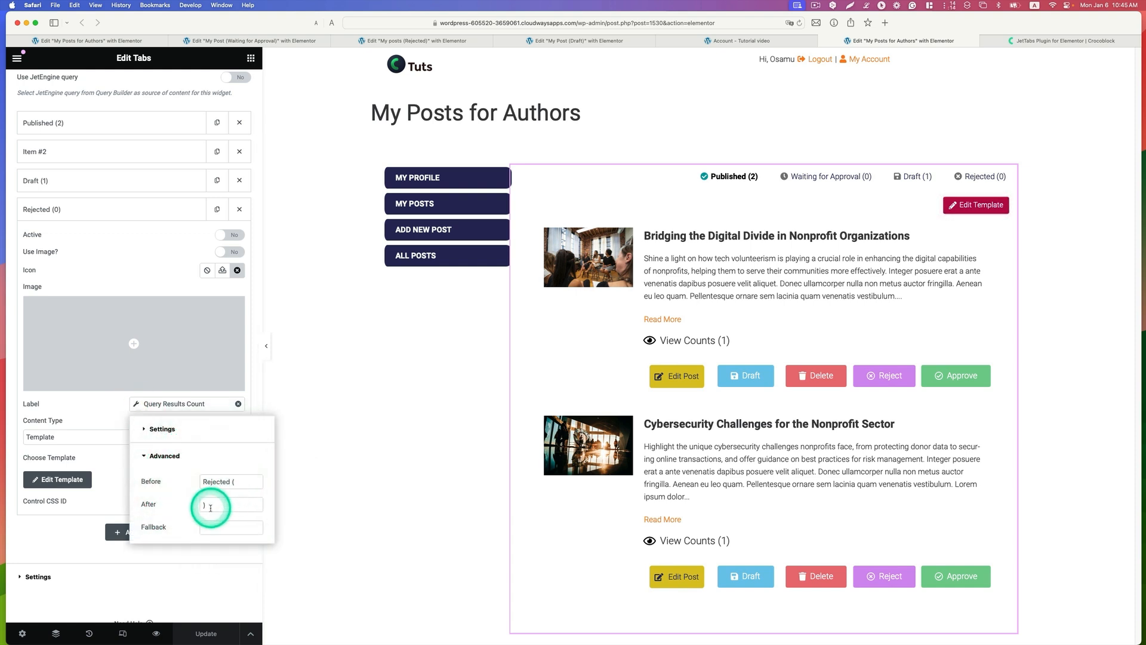
left_click(78, 417)
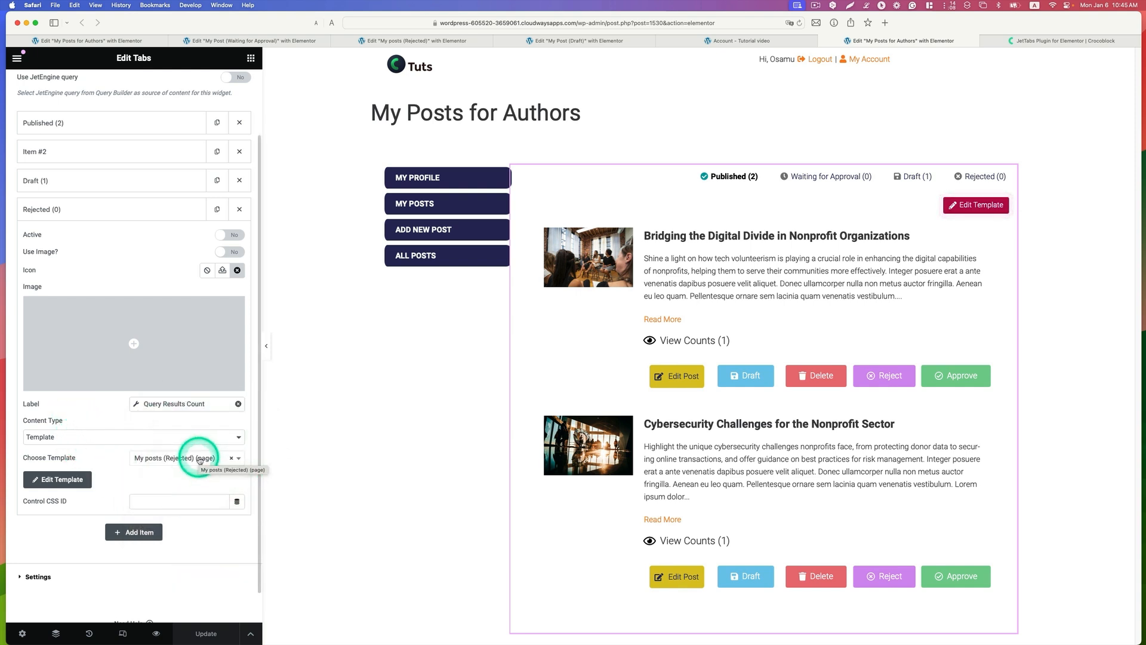
scroll(67, 588, "down", 1)
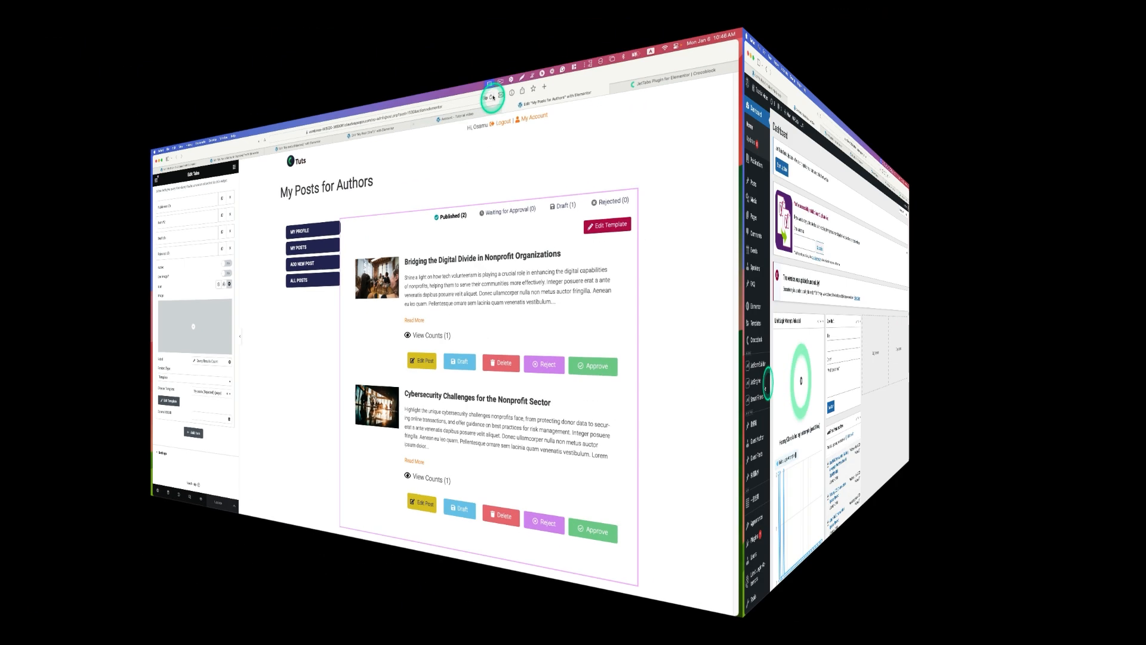
Step: Open the Account Page settings of JetEngine's Profile Builder and expand the My Posts subpage
mouse_move(51, 388)
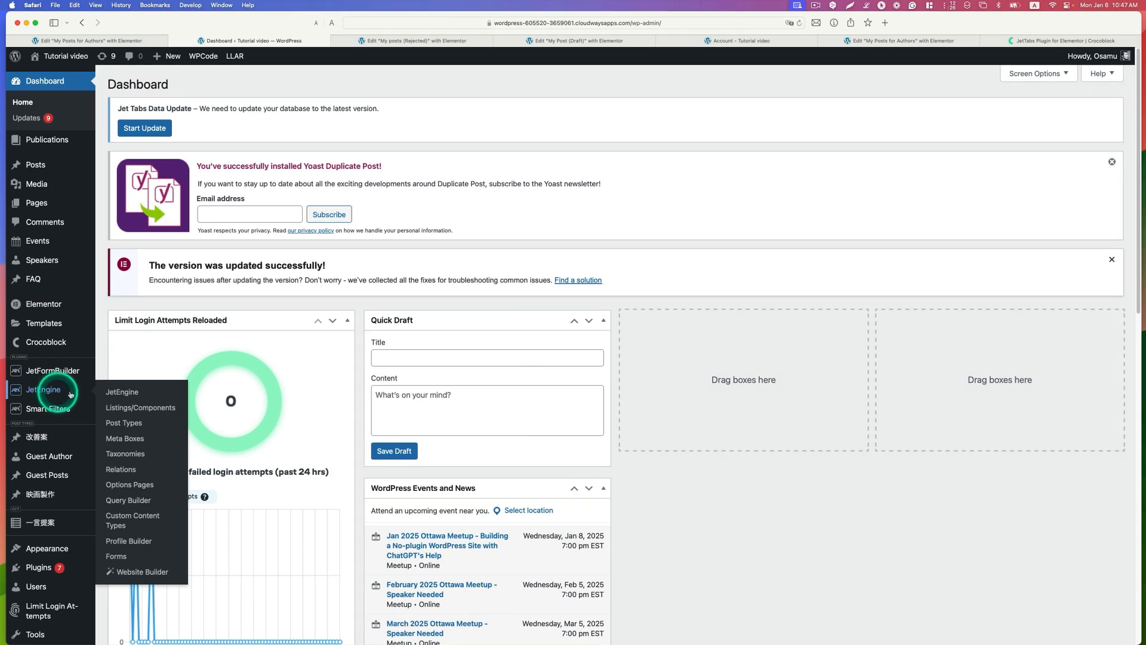
left_click(148, 540)
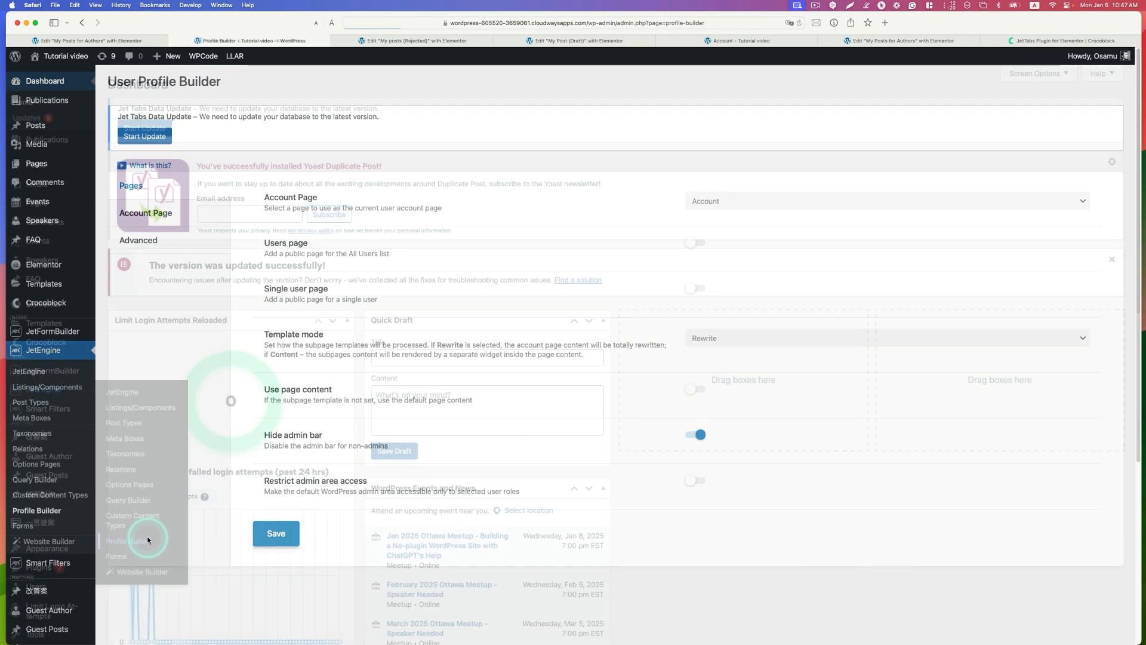
left_click(147, 213)
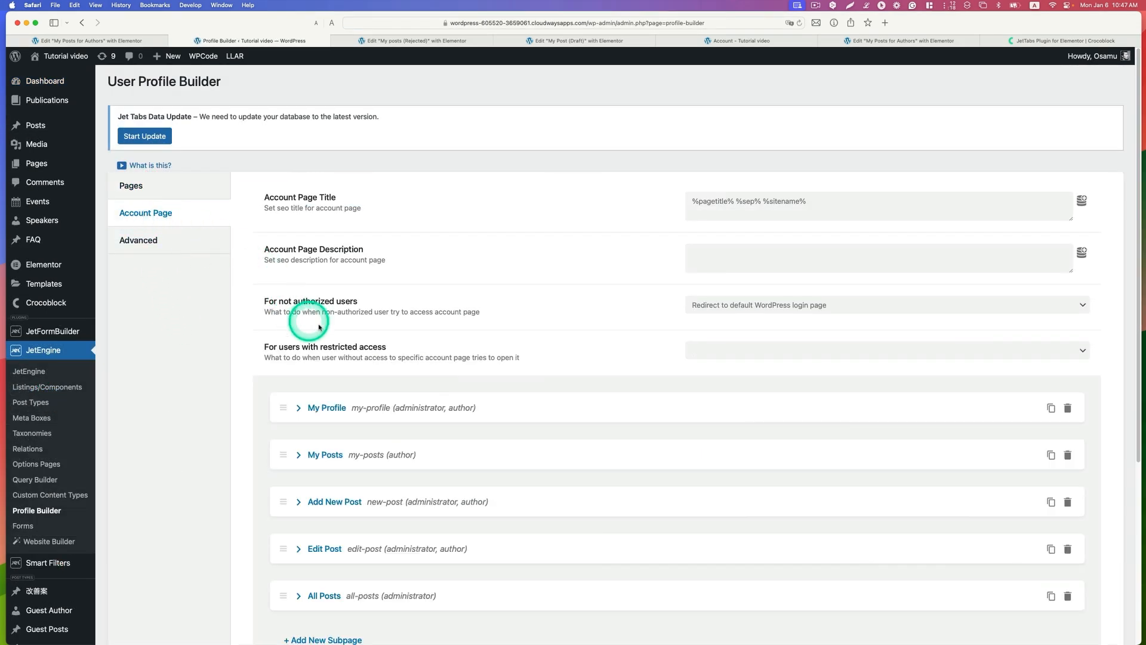
scroll(399, 364, "down", 2)
scroll(406, 363, "down", 1)
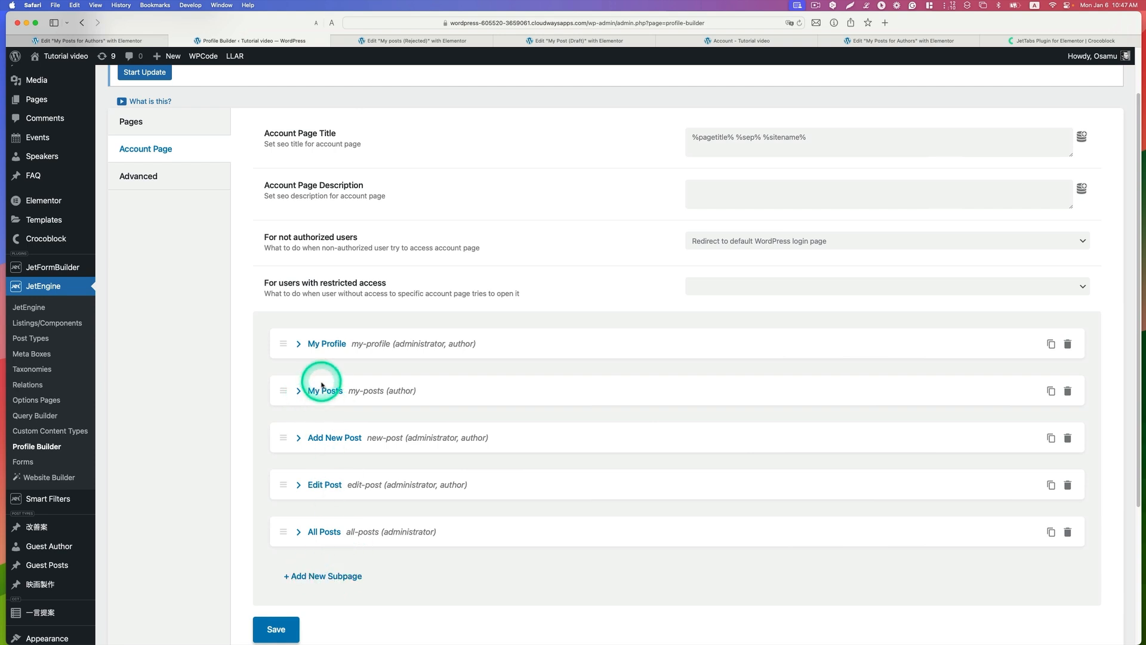
left_click(299, 393)
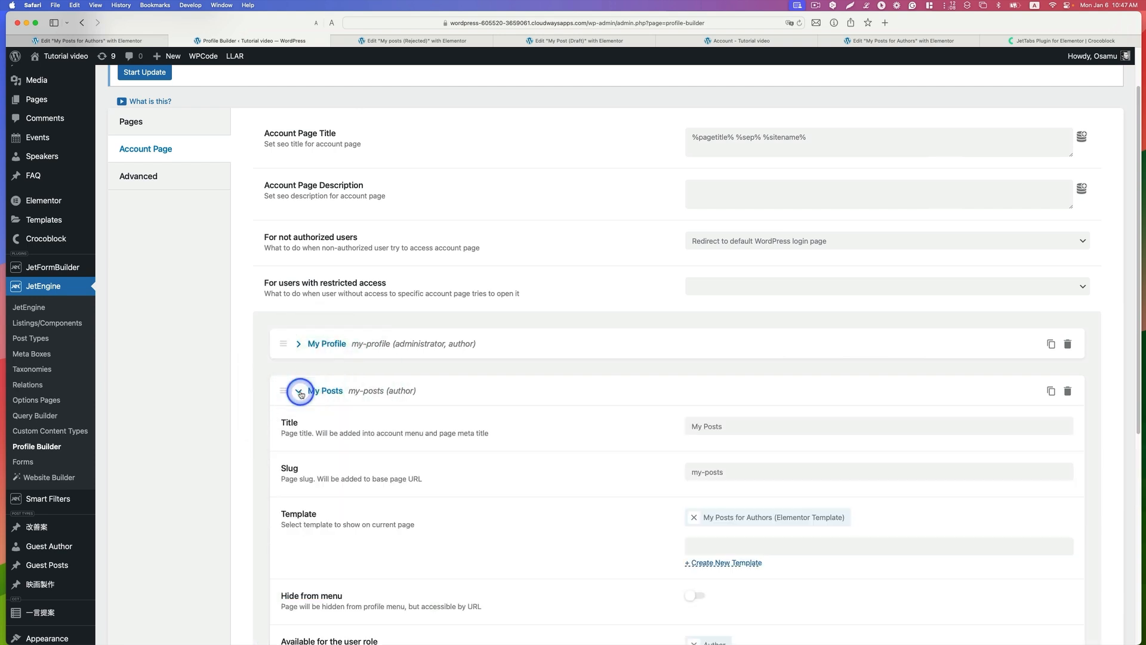
scroll(581, 435, "down", 1)
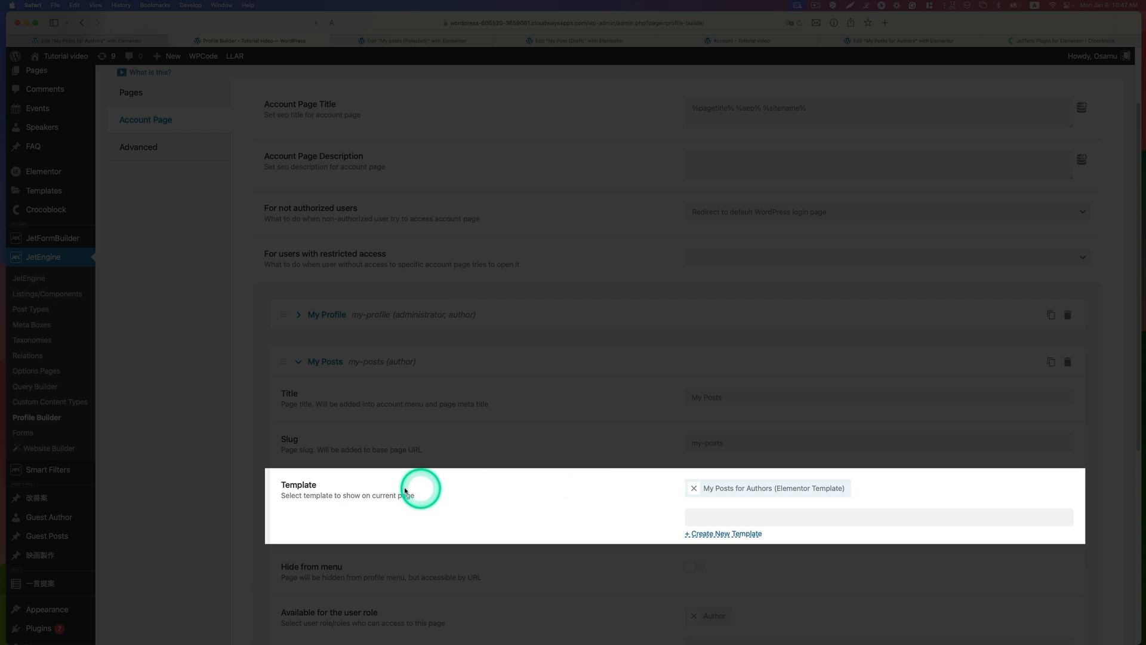
Step: Replace the My Posts subpage's template with My Posts for Authors (Elementor Template), and save the Profile Builder settings
left_click(693, 489)
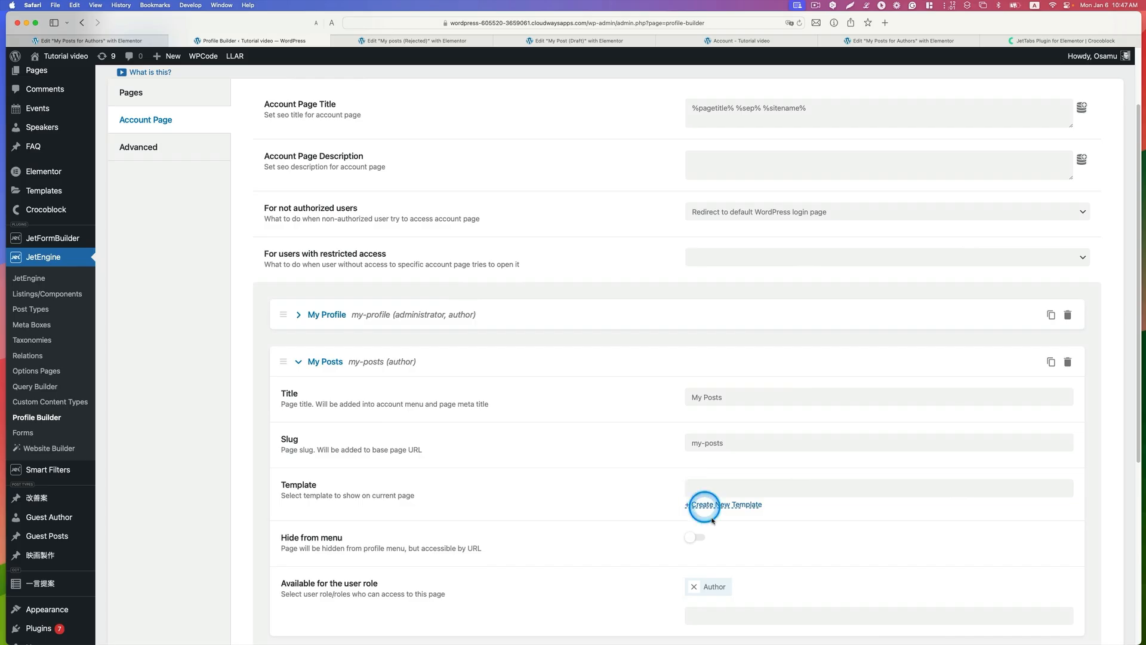
left_click(711, 492)
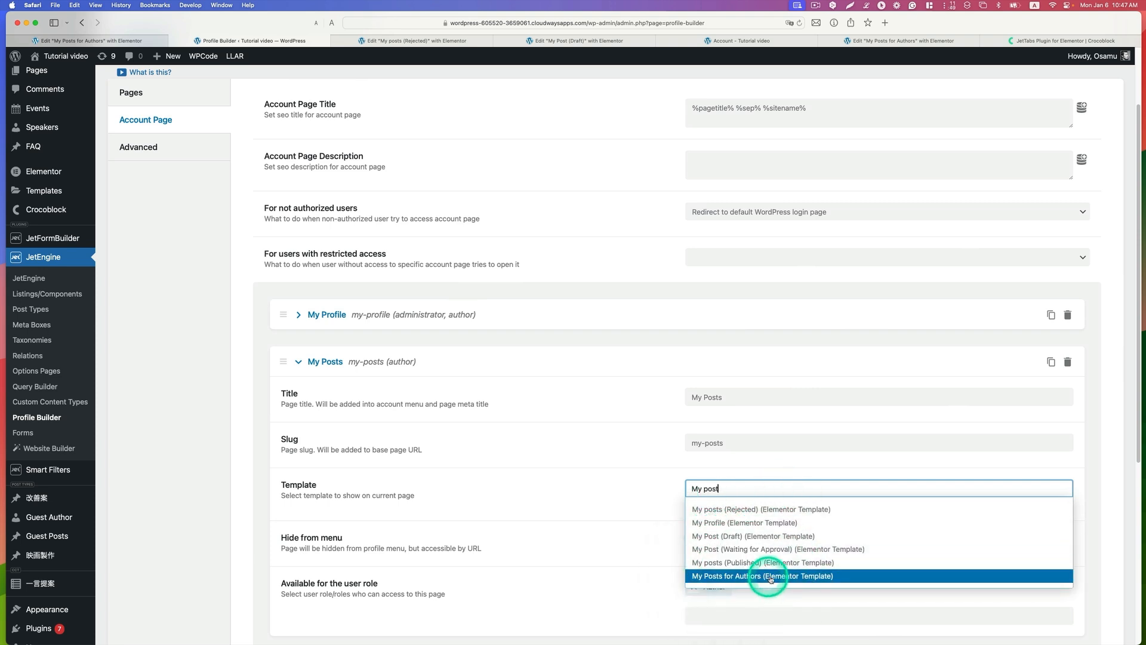
left_click(791, 577)
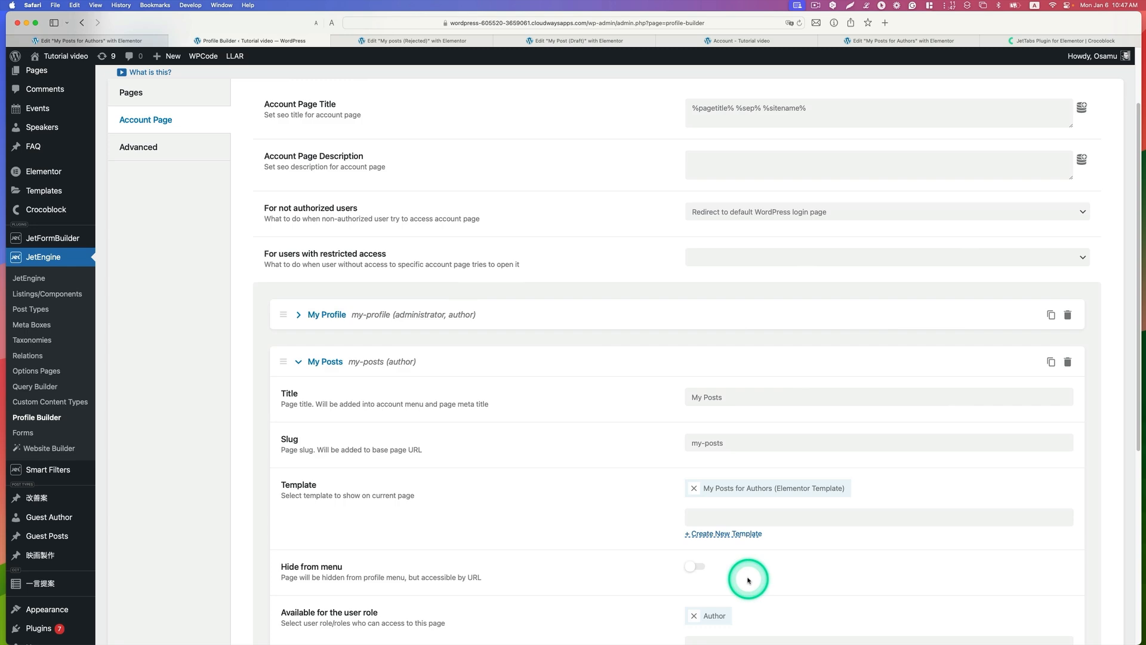
scroll(748, 579, "down", 10)
left_click(277, 563)
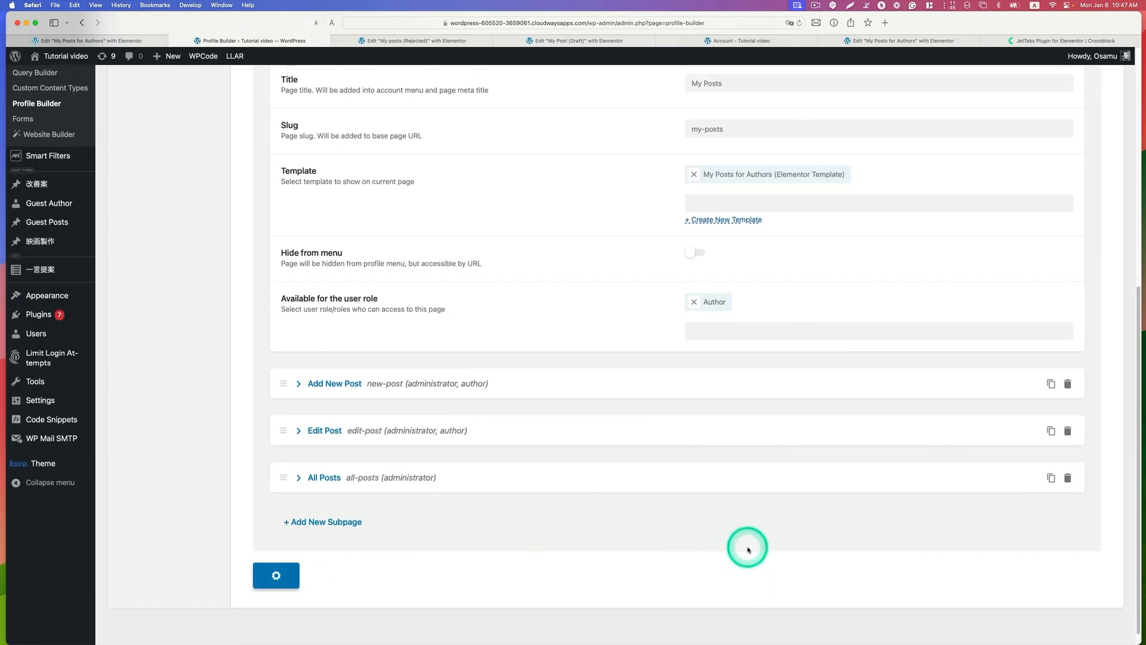
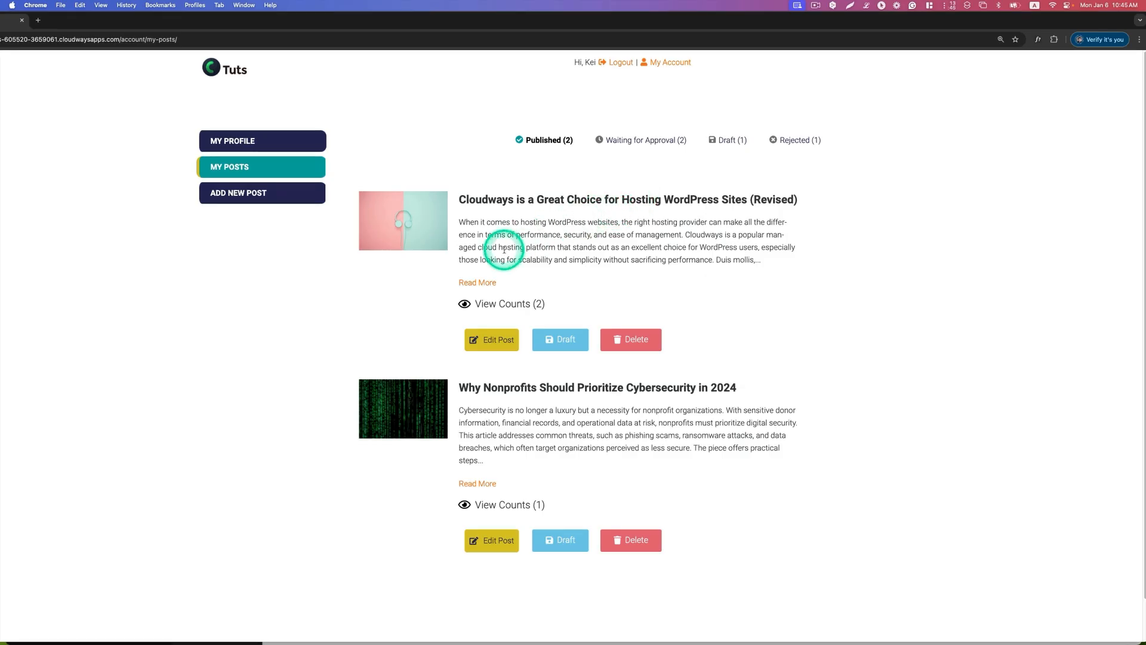
Step: Check the author's My Posts page by viewing the Published, Waiting for Approval, Draft and Rejected tabs
left_click_drag(385, 27, 396, 26)
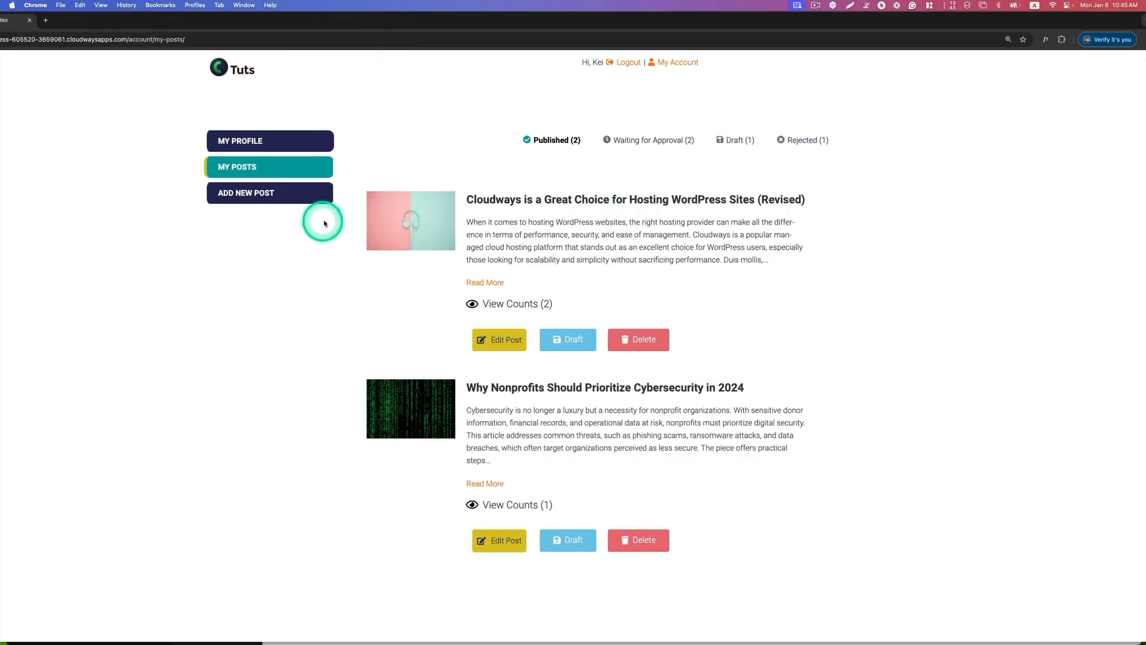
left_click(642, 137)
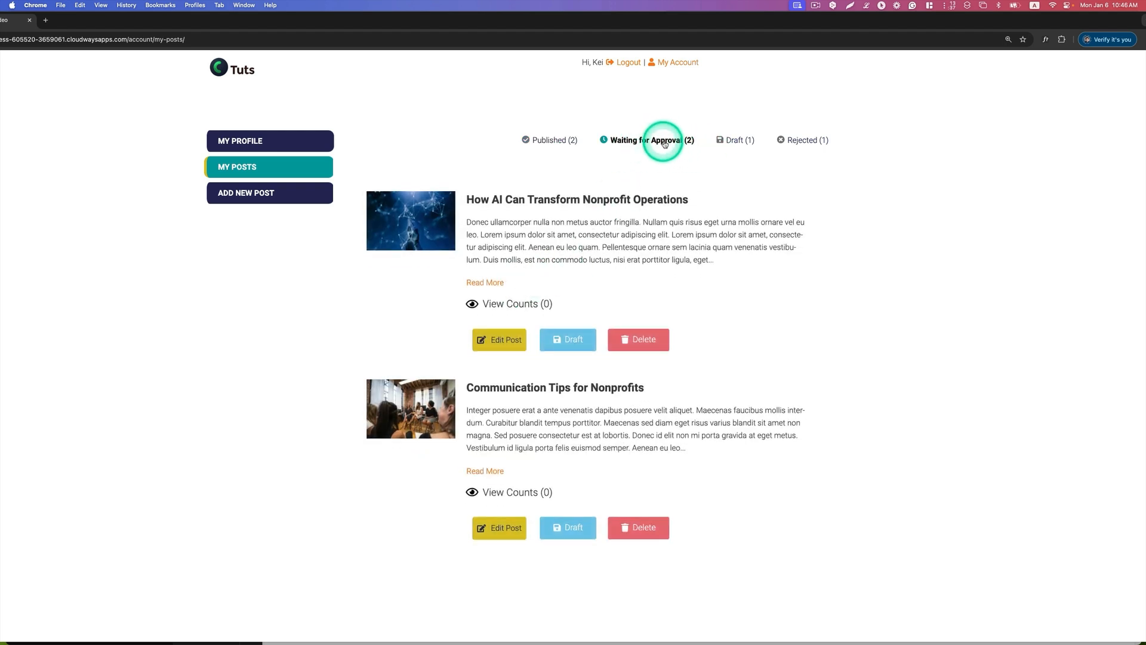
left_click(733, 141)
left_click(807, 141)
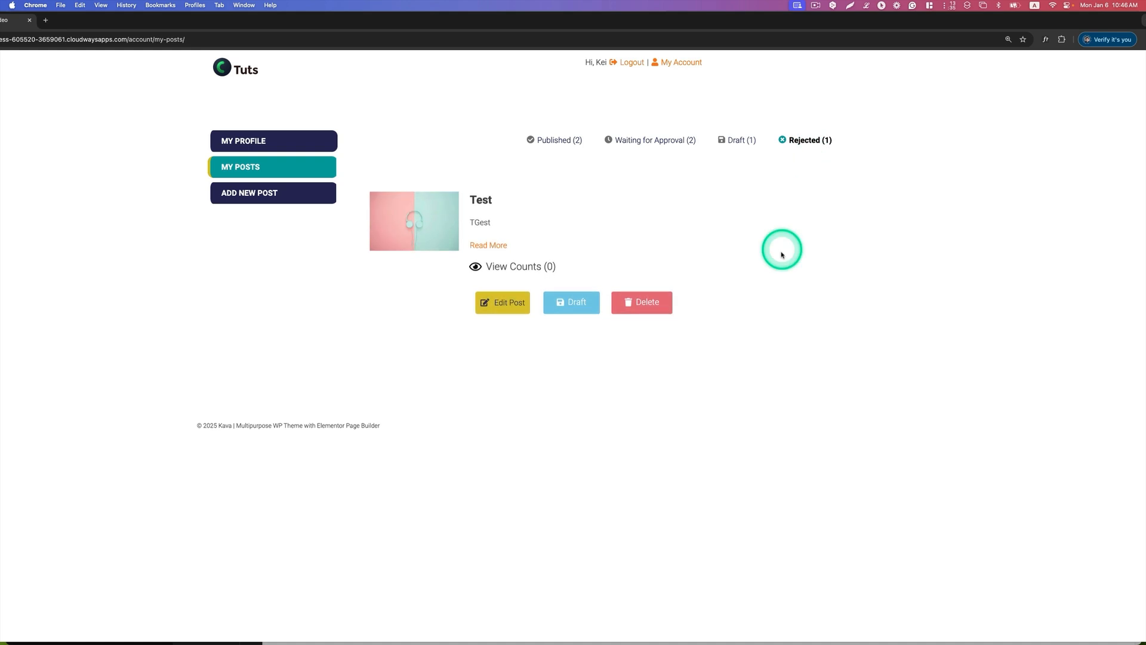
left_click(719, 140)
left_click(621, 139)
left_click(582, 140)
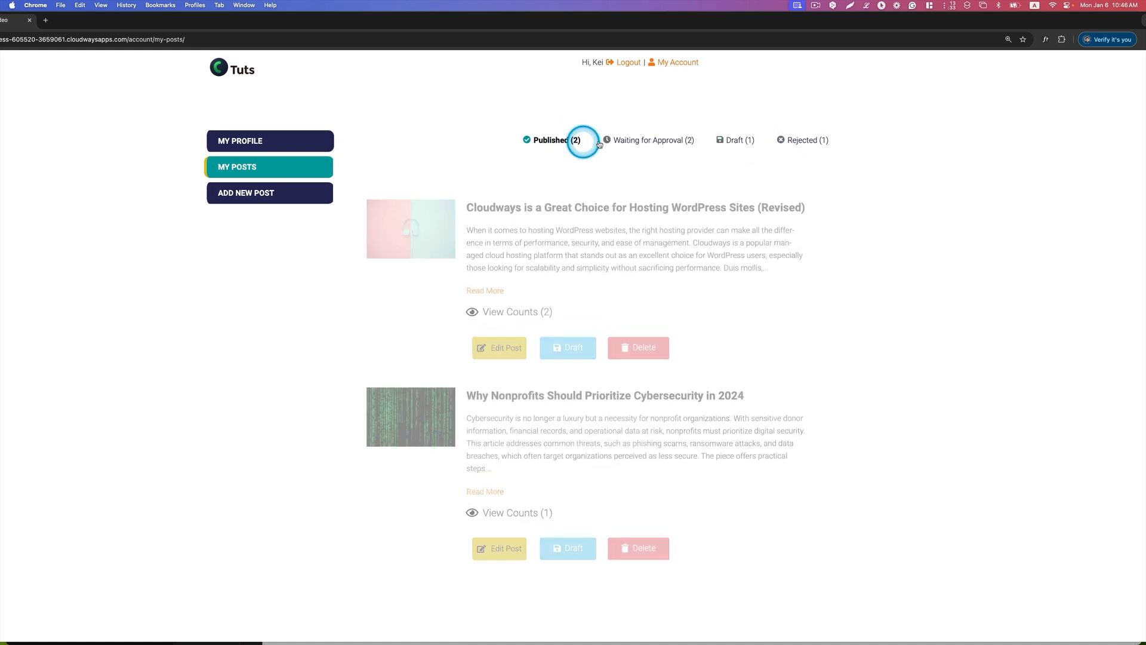
left_click(627, 139)
left_click(734, 140)
left_click(800, 140)
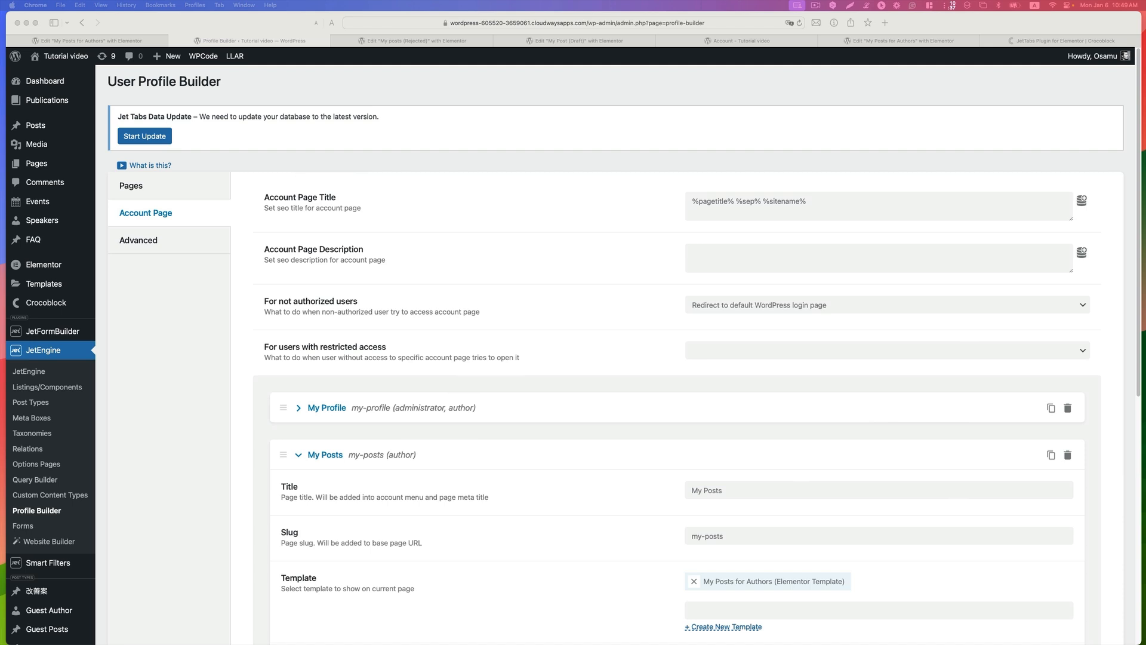
Step: View the administrator's All Posts account page in Safari and look through its published posts
left_click(776, 40)
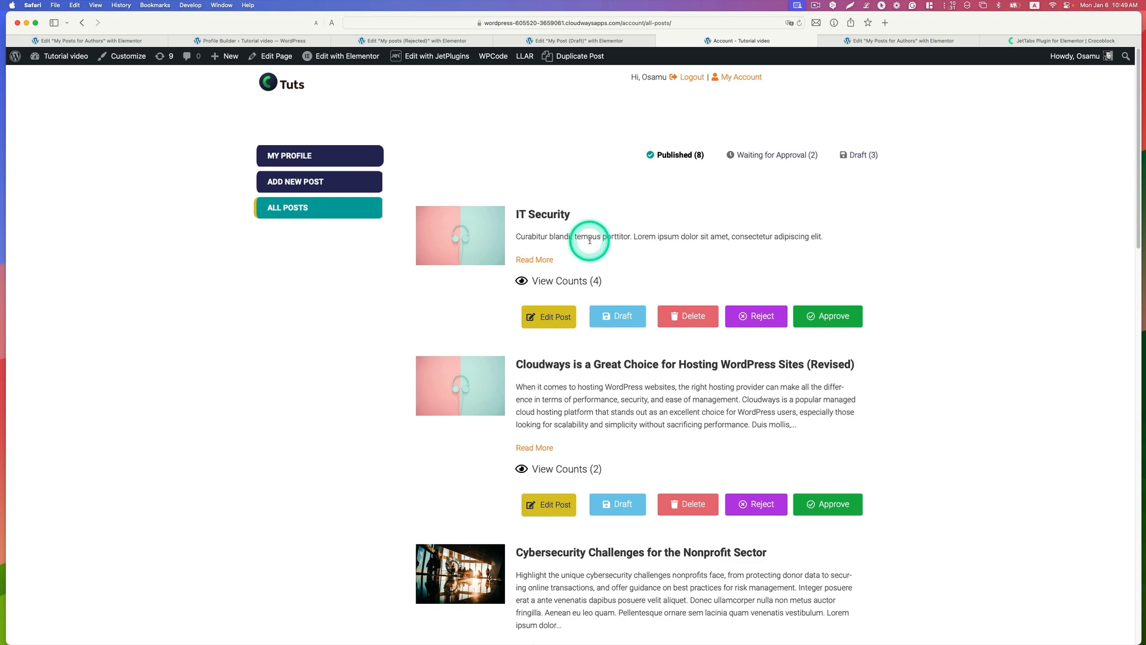
scroll(590, 240, "down", 12)
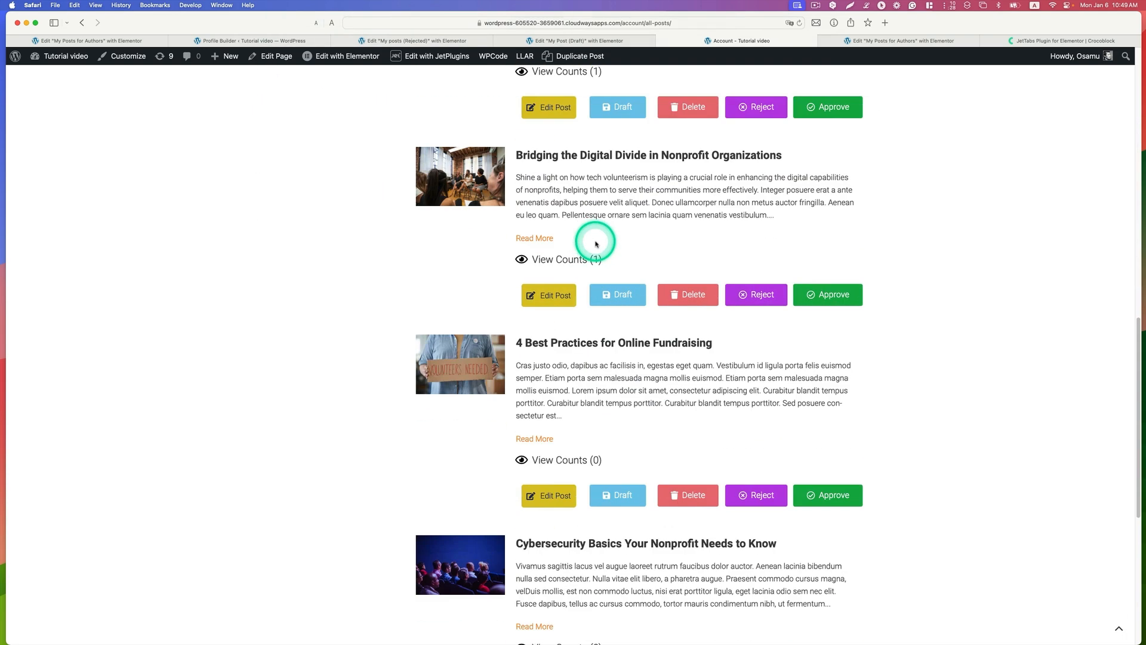
scroll(594, 242, "up", 9)
scroll(595, 243, "up", 4)
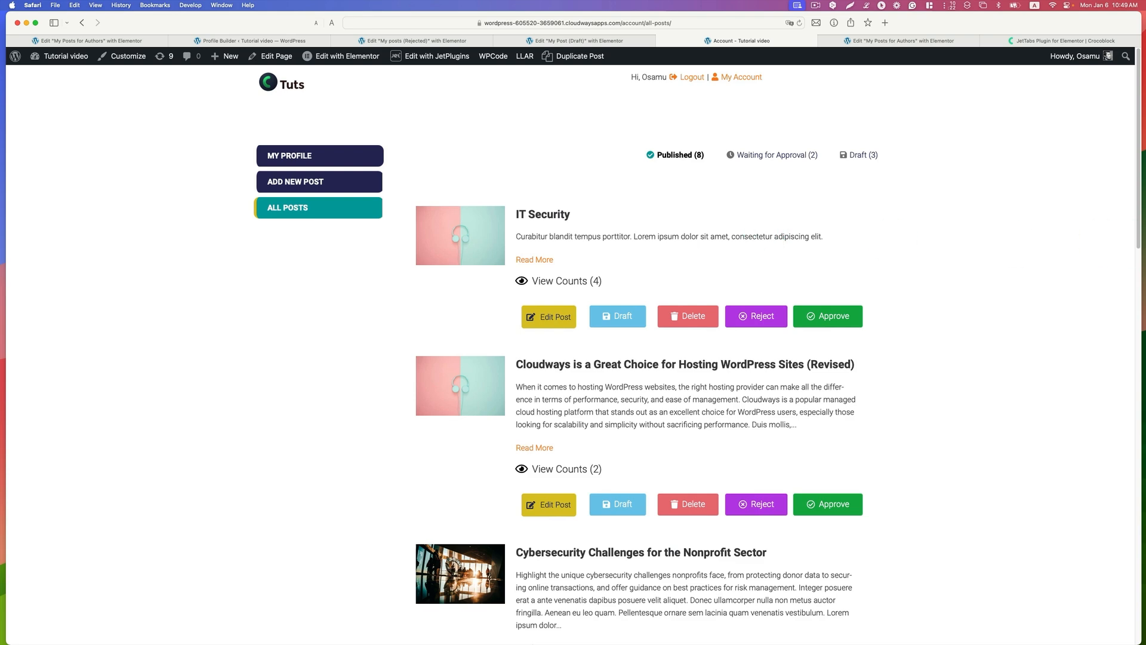
Step: Place the author's Chrome window beside the administrator's account page and compare the two account menus
left_click_drag(1145, 134, 673, 78)
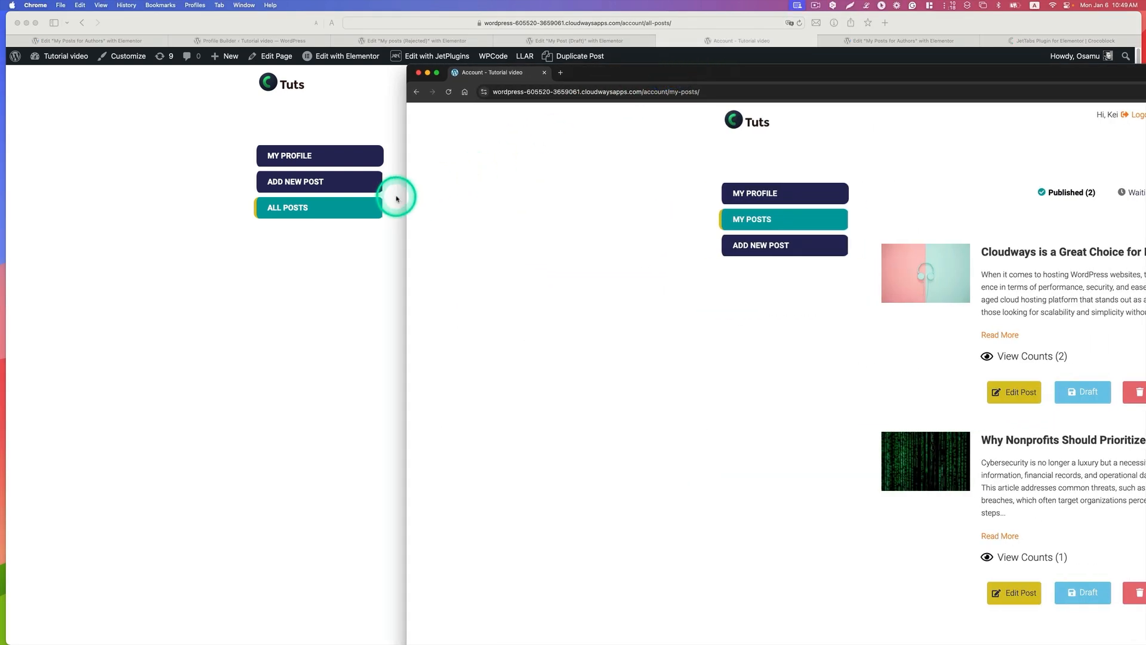
left_click_drag(406, 190, 533, 188)
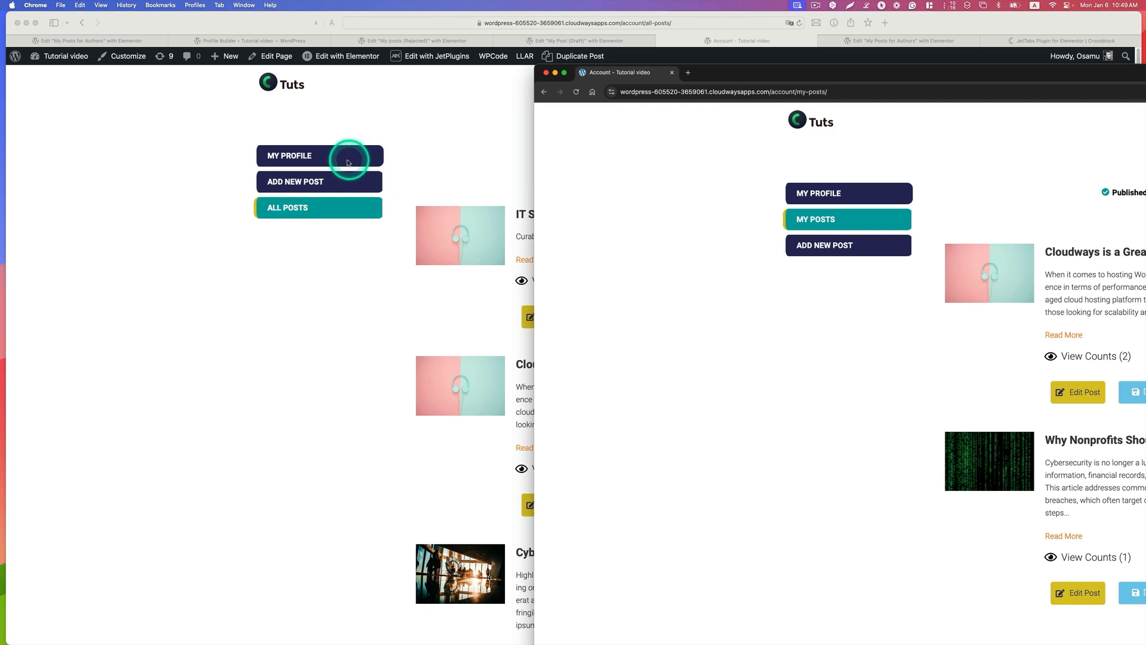
key("ctrl")
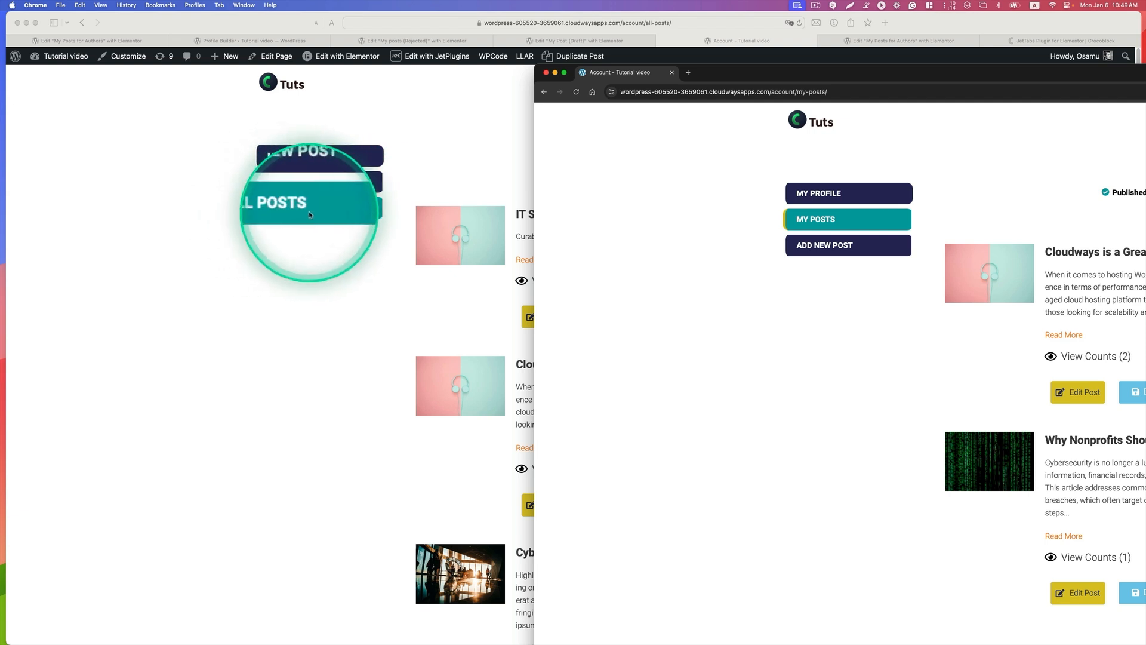
key("ctrl")
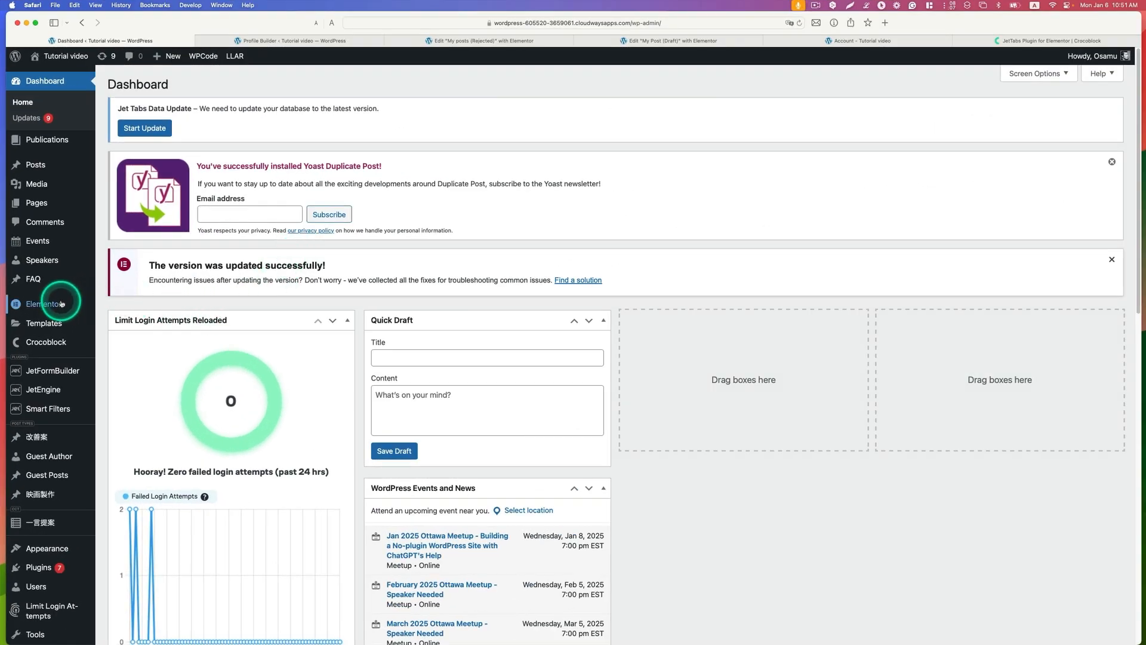
Step: Open the saved template All Posts (for Admin) for editing in Elementor
mouse_move(44, 323)
left_click(119, 328)
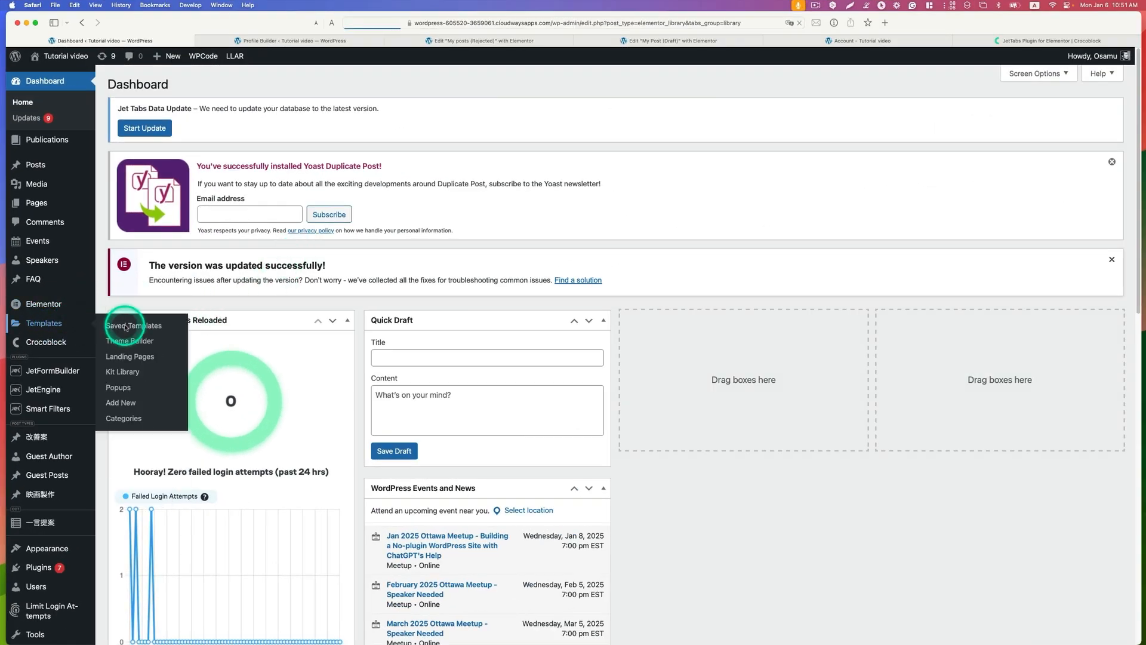
scroll(316, 303, "down", 5)
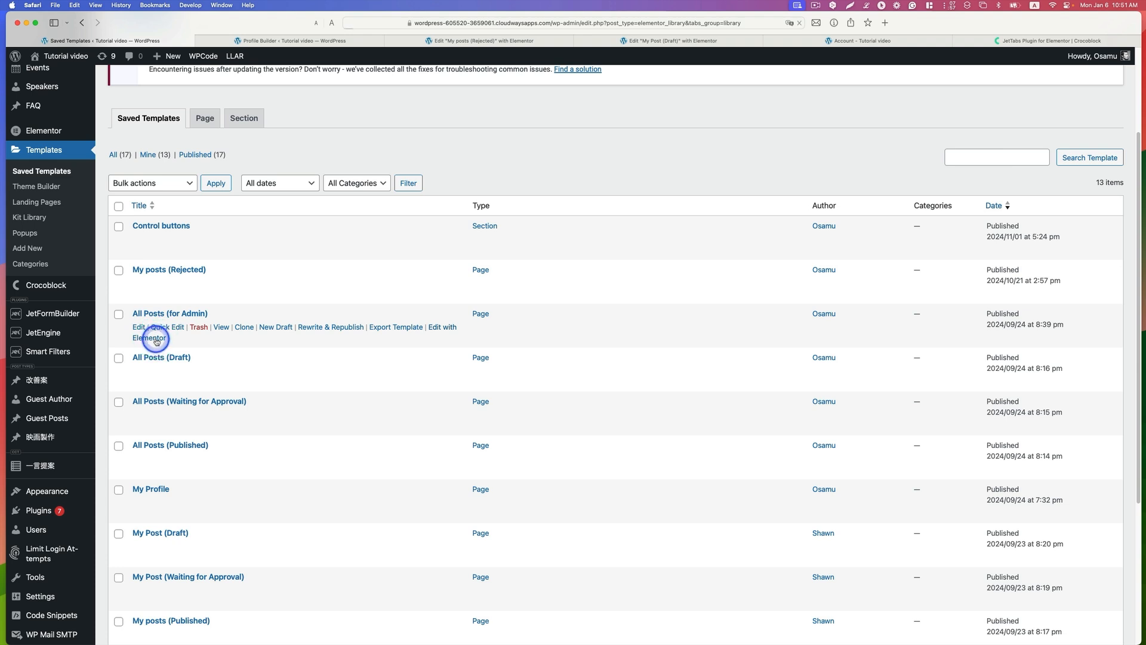
left_click(156, 339)
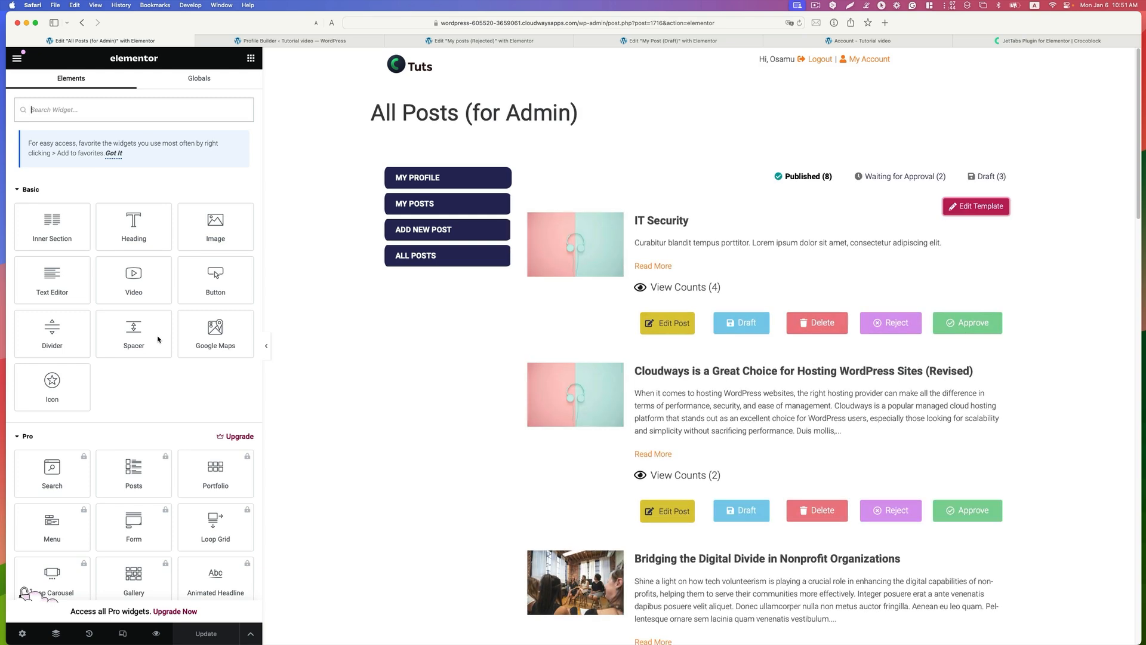
Step: Inspect the Profile Menu widget's settings and the Tabs widget's items in the All Posts (for Admin) template
left_click(472, 179)
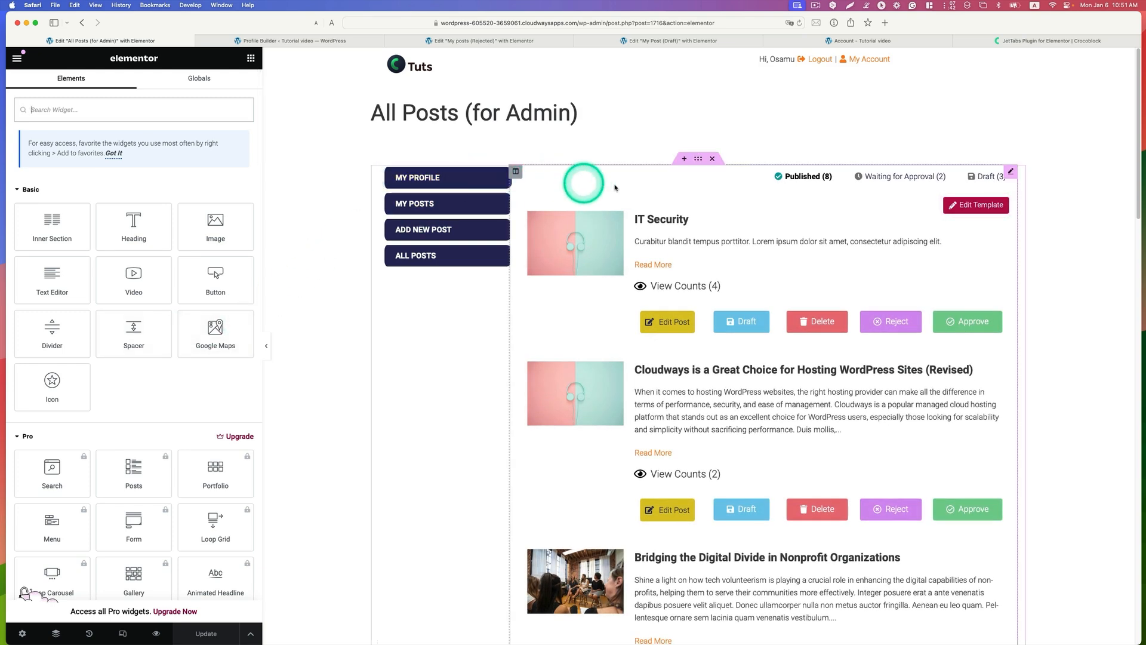
left_click(503, 172)
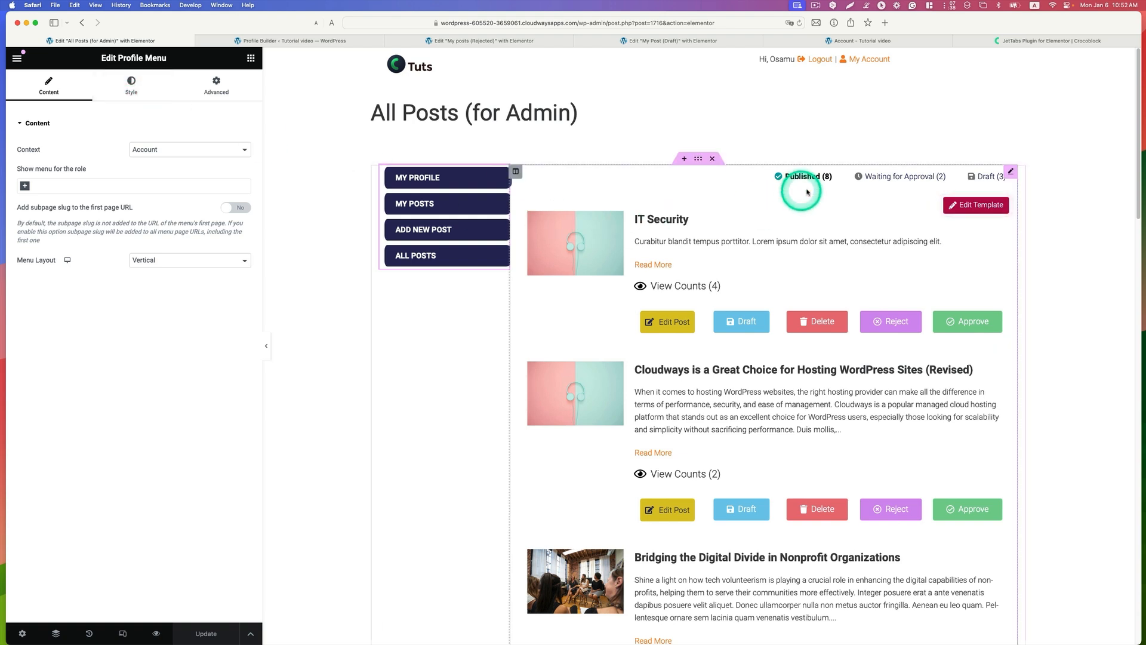
left_click(1010, 175)
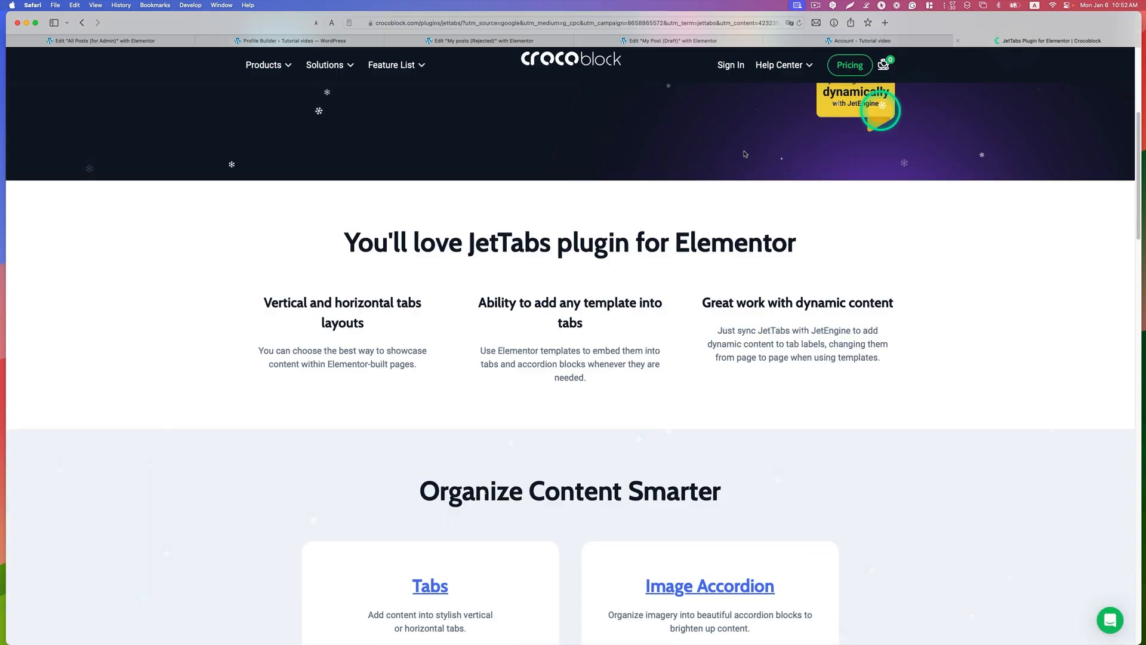
scroll(656, 173, "up", 5)
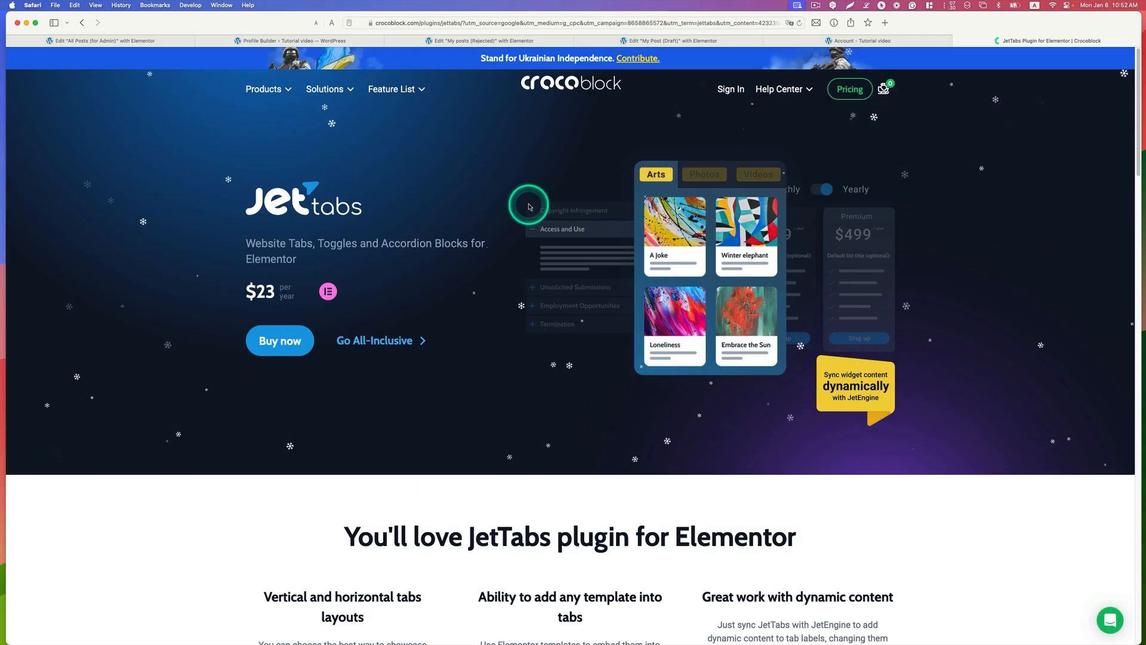
left_click(160, 41)
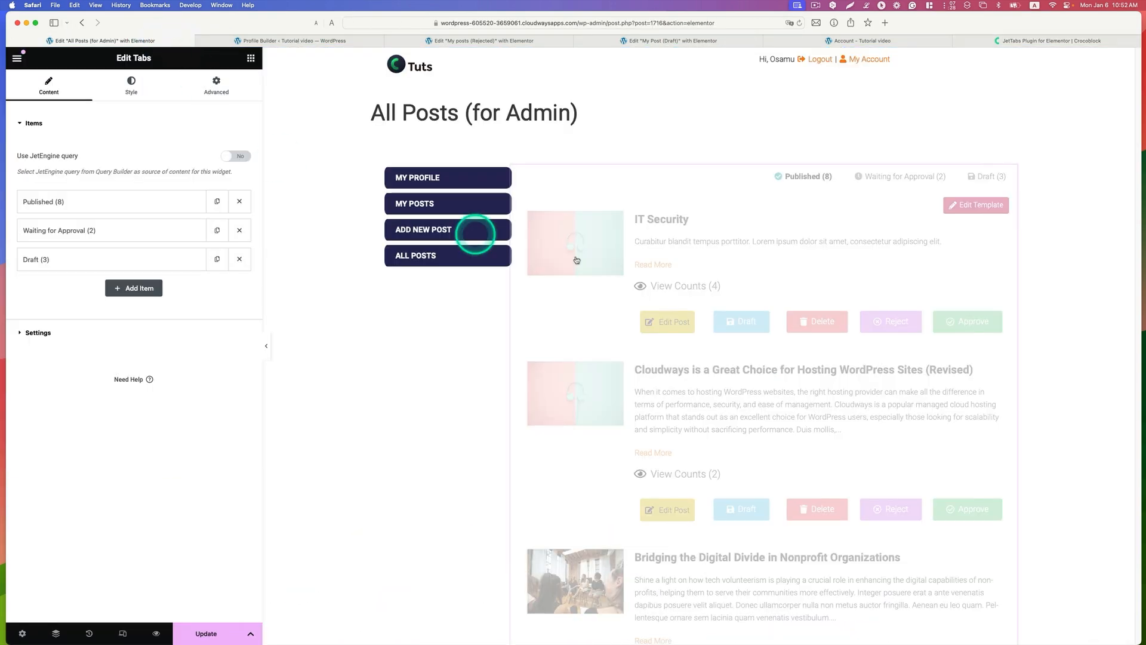
Step: Review the Published tab item's label and Template content type, and search its template choices for "all post"
left_click(98, 201)
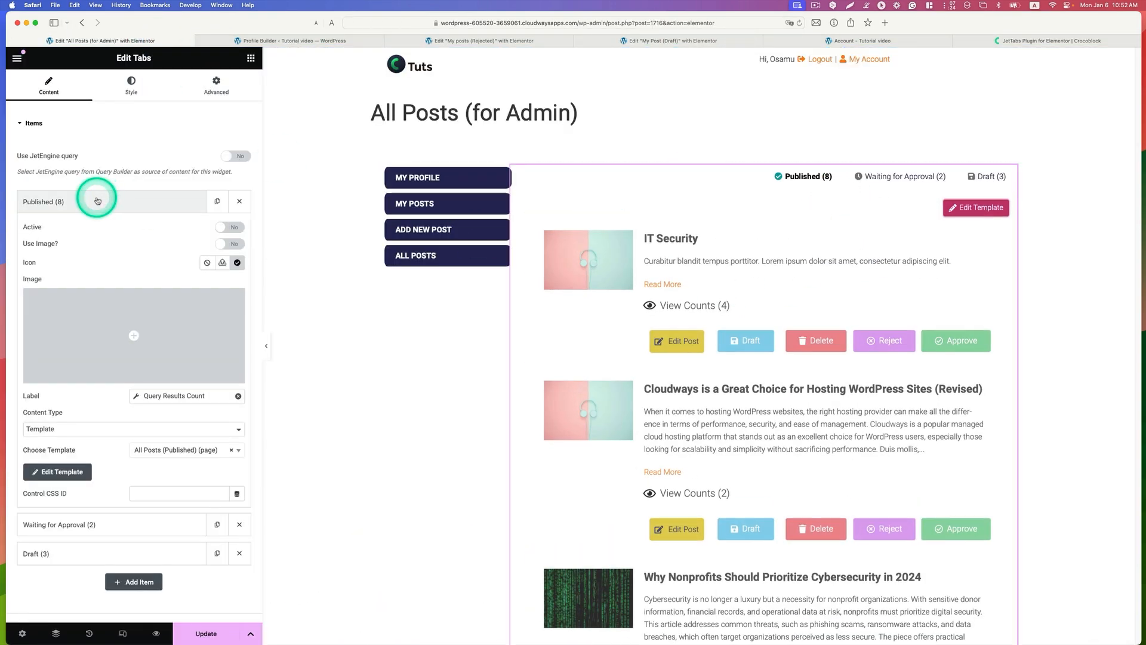
scroll(167, 295, "down", 1)
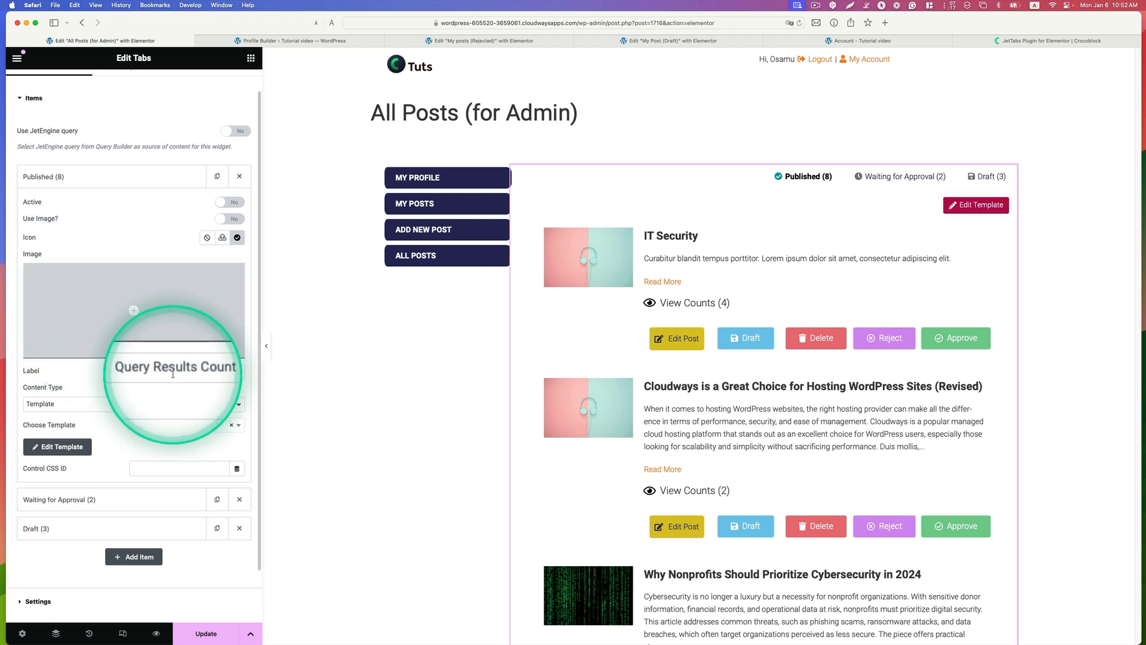
left_click(190, 372)
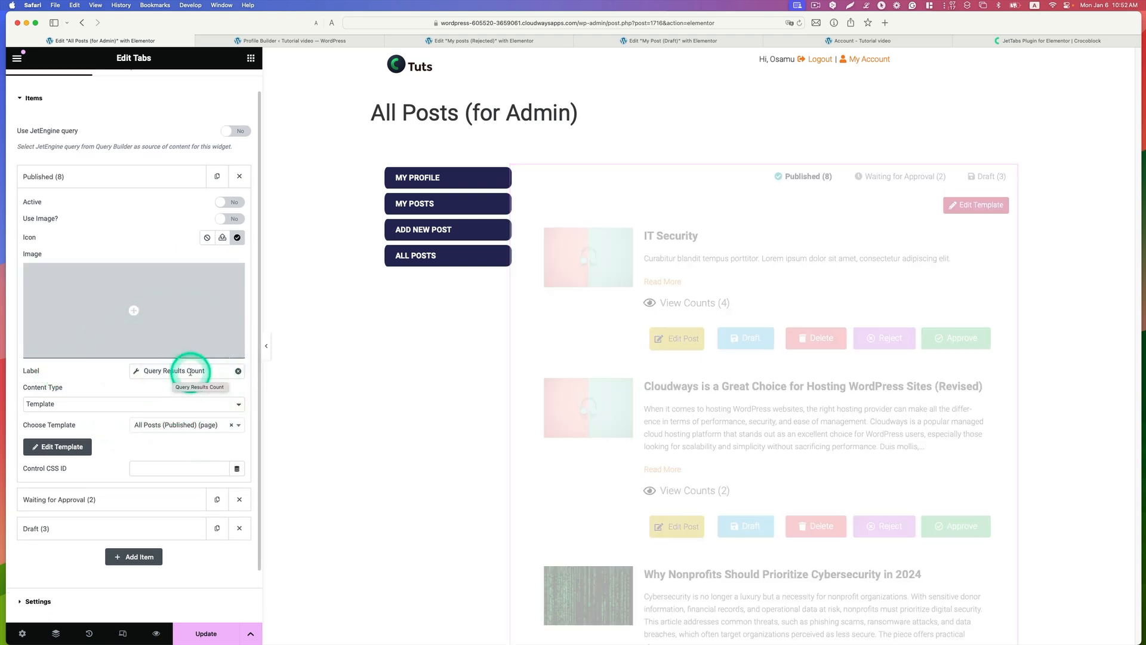
left_click(74, 405)
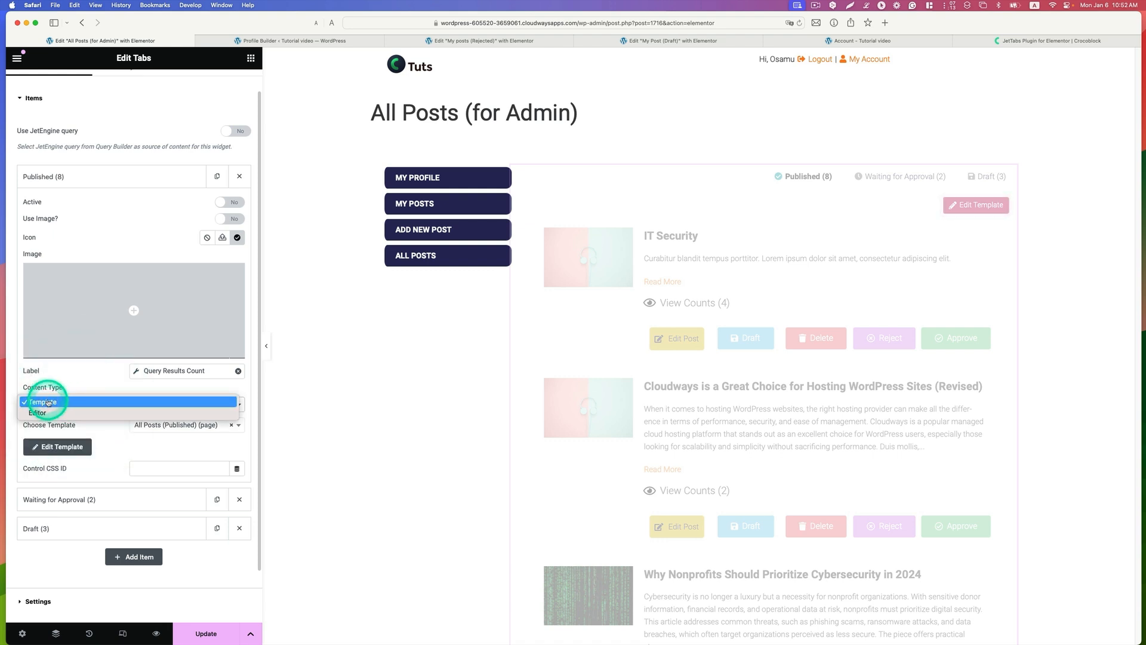
left_click(48, 403)
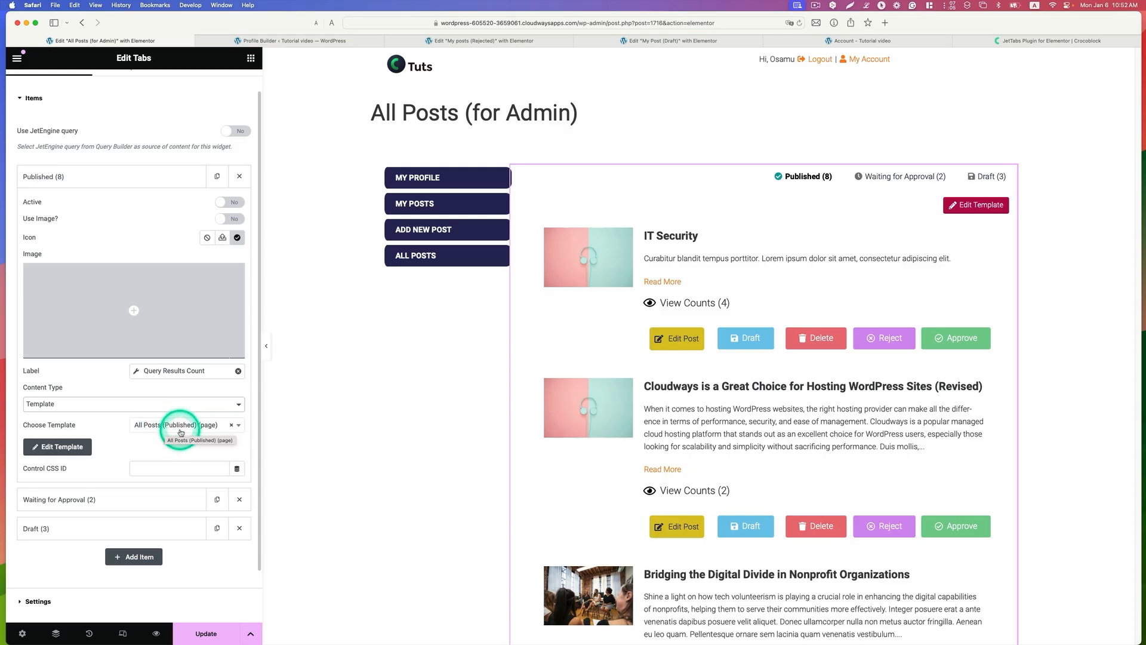
left_click(239, 427)
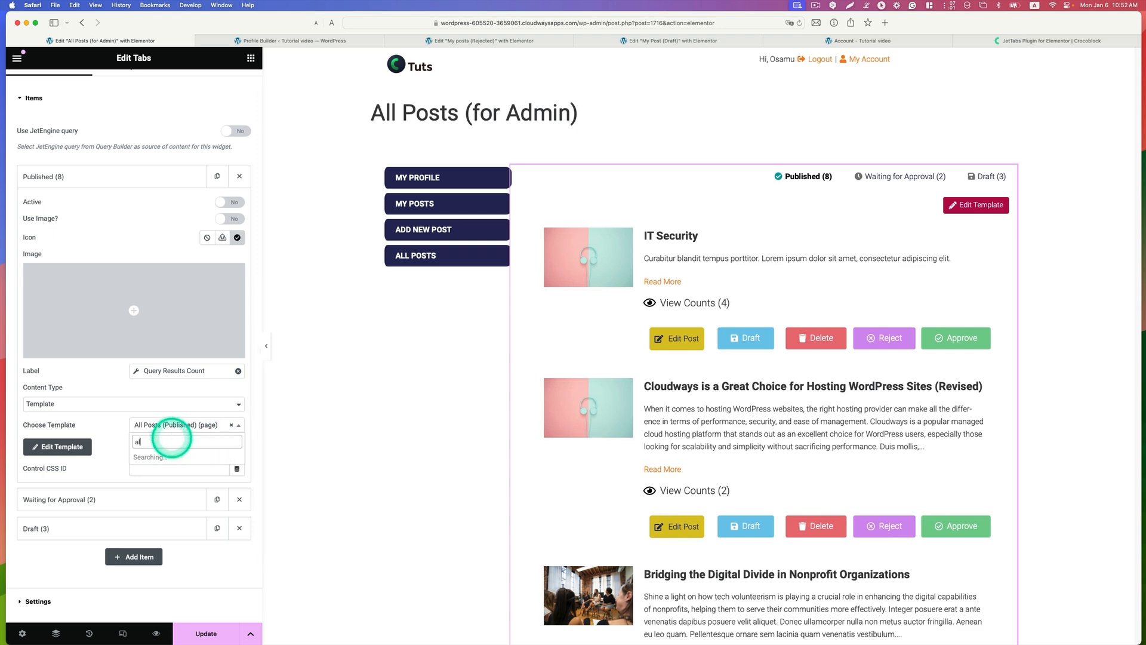
type("all post")
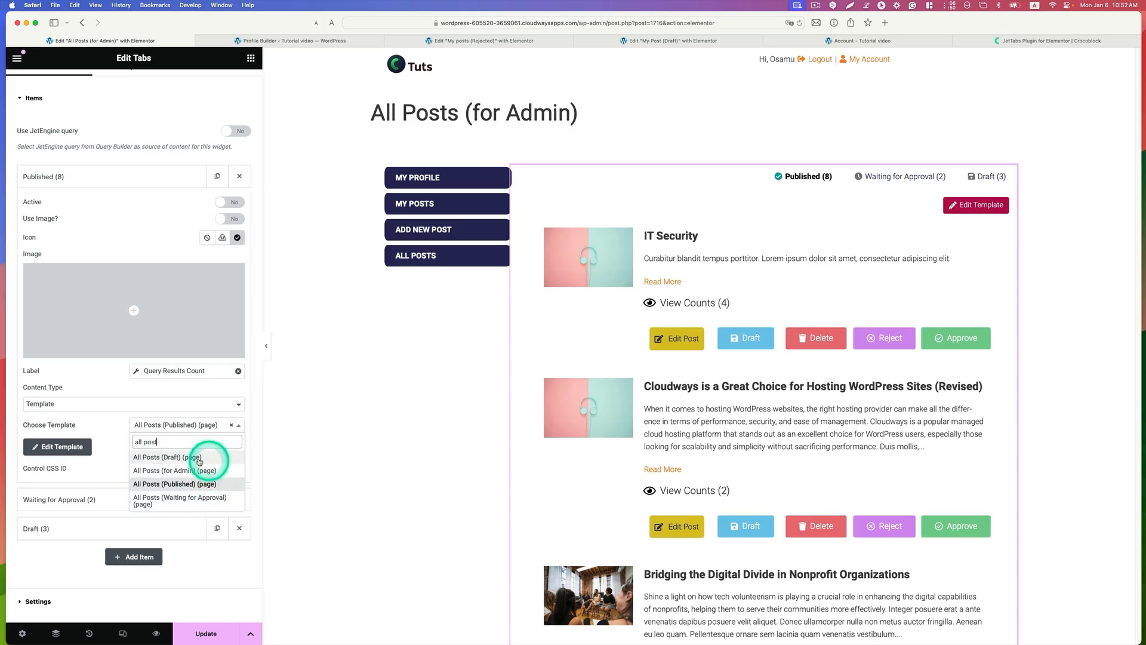
Step: Review the Published label's query, returned count and text before and after the count, plus the tab item's icon
left_click(74, 382)
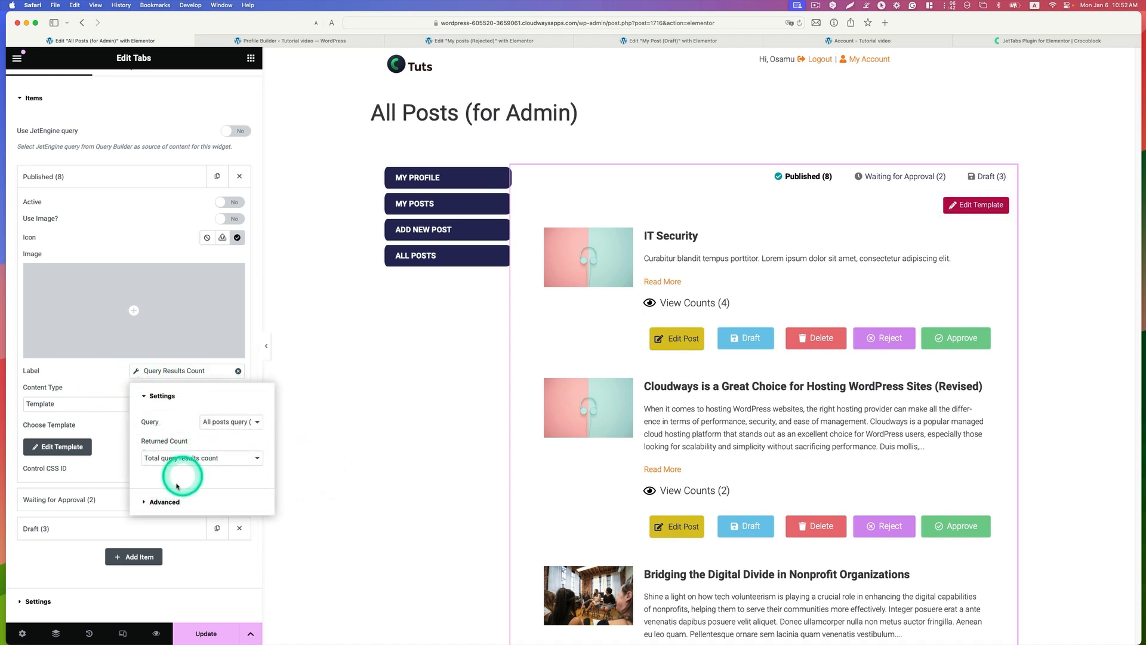
left_click(203, 502)
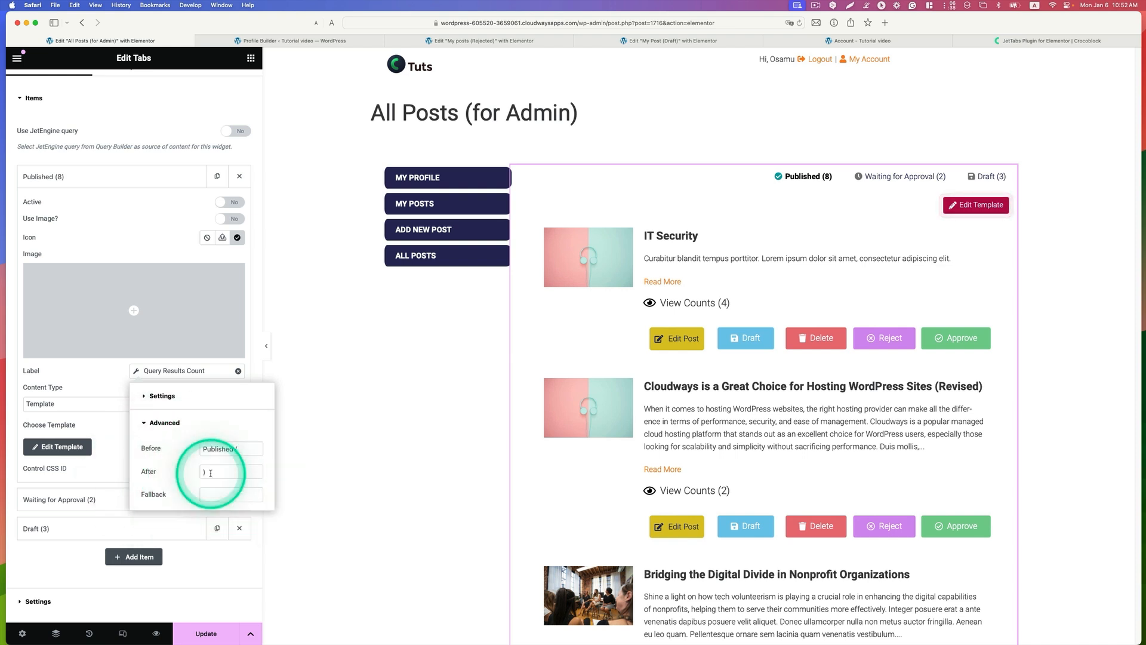
left_click(238, 238)
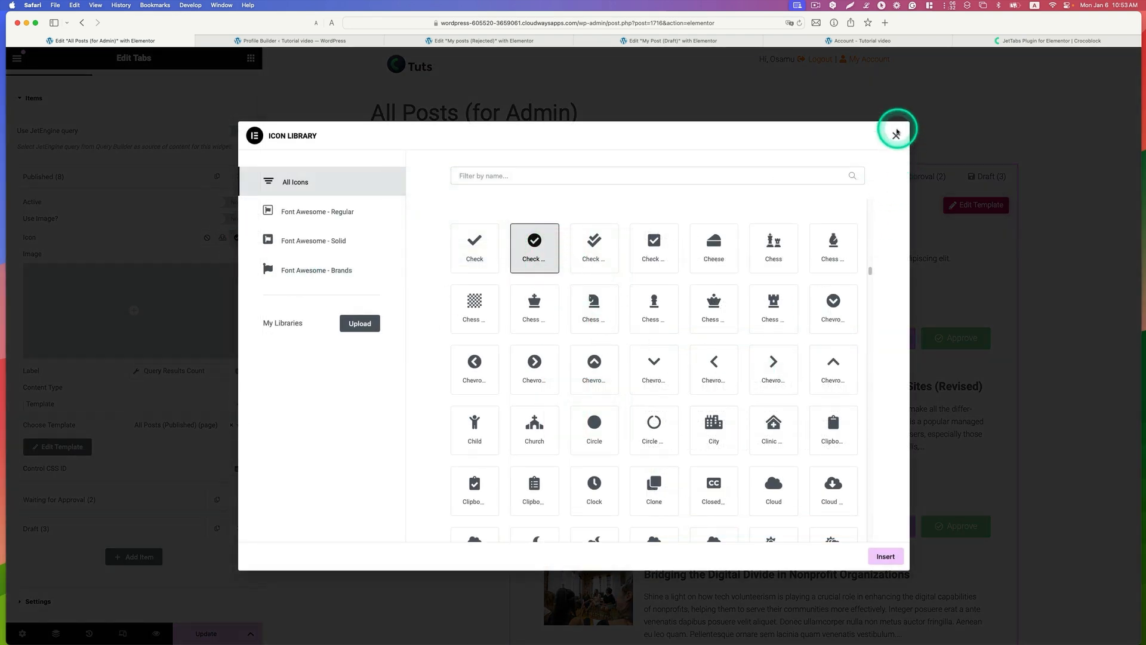
left_click(896, 135)
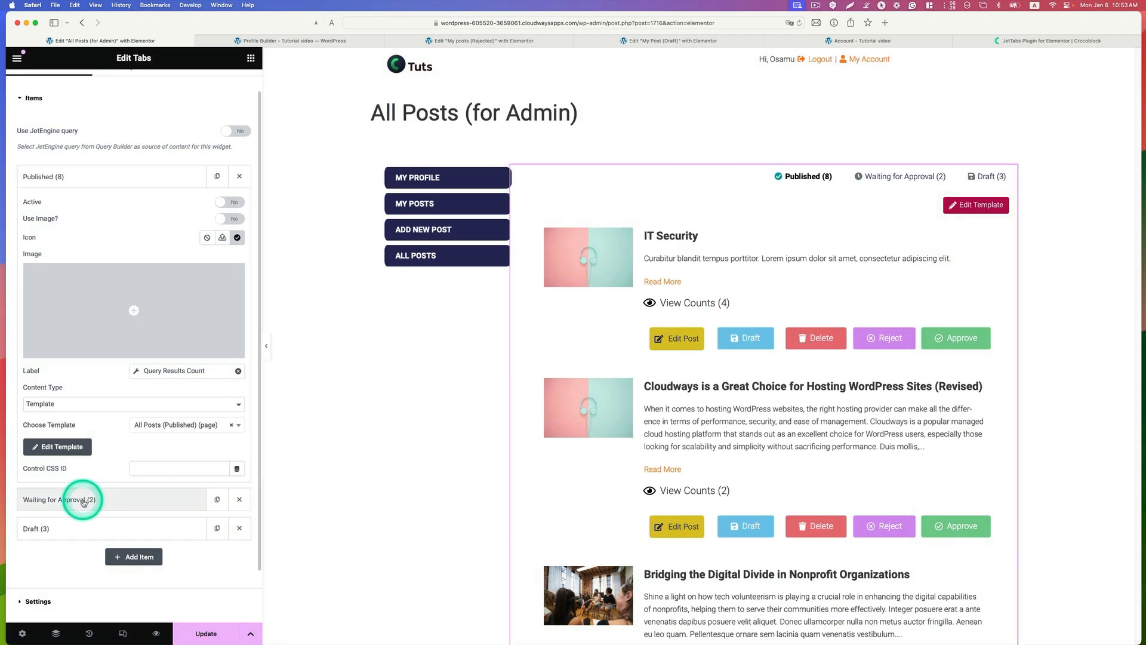
Step: Review the settings and assigned templates of the Waiting for Approval and Draft tab items
left_click(83, 500)
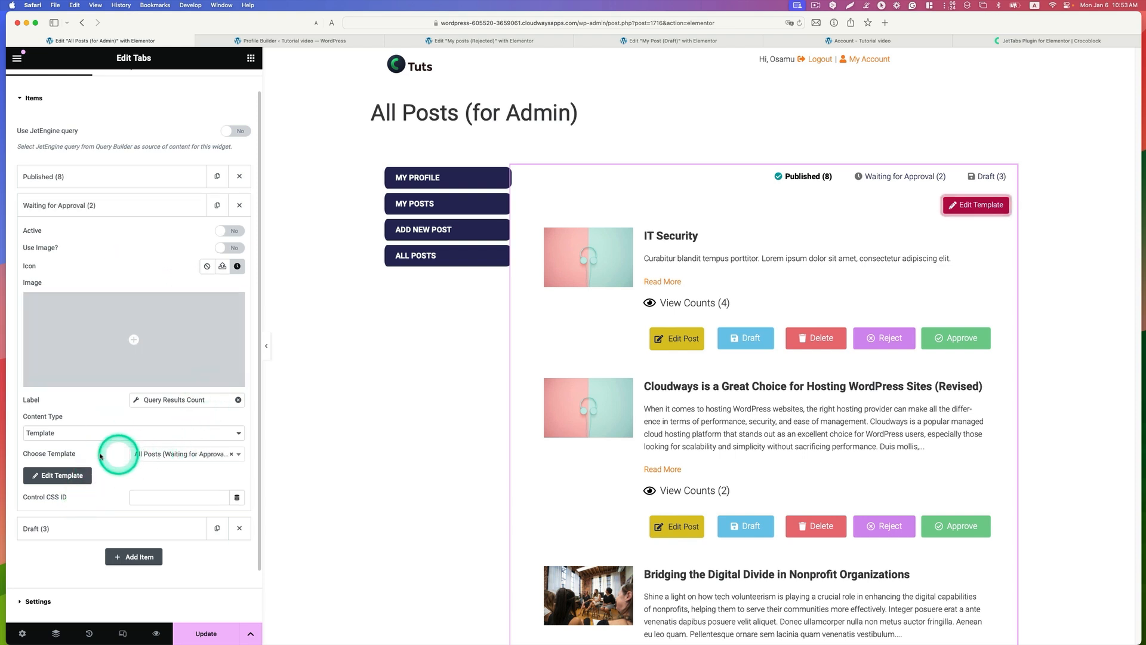
left_click(152, 456)
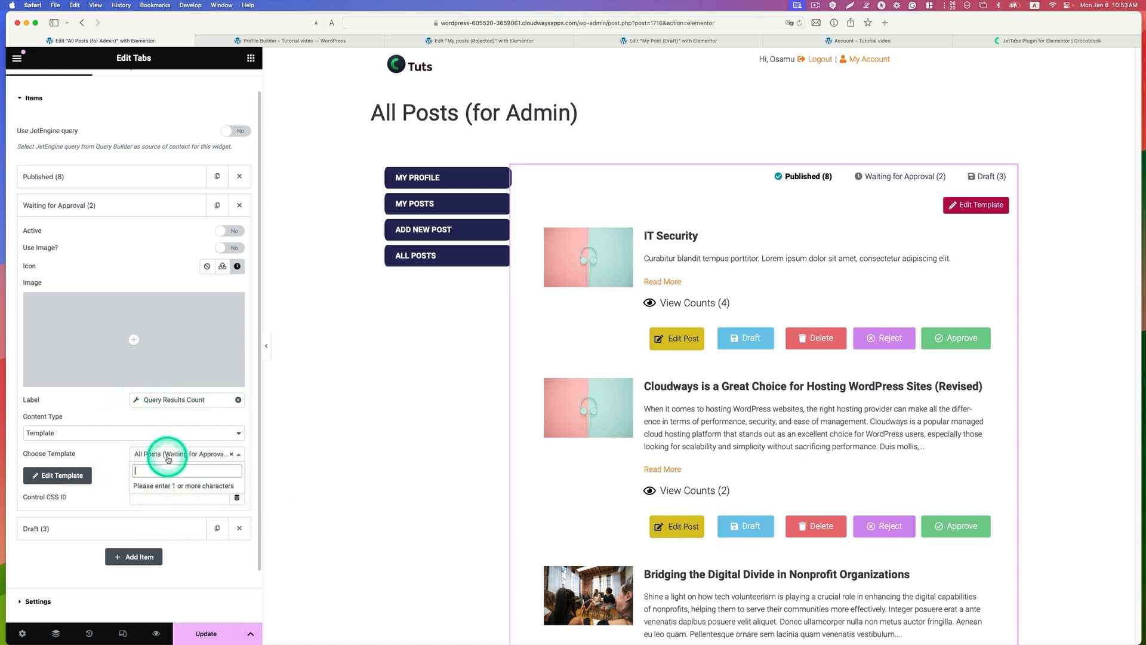
left_click(37, 528)
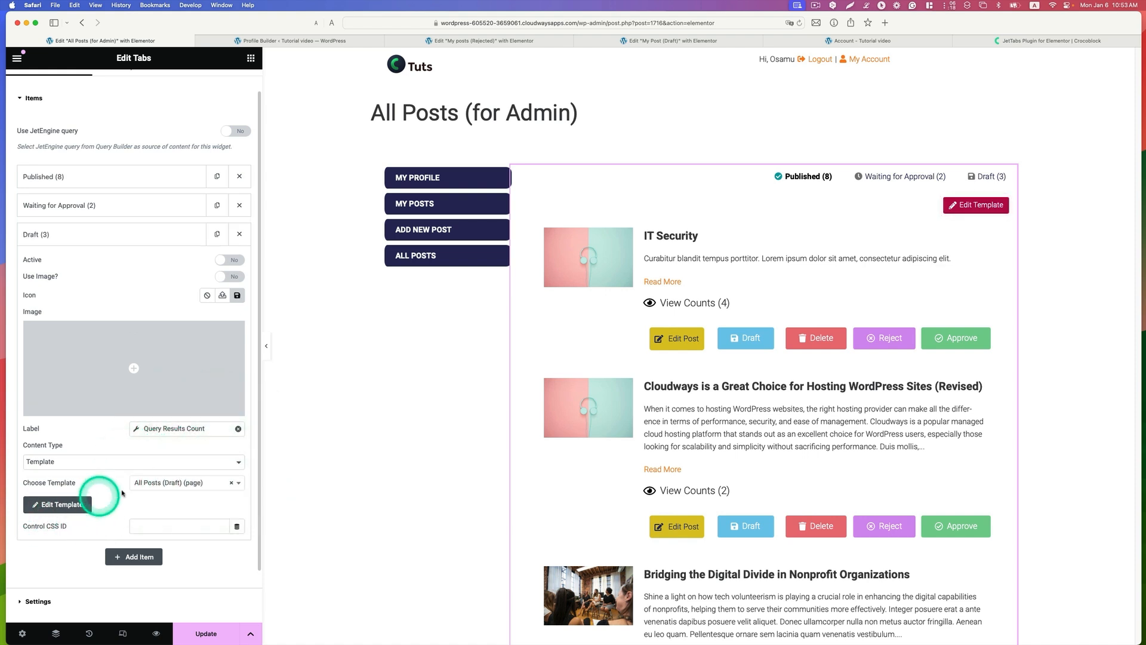
left_click(158, 483)
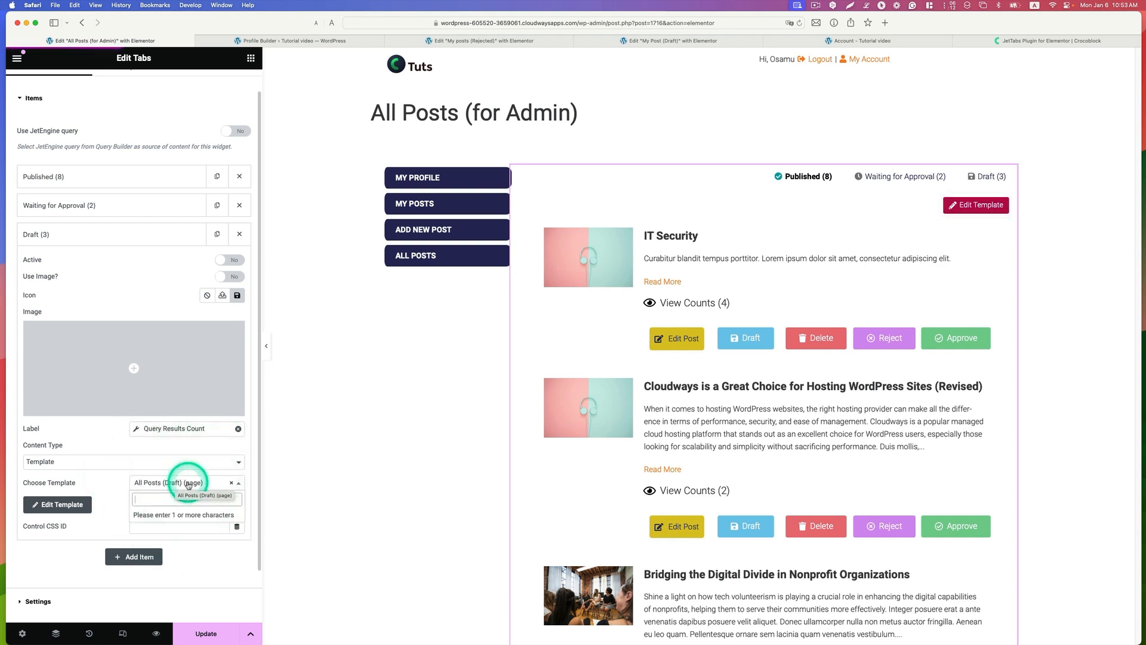
Step: Update the All Posts (for Admin) template and open the All Posts subpage's settings in the Profile Builder
left_click(208, 632)
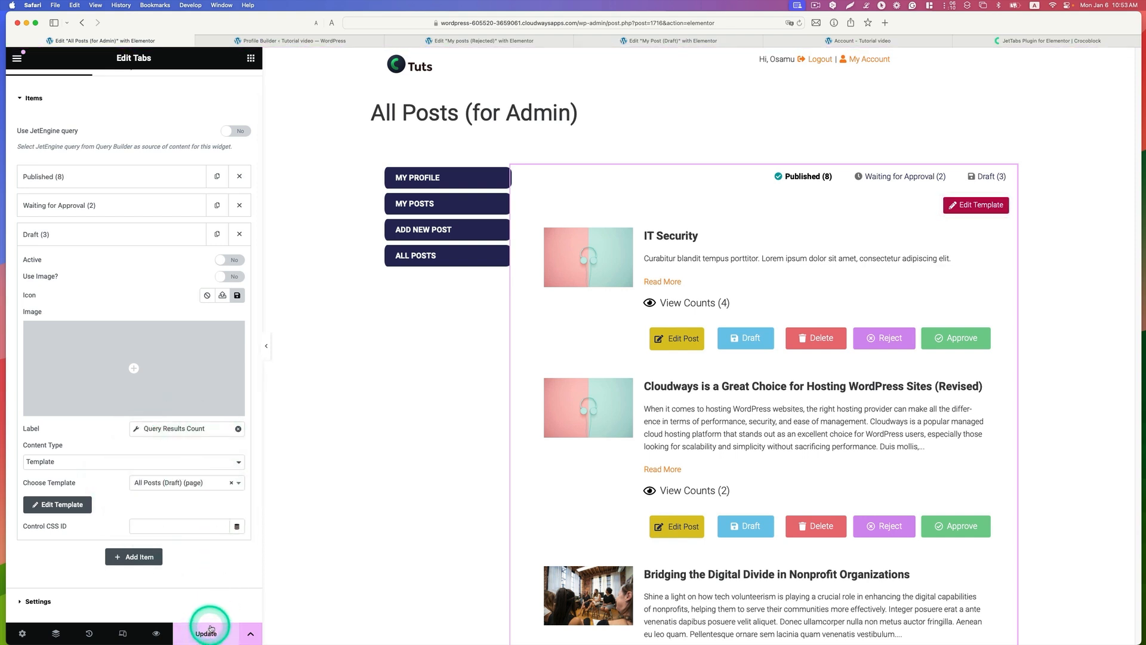
left_click(313, 42)
scroll(481, 310, "down", 3)
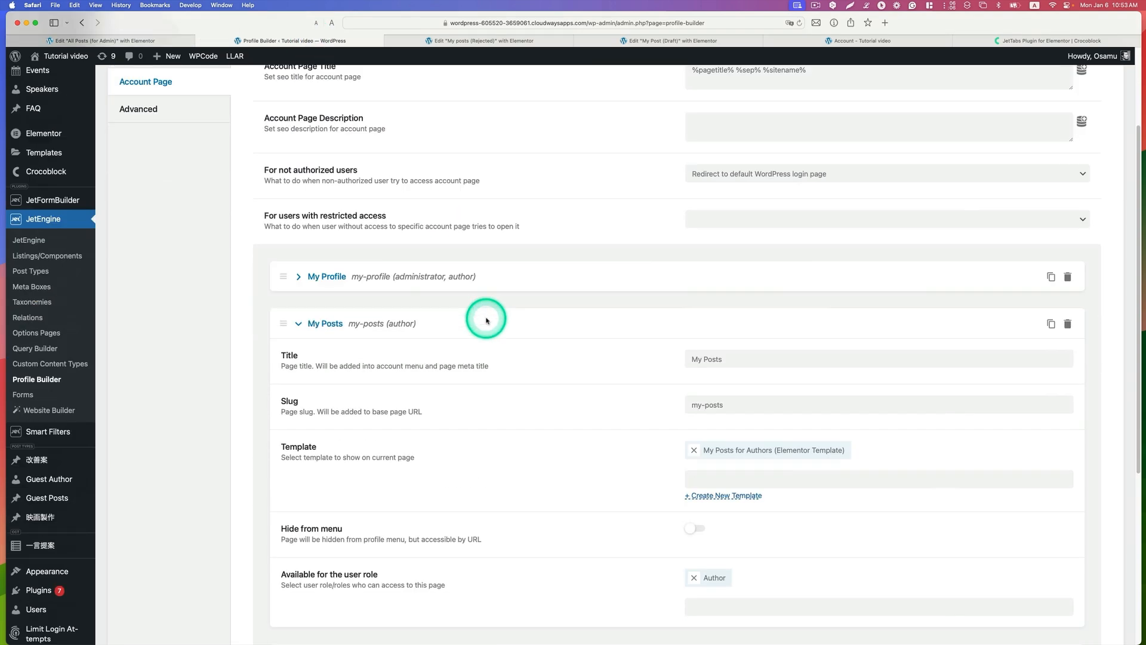
scroll(484, 316, "down", 2)
left_click(304, 272)
scroll(334, 293, "down", 1)
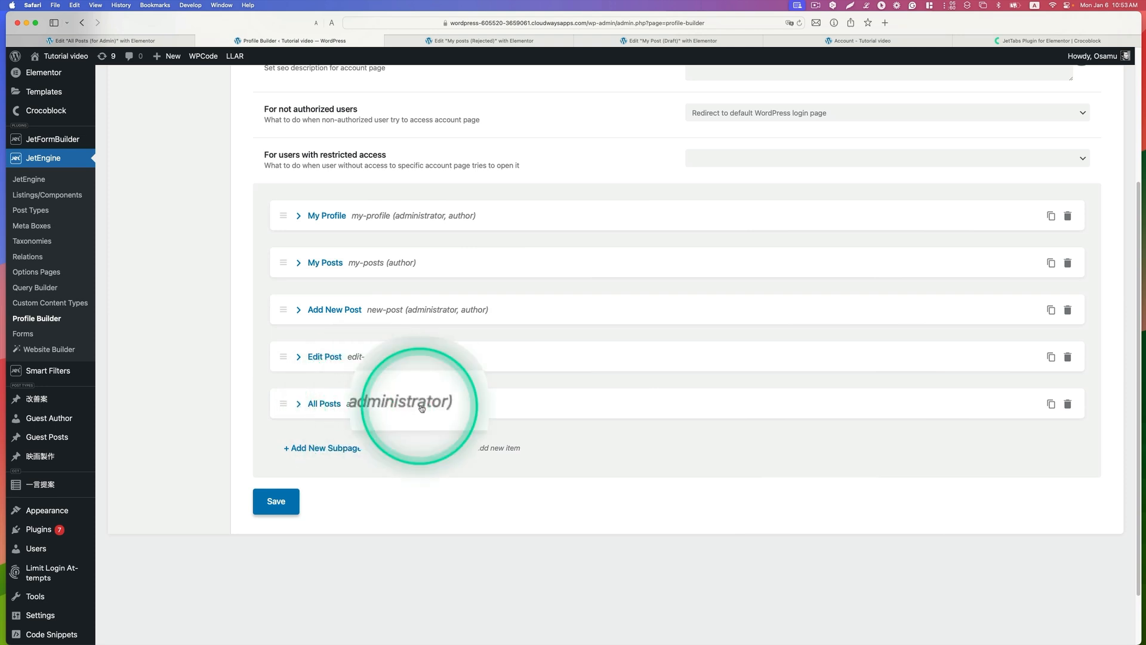
left_click(299, 404)
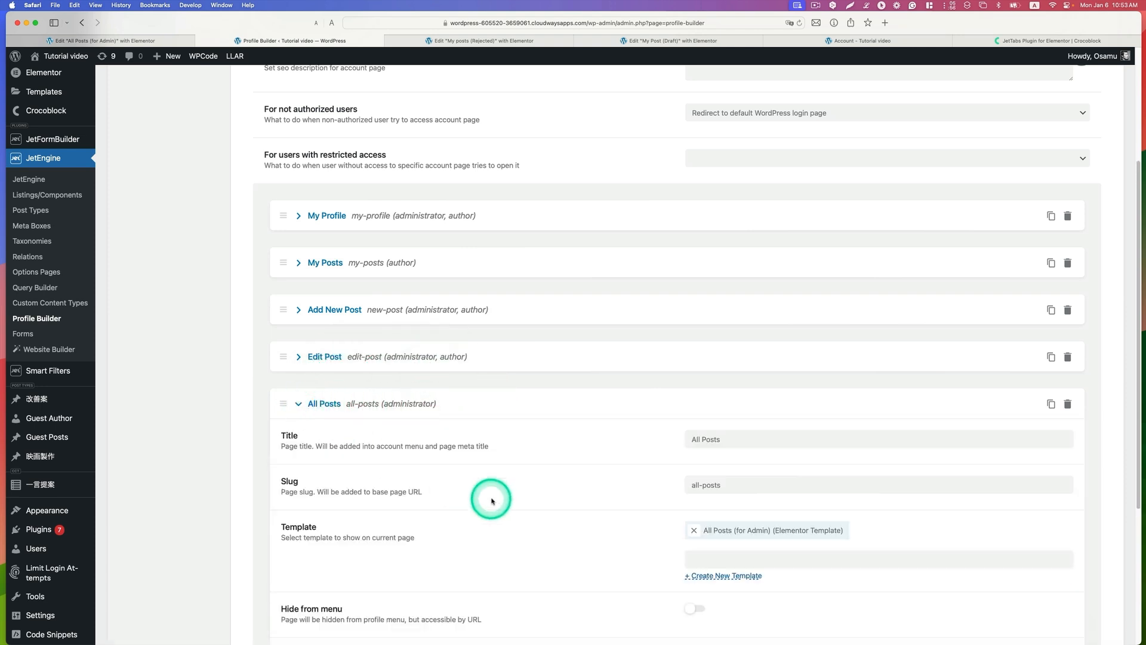
scroll(597, 430, "down", 3)
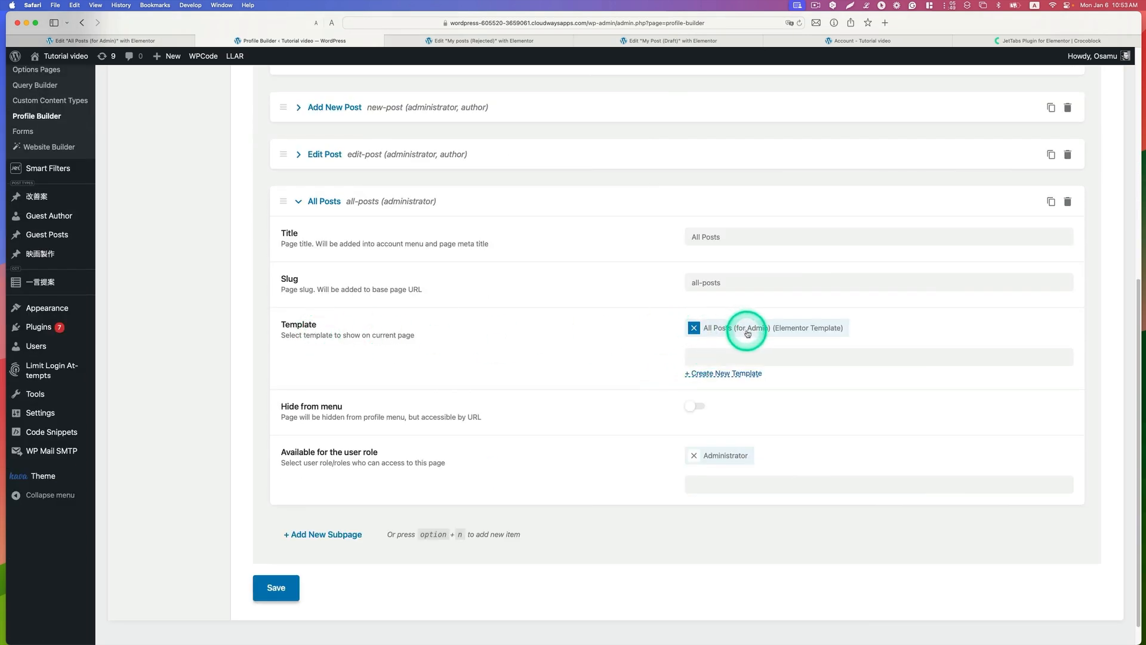
Step: Remove and reassign the All Posts (for Admin) template on the All Posts subpage, and save the Profile Builder settings
left_click(173, 41)
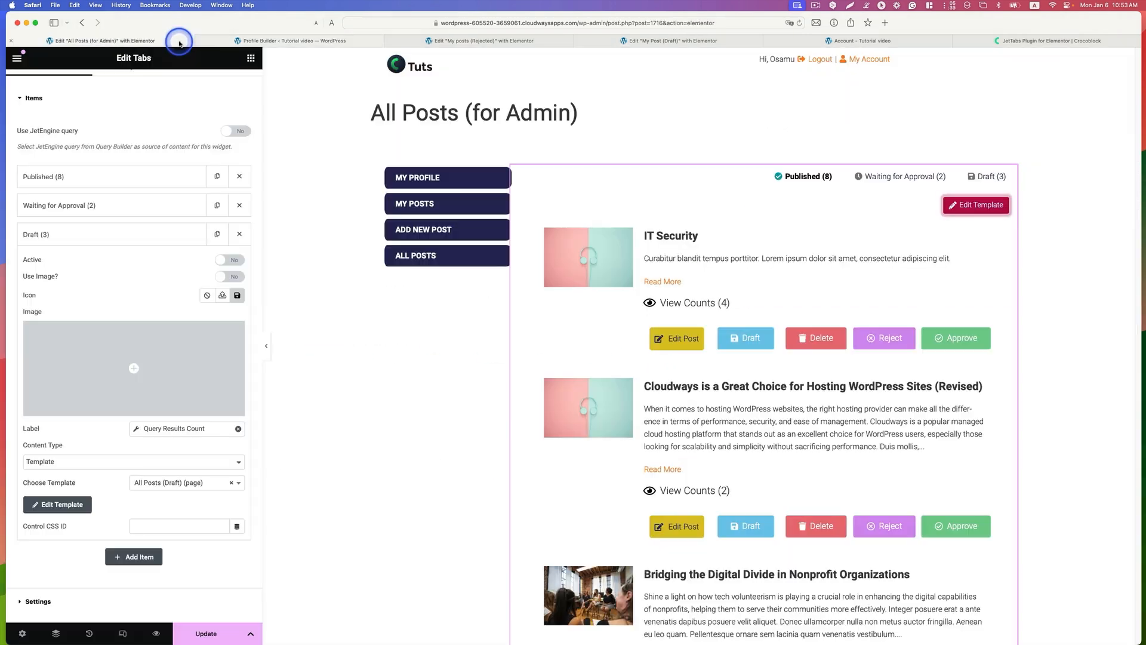
left_click(289, 41)
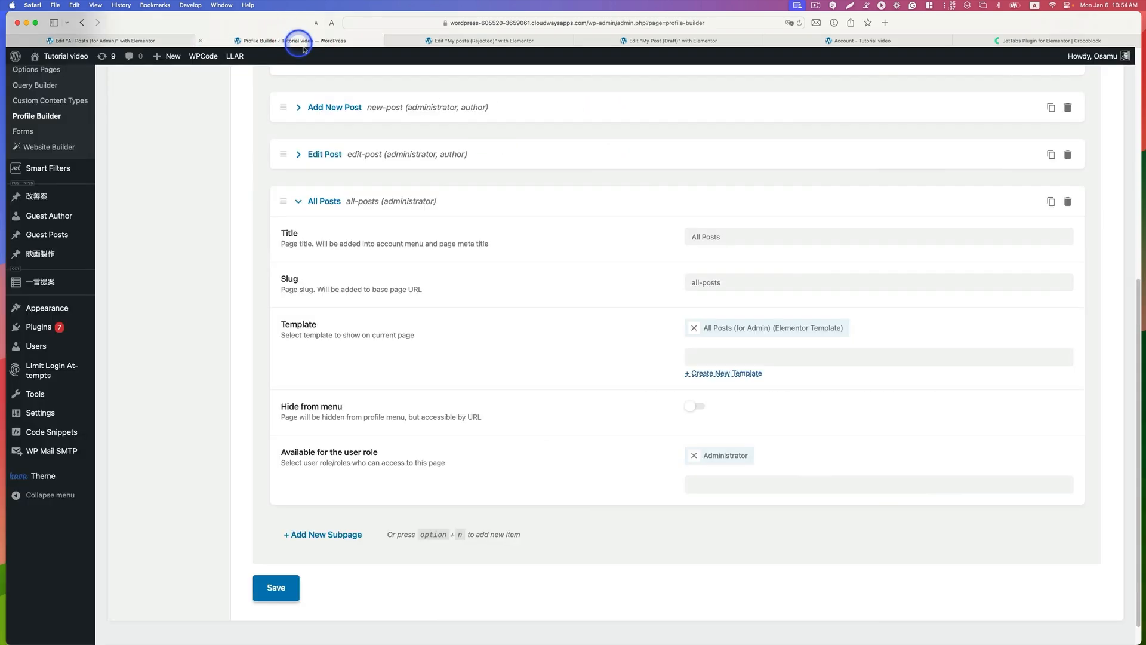
left_click(695, 329)
left_click(707, 344)
left_click(750, 252)
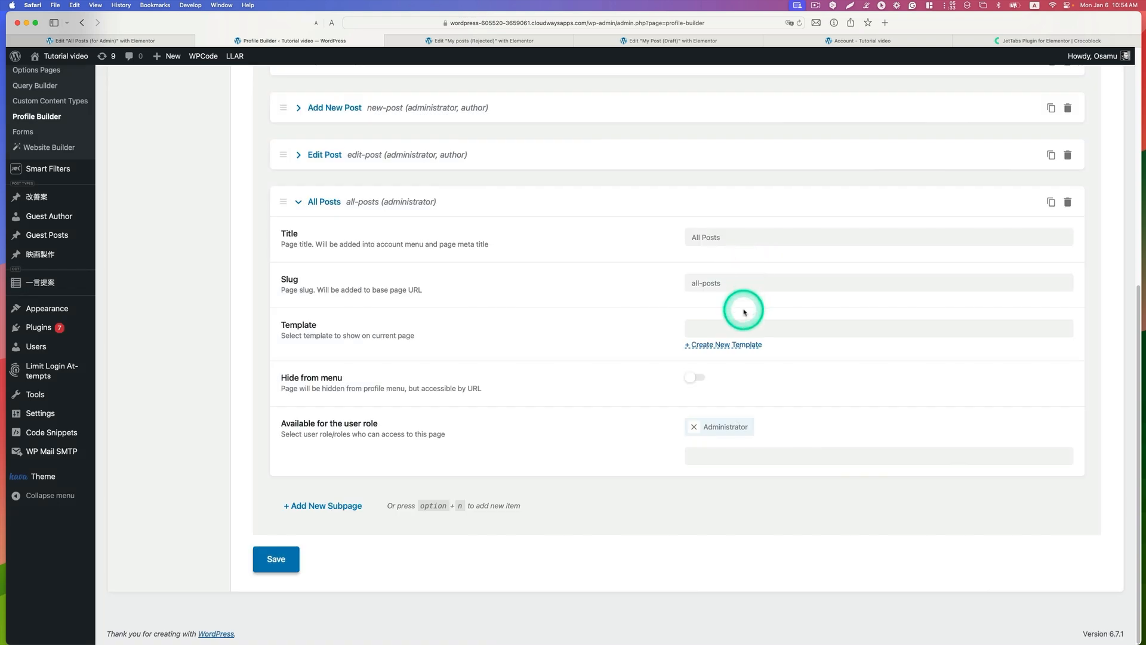
left_click(744, 325)
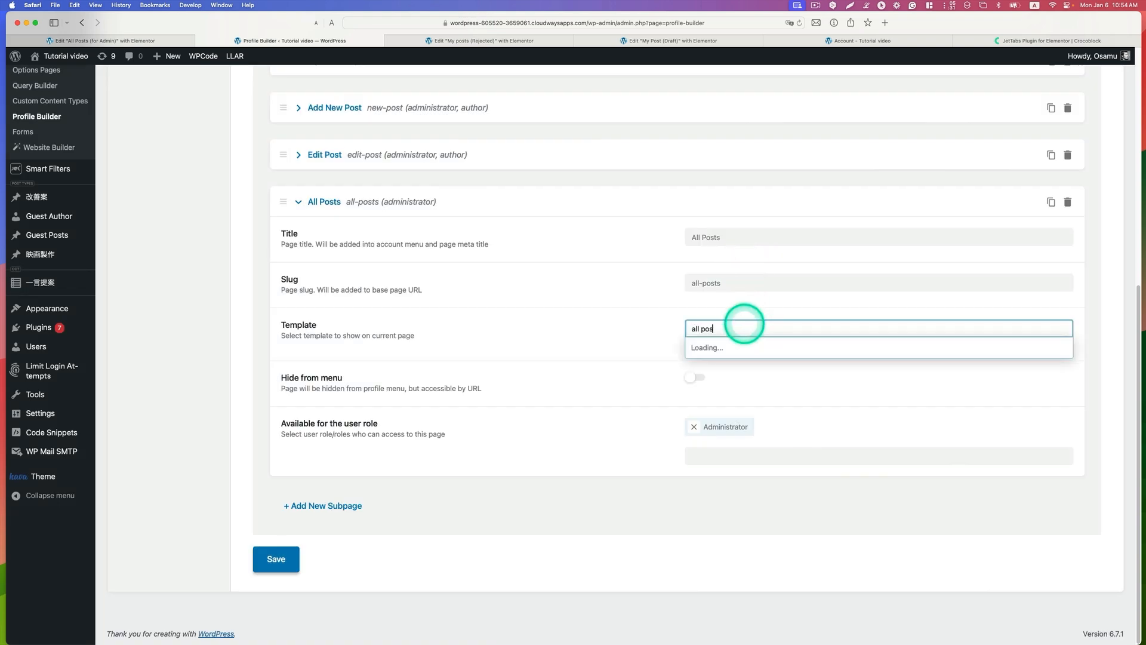
left_click(754, 348)
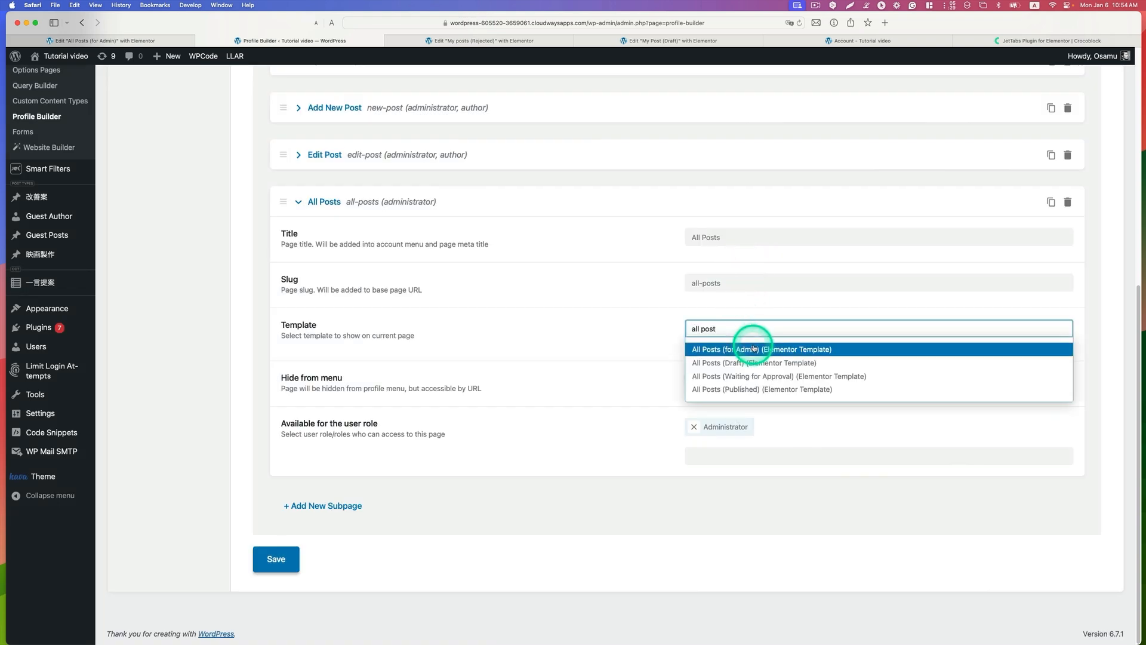
left_click(714, 351)
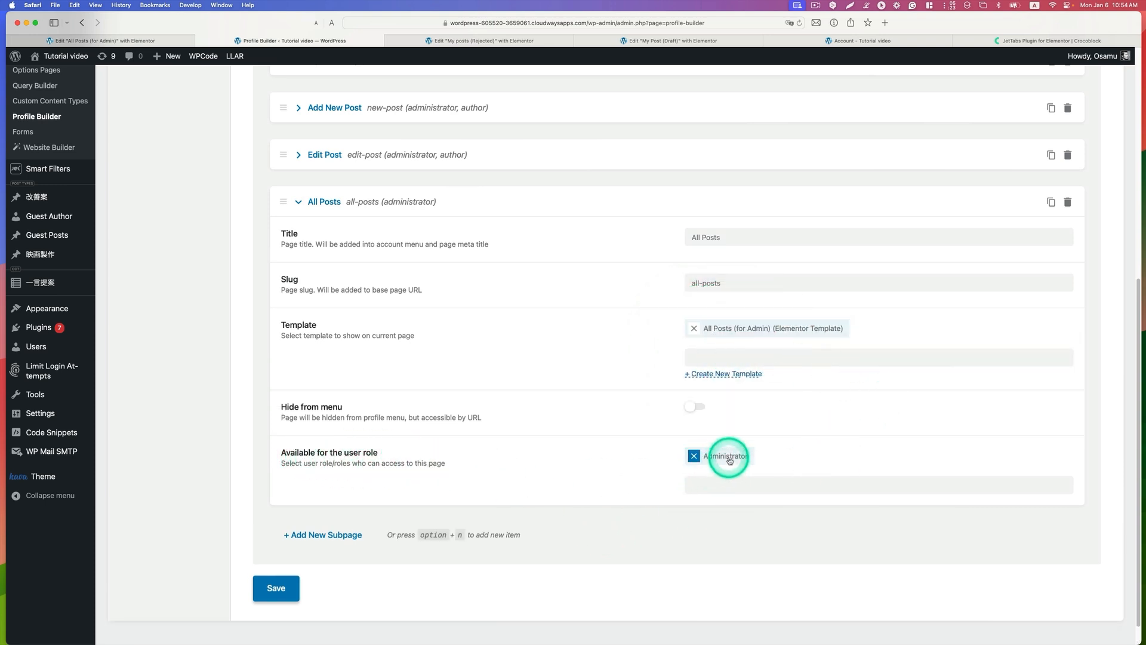
left_click(274, 588)
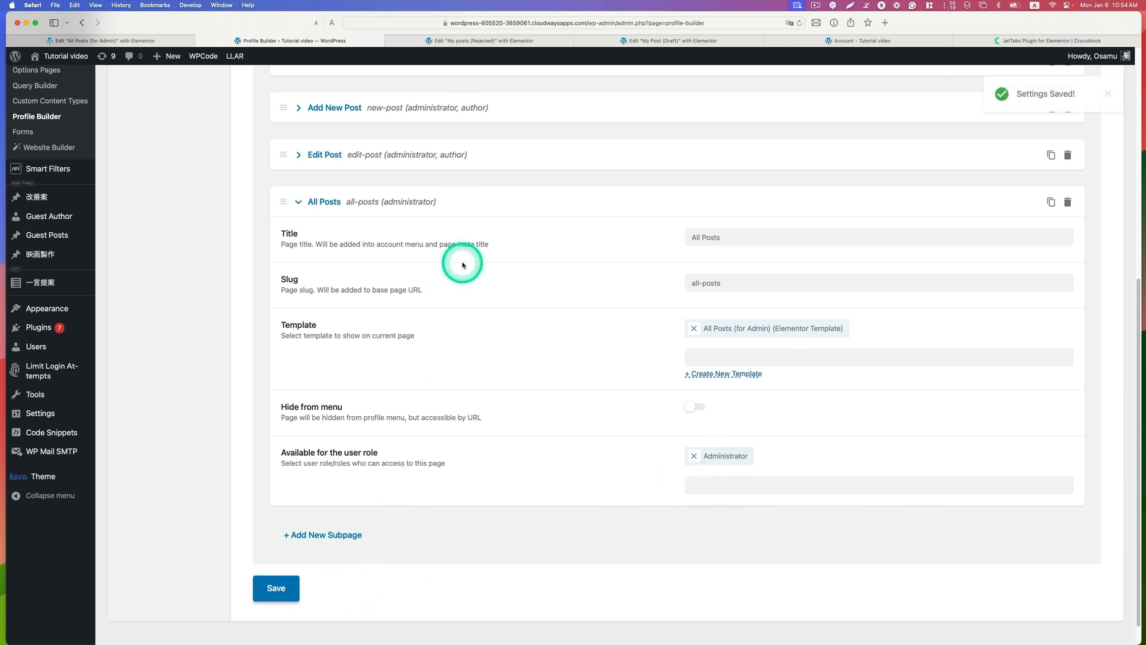
Step: Check the Published, Waiting for Approval and Draft listings on the administrator's All Posts account page
left_click(854, 38)
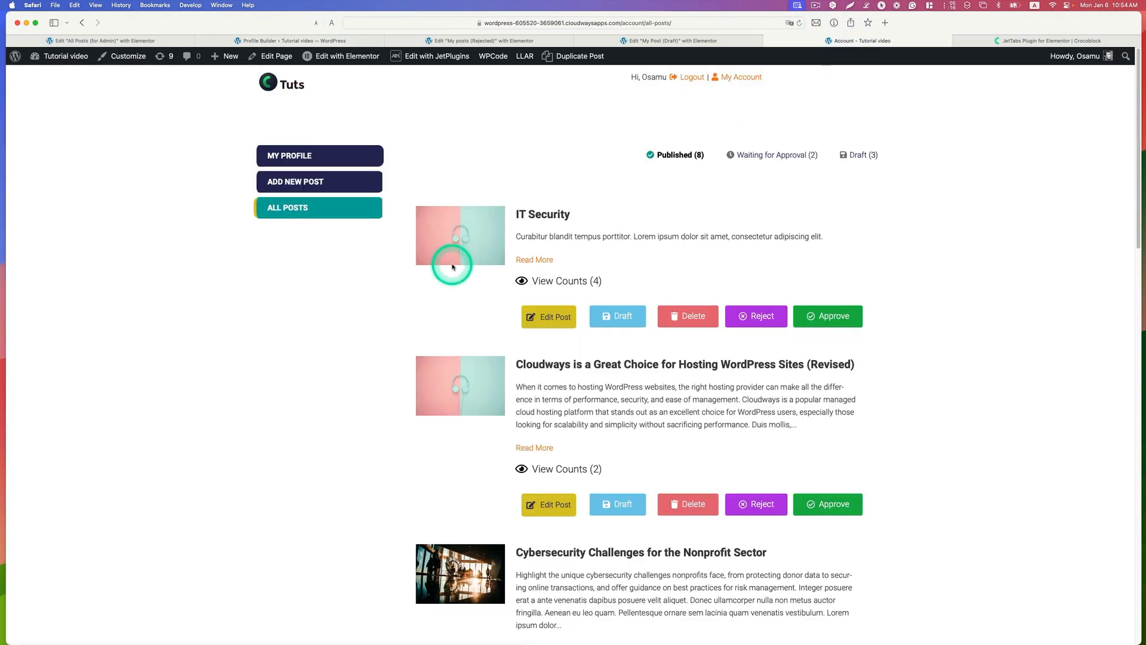
scroll(611, 246, "down", 1)
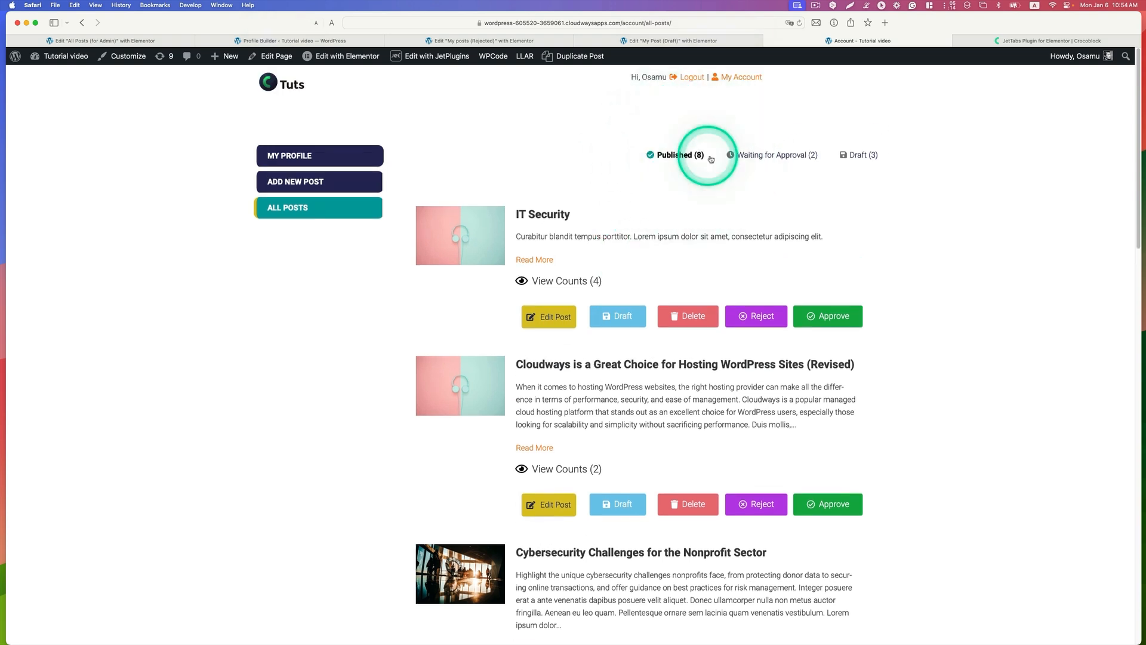
left_click(751, 157)
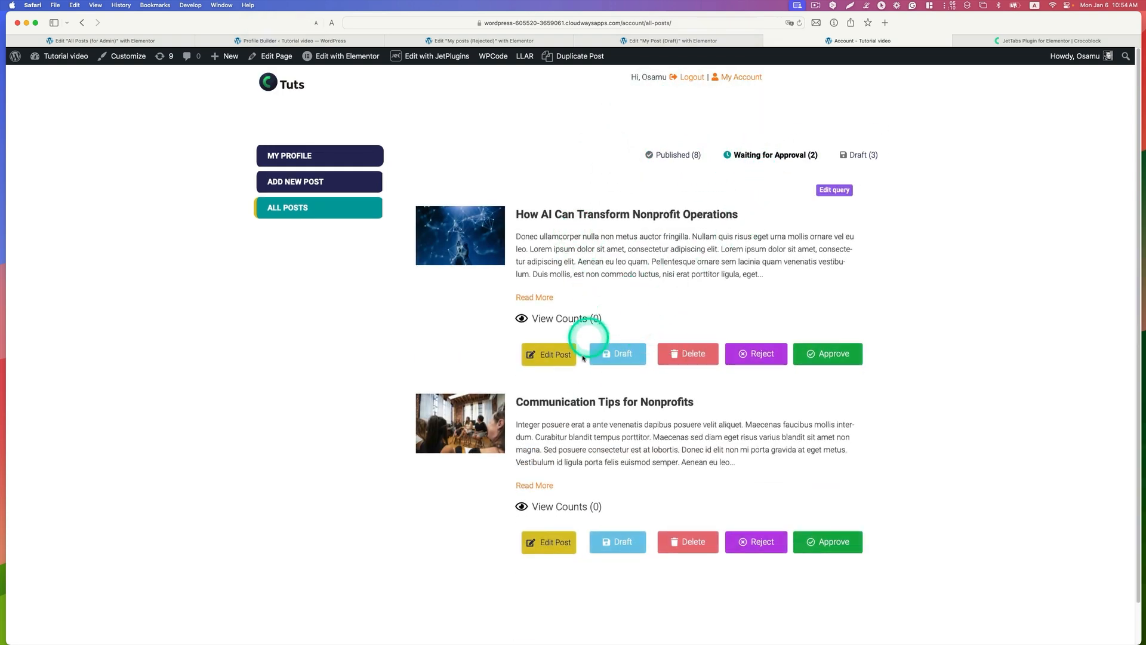
left_click(854, 157)
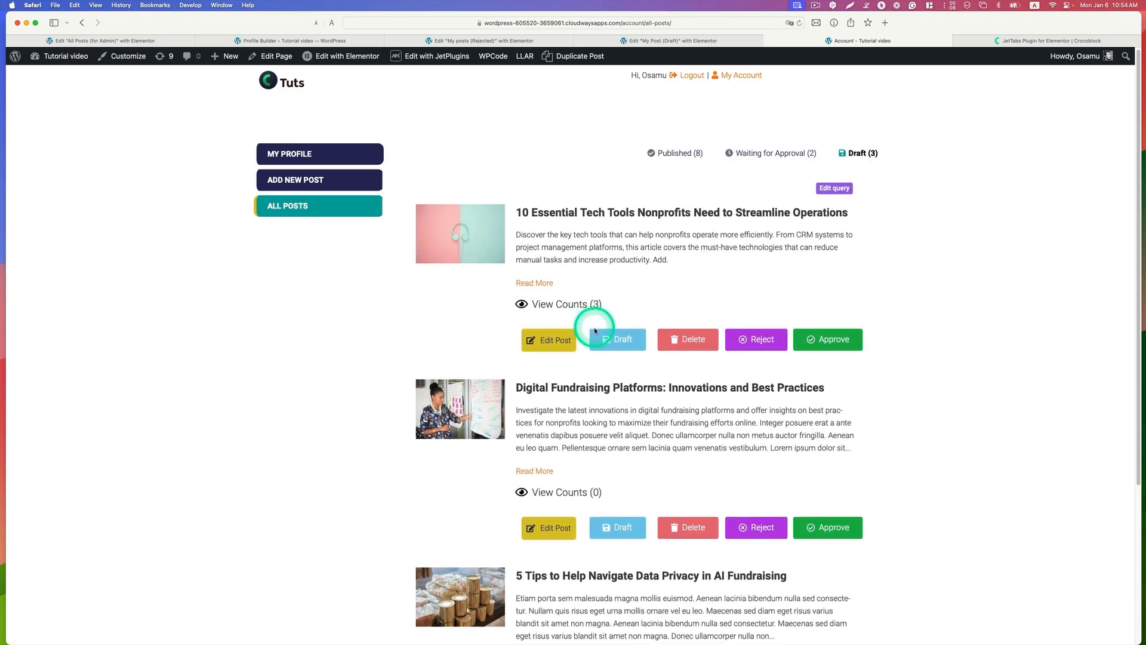
scroll(597, 328, "down", 5)
scroll(597, 327, "up", 5)
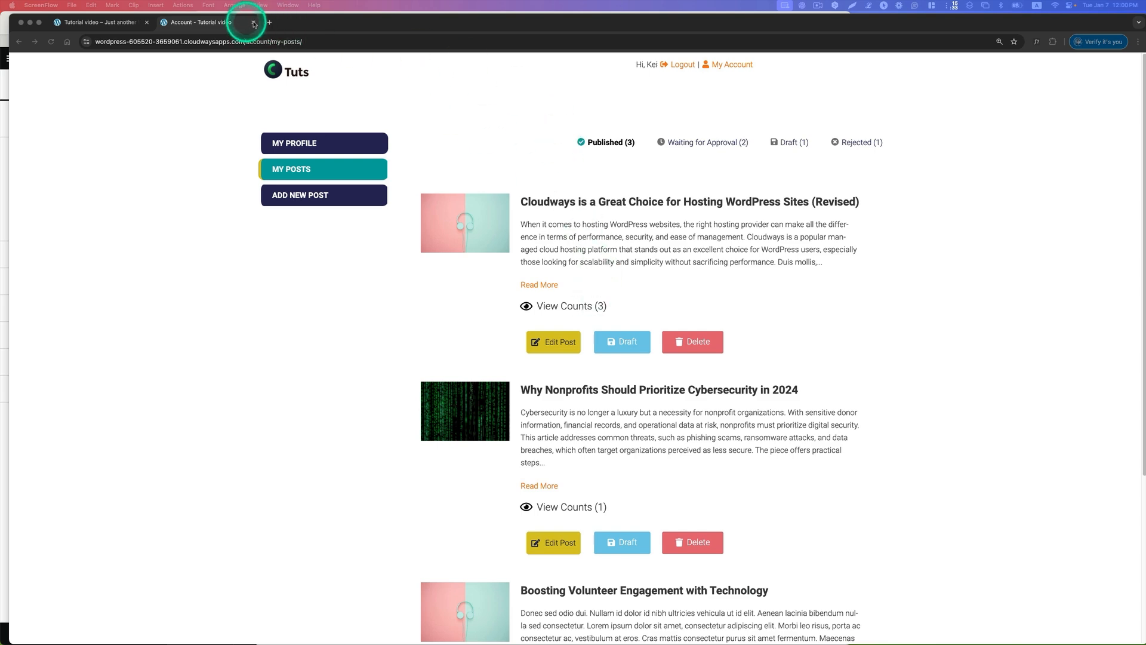
Step: Switch to Chrome and open the site's home page, wordpress-605520-3659061.cloudwaysapps.com, in a new incognito window
left_click(325, 24)
left_click(61, 6)
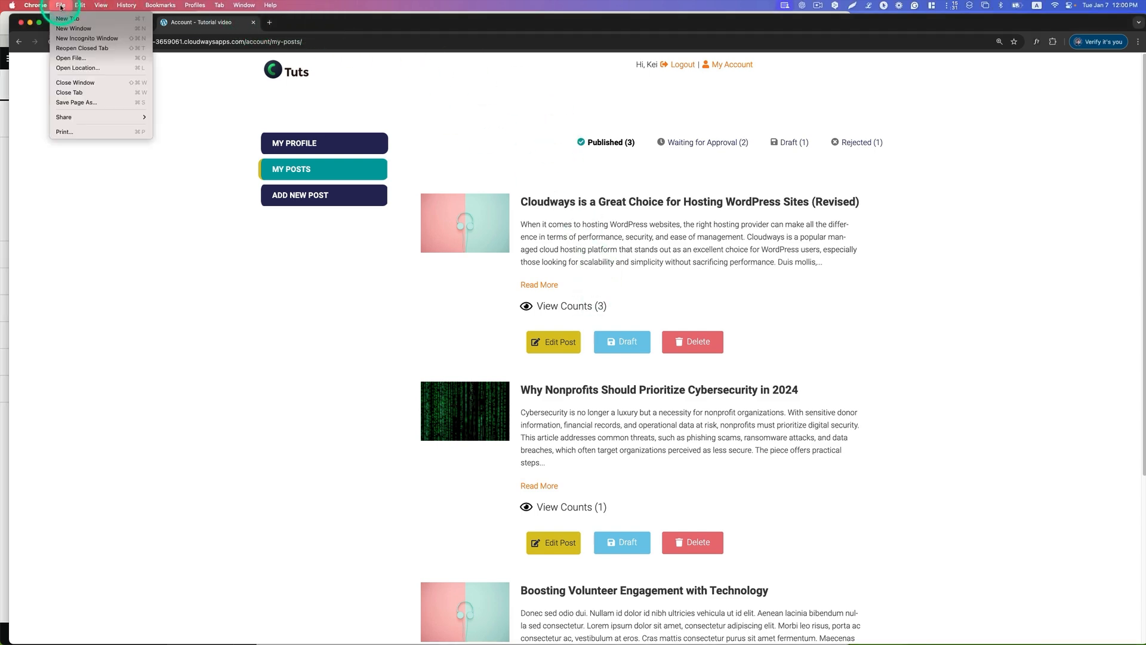
left_click(80, 42)
left_click(307, 39)
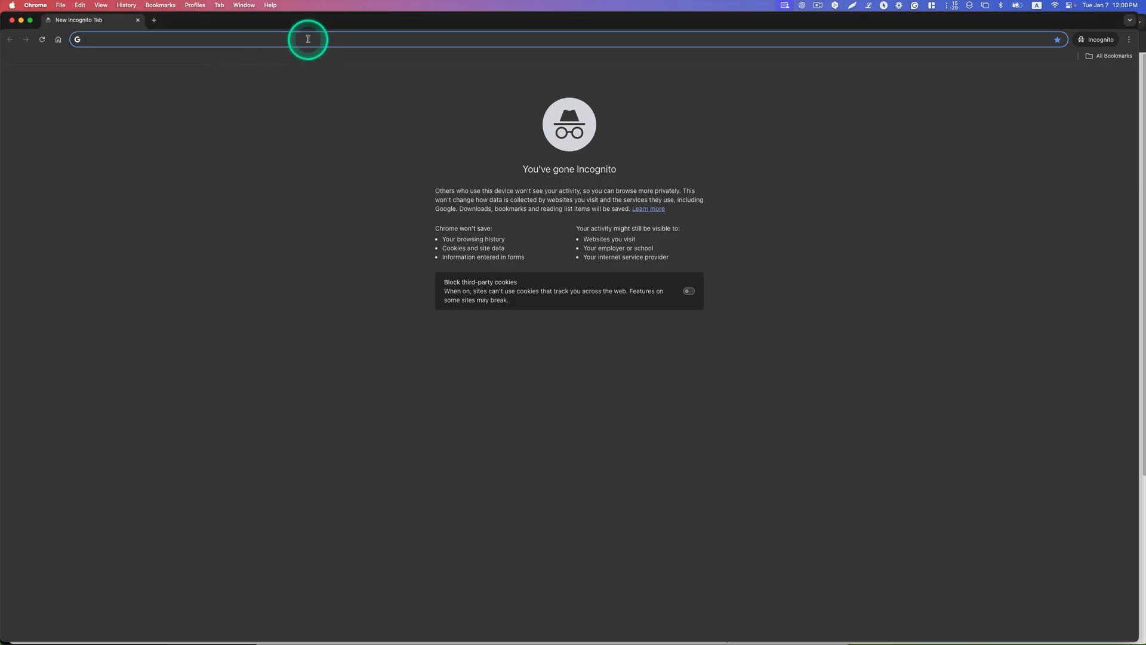
type("wordpress-605520-3659061.cloudwaysapps.com")
key("Return")
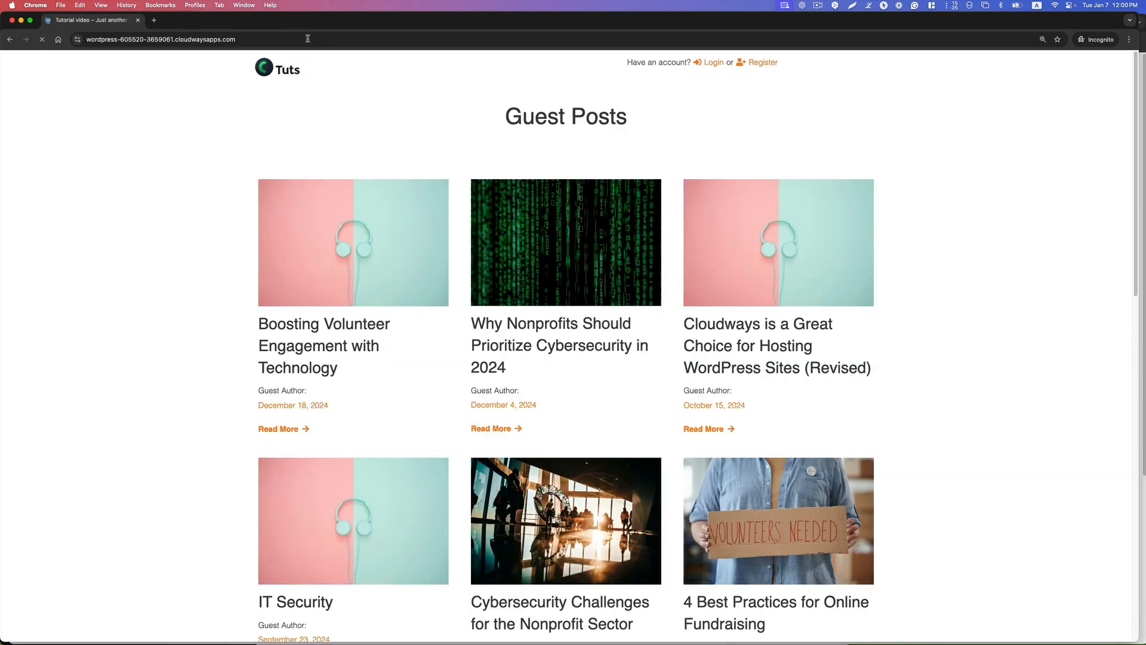
Step: Look at the post view counts on the author's My Posts page and return to the incognito Guest Posts page
left_click(418, 112)
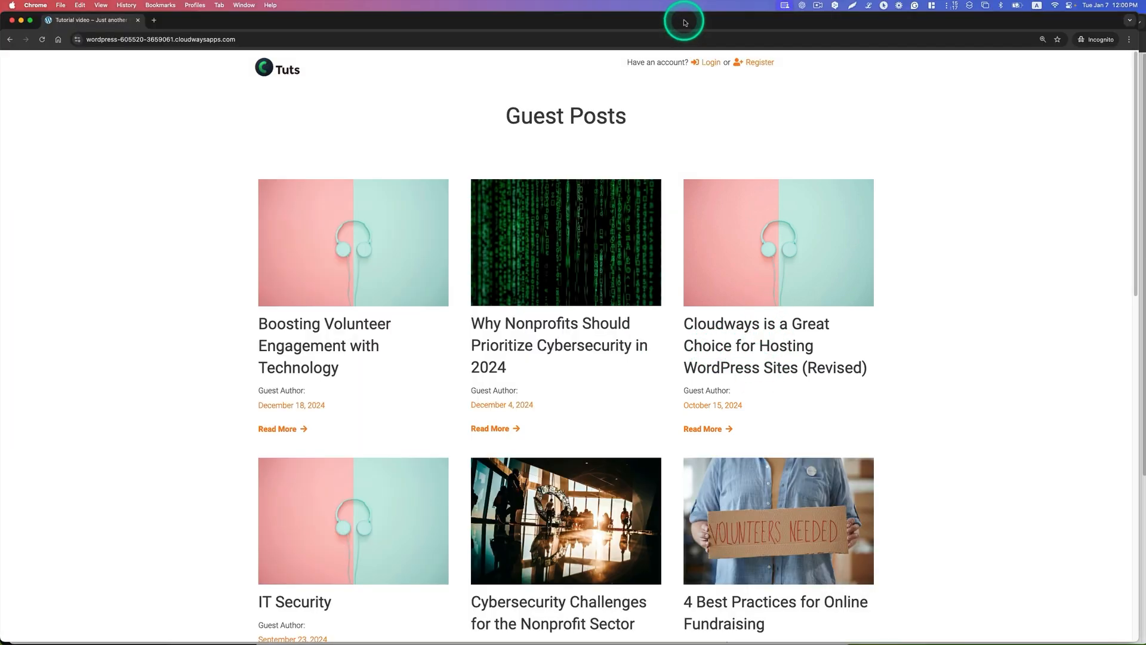
left_click_drag(687, 23, 706, 248)
left_click(598, 205)
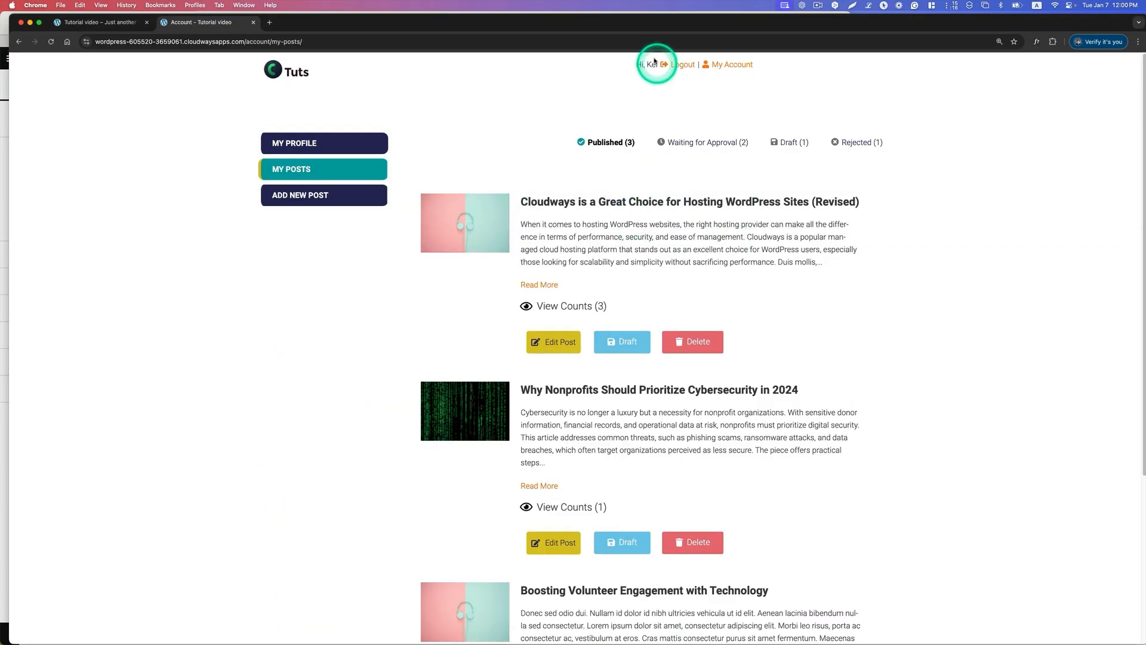
key("ctrl+Up")
left_click(814, 276)
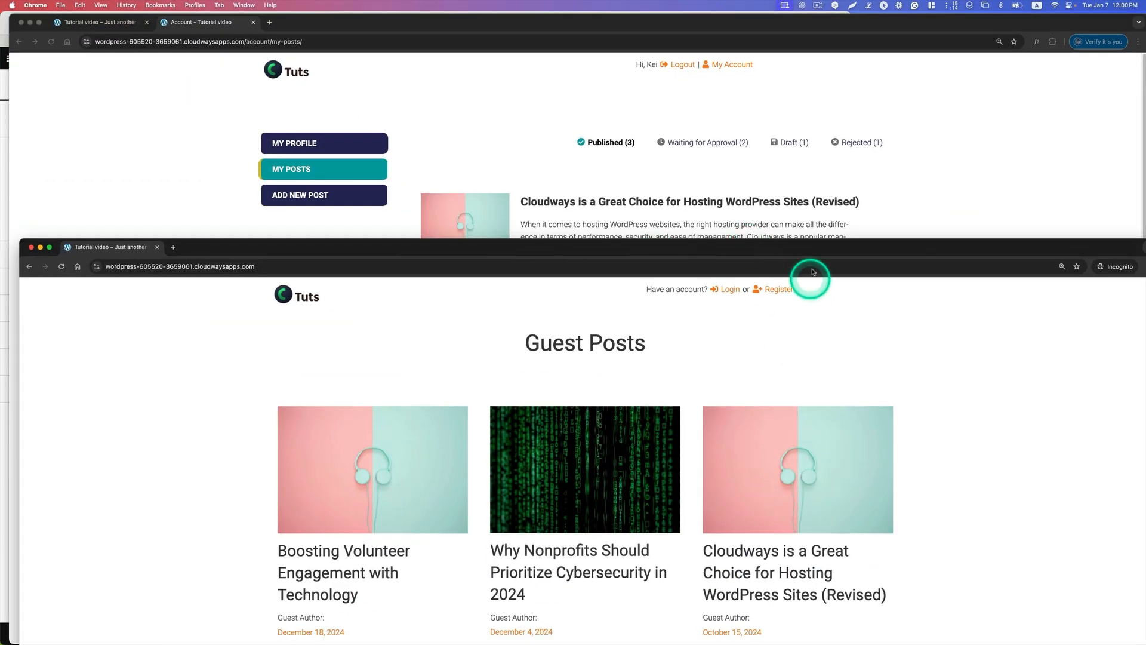
left_click_drag(814, 251, 824, 34)
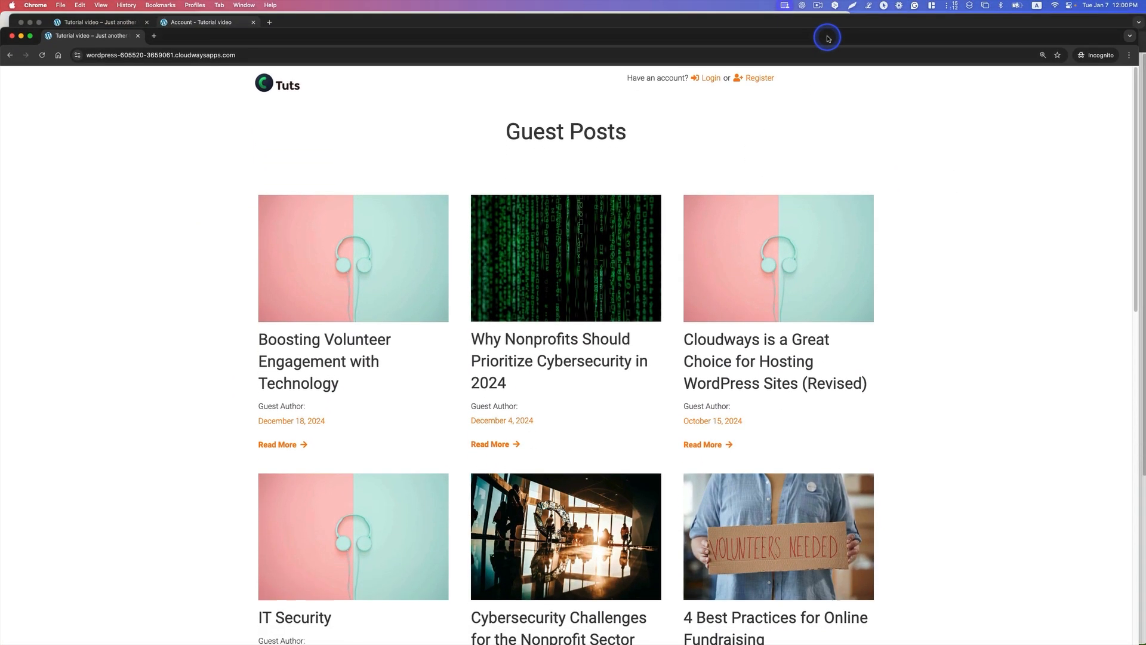
Step: Visit the "Cloudways is a Great Choice for Hosting WordPress Sites (Revised)" post as a guest and reload the author's My Posts page
left_click(719, 443)
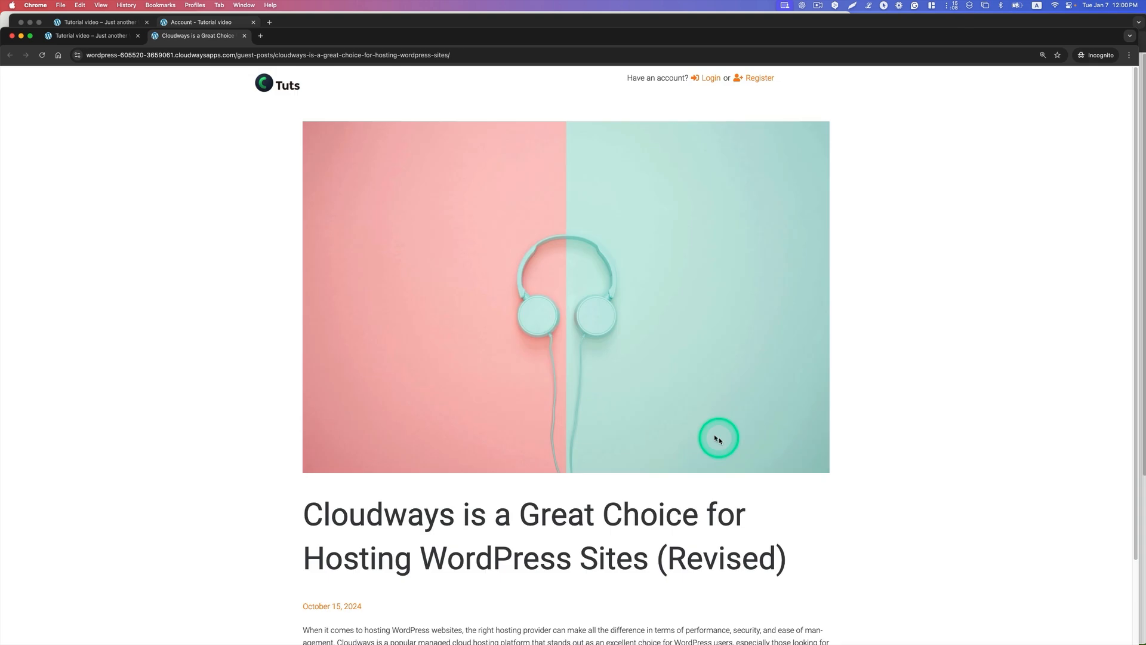
scroll(718, 439, "down", 3)
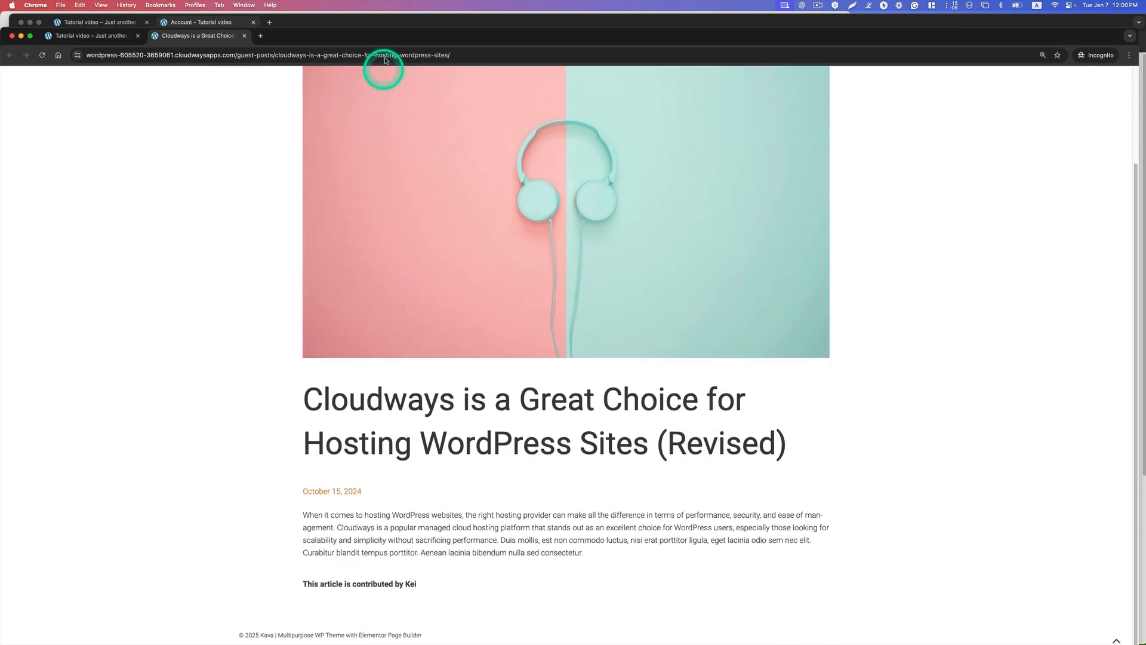
left_click(394, 25)
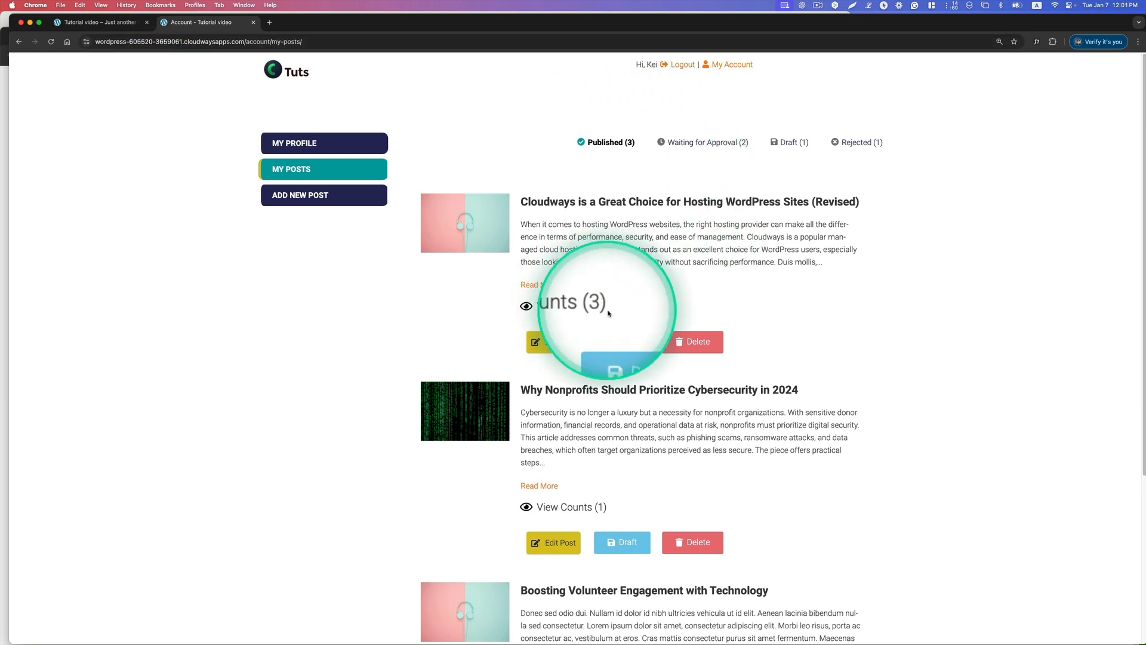
left_click(52, 42)
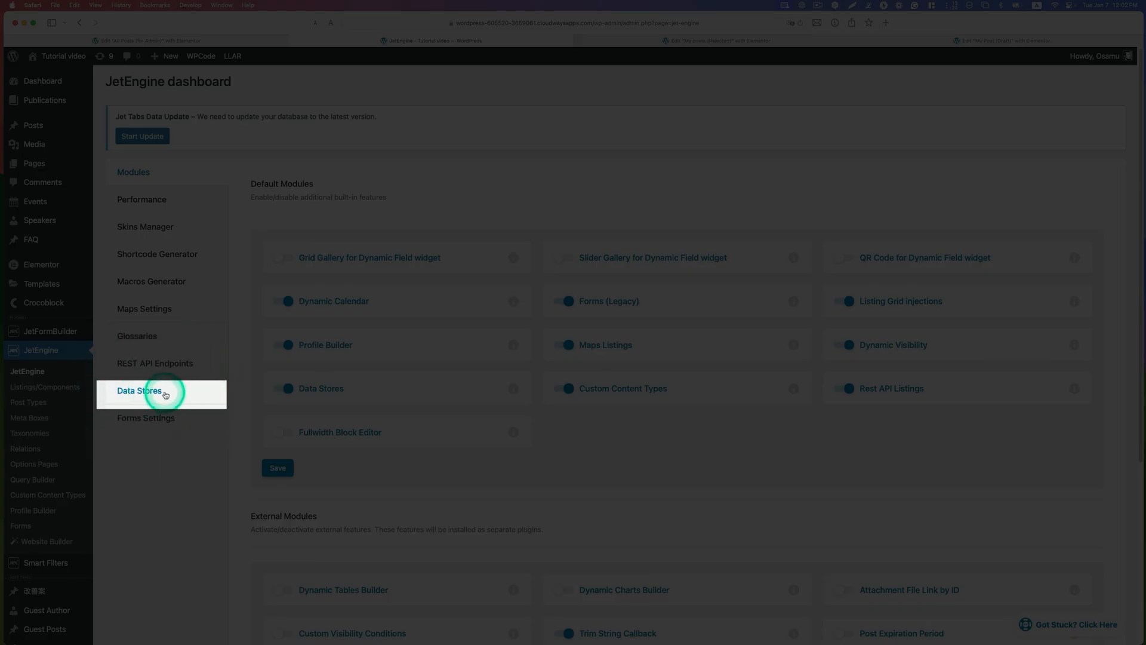
Step: In Safari, review the Views Count data store's settings in JetEngine, including its store type options, counting options and watched post types
left_click(153, 392)
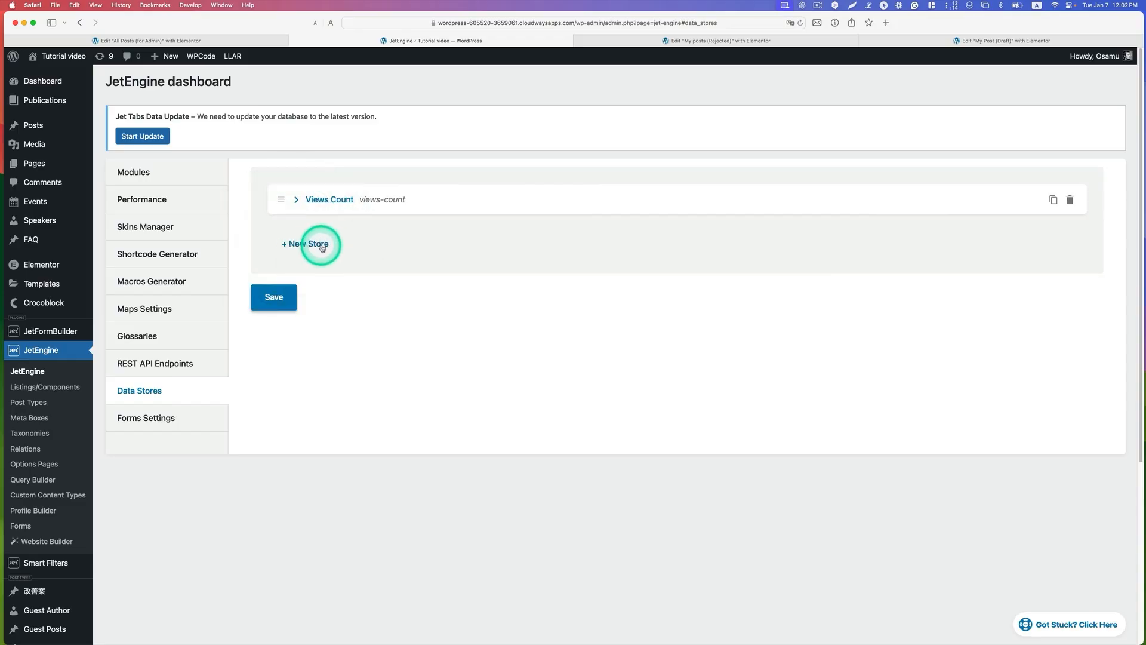
left_click(297, 200)
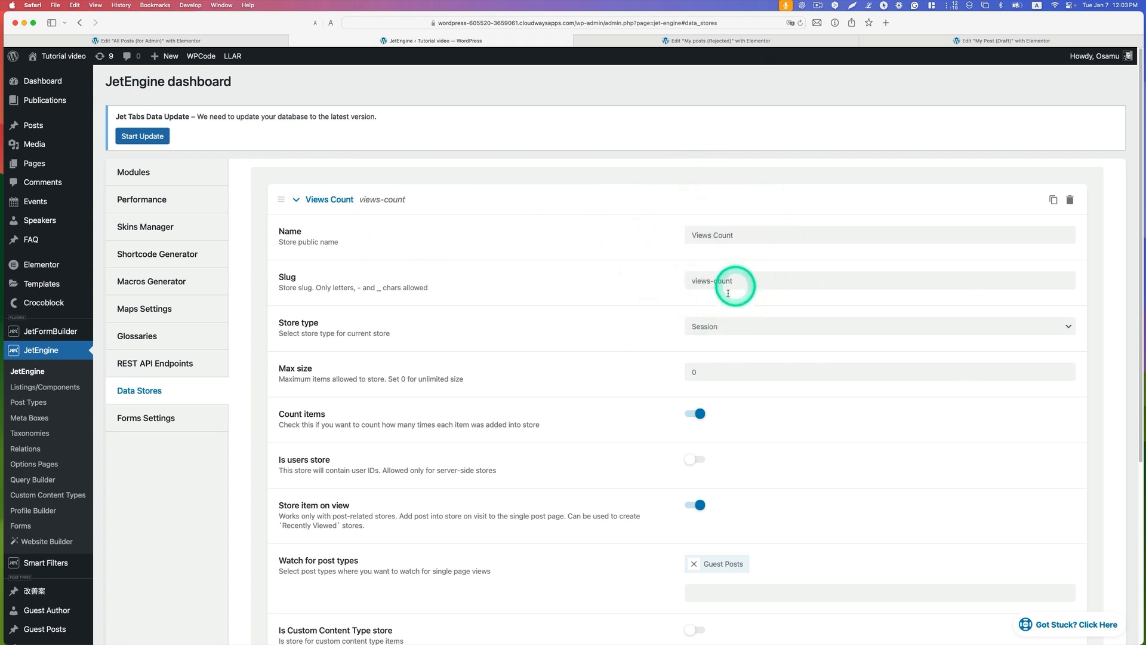
left_click(721, 326)
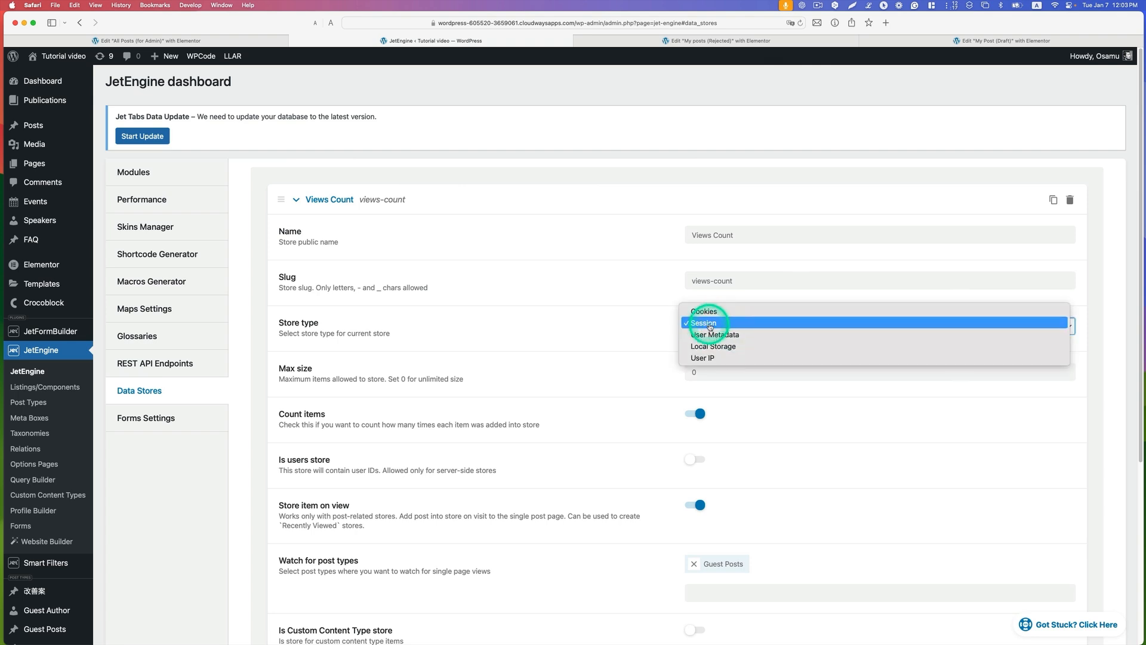
left_click(699, 324)
scroll(796, 348, "down", 1)
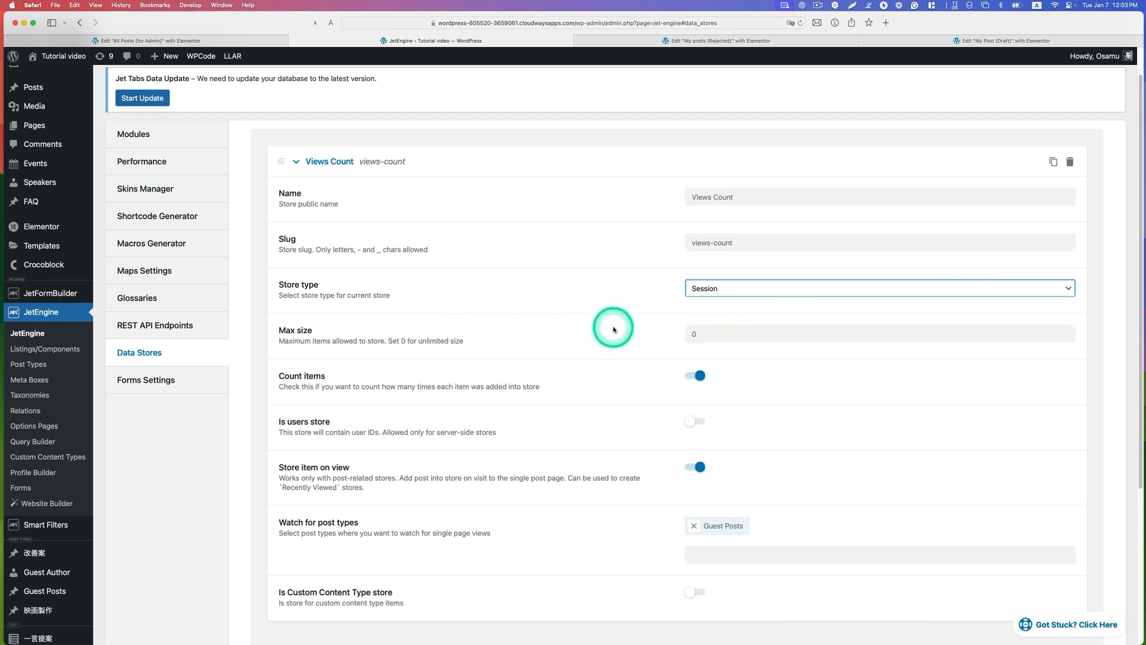
scroll(668, 369, "down", 1)
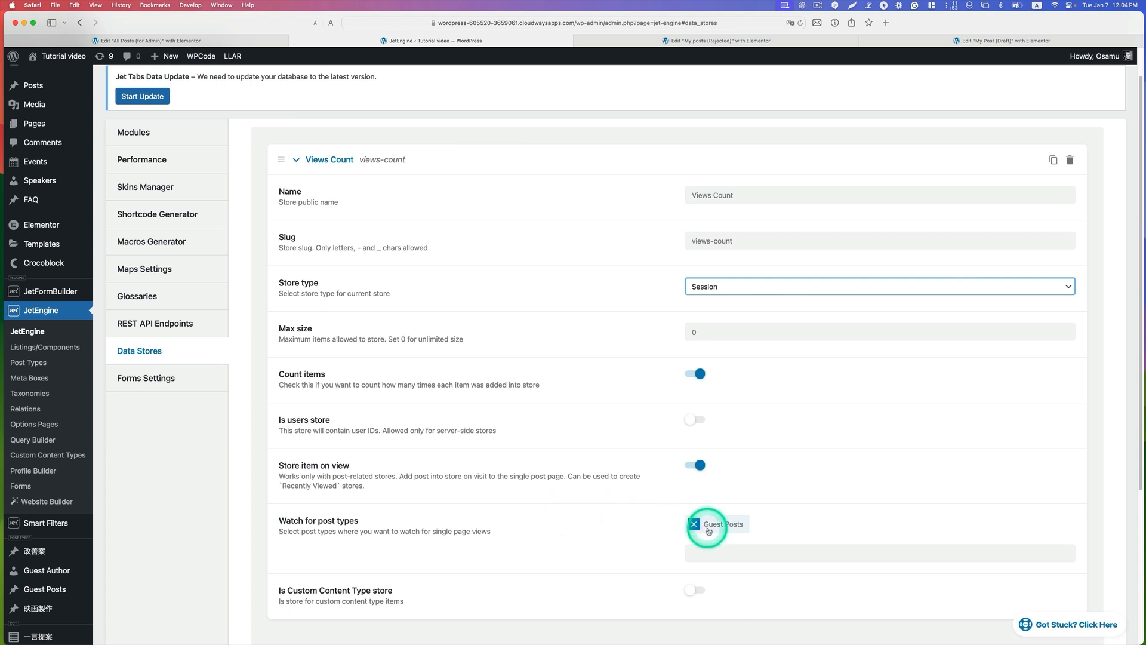
scroll(734, 527, "down", 1)
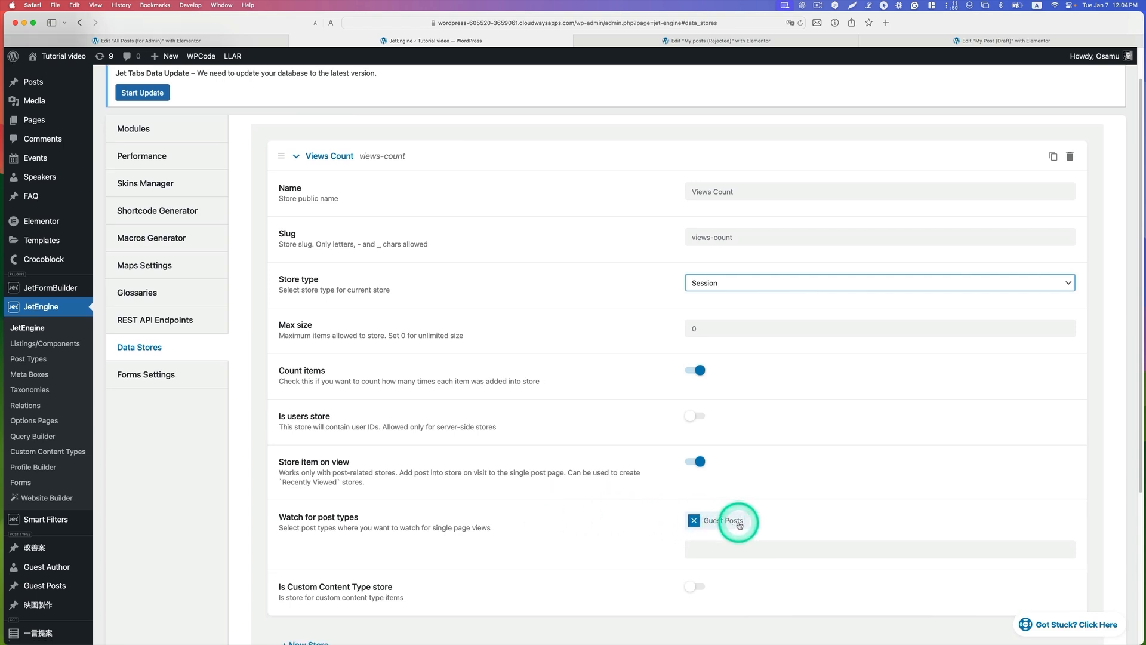
scroll(741, 525, "down", 3)
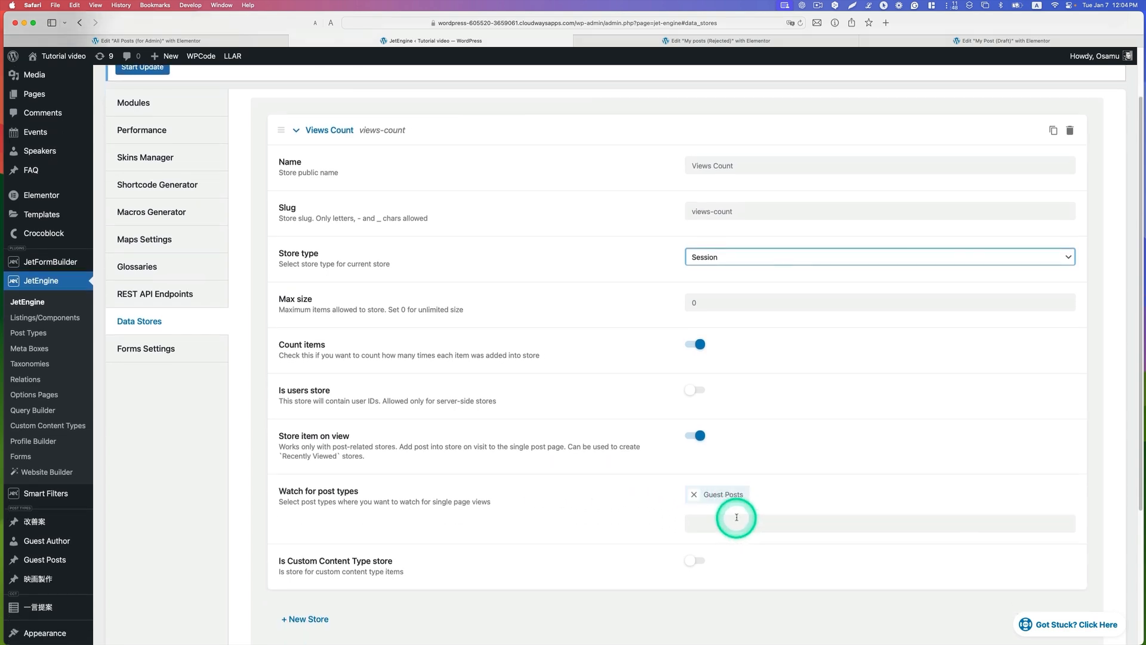
Step: Open the "Guest Posts Item (Account)" listing item for editing with Elementor in a separate browser tab
scroll(737, 518, "down", 5)
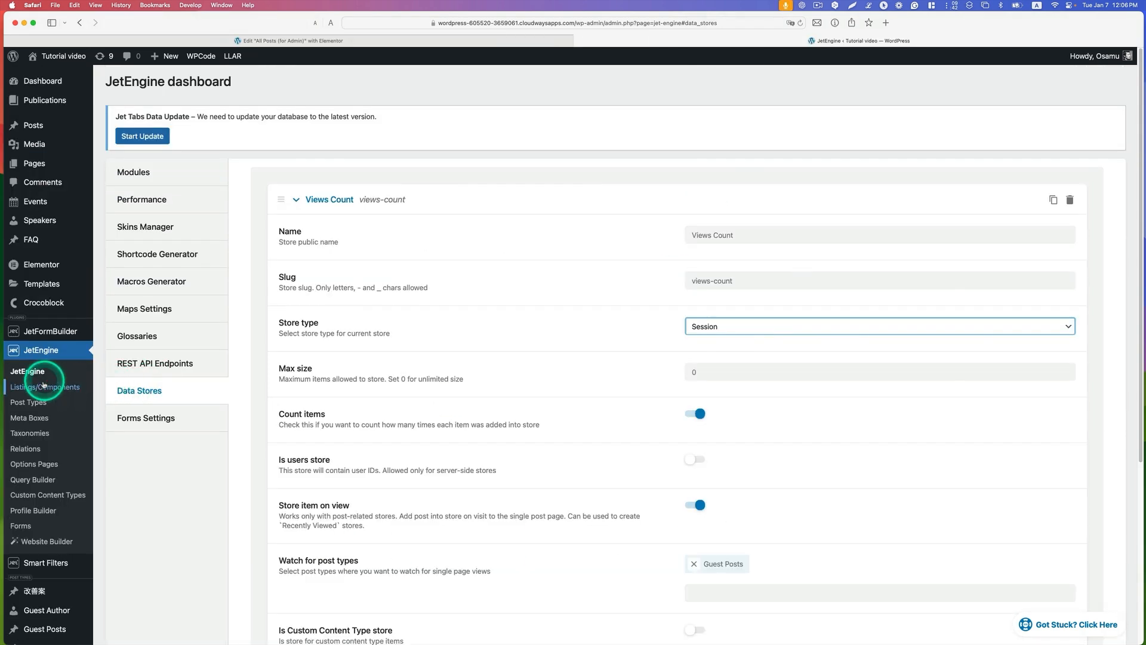
left_click(27, 390)
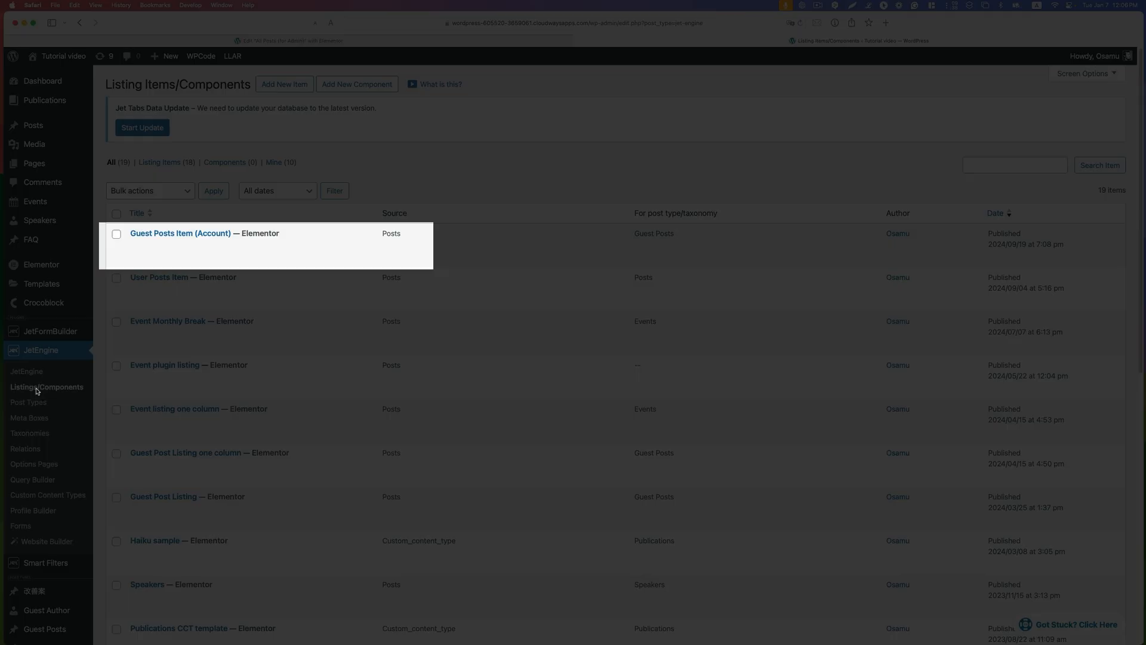
left_click(145, 241)
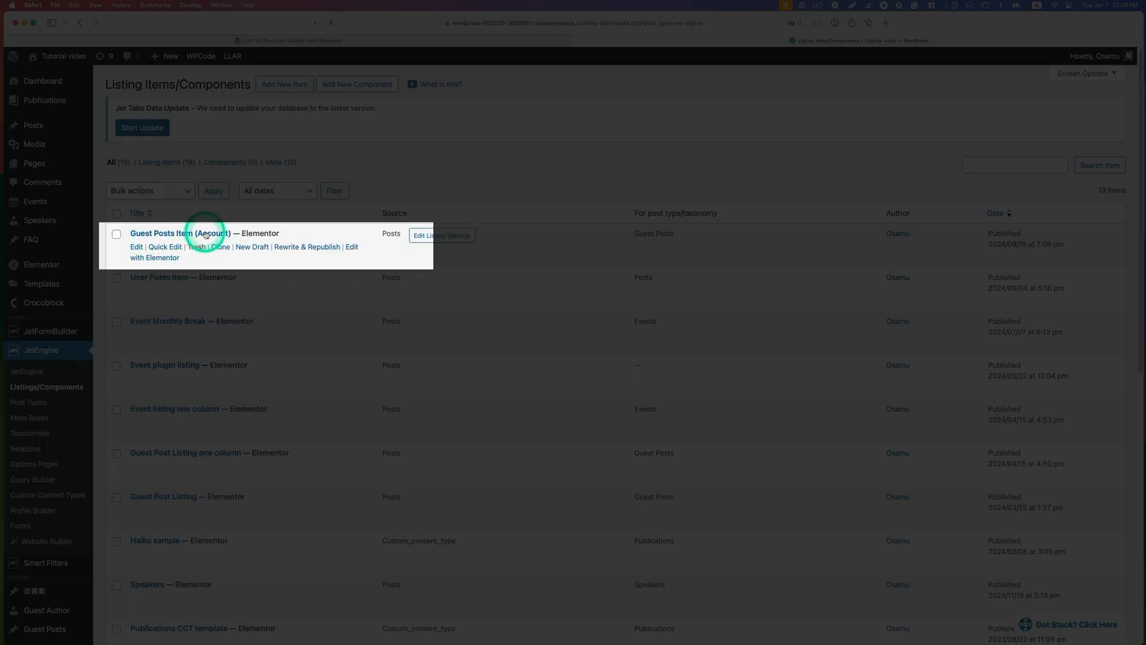
right_click(168, 261)
left_click(191, 266)
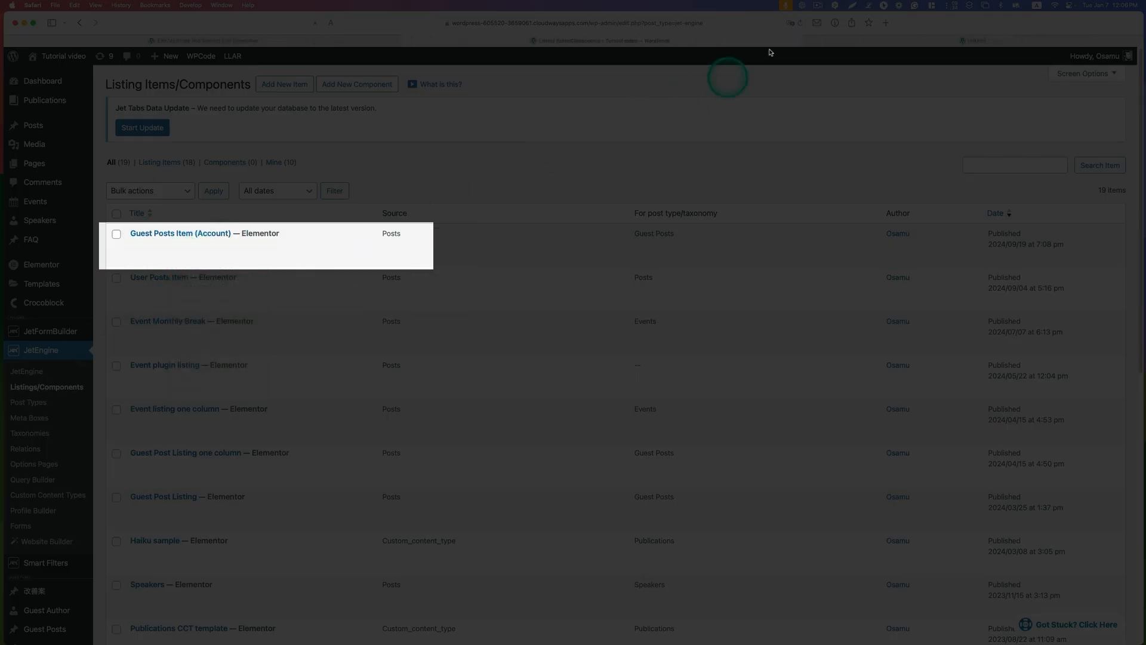
left_click(909, 42)
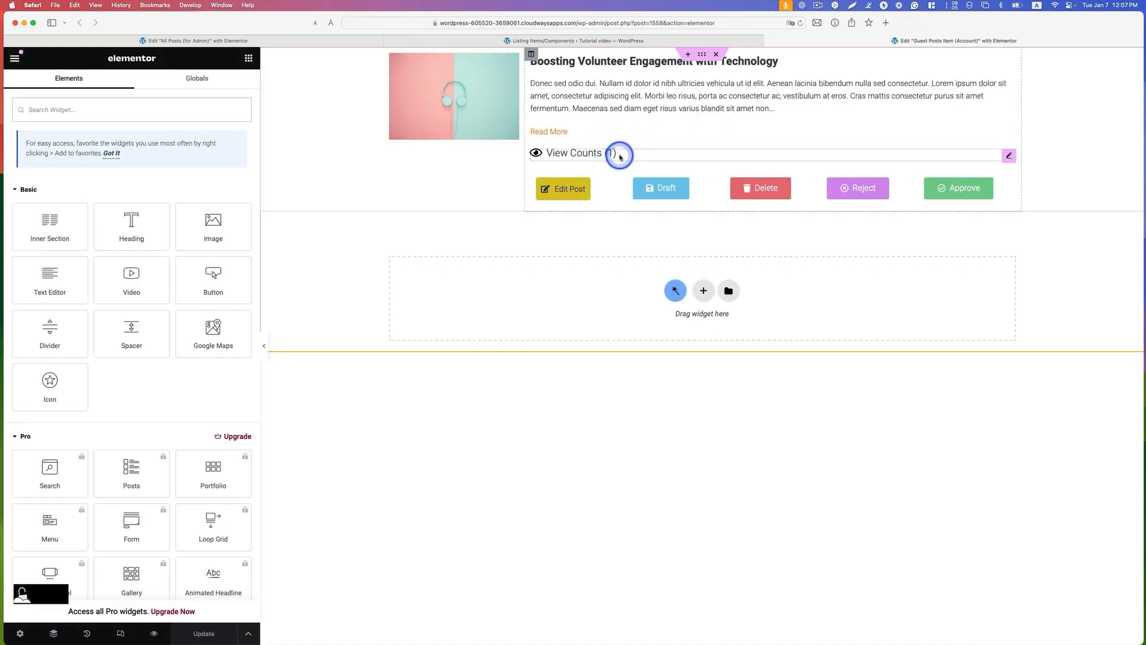
Step: Look through the available widgets for the Icon Box used for the post's view counts
scroll(160, 231, "down", 10)
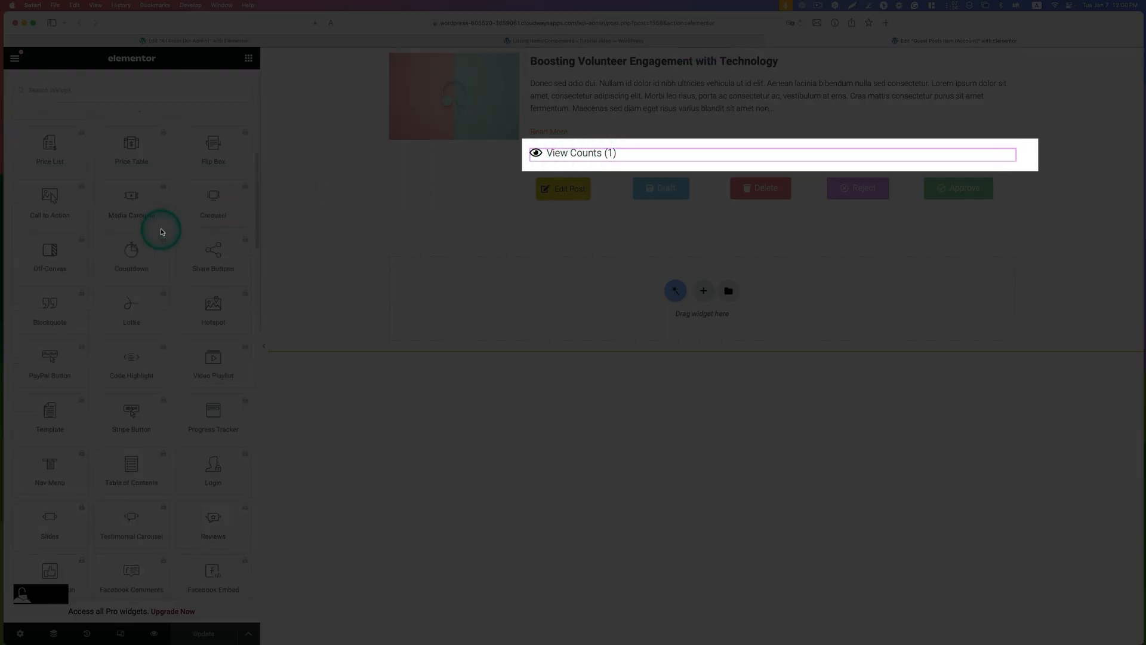
scroll(161, 232, "up", 3)
scroll(73, 286, "down", 10)
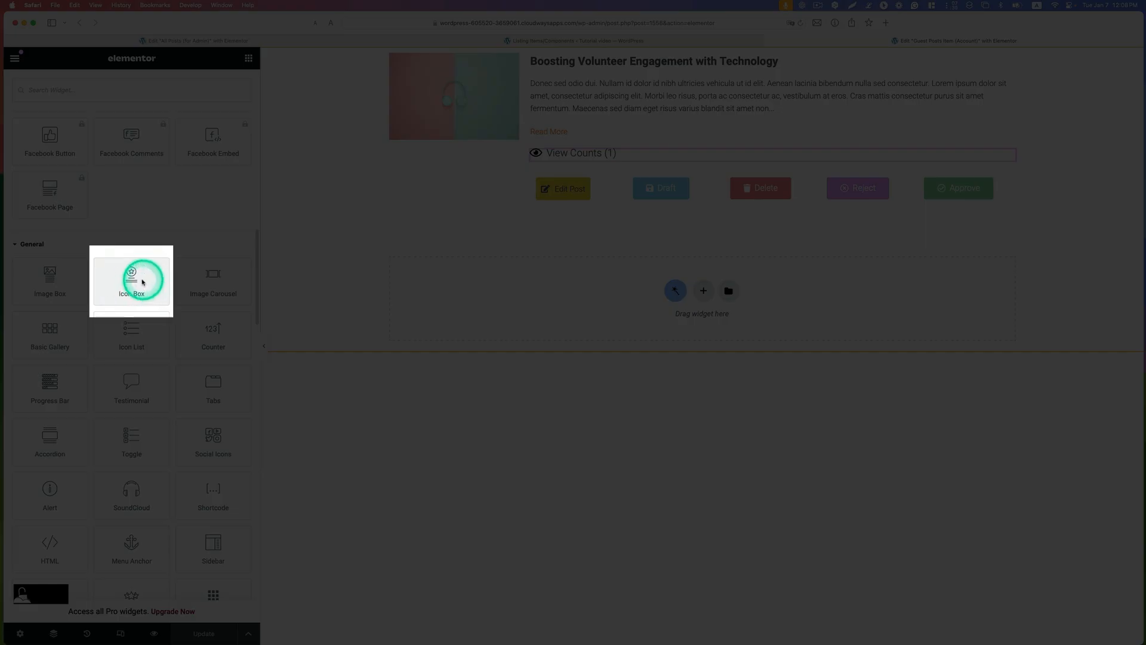
left_click_drag(143, 282, 656, 83)
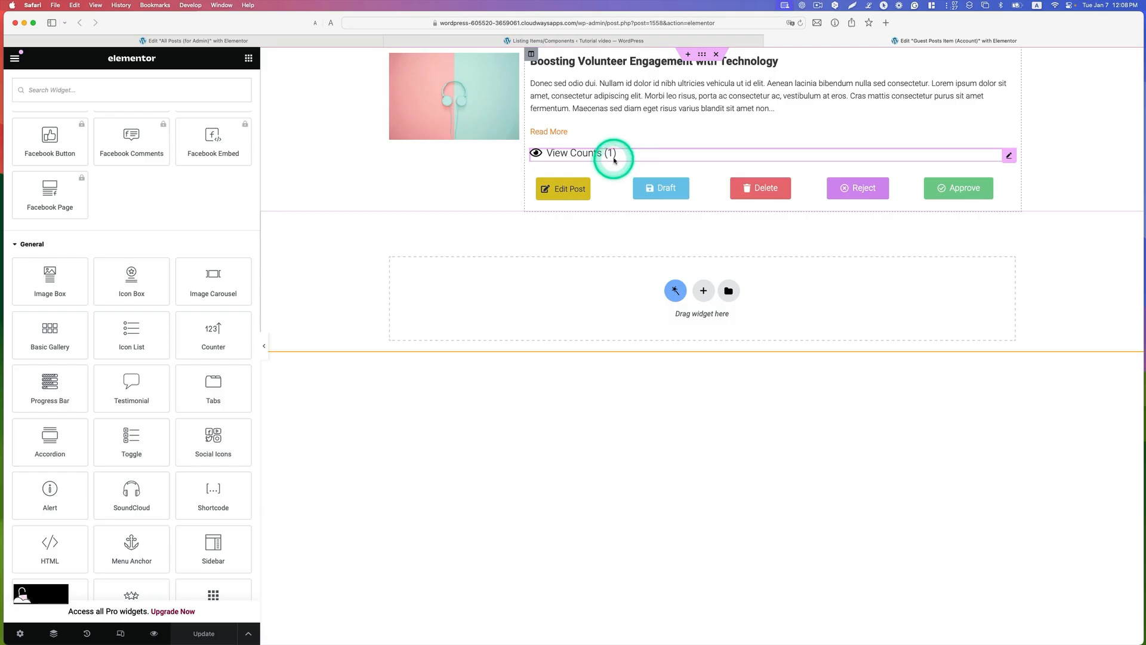
Step: Select the view counts icon box below the Read More link and check its eye icon in the icon library
left_click(614, 156)
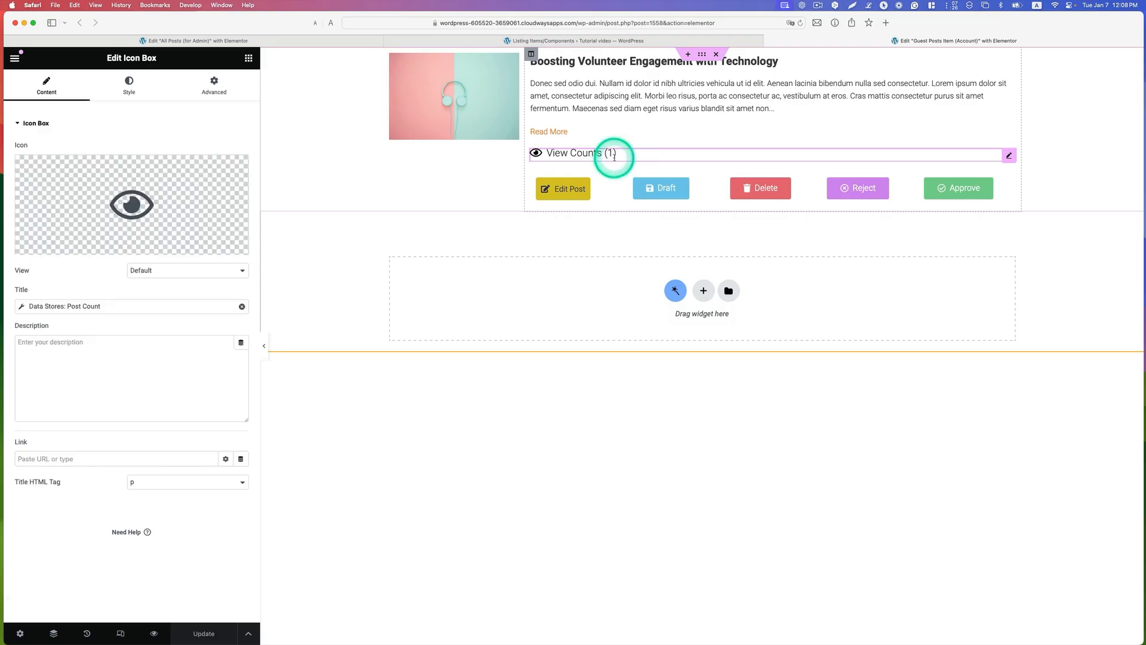
left_click(140, 197)
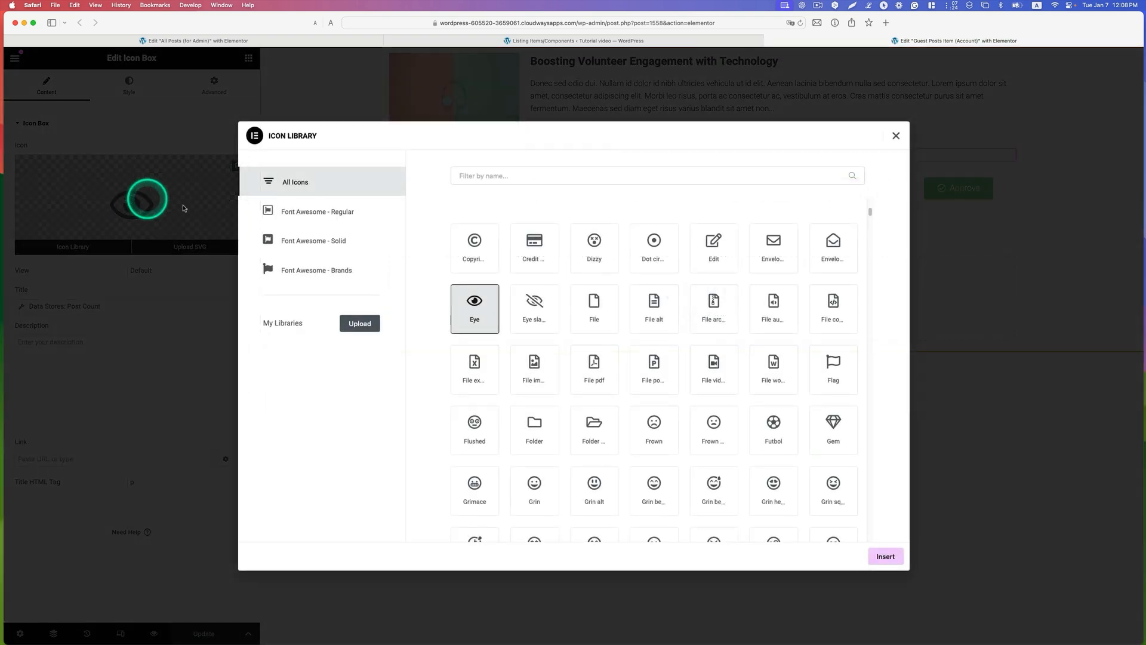
left_click(891, 142)
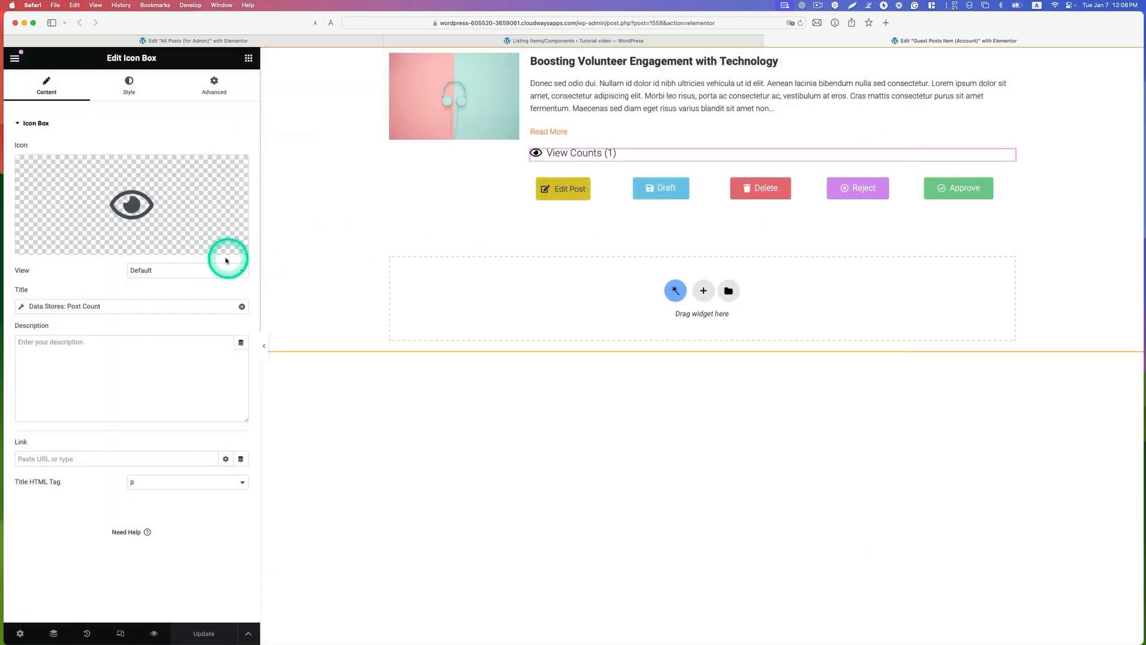
mouse_move(225, 252)
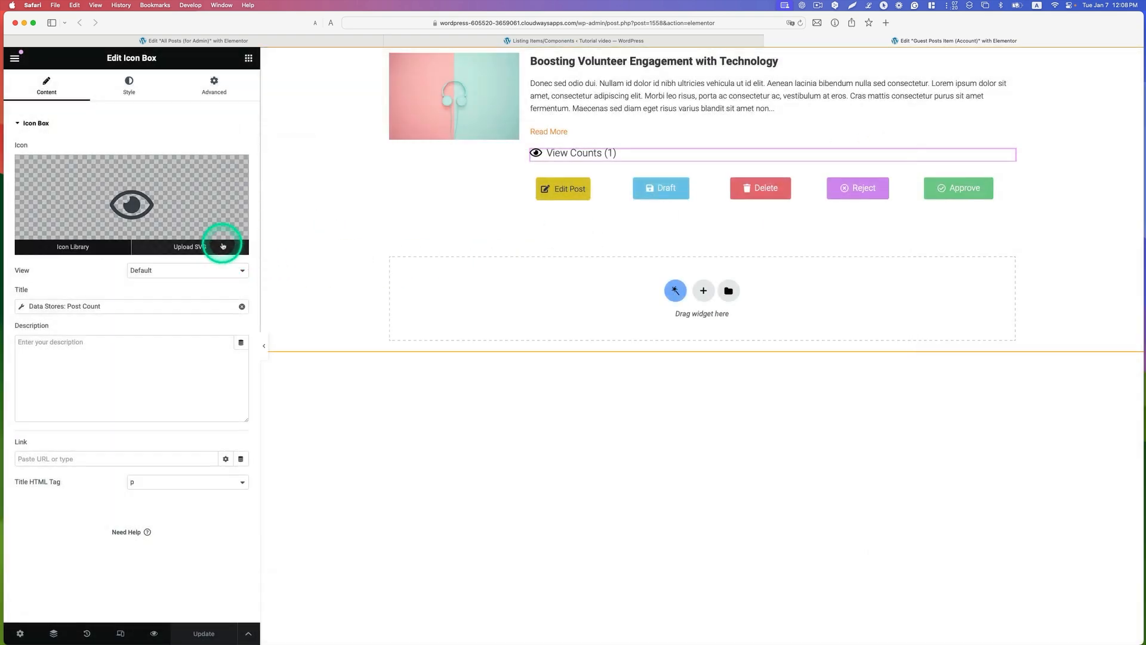
Step: Replace the icon box title's dynamic tag with "Data Stores: Post Count" using the Views Count store
left_click(243, 308)
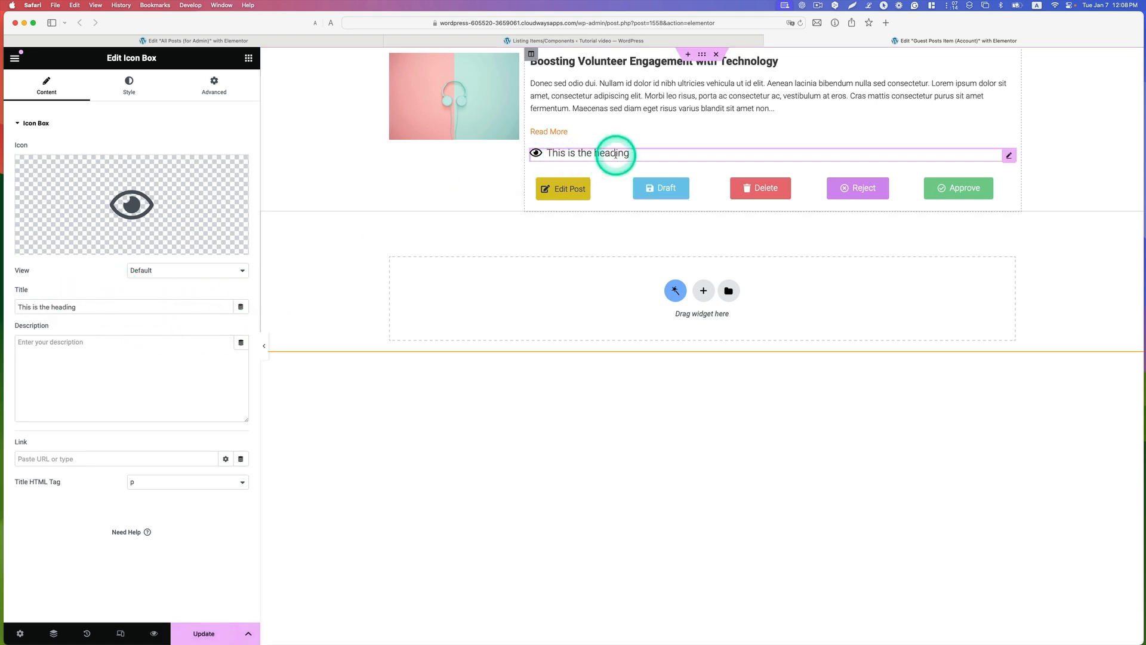
left_click(241, 308)
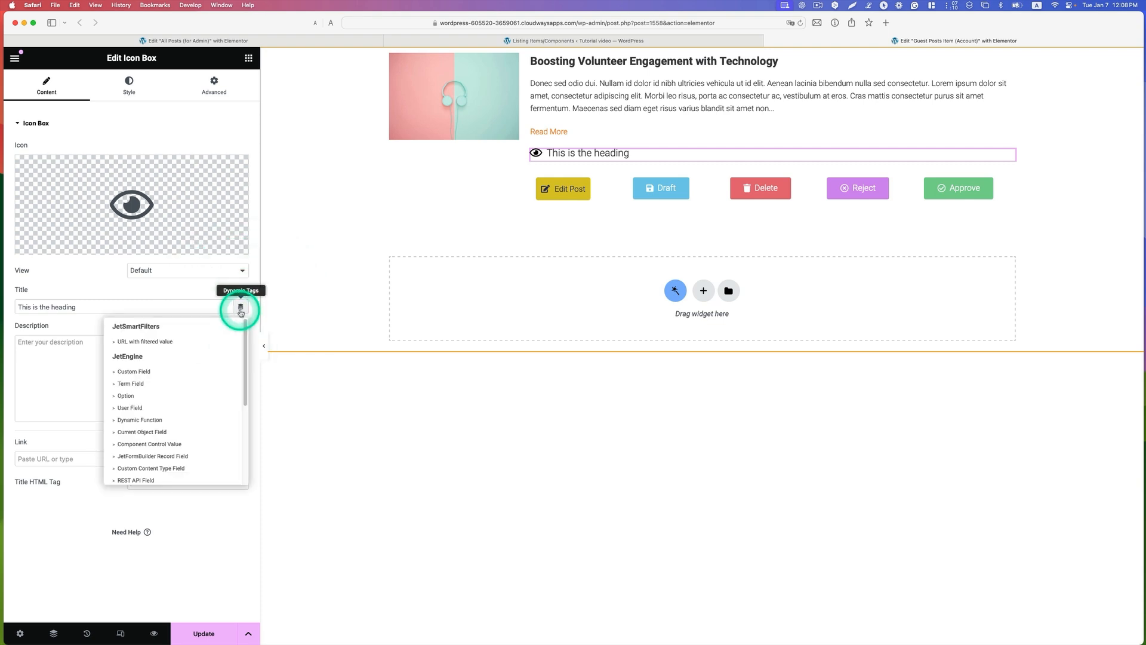
scroll(225, 409, "down", 4)
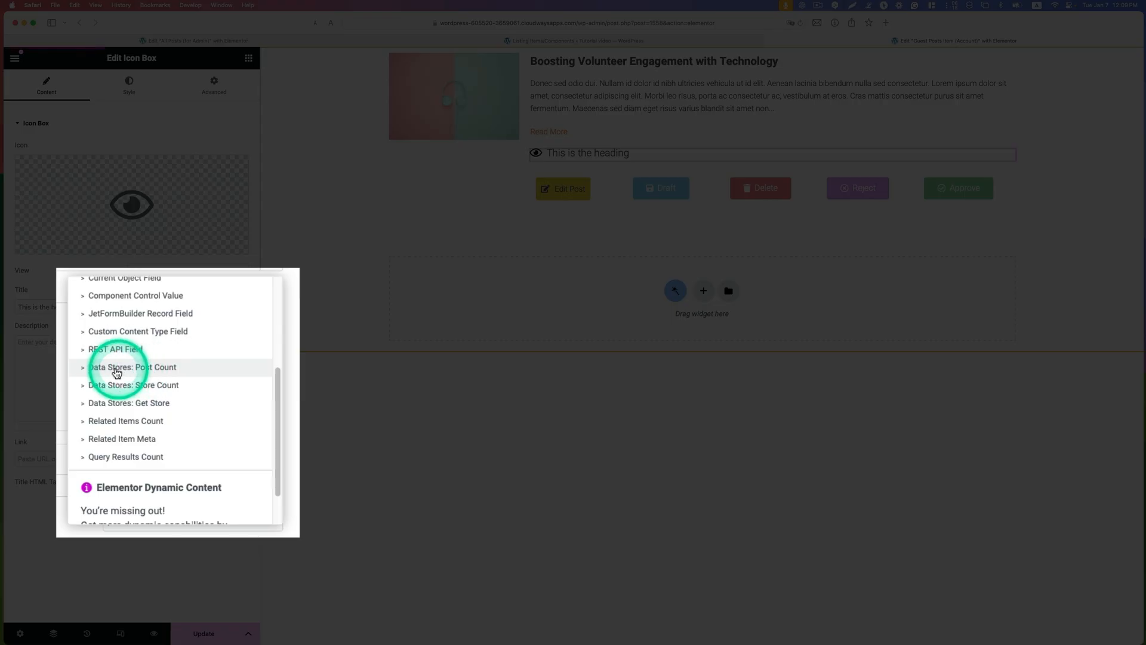
left_click(116, 369)
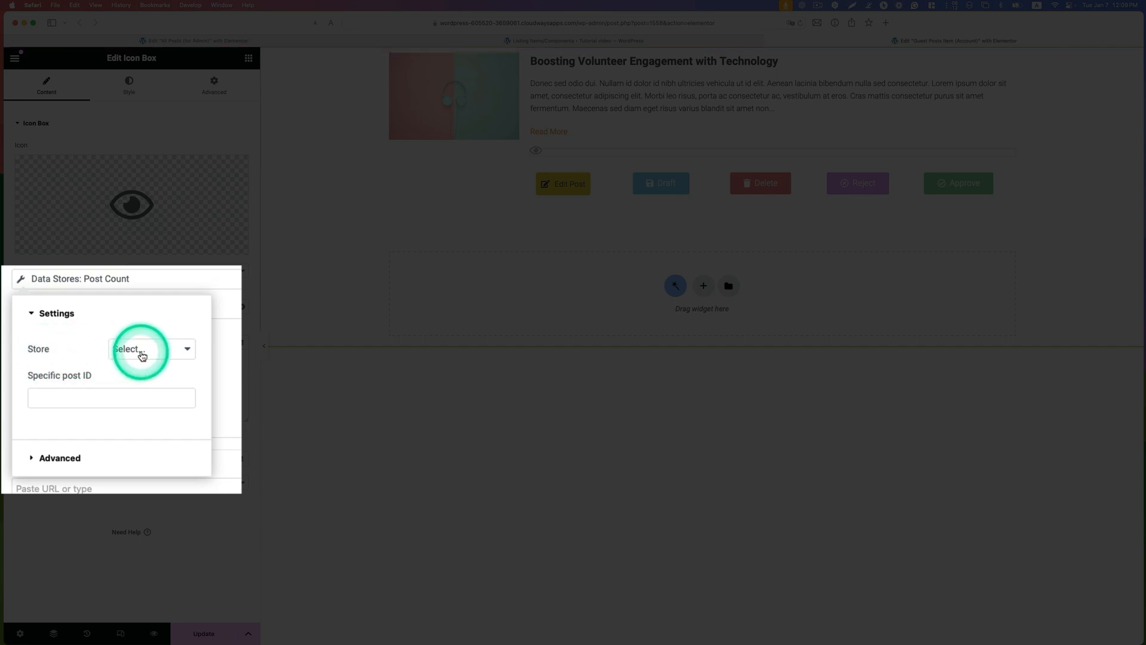
left_click(142, 357)
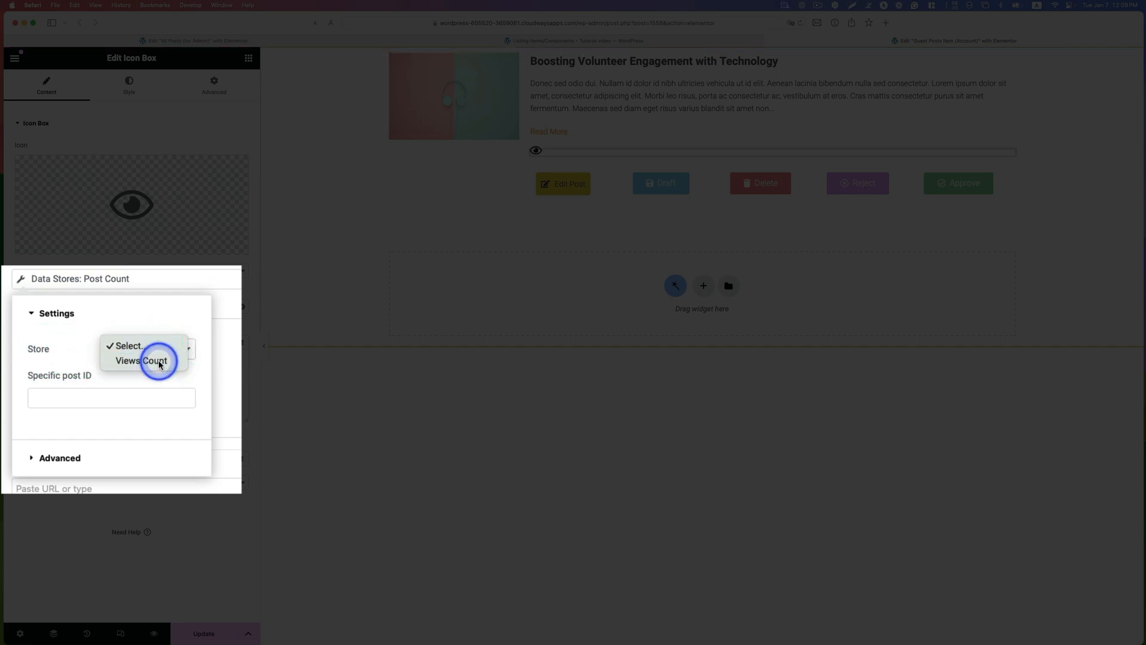
left_click(158, 368)
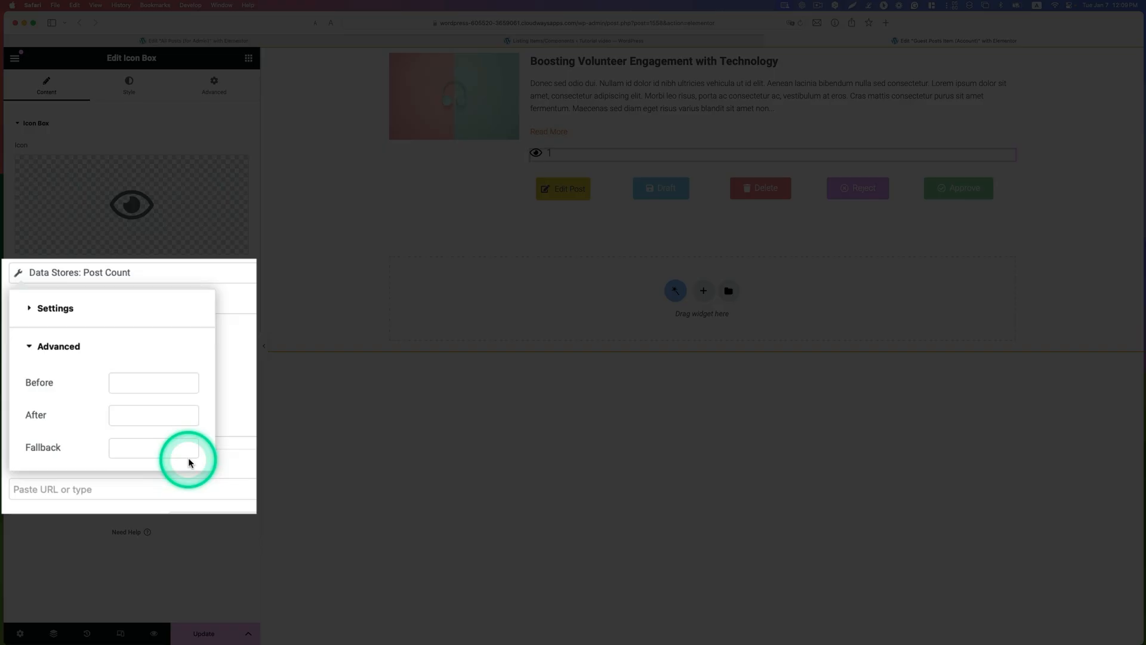
Step: Surround the title's dynamic count with the text "View Counts (" before it and ")" after it
left_click(150, 380)
type("View")
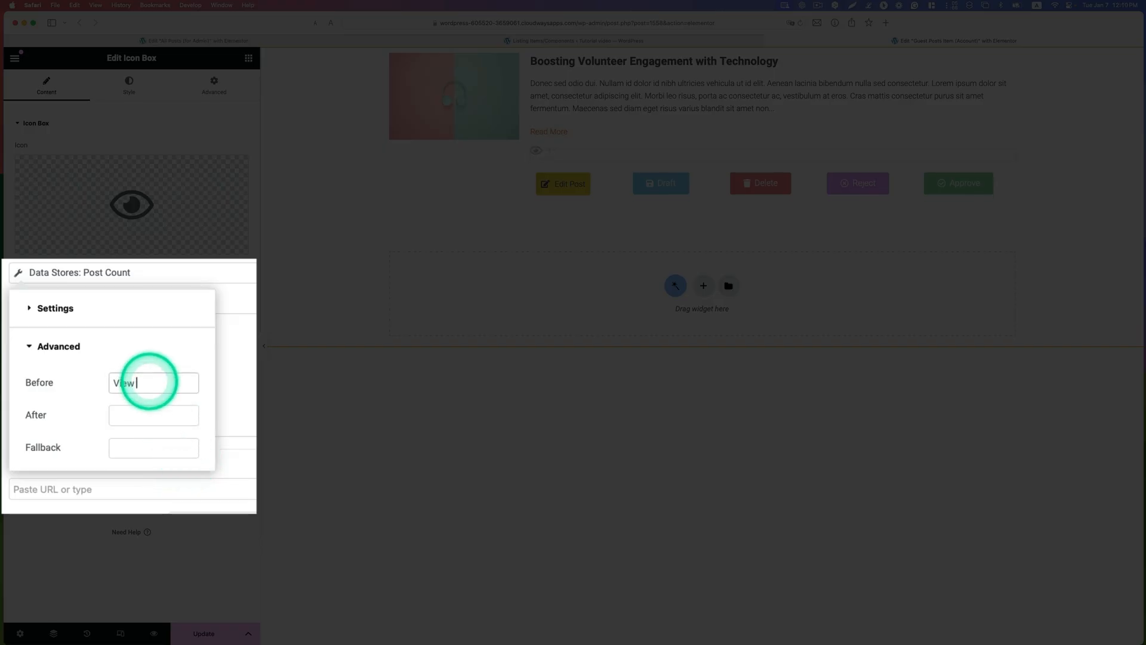
type(" Counts (")
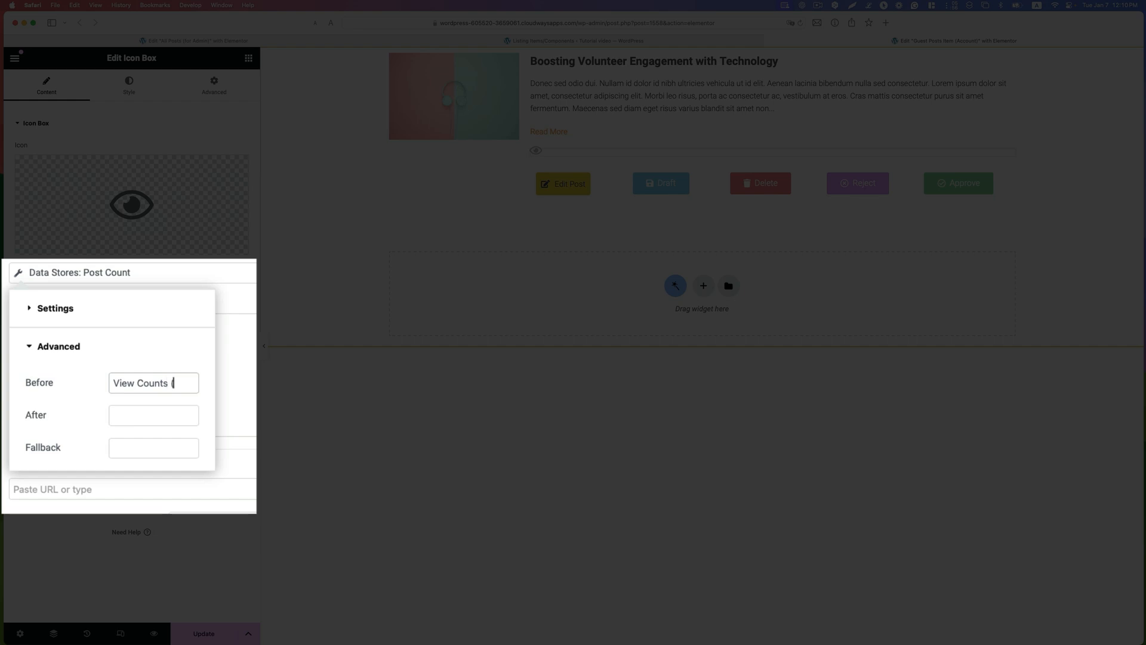
left_click(144, 415)
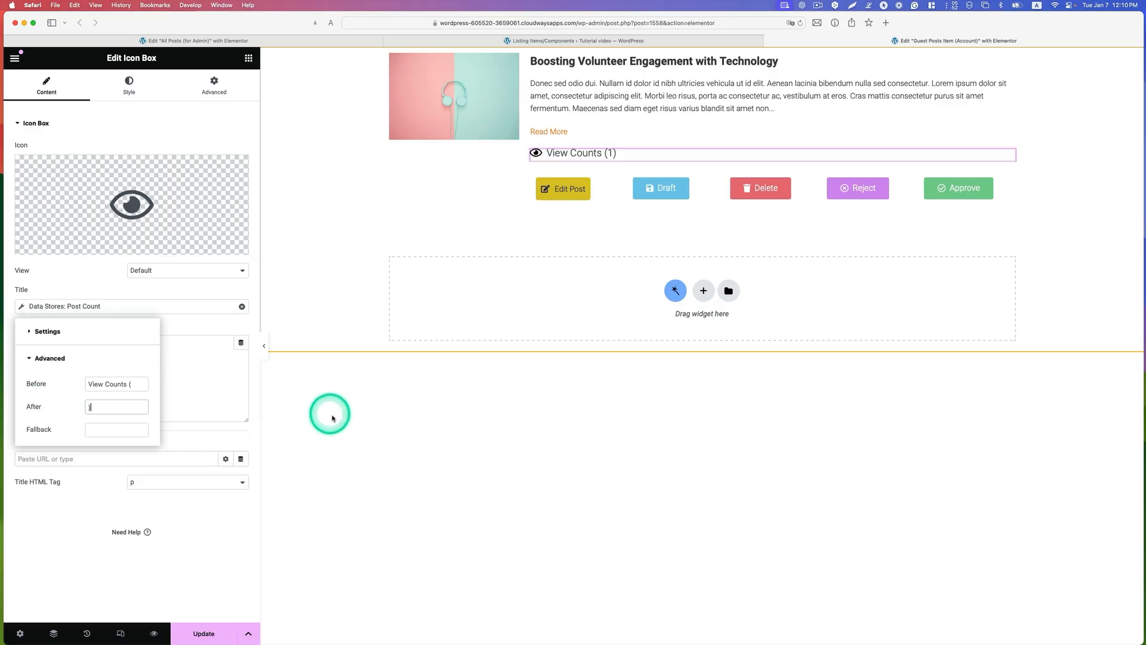
left_click(831, 121)
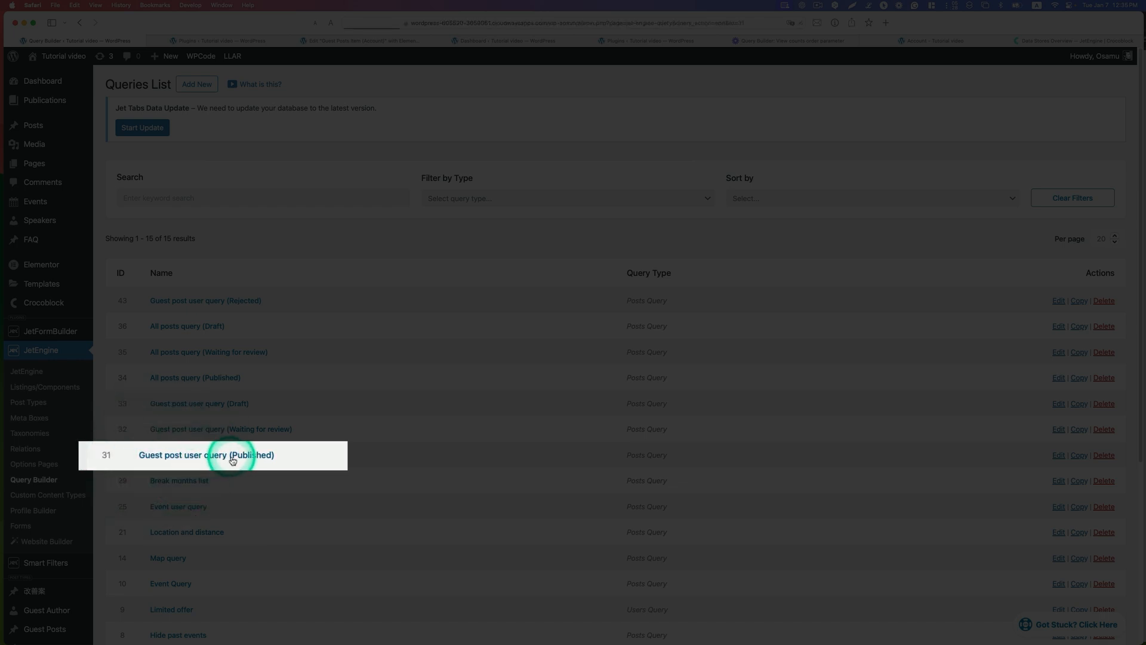
Step: Open the "Guest post user query (Published)" query and review its Order & Order By settings, including the Order By options
left_click(231, 456)
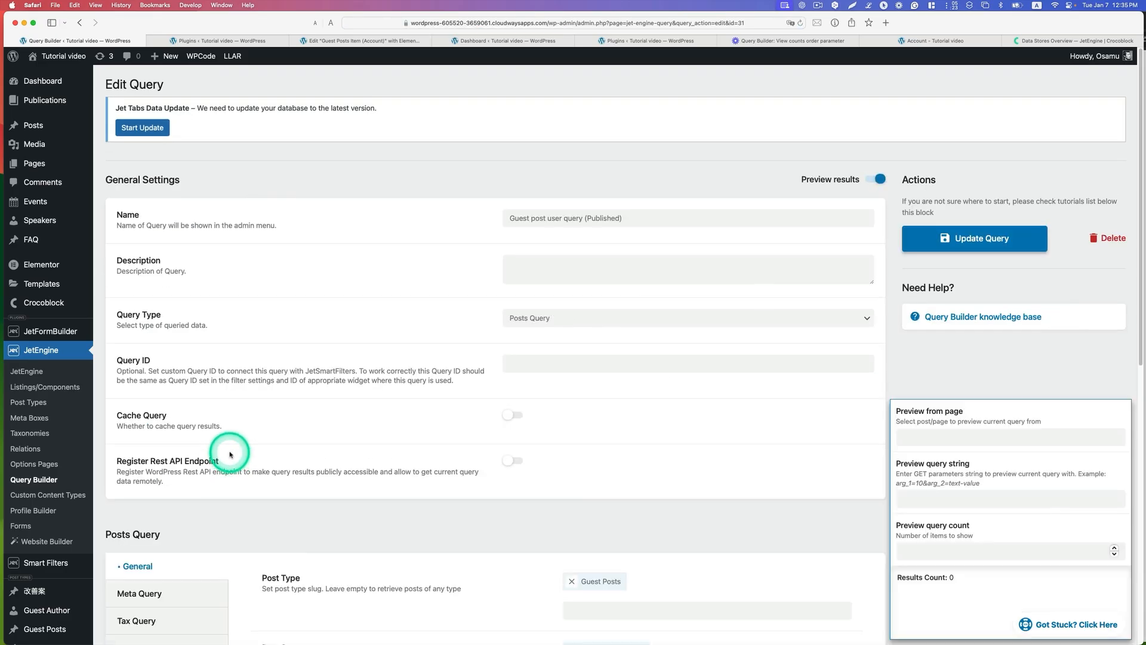
scroll(302, 432, "down", 2)
scroll(305, 431, "down", 6)
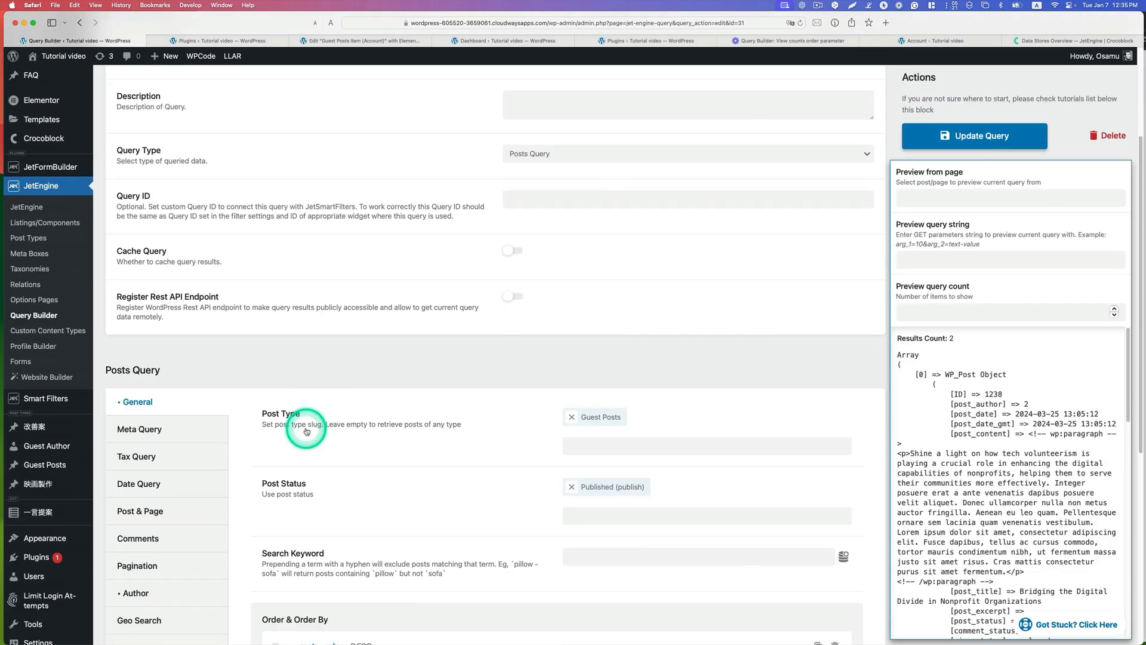
scroll(306, 430, "down", 2)
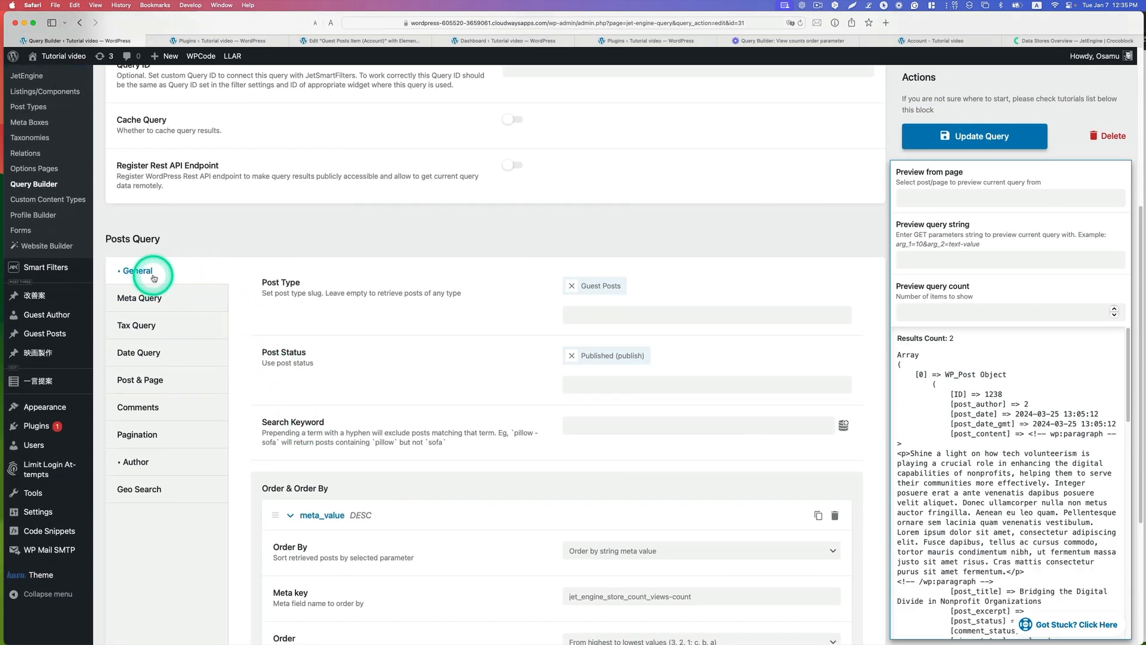
scroll(496, 425, "down", 2)
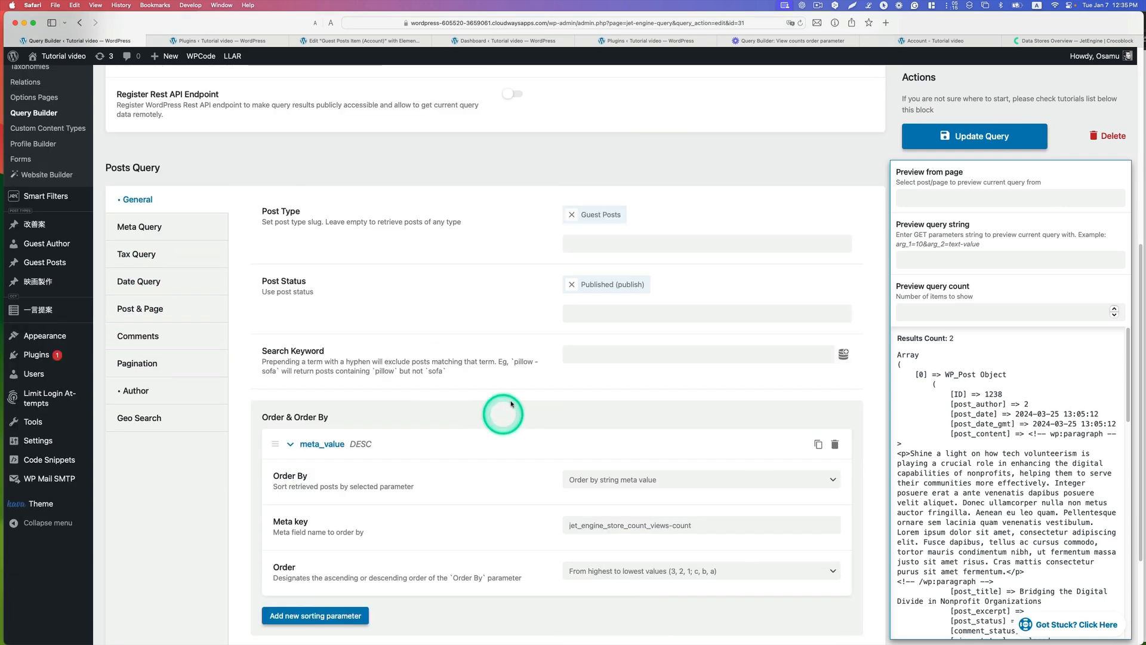
scroll(535, 340, "down", 2)
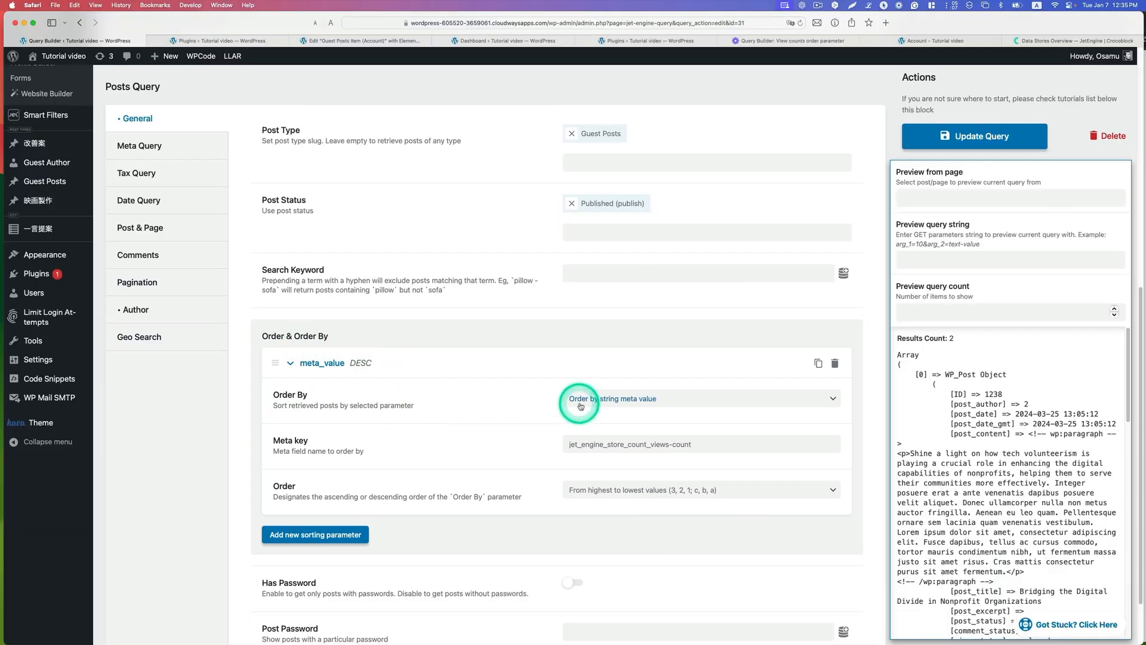
left_click(580, 406)
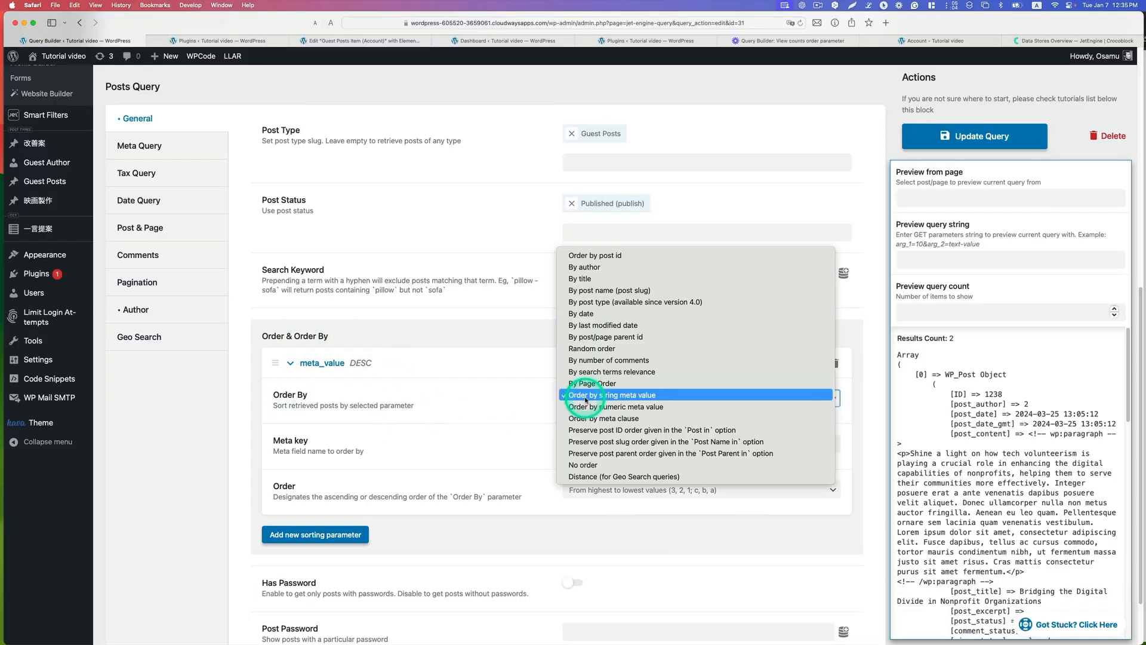
left_click(618, 406)
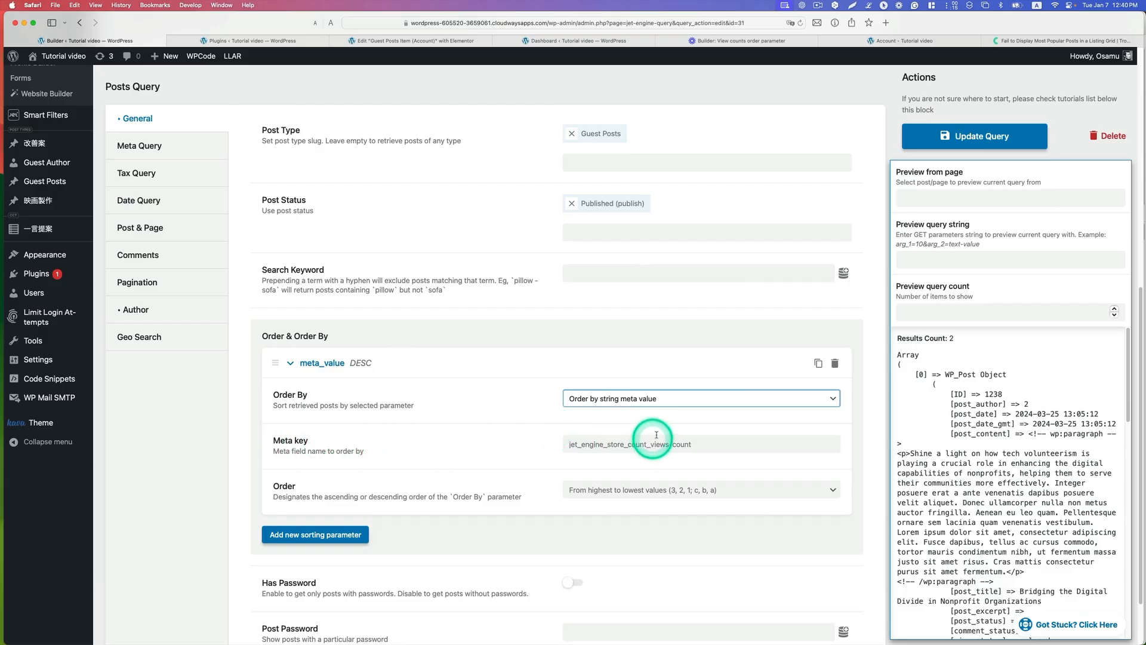
Step: Find the "jet_engine_store_count_" prefix in Crocoblock's popular posts article and compare it with the meta key in the query's sorting settings
left_click(1041, 40)
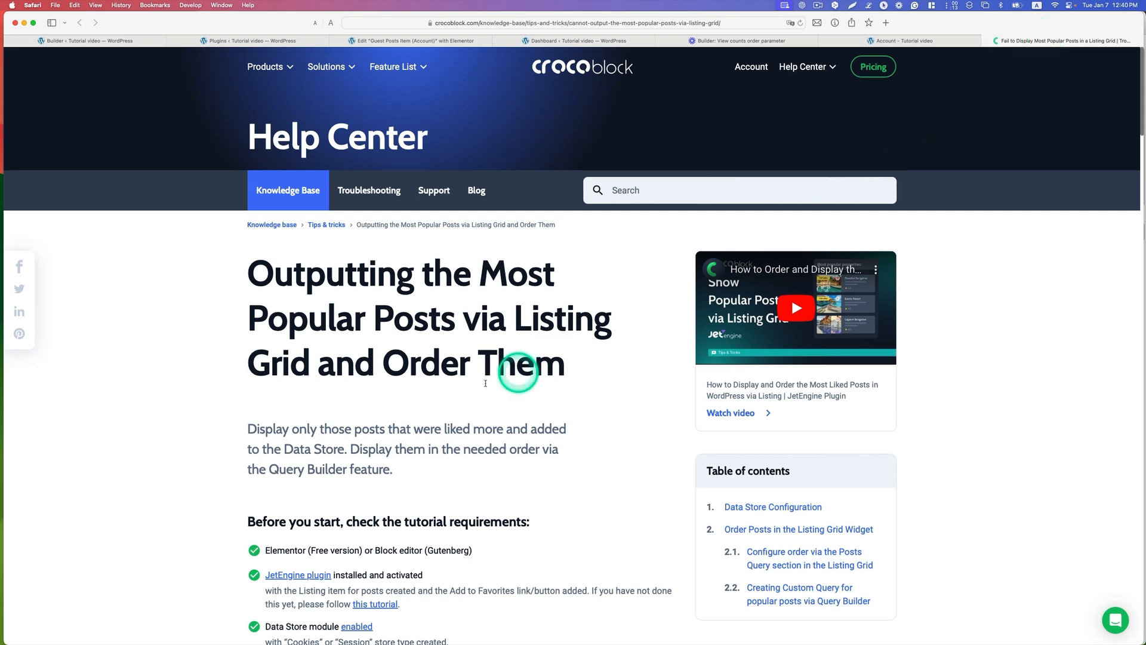
scroll(485, 383, "down", 10)
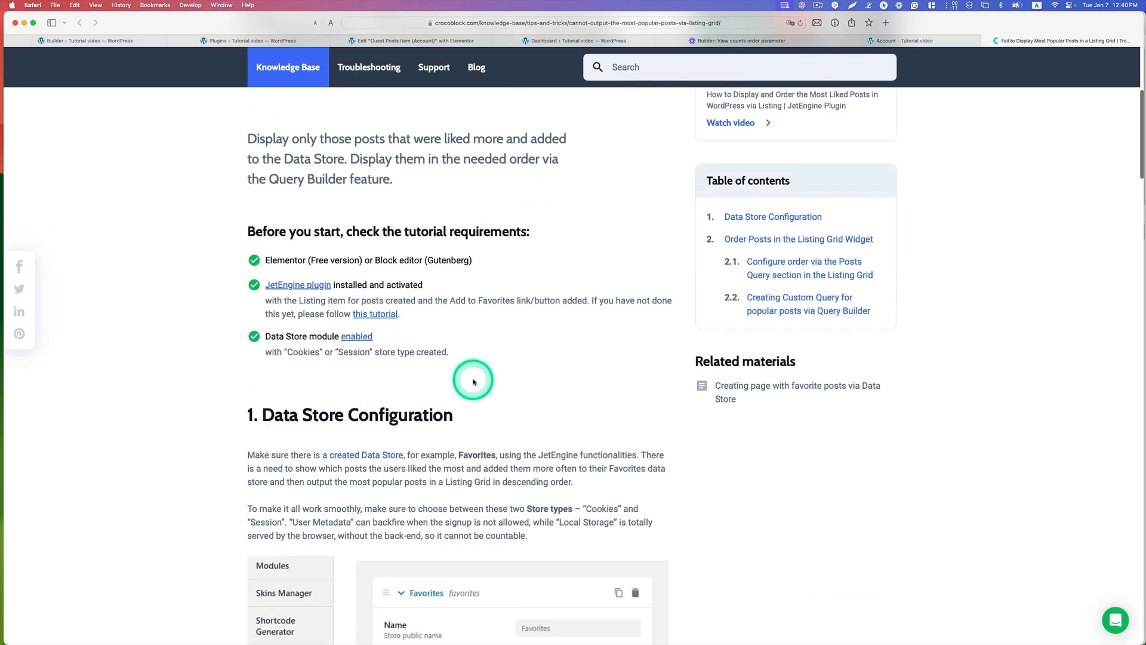
scroll(473, 381, "down", 20)
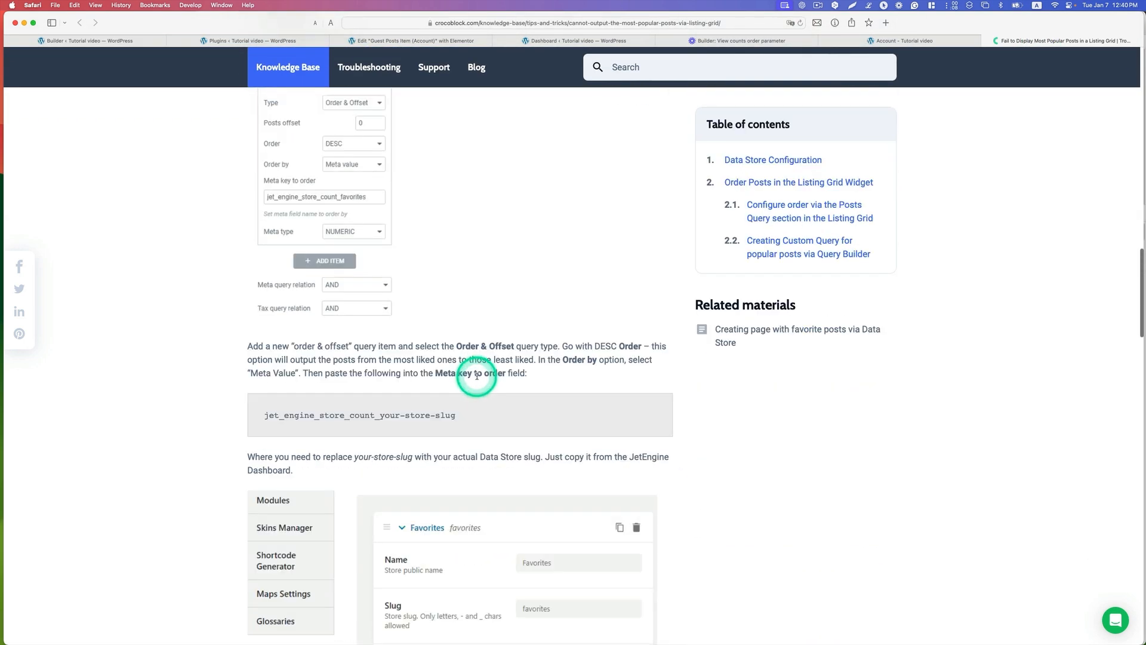
left_click_drag(265, 406, 383, 406)
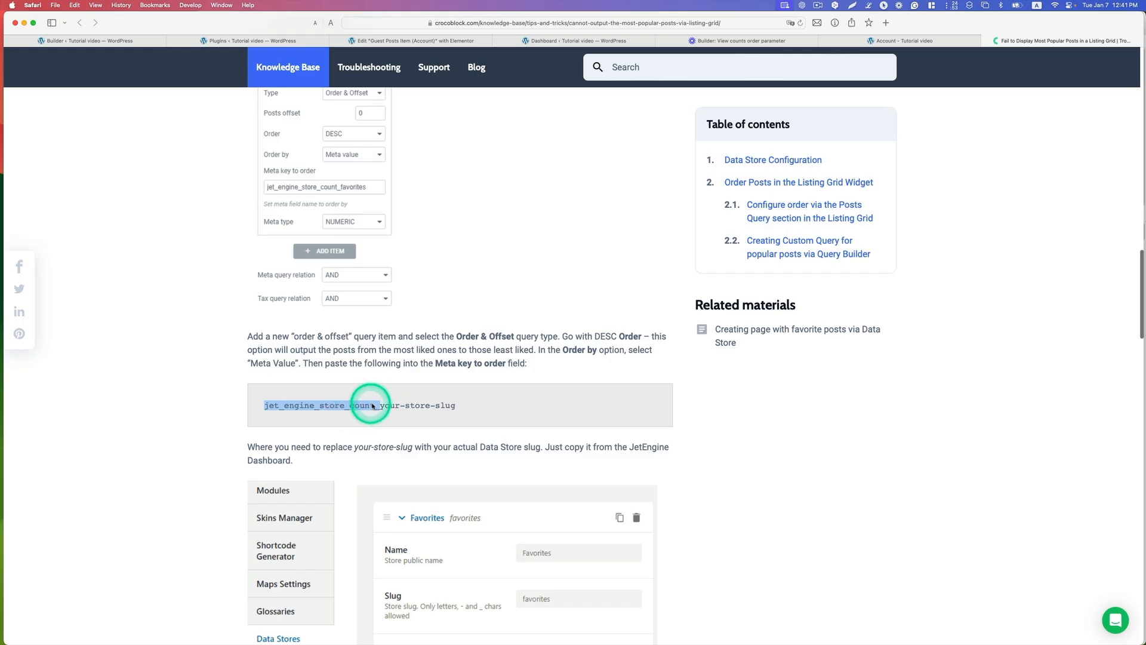
left_click(120, 43)
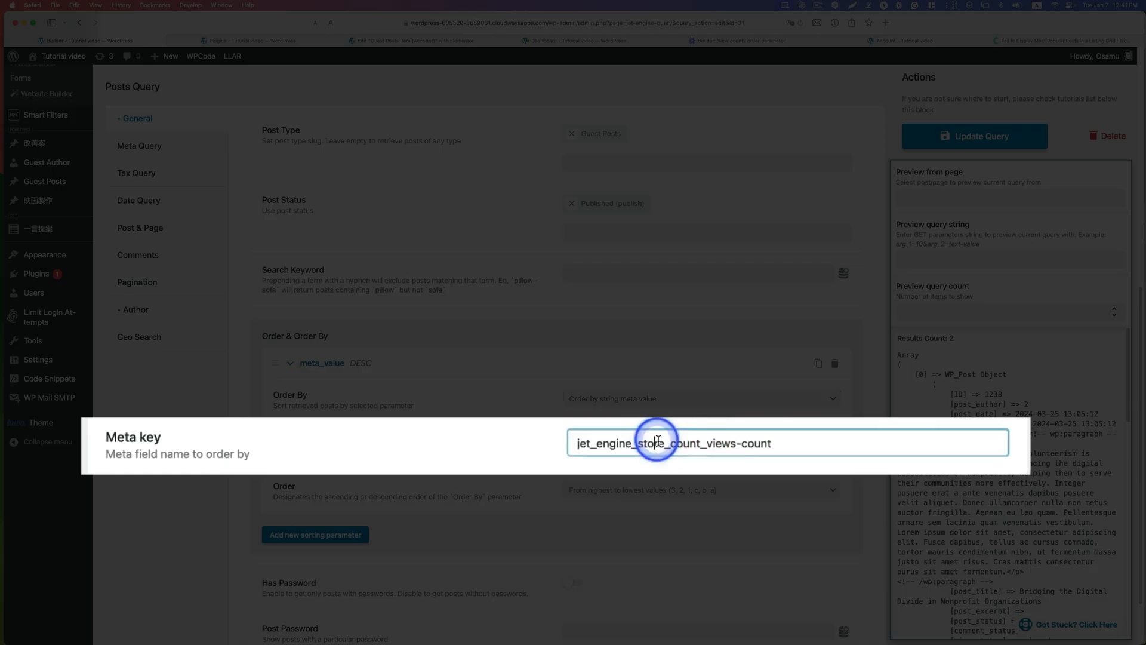
left_click_drag(705, 442, 577, 443)
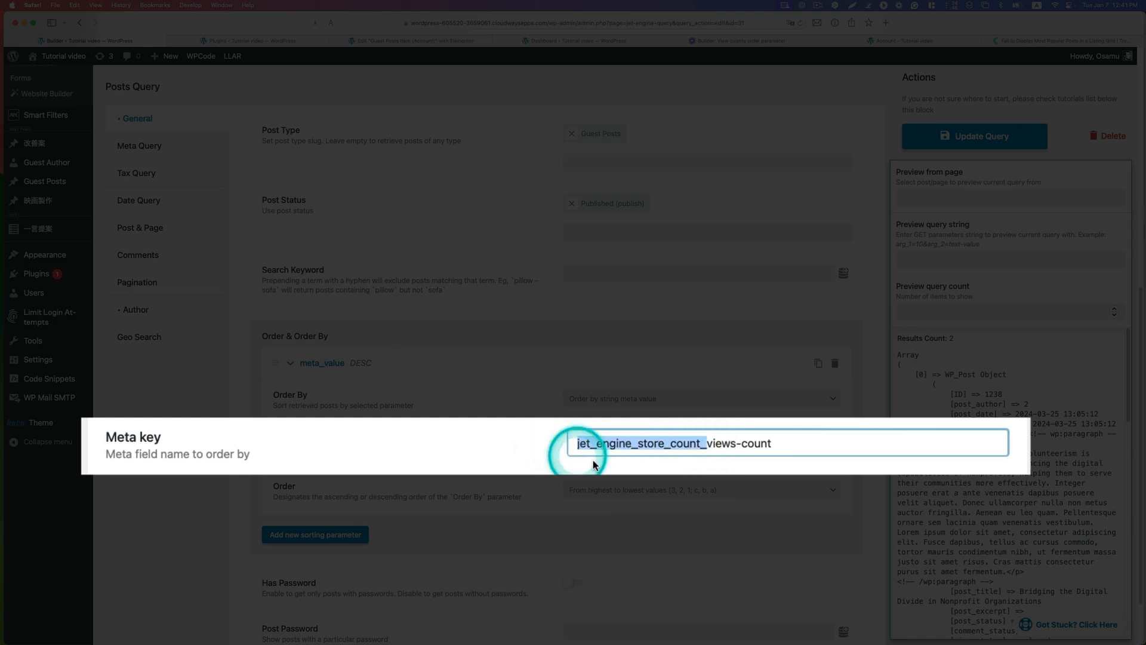
Step: Examine the query's meta key, separating the "jet_engine_store_count_" prefix from the "views-count" part
left_click(709, 443)
mouse_move(710, 444)
left_mouse_down()
mouse_move(770, 444)
mouse_move(712, 446)
left_mouse_up()
left_click(778, 445)
left_click(711, 448)
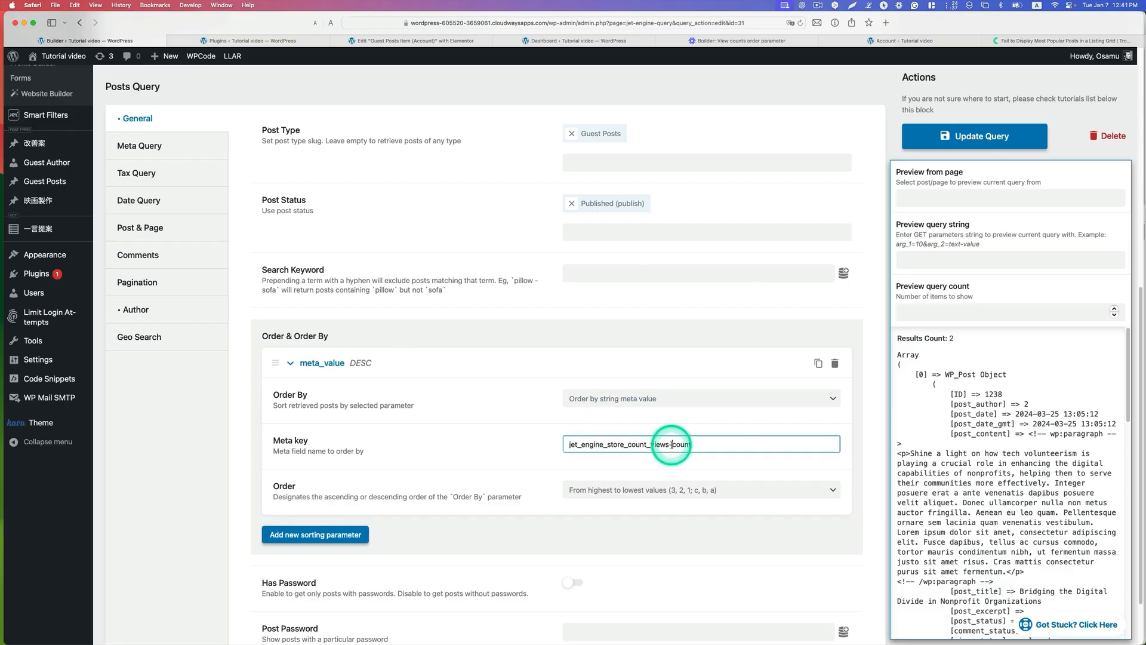
left_click(672, 445)
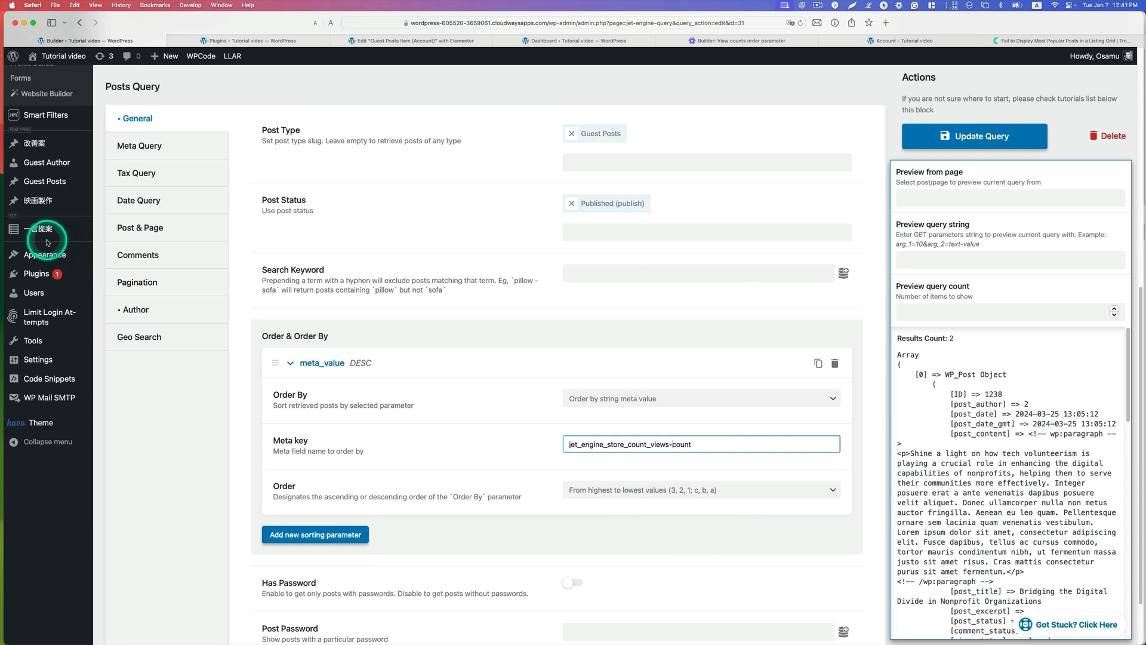
Step: Open the JetEngine dashboard in a new browser tab and check the slug of the Views Count data store
scroll(50, 240, "up", 1)
scroll(50, 241, "up", 5)
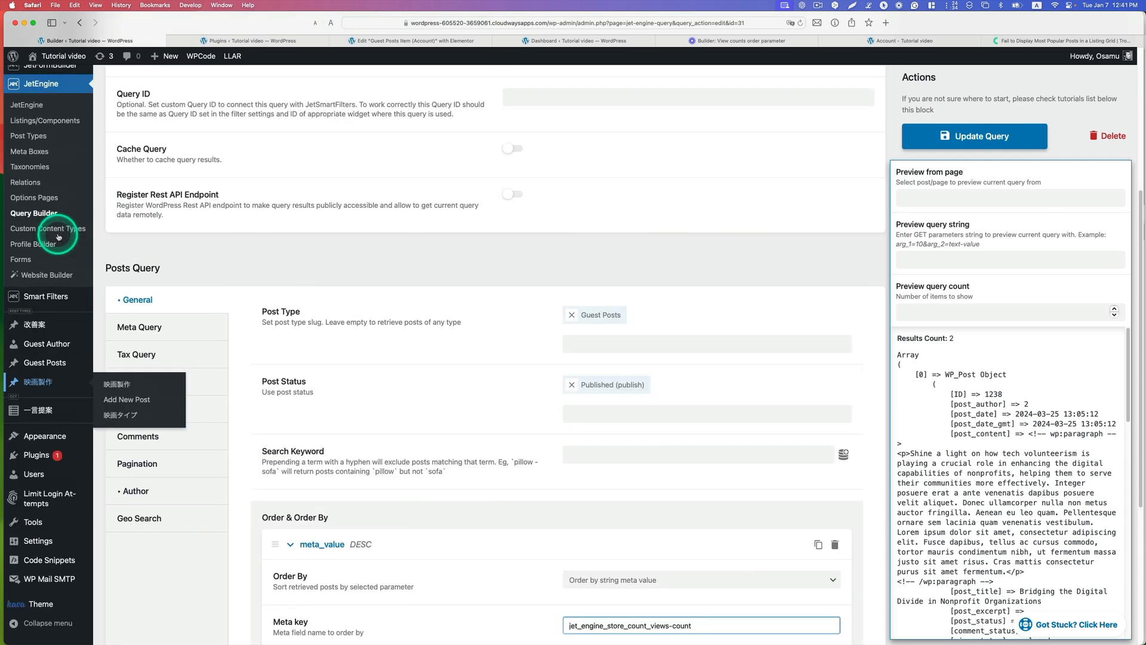
right_click(45, 111)
left_click(45, 111)
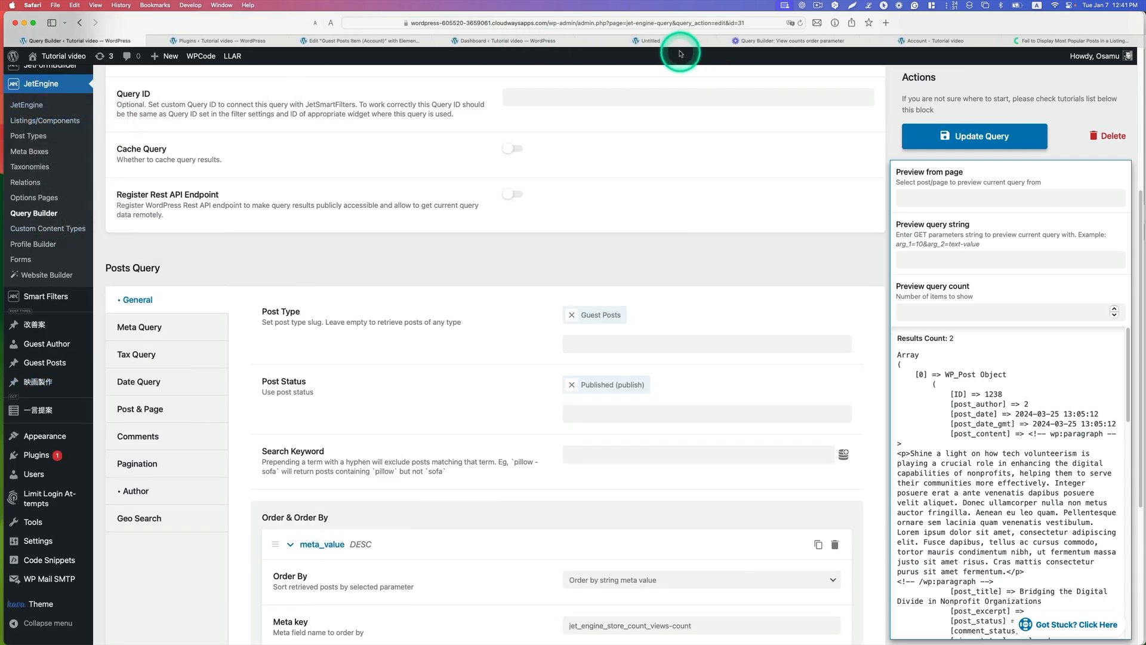
left_click(666, 42)
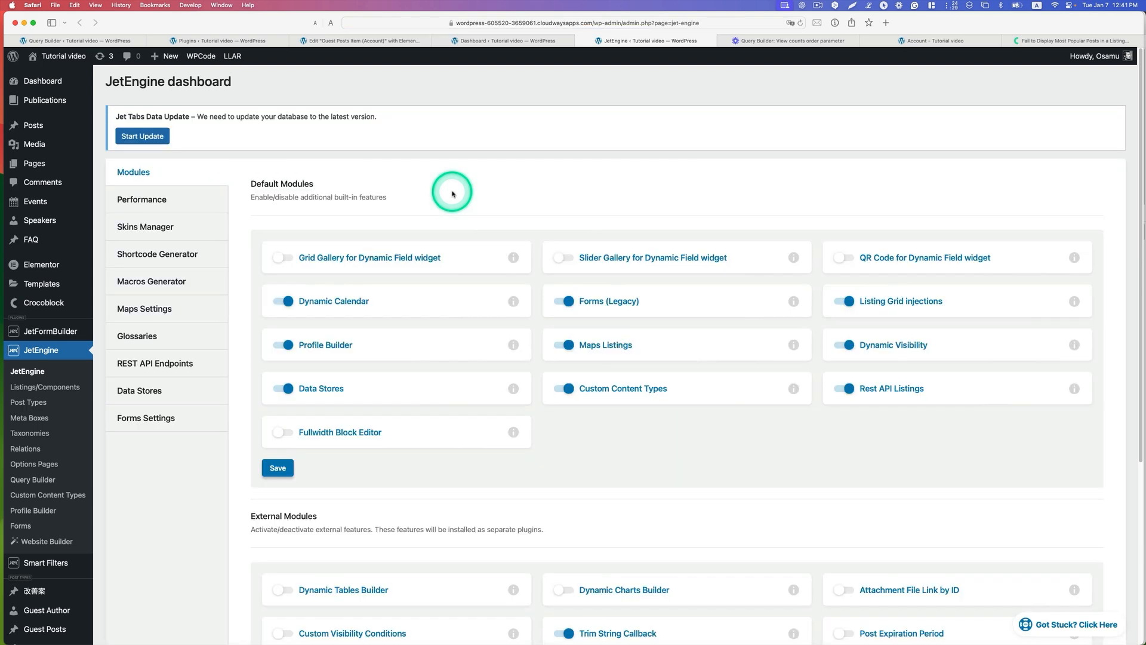
left_click(142, 392)
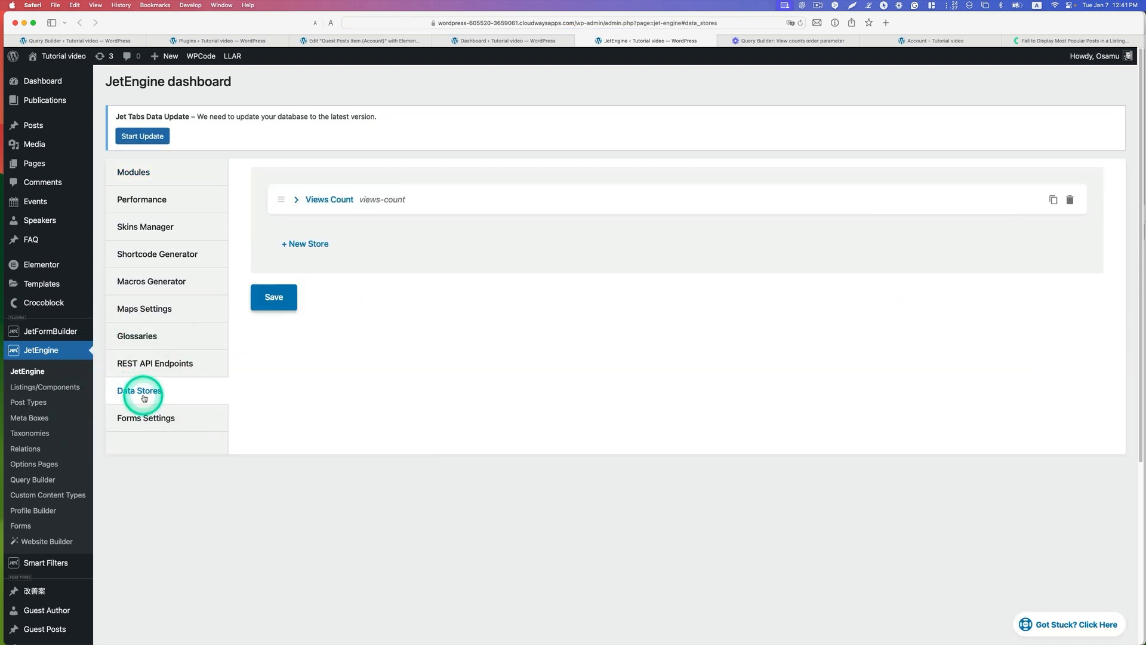
left_click(307, 199)
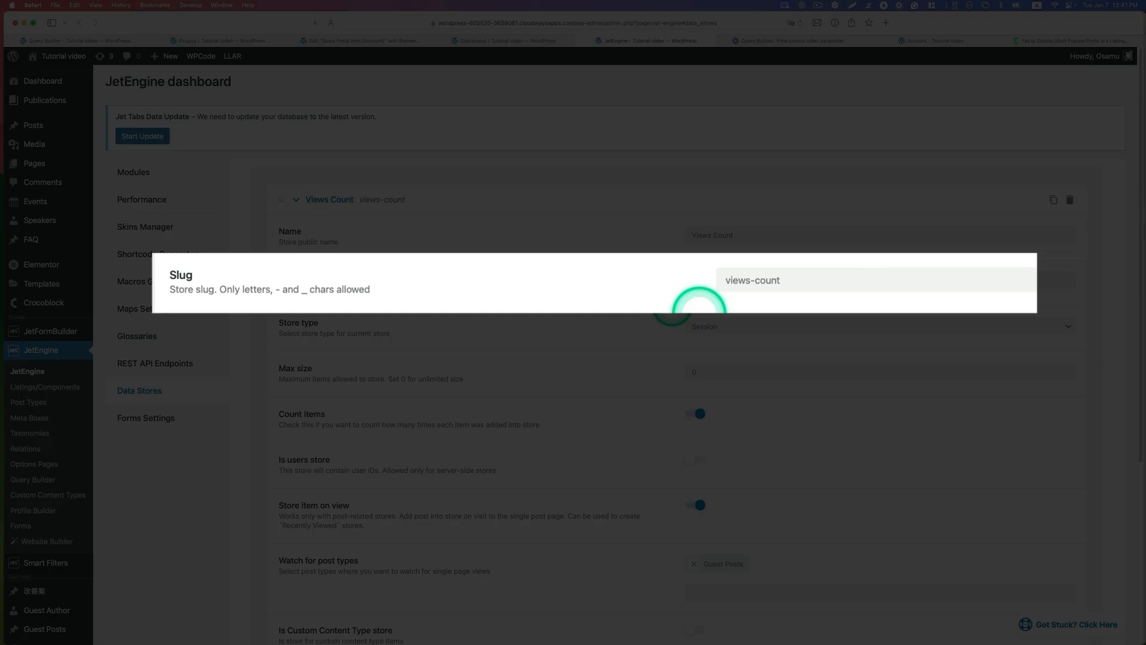
left_click_drag(783, 281, 614, 287)
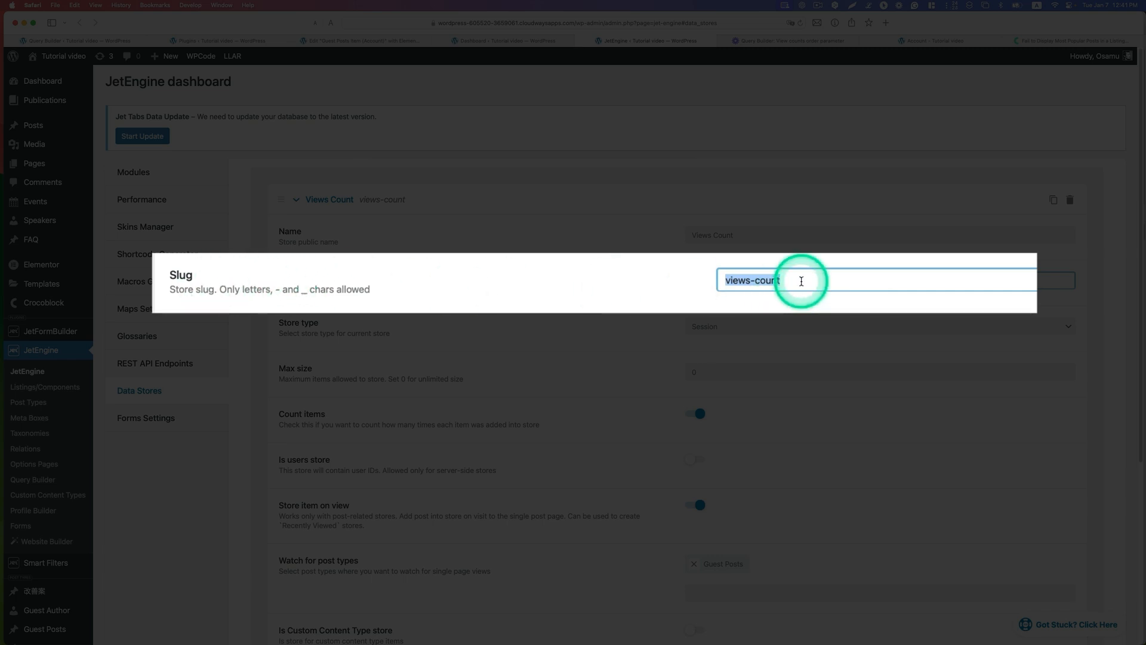
Step: Compare the data store's slug with the end of the meta key in the published guest posts query and update the query
left_click(132, 38)
scroll(690, 481, "down", 3)
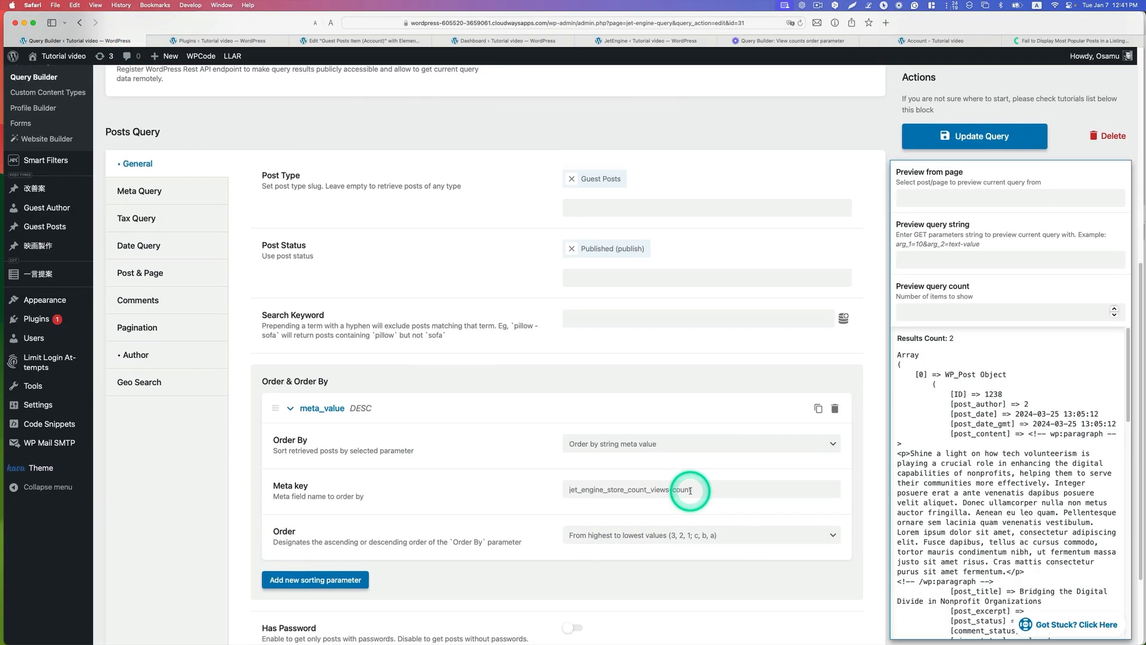
left_click_drag(691, 491, 665, 490)
left_click(630, 533)
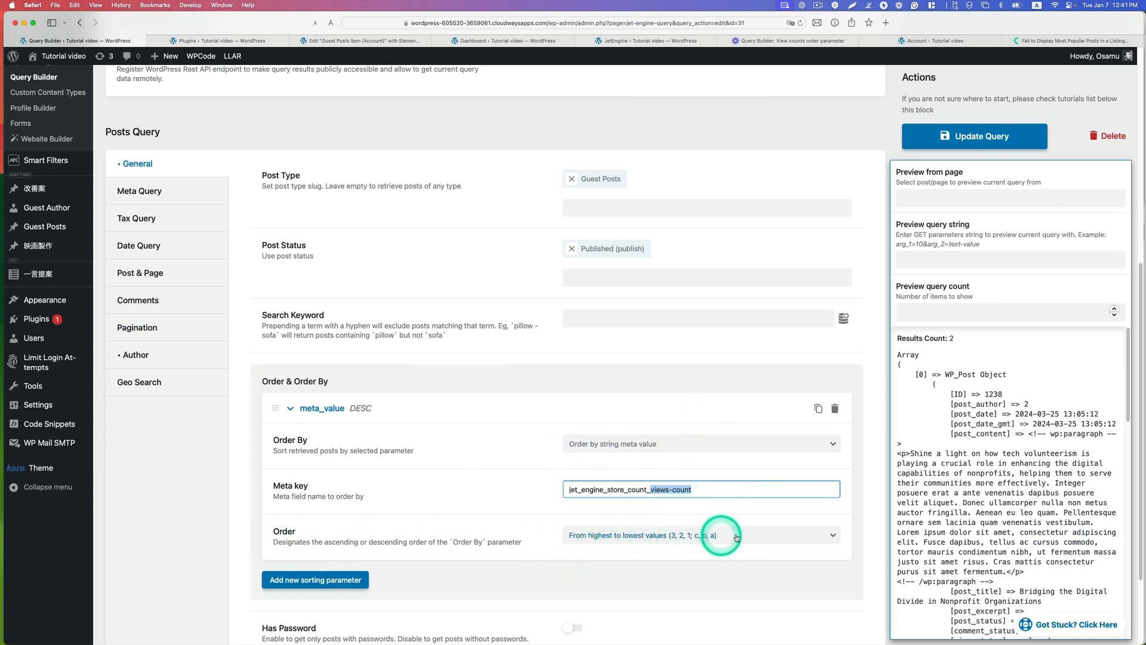
left_click(946, 139)
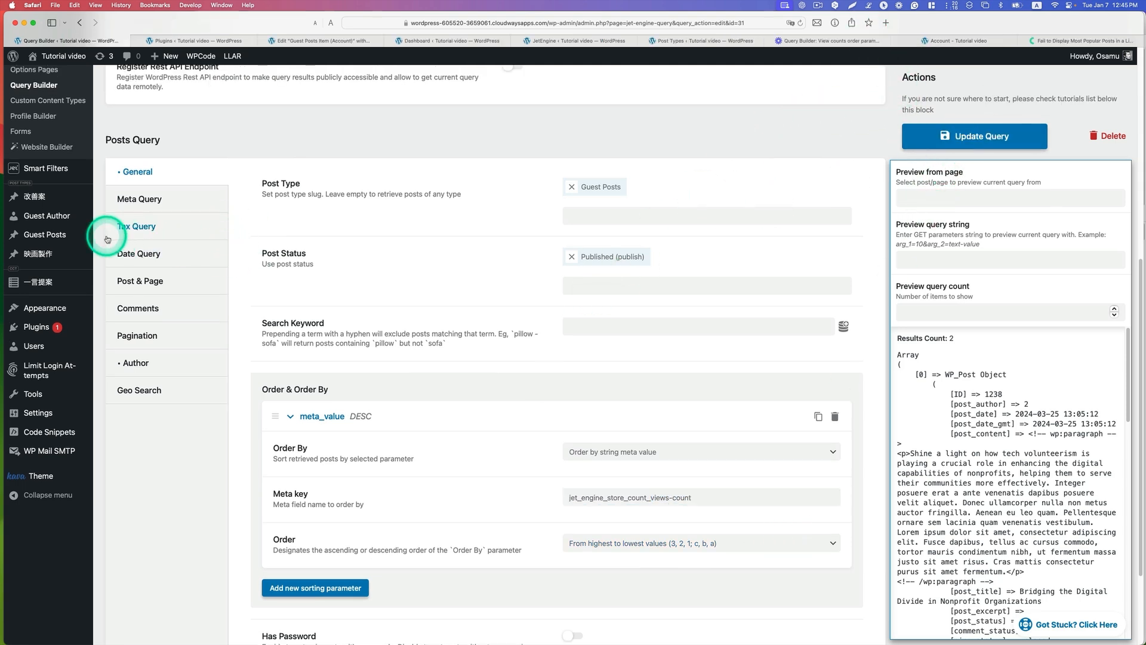
Step: Open the "All posts query (Published)" query, check its Order & Order By settings and update the query
scroll(73, 281, "up", 3)
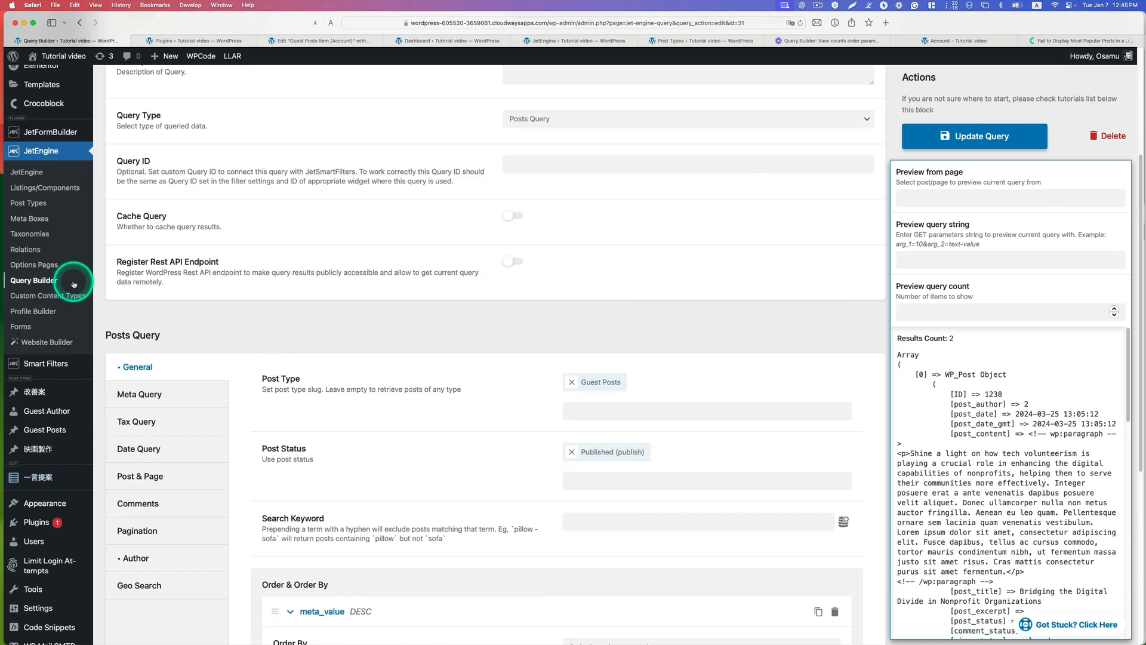
left_click(42, 281)
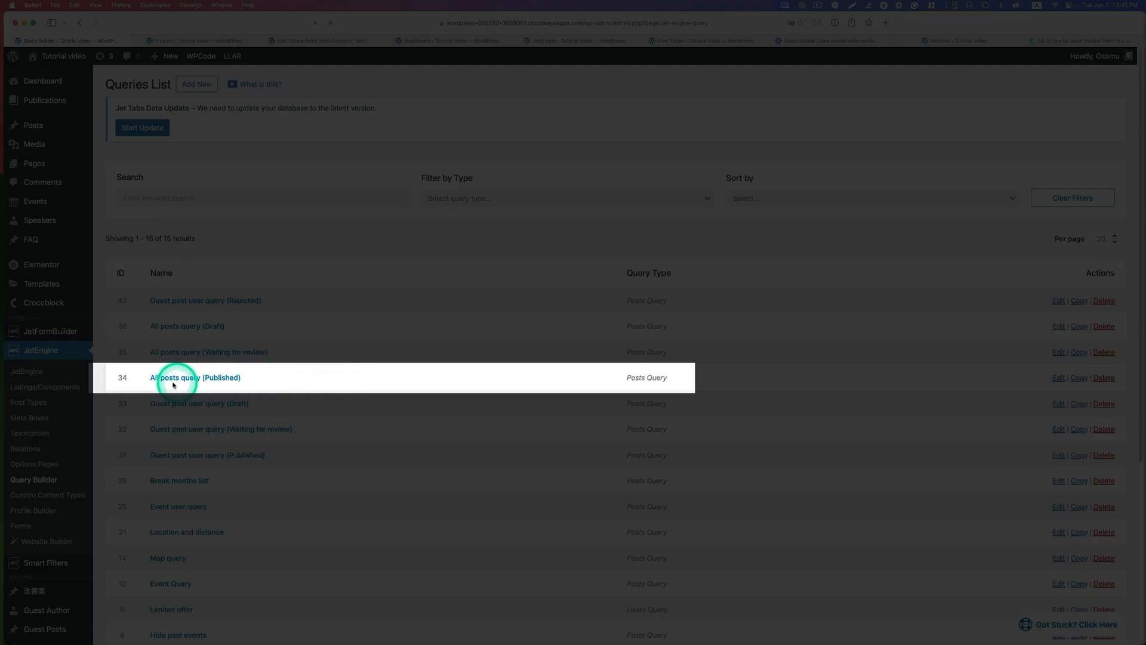
left_click(214, 380)
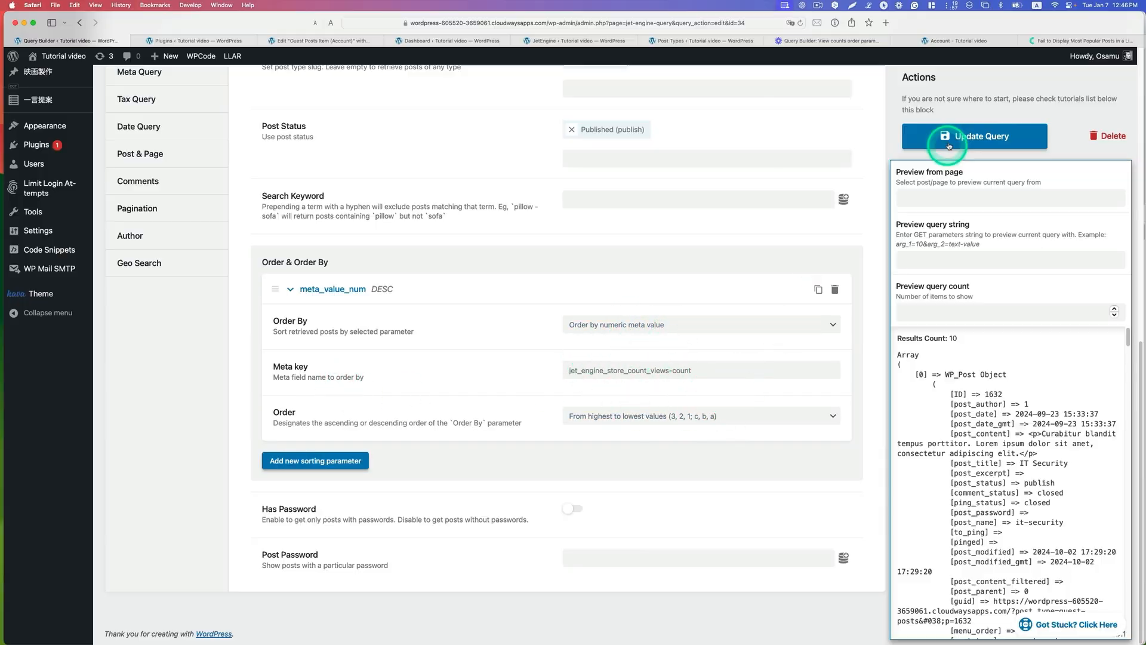
left_click(941, 134)
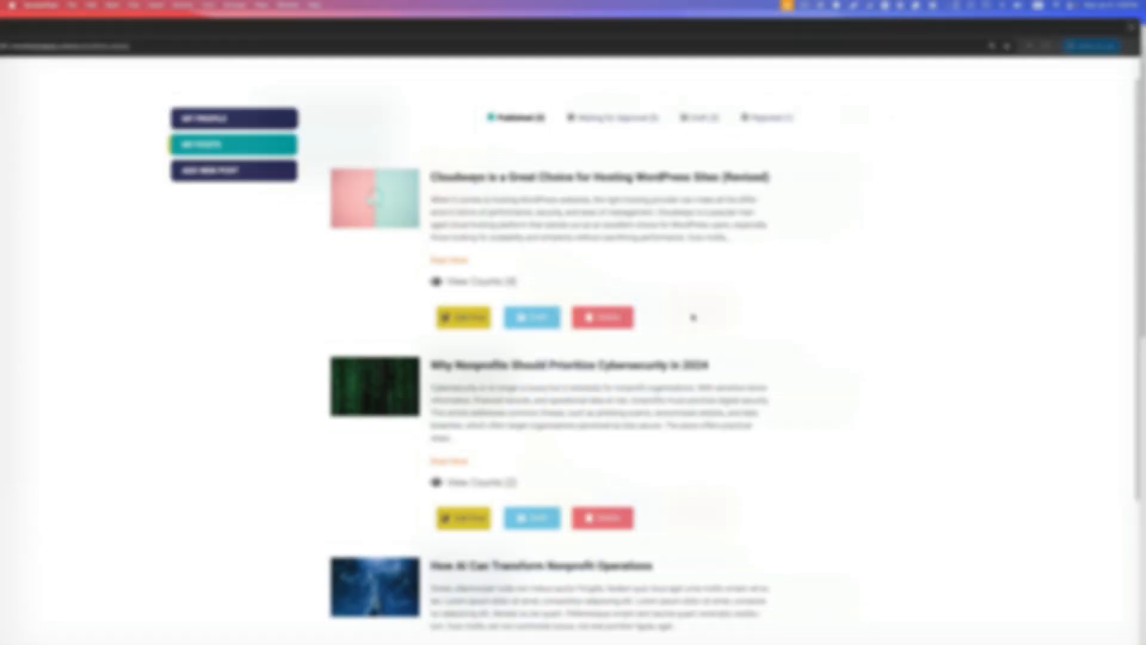
Step: Open the Cloudways hosting post for editing from the account's published posts and examine the form's title, content and image fields
left_click(464, 321)
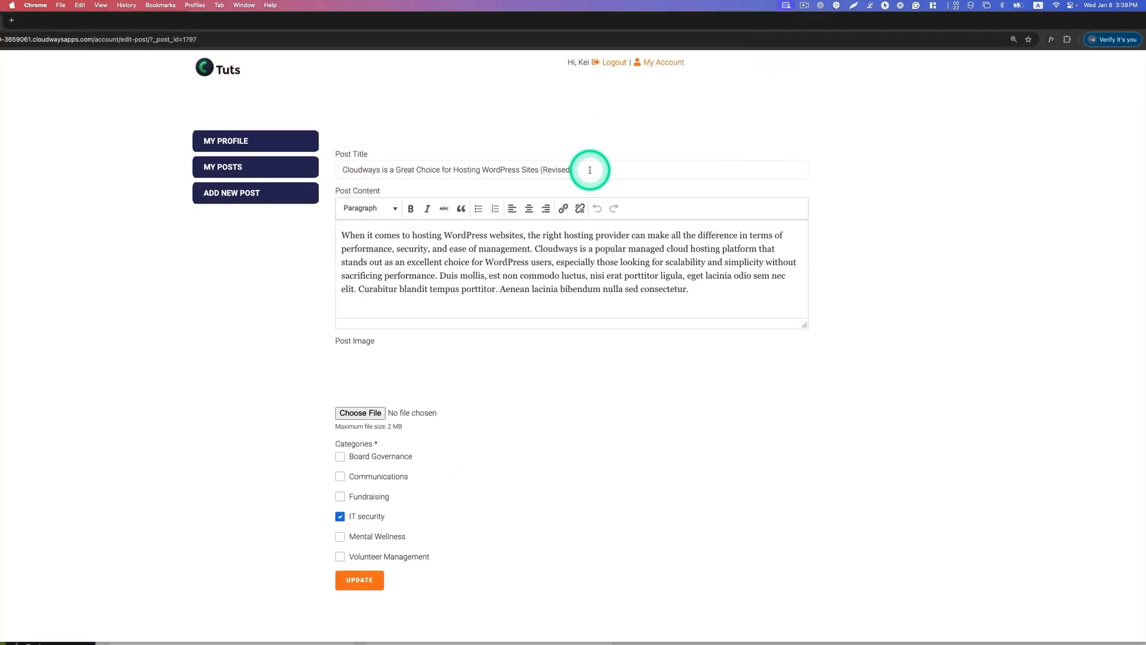
left_click(589, 170)
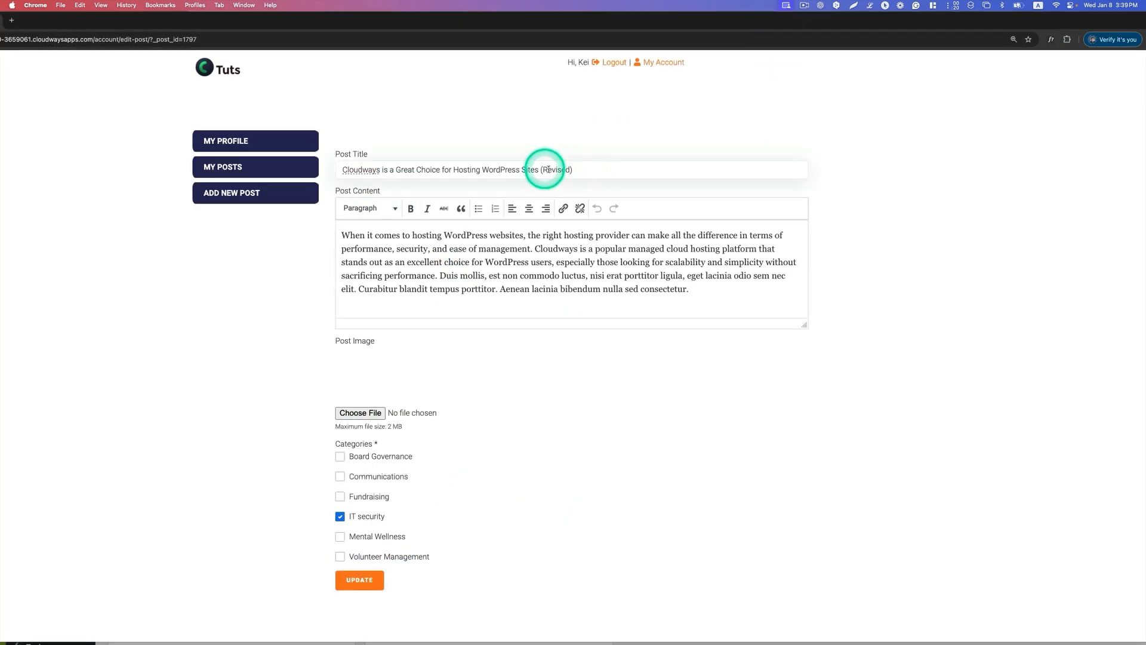
left_click_drag(519, 275, 439, 245)
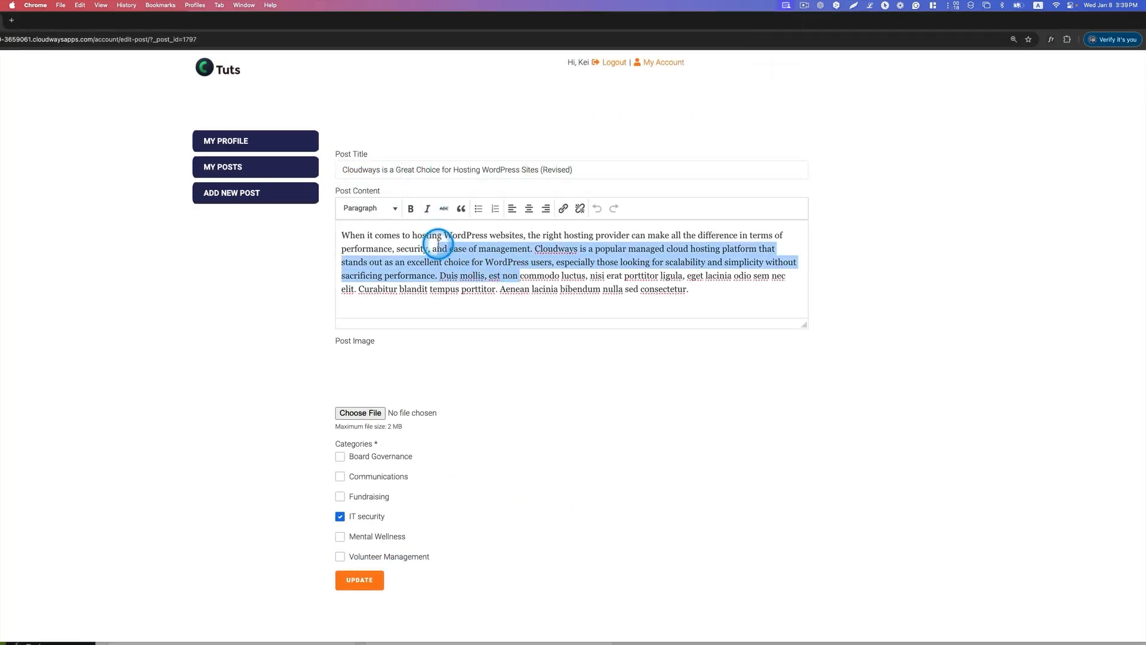
left_click(352, 412)
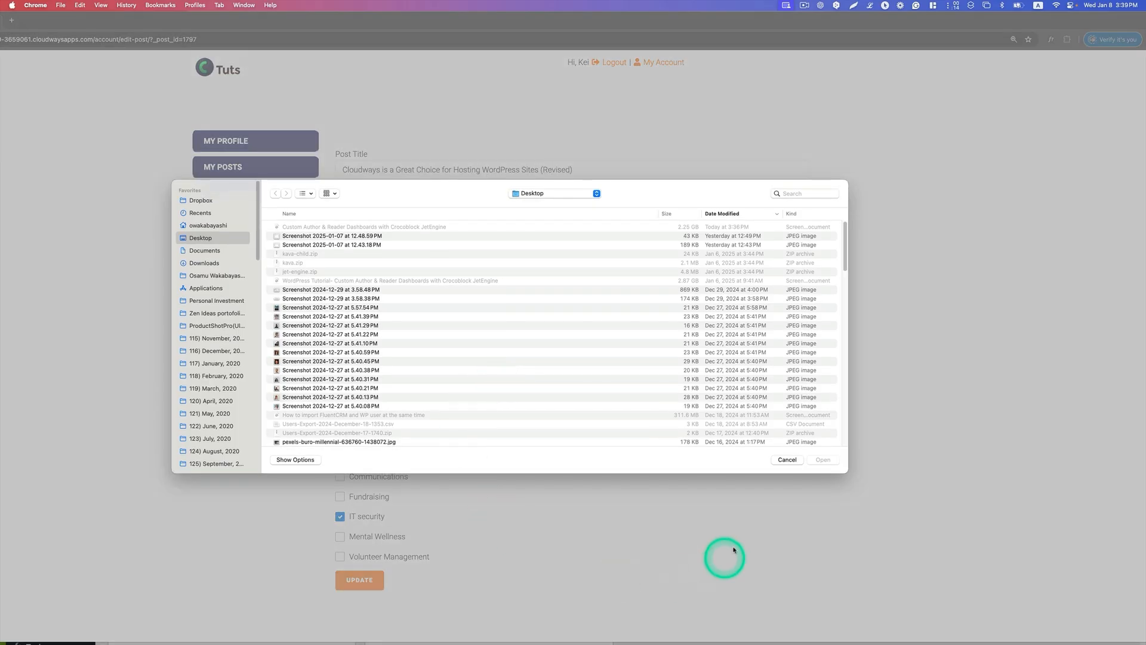
left_click(787, 462)
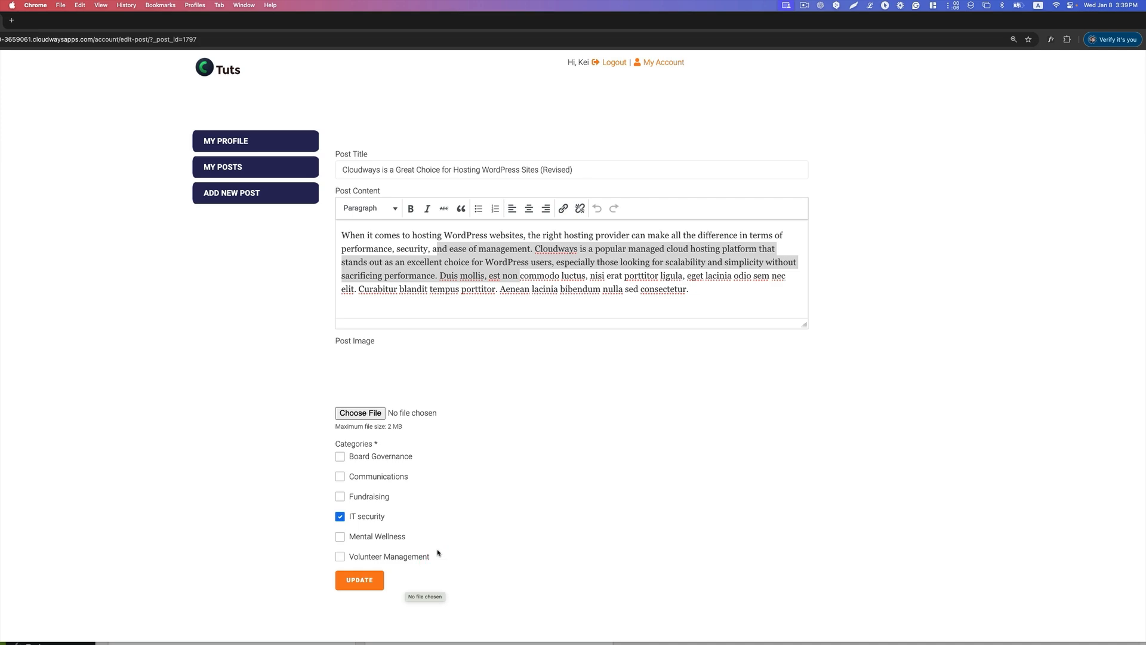
Step: Switch to the WordPress admin in Safari and open the "Edit Guest Post (Account)" form from the JetFormBuilder forms
key("ctrl+Up")
left_click(447, 170)
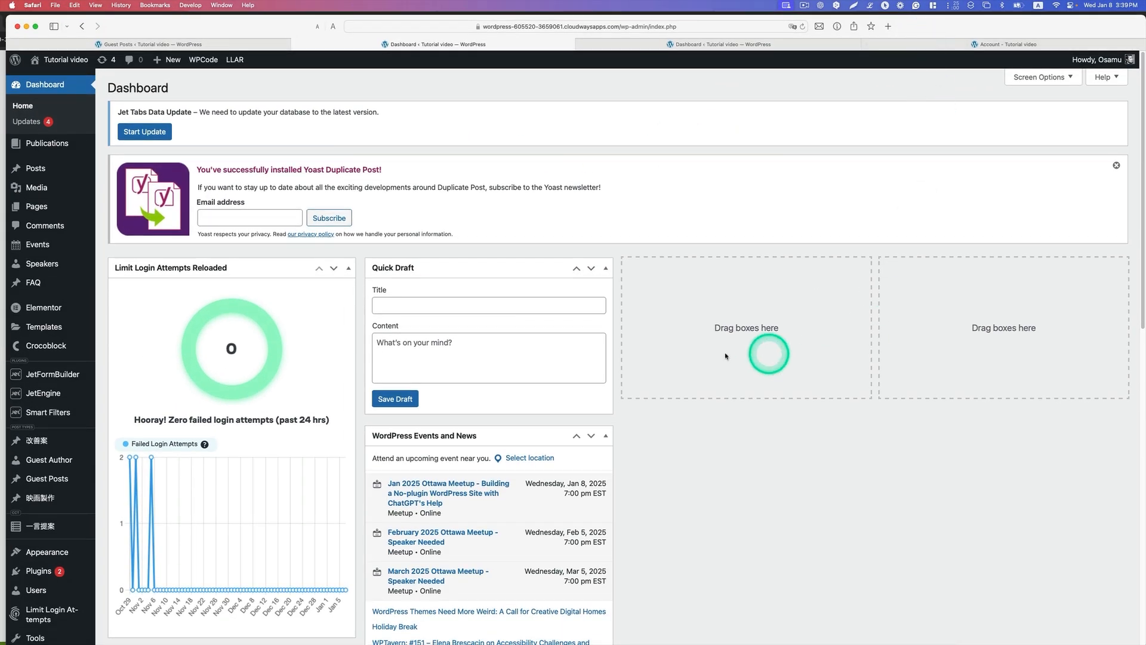
scroll(535, 341, "down", 2)
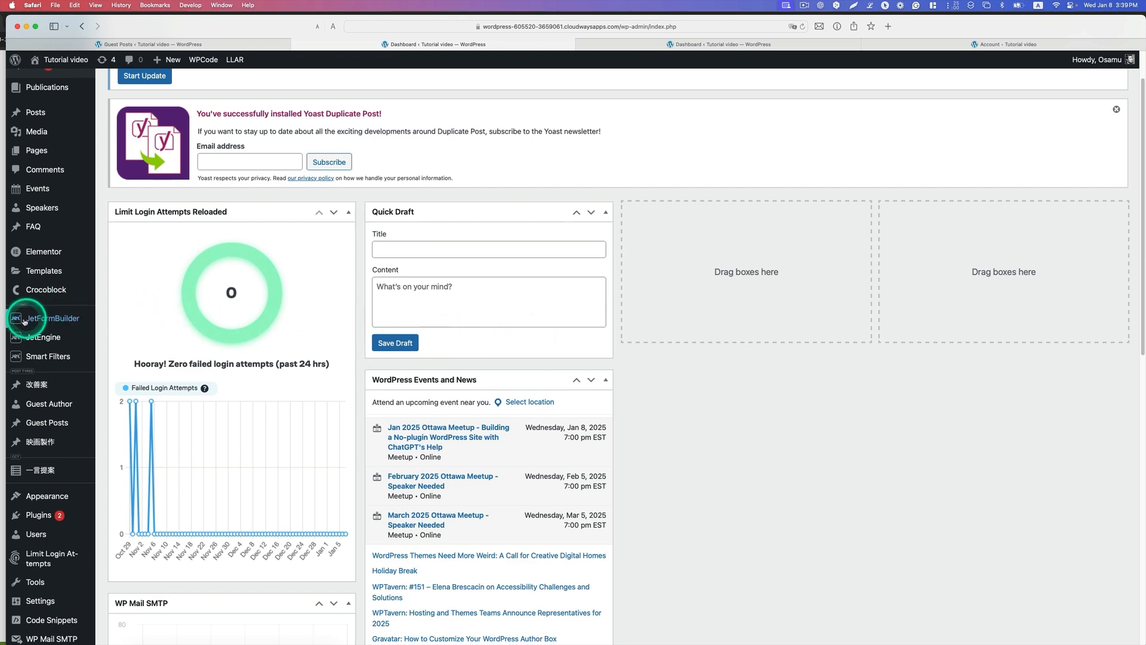
mouse_move(39, 320)
left_click(121, 326)
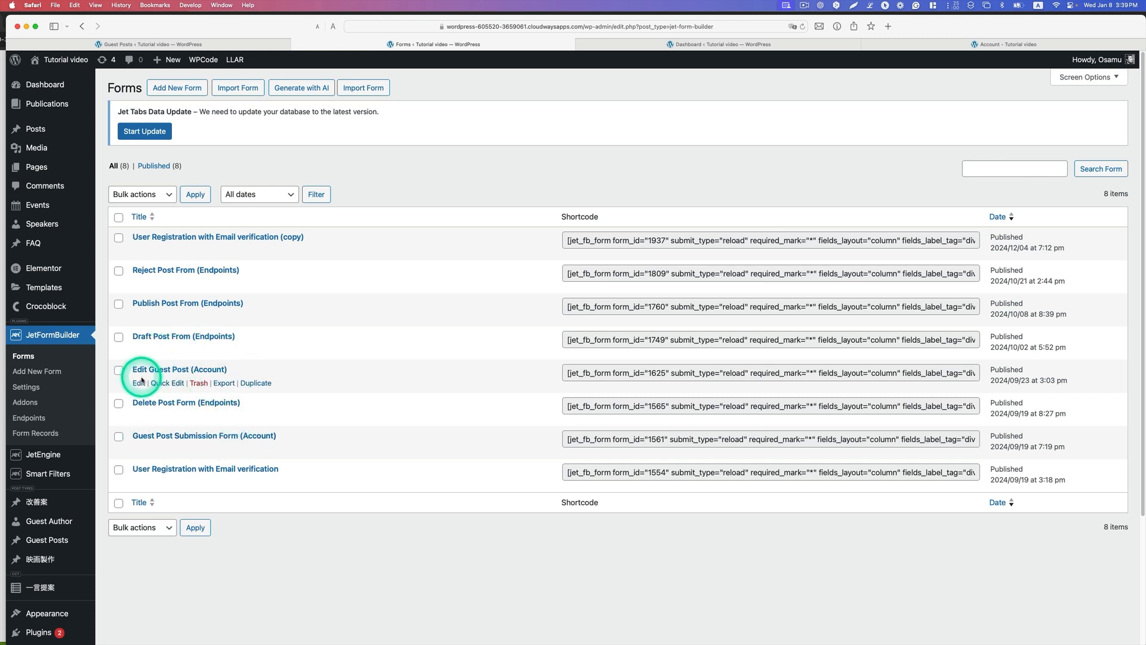
left_click(167, 370)
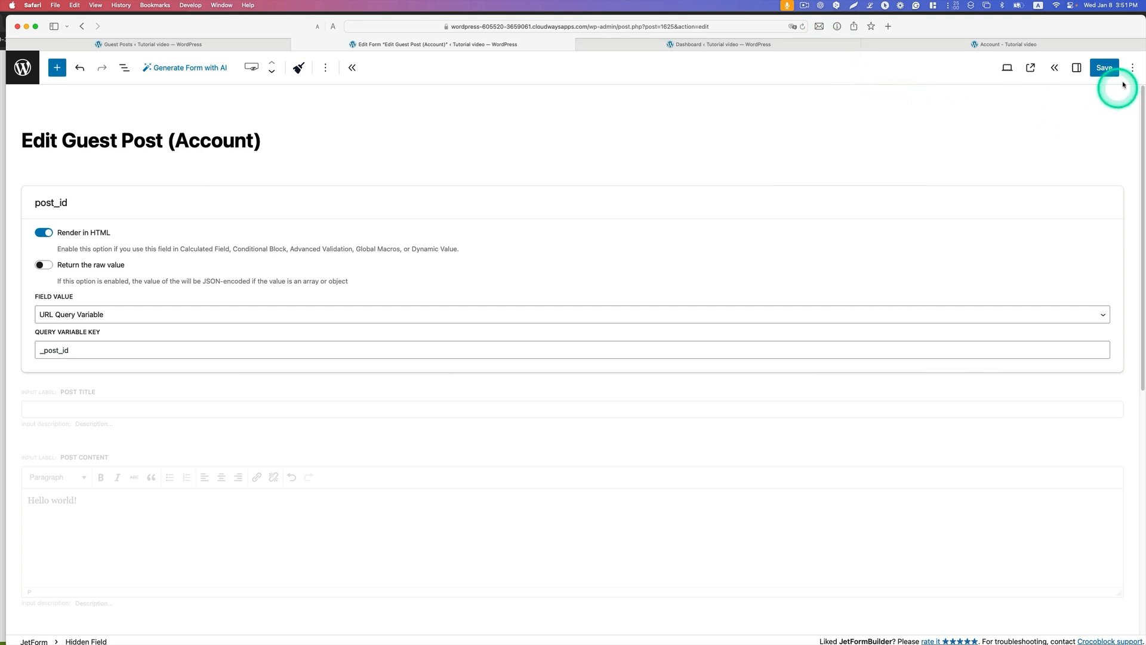
Step: Show the block settings and block library, and find the Hidden Field block by searching for "hidd"
left_click(1077, 67)
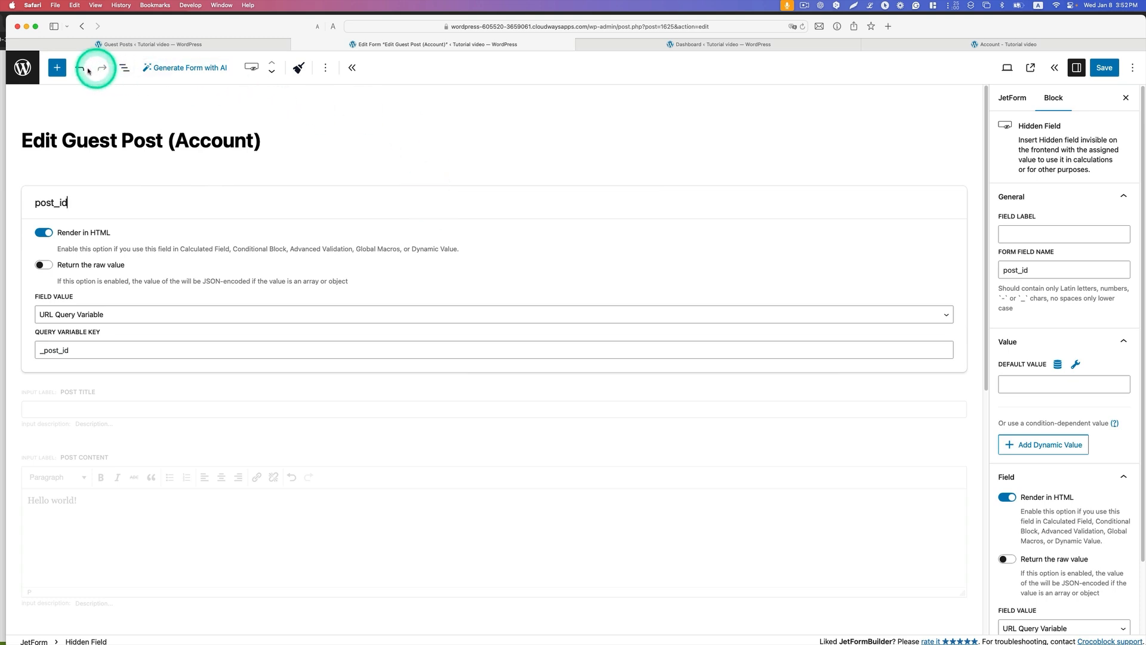
left_click(56, 68)
left_click(256, 203)
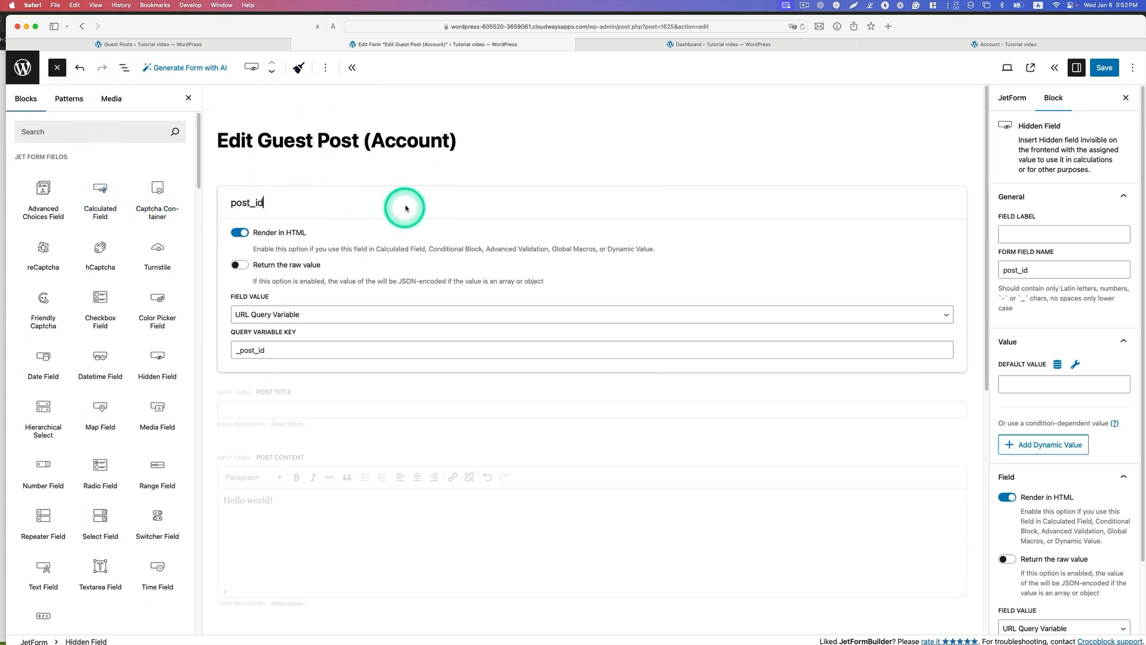
left_click(80, 130)
type("h")
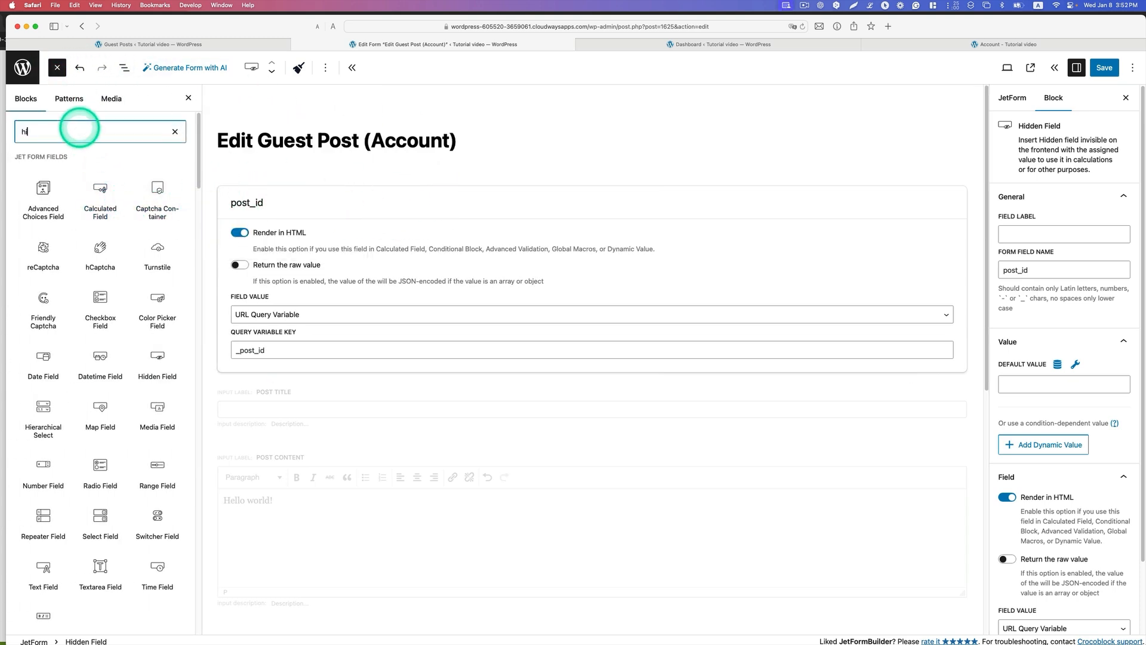
type("idd")
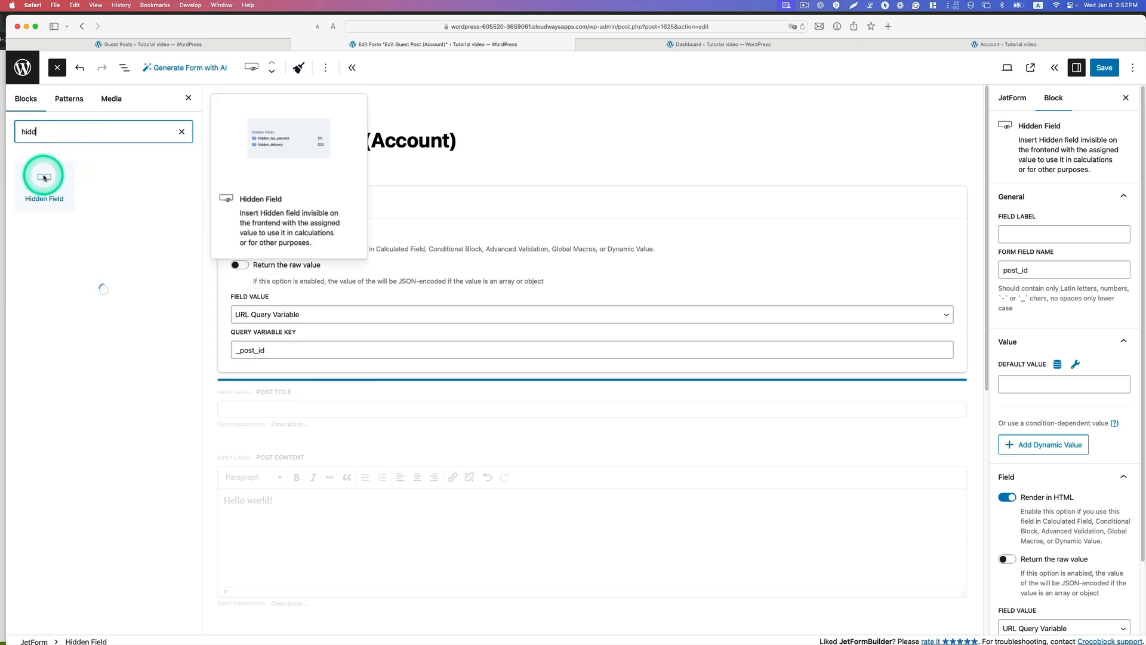
left_click_drag(43, 176, 295, 201)
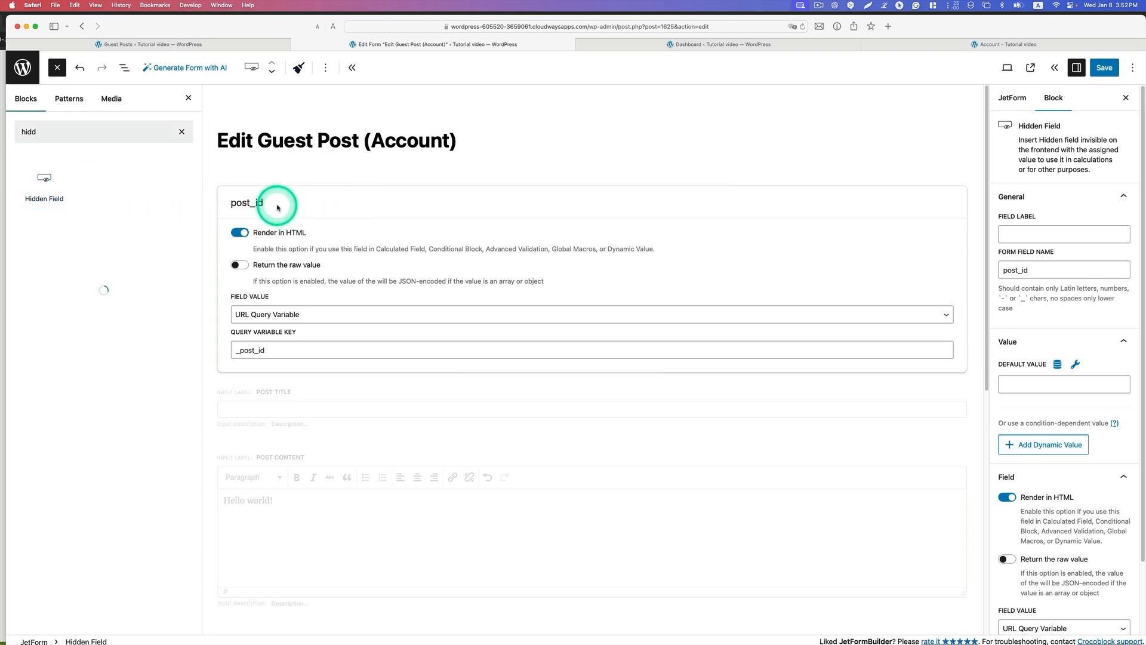
Step: Review the Field Value options of the post_id hidden field, keeping URL Query Variable selected
left_click(361, 222)
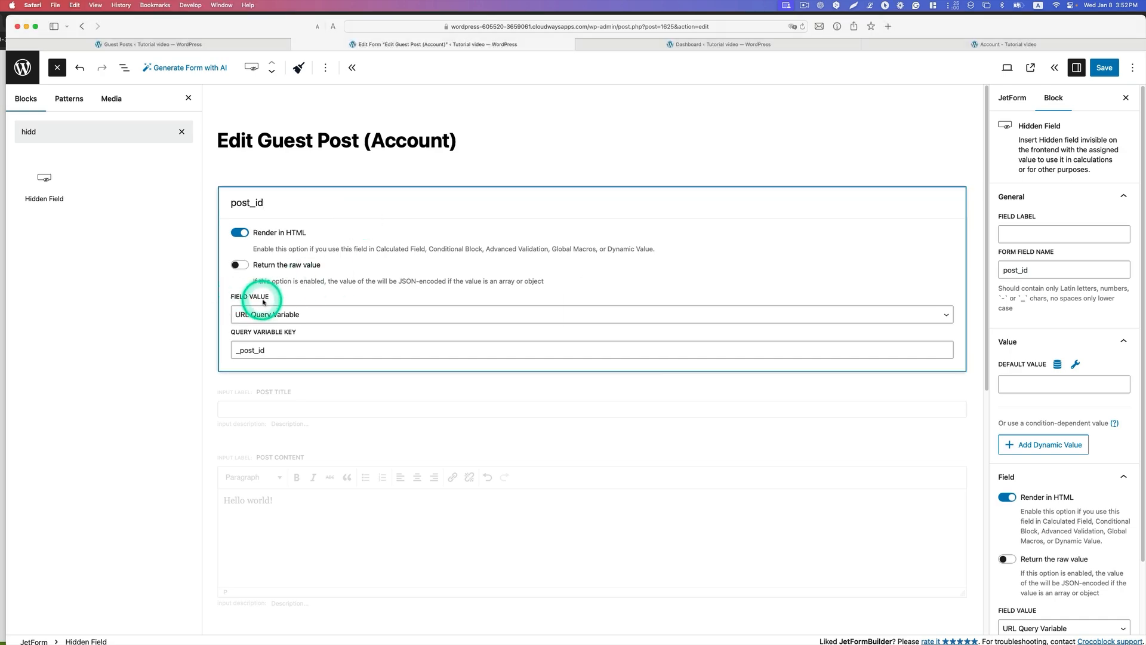
left_click(263, 315)
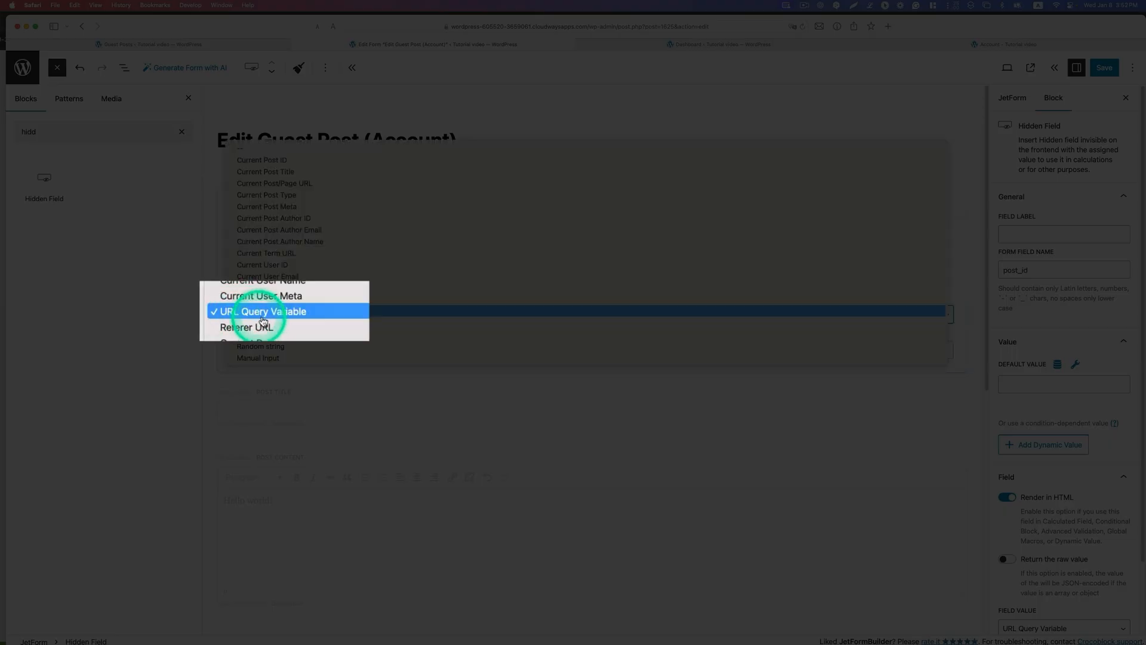
left_click(302, 316)
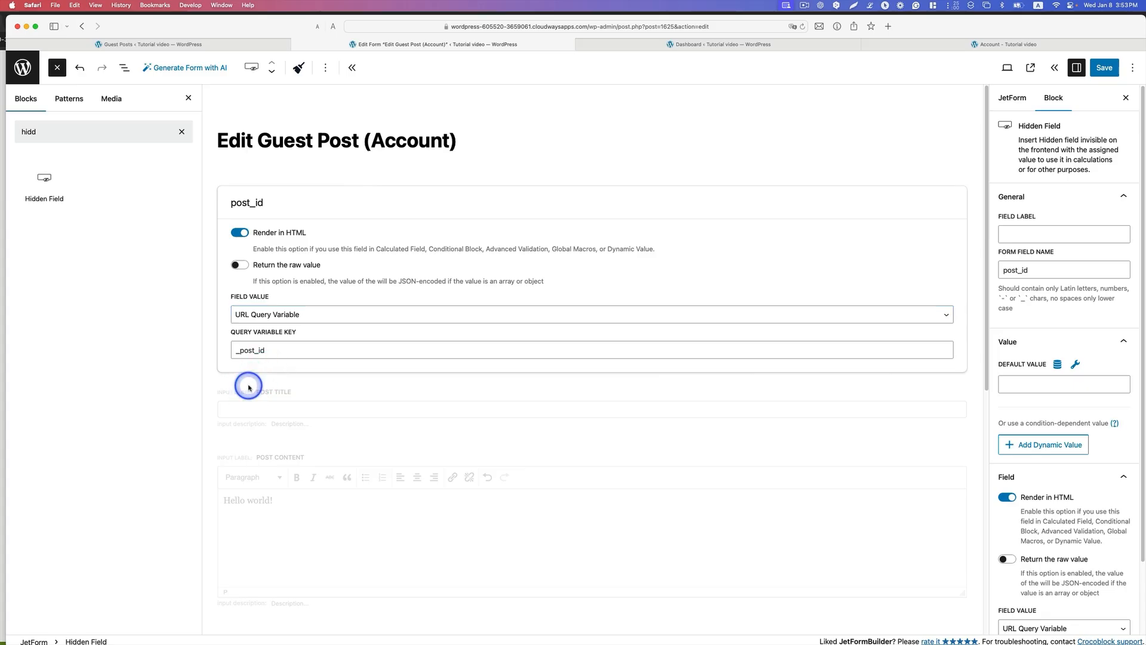
Step: Clear the block search and inspect the settings of the form's Post Title and Post Content fields
left_click(249, 386)
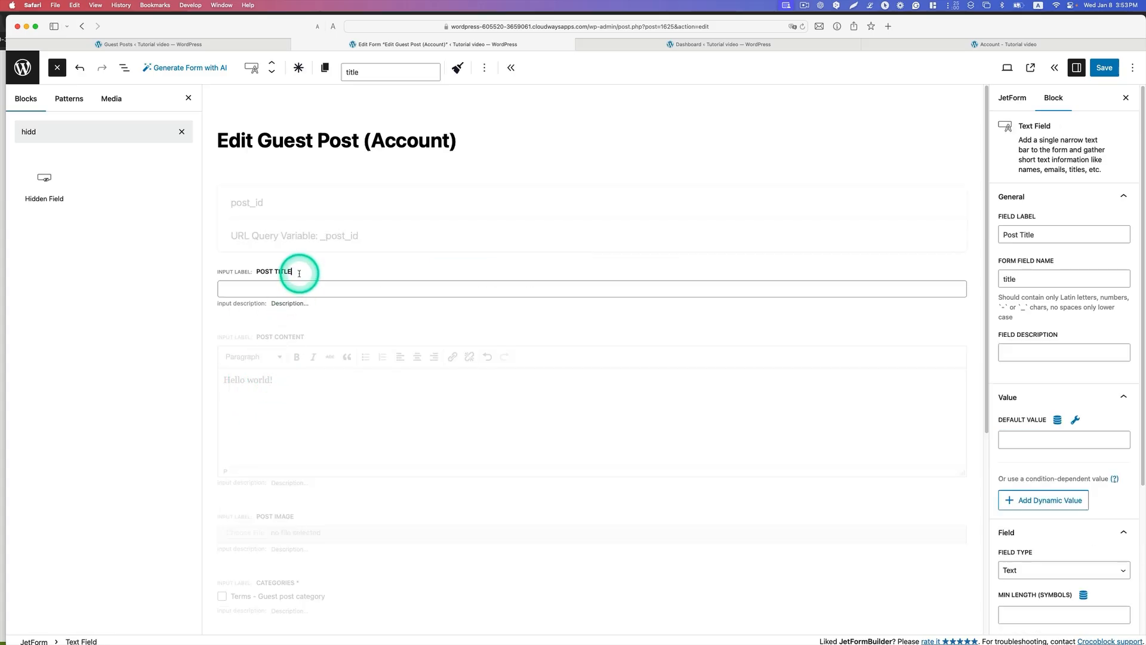
left_click(182, 131)
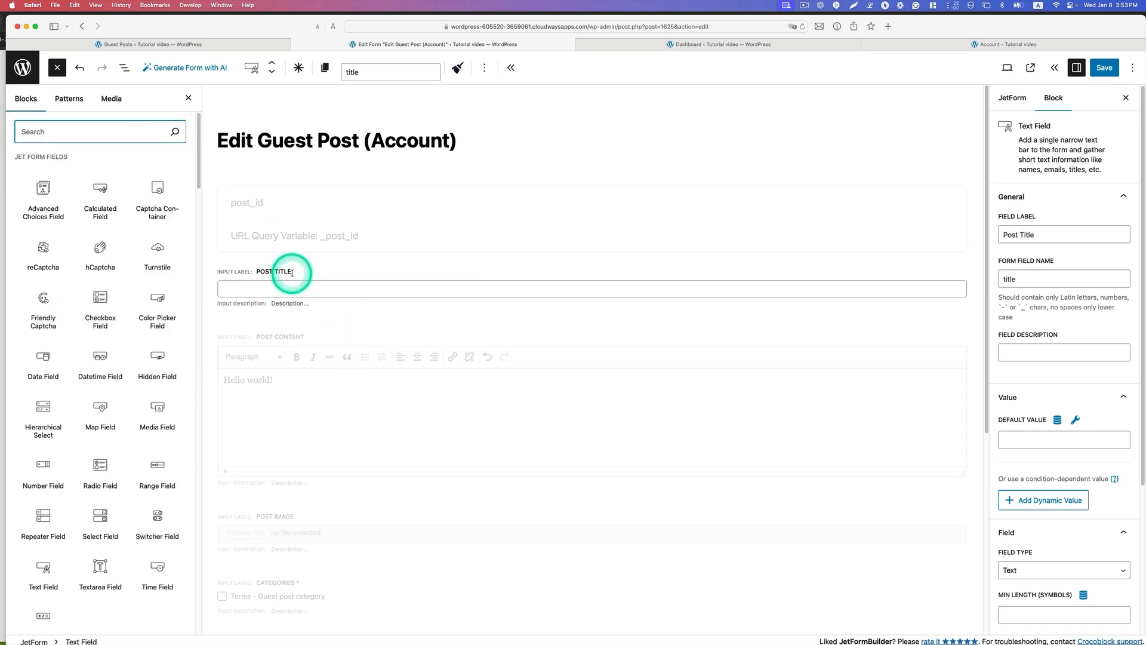
left_click(379, 329)
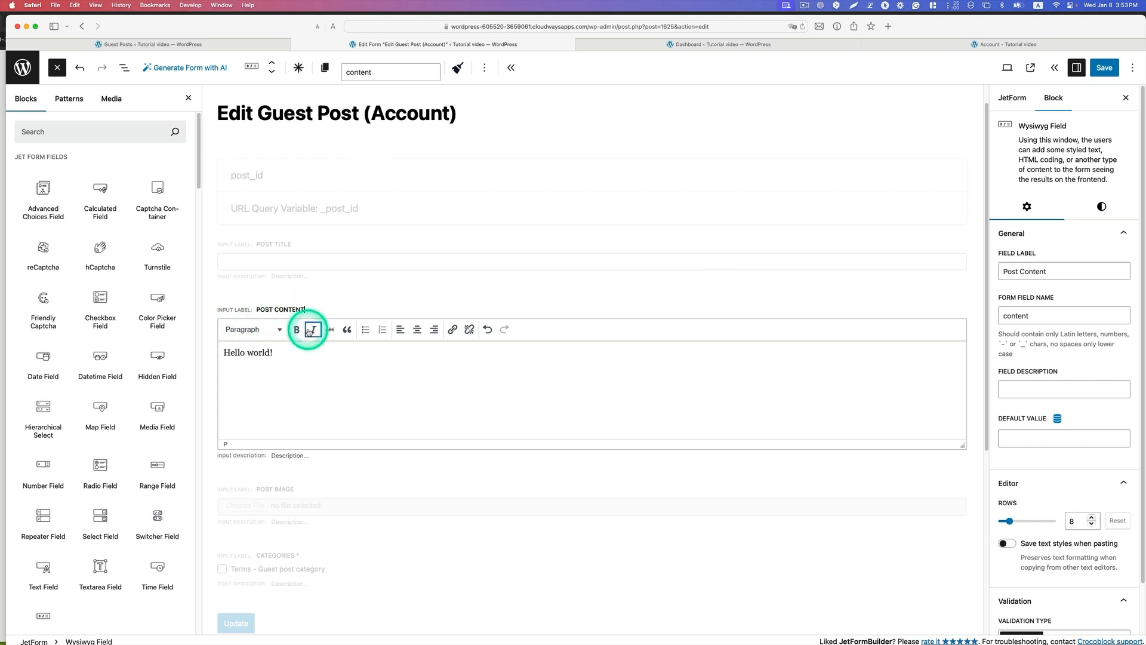
Step: Find the Wysiwyg Field block by searching the block library for "wys", and clear the search
scroll(309, 328, "down", 1)
mouse_move(165, 413)
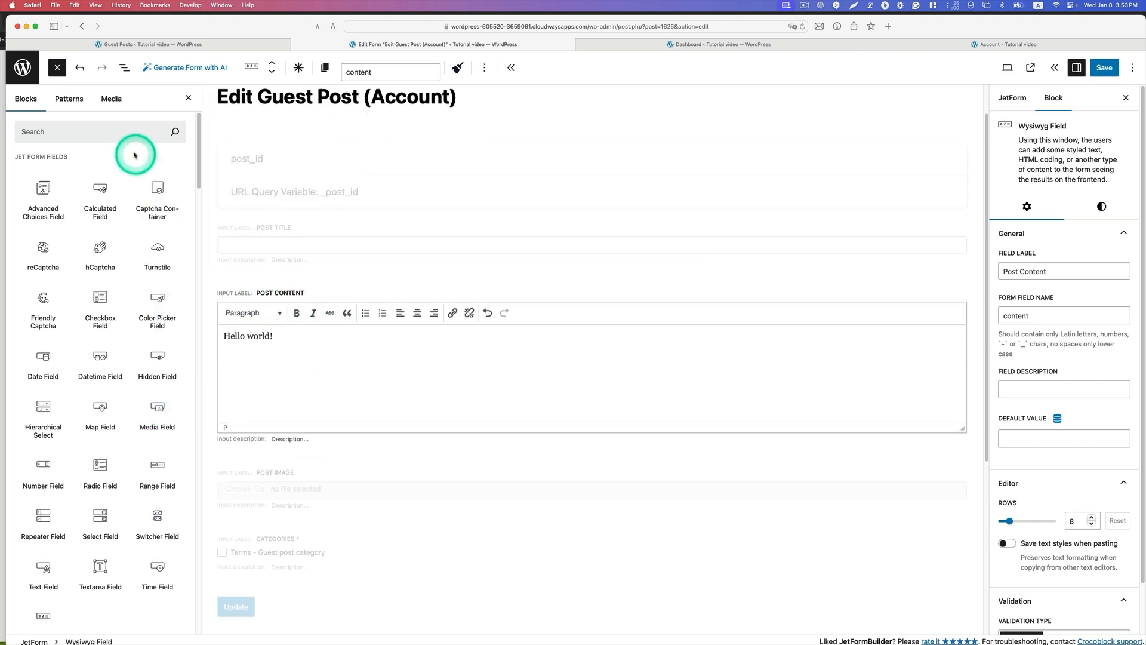
left_click(122, 133)
type("wy")
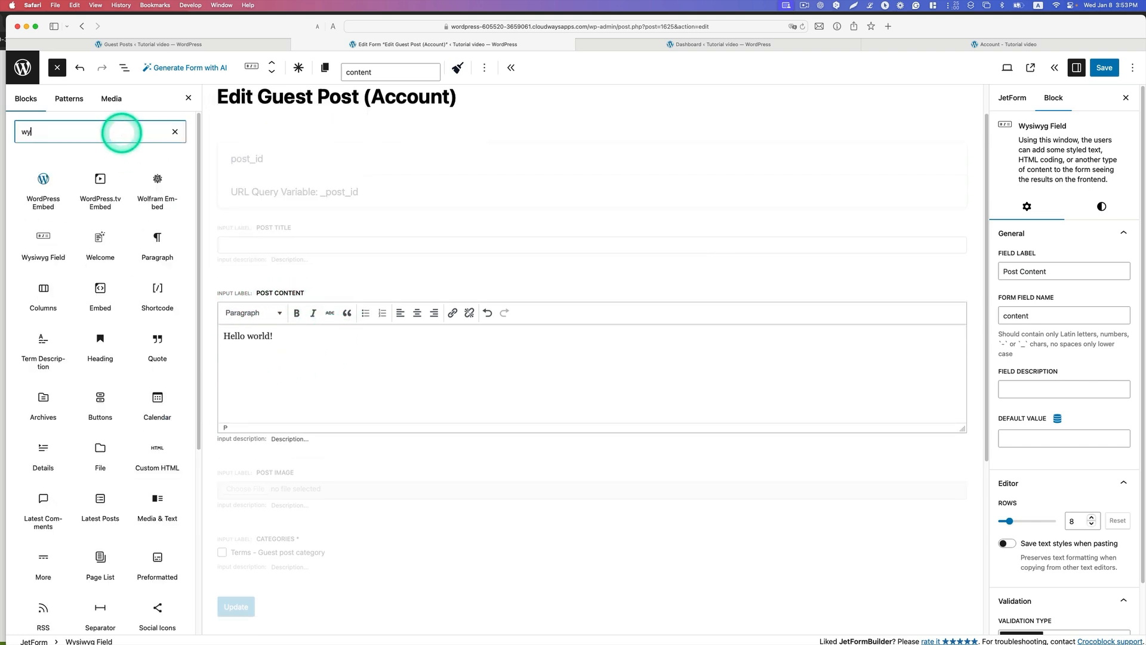
type("s")
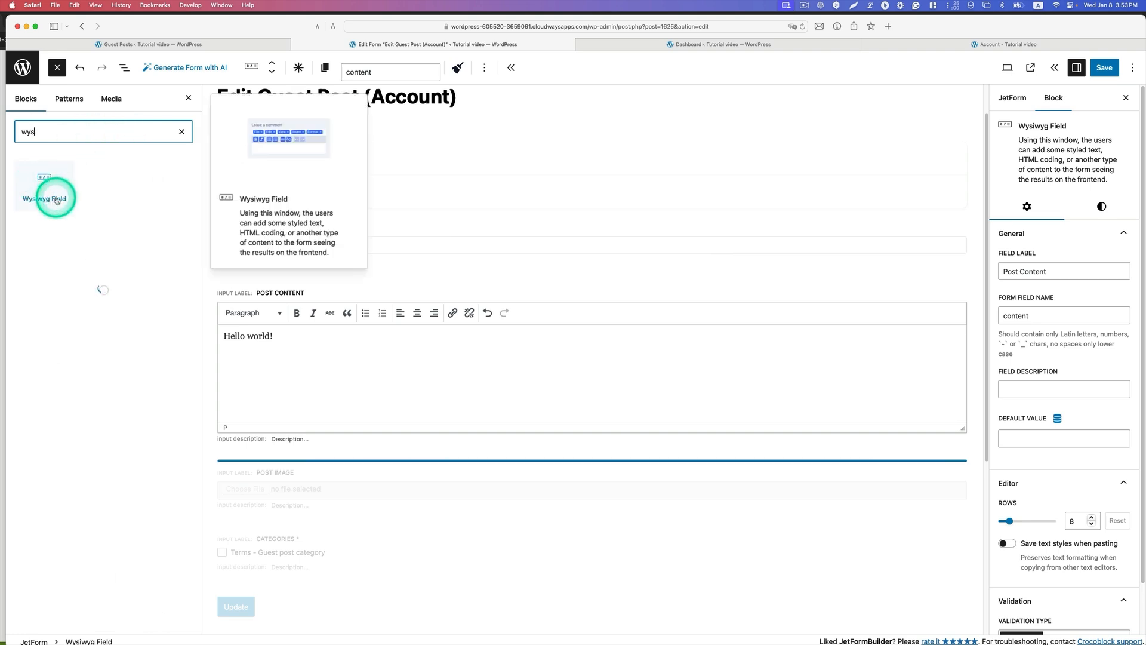
left_click(181, 132)
Step: Inspect the Post Image field's settings and find the Media Field block by searching for "media"
scroll(352, 481, "down", 1)
left_click(328, 460)
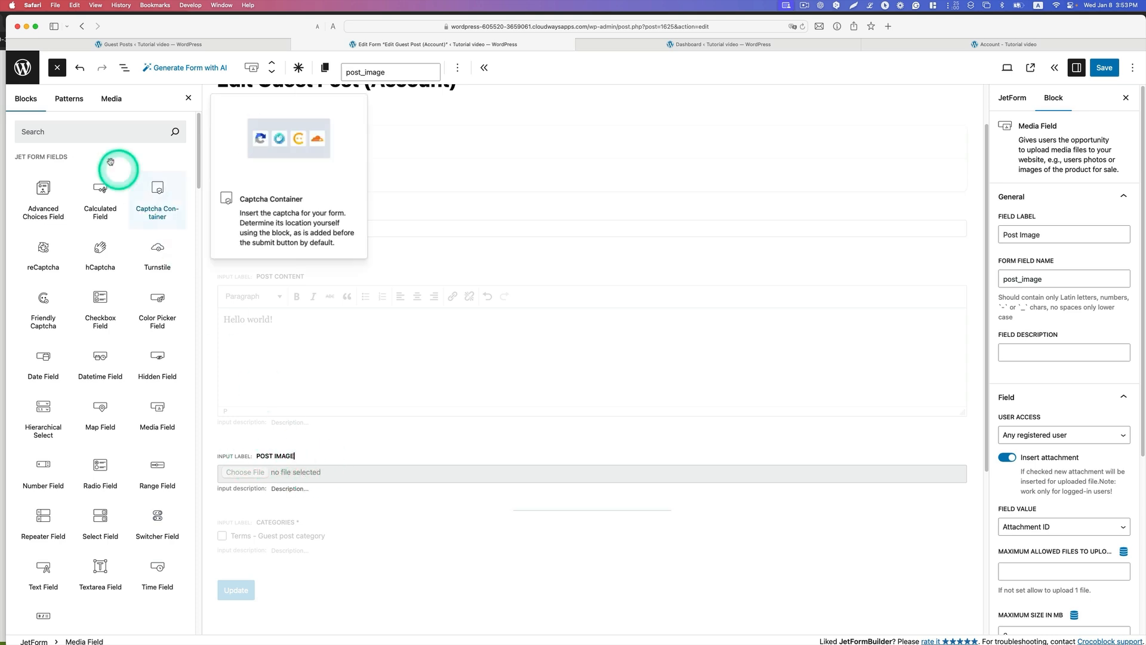
left_click(85, 129)
type("medi")
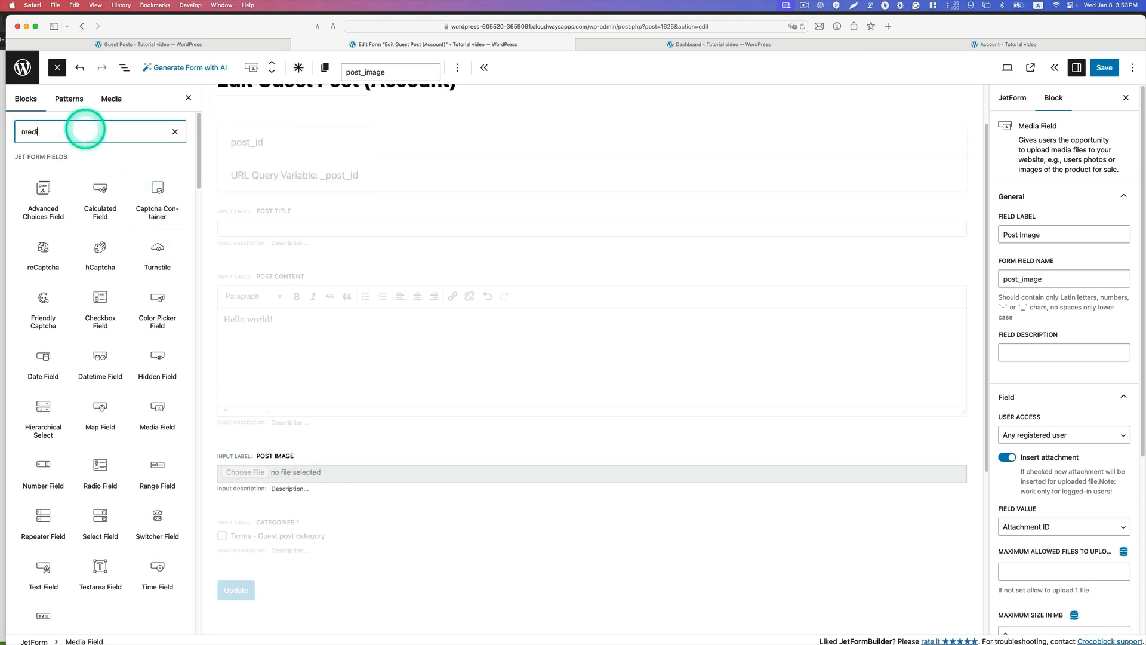
type("a")
mouse_move(103, 179)
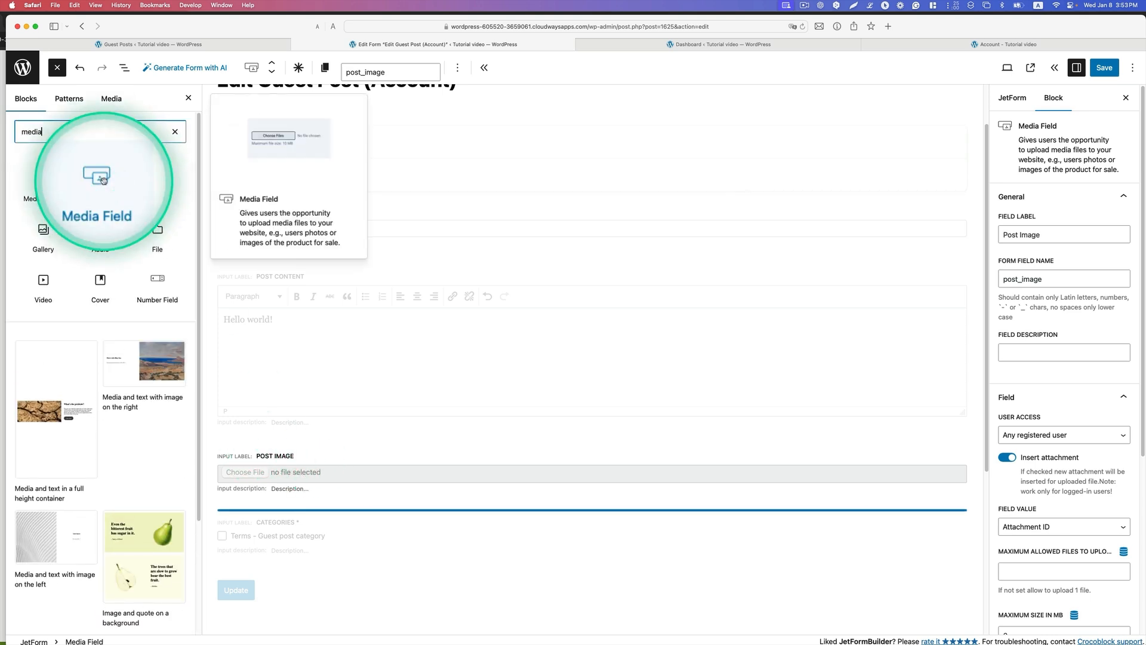
Step: Inspect the Categories field's settings and find the Checkbox Field block by searching for "check"
scroll(399, 376, "down", 3)
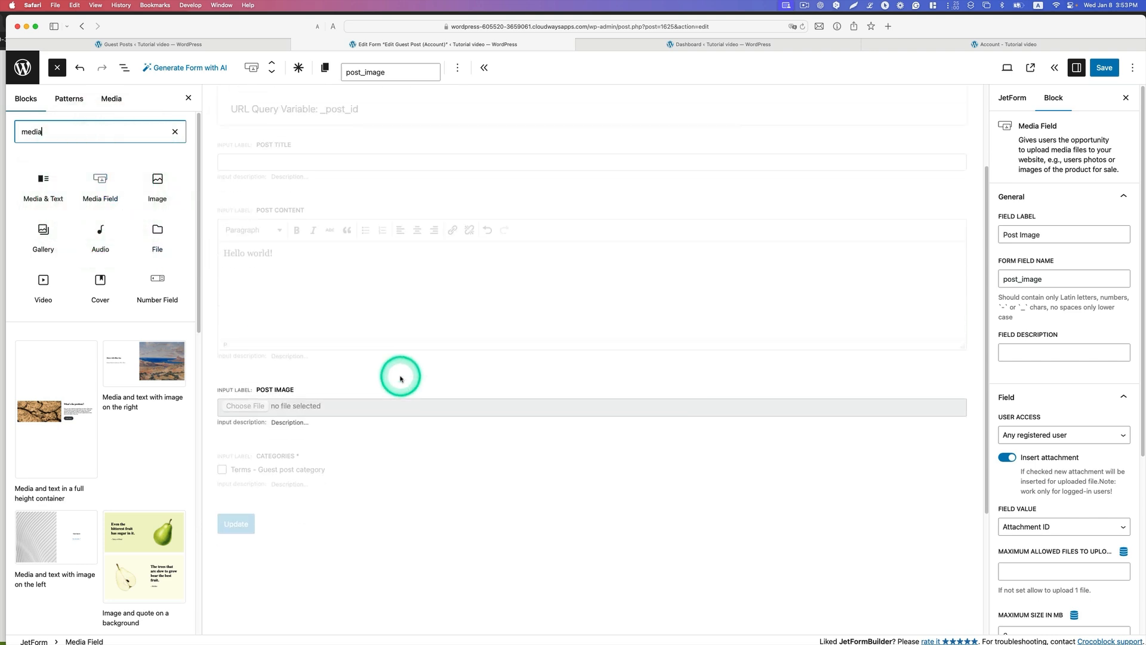
left_click(311, 455)
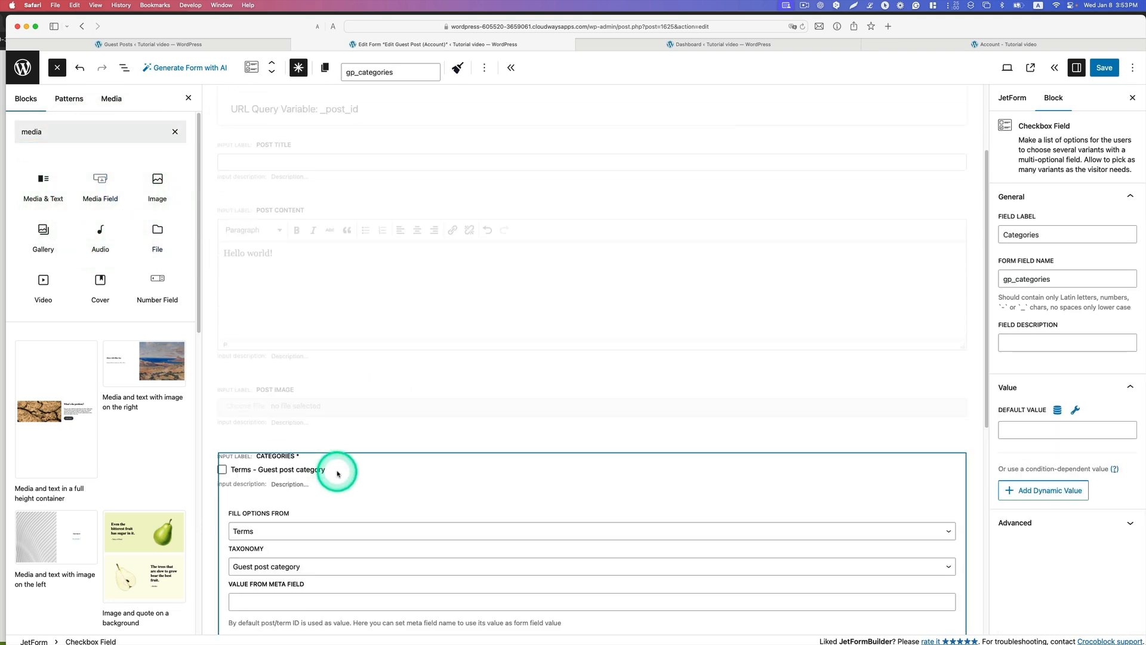
left_click(175, 132)
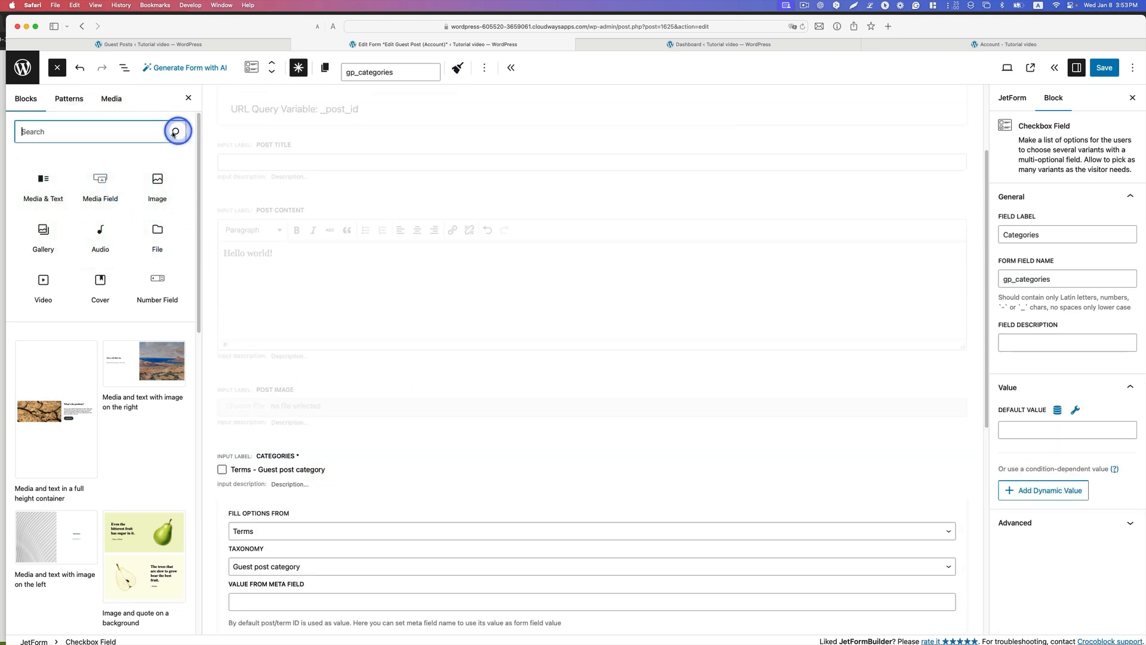
type("check")
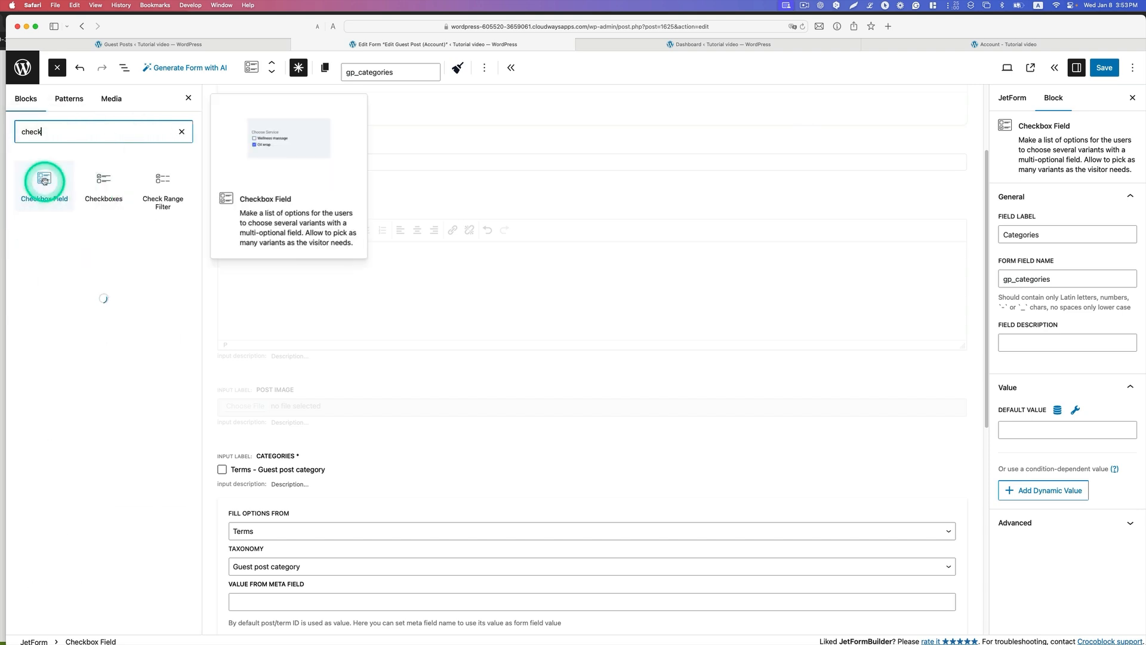
Step: Review the Categories field's option source, keeping Fill Options From on Terms and Taxonomy on Guest post category
scroll(328, 405, "down", 1)
scroll(329, 410, "down", 1)
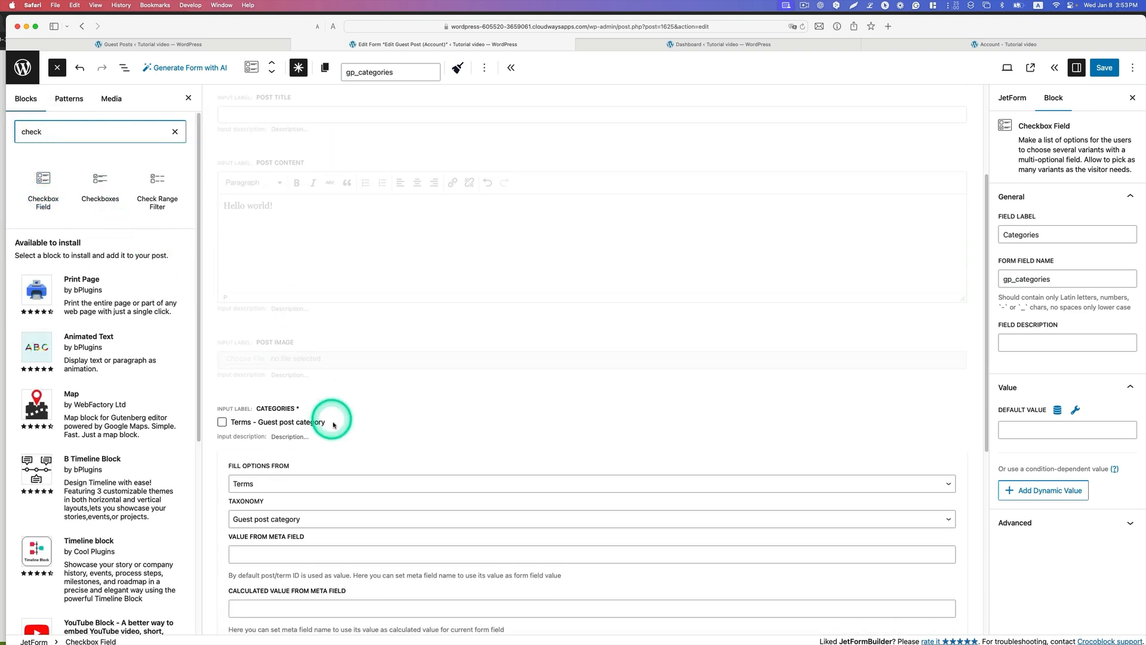
left_click(321, 470)
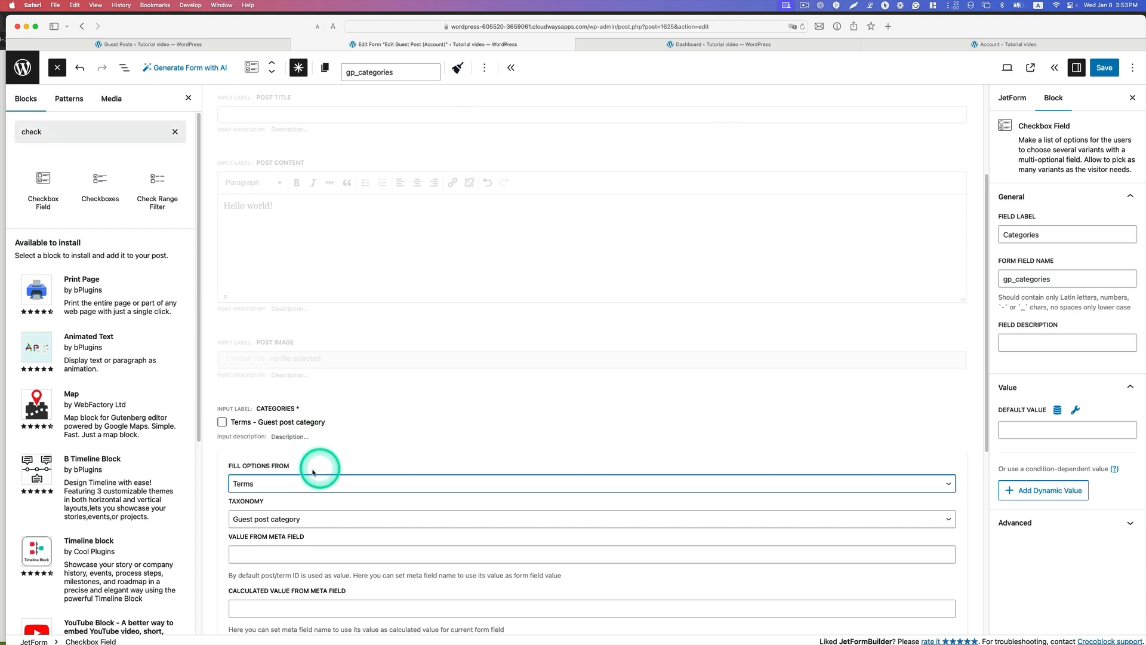
left_click(293, 483)
left_click(287, 482)
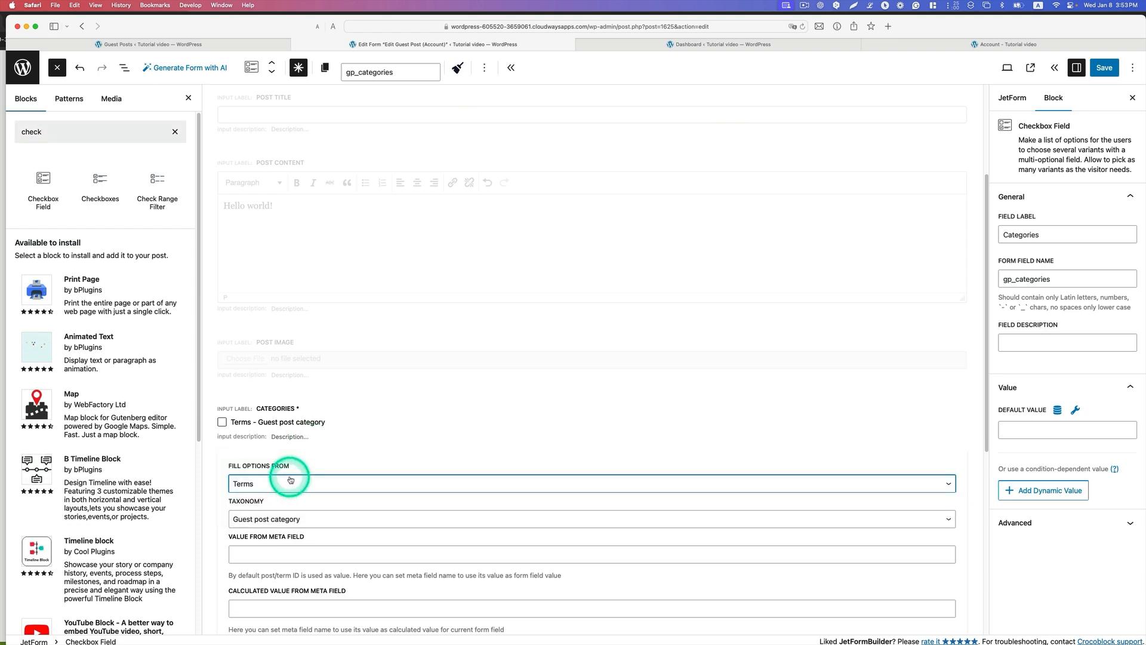
left_click(284, 519)
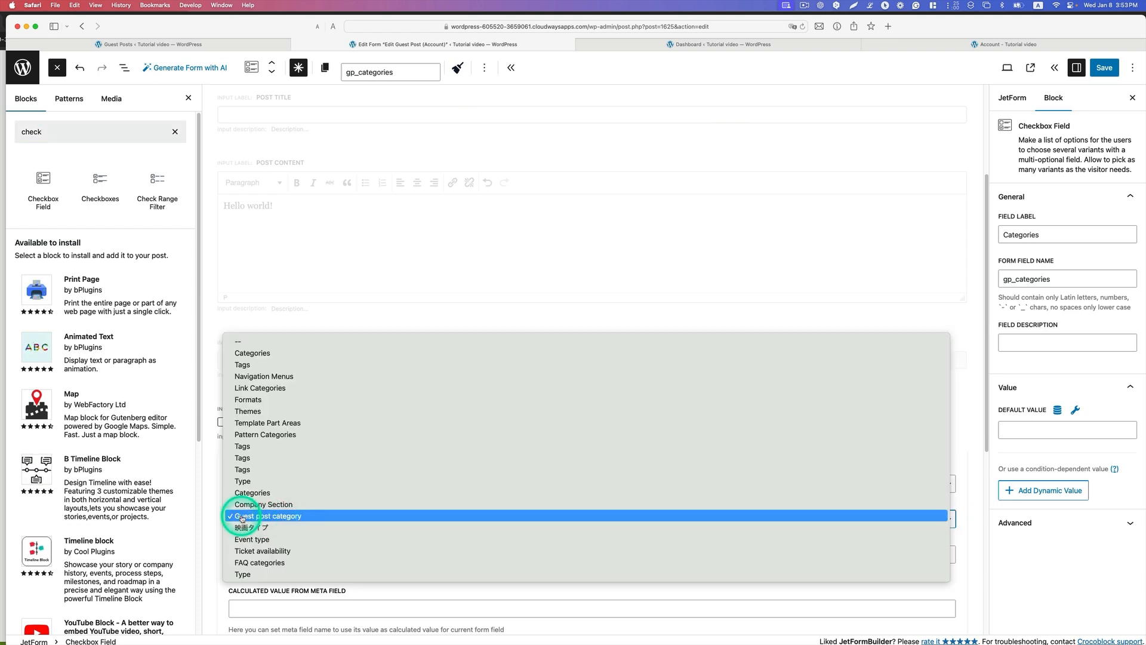
left_click(277, 519)
scroll(333, 501, "down", 3)
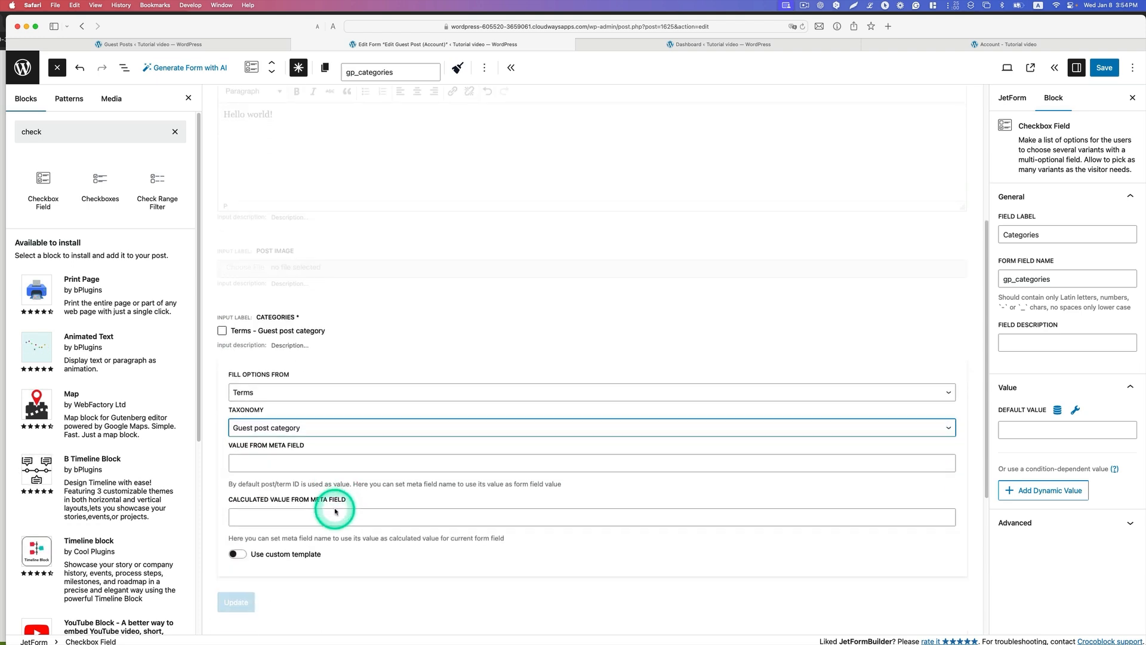
Step: Inspect the Update action button's settings and save the form
left_click(278, 595)
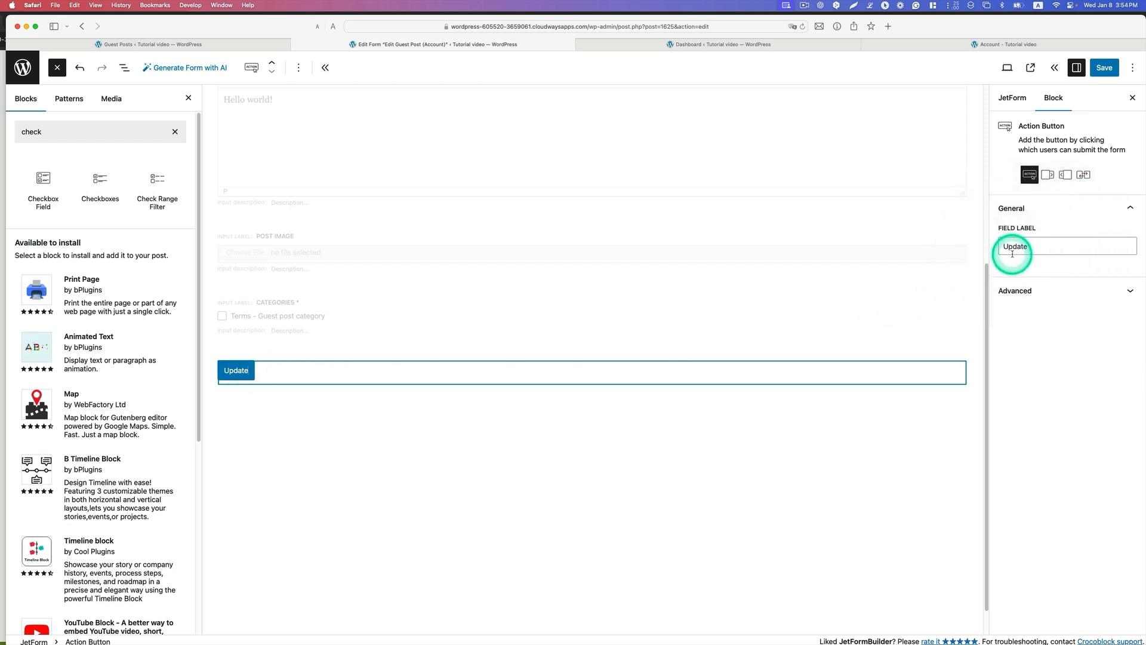
left_click(1104, 67)
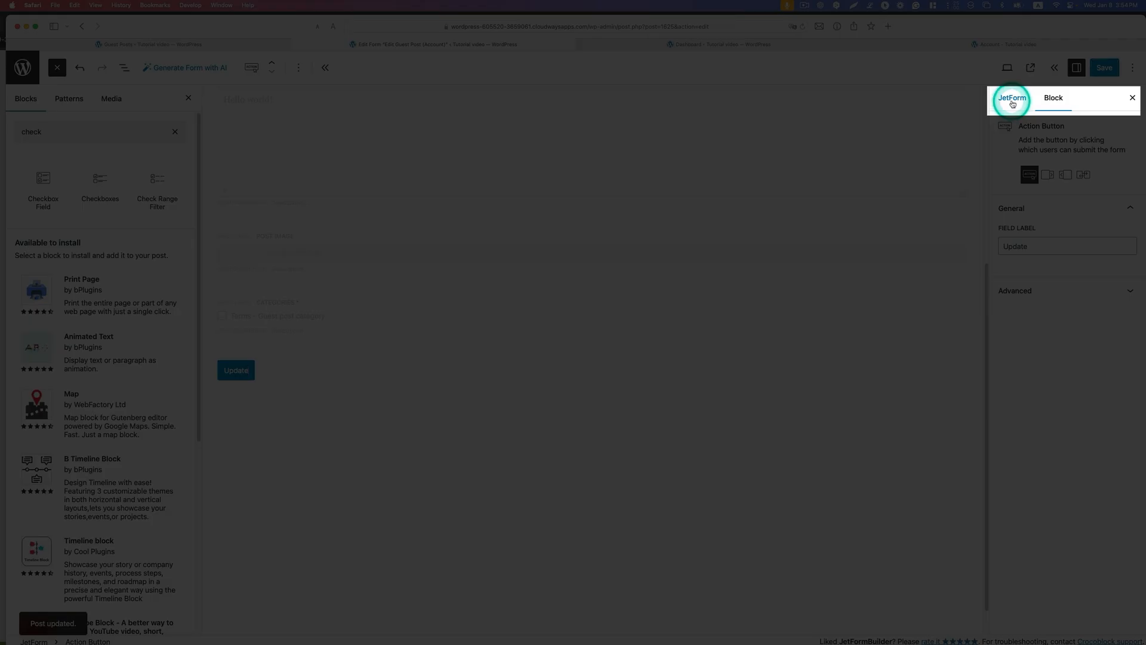
Step: Clear the block search and review the form's Post Submit Actions and the actions that can be added
left_click(1013, 105)
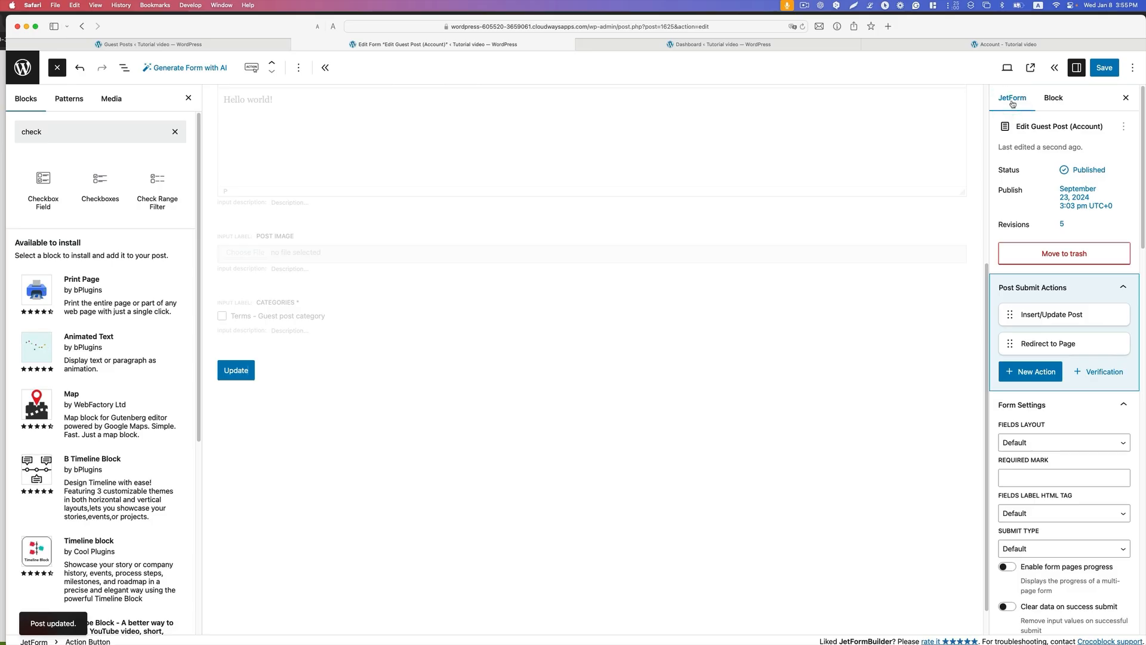
left_click(175, 131)
mouse_move(1023, 303)
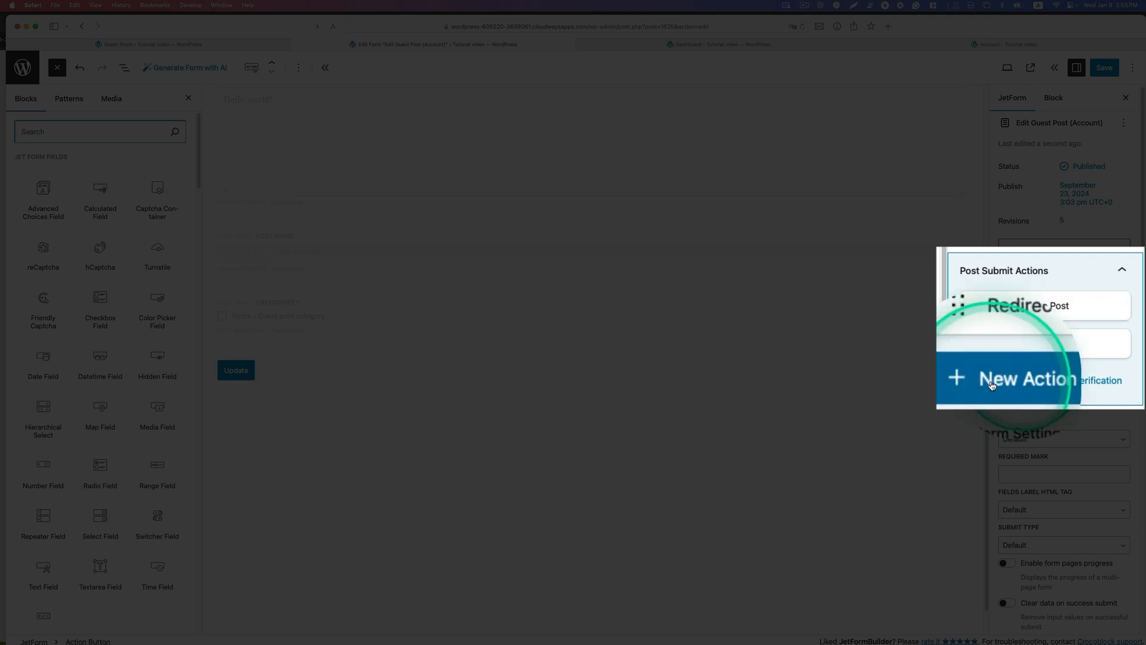
left_click(1012, 365)
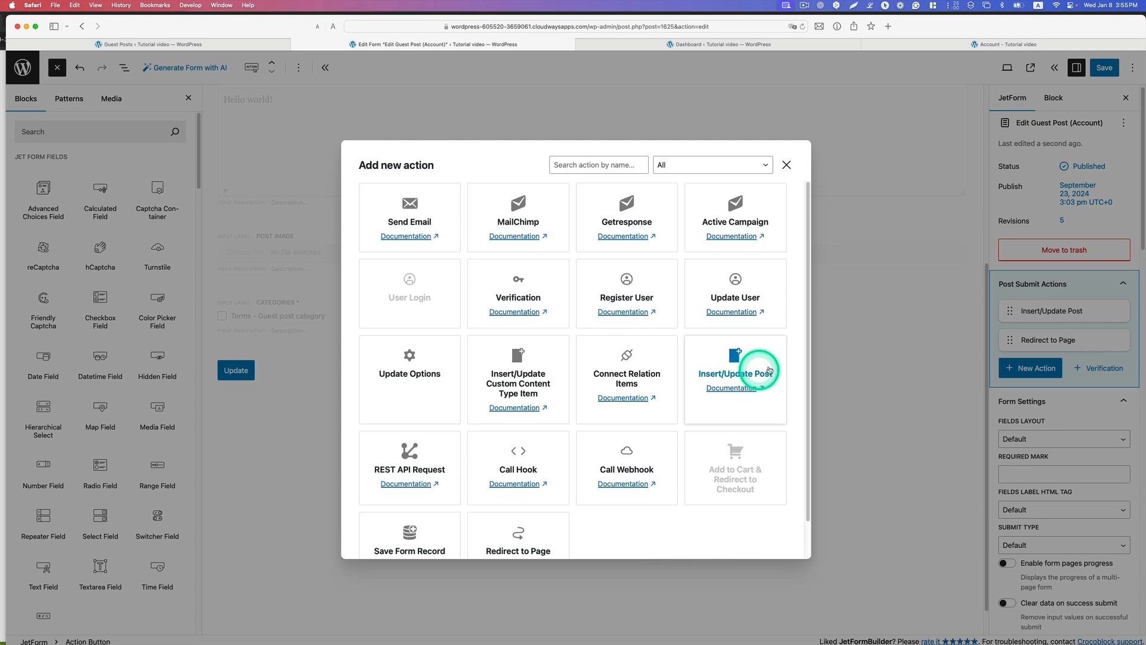
Step: Open the Insert/Update Post action for editing, keeping Guest Posts as post type and Pending Review as post status
left_click(1017, 314)
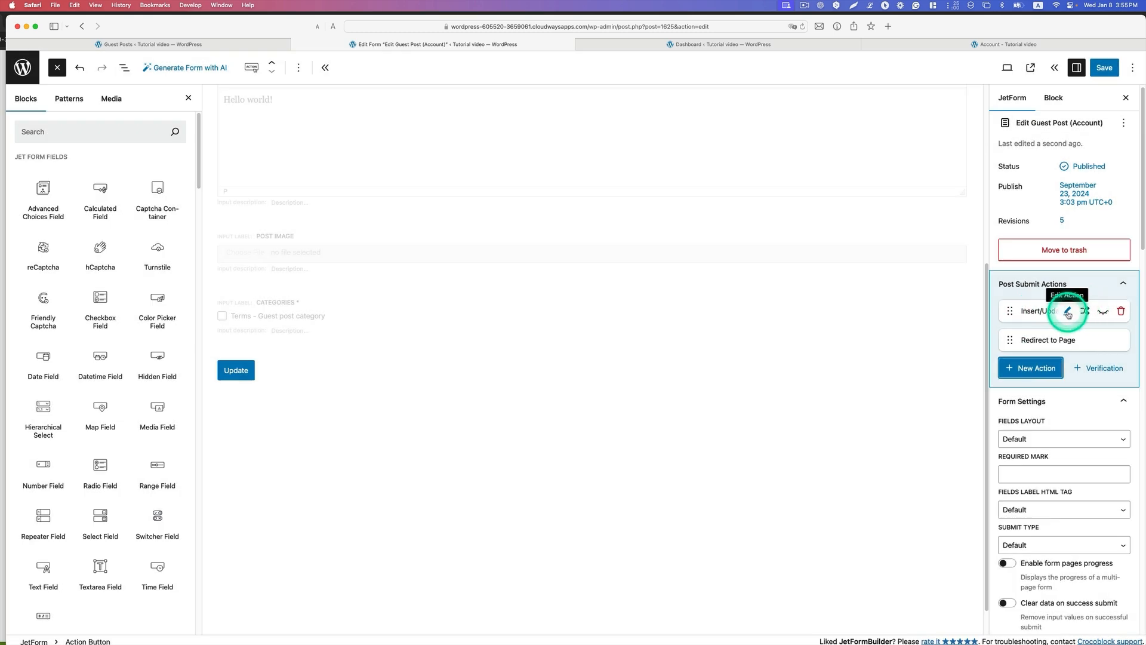
left_click(1067, 311)
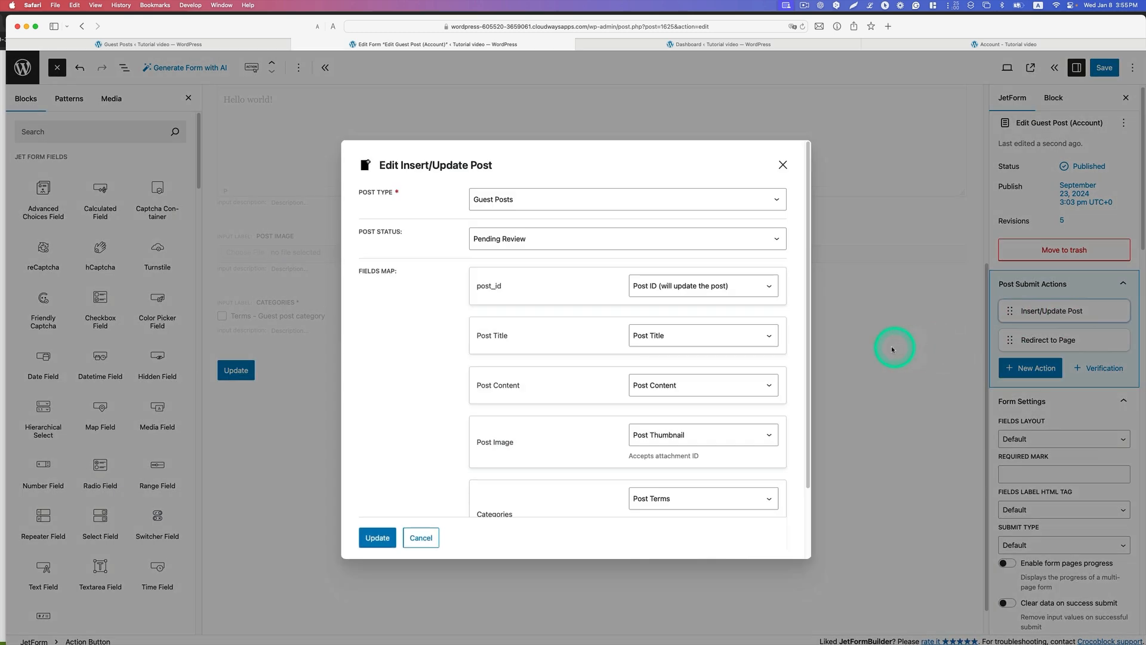
left_click(505, 199)
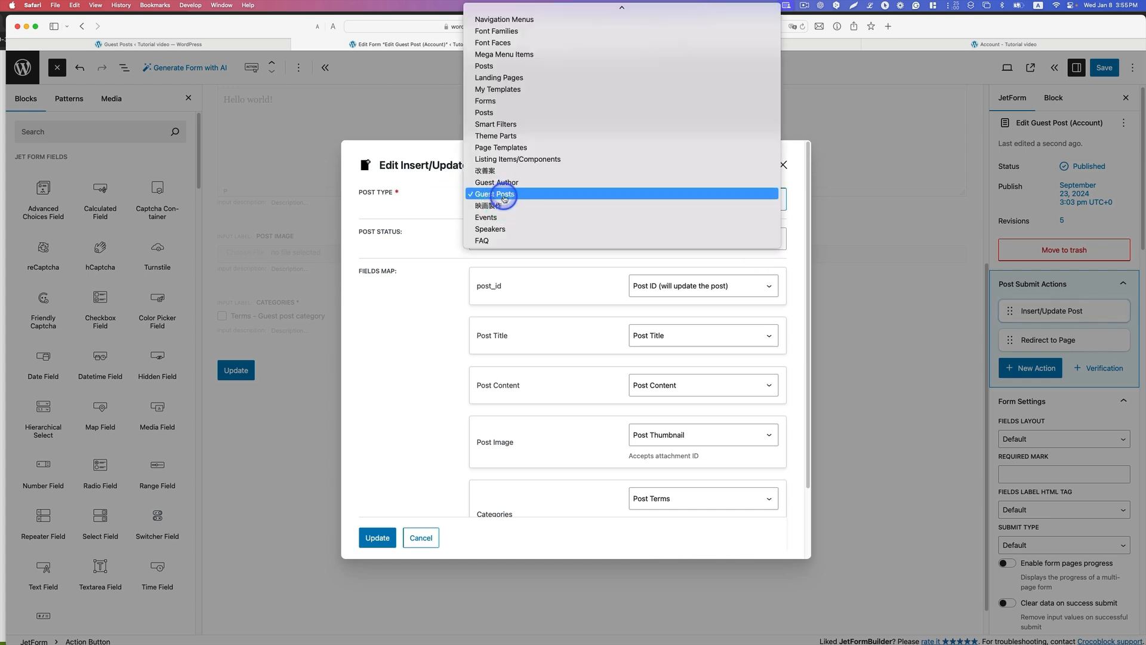
left_click(505, 196)
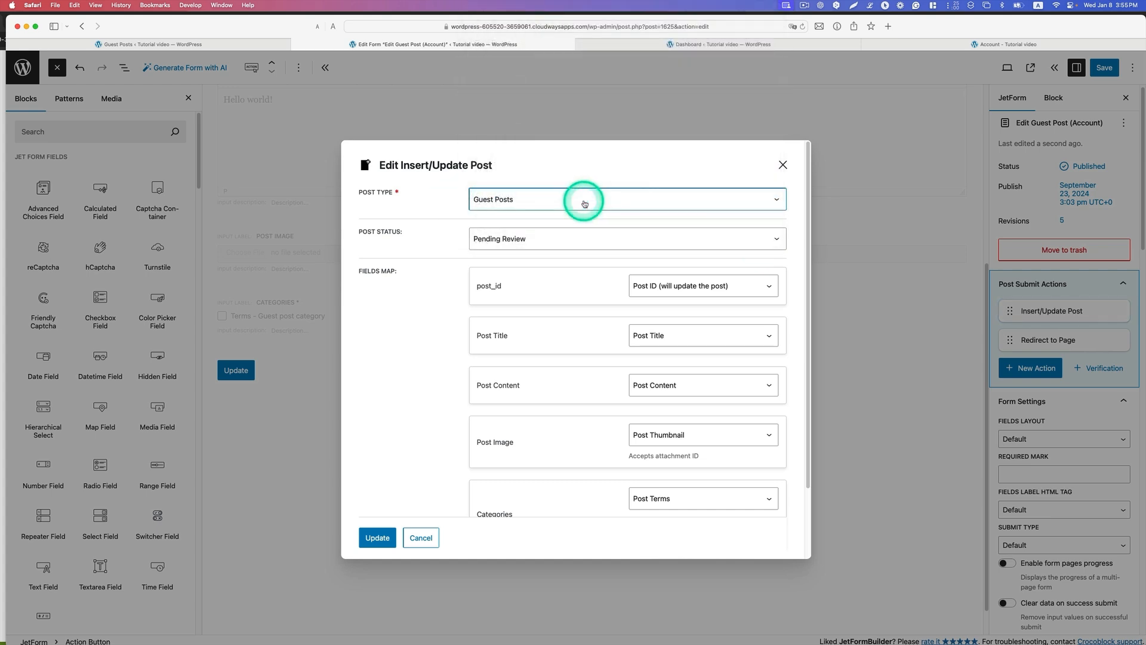
left_click(537, 244)
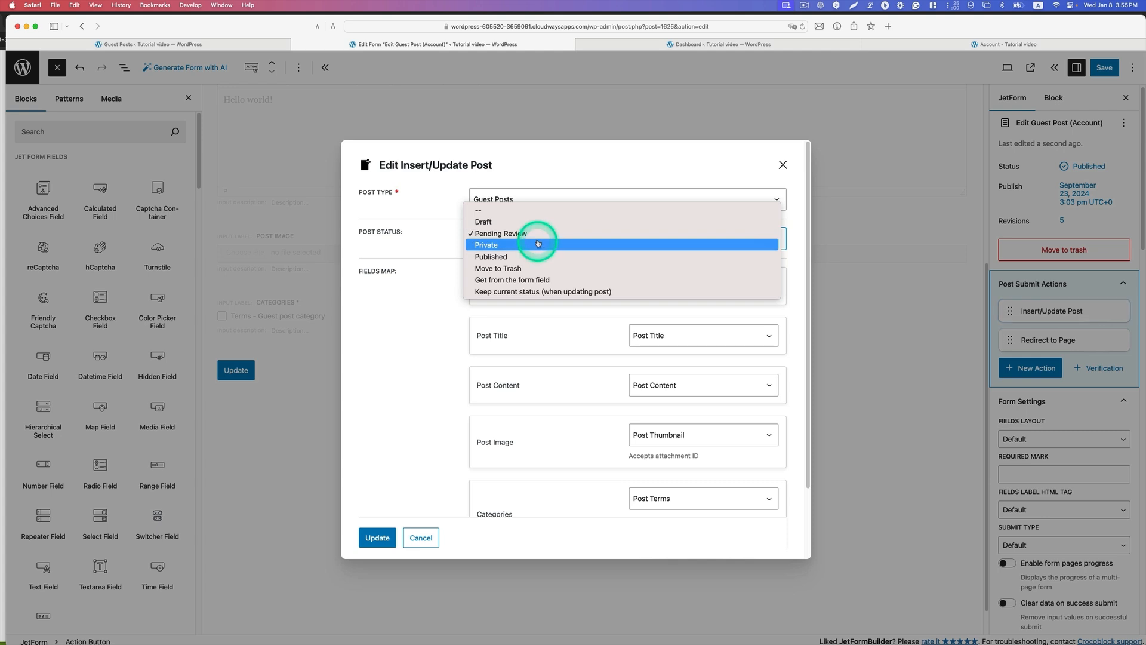
left_click(537, 234)
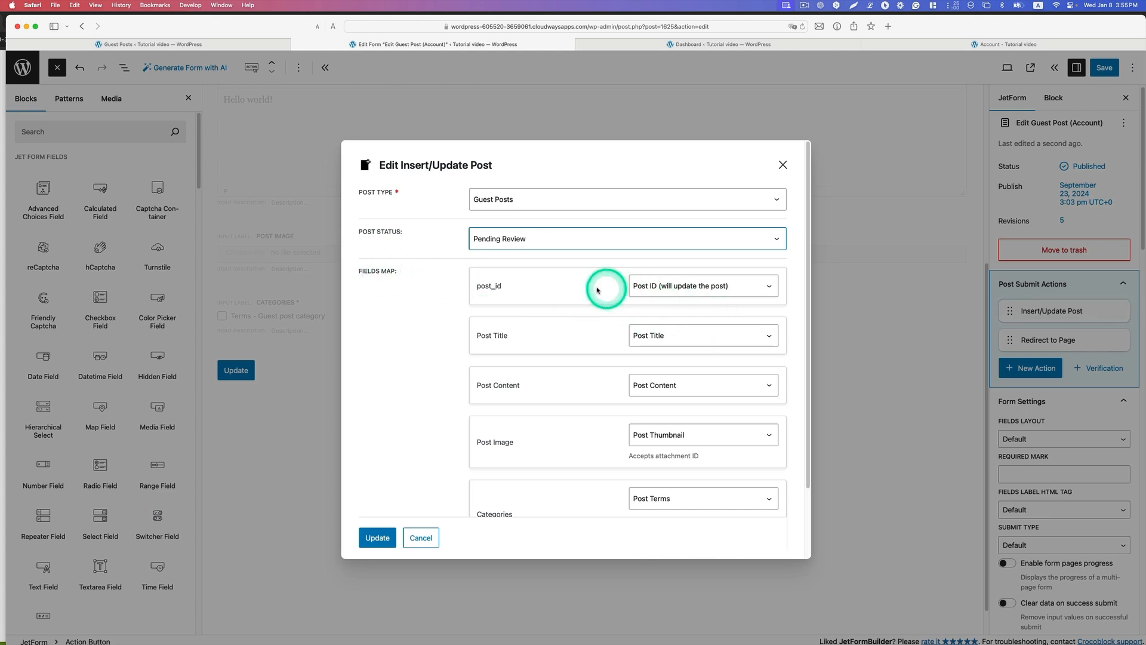
Step: Review the Fields Map, keeping post_id on Post ID (will update the post), Post Title on Post Title and Post Content on Post Content
left_click(653, 284)
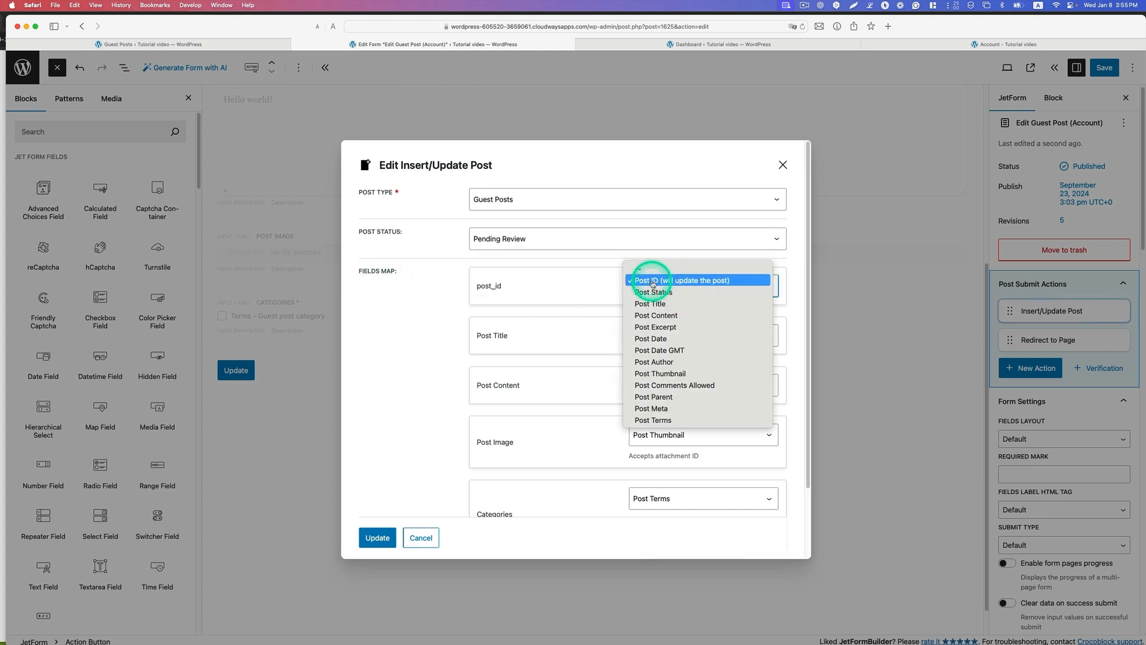
left_click(684, 282)
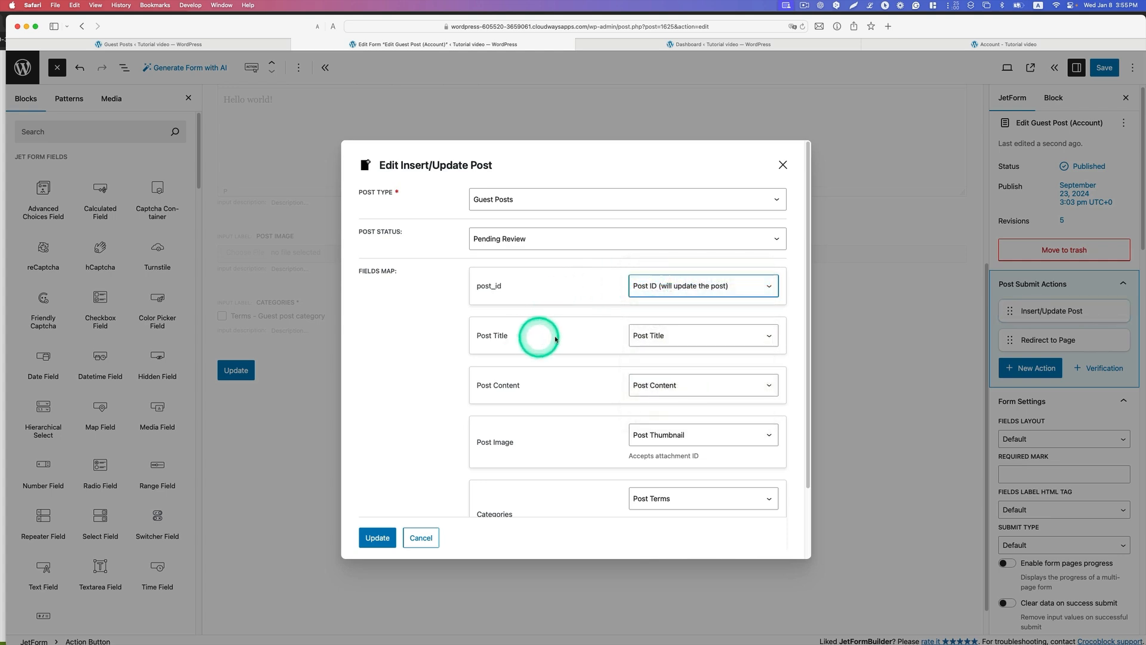
left_click(644, 337)
left_click(654, 318)
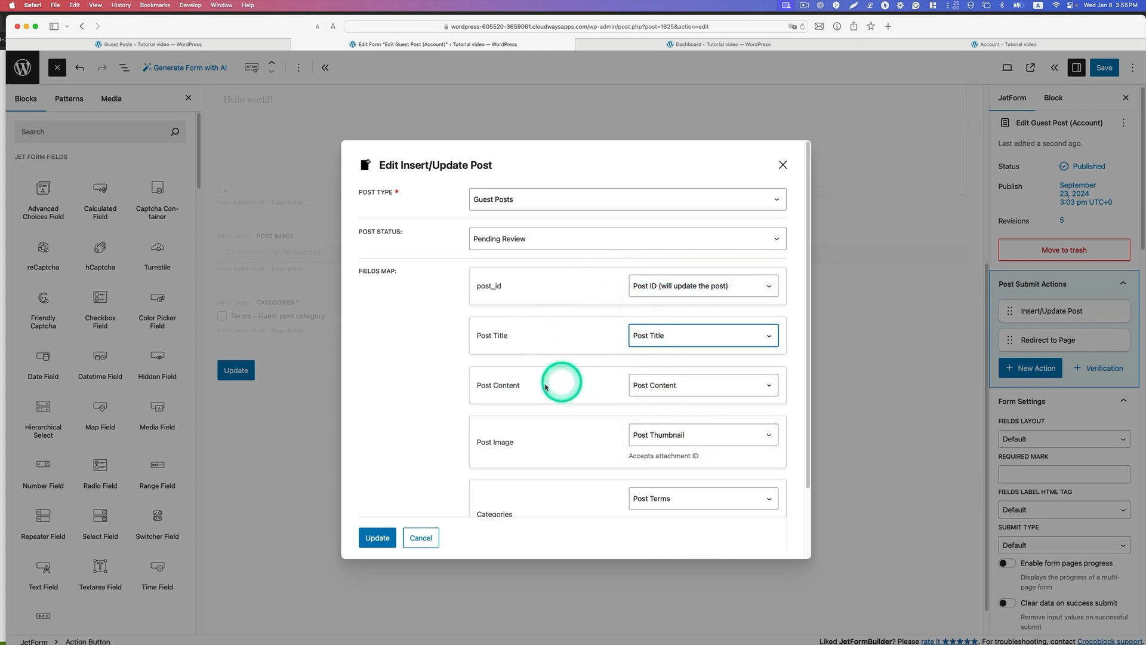
left_click(645, 391)
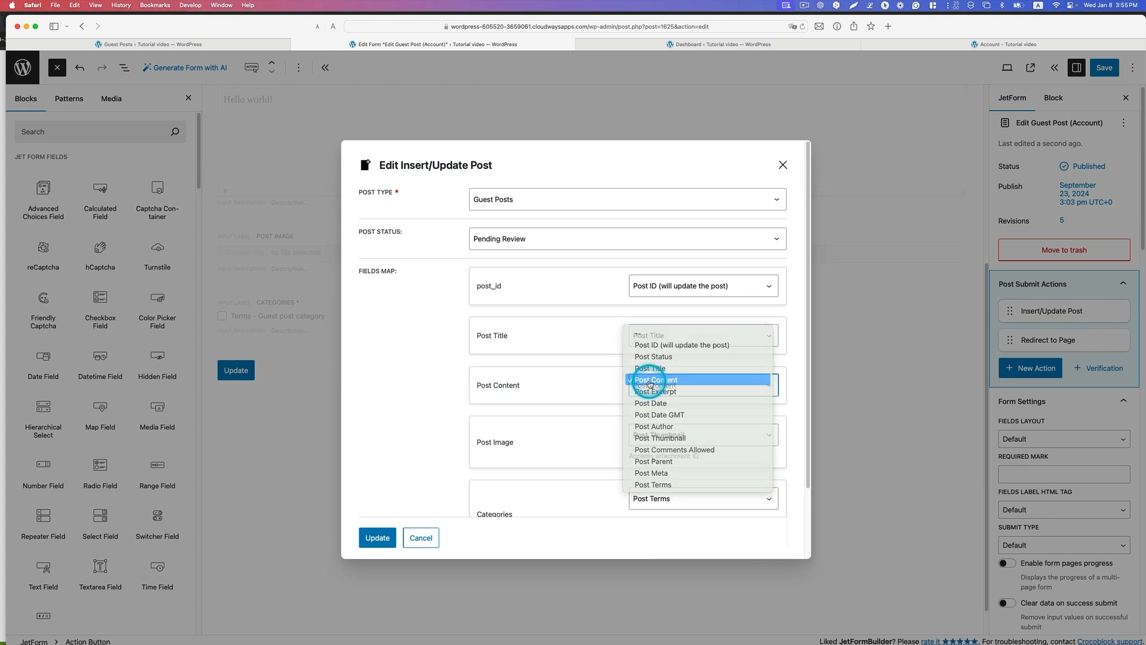
left_click(644, 381)
Step: Set Post Image to Post Thumbnail and Categories to Post Terms with Guest post category in the Fields Map, and update the action
scroll(597, 406, "down", 3)
left_click(685, 357)
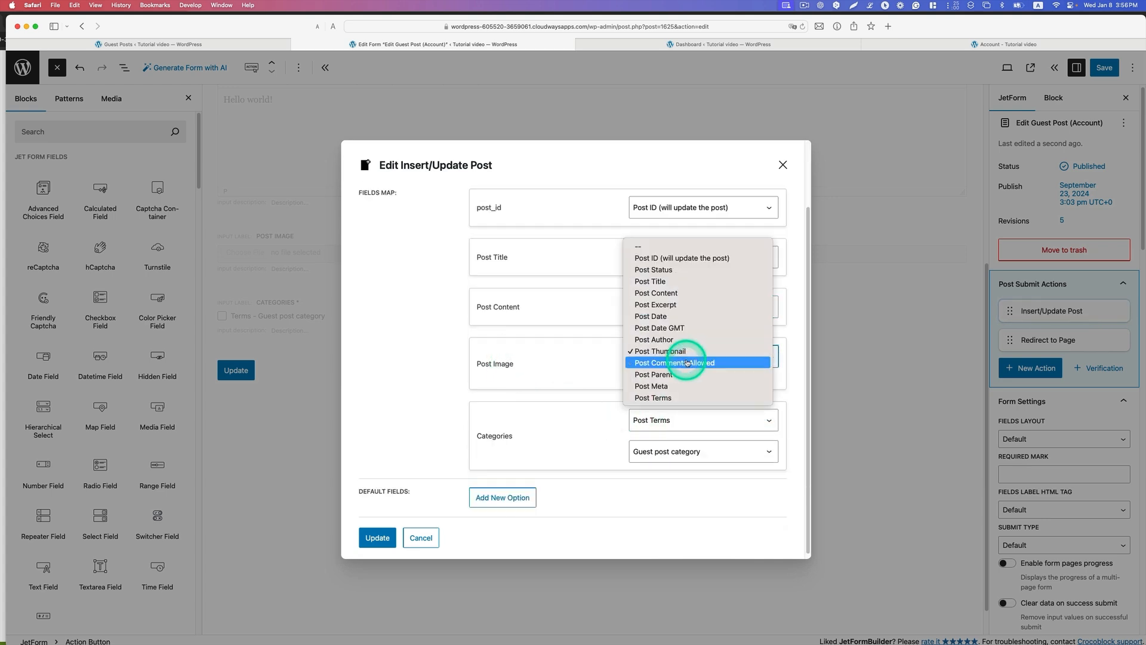
left_click(671, 352)
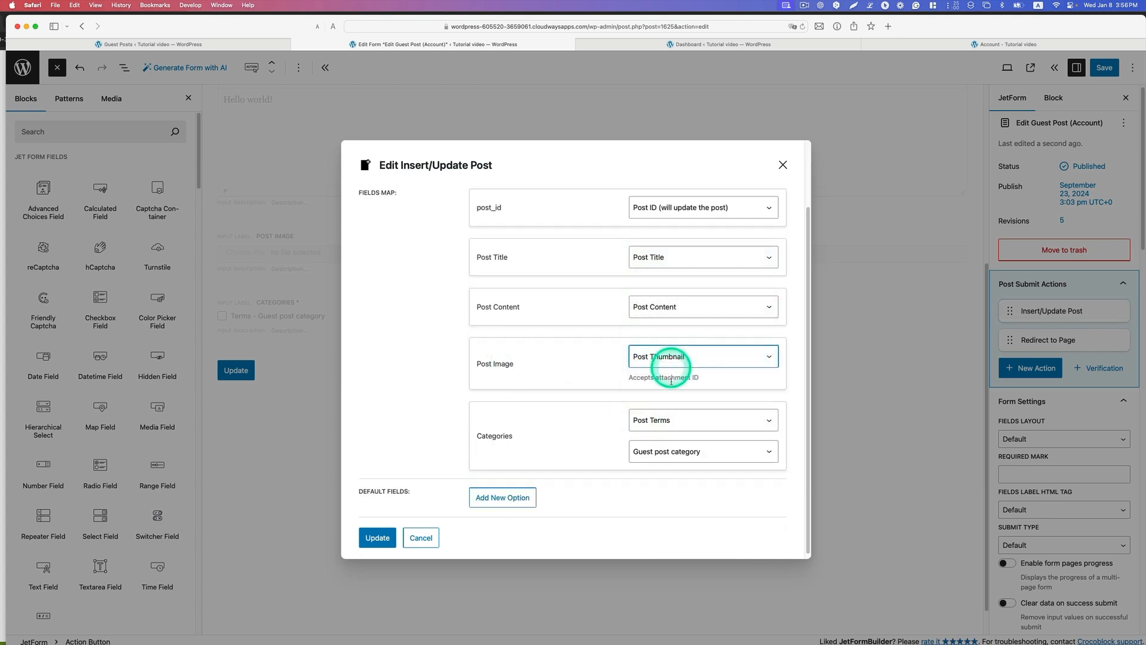
left_click(639, 415)
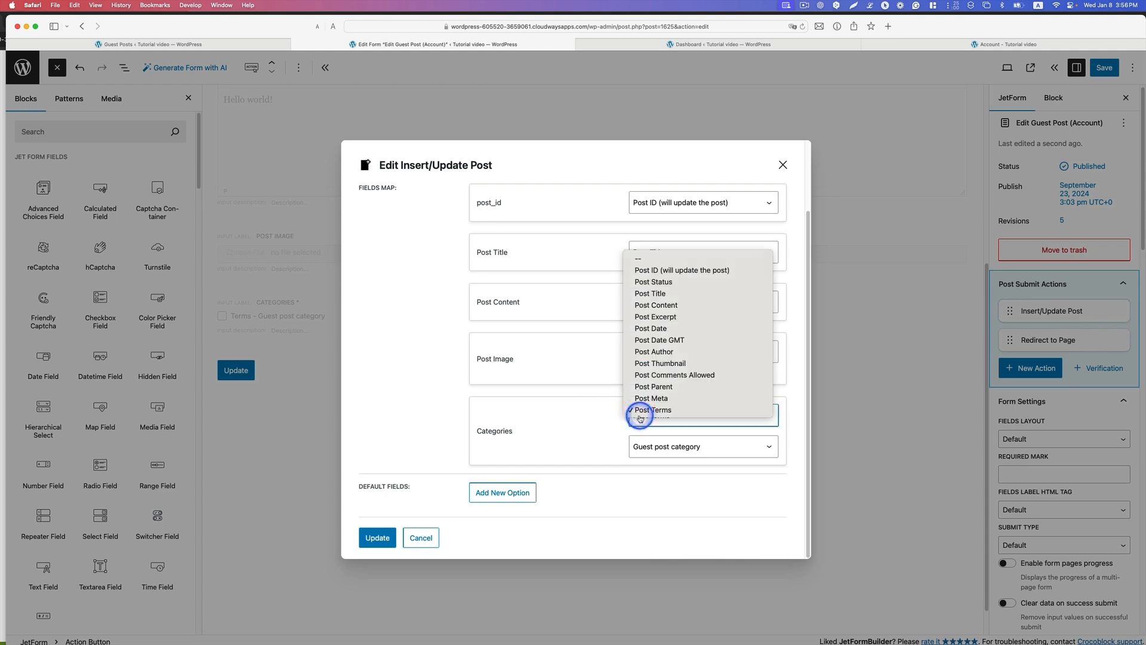
left_click(642, 411)
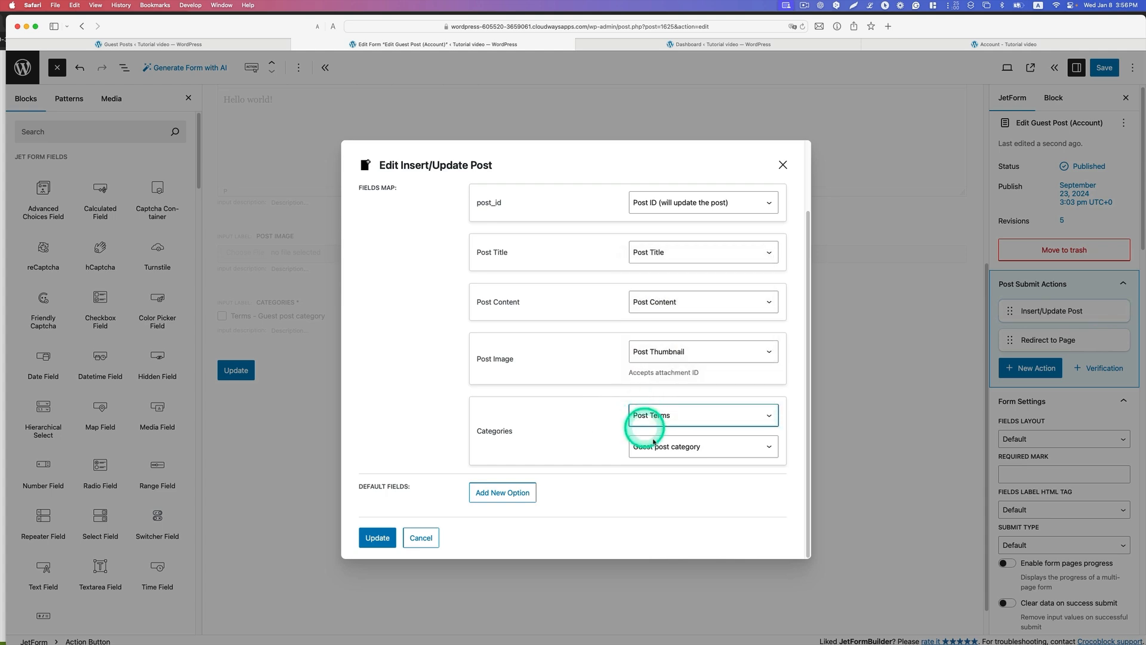
left_click(670, 449)
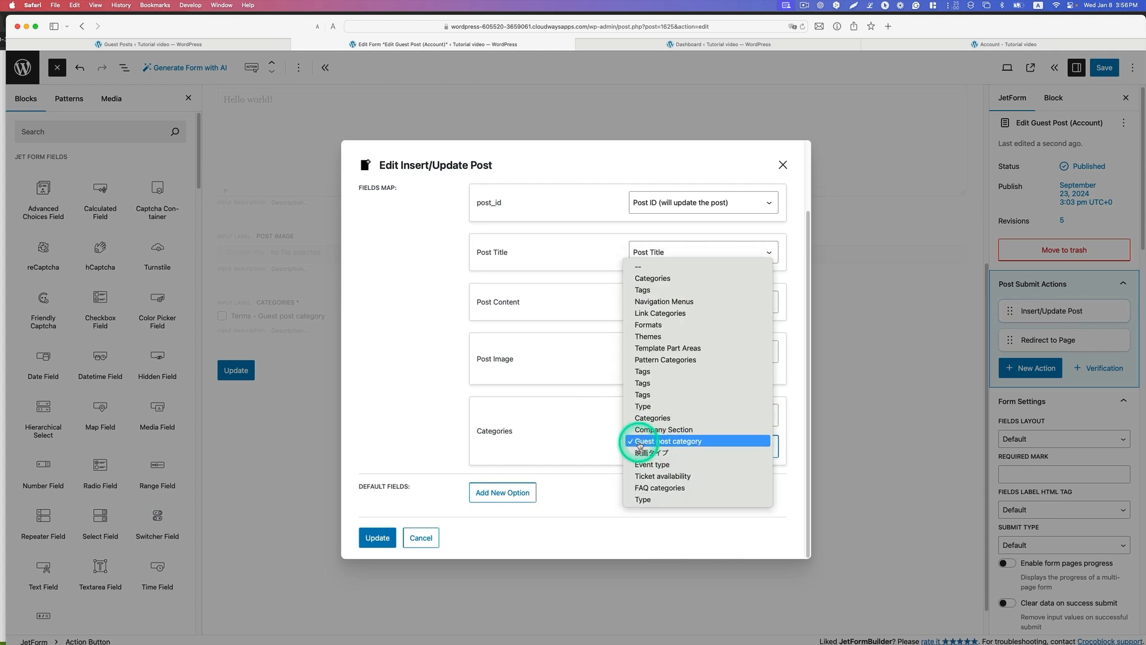
left_click(678, 442)
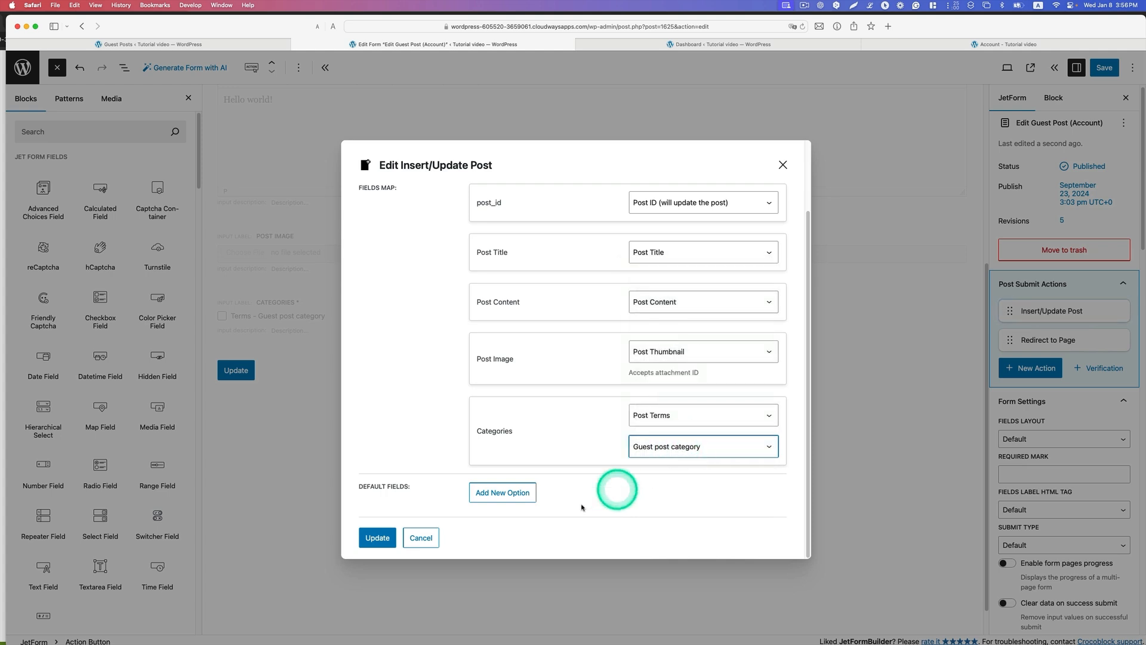
left_click(379, 537)
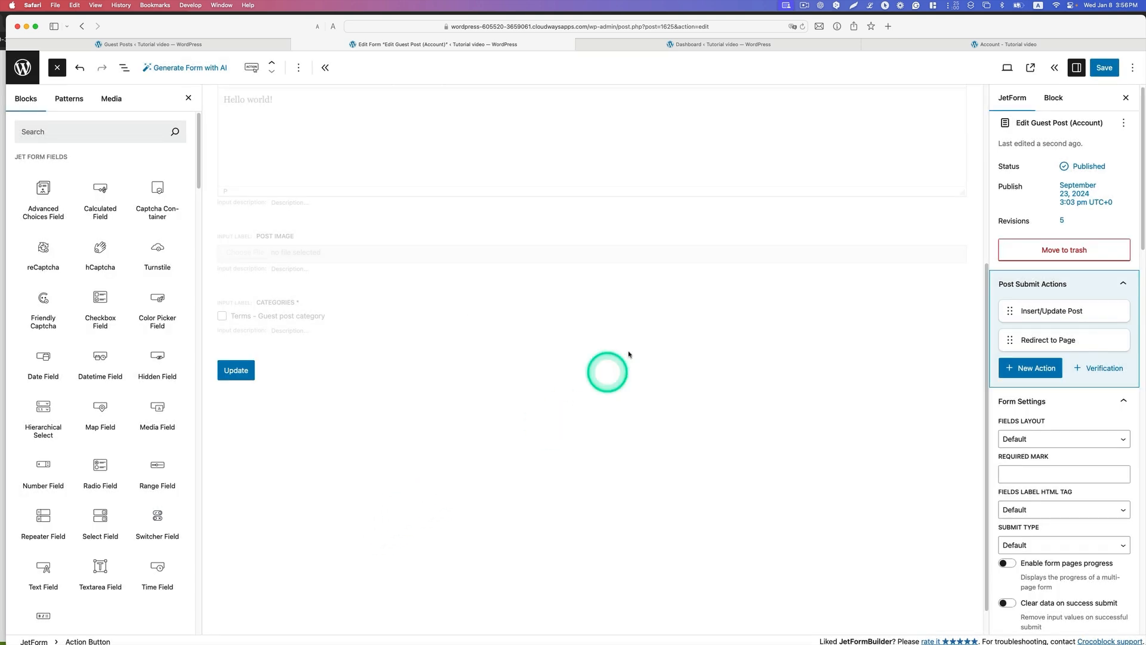
Step: Review the Redirect to Page action's settings and find the Redirect to Page entry among the actions that can be added
left_click(1065, 340)
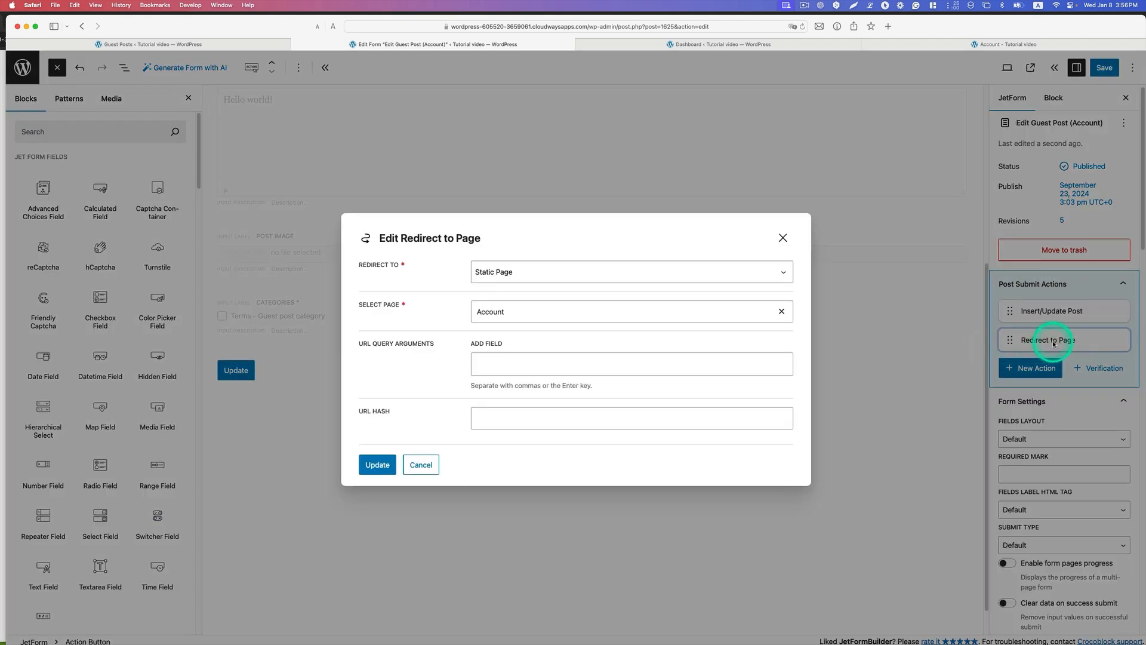
left_click(786, 239)
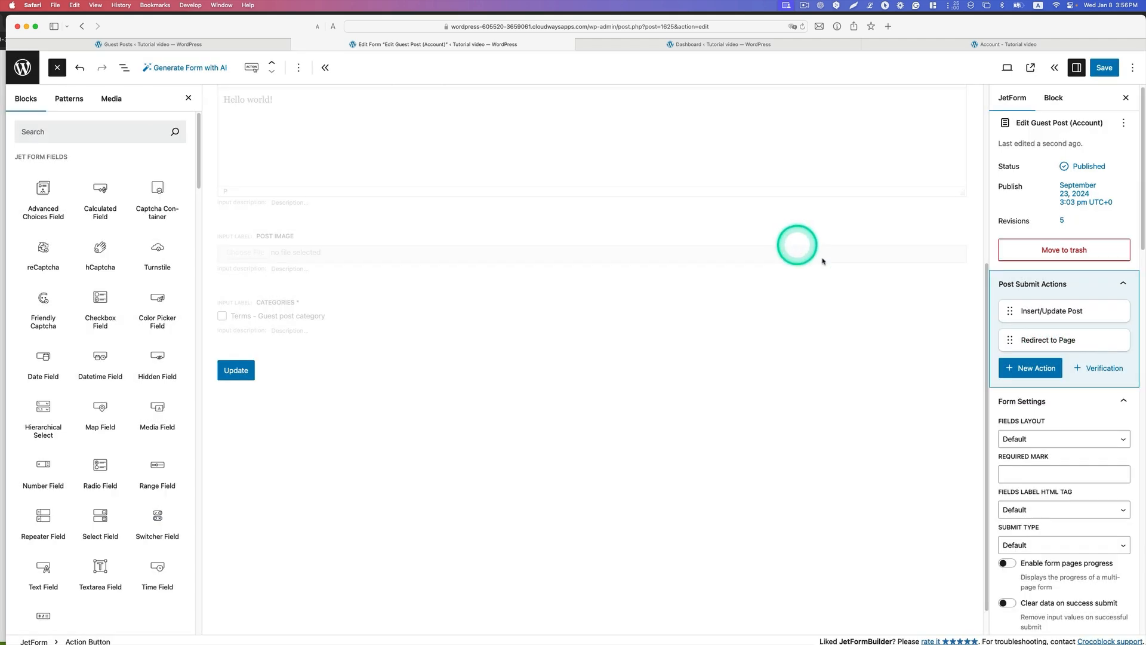
left_click(1033, 369)
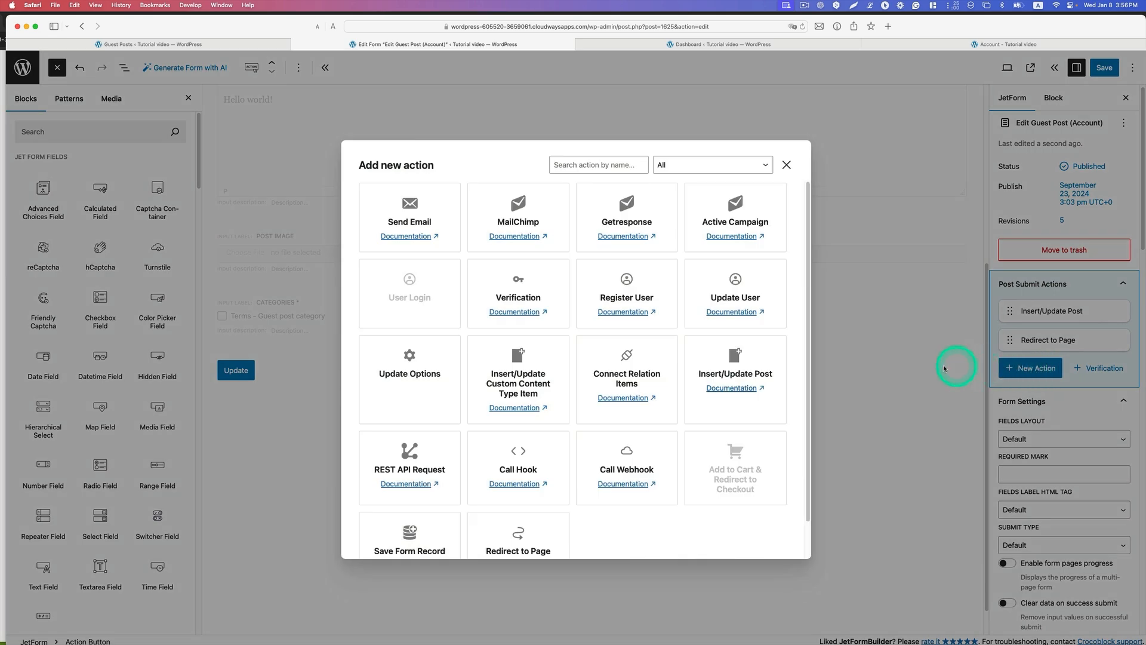
scroll(786, 390, "down", 2)
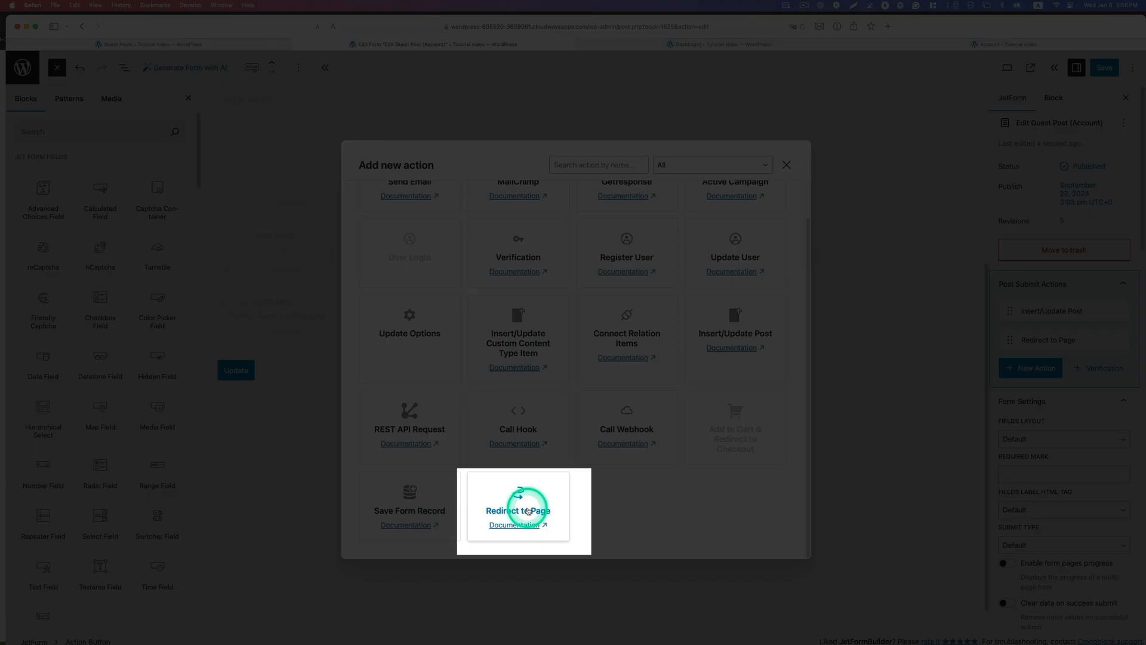
left_click(785, 166)
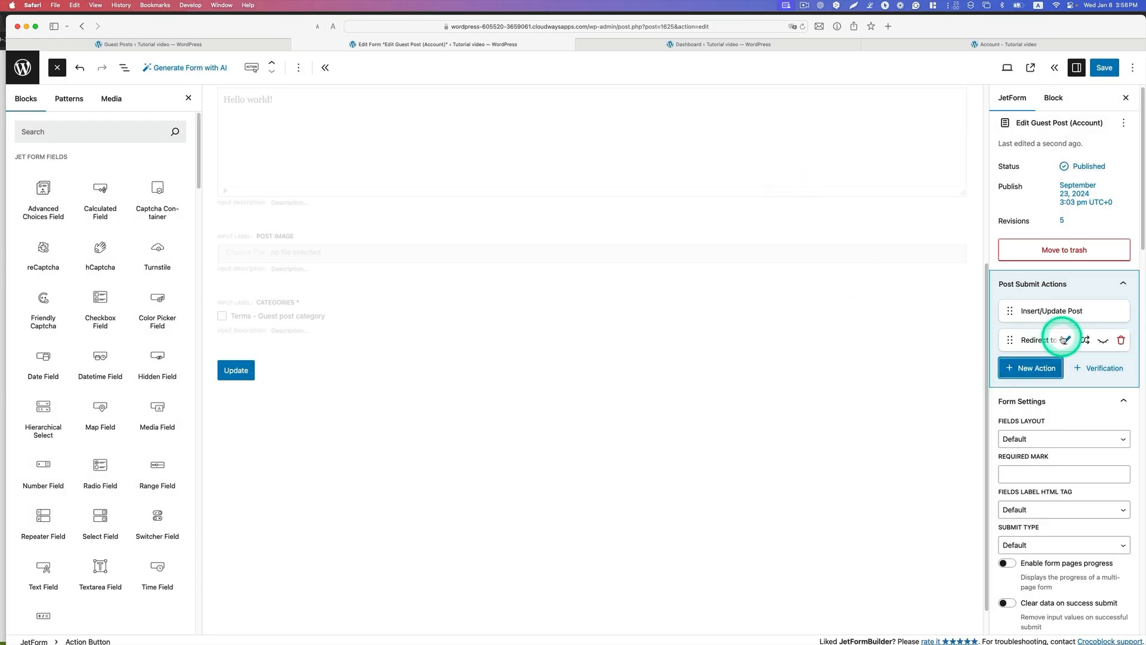
Step: Open the Redirect to Page action for editing, browse the selectable static pages and choose Account
left_click(1066, 340)
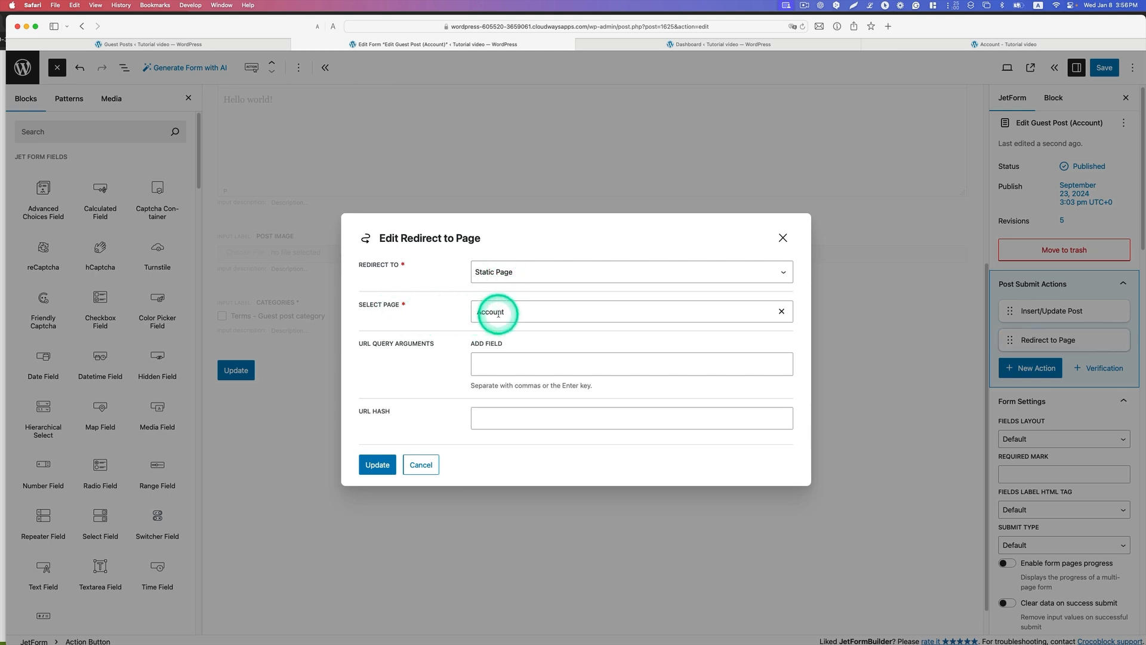
left_click(615, 311)
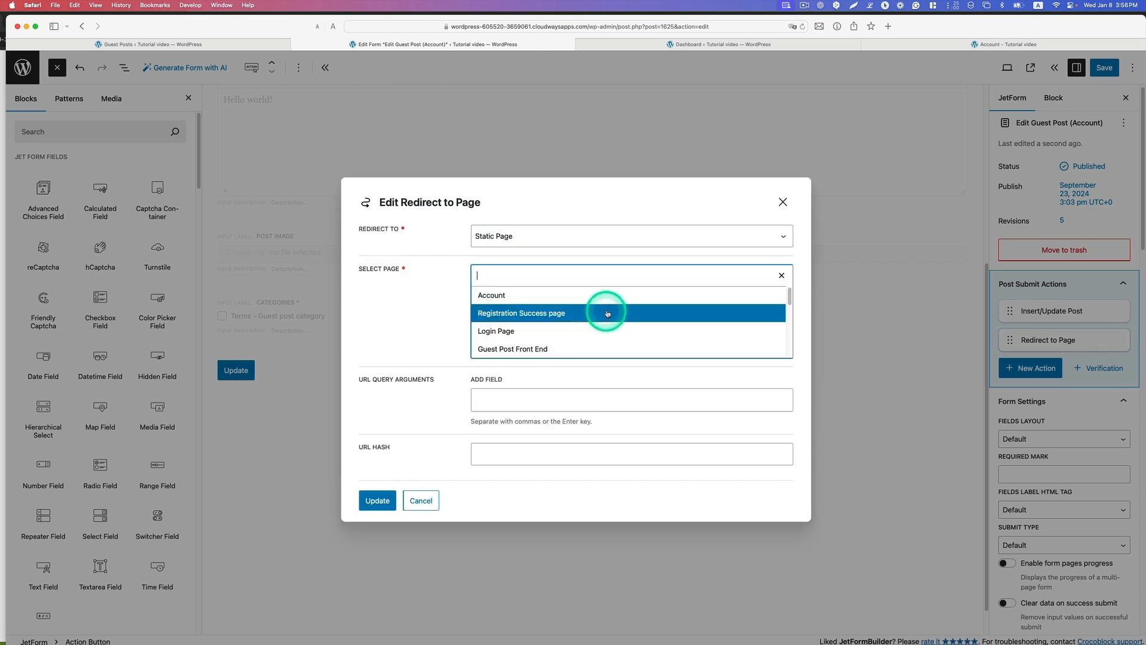
scroll(615, 300, "down", 3)
scroll(621, 307, "up", 3)
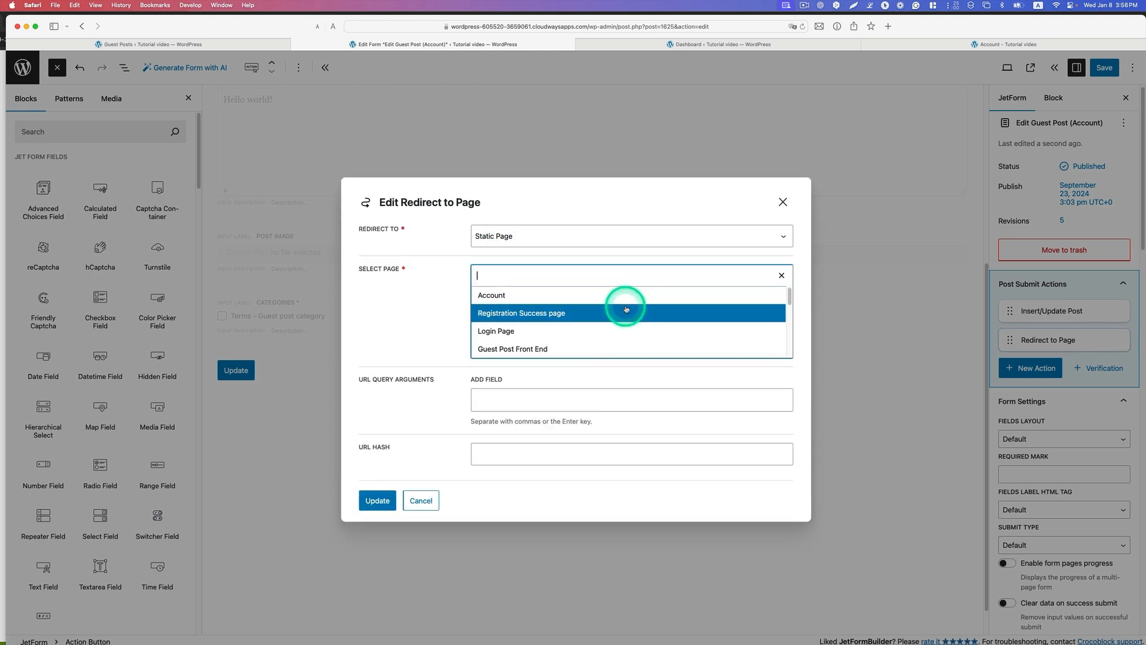
left_click(560, 294)
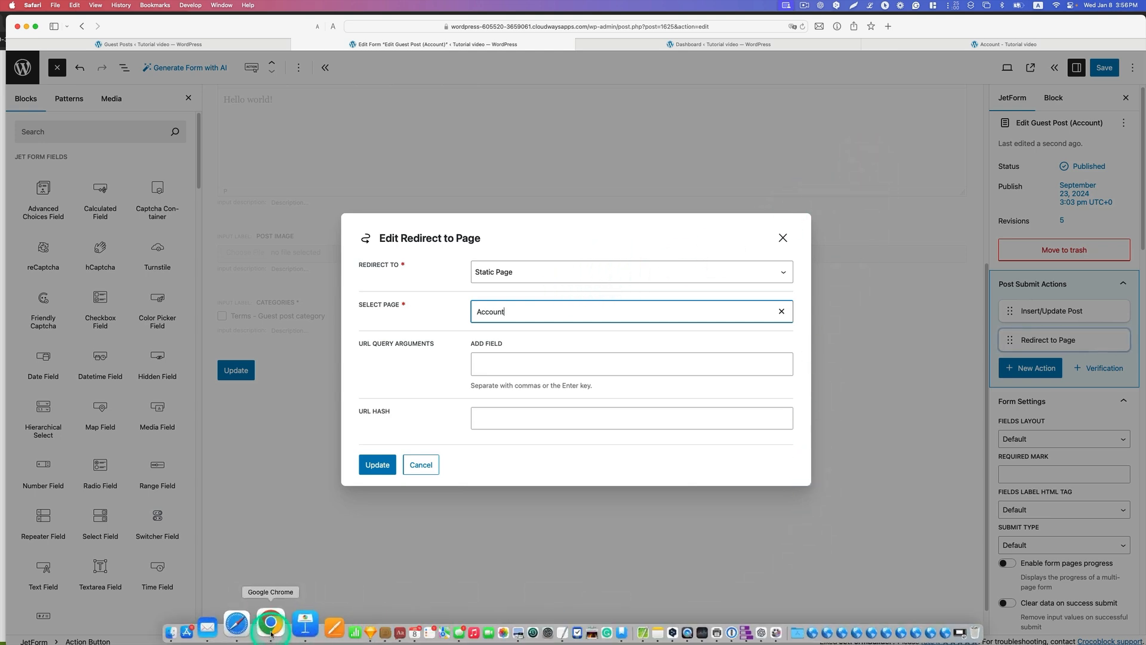
Step: Switch to Chrome, open the account's My Posts page and copy its URL
left_click(266, 624)
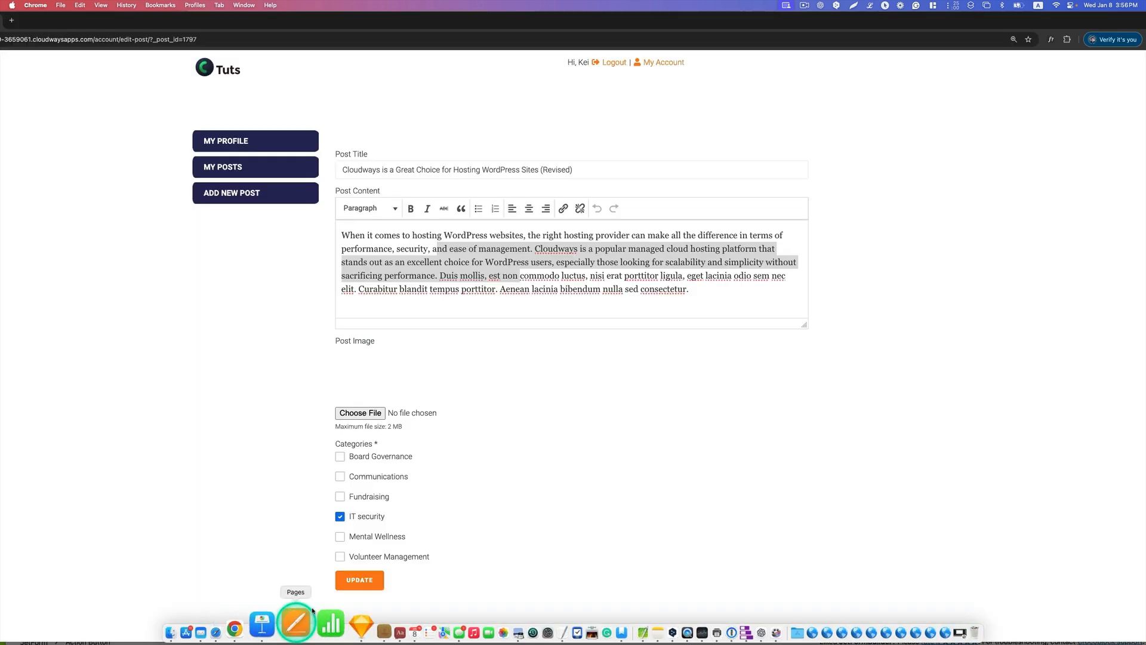
left_click(237, 169)
left_click_drag(268, 12, 394, 16)
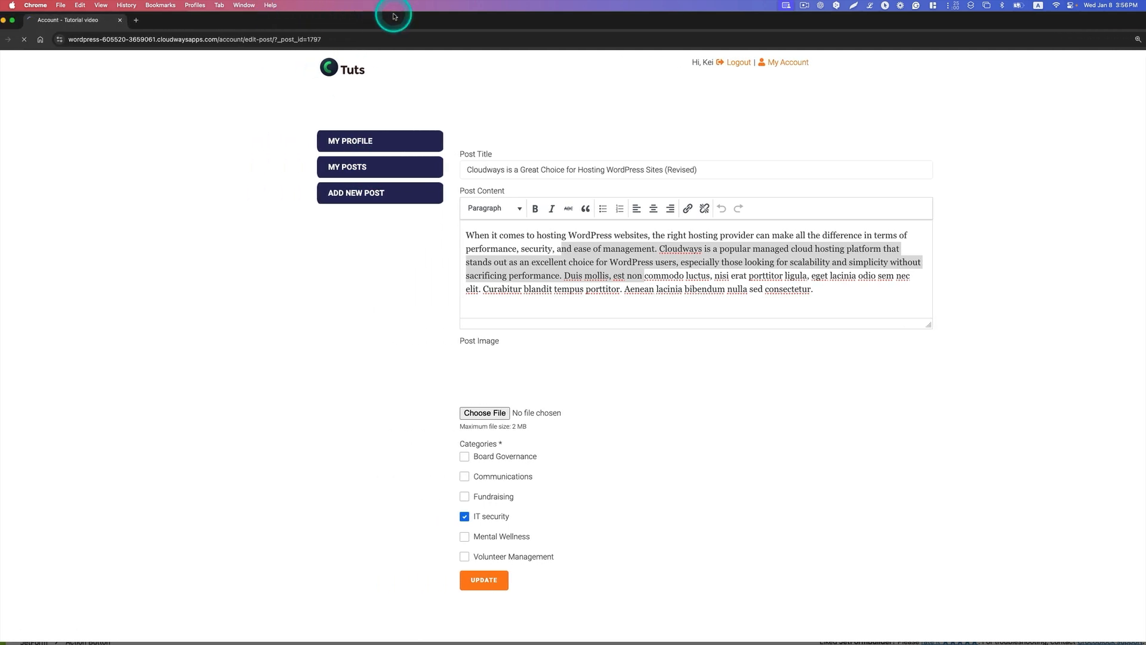
left_click(297, 46)
key("super+c")
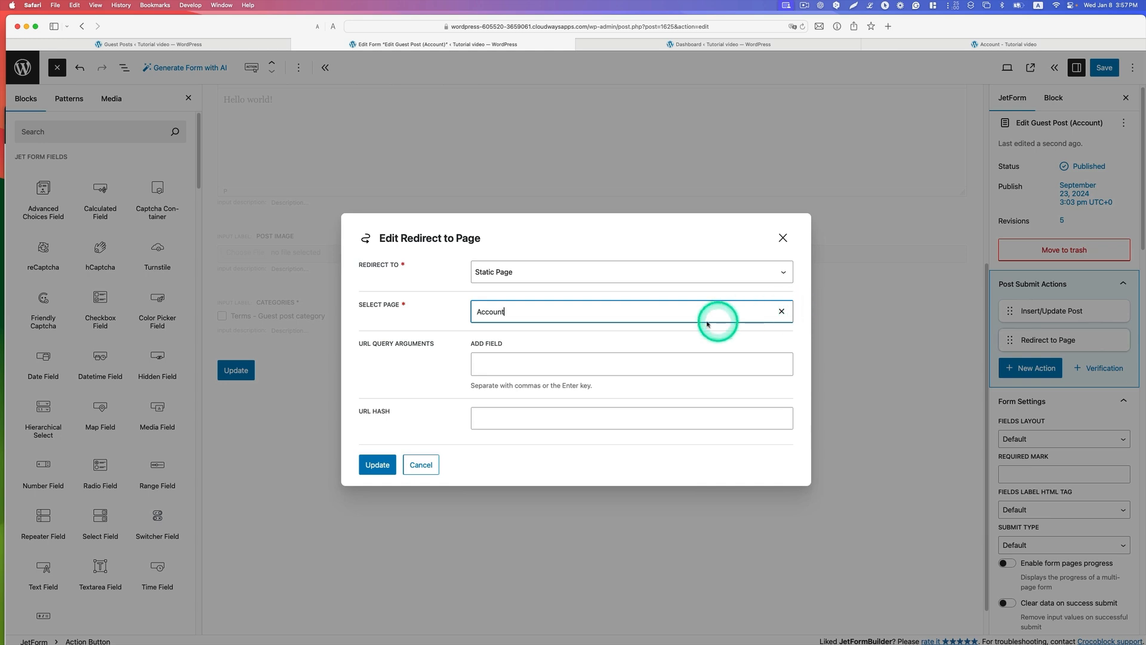
left_click(781, 311)
left_click(782, 270)
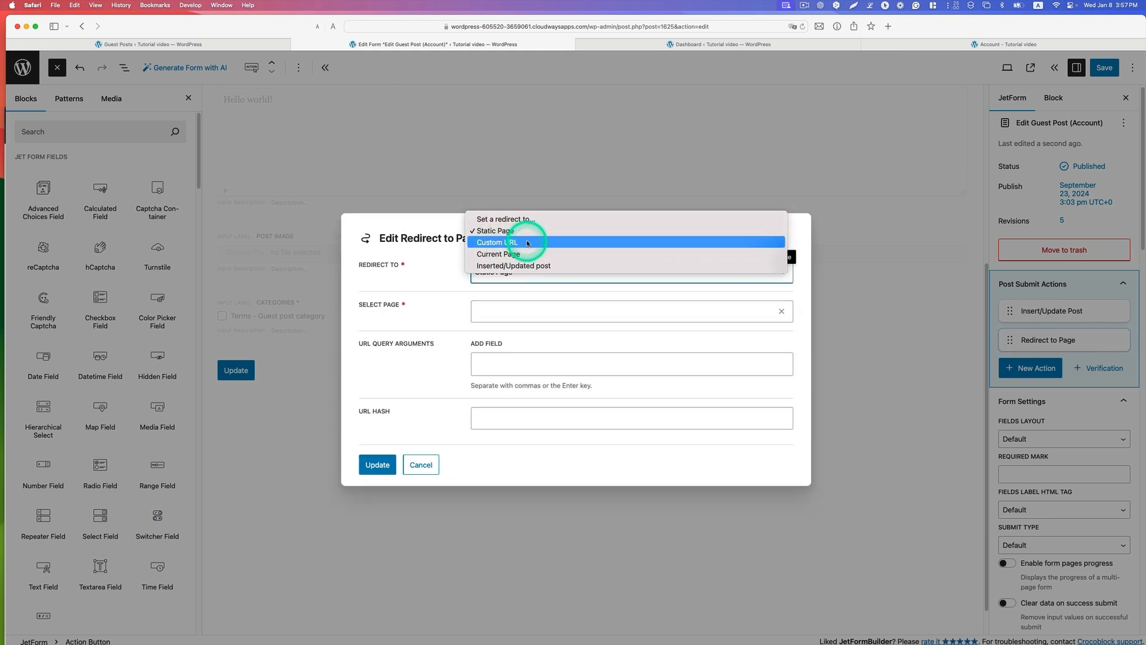
left_click(528, 243)
left_click(537, 310)
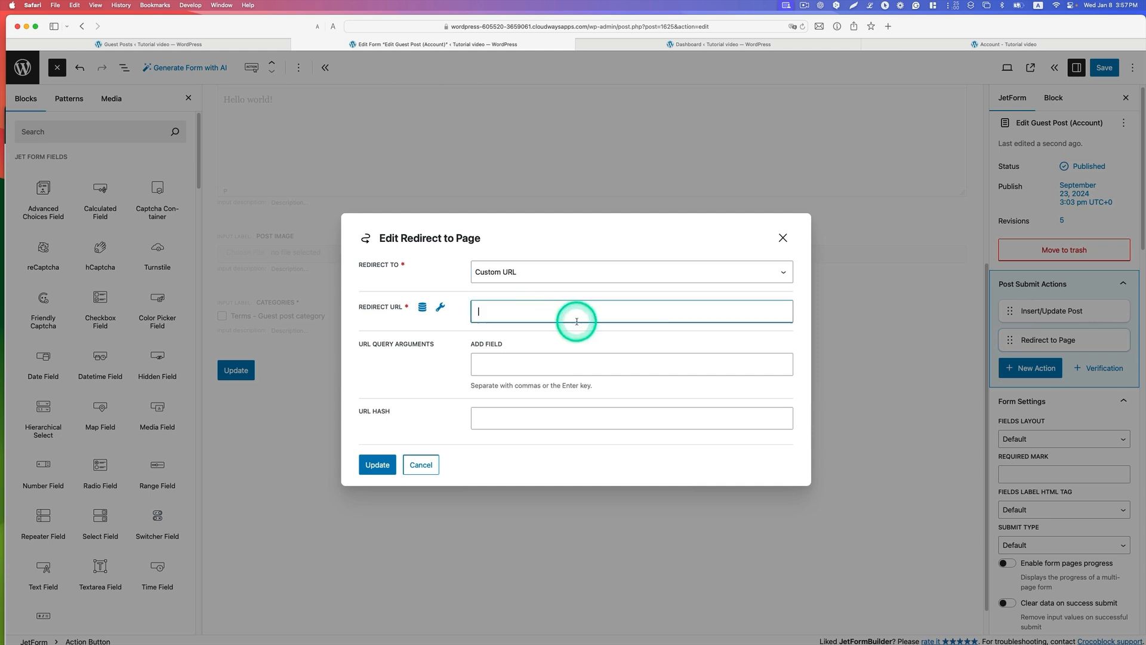
key("super+v")
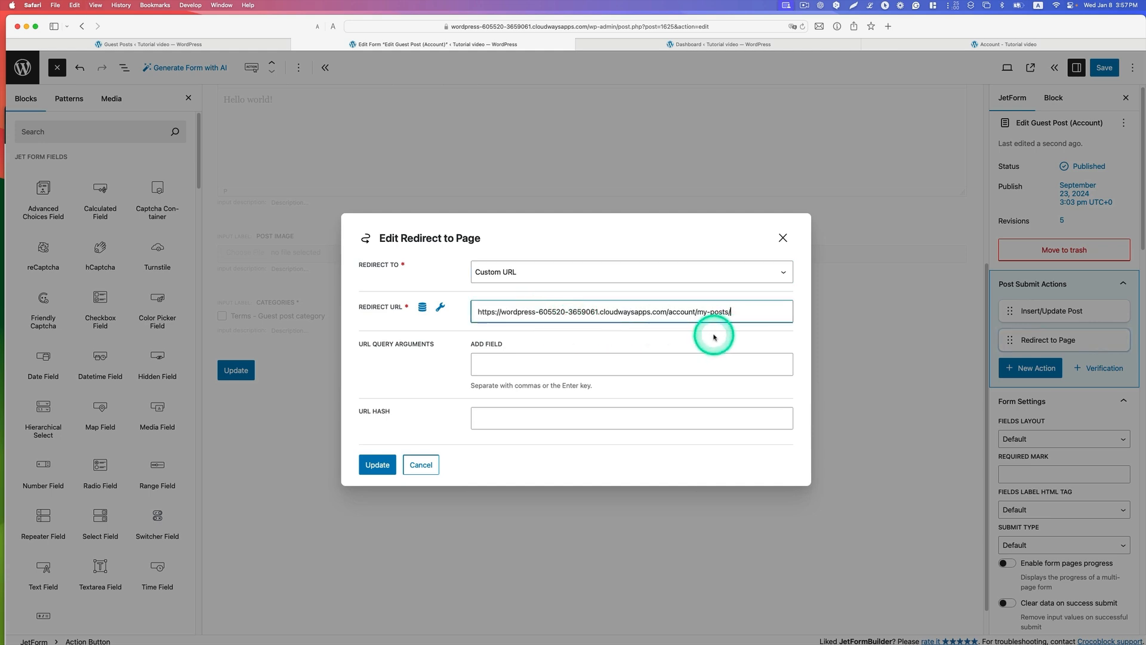
left_click(376, 465)
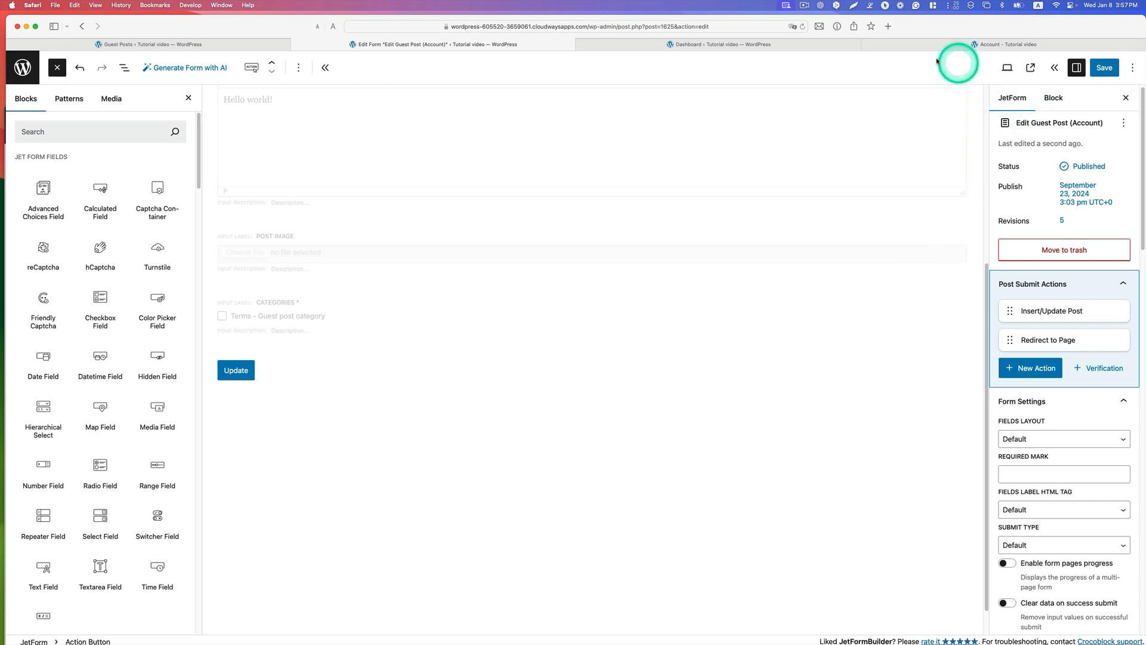
Step: Enable the form's Preset Settings with Post as source and URL Query Variable as the origin of the post ID
scroll(1064, 357, "down", 1)
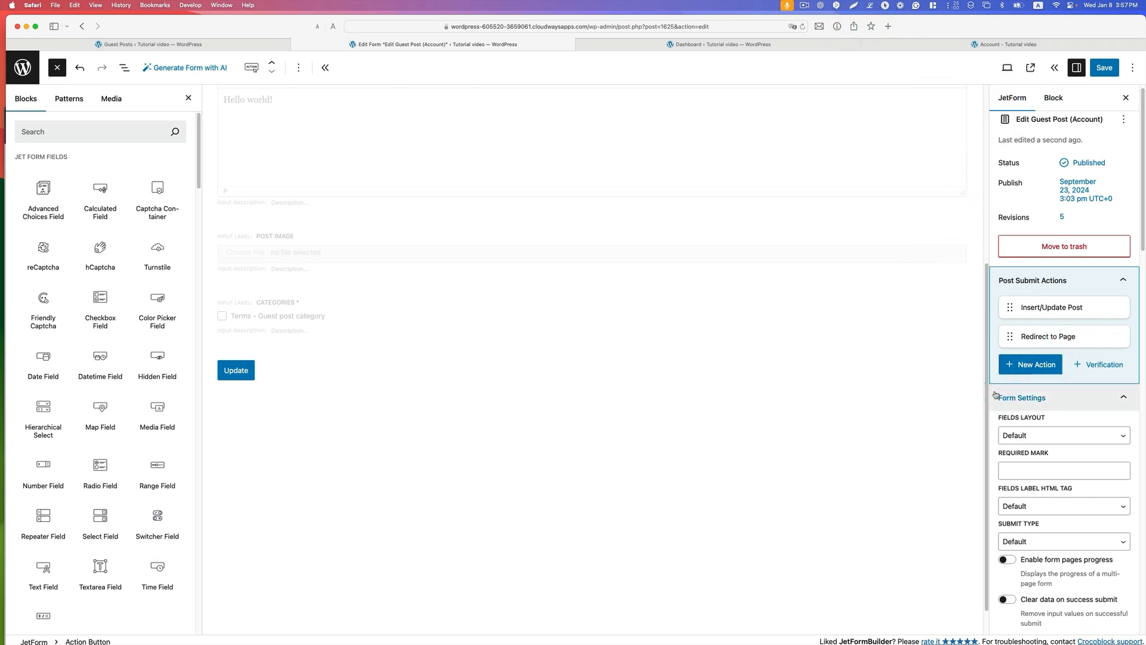
scroll(1075, 443, "down", 10)
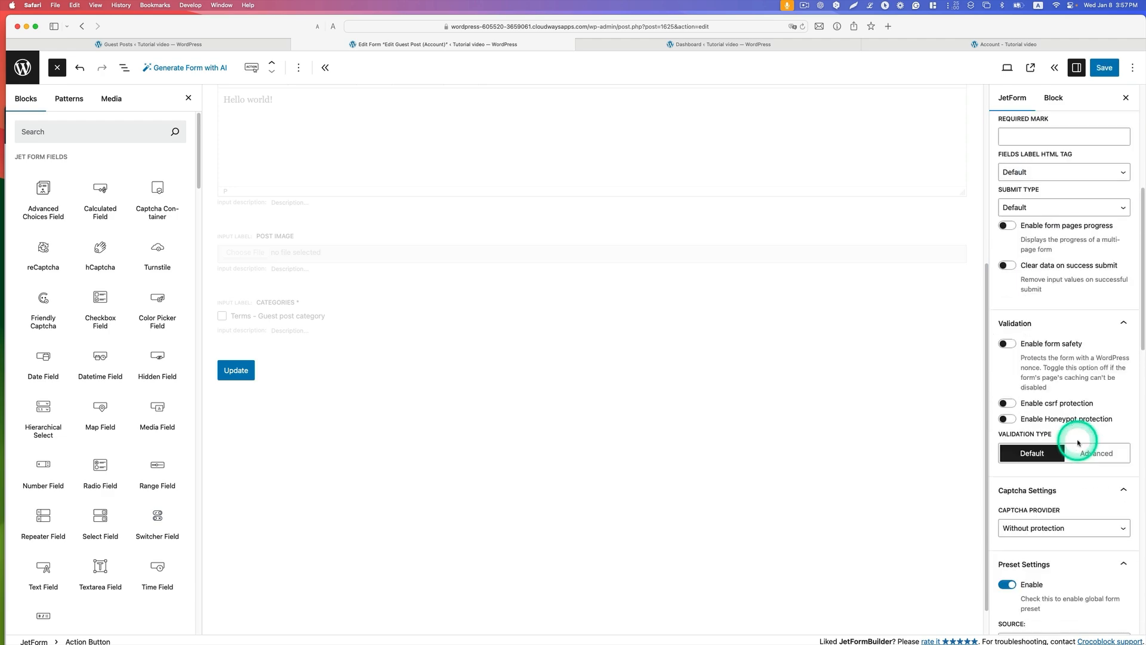
scroll(1079, 442, "down", 8)
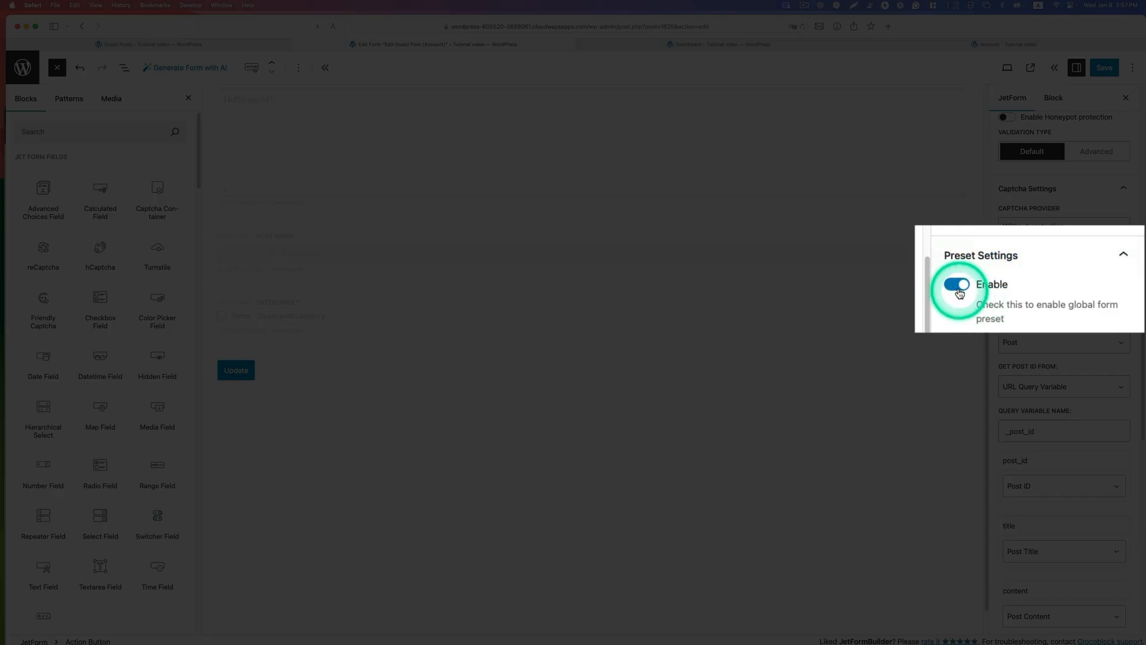
left_click(1008, 285)
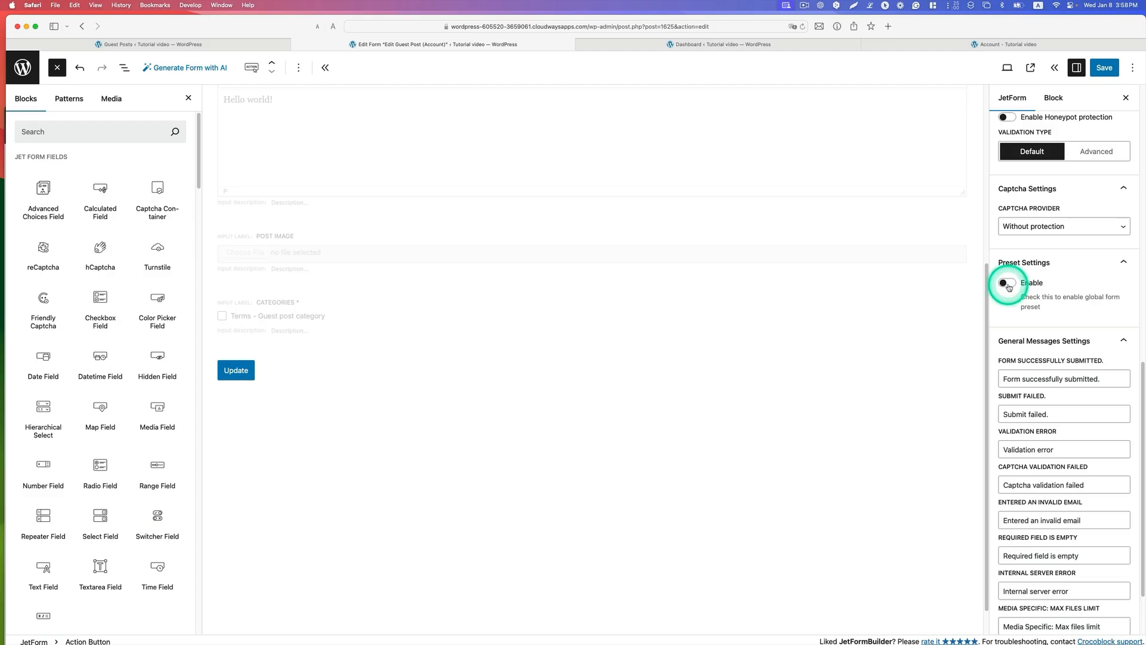
left_click(1008, 284)
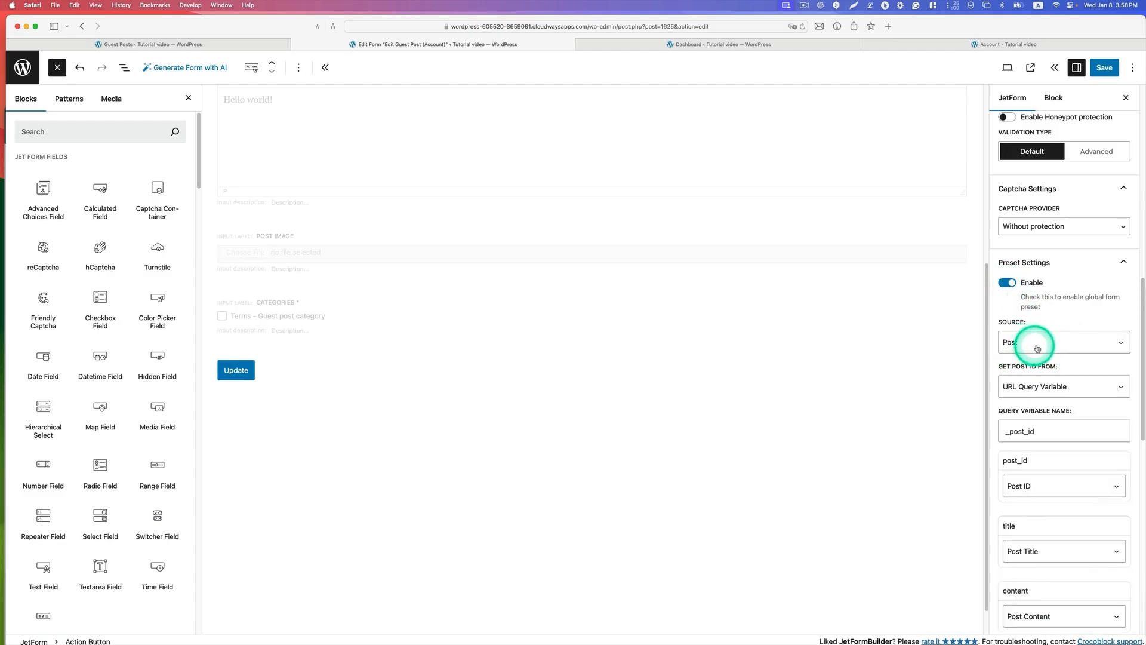
left_click(1018, 341)
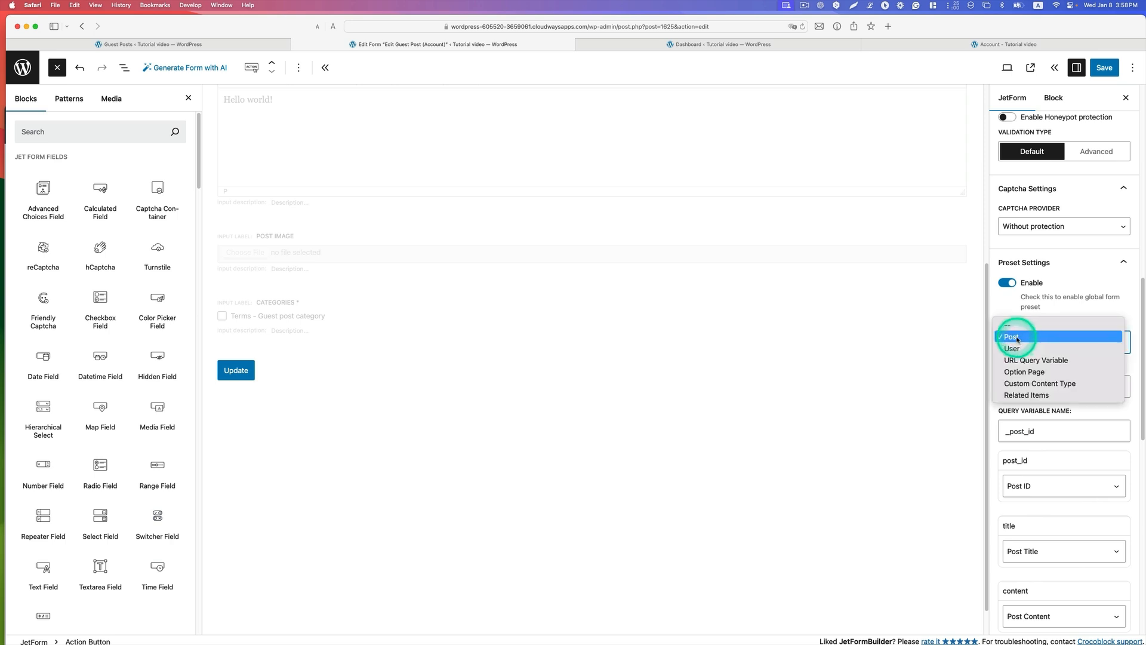
left_click(1017, 339)
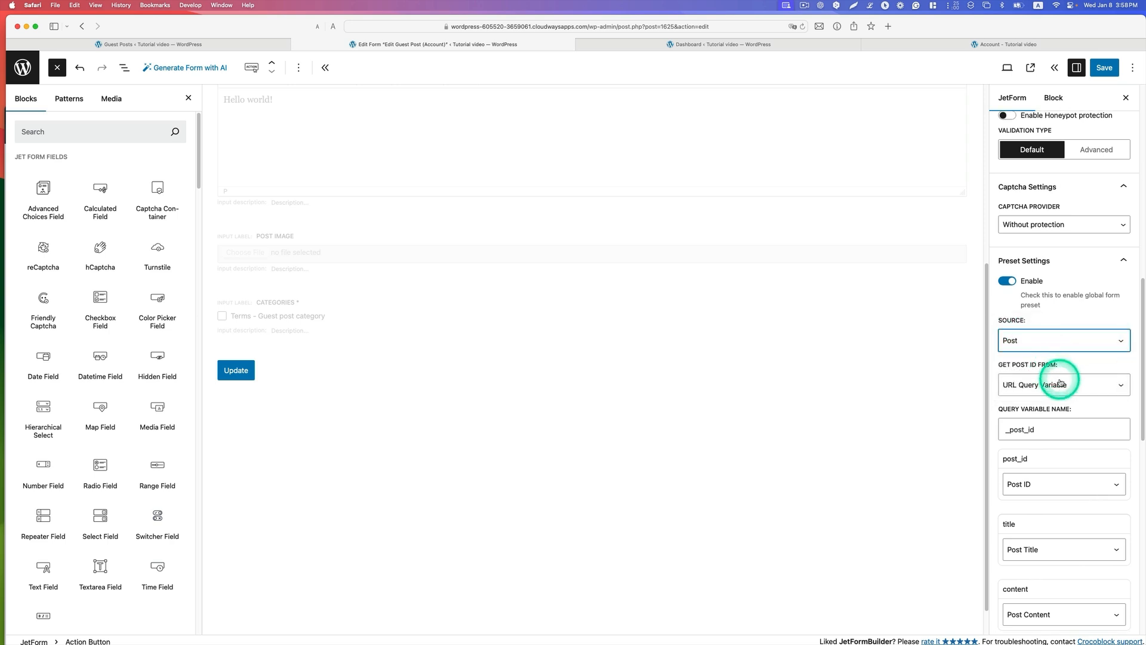
scroll(1039, 378, "down", 1)
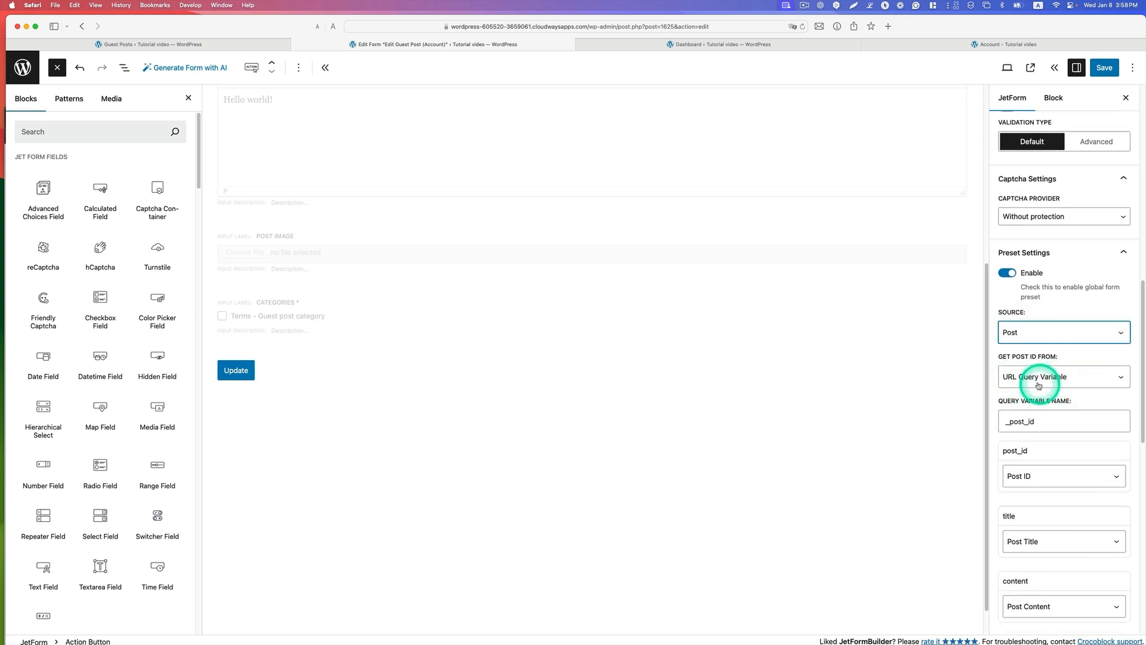
left_click(1061, 382)
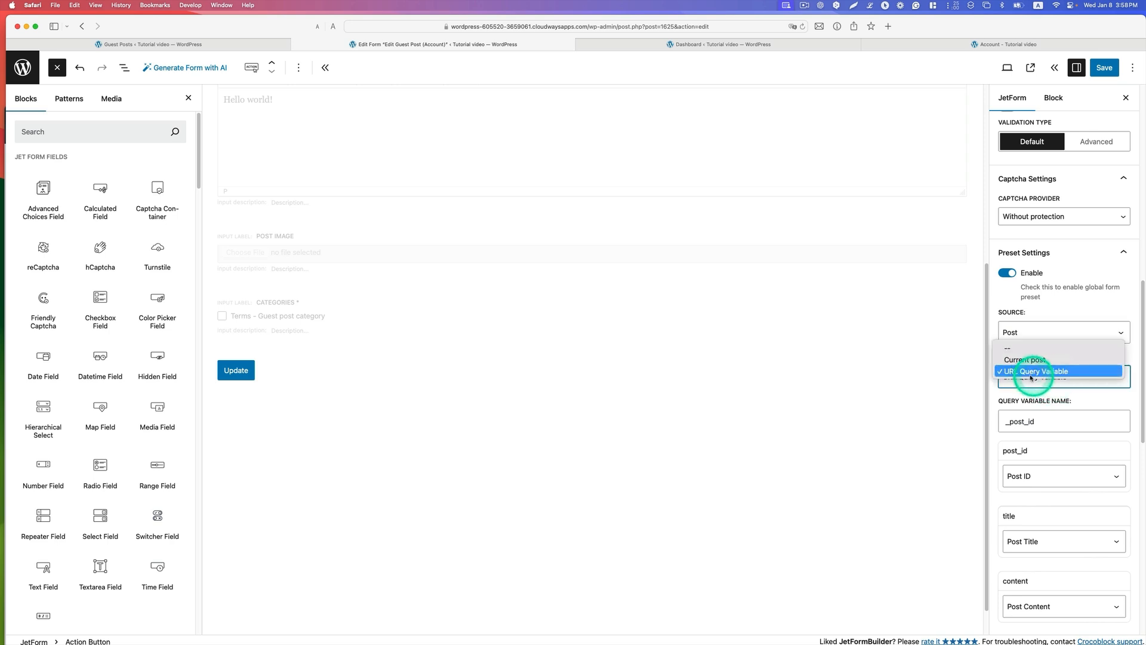
left_click(1027, 373)
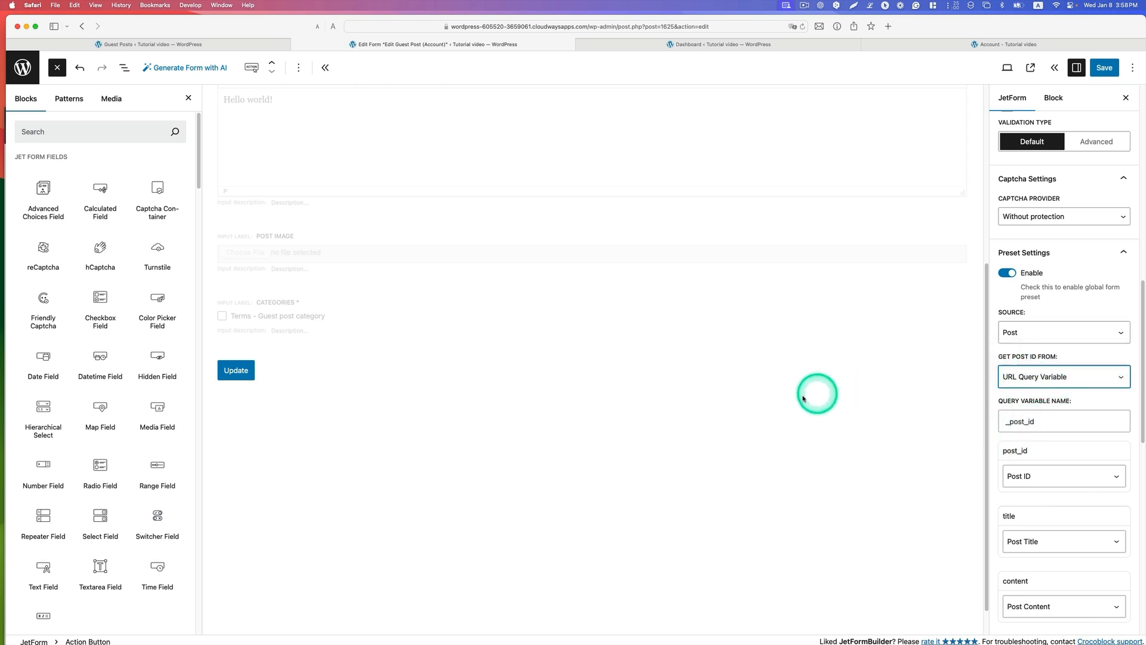
Step: Compare the post_id hidden field's query variable key with the preset's query variable name and examine the preset field mappings
scroll(740, 395, "up", 8)
left_click(409, 219)
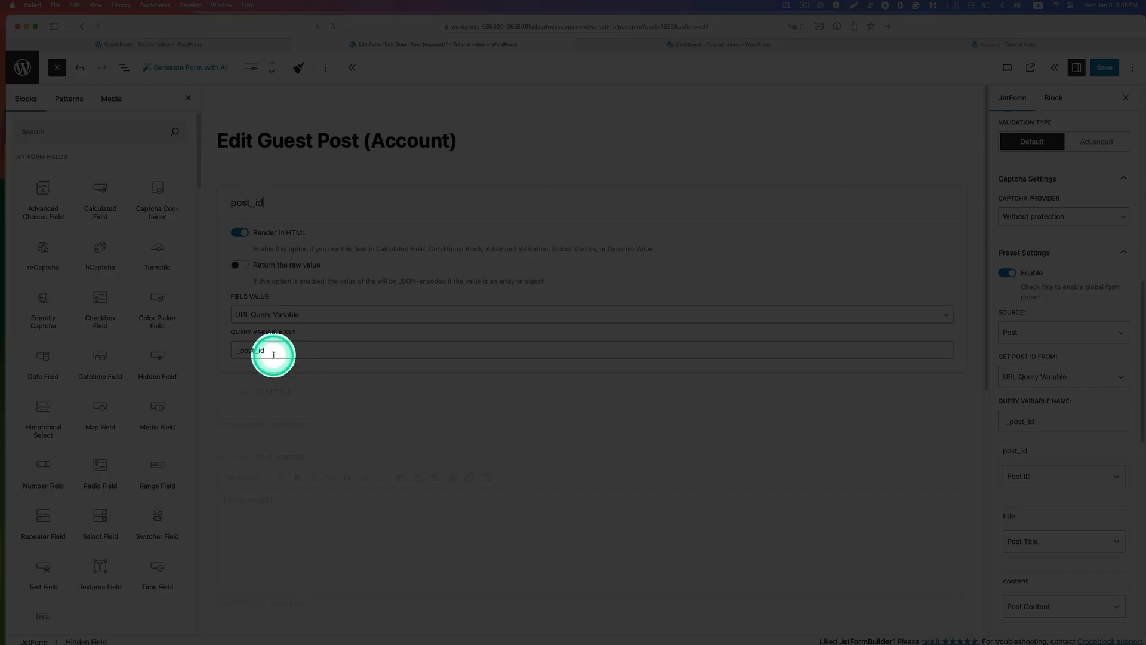
left_click_drag(272, 351, 233, 351)
scroll(1063, 478, "down", 10)
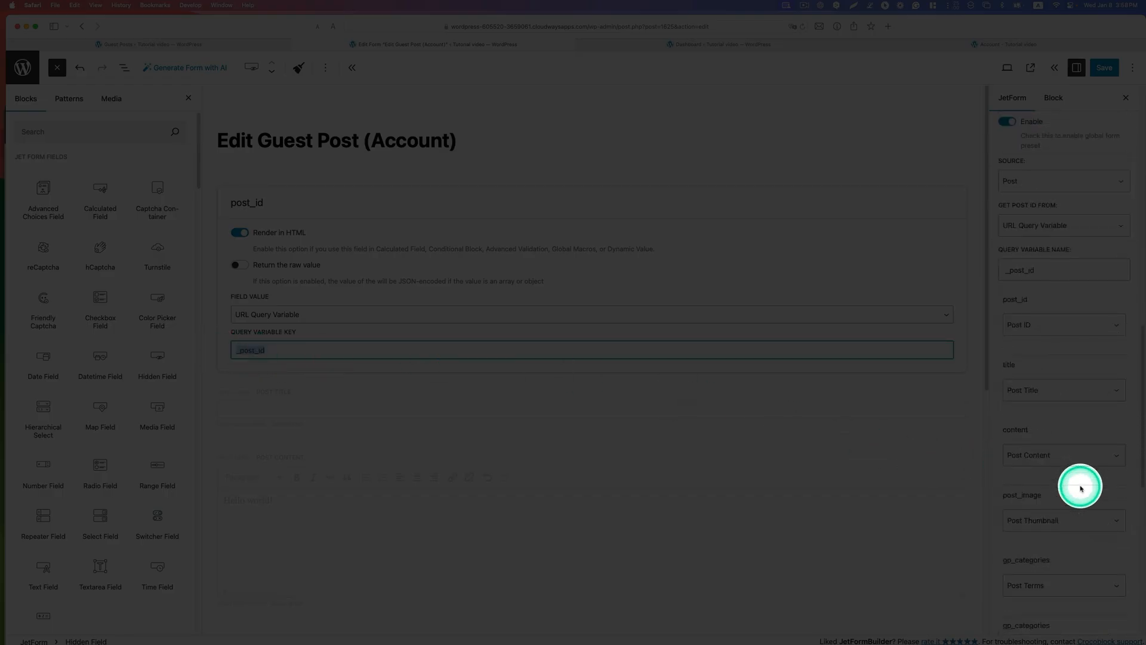
Step: Map the preset's post_id field to Post ID, title to Post Title and content to Post Content
scroll(1081, 486, "up", 10)
left_click_drag(1041, 314, 1001, 315)
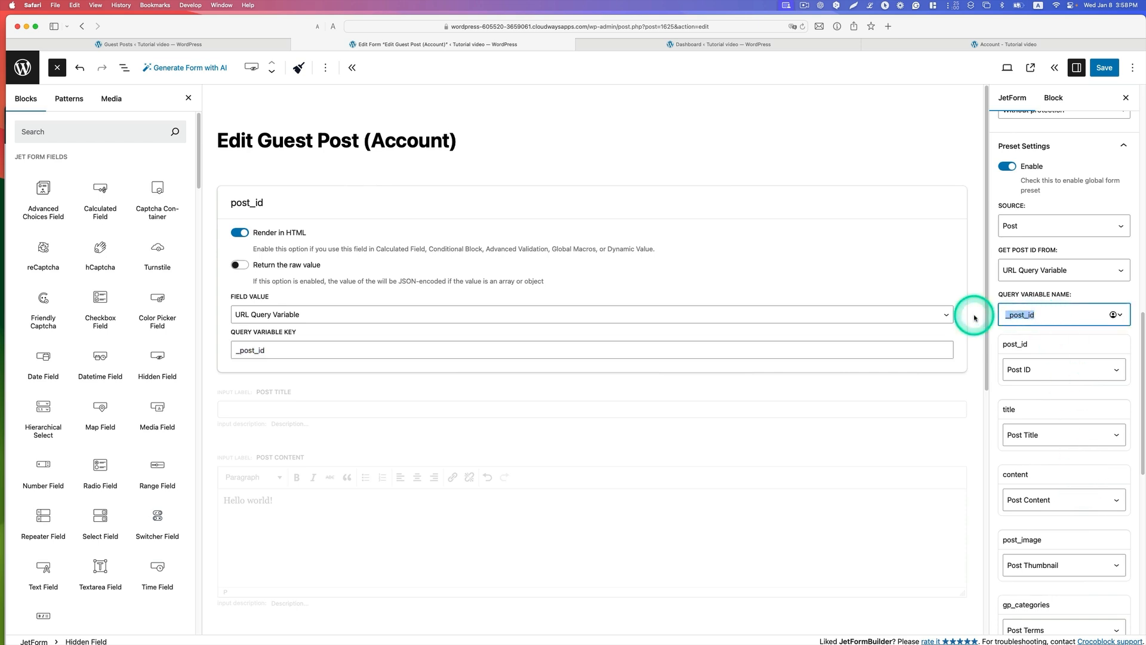
left_click(1046, 369)
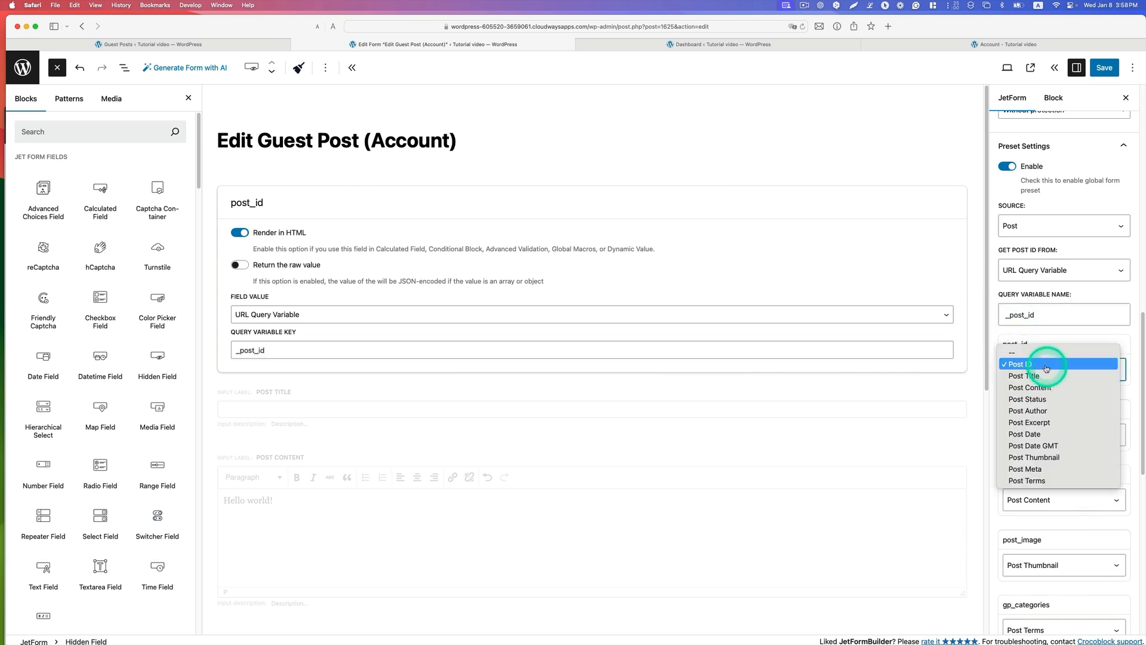
left_click(1046, 369)
scroll(1071, 436, "down", 1)
left_click(1059, 430)
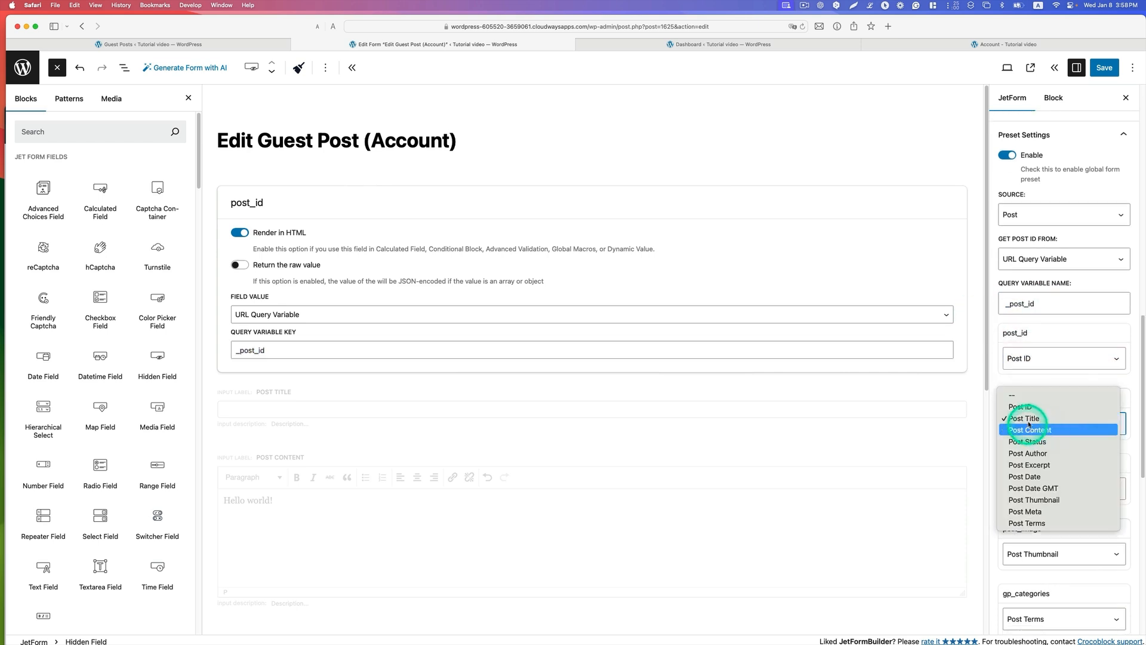
left_click(1060, 432)
scroll(1074, 448, "down", 3)
left_click(1042, 424)
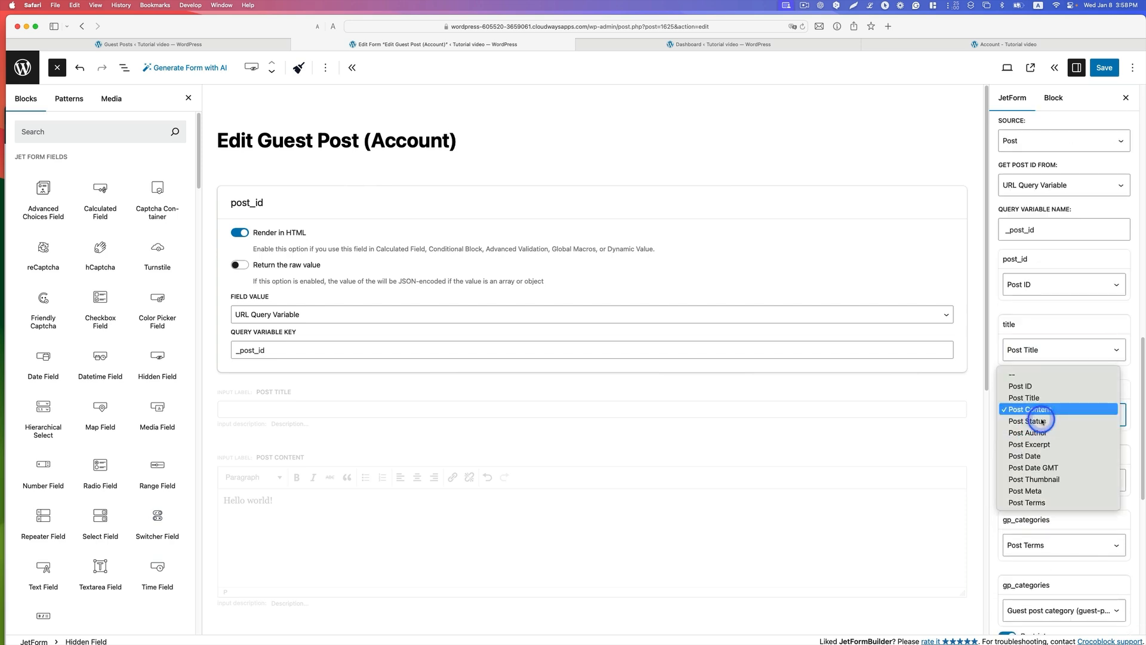
left_click(1032, 411)
Step: Map the preset's post_image to Post Thumbnail and gp_categories to Post Terms with the Guest post category taxonomy
scroll(1079, 459, "down", 1)
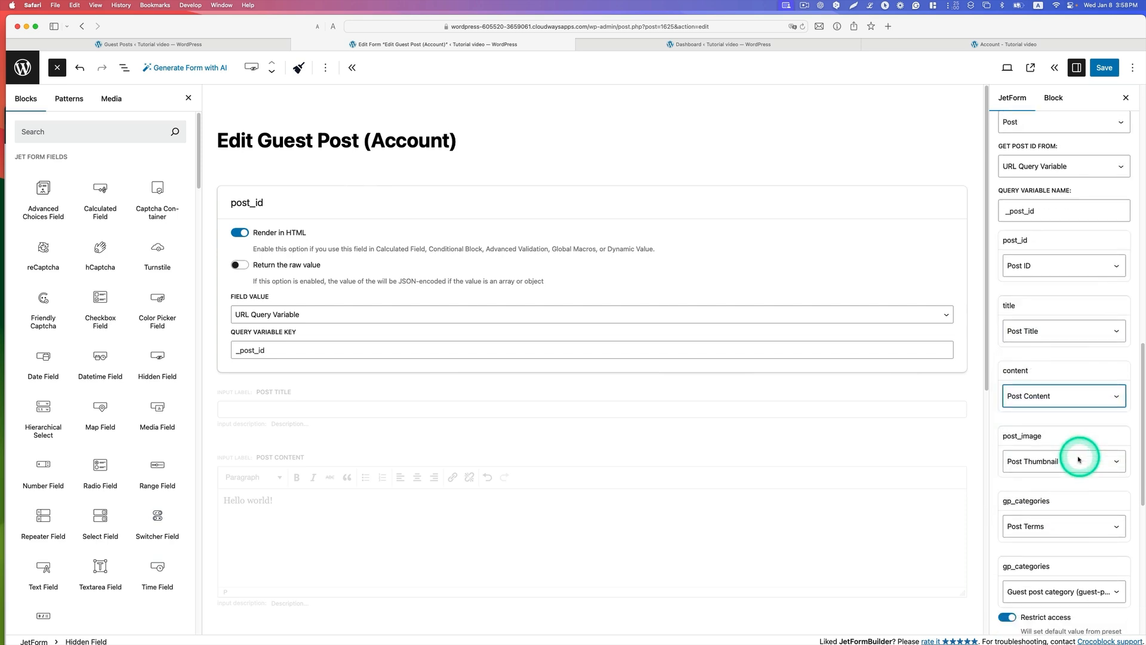
left_click(1049, 465)
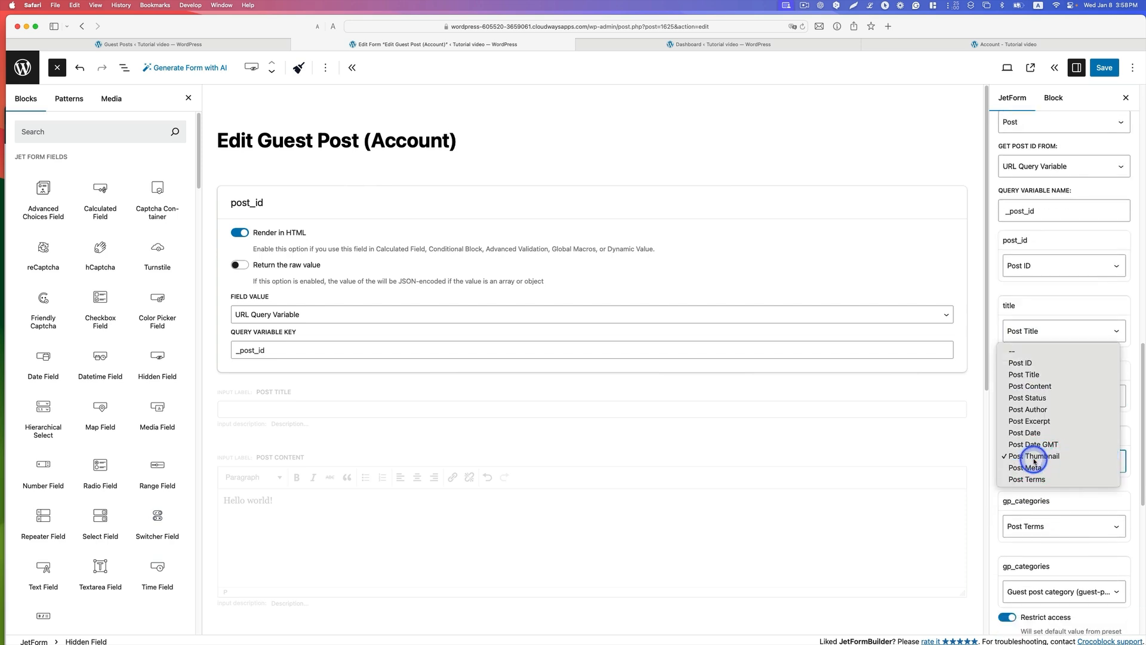
left_click(1034, 457)
scroll(1048, 463, "down", 1)
scroll(1069, 466, "down", 1)
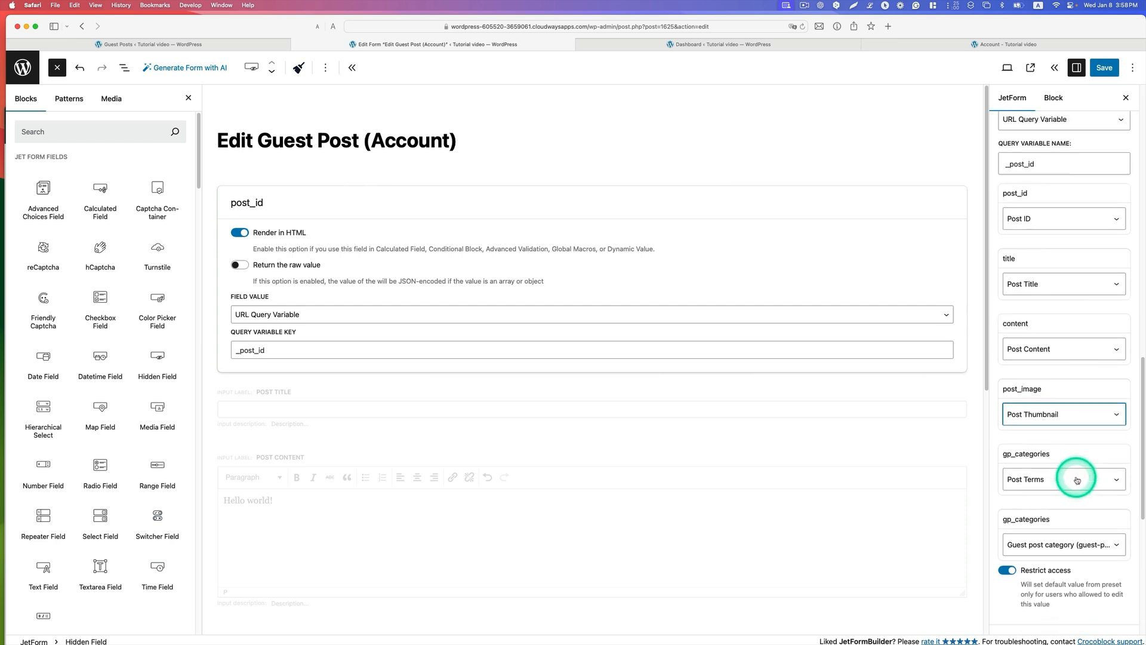
left_click(1028, 478)
left_click(1061, 477)
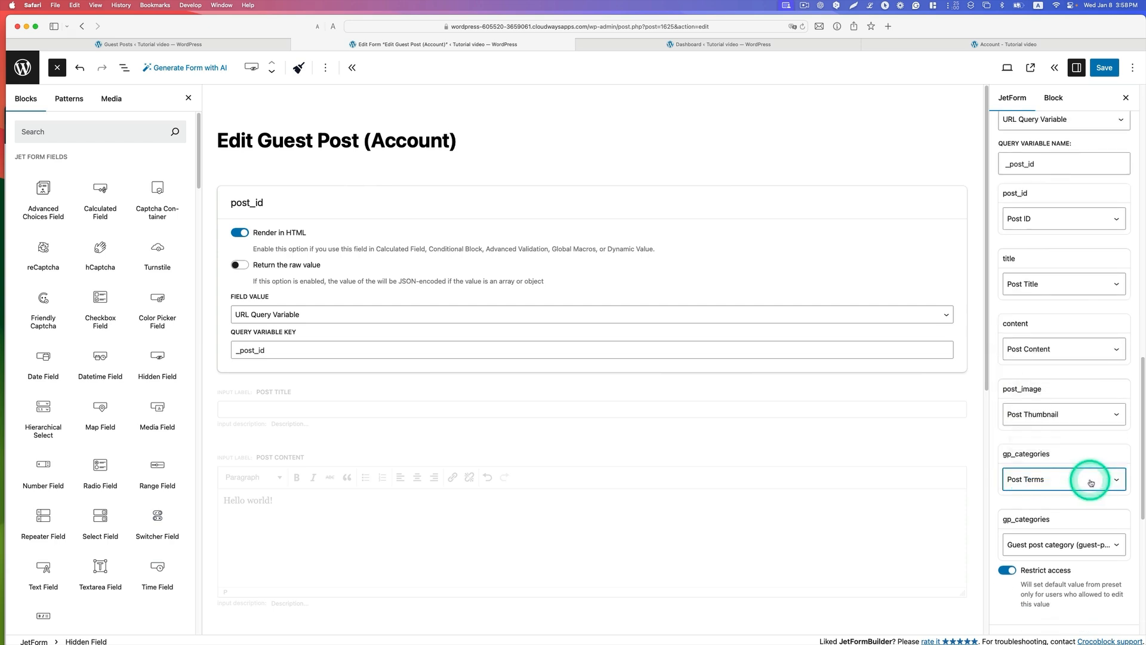
scroll(1089, 480, "down", 2)
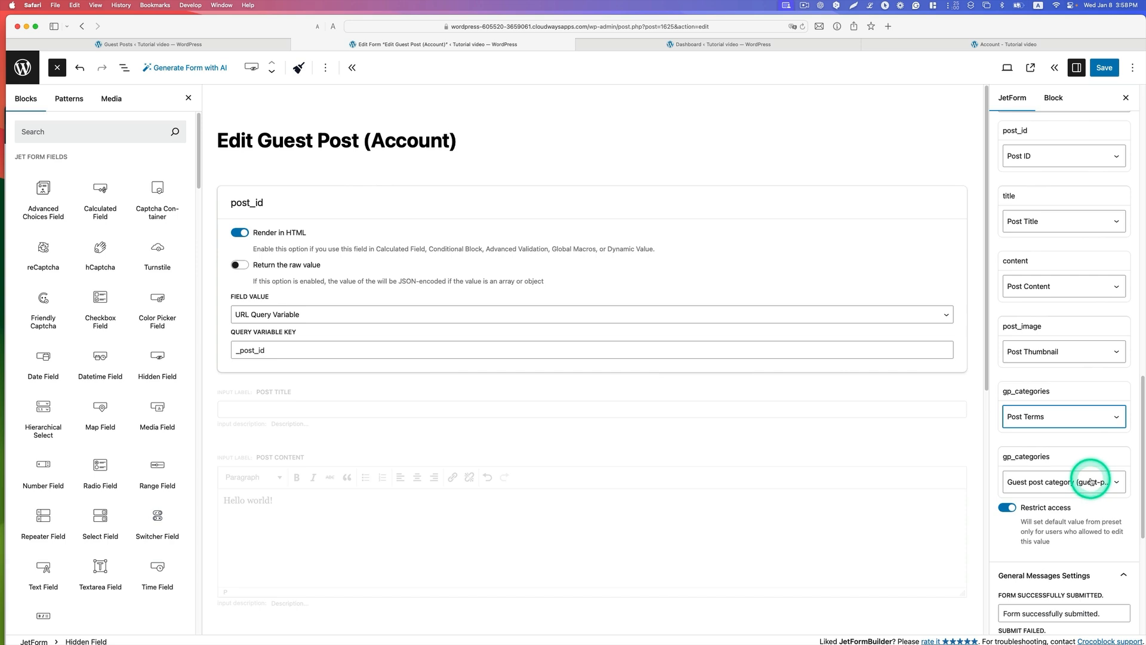
left_click(1026, 484)
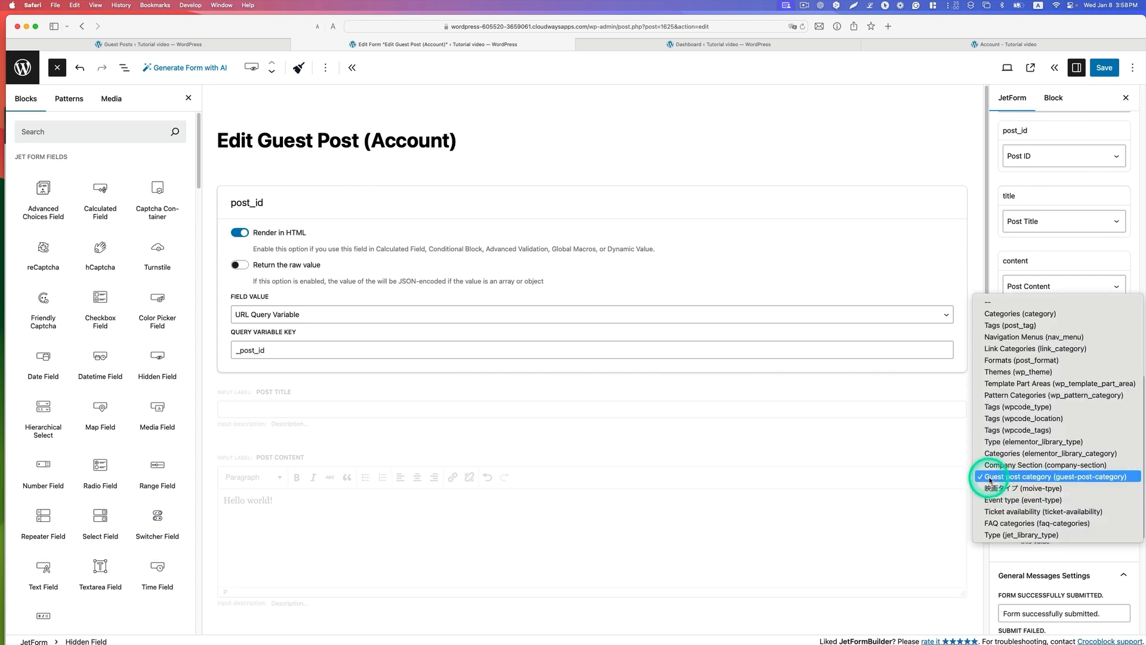
left_click(1039, 477)
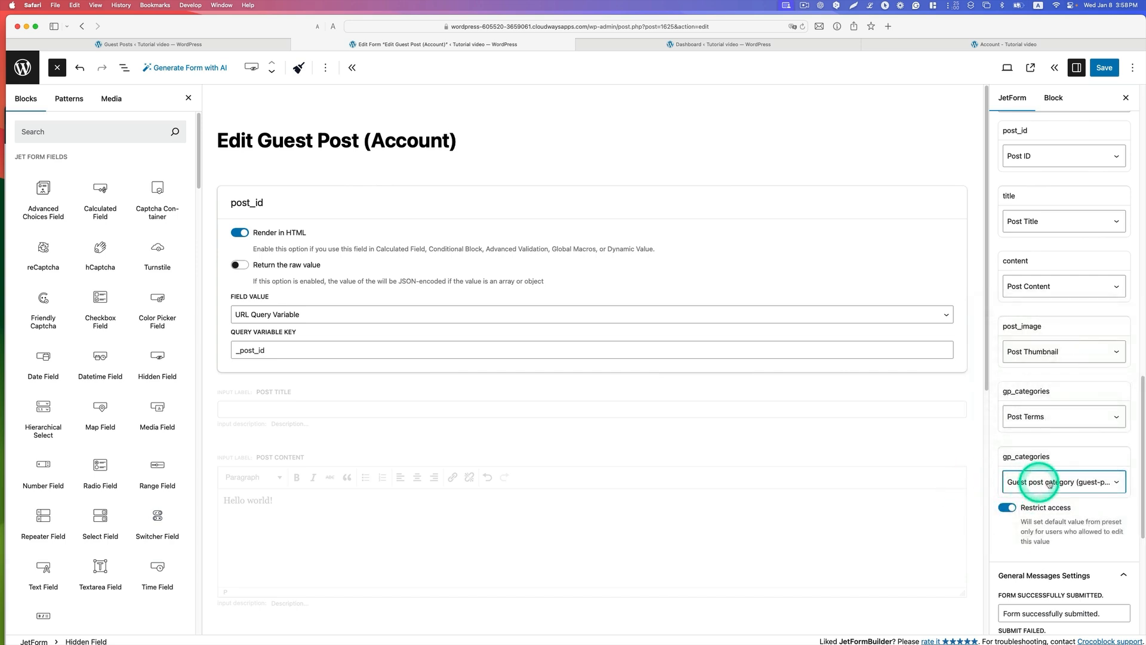
Step: Review the remaining form settings, including the general messages, and save the Edit Guest Post (Account) form
scroll(1047, 478, "down", 2)
scroll(1055, 479, "down", 4)
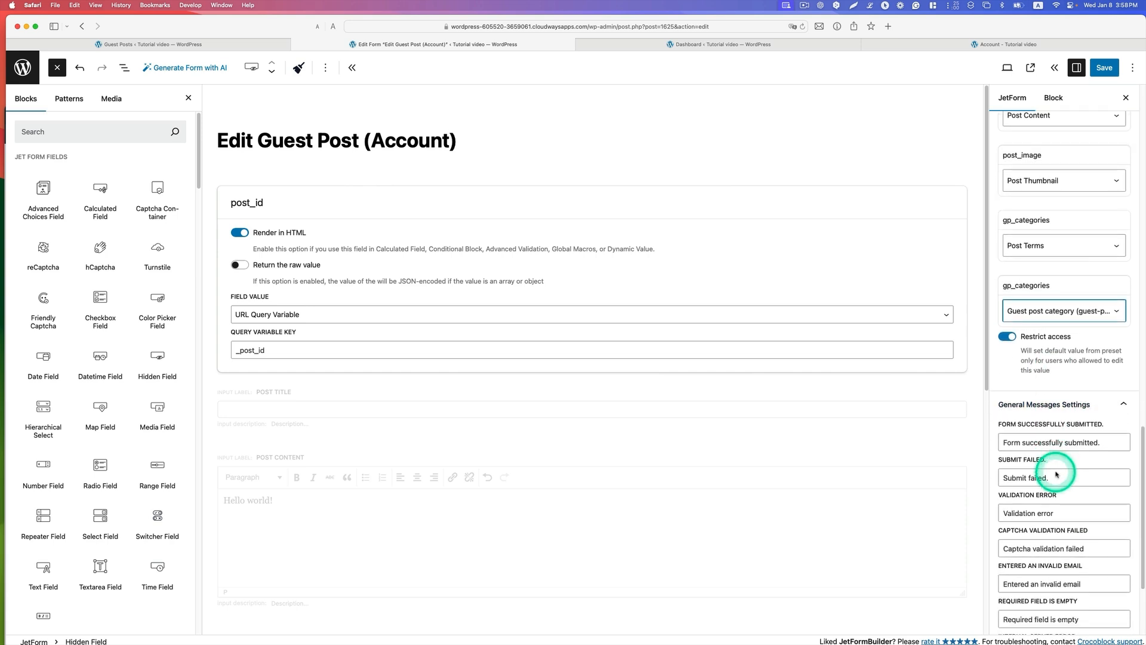
scroll(1052, 441, "down", 1)
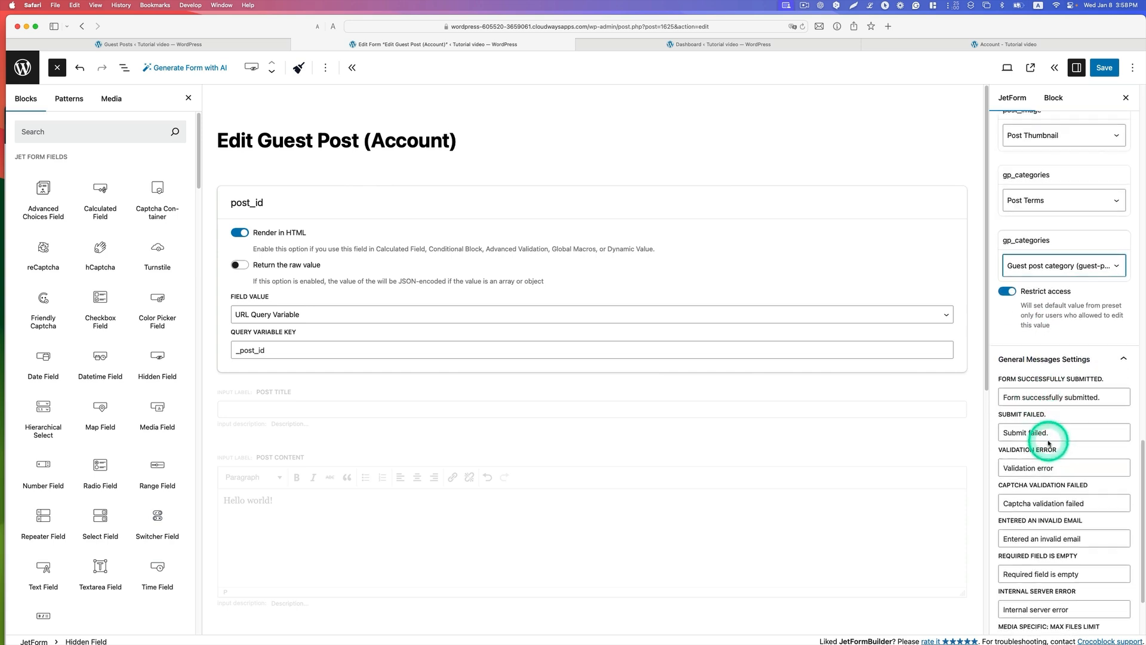
scroll(1048, 441, "down", 3)
scroll(1048, 436, "up", 15)
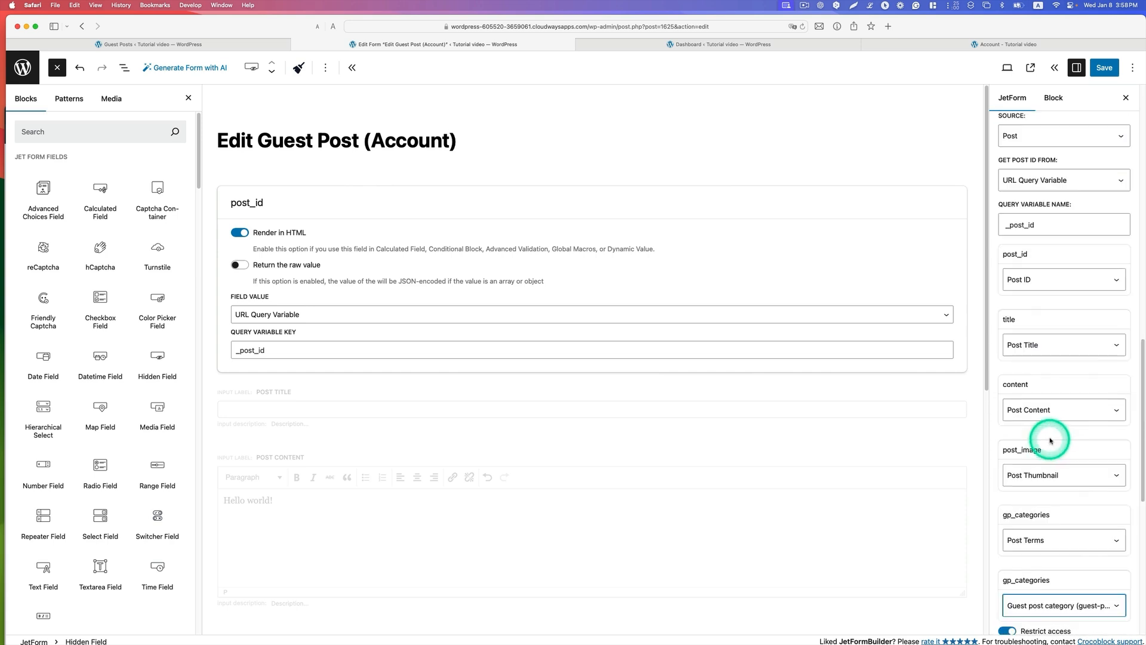
scroll(1047, 382, "up", 8)
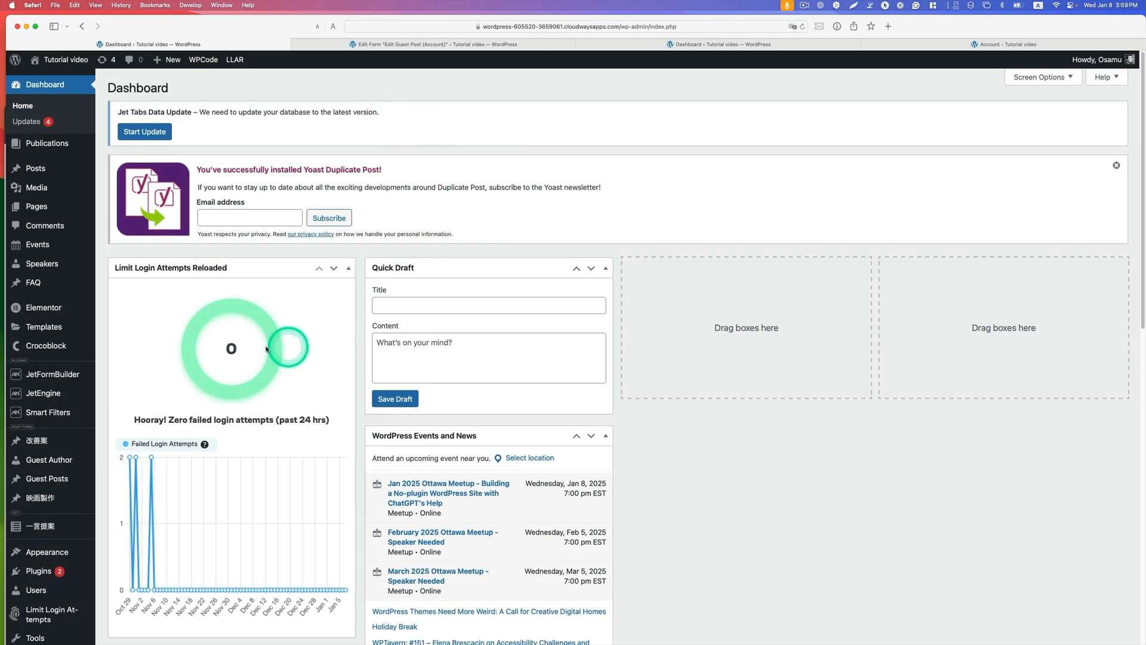
Step: Open the Edit Post template from the saved templates in Elementor
mouse_move(64, 332)
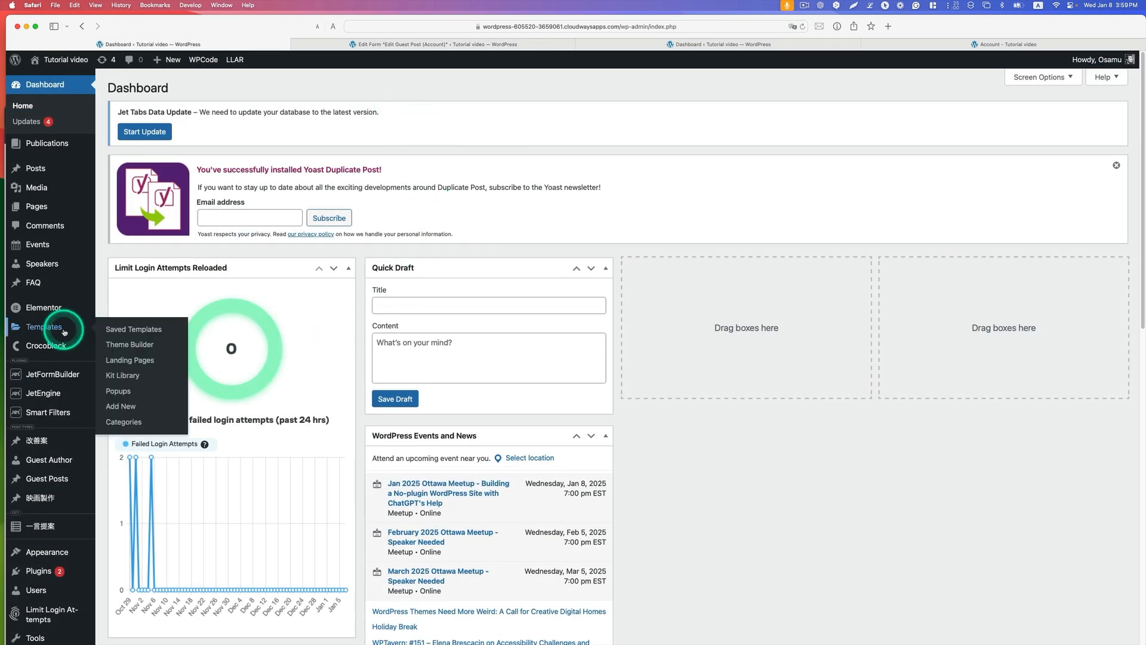
left_click(120, 328)
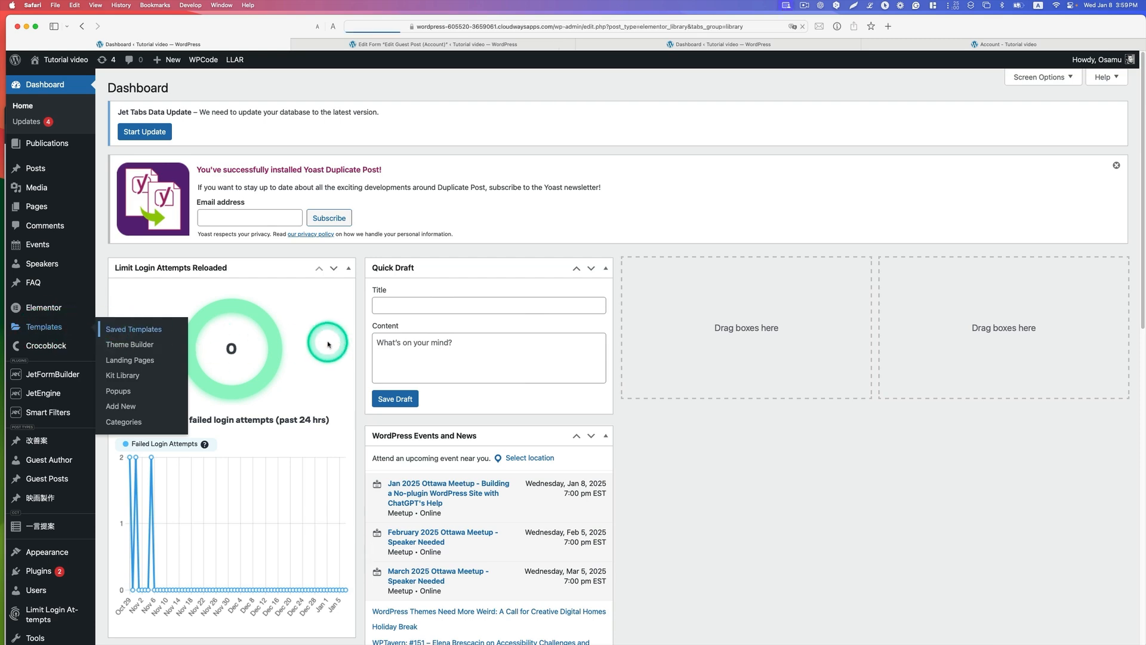
scroll(460, 226, "down", 1)
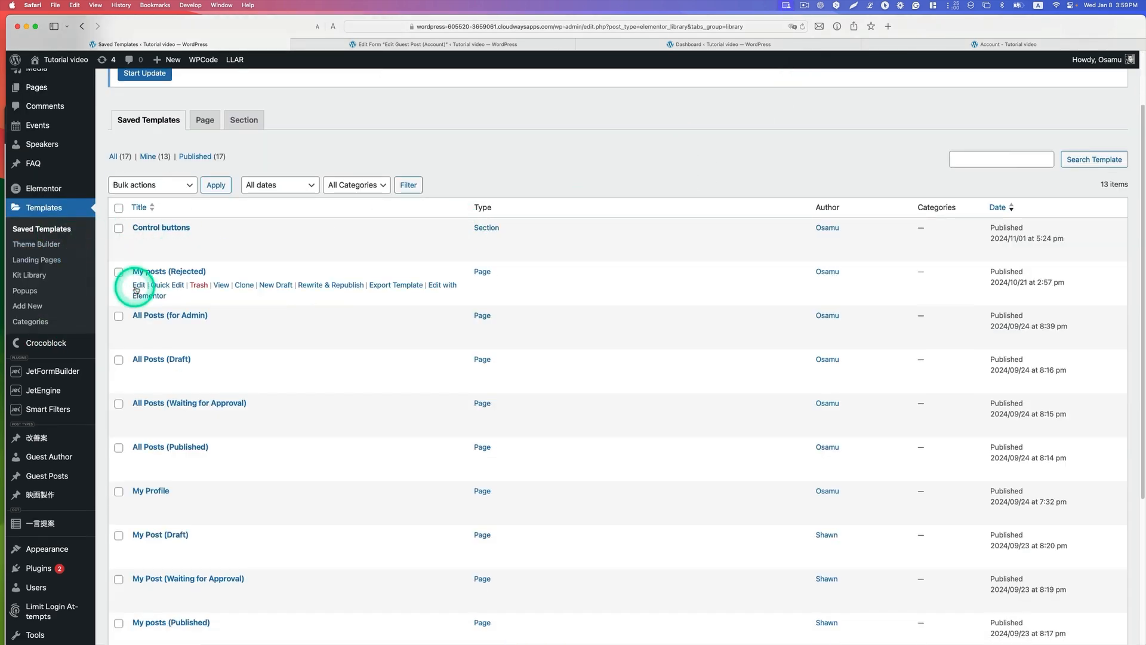
scroll(143, 287, "down", 4)
scroll(154, 288, "down", 2)
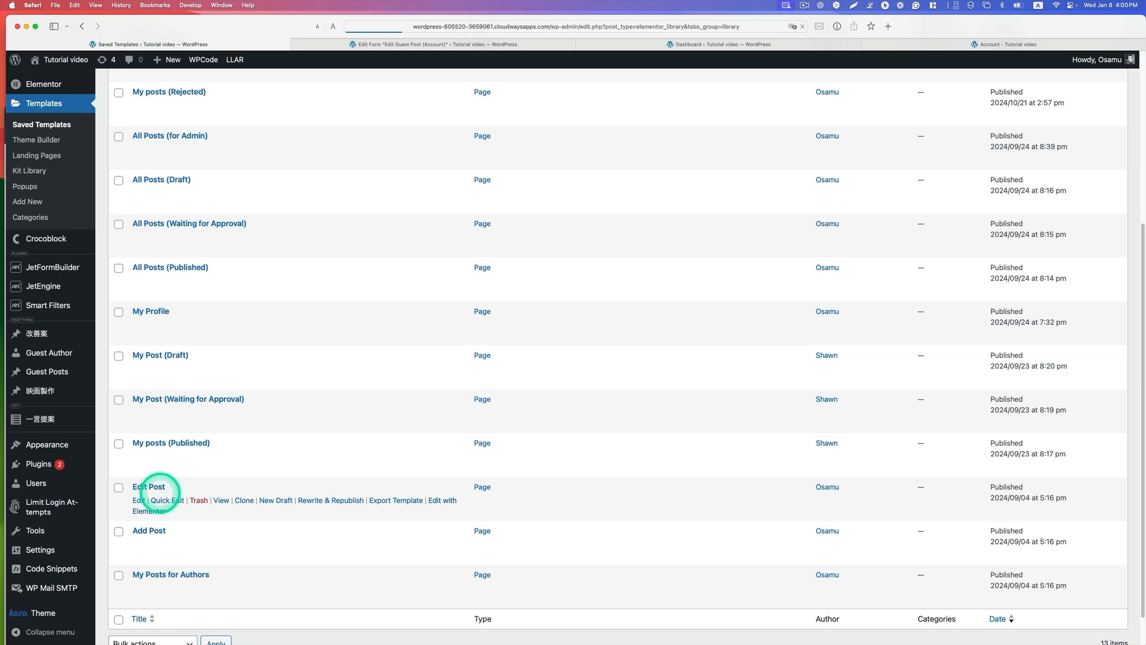
left_click(156, 487)
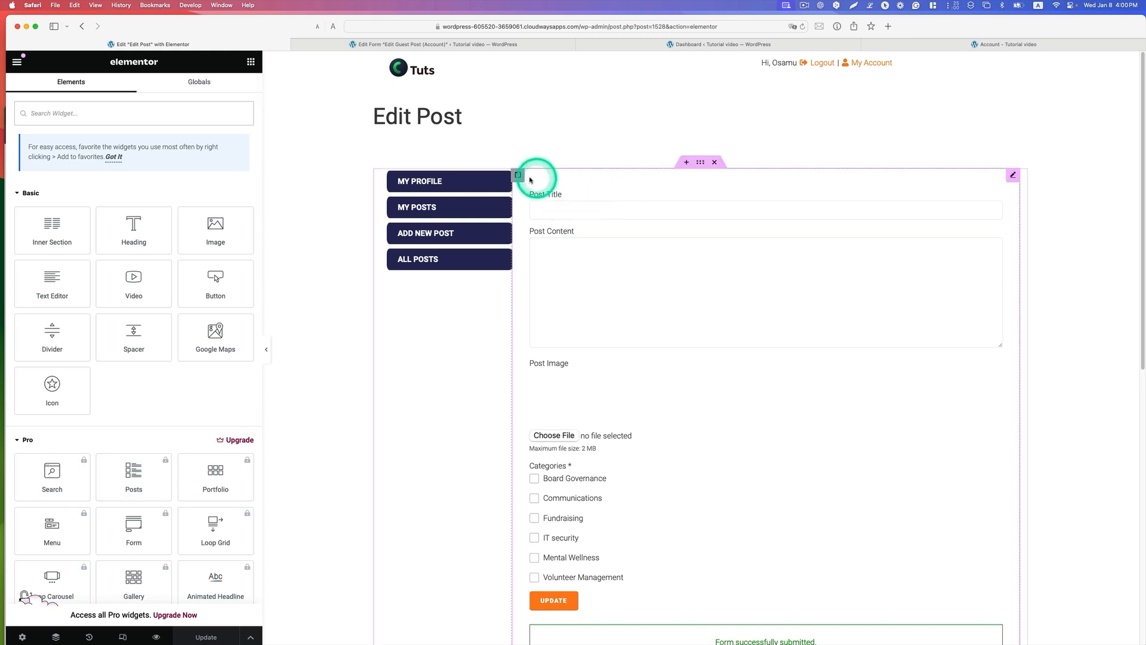
Step: Look up the Profile Menu widget and set the template's profile menu context to Account
left_click(503, 175)
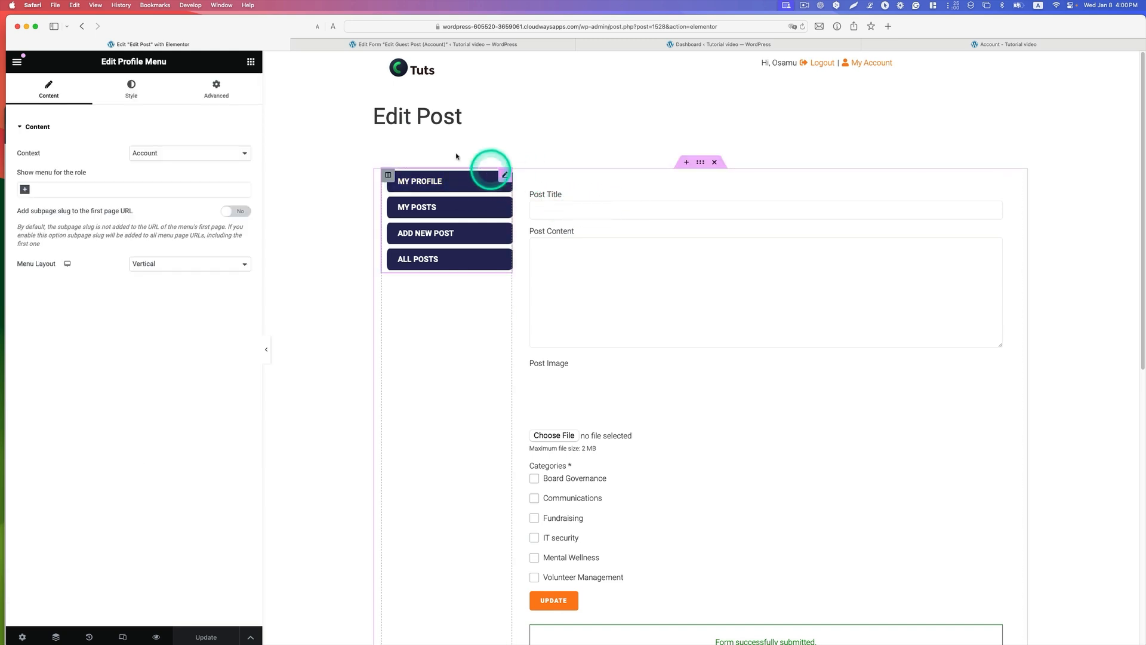
left_click(251, 62)
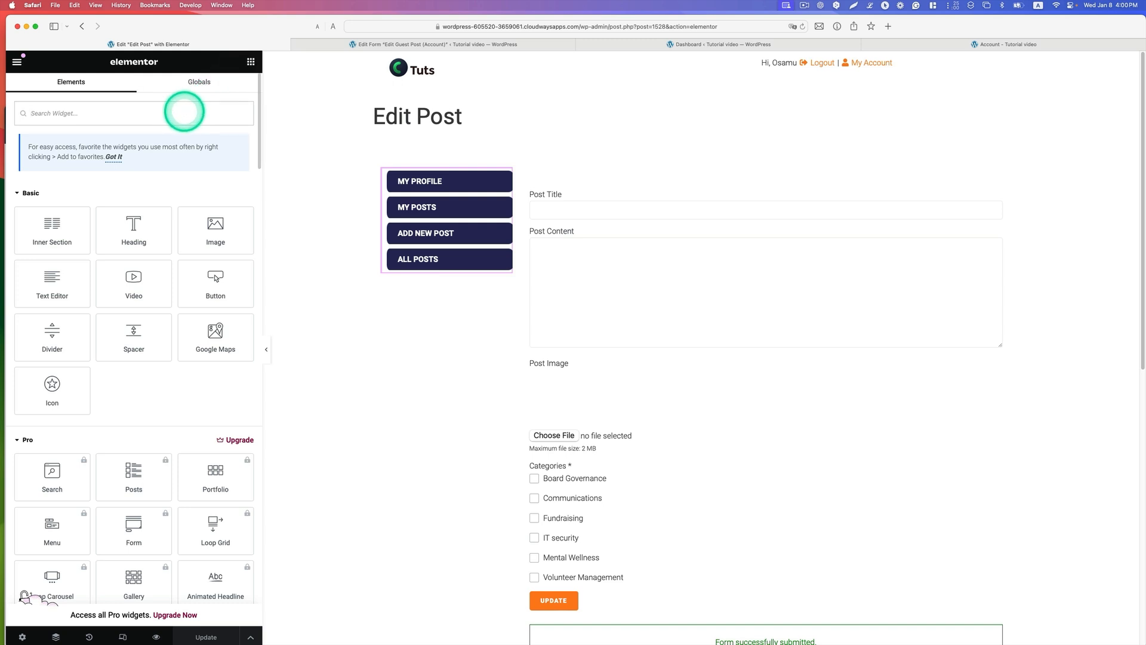
type("menu")
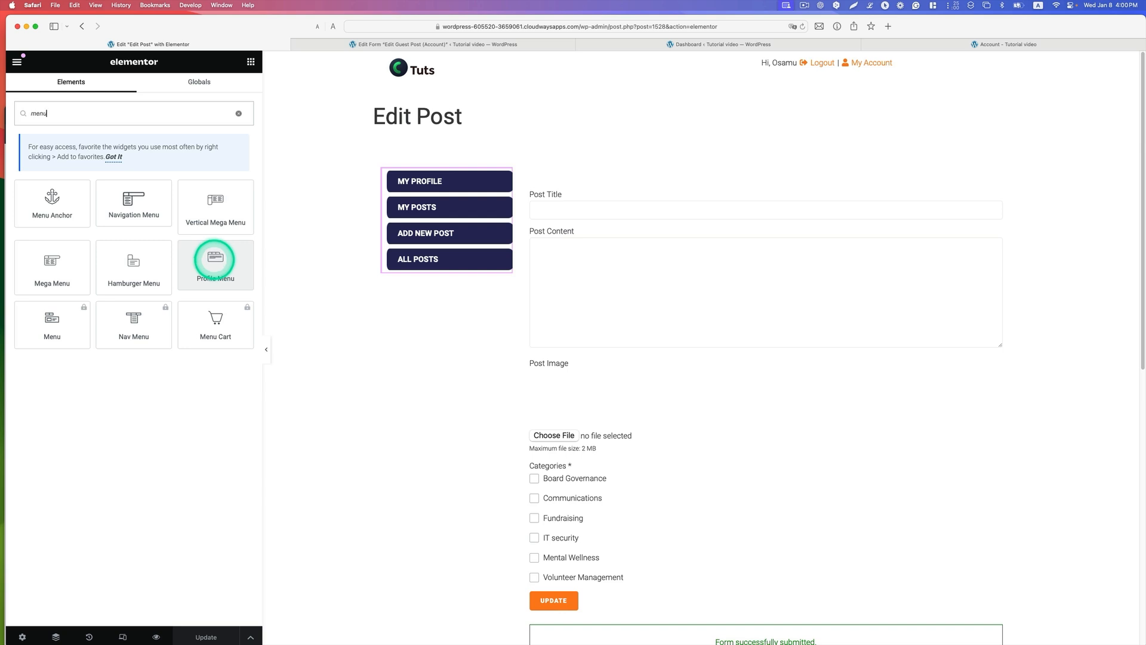
mouse_move(214, 259)
left_mouse_down()
mouse_move(385, 235)
mouse_move(222, 265)
left_mouse_up()
left_click(507, 180)
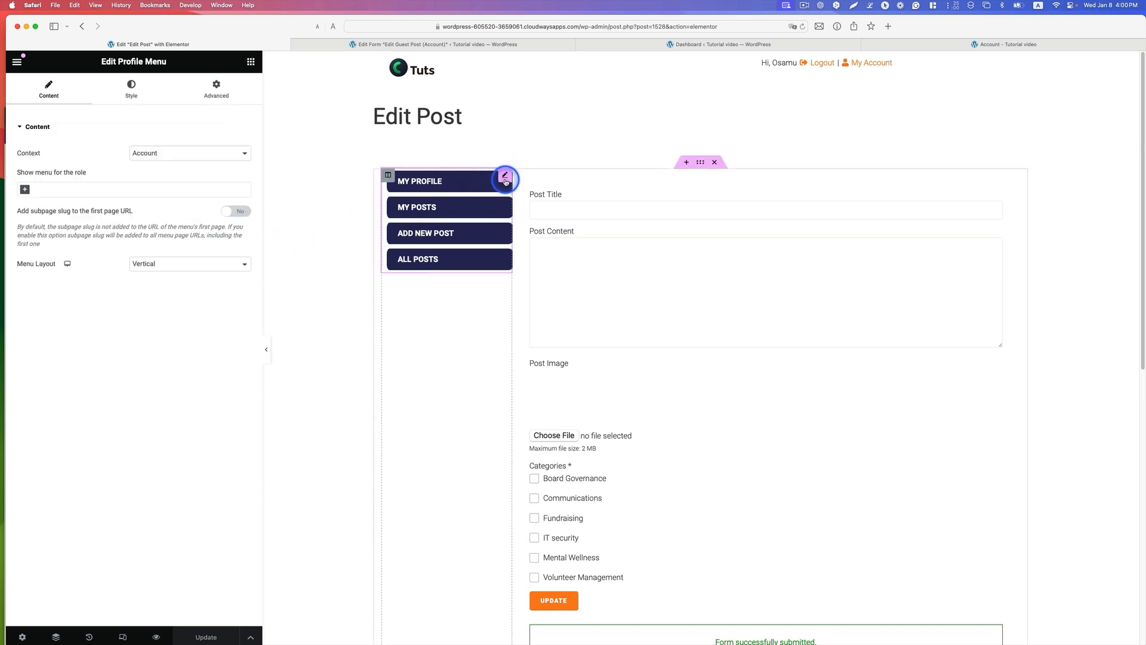
left_click(157, 160)
left_click(157, 155)
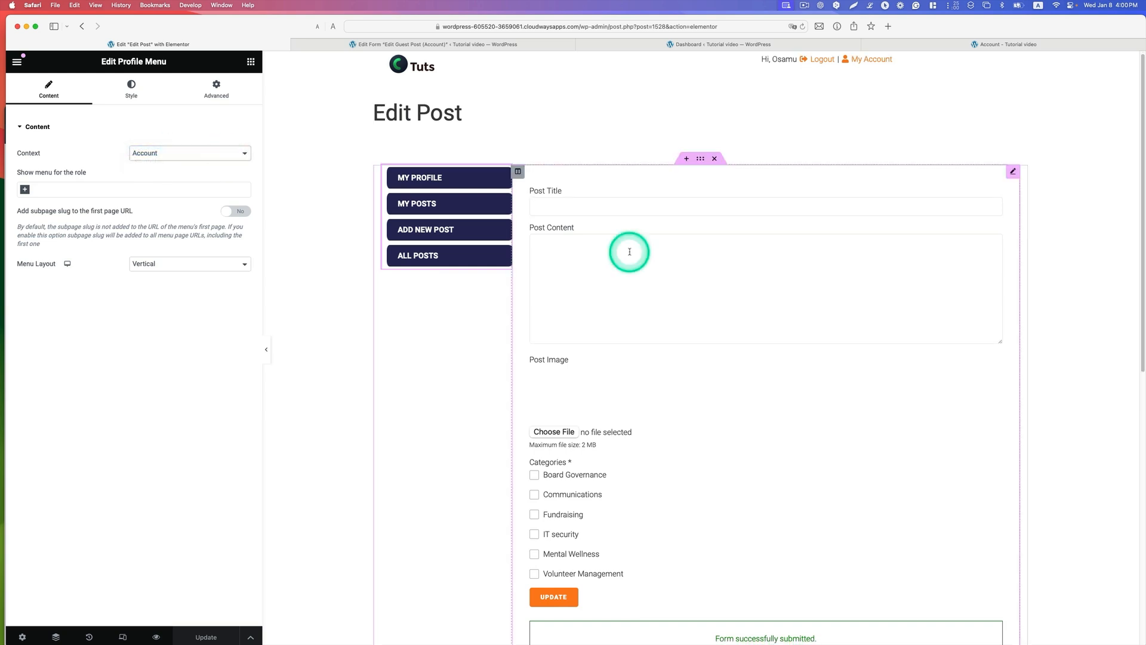
Step: Look up the Form widget, assign the JetFormBuilder form Edit Guest Post (Account) to the template's form and update the template
left_click(1010, 173)
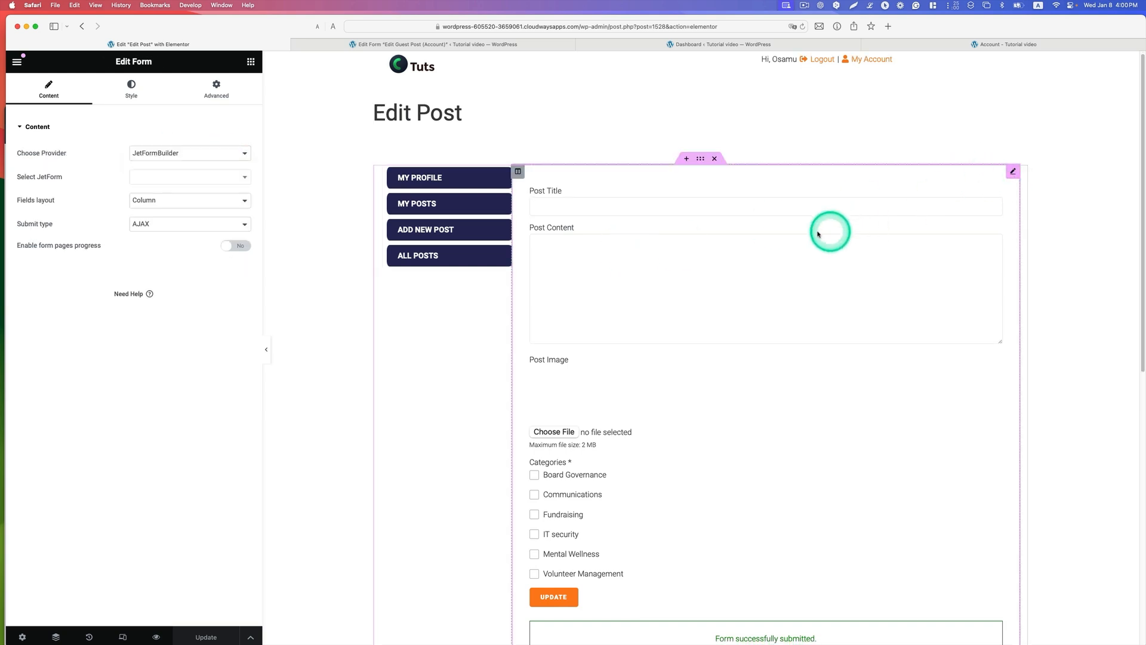
left_click(250, 62)
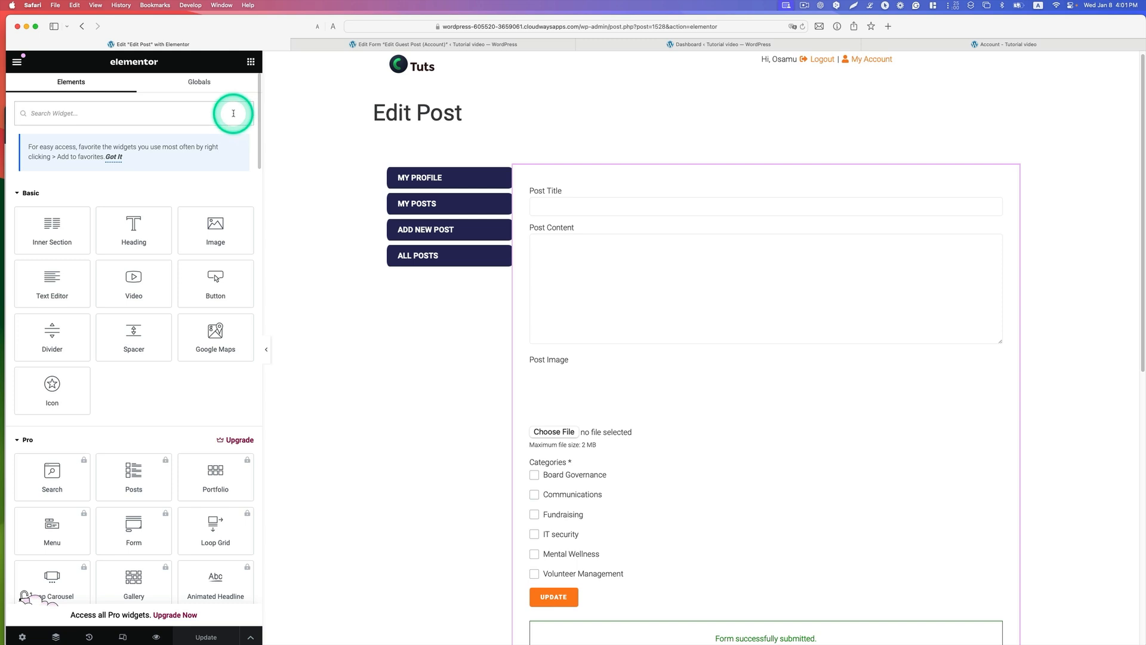
type("form")
mouse_move(56, 180)
left_mouse_down()
mouse_move(54, 190)
mouse_move(522, 256)
mouse_move(169, 222)
mouse_move(64, 193)
left_mouse_up()
left_click(605, 196)
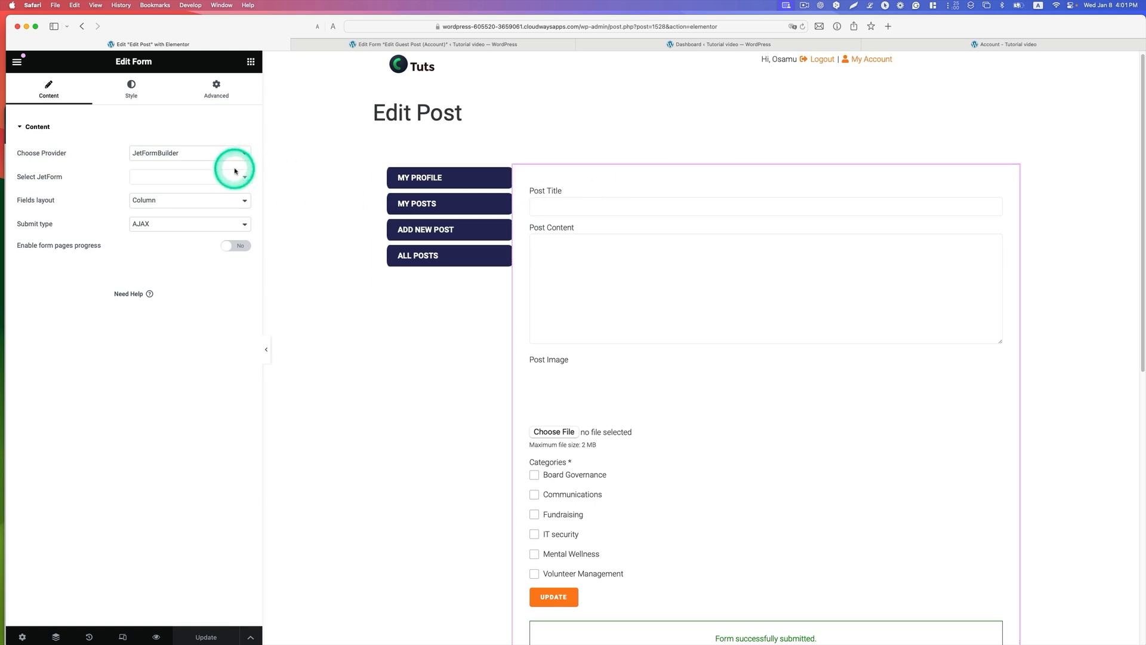
left_click(247, 177)
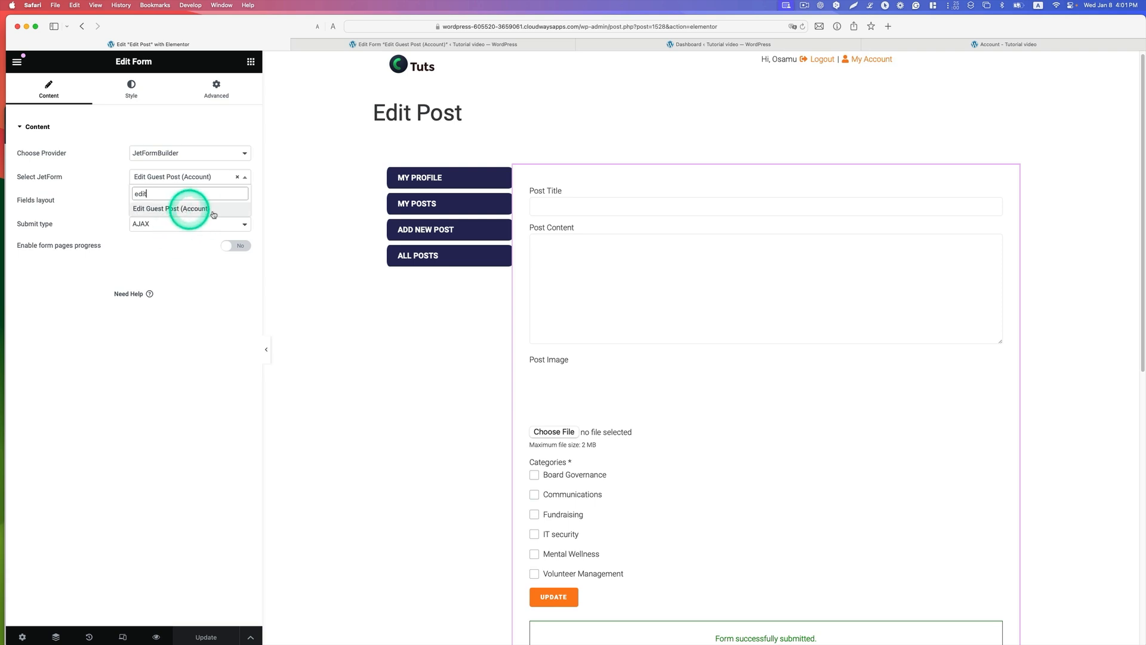
left_click(318, 312)
left_click(208, 636)
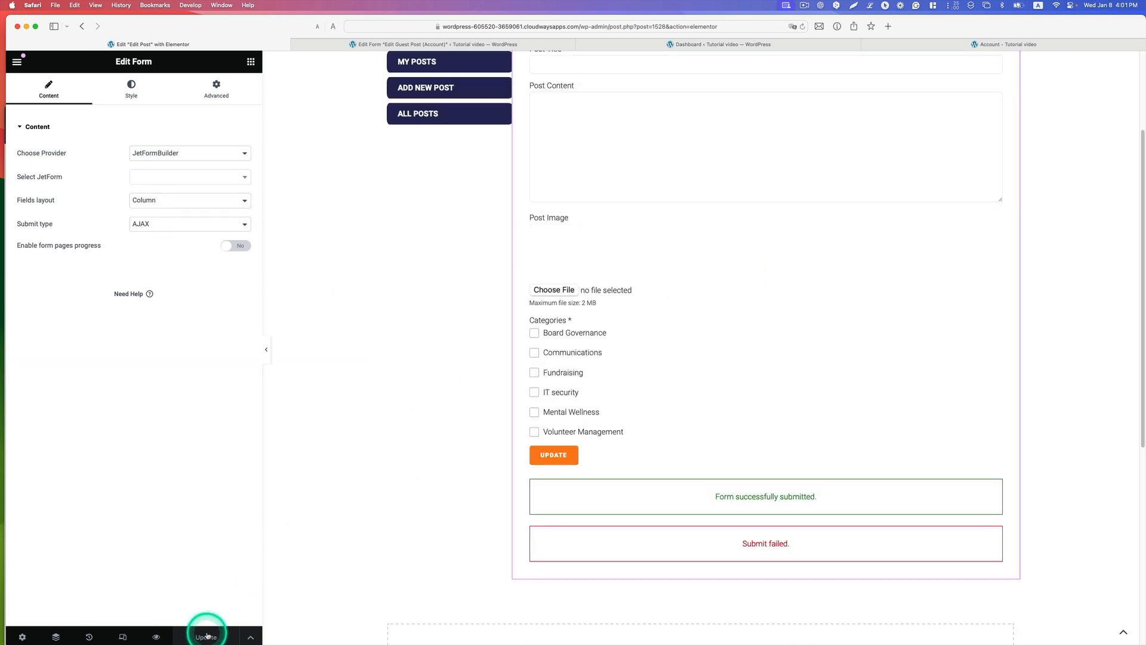
Step: Exit Elementor to the dashboard and open the Account Page subpage list in JetEngine's Profile Builder
left_click(16, 62)
left_click(63, 323)
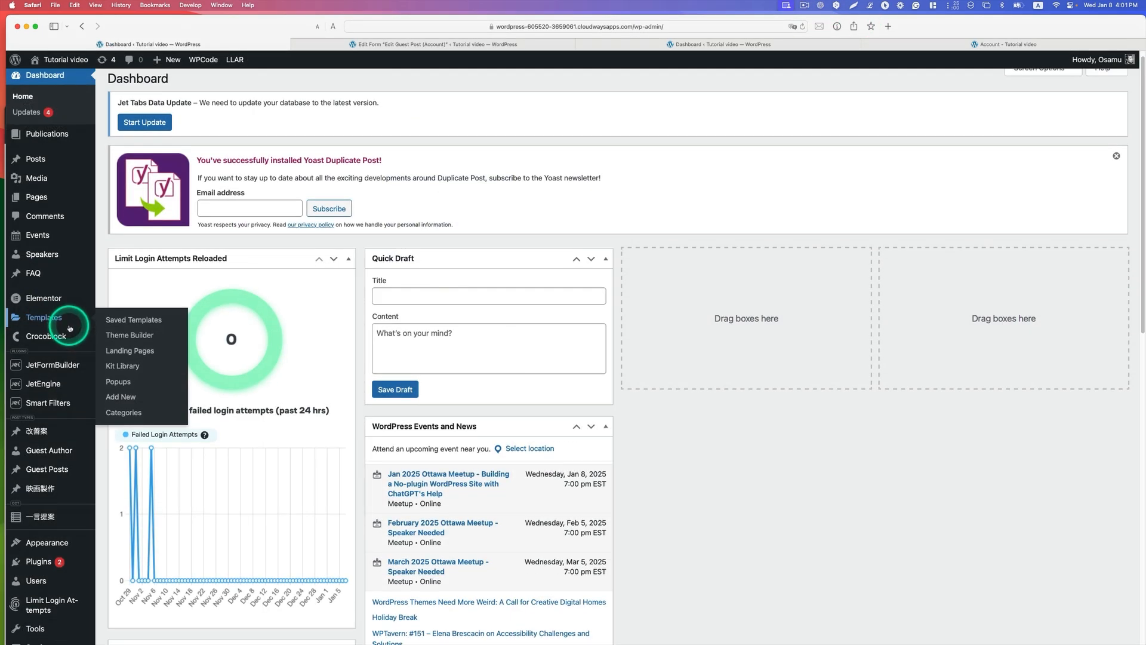
mouse_move(65, 383)
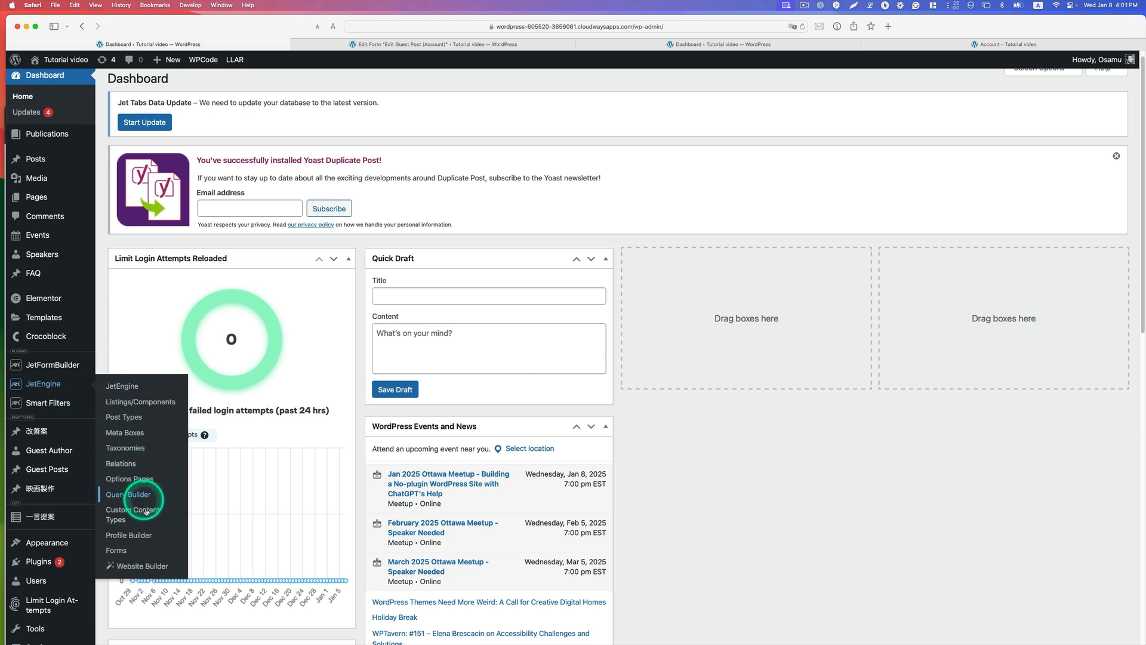
left_click(145, 535)
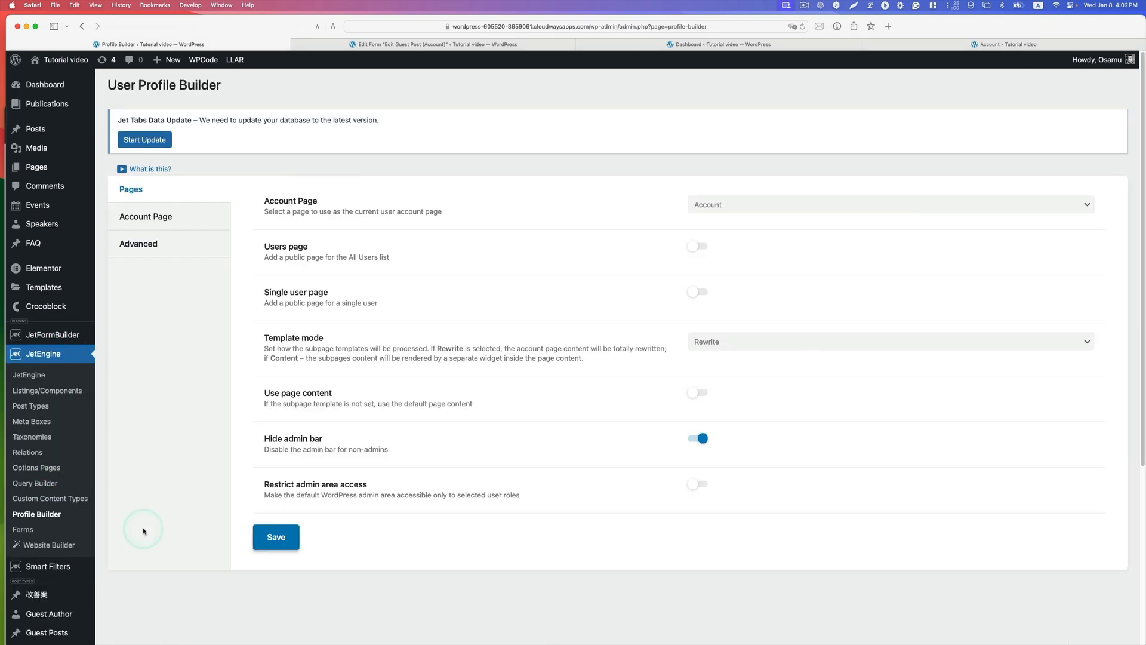
left_click(153, 218)
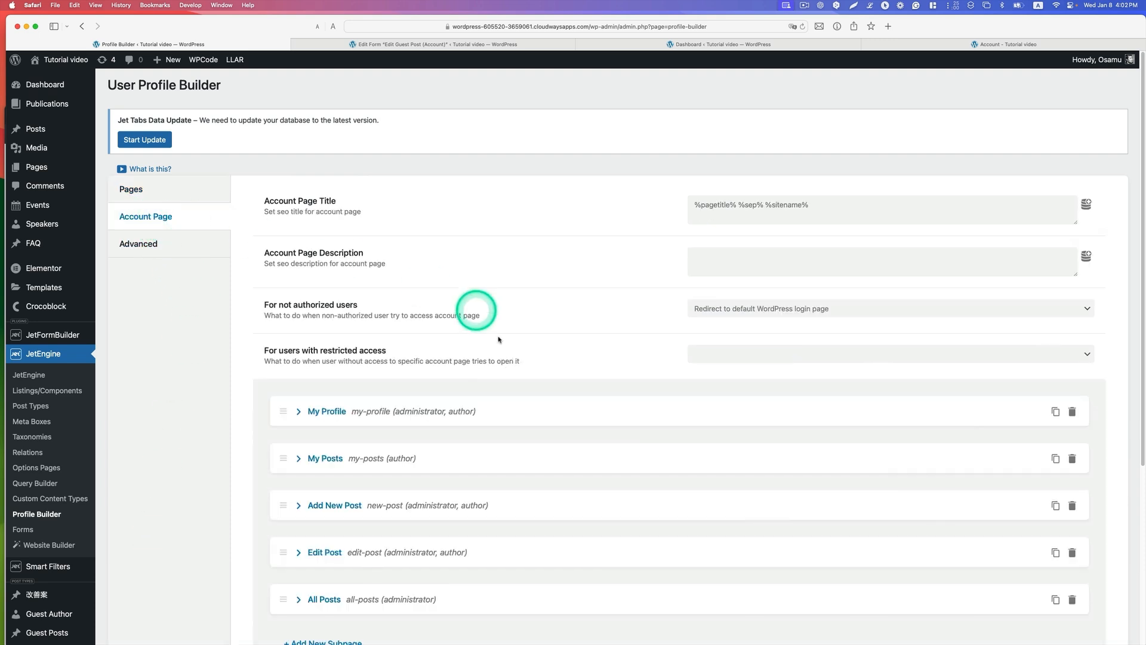
scroll(502, 364, "down", 2)
scroll(501, 364, "down", 1)
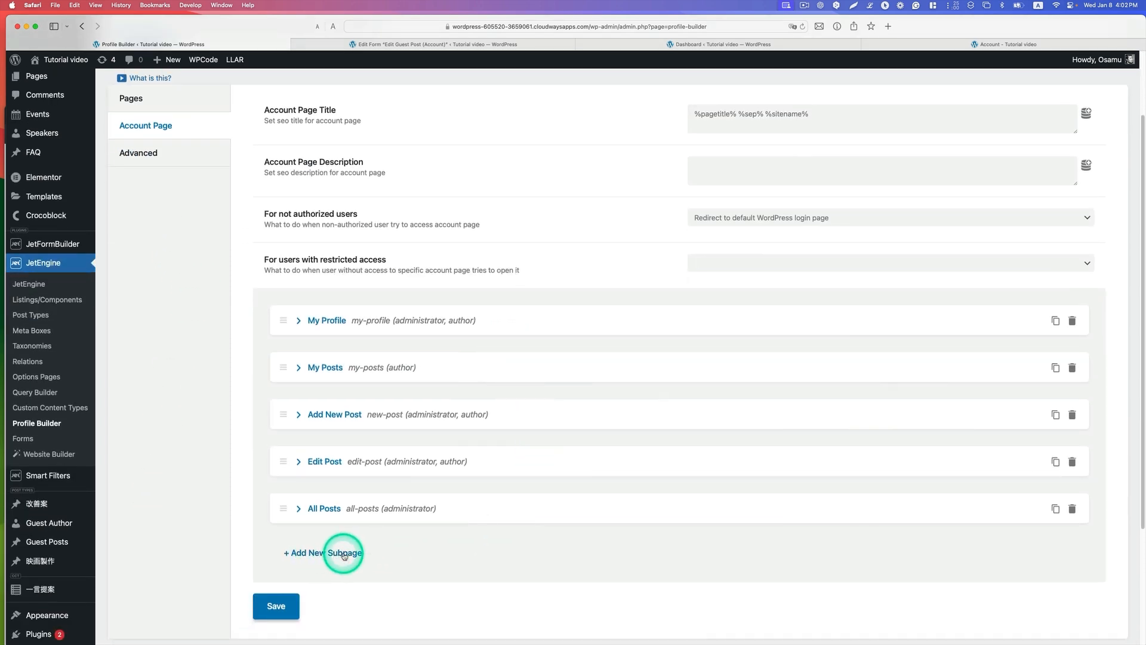
Step: Expand the Edit Post subpage, review its title and slug, and search the template choices for "edit"
left_click(335, 465)
scroll(657, 484, "down", 1)
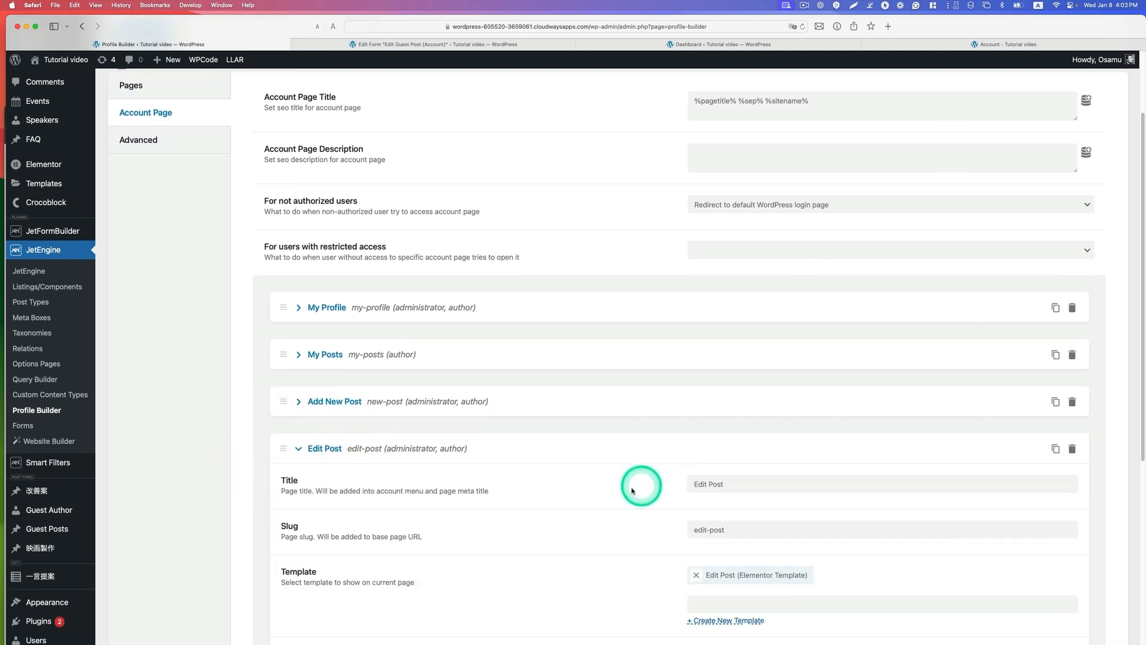
left_click(724, 483)
scroll(724, 483, "down", 3)
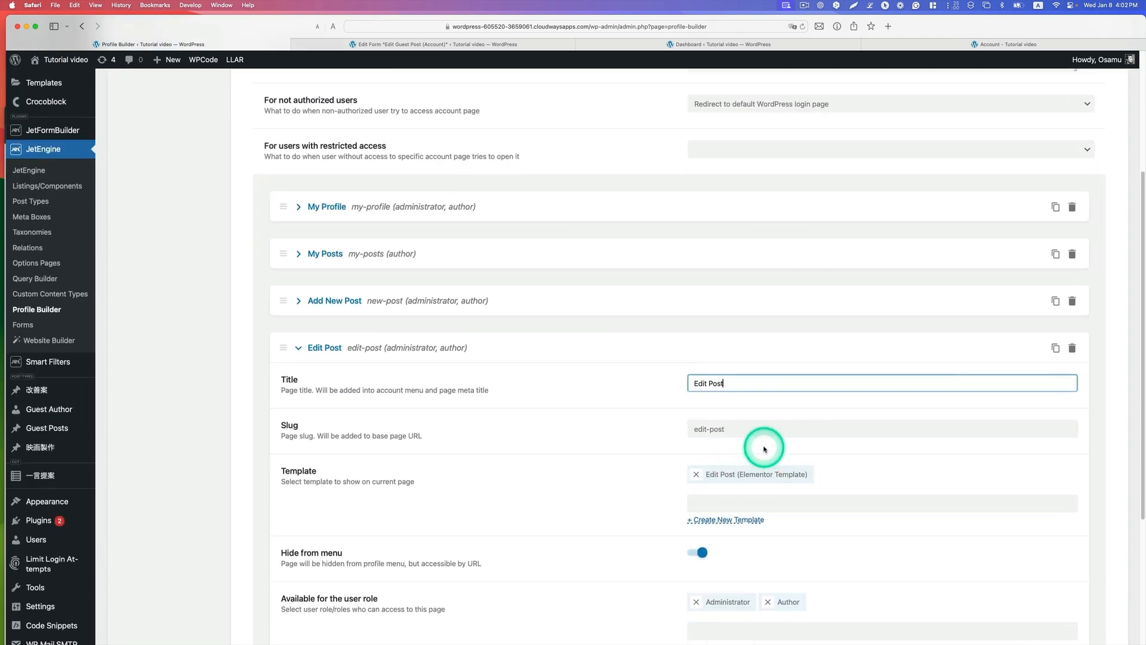
left_click(739, 429)
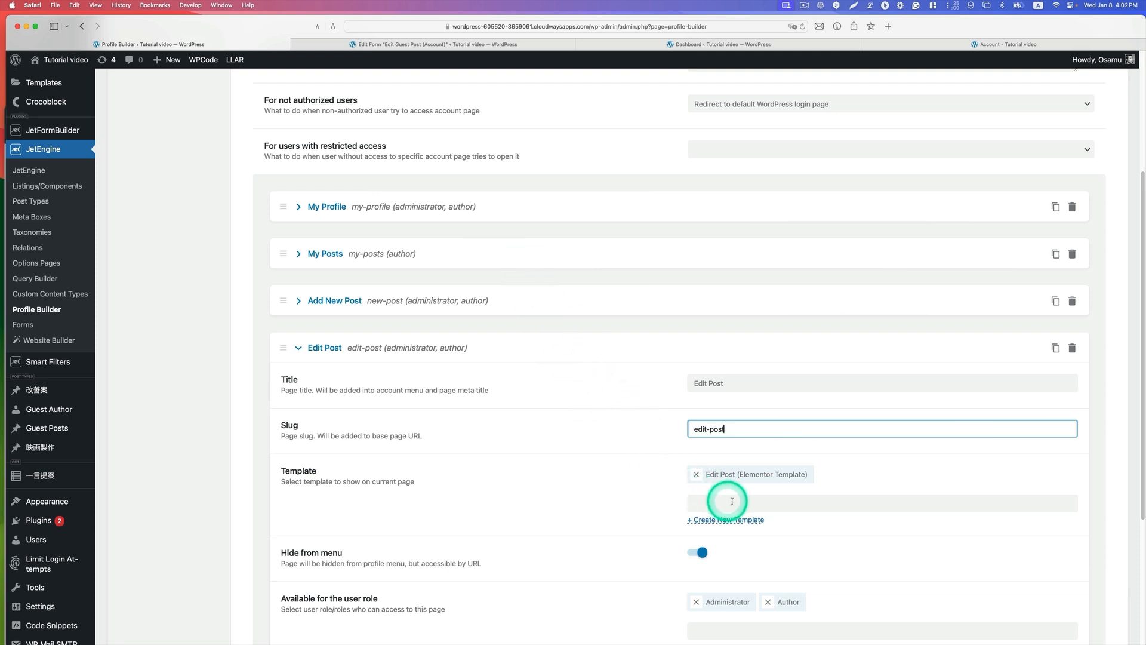
left_click(716, 505)
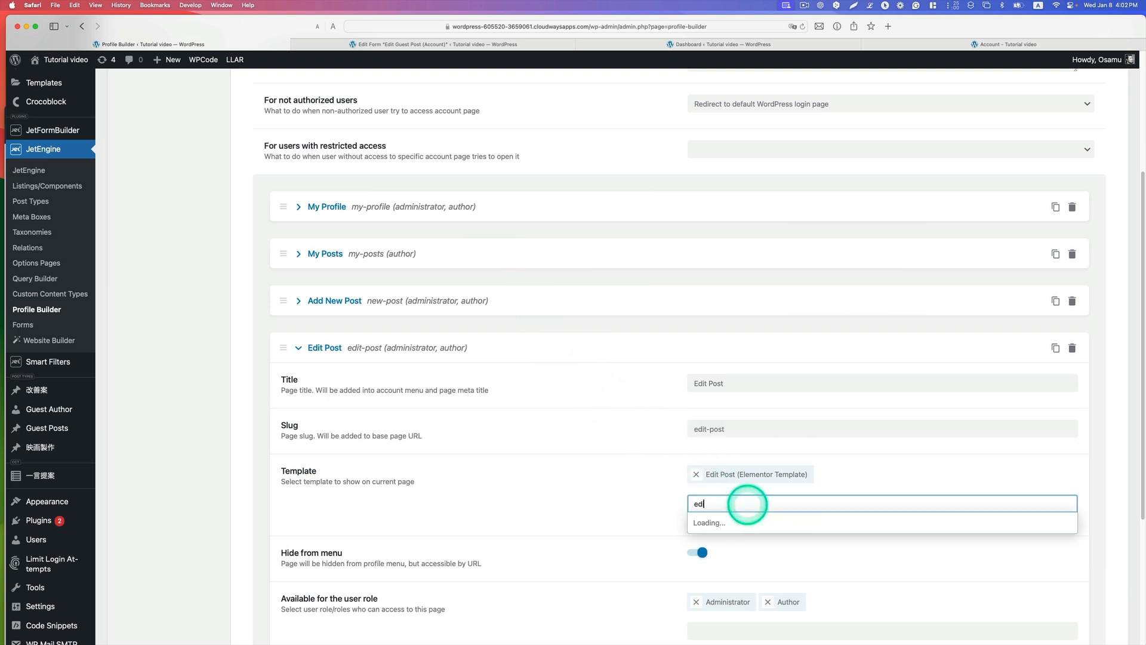
left_click(762, 525)
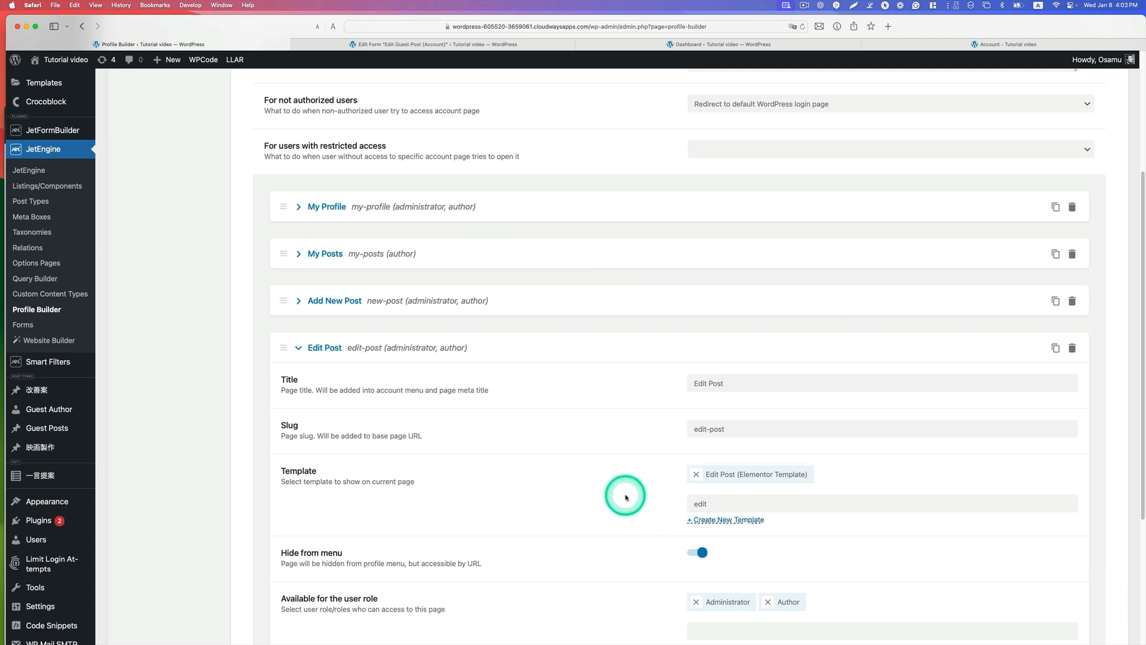
scroll(314, 518, "down", 1)
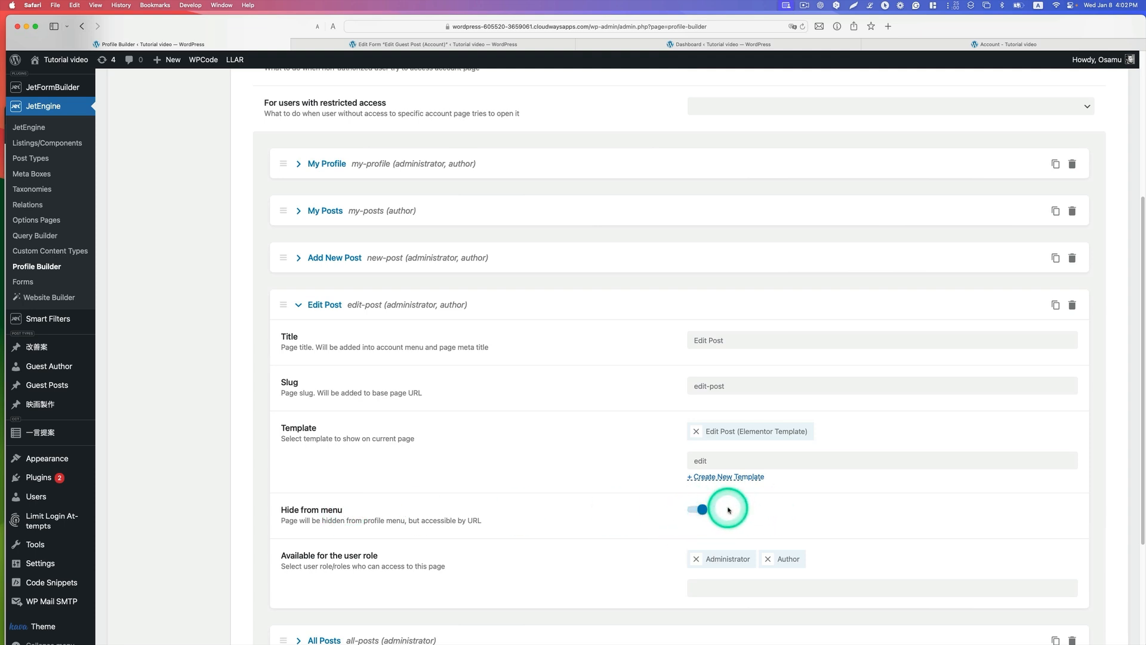
Step: Switch to Chrome, examine the author's account menu on the My Posts page, and return to Profile Builder in Safari
left_click(269, 624)
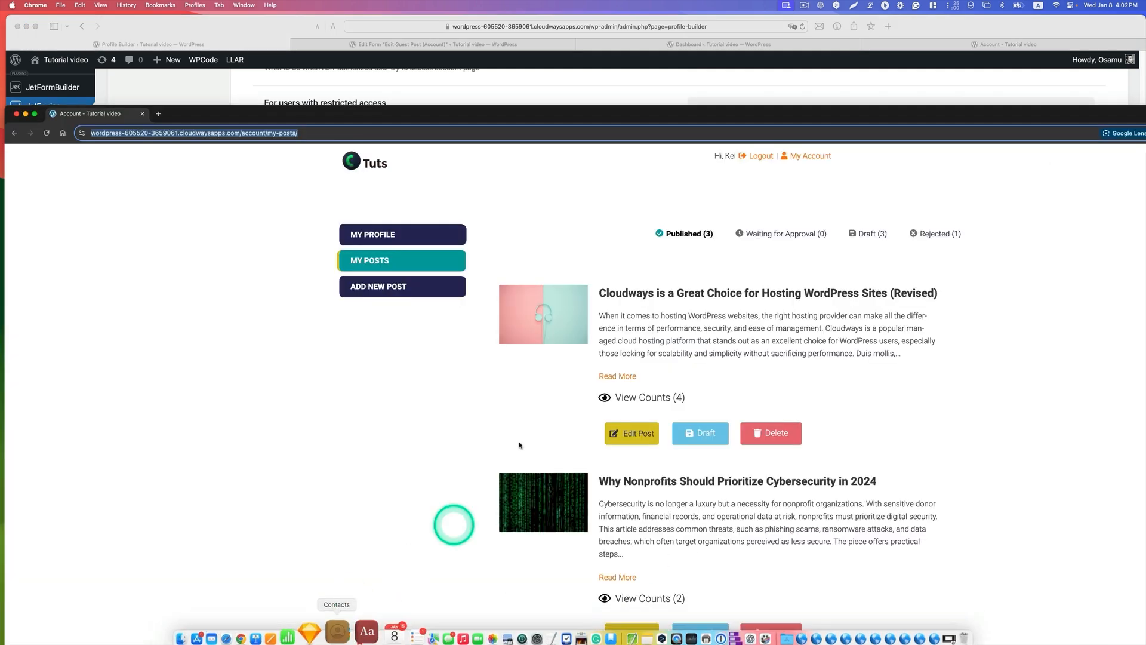
left_click_drag(366, 108, 378, 1)
scroll(674, 194, "down", 1)
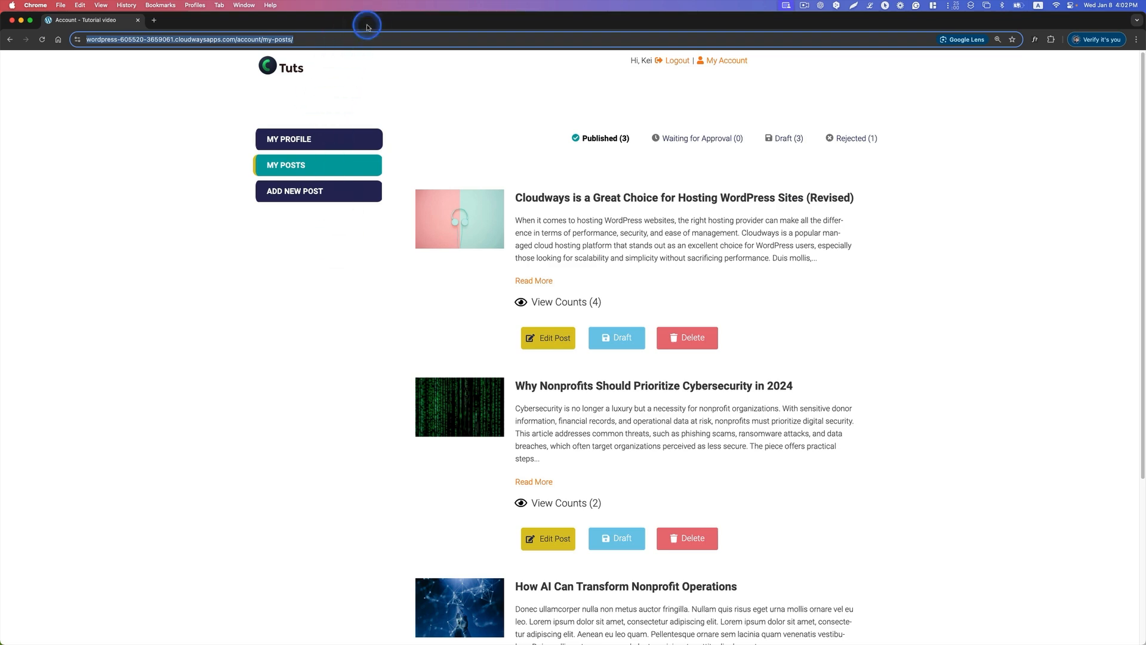
left_click_drag(370, 15, 425, 146)
left_click(425, 128)
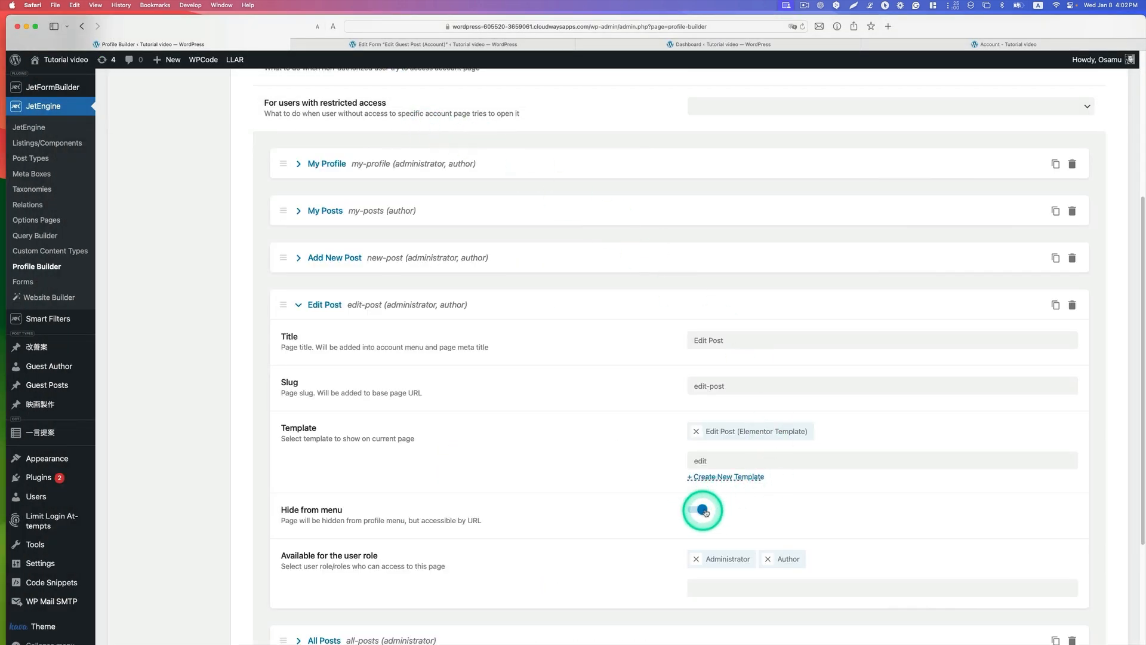
Step: Review the Edit Post subpage's user roles and compare the administrator's All Posts page with the author's My Posts page
scroll(708, 513, "down", 1)
scroll(708, 513, "down", 1)
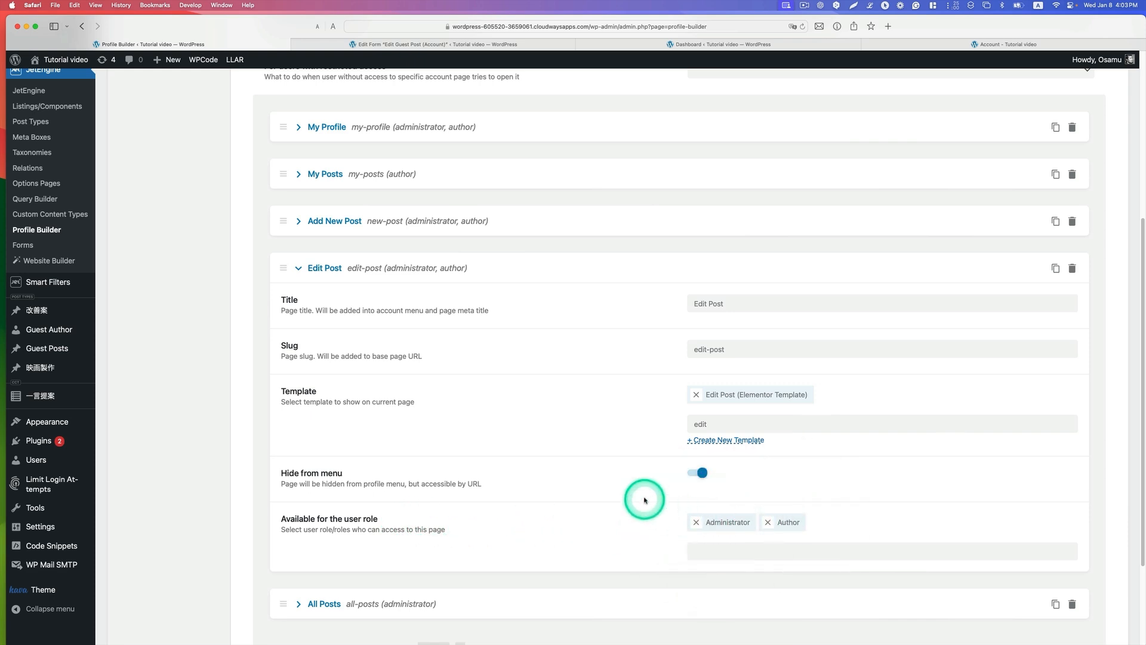
left_click(967, 46)
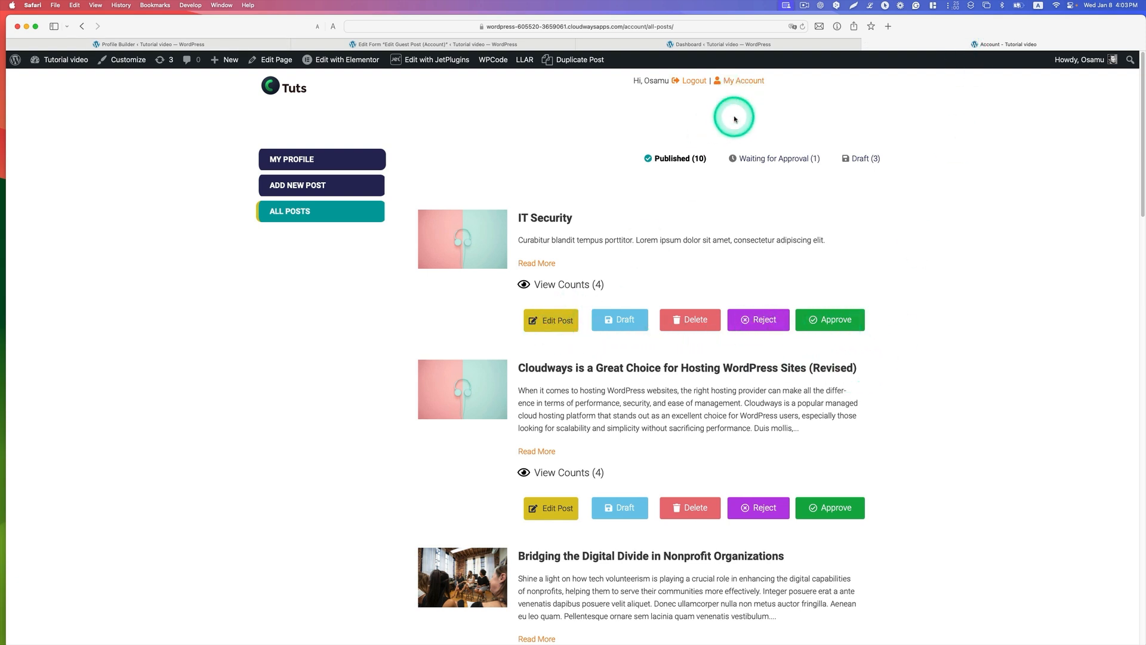
left_click(235, 43)
scroll(746, 227, "up", 5)
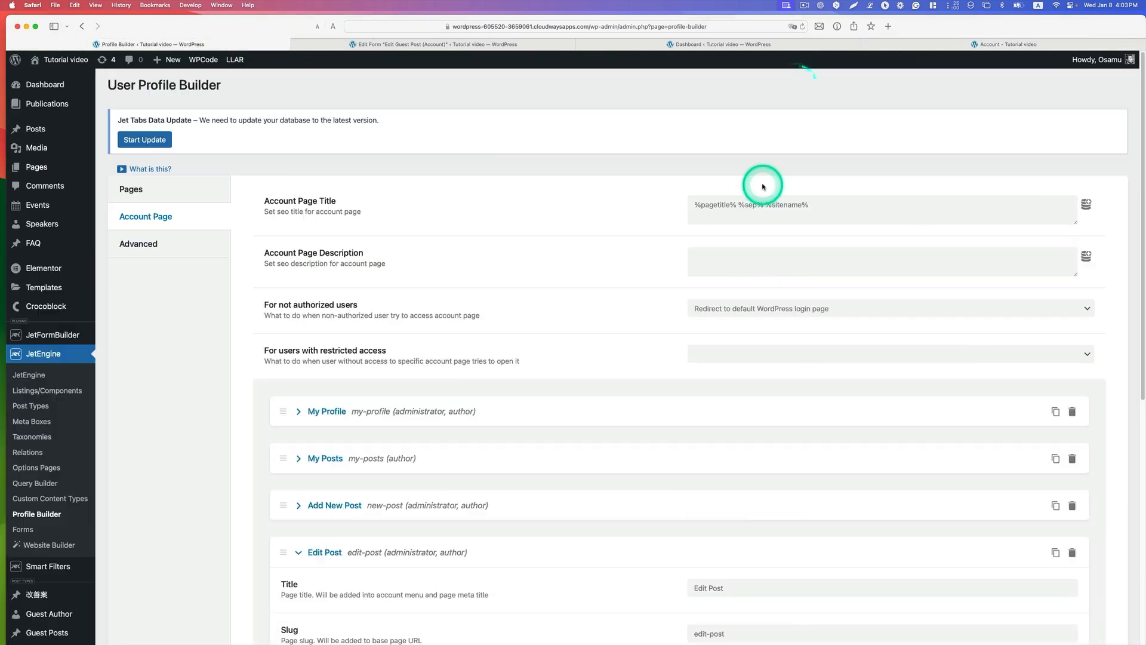
key("super+Tab")
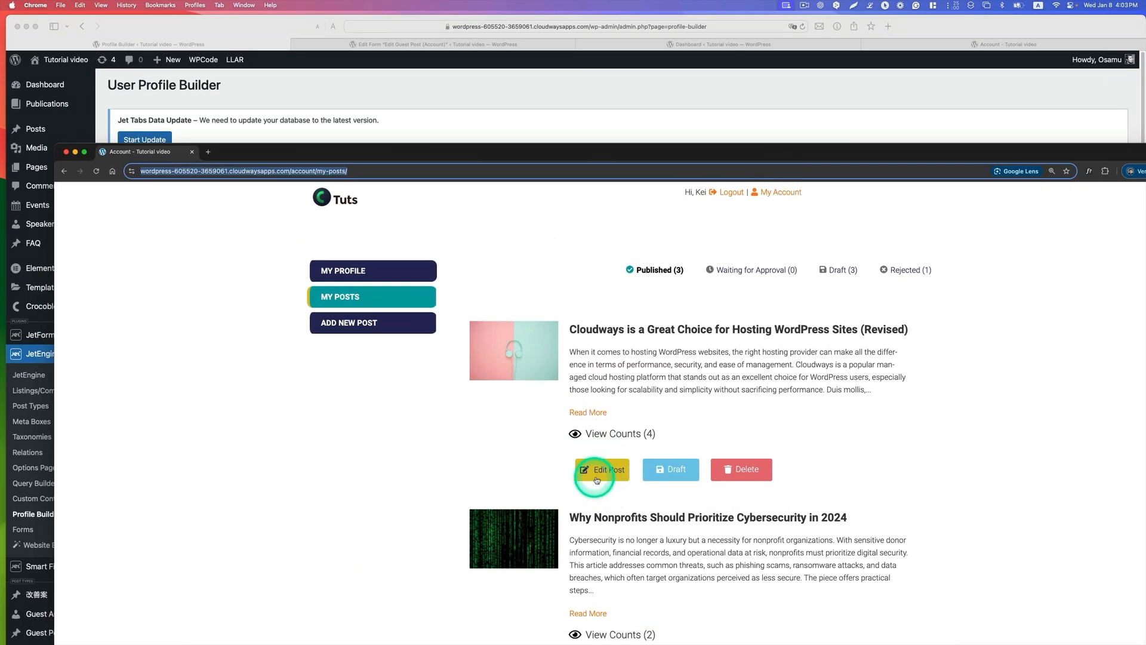
left_click(575, 86)
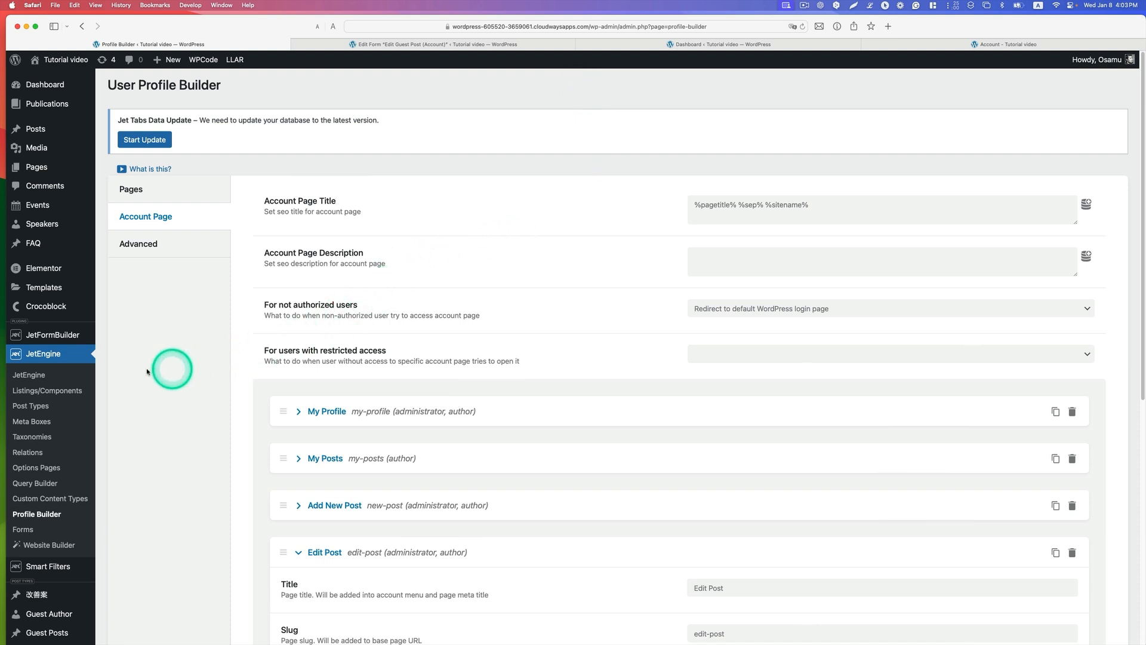
Step: Open the Guest Posts Item (Account) listing with Elementor and open the settings of its Edit Post button
left_click(51, 392)
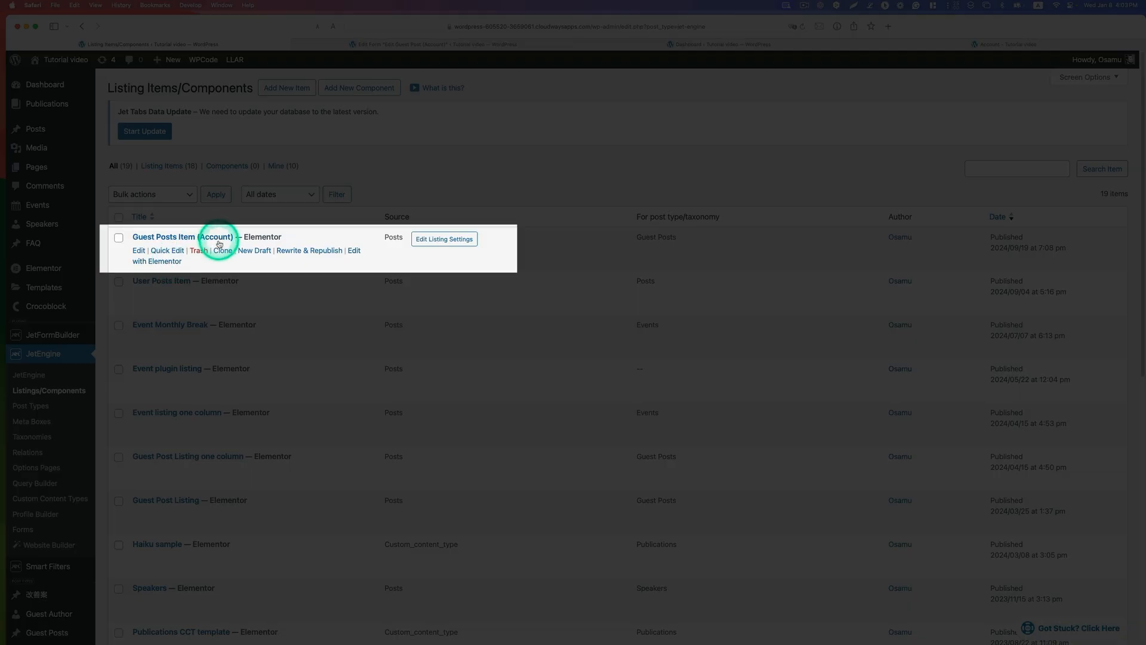
left_click(166, 261)
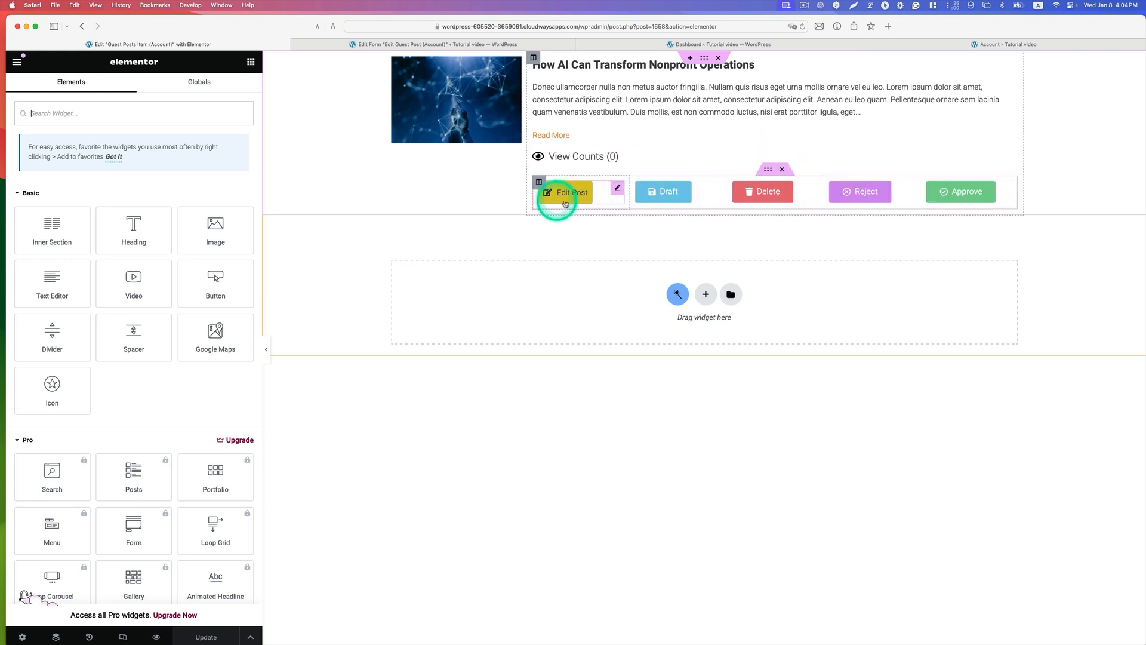
left_click(618, 190)
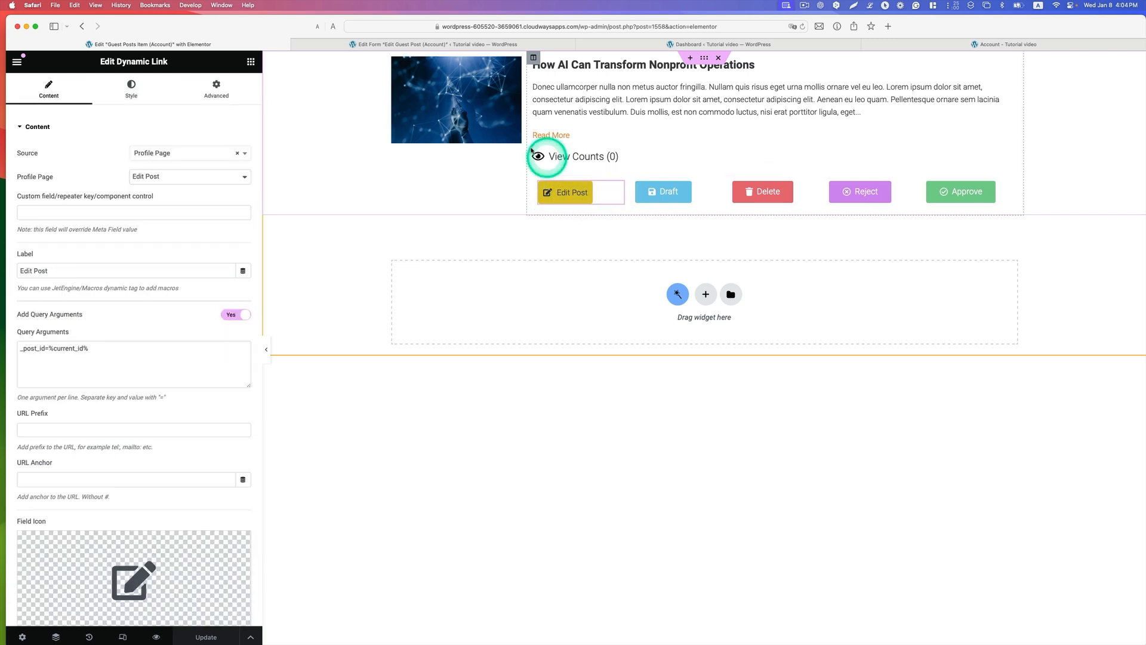
Step: Search the widgets for "dyna" to locate Dynamic Link, and return to the Edit Post button's settings
left_click(242, 66)
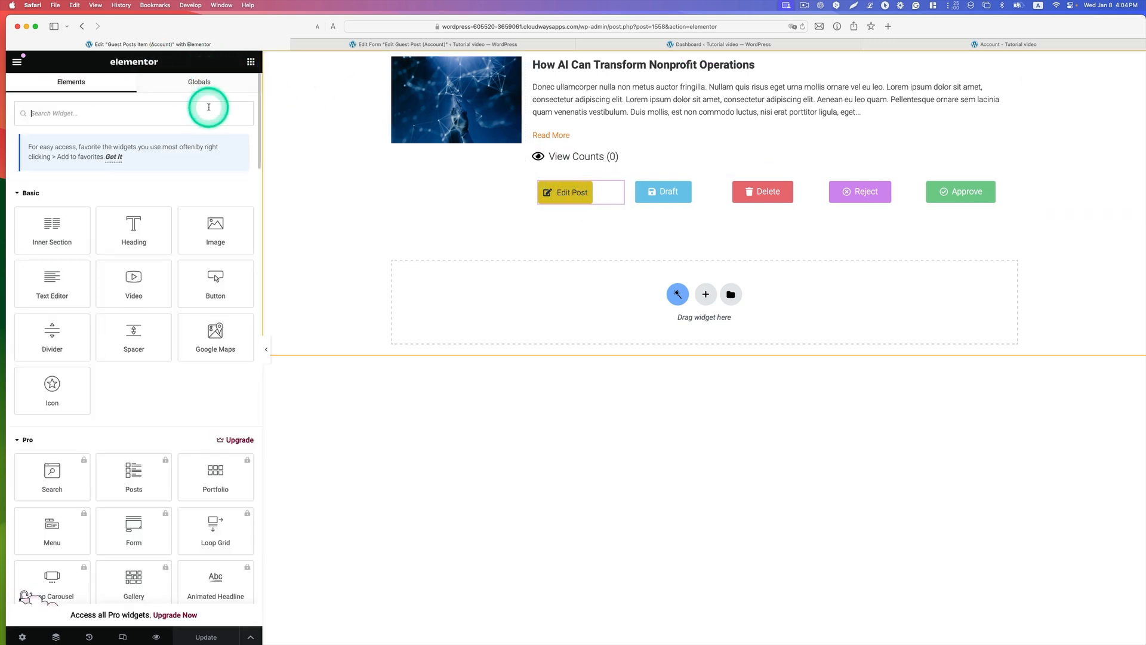
type("dyna")
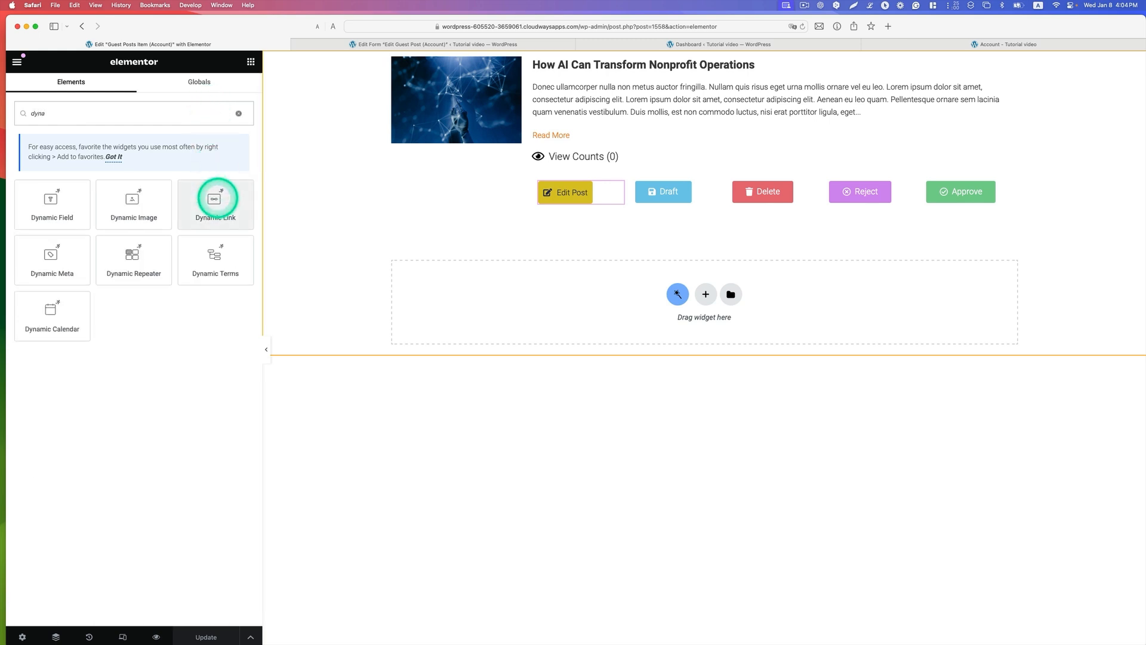
left_click(564, 192)
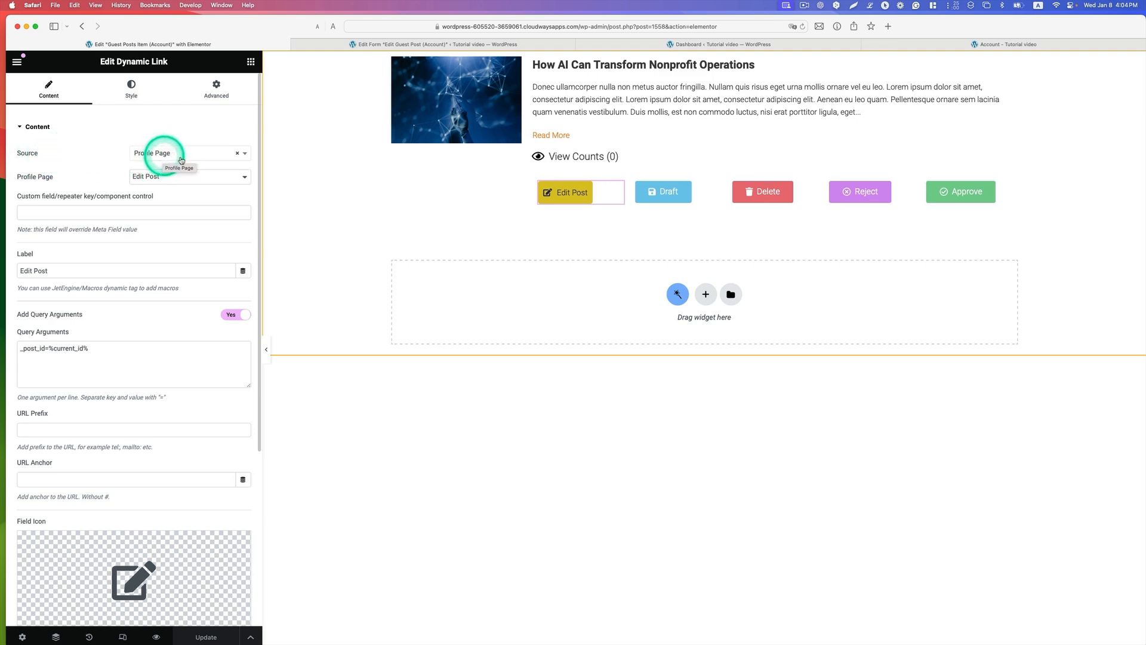
Step: Set the Edit Post link's source to Profile Page and its profile page to Edit Post, and insert the Edit icon
left_click(244, 154)
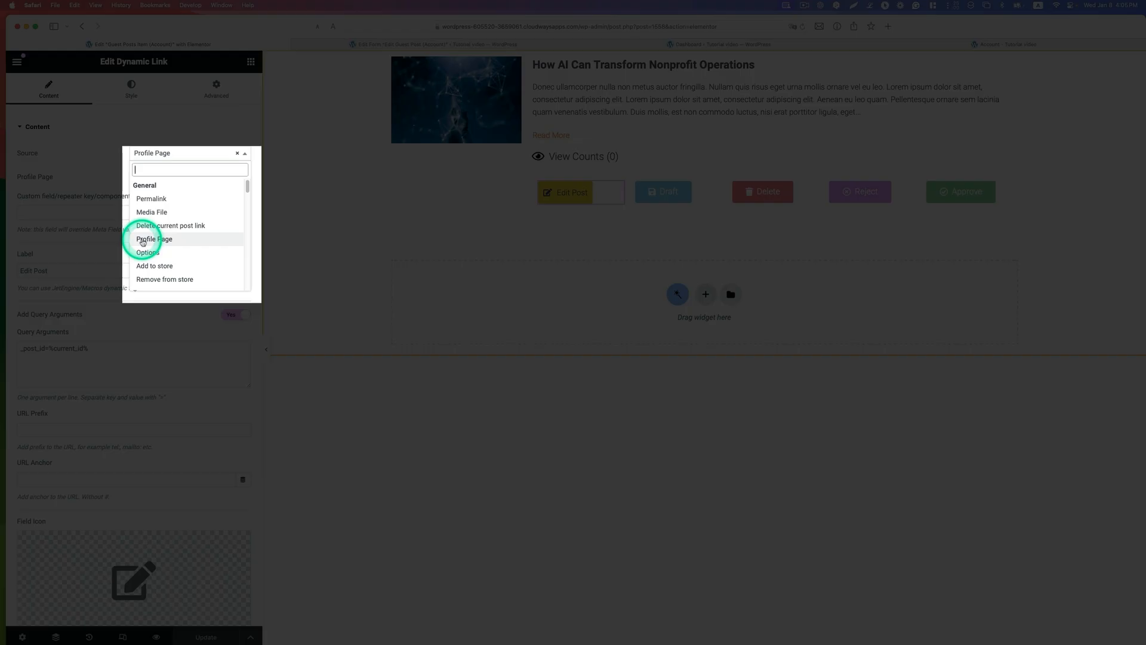
left_click(143, 240)
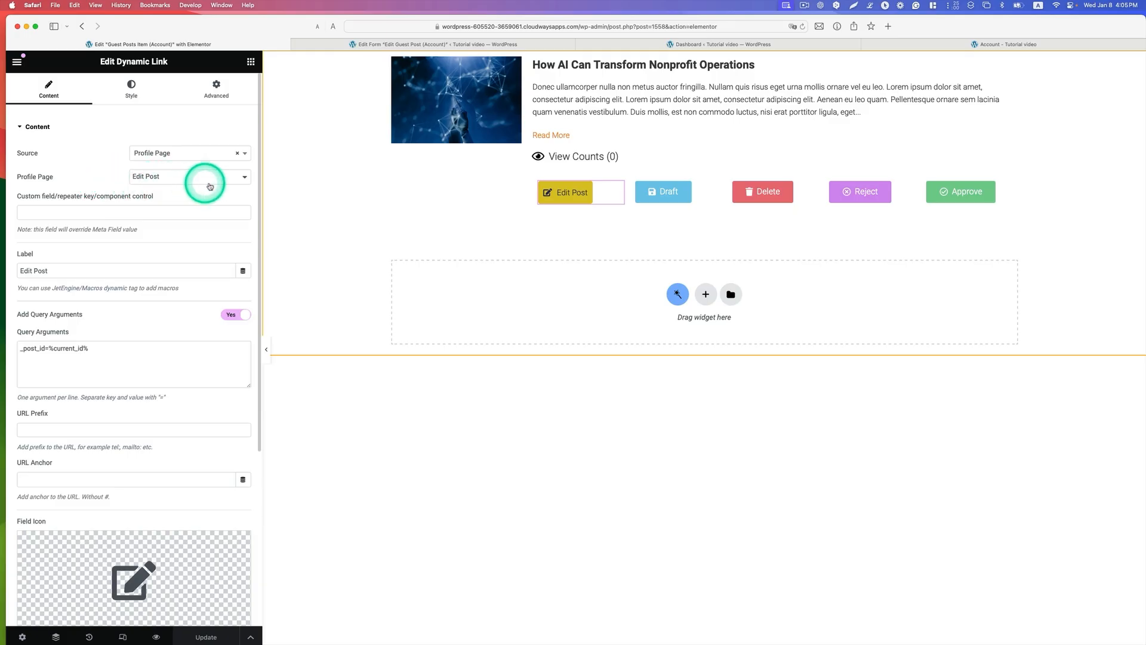
left_click(244, 177)
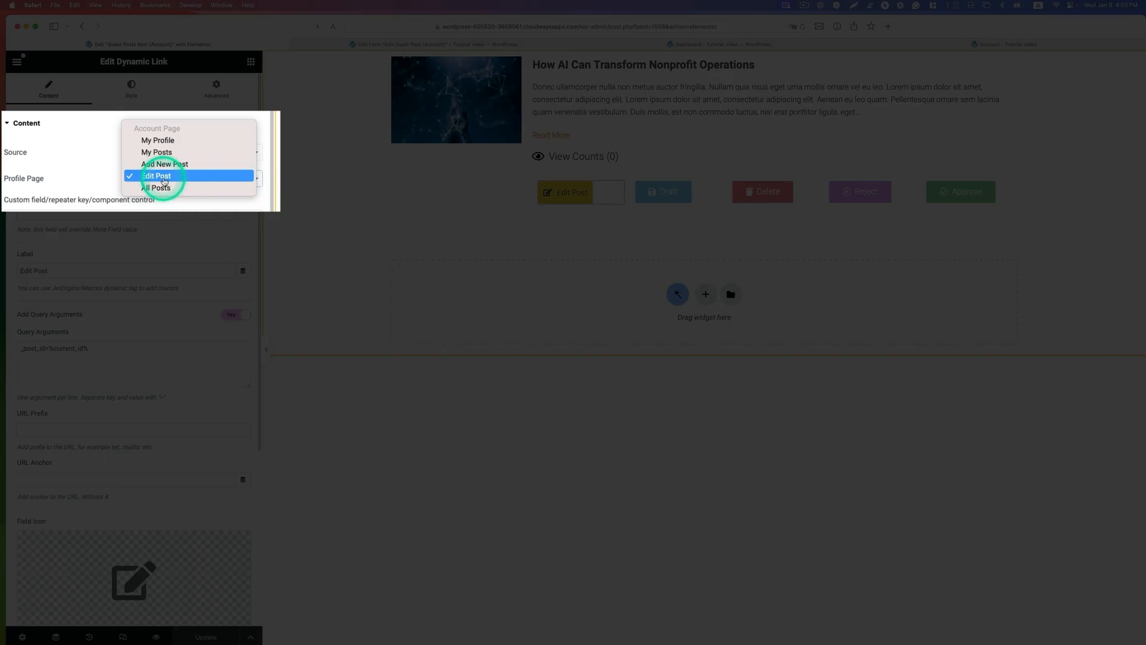
left_click(165, 181)
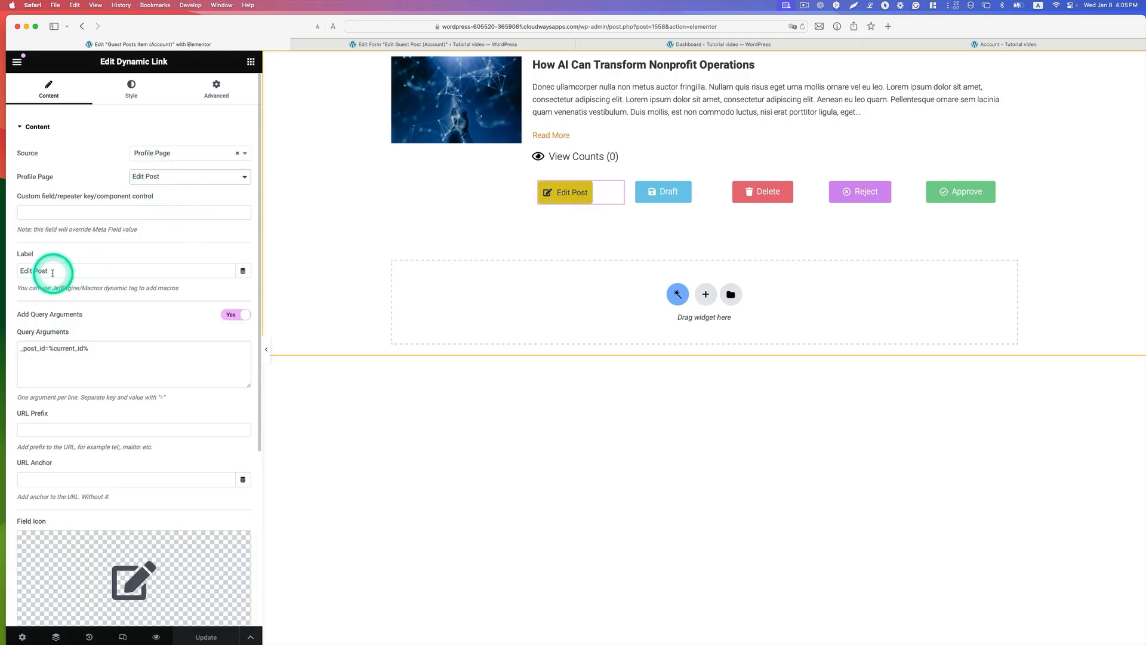
left_click_drag(53, 271, 20, 268)
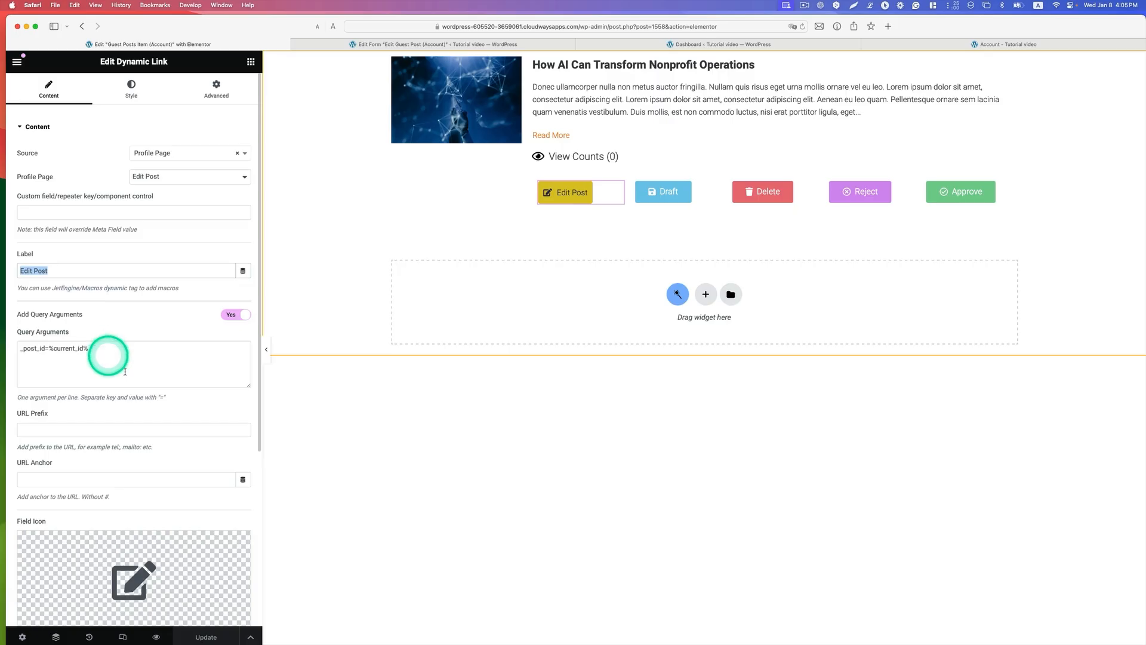
left_click(136, 576)
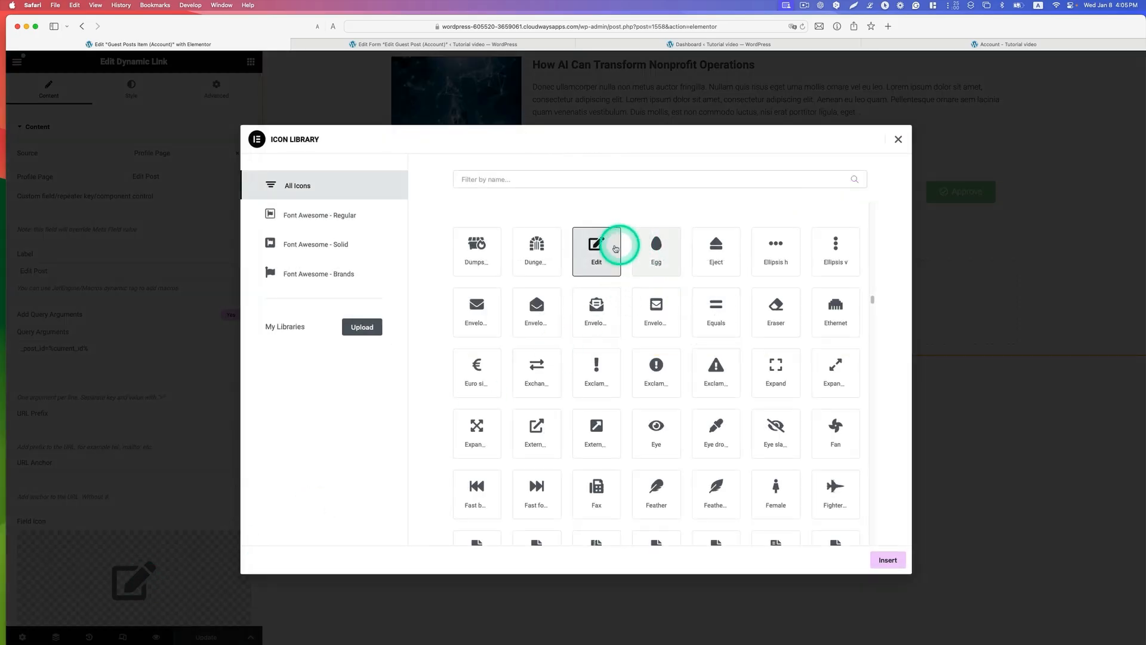
left_click(883, 559)
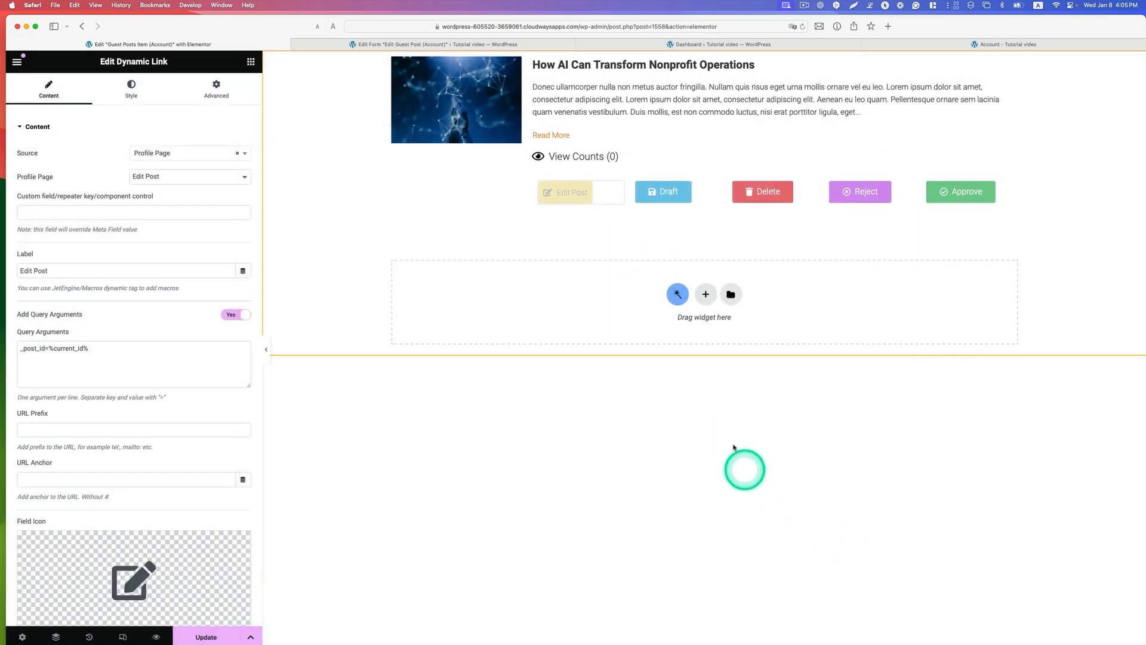
Step: Review the Edit Post button's style settings and update the listing template
left_click(132, 90)
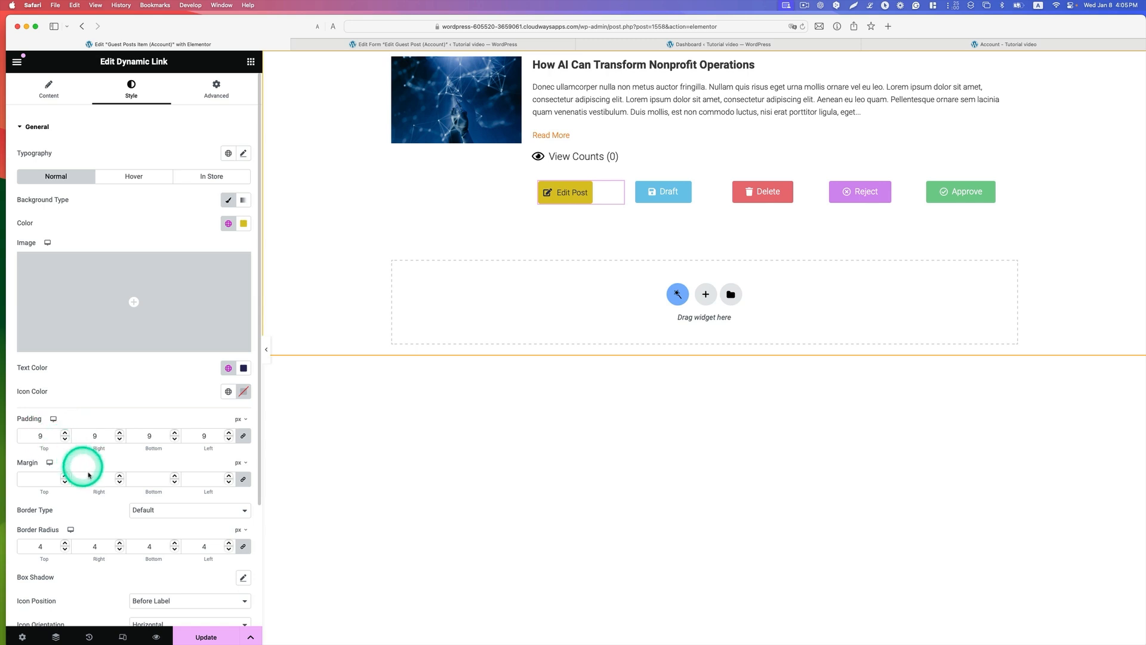
scroll(179, 525, "down", 5)
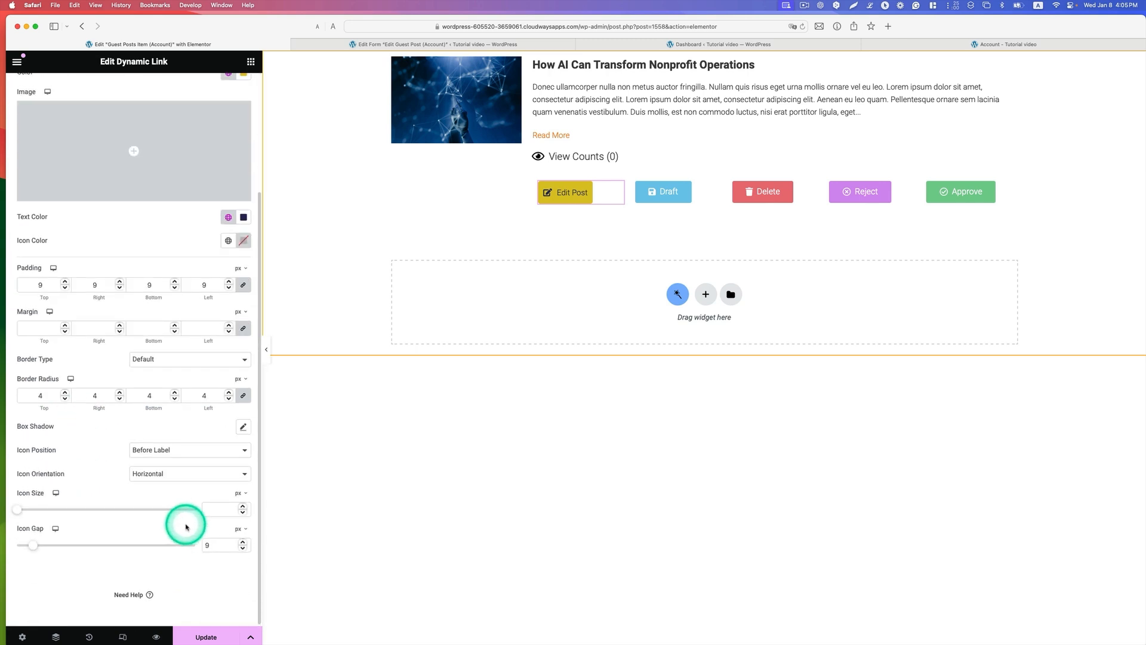
scroll(186, 527, "up", 4)
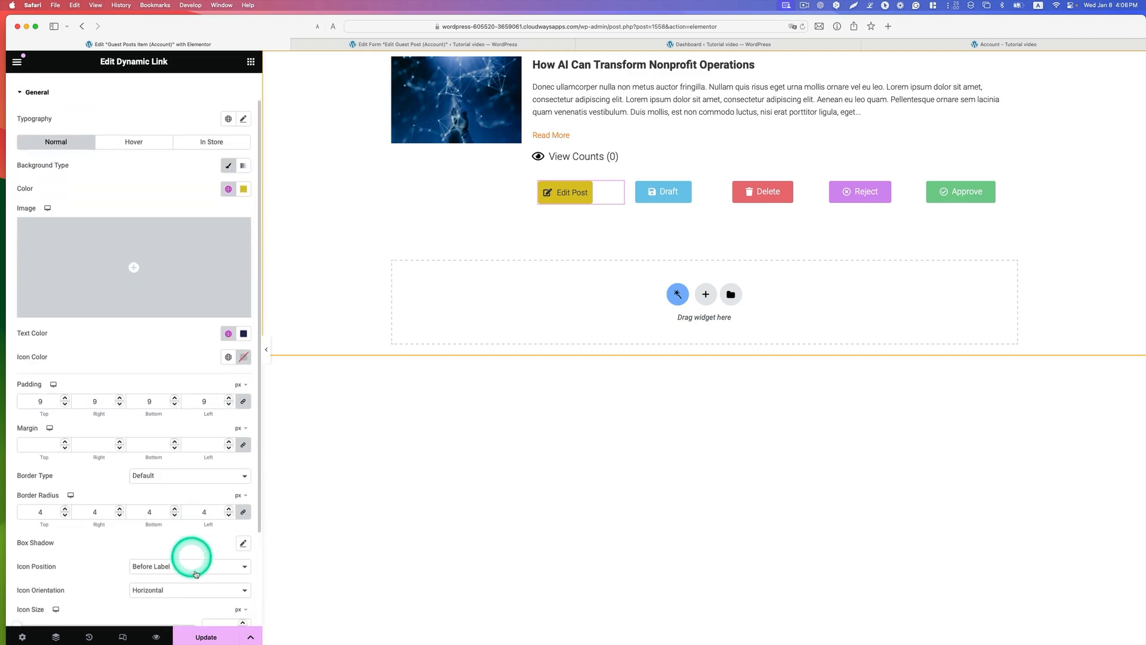
left_click(209, 637)
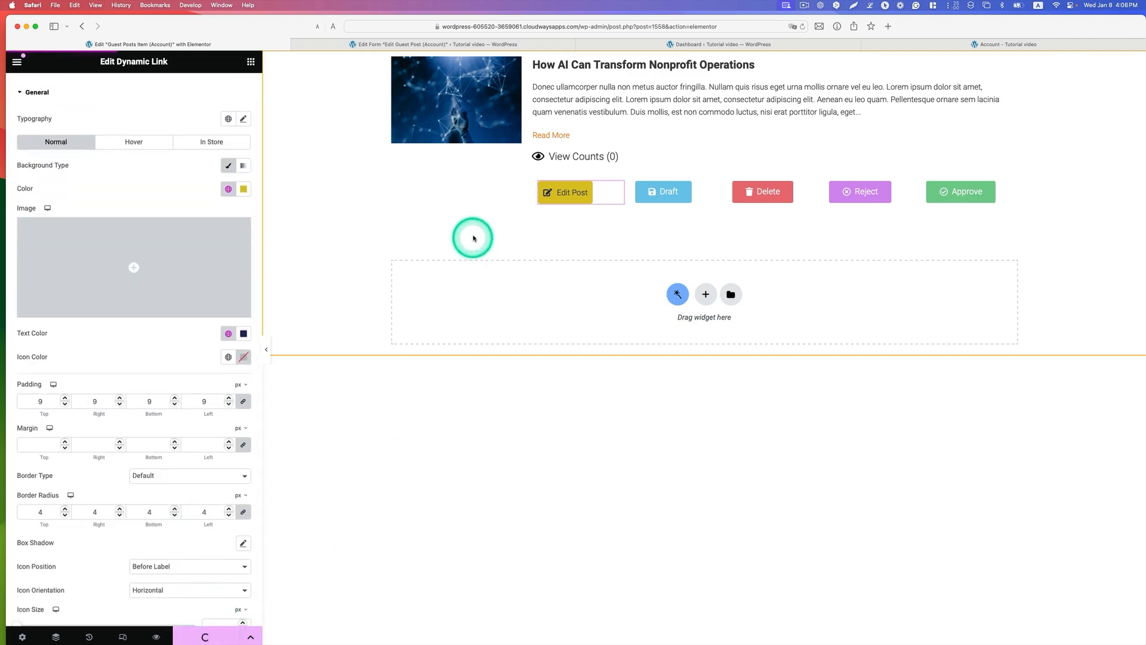
Step: Switch to Chrome and look through the author's published posts and their Edit Post buttons on the My Posts page
key("ctrl+Up")
left_click(434, 211)
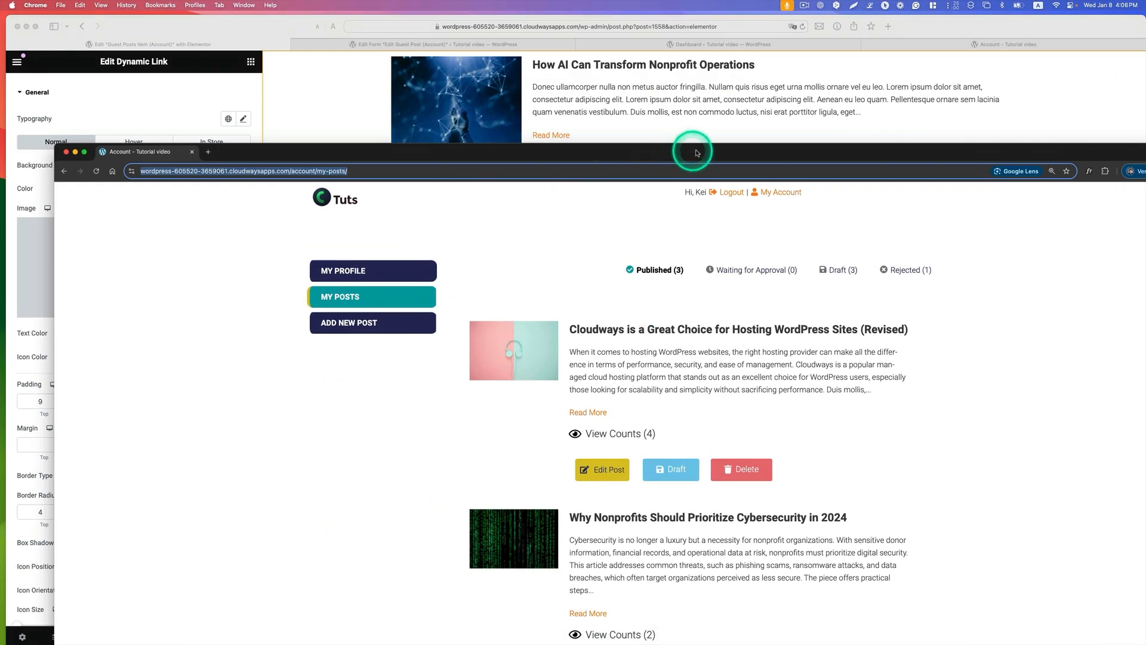
left_click_drag(693, 147, 627, 25)
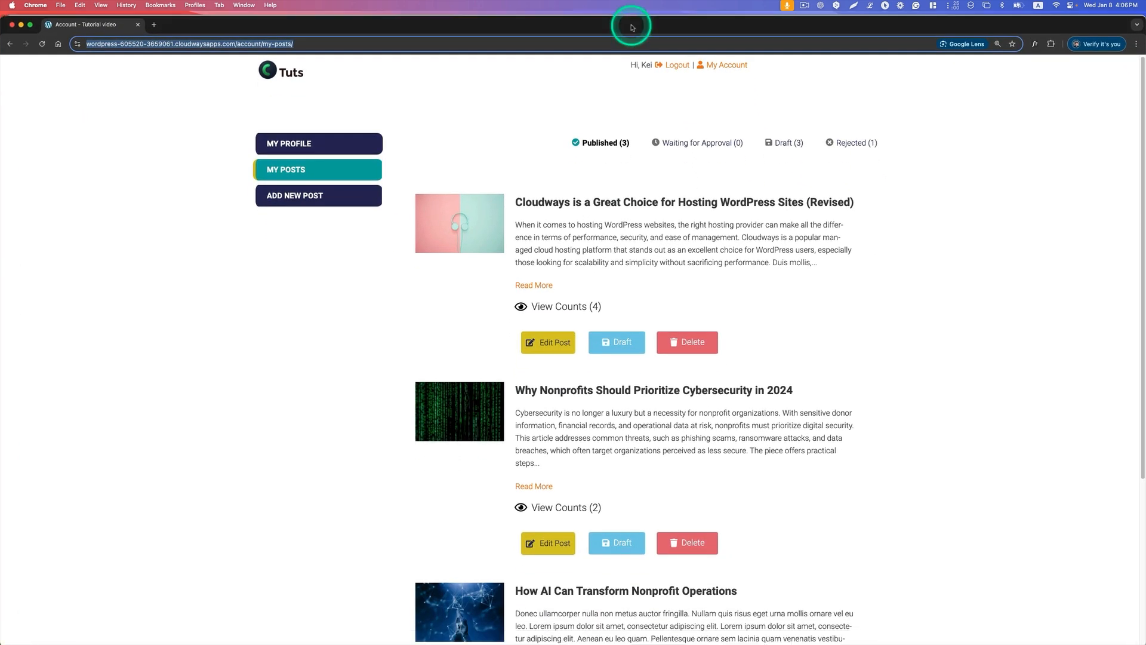
scroll(583, 264, "down", 5)
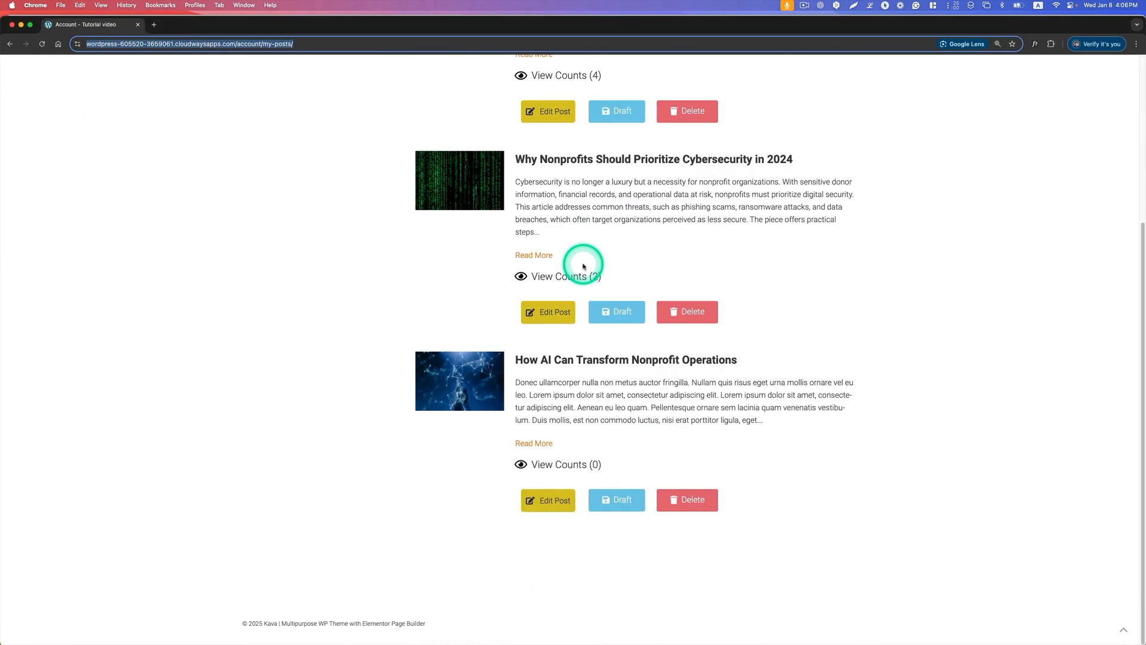
scroll(583, 263, "up", 5)
scroll(692, 274, "down", 1)
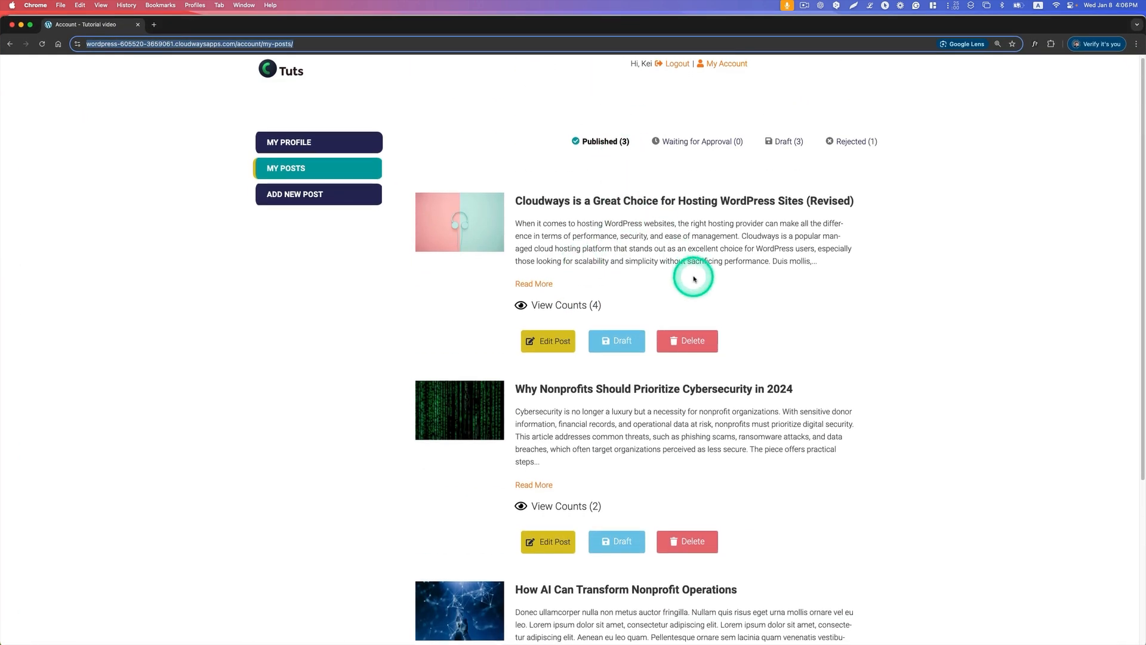
Step: Open the published nonprofit cybersecurity post for editing and change its title to "Why Nonprofits Should Prioritize Cybersecurity in 2025"
scroll(776, 314, "down", 3)
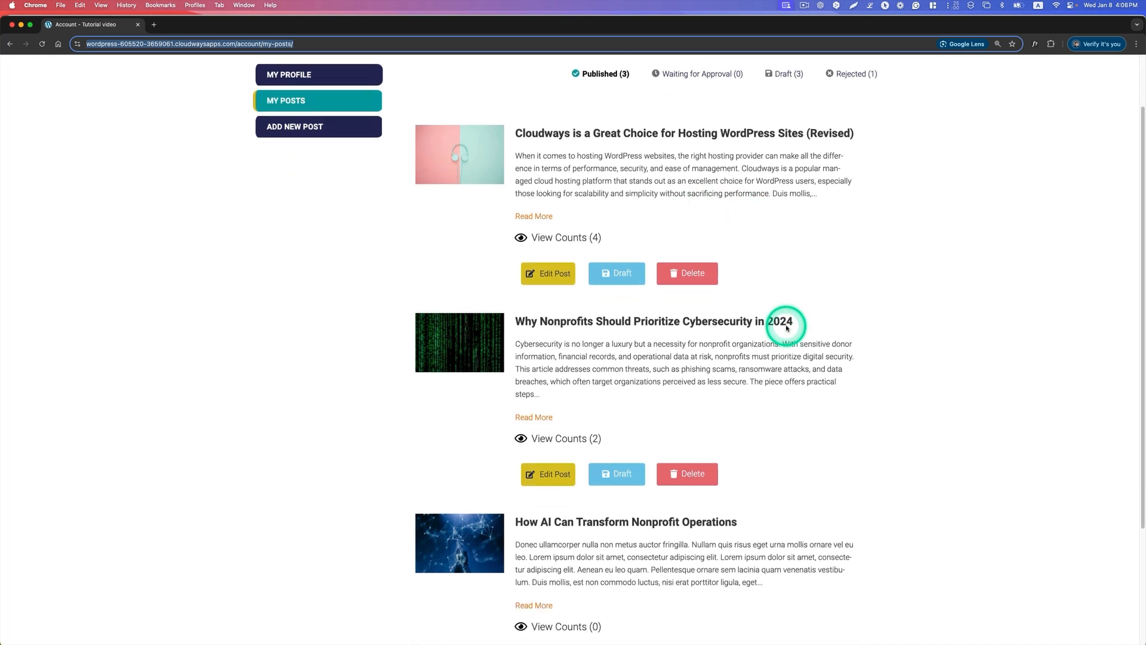
left_click(547, 467)
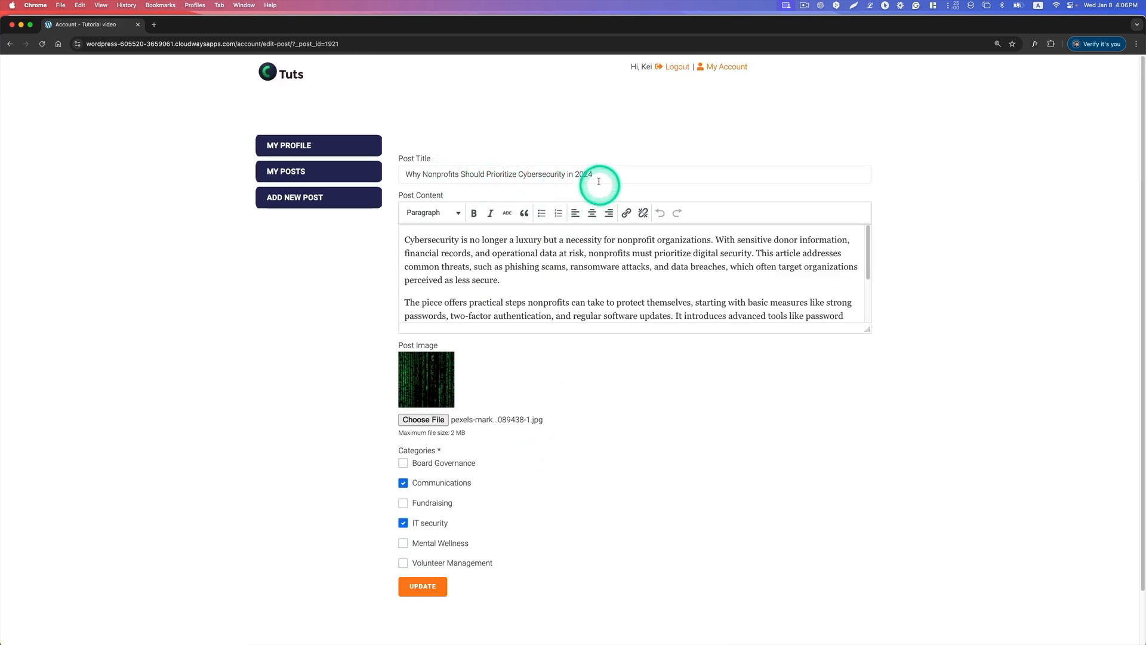
left_click(623, 177)
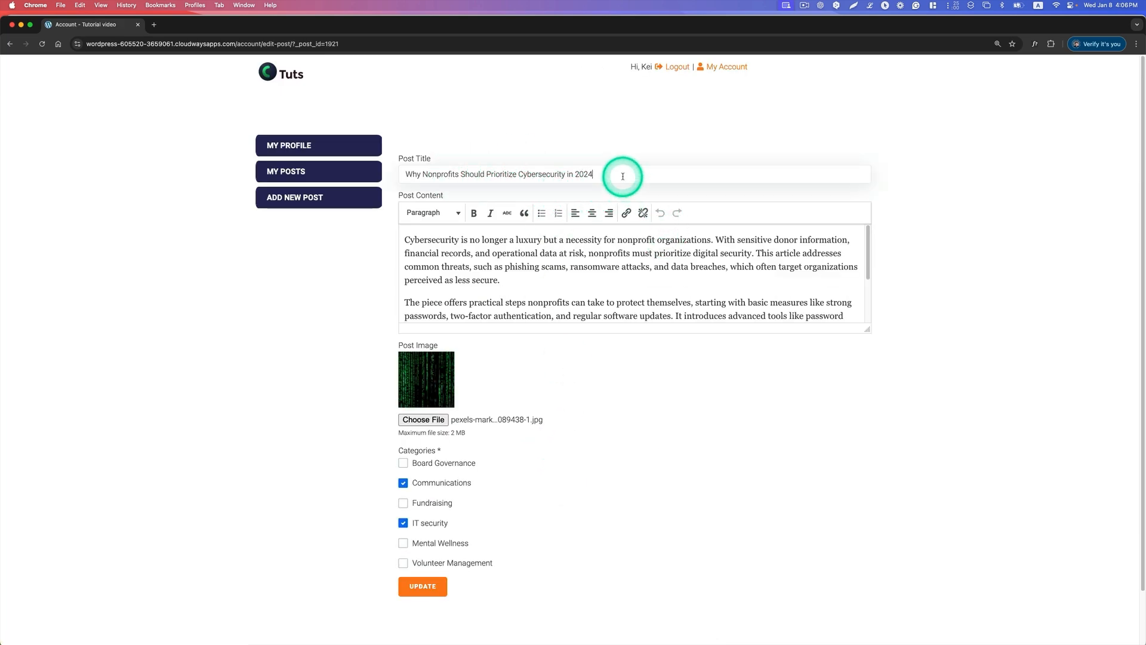
key("BackSpace")
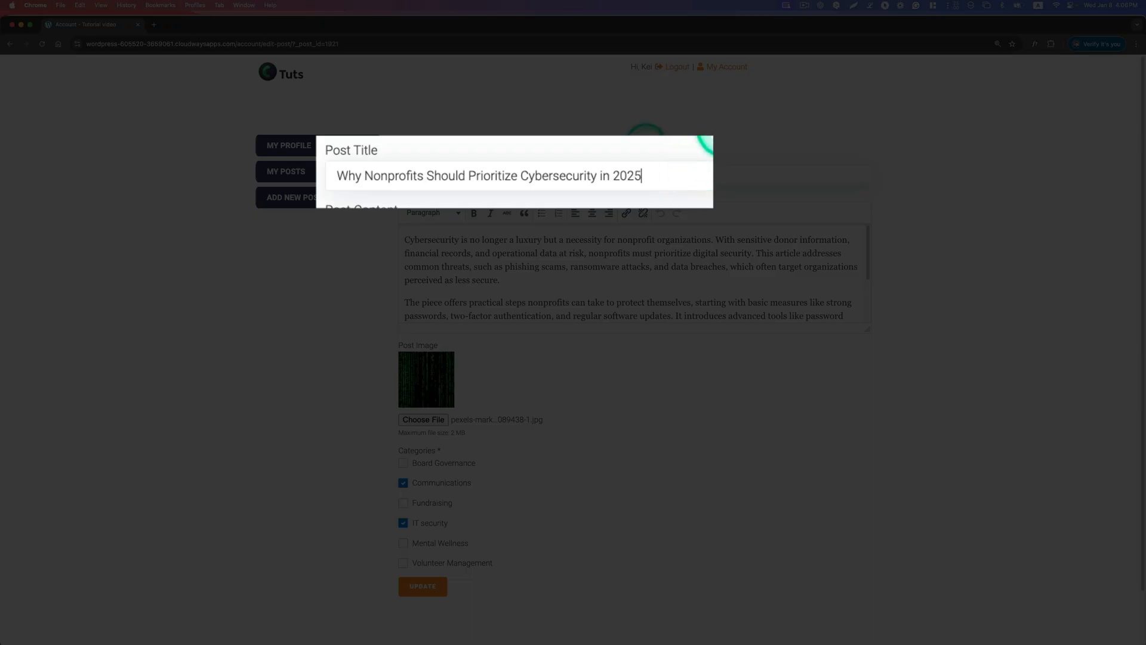
Step: Add "Revised" at the end of the post content and submit the post update
scroll(618, 292, "down", 5)
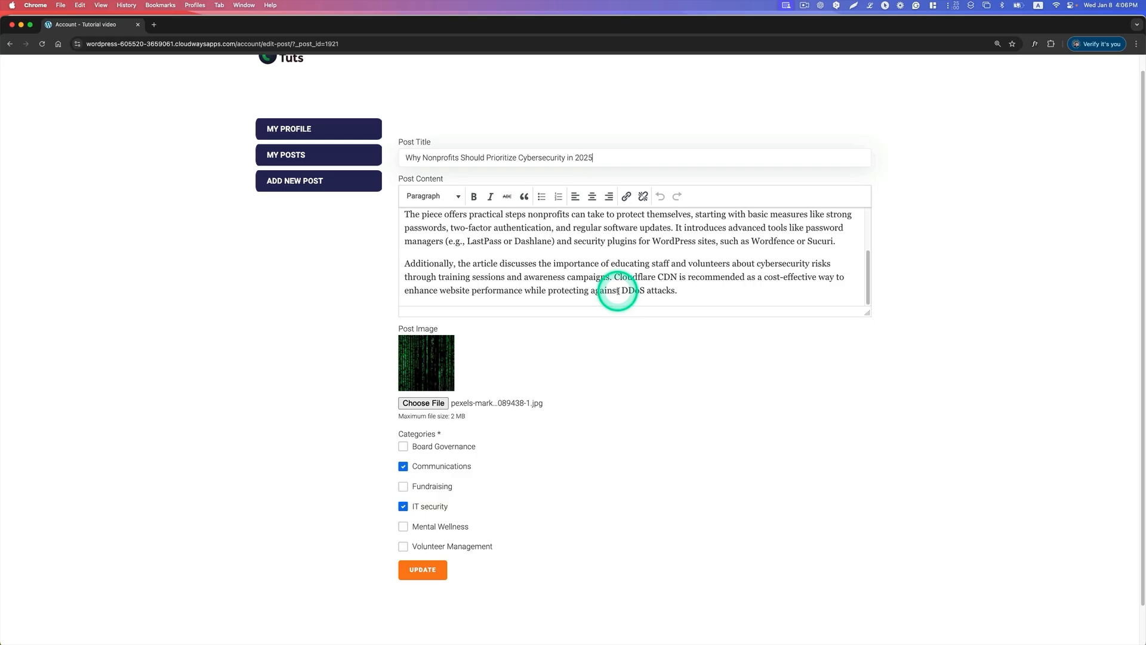
left_click(733, 289)
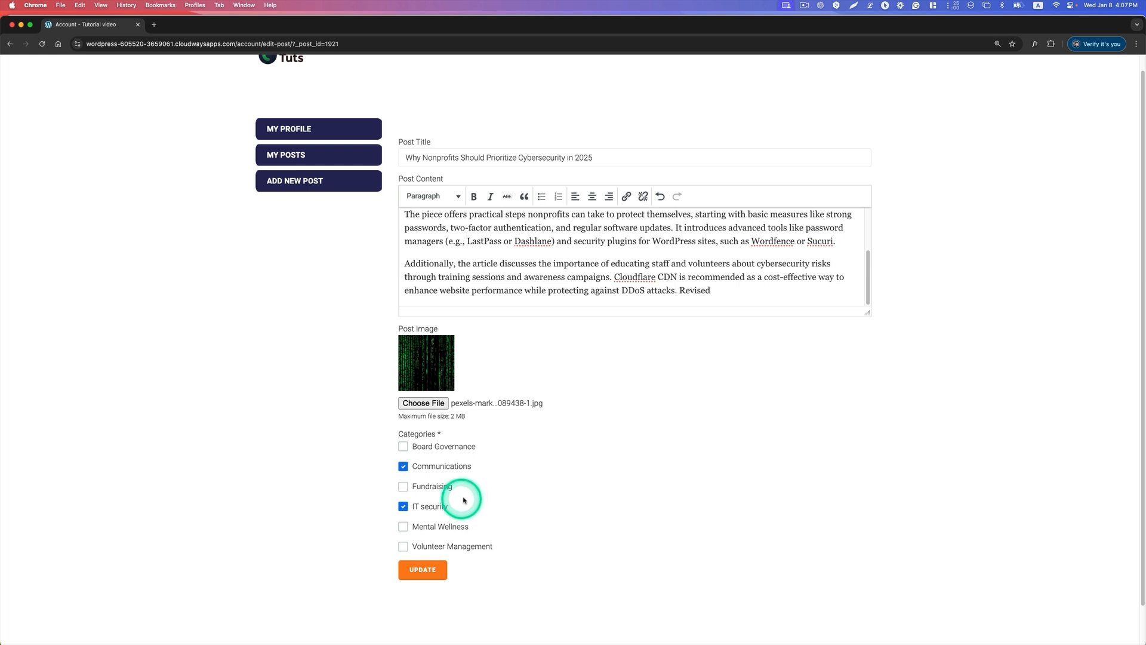
left_click(424, 572)
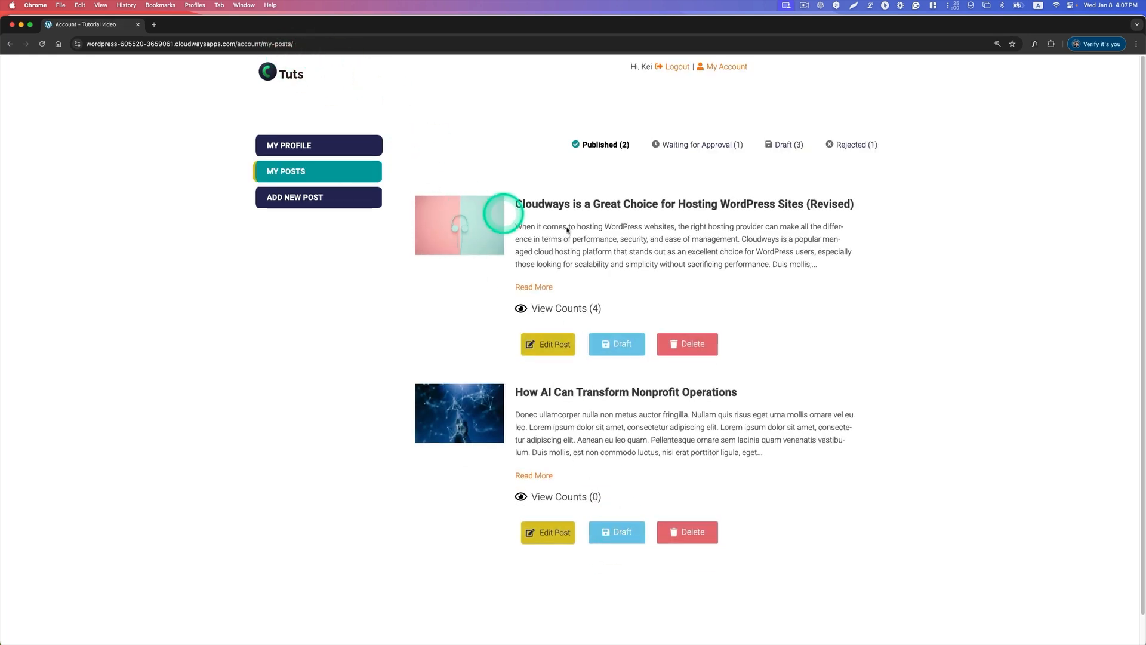
Step: Look through the remaining published posts on My Posts and view the posts waiting for approval
scroll(676, 262, "down", 1)
scroll(675, 262, "down", 1)
scroll(675, 262, "up", 1)
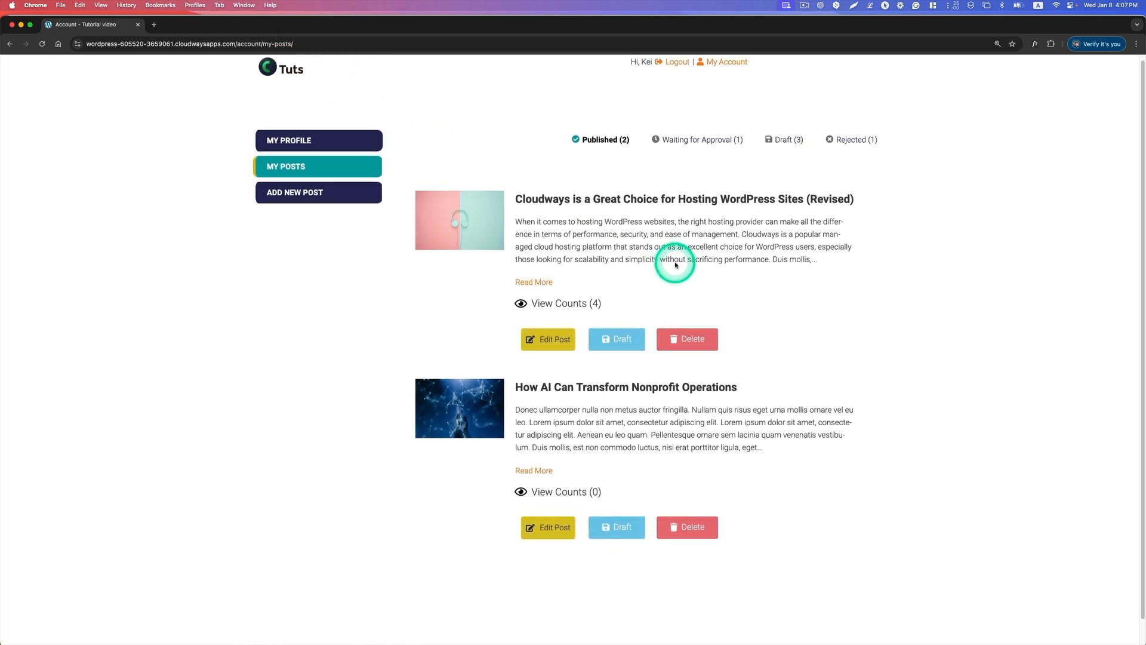
left_click(674, 141)
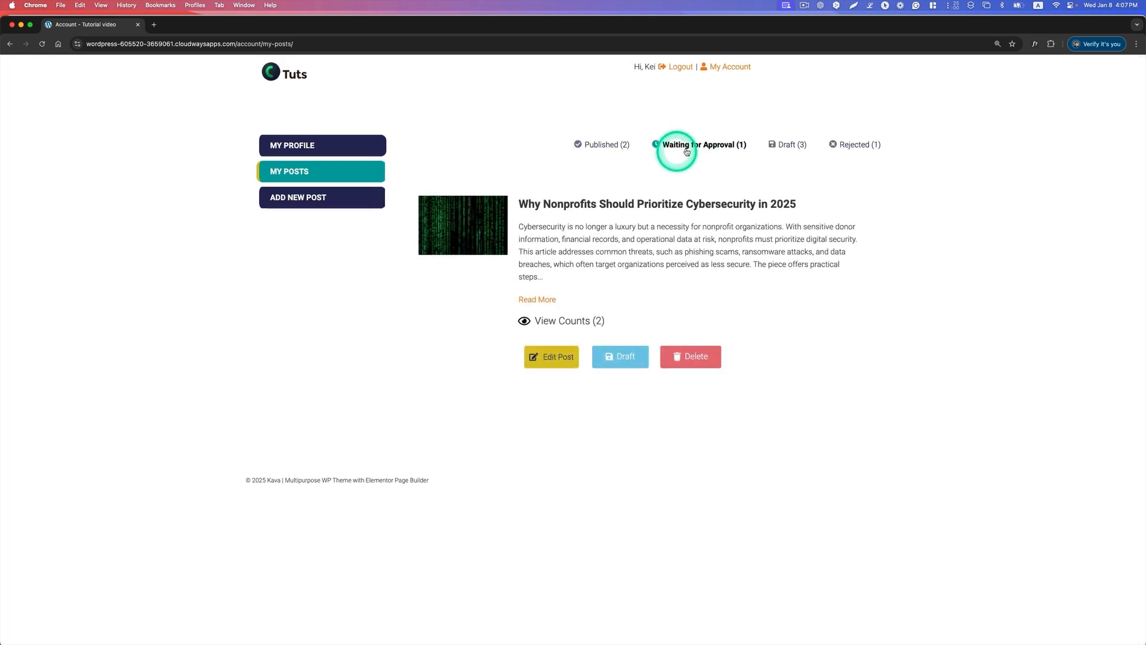
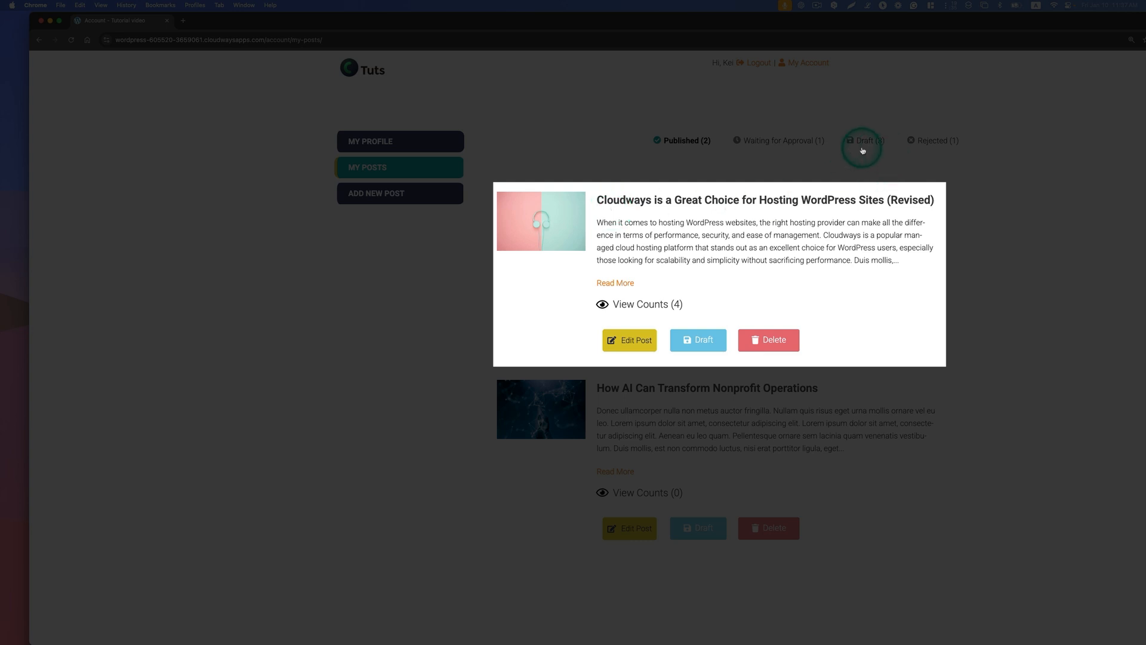
Step: Move the published post "Cloudways is a Great Choice for Hosting WordPress Sites (Revised)" to draft and view the draft posts
left_click(701, 345)
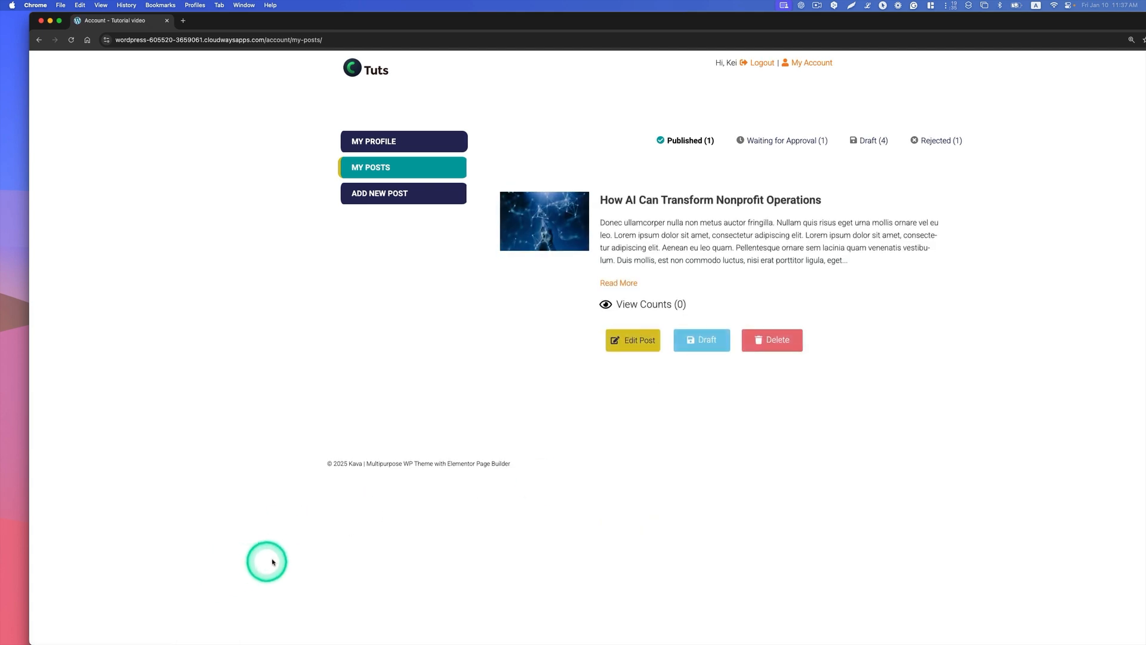
left_click(877, 143)
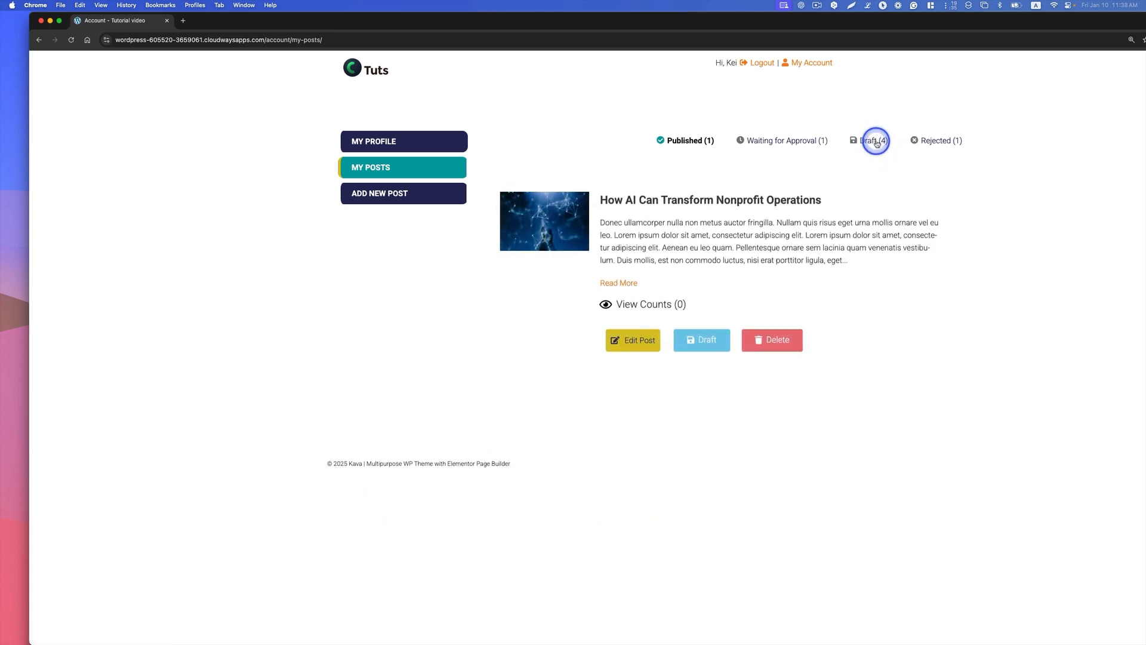
scroll(885, 287, "down", 1)
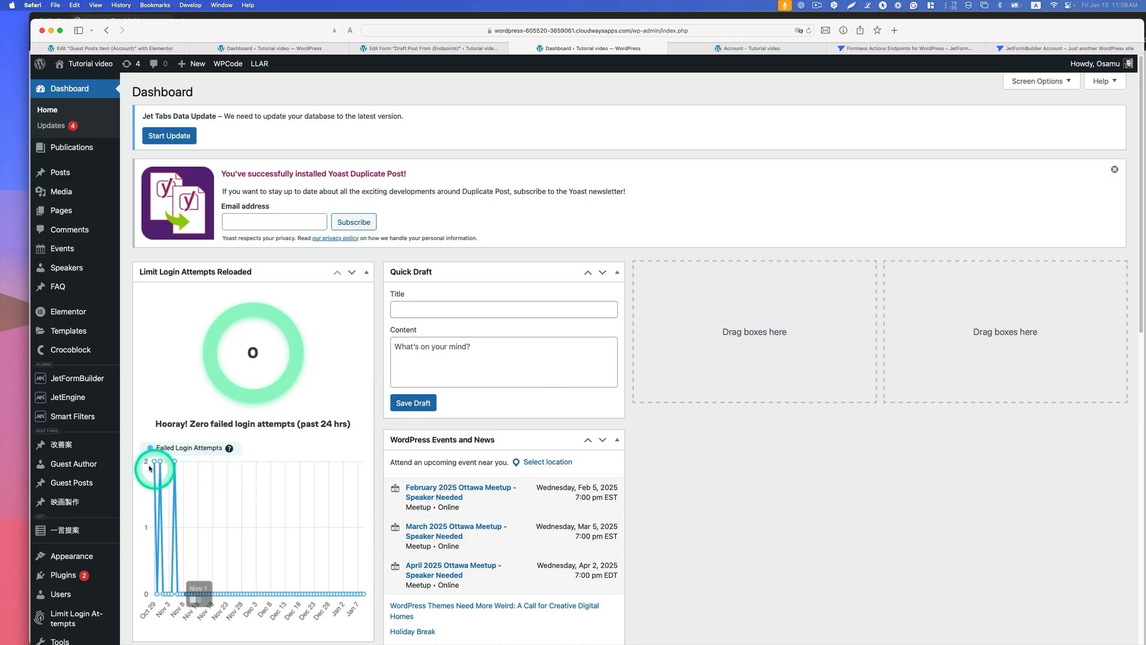
Step: Switch to the WordPress admin in Safari and open the Guest Posts list to check the post's status
mouse_move(87, 413)
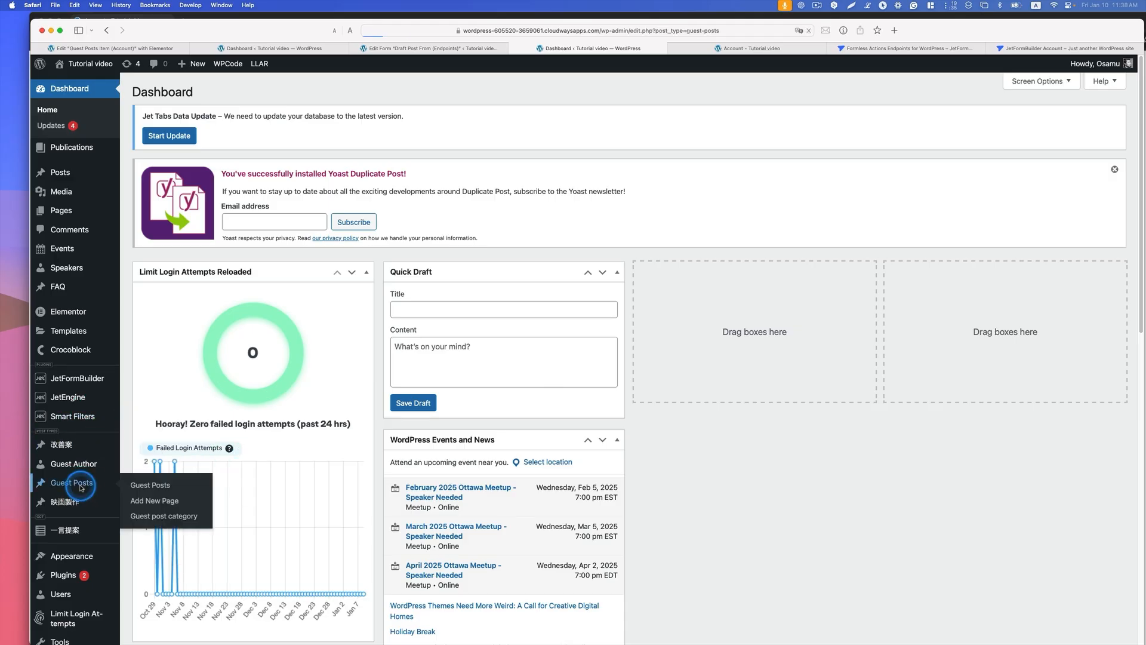
left_click(81, 487)
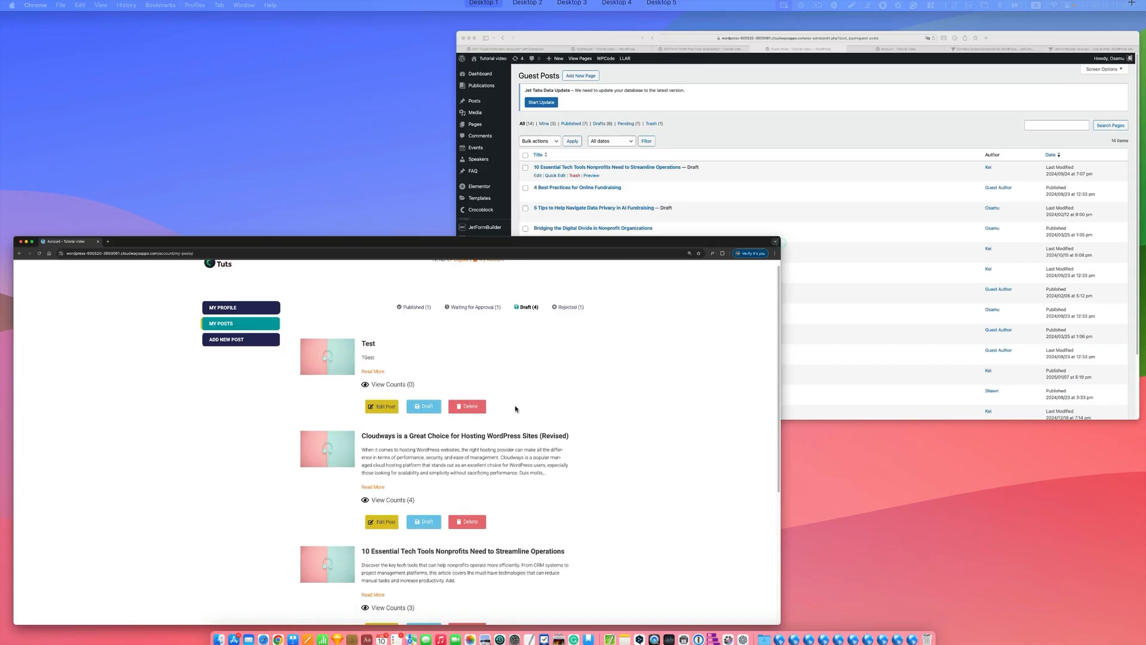
Step: Back on the account page in Chrome, delete the draft Cloudways post and view the rejected posts
left_click(516, 409)
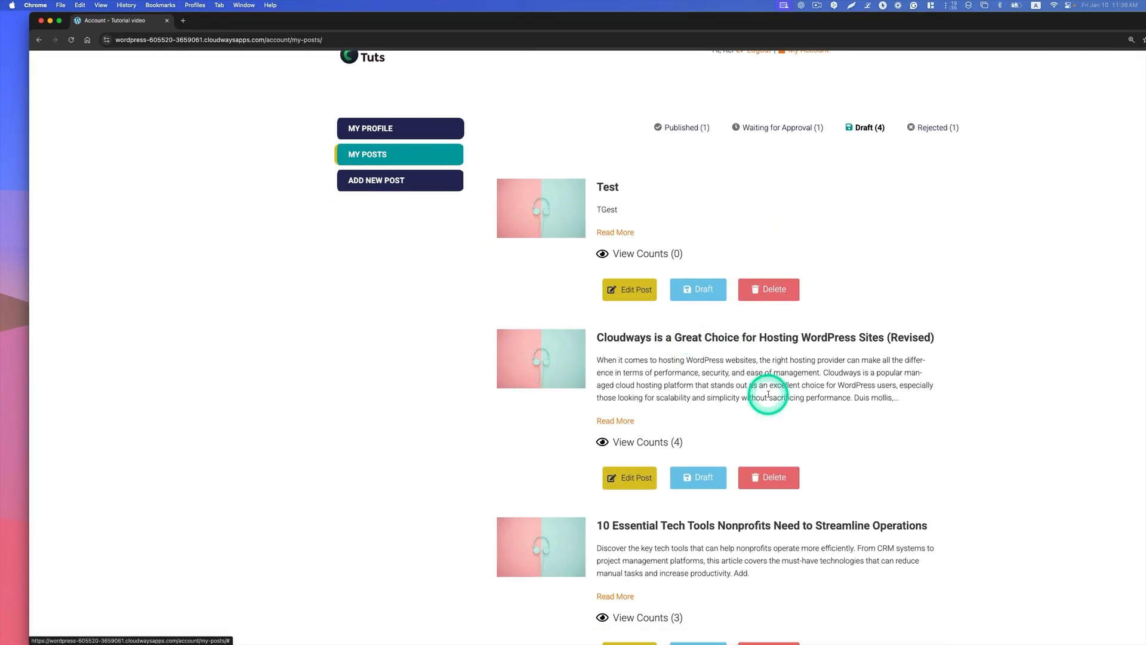
scroll(788, 427, "down", 1)
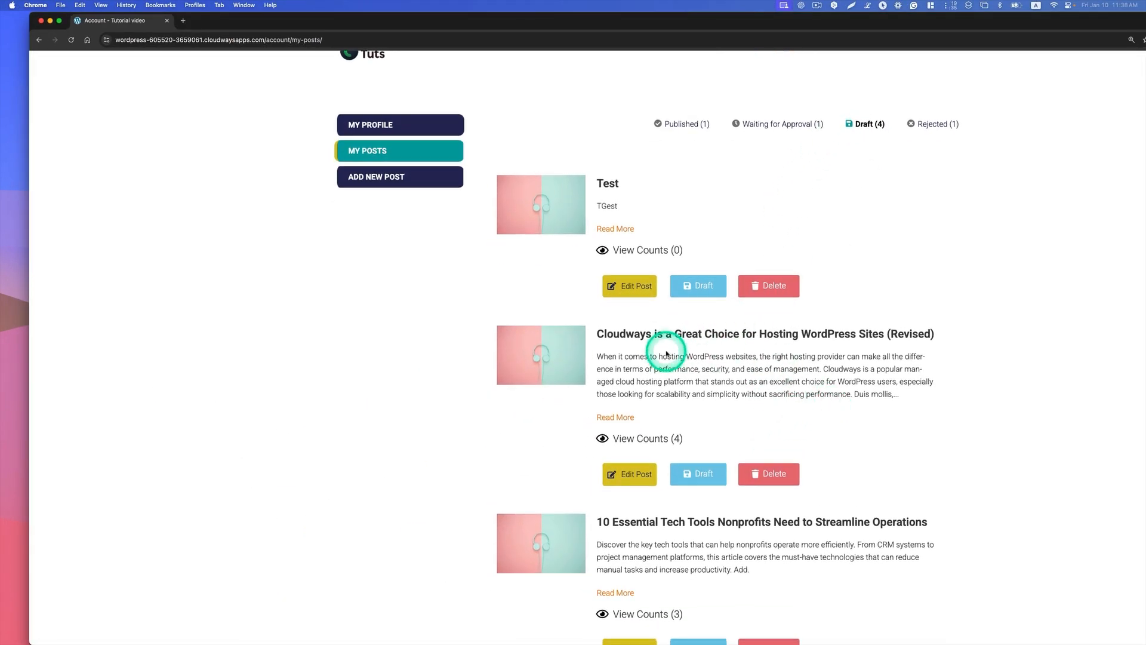
left_click(766, 473)
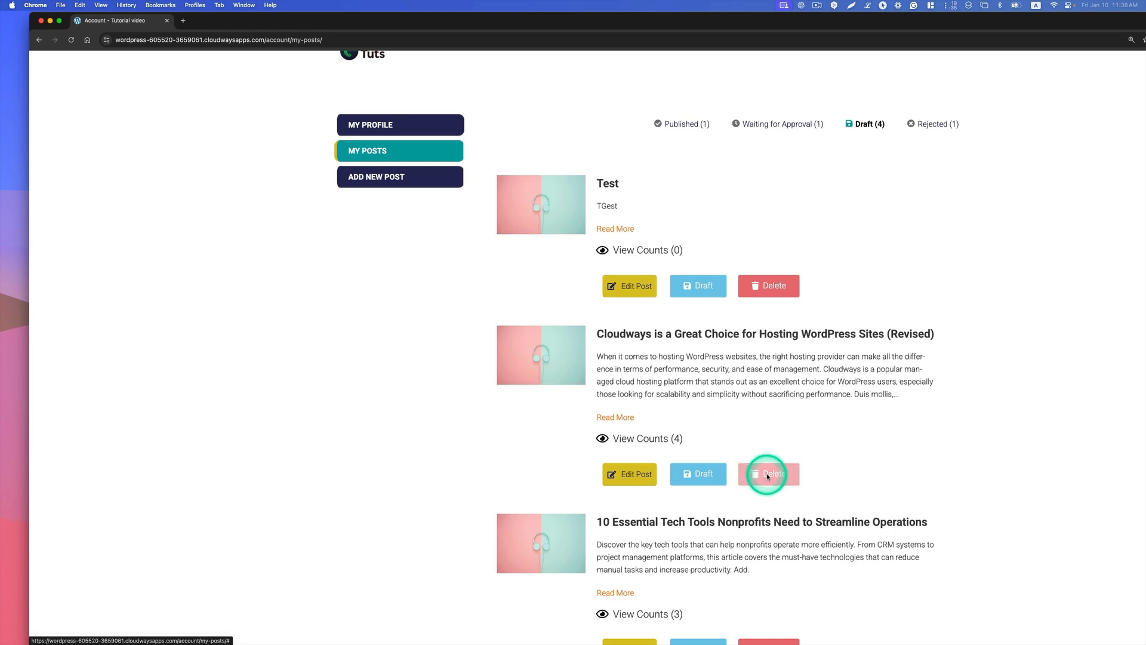
left_click(939, 141)
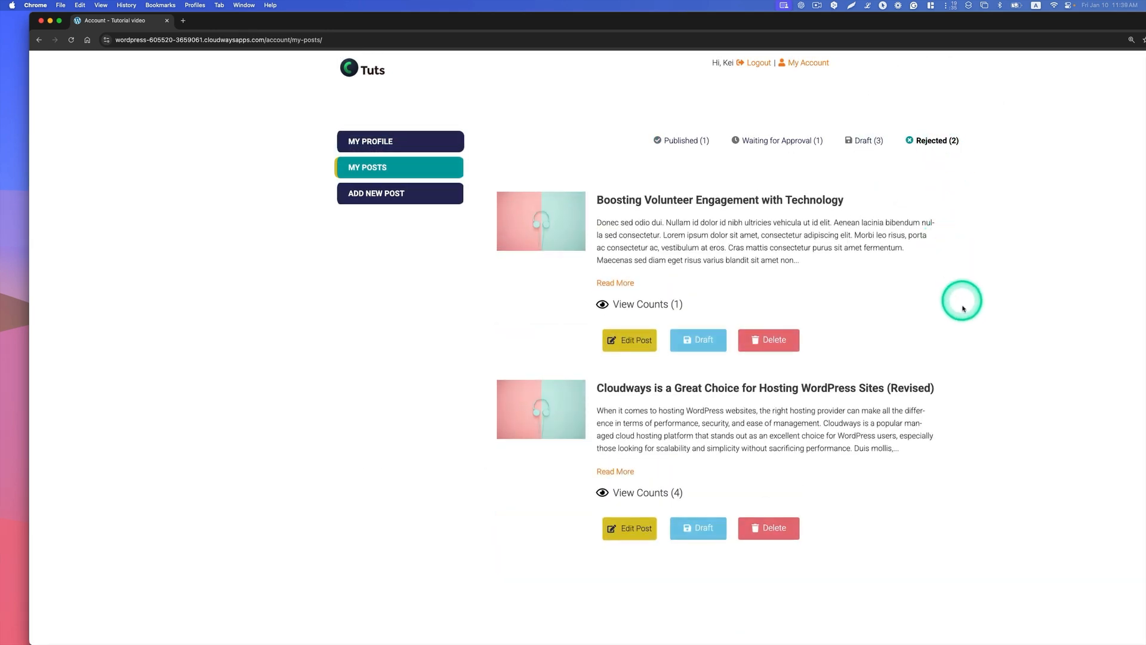
scroll(962, 304, "down", 1)
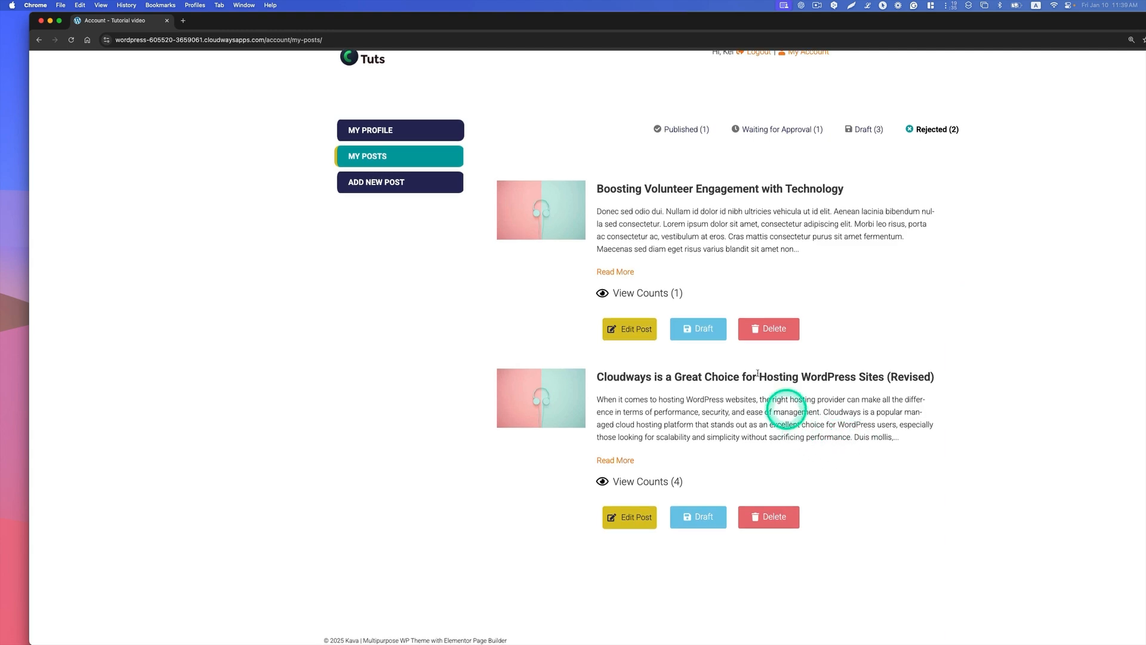
Step: Switch to the WordPress admin in Safari, refresh the Guest Posts list and show the trashed posts
key("ctrl+Up")
left_click(694, 274)
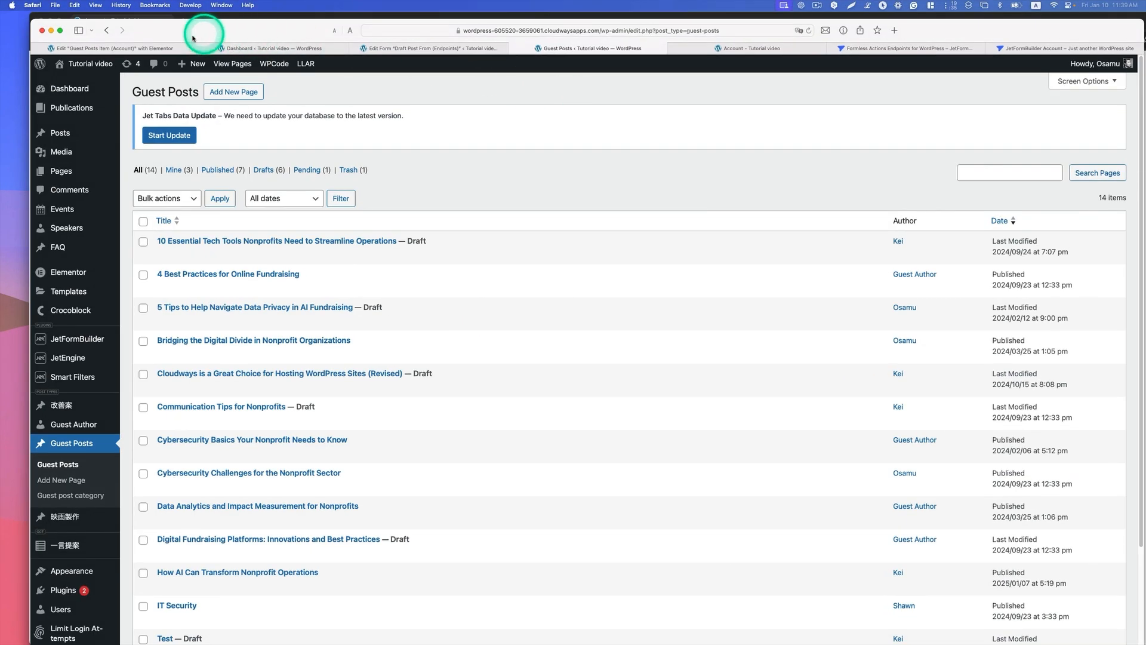
left_click(800, 33)
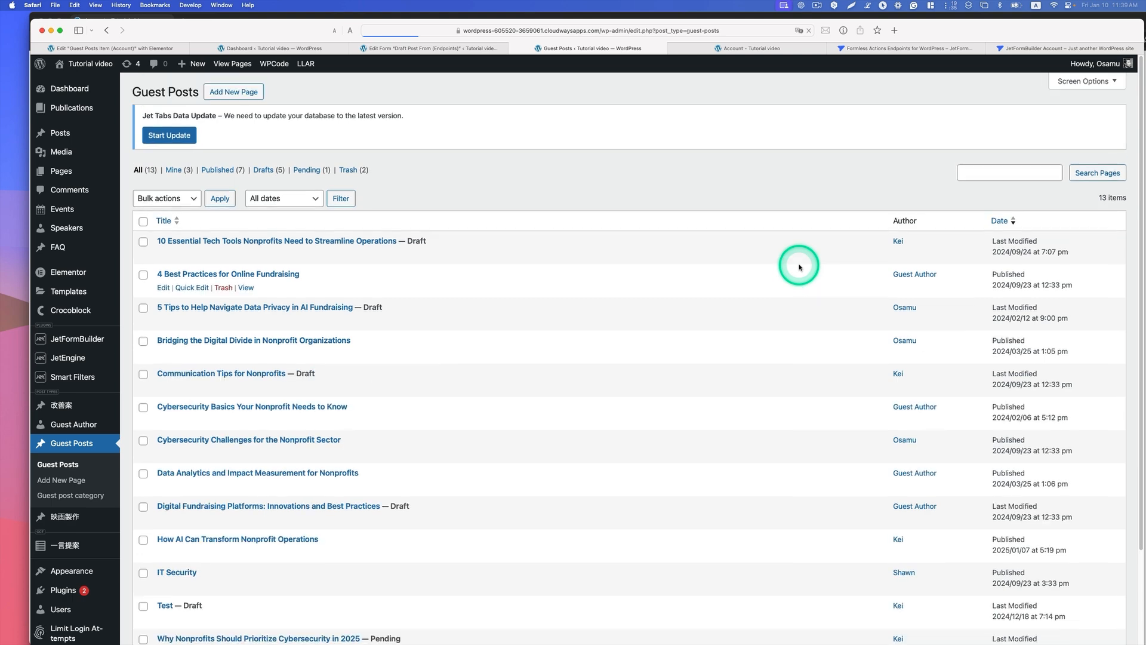
left_click(348, 169)
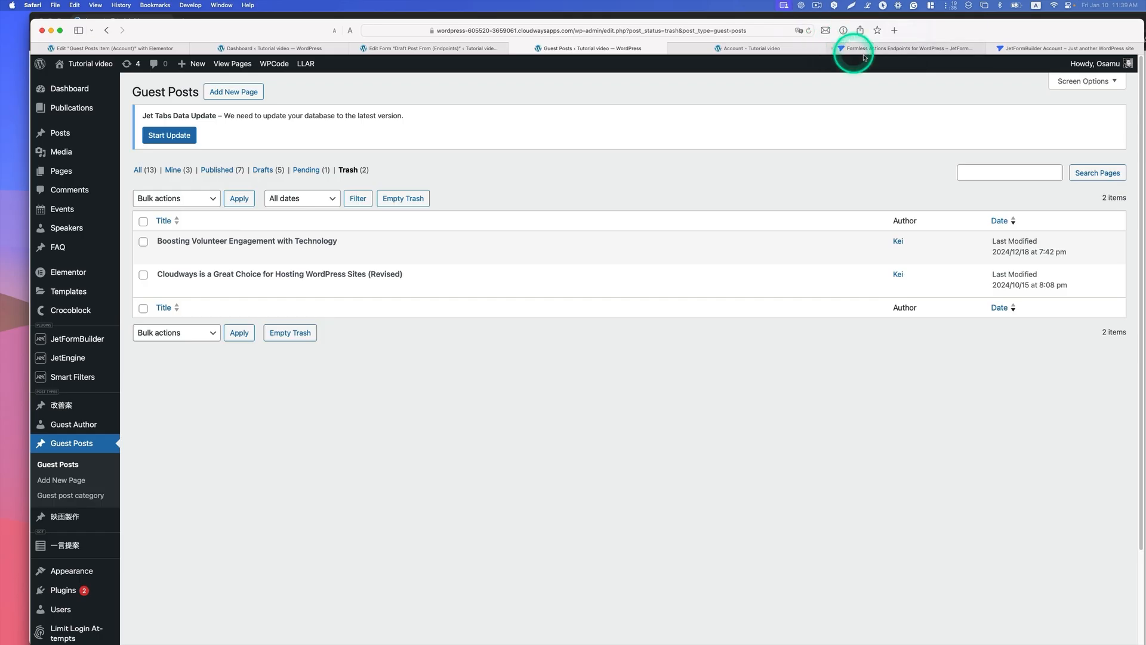
Step: View the Formless Actions Endpoints add-on page, and download the add-on from the JetFormBuilder account
left_click(888, 49)
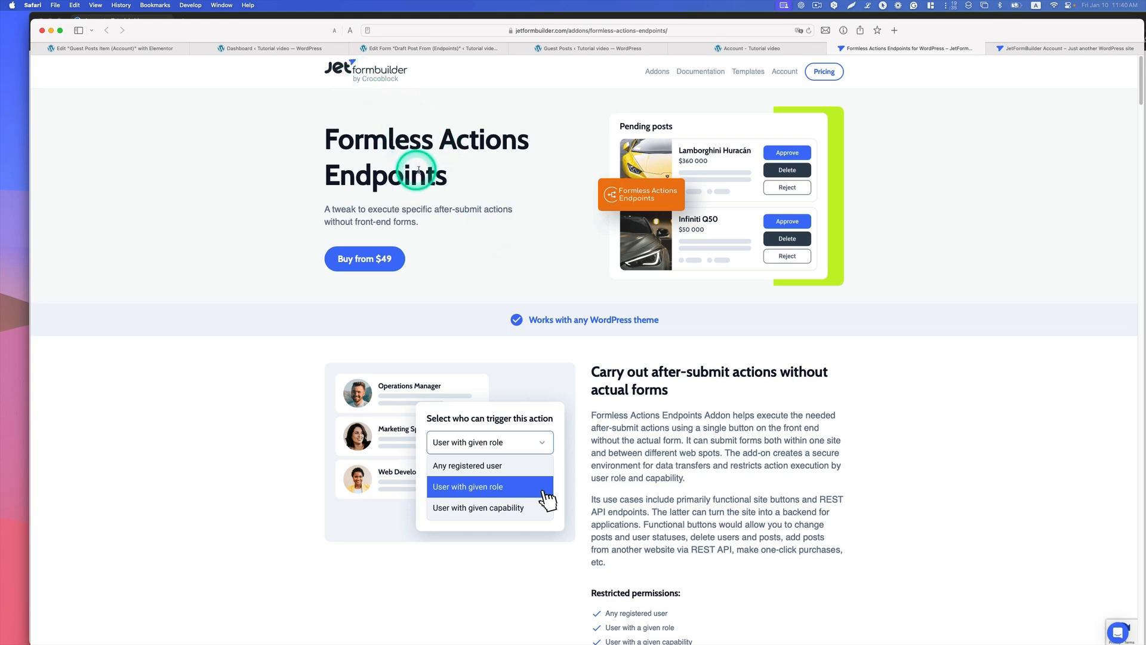
key("ctrl+Tab")
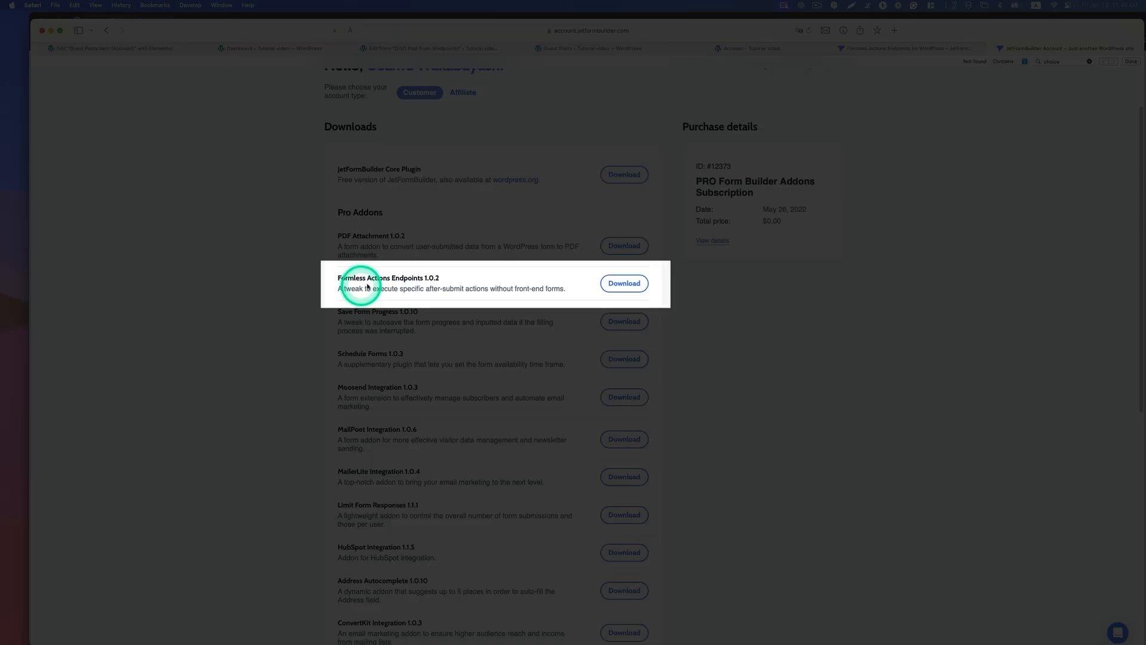
left_click(618, 285)
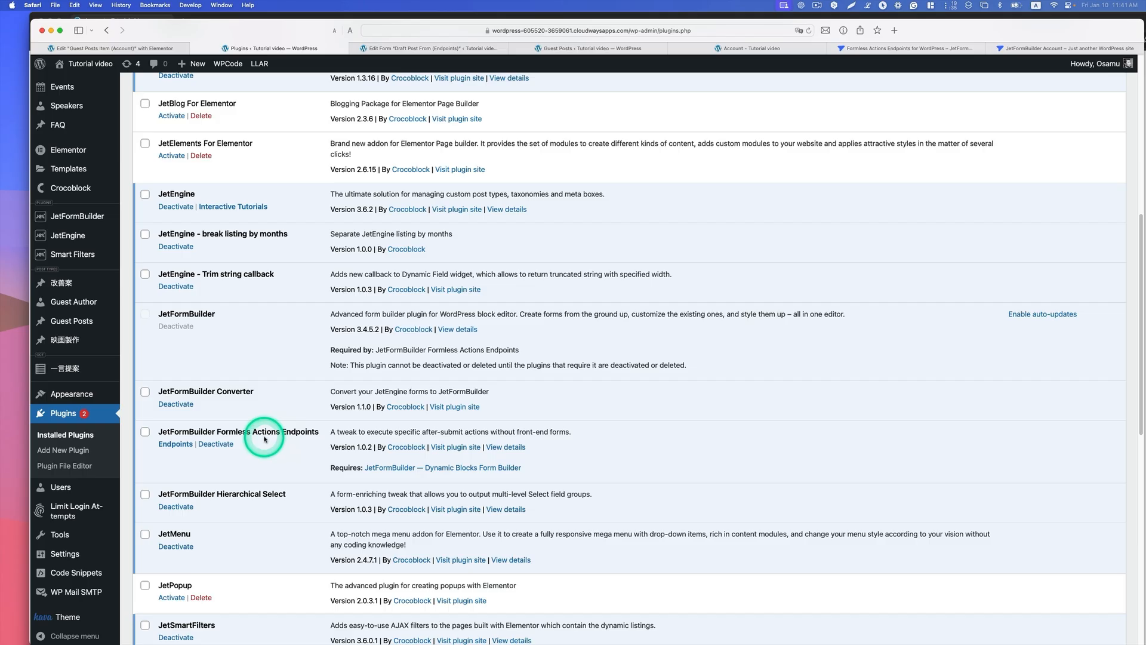
Step: From the WordPress admin, open the JetFormBuilder form "Draft Post From (Endpoints)" for editing
mouse_move(108, 255)
mouse_move(90, 218)
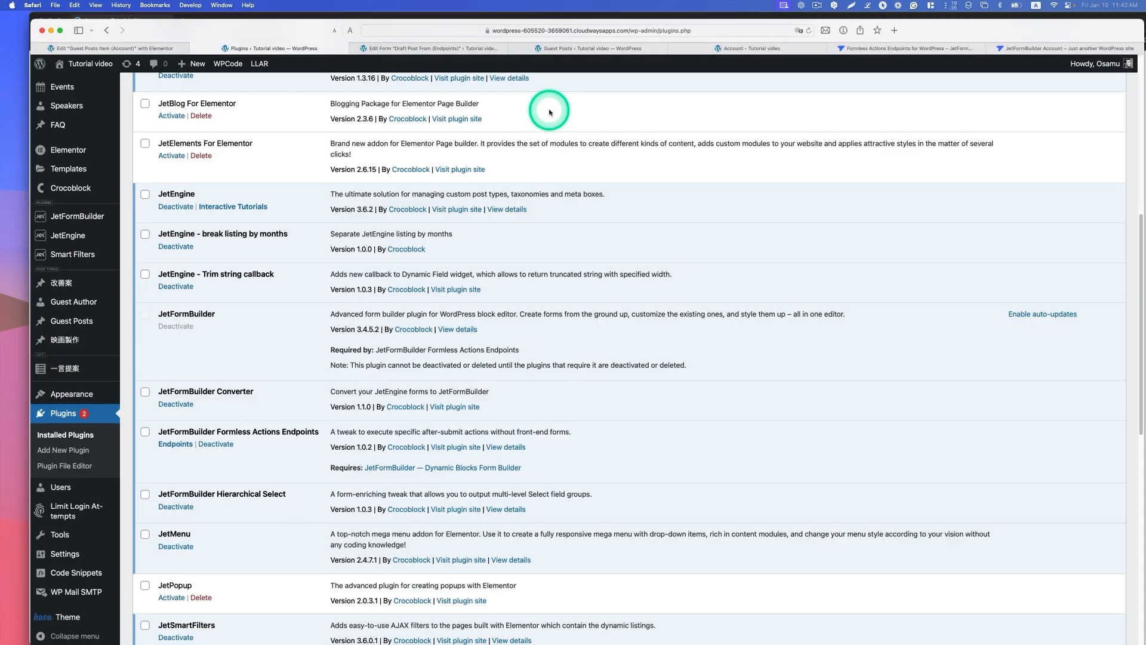
left_click(66, 219)
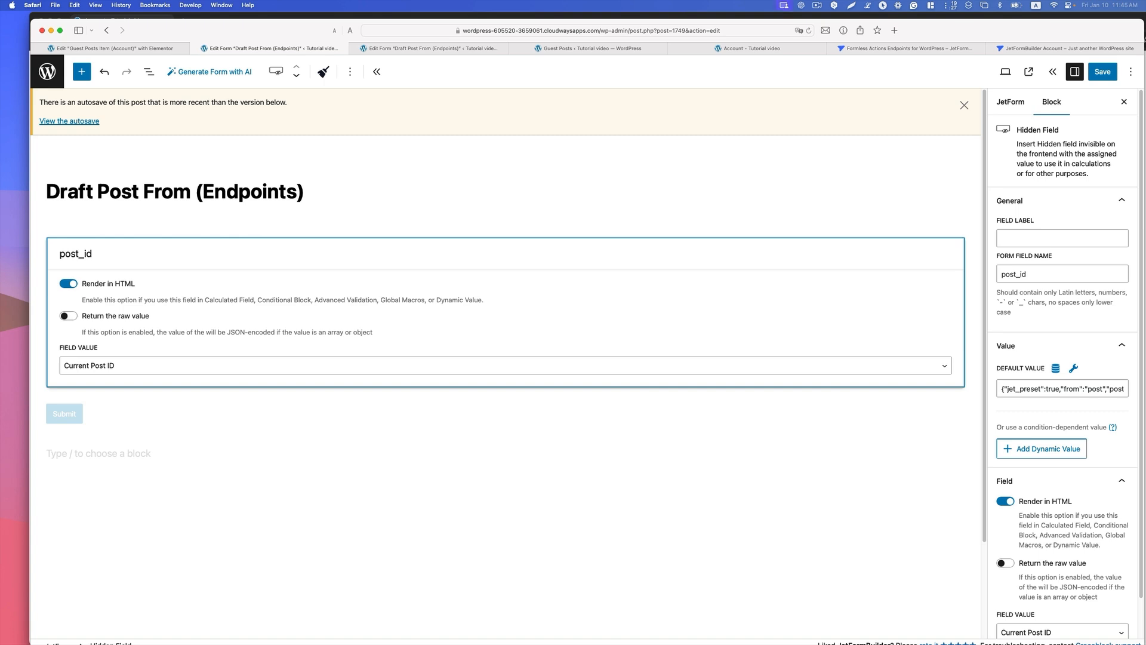
Step: Select the hidden post_id field and set its field value to Current Post ID
left_click(145, 437)
left_click(149, 332)
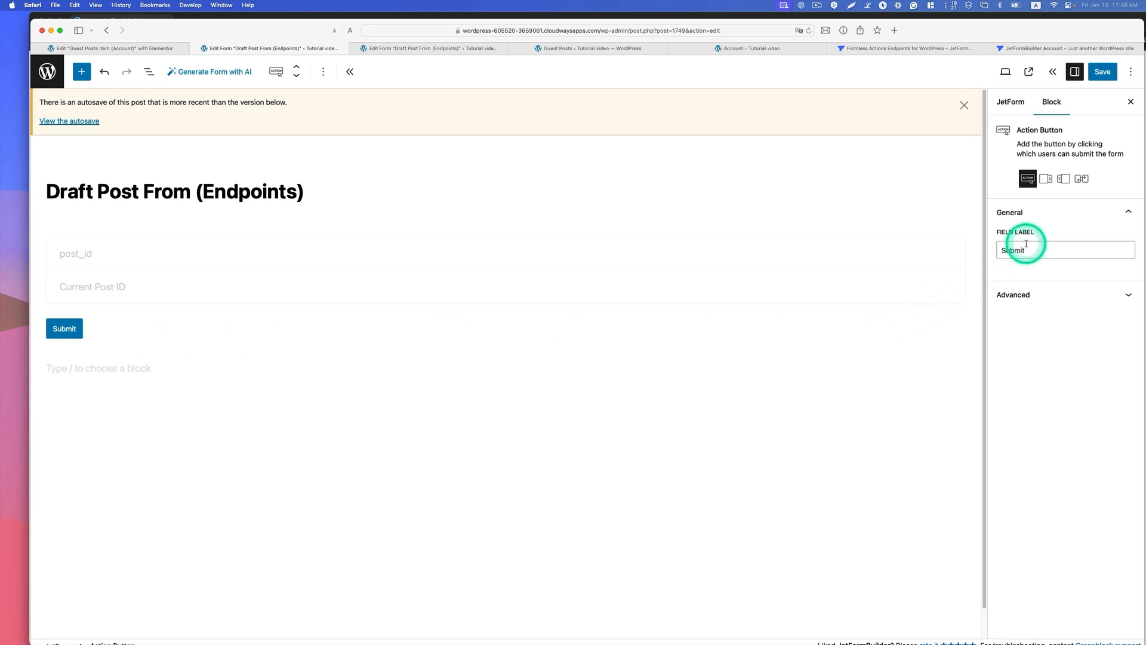
left_click(218, 245)
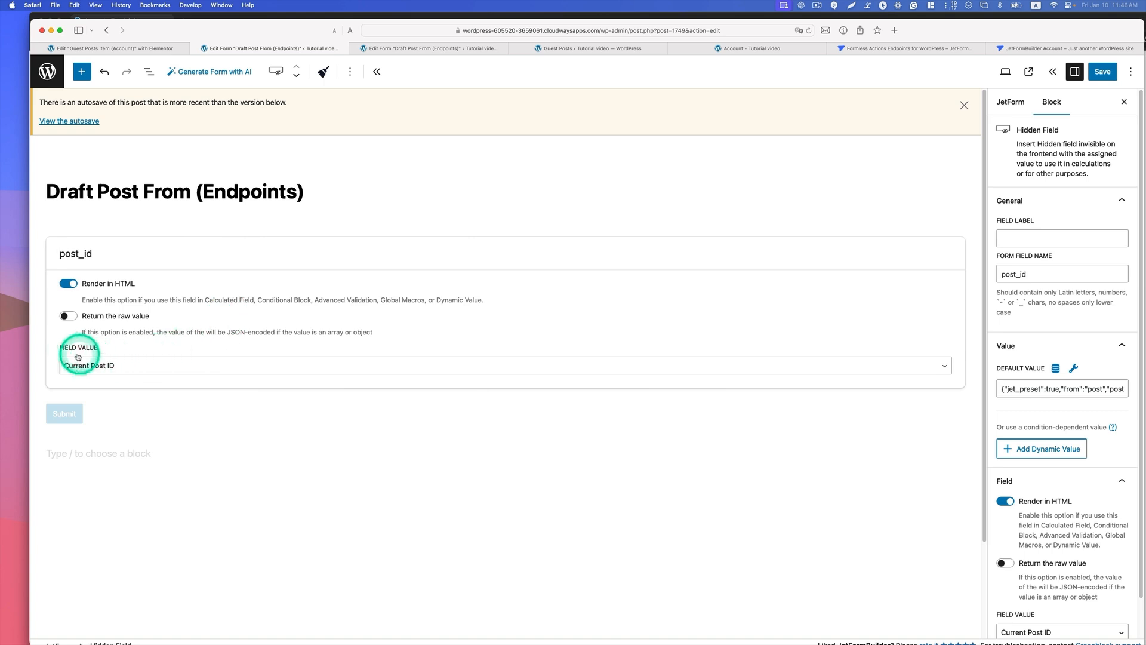
left_click(106, 366)
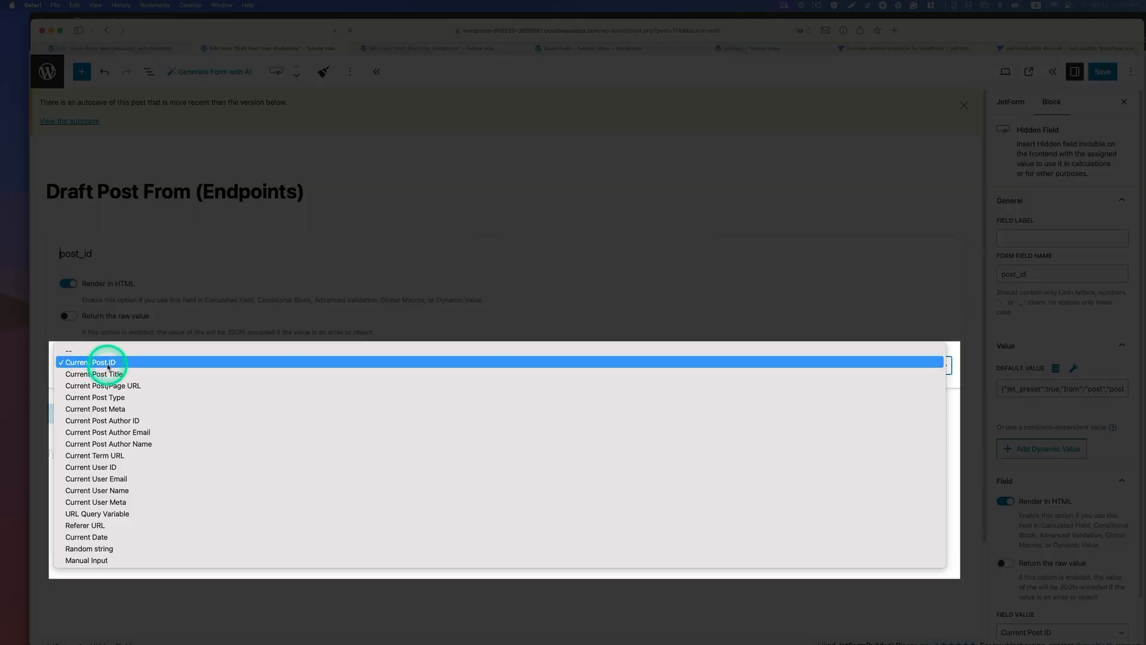
left_click(108, 363)
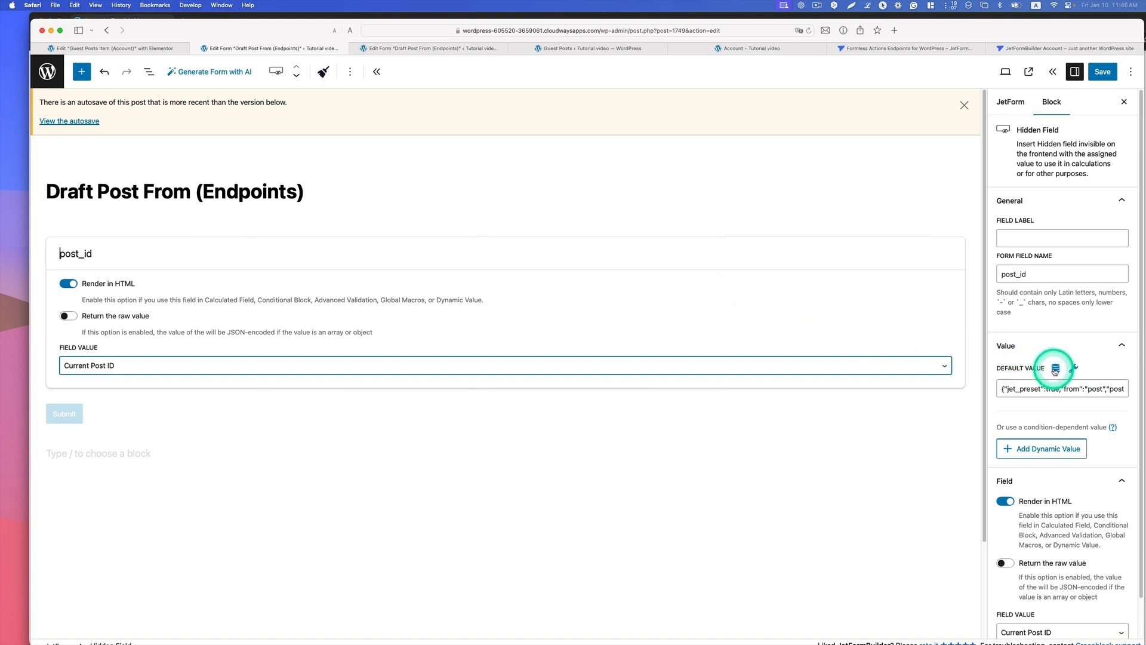
Step: Set the post_id default value preset to source Post, ID from Current post and property Post ID, and update it
left_click(1055, 369)
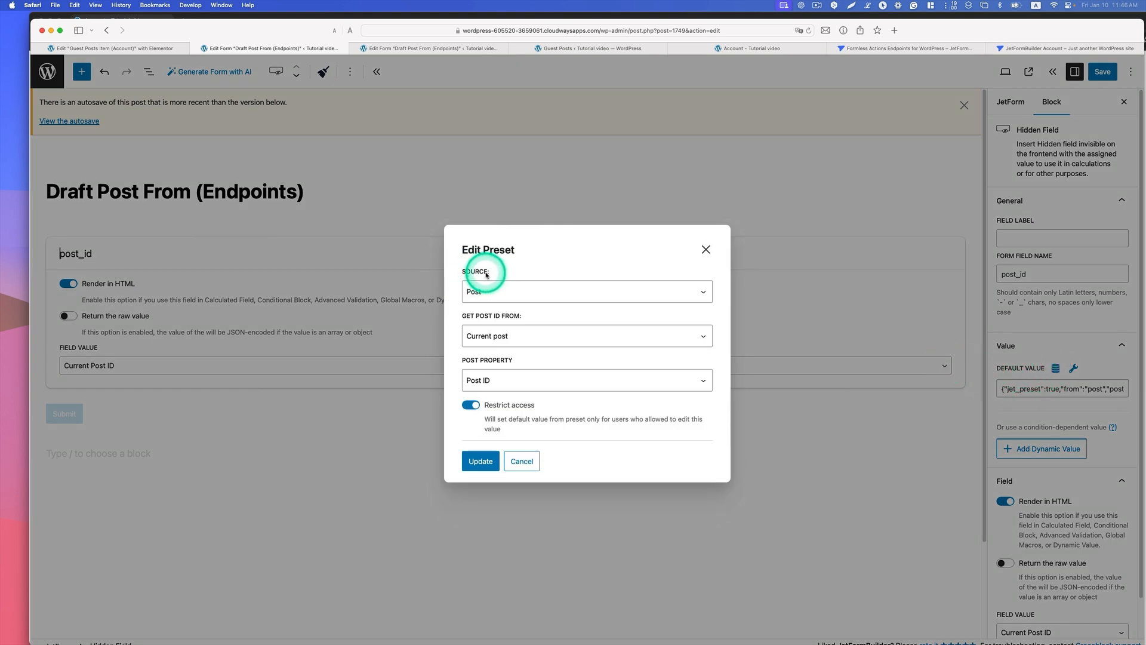
left_click(481, 292)
left_click(476, 287)
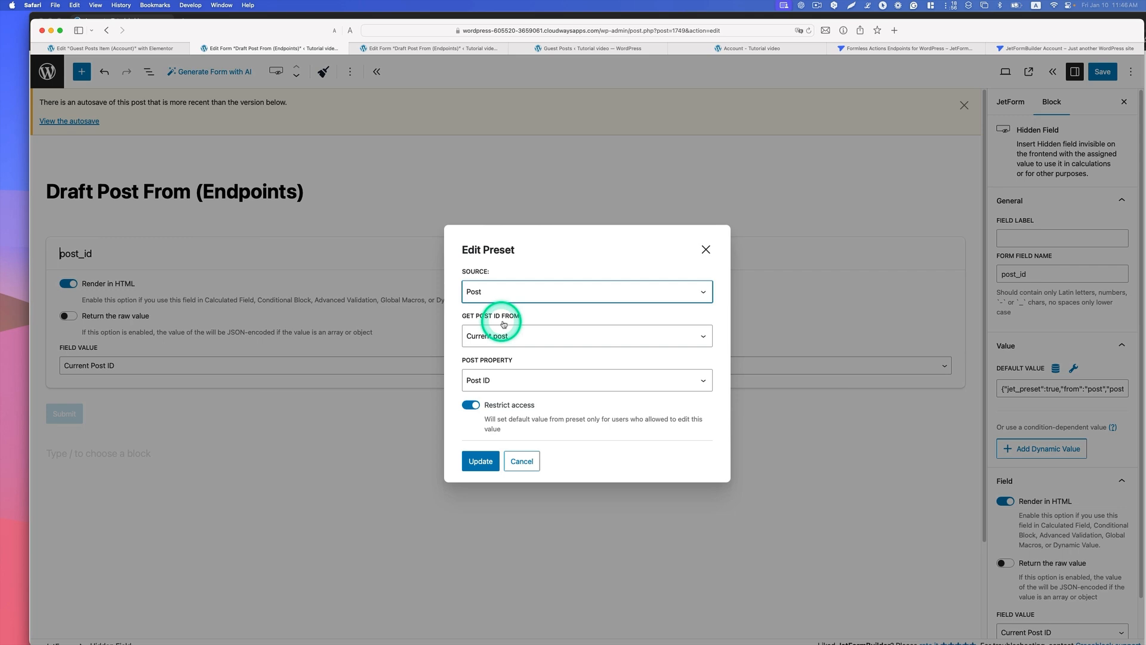
left_click(527, 336)
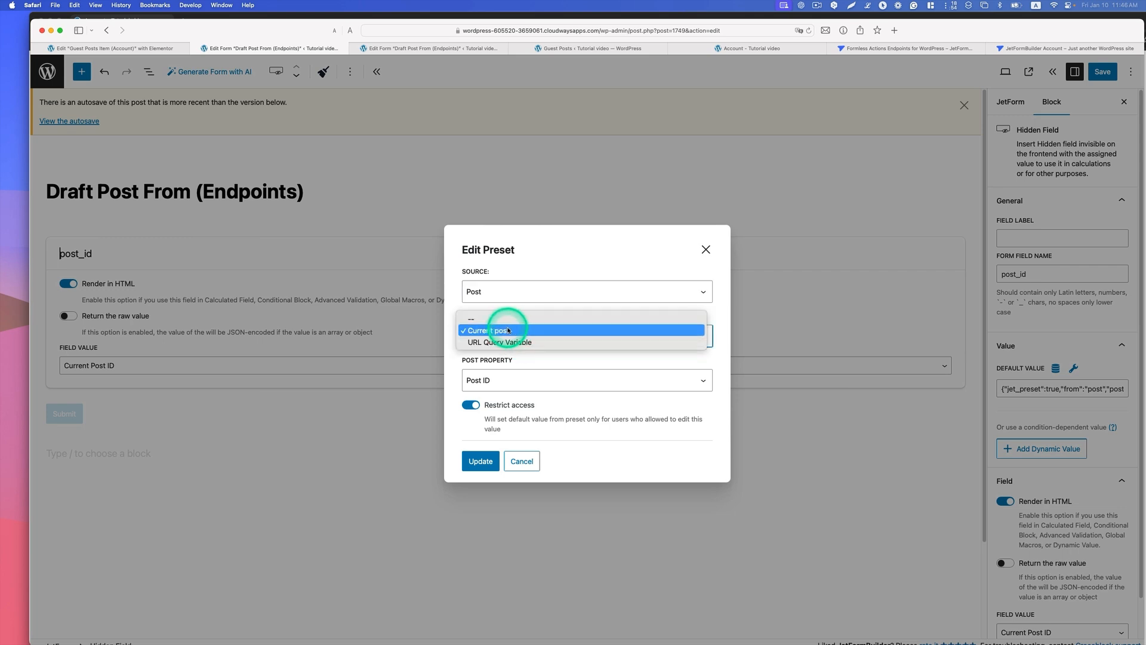
left_click(508, 330)
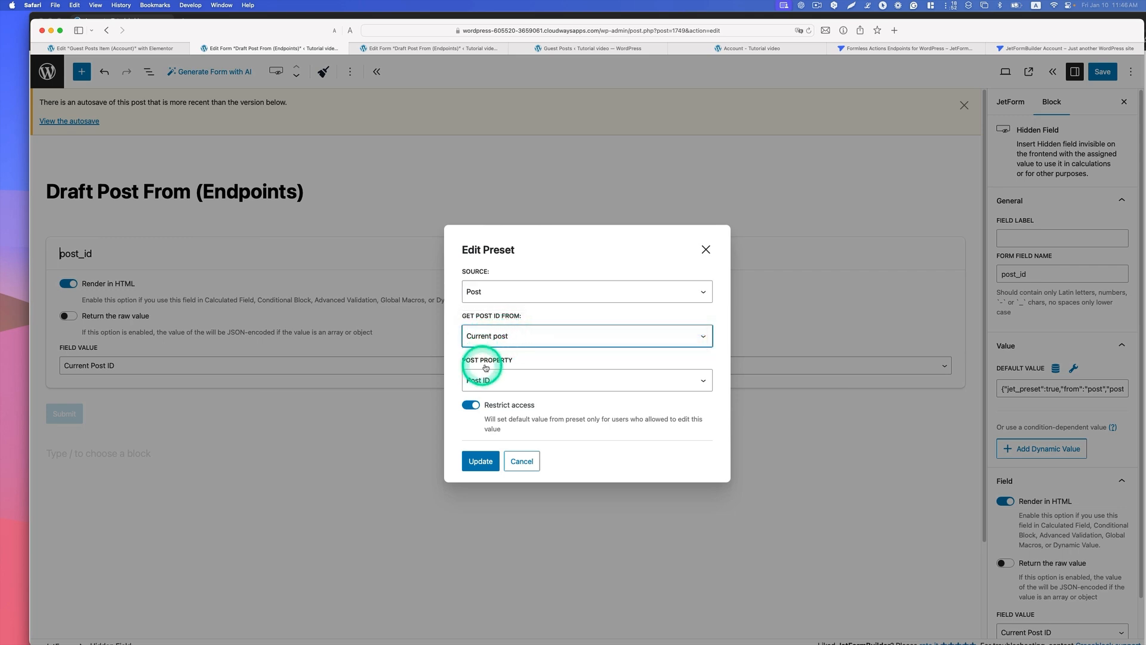
left_click(523, 379)
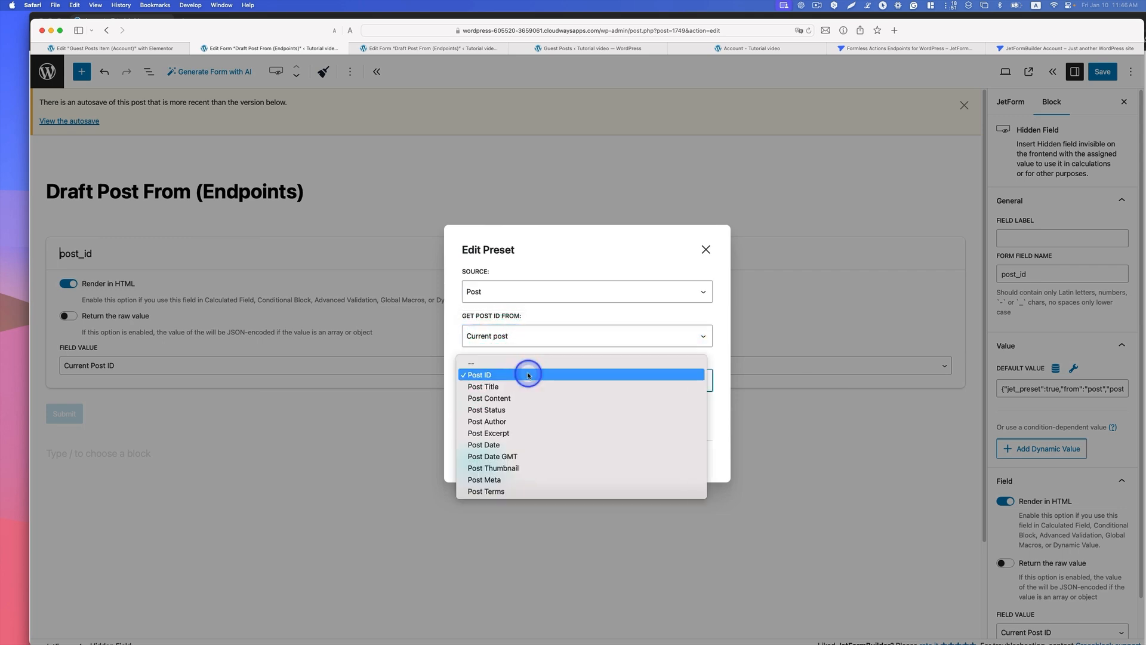
left_click(488, 374)
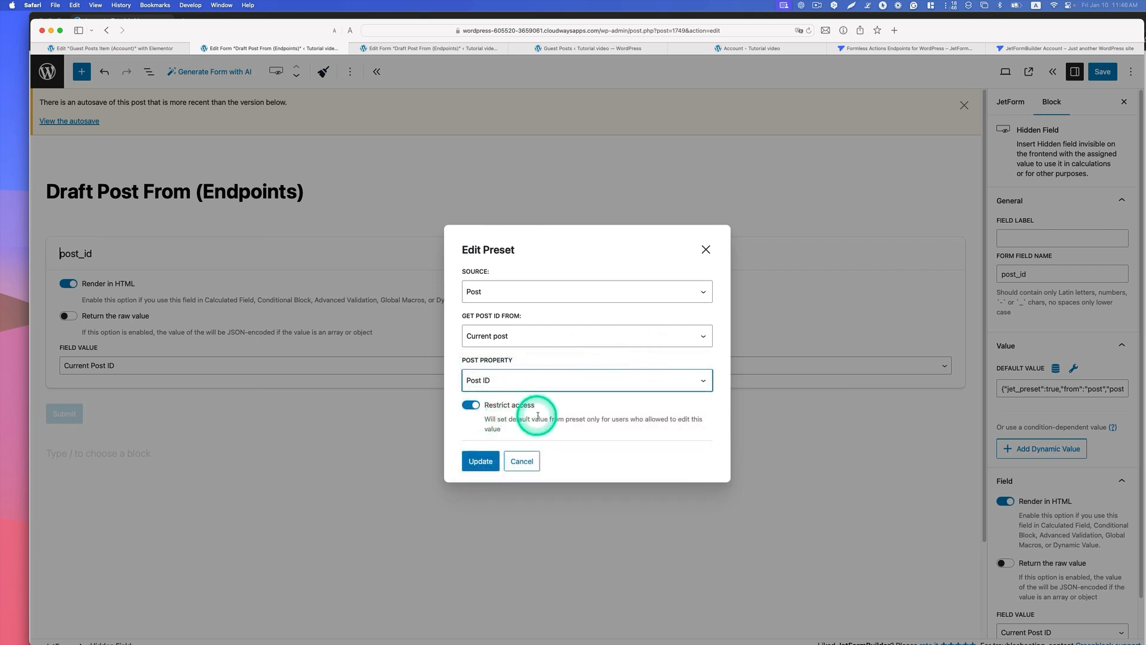
left_click(474, 467)
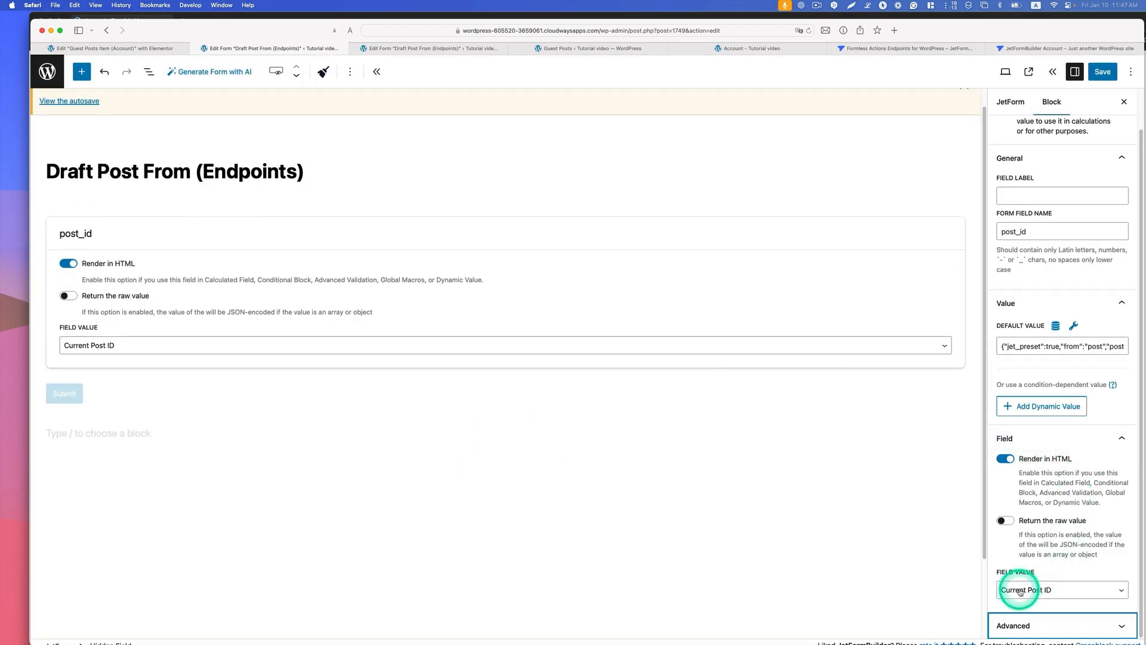
Step: Choose Current Post ID as the hidden field's value in the block settings and save the form
left_click(1020, 591)
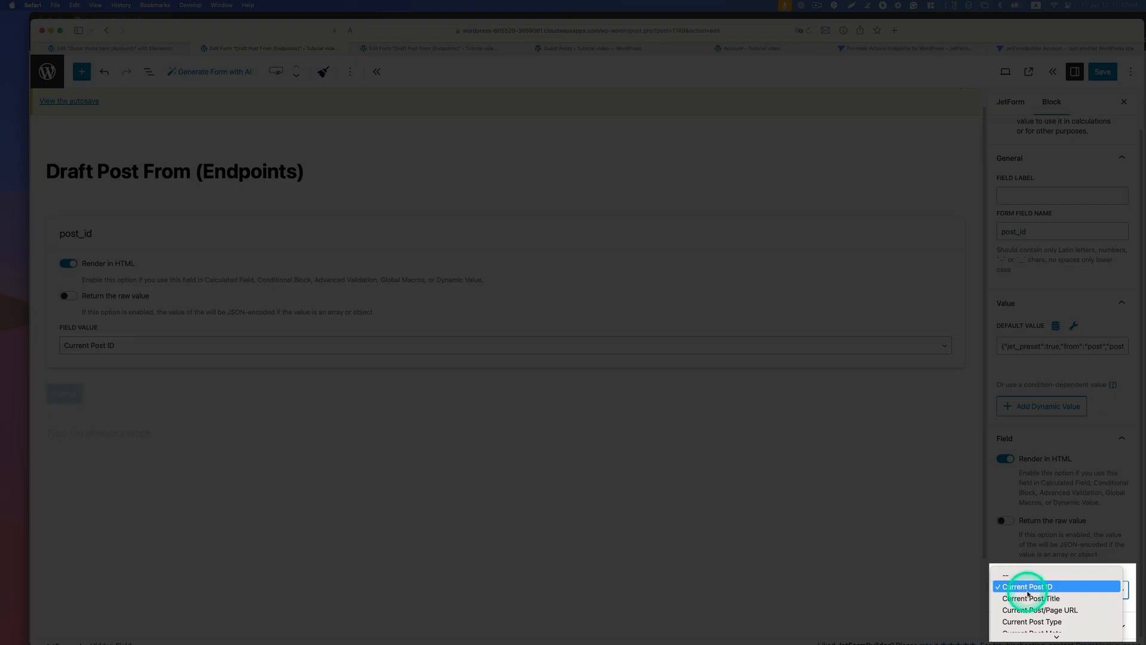
left_click(1035, 588)
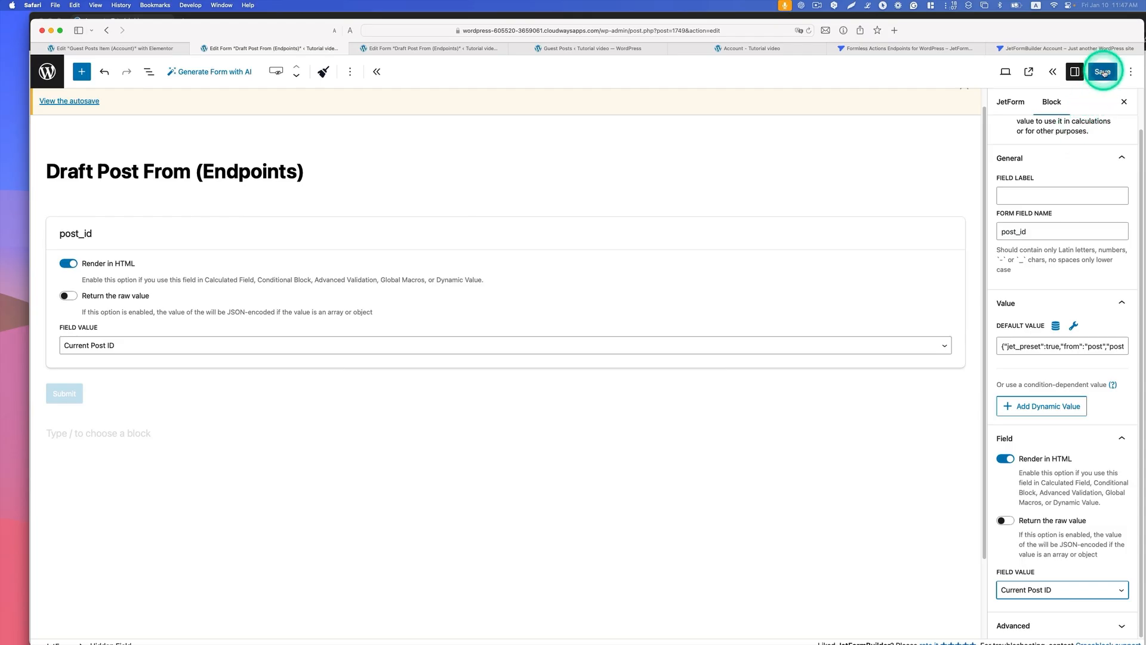
left_click(1103, 72)
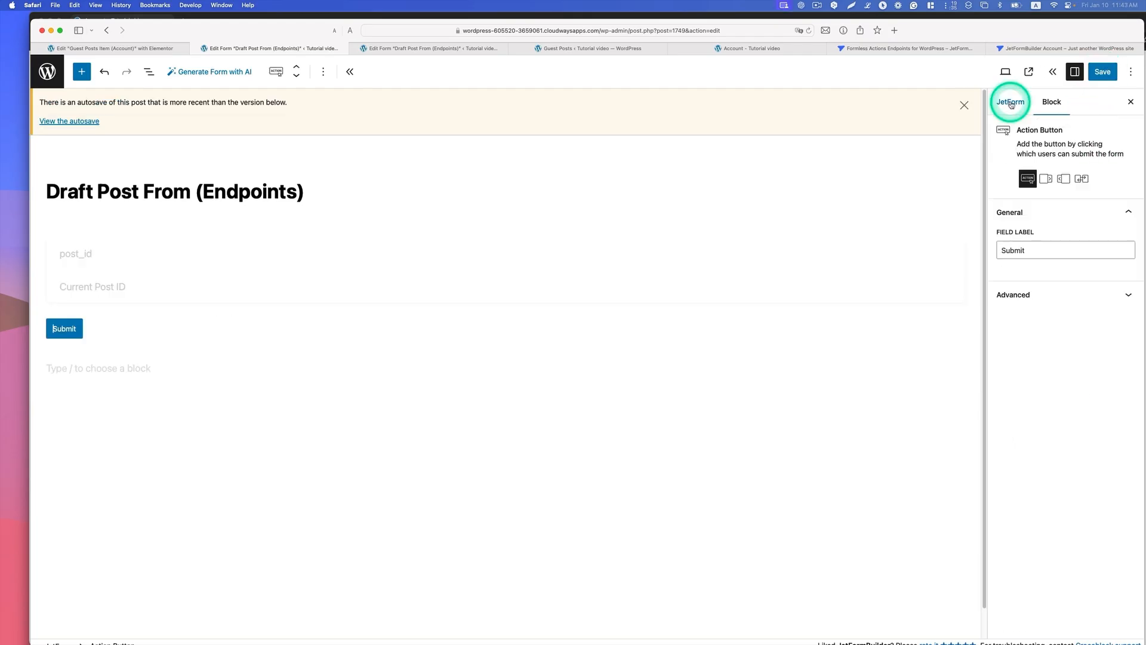
Step: Show the form's post submit actions and look over the action types that can be added
left_click(1011, 103)
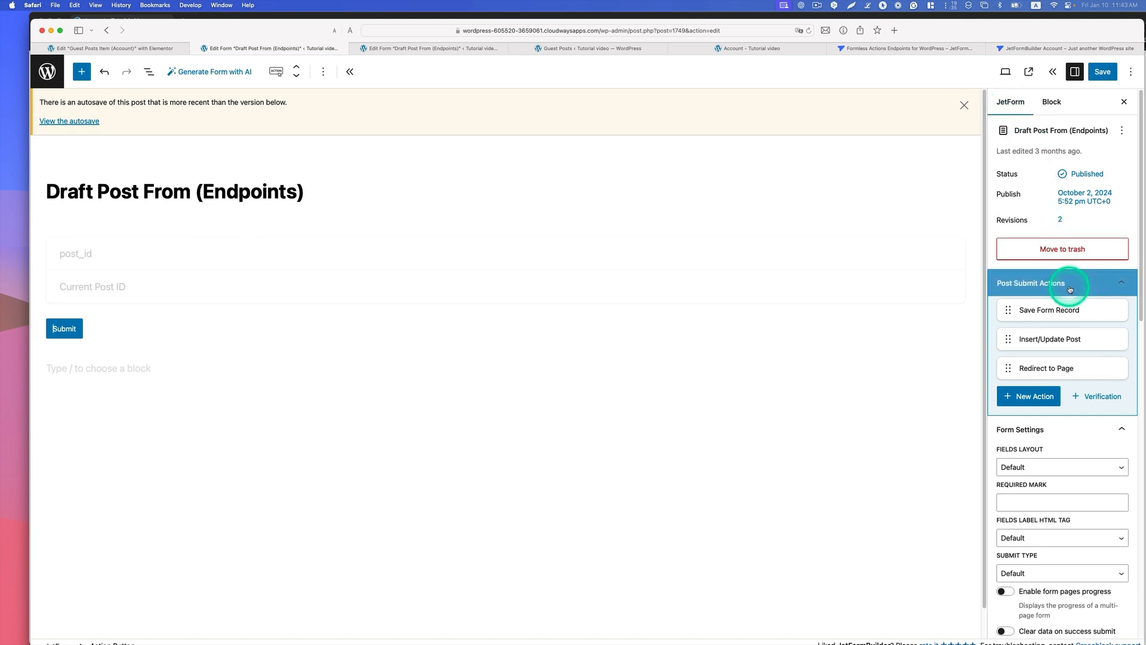
left_click(1033, 398)
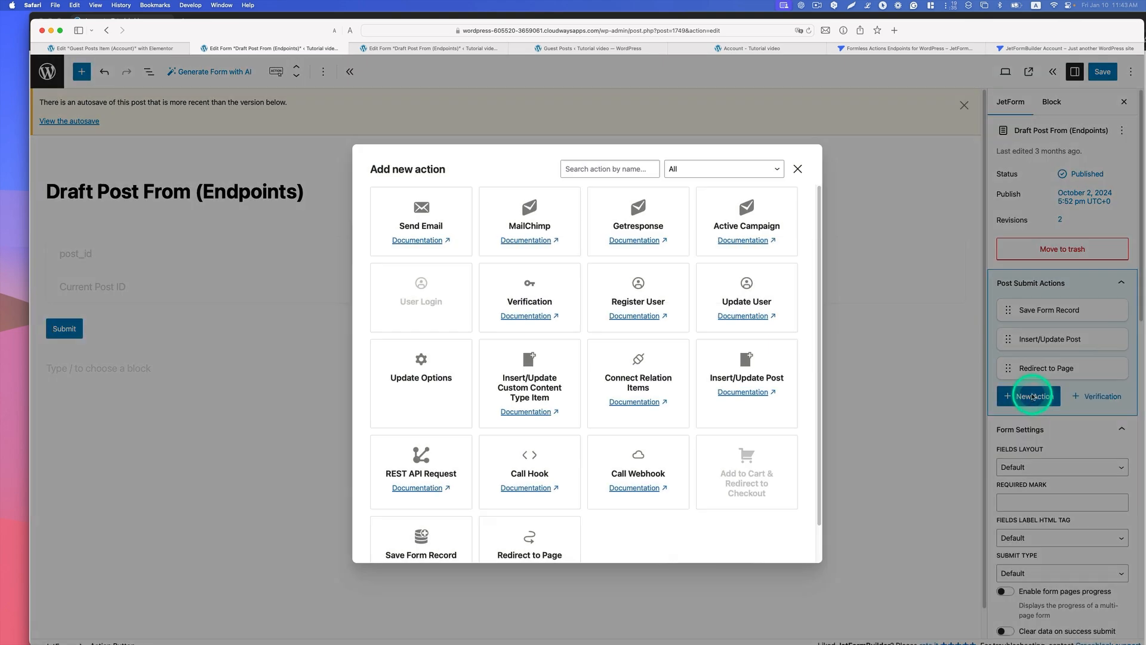
left_click(797, 169)
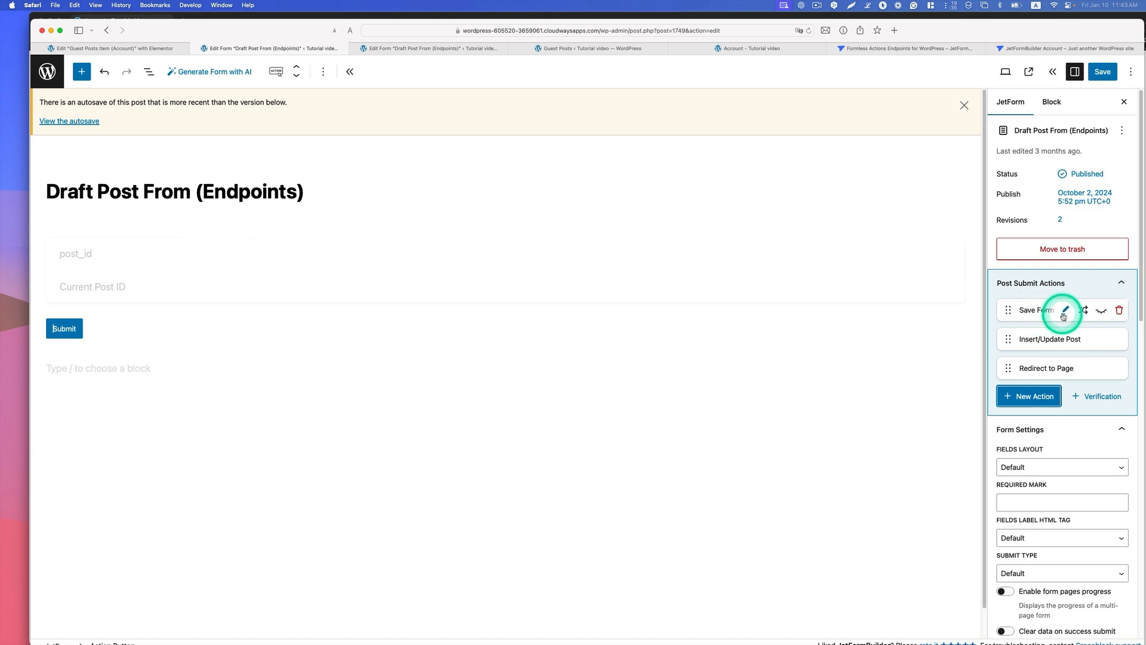
Step: Find Save Form Record among the action types that can be added and review the settings of the form's existing Save Form Record action
left_click(1032, 391)
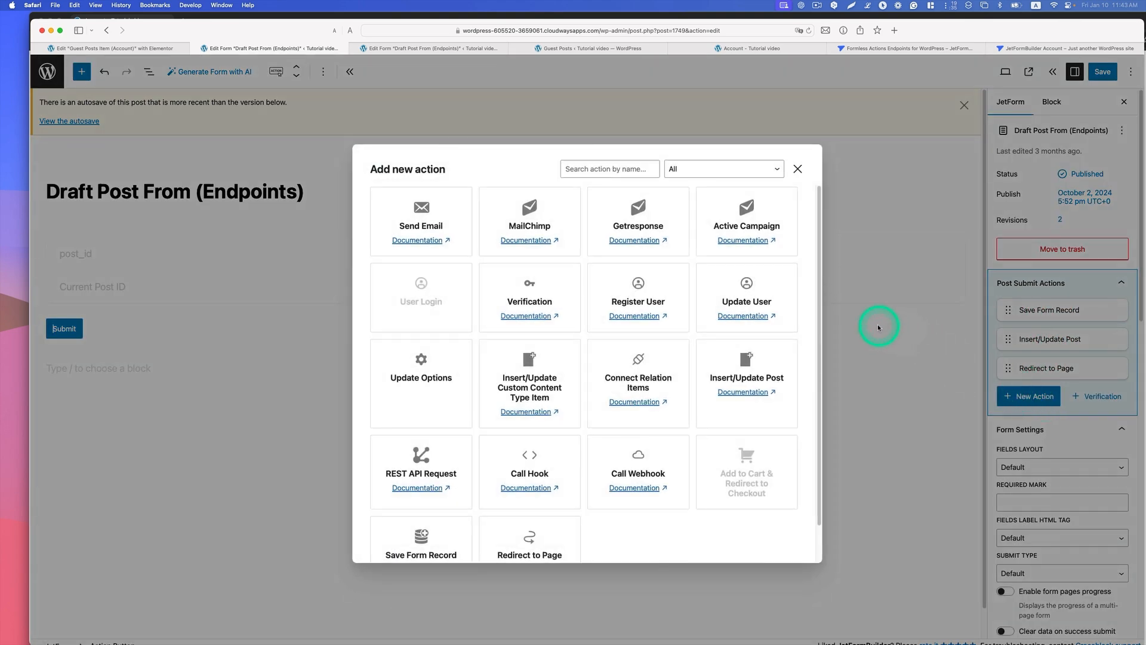
scroll(550, 466, "down", 2)
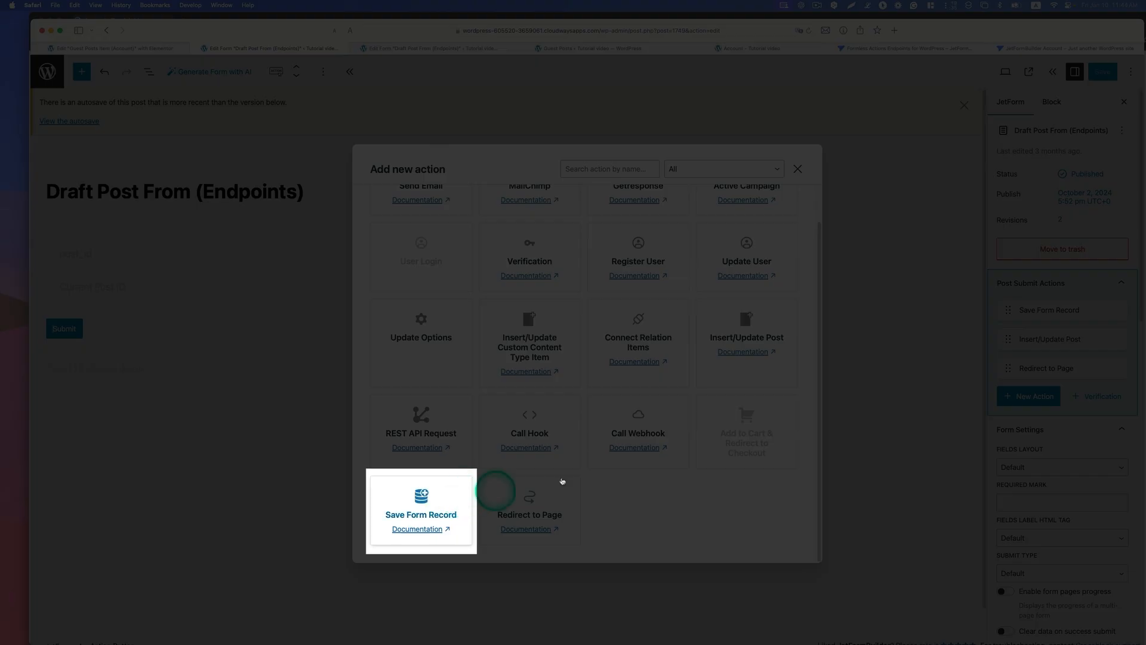
left_click(798, 170)
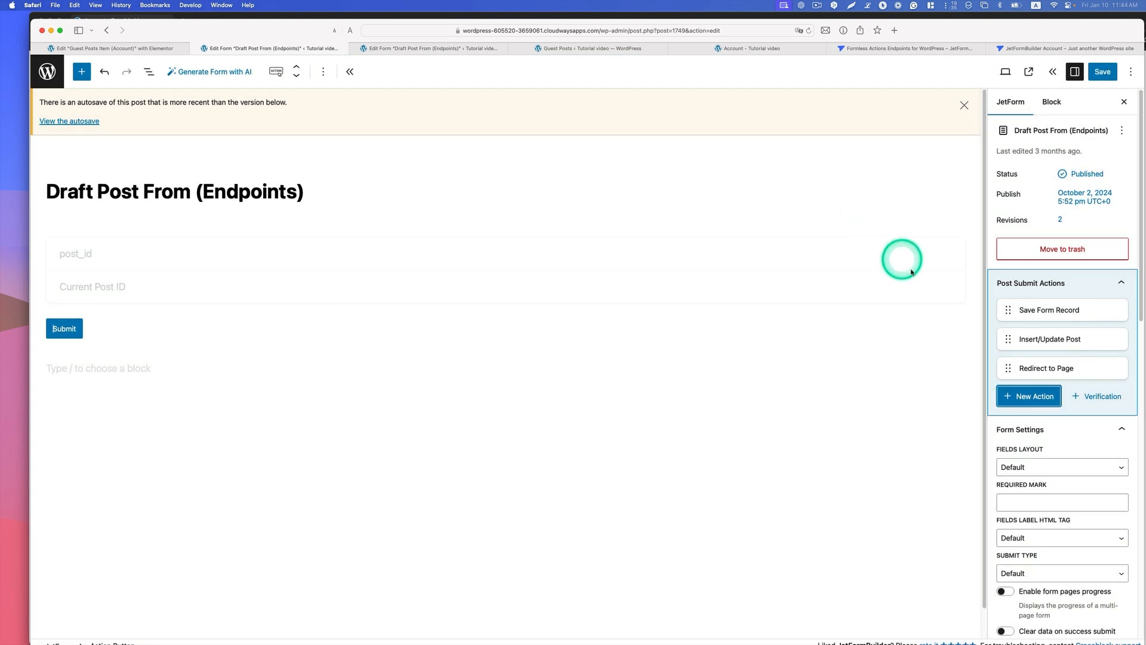
mouse_move(1031, 307)
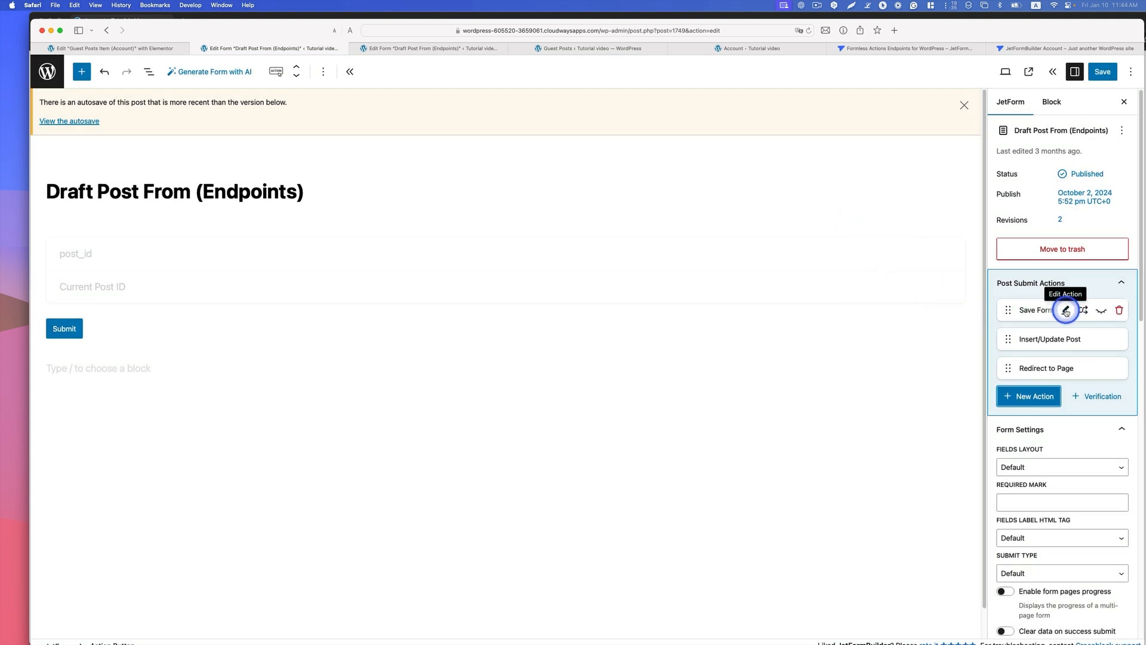
left_click(1066, 310)
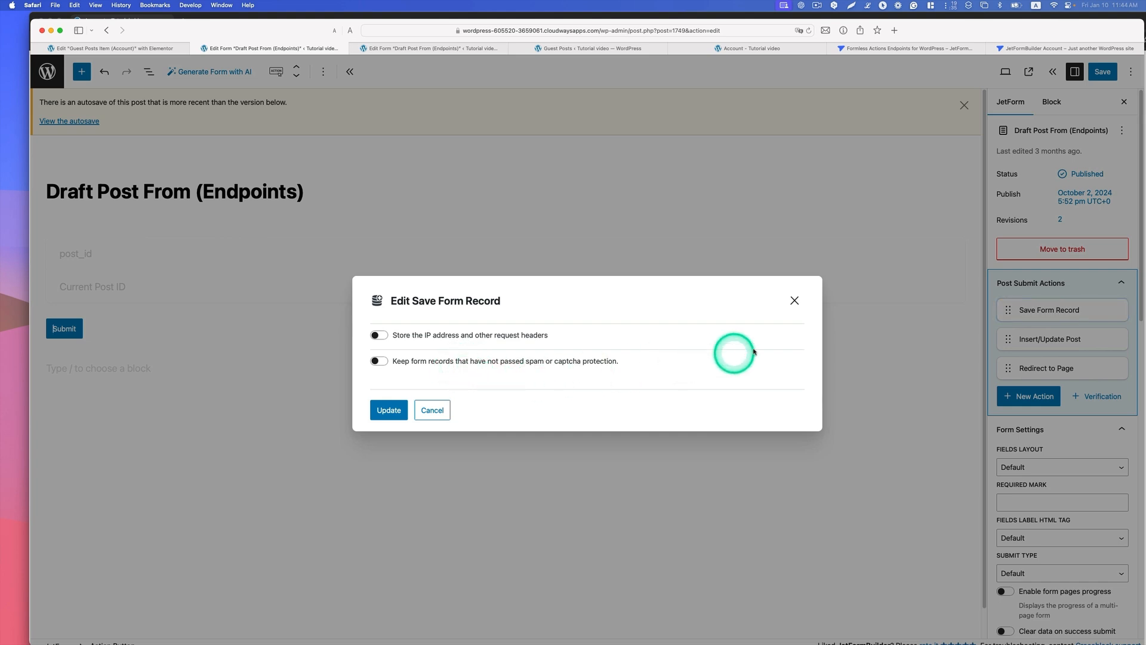
left_click(794, 300)
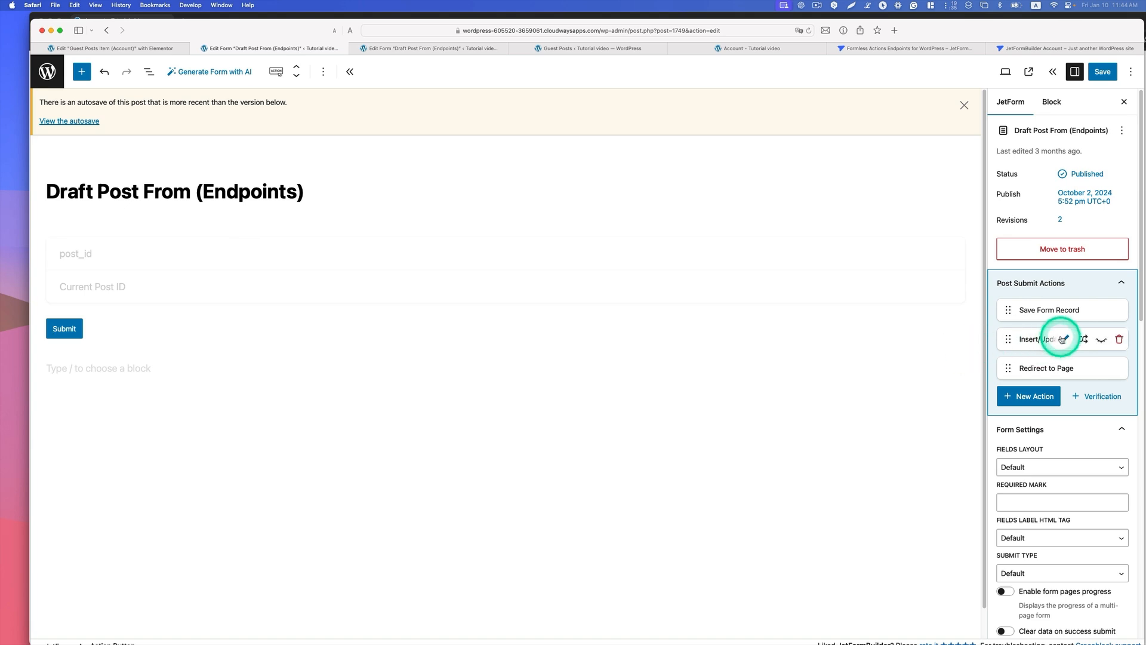
Step: Set the Insert/Update Post action to post type Guest Posts, status Draft and post_id mapped to Post ID (will update the post), and update it
left_click(1063, 339)
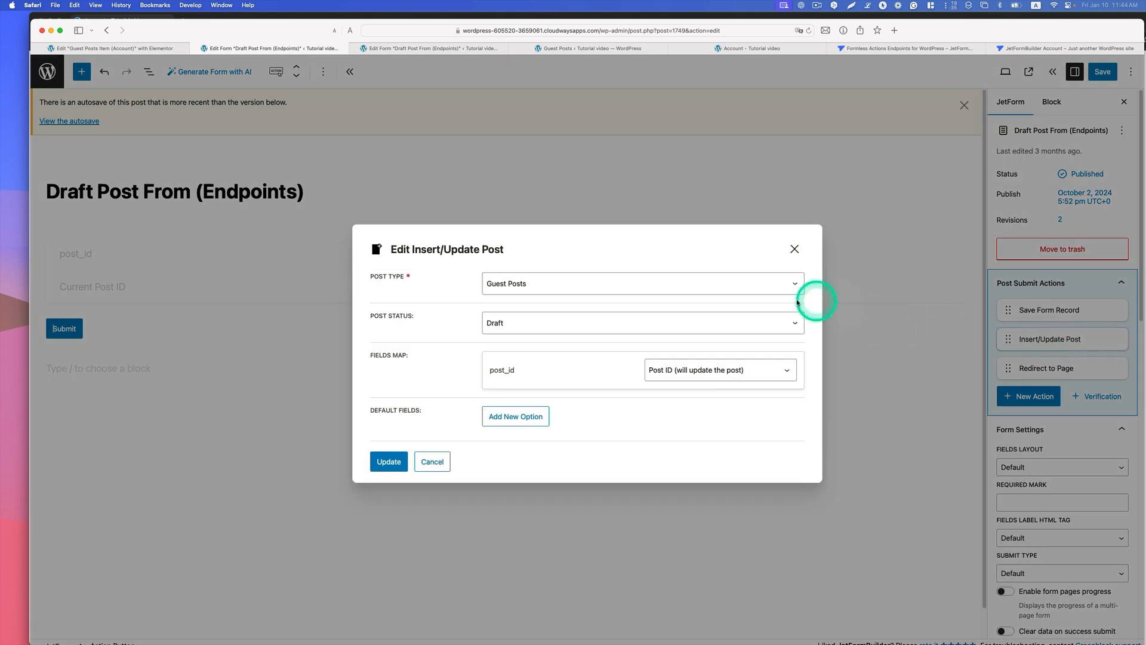
left_click(504, 287)
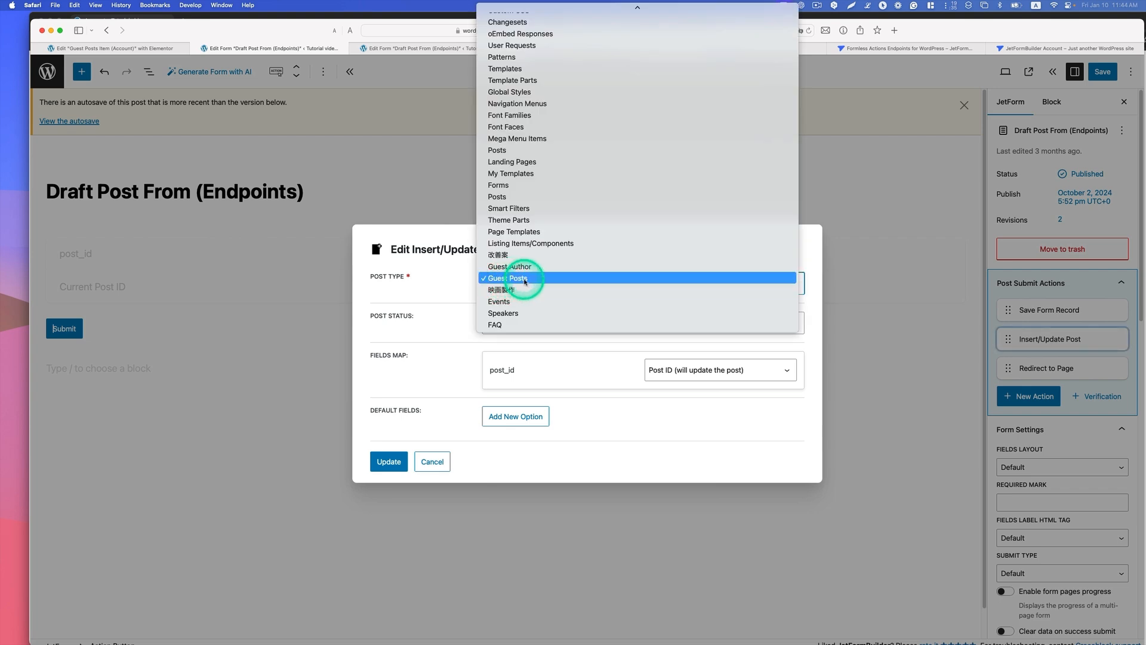
left_click(525, 280)
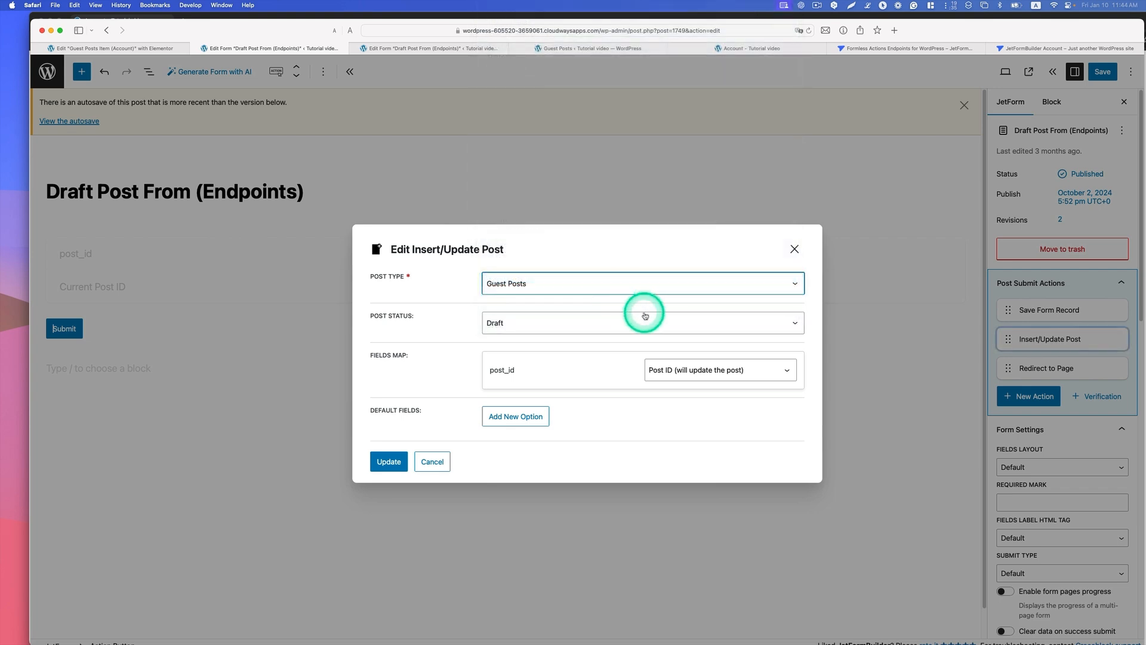
left_click(510, 329)
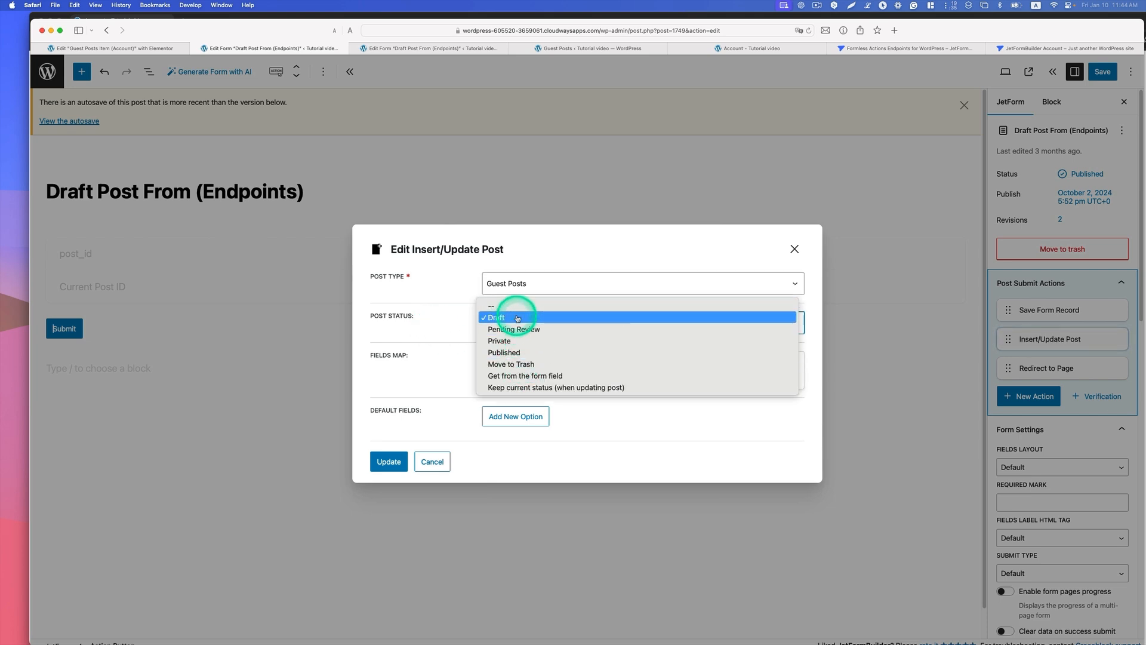
left_click(517, 318)
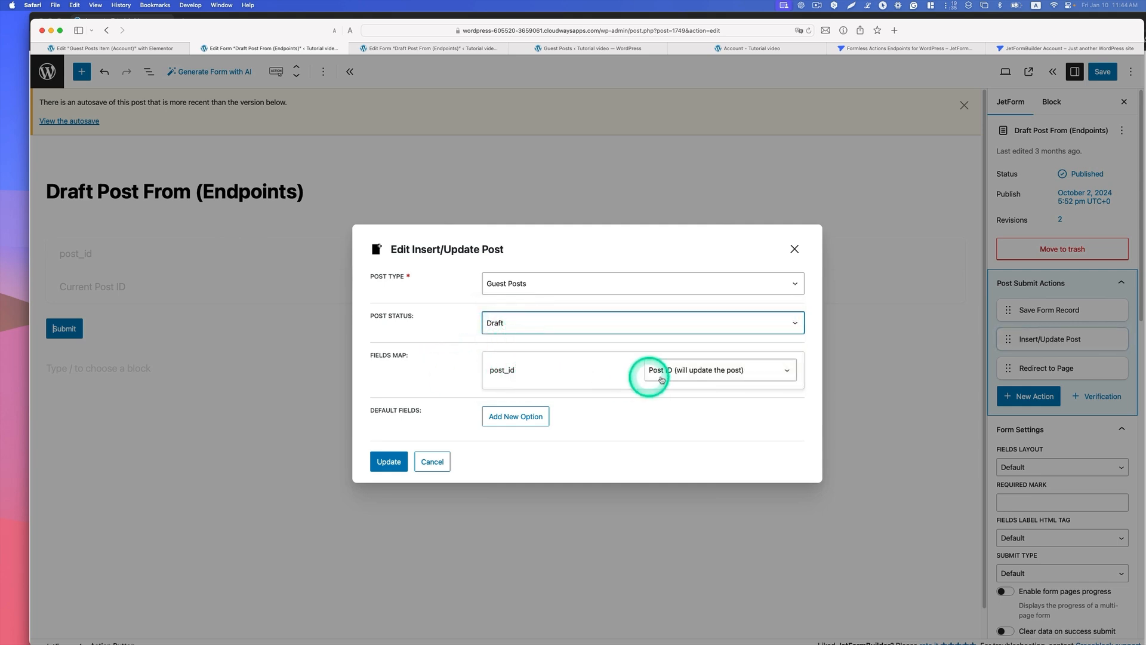
left_click(717, 371)
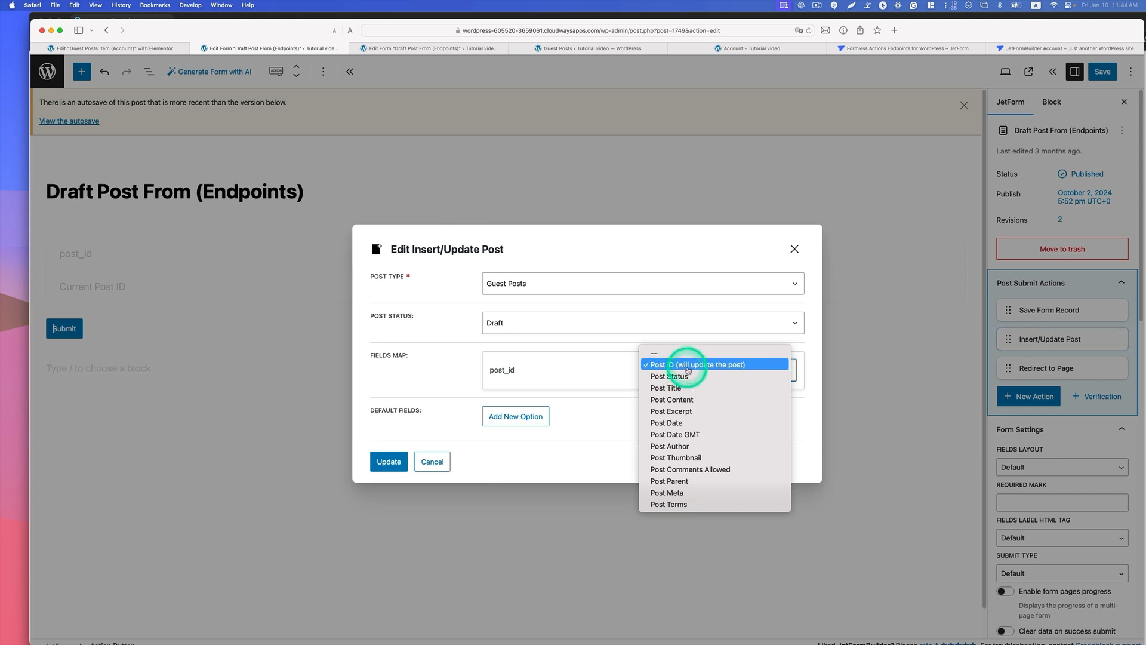
left_click(740, 364)
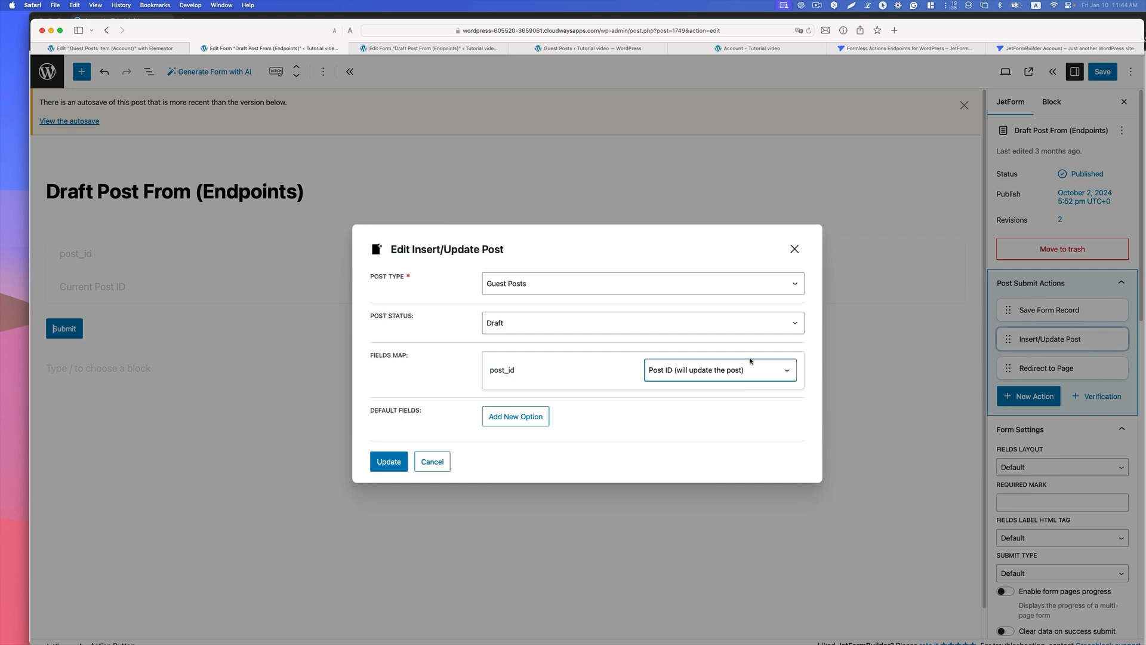
left_click(389, 461)
Step: Update the form's Redirect to Page action with Current Page as the redirect target
left_click(1066, 370)
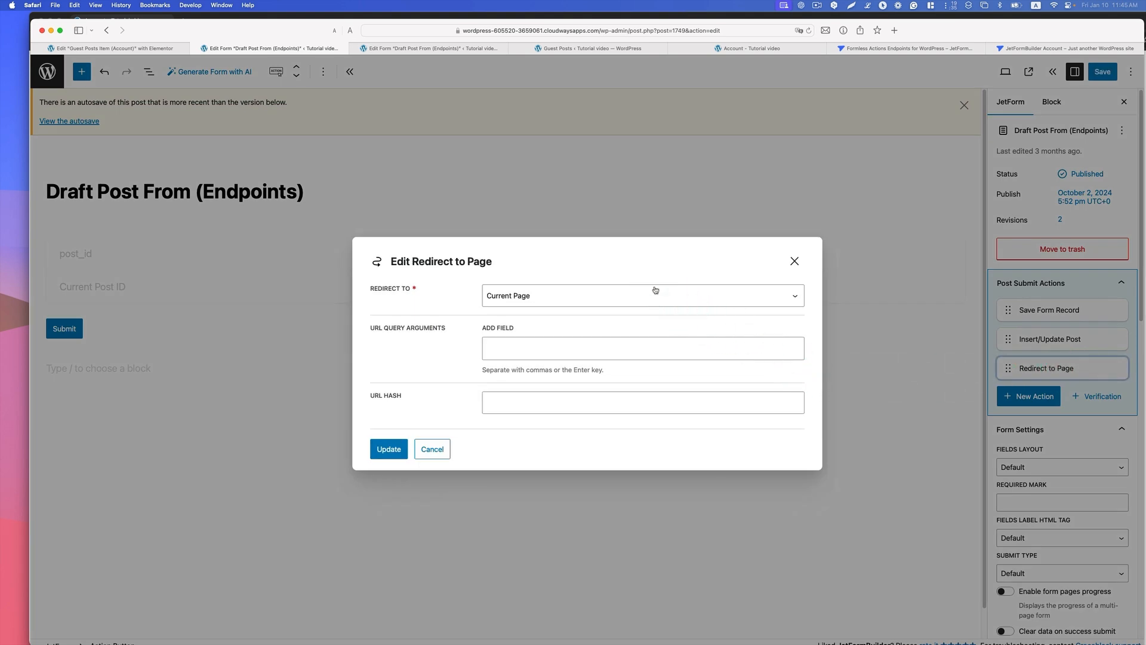
left_click(389, 449)
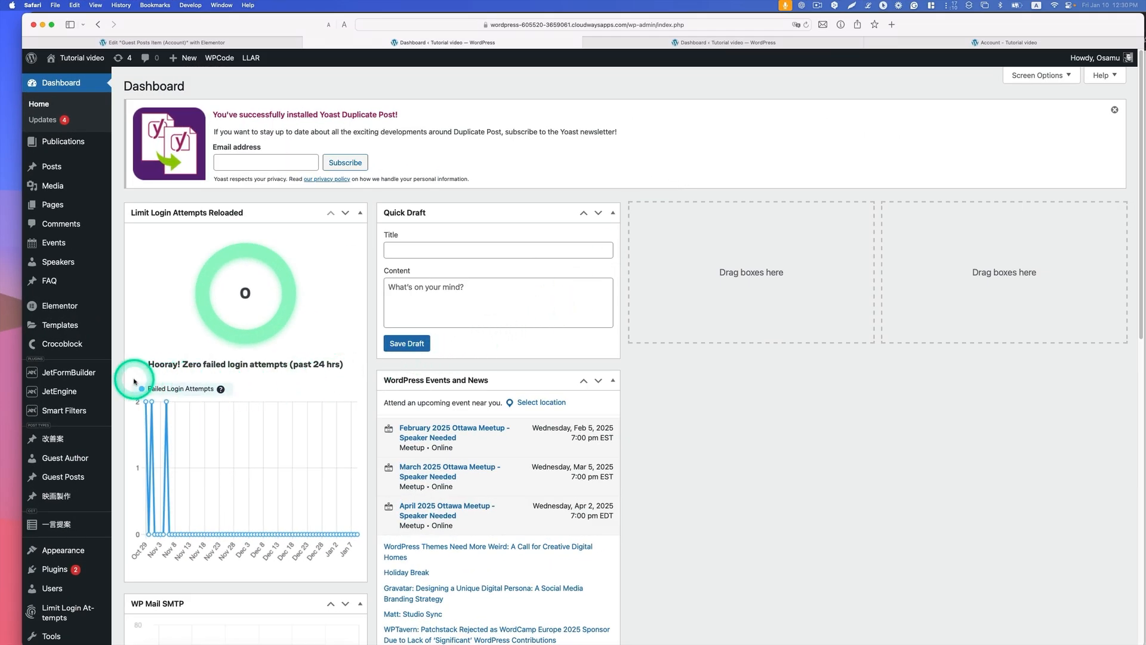
Step: Open the JetFormBuilder draftpost endpoint for editing with Draft Post From (Endpoints) as its related form
mouse_move(99, 373)
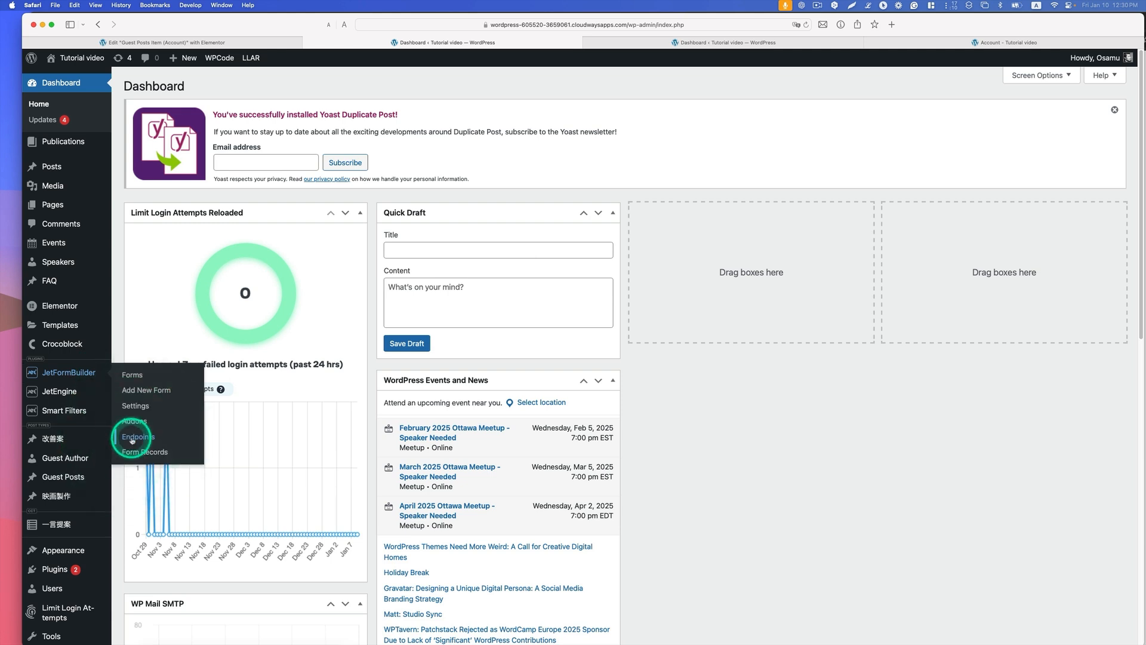
left_click(133, 440)
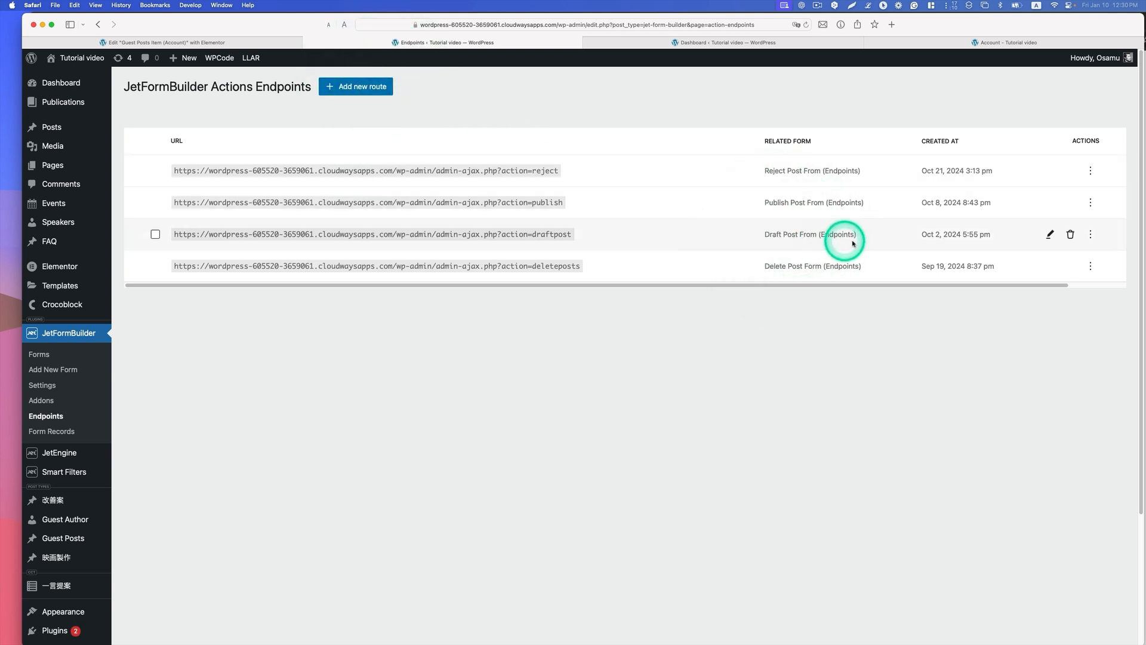
left_click(1050, 234)
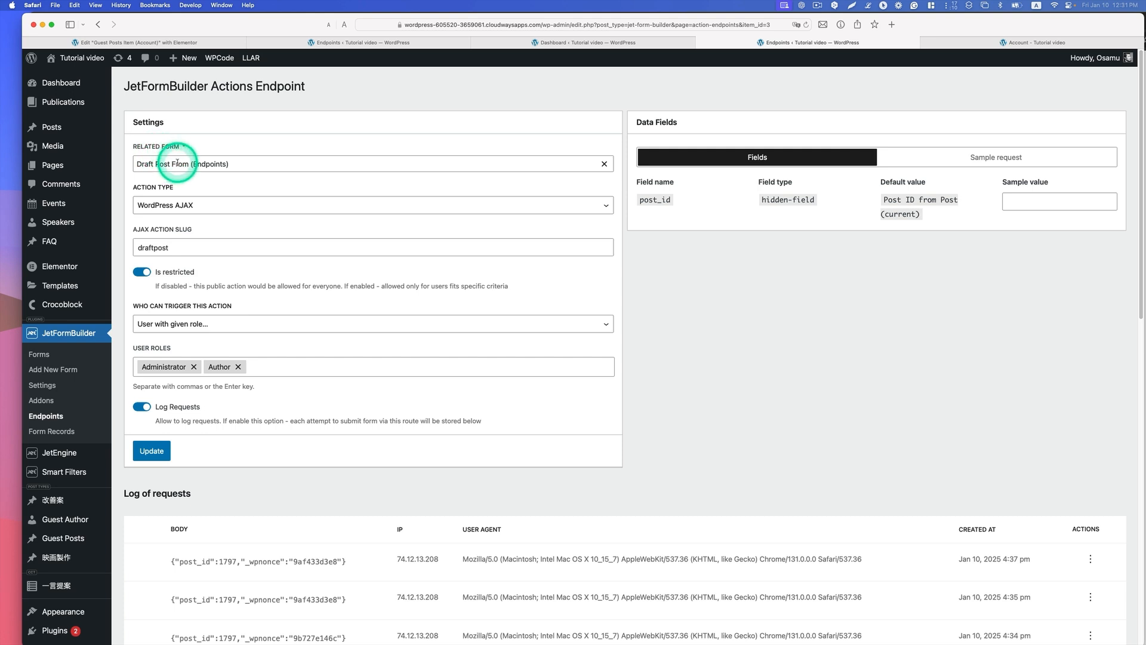
left_click(514, 162)
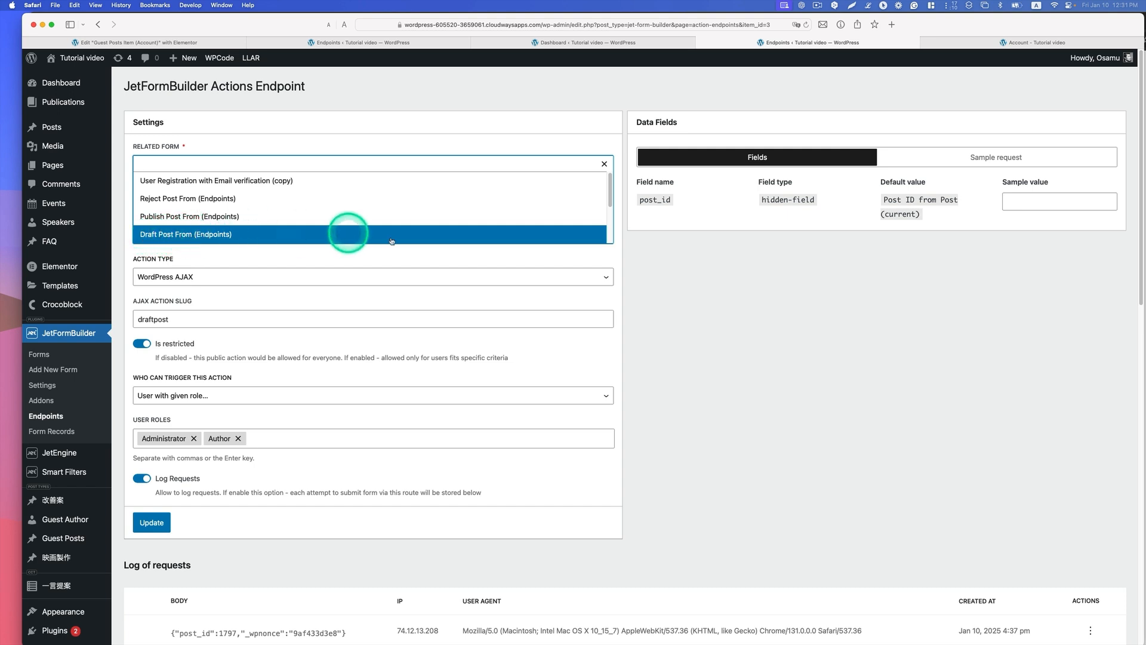
left_click(684, 296)
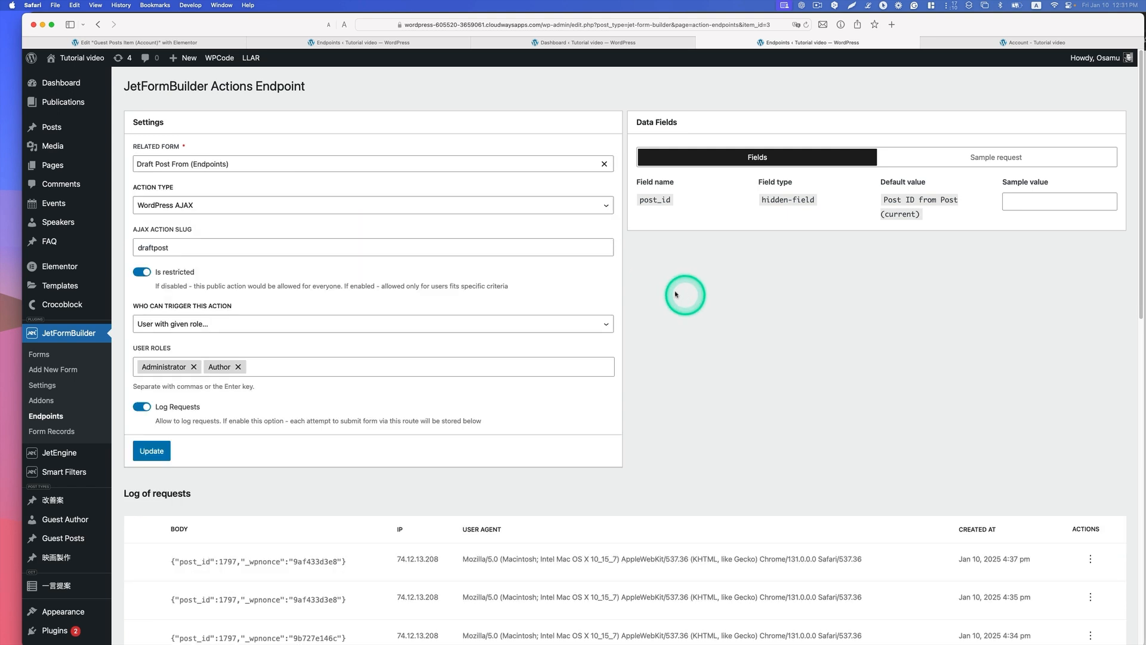
Step: Configure the endpoint with action type WordPress AJAX, AJAX action slug draftpost and User with given role as who can trigger it
left_click(152, 204)
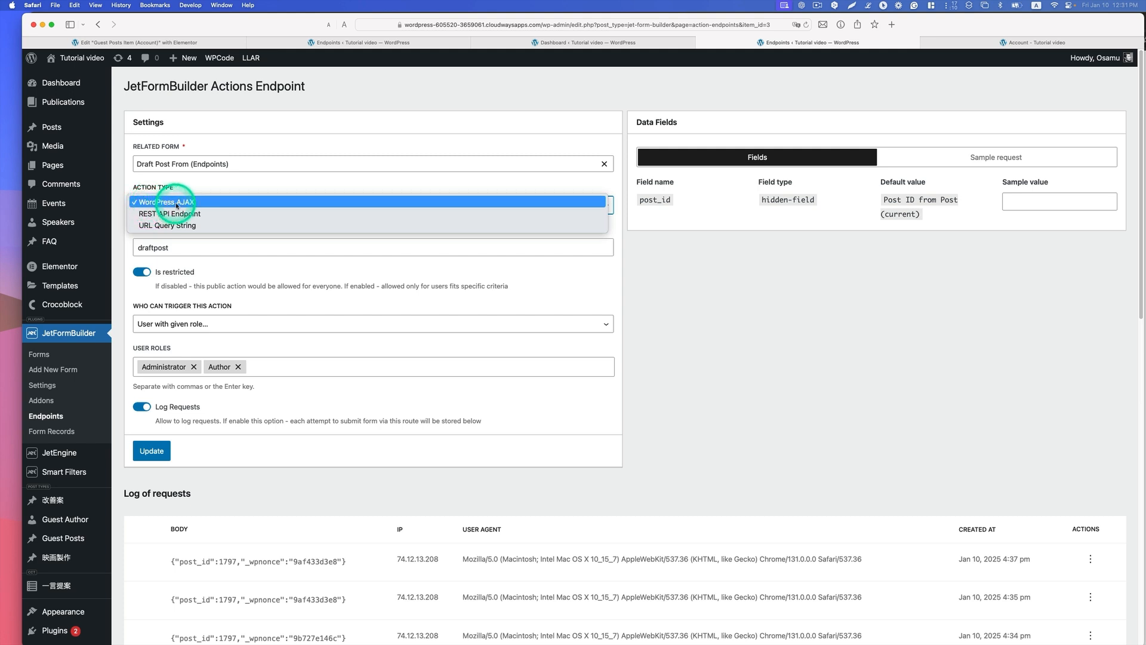
left_click(248, 256)
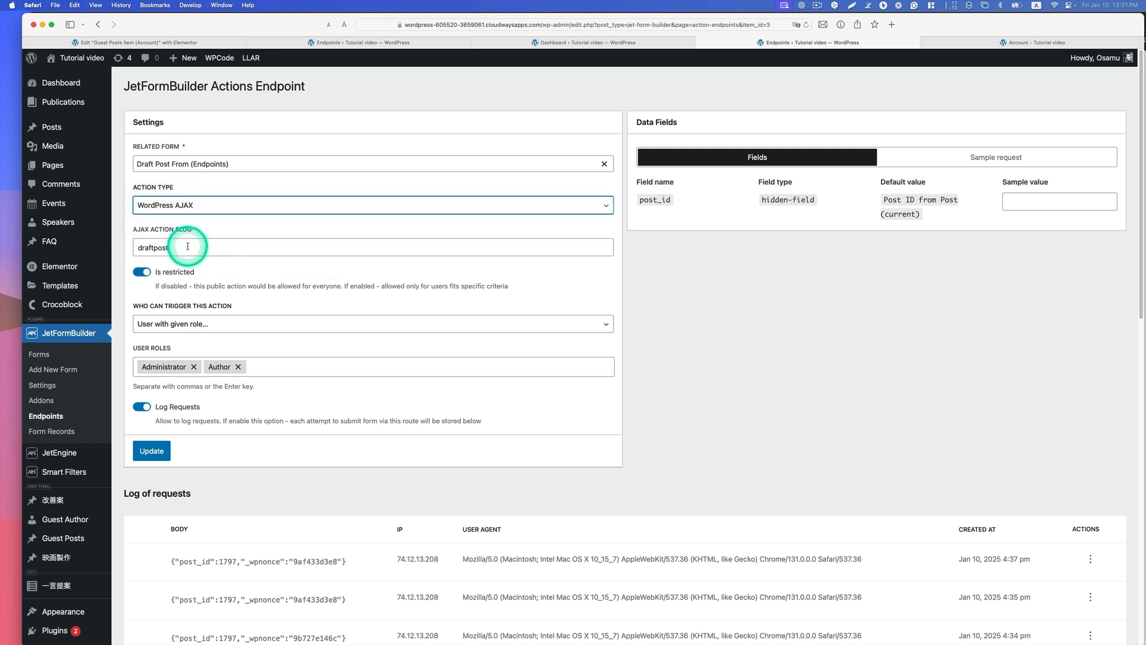
left_click_drag(187, 246, 133, 248)
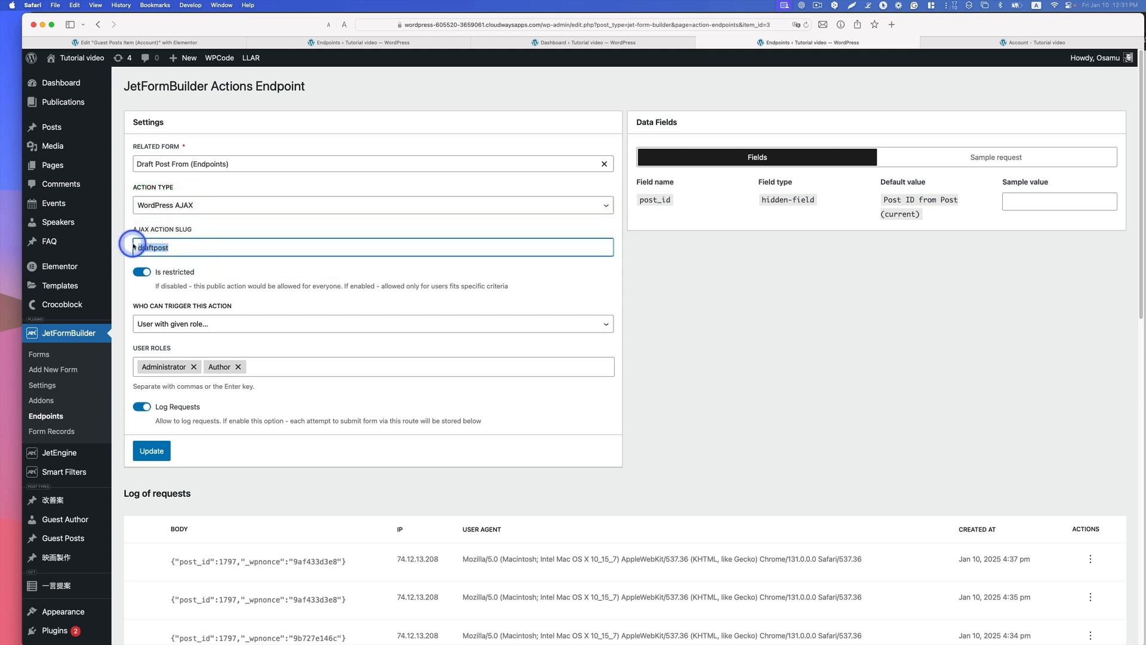
left_click(171, 246)
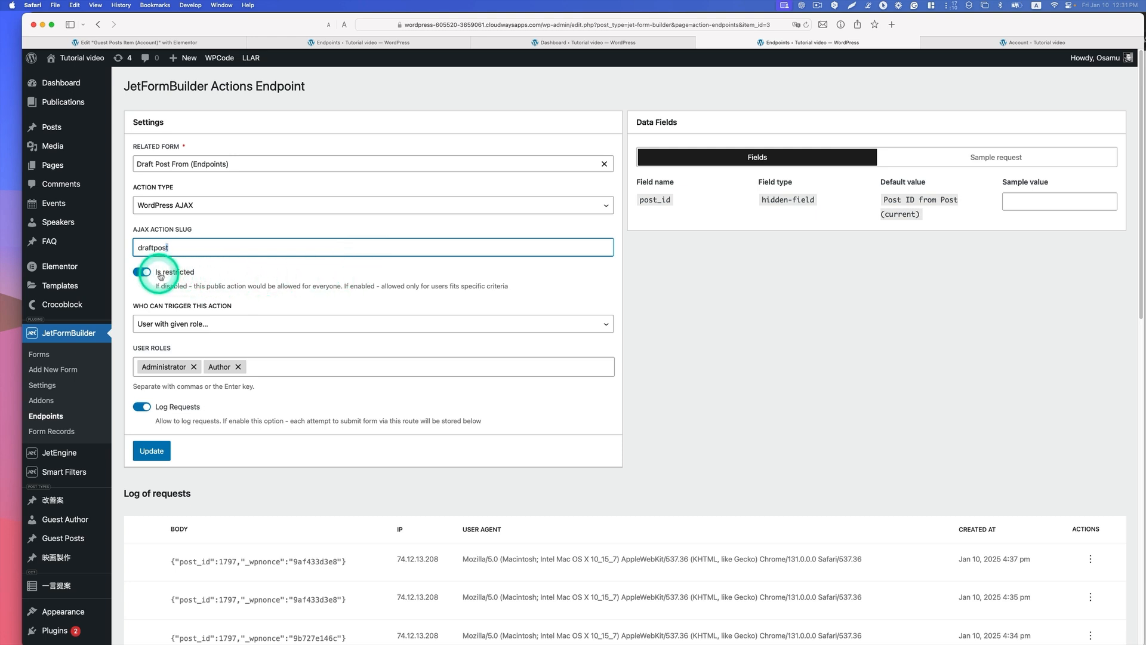
left_click(248, 317)
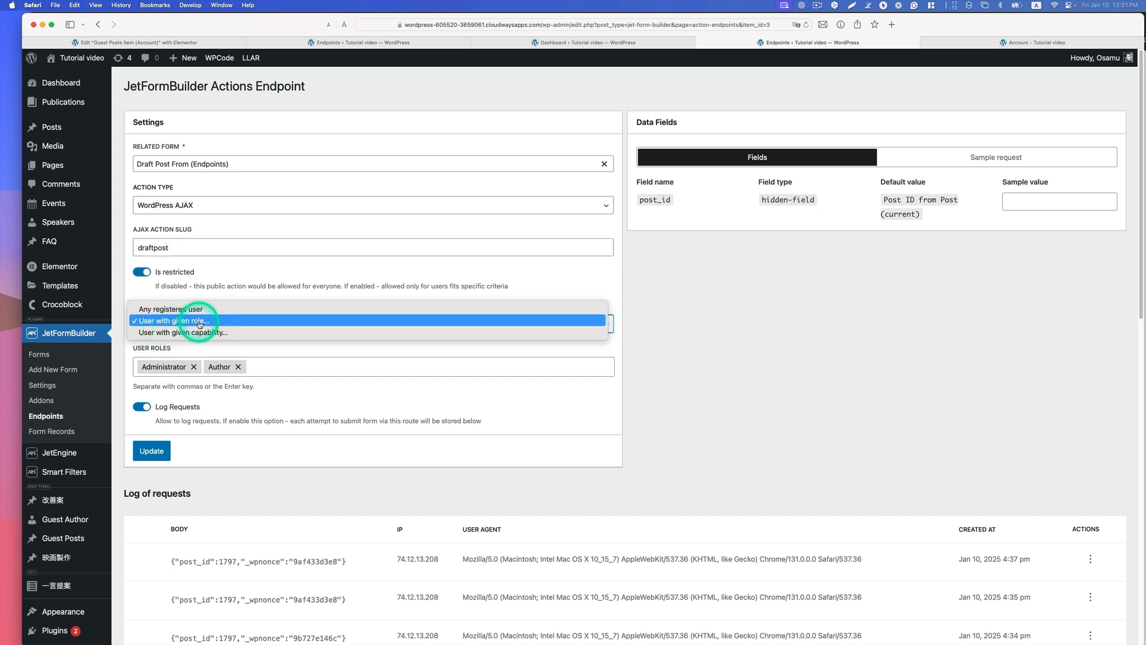
left_click(200, 322)
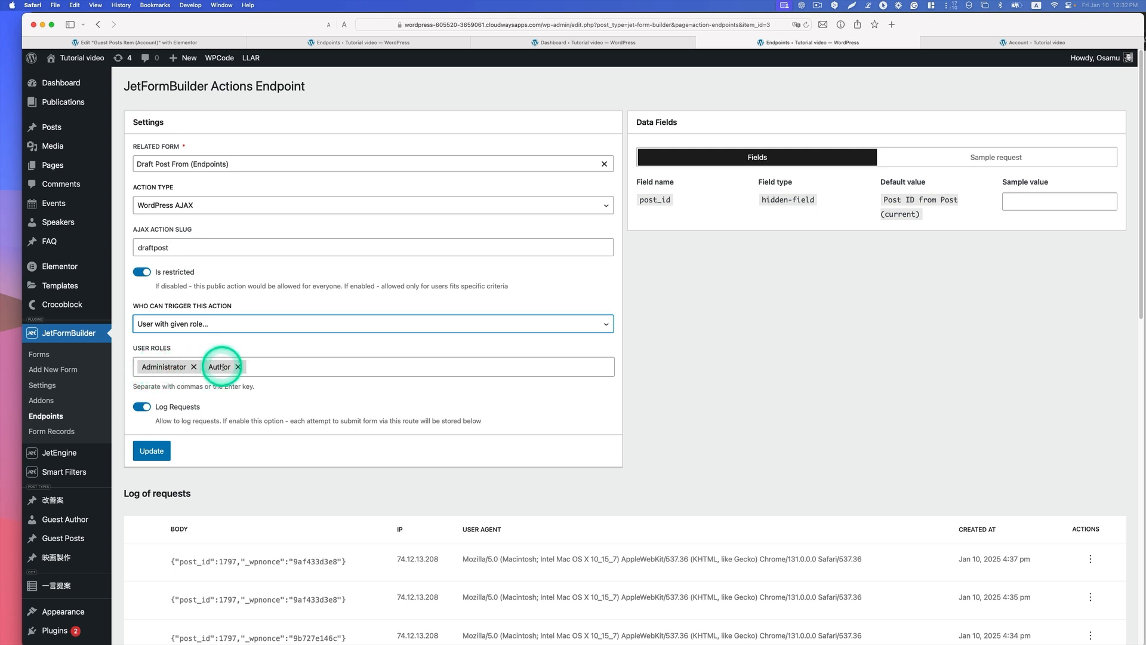
Step: Look through the endpoint's log of requests and copy the data for the request from its sample request
scroll(225, 404, "down", 1)
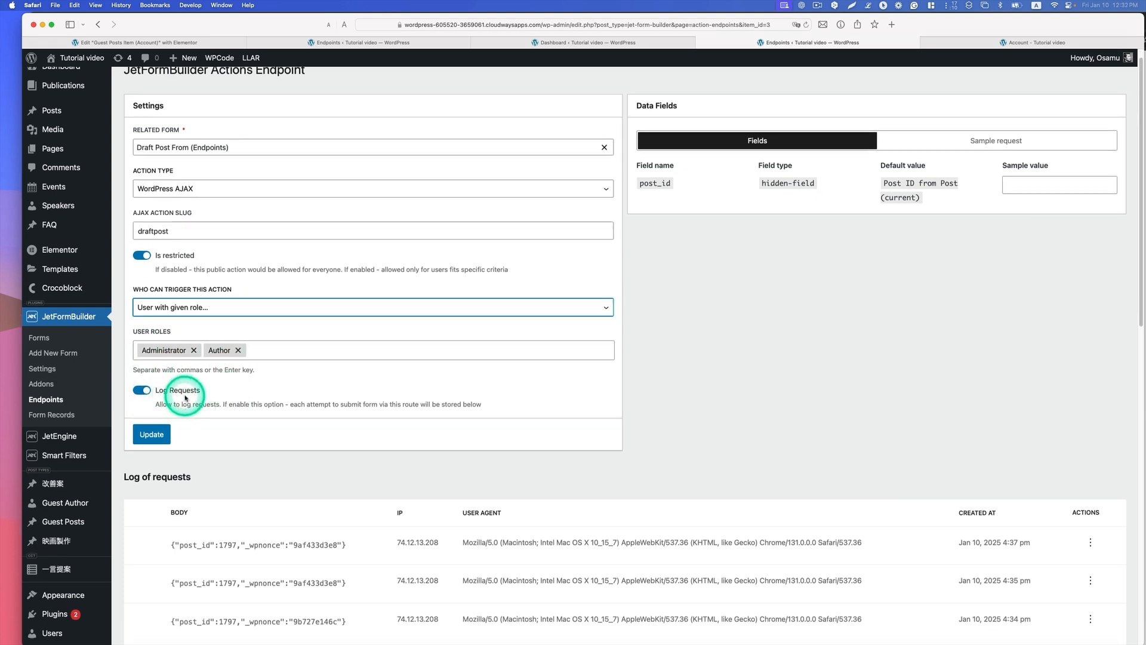
scroll(225, 418, "down", 3)
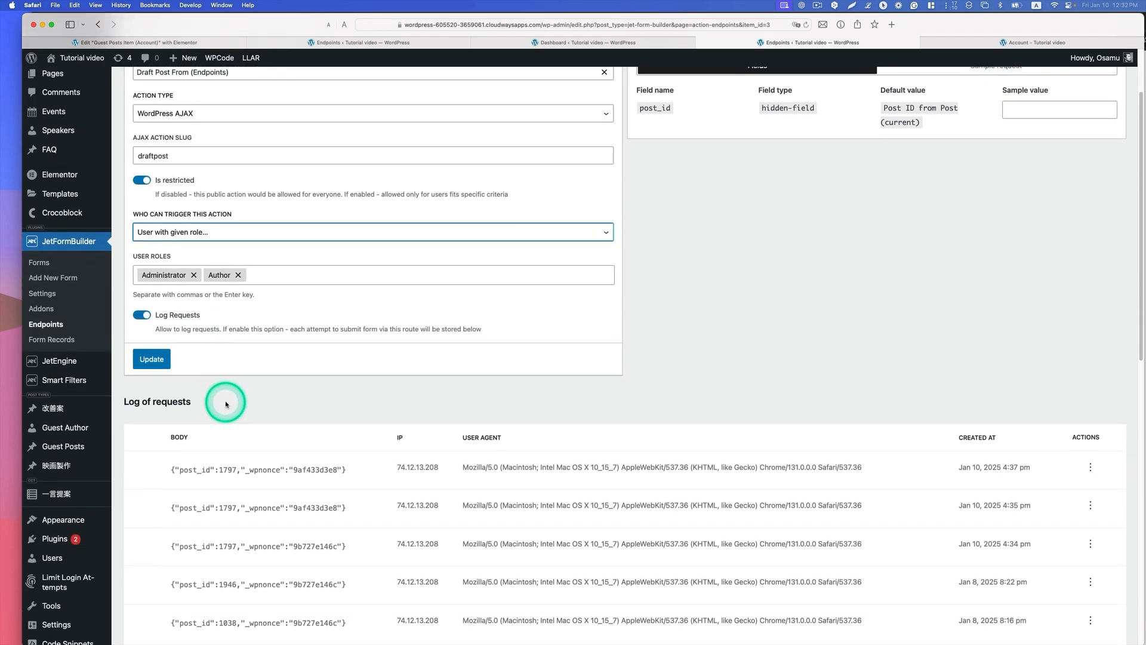
scroll(146, 320, "down", 2)
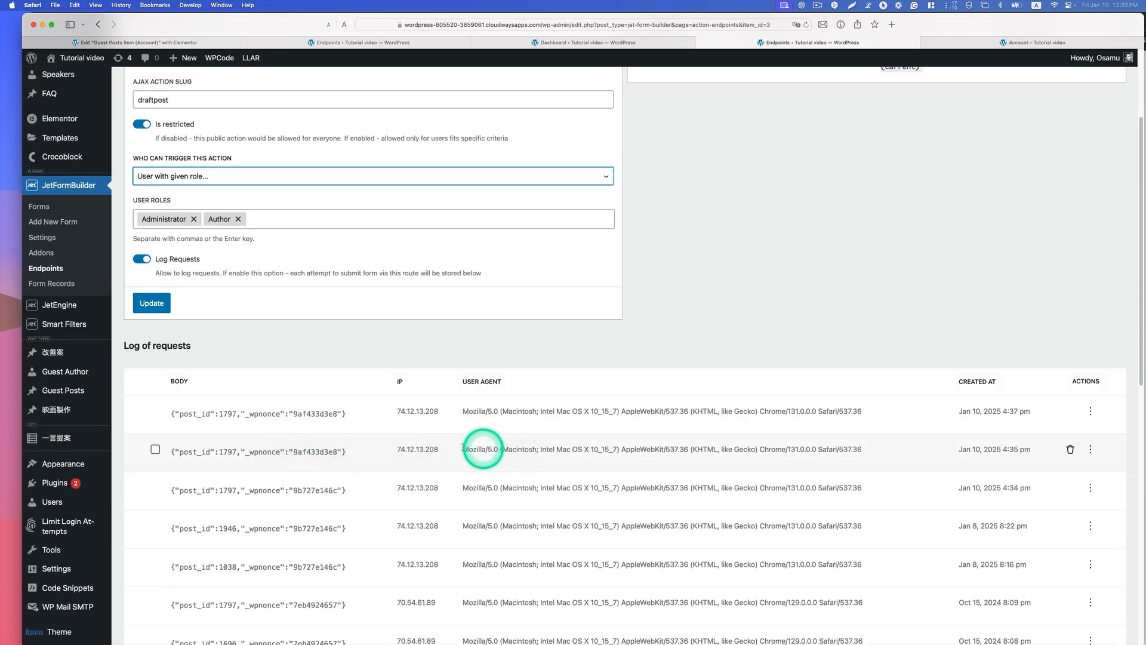
scroll(430, 483, "down", 10)
scroll(431, 487, "up", 15)
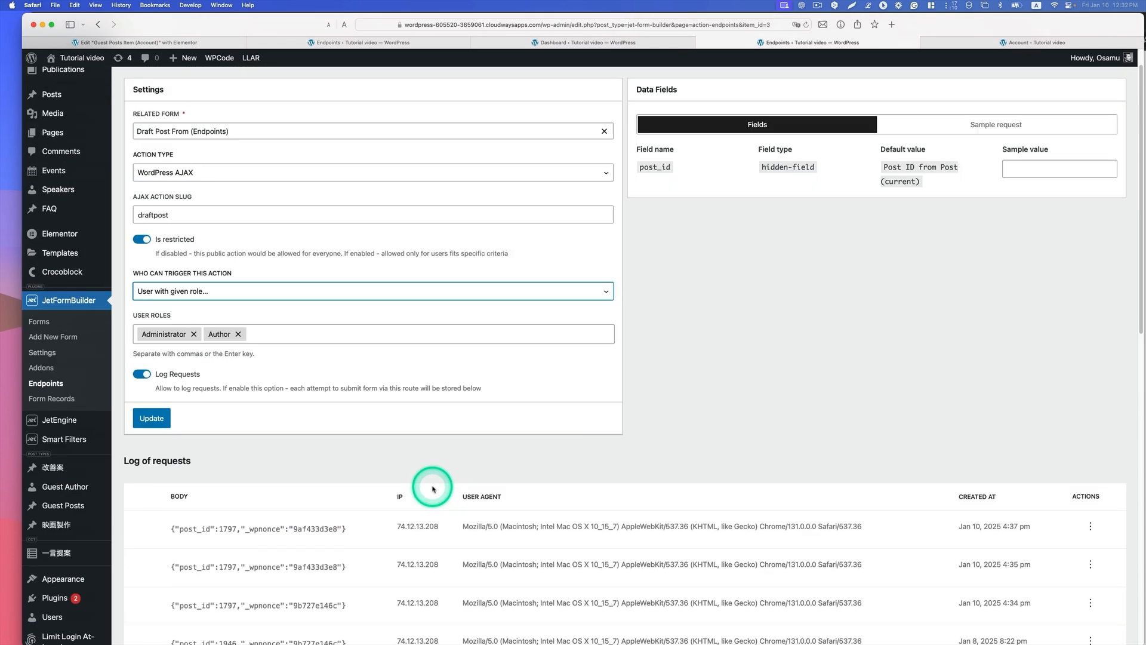
scroll(433, 488, "up", 1)
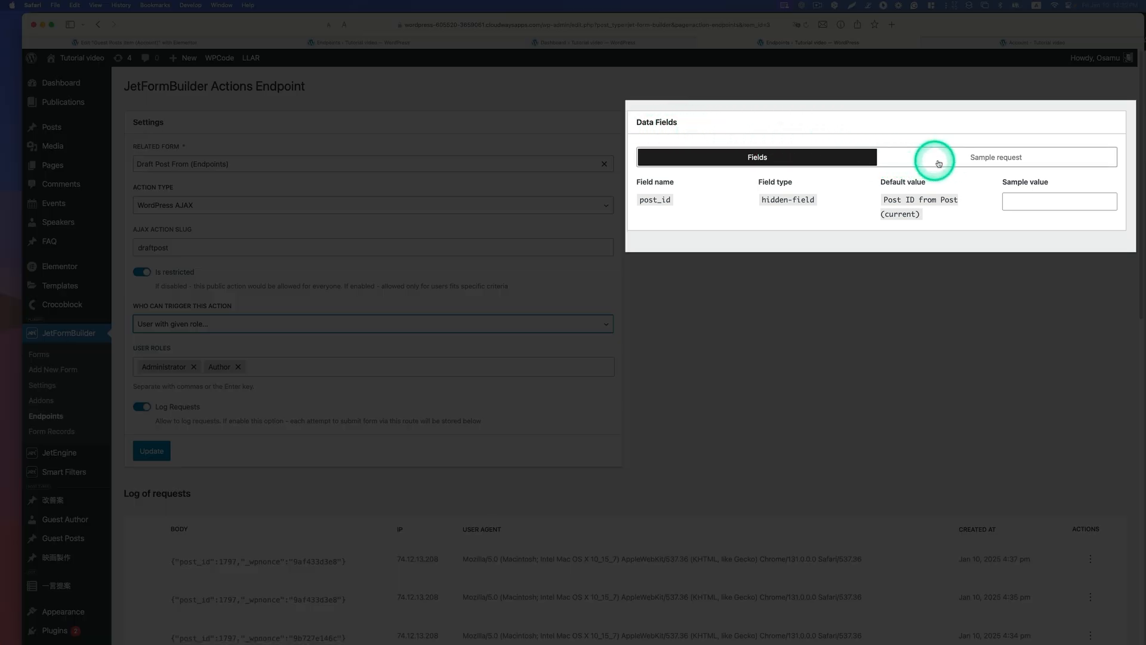
left_click(1008, 160)
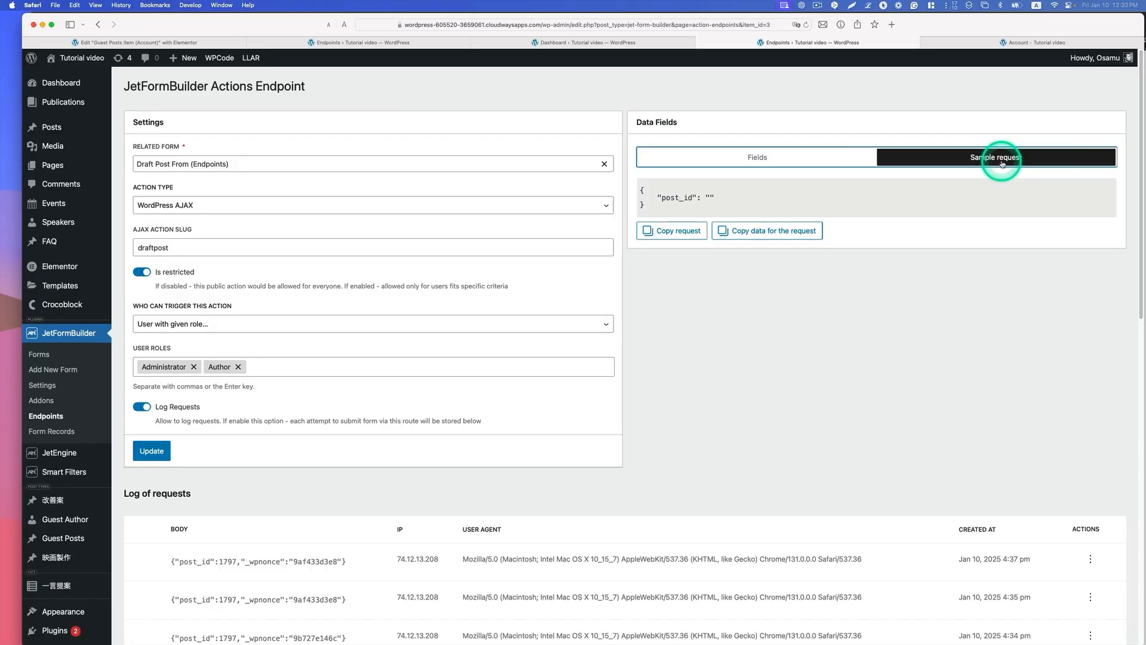
left_click(779, 233)
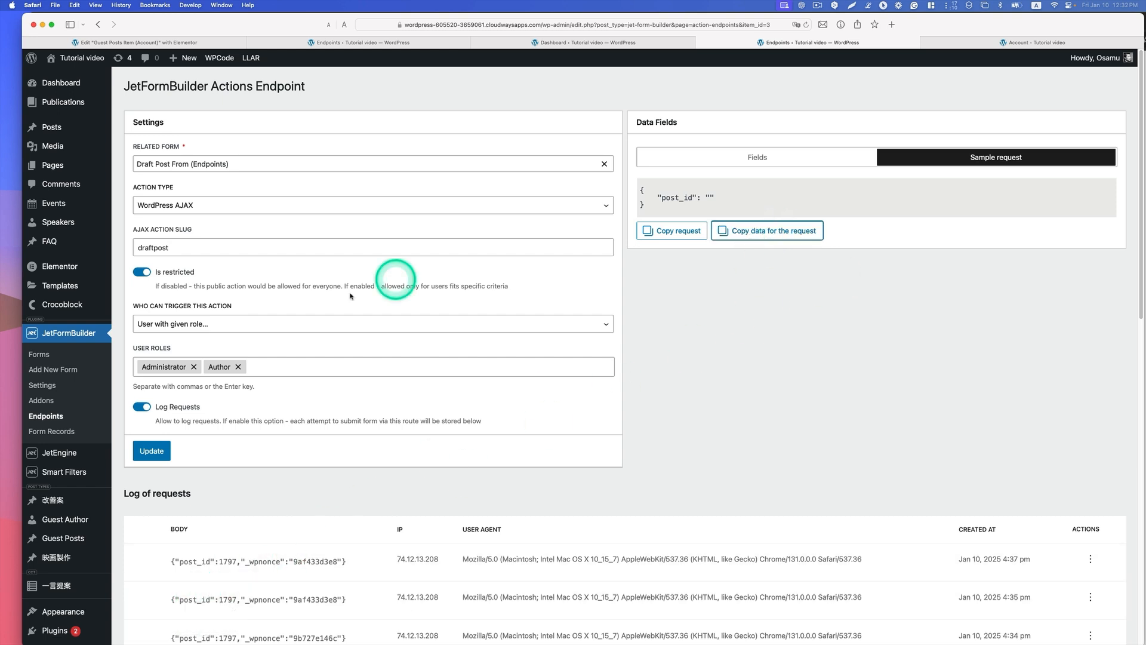
Step: Open the Guest Posts Item (Account) listing item with Elementor and bring up the Draft button's text and link settings
mouse_move(77, 452)
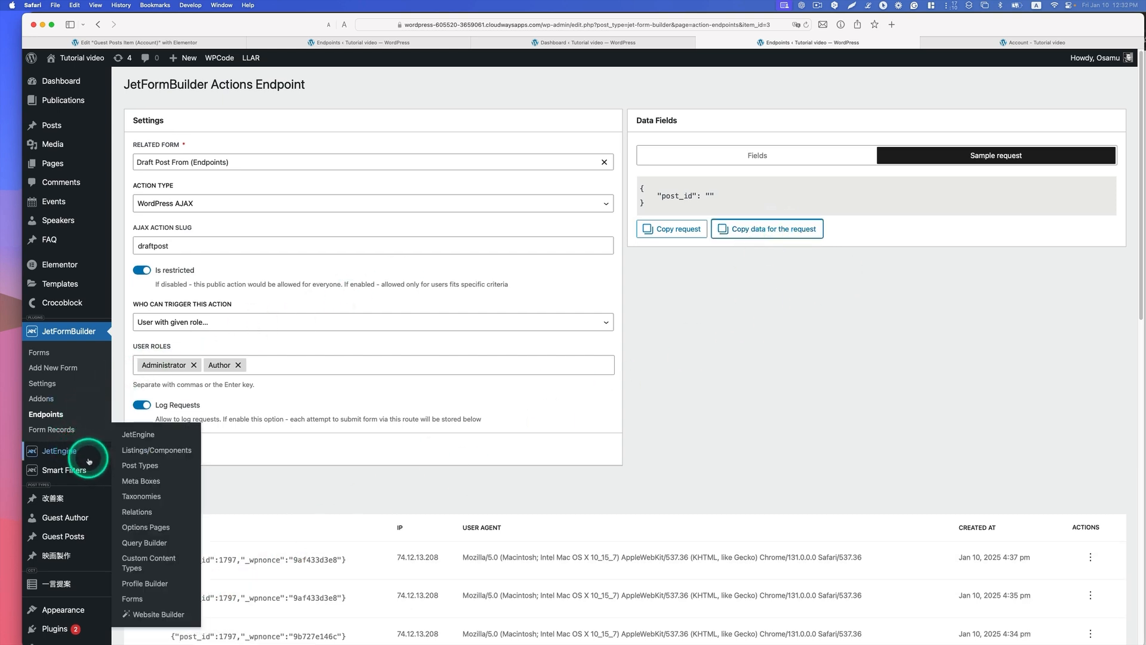
left_click(157, 452)
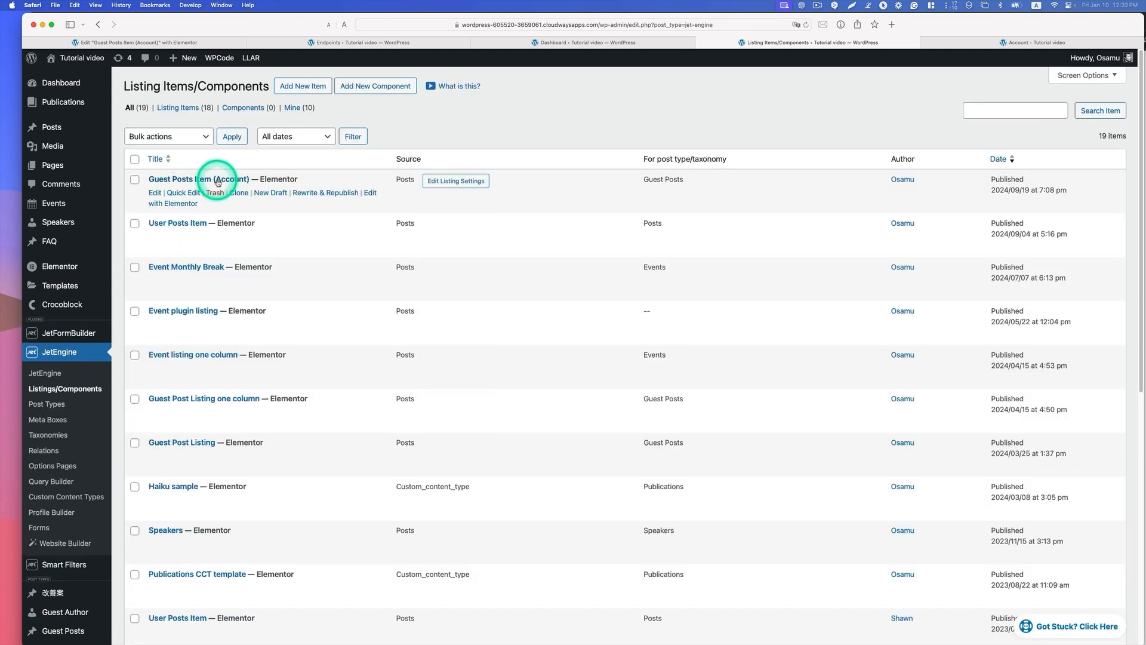
left_click(170, 204)
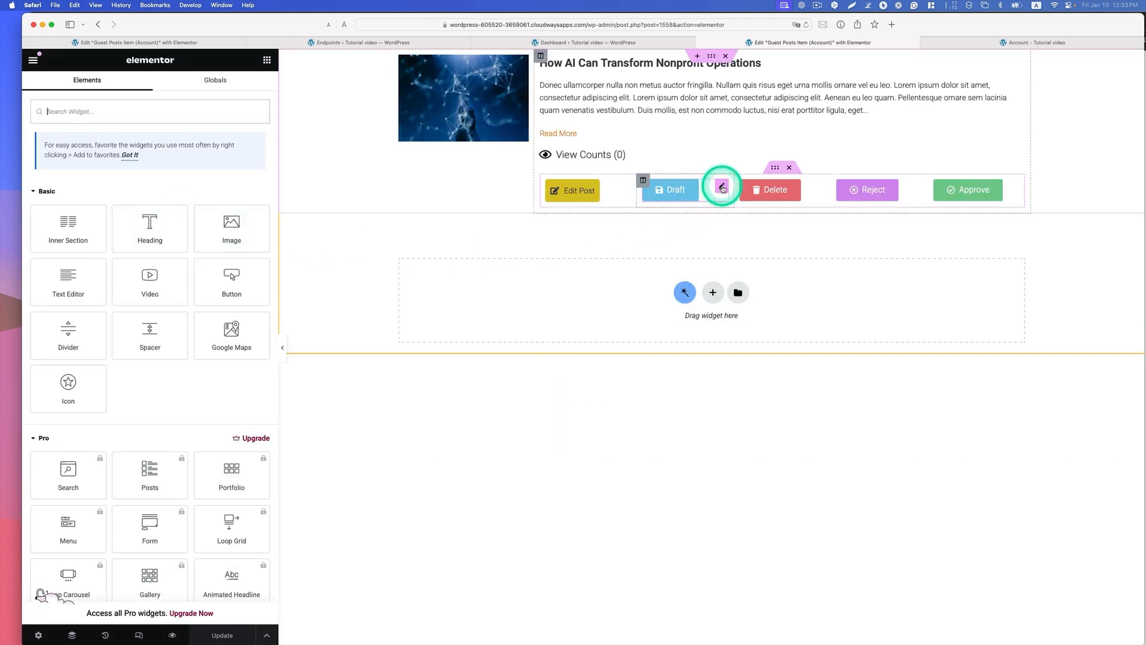
left_click(723, 188)
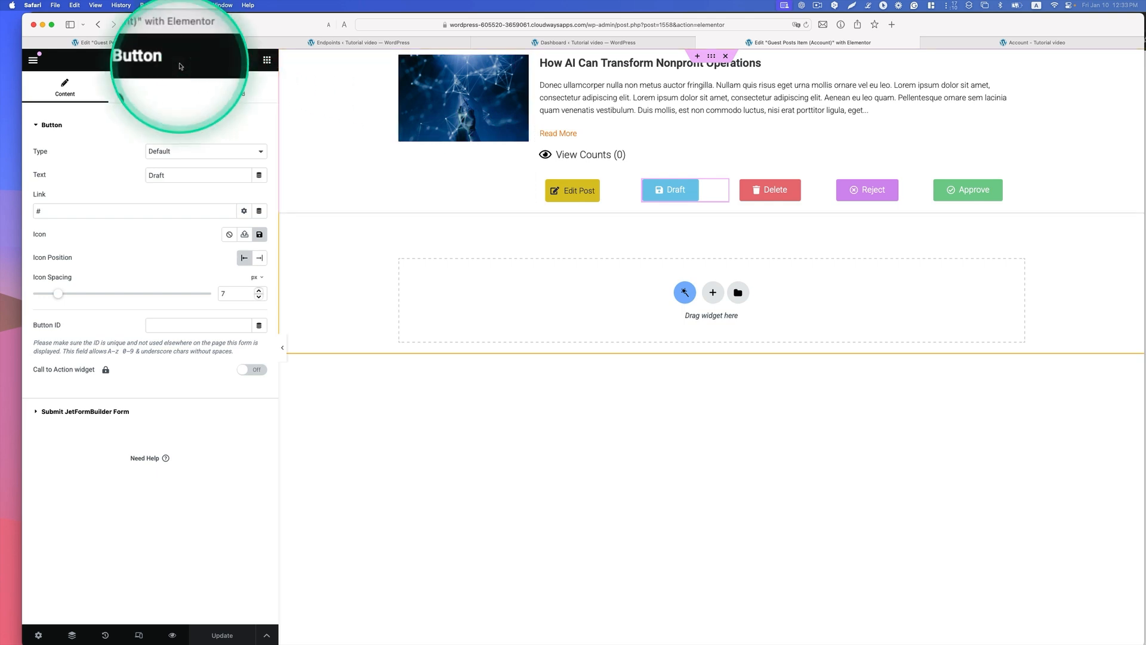
left_click(267, 61)
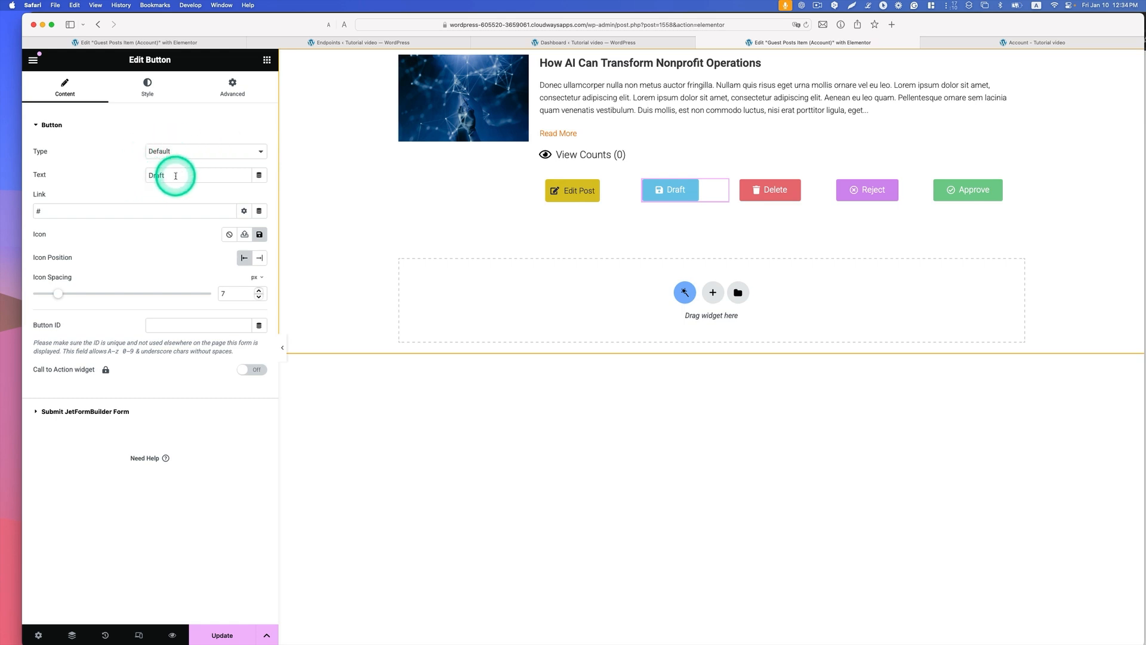
left_click_drag(175, 175, 128, 173)
left_click(679, 195)
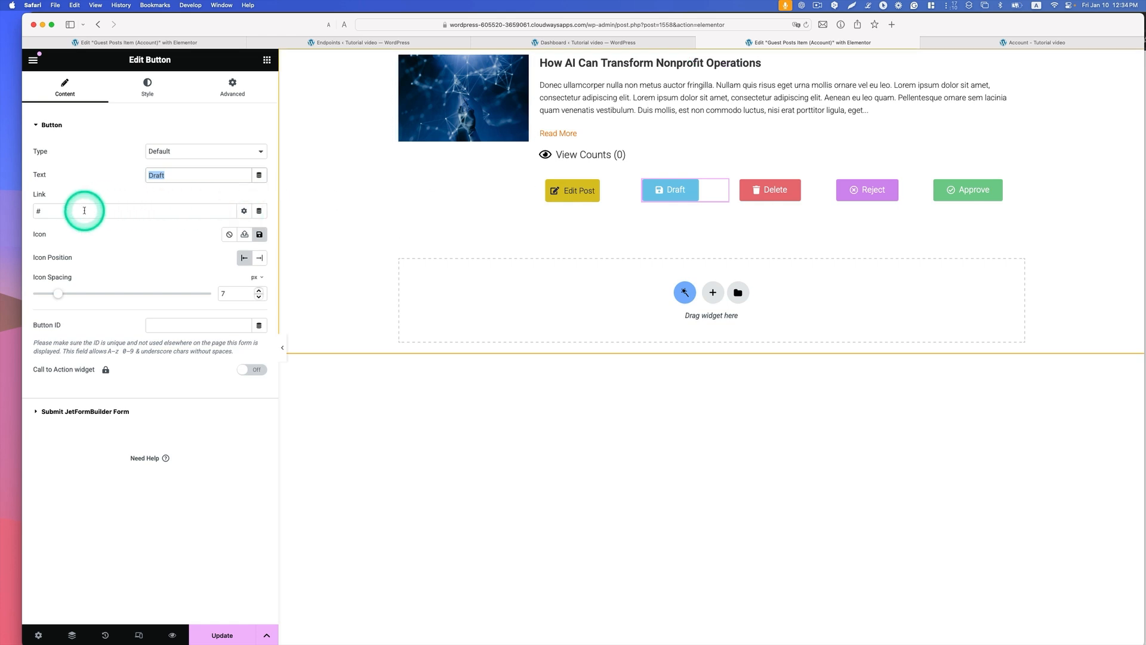
left_click_drag(56, 210, 20, 210)
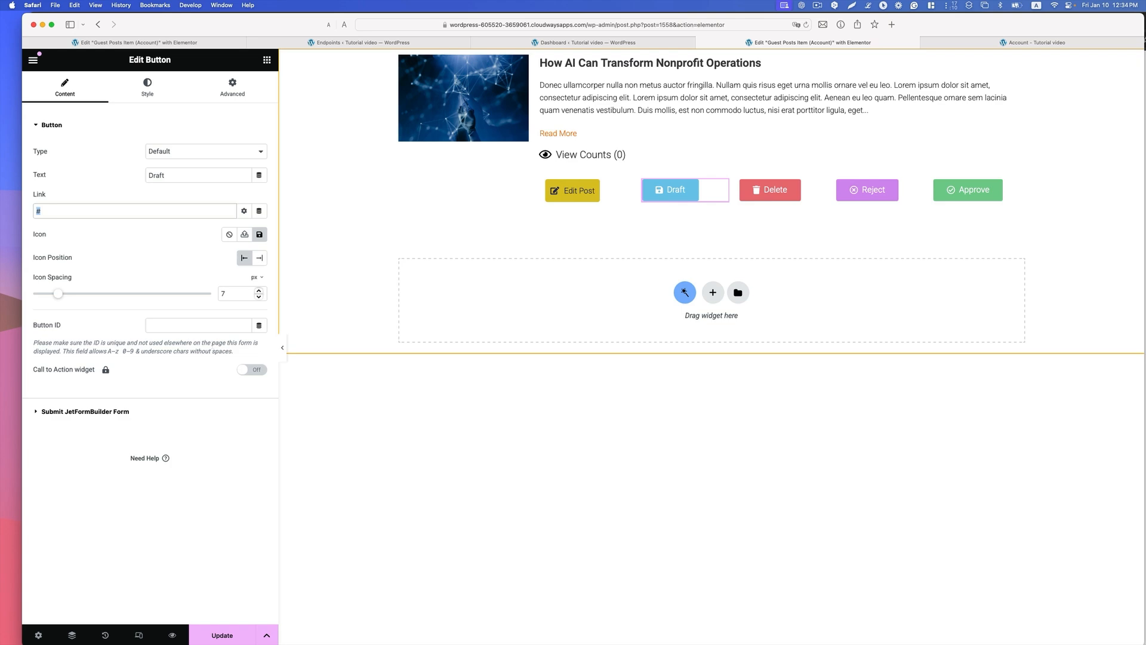
Step: Enable JetFormBuilder form submission for the Draft button with /wp-admin/admin-ajax.php?action=draftpost as the route
left_click(121, 413)
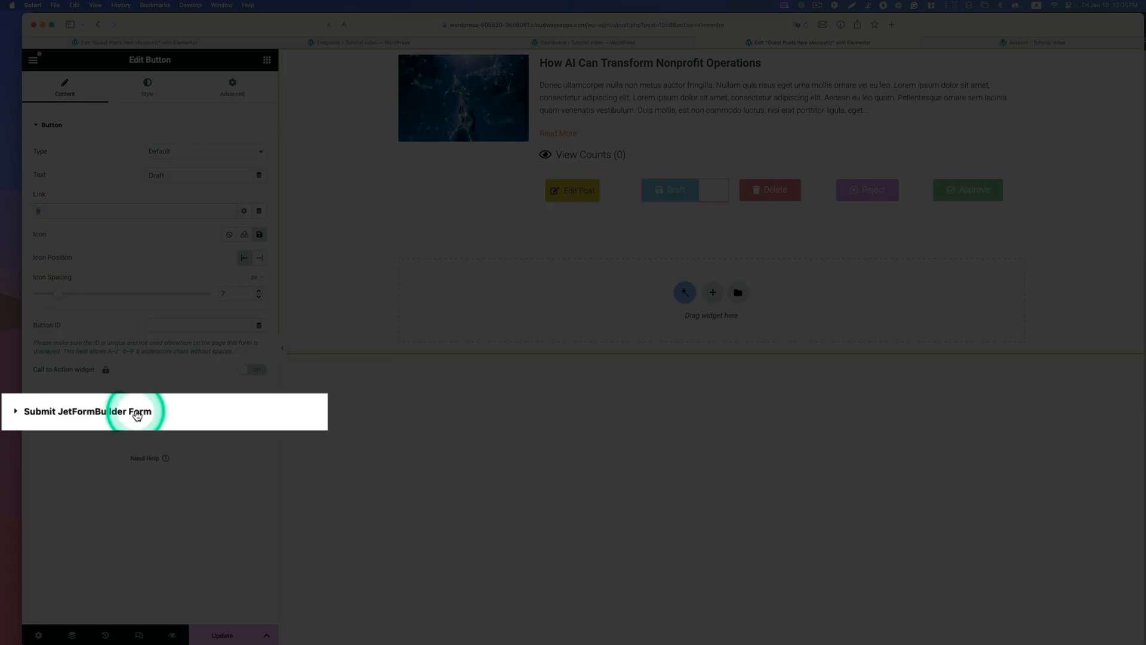
left_click(16, 411)
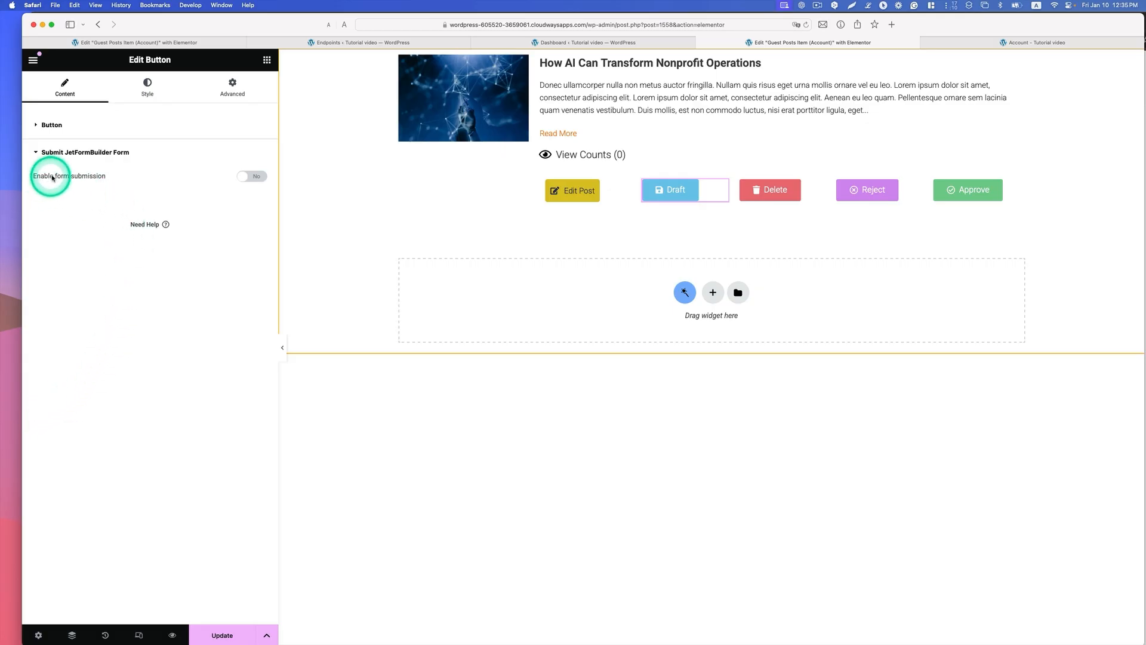
left_click(257, 177)
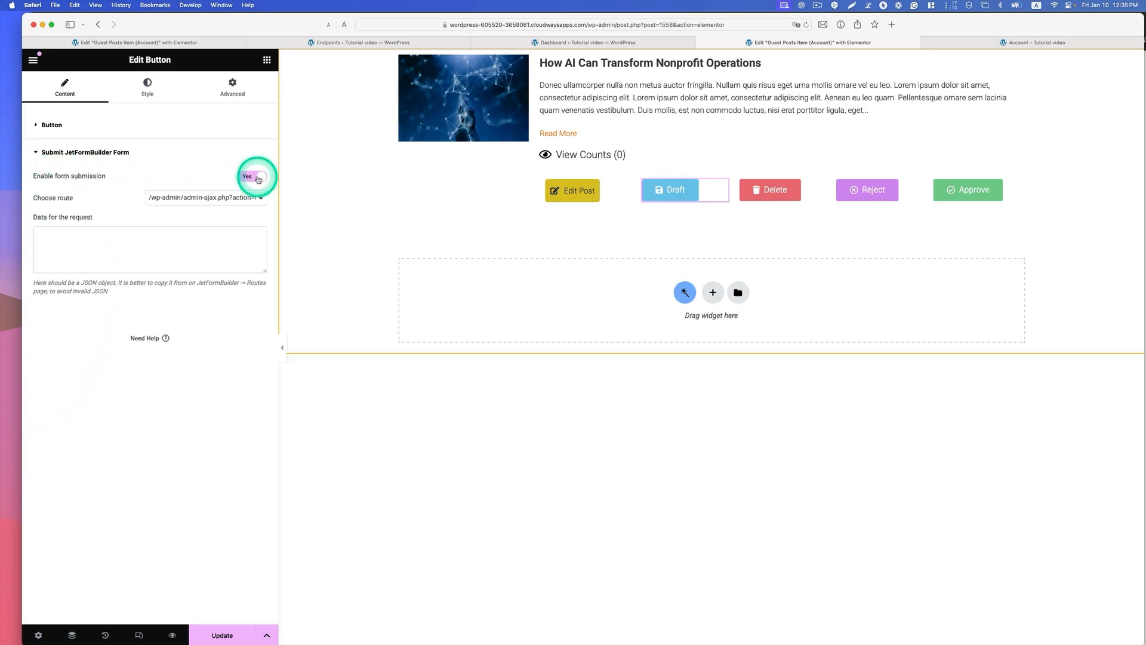
left_click(179, 198)
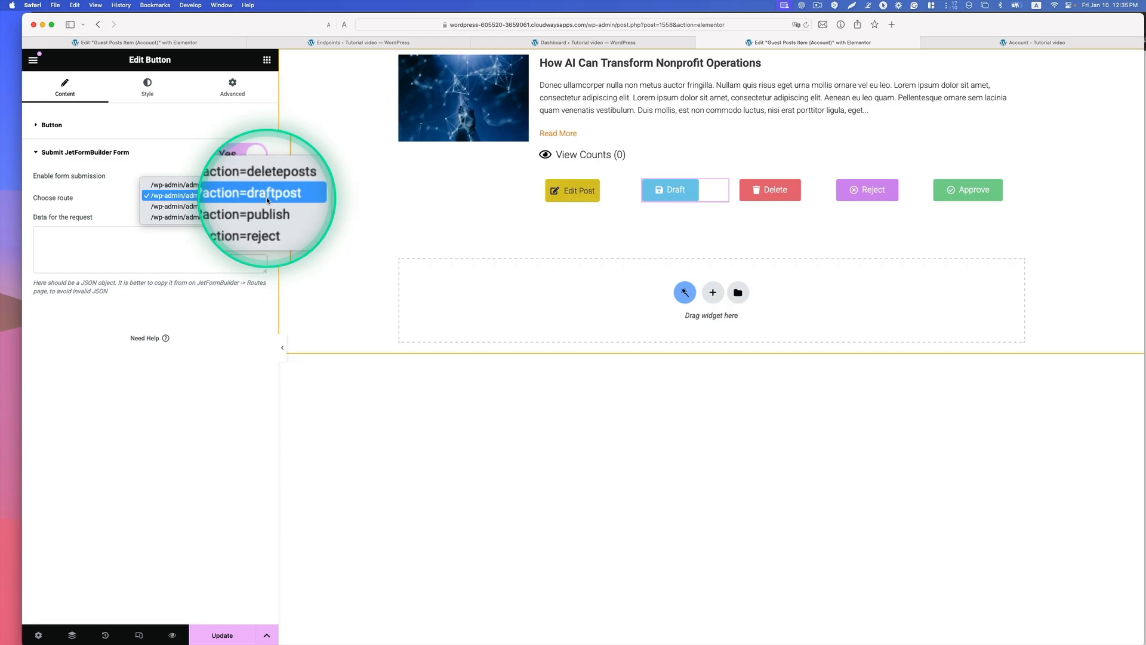
left_click(78, 232)
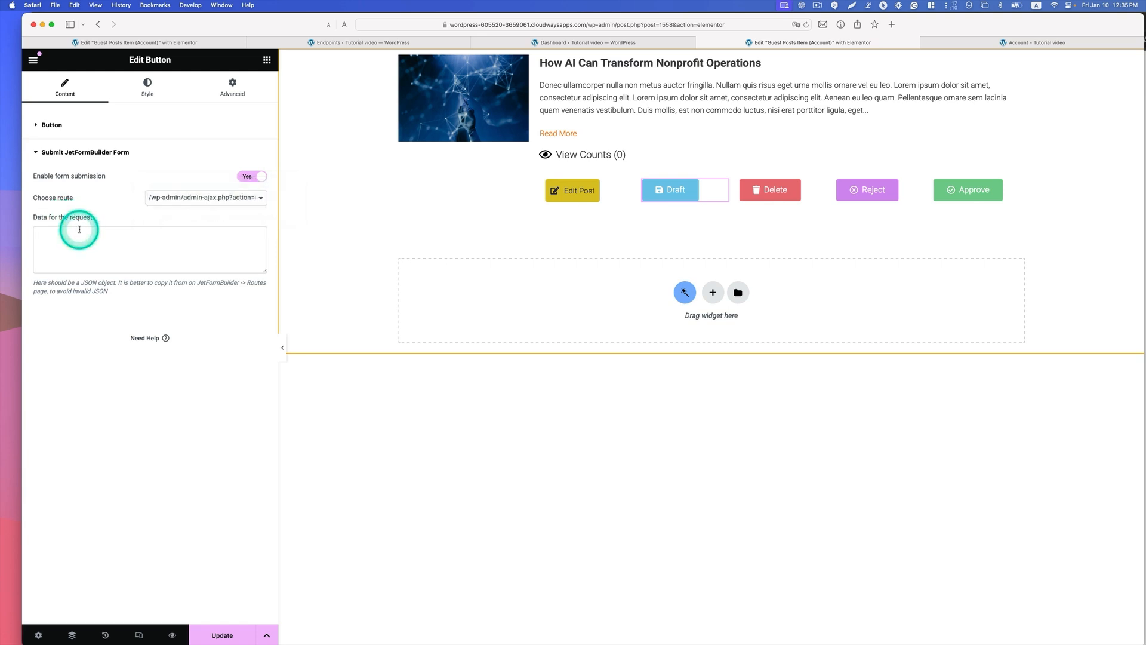
Step: Open the draftpost endpoint from the endpoints list and copy the data for the request from its sample request
left_click(434, 47)
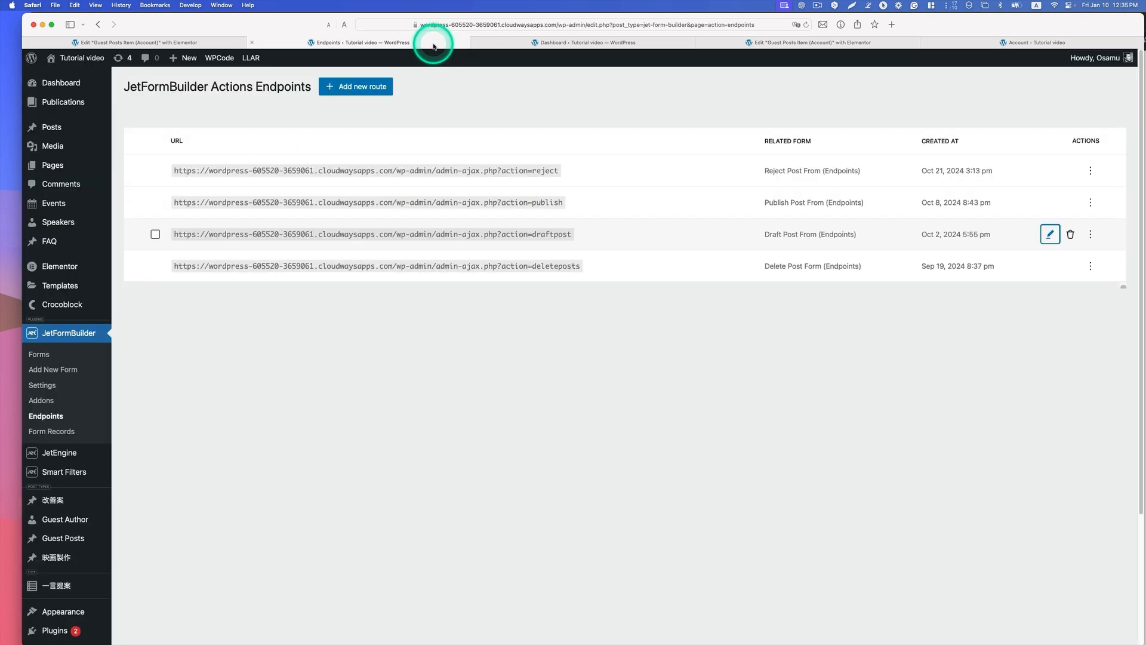
left_click(1050, 235)
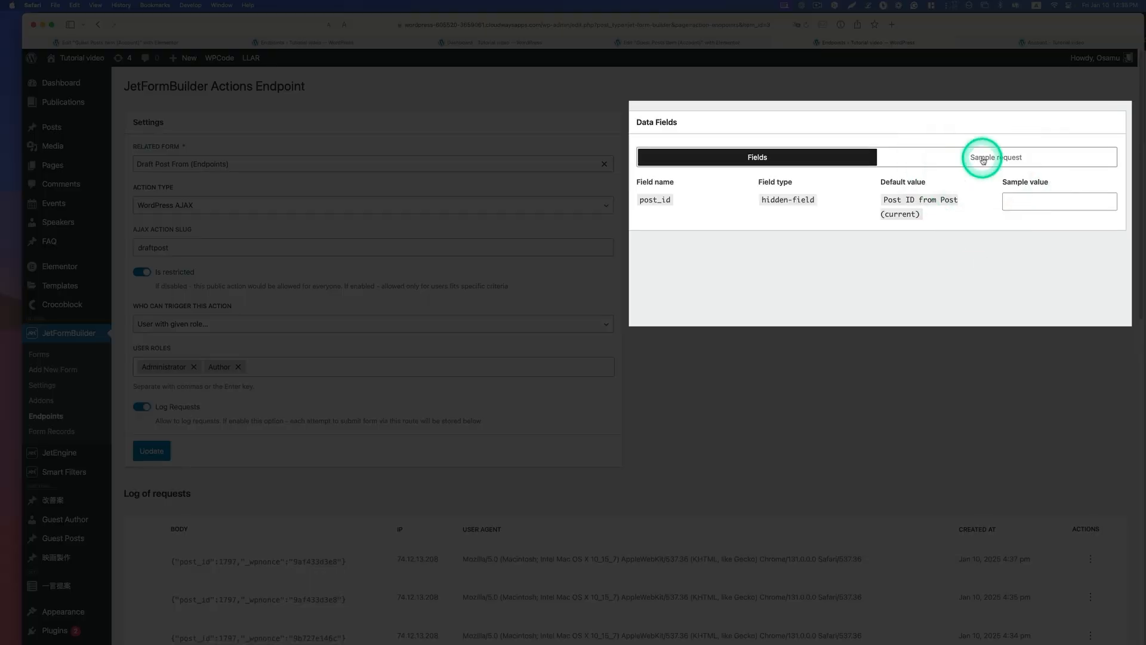
left_click(984, 158)
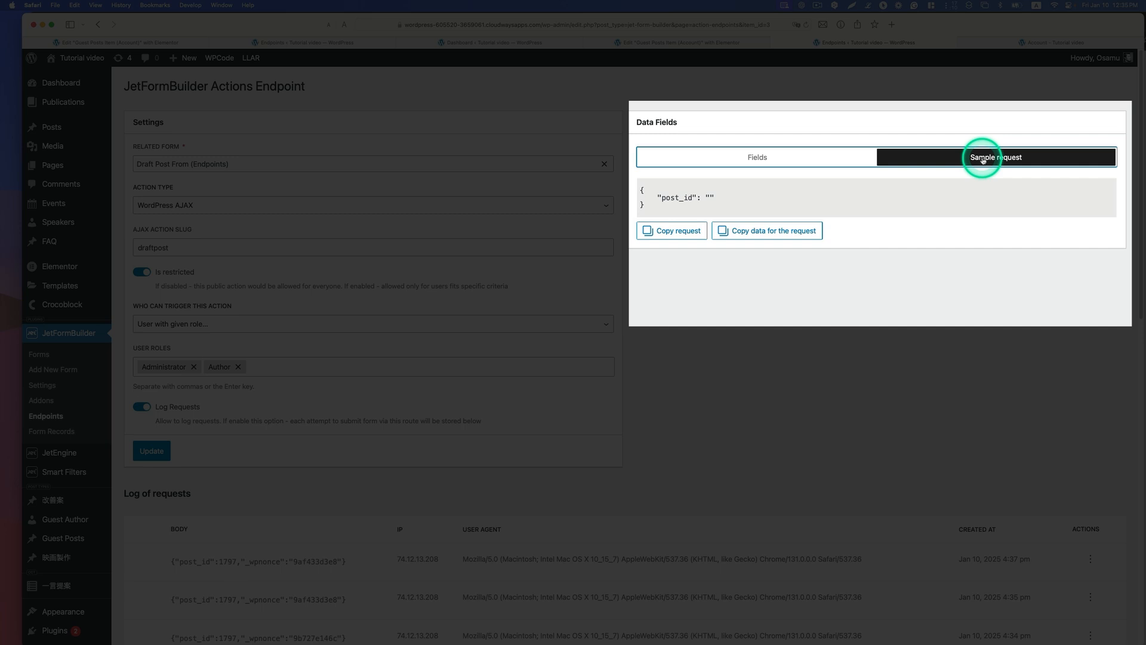
left_click(788, 233)
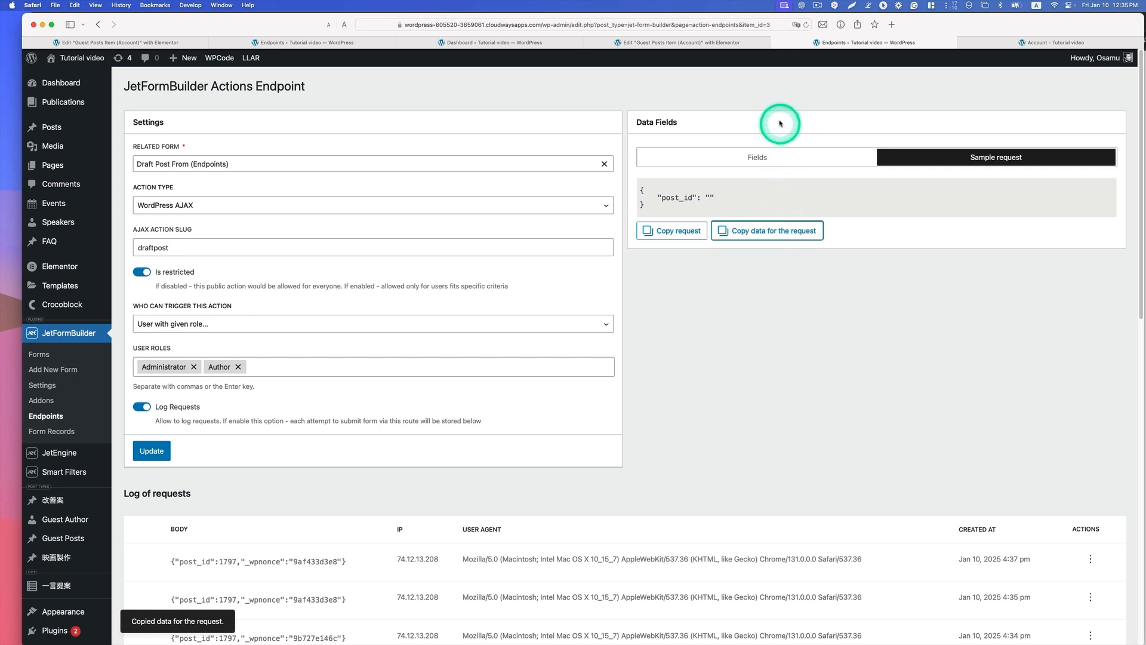
Step: Paste the copied JSON, with post_id set to use_default true, as the Draft button's request data and update the listing item
left_click(720, 44)
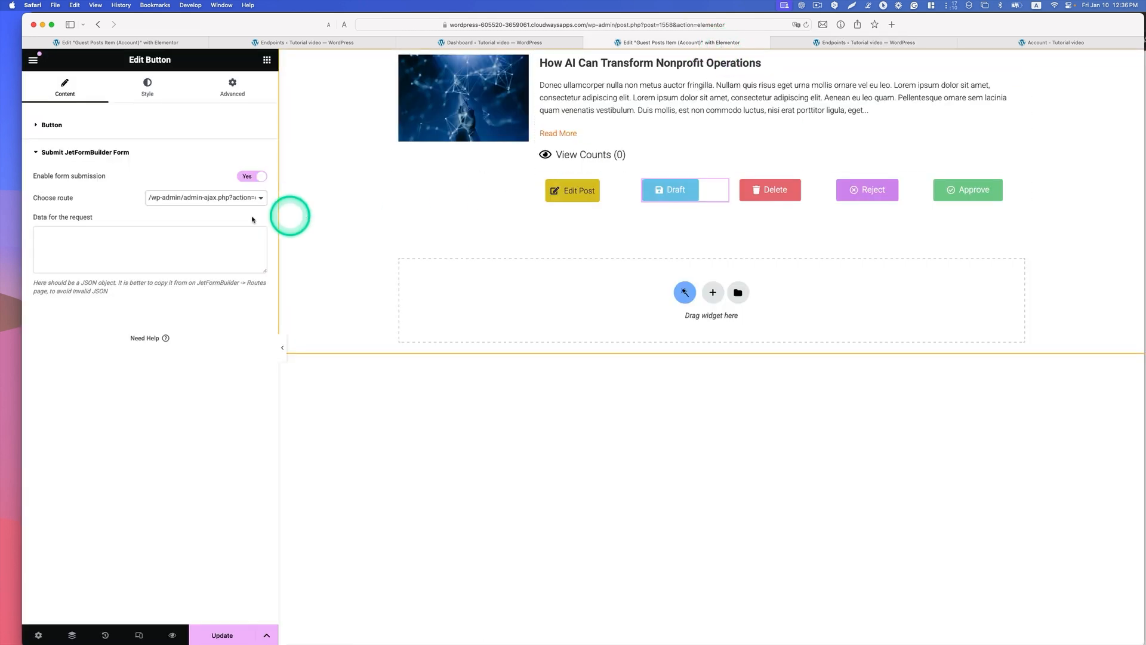
left_click(107, 238)
right_click(104, 239)
left_click(71, 227)
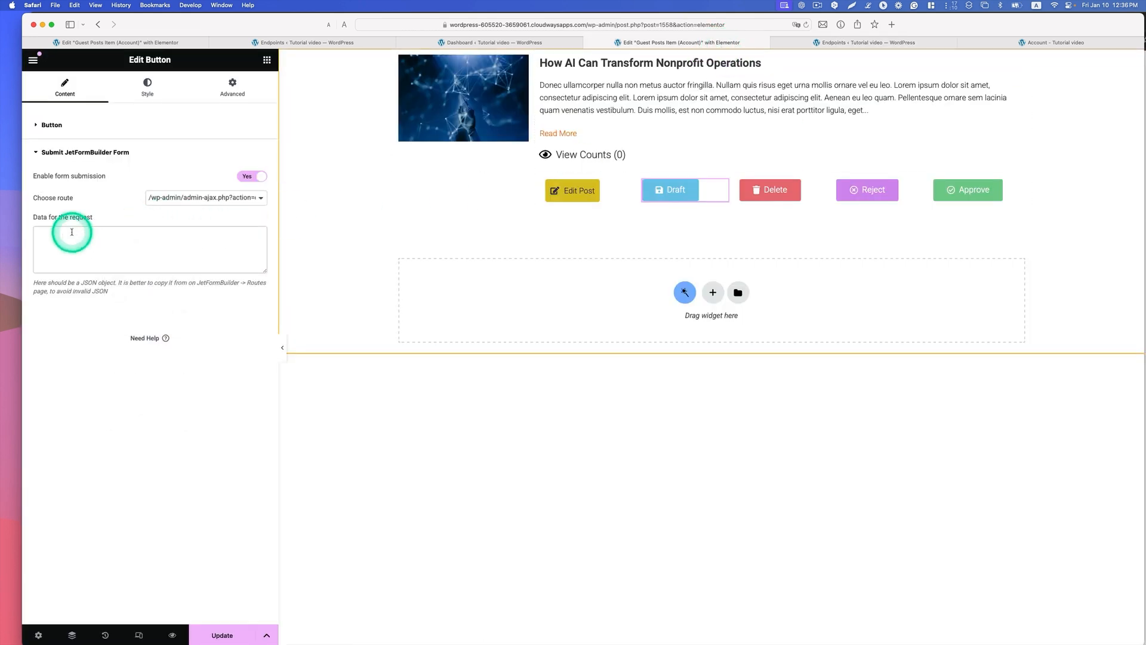
right_click(72, 227)
left_click(102, 287)
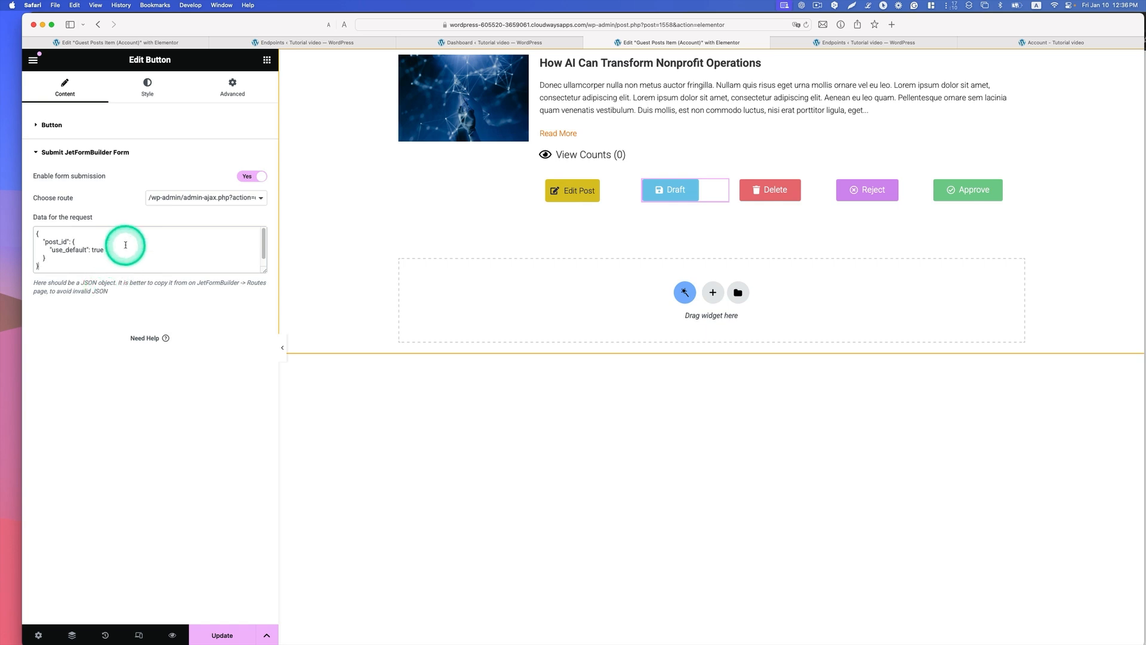
left_click(216, 634)
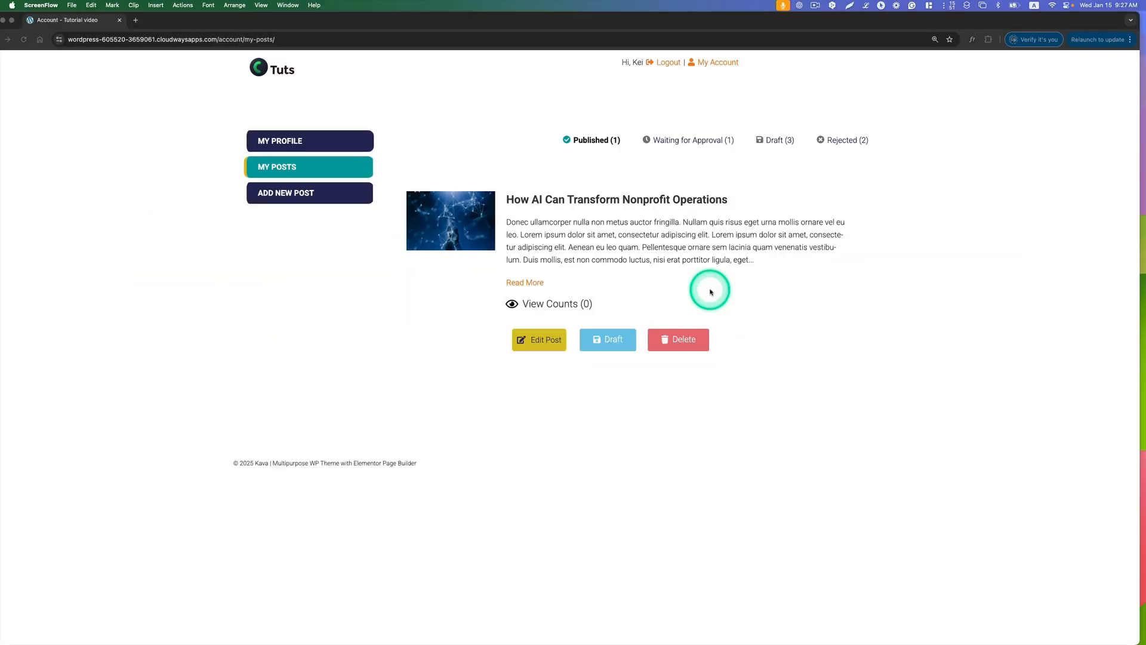
Step: Delete the published post How AI Can Transform Nonprofit Operations from the account's My Posts page and show the rejected posts
left_click(679, 358)
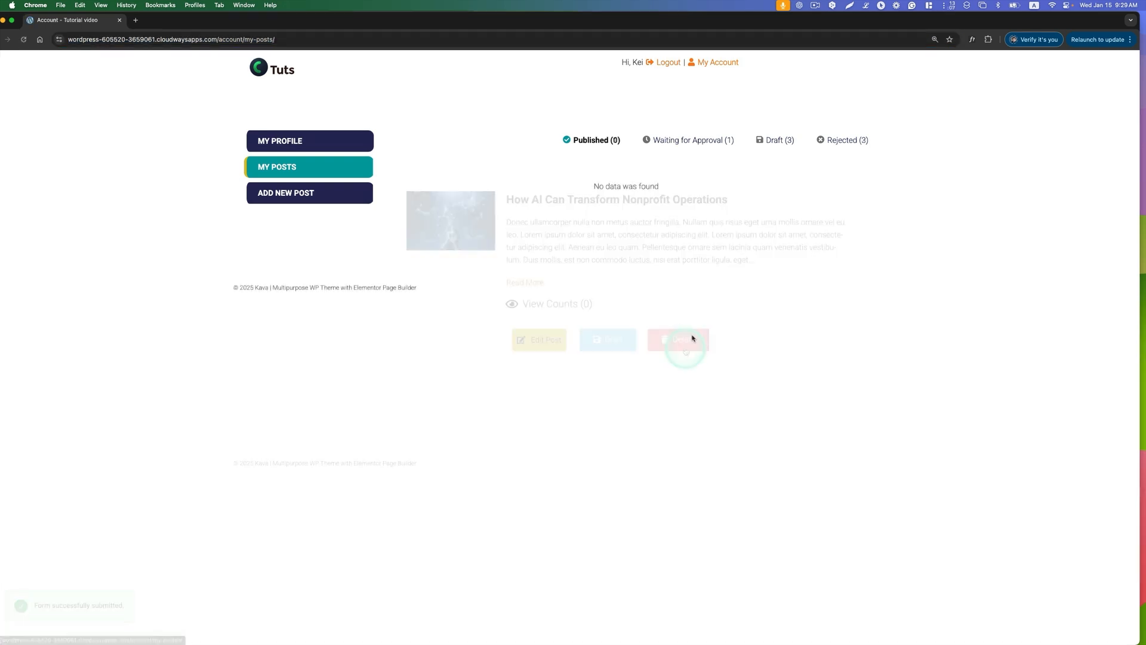
left_click(839, 140)
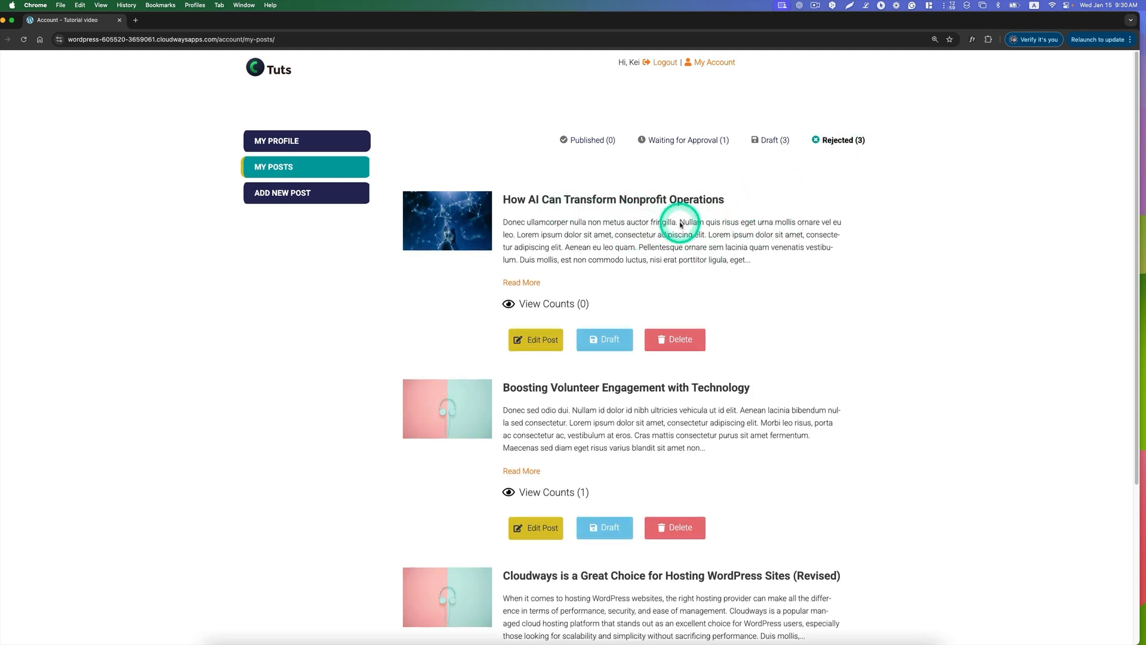
Step: Switch to the WordPress admin in Safari, reload the Guest Posts list and inspect its trash for the deleted post
key("ctrl+Up")
left_click(410, 185)
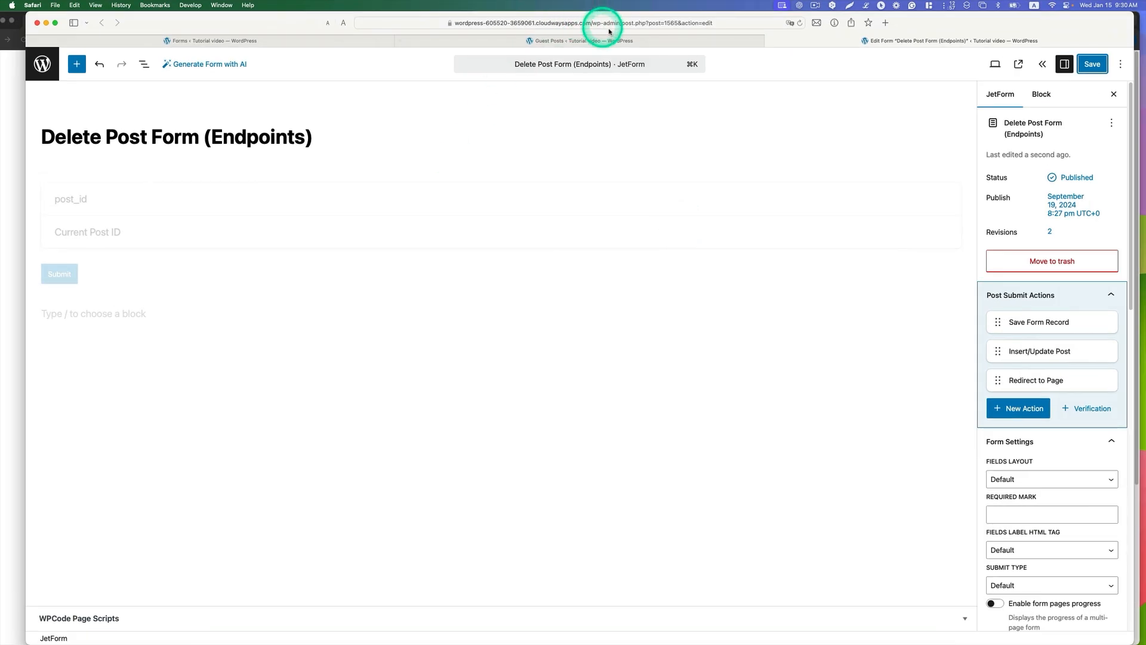
left_click(567, 39)
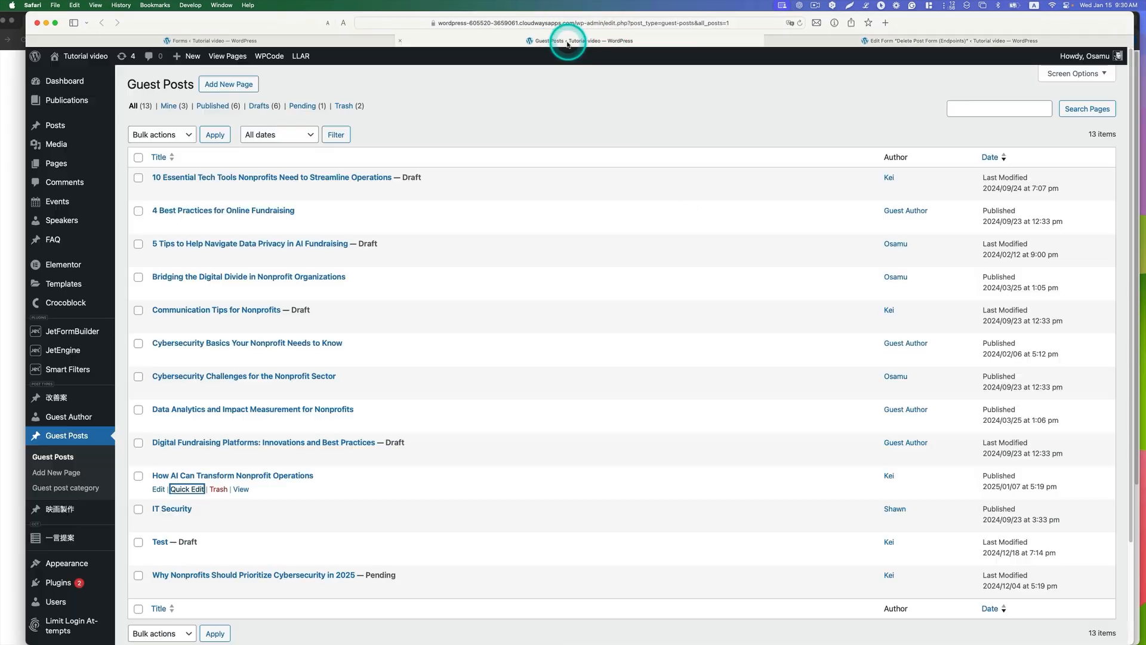
left_click(800, 22)
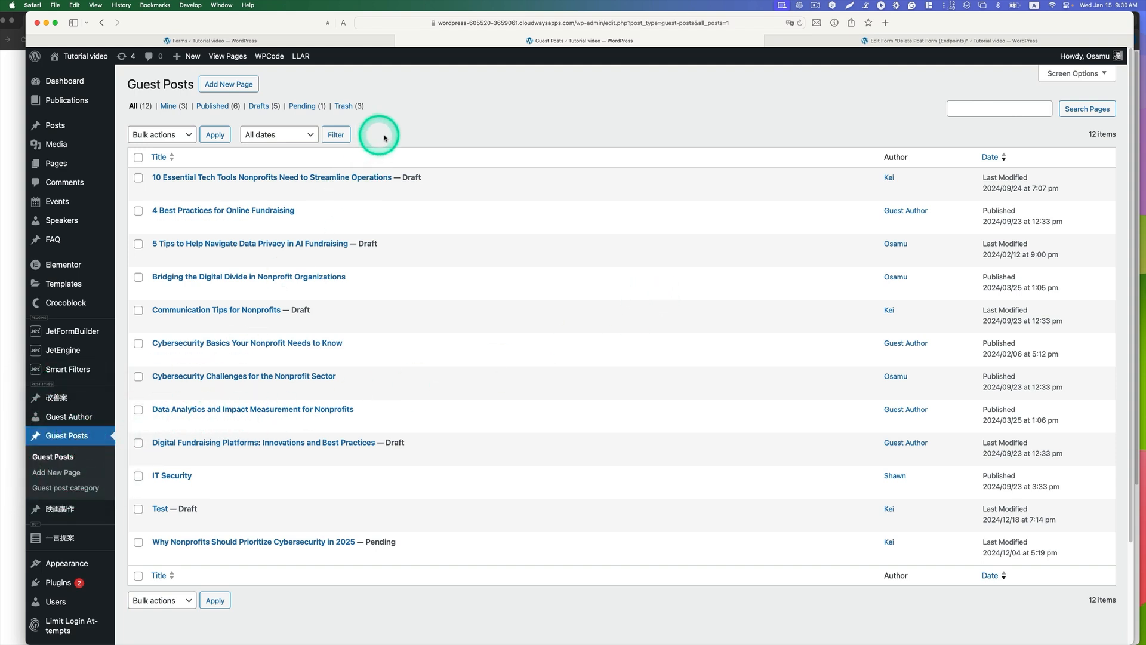
left_click(351, 107)
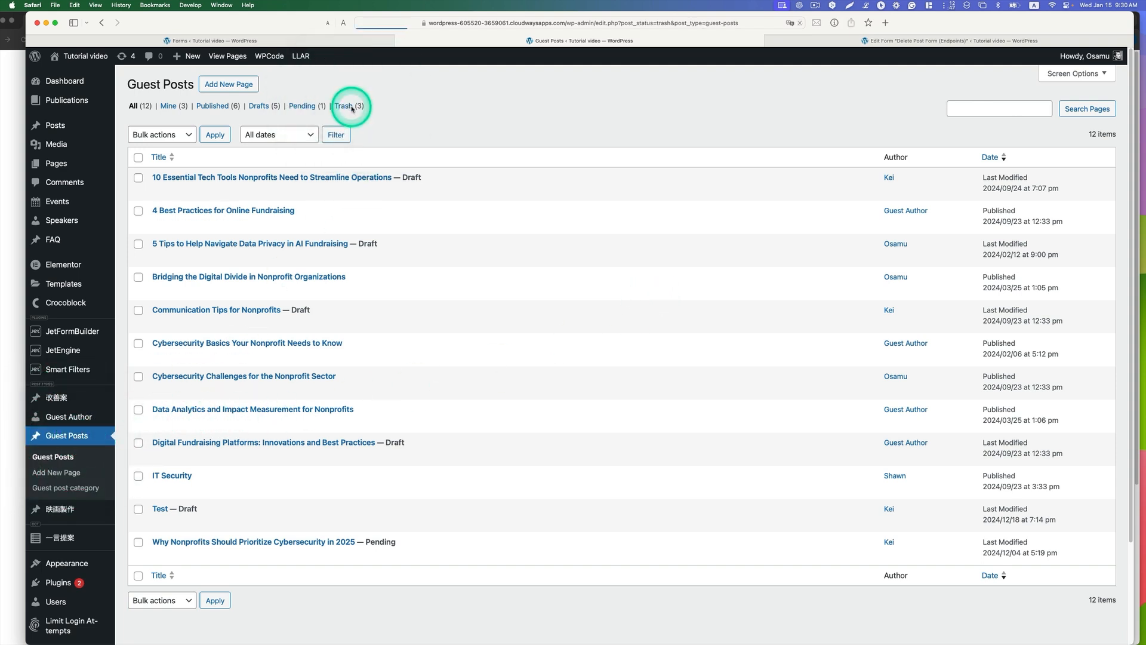
mouse_move(163, 246)
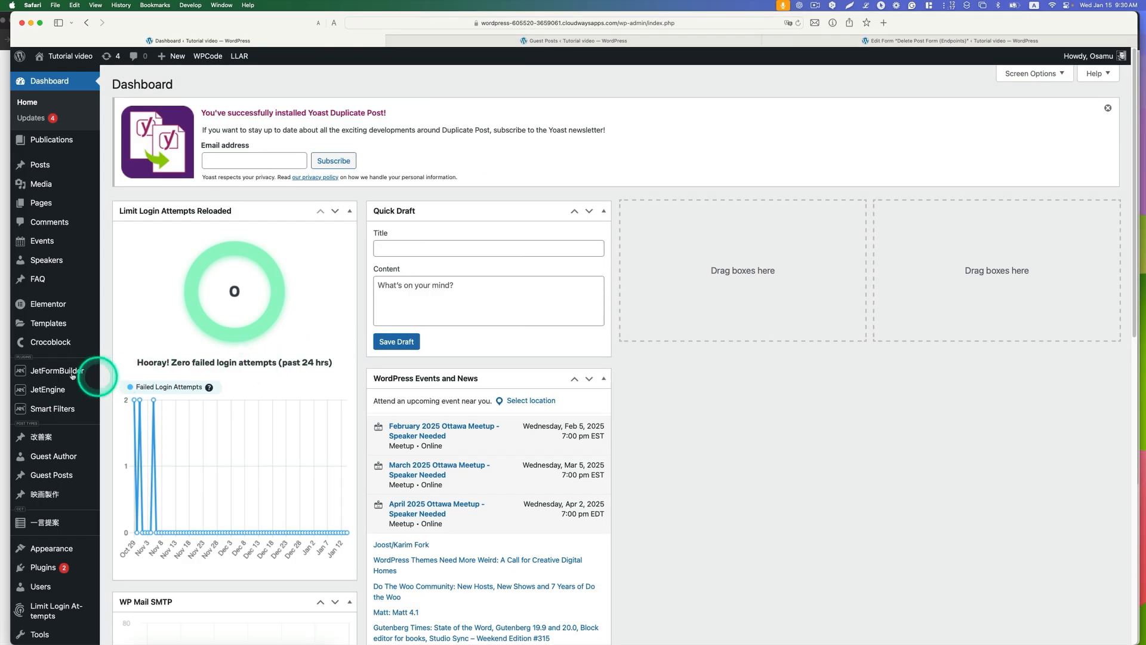
Step: Open Delete Post Form (Endpoints) for editing from the JetFormBuilder forms list
mouse_move(77, 372)
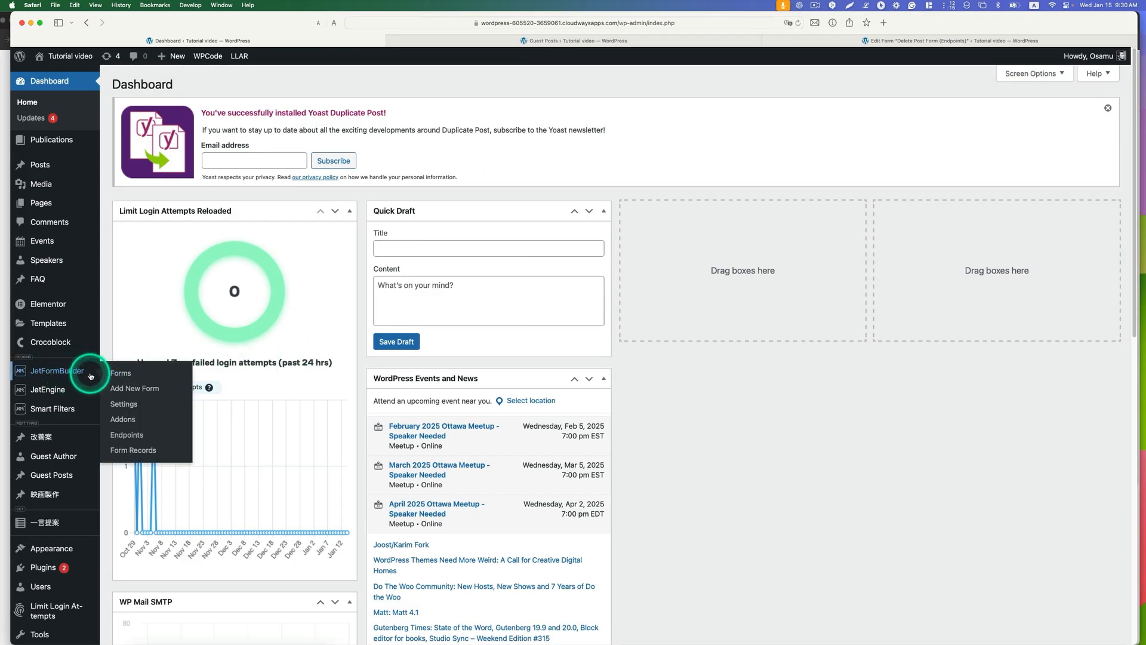
left_click(115, 375)
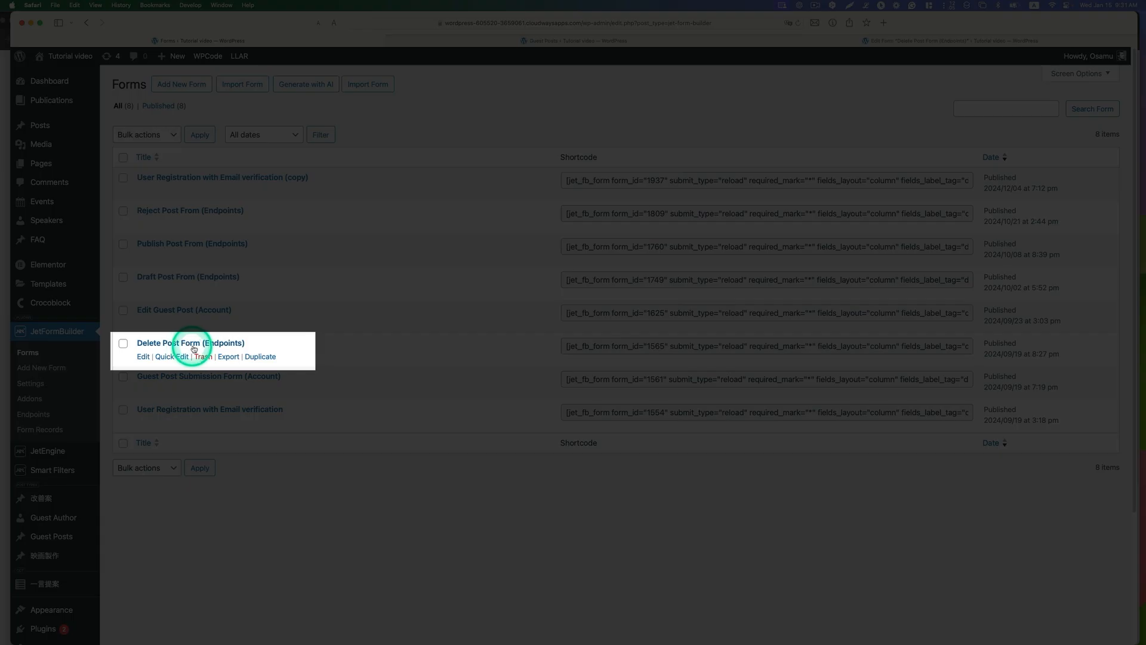
left_click(144, 357)
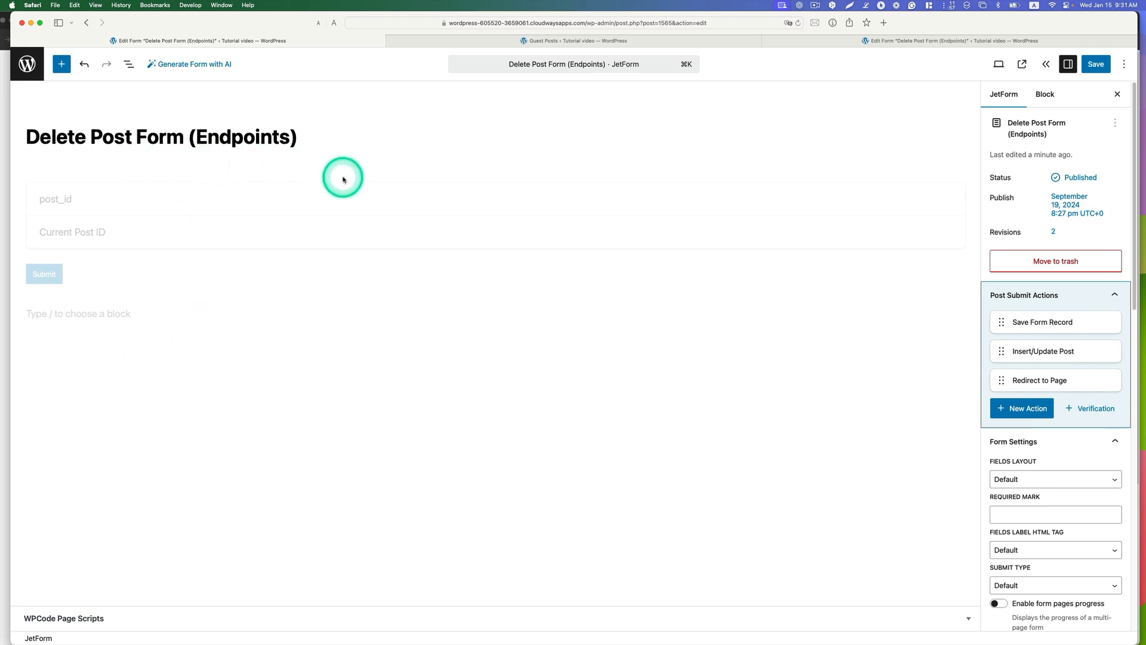
Step: Set the hidden post_id field's value to Current Post ID and check the form's Submit action button
left_click(197, 198)
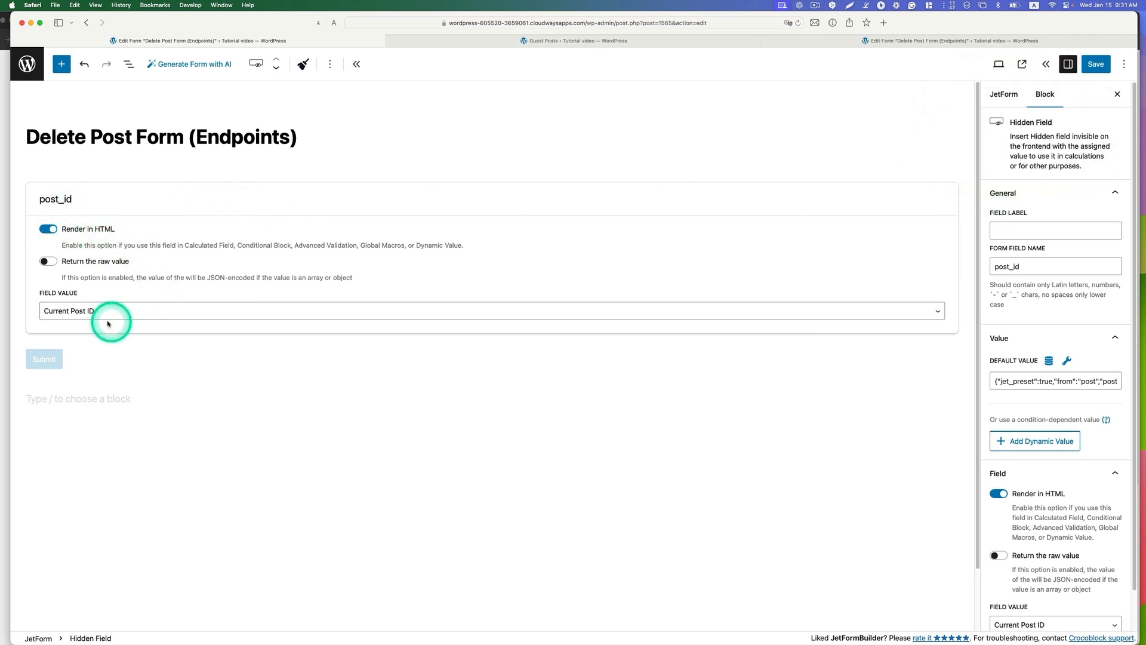
left_click(84, 311)
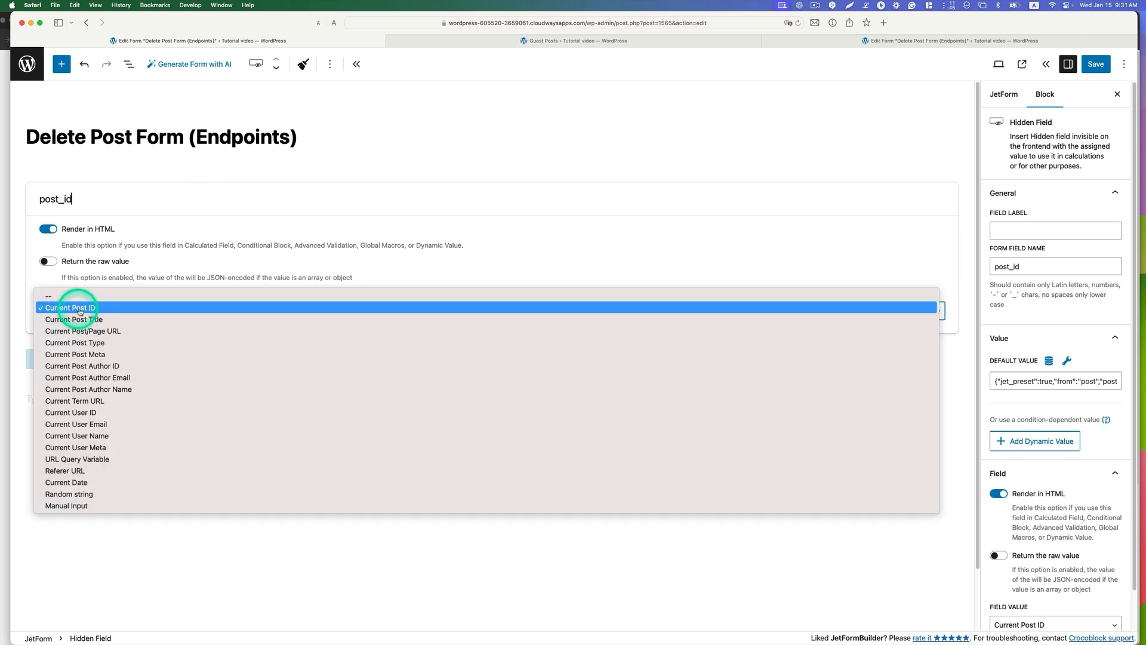
left_click(99, 311)
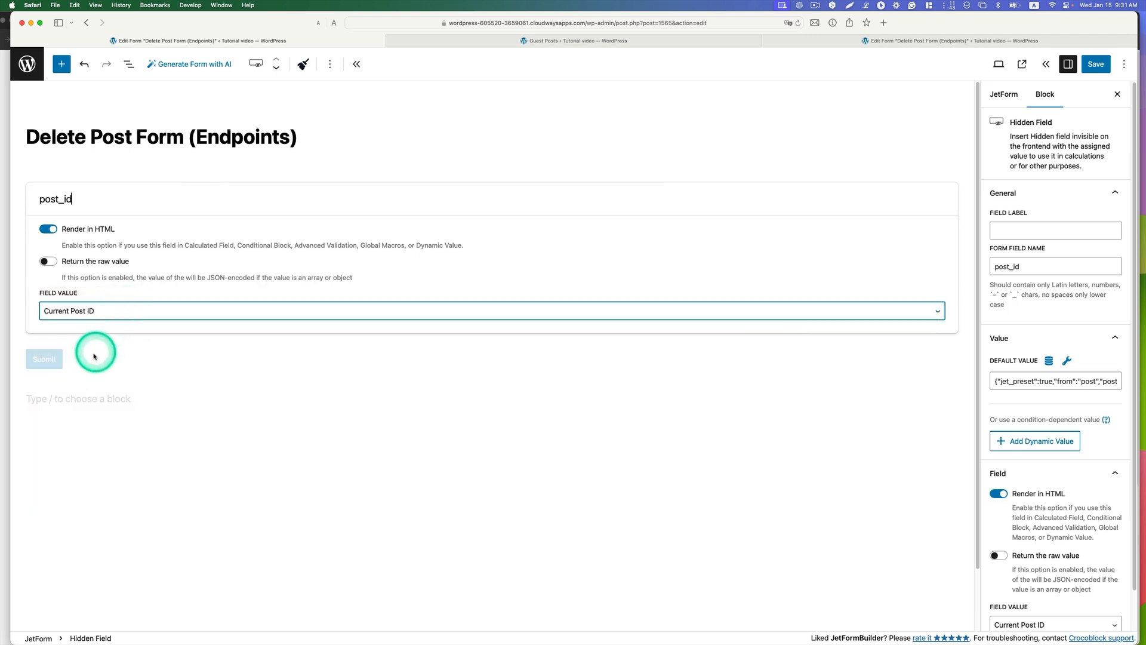
left_click(93, 354)
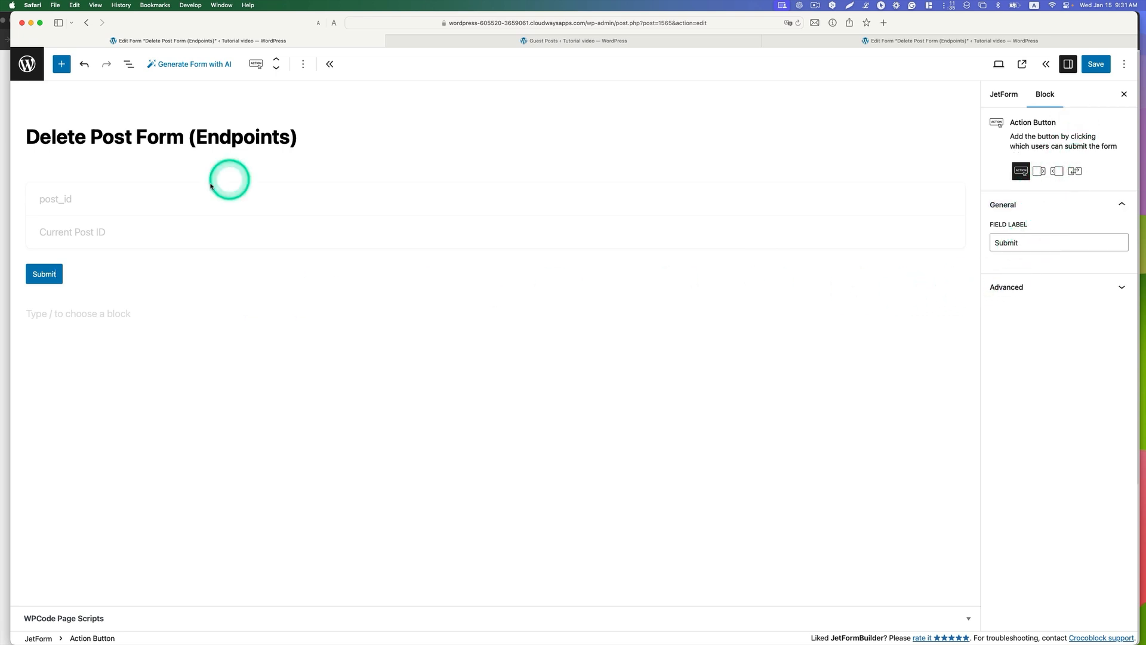
left_click(133, 198)
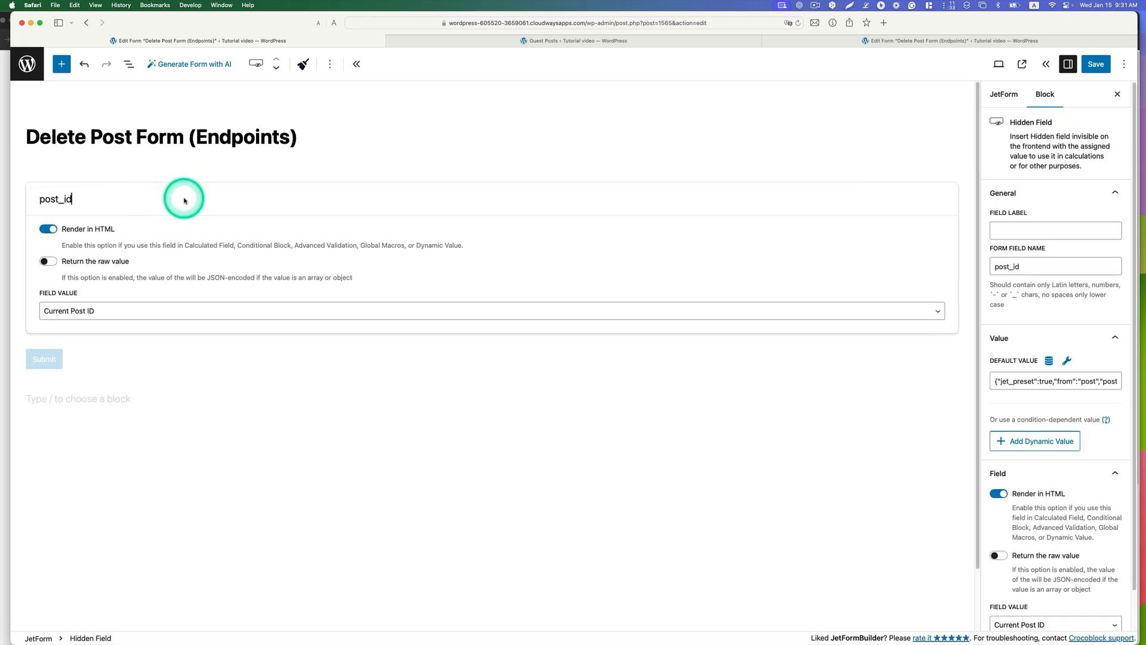
Step: Preset the hidden post_id field's default value with source Post, post ID from Current post and property Post ID
left_click(1054, 268)
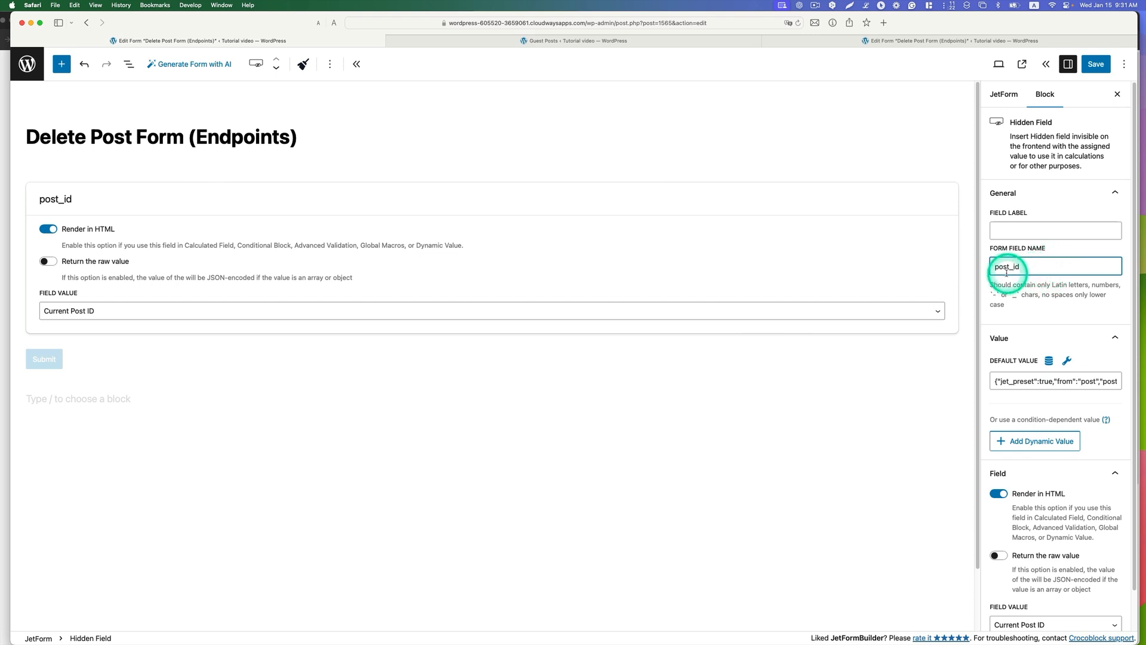
scroll(1046, 271, "down", 1)
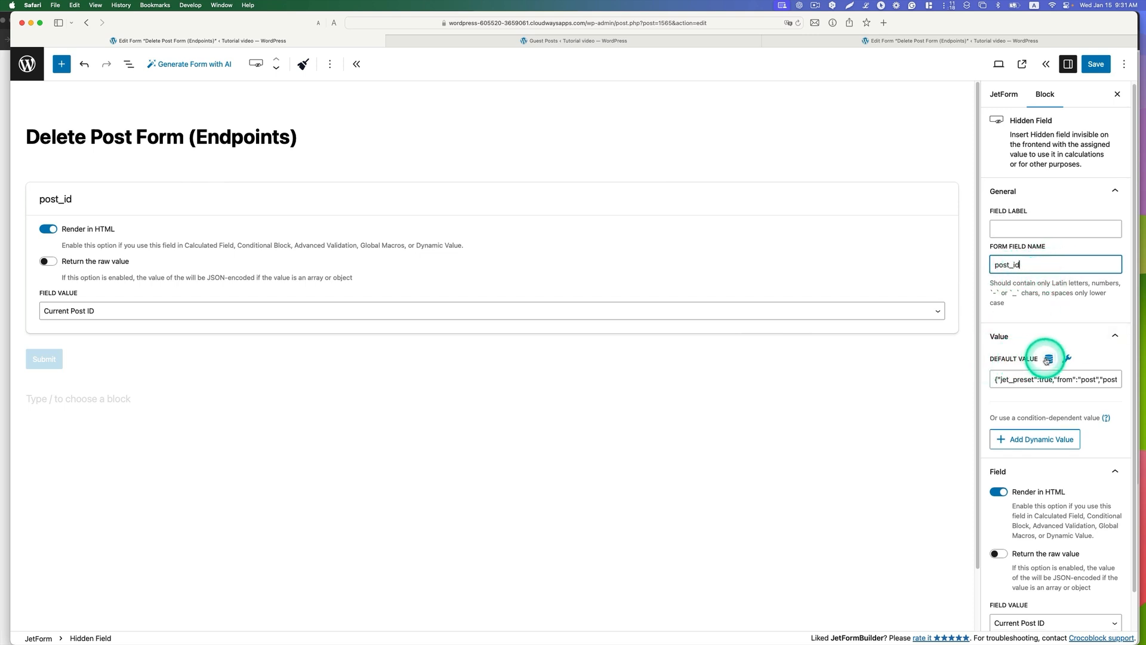
left_click(1049, 360)
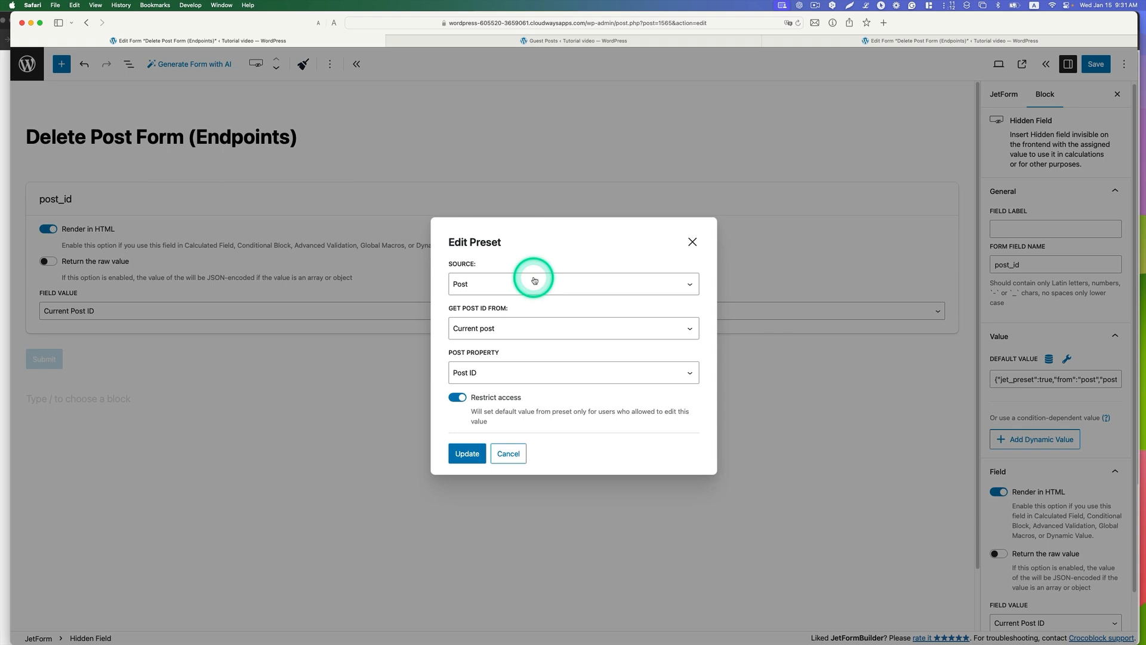
left_click(471, 284)
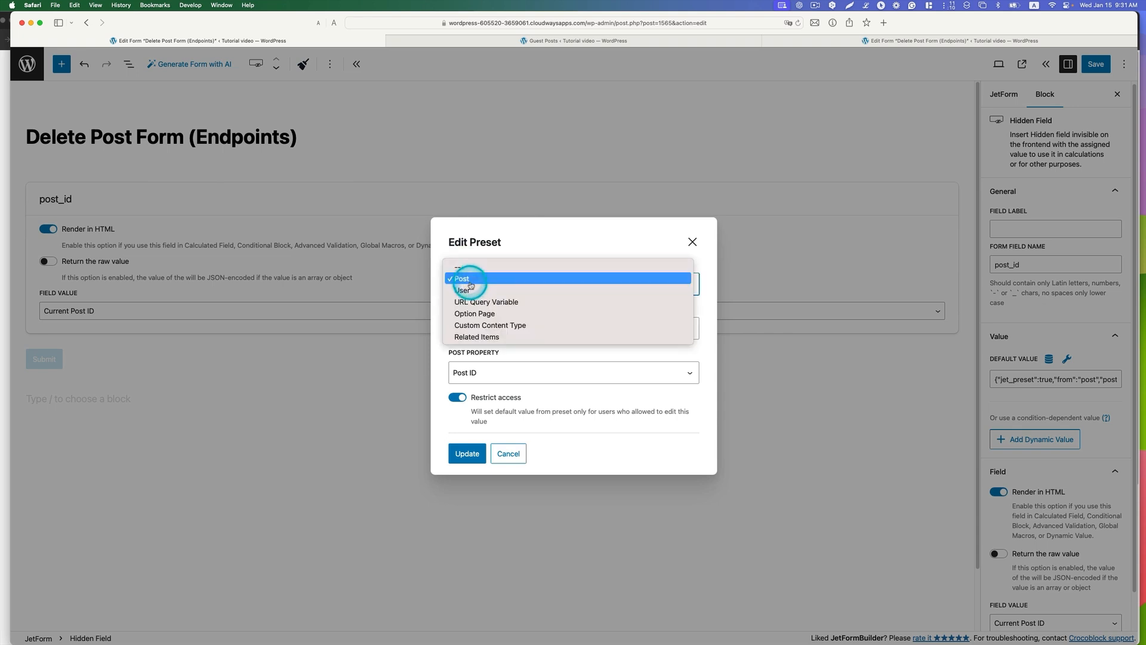
left_click(470, 279)
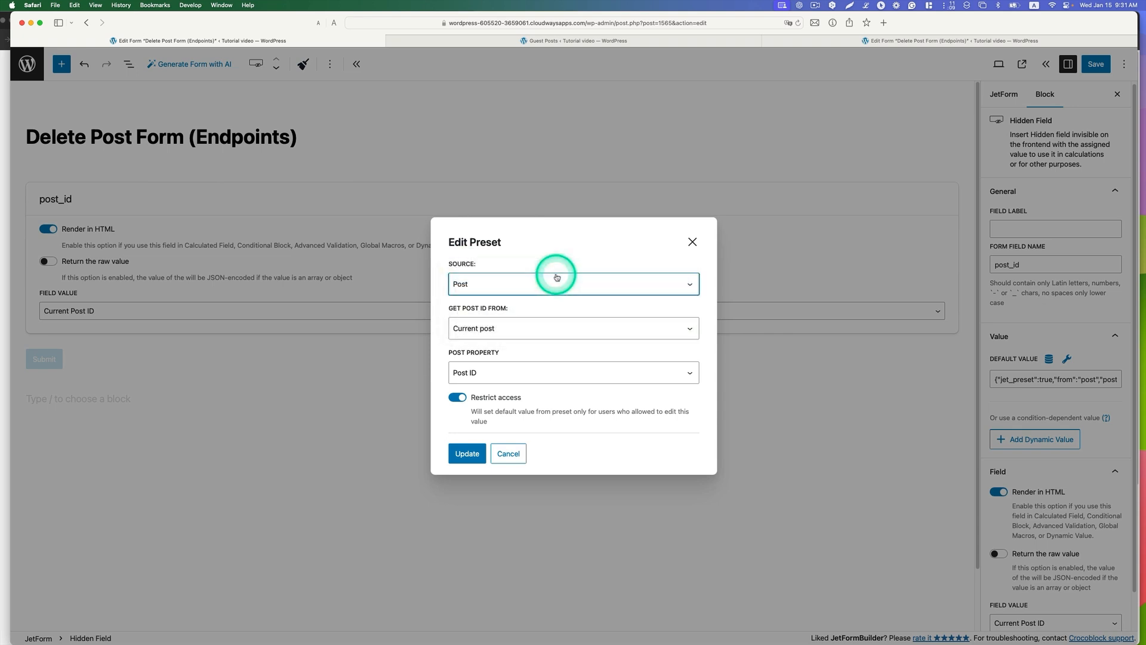
left_click(504, 332)
left_click(471, 323)
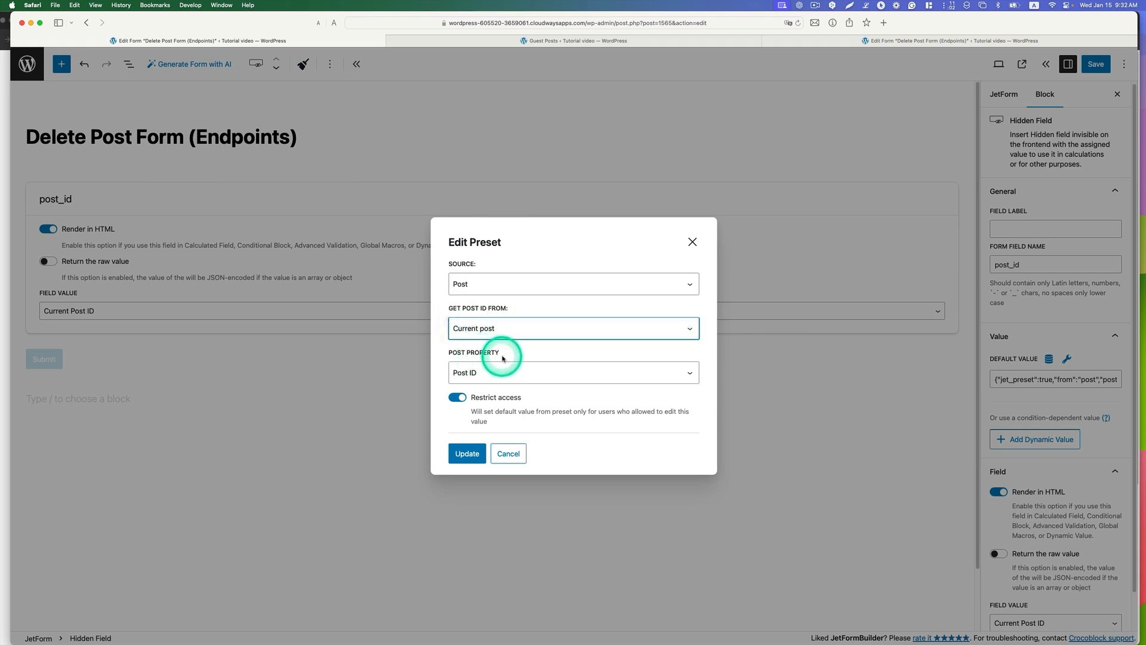
left_click(486, 371)
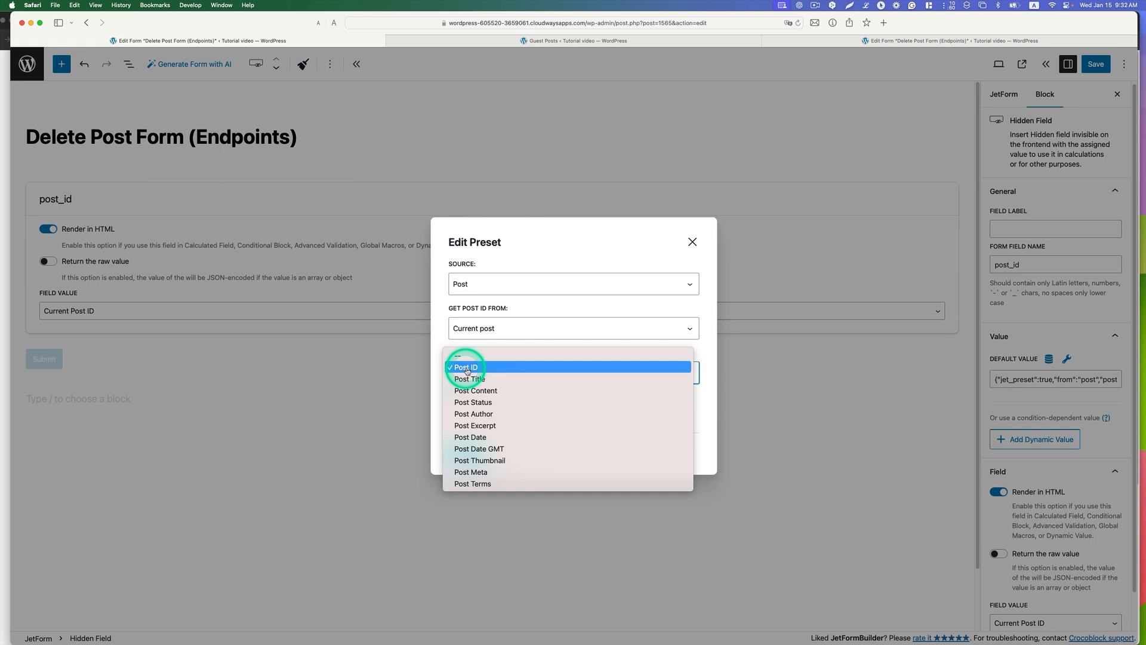
left_click(574, 362)
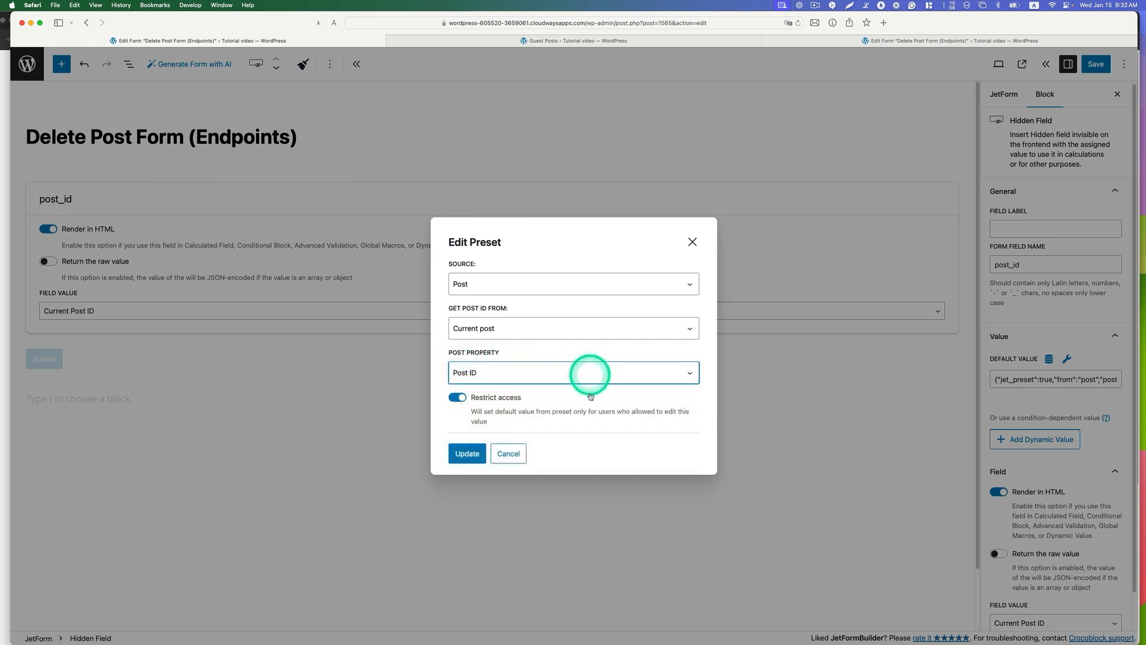
left_click(465, 453)
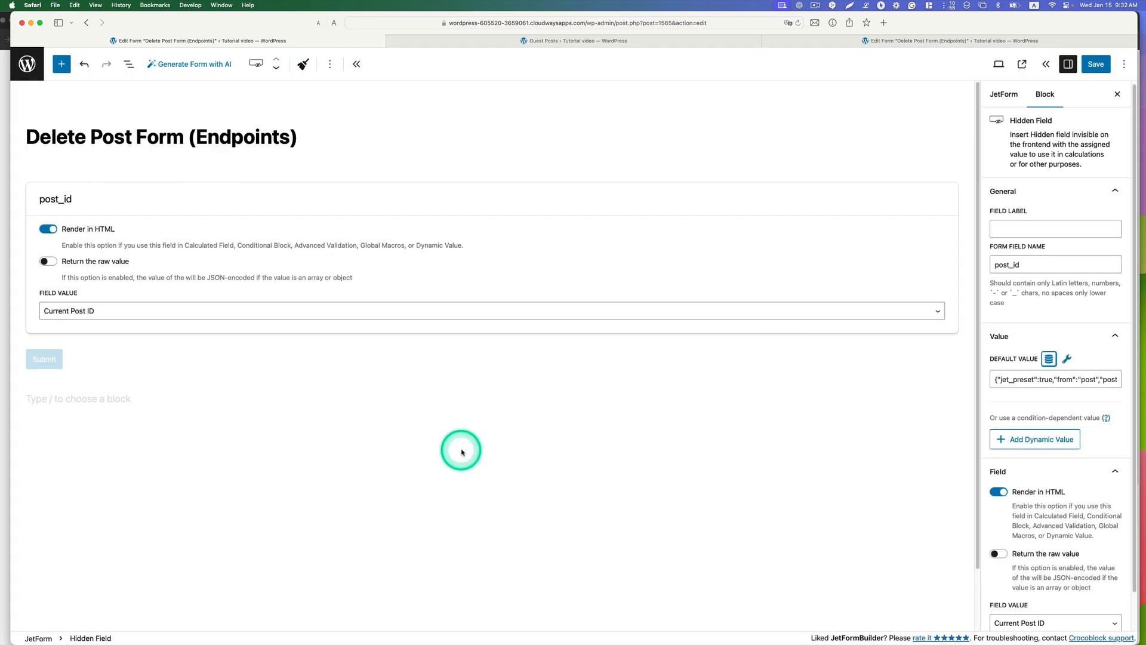
Step: Choose Current Post ID as the field value in the post_id field's block settings
scroll(1045, 468, "down", 2)
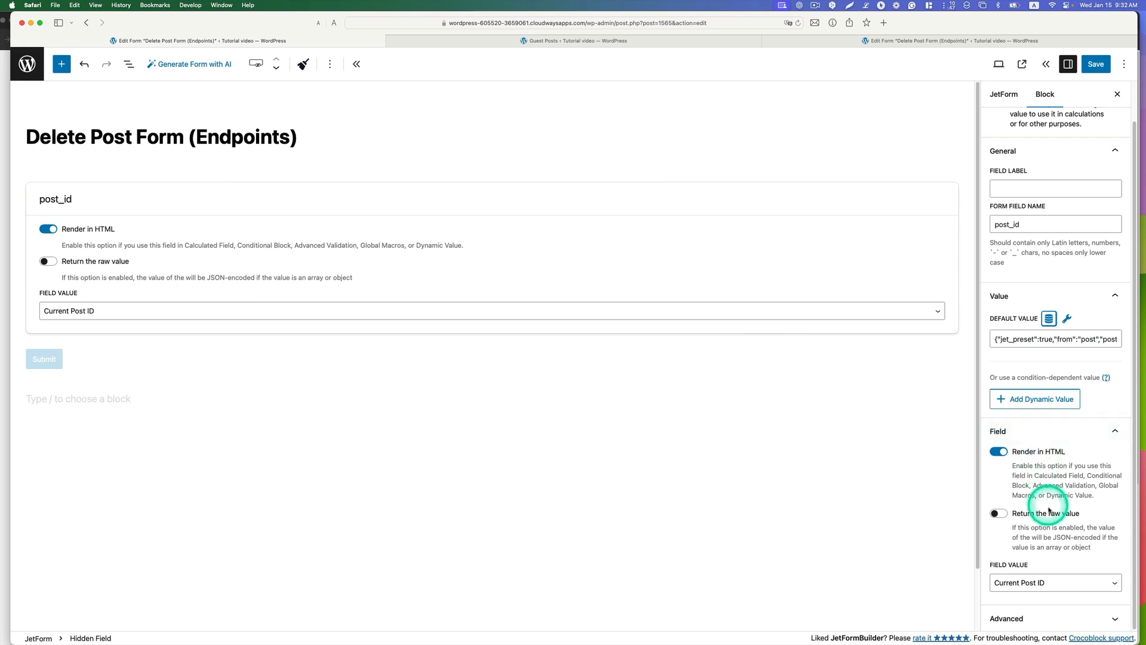
left_click(1021, 582)
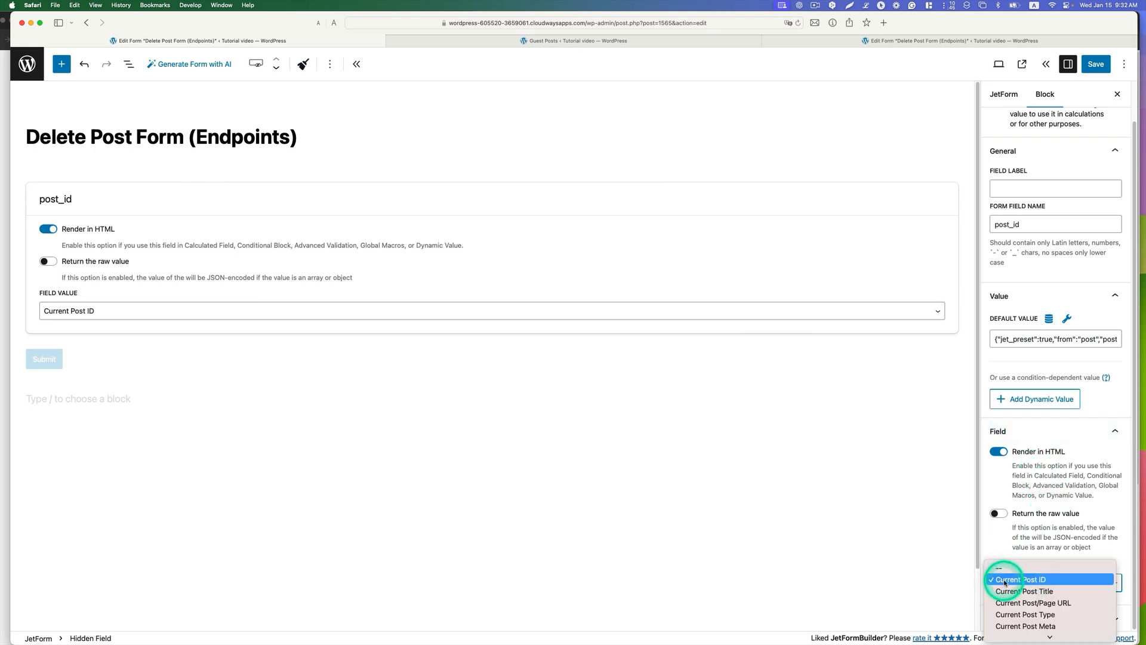
left_click(1036, 580)
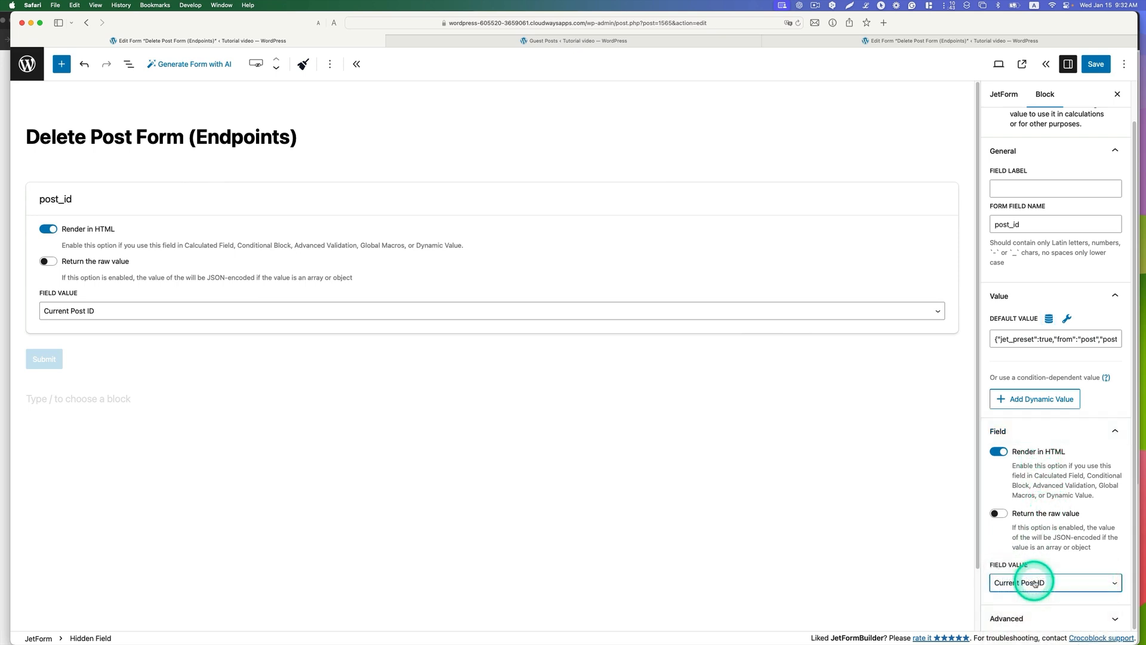
Step: Review the form's Save Form Record post-submit action and find that action type among the available new actions
left_click(1004, 97)
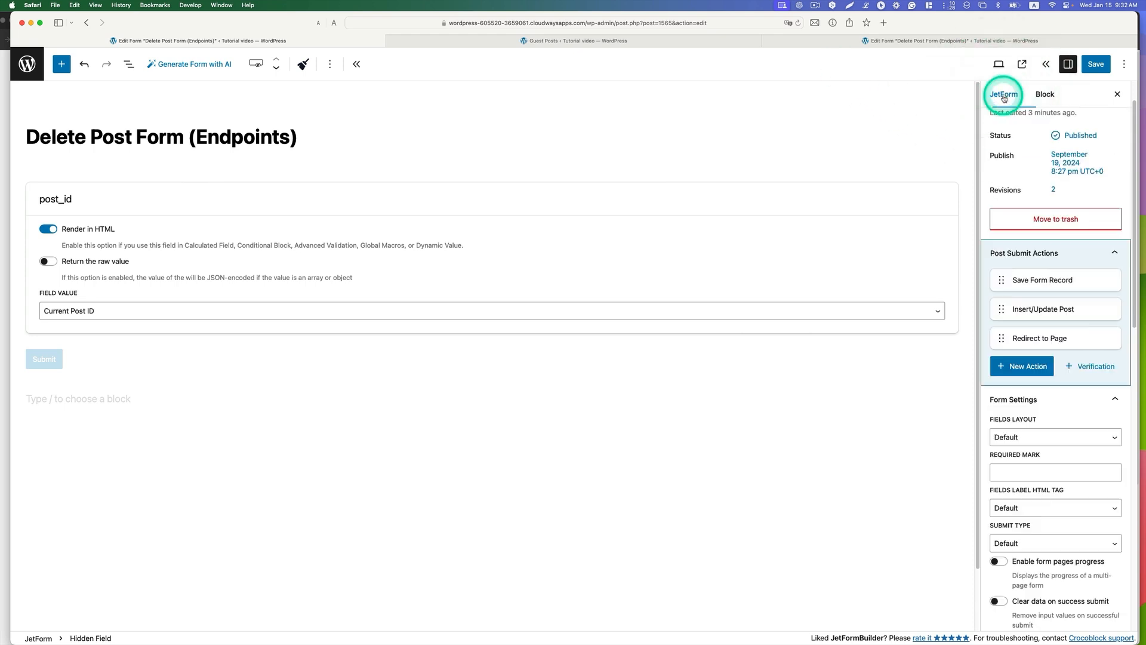
left_click(1096, 261)
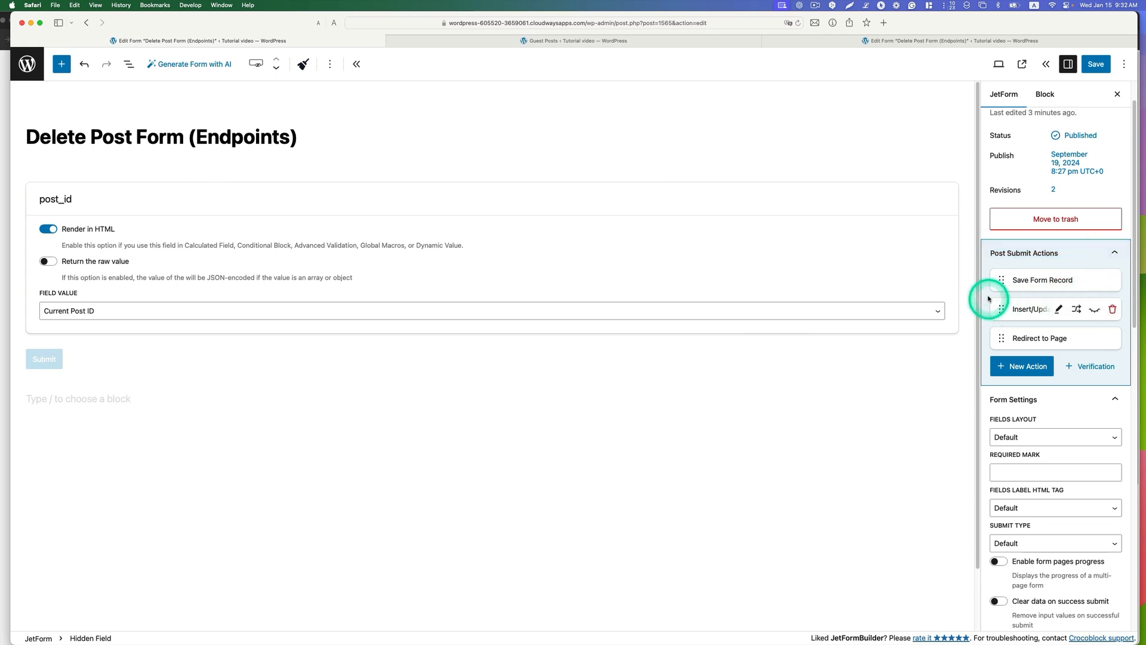
mouse_move(1013, 283)
left_click(1058, 281)
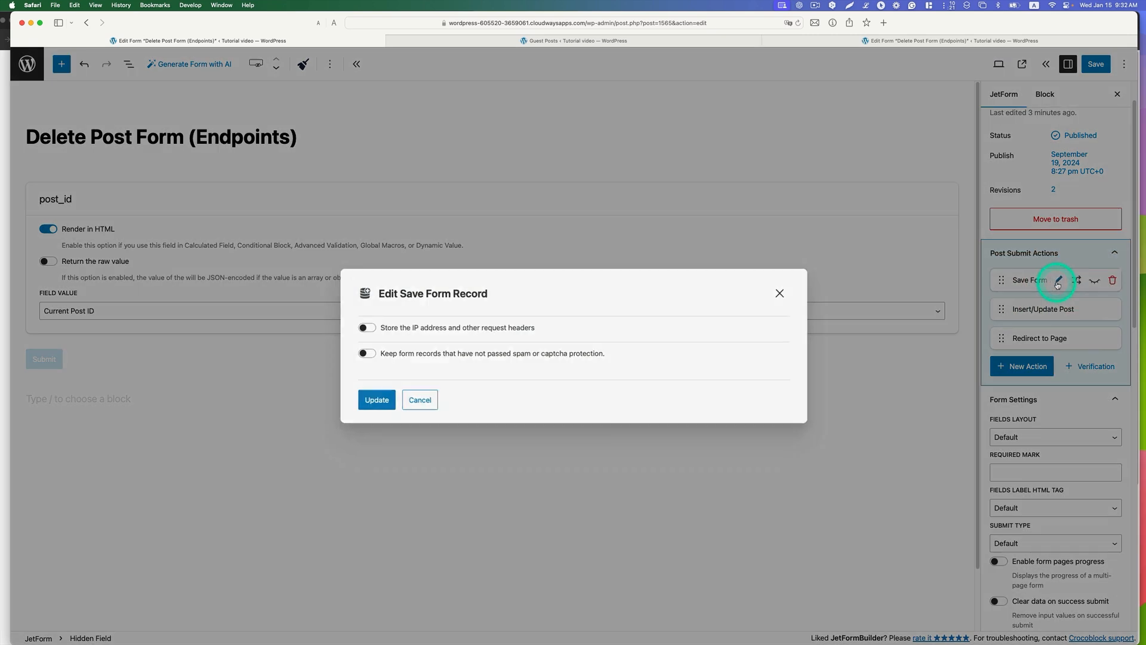
left_click(781, 292)
left_click(1024, 369)
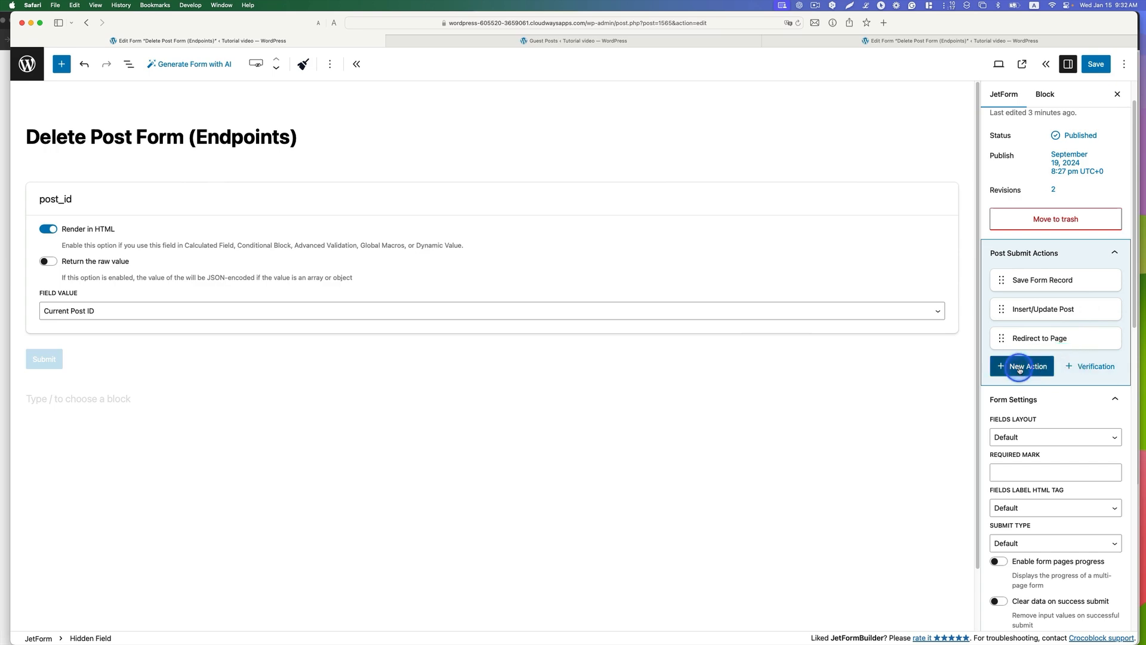
scroll(783, 361, "down", 1)
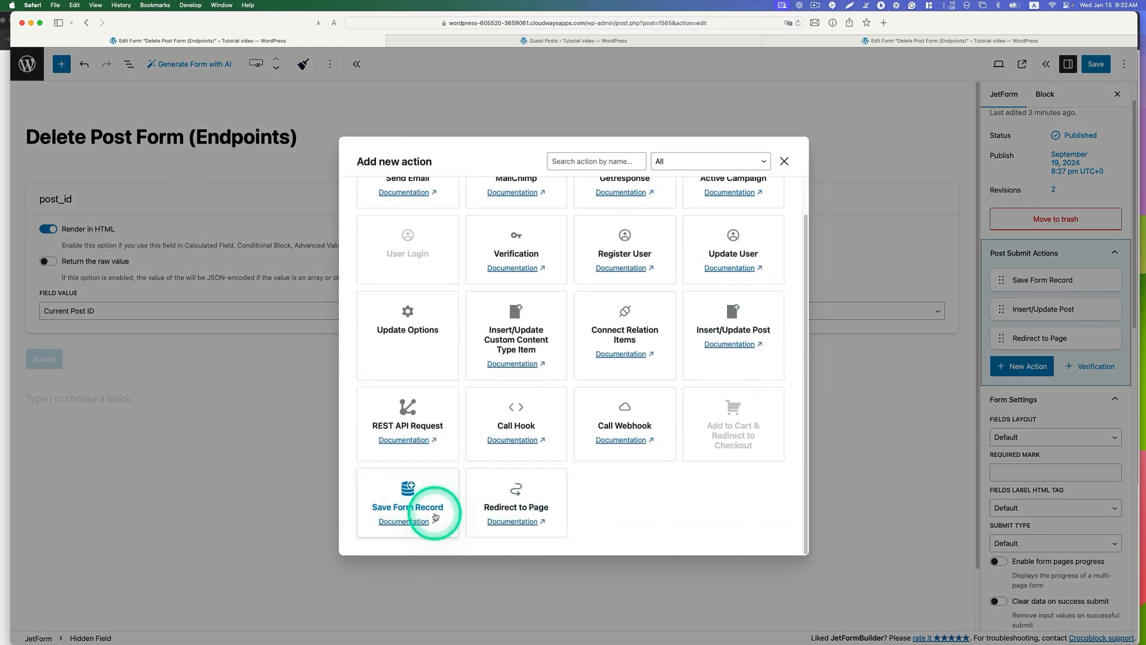
left_click(780, 162)
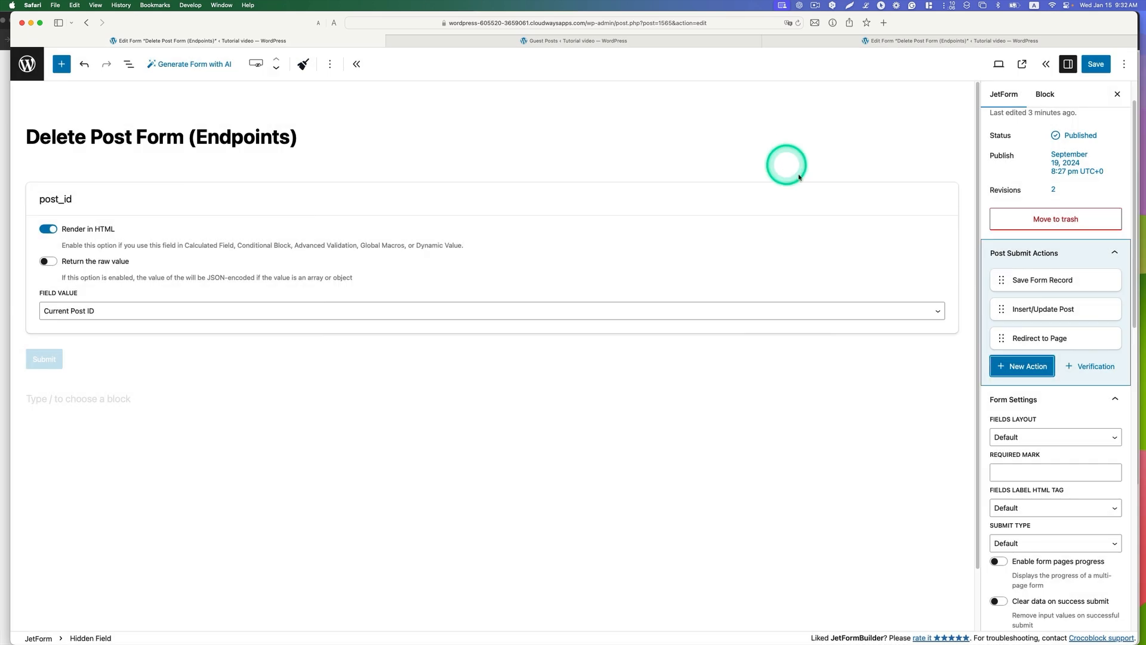
Step: Look over the Insert/Update Post action's settings and find that action type among the available new actions
mouse_move(1023, 303)
left_click(1059, 310)
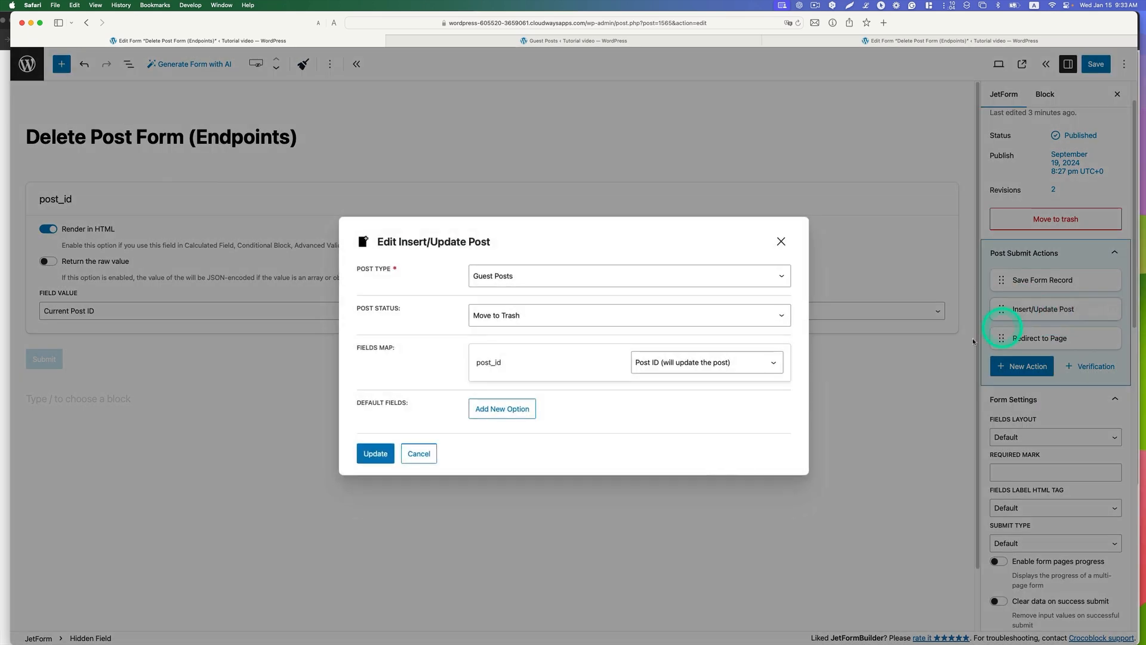
left_click(778, 240)
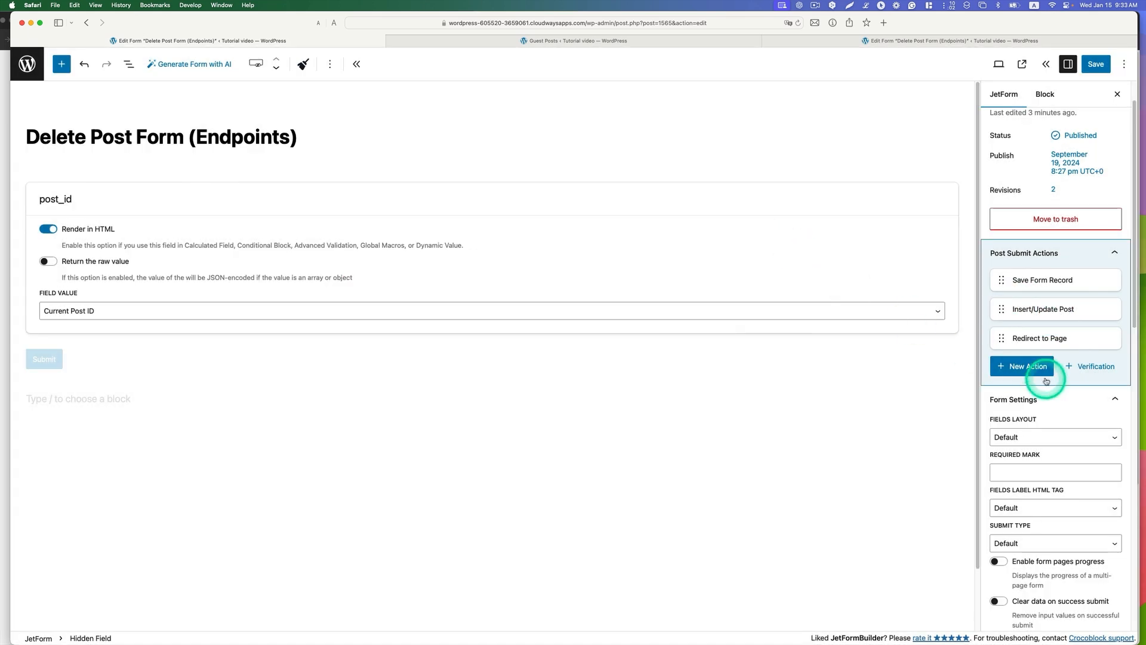
left_click(1041, 369)
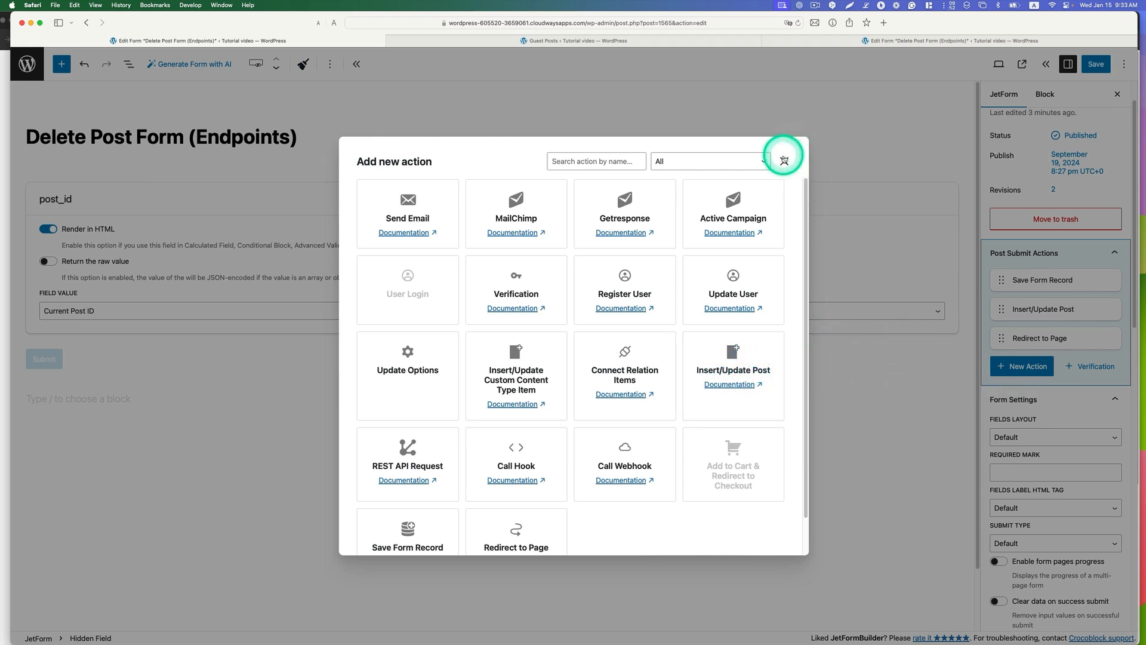
left_click(783, 160)
Step: Configure the Insert/Update Post action with post type Guest Posts, status Move to Trash and post_id mapped to Post ID (will update the post)
left_click(1057, 307)
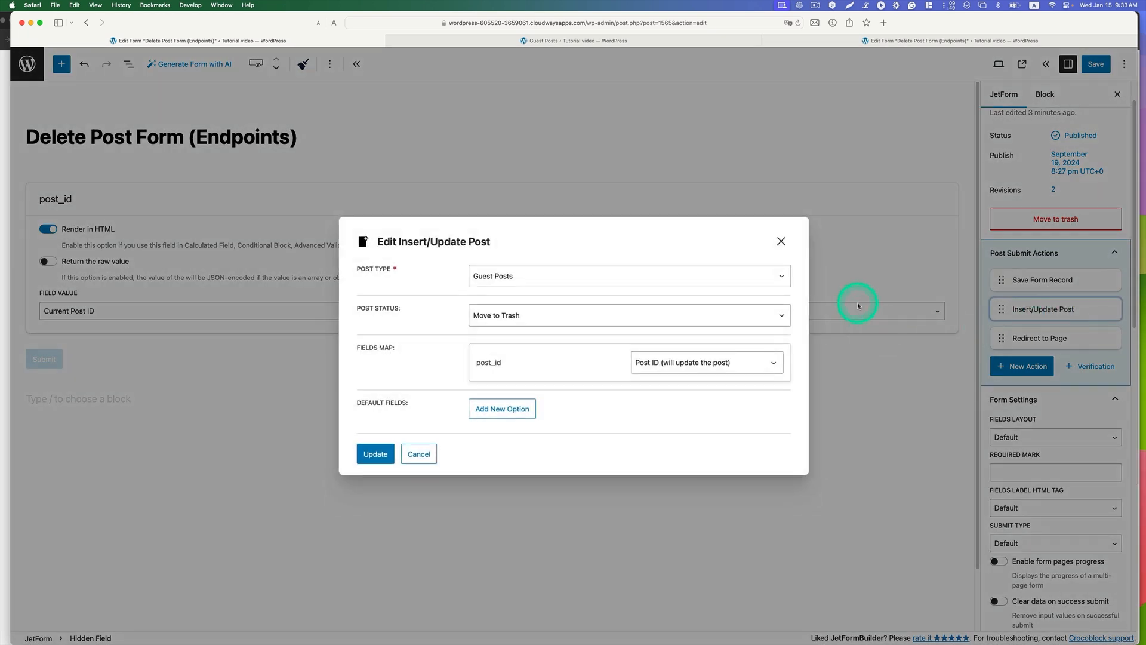
left_click(489, 277)
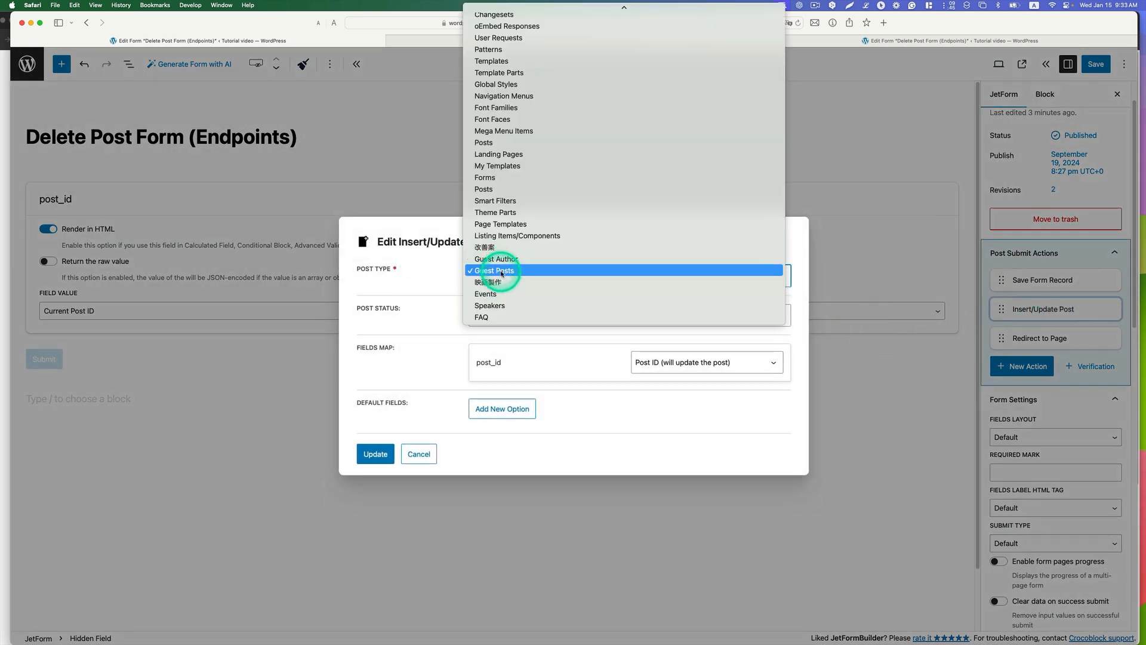
left_click(501, 272)
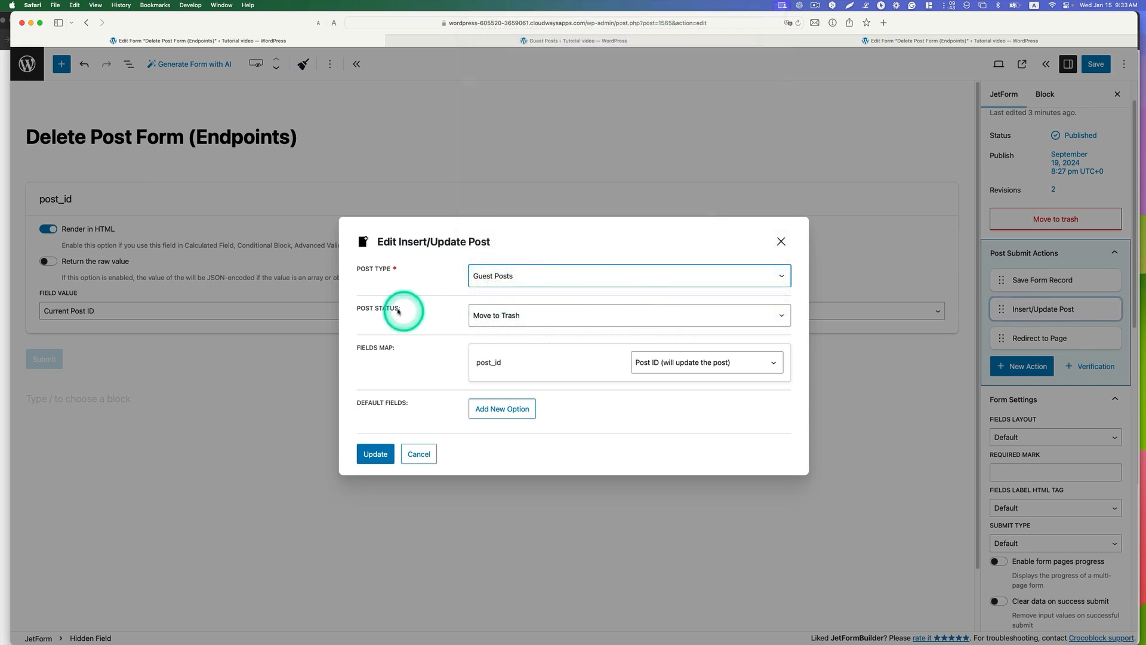
left_click(496, 315)
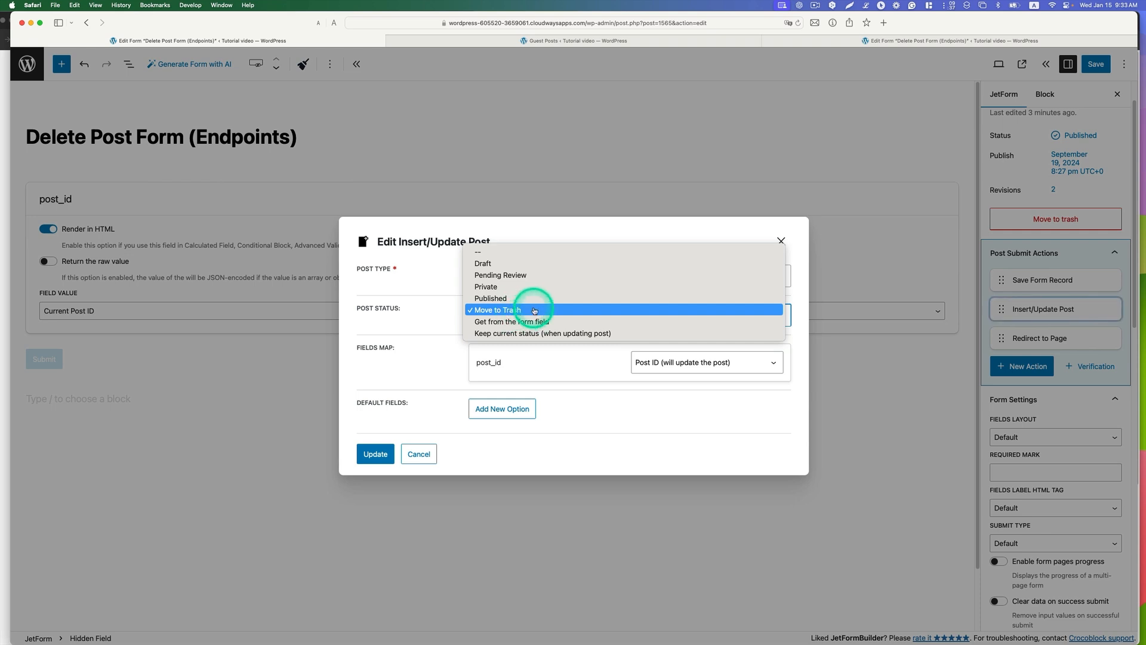
left_click(534, 310)
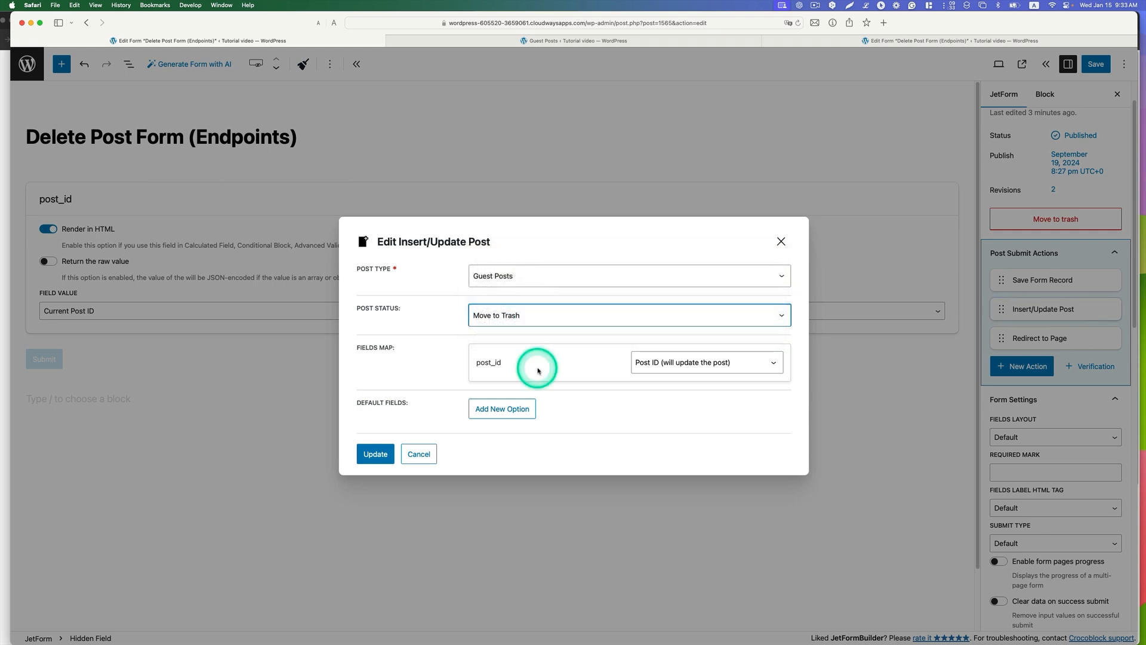
left_click(671, 371)
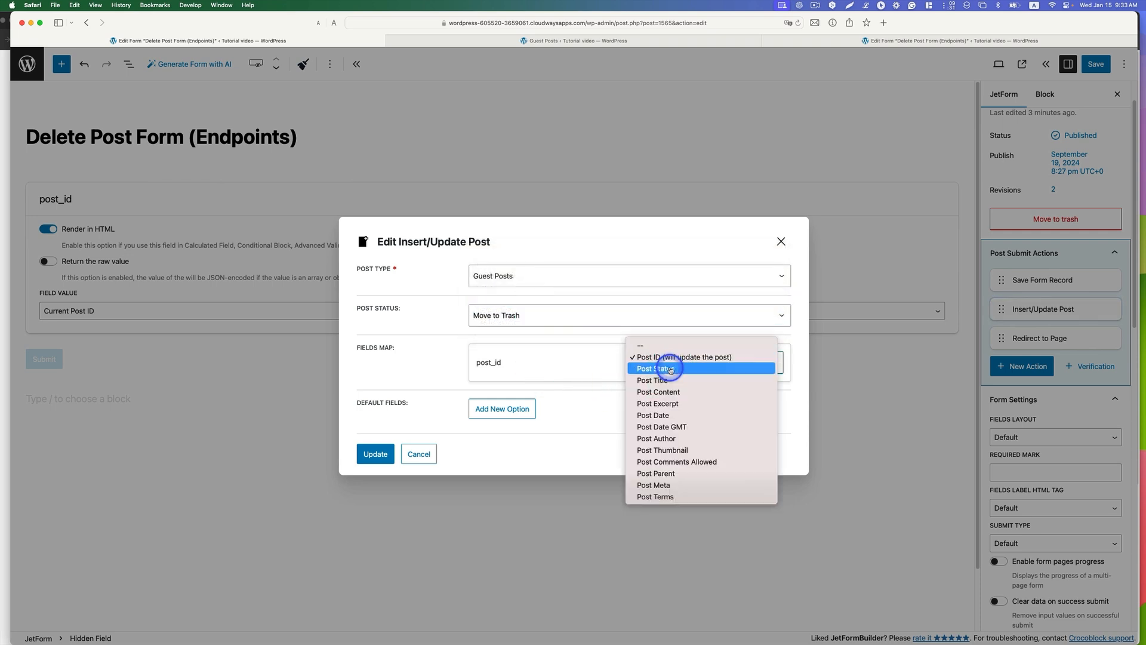
left_click(708, 357)
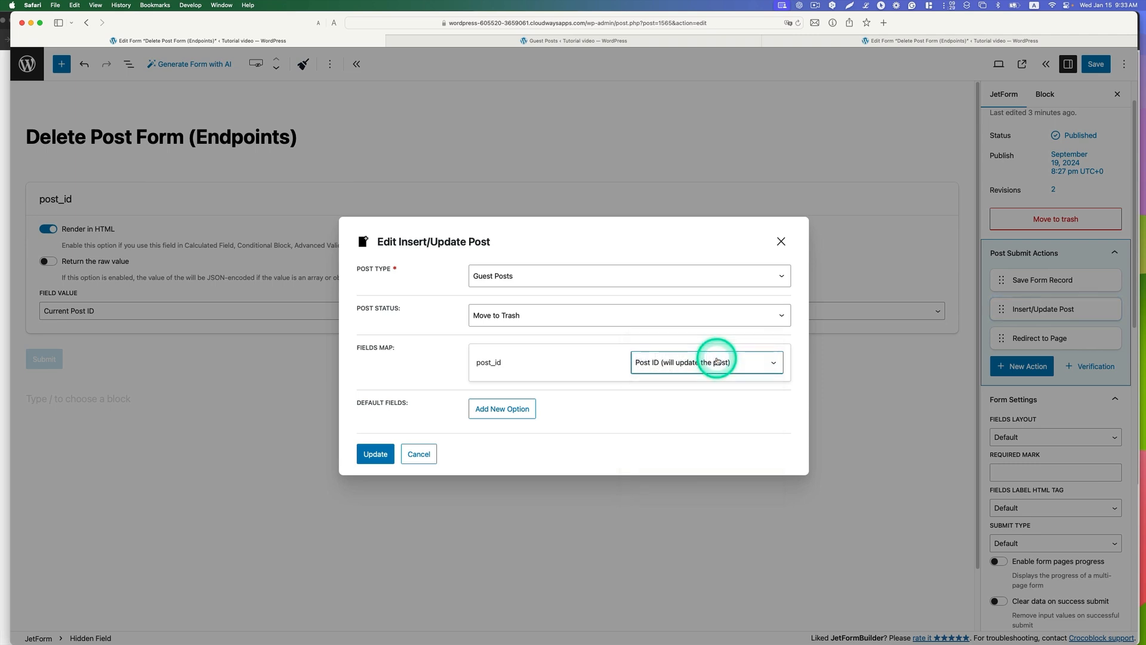
left_click(628, 418)
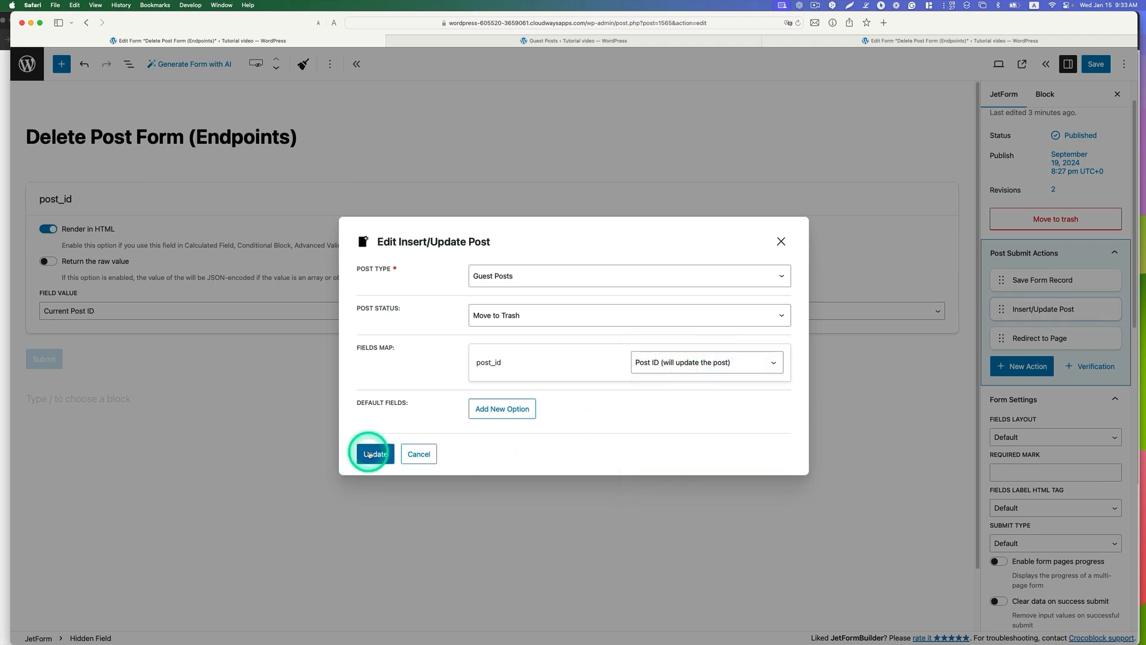
left_click(384, 453)
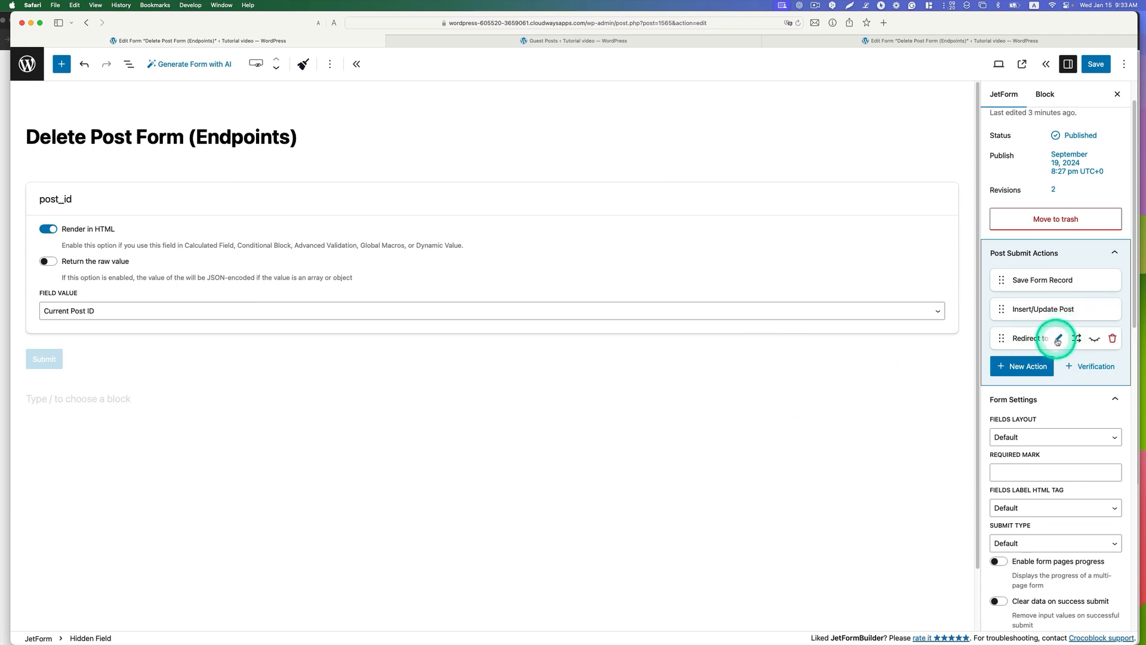
Step: Match the Redirect to Page action's custom URL to the account/my-posts/ page address, update the action and save the form
left_click(1059, 339)
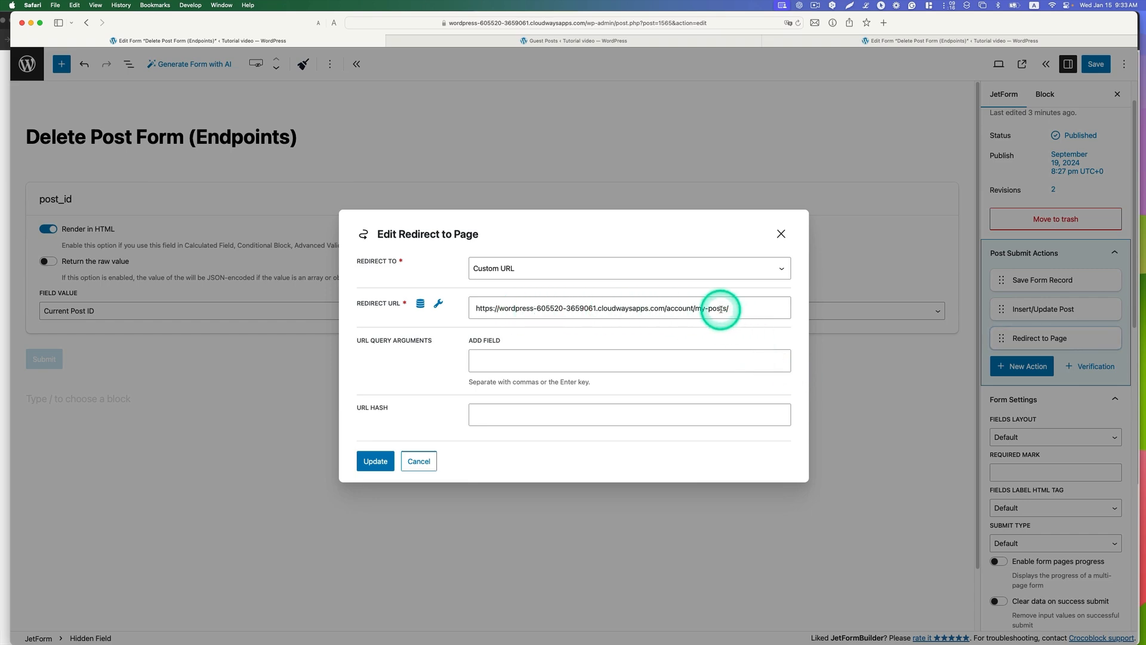
key("ctrl+Up")
left_click(748, 272)
left_click(590, 140)
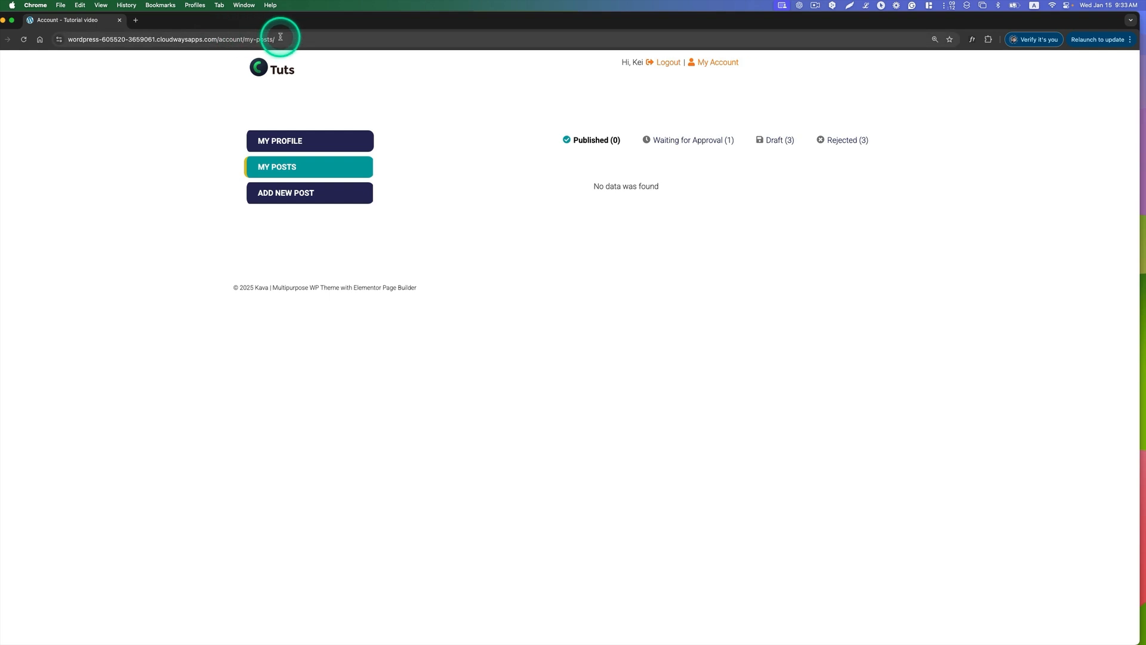
left_click(89, 39)
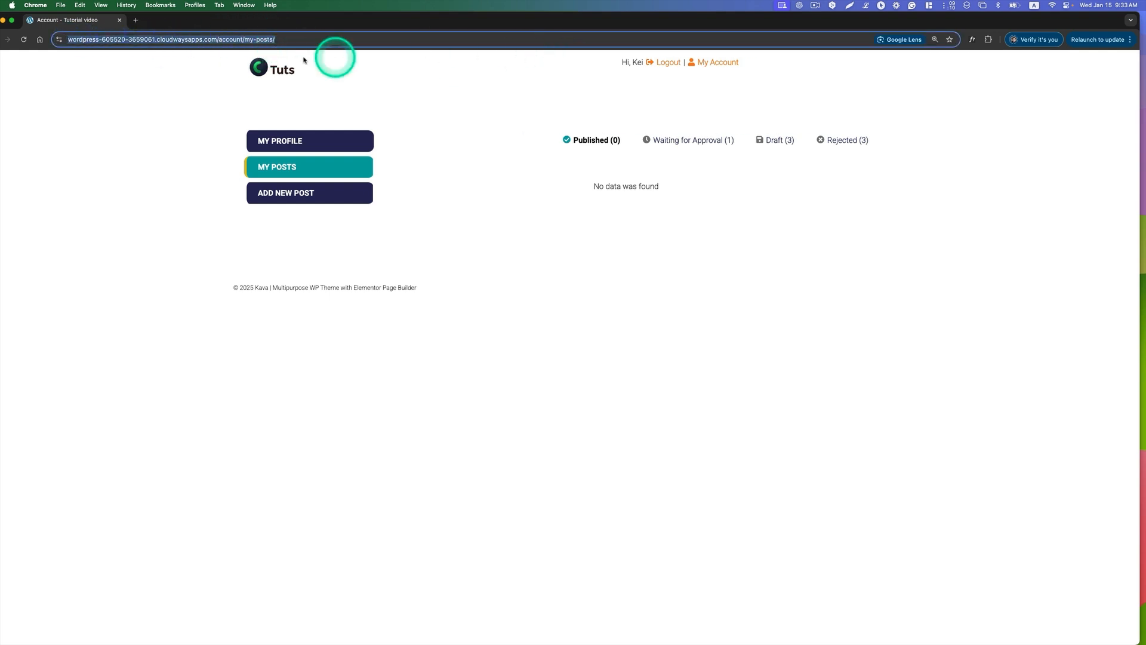
key("ctrl+Up")
left_click(315, 222)
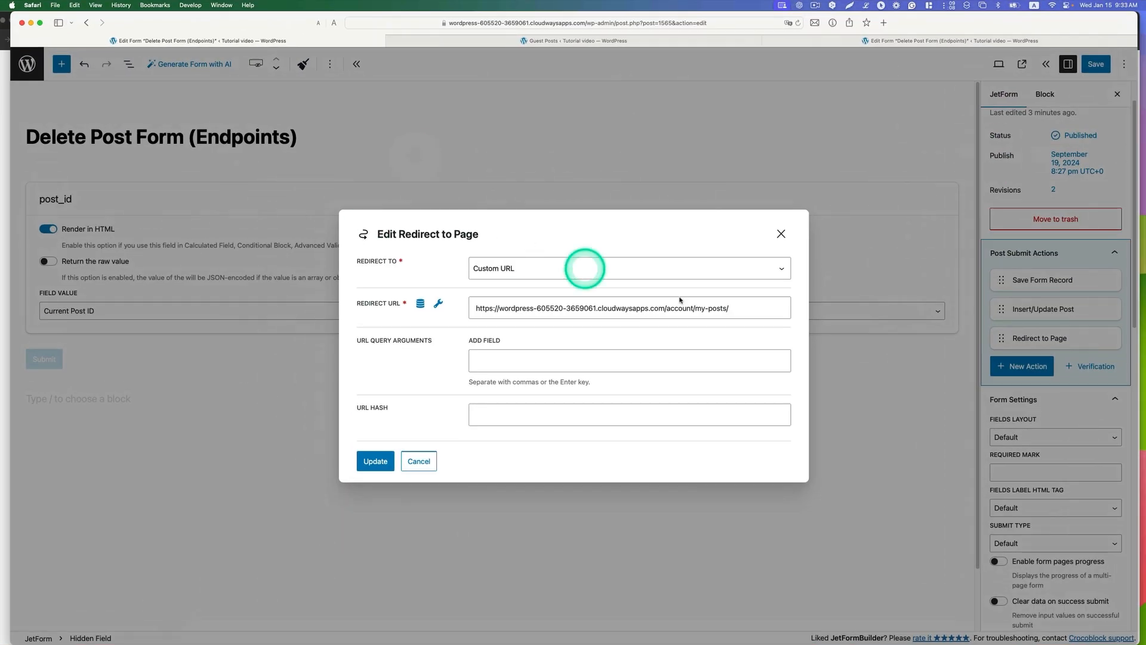
triple_click(679, 309)
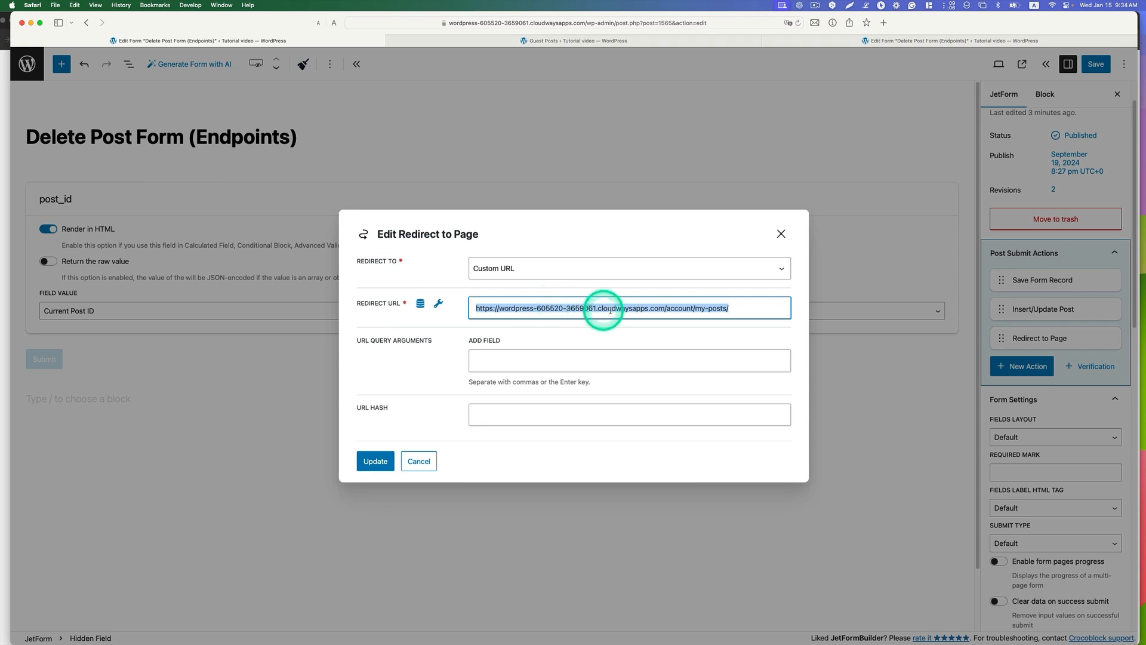
left_click(372, 460)
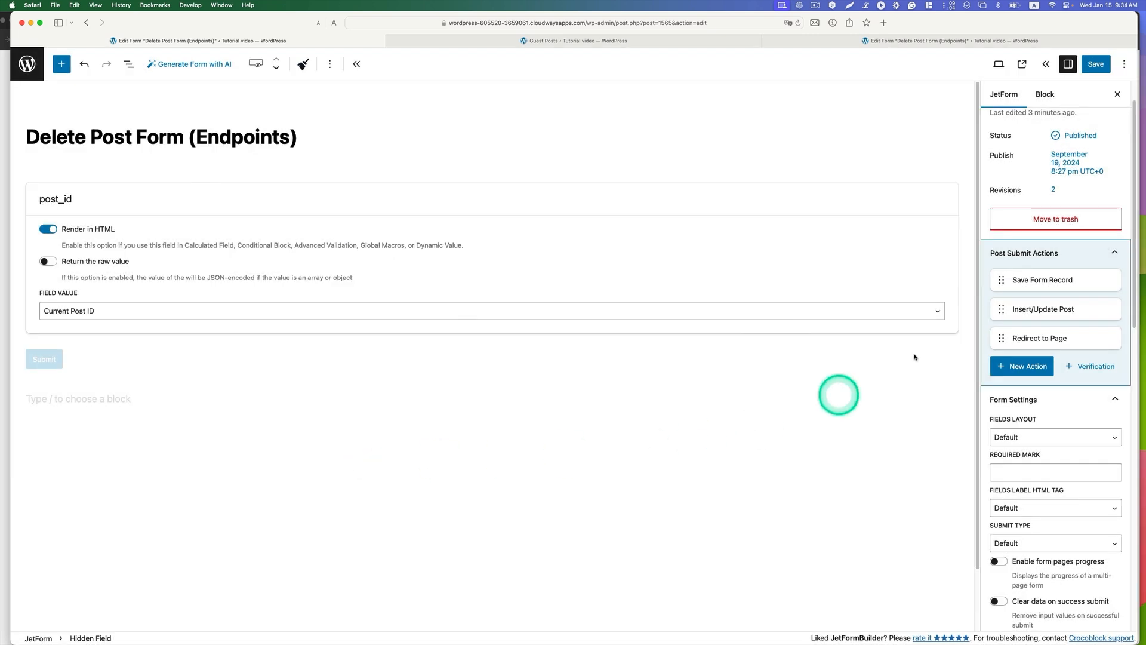
left_click(1097, 64)
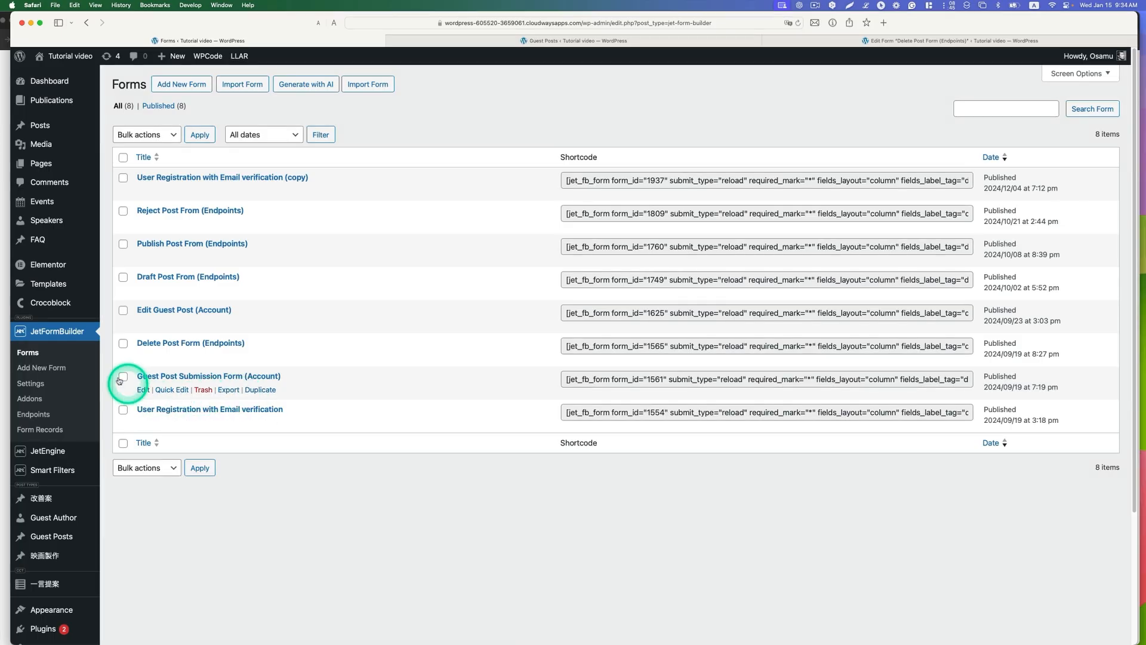
Step: Edit the deleteposts endpoint with Delete Post Form (Endpoints) as the related form and WordPress AJAX as the action type
left_click(39, 414)
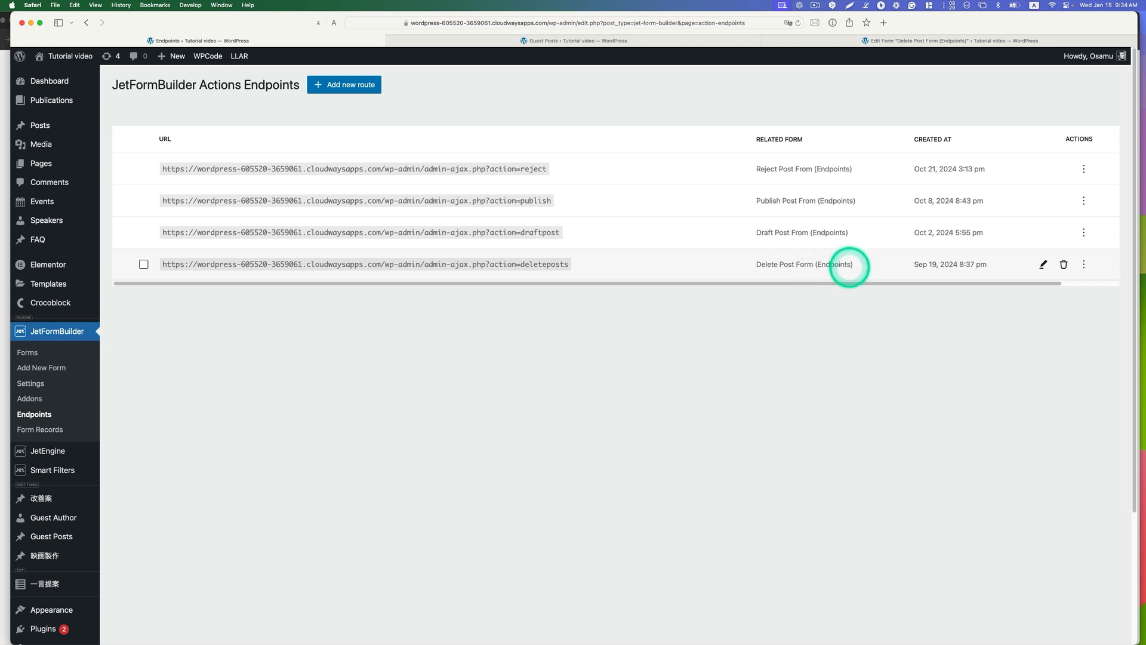
left_click(1044, 264)
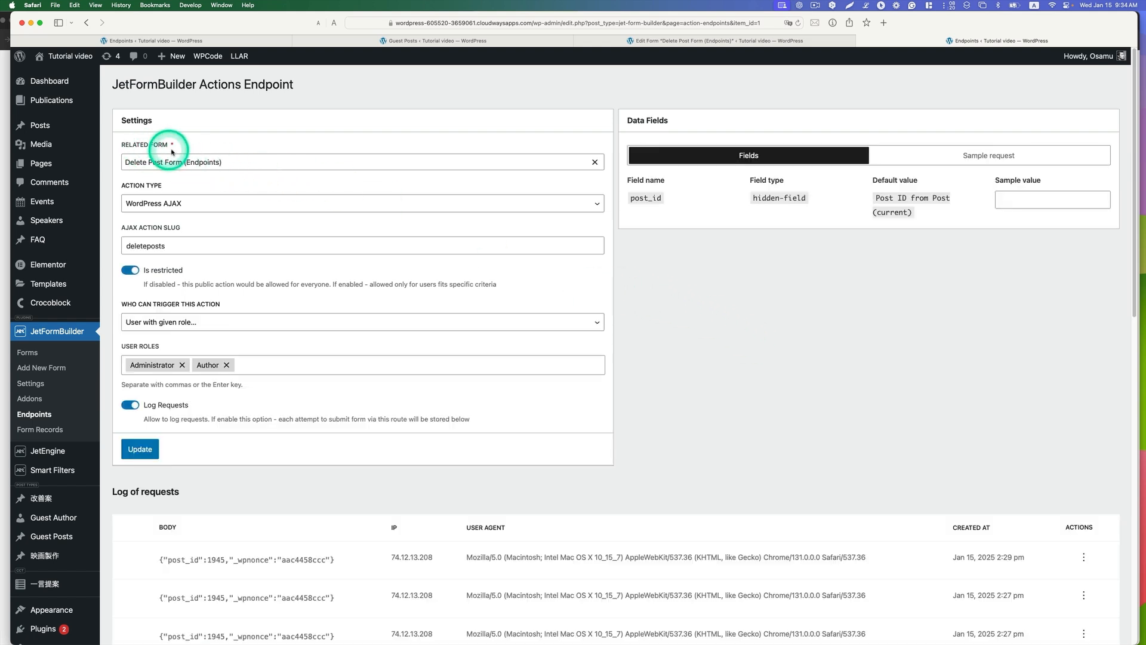
left_click(216, 164)
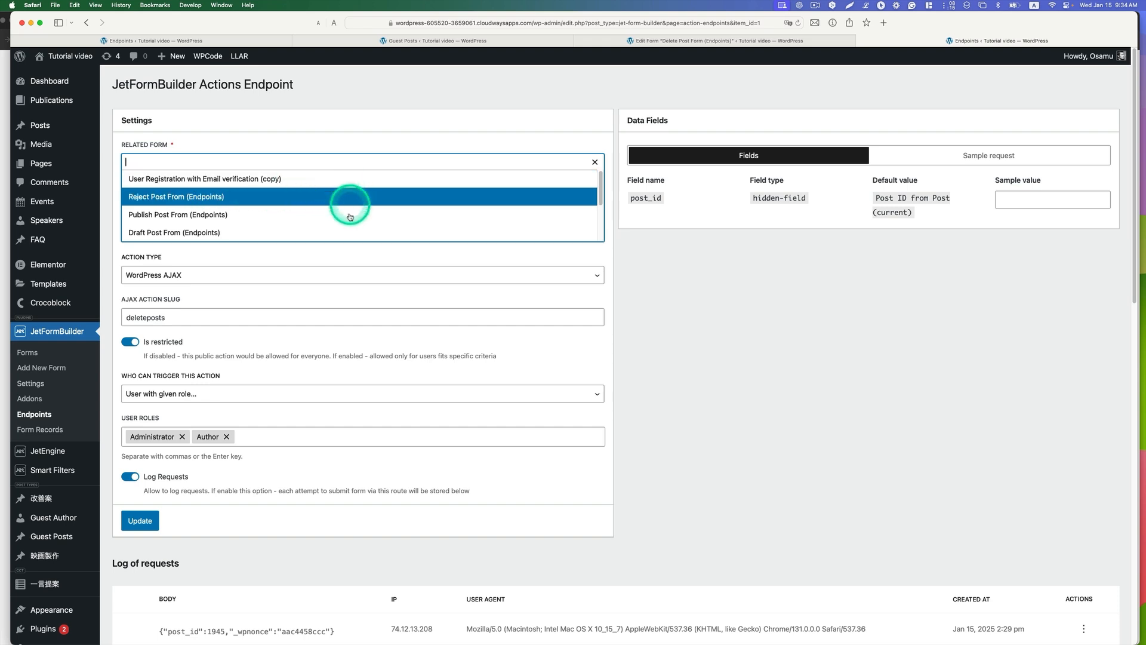
scroll(349, 221, "down", 3)
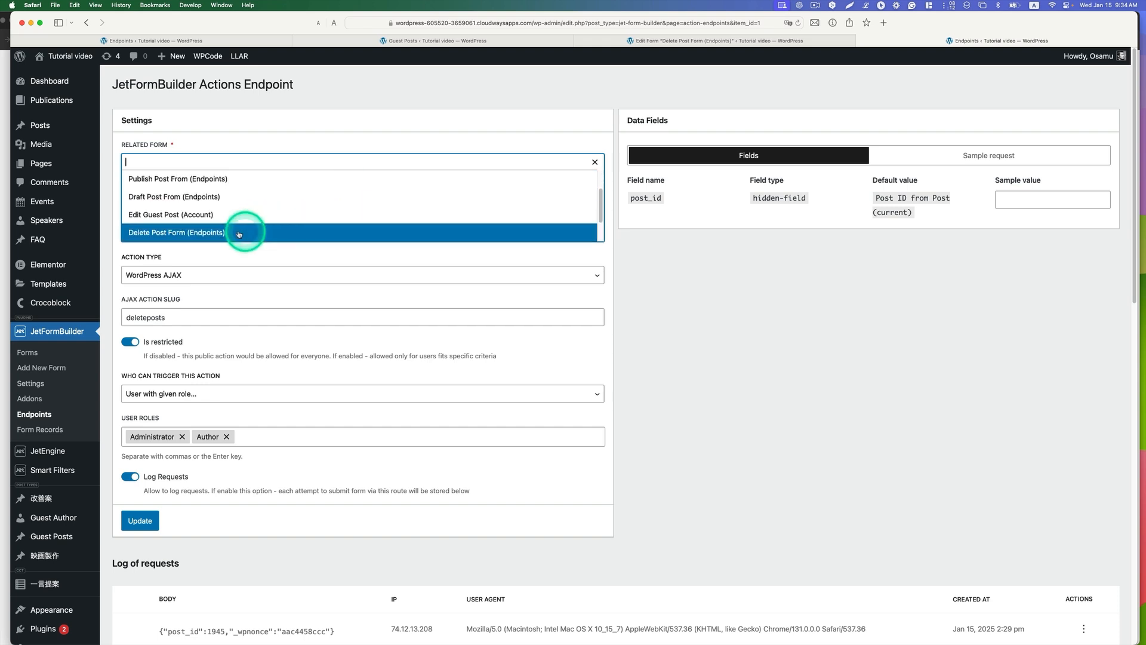
left_click(193, 234)
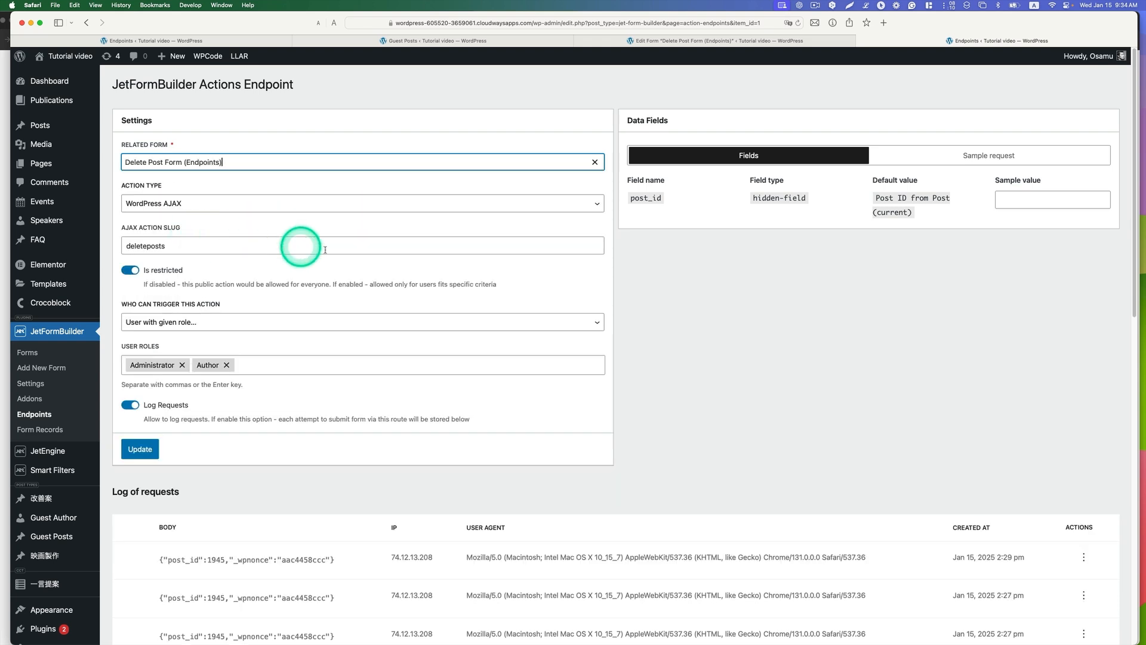
left_click(206, 205)
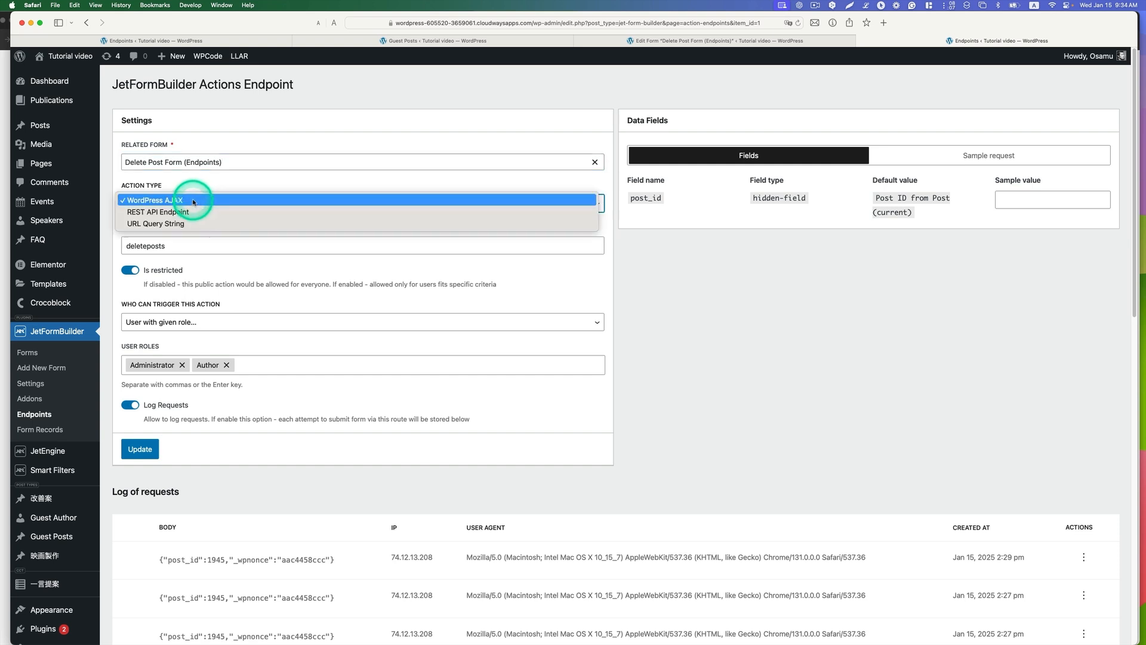
left_click(197, 201)
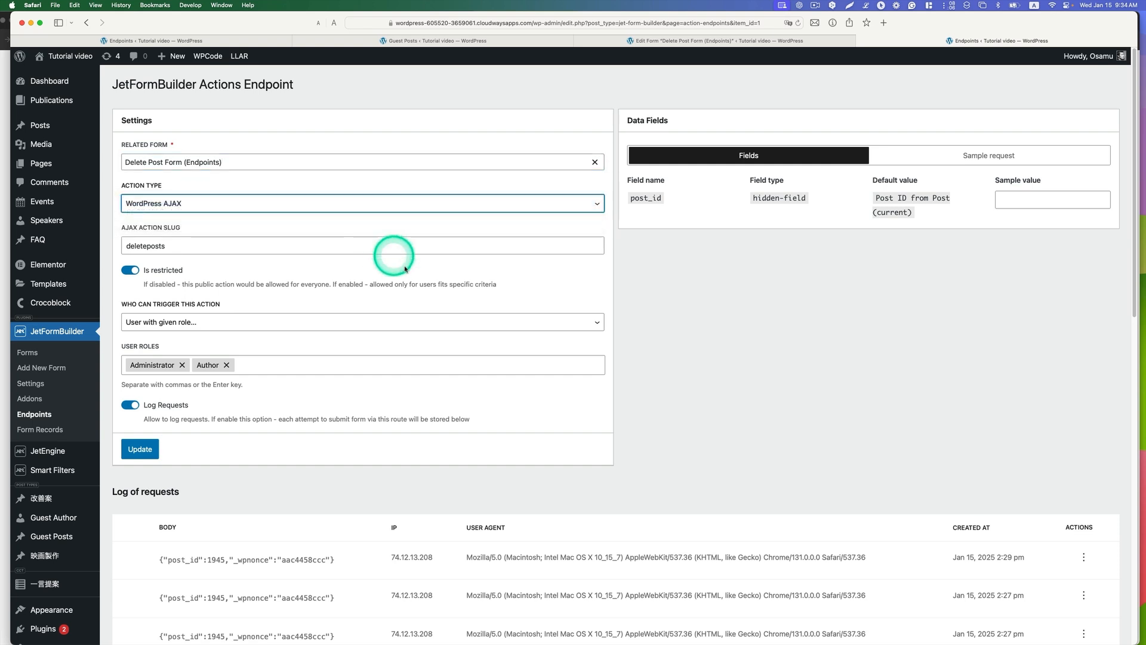
Step: Update the endpoint with AJAX action slug deleteposts and copy the data for the request from its sample request
left_click(205, 245)
left_click_drag(164, 246, 127, 245)
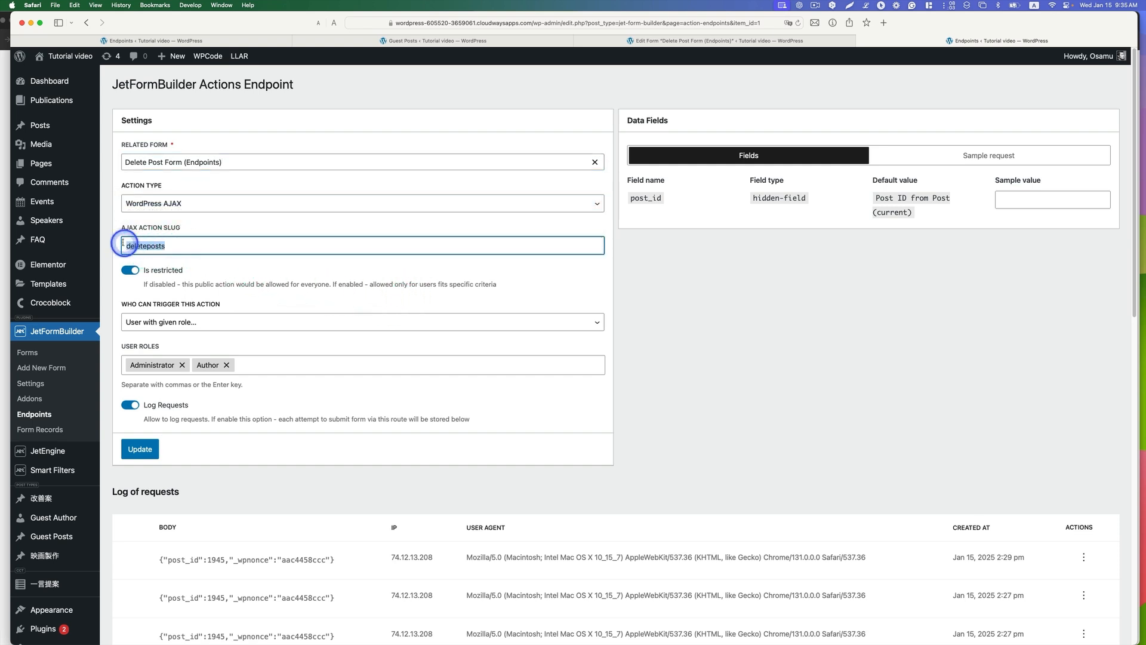
scroll(322, 267, "down", 1)
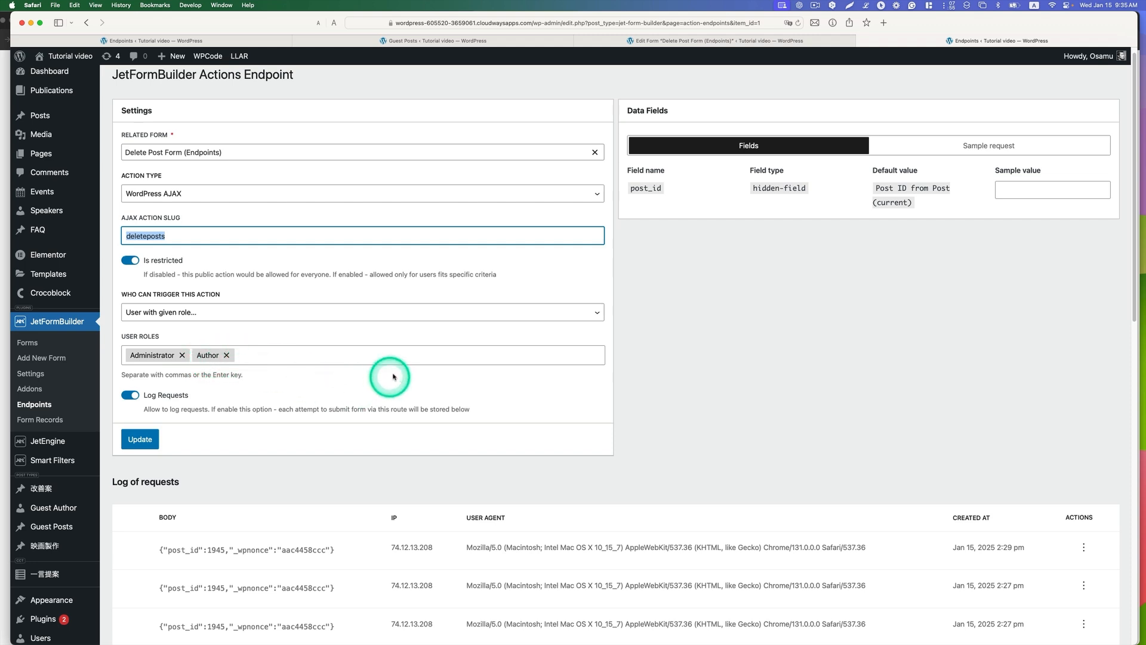
scroll(406, 367, "down", 1)
scroll(421, 354, "down", 1)
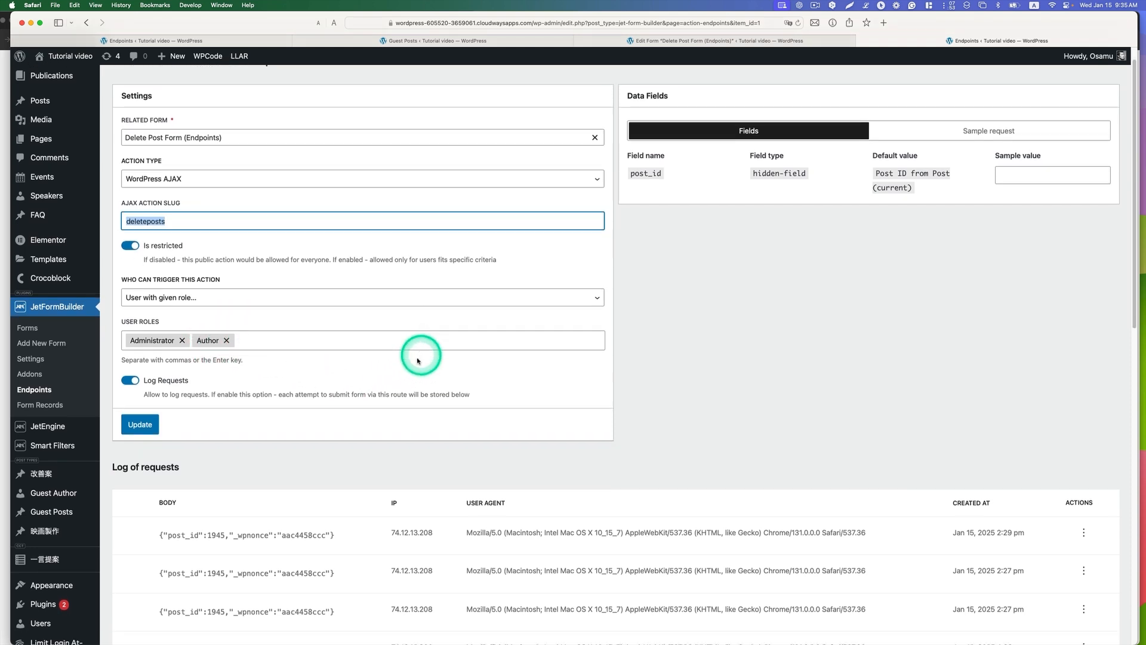
left_click(139, 427)
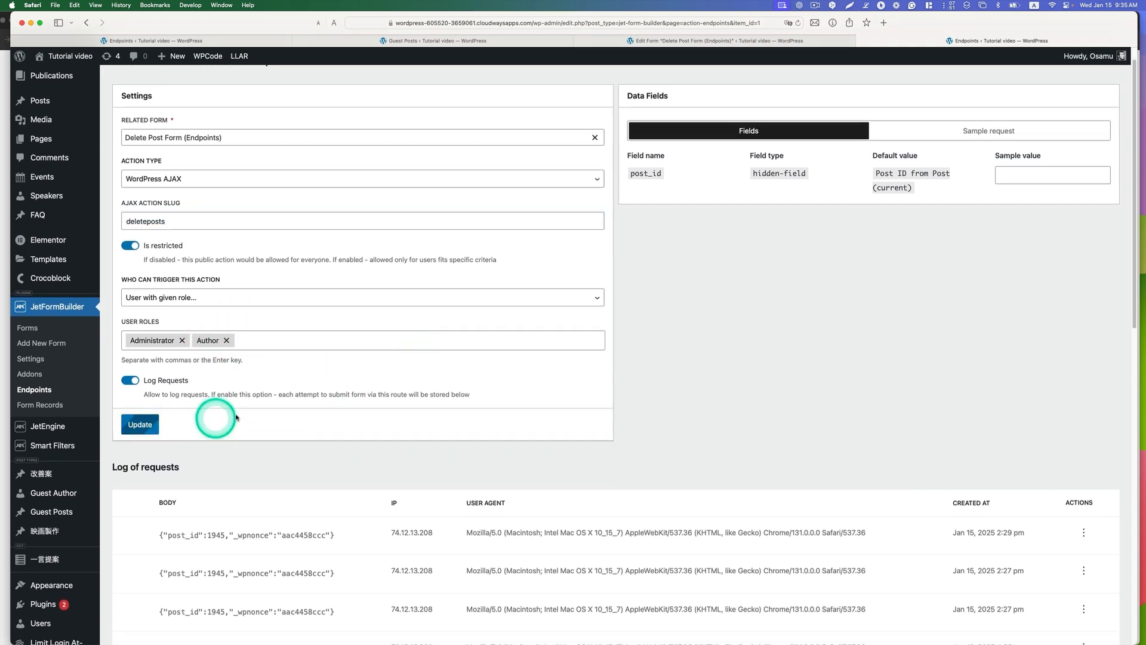
left_click(980, 134)
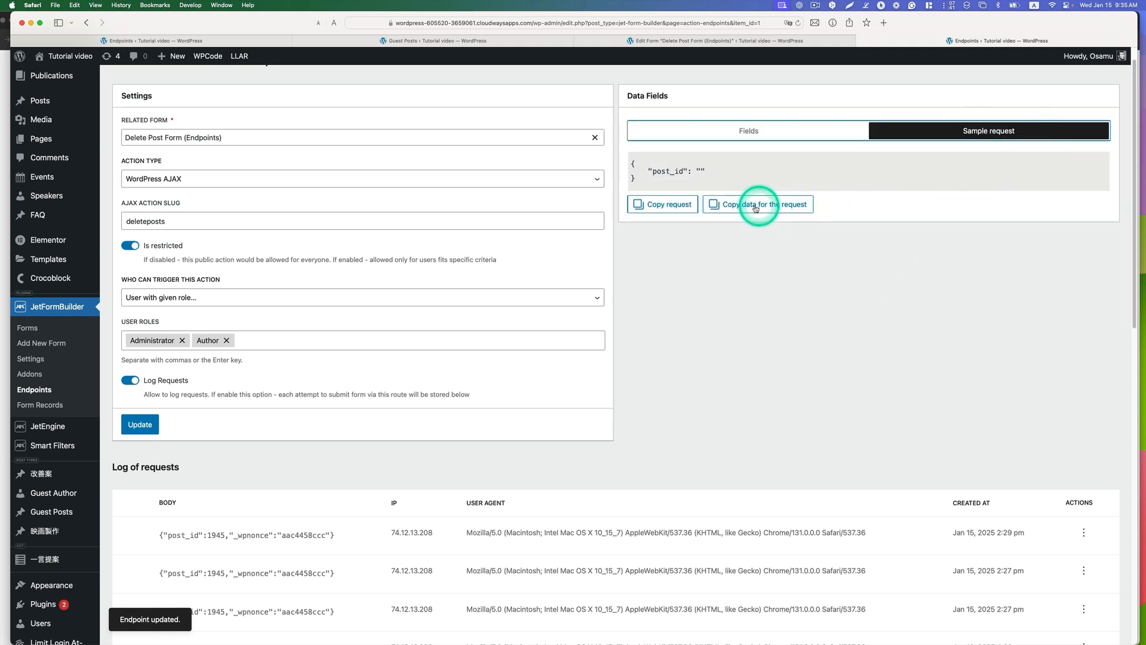
left_click(787, 209)
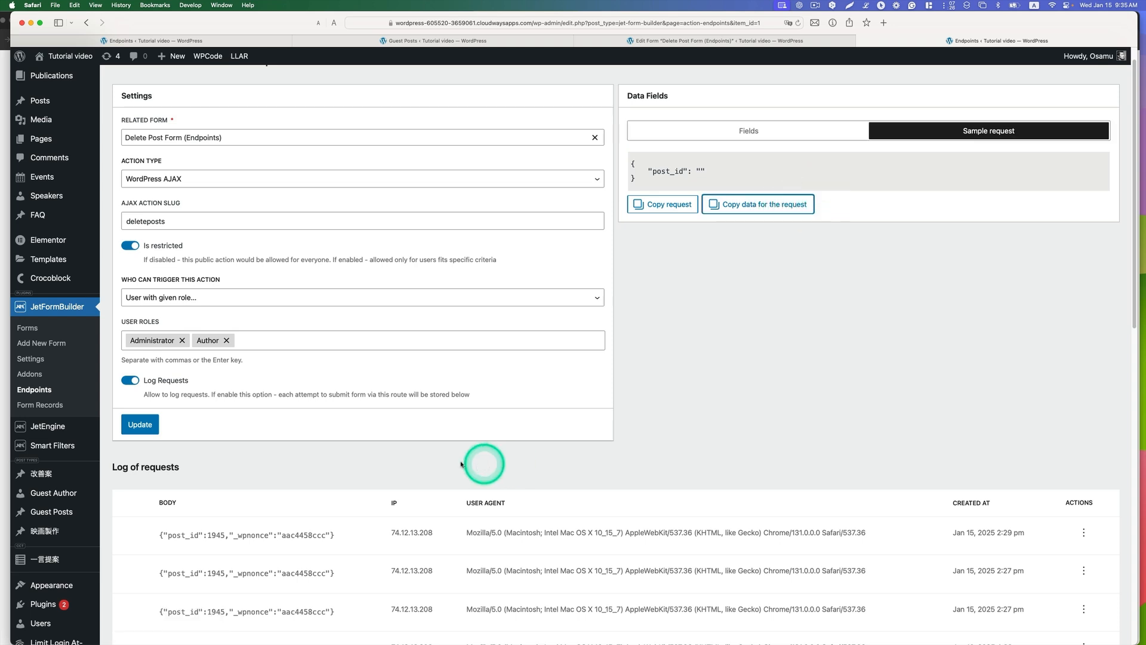
Step: Open the Guest Posts Item (Account) listing in Elementor and bring up the Delete button's settings
mouse_move(61, 432)
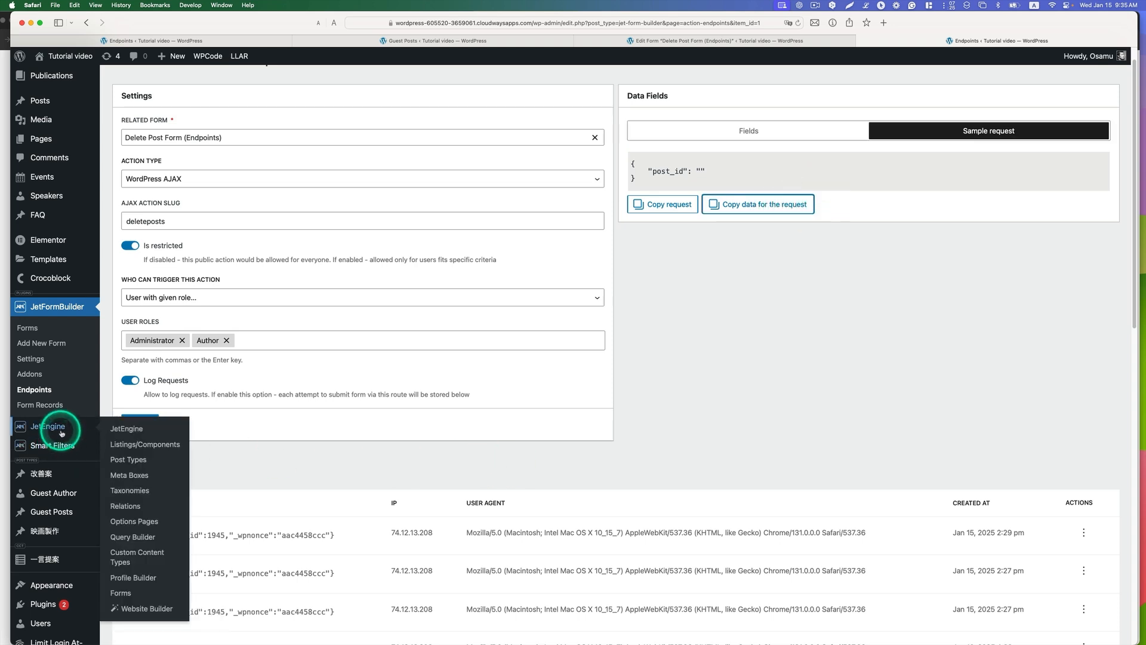
left_click(157, 447)
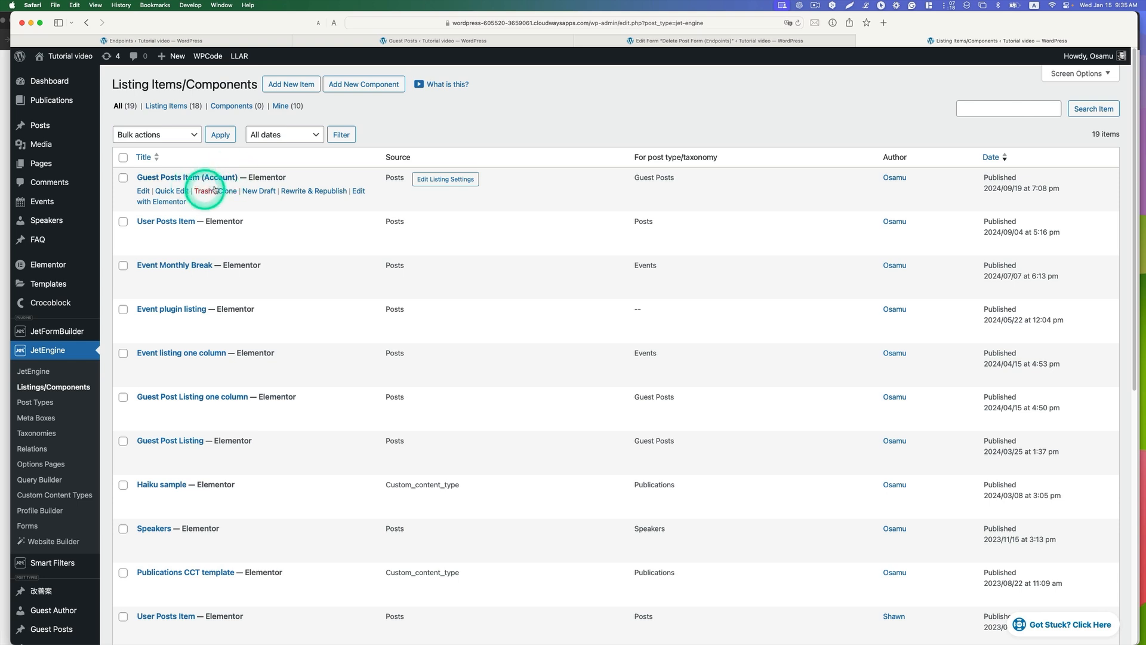
left_click(166, 202)
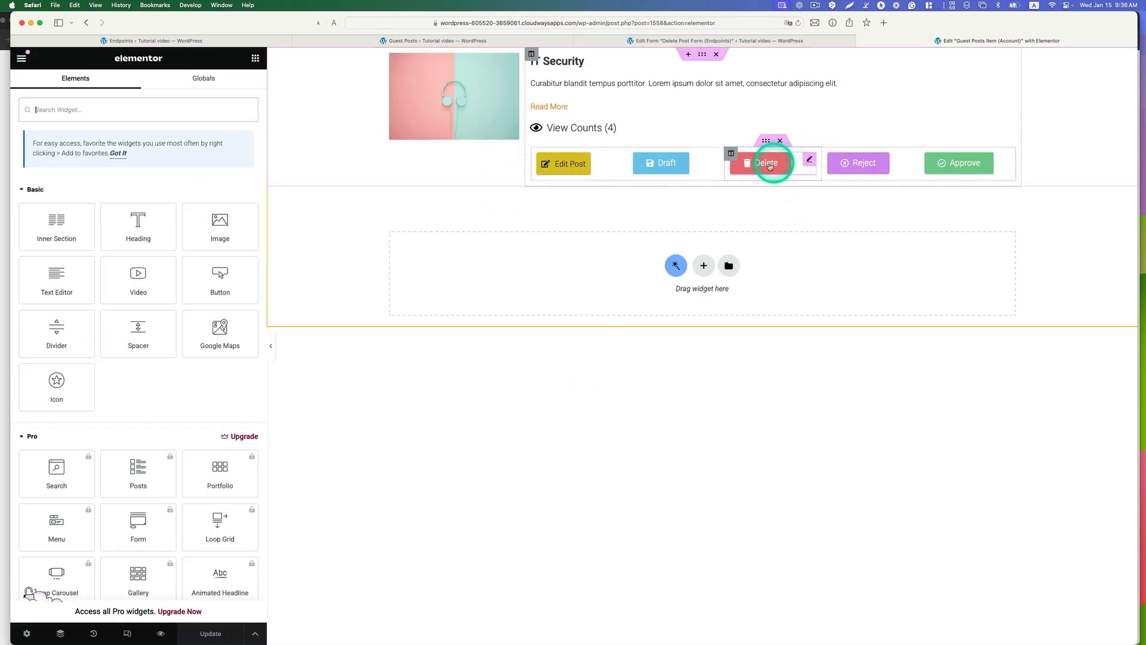
left_click(811, 161)
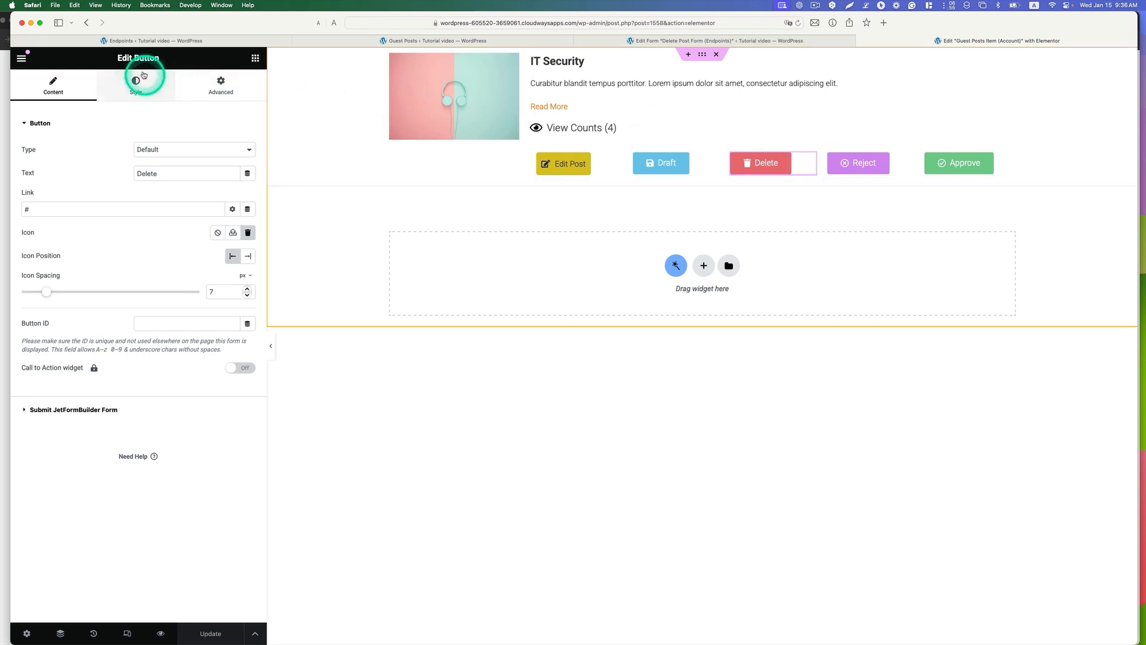
Step: Look over the Button widget among the available elements and the Delete button's text, link and icon settings
left_click(255, 58)
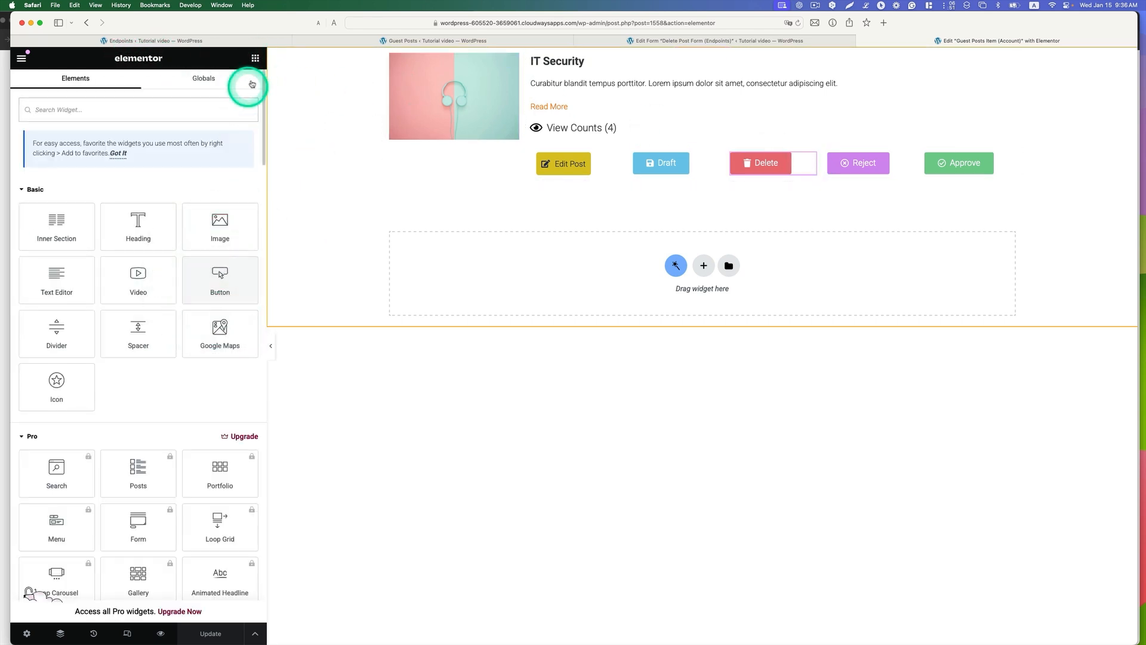
left_click(808, 161)
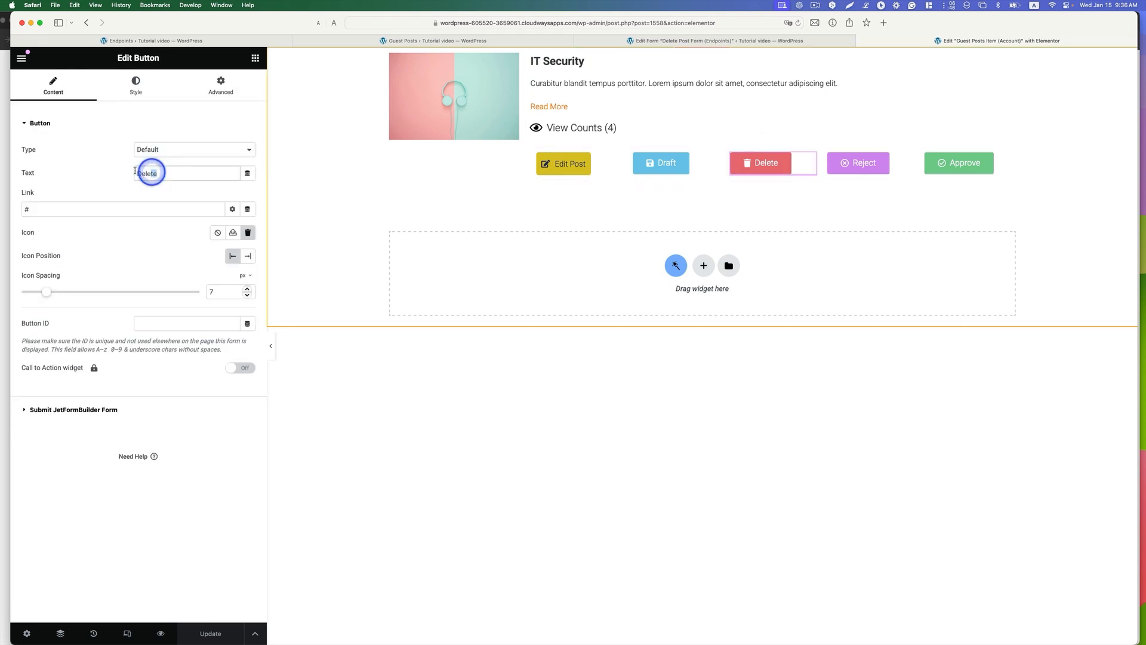
left_click_drag(134, 171, 118, 173)
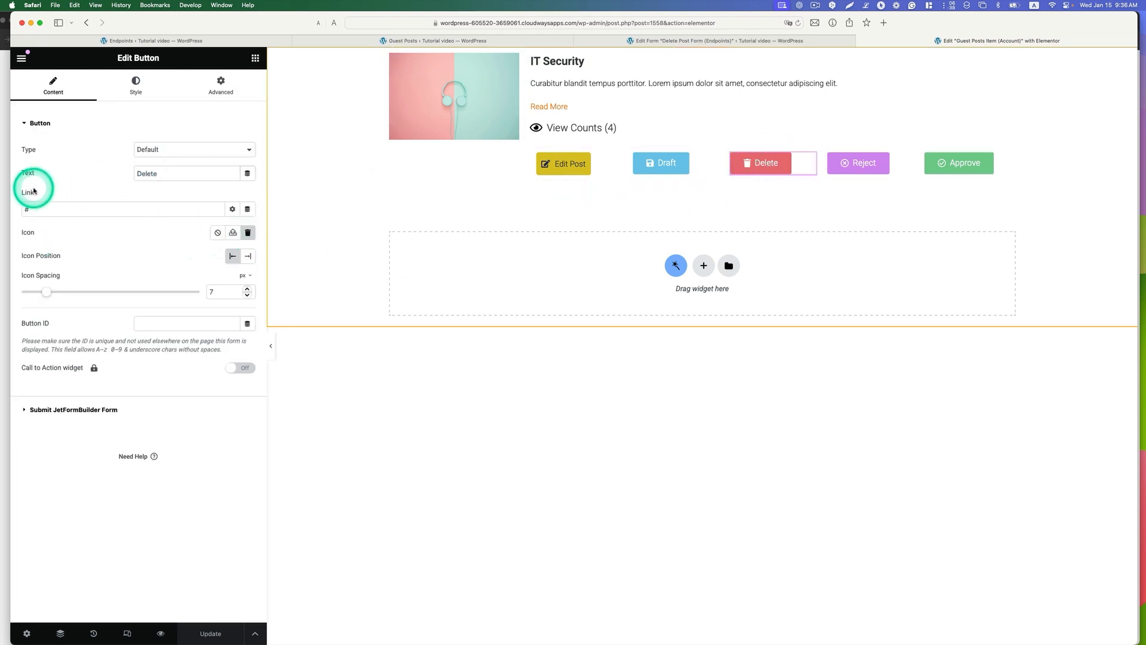
left_click_drag(44, 209, 22, 209)
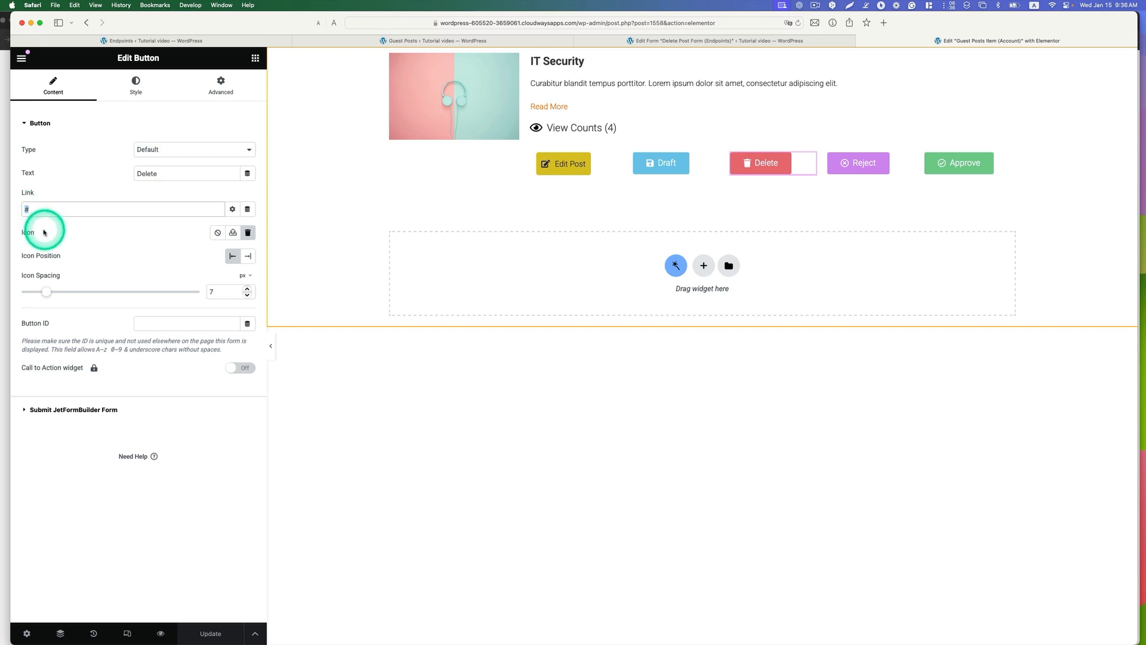
left_click(248, 232)
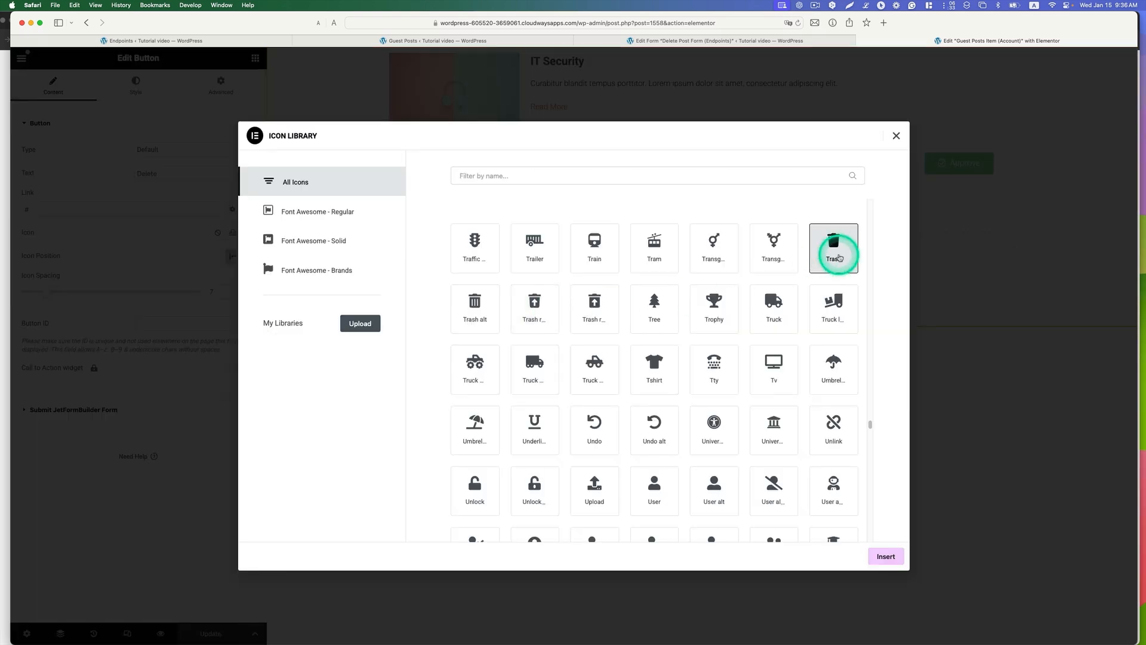
left_click(896, 136)
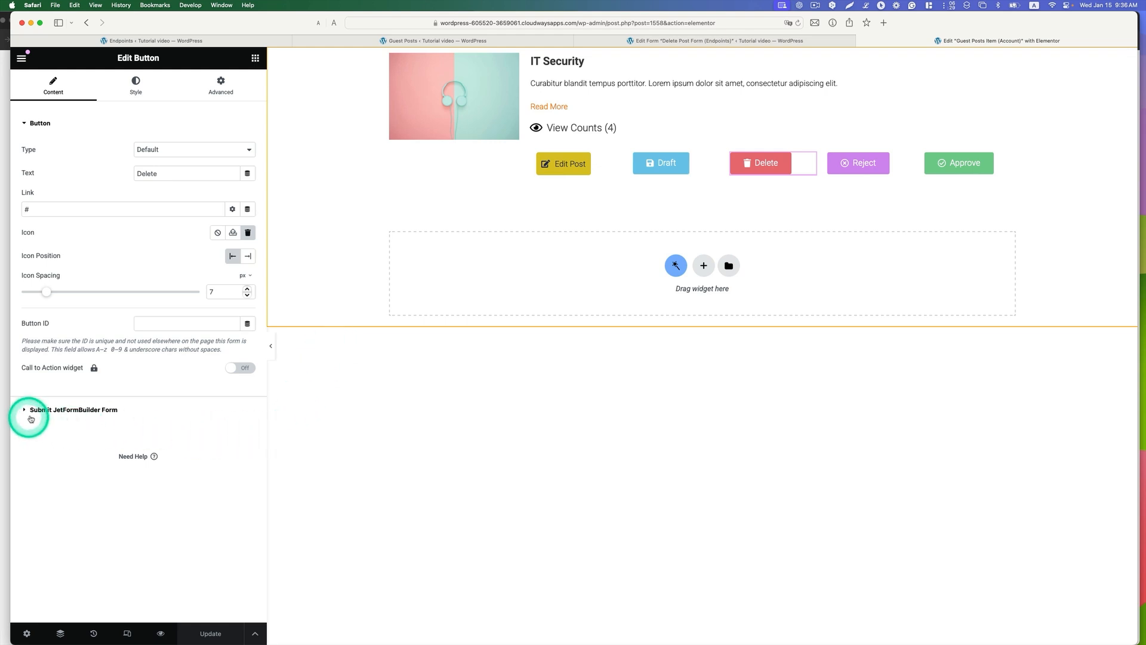
Step: Choose the /wp-admin/admin-ajax.php?action=deleteposts route for the Delete button's JetFormBuilder form submission
left_click(101, 412)
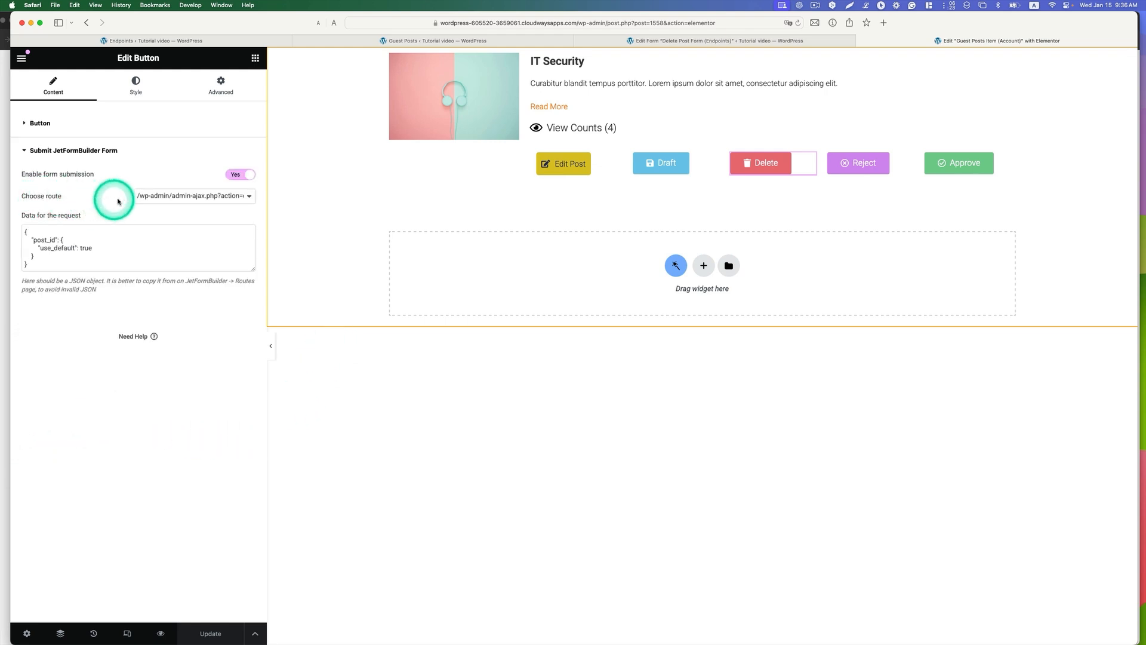
left_click(209, 199)
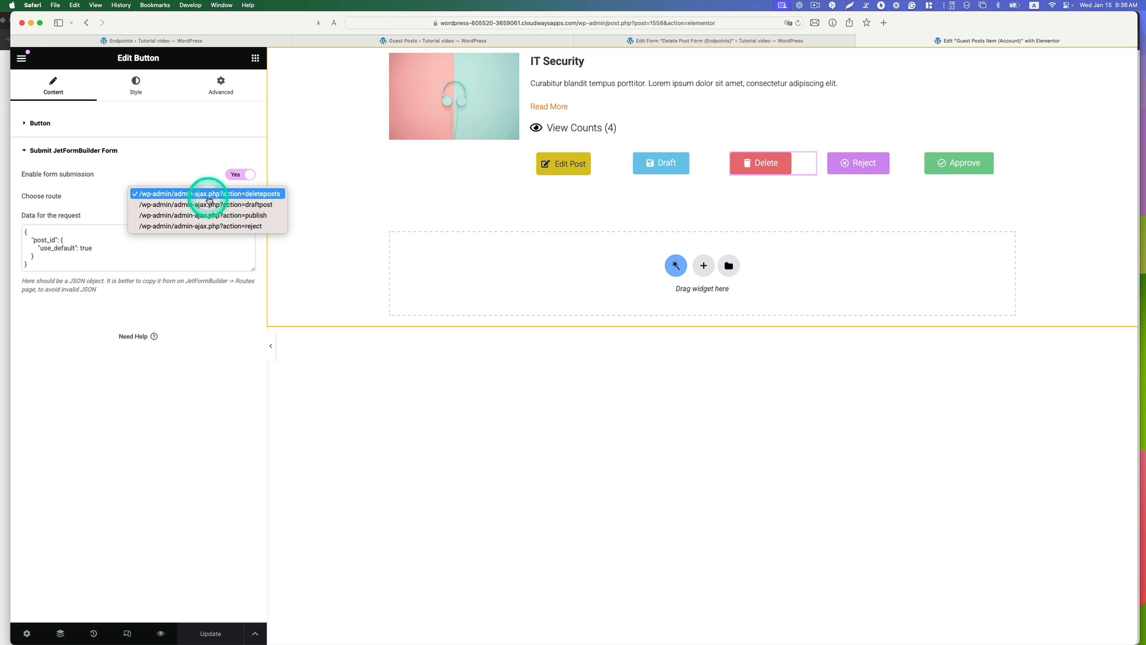
left_click(269, 194)
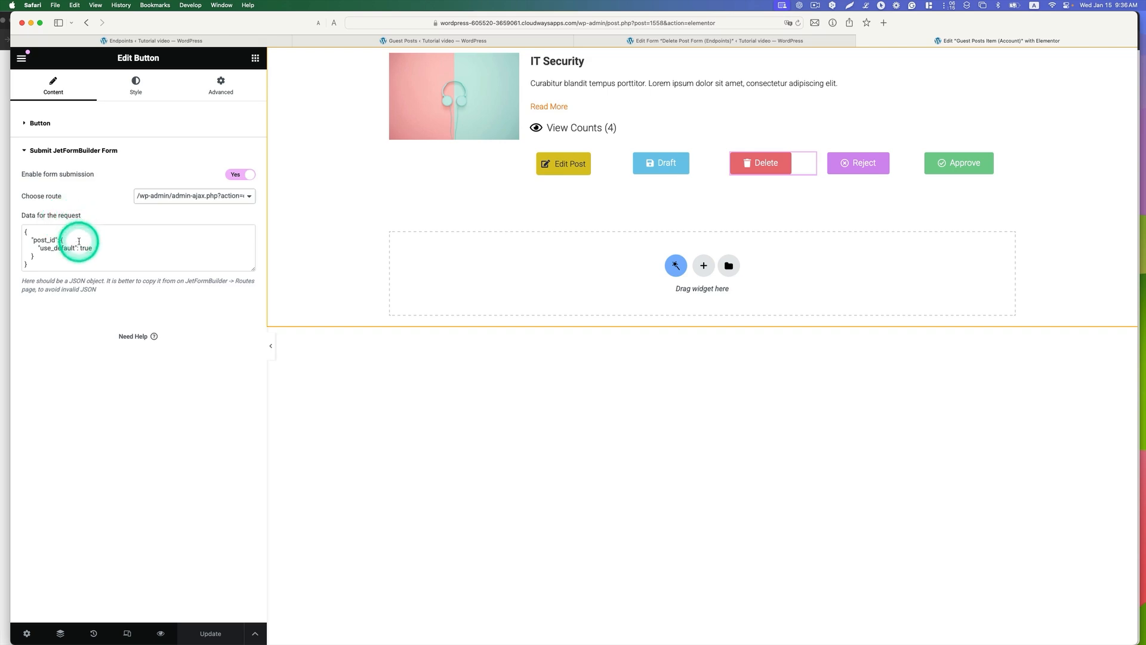
Step: Open the Delete Post Form (Endpoints) endpoint for editing and copy the data for the request from its sample request
left_click(711, 42)
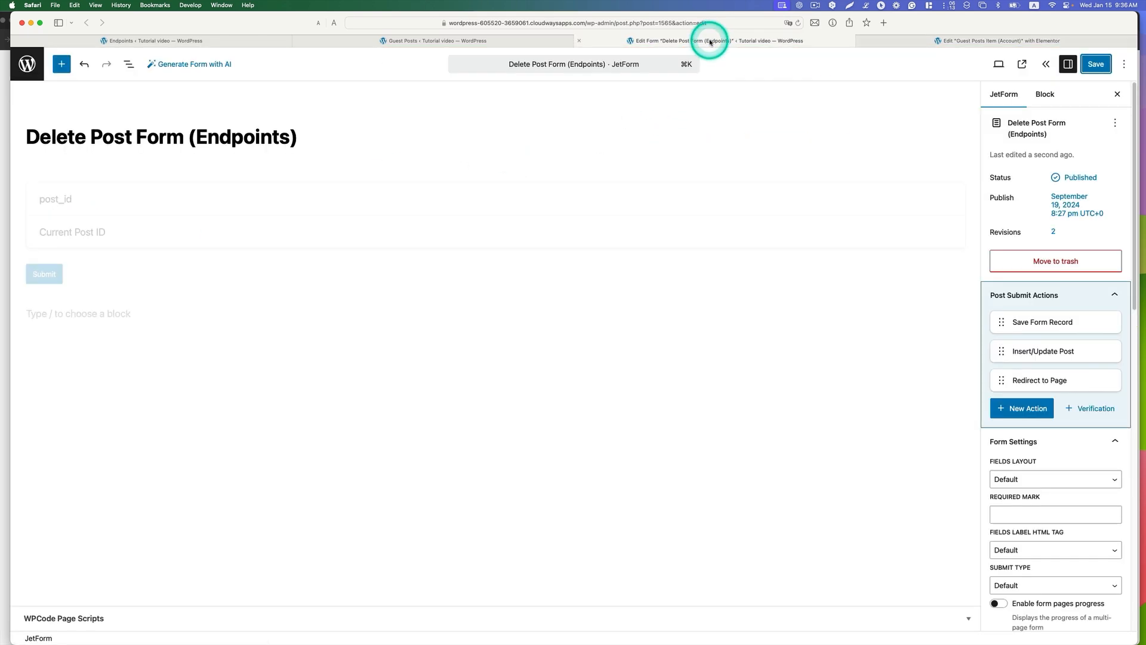
left_click(250, 40)
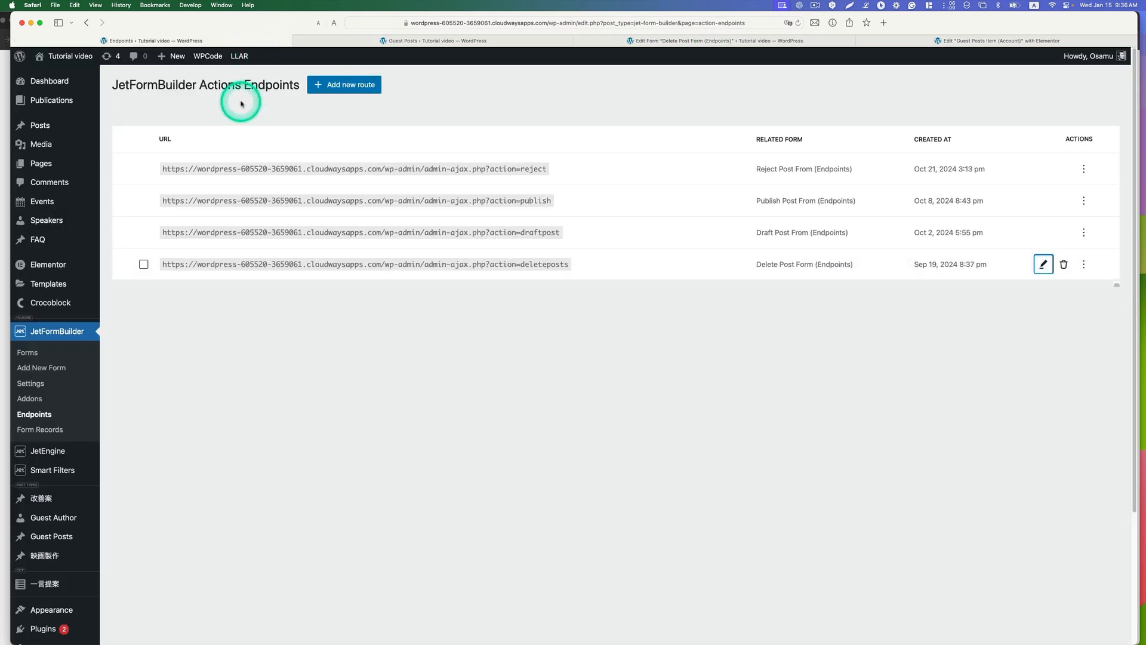
left_click(1043, 264)
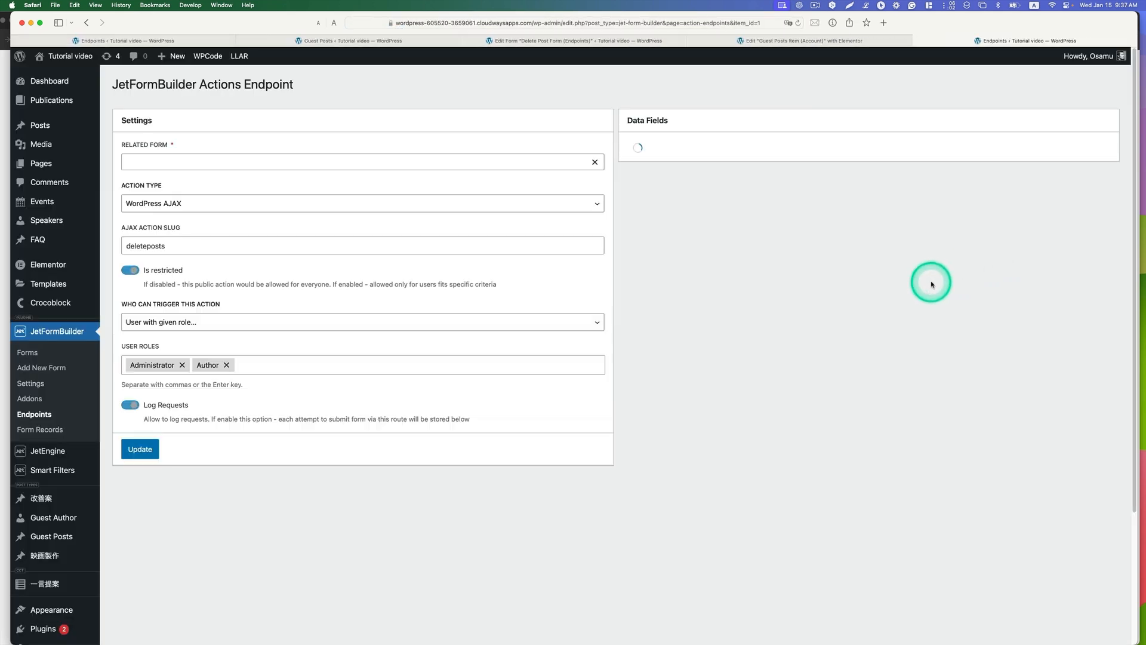
left_click(983, 162)
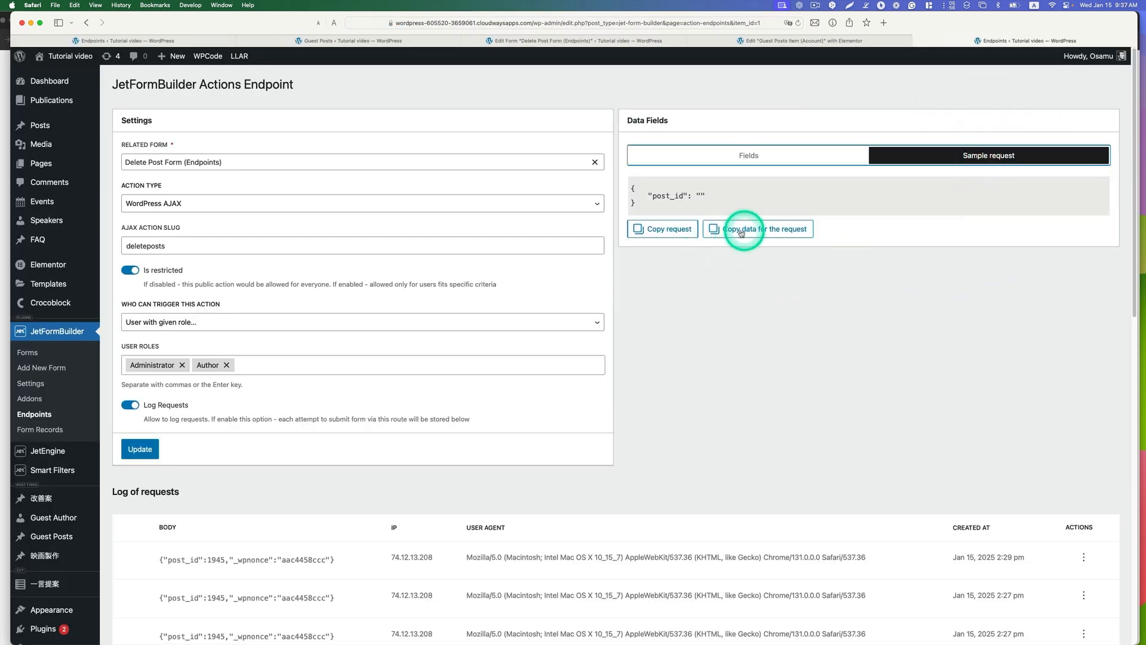
left_click(770, 231)
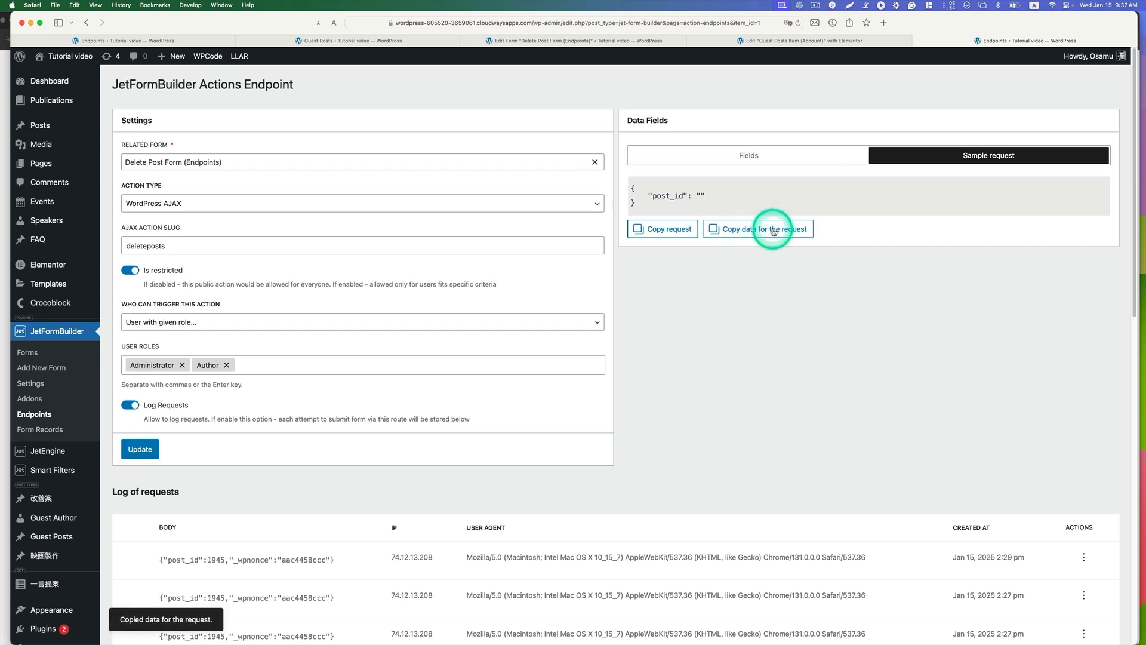
Step: Replace the Delete button's data for the request with the copied JSON and update the Guest Posts Item (Account) listing
left_click(705, 40)
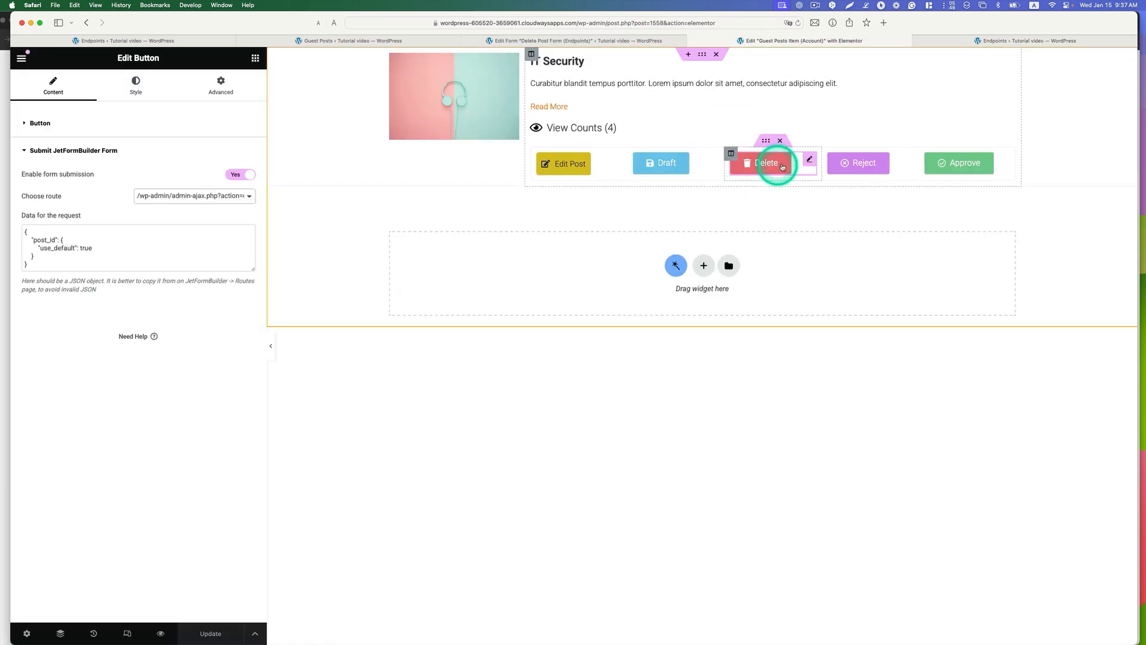
left_click_drag(30, 265, 23, 233)
key("super+v")
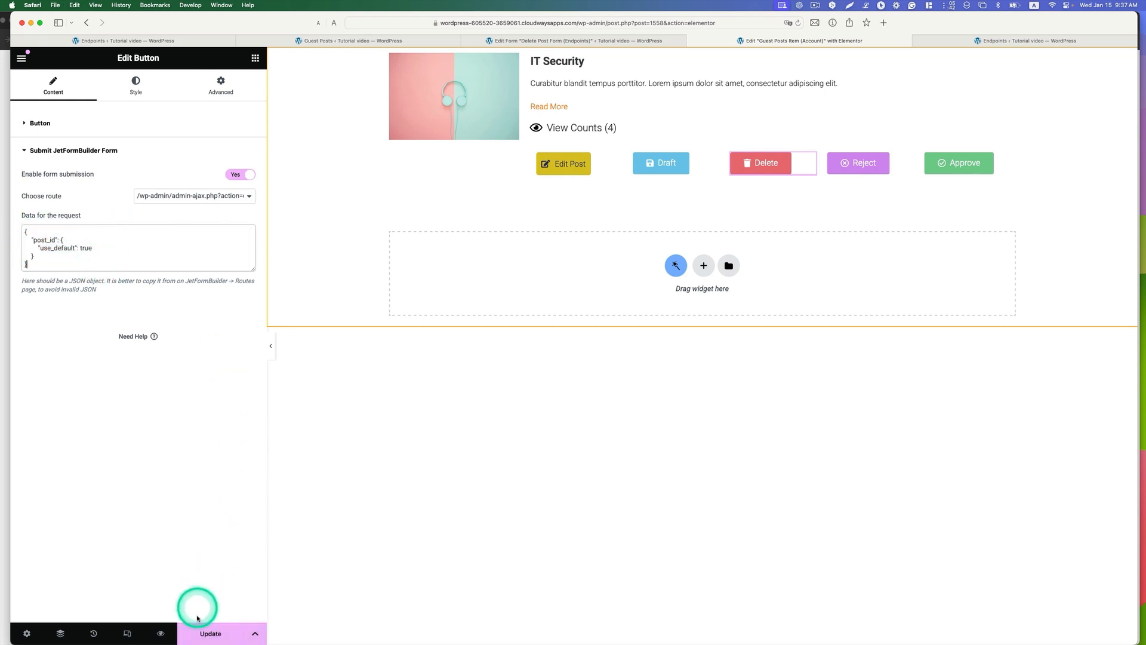
left_click(206, 632)
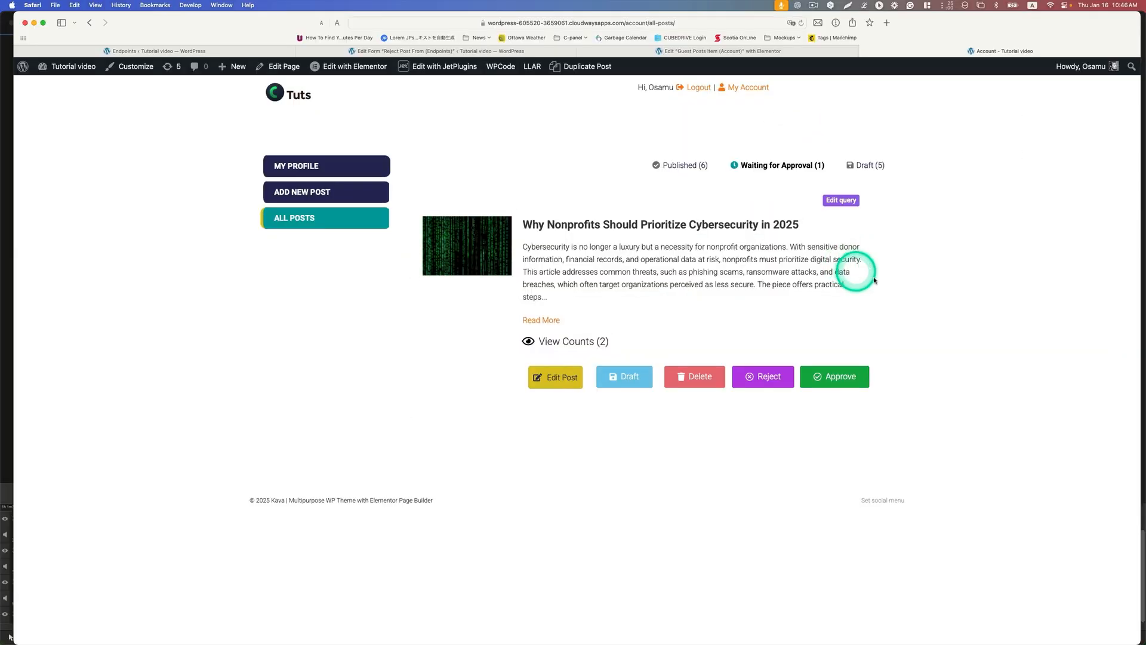
Step: Compare the pending post's action buttons on the admin's All Posts page and the guest author's My Posts page
left_click(767, 381)
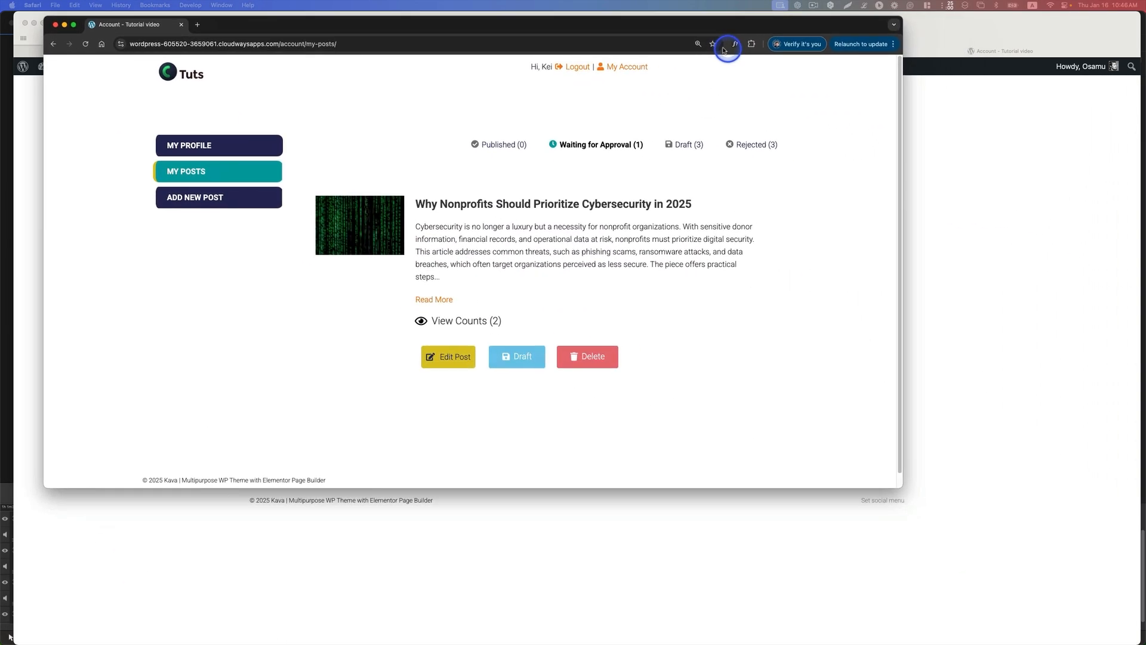
left_click(1008, 212)
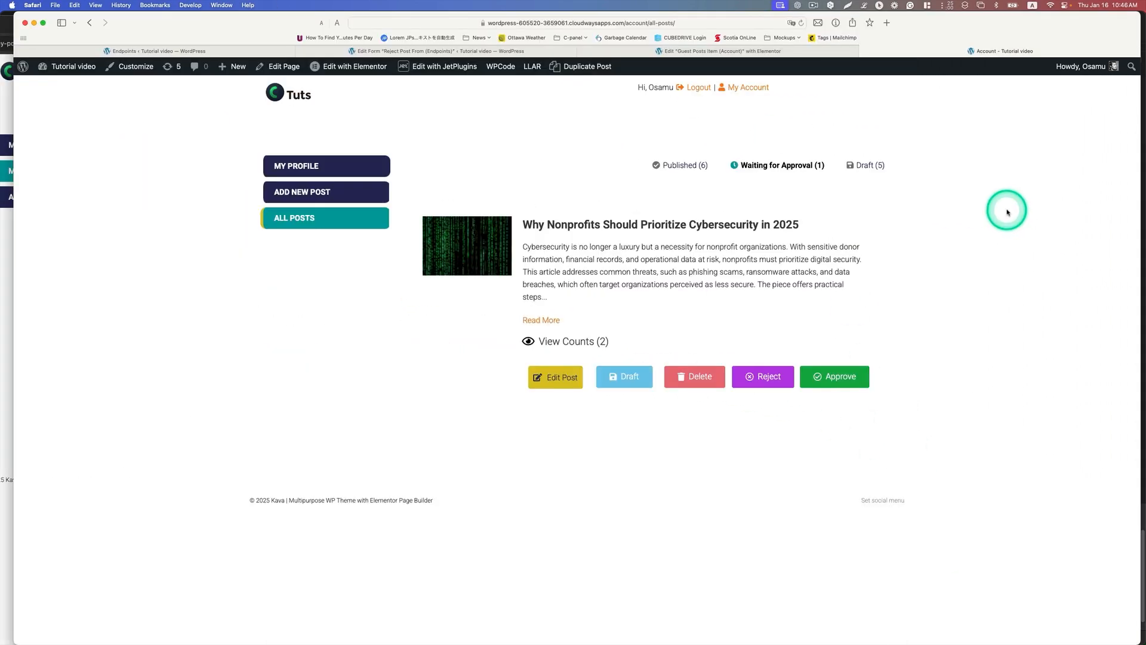
left_click(770, 375)
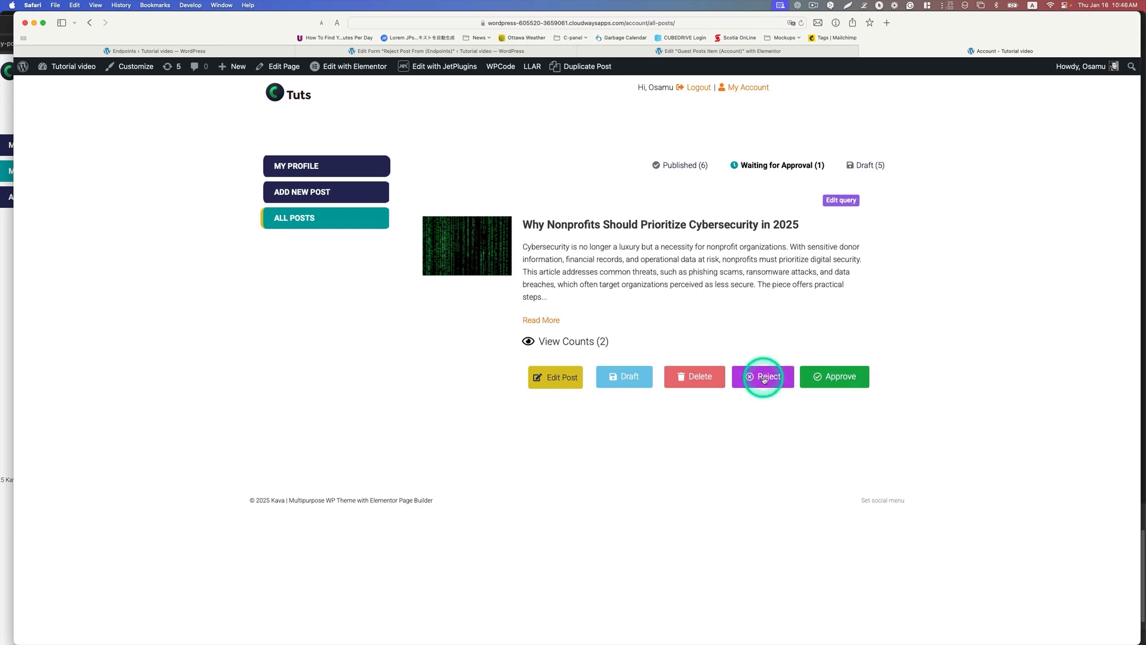
left_click(11, 292)
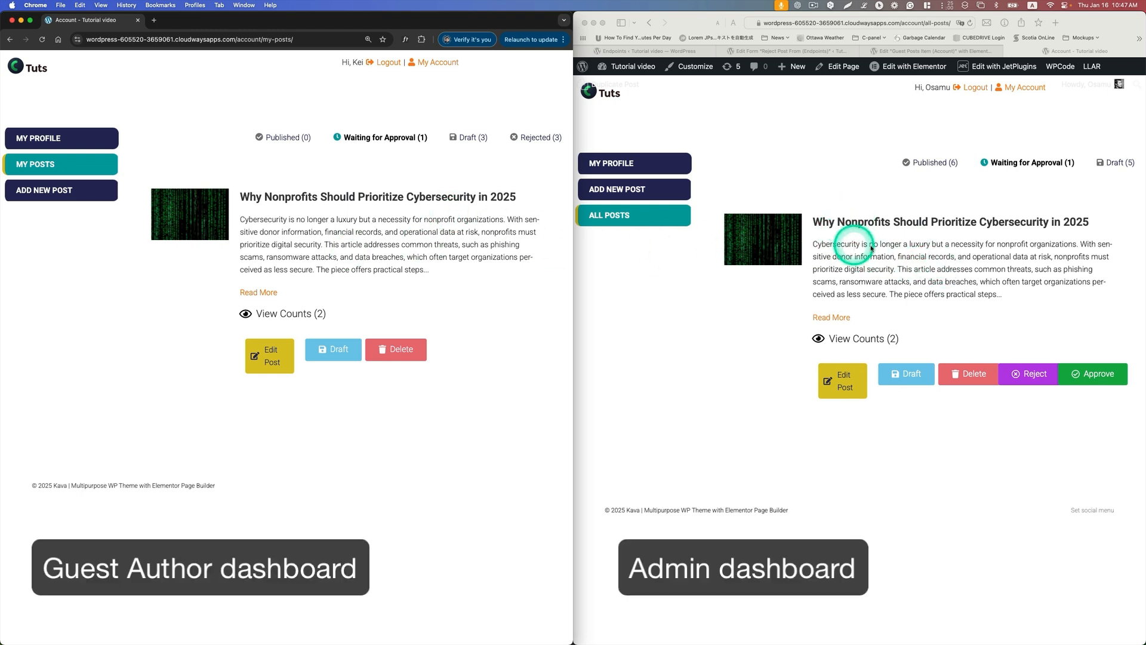
Step: Reject "Why Nonprofits Should Prioritize Cybersecurity in 2025" as admin, and look for it among the guest author's rejected posts after refreshing
left_click(1008, 388)
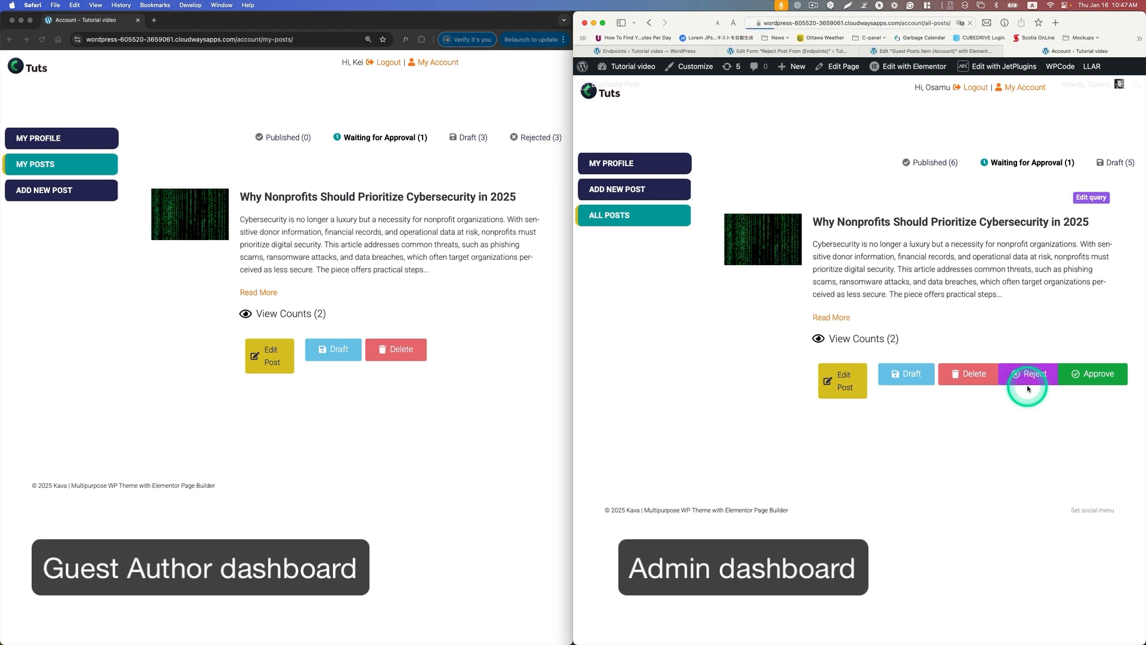
left_click(1028, 388)
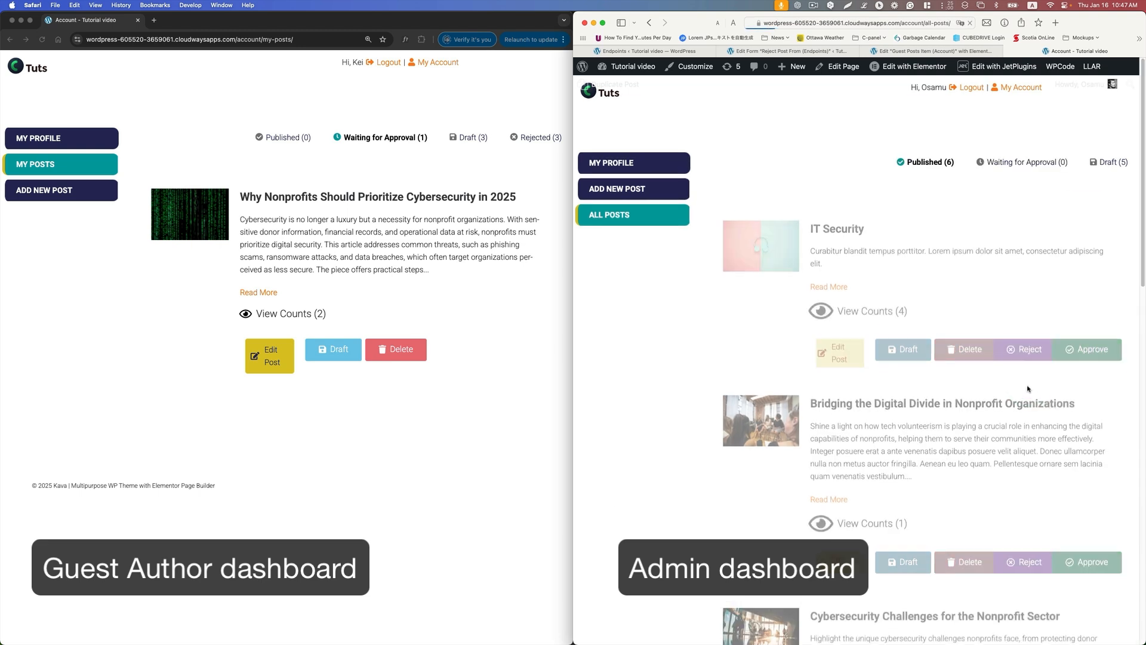
left_click(498, 273)
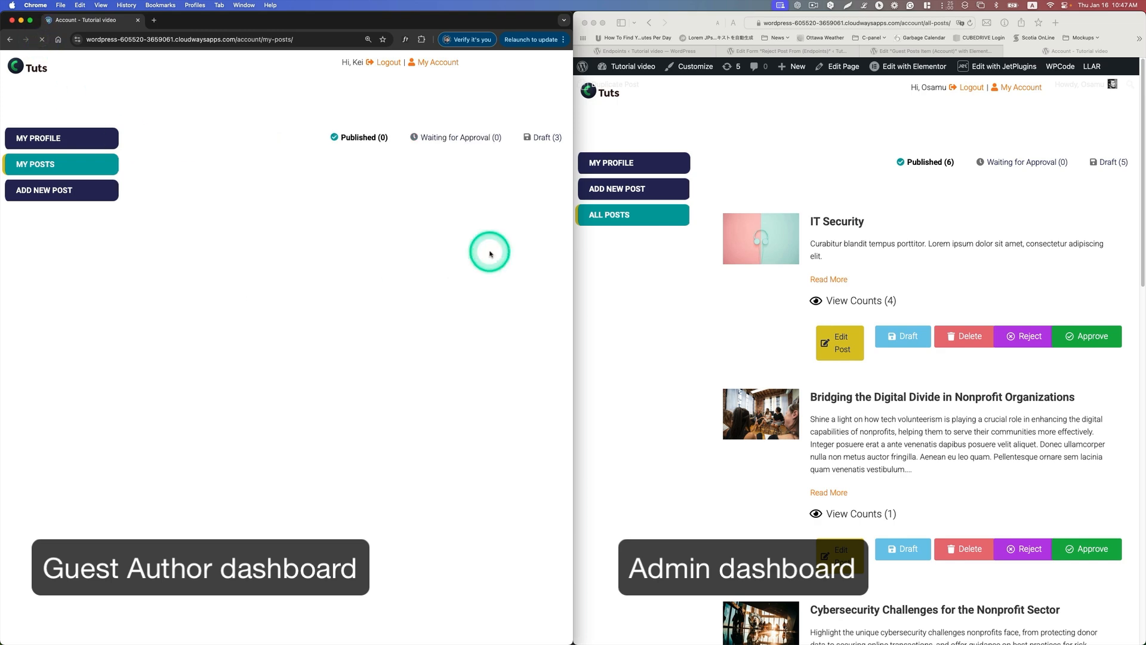
left_click(536, 137)
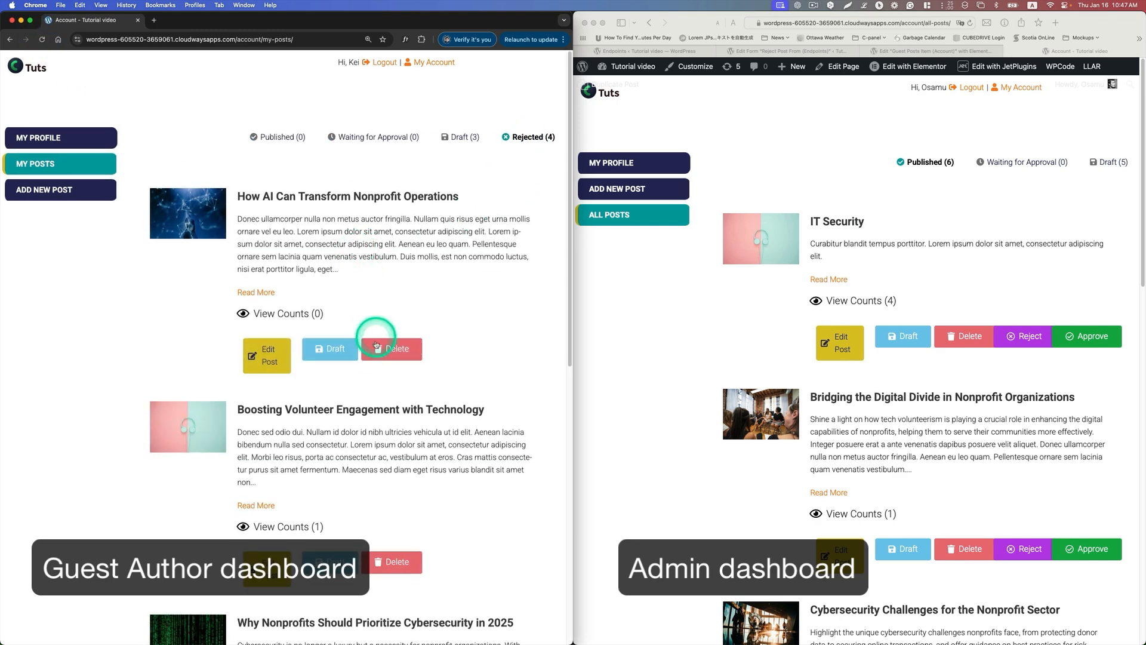
scroll(377, 344, "down", 6)
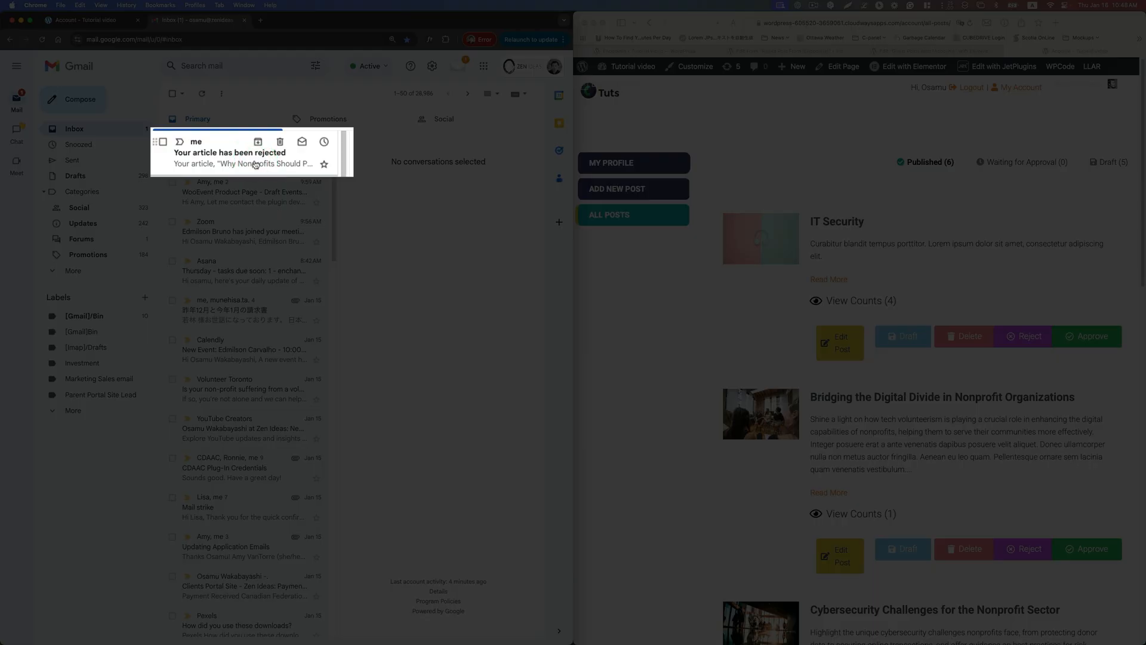
Step: Open the "Your article has been rejected" email in Gmail and read its article title and rejection reason
left_click(242, 161)
left_click(538, 195)
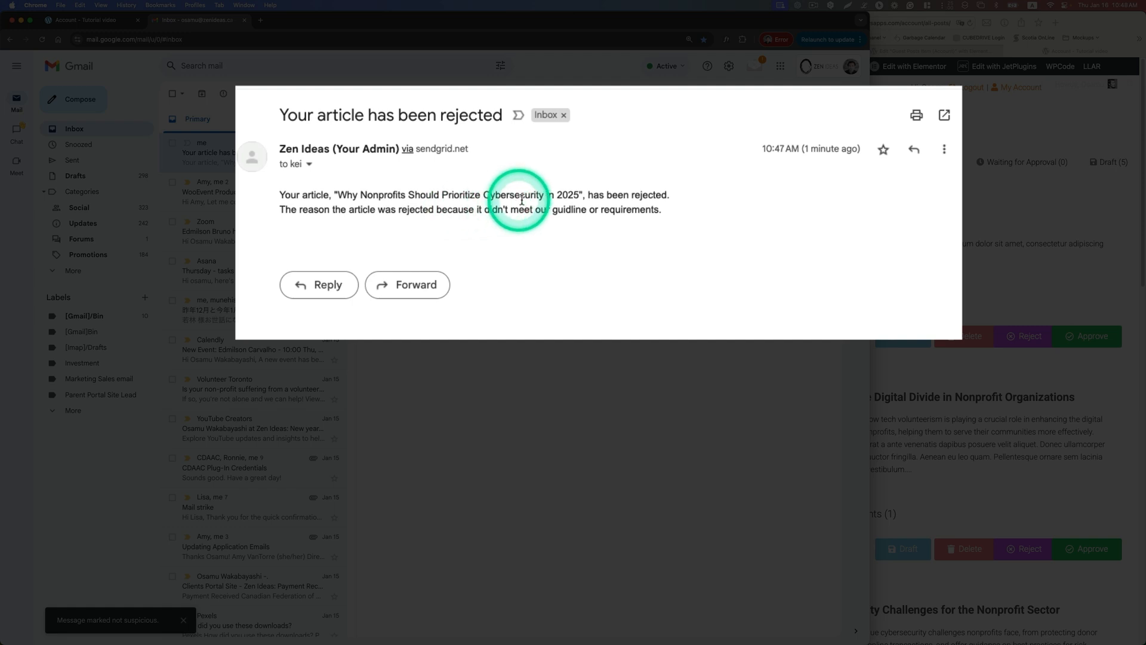
left_click_drag(582, 195, 344, 190)
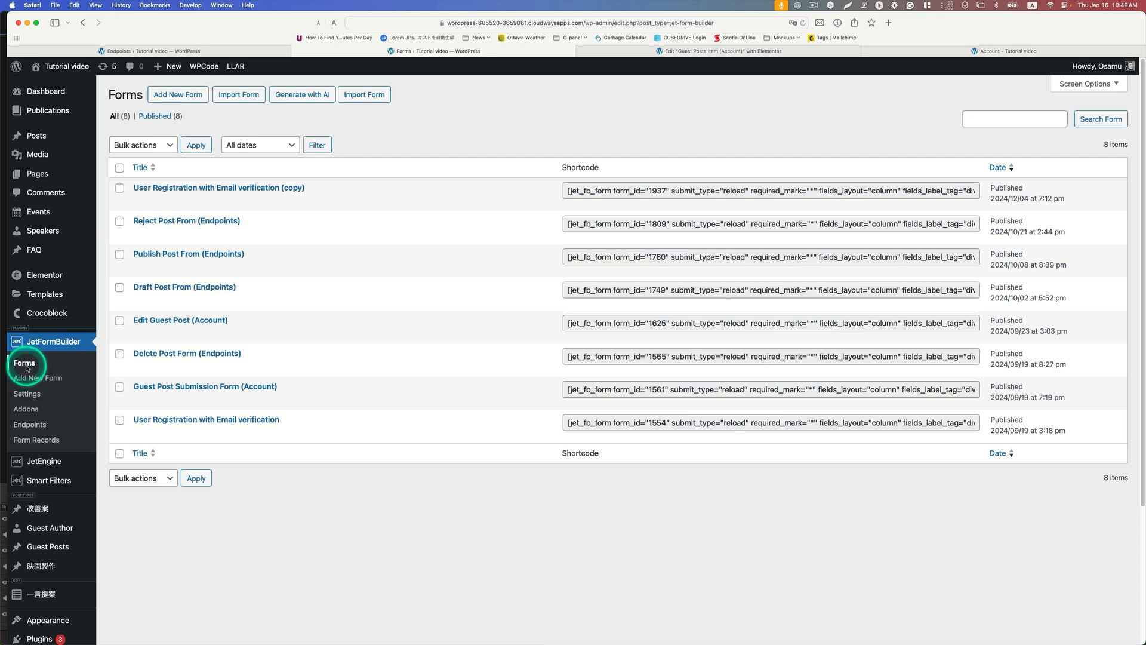
Step: Open the Reject Post From (Endpoints) form for editing and dismiss the autosave notice
mouse_move(169, 236)
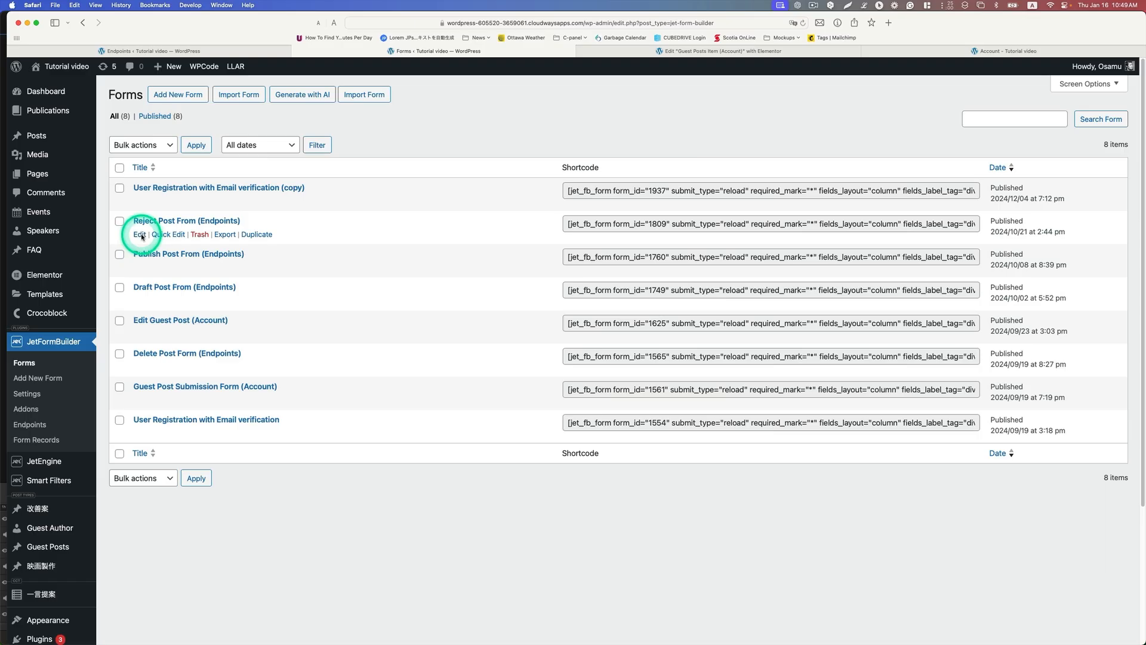
left_click(140, 236)
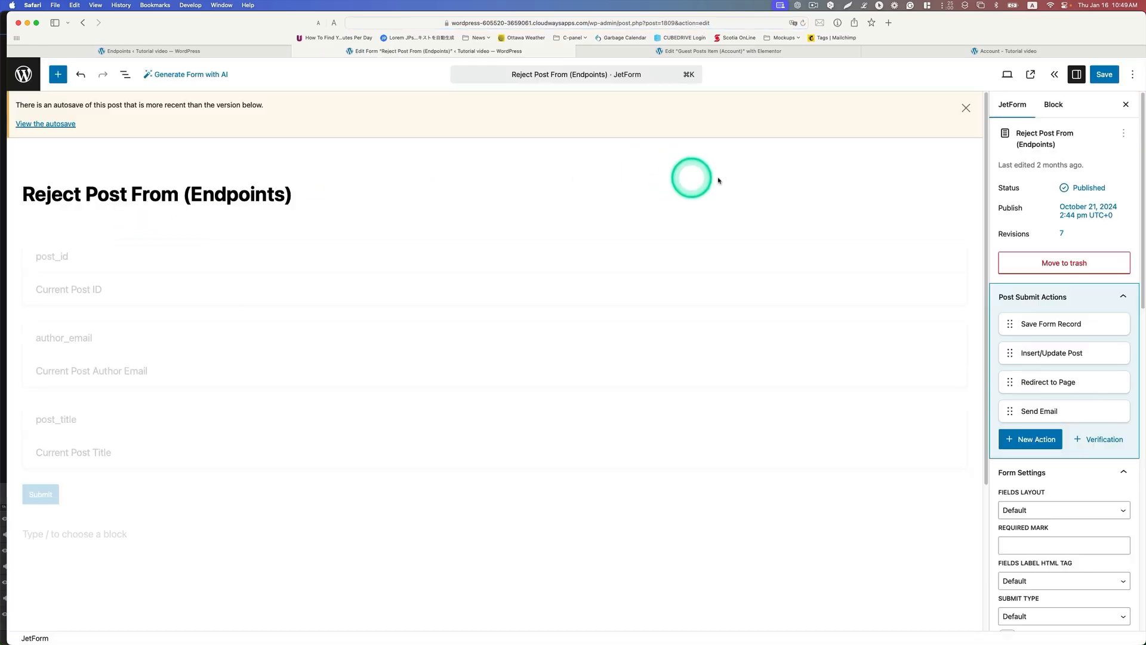
left_click(967, 108)
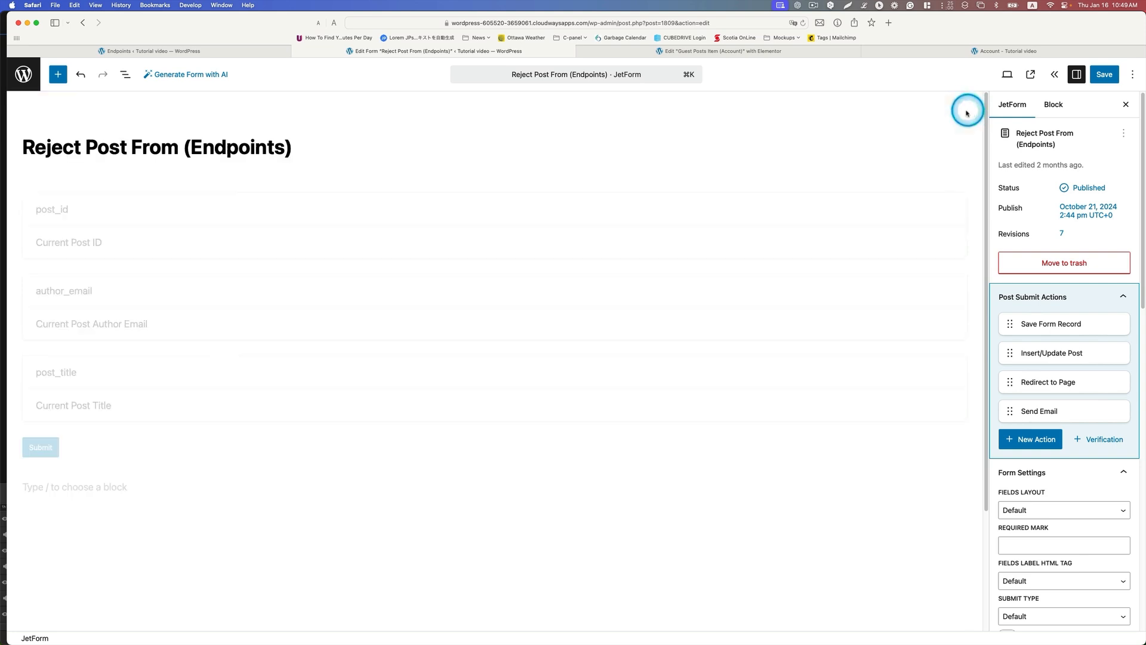
Step: Select the post_id hidden field in the form and choose Current Post ID as its field value
left_click(198, 245)
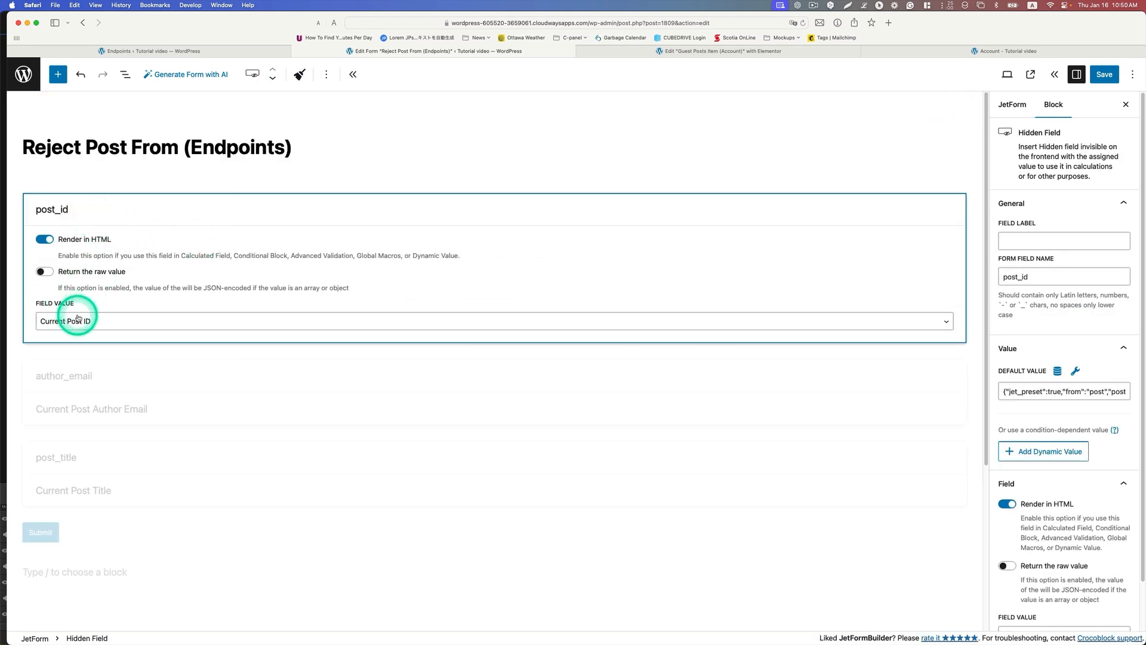
left_click(60, 320)
left_click(75, 319)
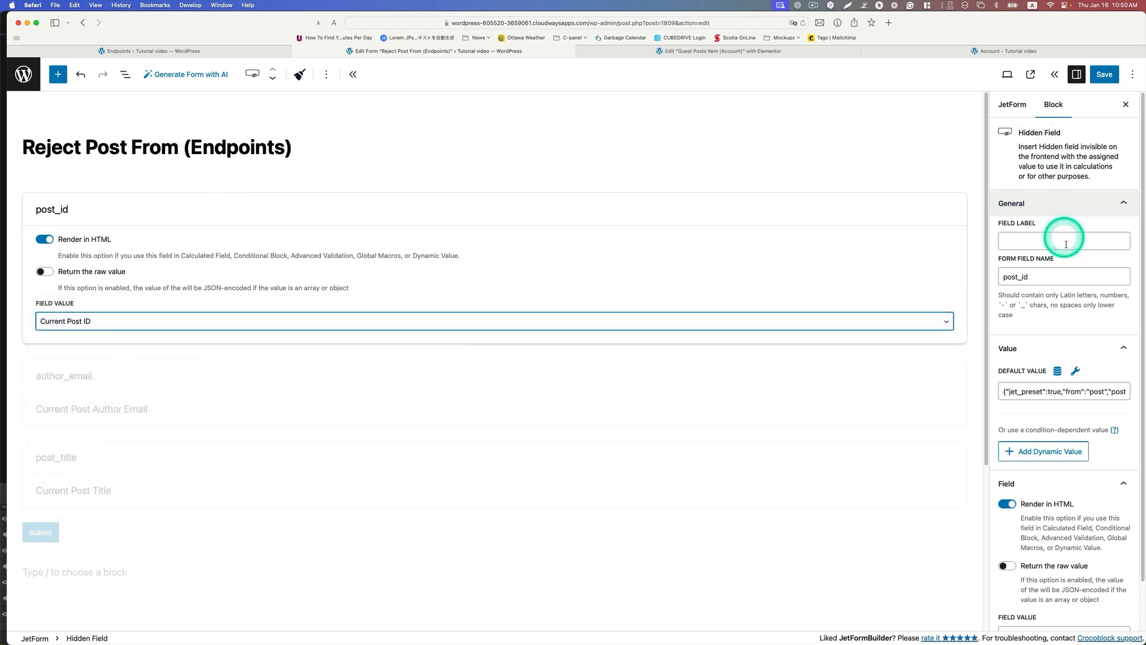
Step: Update the post_id default value preset with source Post, post ID from Current post, and post property Post ID
left_click(1057, 371)
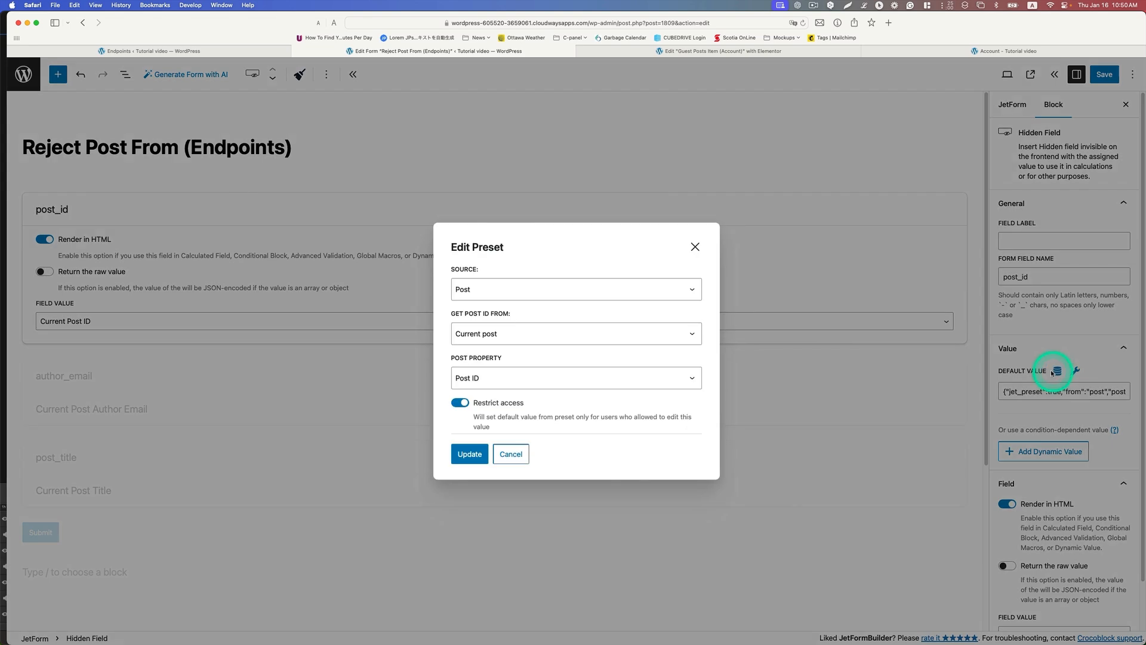
left_click(638, 292)
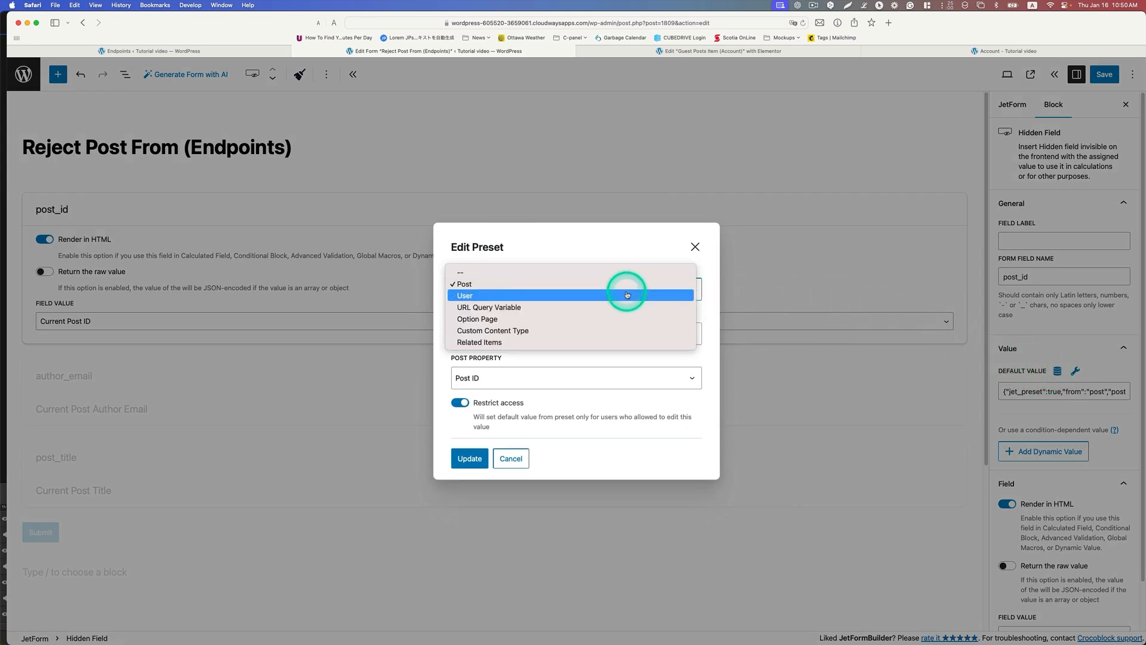
left_click(609, 286)
left_click(612, 342)
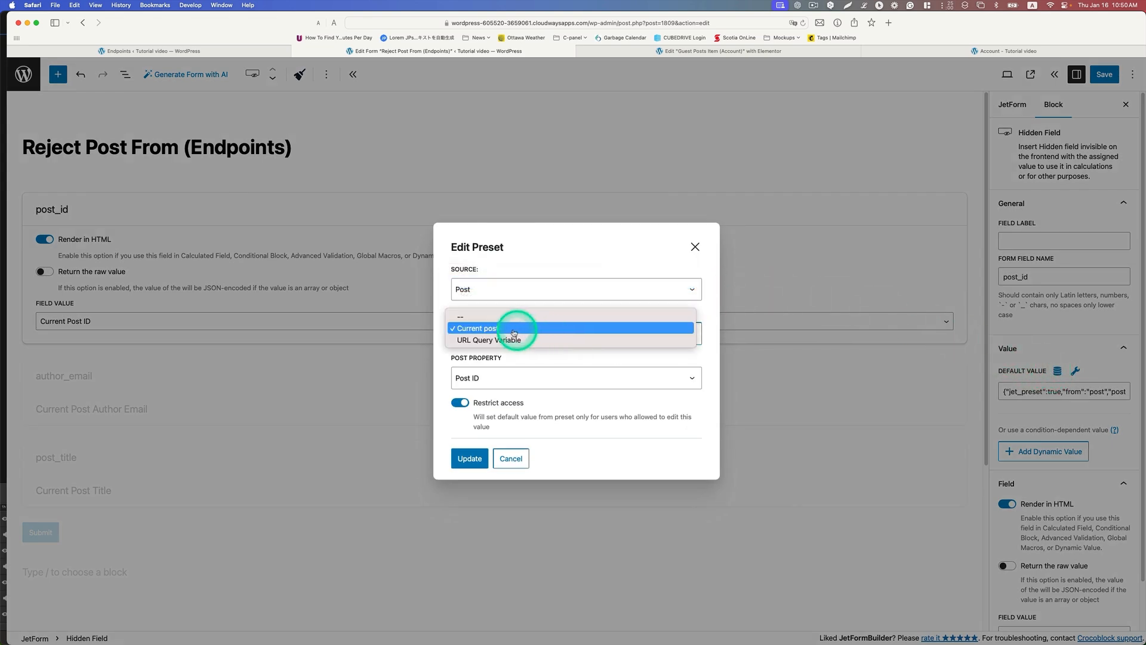
left_click(492, 330)
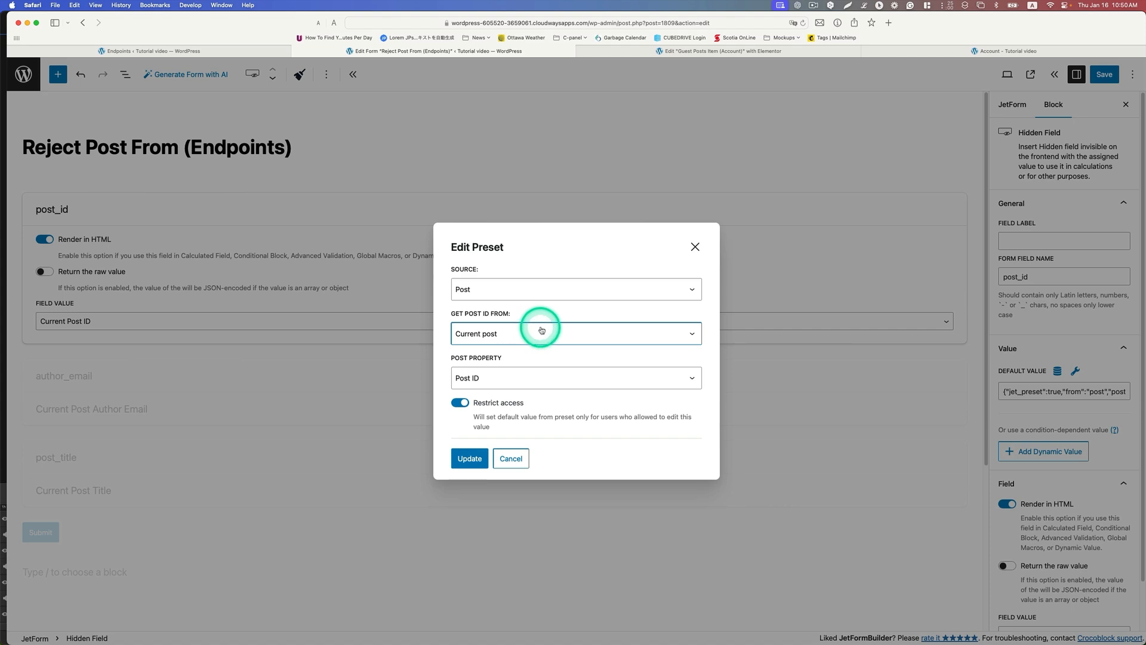
left_click(497, 380)
left_click(586, 370)
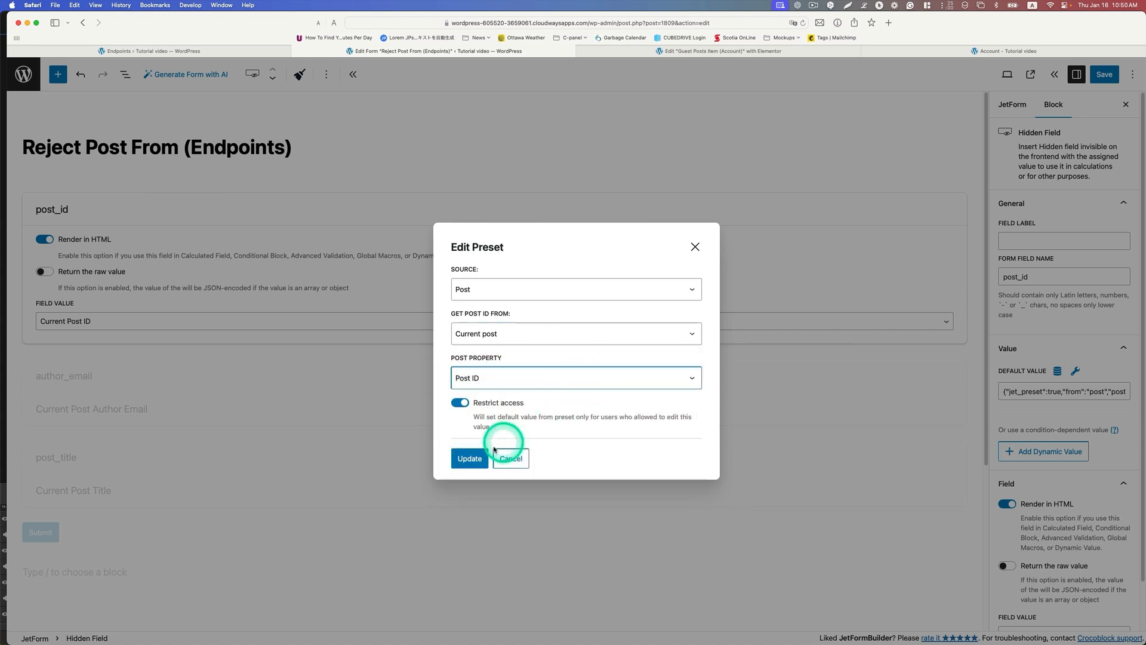
left_click(475, 458)
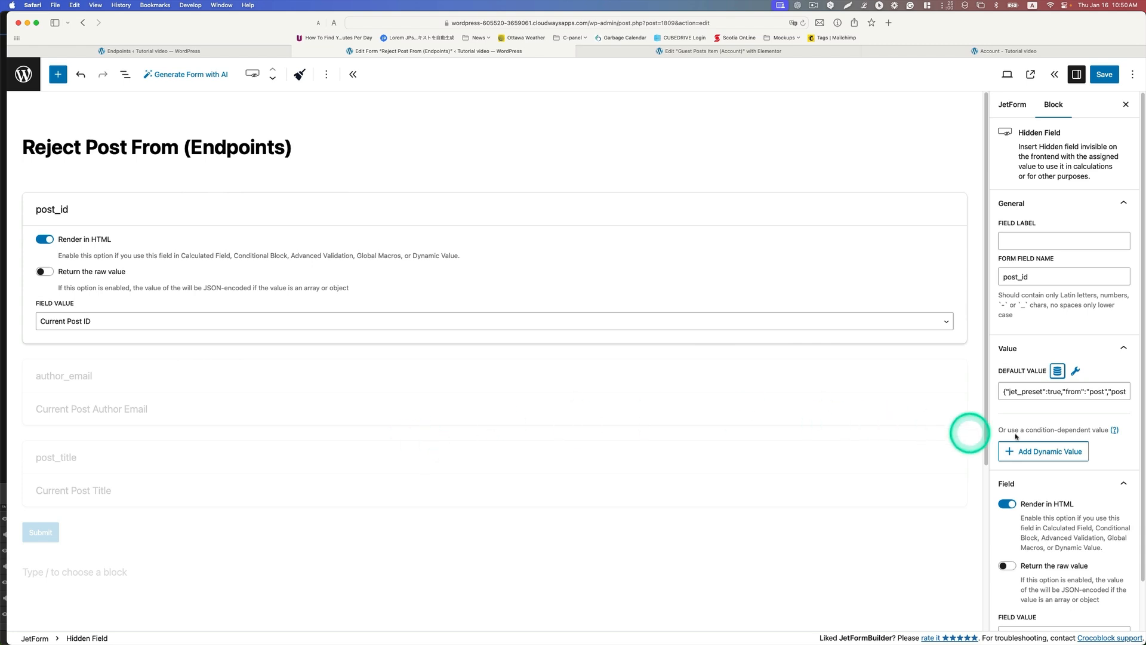
Step: Confirm Current Post ID as the field value in the post_id block's field settings
scroll(1027, 436, "down", 2)
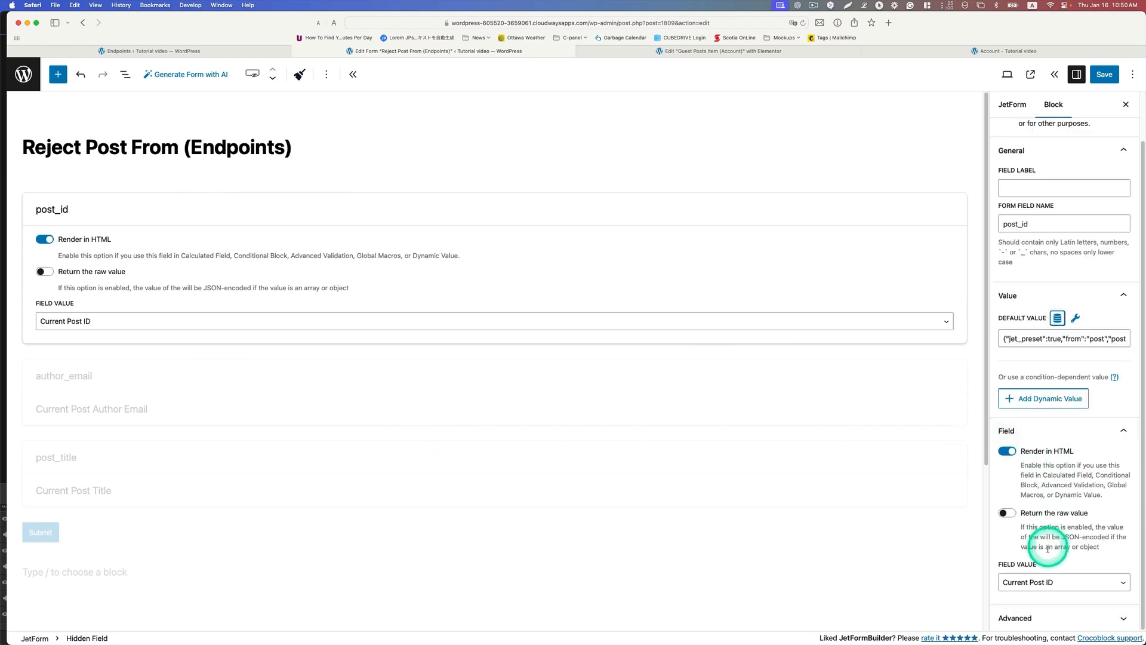
left_click(1015, 583)
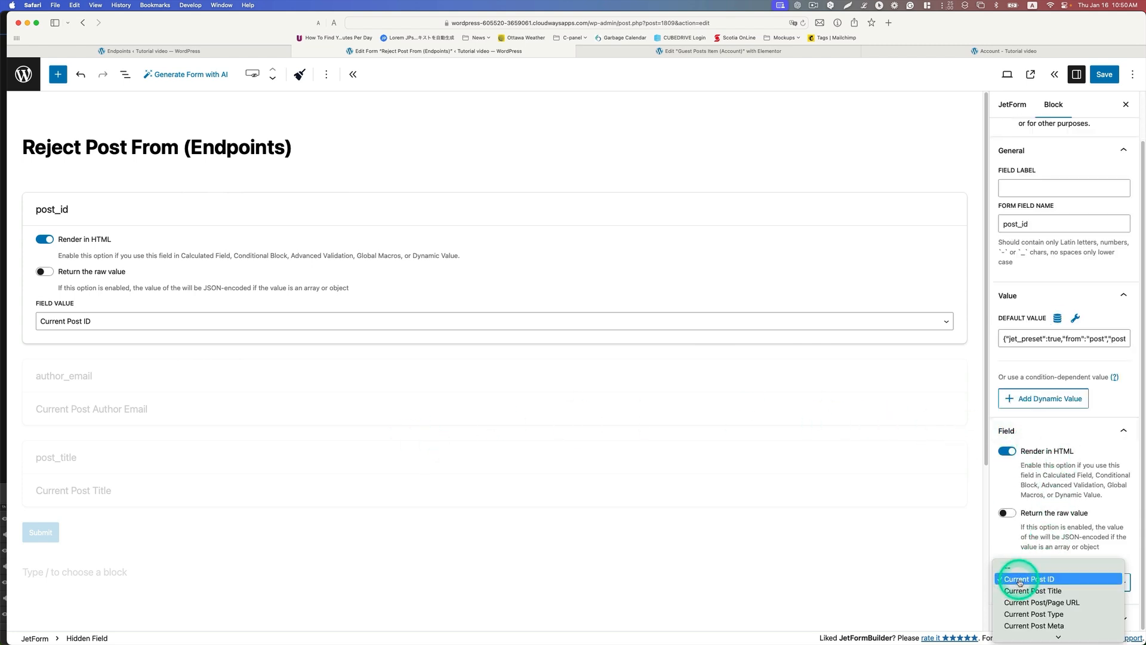
left_click(1020, 580)
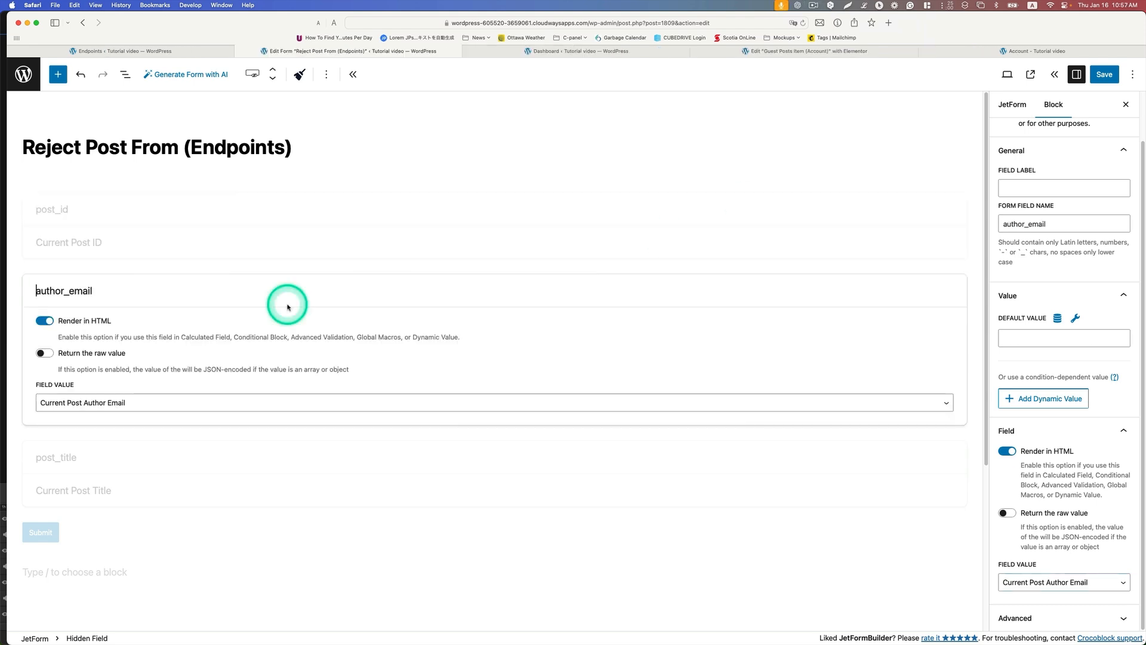
Step: Review the author_email hidden field's form field name, default value and field value settings
scroll(1069, 239, "up", 2)
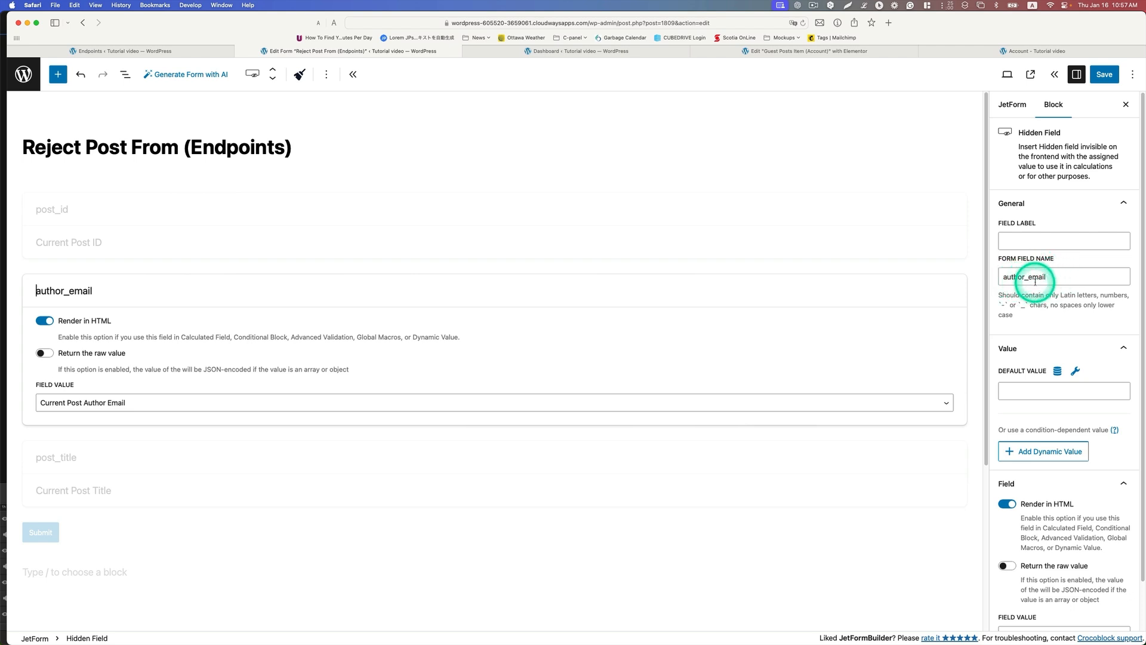
scroll(1051, 279, "down", 2)
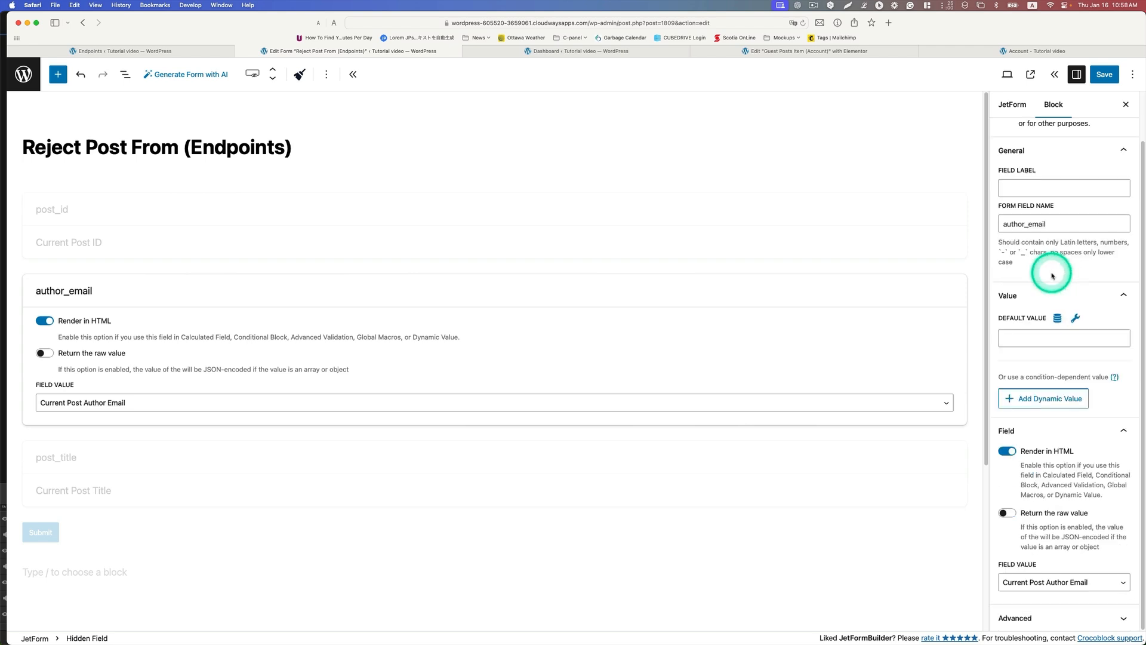
Step: Choose Current Post Author Email as the field value in the author_email hidden field's block settings
left_click(1028, 582)
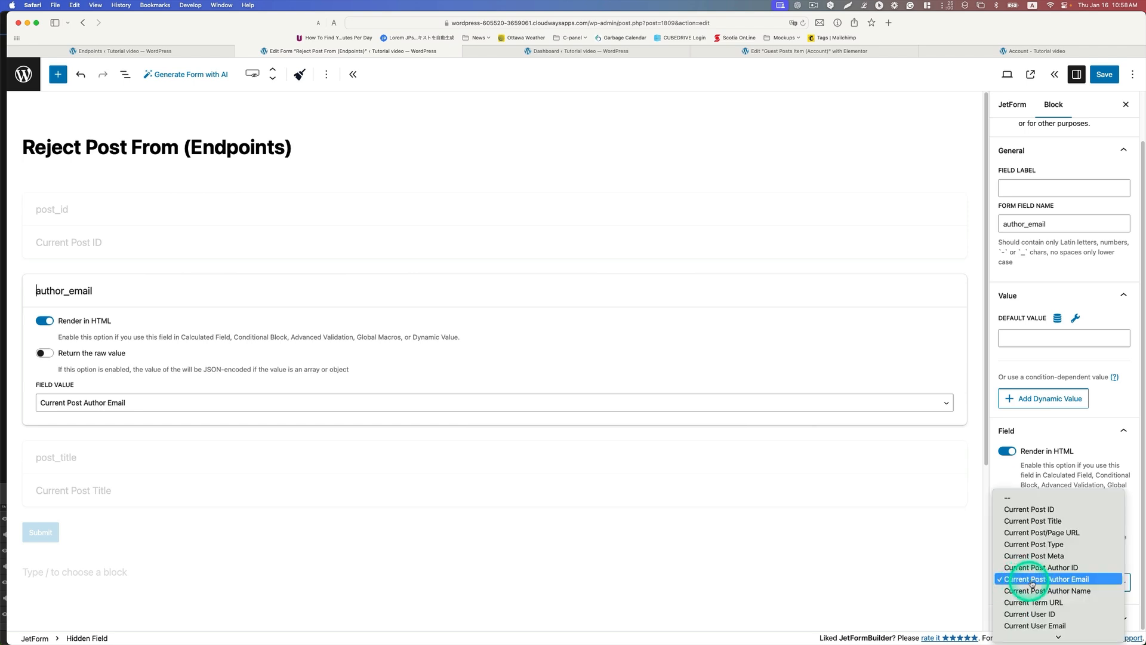
left_click(1062, 579)
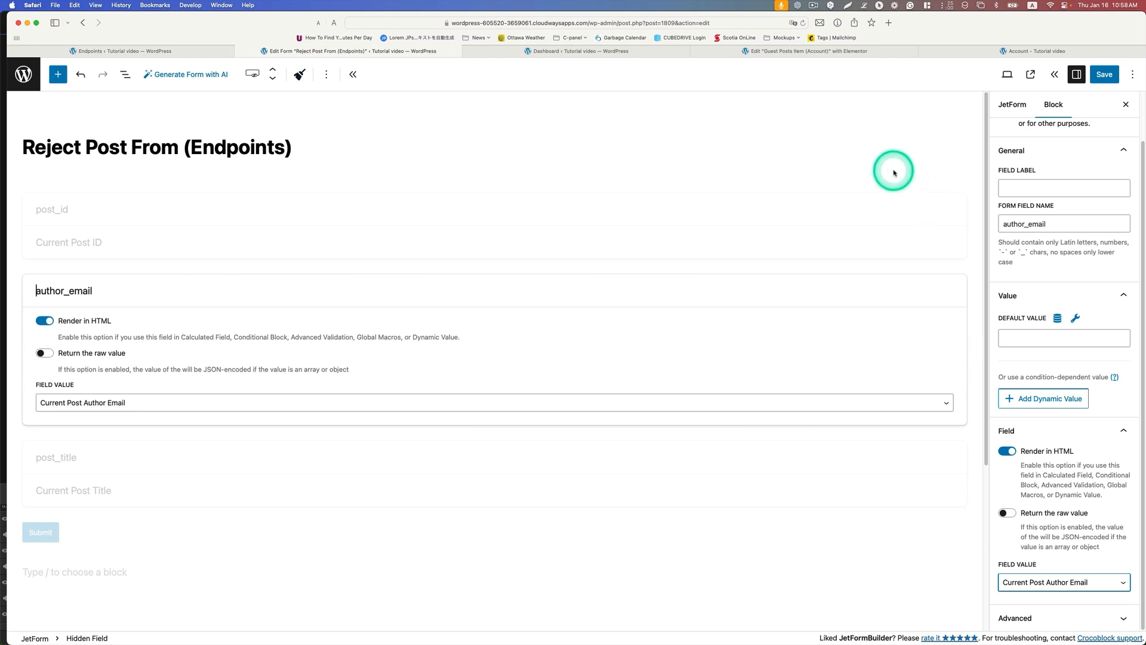
Step: Open JetEngine's Shortcode Generator from the WordPress dashboard in the other browser tab
left_click(596, 52)
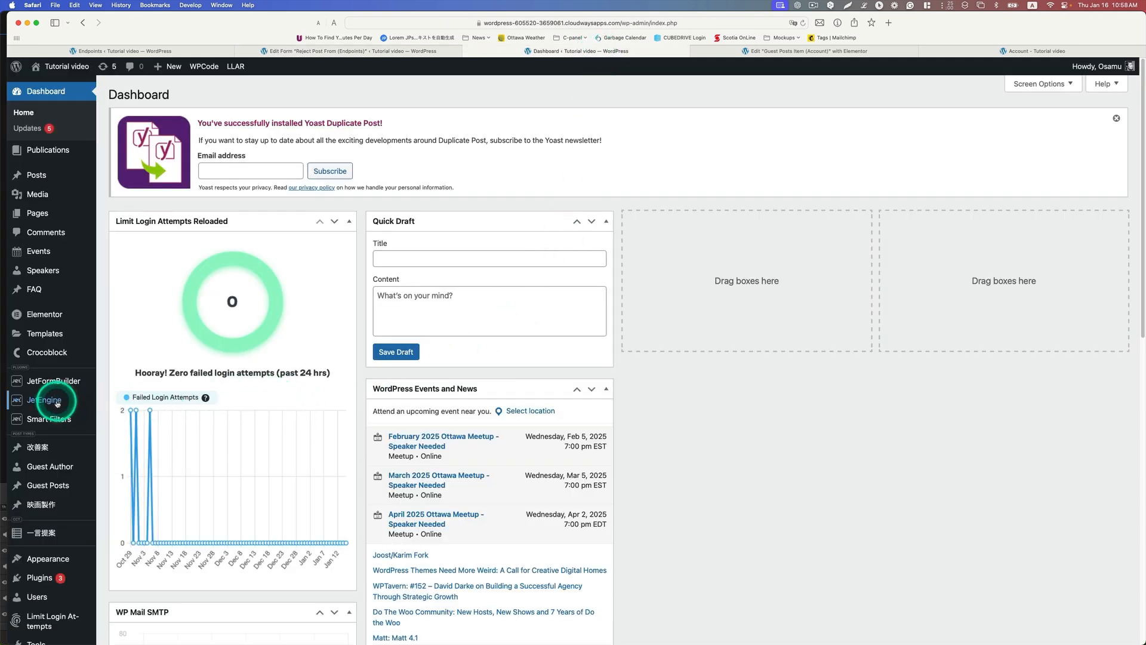
mouse_move(45, 399)
left_click(110, 402)
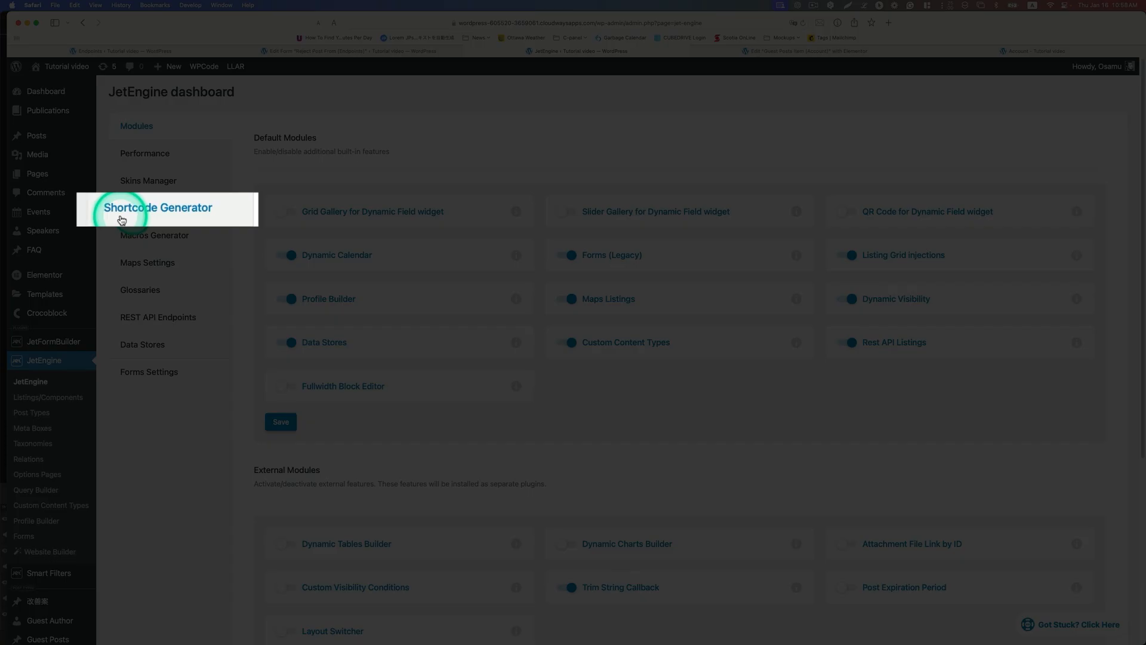
left_click(121, 220)
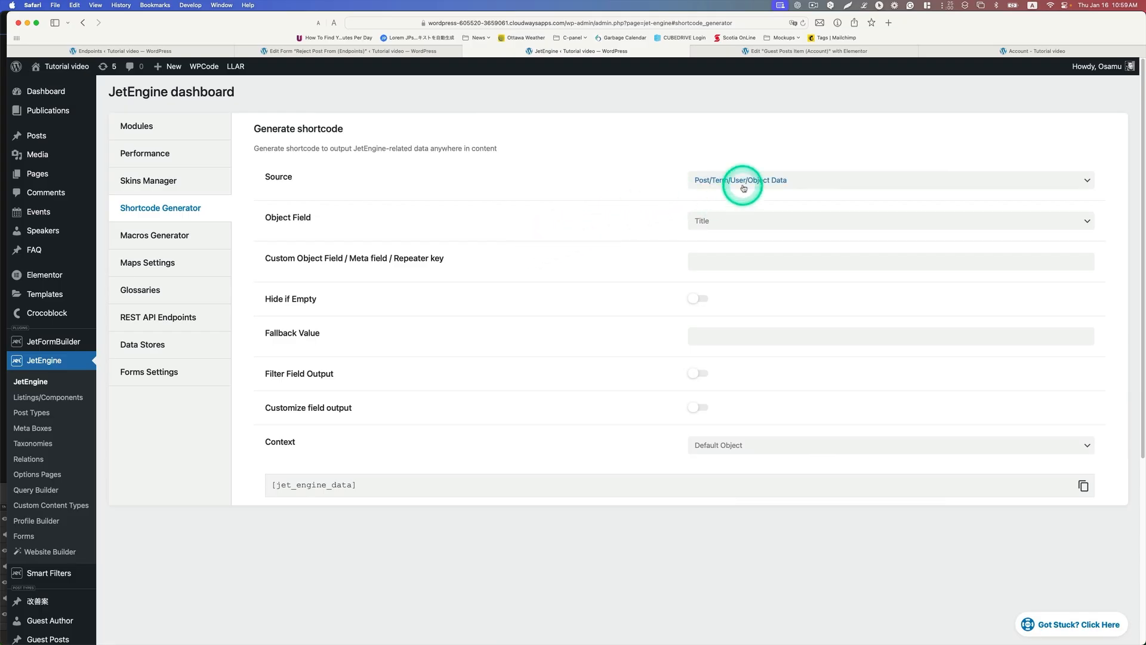
Step: Generate and copy a shortcode with source Post/Term/User/Object Data, object field E-mail and context Current Post Author
left_click(743, 187)
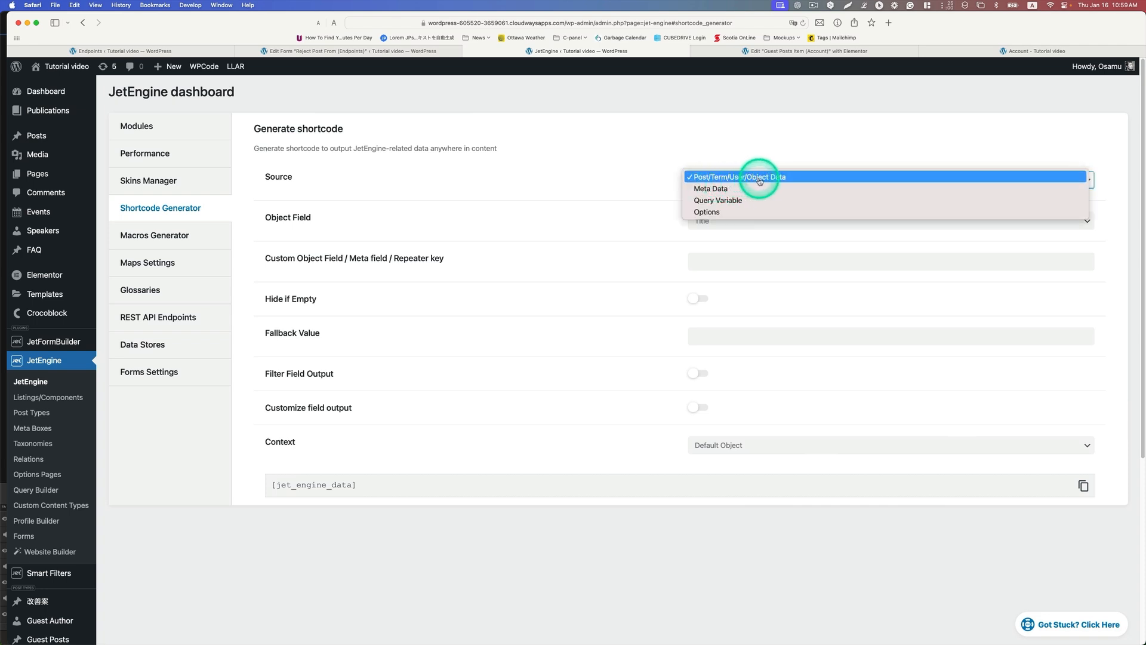
left_click(760, 179)
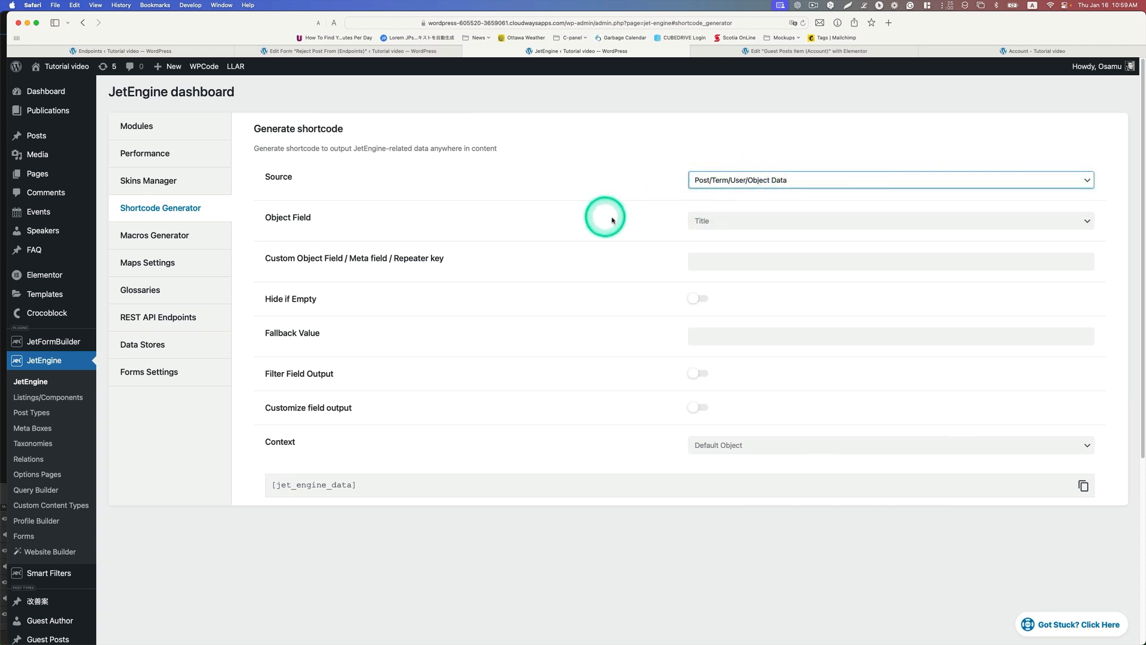
left_click(727, 225)
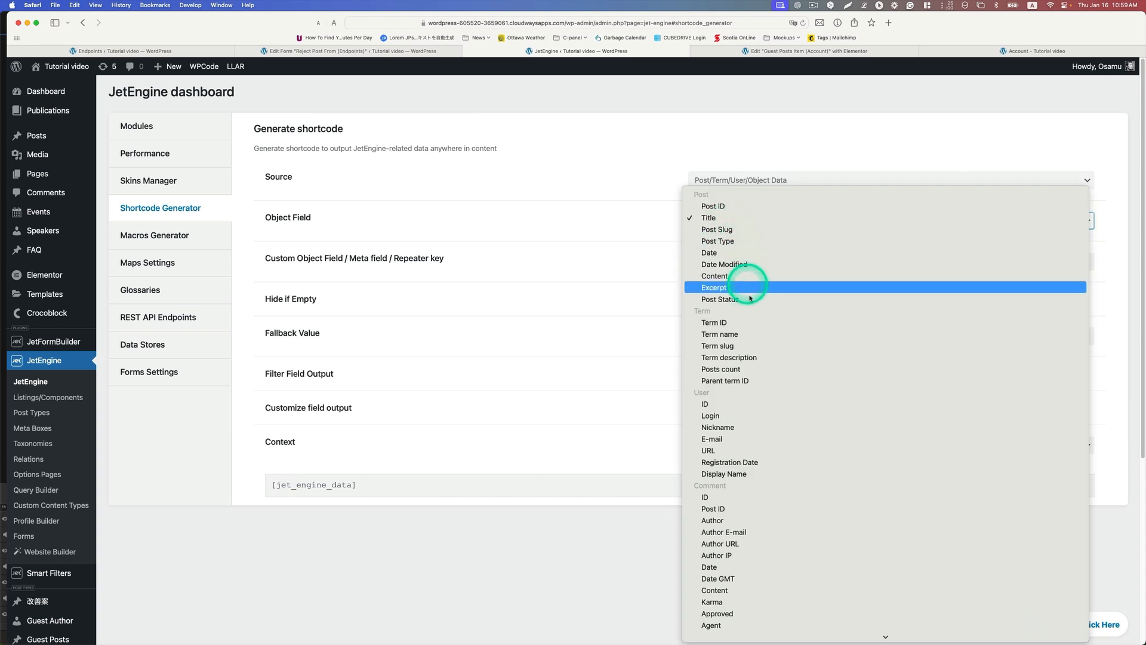
left_click(727, 440)
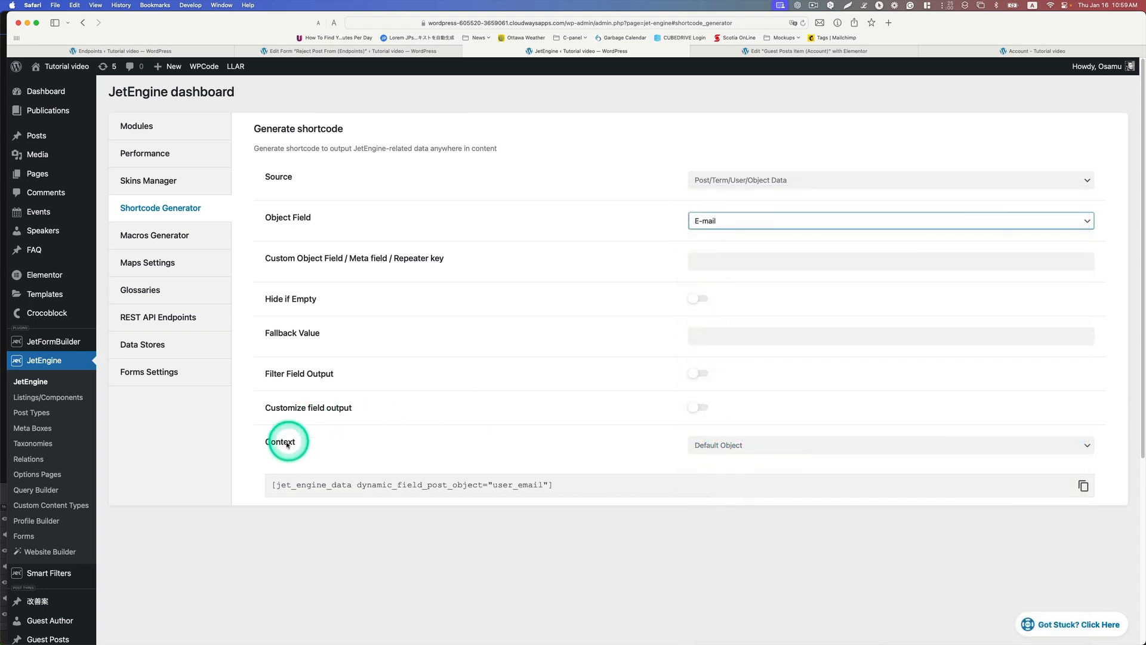
left_click(757, 445)
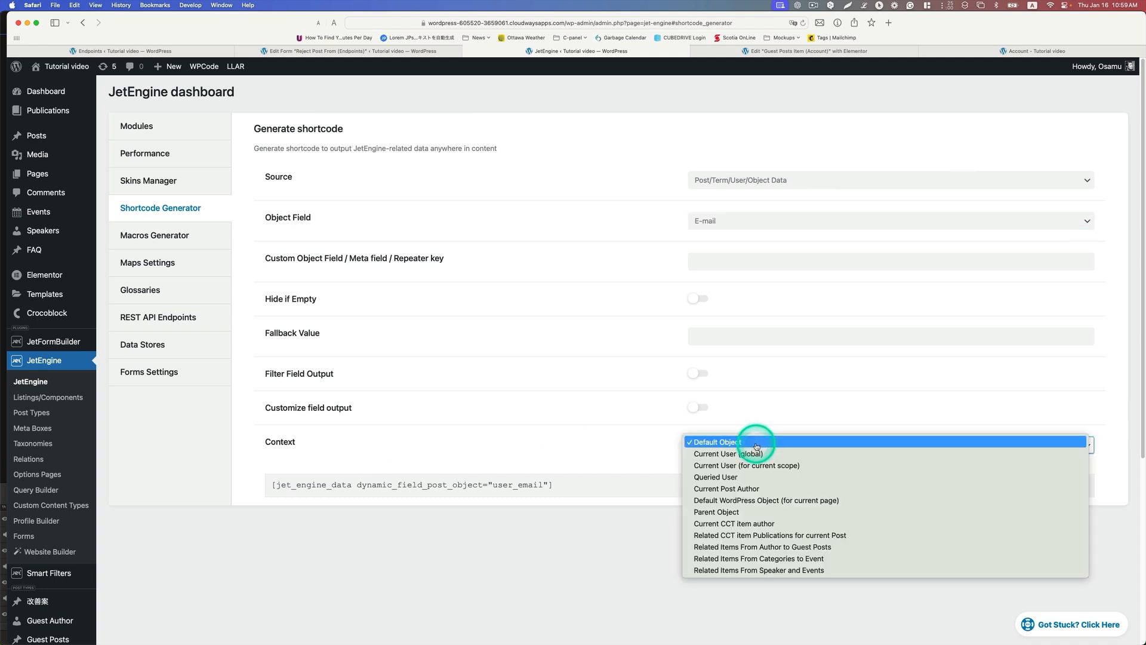
left_click(788, 490)
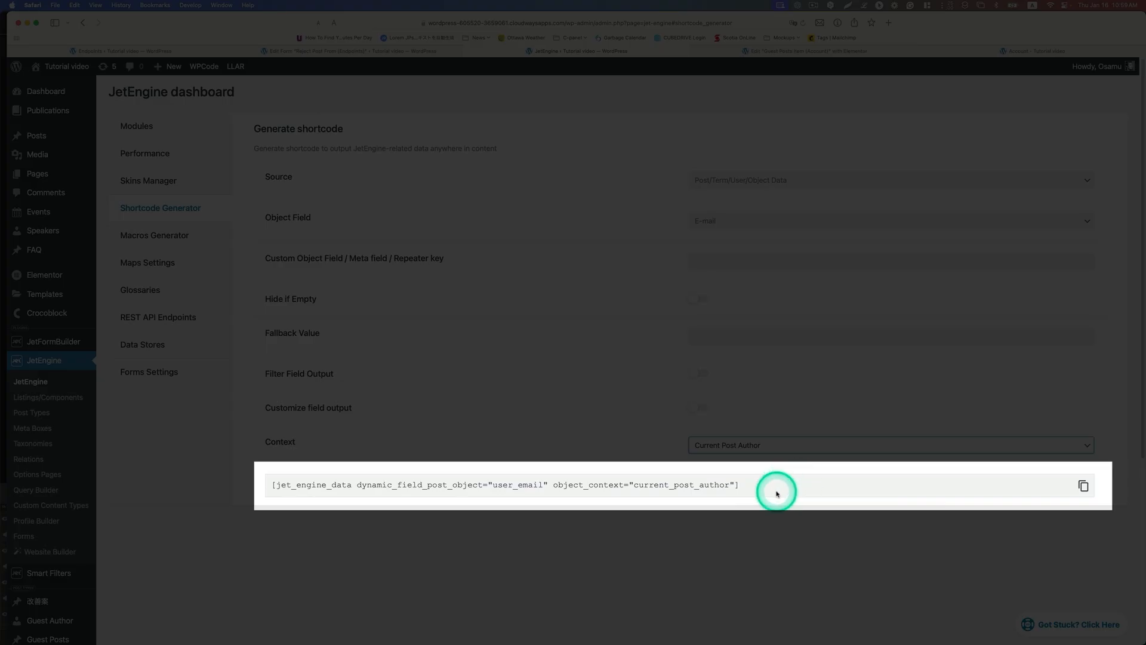
left_click_drag(775, 488, 285, 485)
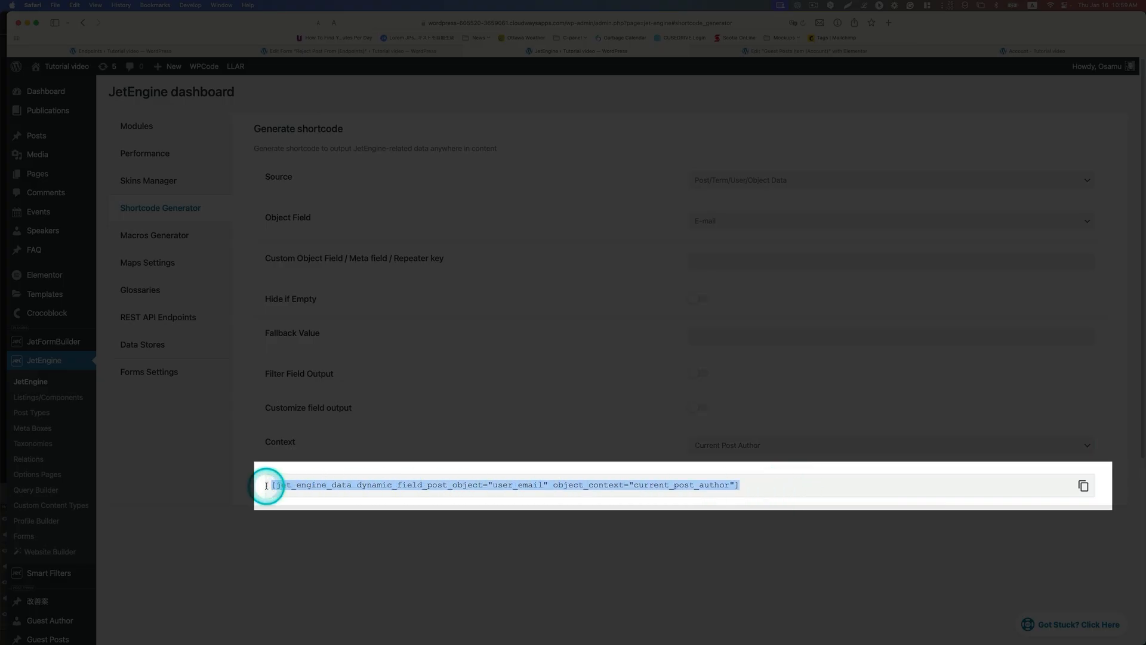
left_click(1083, 485)
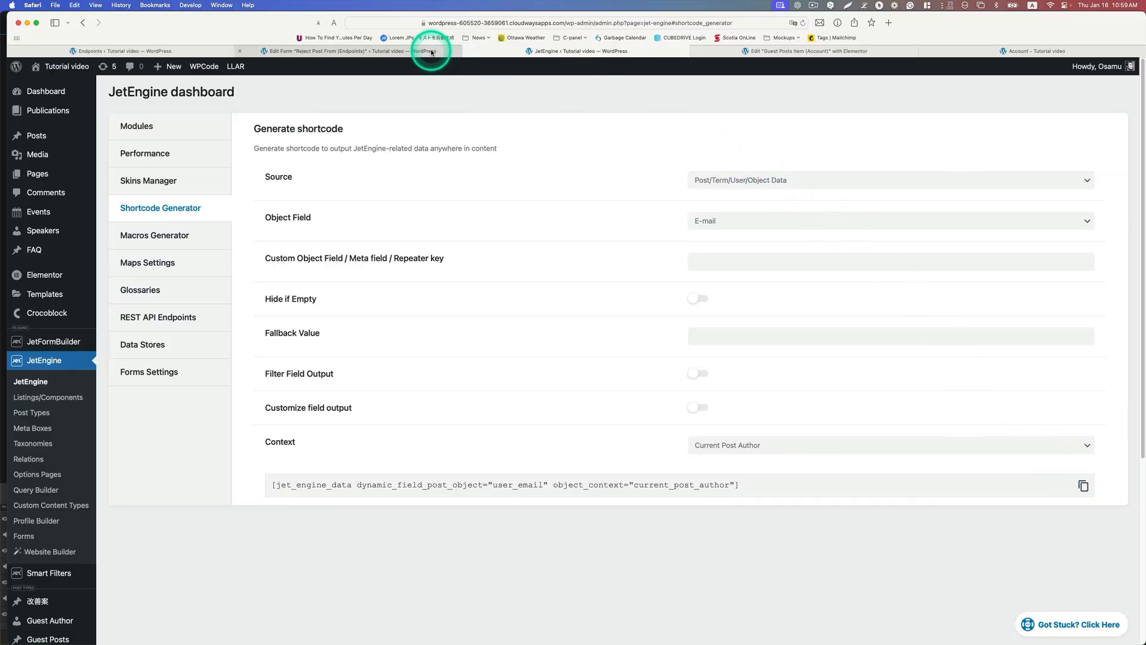
Step: Paste the copied shortcode as the default value of the author_email hidden field in the Reject form
left_click(432, 52)
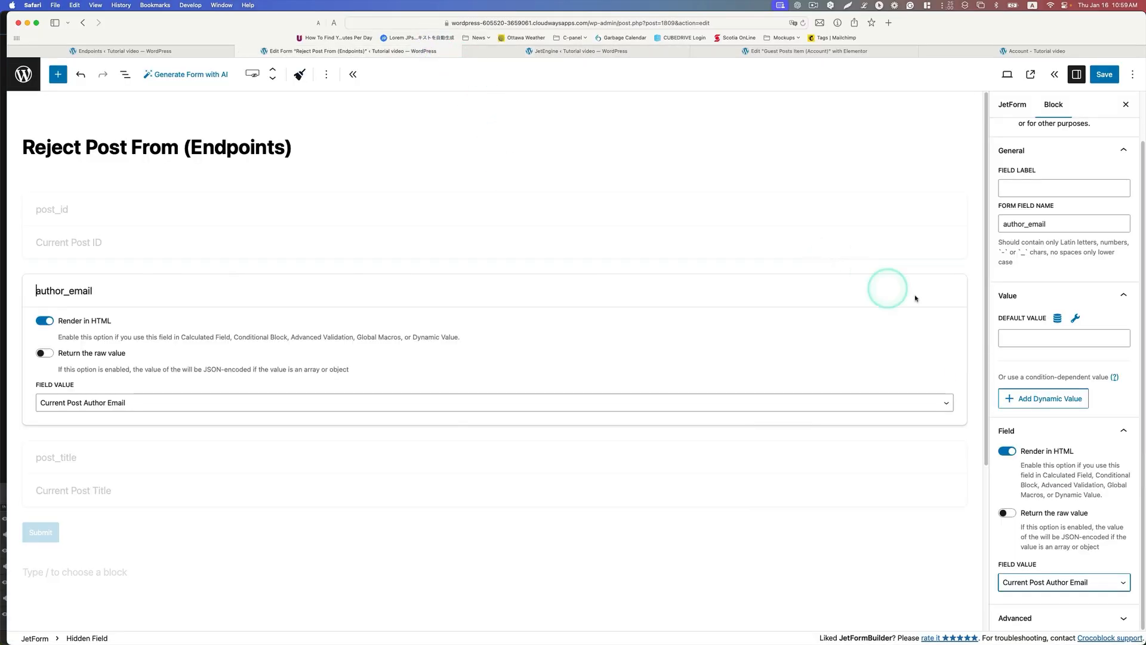
left_click(1021, 336)
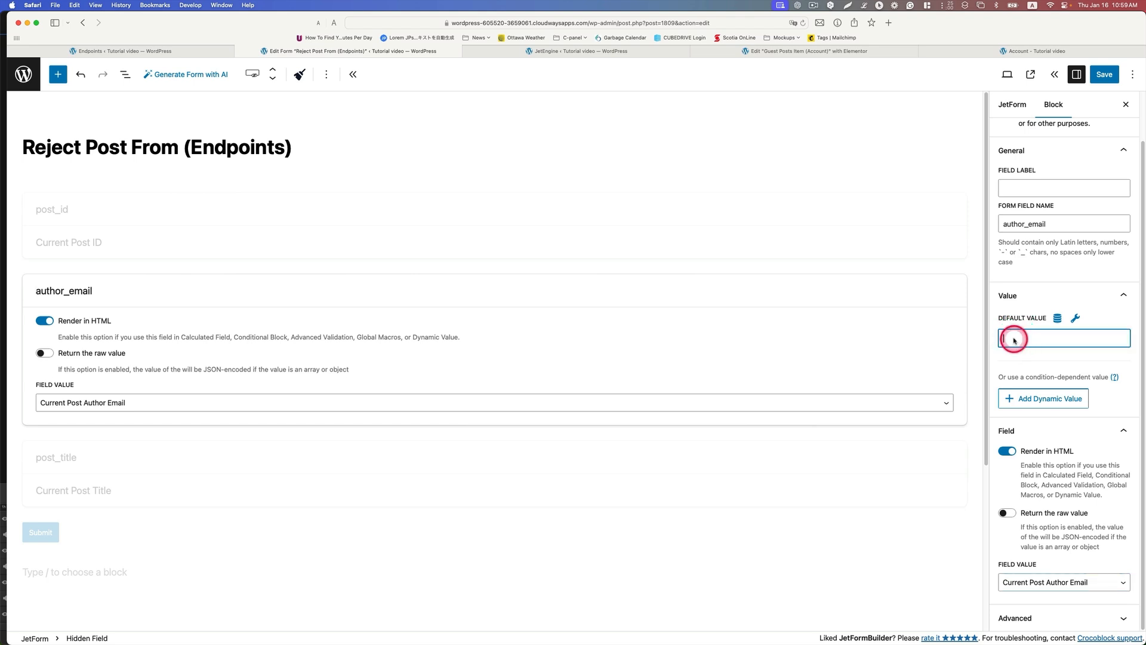
right_click(1015, 337)
left_click(1022, 360)
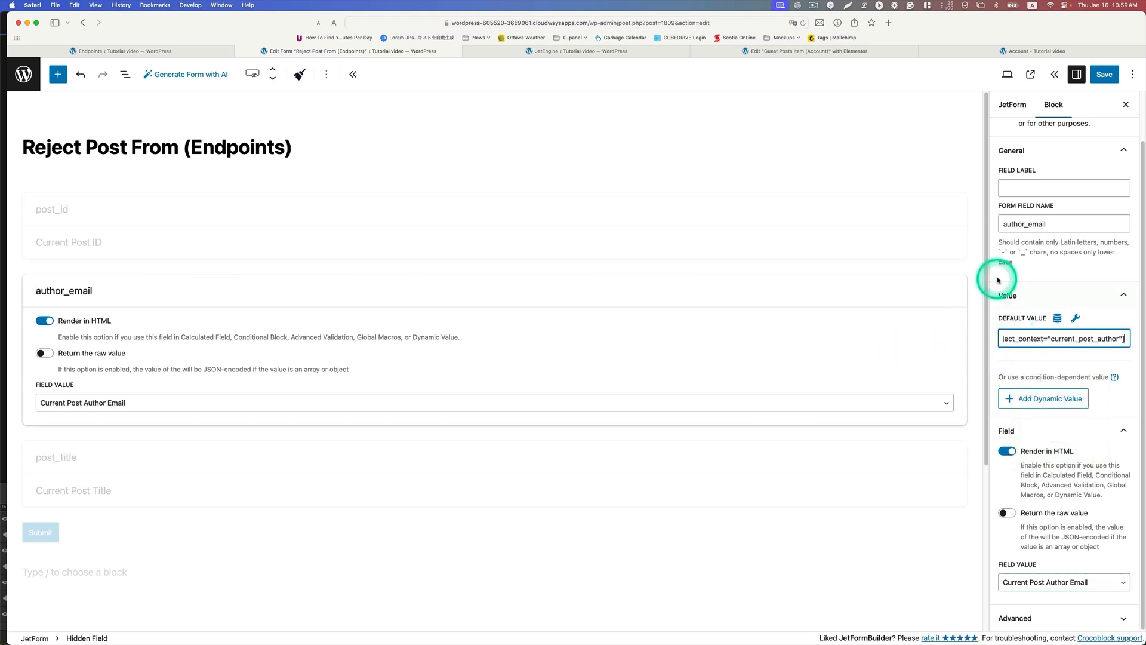
Step: Select the post_title hidden field, check its form field name, and choose Current Post Title as its field value
left_click(263, 451)
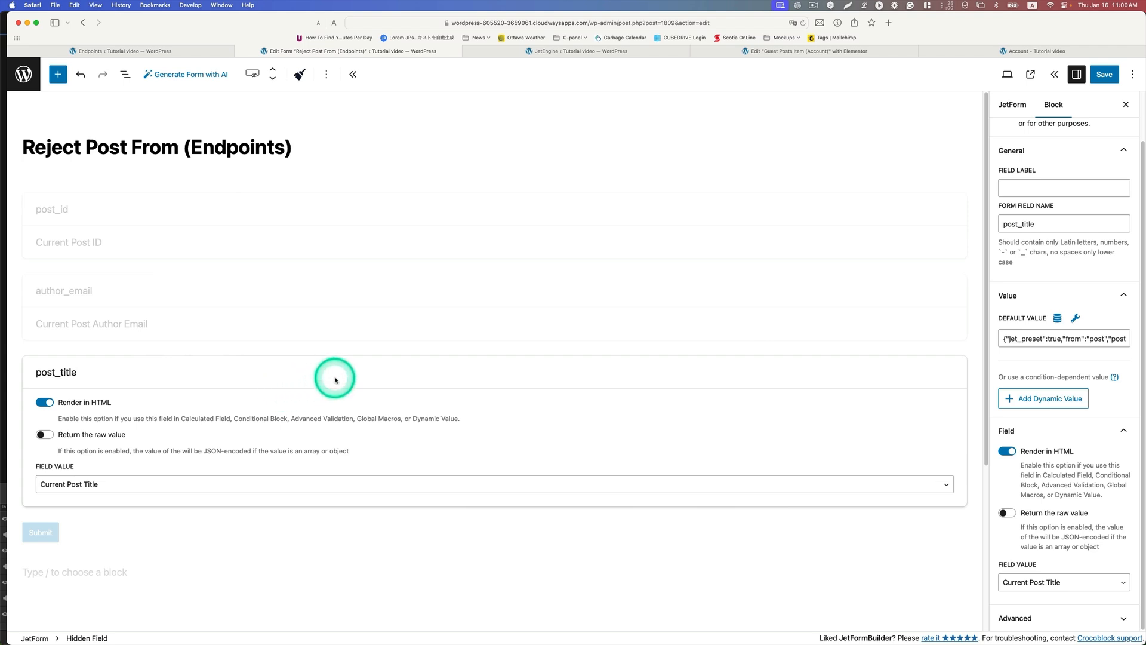
scroll(1040, 171, "up", 2)
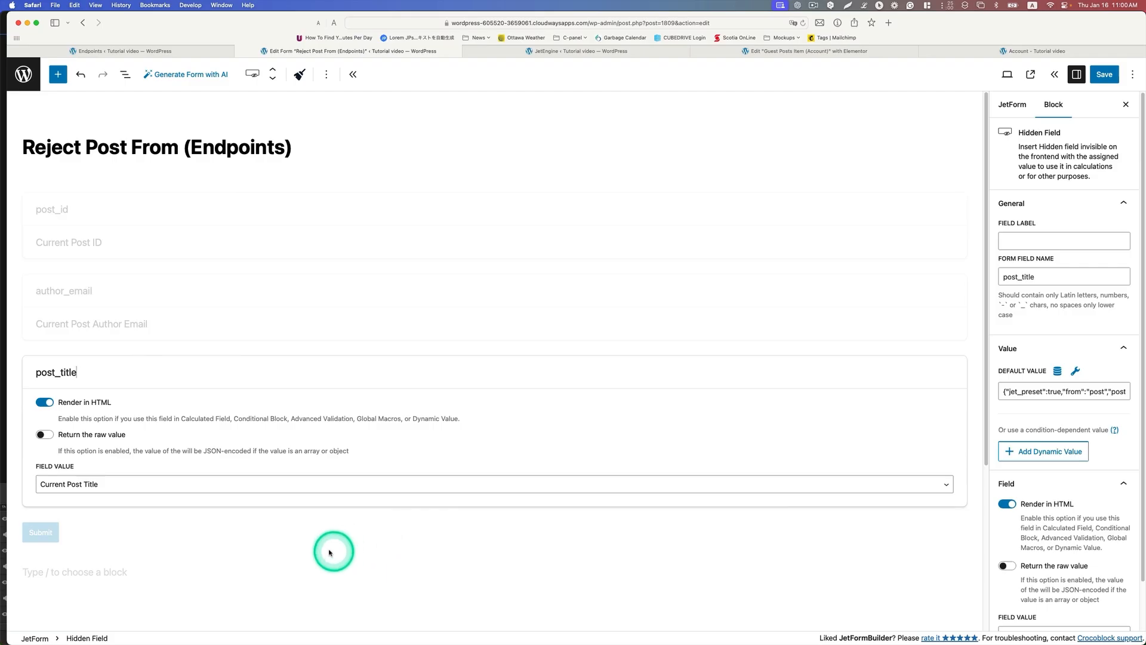
left_click(97, 484)
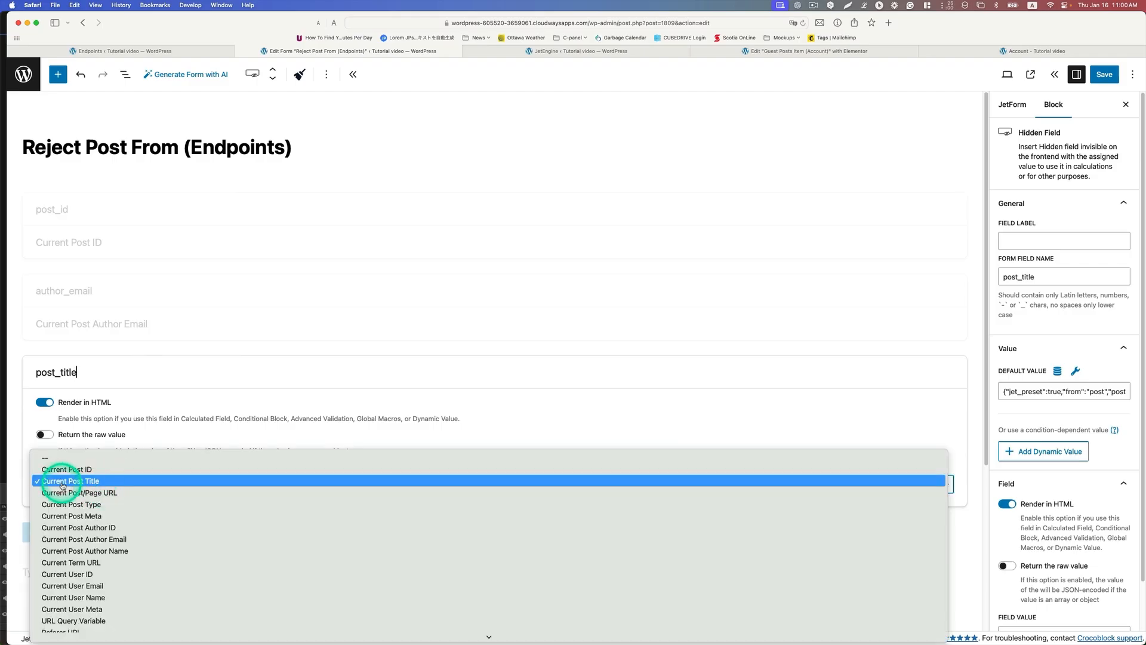
left_click(65, 481)
left_click(1060, 273)
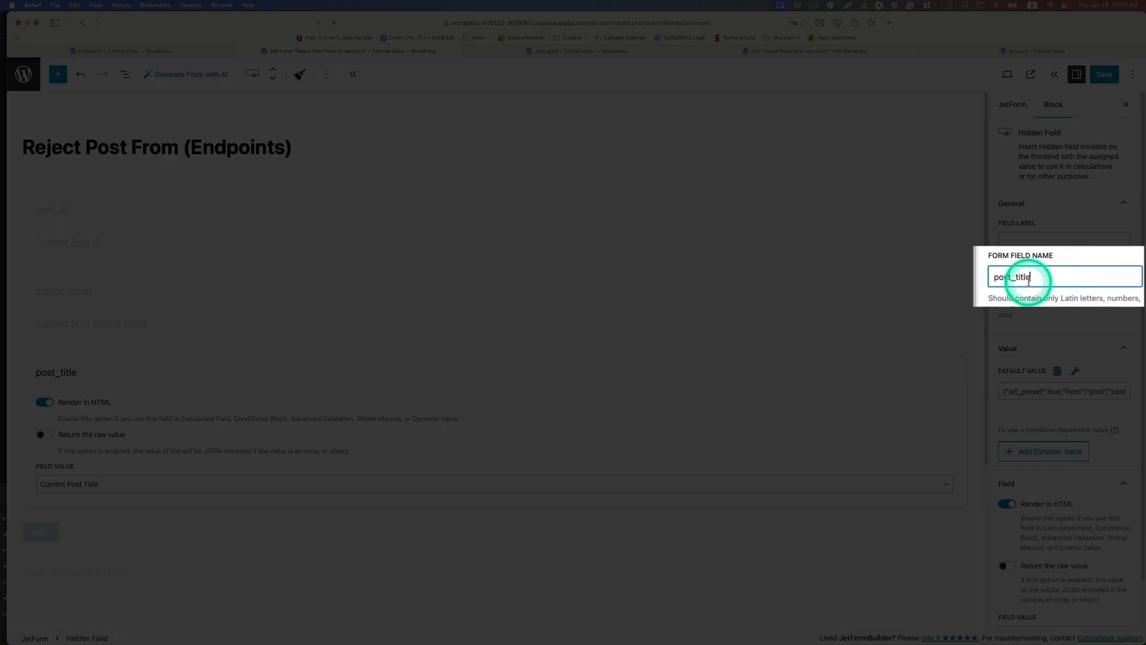
scroll(1046, 374, "down", 2)
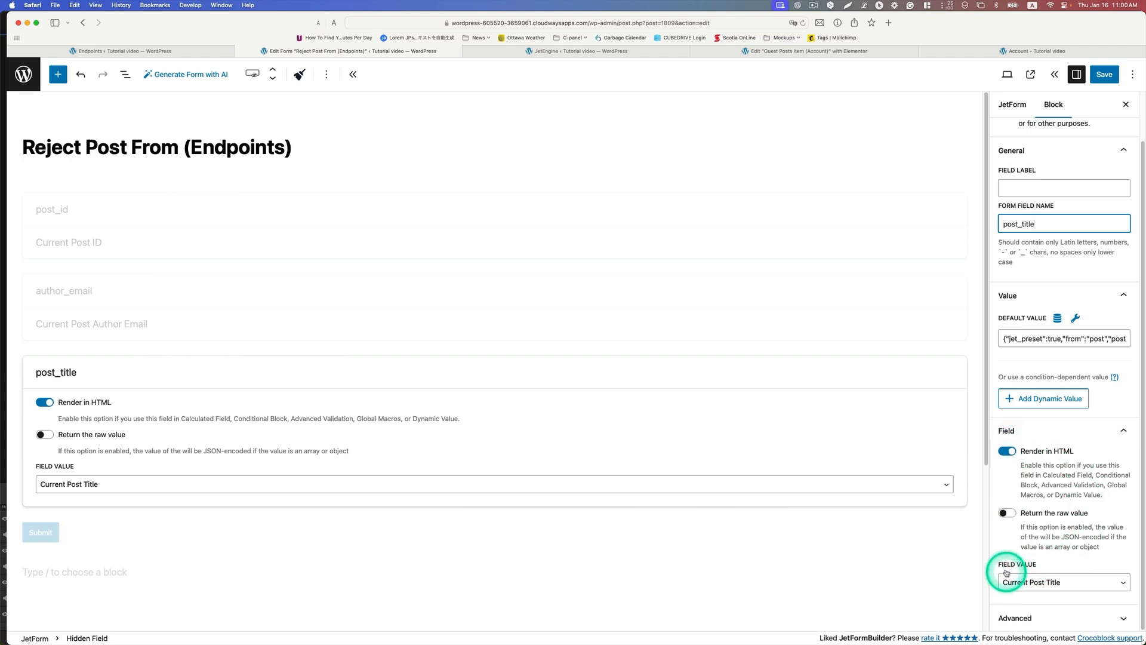
left_click(1023, 587)
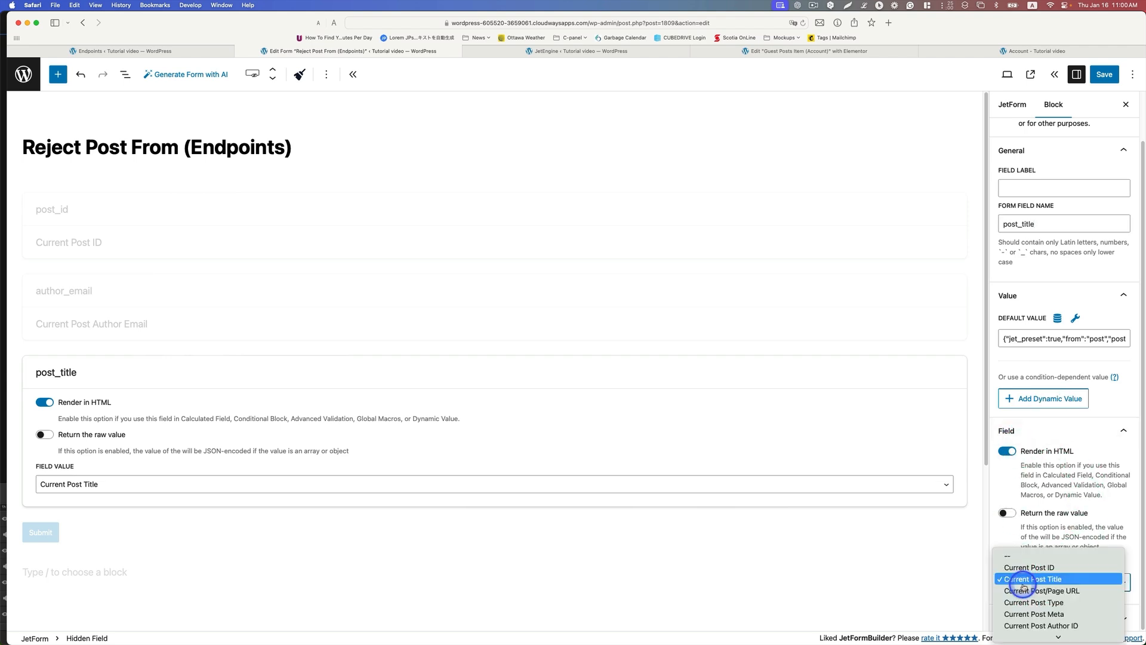
left_click(1048, 580)
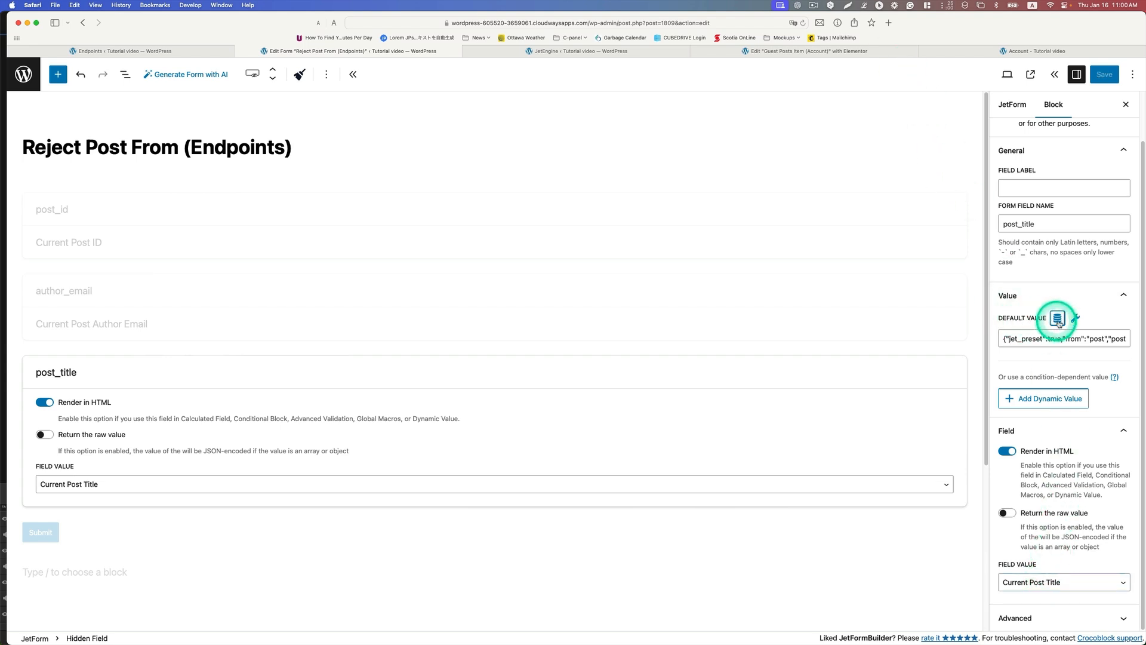
Step: Update the post_title default value preset with source Post, post ID from Current post and property Post Title, and save the form
left_click(1057, 319)
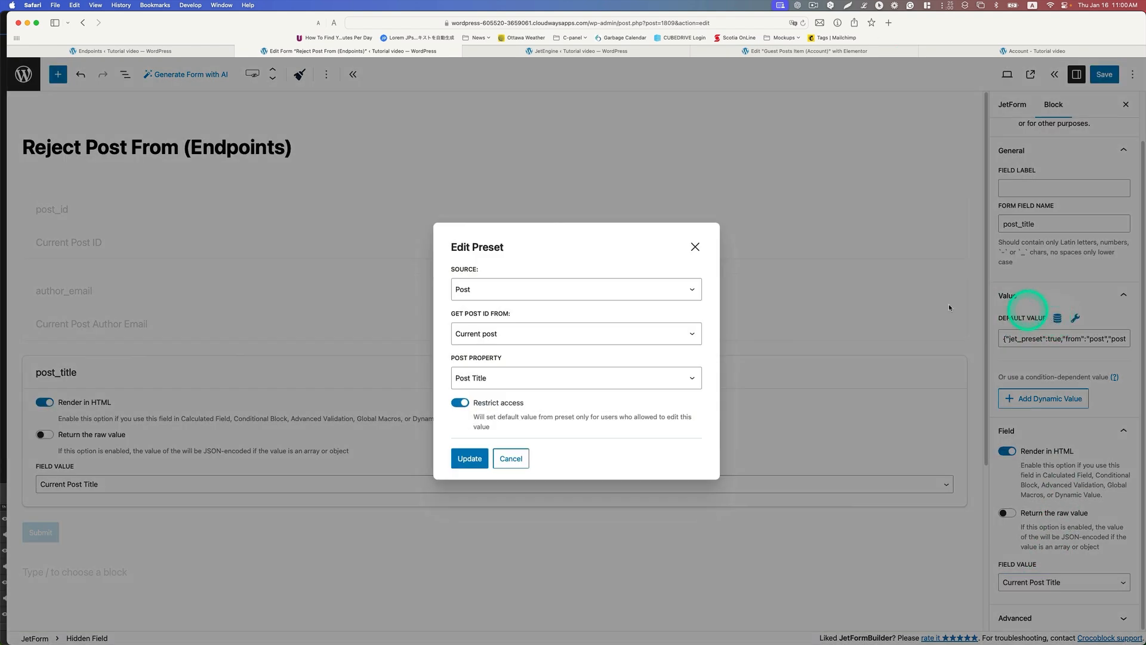
left_click(464, 290)
left_click(462, 285)
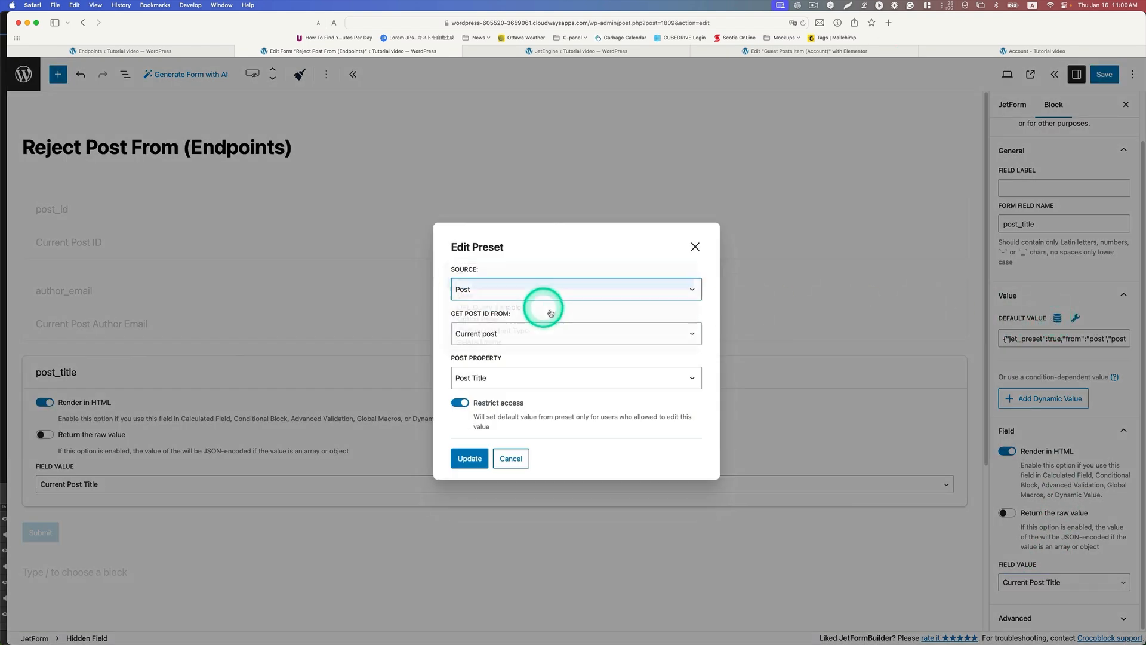
left_click(511, 335)
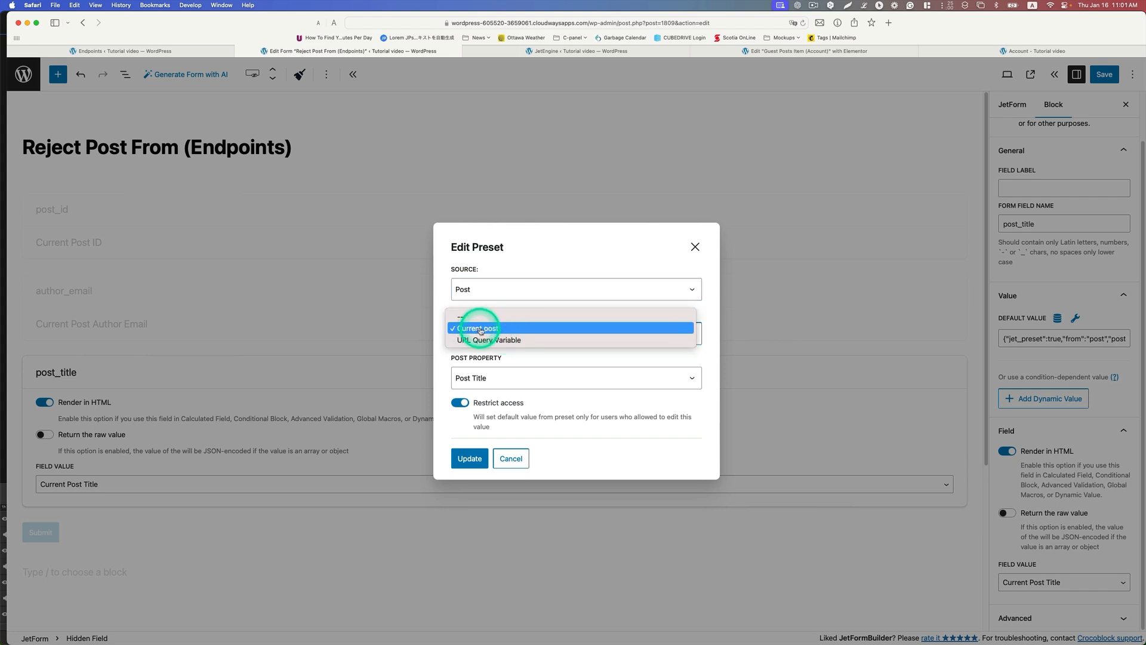
left_click(482, 329)
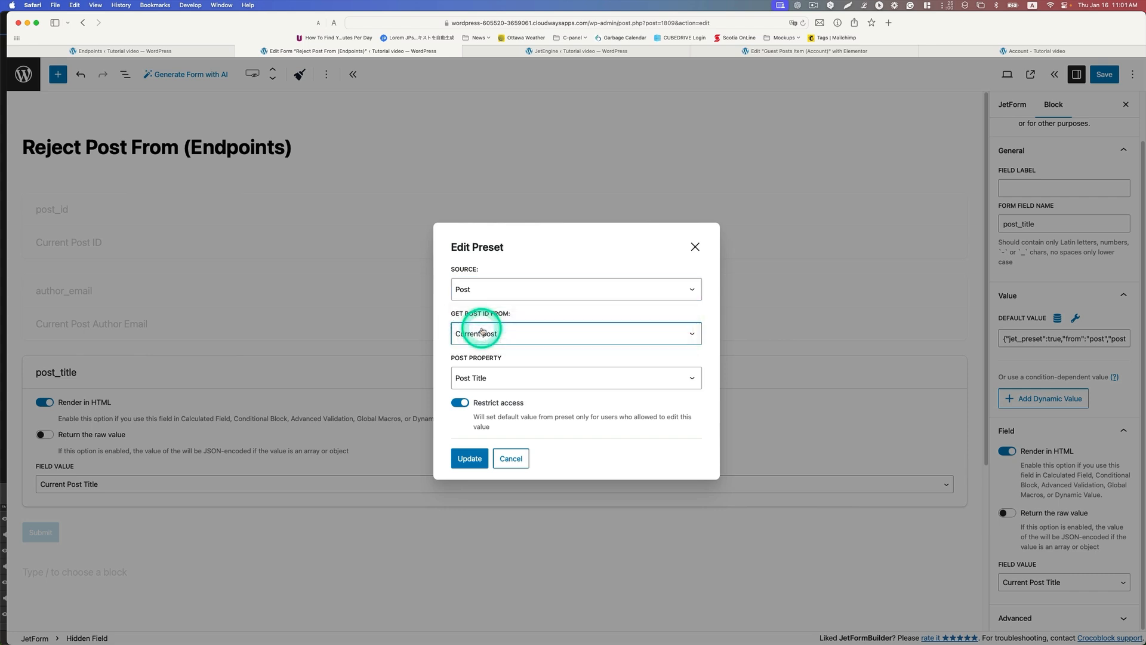
left_click(483, 382)
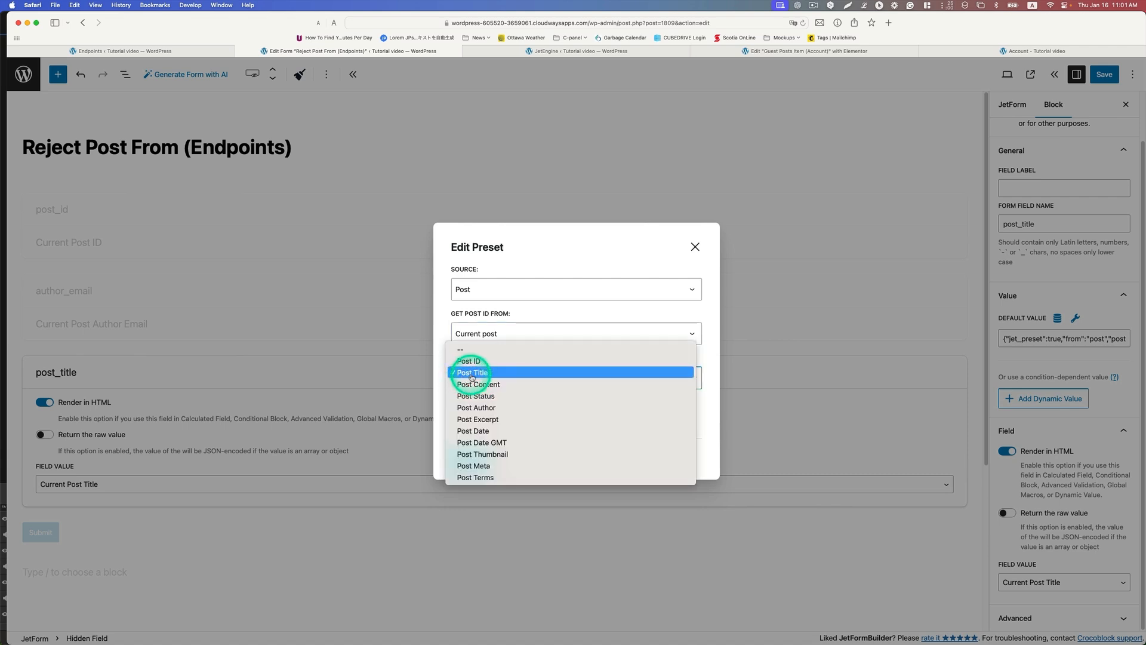
left_click(472, 373)
left_click(468, 458)
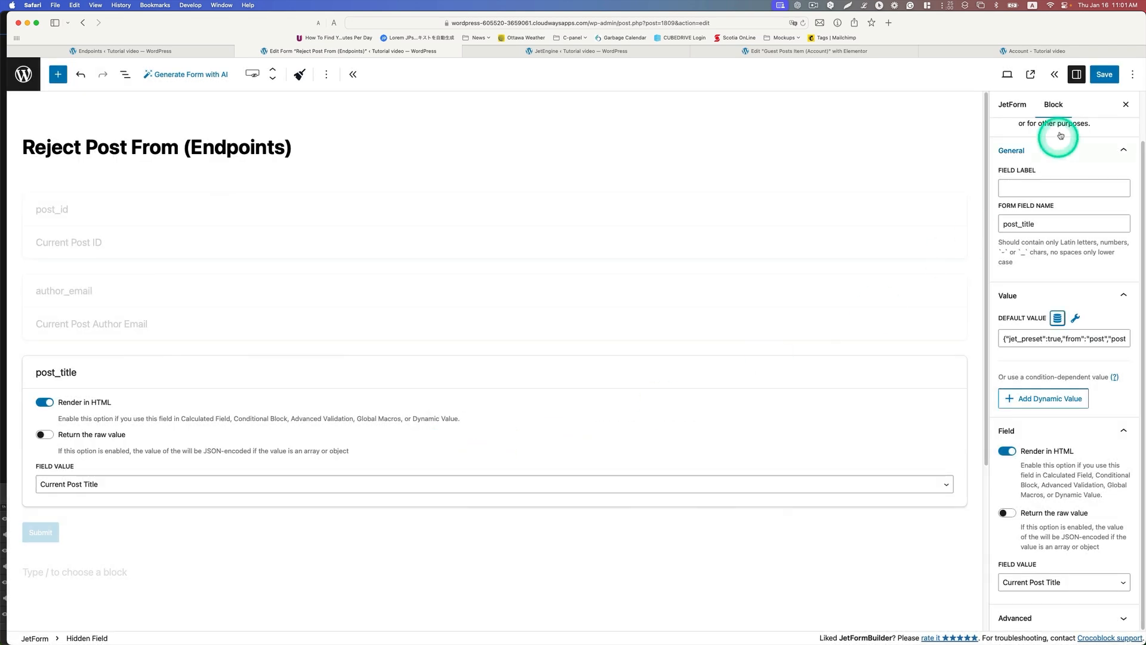
left_click(1103, 75)
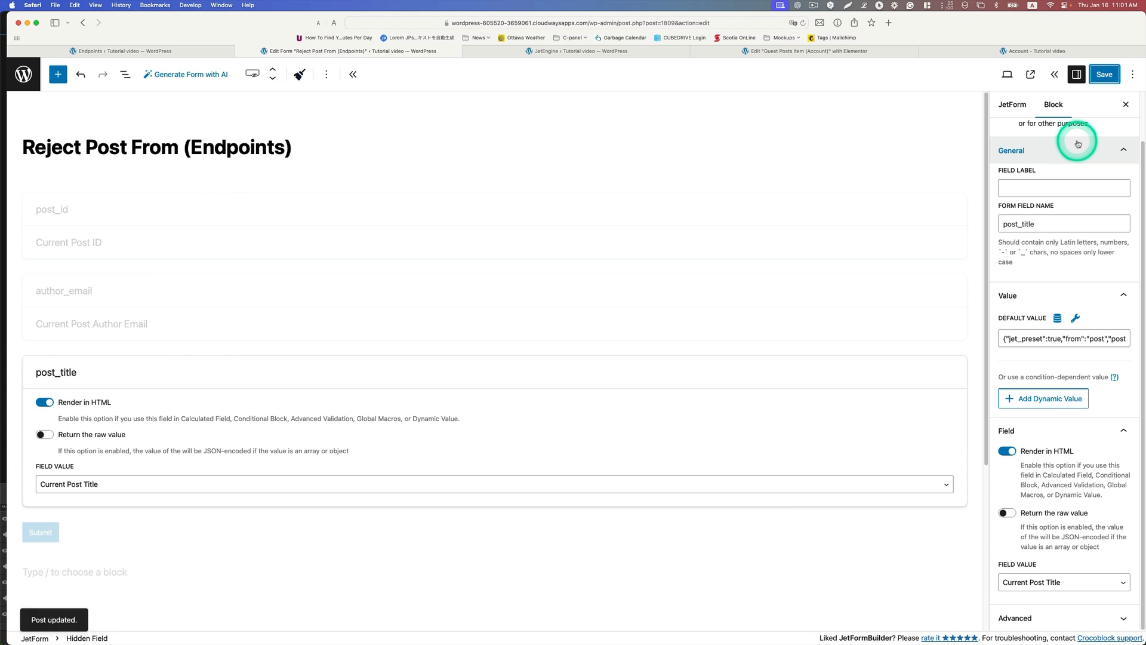
Step: Edit the form's Insert/Update Post submit action, choosing Guest Posts as the post type and Move to Trash as the post status
left_click(1013, 106)
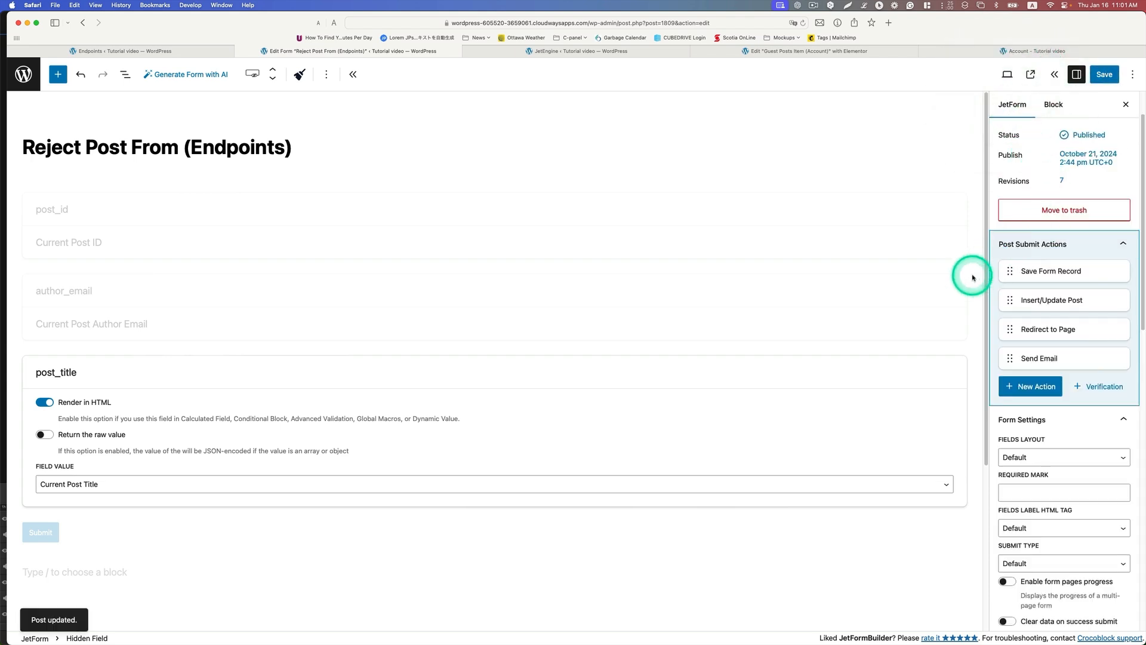
mouse_move(1036, 271)
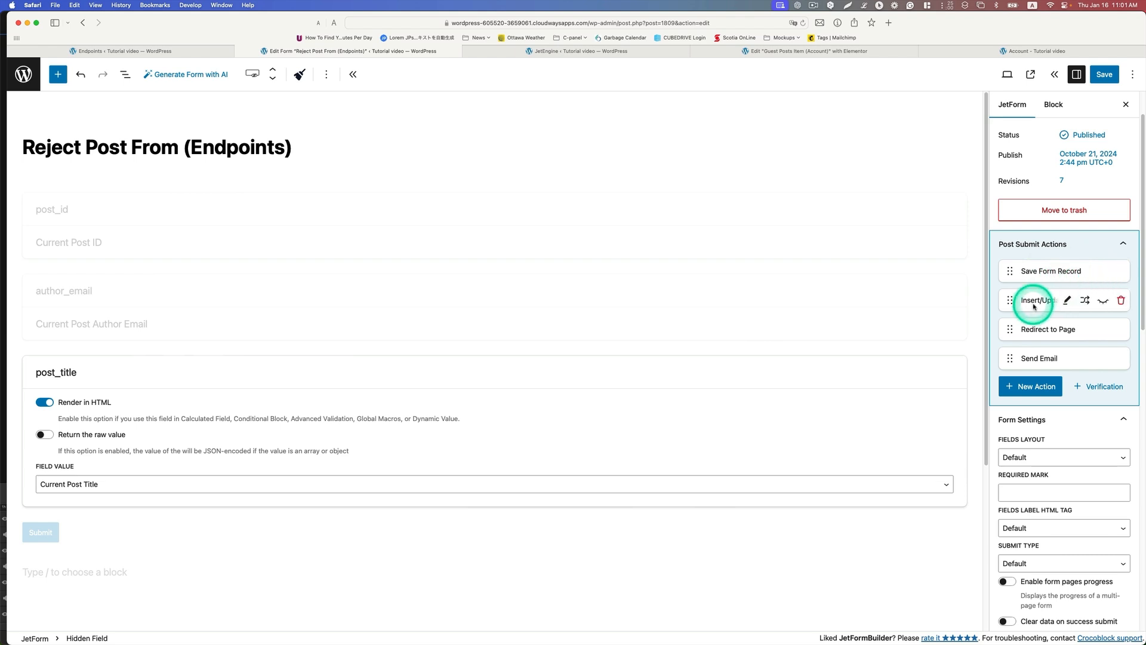
left_click(1066, 302)
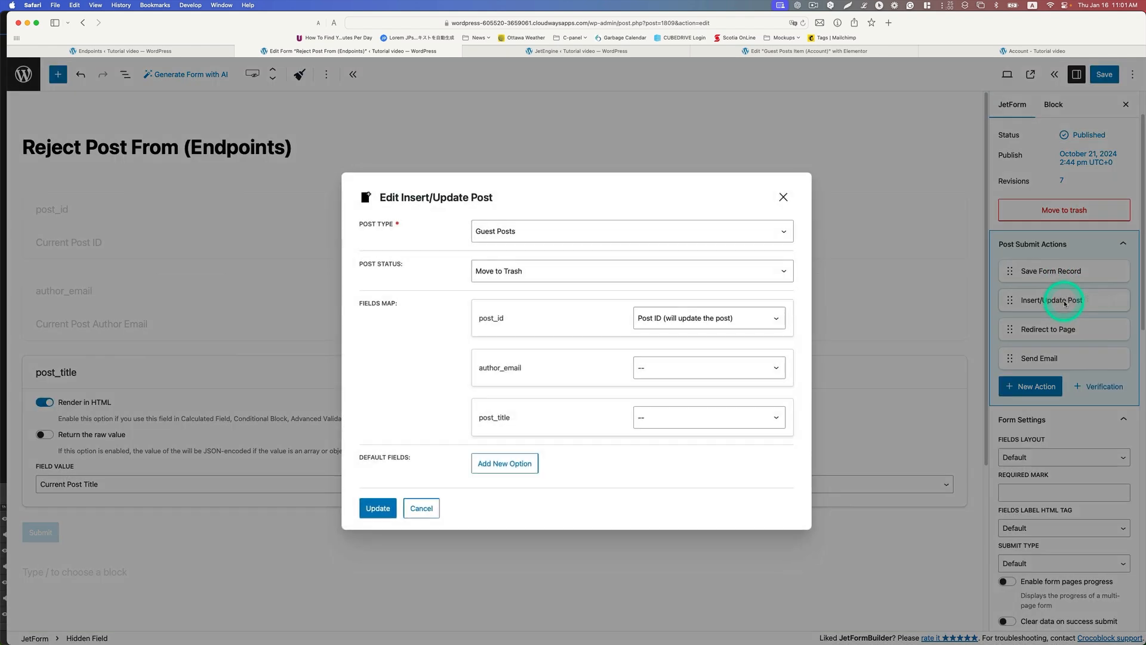
left_click(512, 232)
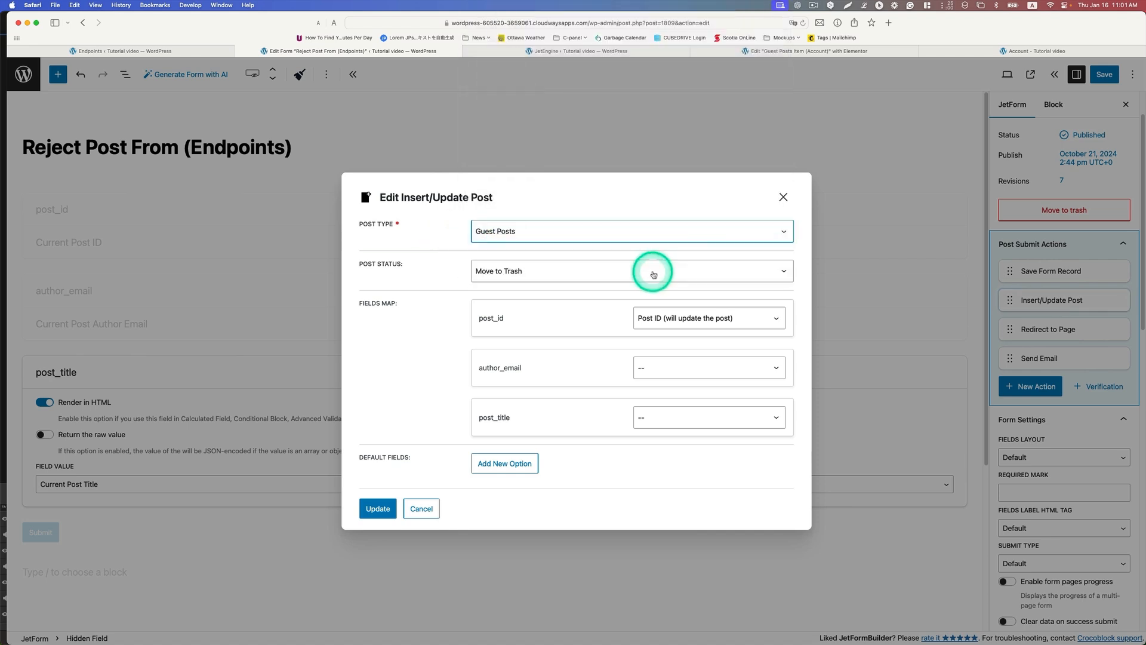
left_click(510, 276)
left_click(502, 267)
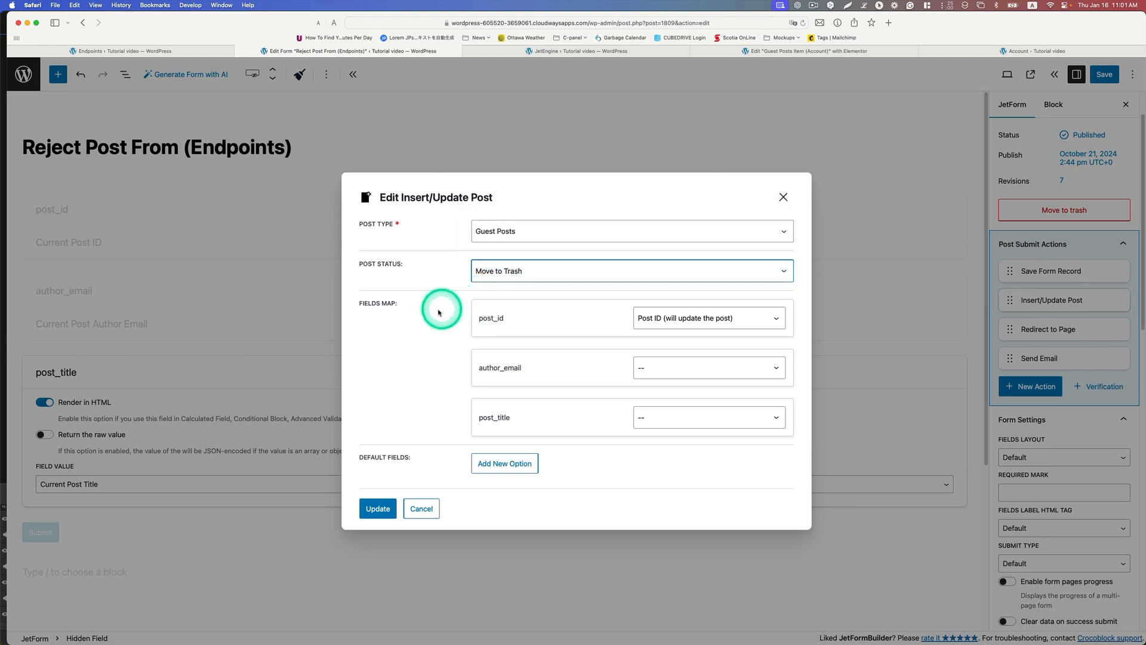
Step: Map post_id to Post ID (will update the post), update the Insert/Update Post action, and check the Redirect to Page action
left_click(657, 323)
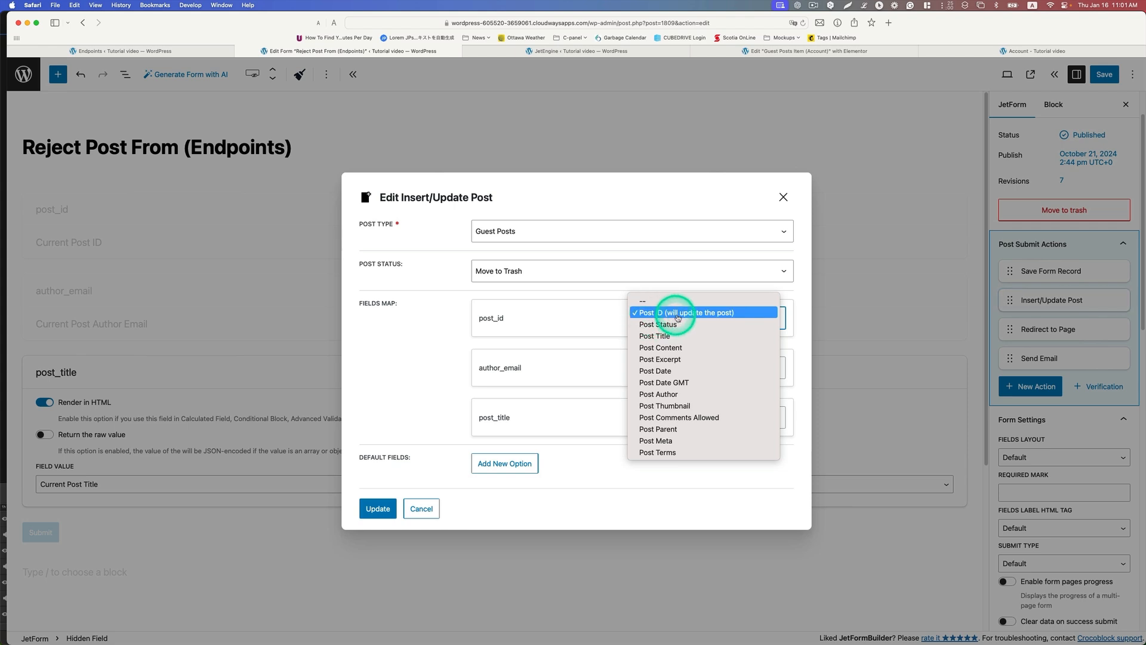
left_click(684, 312)
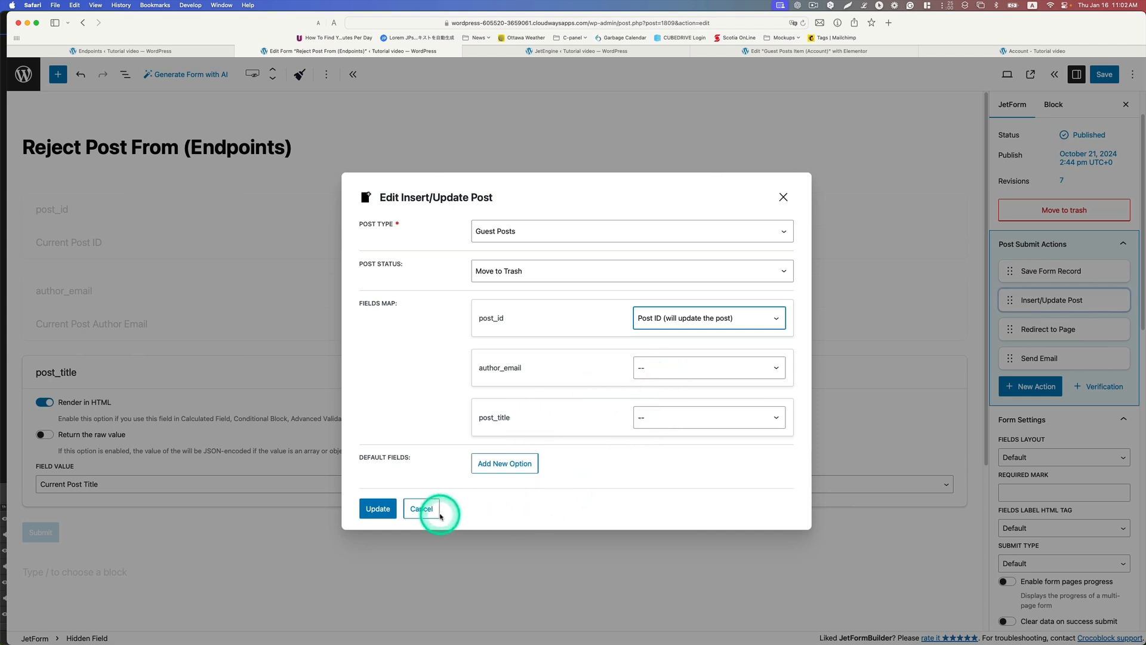
left_click(373, 508)
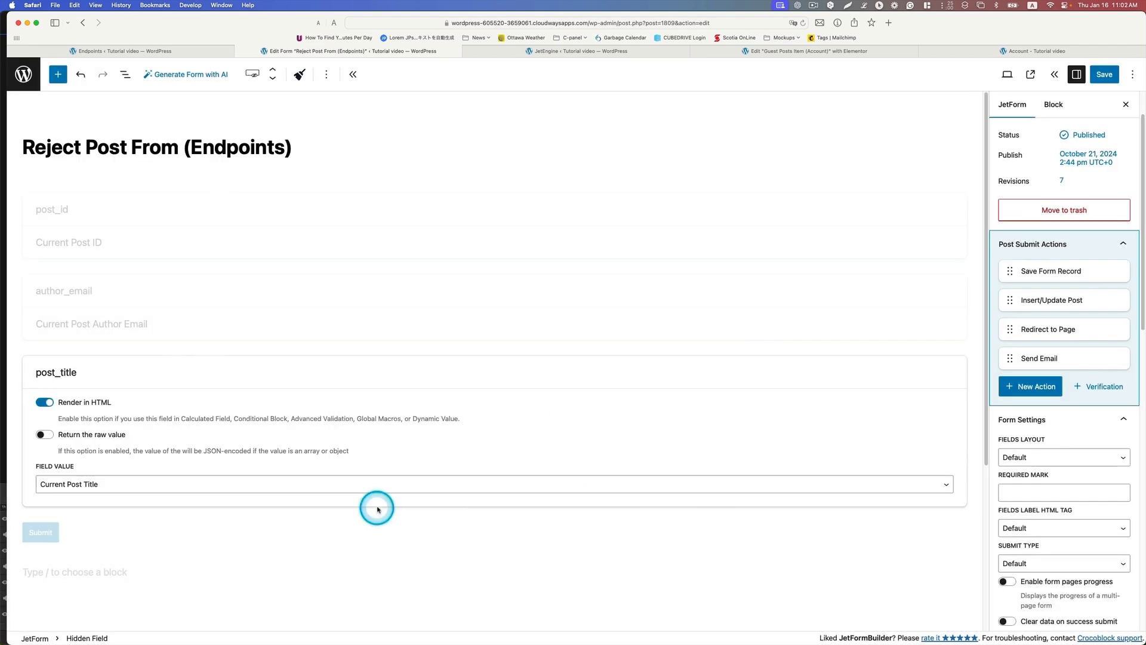
left_click(1068, 330)
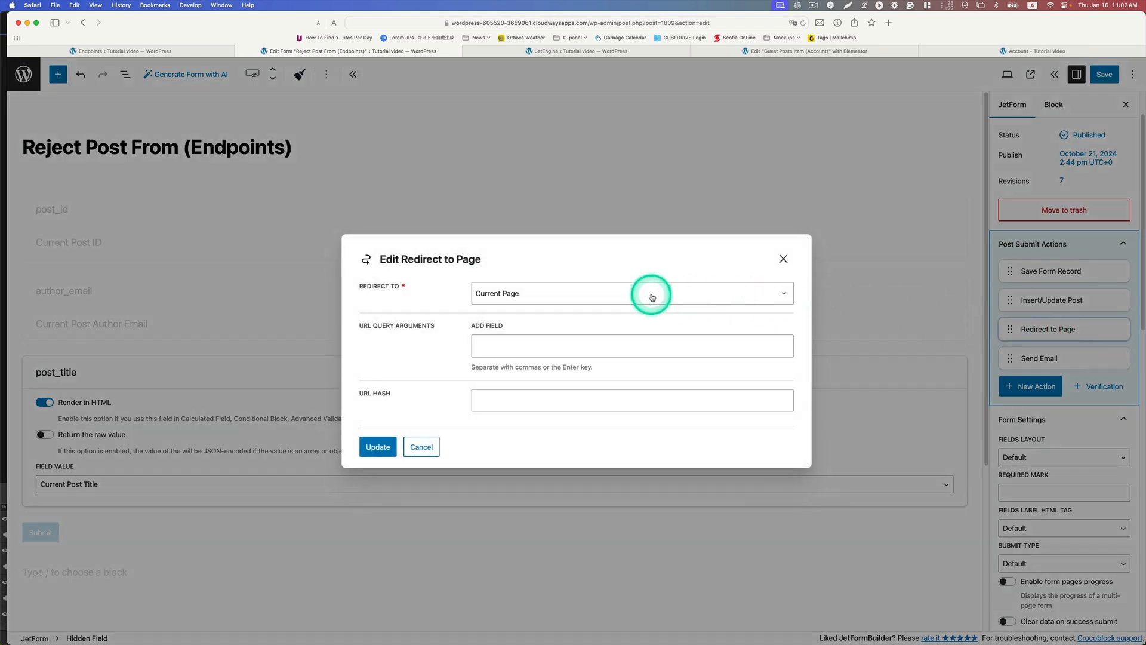
left_click(784, 258)
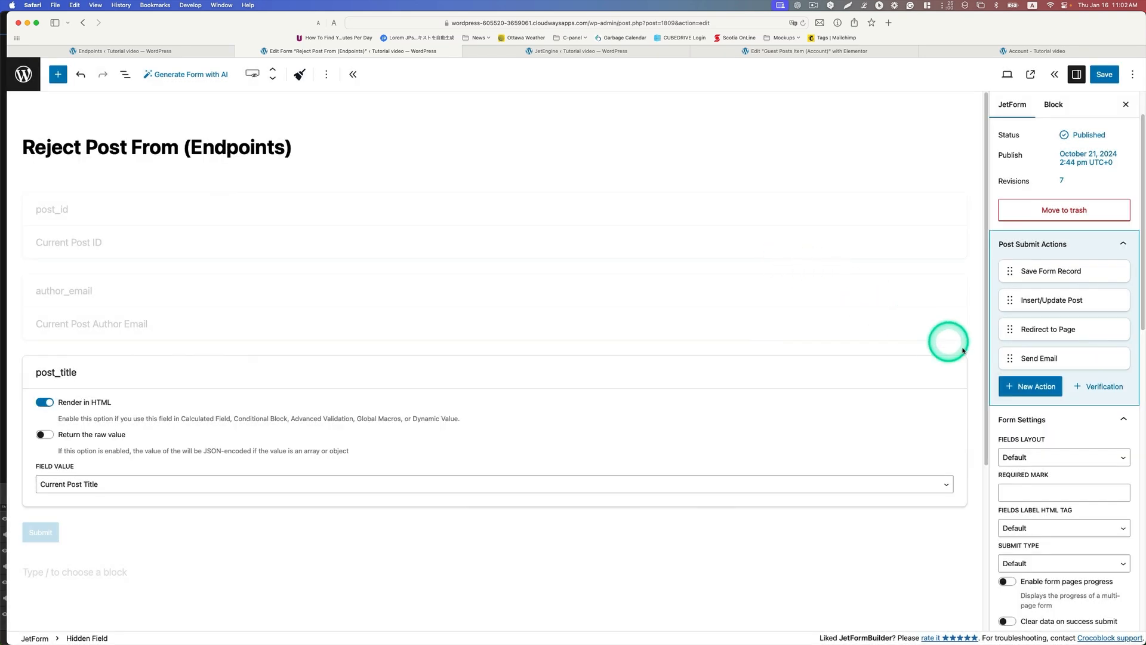
Step: Edit the Send Email action, choosing Email from submitted form field as the recipient type and author_email as the source field
left_click(1066, 360)
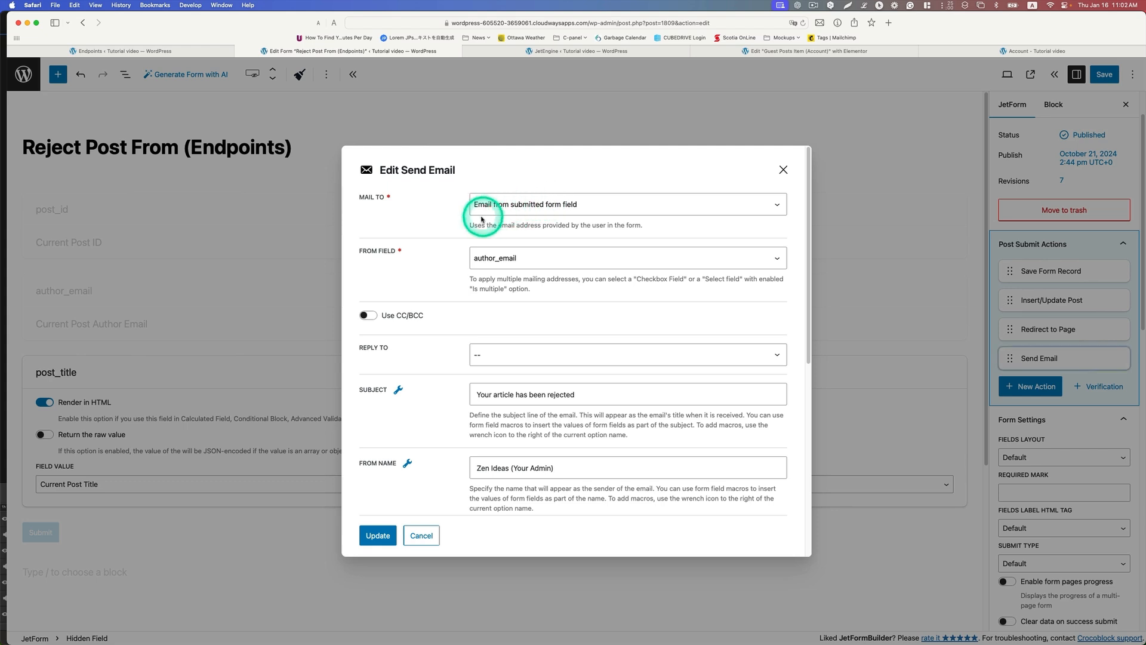
left_click(567, 209)
left_click(554, 202)
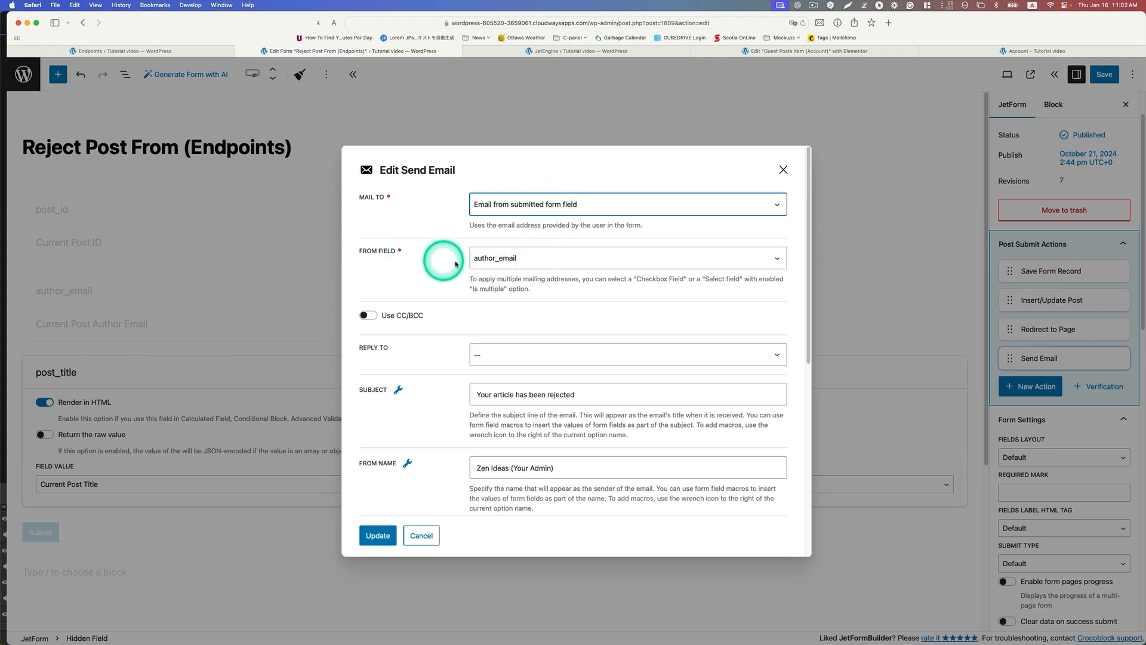
left_click(515, 259)
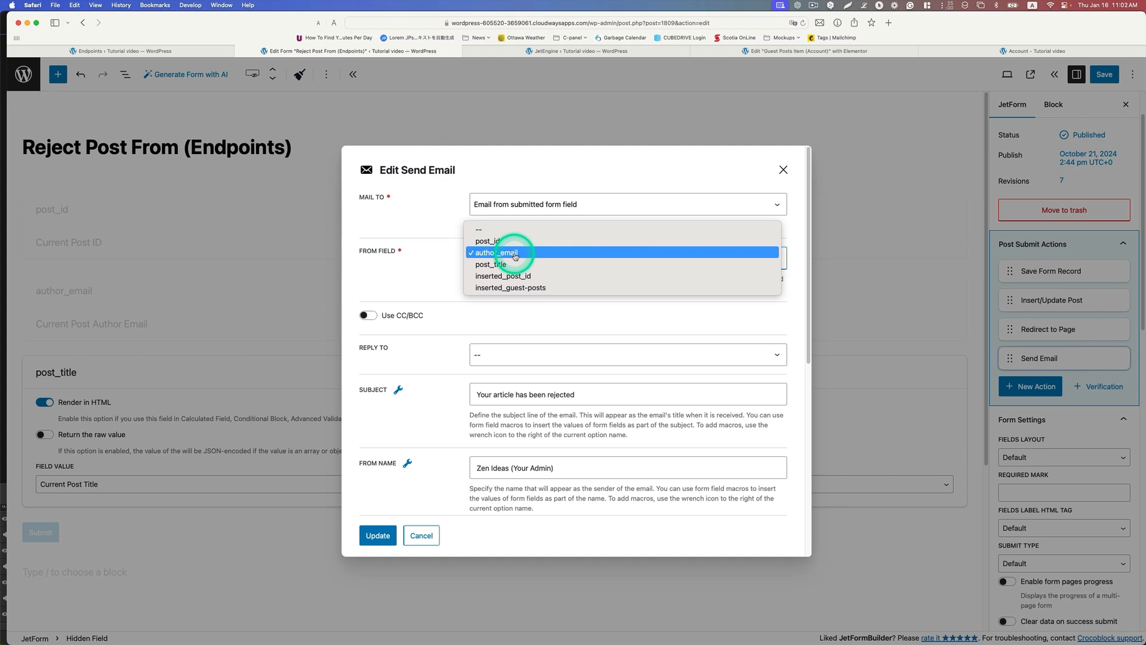
left_click(515, 252)
Step: Review the rejection email's subject, sender name, sender address, content type and message content
scroll(603, 325, "down", 2)
left_click(575, 325)
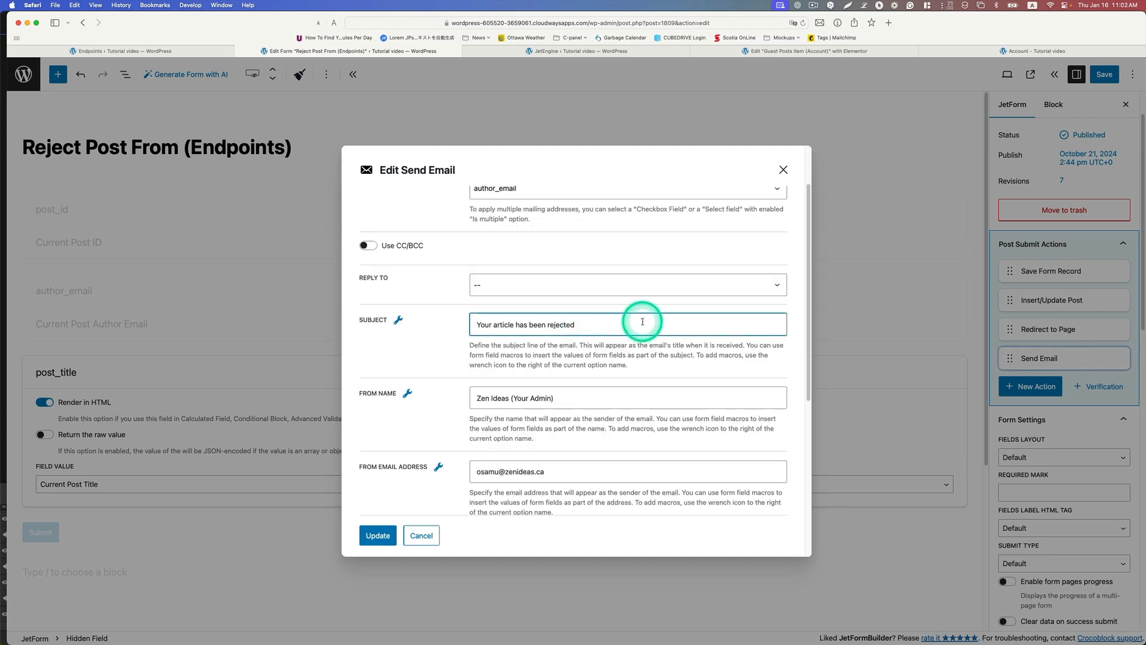
scroll(642, 322, "down", 2)
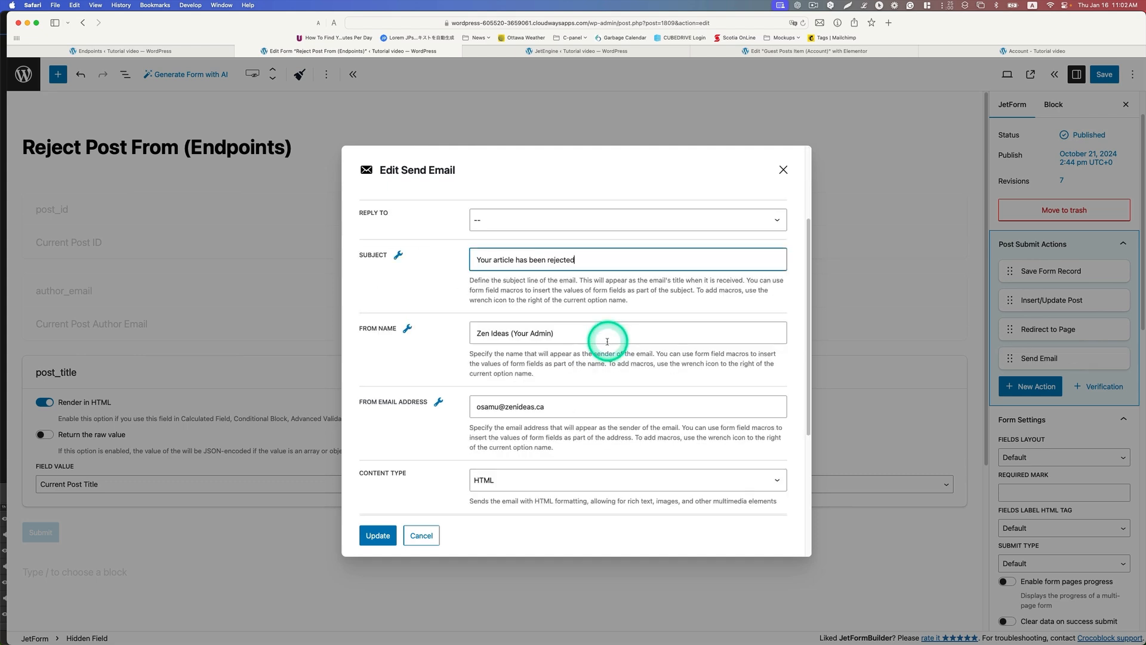
left_click_drag(521, 331, 463, 344)
scroll(588, 349, "down", 2)
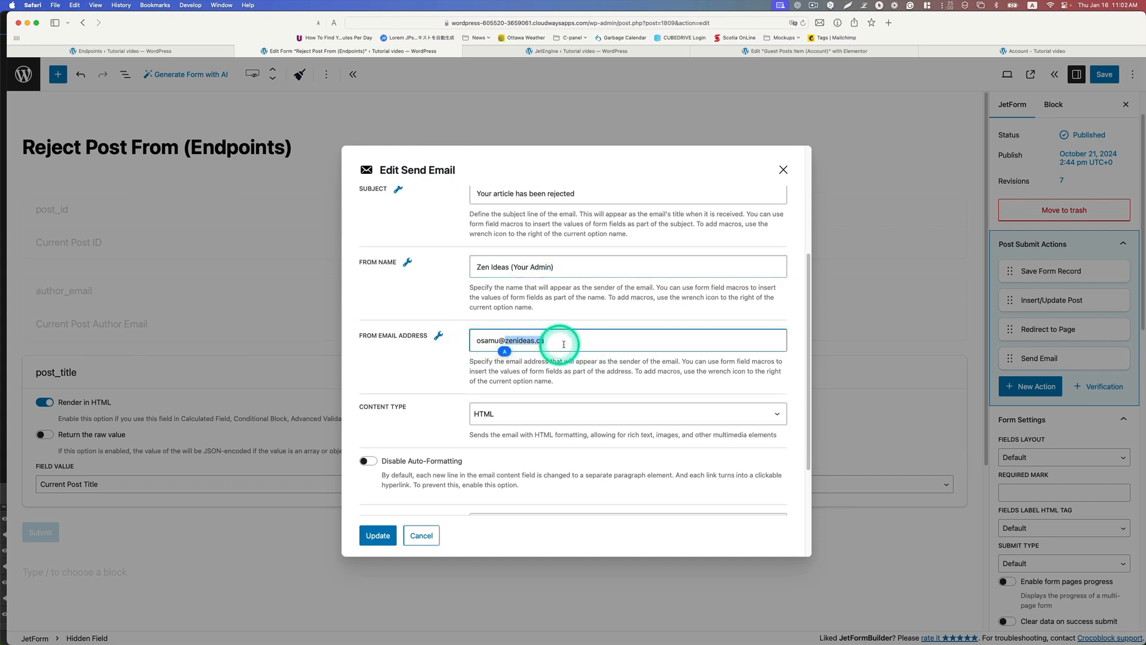
scroll(553, 335, "down", 3)
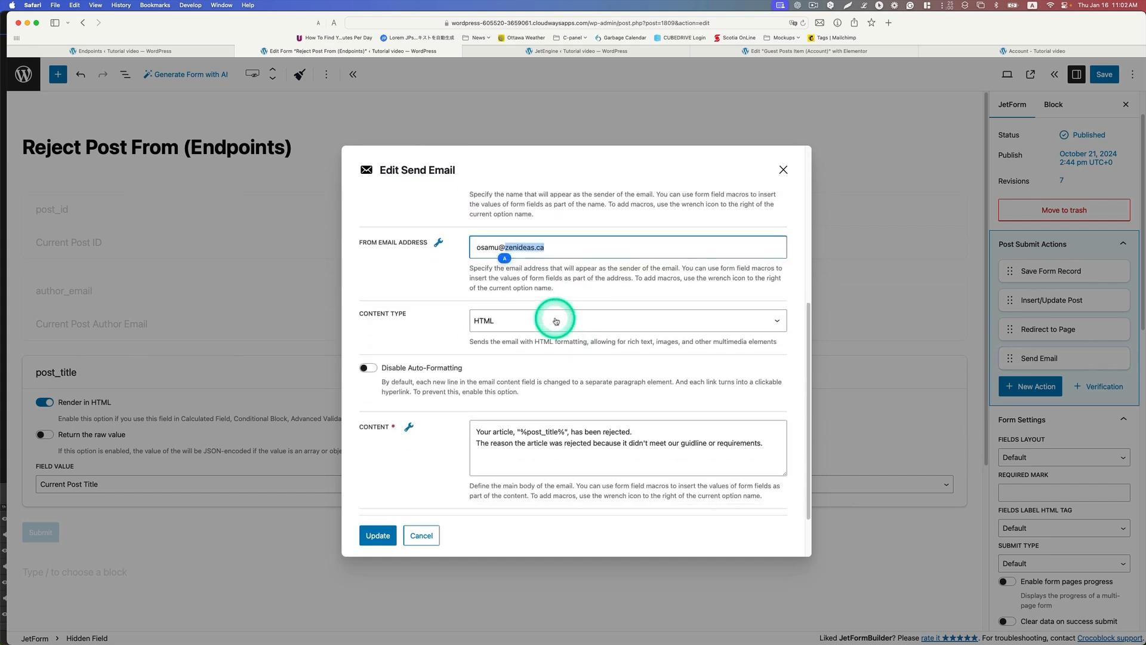
scroll(555, 325, "down", 1)
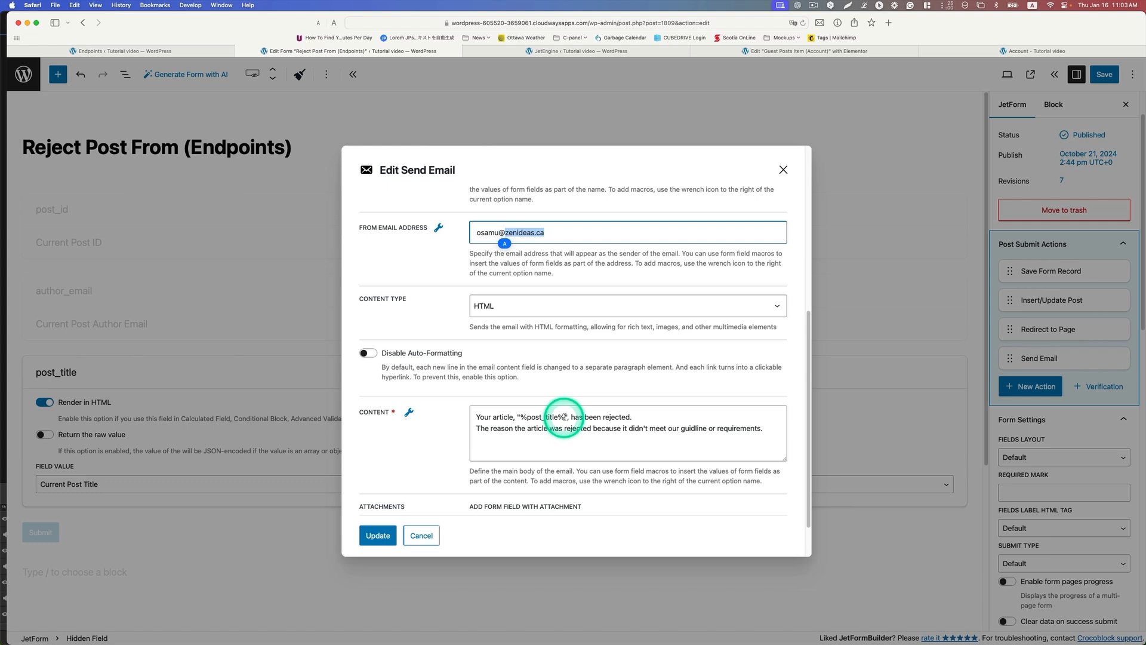
Step: Check the field macros available for the rejection email's content, update the Send Email action and save the form
left_click(410, 414)
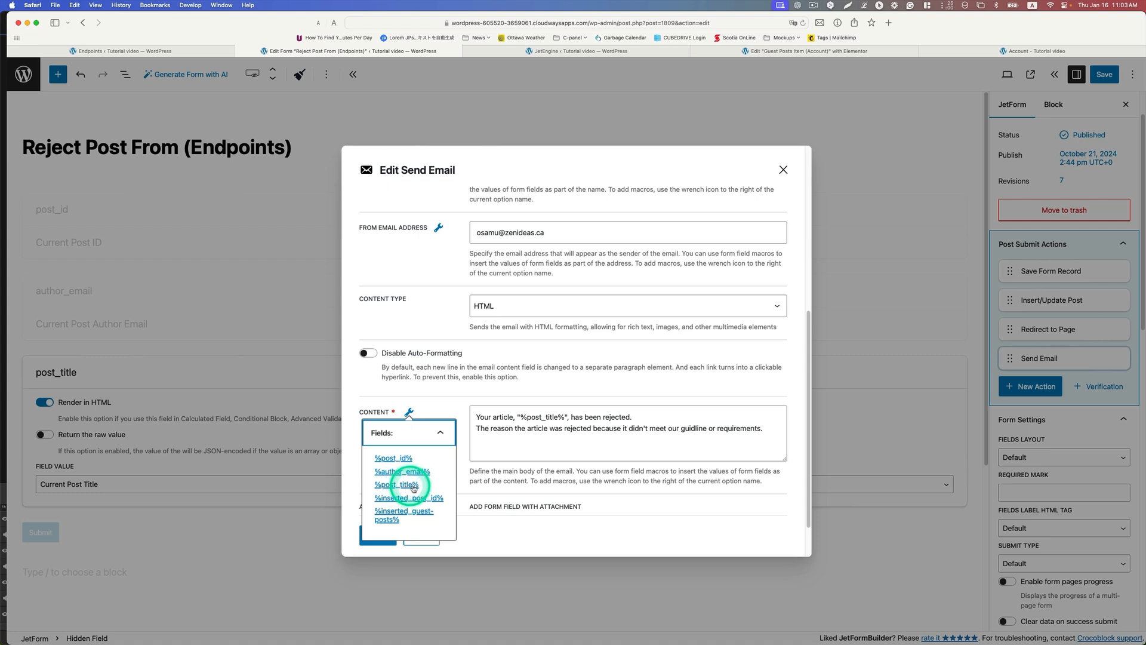
left_click(619, 418)
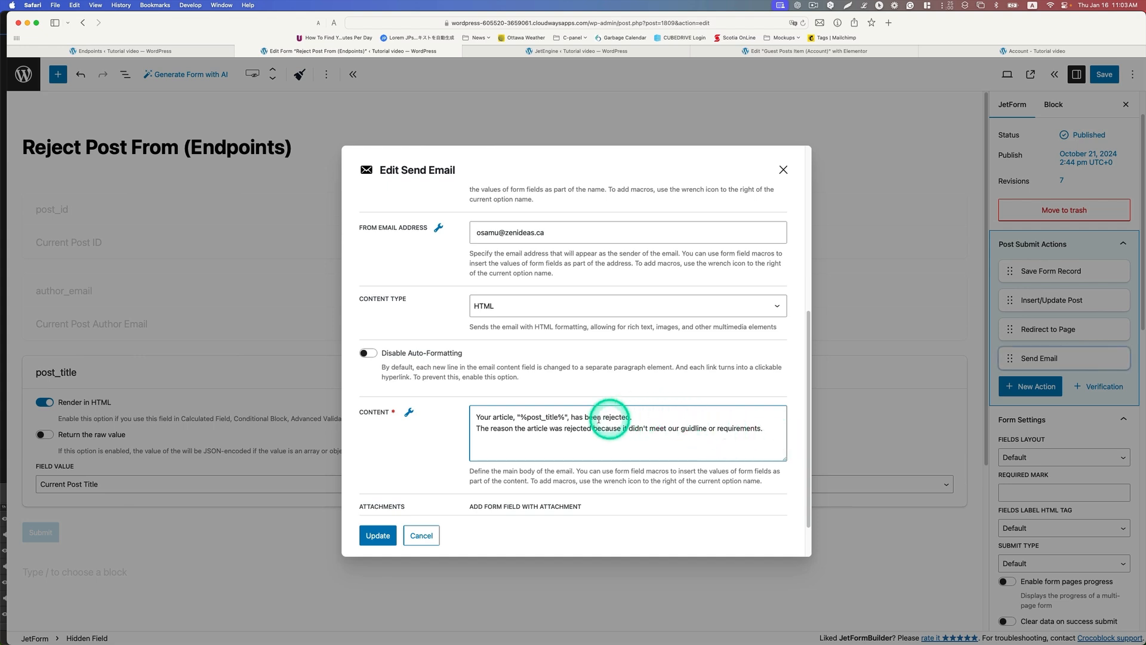
scroll(595, 428, "down", 2)
left_click(382, 536)
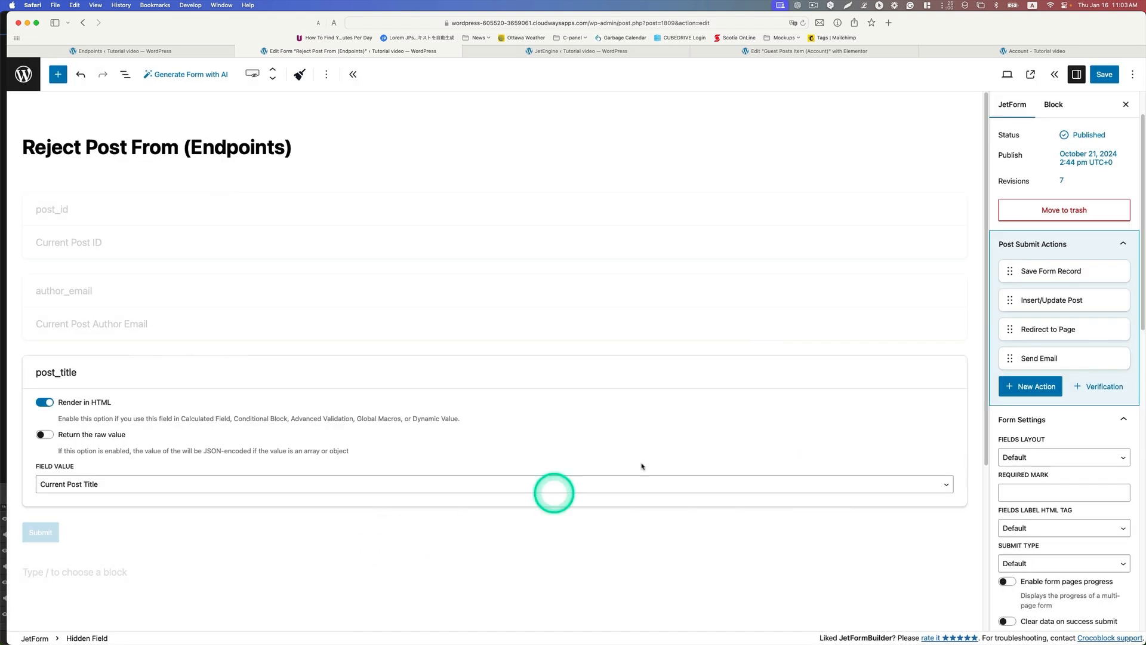
left_click(1104, 75)
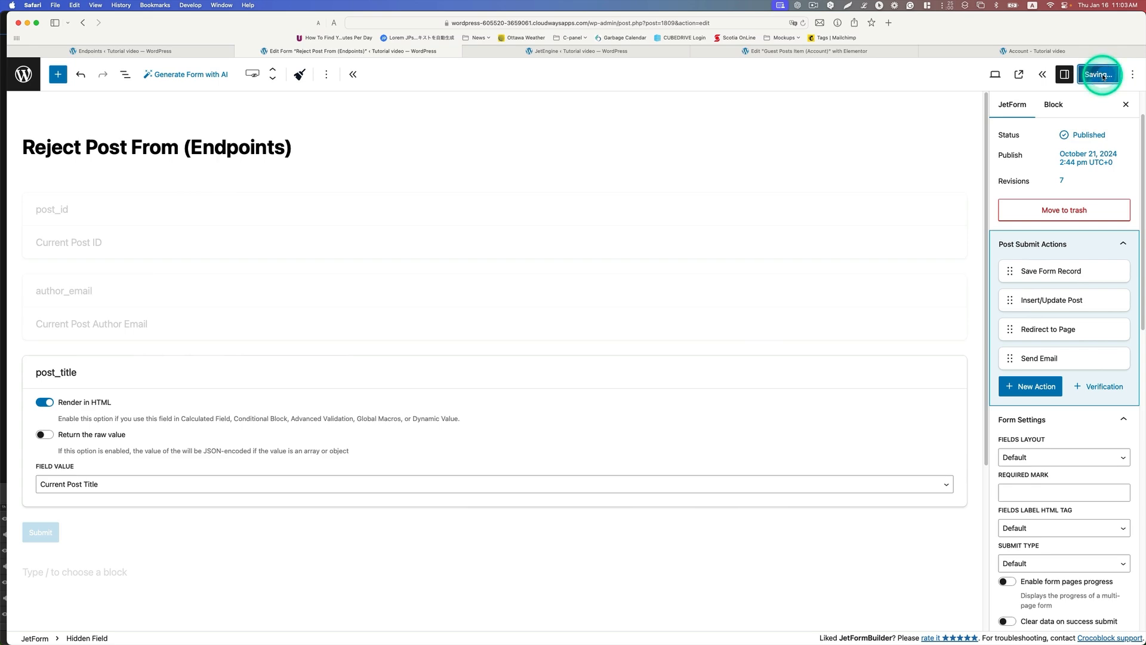
scroll(1103, 385, "down", 2)
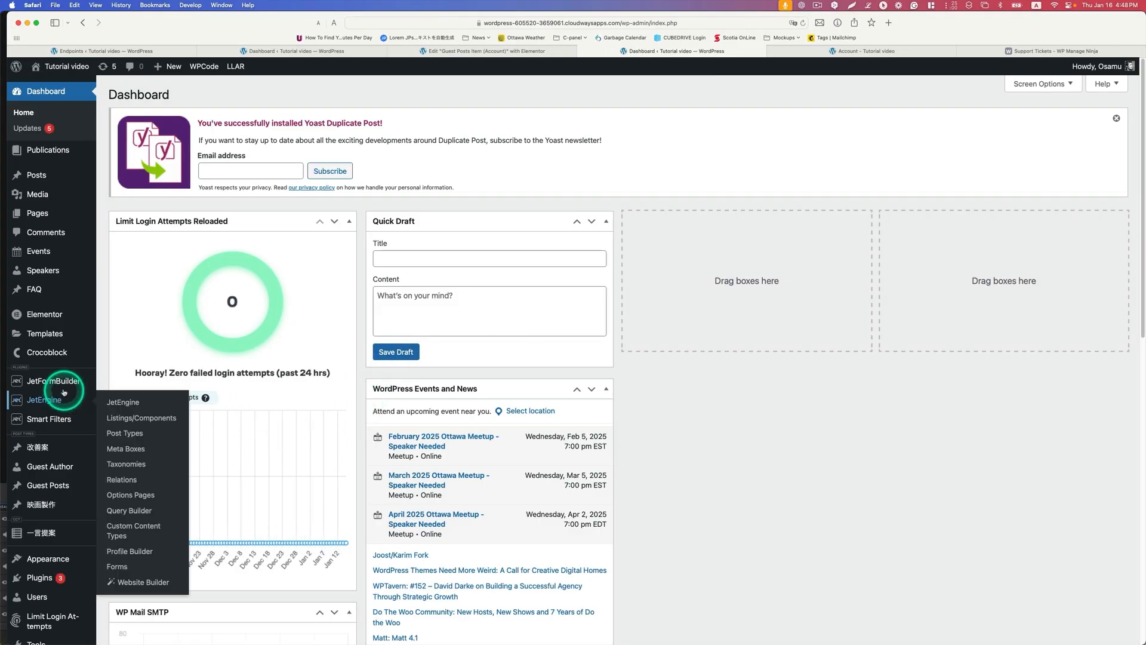
Step: Open the JetFormBuilder reject endpoint for editing and check its related form selection
mouse_move(62, 385)
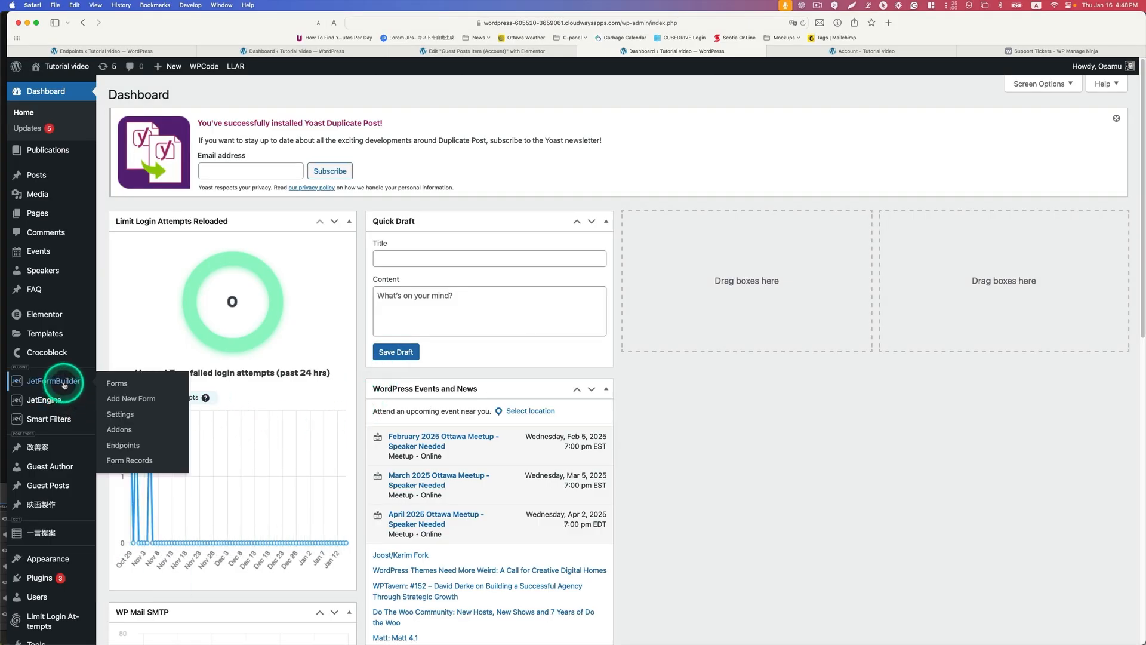
left_click(117, 446)
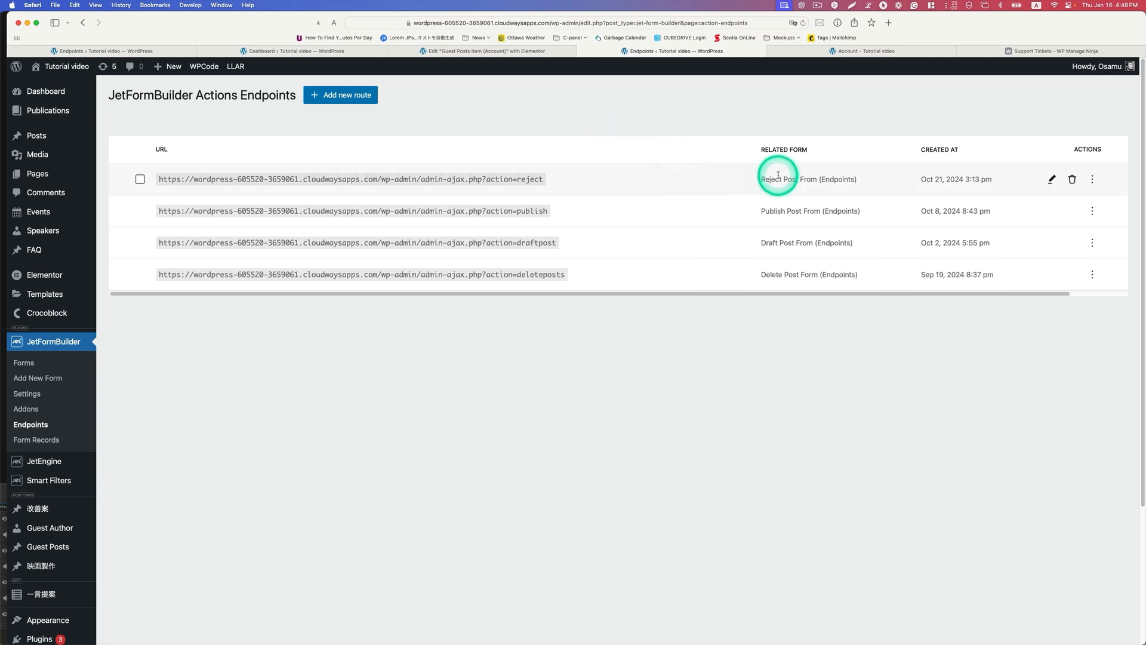
left_click(1052, 181)
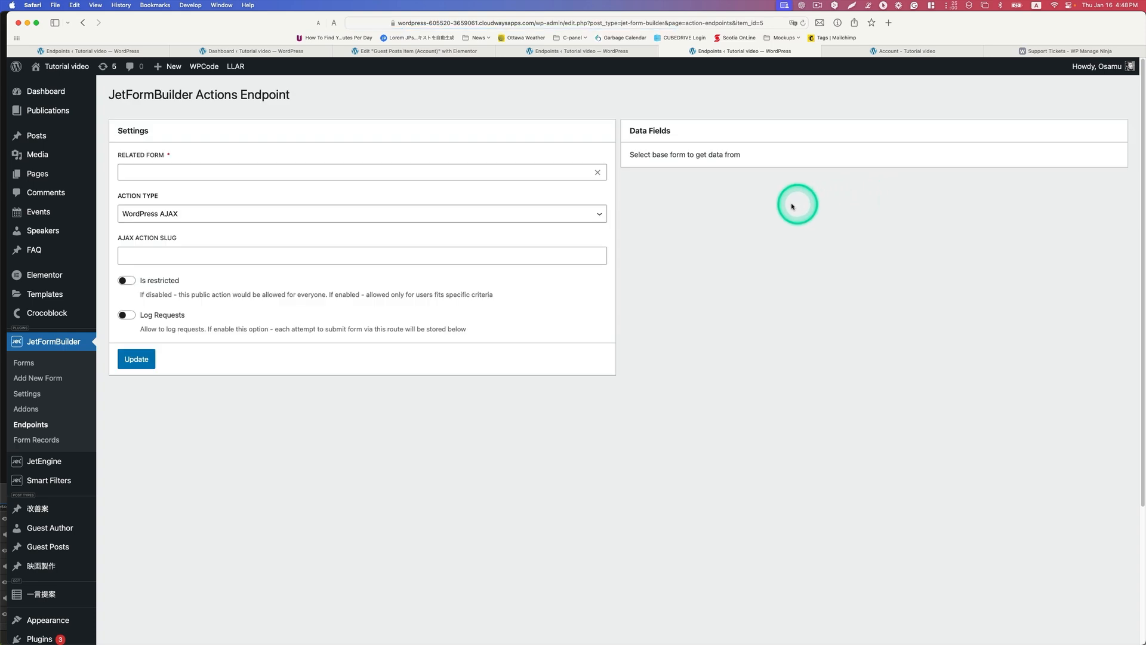
left_click(403, 173)
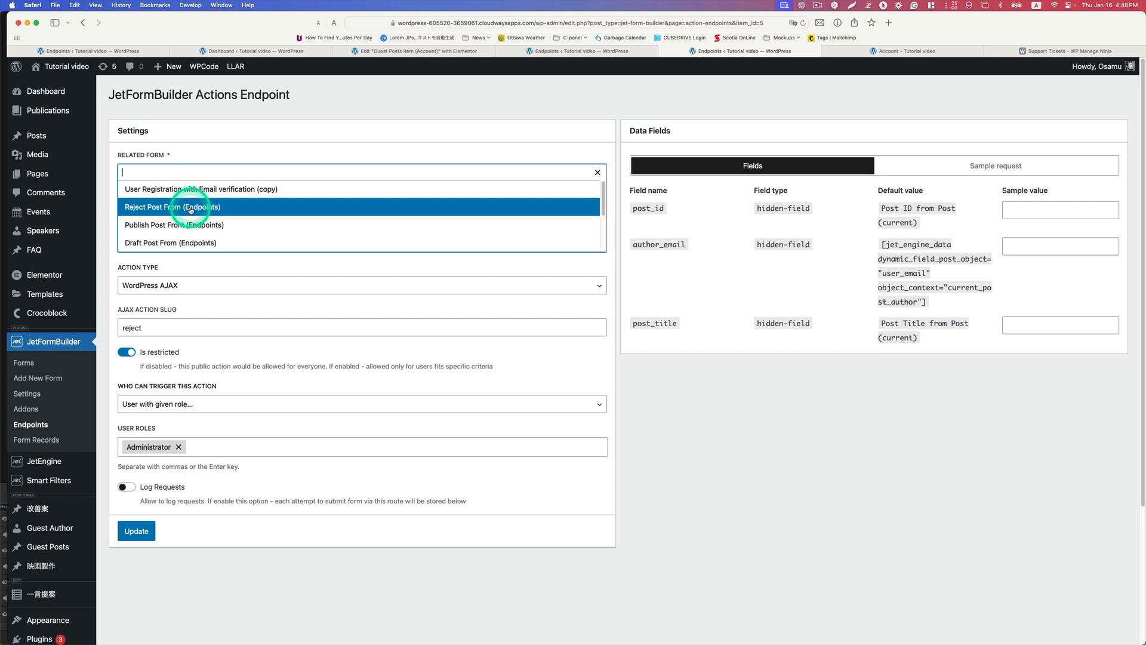
left_click(215, 265)
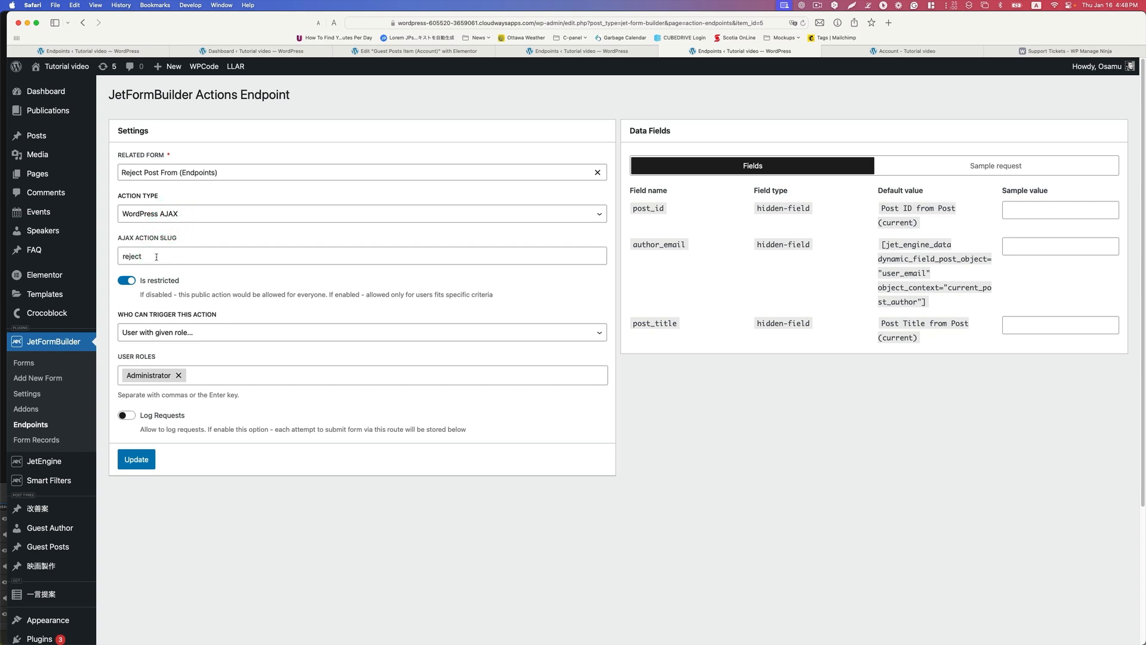
Step: Choose User with given role as who can trigger the reject endpoint, and check the available user roles
left_click(215, 332)
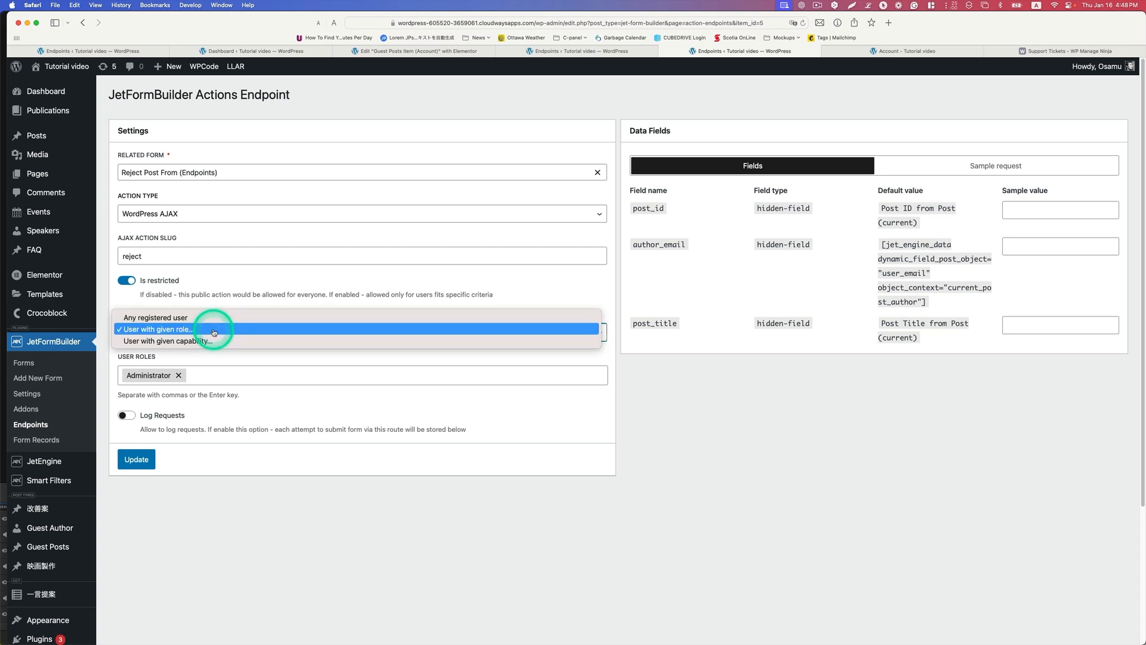
left_click(214, 330)
left_click(223, 373)
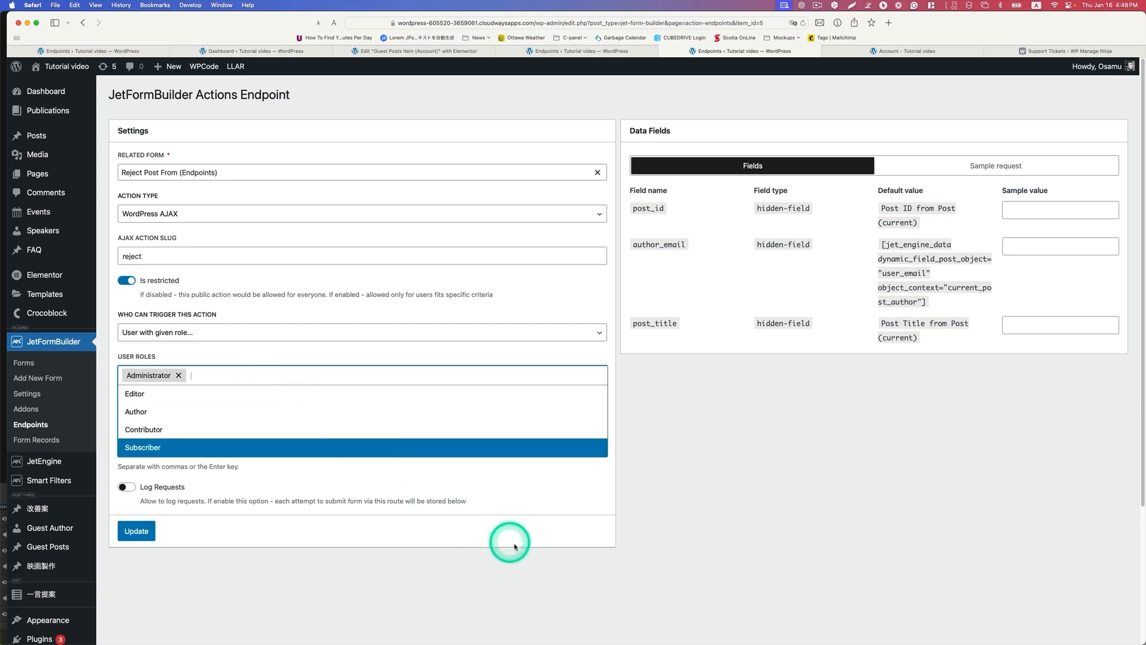
left_click(750, 552)
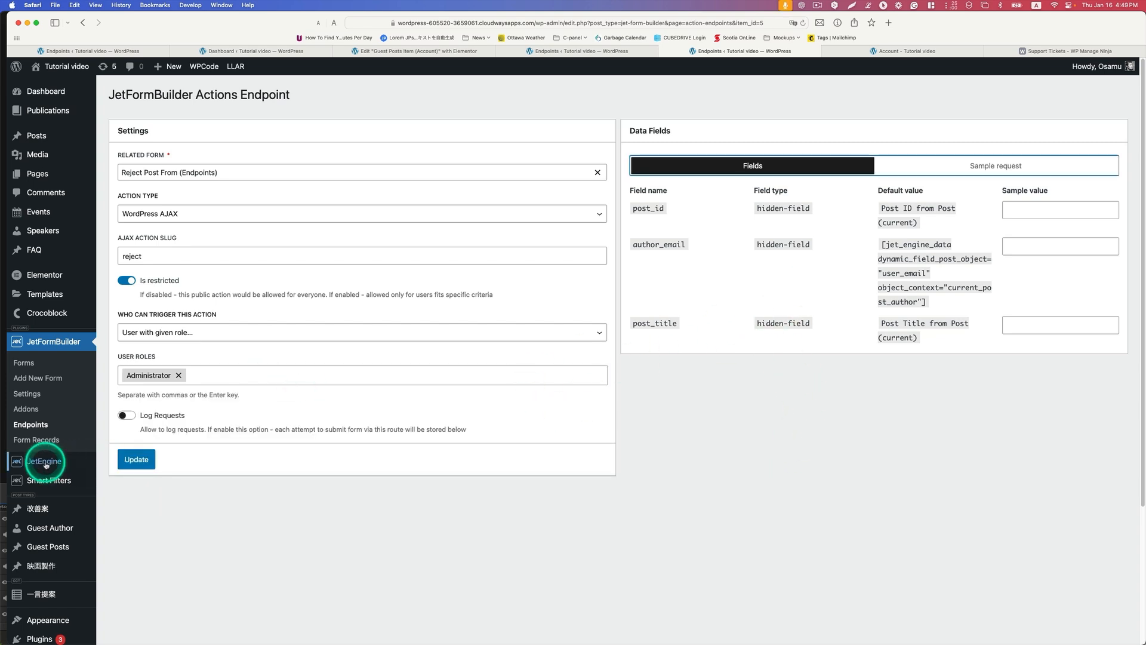
Step: Open the JetEngine Listings/Components page in a new tab and open Guest Posts Item (Account) in Elementor
mouse_move(40, 461)
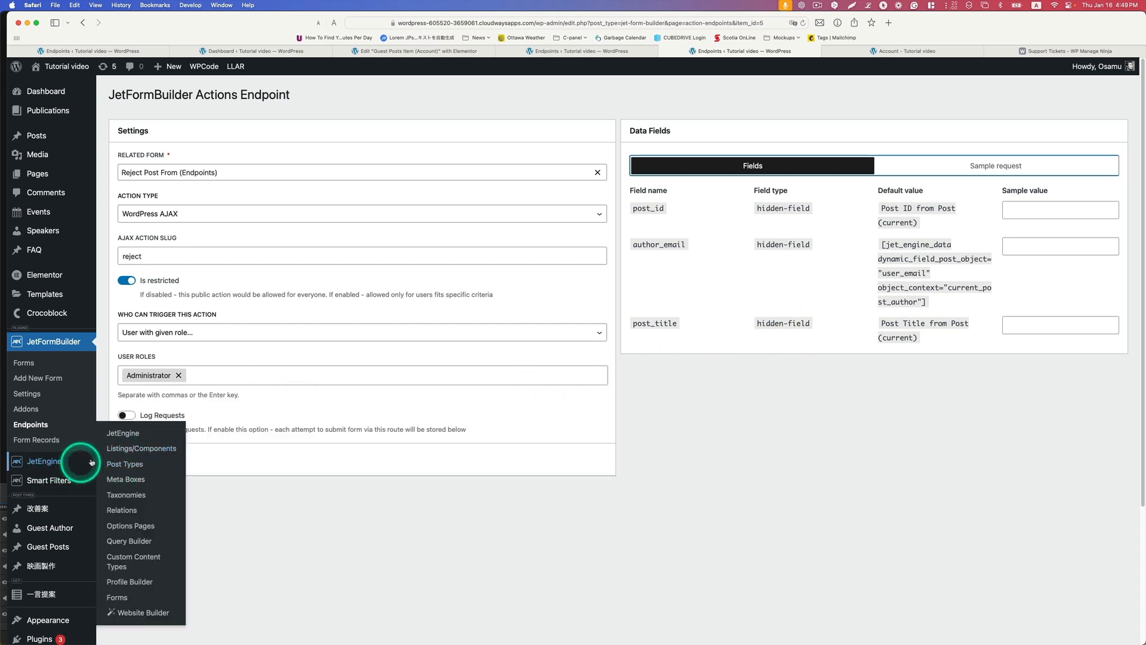
right_click(161, 450)
left_click(187, 454)
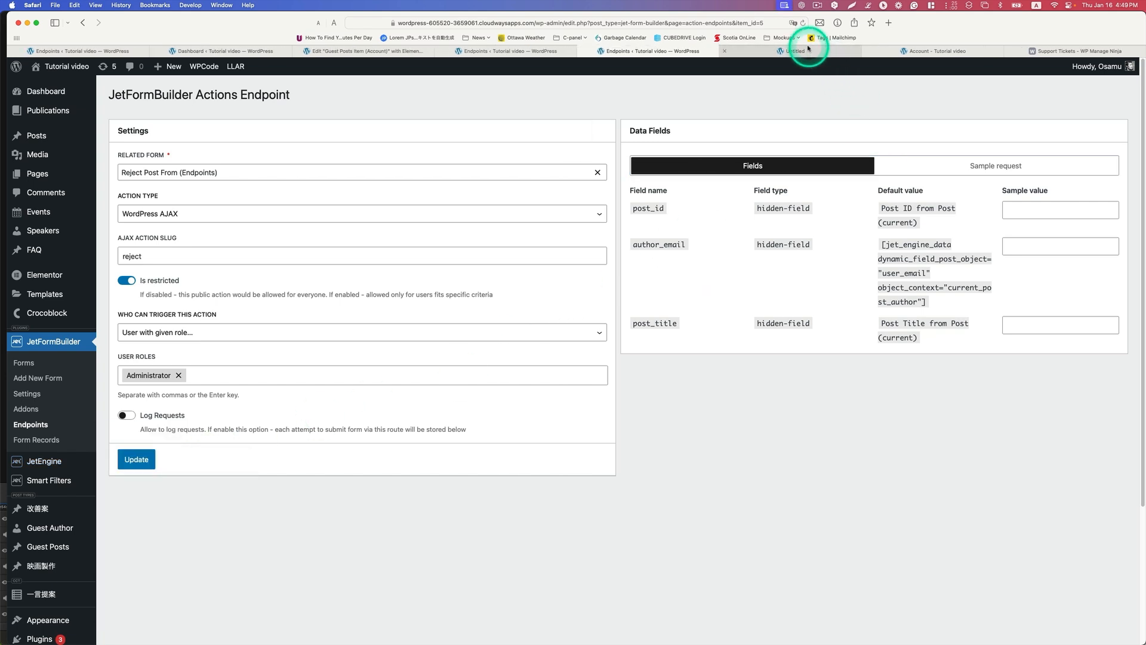
left_click(809, 51)
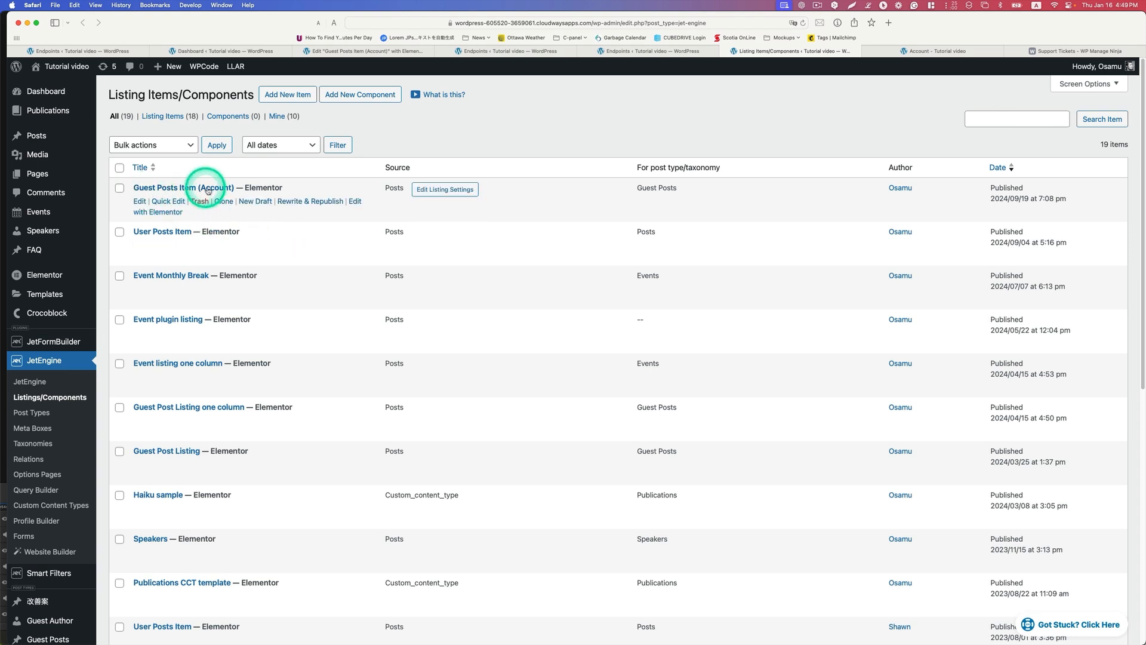
right_click(169, 213)
left_click(191, 207)
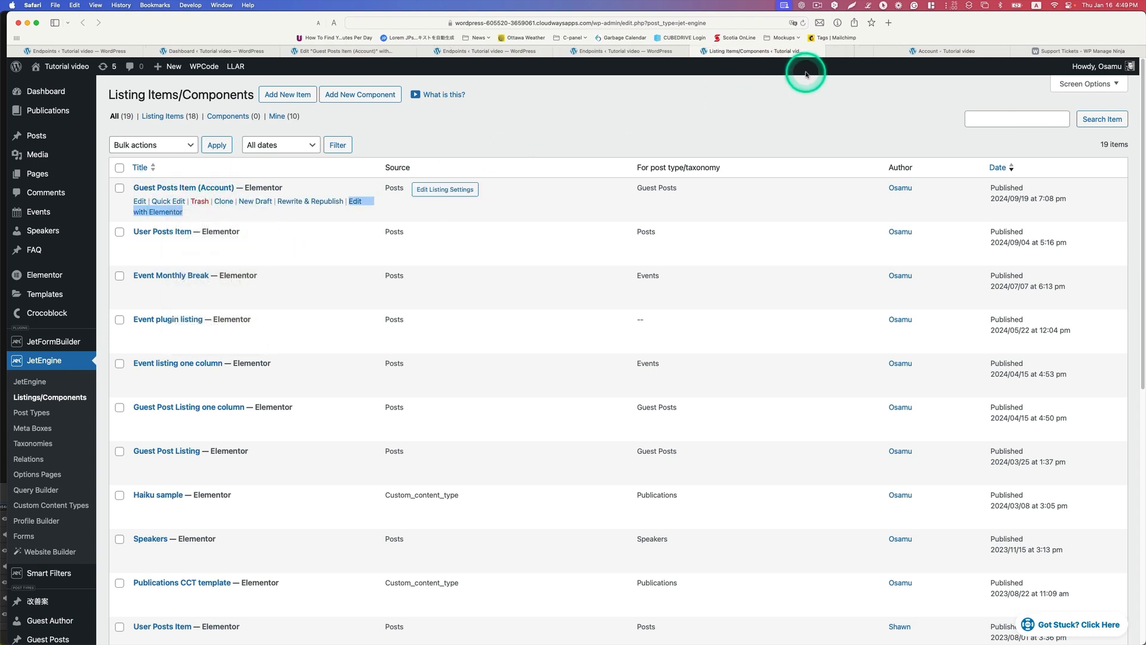
left_click(854, 52)
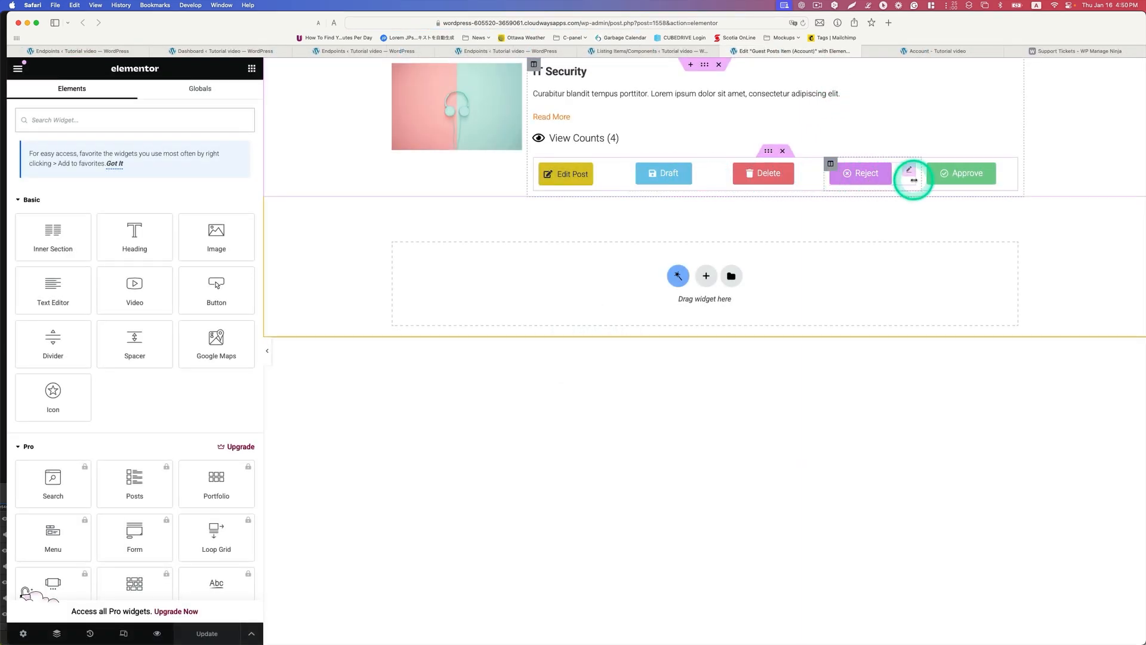
Step: Open the Reject button's settings and check its text, link and the icon chosen in the icon library
left_click(910, 171)
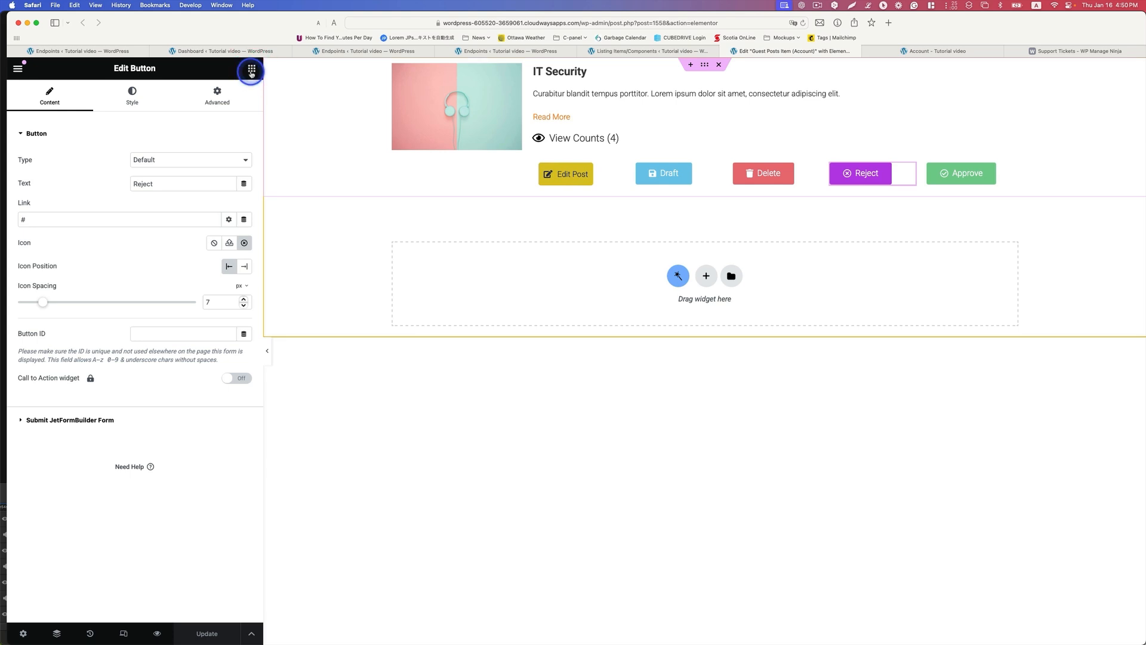
left_click(252, 68)
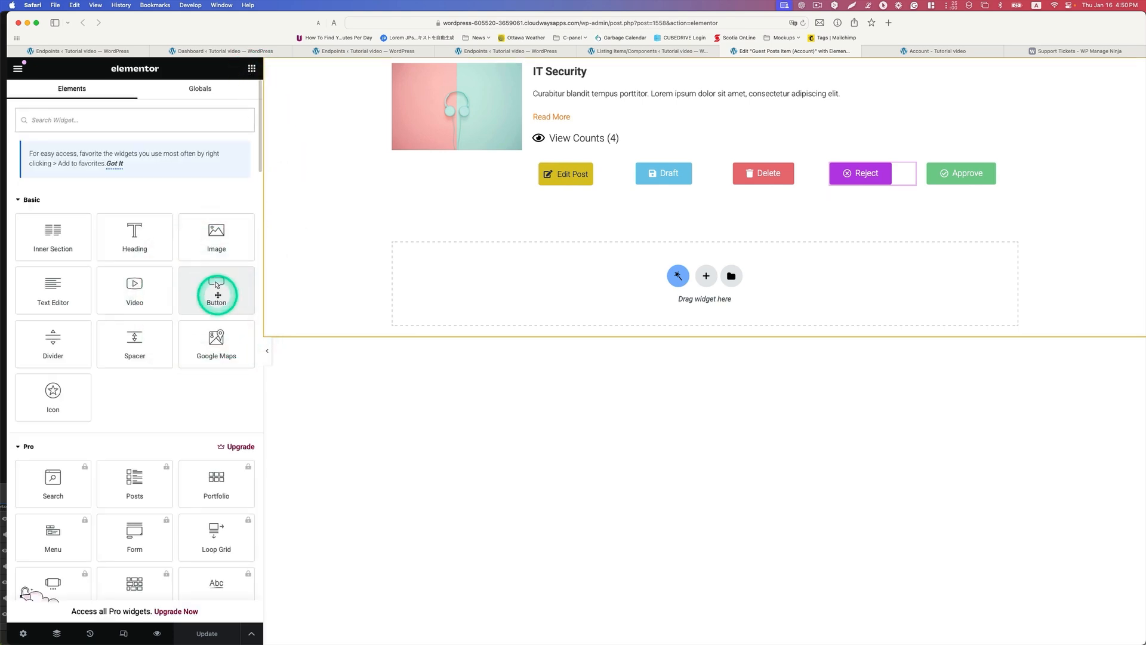
left_click(908, 173)
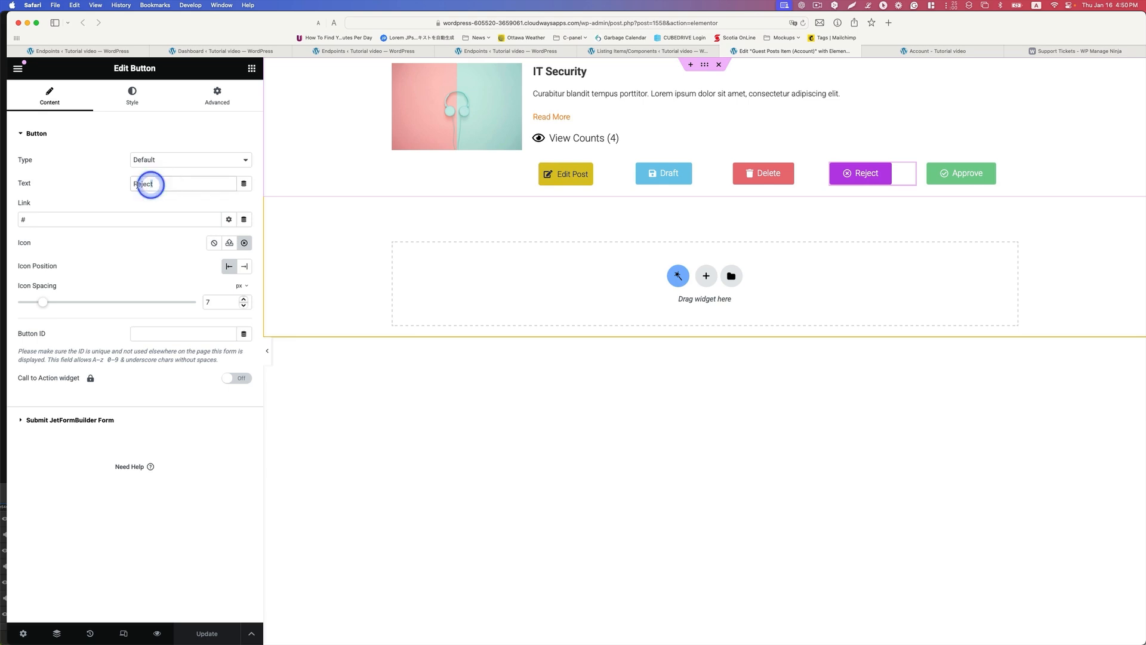
double_click(152, 185)
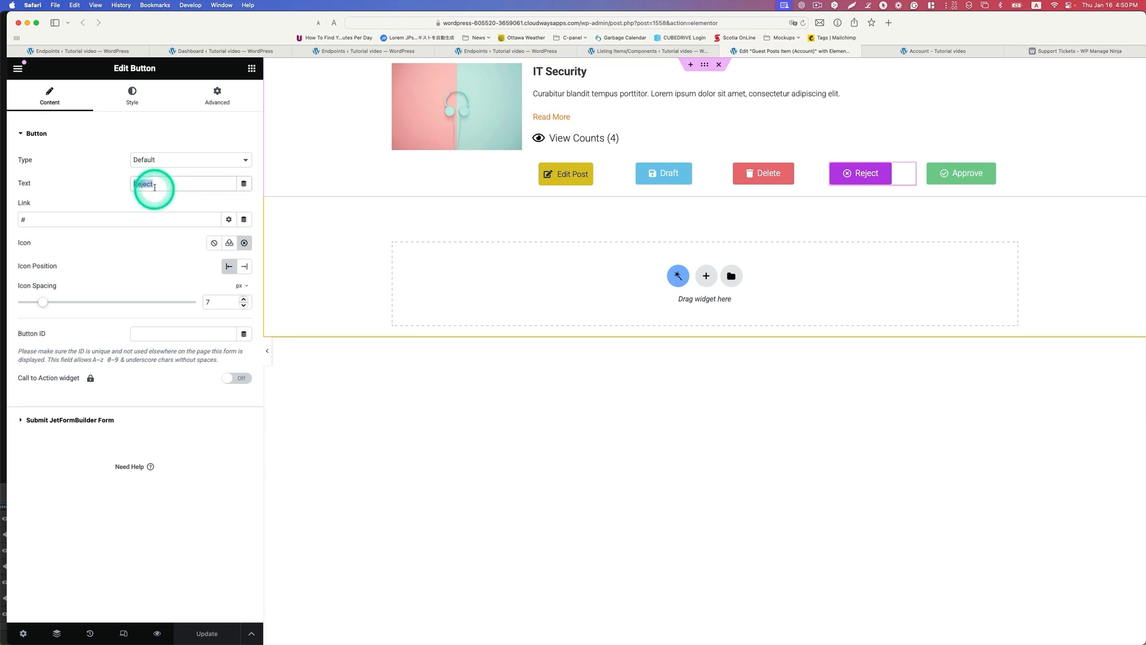
double_click(44, 222)
left_click(70, 220)
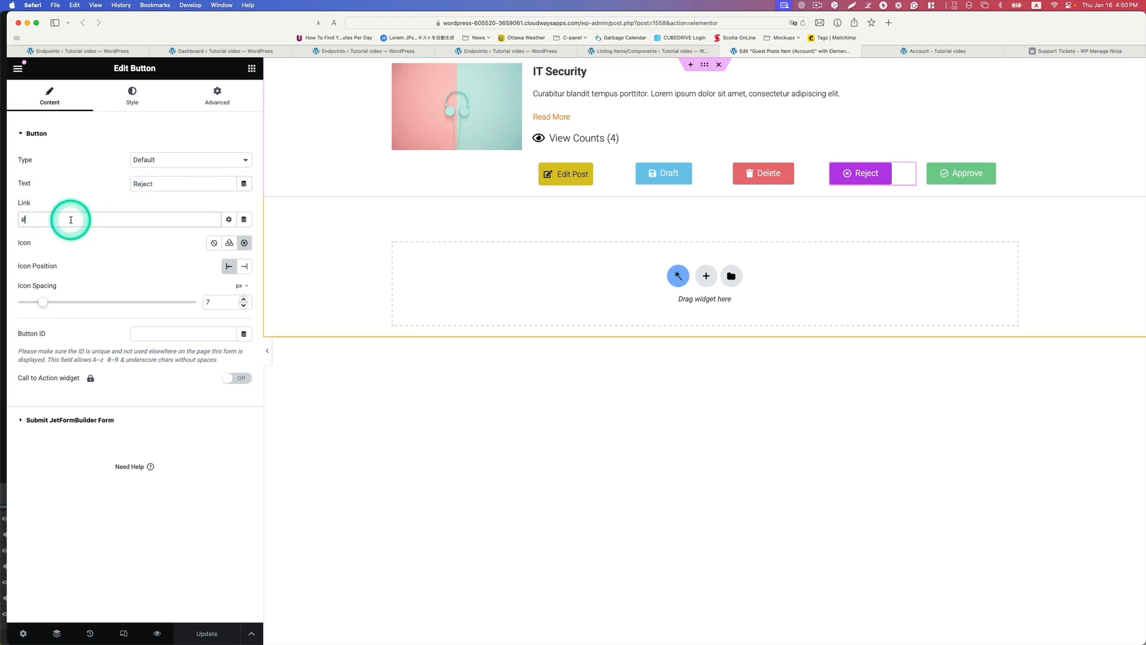
left_click_drag(65, 220, 9, 219)
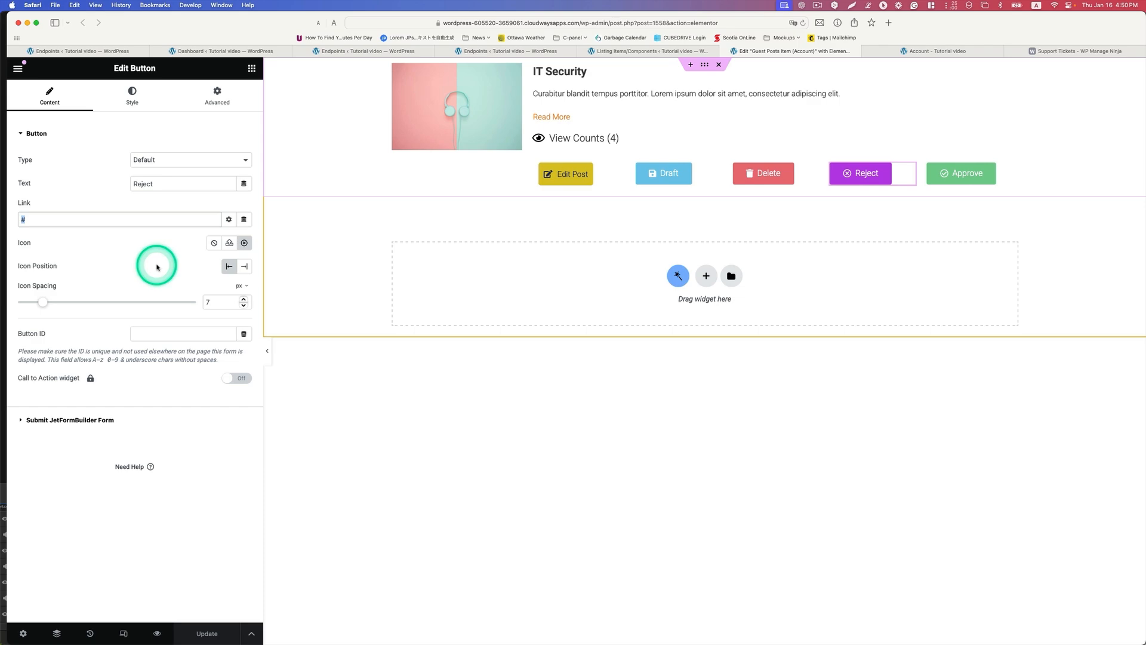
left_click(244, 243)
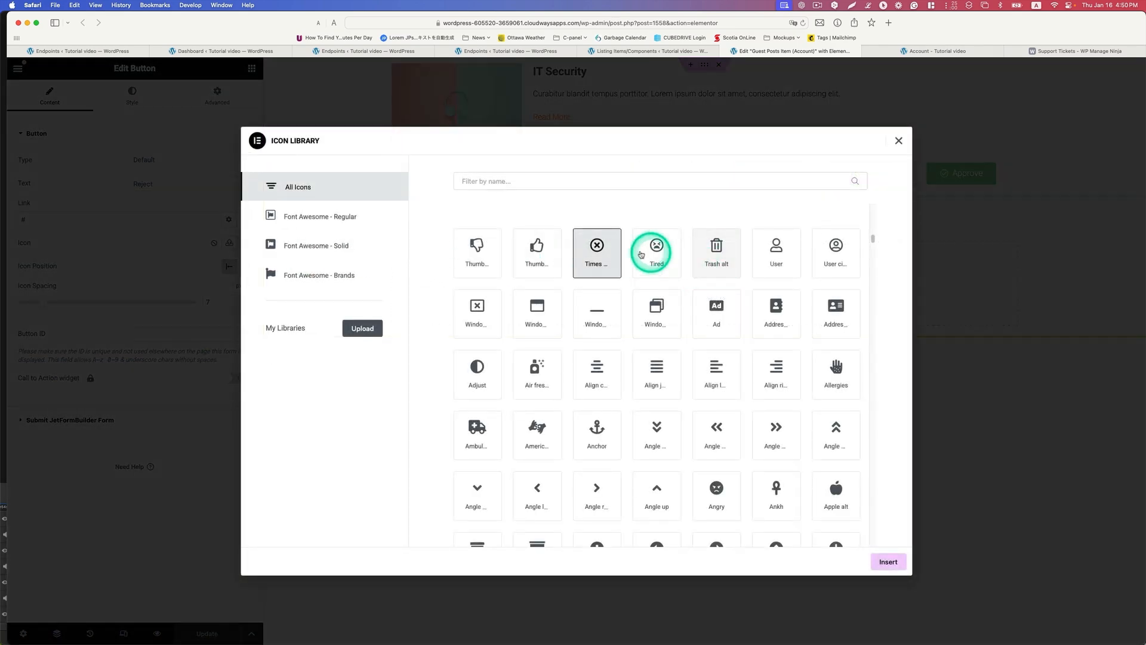
left_click(597, 254)
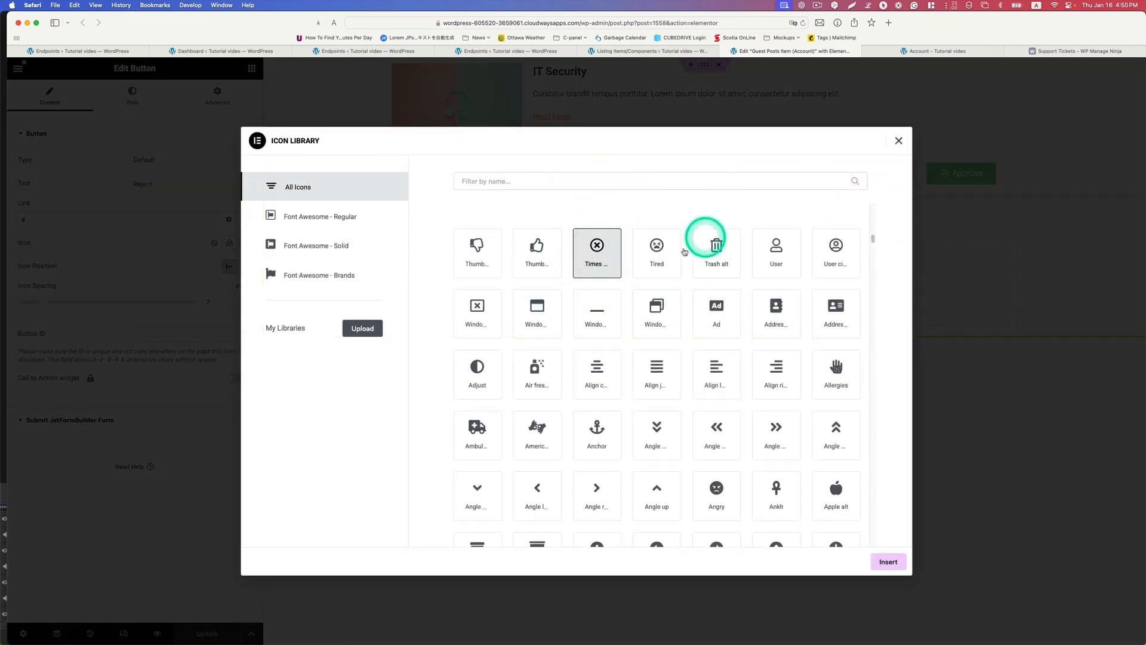
left_click(898, 142)
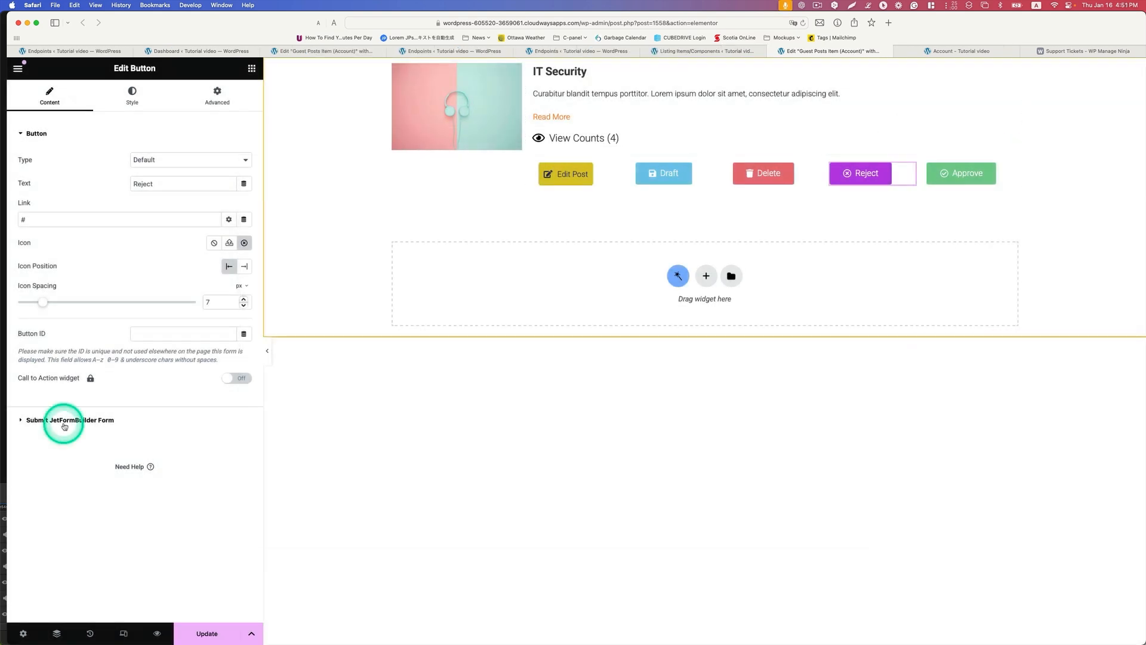
Step: Choose the admin-ajax route with action=reject for the Reject button's JetFormBuilder form submission
left_click(81, 420)
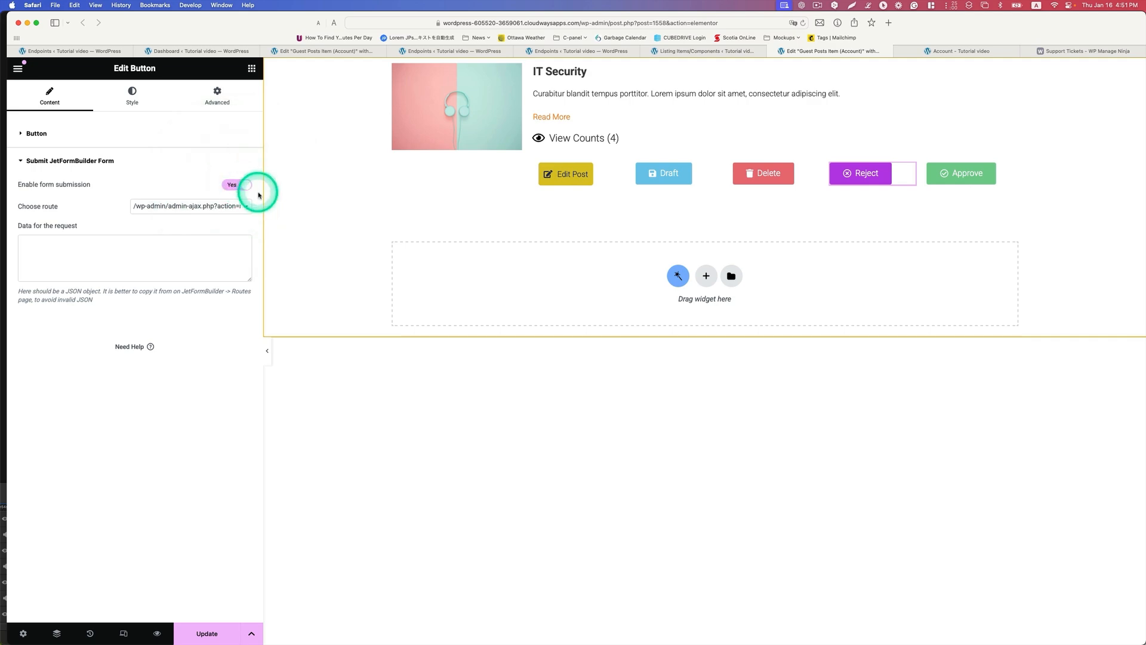
left_click(243, 206)
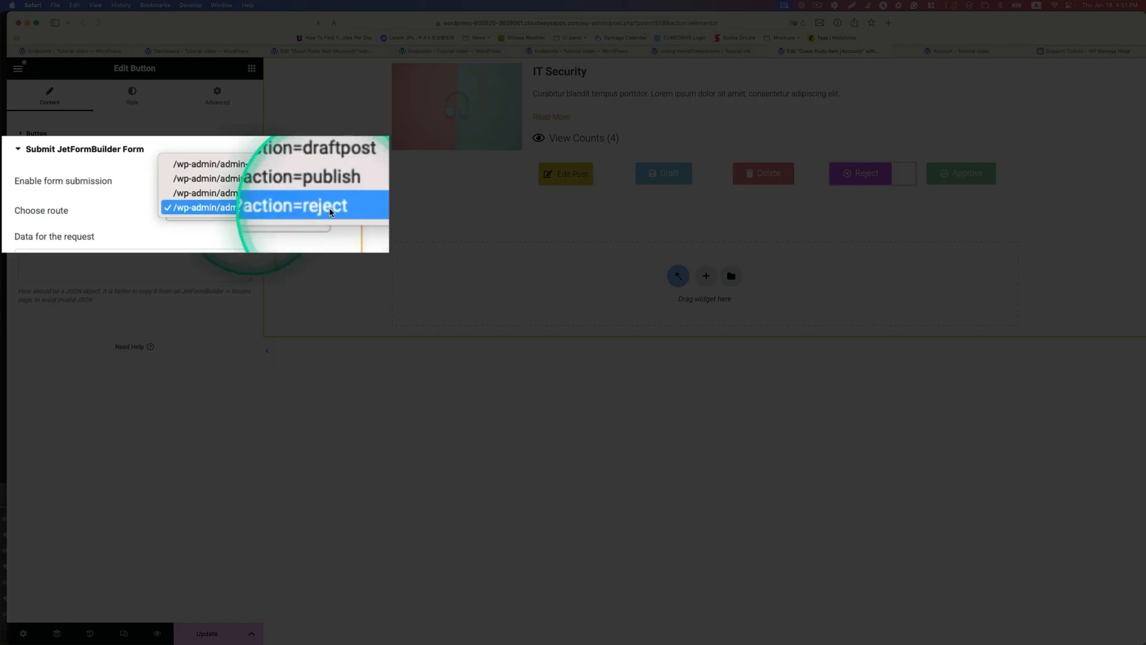
left_click(328, 206)
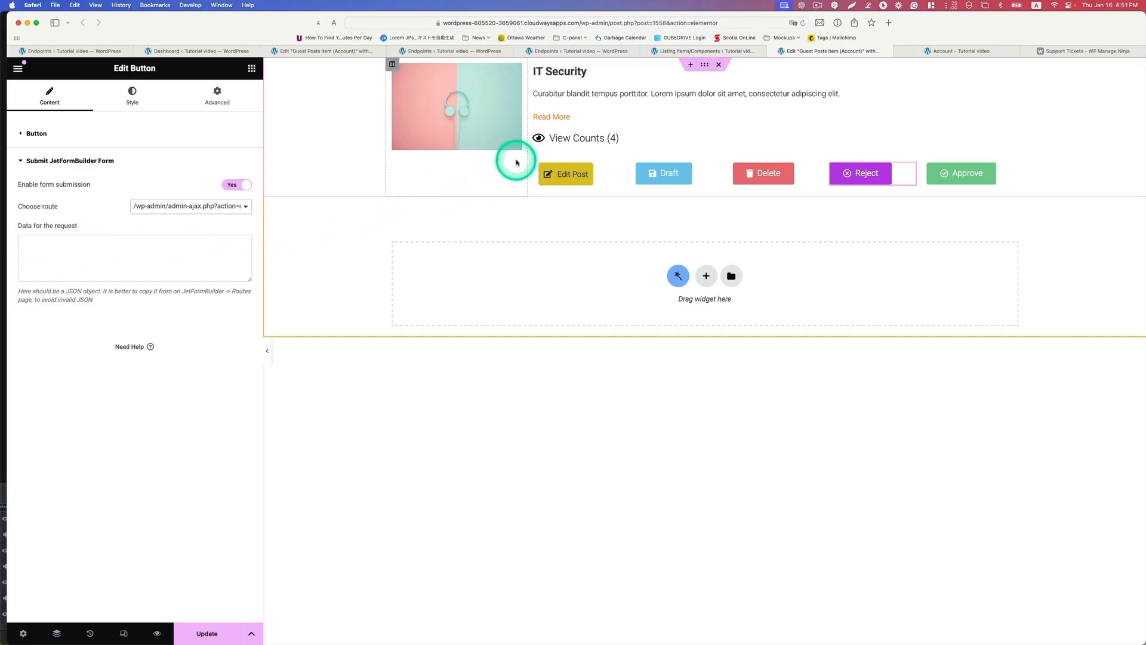
Step: Copy the request data from the reject endpoint's sample request and paste it into the Reject button's data for the request
left_click(588, 51)
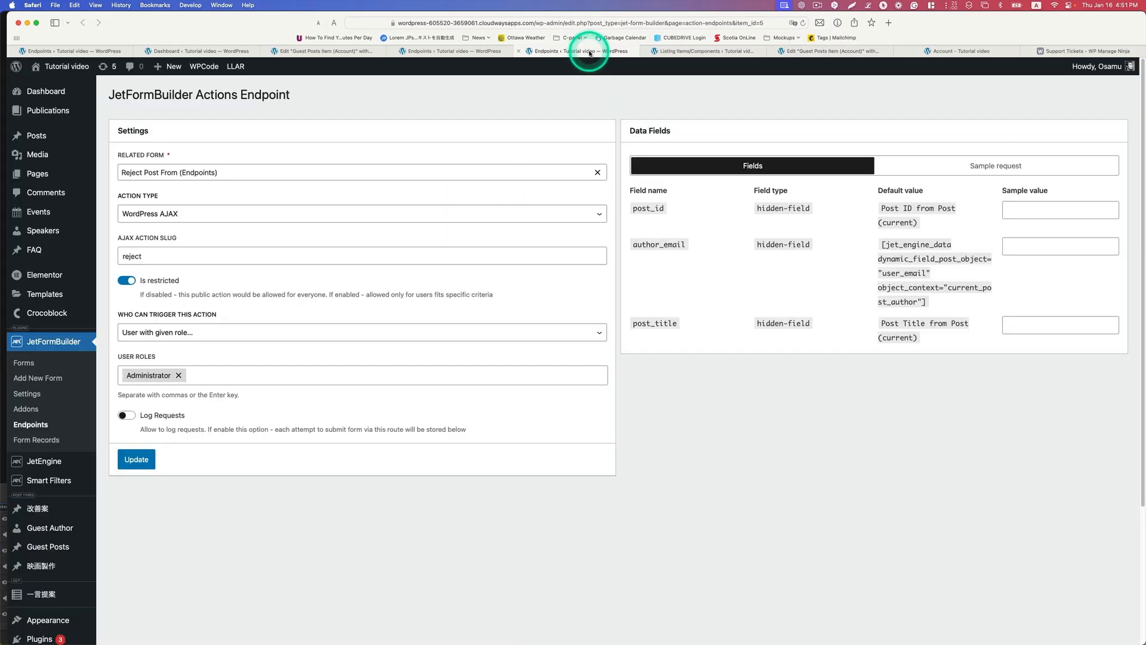
left_click(992, 171)
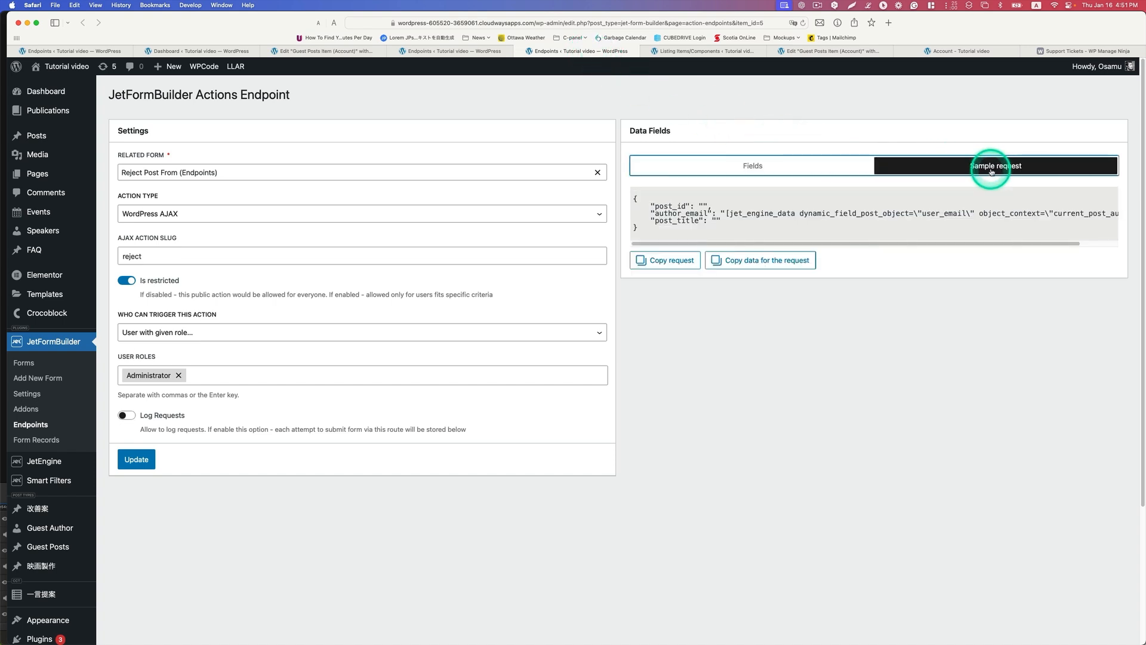
left_click(779, 261)
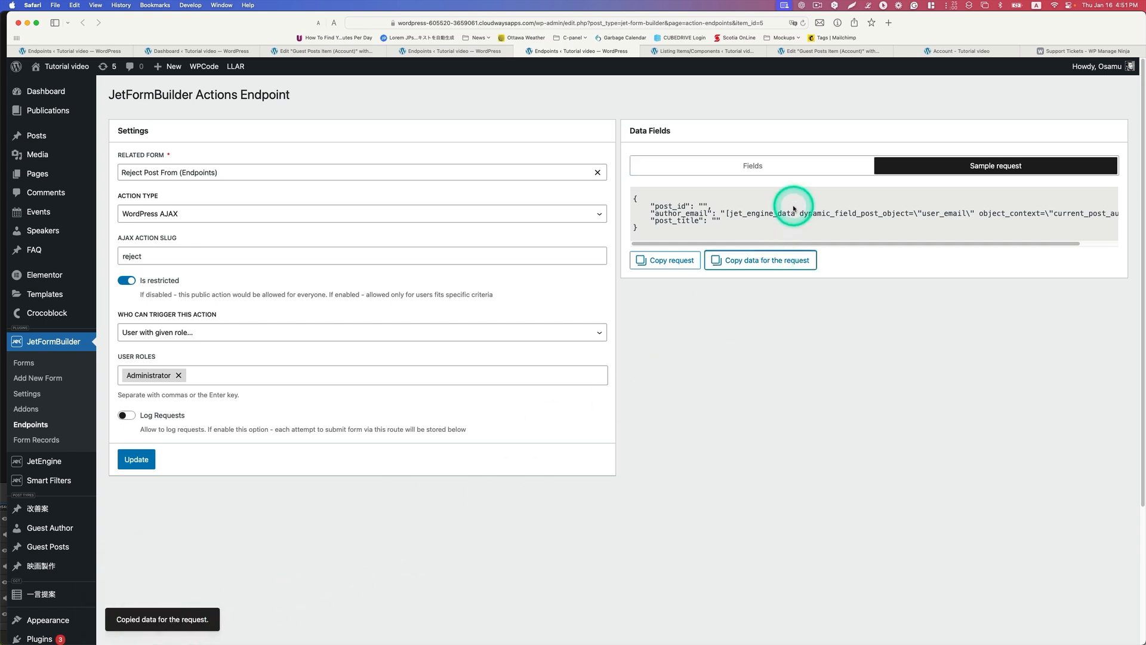
left_click(816, 52)
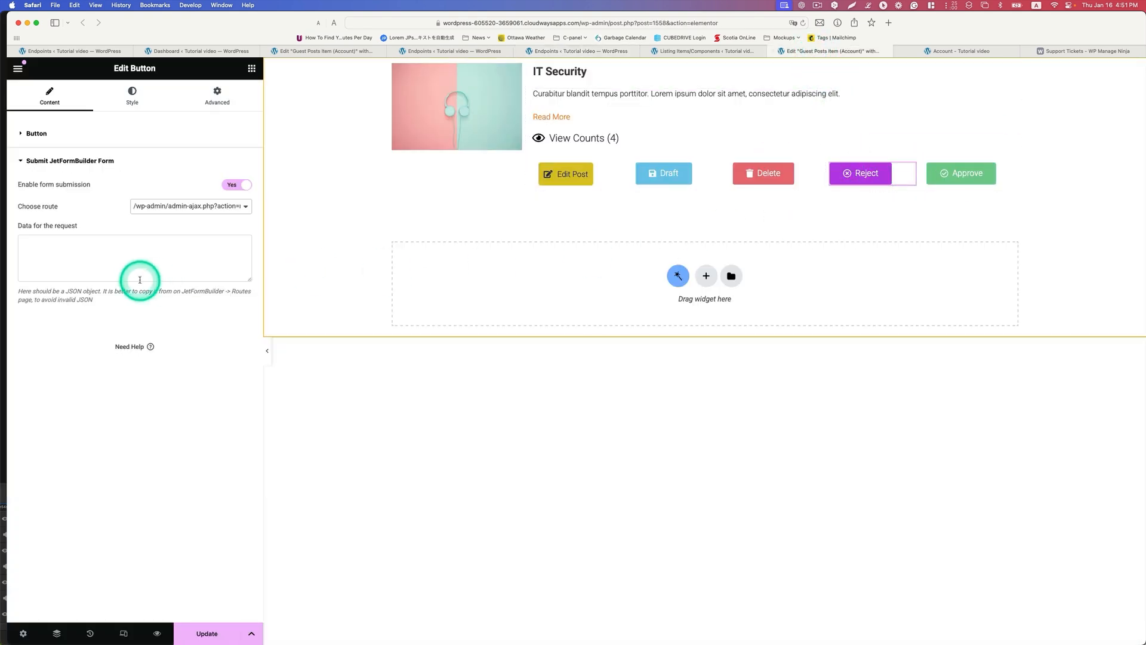
right_click(114, 245)
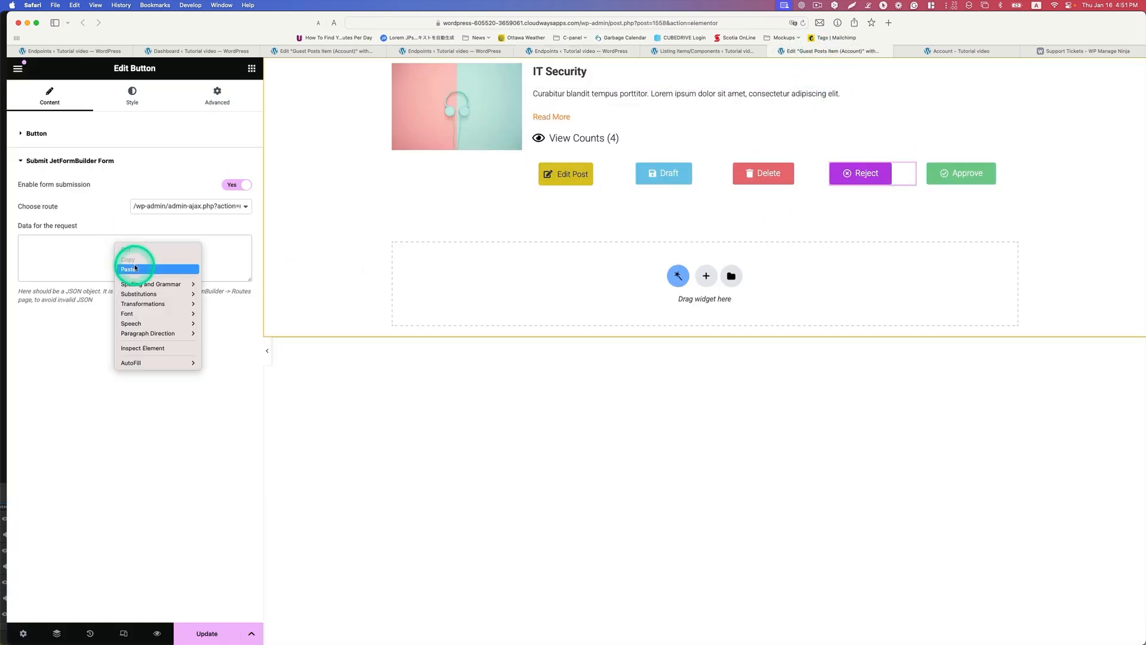
left_click(129, 264)
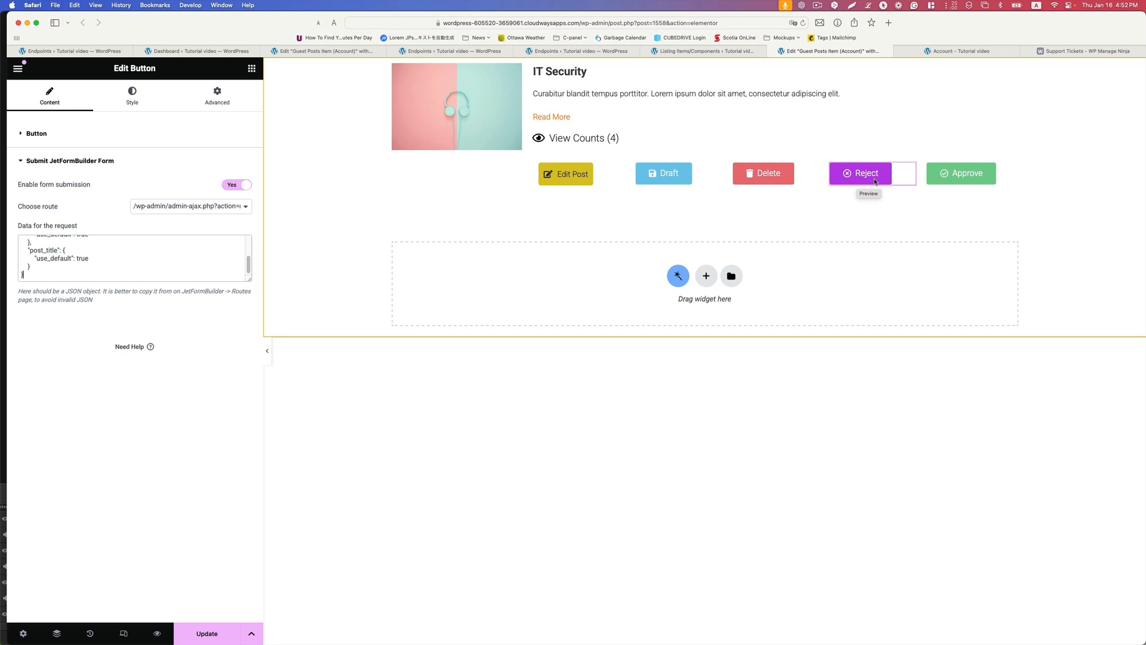
Step: Open the Reject button's dynamic visibility settings and choose Show element if condition met as the visibility condition type
left_click(217, 96)
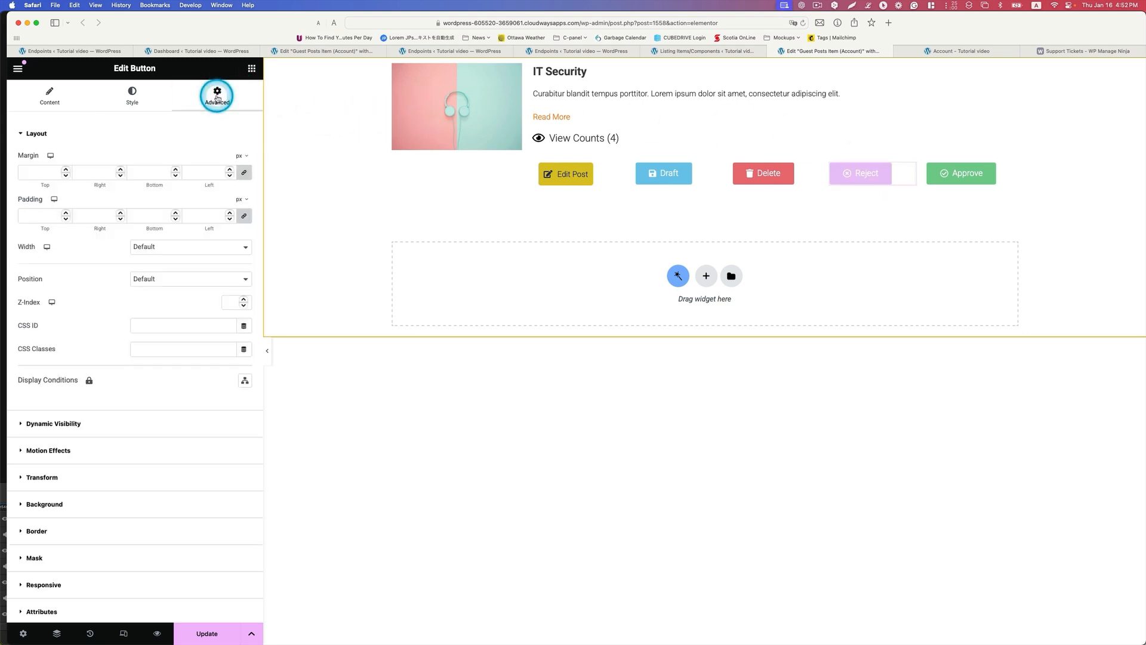
scroll(191, 347, "down", 2)
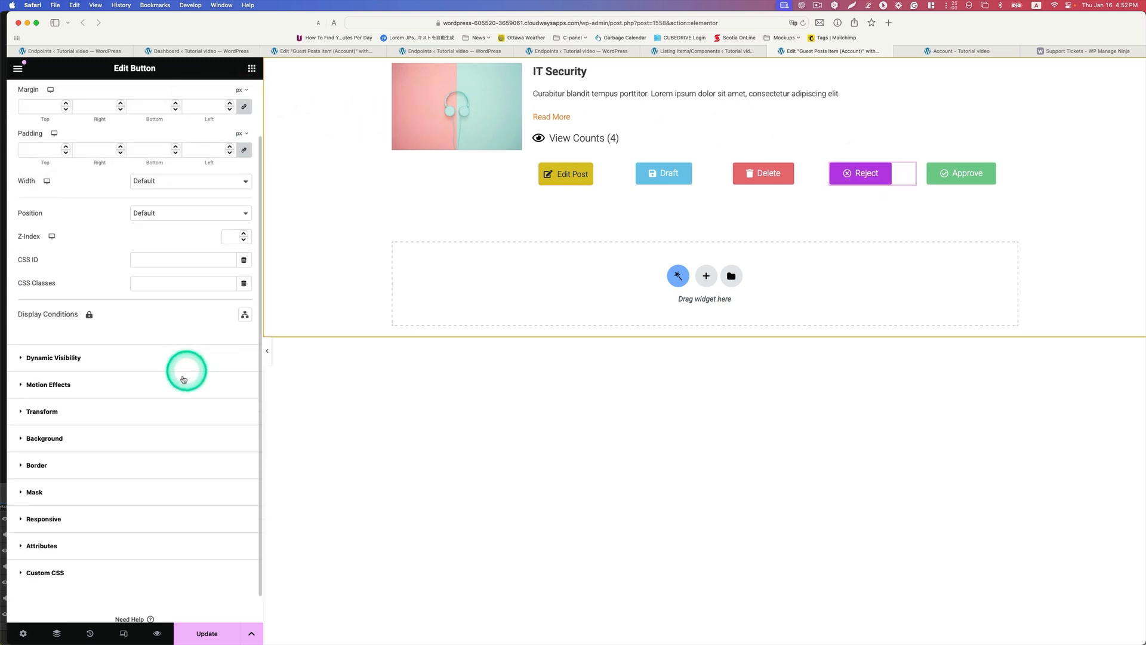
left_click(41, 361)
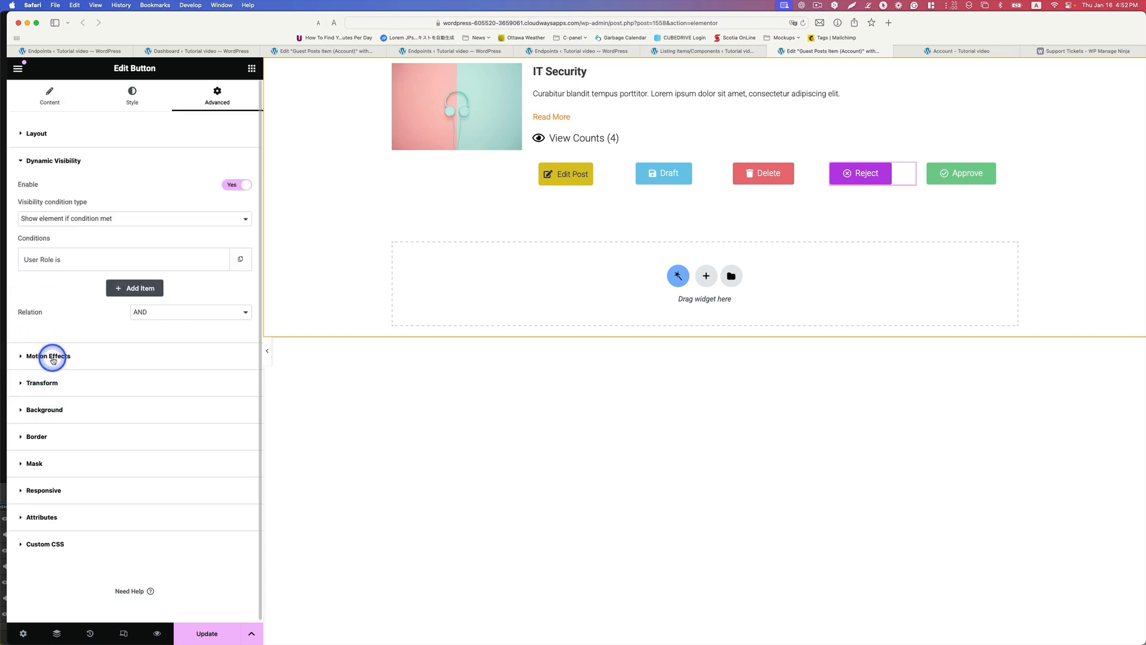
left_click(226, 186)
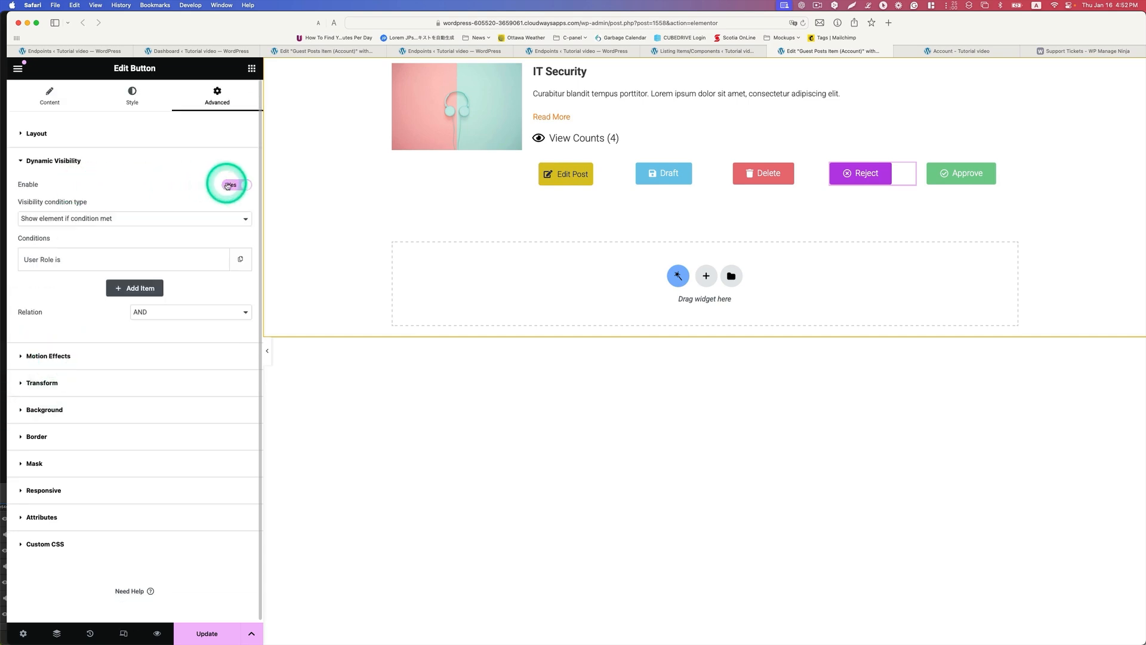
left_click(76, 219)
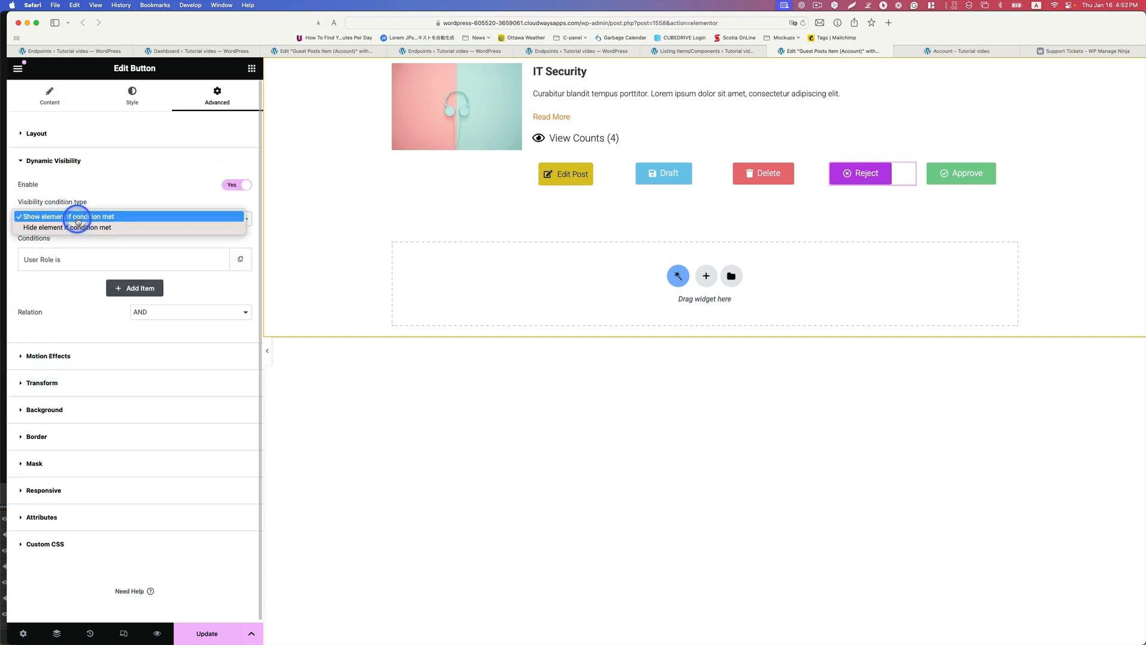
left_click(89, 216)
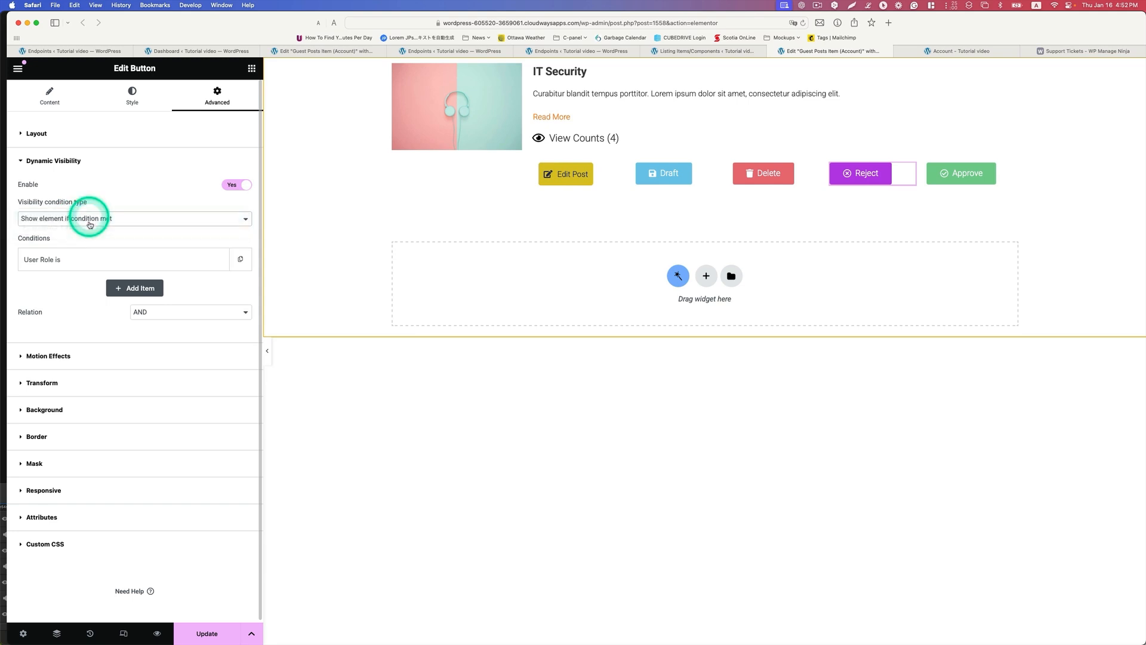
Step: Choose User Role is as the Reject button's visibility condition and update the listing item
left_click(53, 260)
left_click(55, 265)
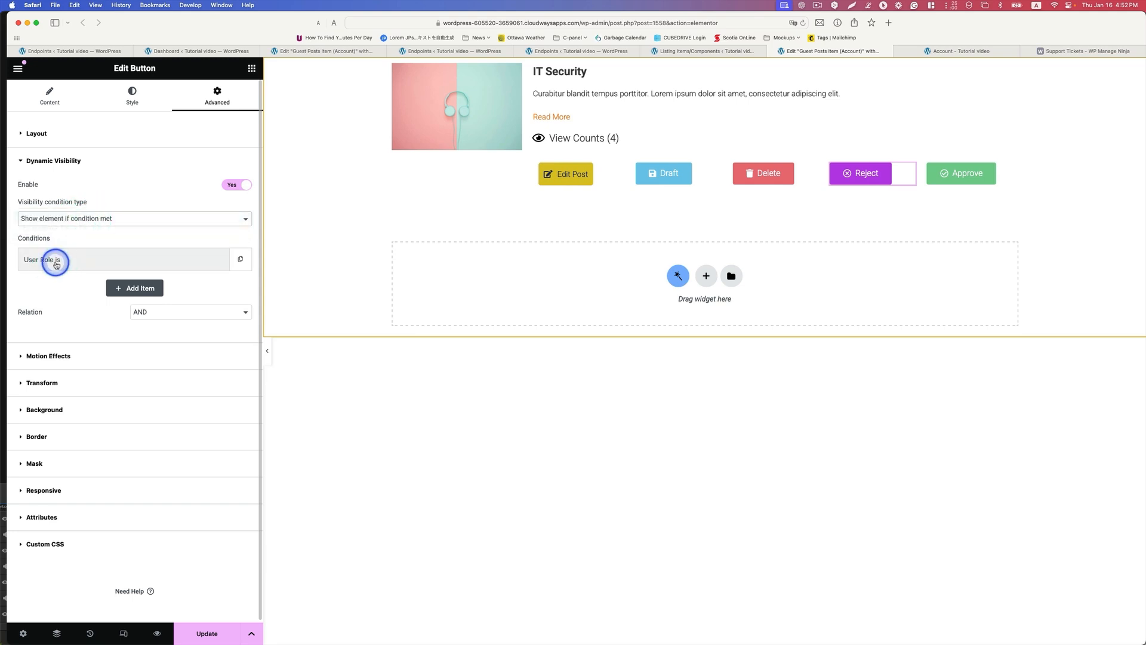
left_click(88, 298)
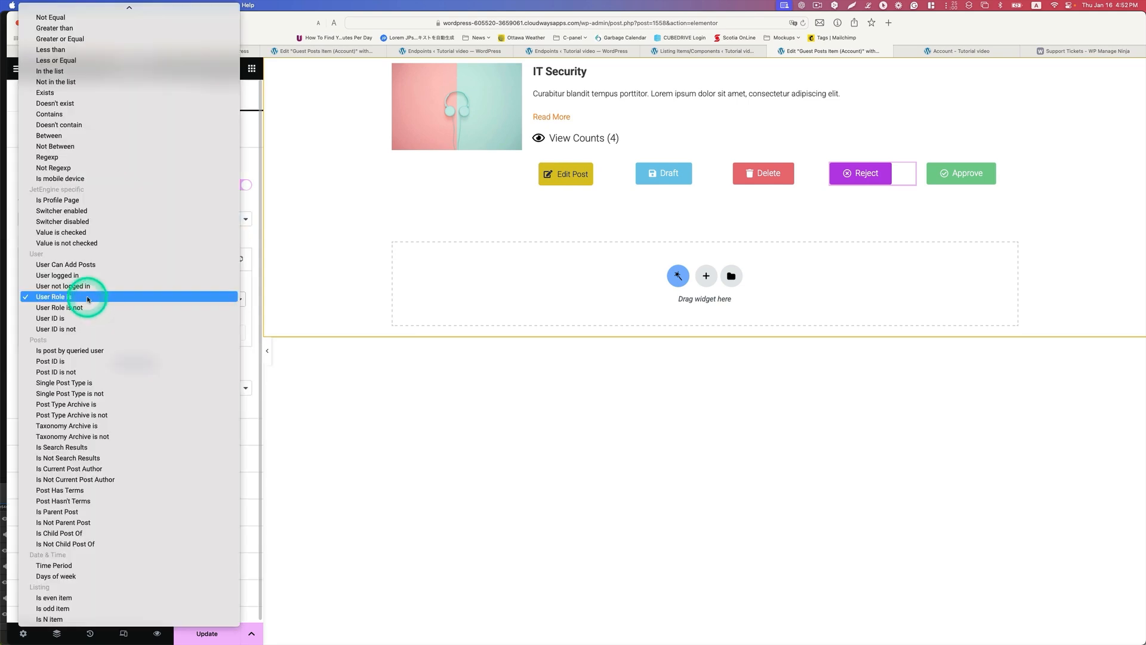
left_click(88, 298)
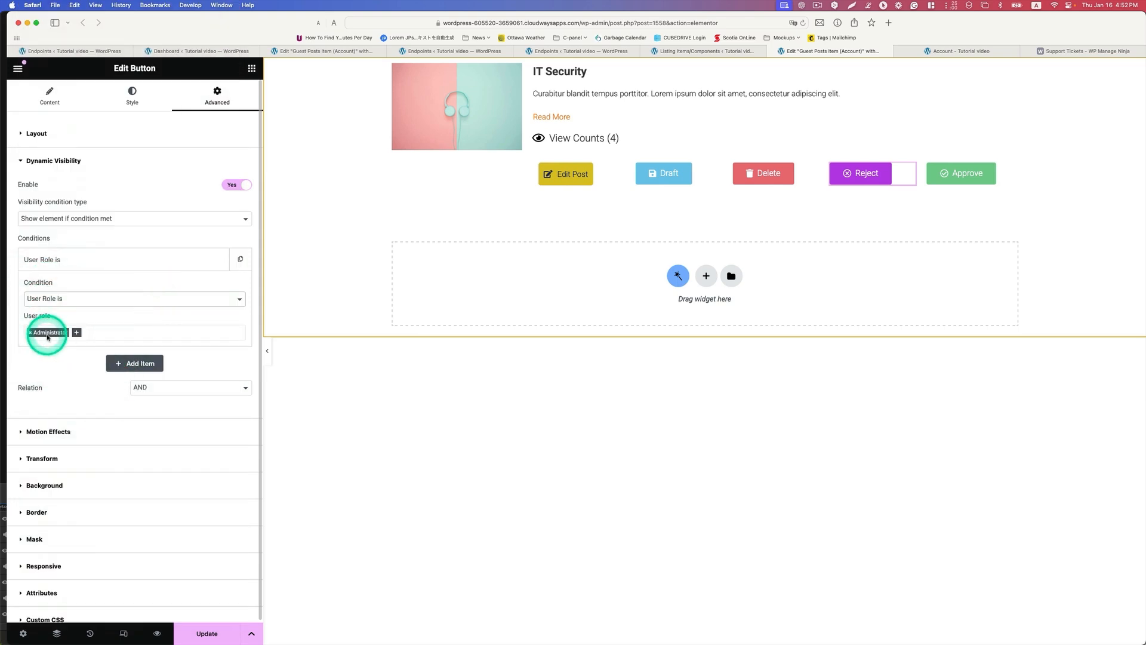
left_click(207, 634)
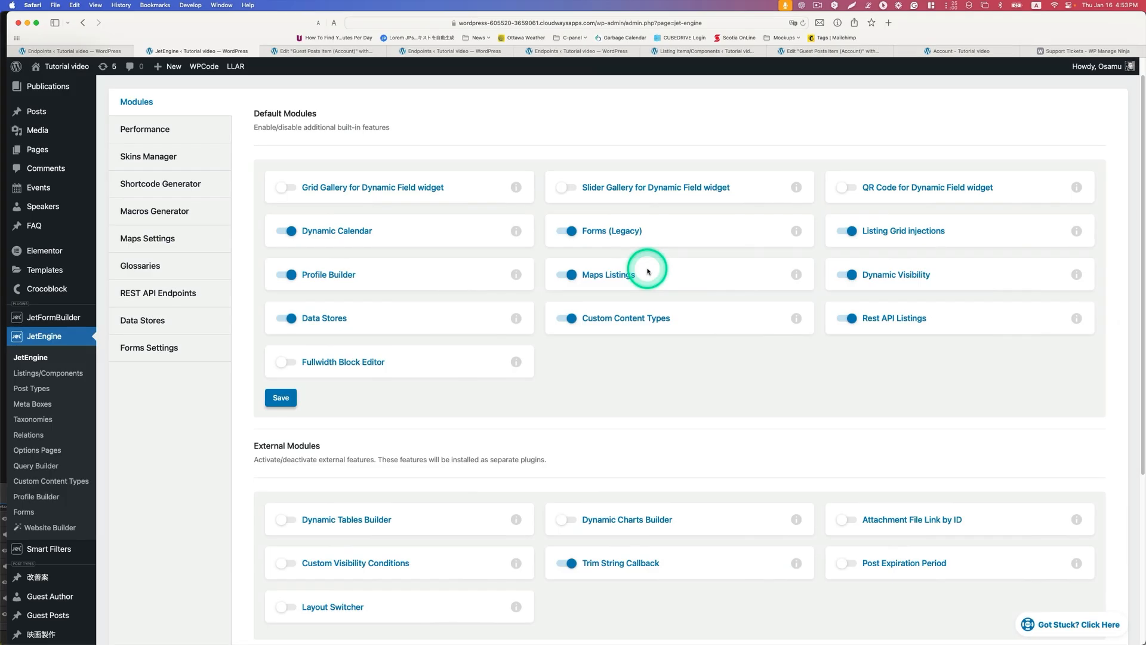
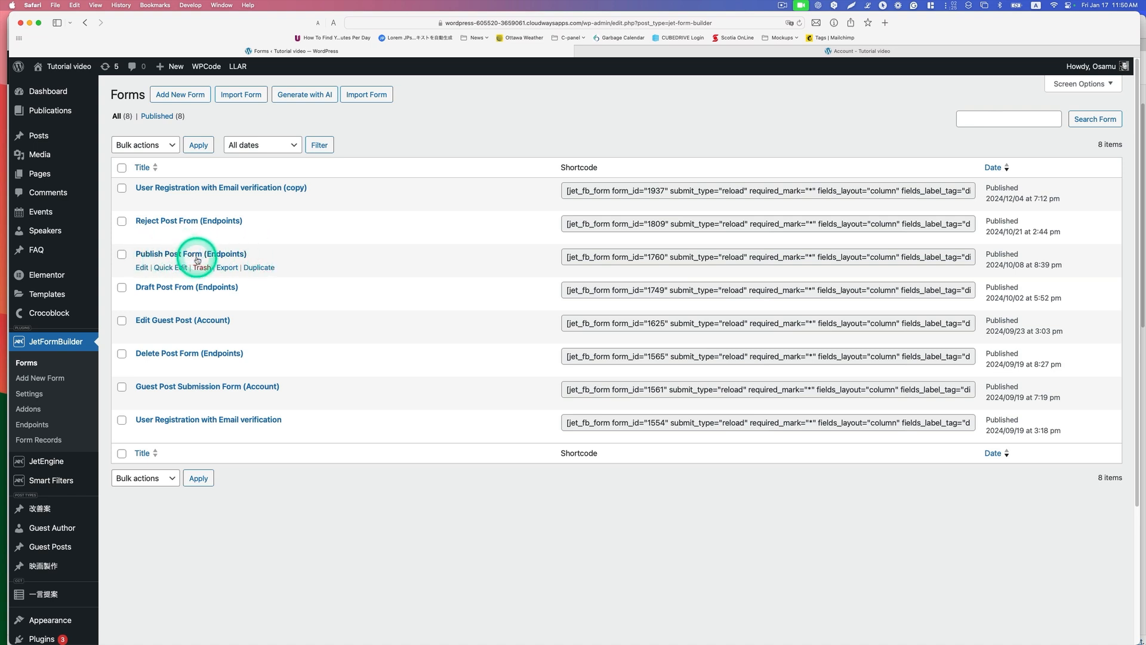
Step: Open Publish Post Form (Endpoints) for editing and choose Current Post ID as the value of its post_id hidden field
left_click(141, 268)
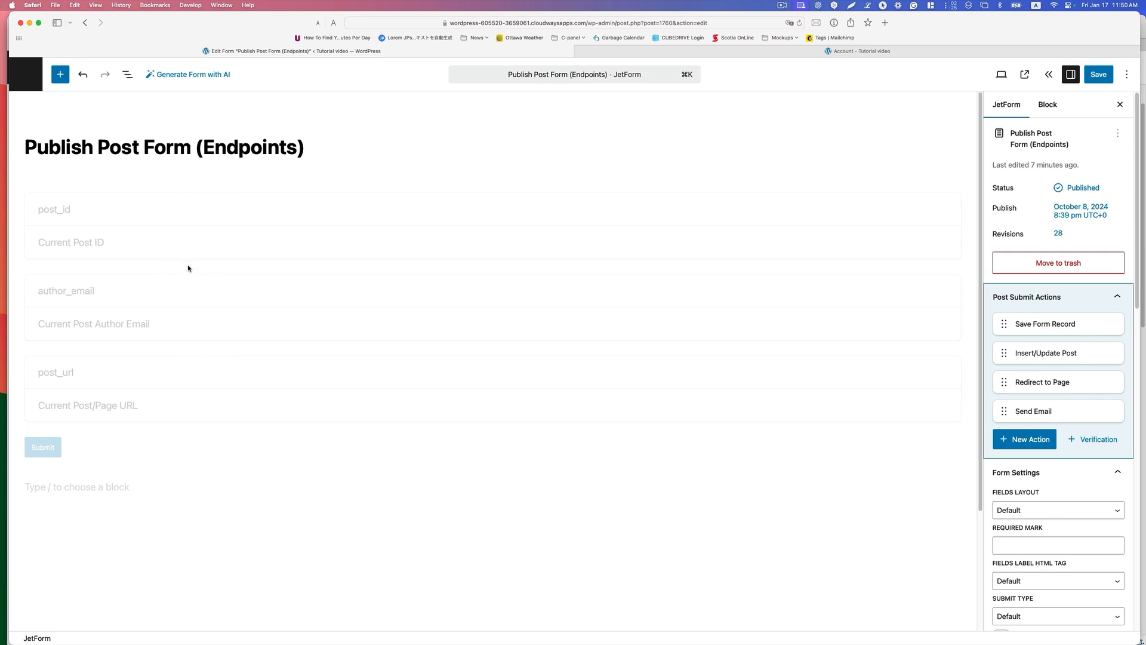
left_click(210, 243)
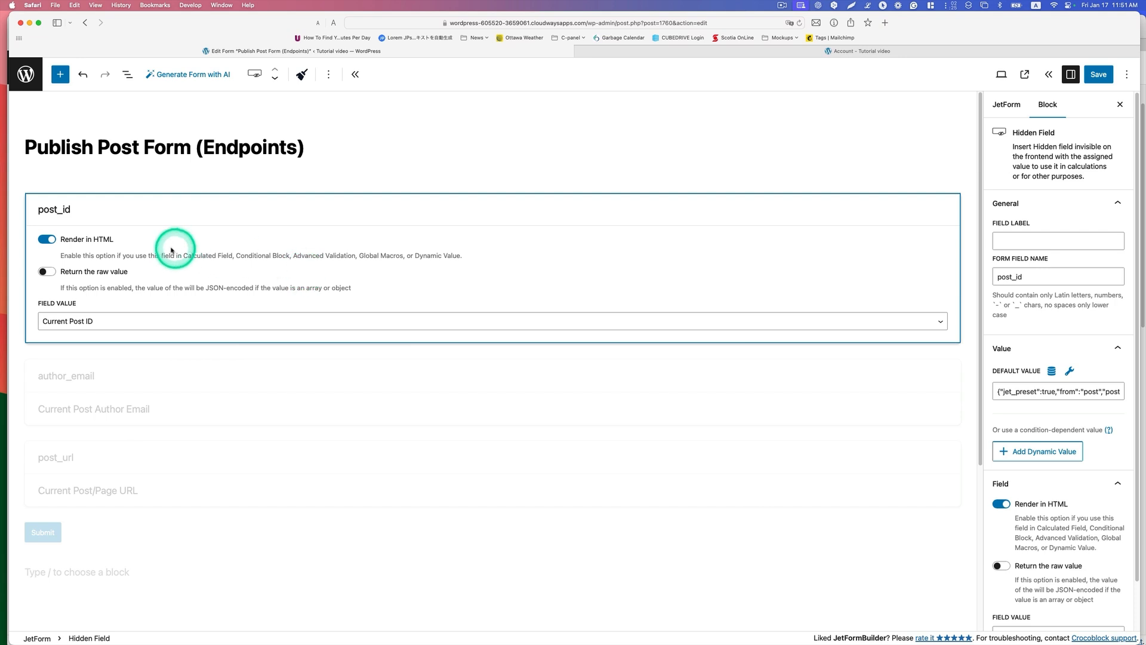
left_click(69, 321)
left_click(82, 319)
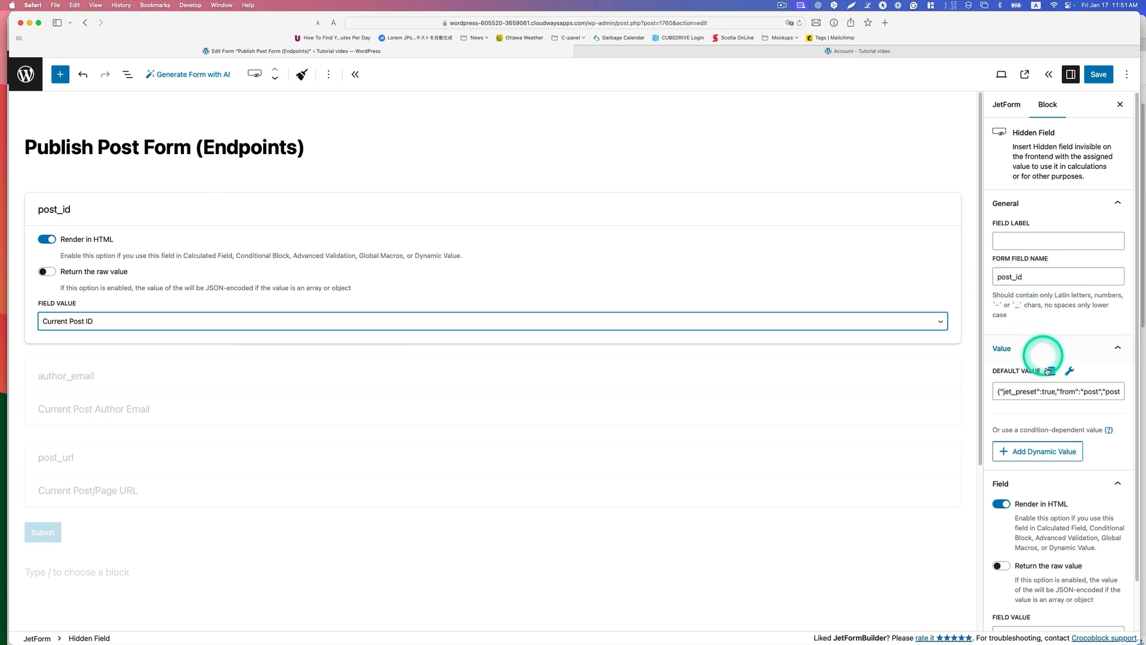
Step: Set the post_id default value preset to source Post, ID from Current post and property Post ID, and update it
left_click(1051, 371)
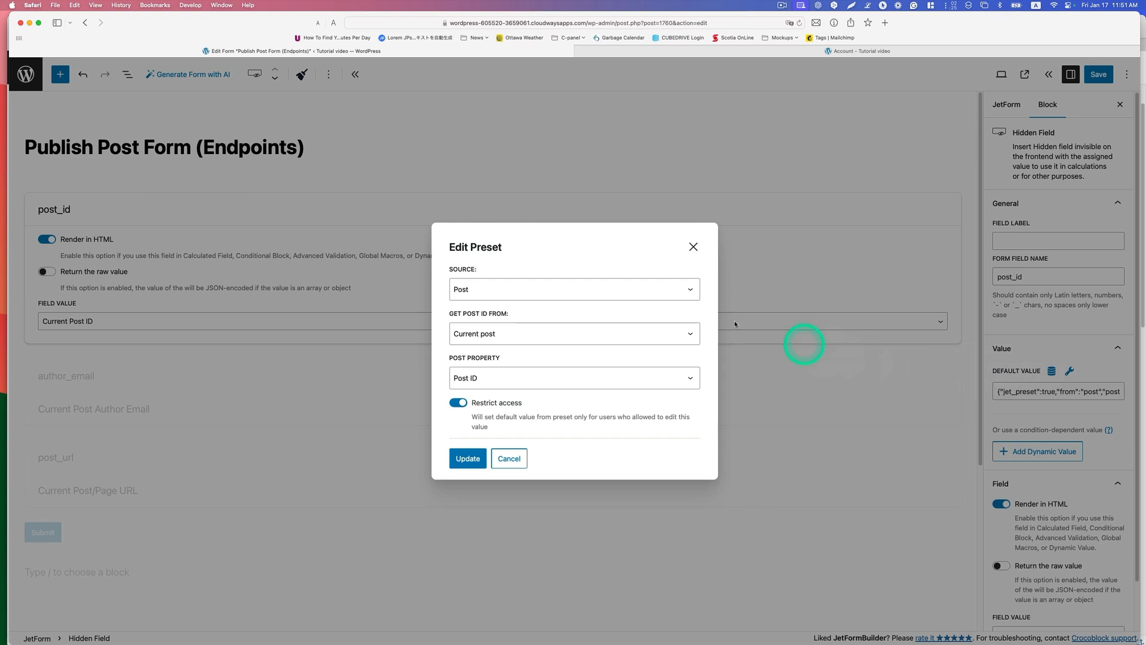
left_click(493, 289)
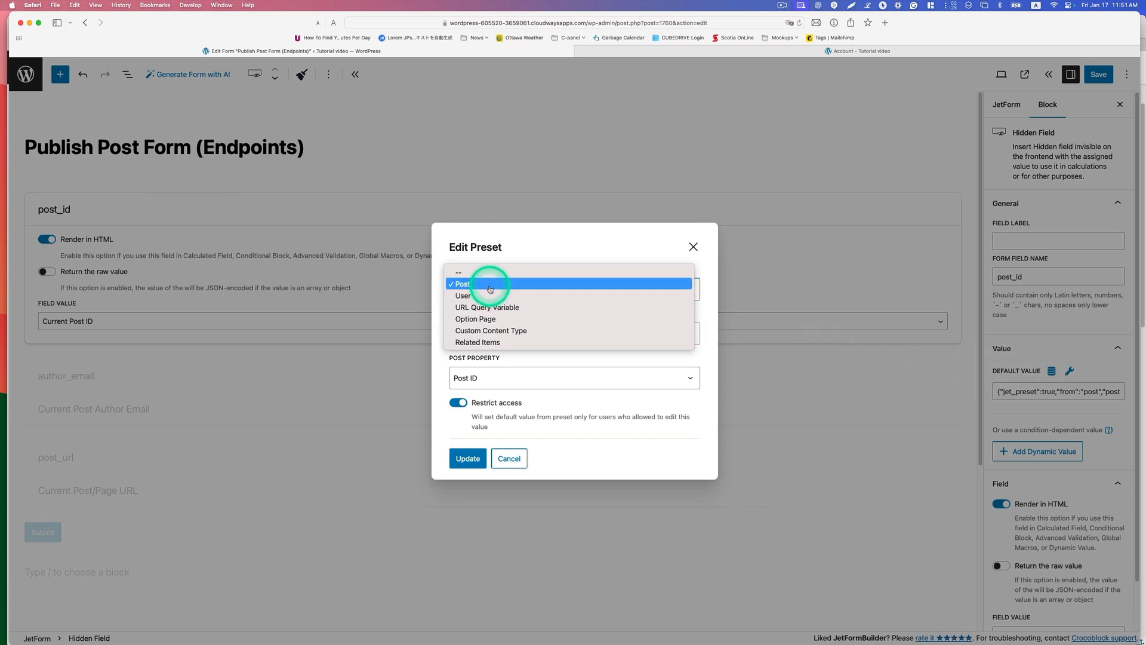
left_click(490, 290)
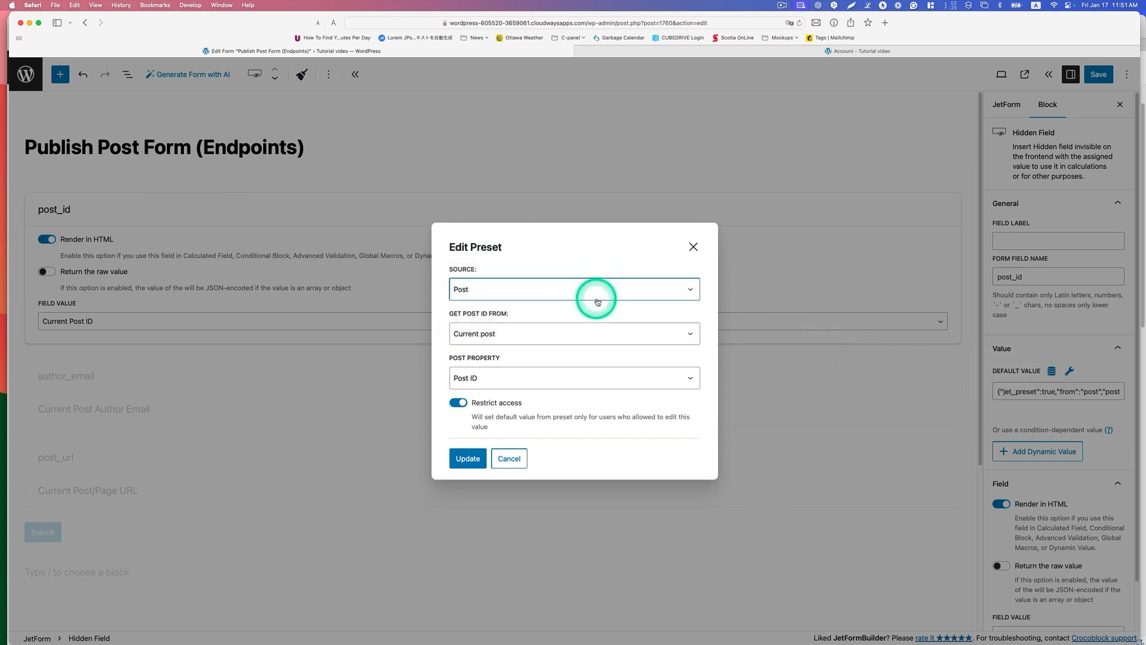
left_click(534, 335)
left_click(530, 333)
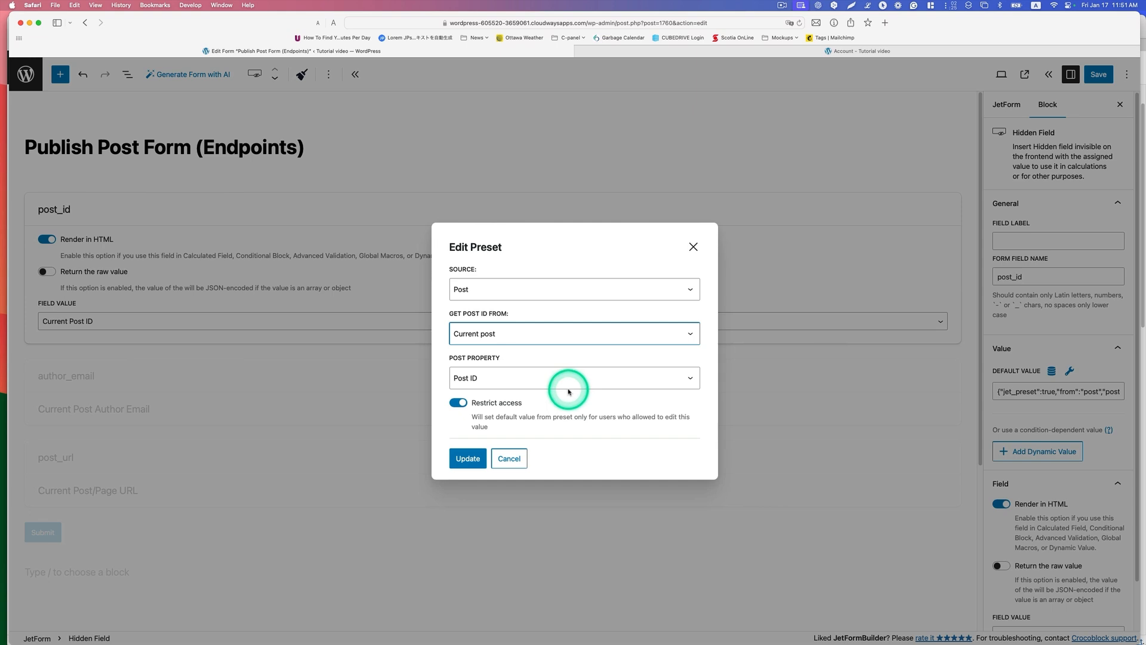
left_click(562, 382)
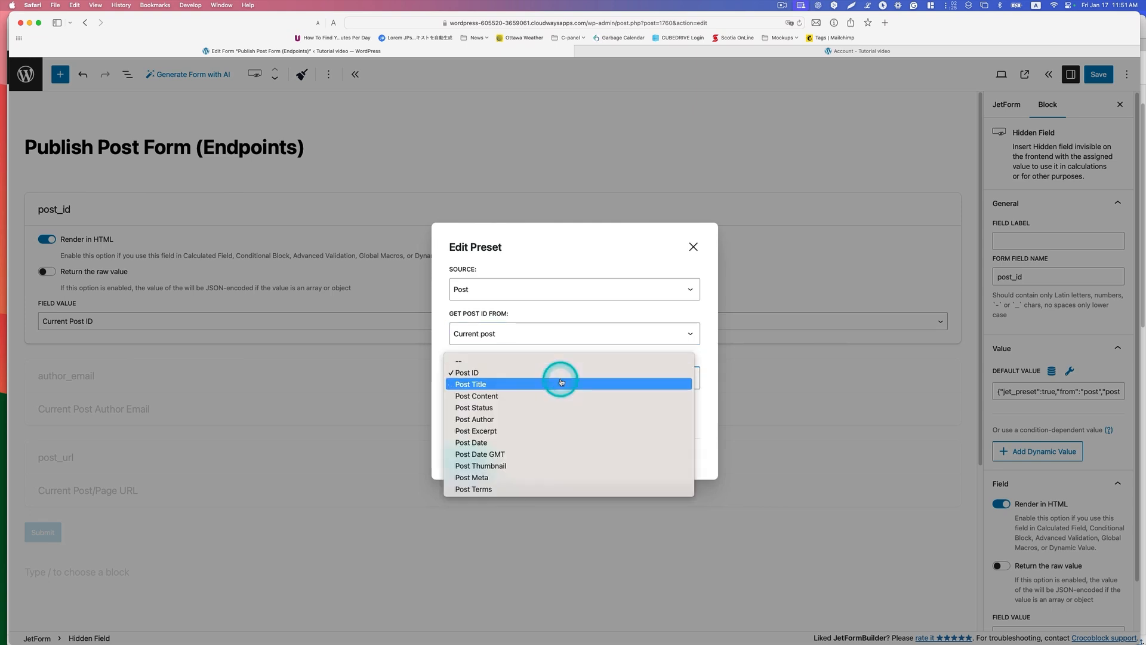
left_click(557, 375)
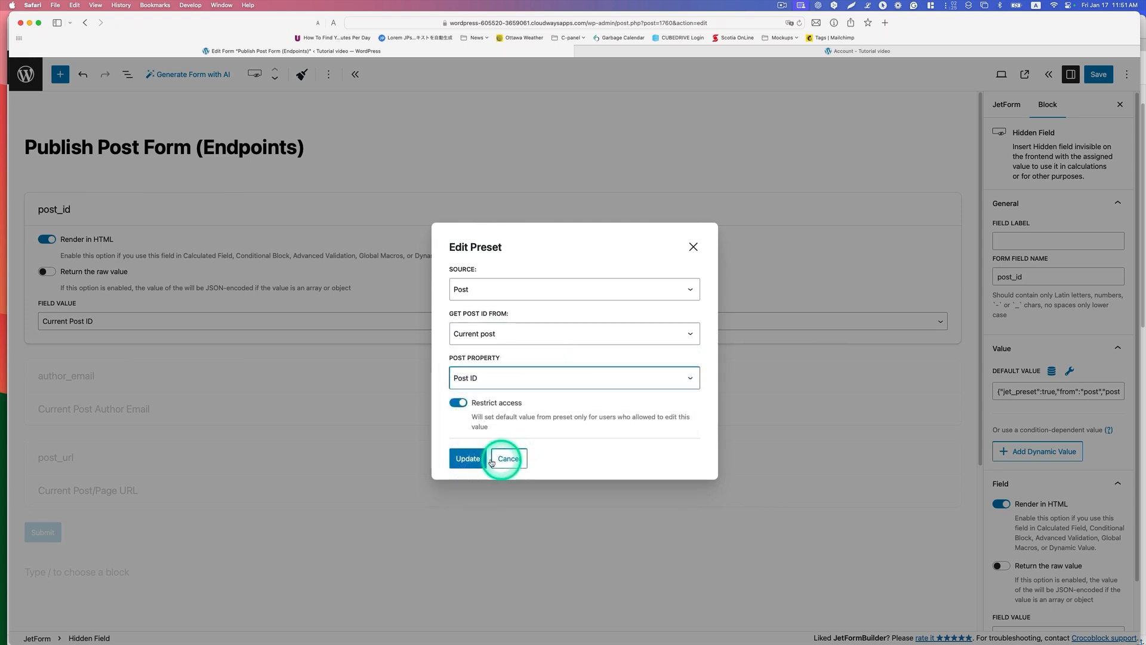
left_click(472, 459)
Step: Choose Current Post ID as the field value in the post_id block's own settings
scroll(1053, 431, "down", 1)
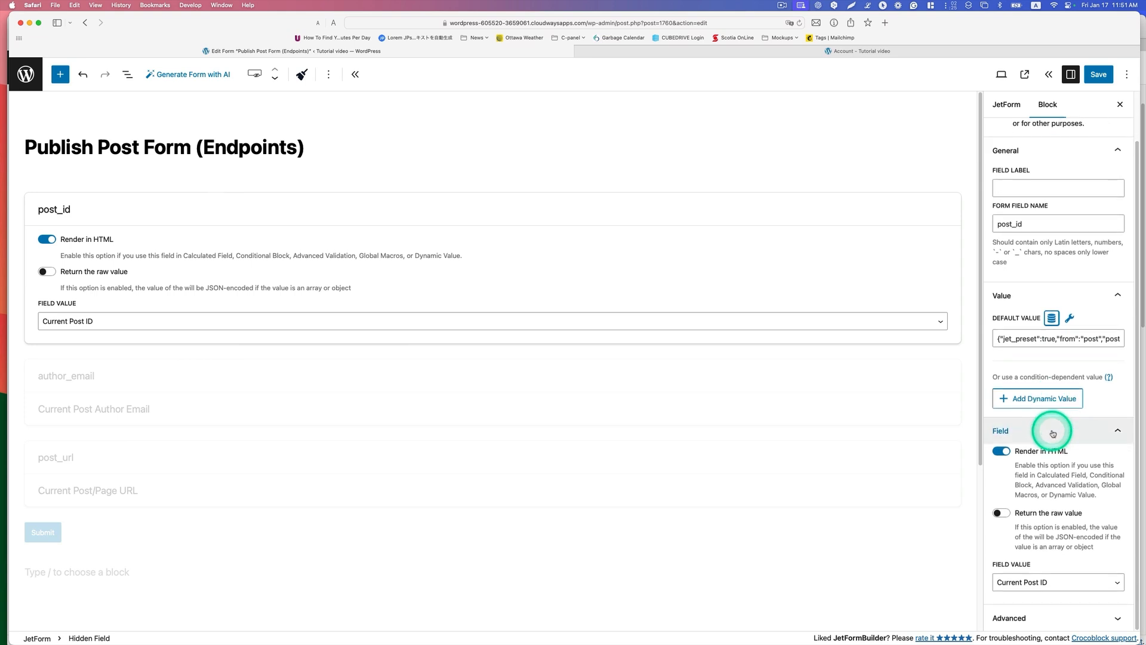
left_click(1029, 584)
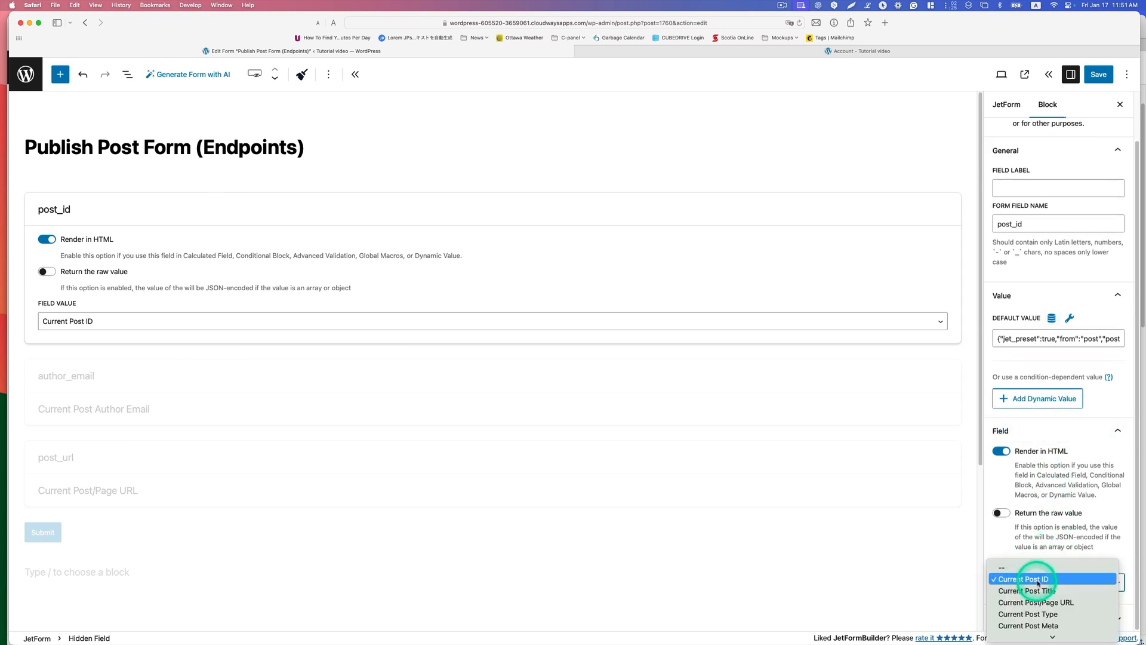
left_click(1025, 582)
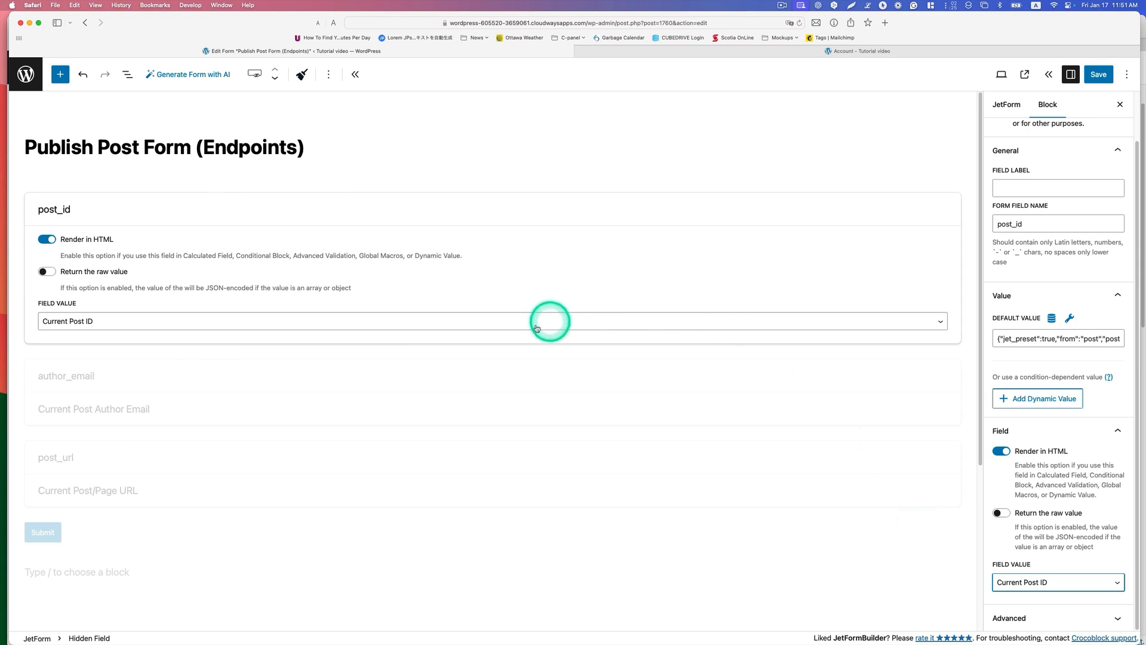
Step: Select the author_email hidden field in the form and bring its default value setting into view
left_click(244, 386)
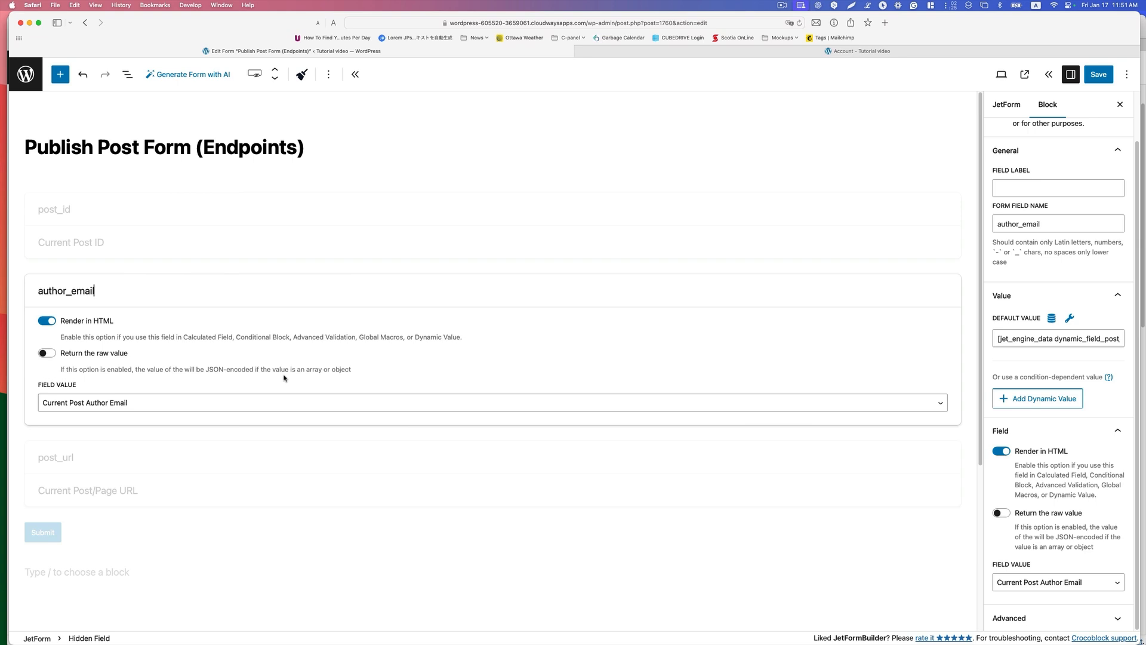
left_click(635, 289)
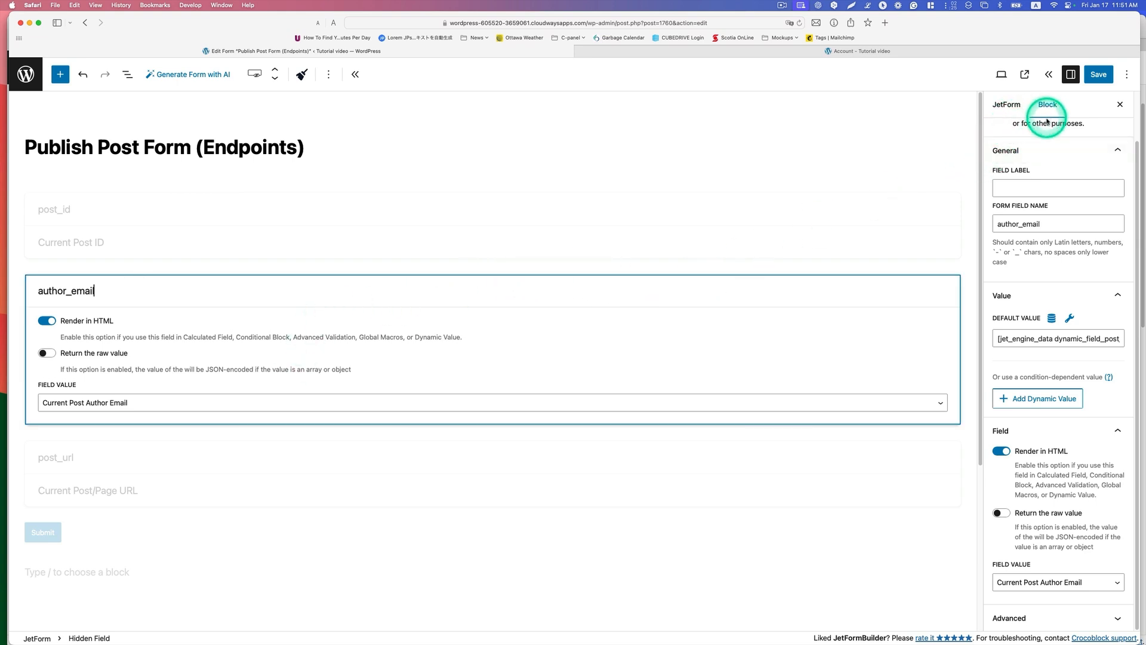
scroll(1045, 143, "up", 2)
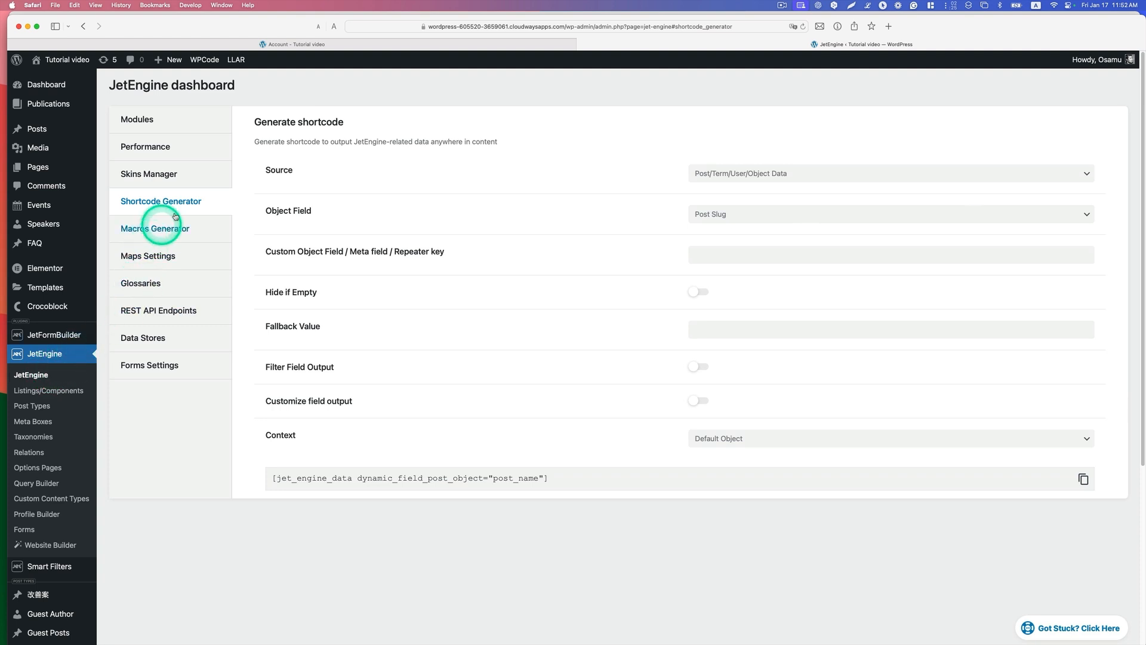
Step: Reload JetEngine's Shortcode Generator, build a Post/Term/User/Object Data shortcode with object field E-mail and context Current Post Author, and copy it
left_click_drag(183, 209, 243, 218)
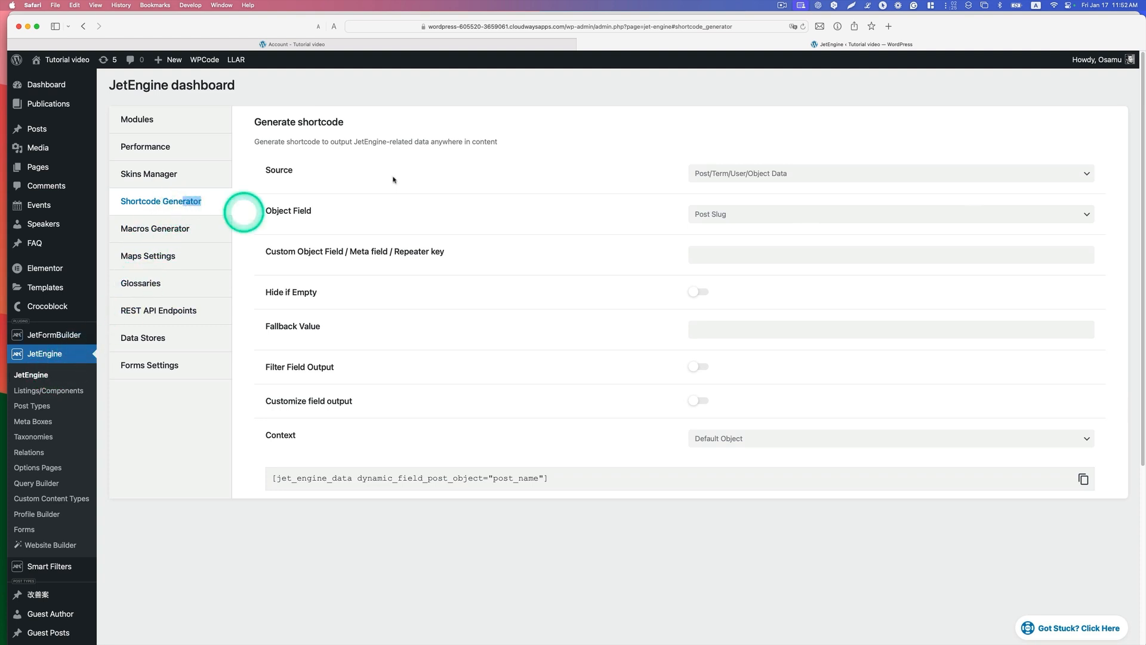
left_click(803, 26)
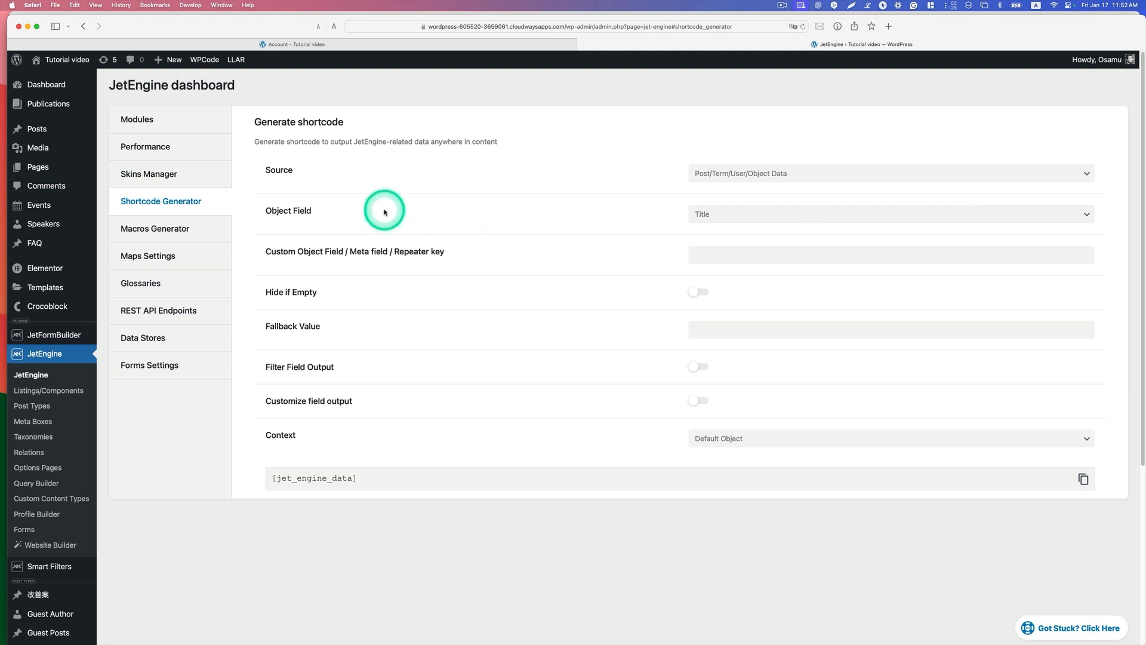
left_click(738, 178)
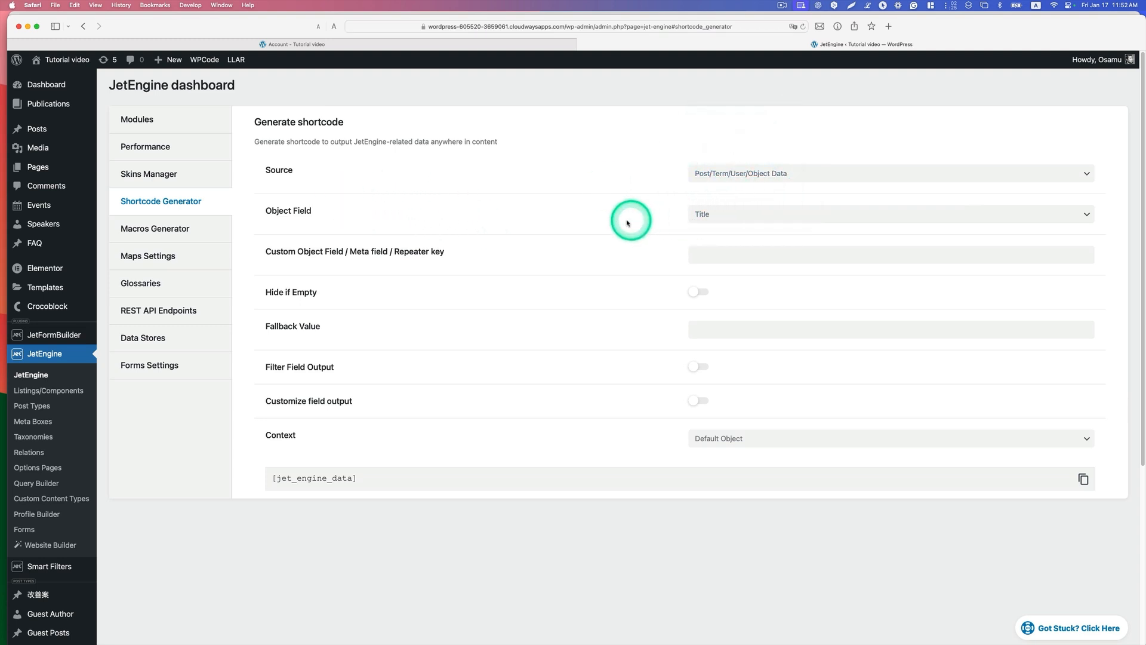
left_click(715, 215)
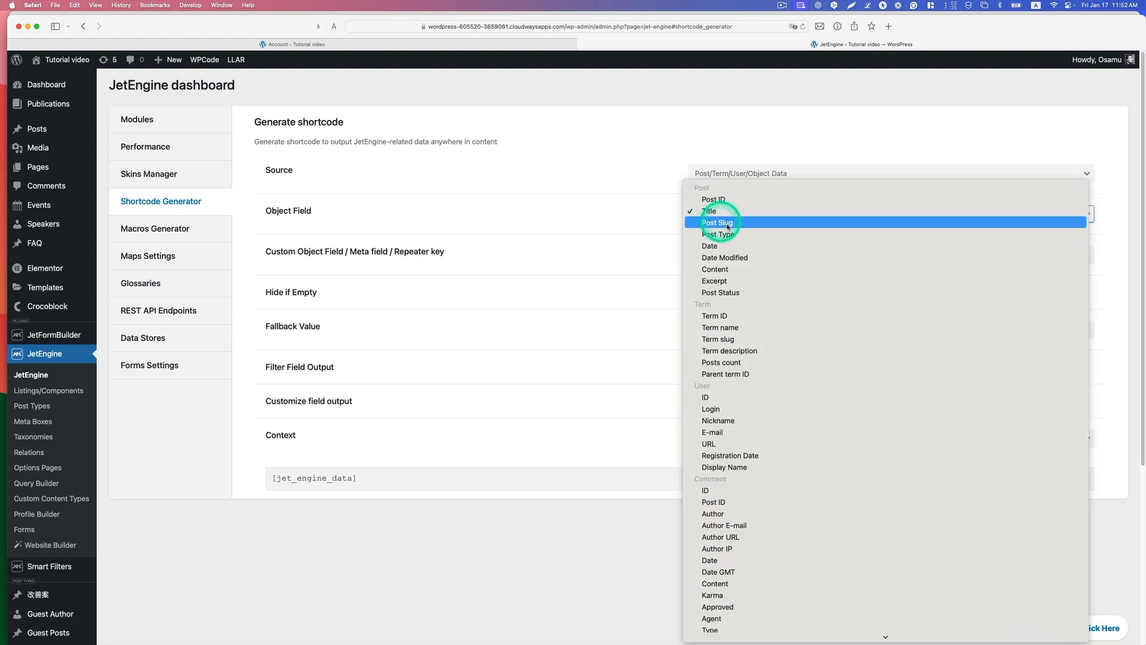
left_click(762, 430)
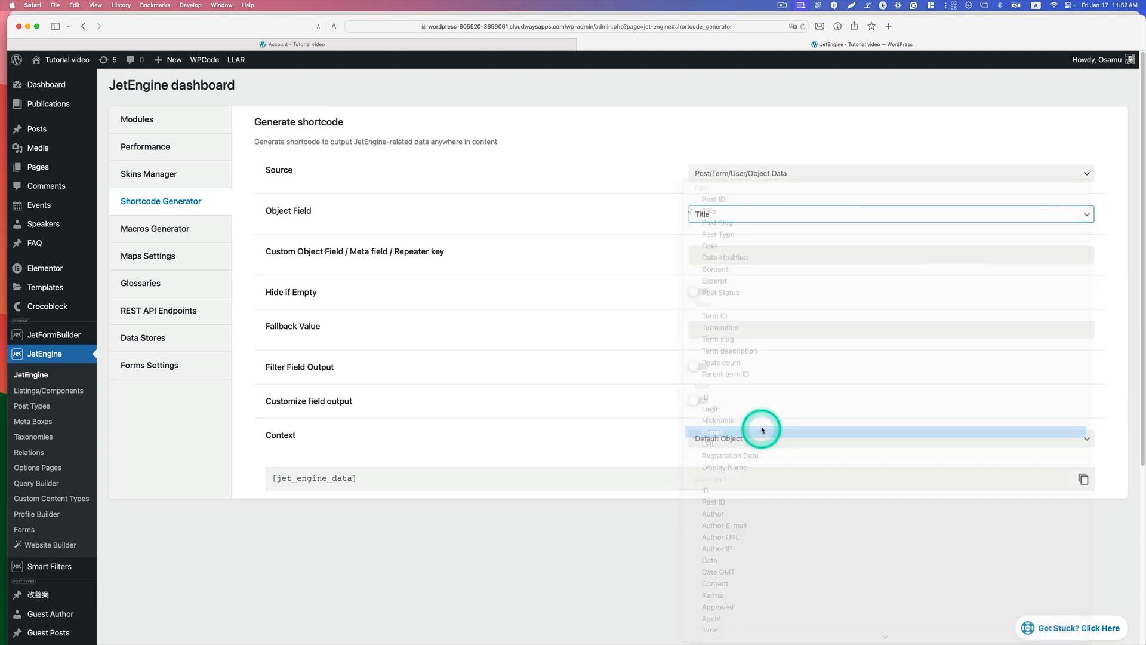
left_click(750, 443)
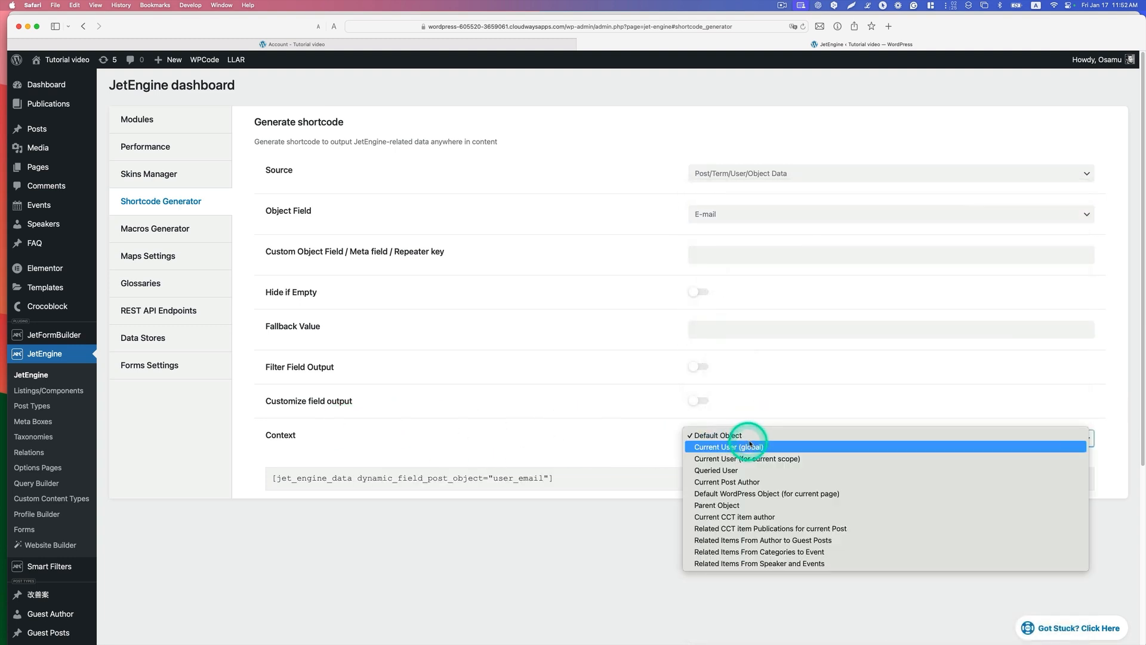
left_click(745, 485)
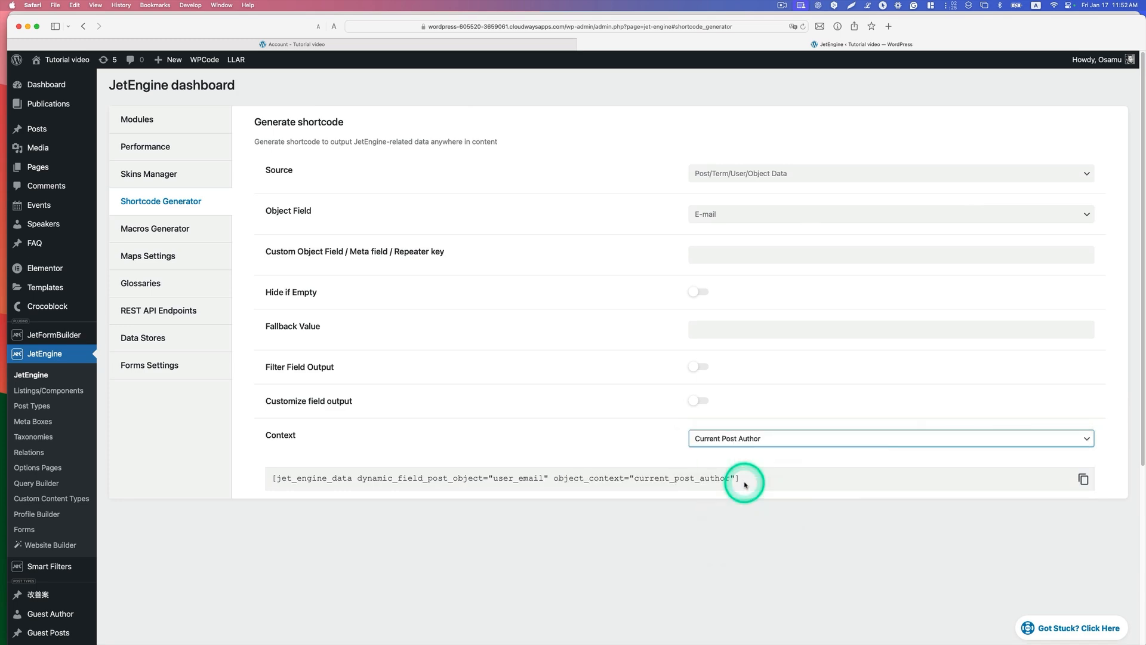
left_click(1083, 479)
Step: Return to the Publish Post form and replace author_email's default value with the copied shortcode
key("ctrl+Up")
left_click(791, 355)
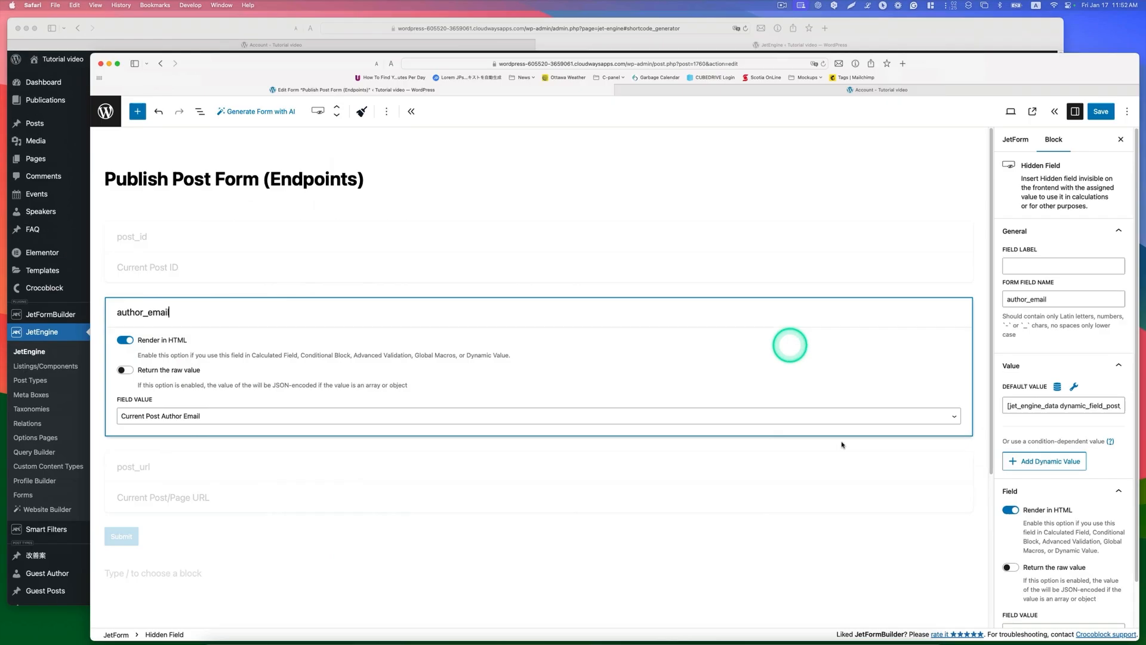
triple_click(1033, 391)
right_click(1035, 391)
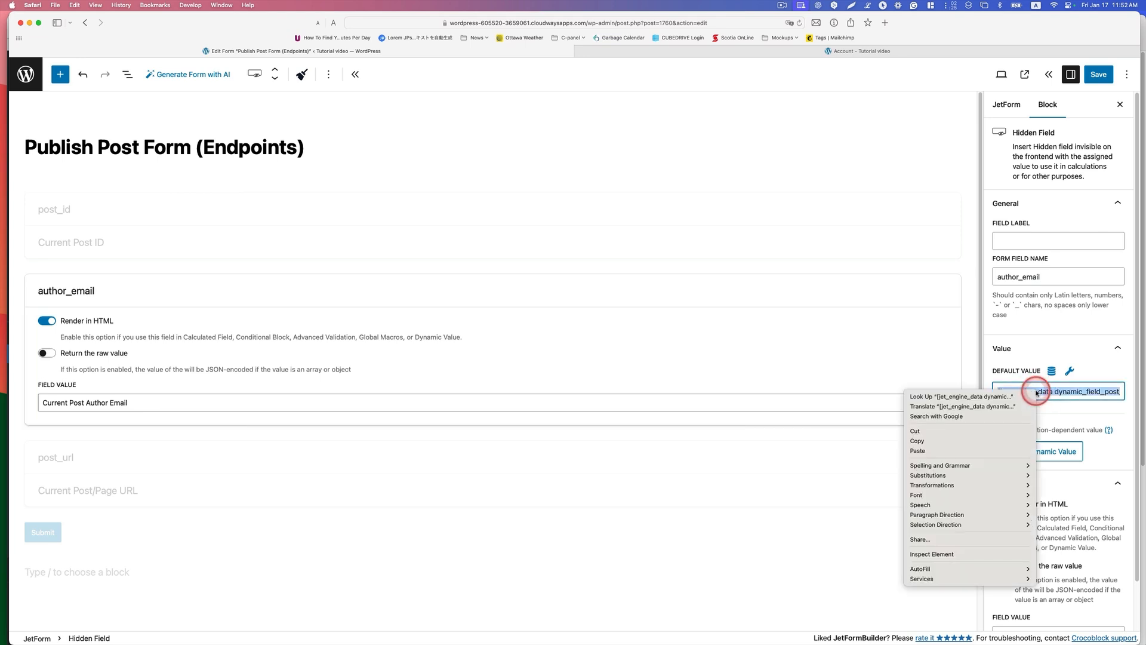
left_click(968, 451)
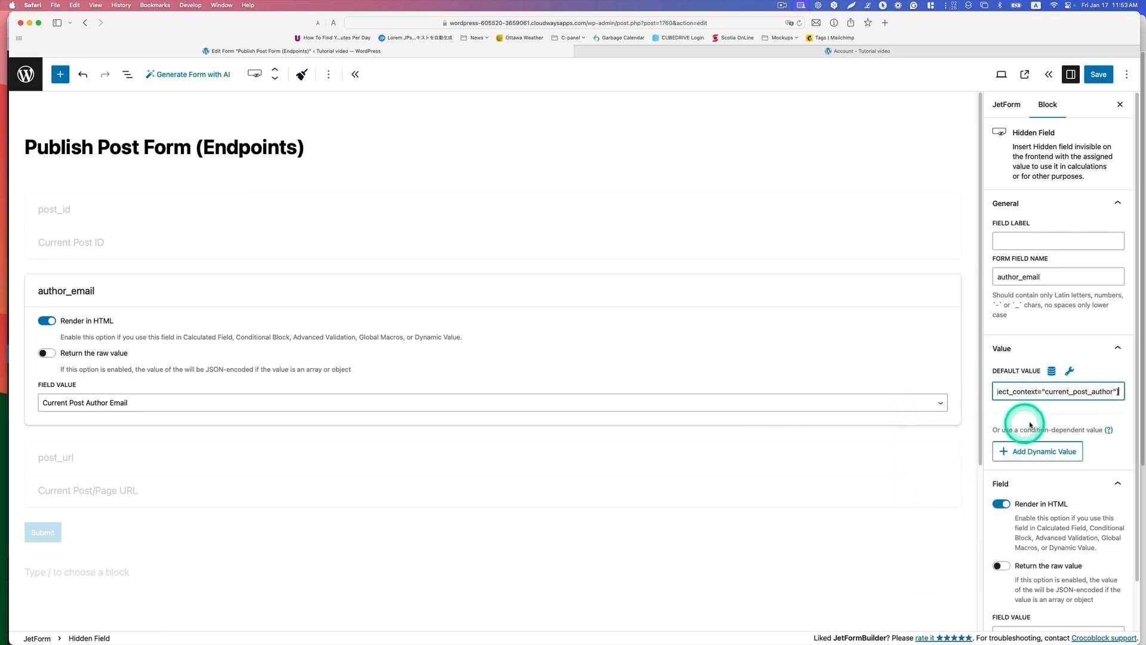
Step: Keep Current Post Author Email as the author_email field value and save the form
scroll(1047, 373, "down", 2)
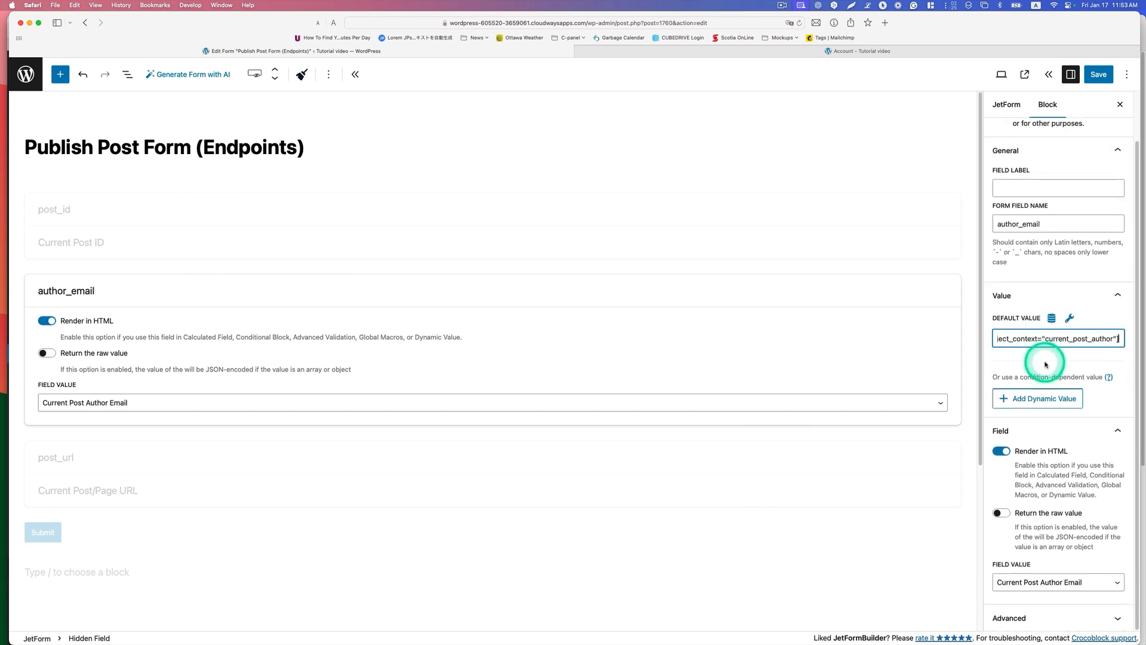
left_click(1009, 582)
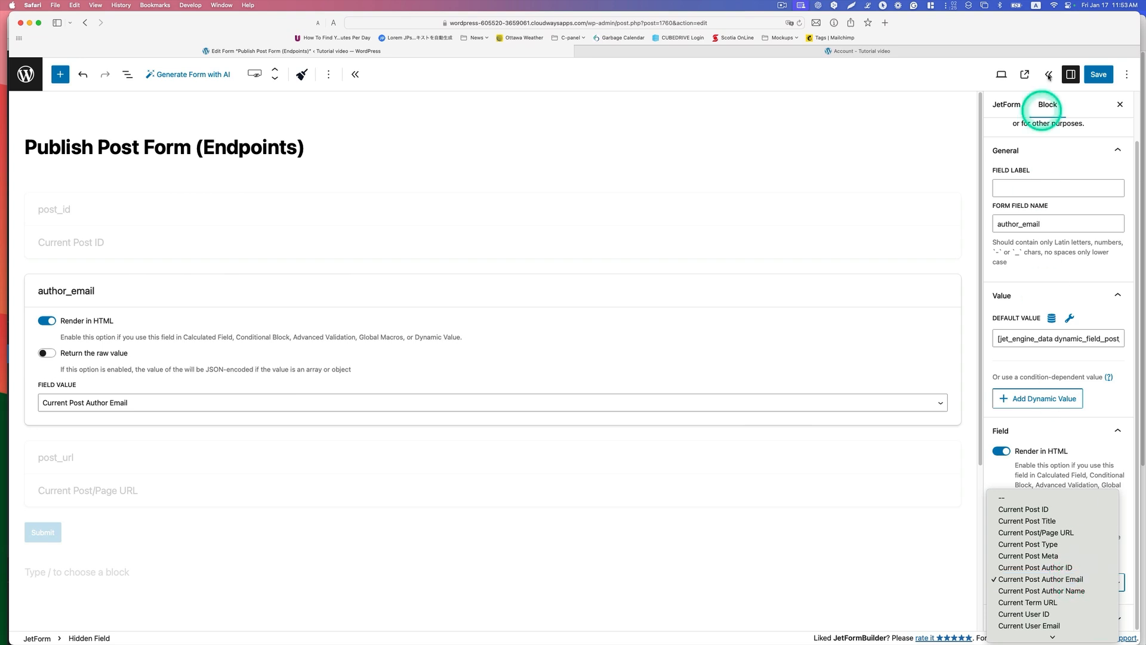
left_click(1095, 78)
left_click(1094, 77)
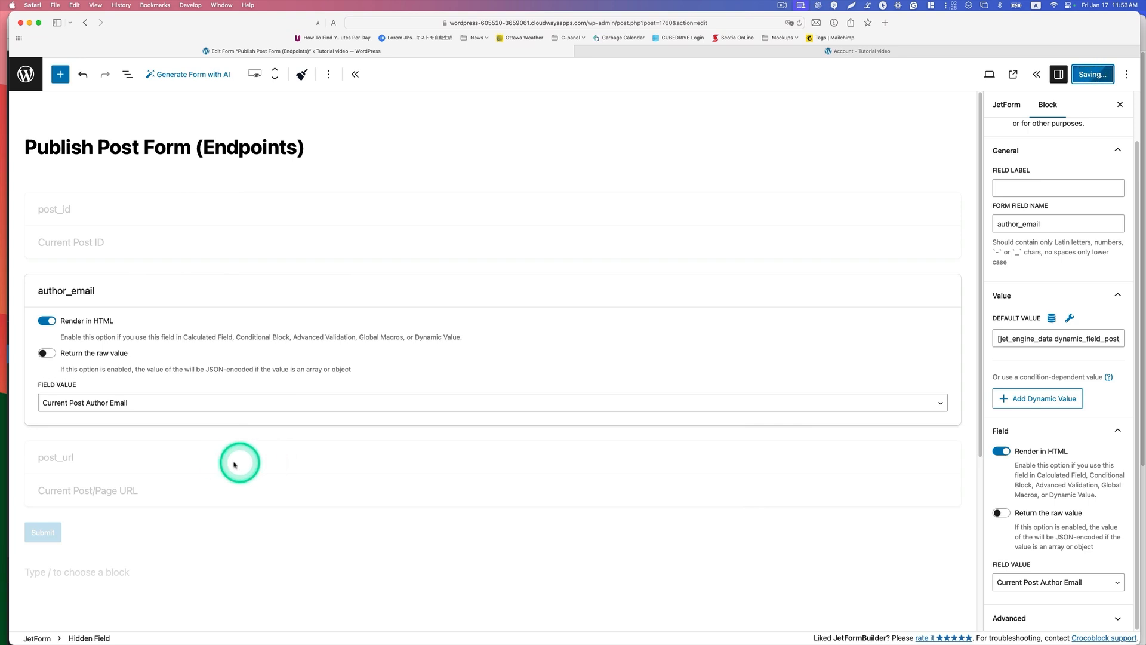
Step: Select the post_url hidden field and check the post link in the "Your post has been published" email
left_click(156, 464)
left_click(98, 383)
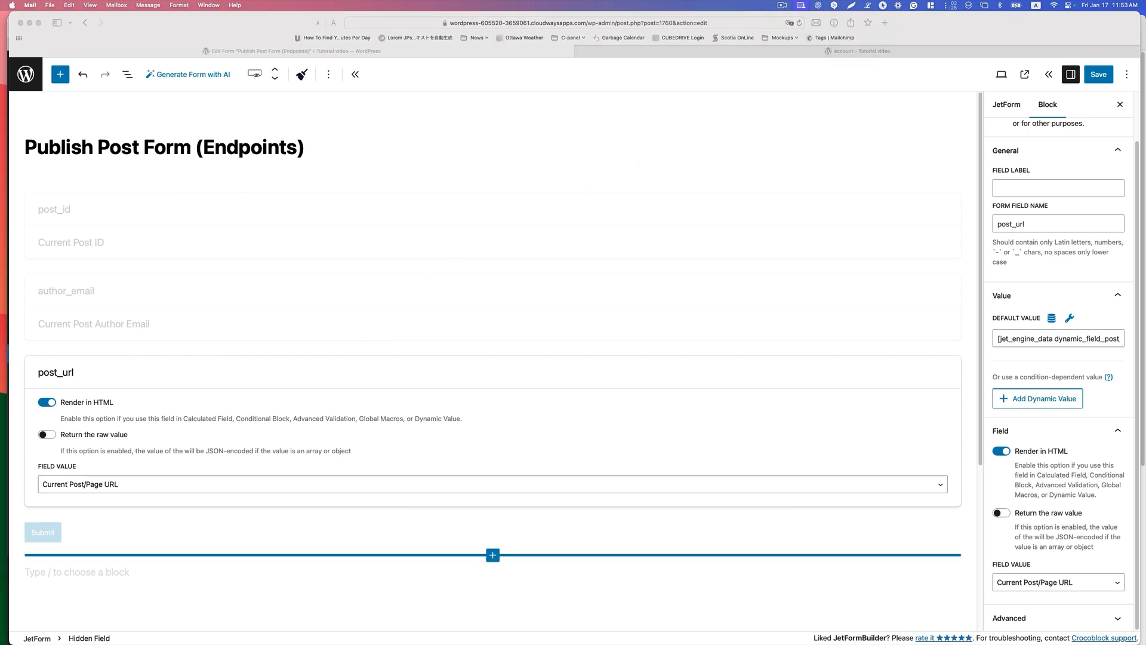
left_click_drag(1145, 120, 628, 117)
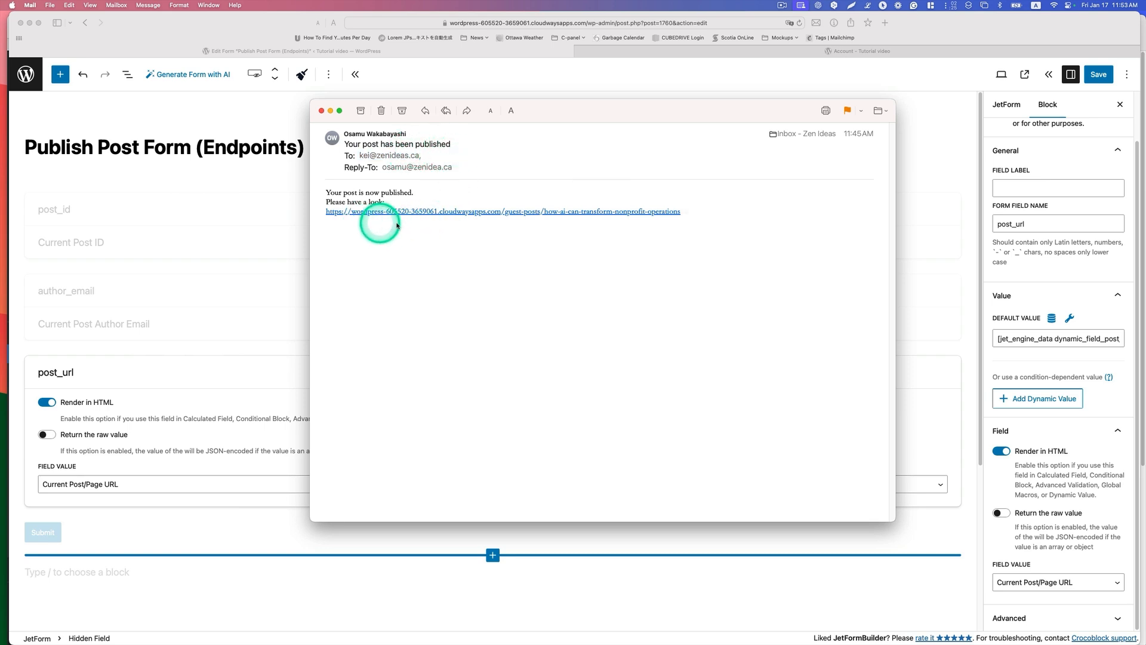
left_click(650, 213)
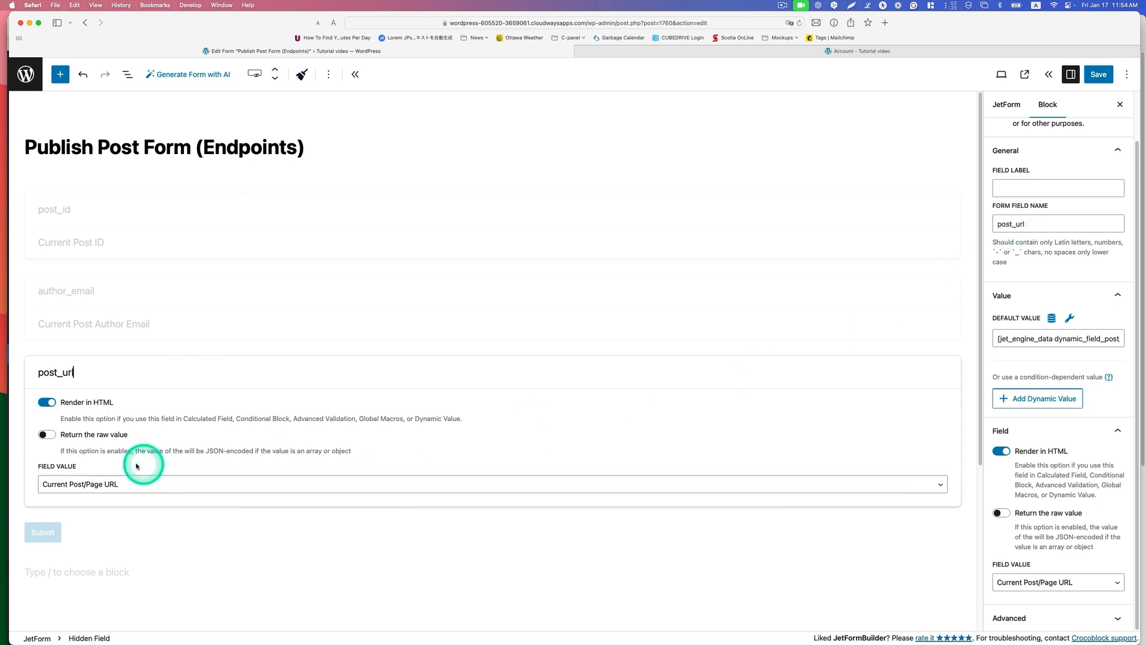
Step: Choose Current Post/Page URL as the post_url field's value, both in the form and in the block settings
left_click(91, 484)
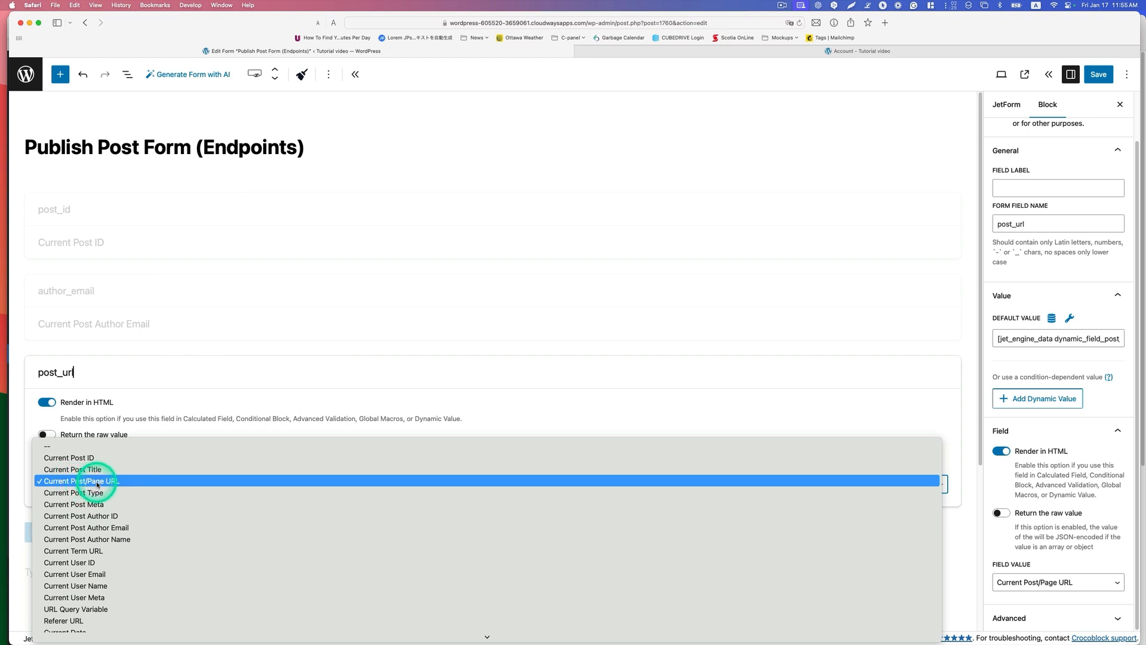
left_click(1023, 580)
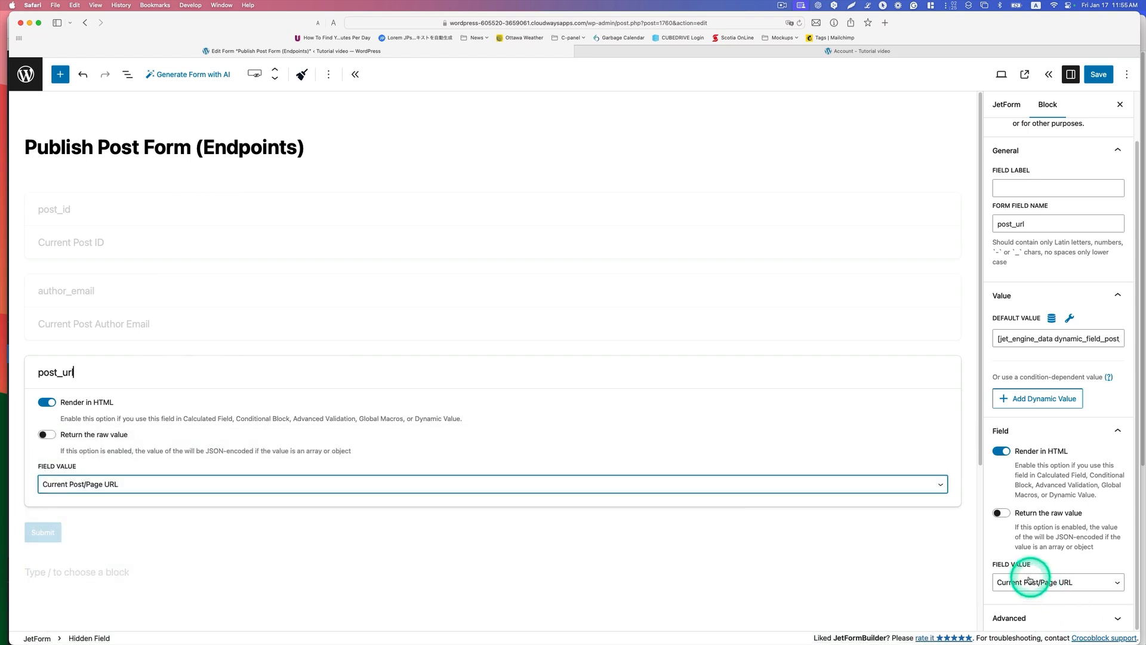
left_click(1021, 583)
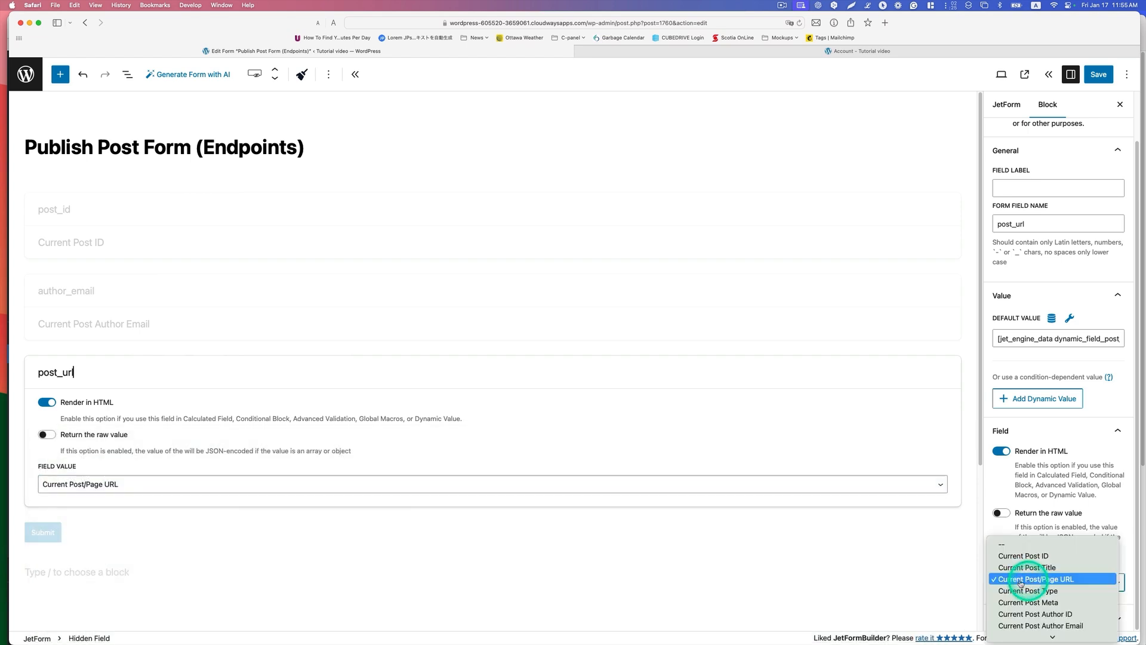
left_click(1069, 580)
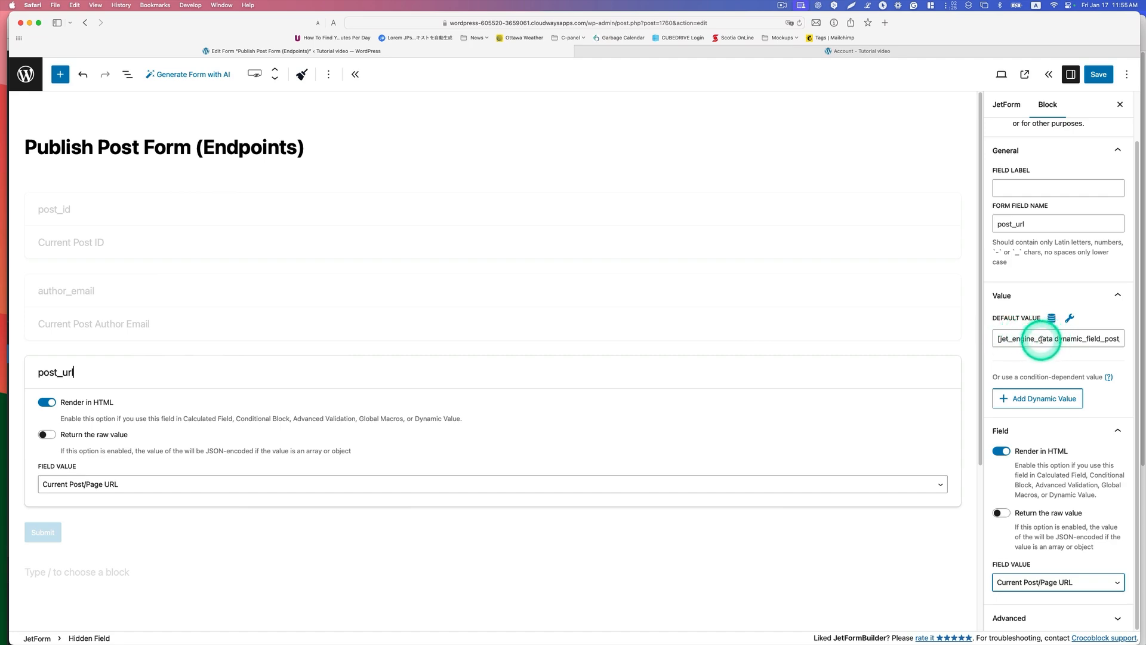
Step: Switch to the JetEngine Shortcode Generator, generate a Post/Term/User/Object Data shortcode for Post Slug and copy it
key("ctrl+Up")
left_click(374, 154)
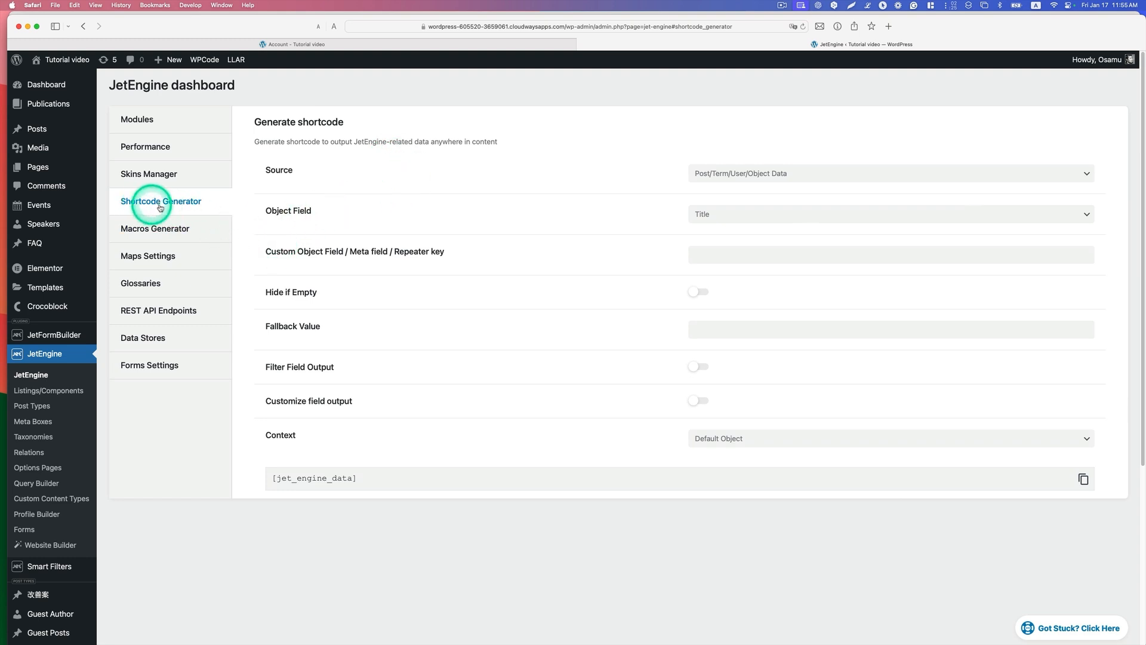
left_click(721, 177)
left_click(728, 172)
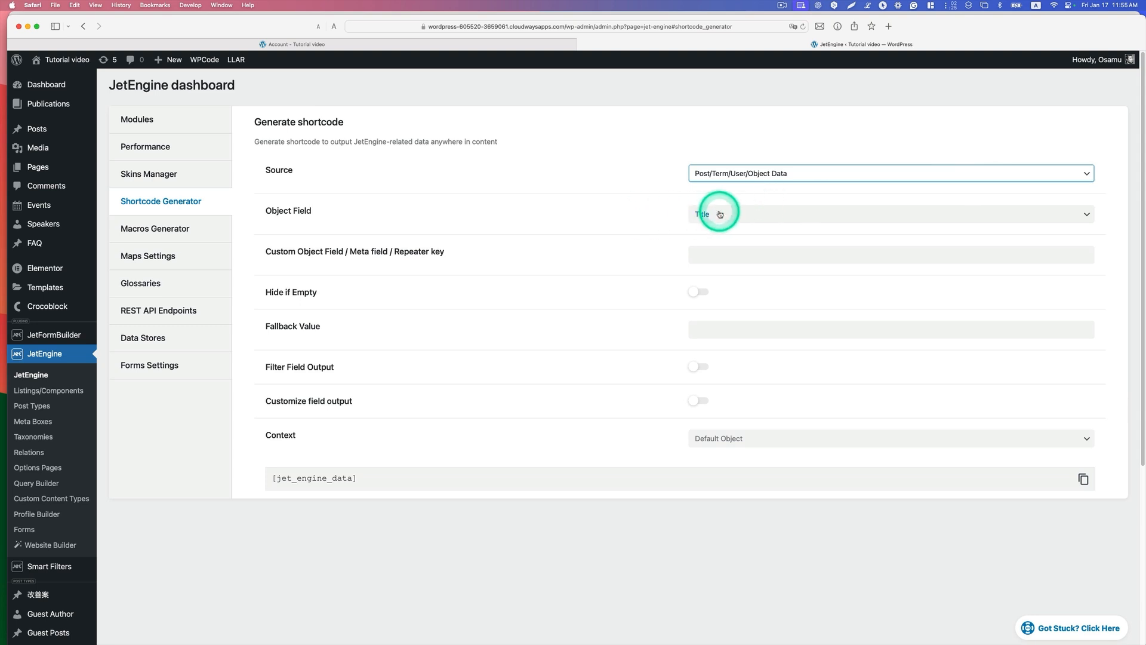
left_click(720, 214)
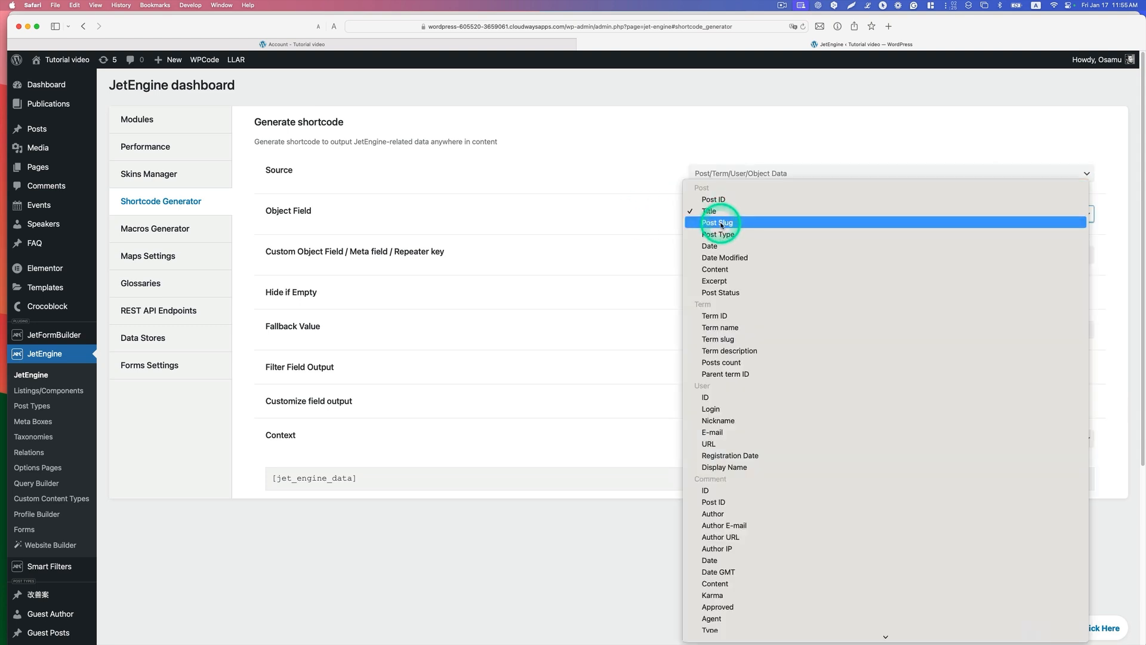
left_click(722, 223)
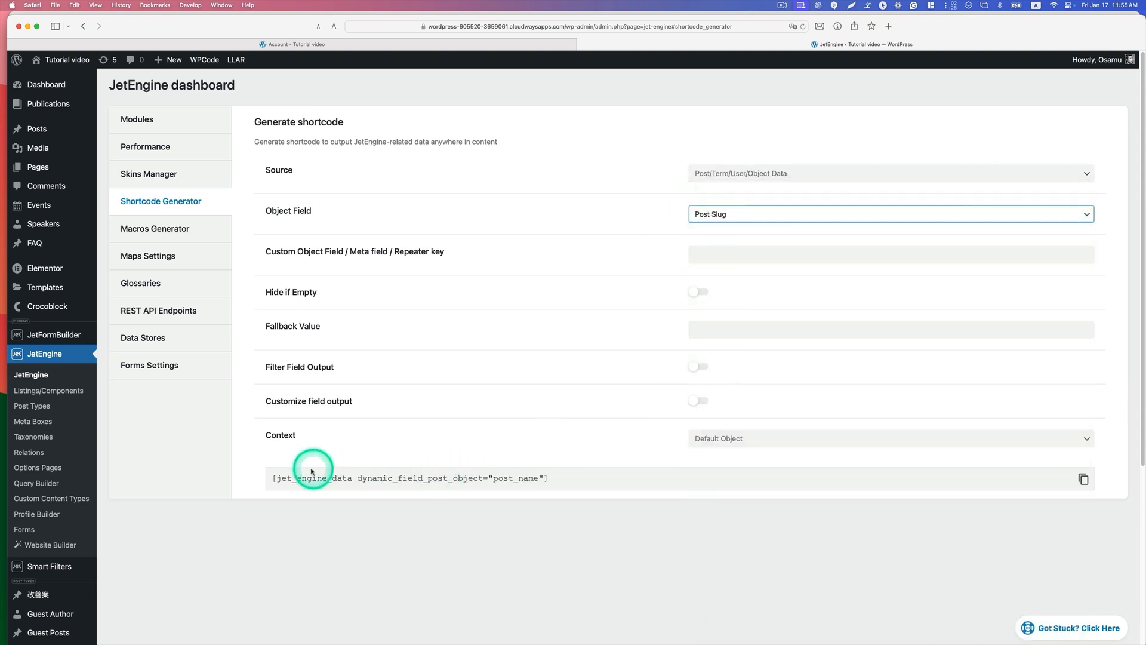
left_click_drag(582, 481, 332, 479)
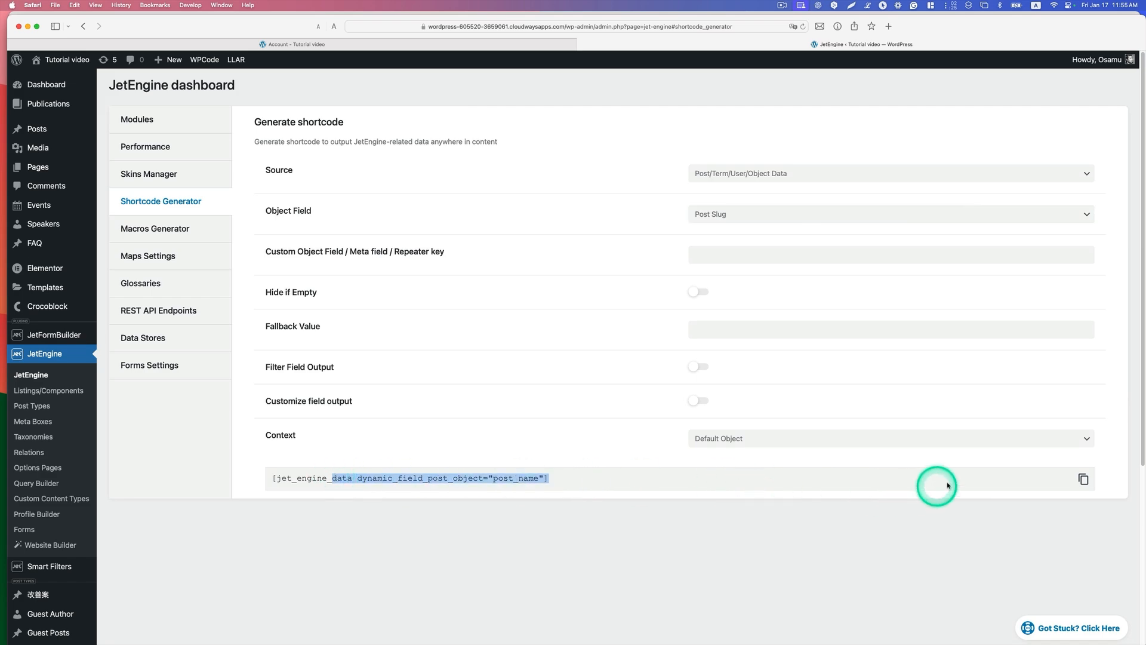
left_click(1084, 481)
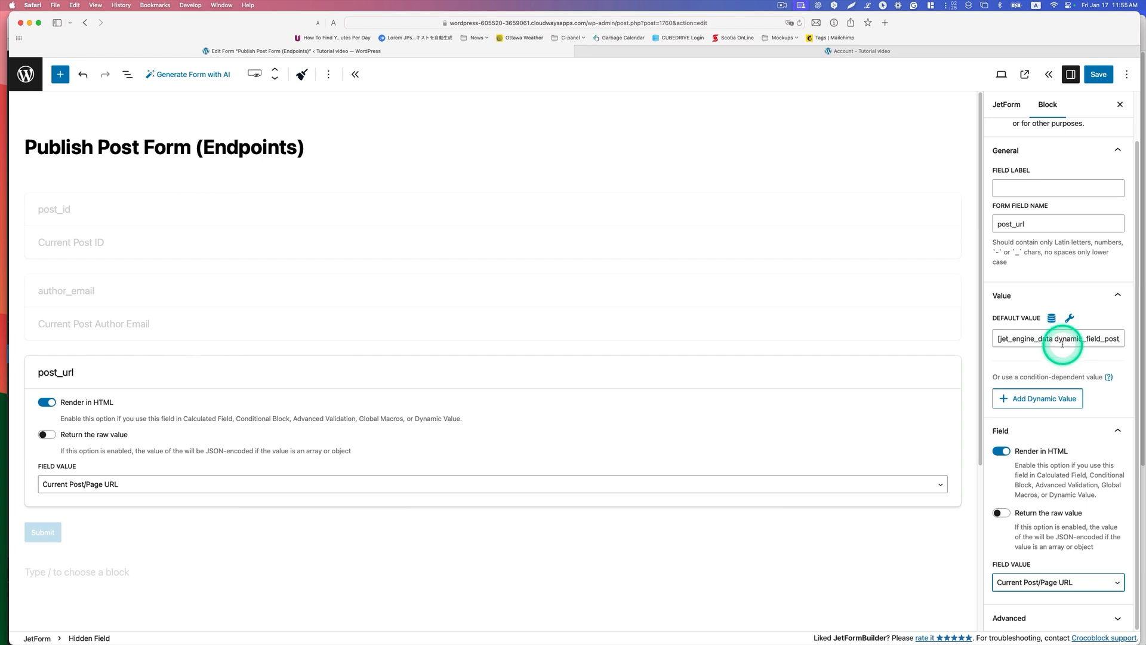
Step: Return to the Publish Post form and replace post_url's default value with the copied post slug shortcode
triple_click(1062, 343)
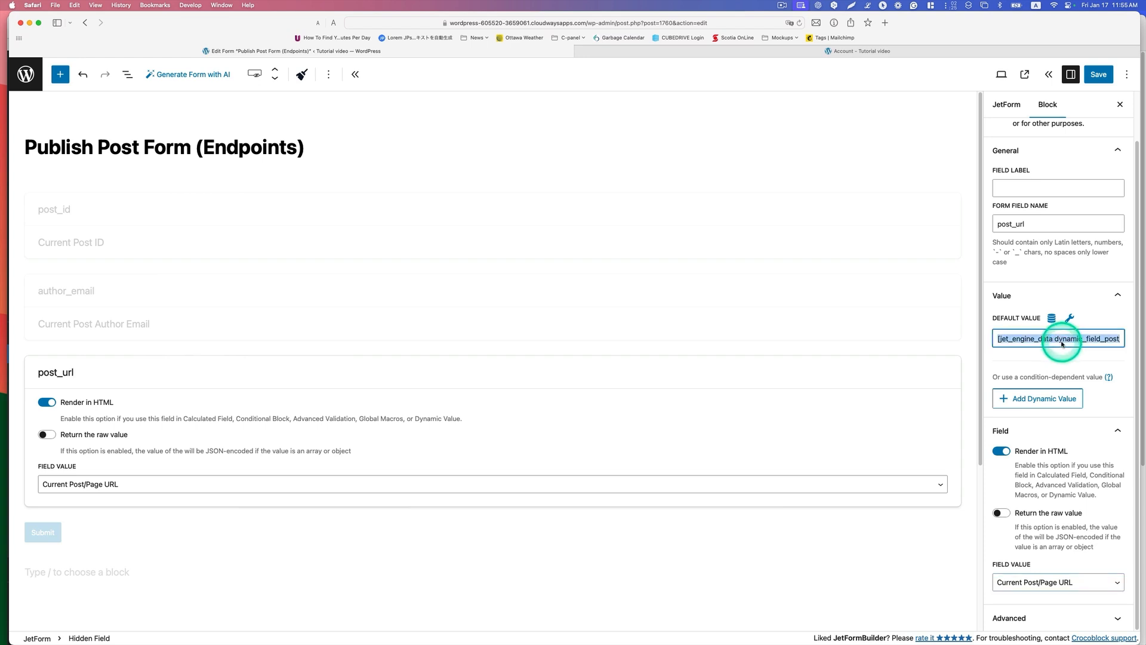
right_click(1062, 343)
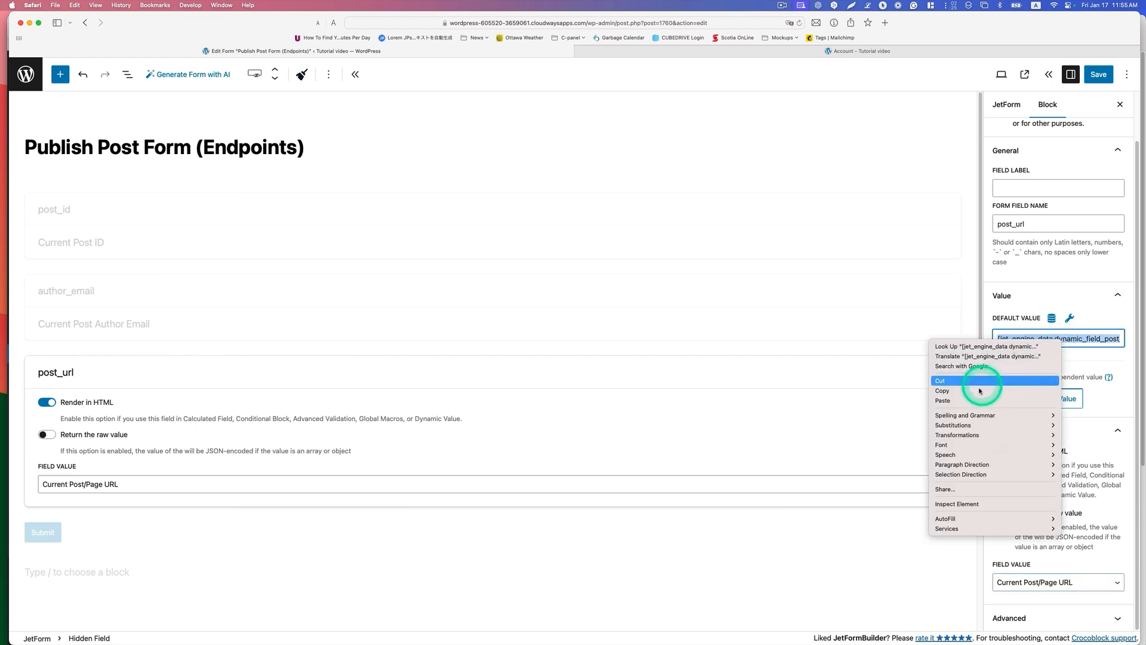
left_click(955, 397)
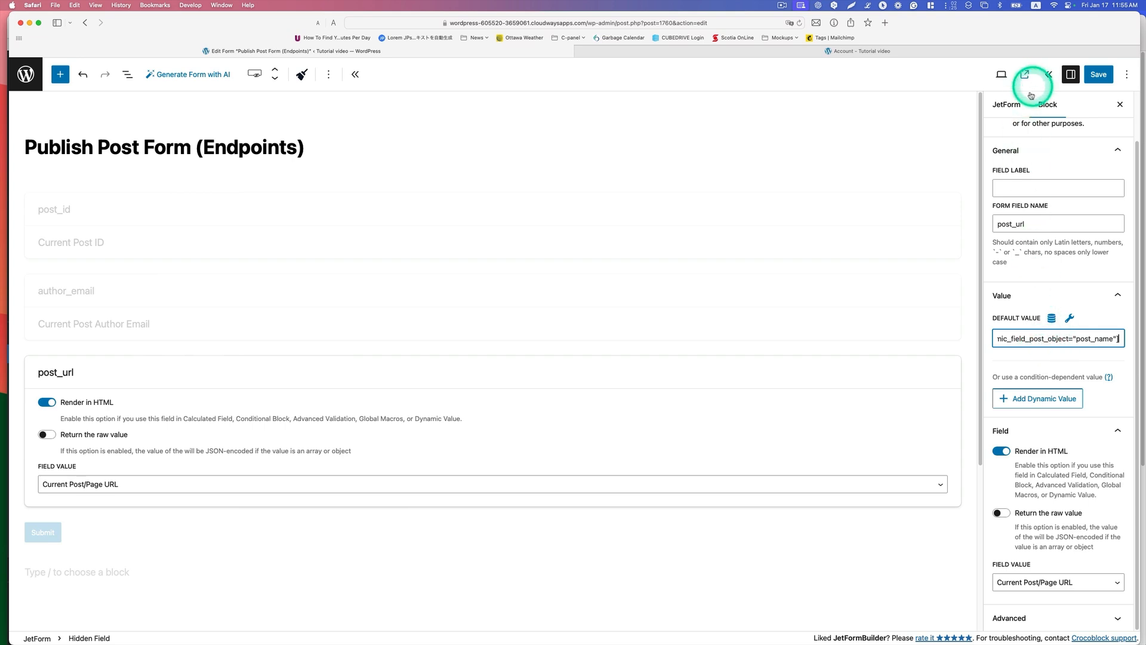
Step: Open the form's Insert/Update Post action and keep Guest Posts as the post type and Published as the post status
left_click(1005, 108)
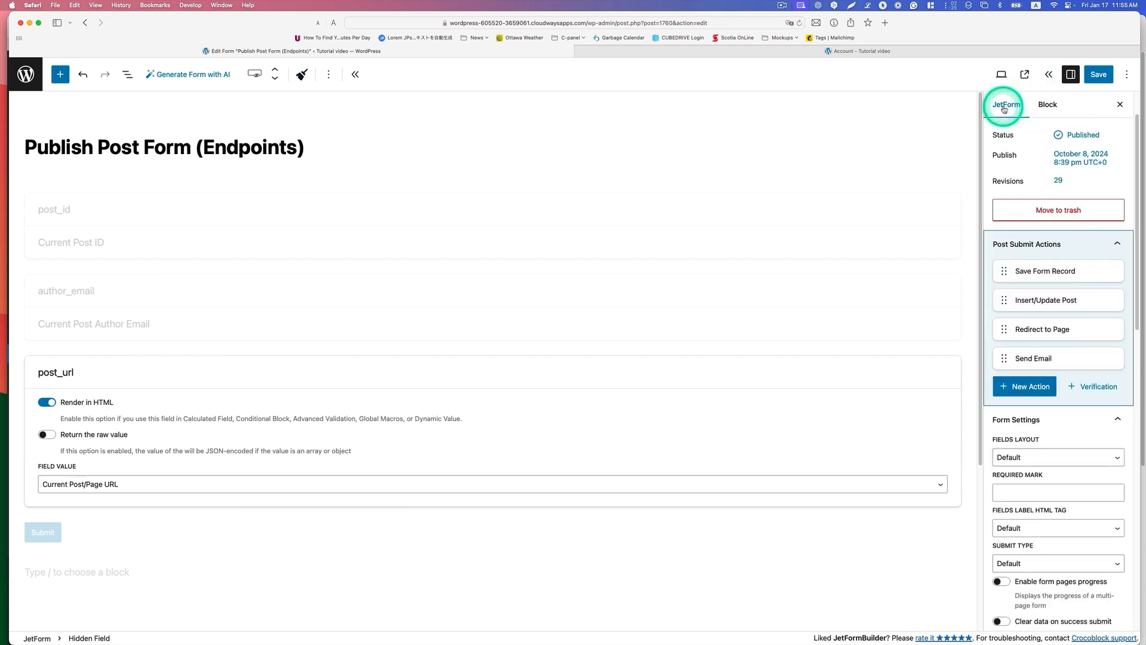
scroll(1005, 149, "down", 1)
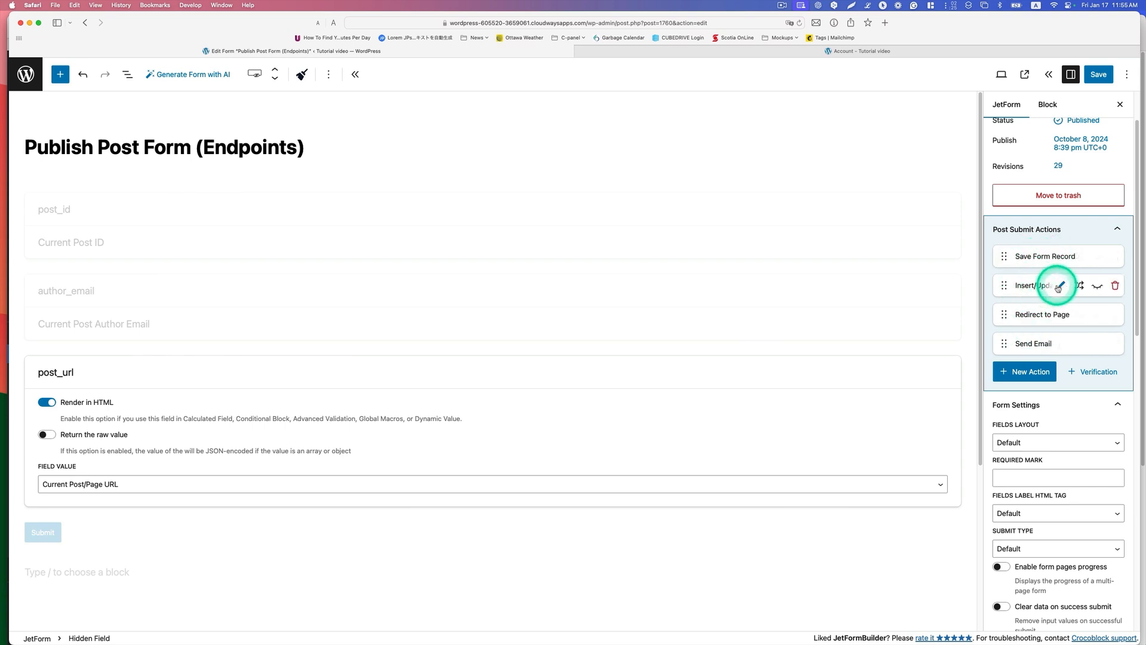
left_click(1060, 286)
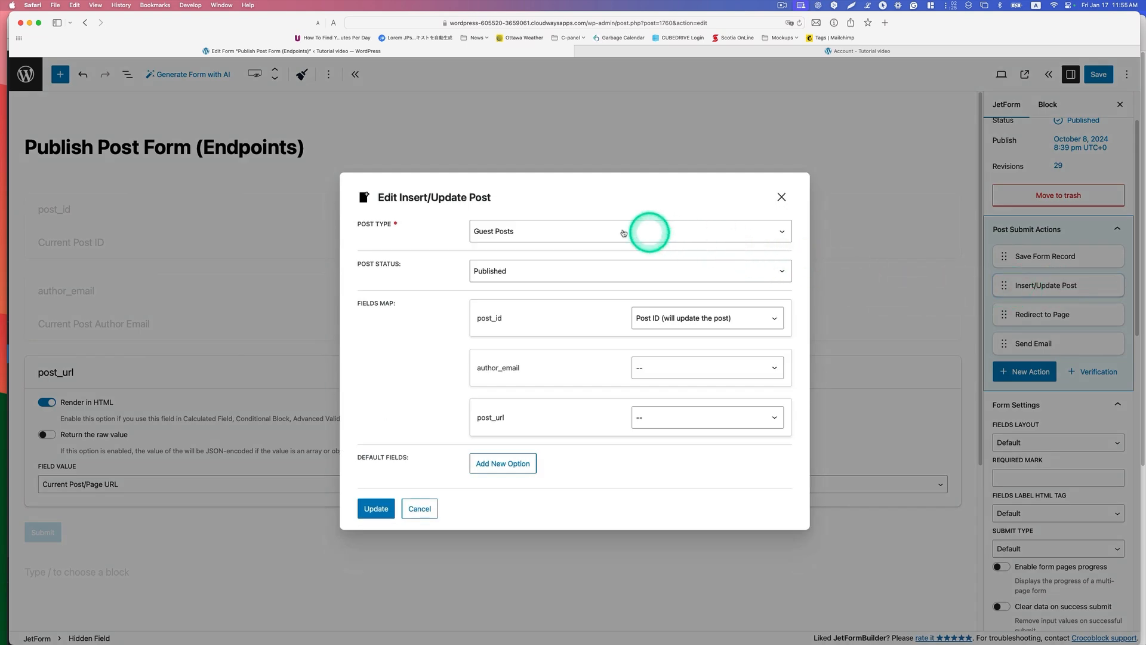
left_click(518, 233)
left_click(519, 226)
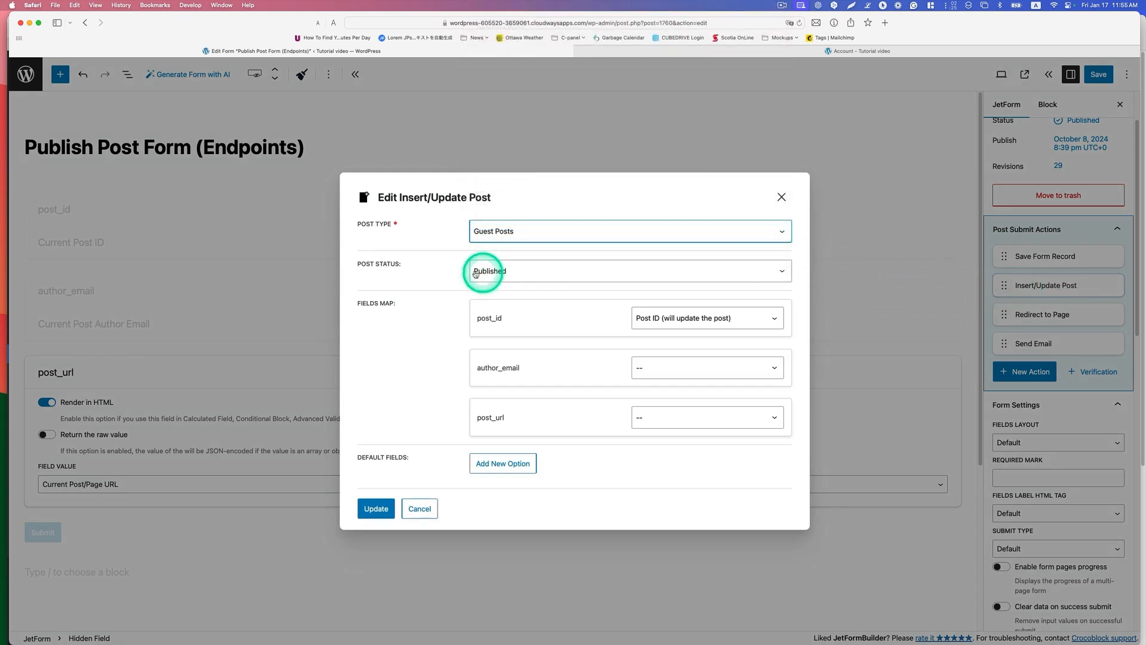
left_click(512, 272)
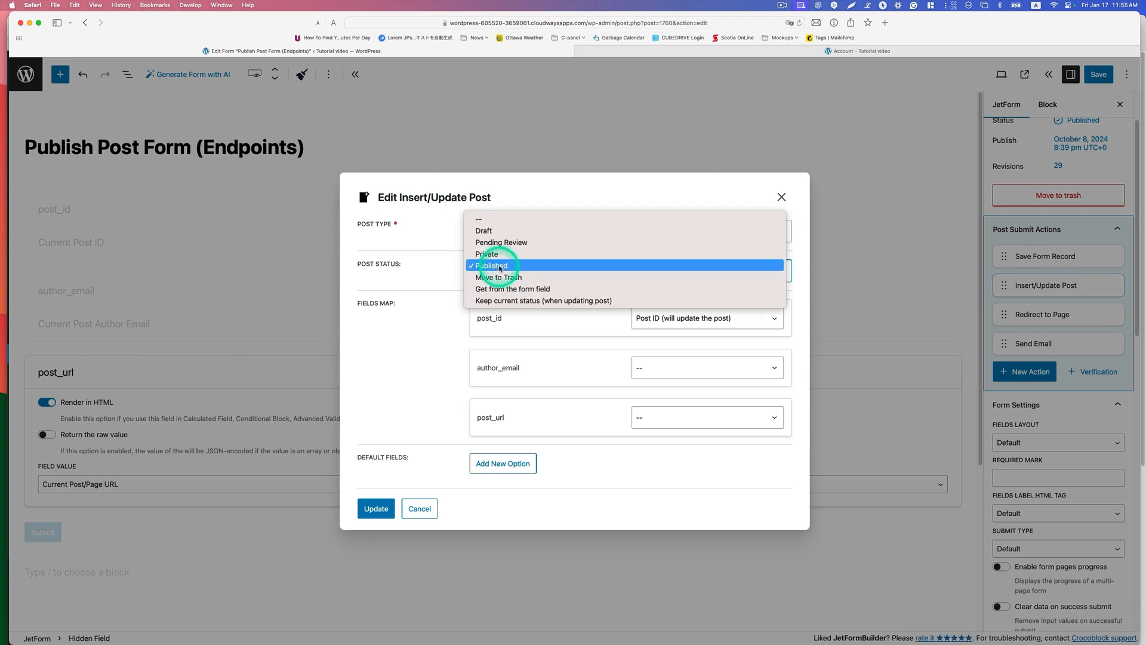
left_click(501, 267)
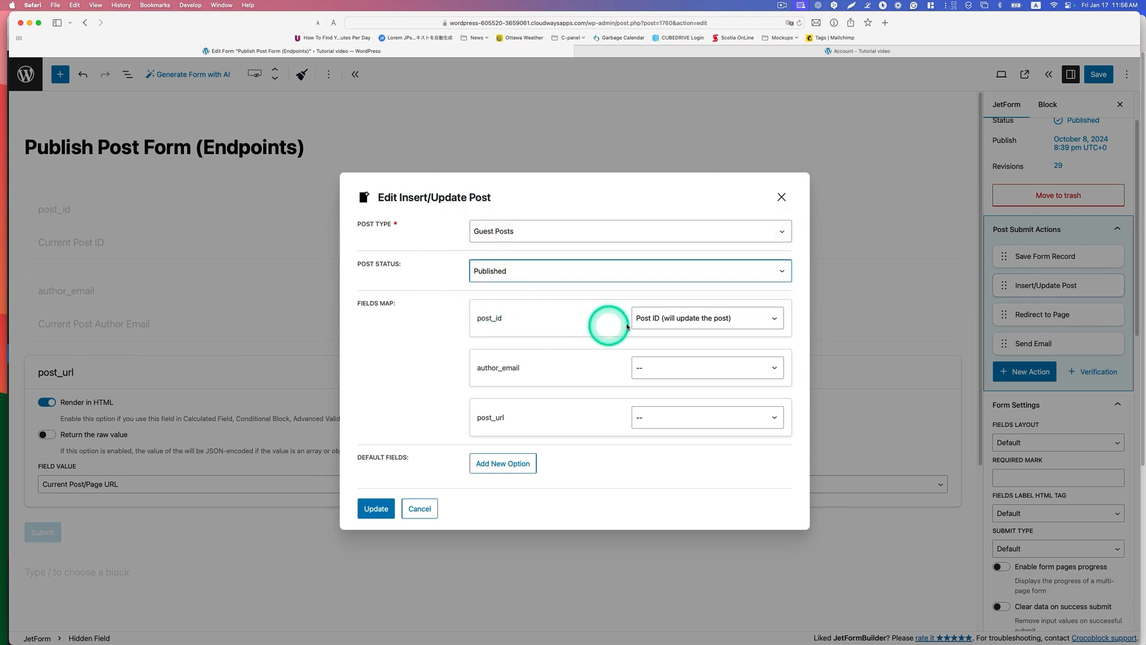
Step: Map post_id to Post ID (will update the post) and update the Insert/Update Post action
left_click(686, 318)
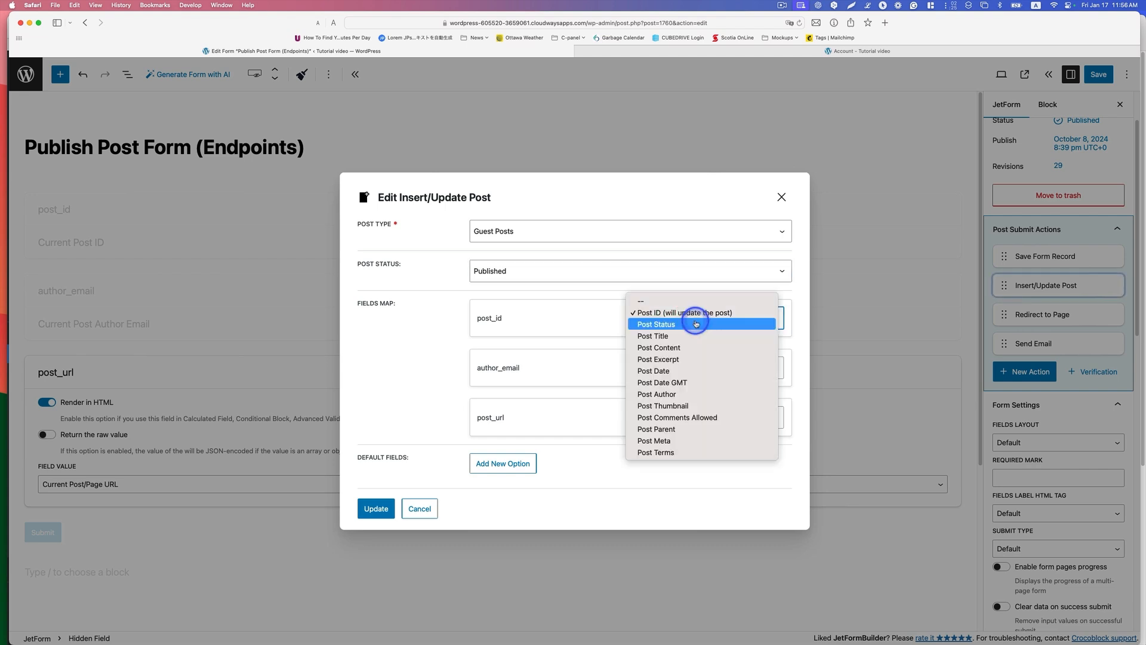
left_click(659, 313)
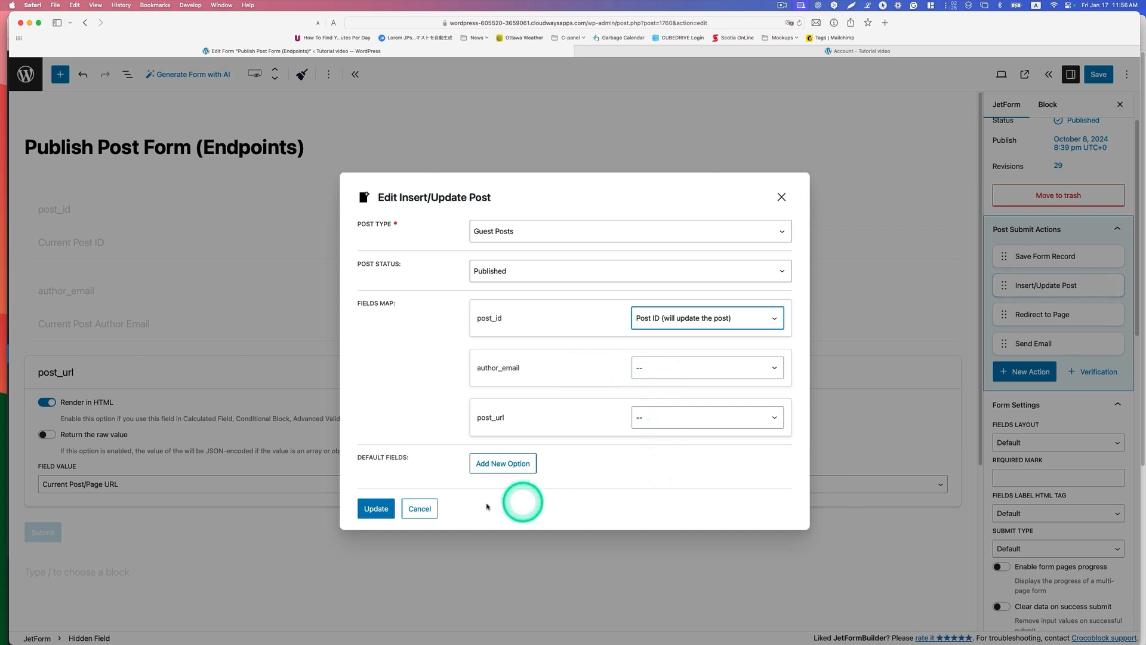
left_click(370, 512)
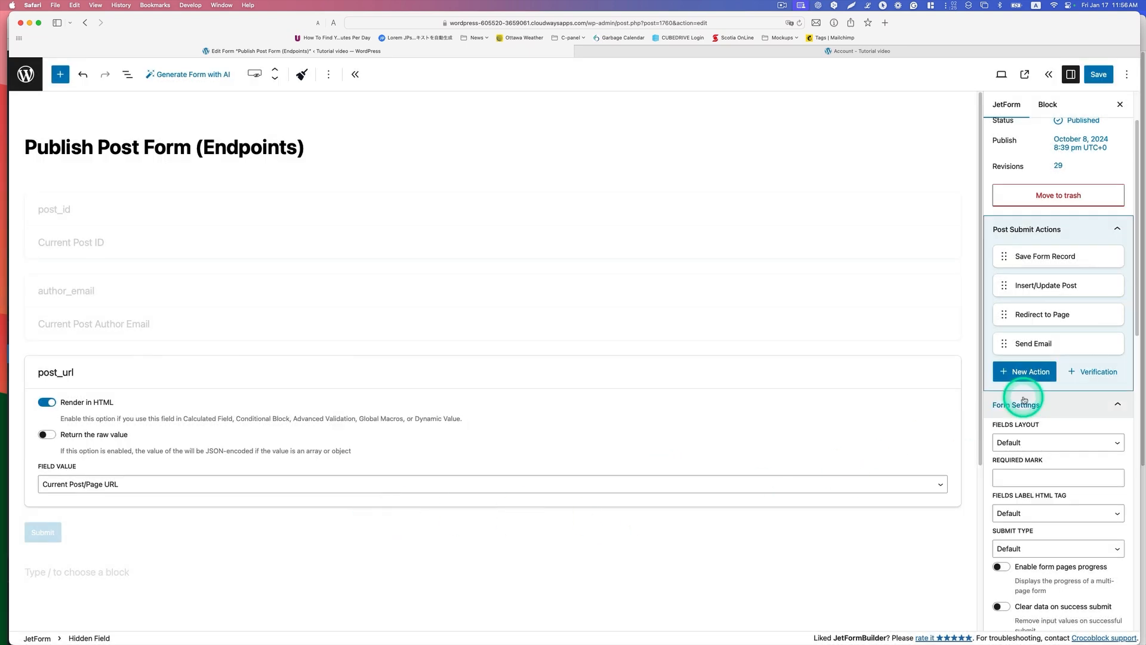
Step: Check the Redirect to Page action's custom URL ending in /account/all-posts/ and update the action
left_click(1062, 316)
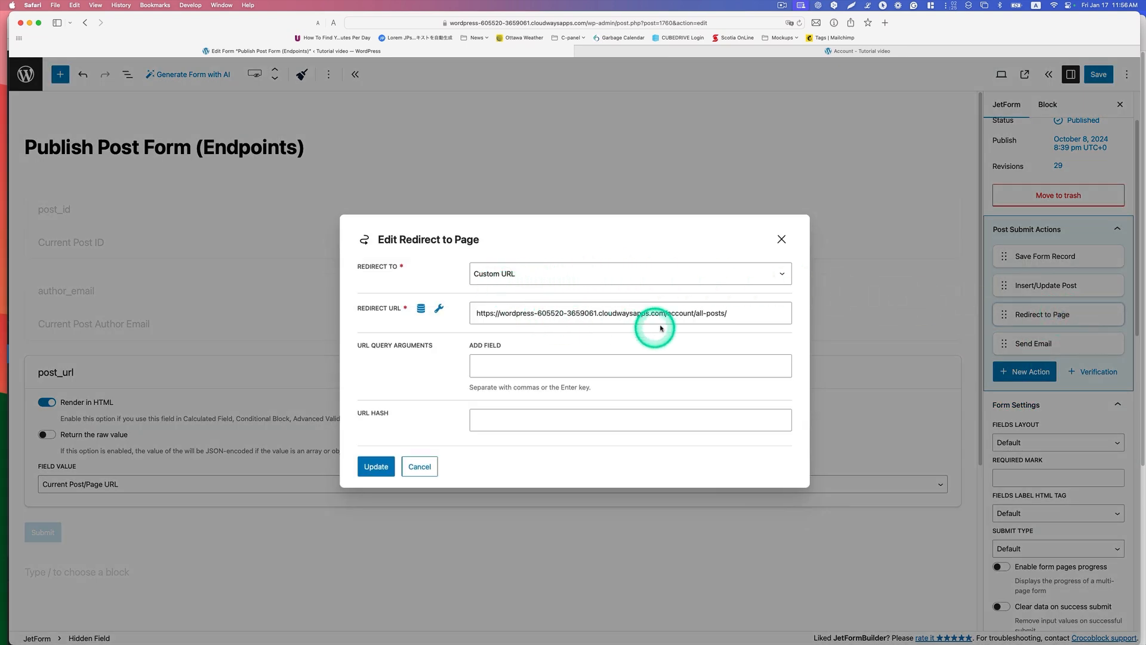
left_click(744, 314)
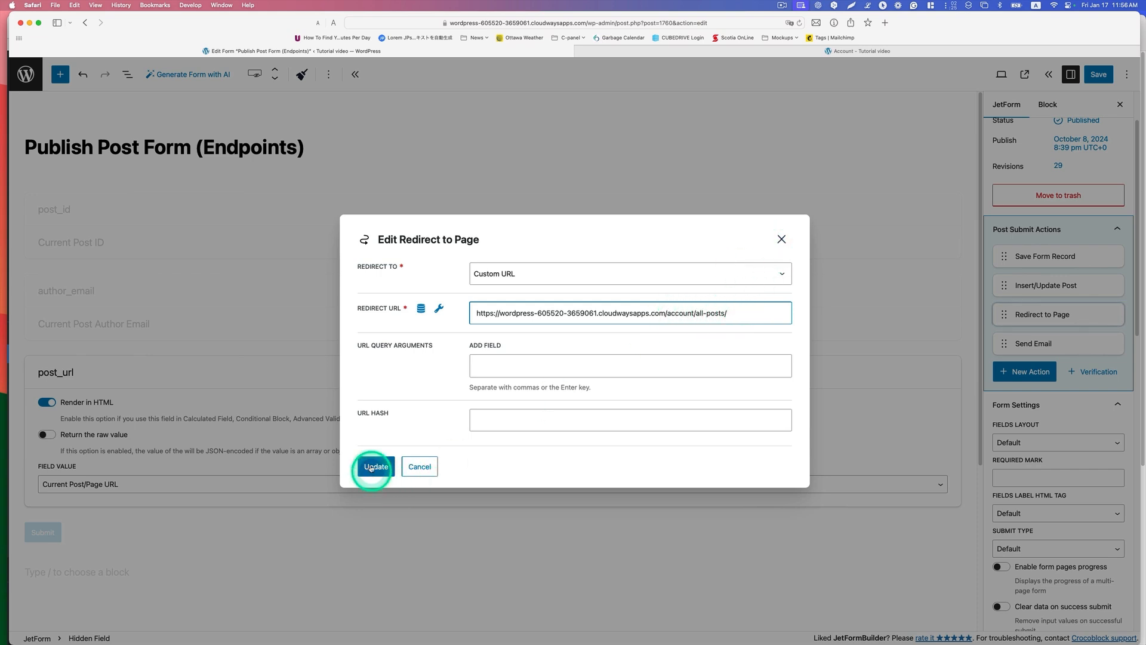
left_click(376, 466)
Step: Open the Send Email action and keep Email from submitted form field as the recipient, taken from author_email
left_click(1064, 344)
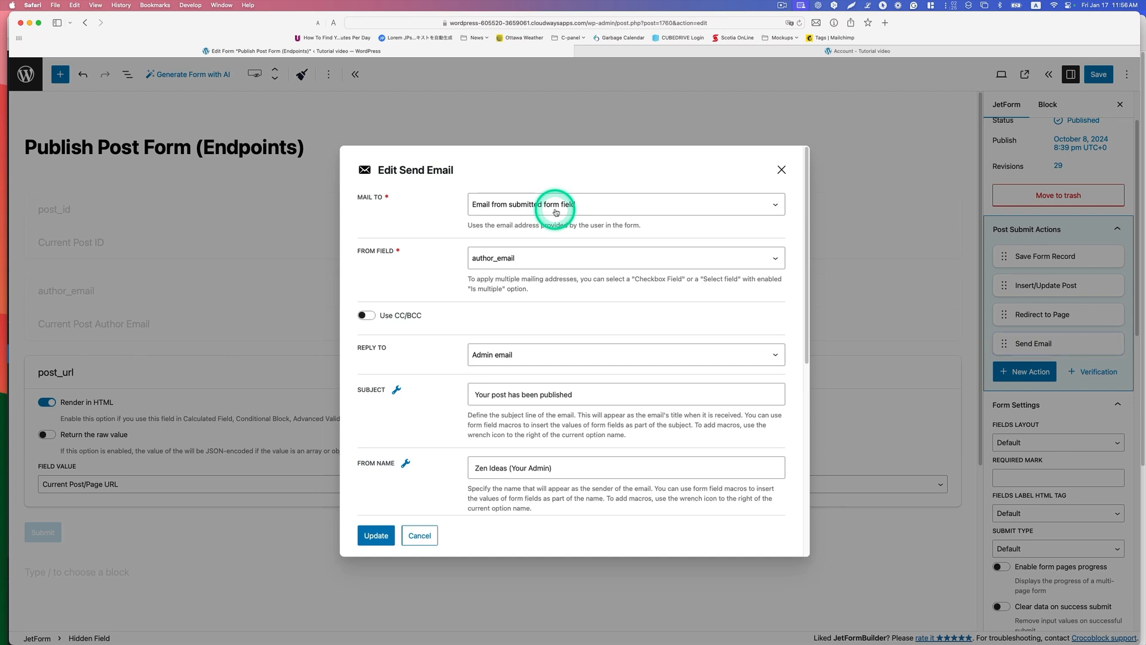
left_click(578, 207)
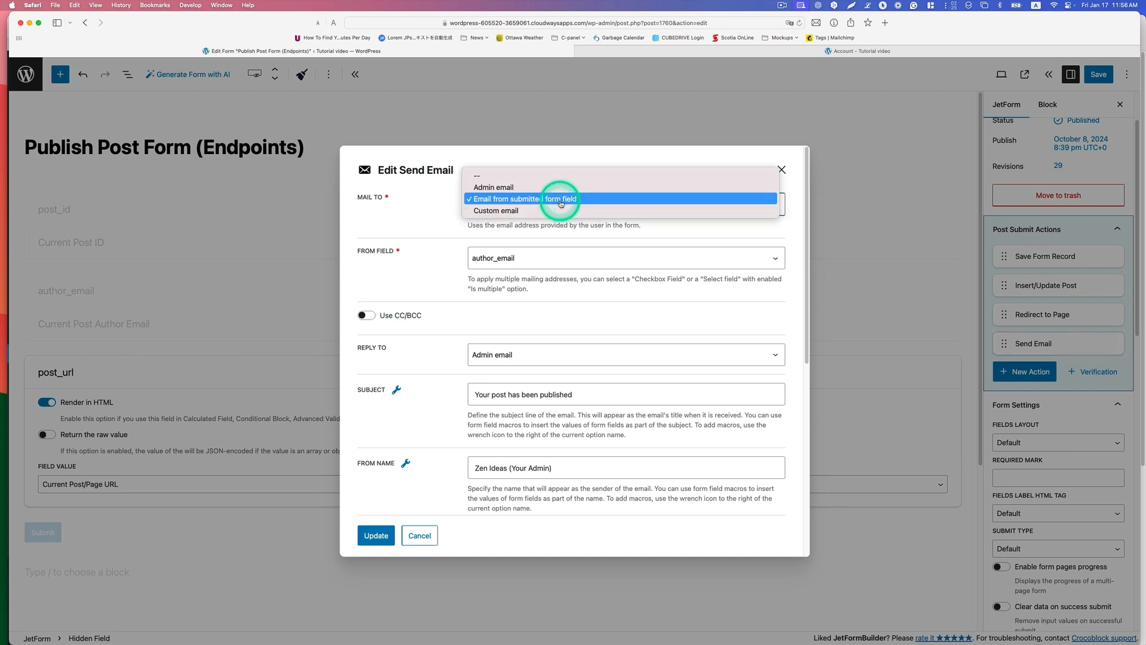
left_click(559, 196)
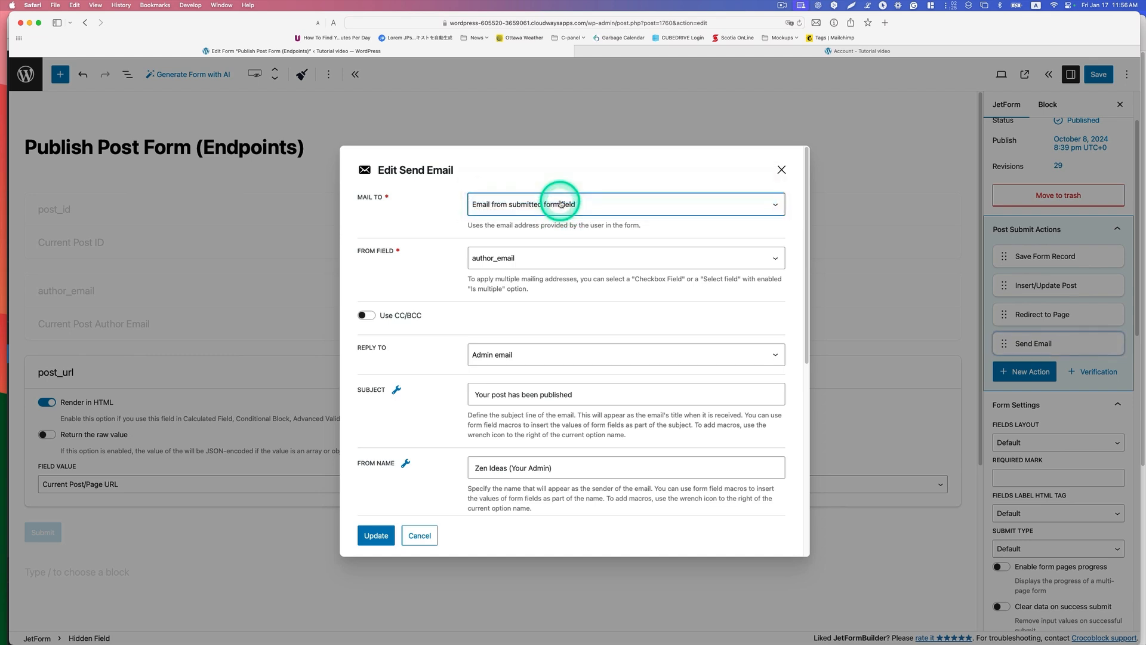
left_click(503, 268)
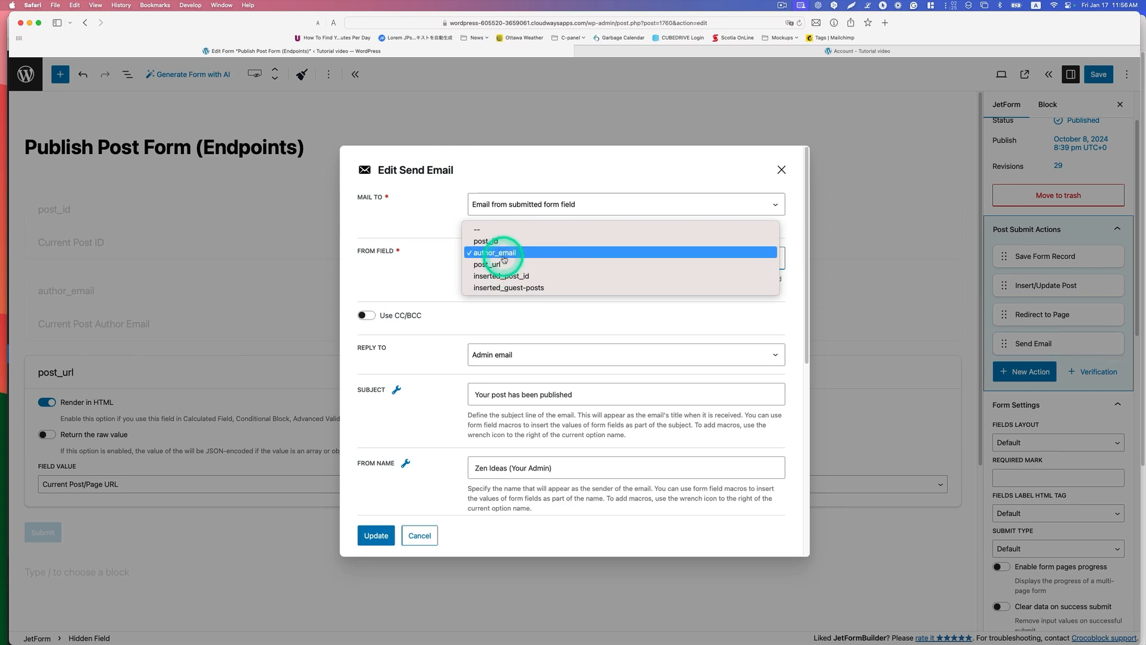
left_click(505, 258)
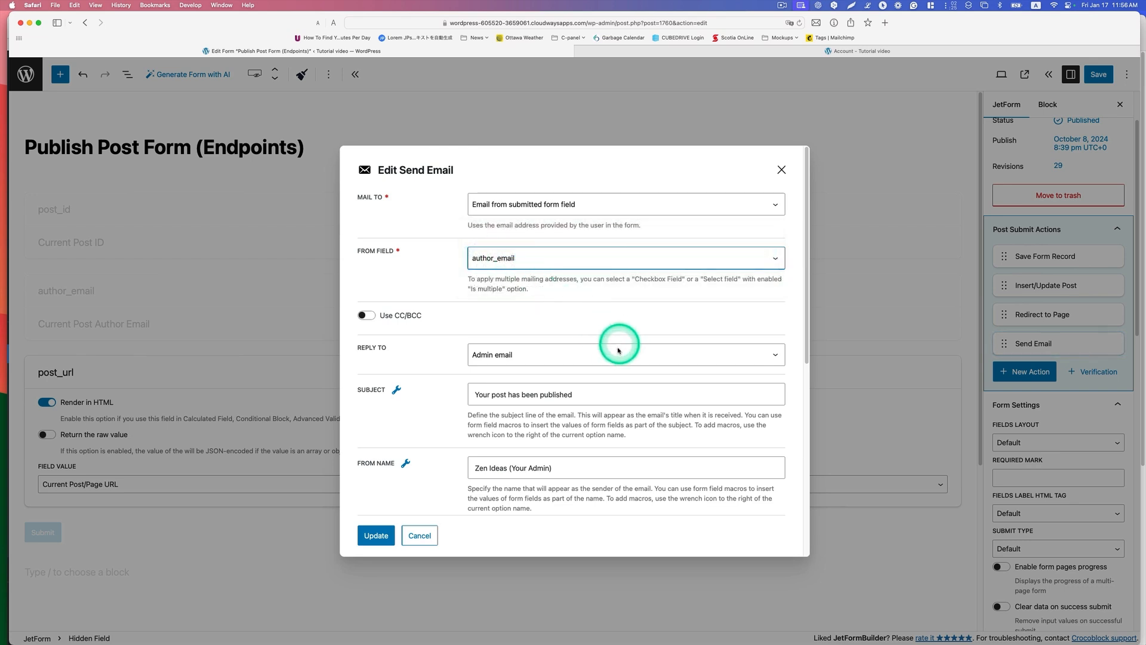
Step: Keep Admin email as the Reply To option and check the email's subject, sender name and sender address
scroll(611, 353, "down", 1)
left_click(523, 340)
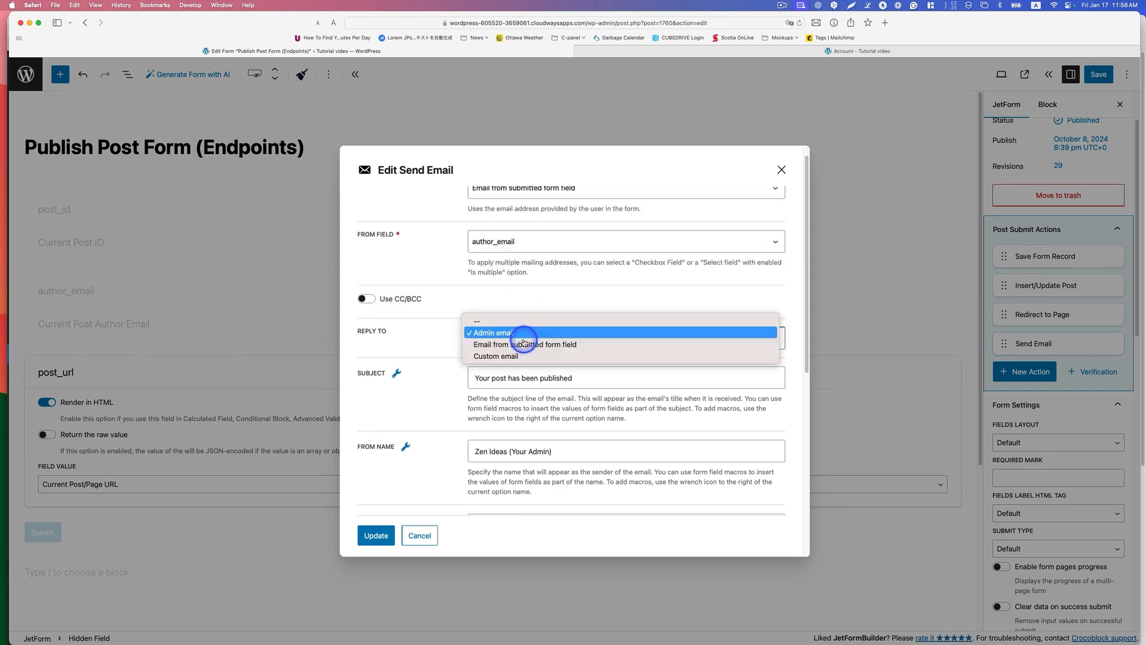
left_click(519, 337)
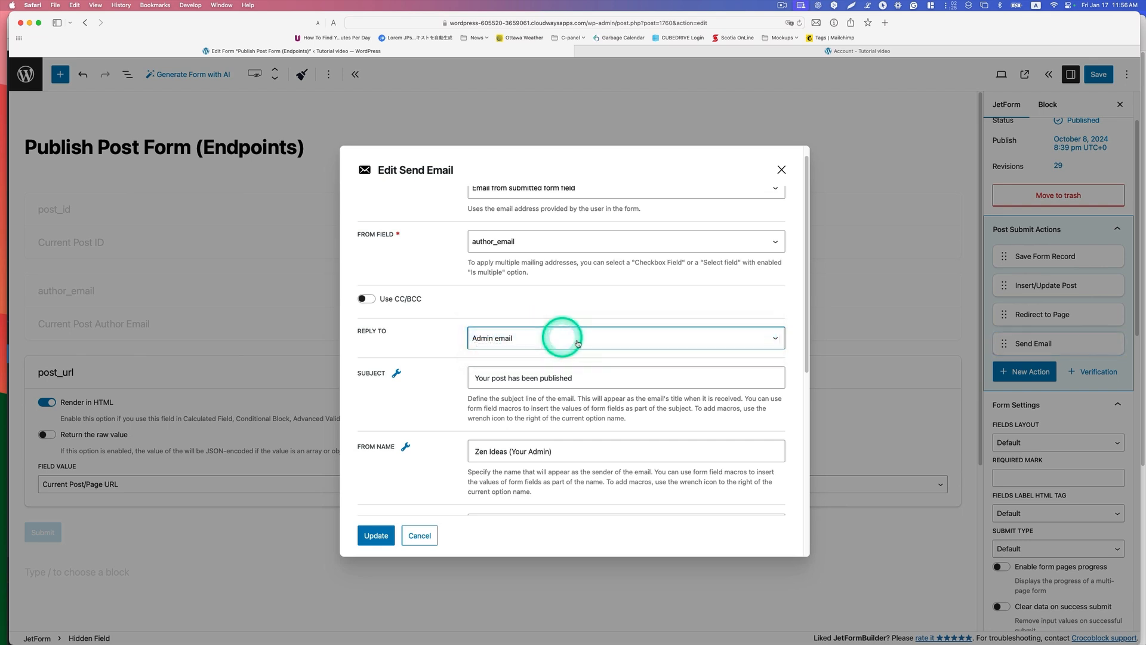
scroll(540, 394, "down", 1)
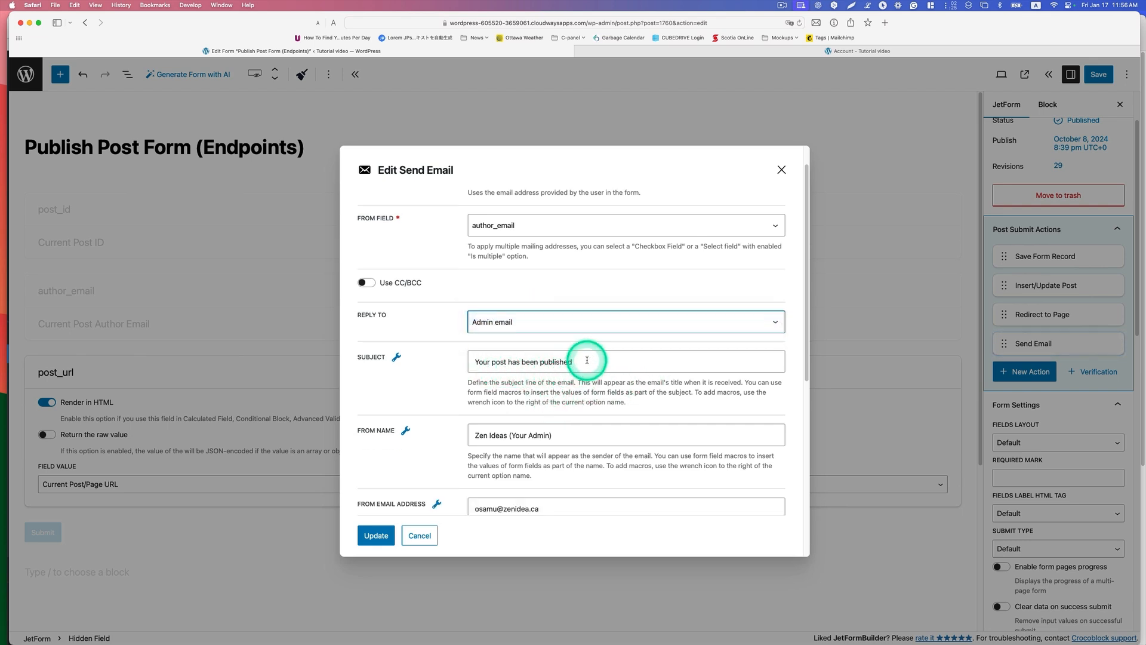
scroll(578, 366, "down", 5)
left_click(530, 346)
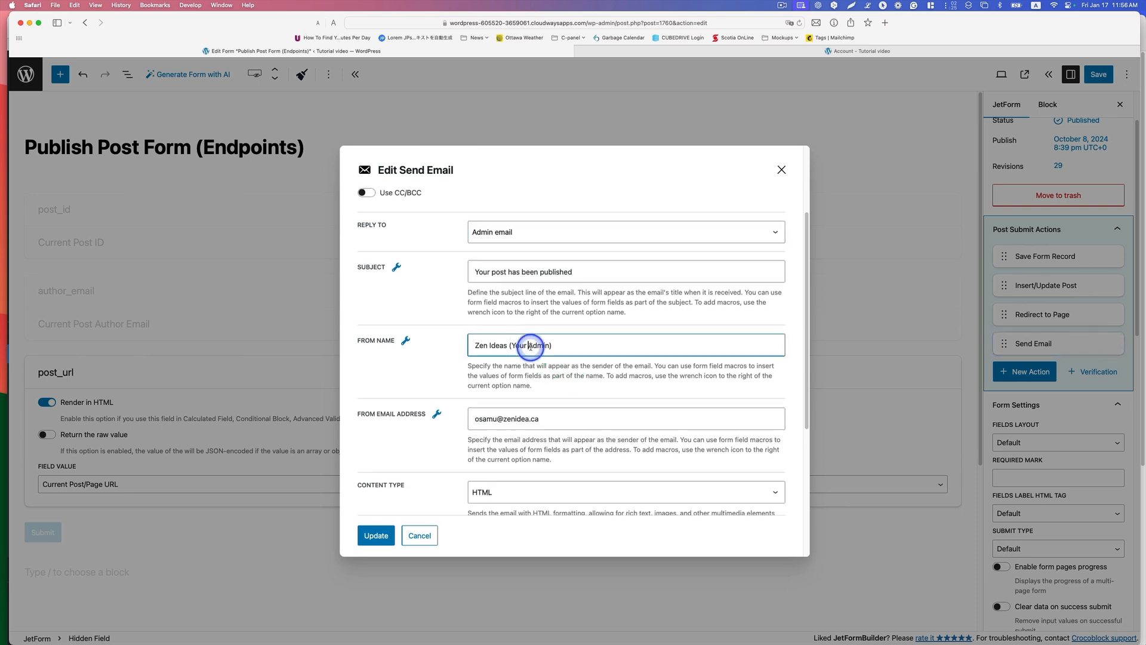
left_click(511, 346)
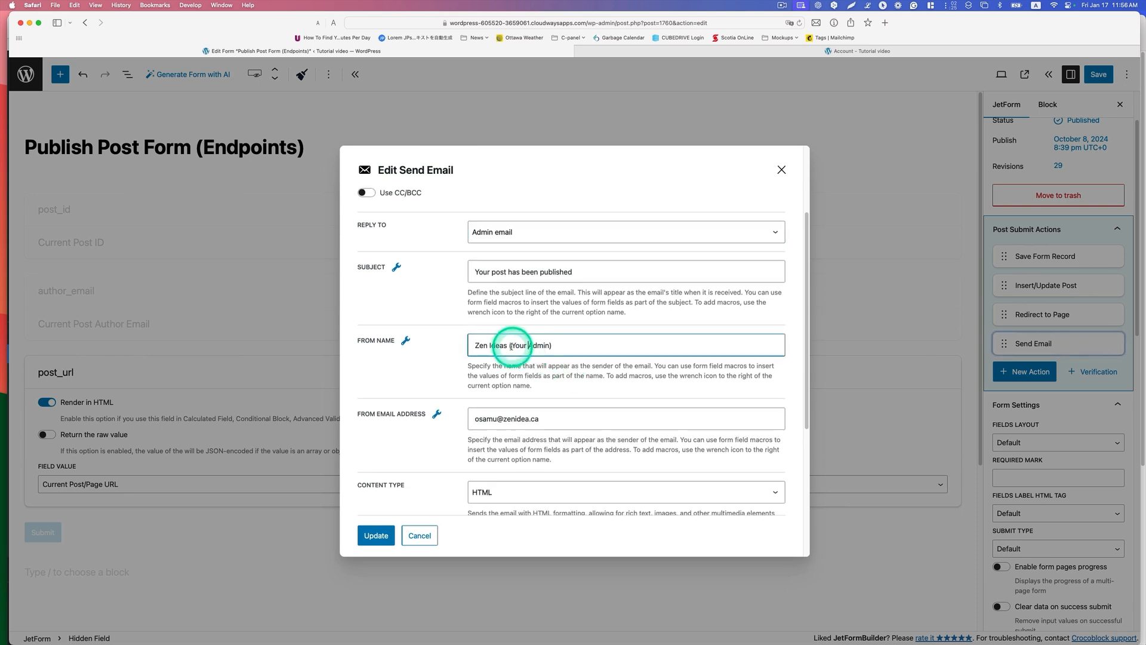
left_click(537, 423)
Step: Keep HTML as the email's content type and select the guest-posts link containing %post_url% in the email content
scroll(555, 412, "down", 1)
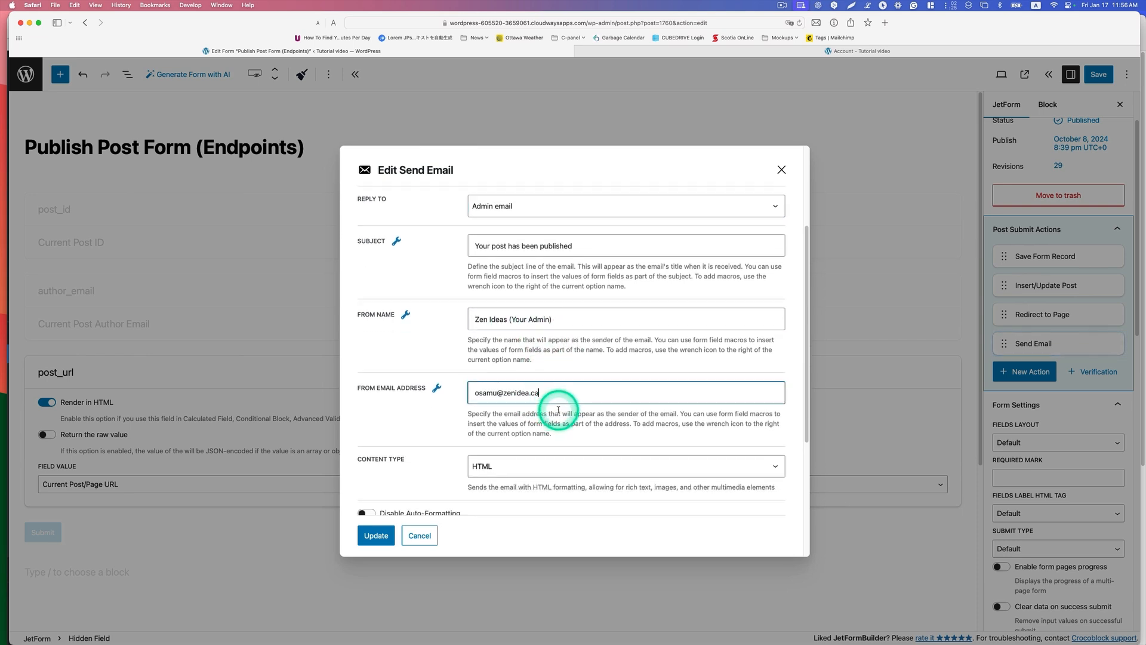
scroll(568, 402, "down", 1)
scroll(575, 396, "down", 3)
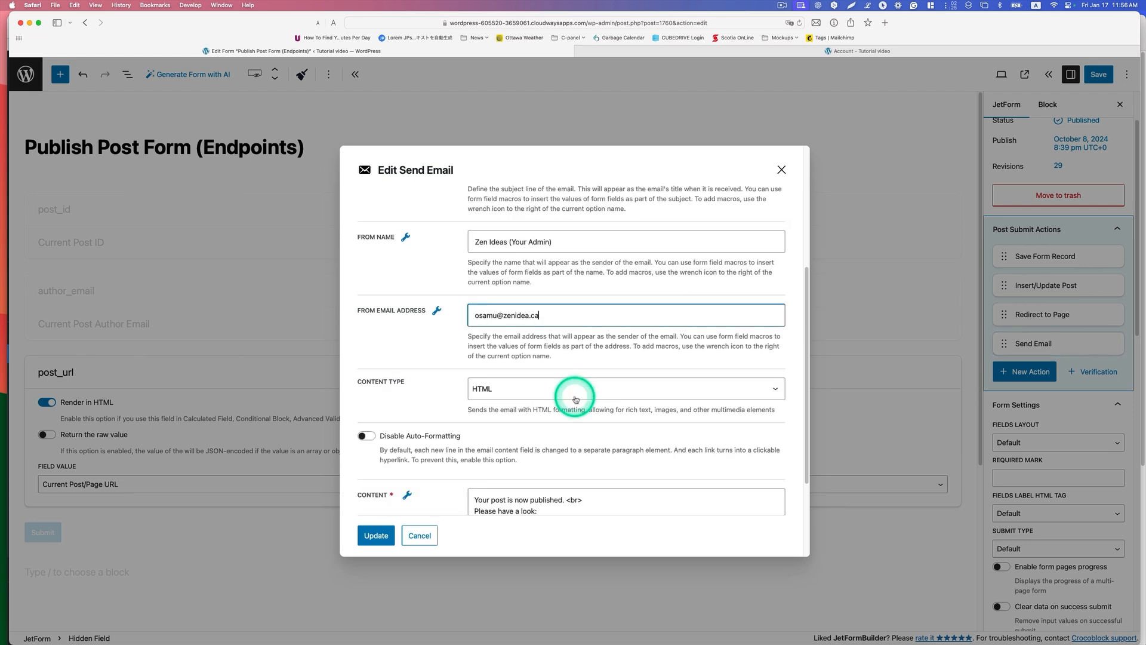
left_click(559, 389)
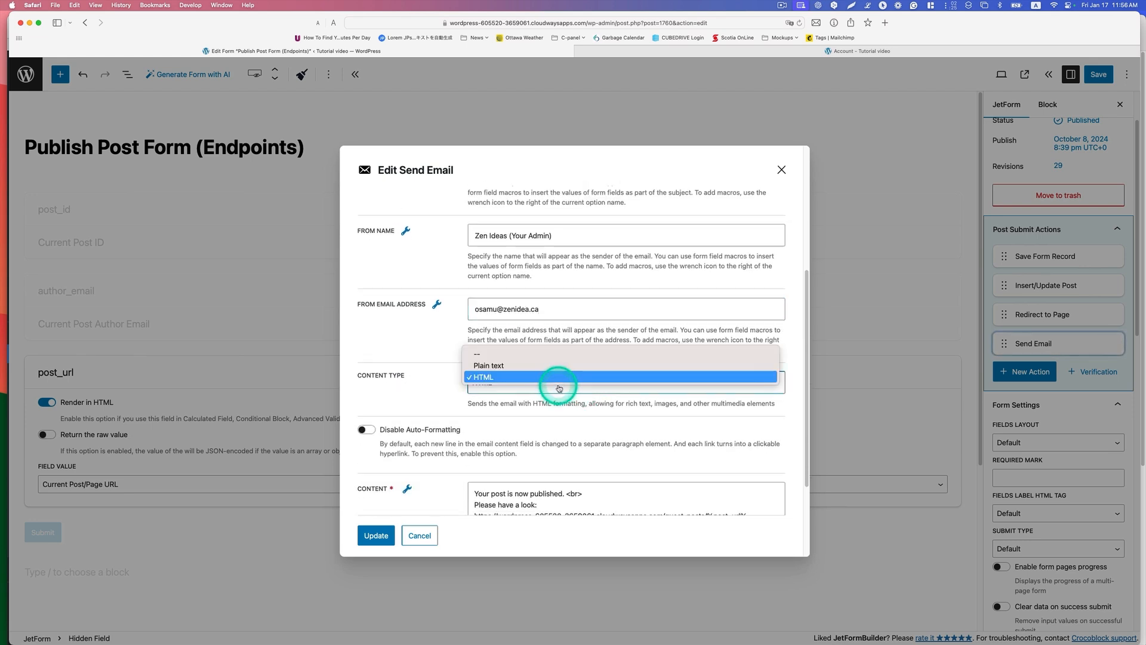
left_click(588, 376)
scroll(606, 400, "down", 5)
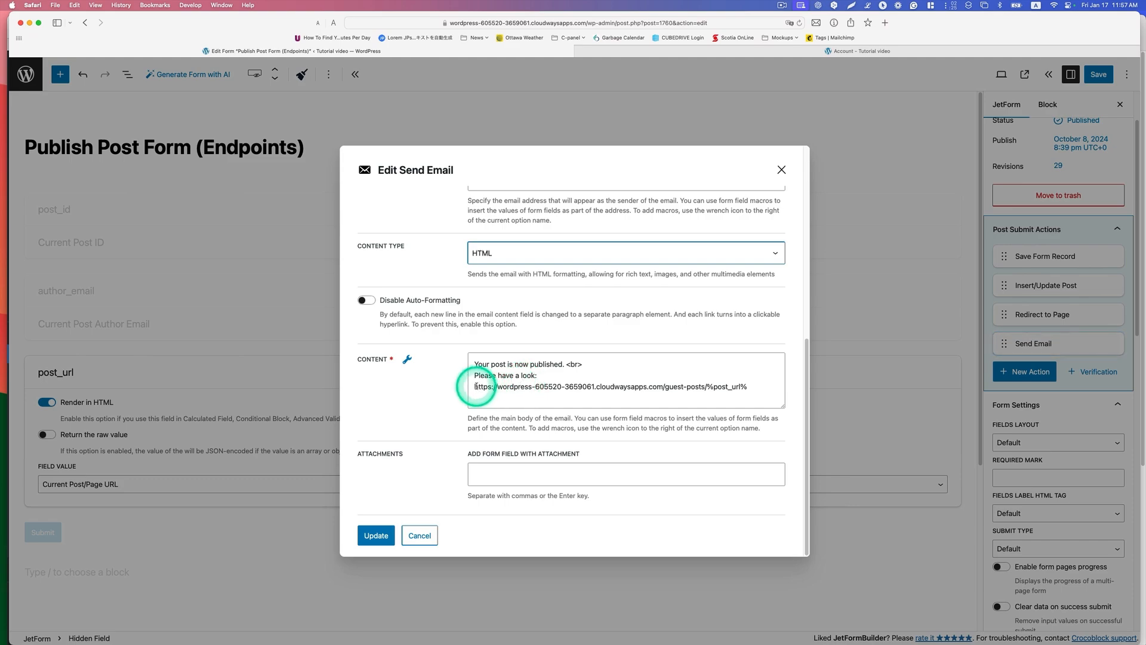
left_click_drag(475, 386, 739, 388)
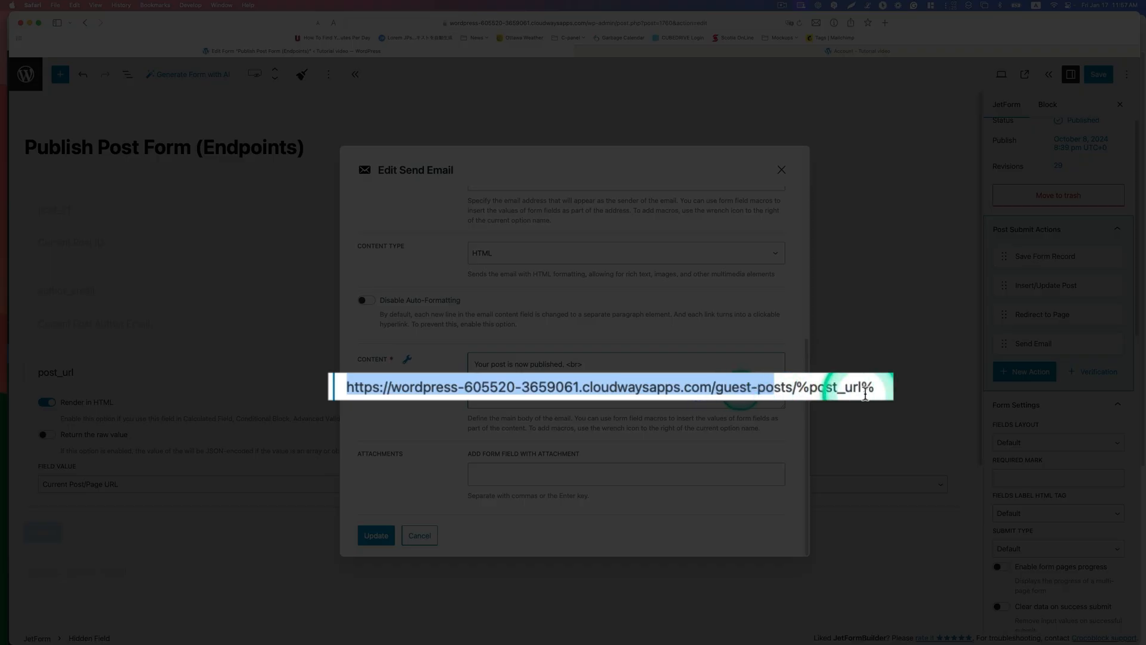
Step: Examine the %post_url% macro in the email content and list the form field macros available for it
left_click(888, 387)
left_click_drag(888, 387, 800, 387)
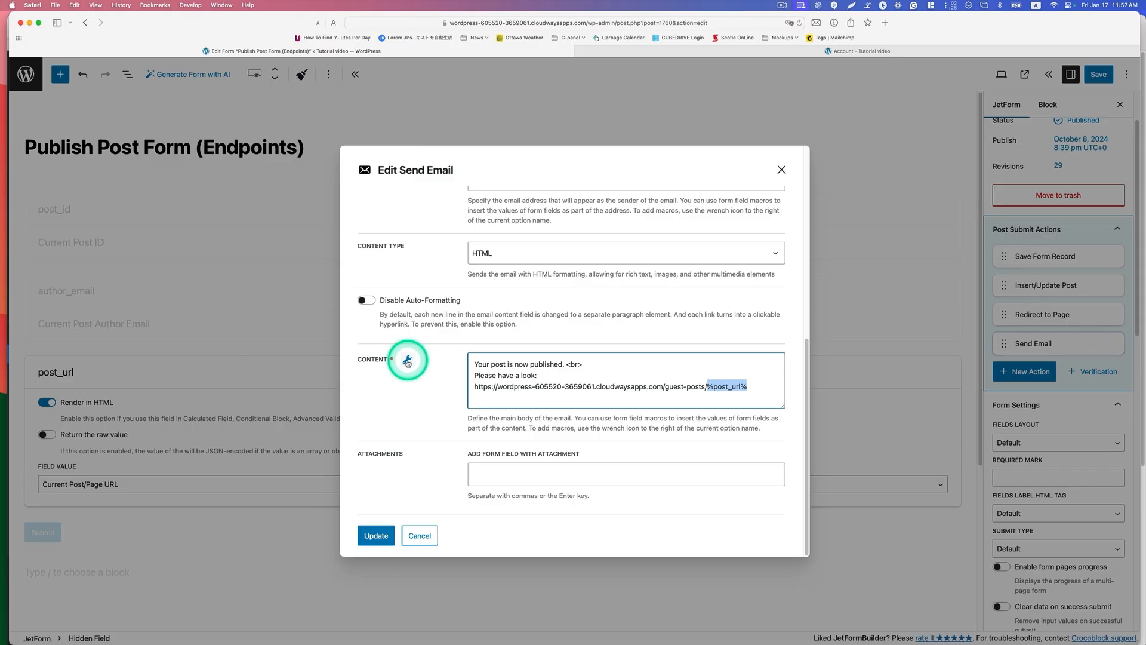
left_click(407, 360)
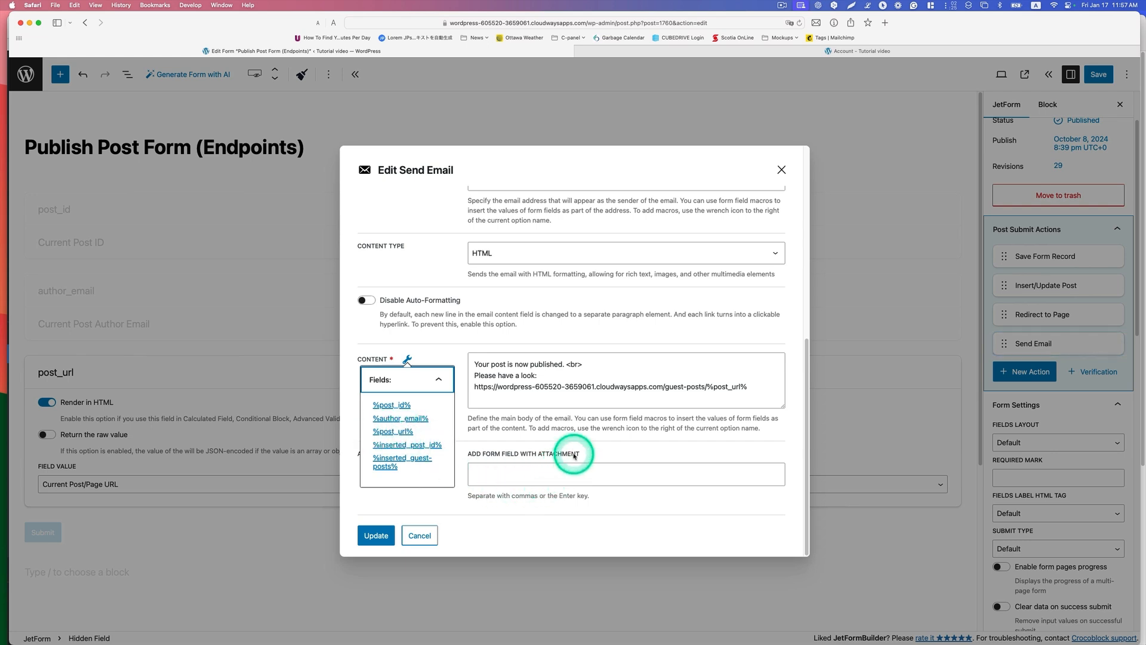
Step: Update the Send Email action and save the Publish Post Form (Endpoints)
left_click(534, 498)
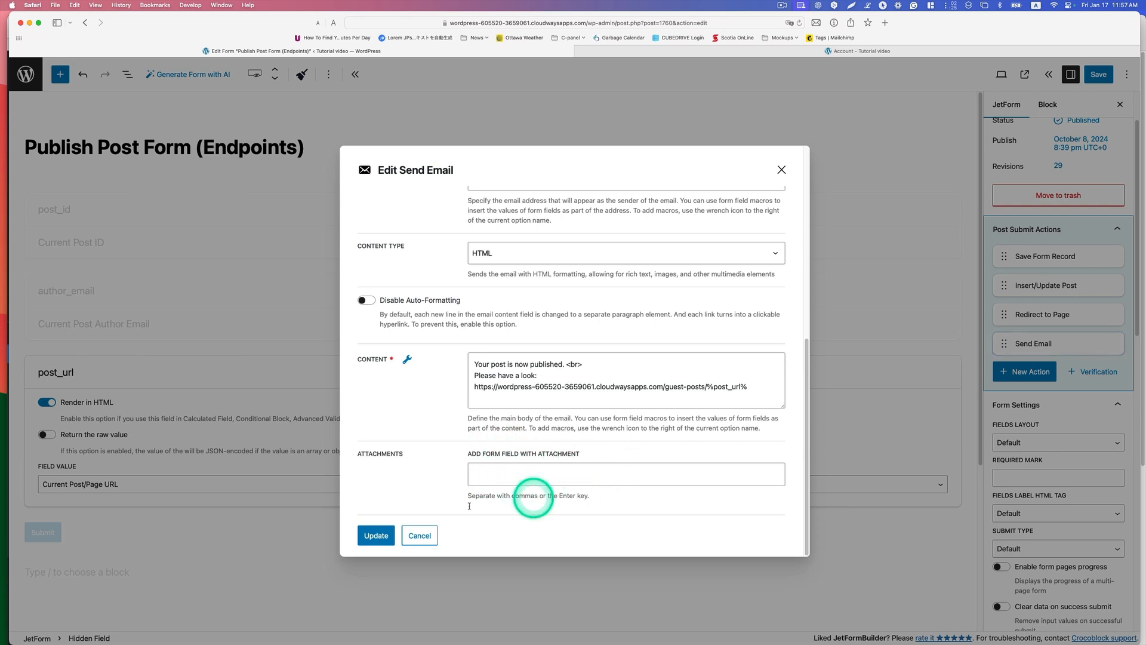
left_click(376, 534)
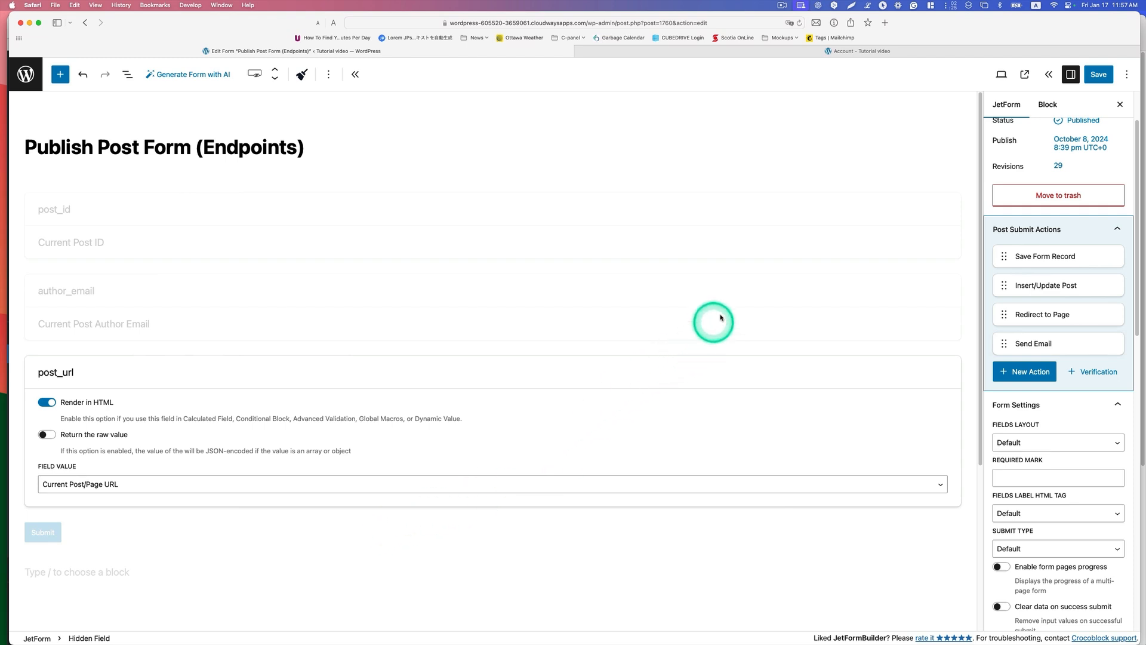
left_click(1098, 74)
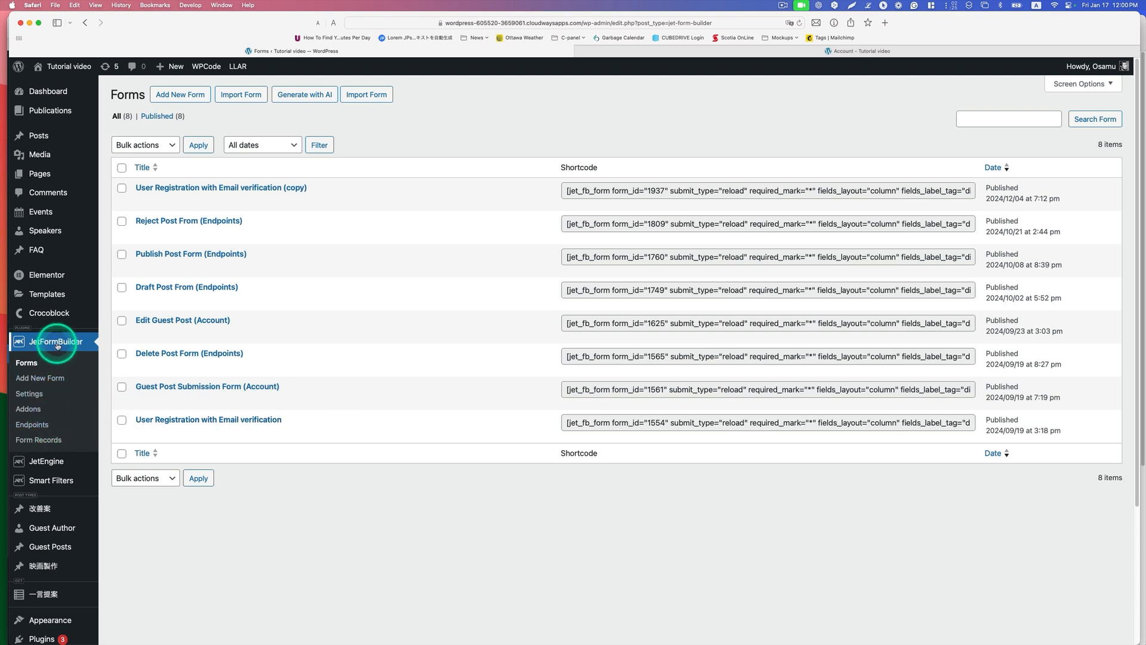
Step: Open the publish endpoint for editing from JetFormBuilder's endpoints list and choose Publish Post Form (Endpoints) as its related form
left_click(42, 425)
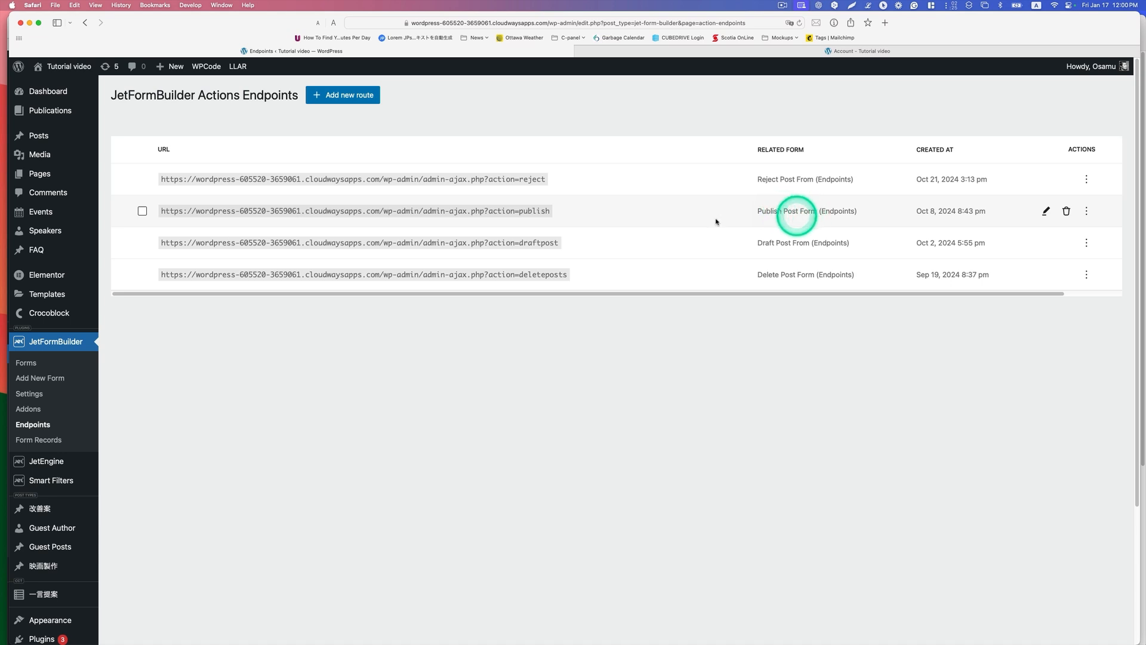
left_click(1046, 212)
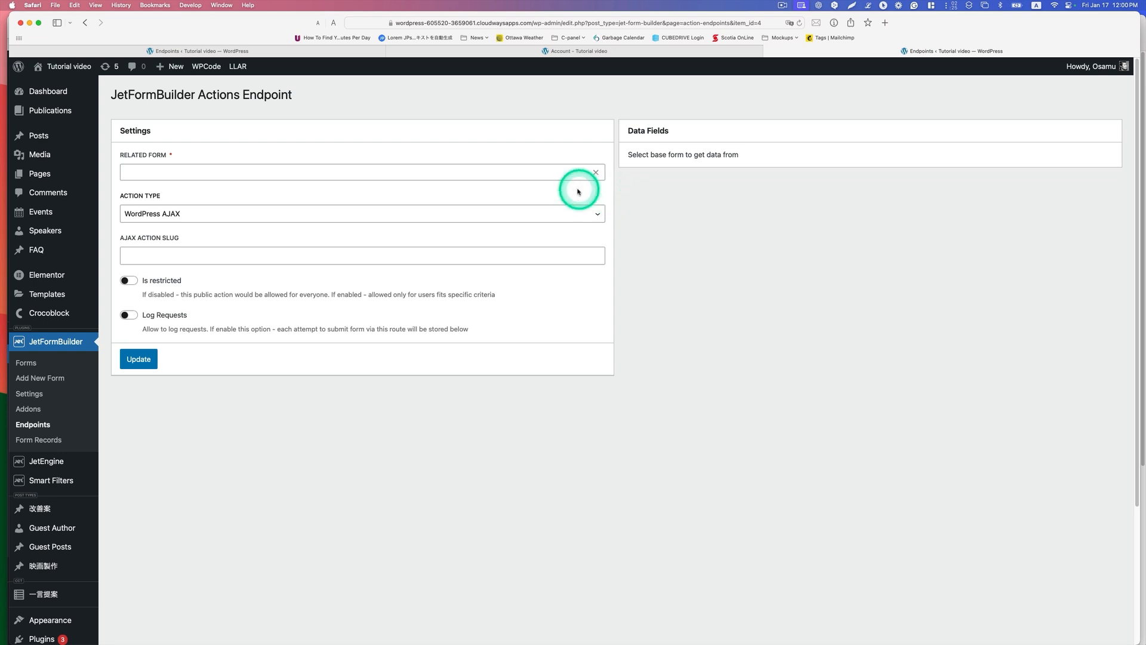
left_click(327, 171)
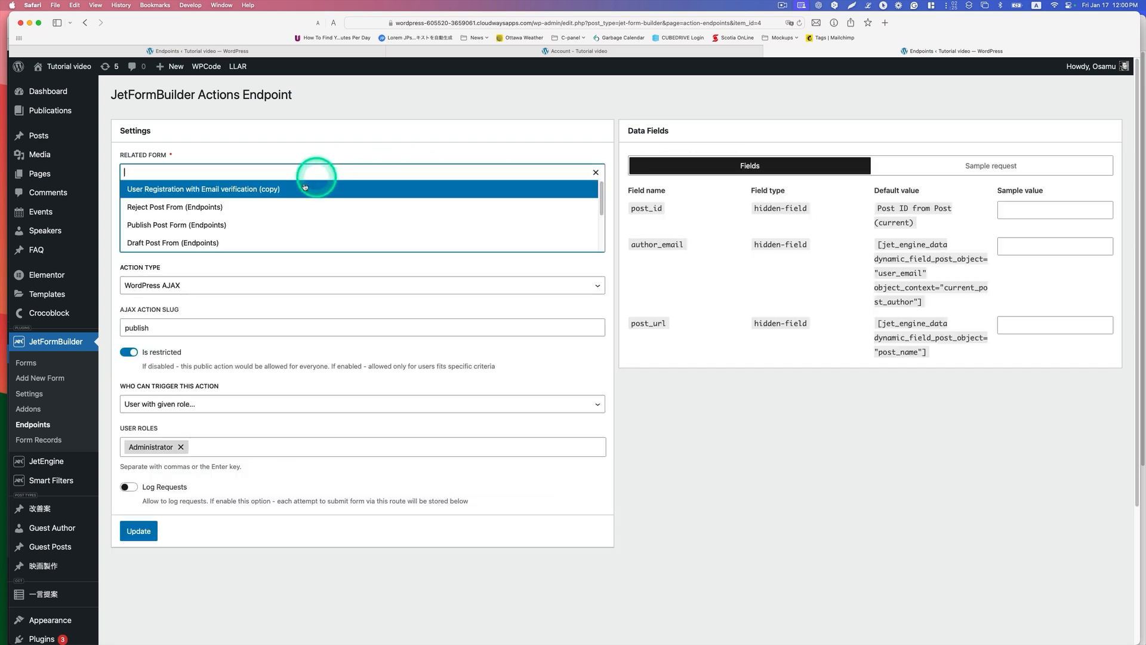
left_click(180, 228)
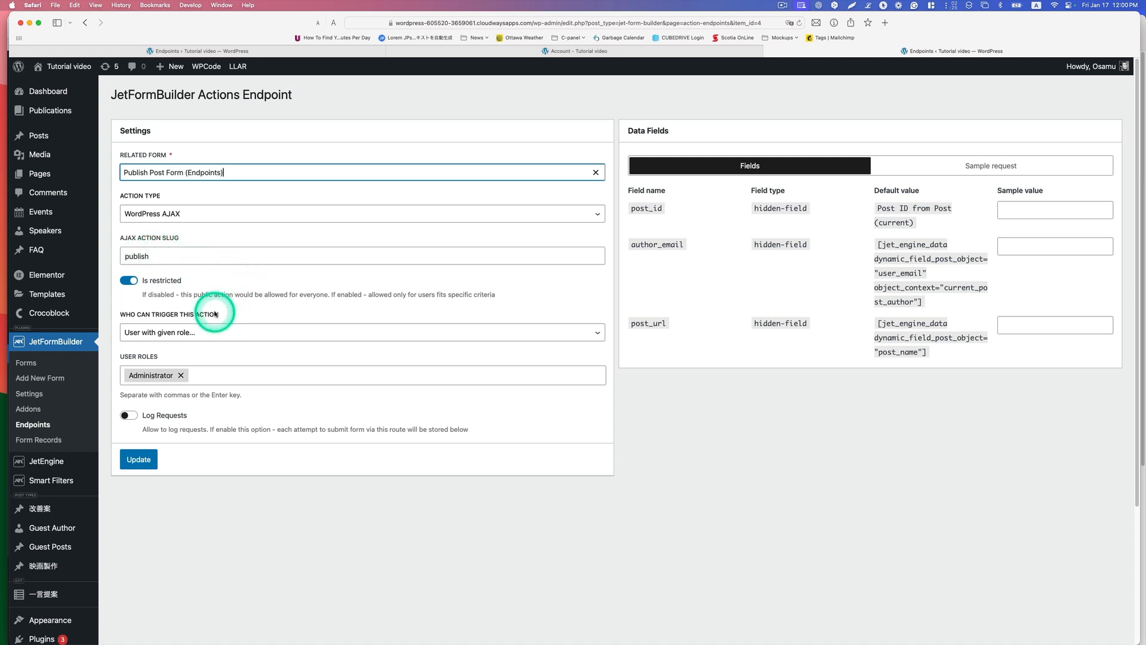
Step: Keep User with given role as who can trigger the action, and copy the sample request's data for the request
left_click(213, 332)
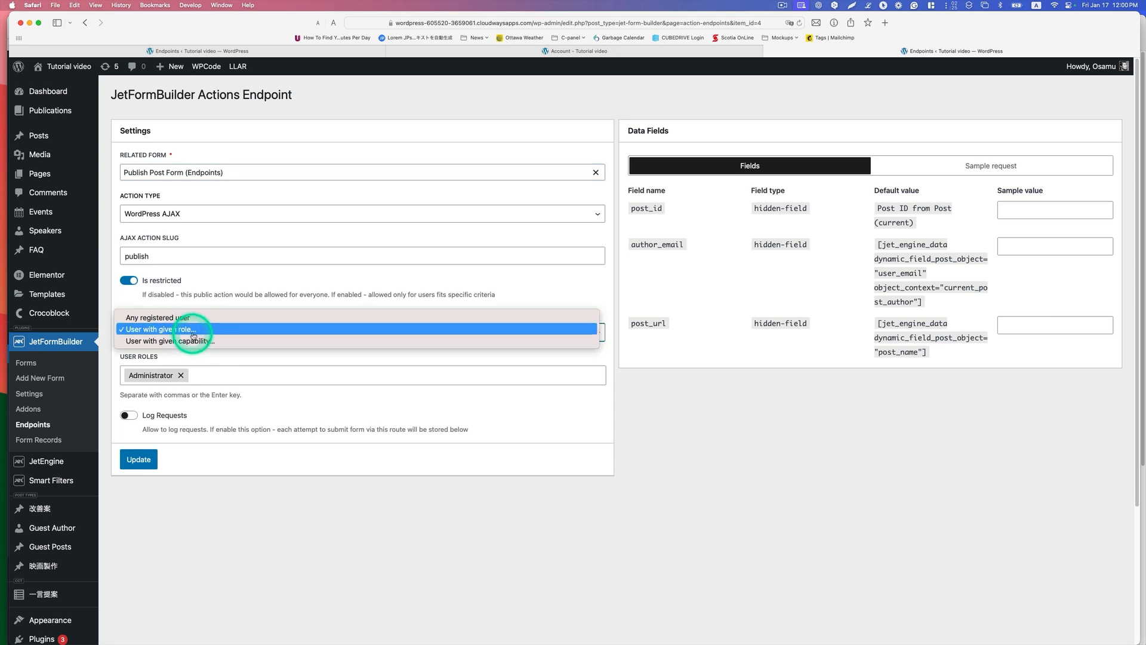
left_click(213, 332)
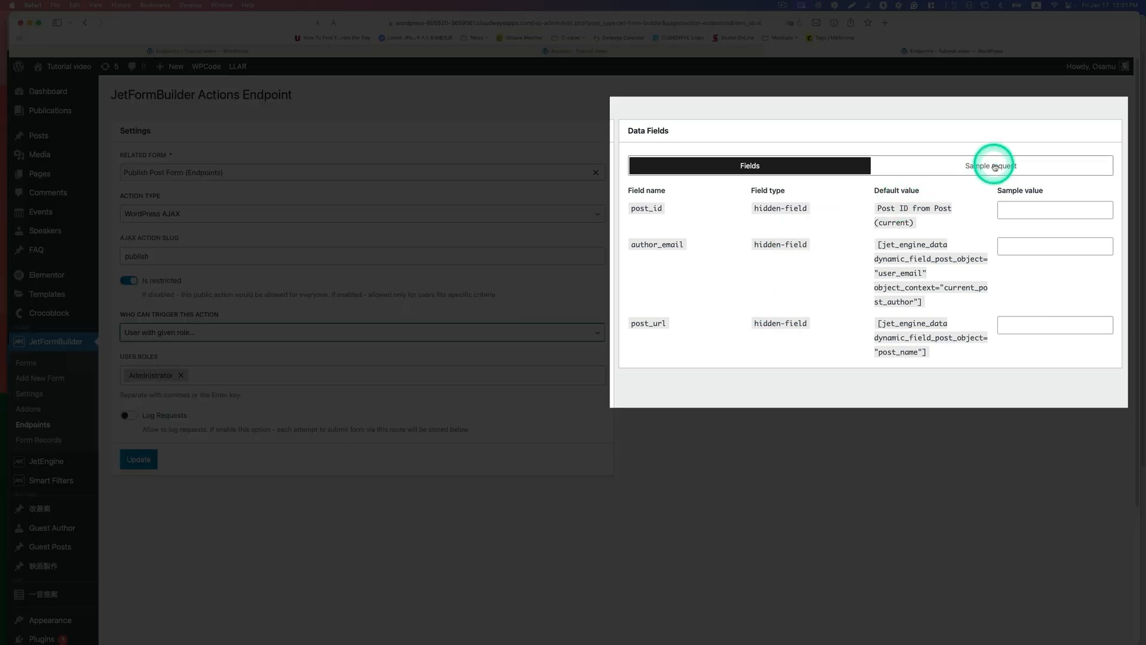
left_click(993, 168)
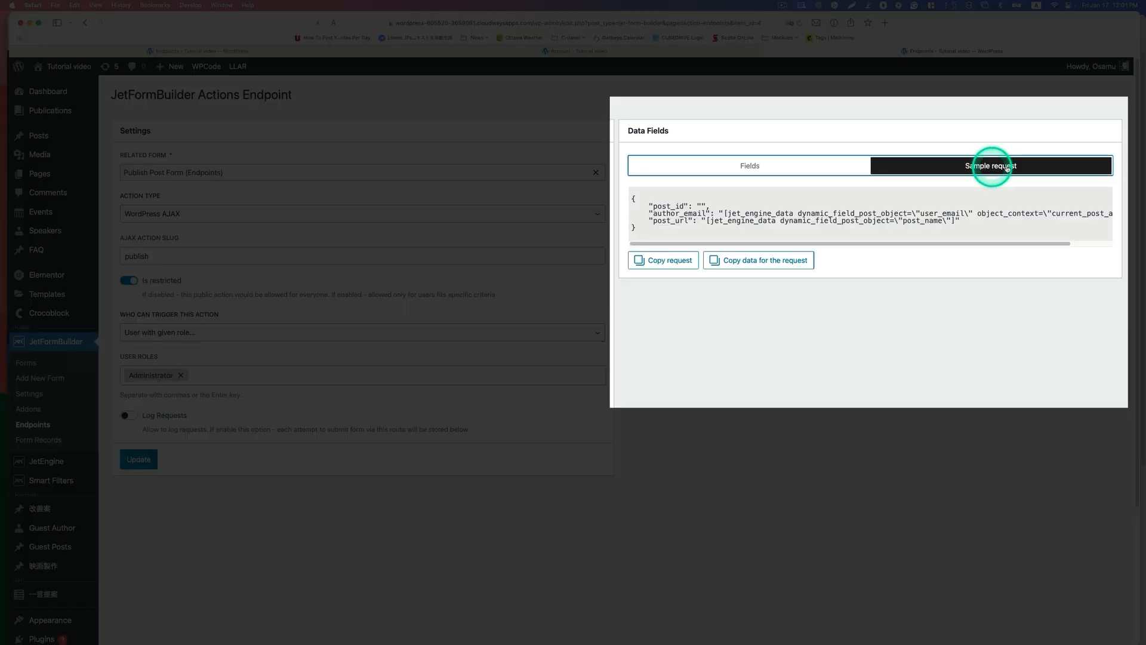
left_click(775, 263)
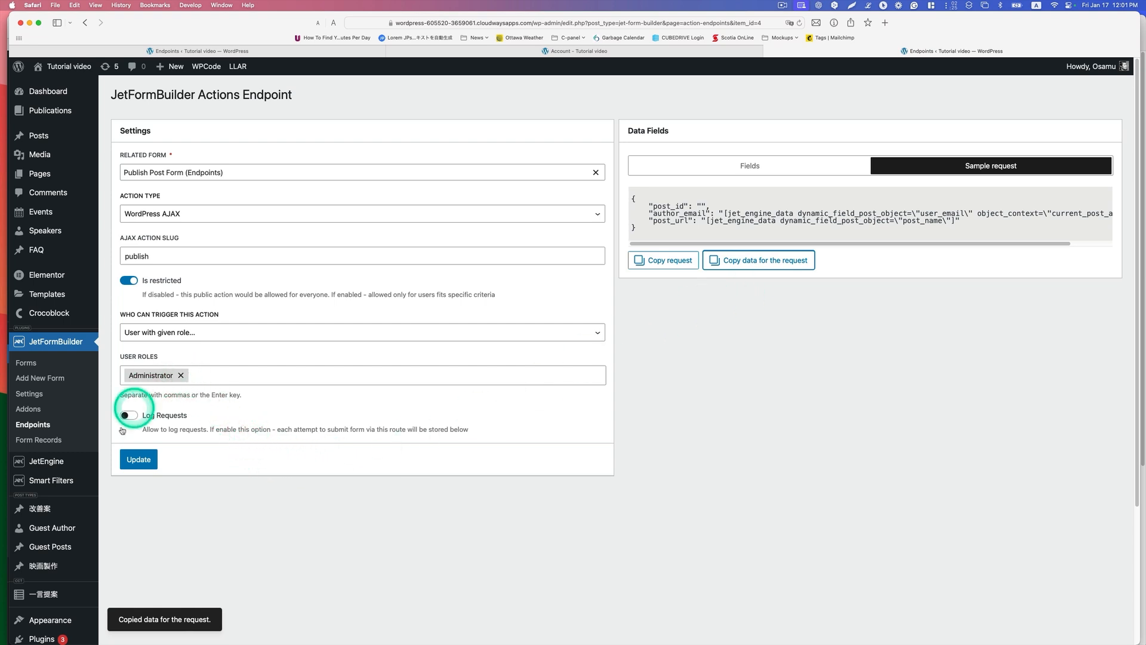
Step: Open the JetEngine Listings/Components page in a new tab and edit the Guest Posts Item (Account) listing with Elementor
mouse_move(58, 463)
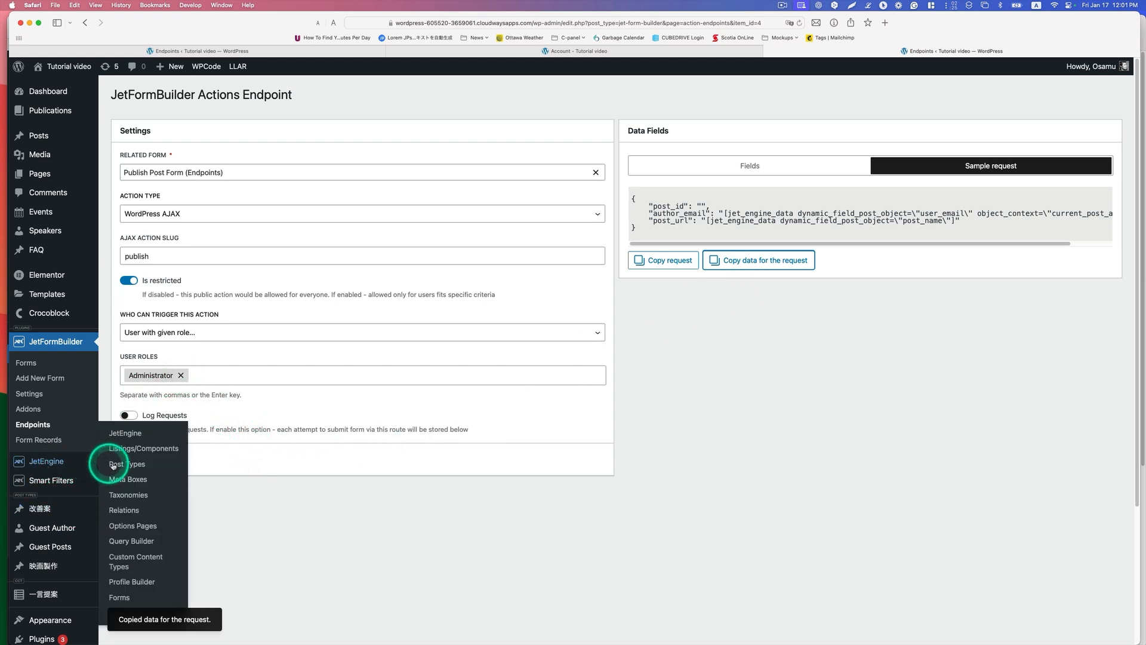
right_click(137, 449)
left_click(156, 453)
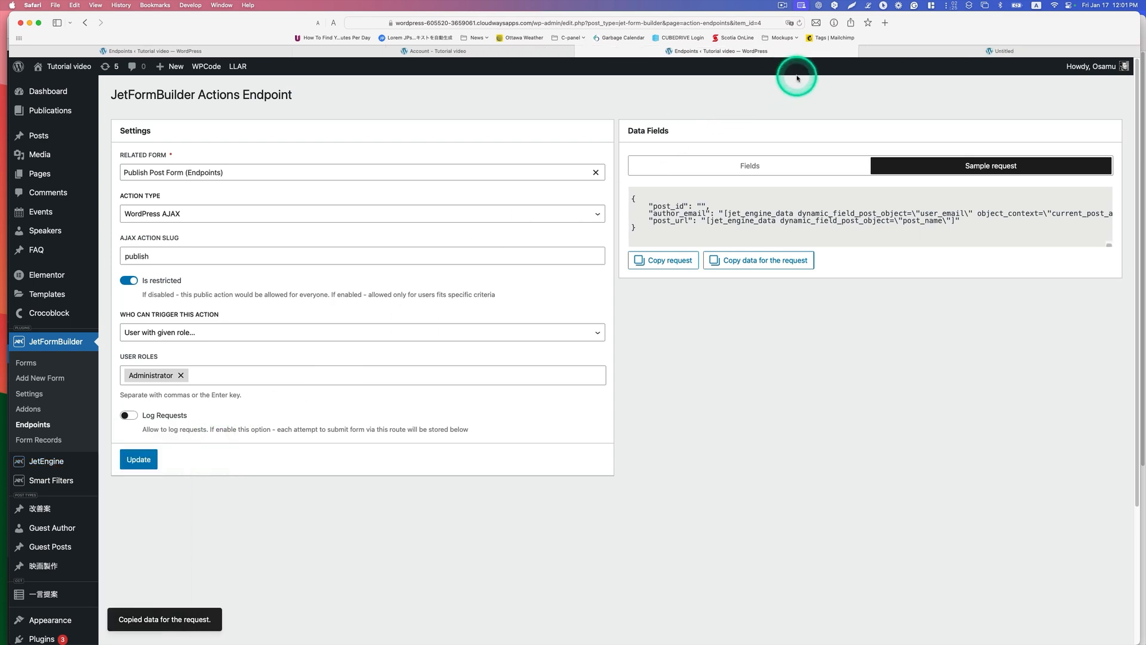
left_click(939, 52)
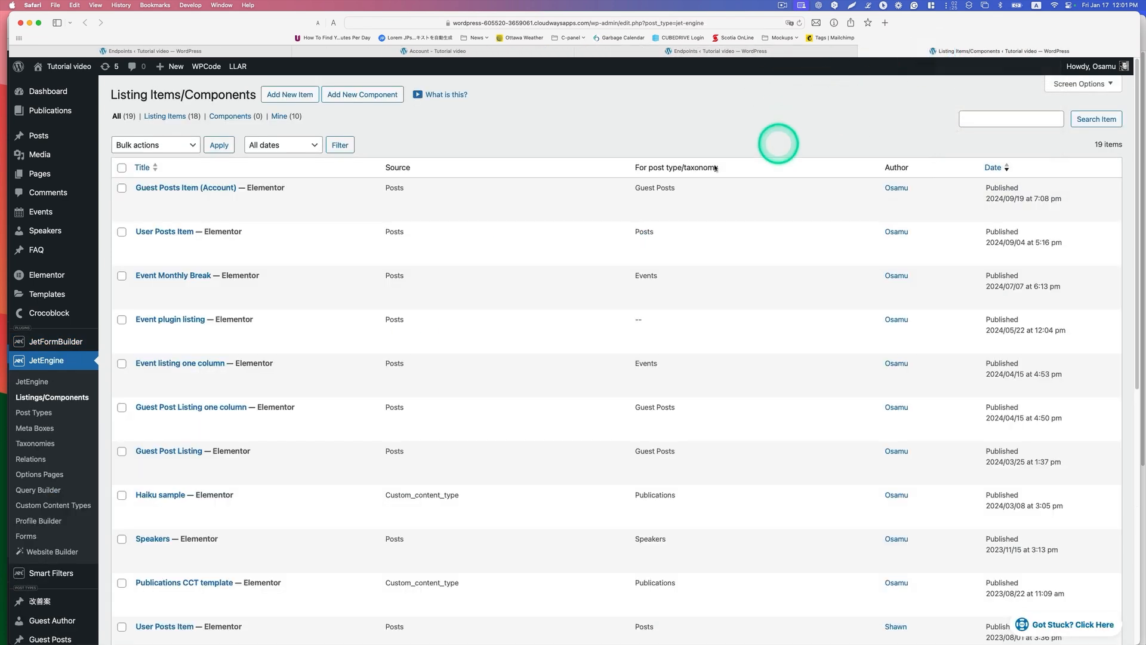
left_click(187, 187)
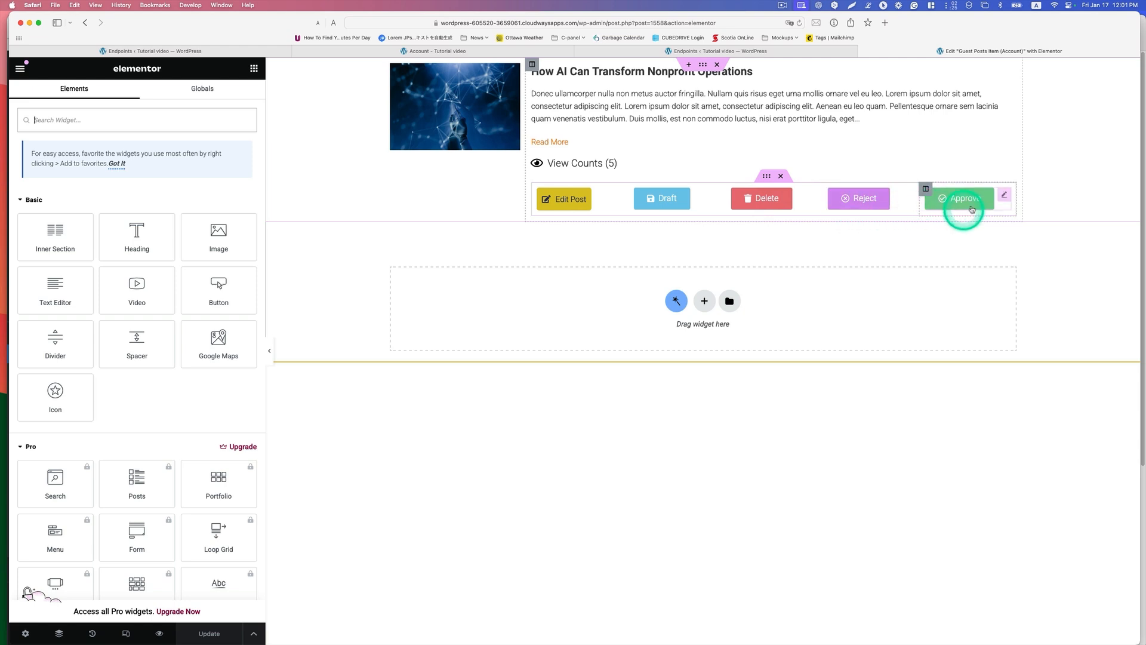
Step: Open the settings of the listing's Approve button widget and keep its type as Default
left_click(1003, 196)
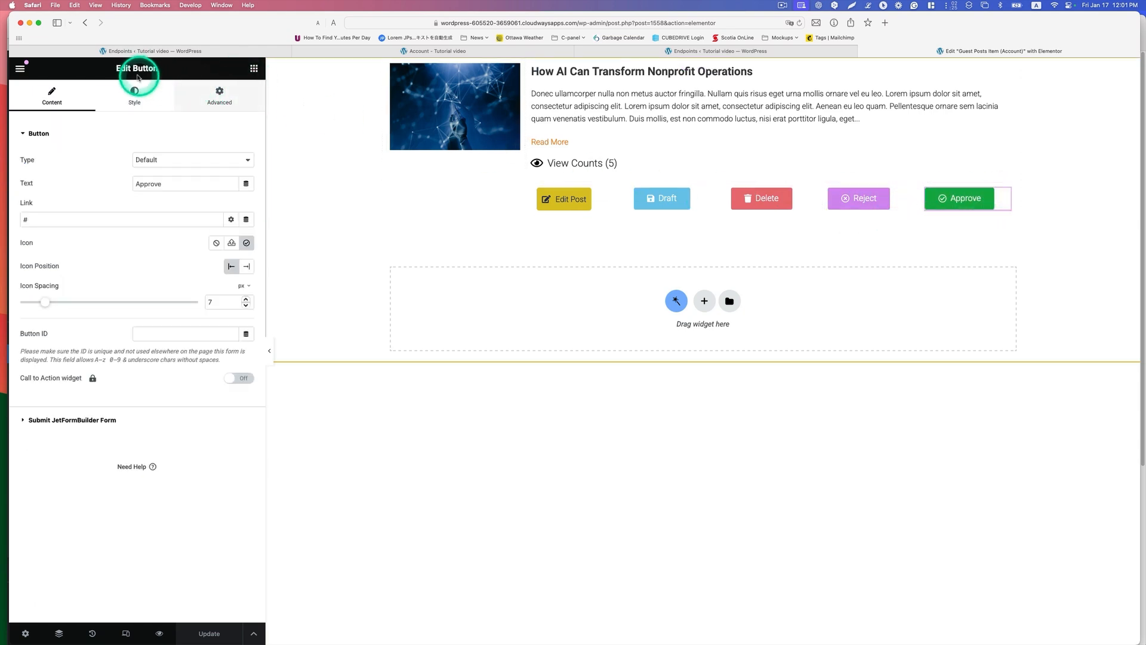
left_click(253, 68)
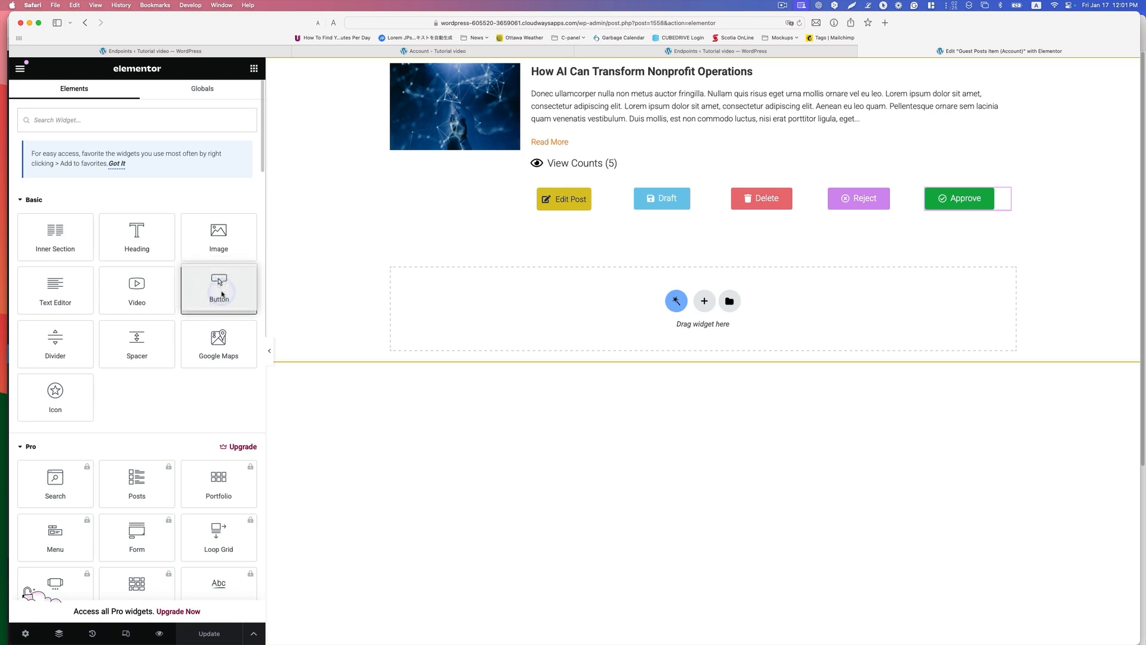
left_click(1007, 194)
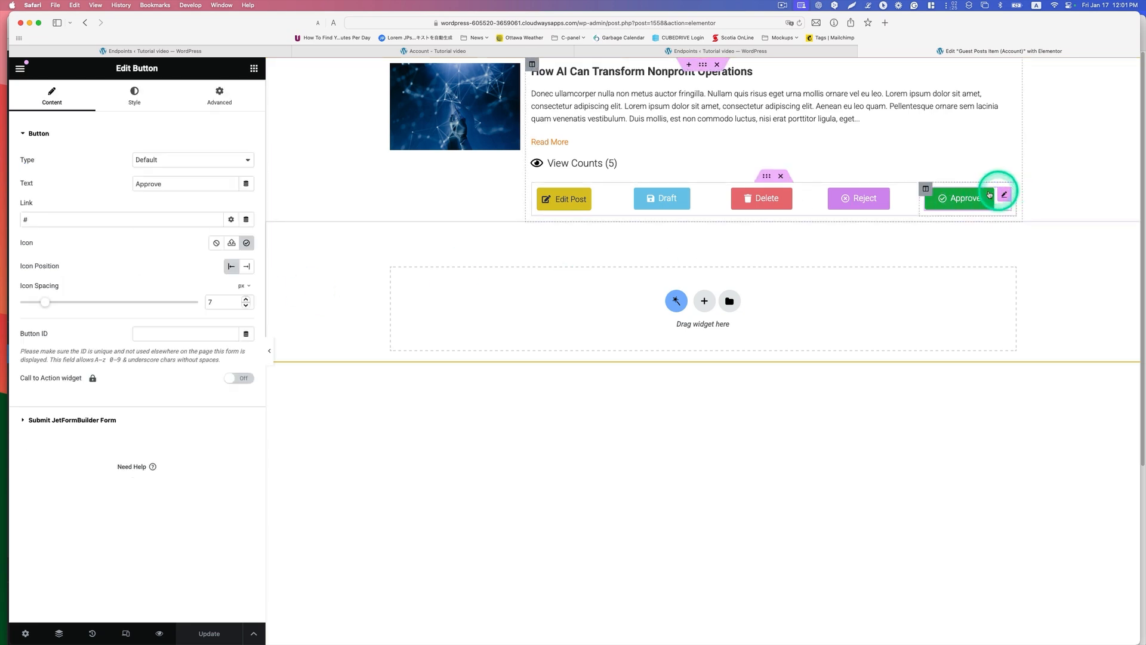
left_click(148, 160)
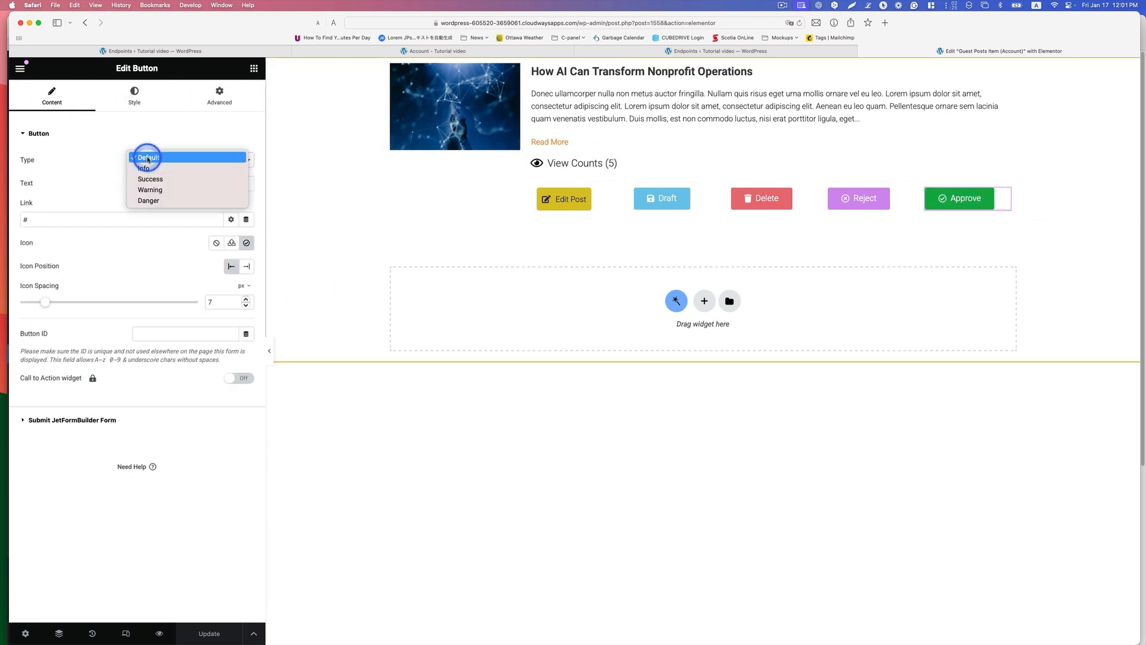
left_click(148, 157)
Step: Keep Approve as the button's text and # as its link, and insert the check circle icon from the icon library
left_click_drag(170, 184, 129, 183)
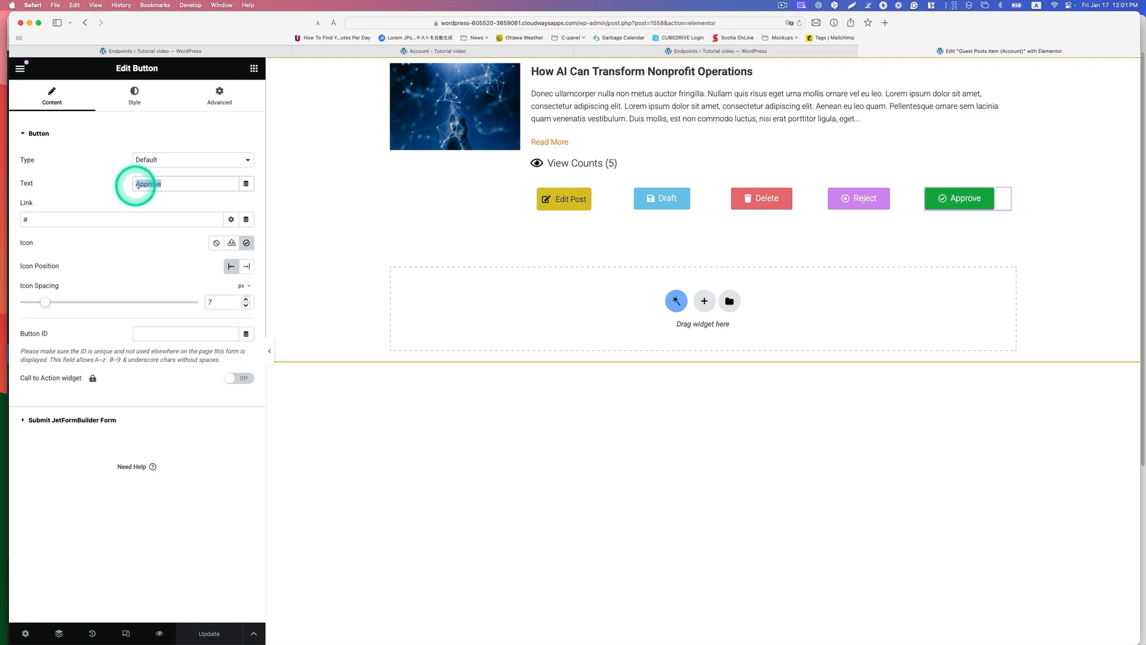
left_click(23, 218)
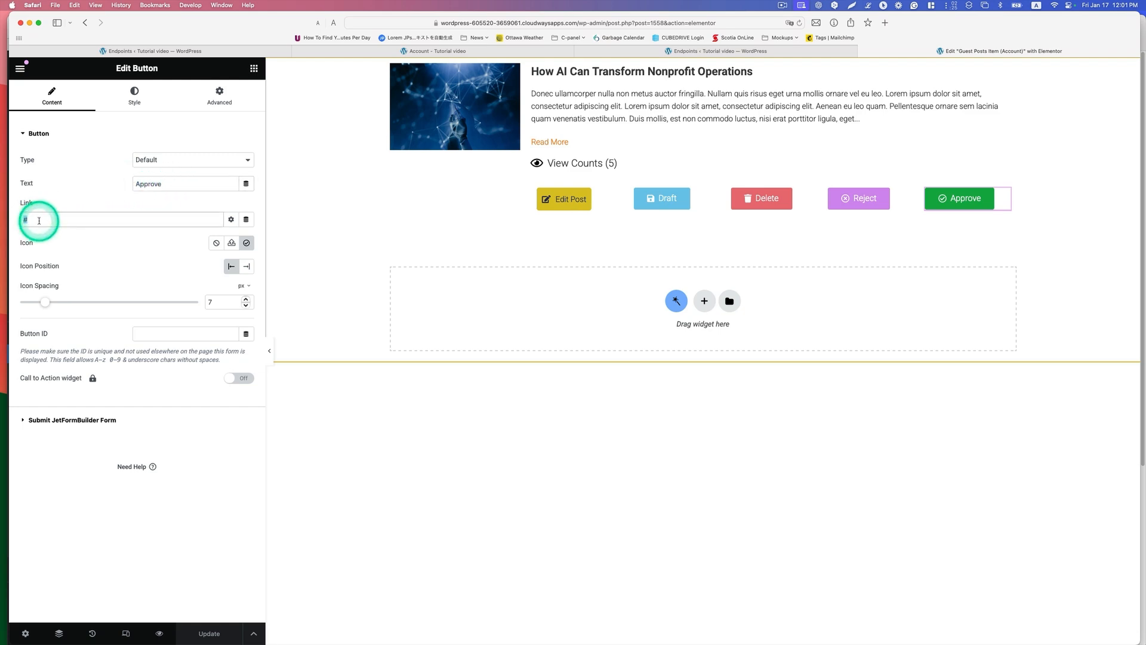
left_click(246, 244)
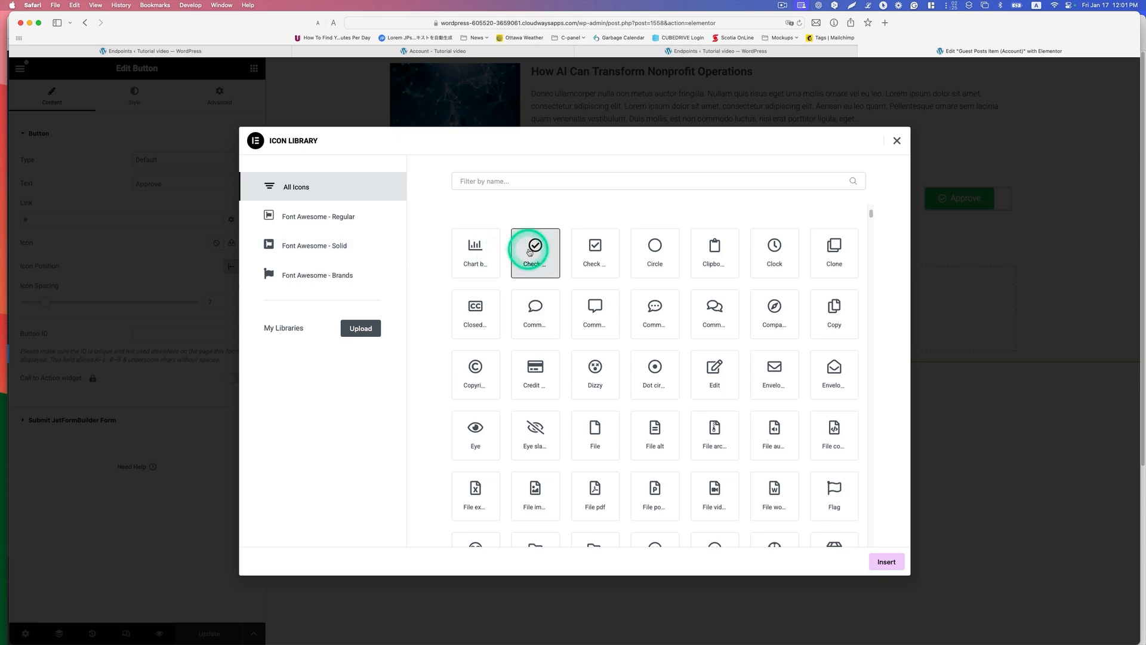
left_click(885, 560)
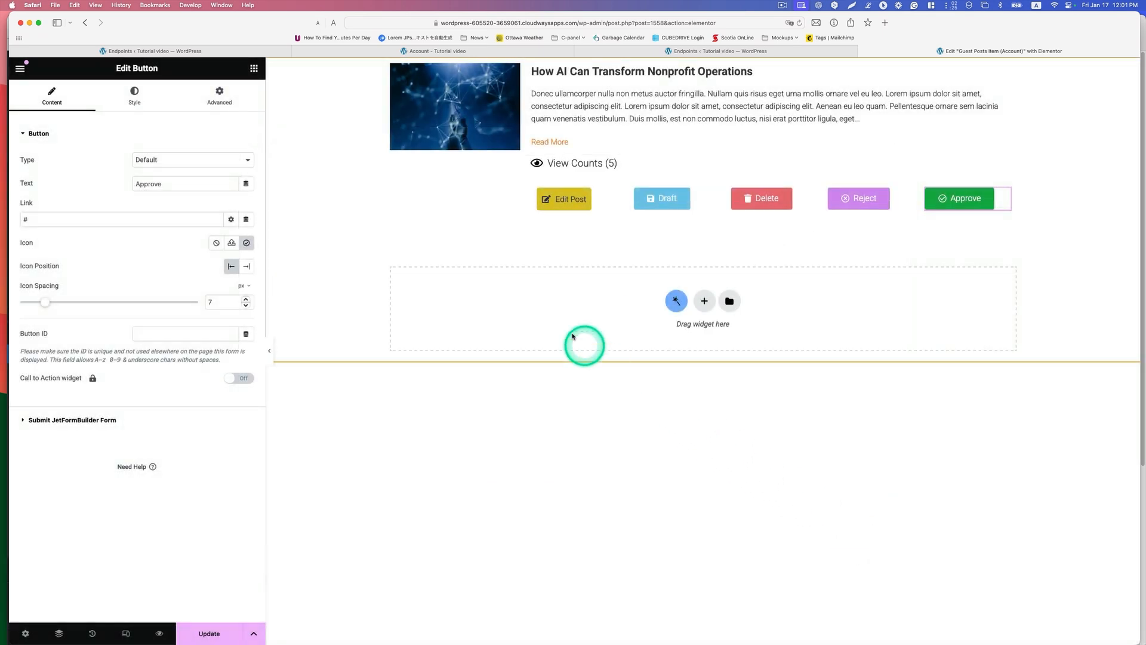
Step: Enable JetFormBuilder form submission for the Approve button and keep the route /wp-admin/admin-ajax.php?action=publish
left_click(77, 421)
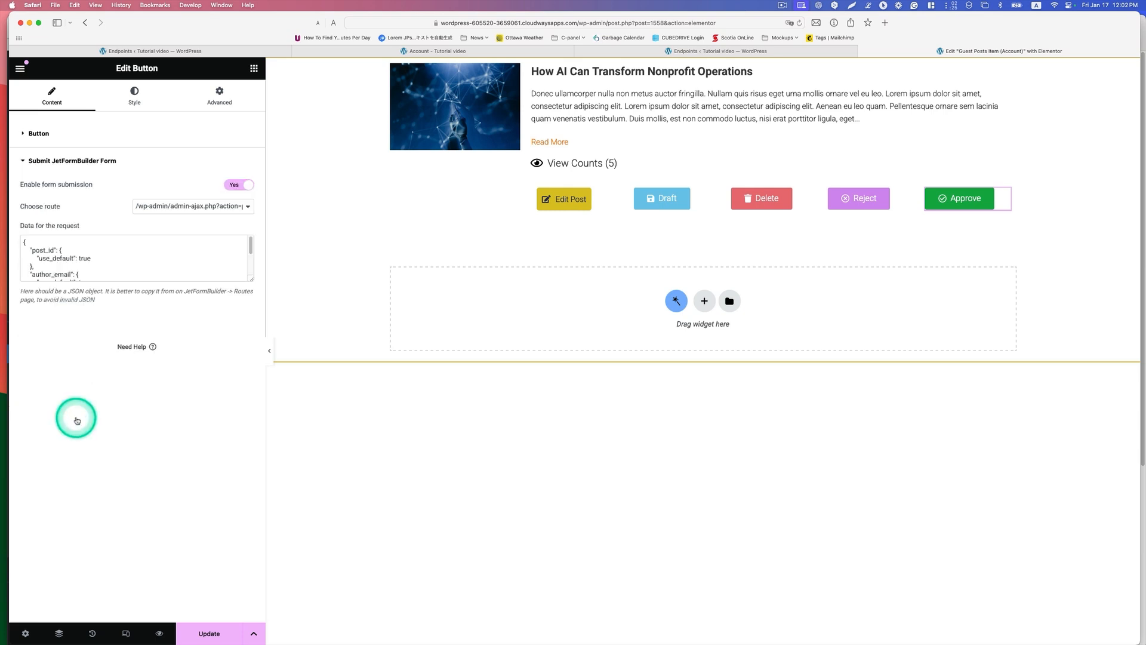
left_click(241, 186)
left_click(242, 186)
left_click(212, 206)
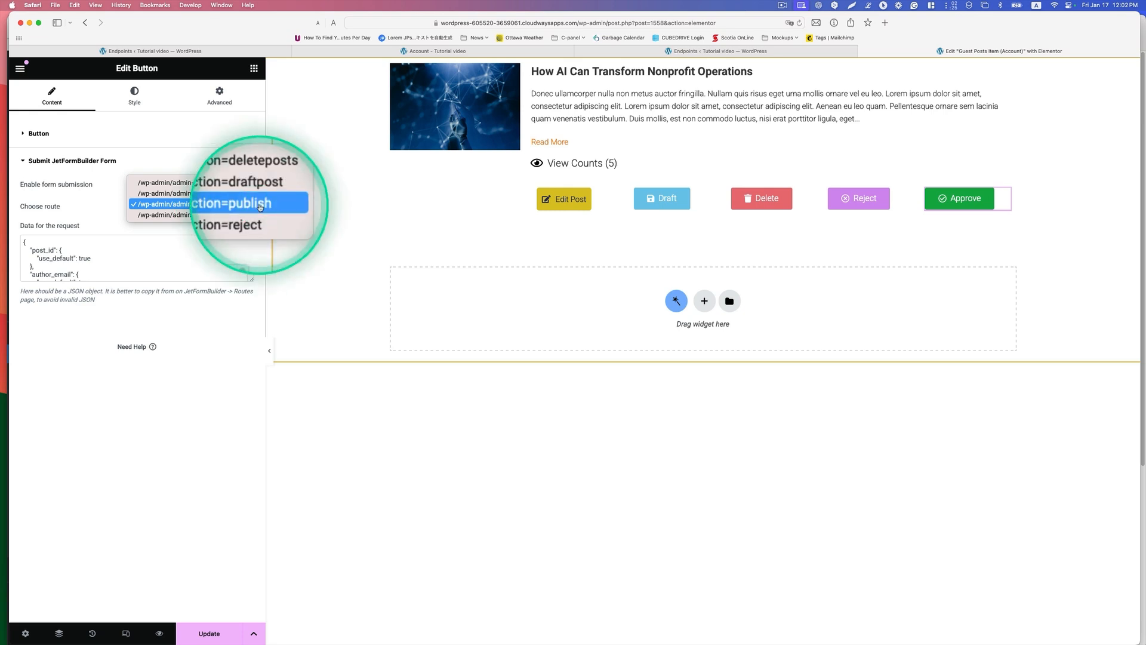
left_click(56, 231)
Step: Clear all existing JSON from the Approve button's data for the request
left_click(109, 274)
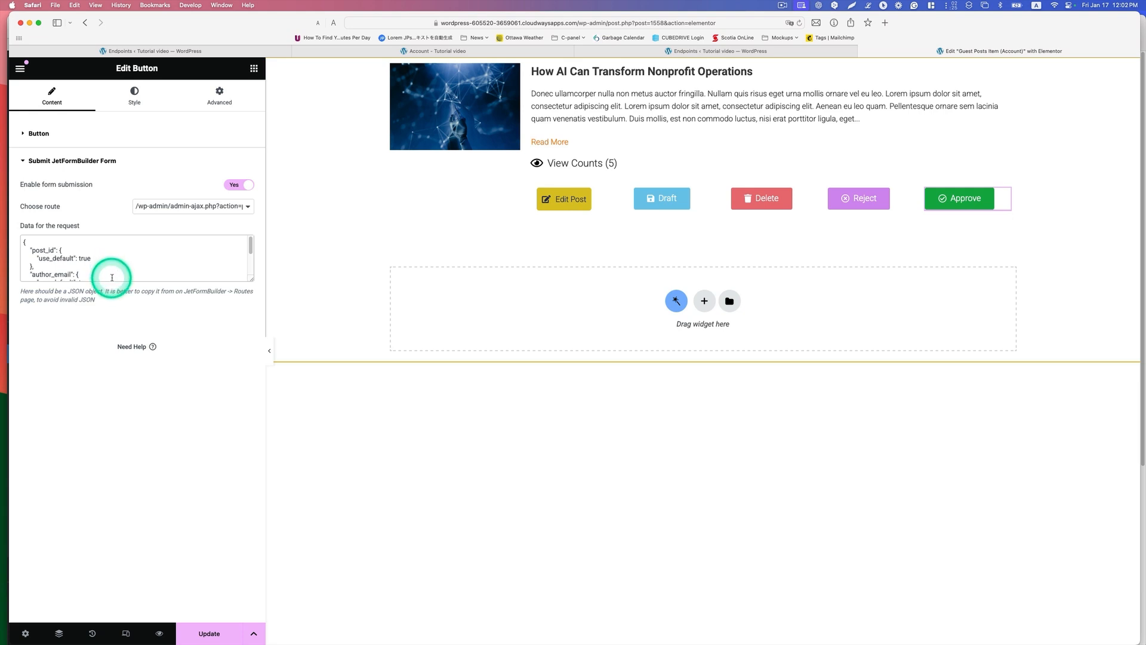
left_click_drag(128, 273, 28, 233)
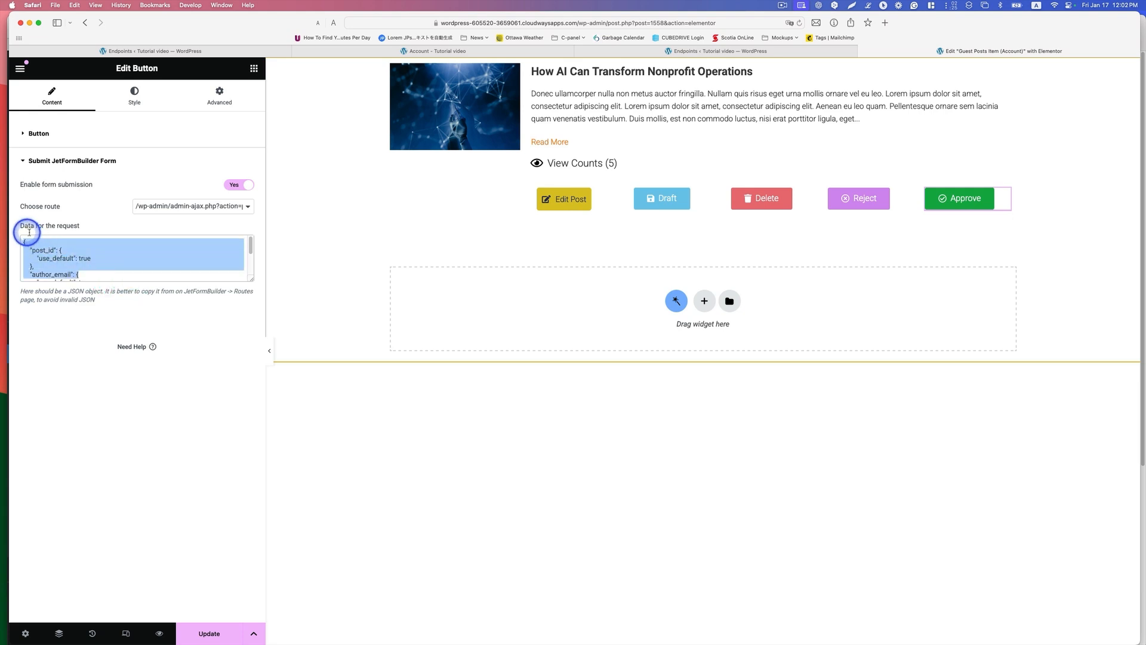
key("BackSpace")
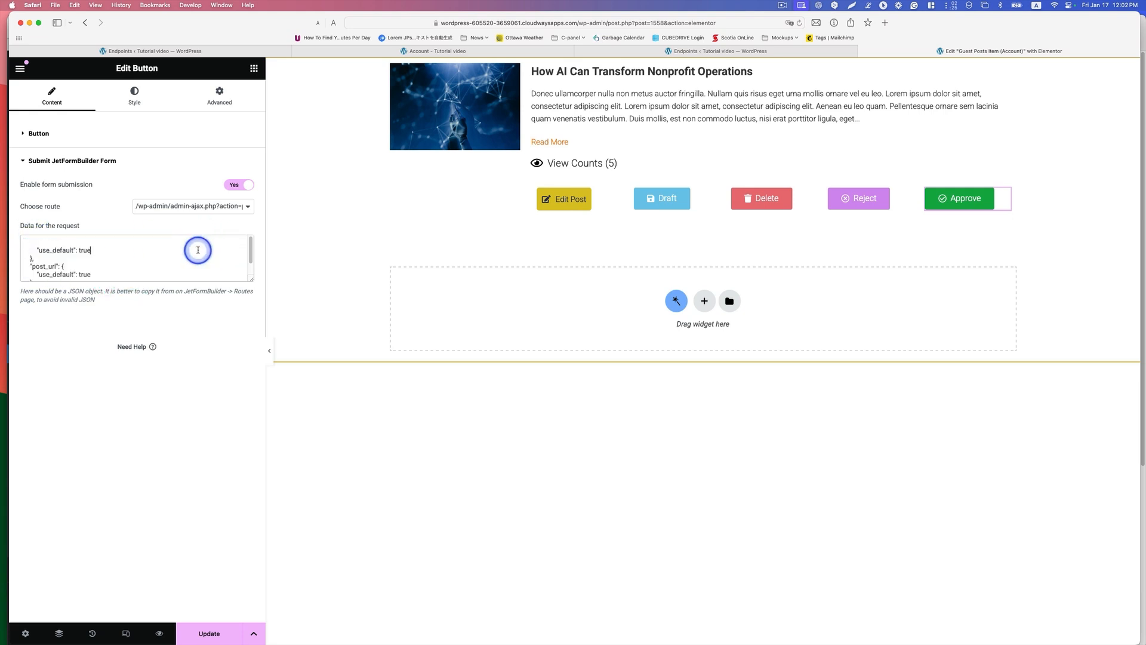
key("super+a")
key("BackSpace")
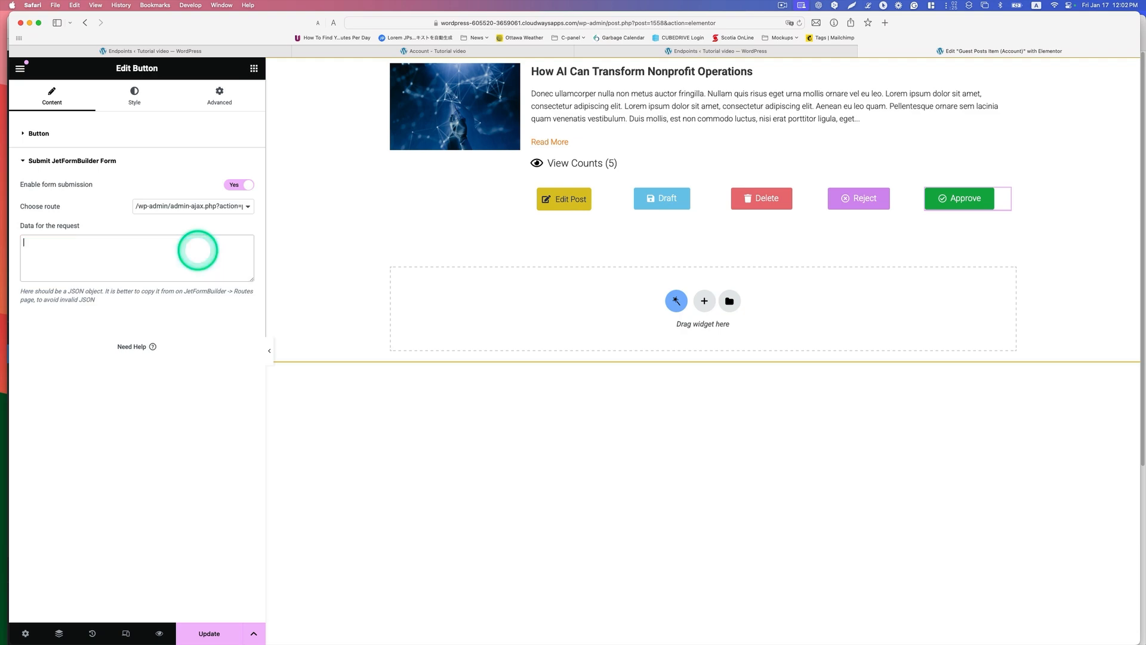
Step: Copy the data for the request from the publish endpoint and paste it into the Approve button's request data
left_click(640, 52)
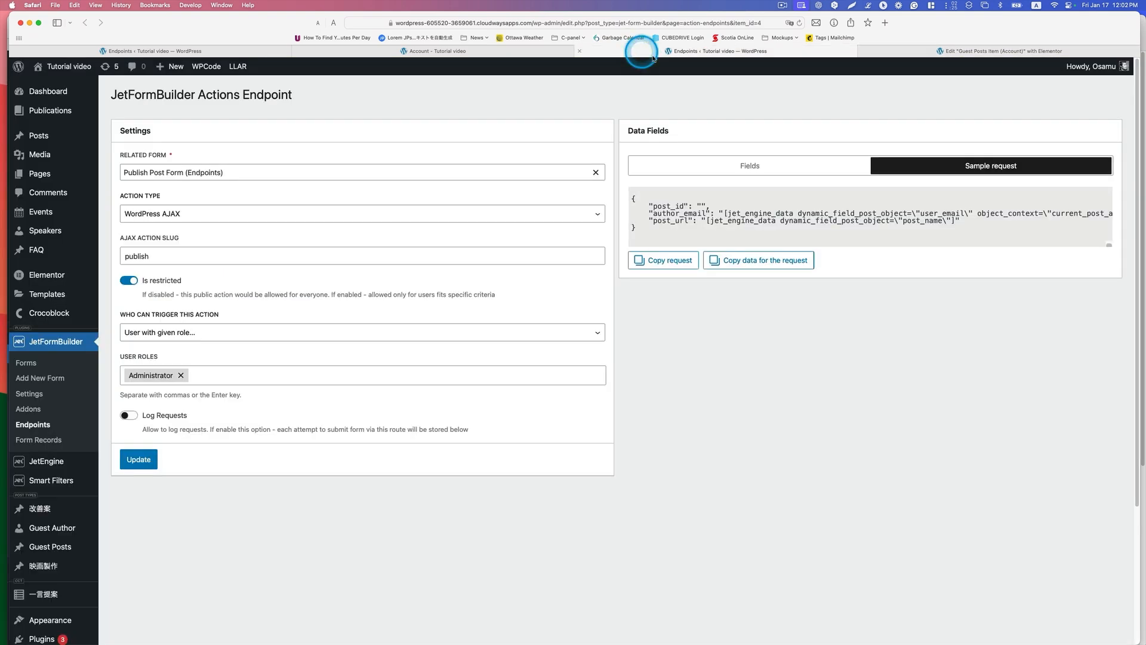
left_click(740, 261)
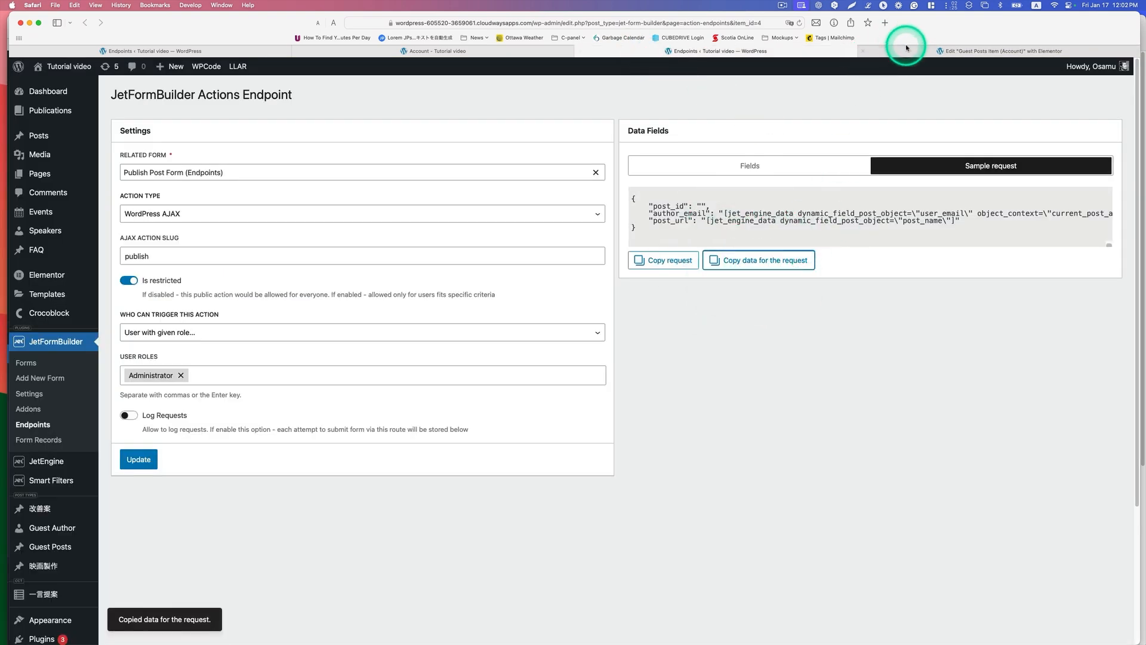
left_click(906, 47)
right_click(173, 245)
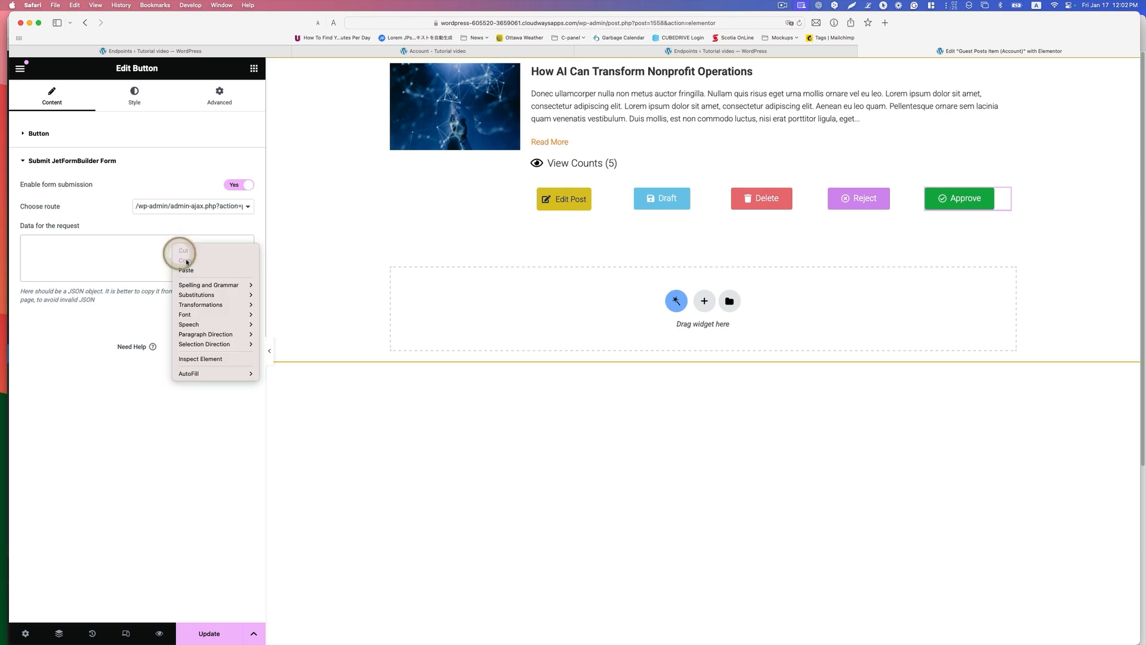
left_click(218, 272)
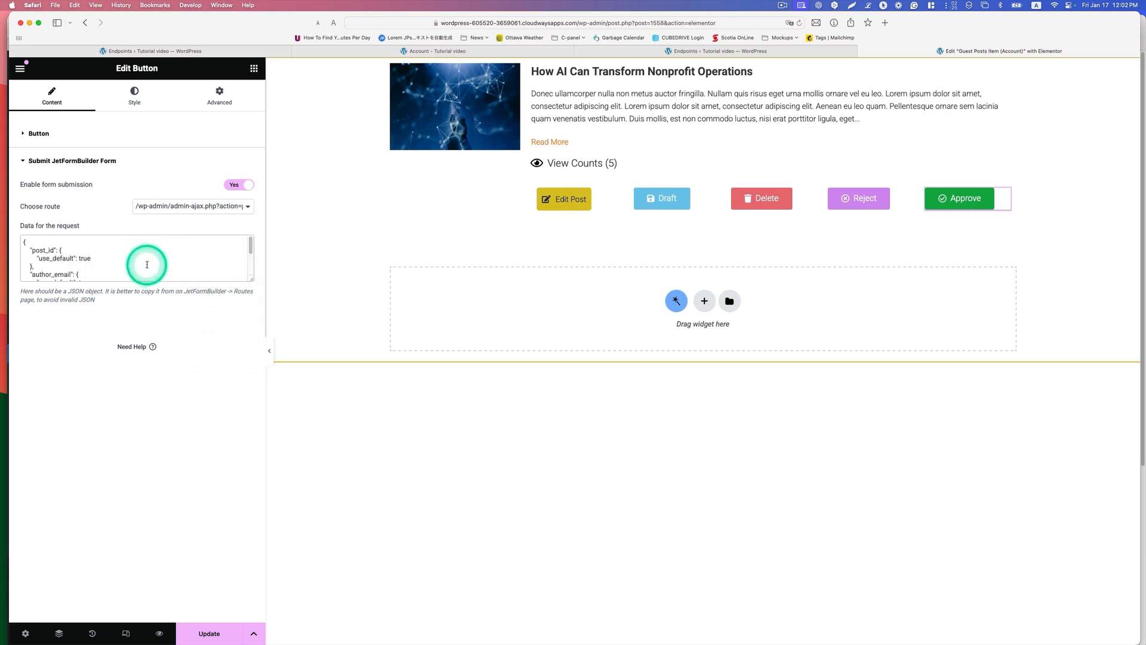
Step: Update the guest posts listing item, view the Waiting for Approval posts on the front-end All Posts page, and reload it
left_click(209, 632)
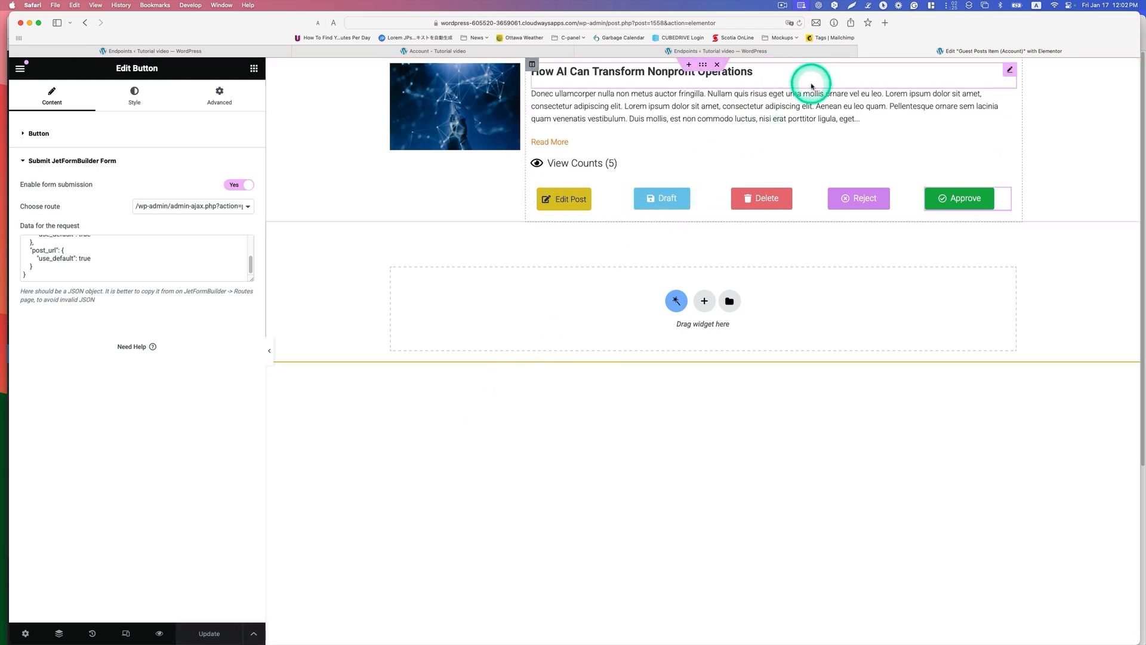
key("ctrl+Up")
left_click(490, 144)
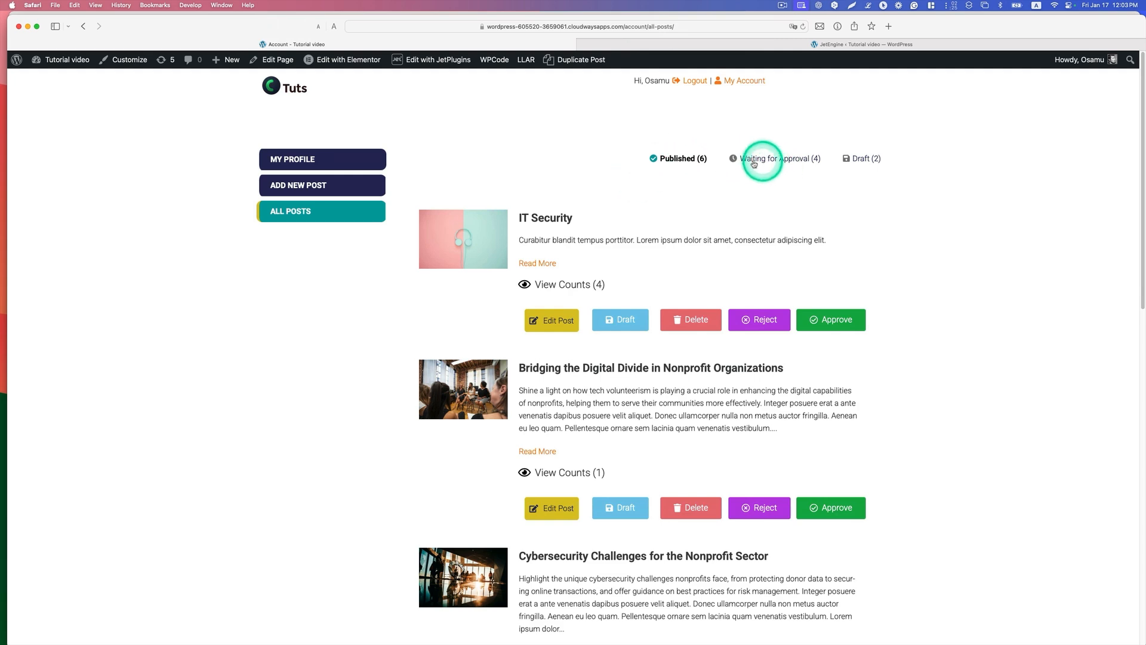
left_click(758, 160)
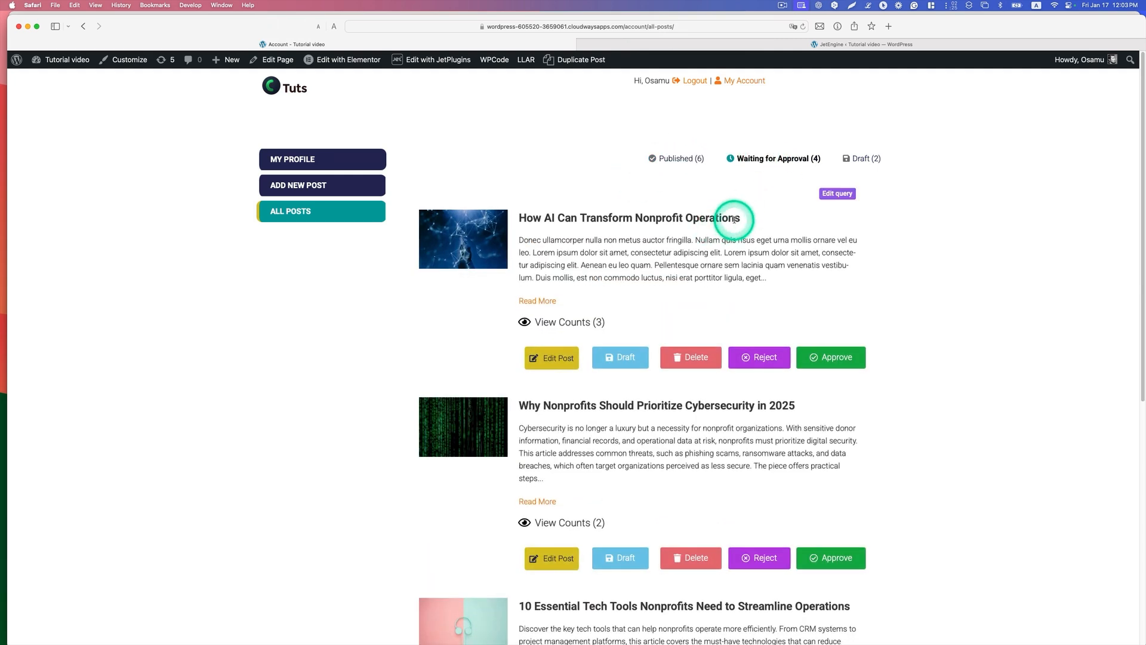
scroll(736, 218, "down", 2)
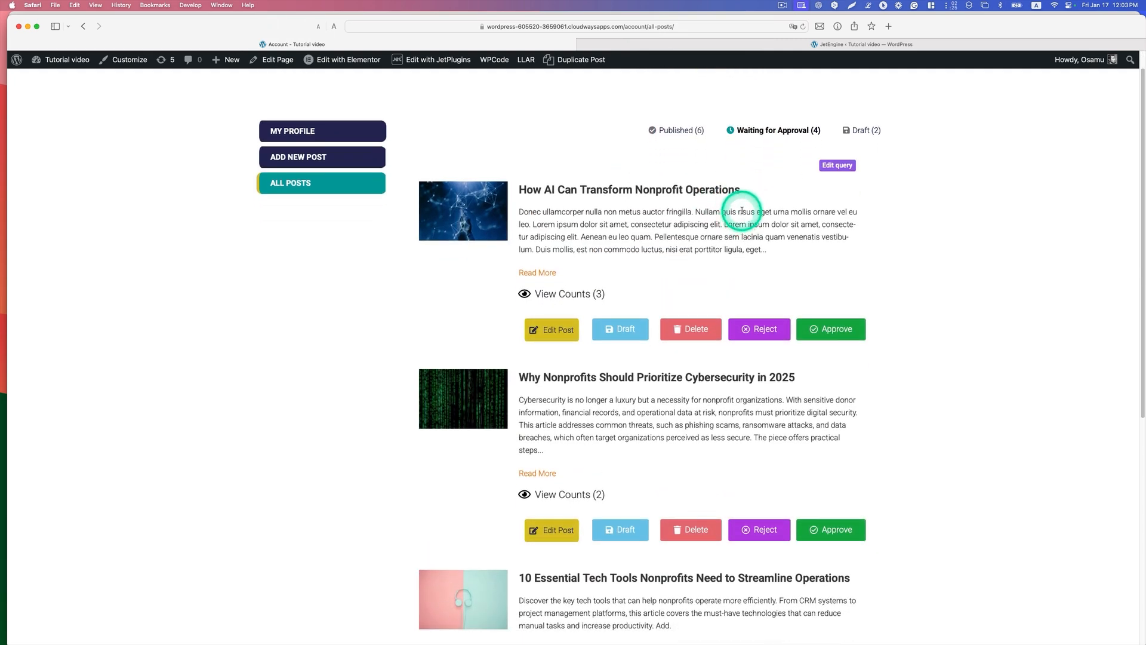
left_click(803, 27)
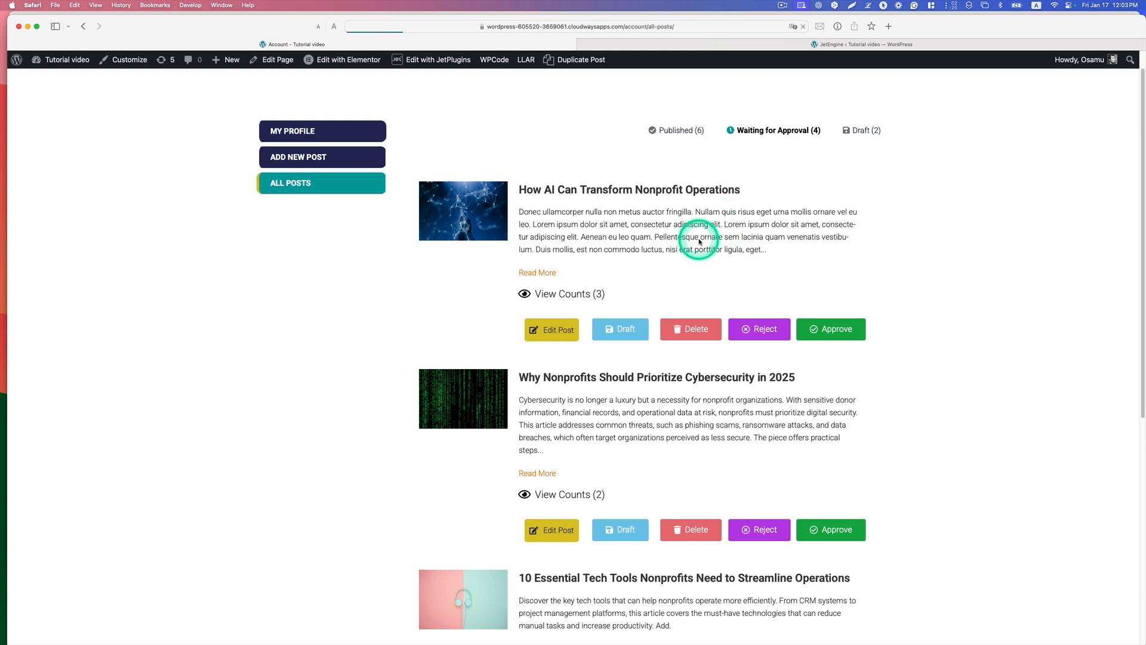
scroll(776, 179, "down", 1)
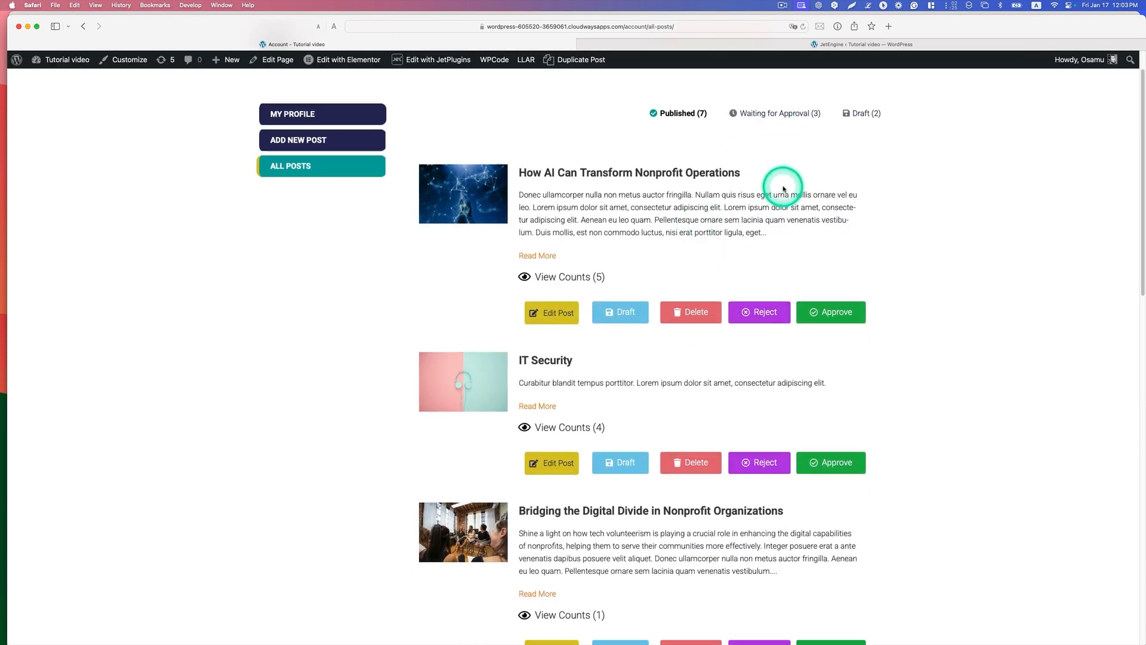
Step: Approve the post "Why Nonprofits Should Prioritize Cybersecurity in 2025" from the Waiting for Approval list
scroll(784, 189, "up", 1)
left_click(780, 157)
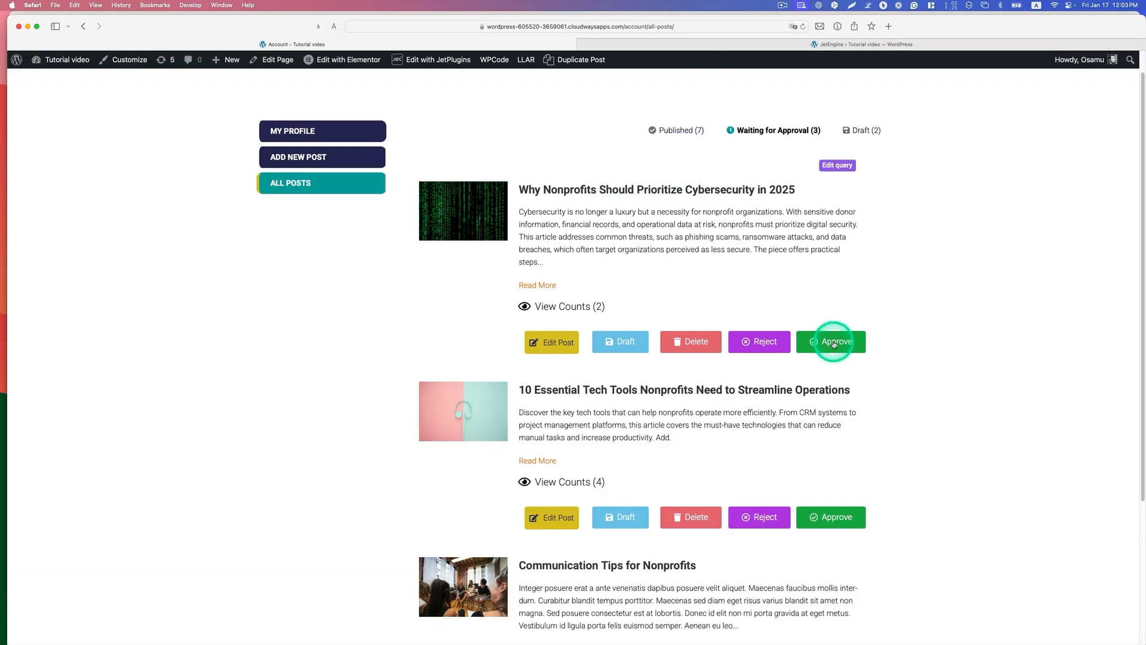
left_click(834, 344)
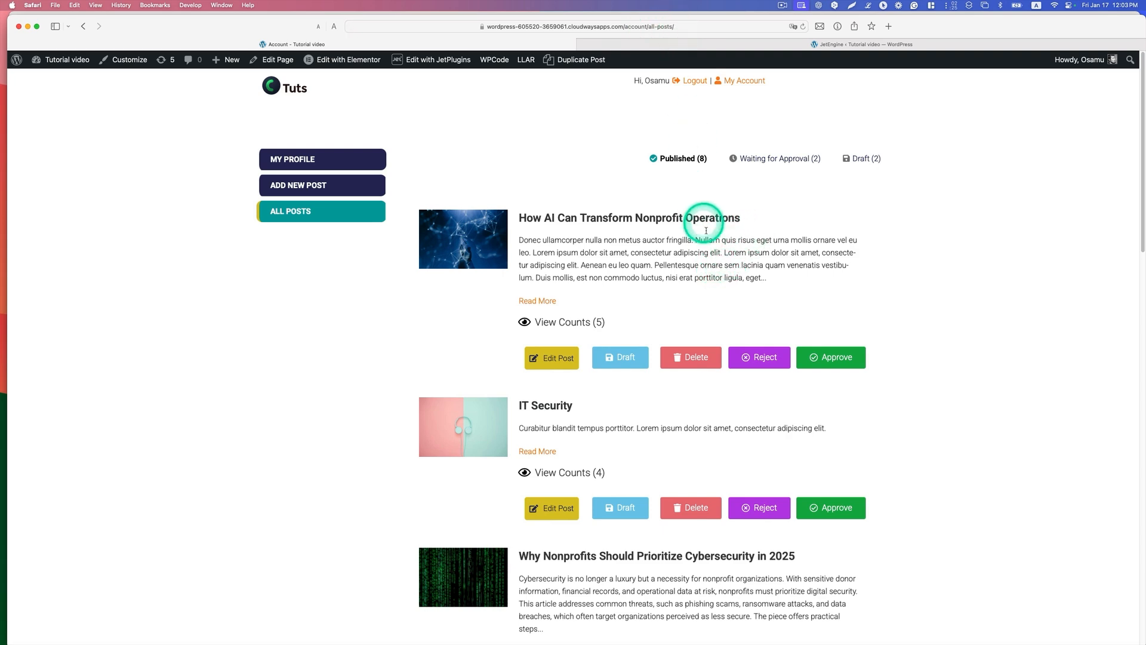
scroll(704, 589, "down", 3)
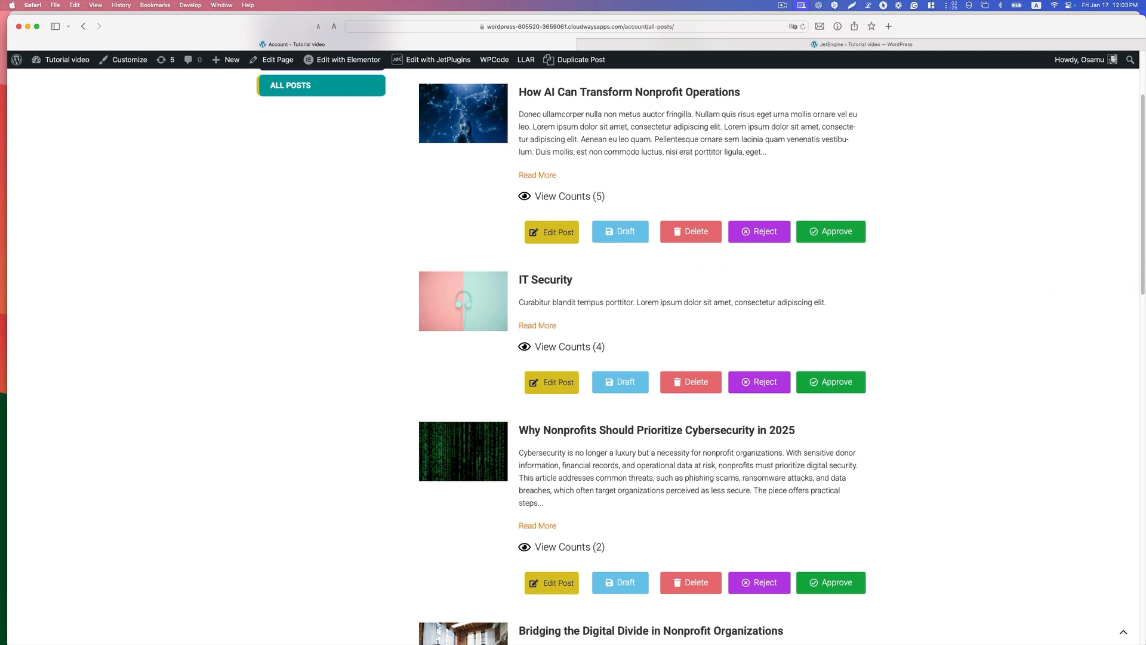
Step: Open the "Your post has been published" email in Gmail, mark the latest message as safe, and check its recipient details
left_click_drag(1145, 125, 664, 69)
left_click(328, 197)
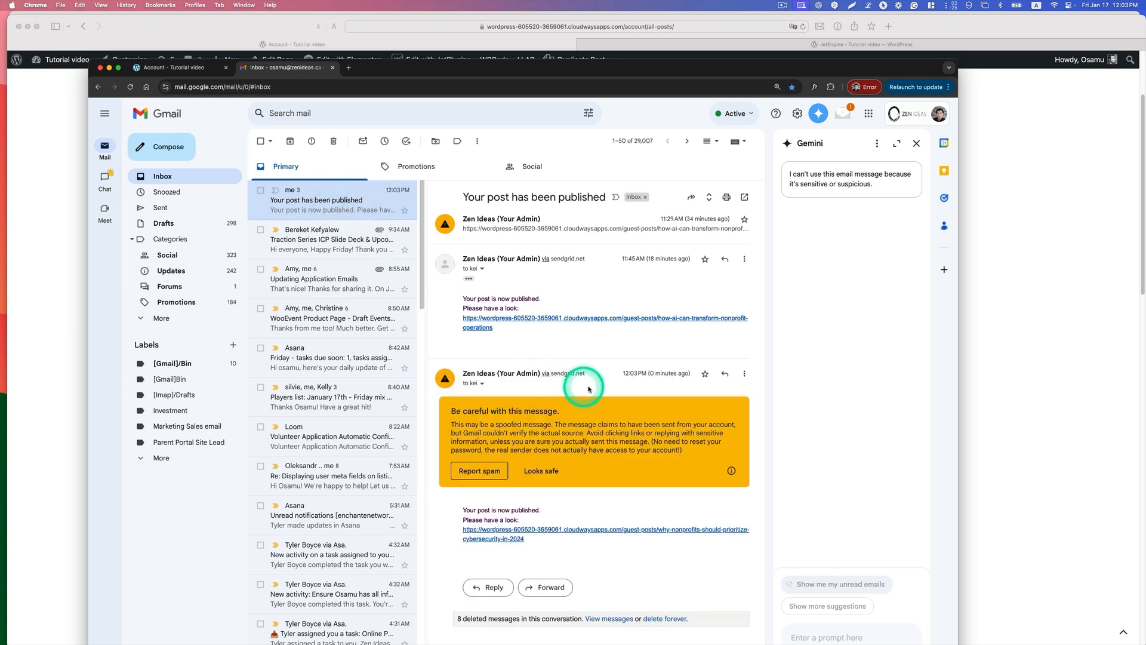
left_click(537, 471)
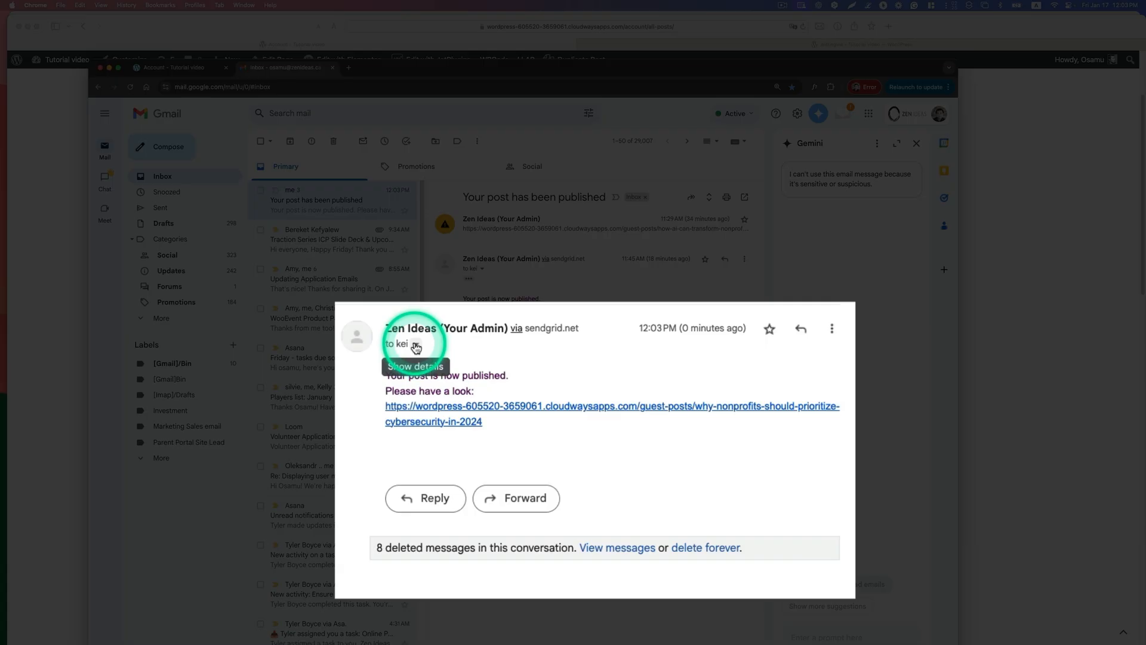
left_click(482, 383)
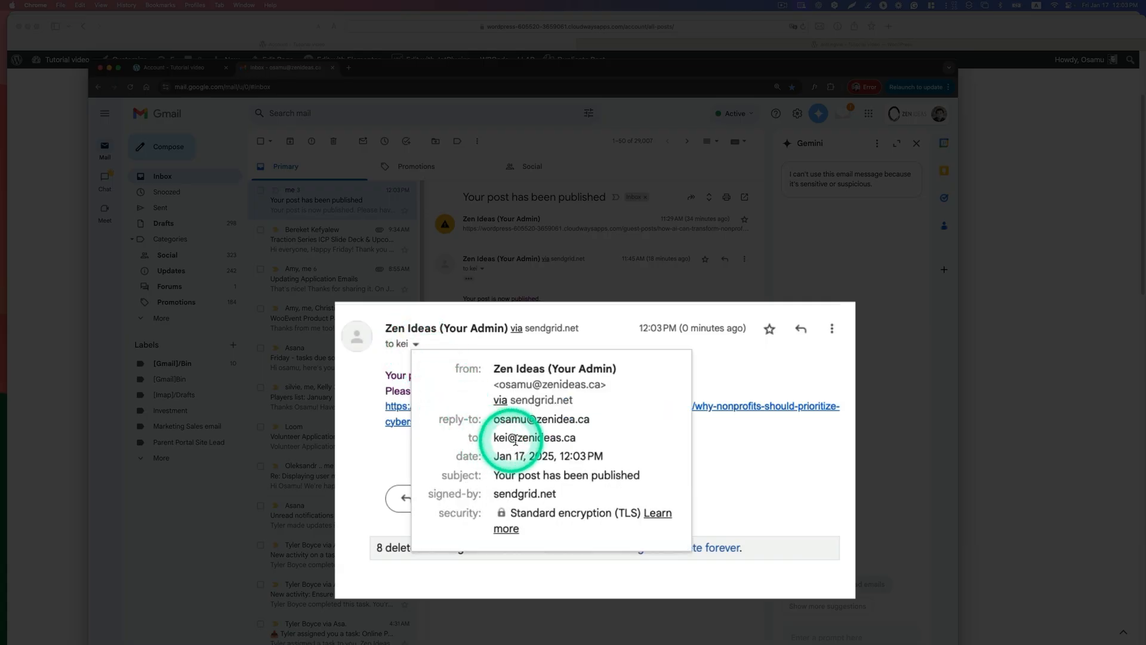
left_click(722, 452)
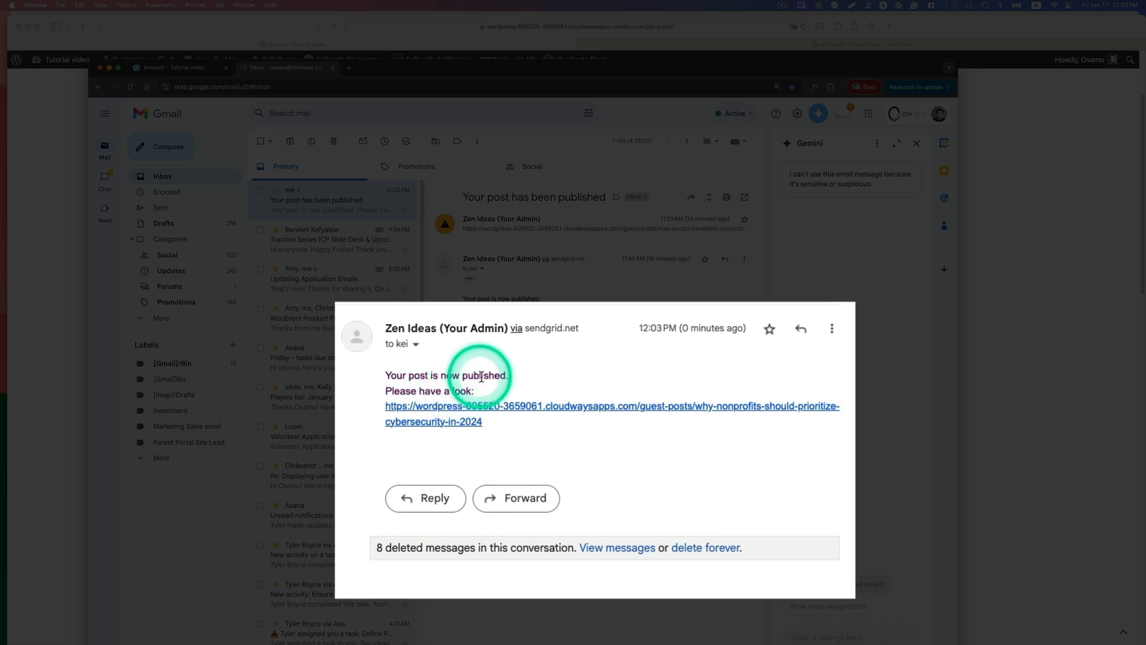
Step: Open the guest post from the link in the notification email and review the published page
left_click(419, 416)
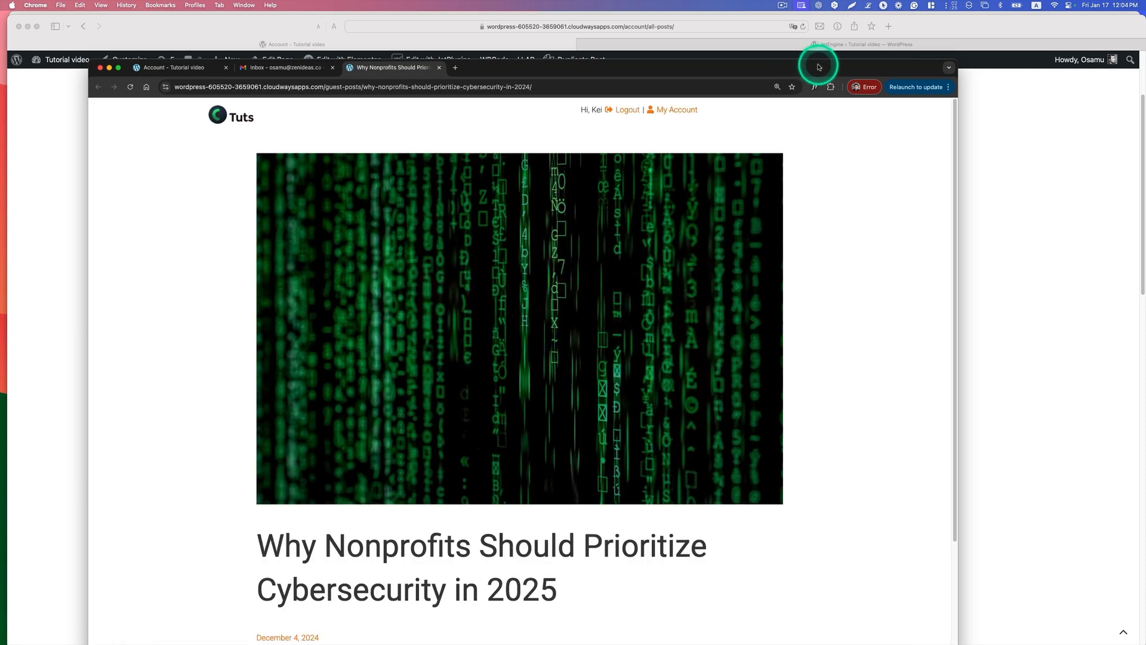
left_click_drag(819, 67, 829, 28)
scroll(697, 266, "down", 5)
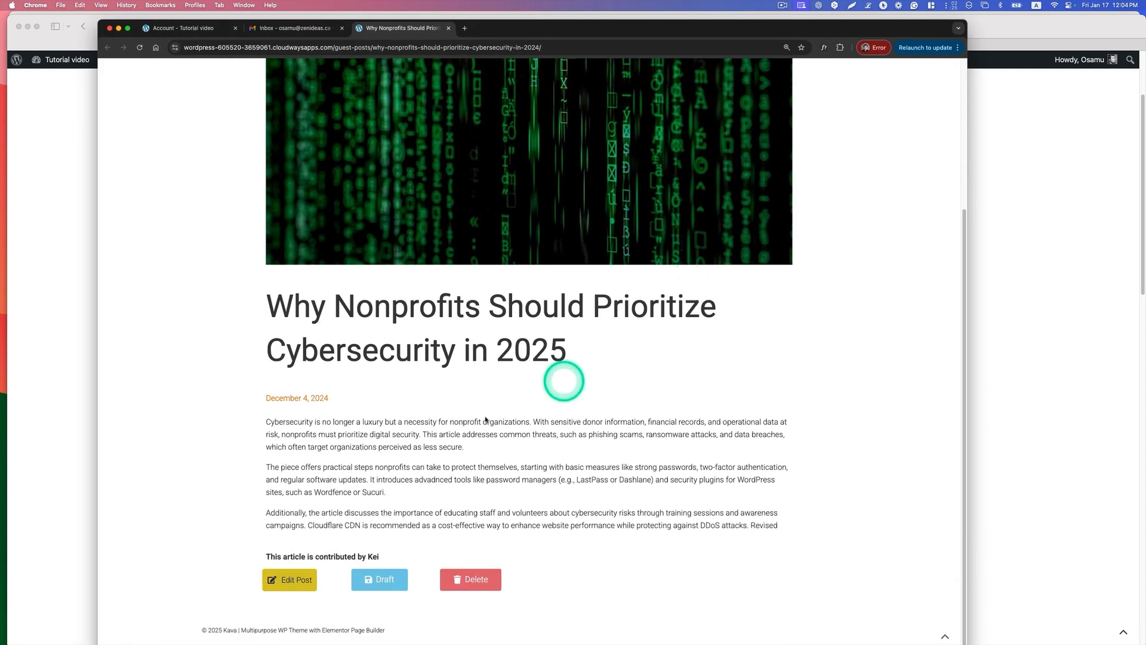
scroll(582, 442, "up", 5)
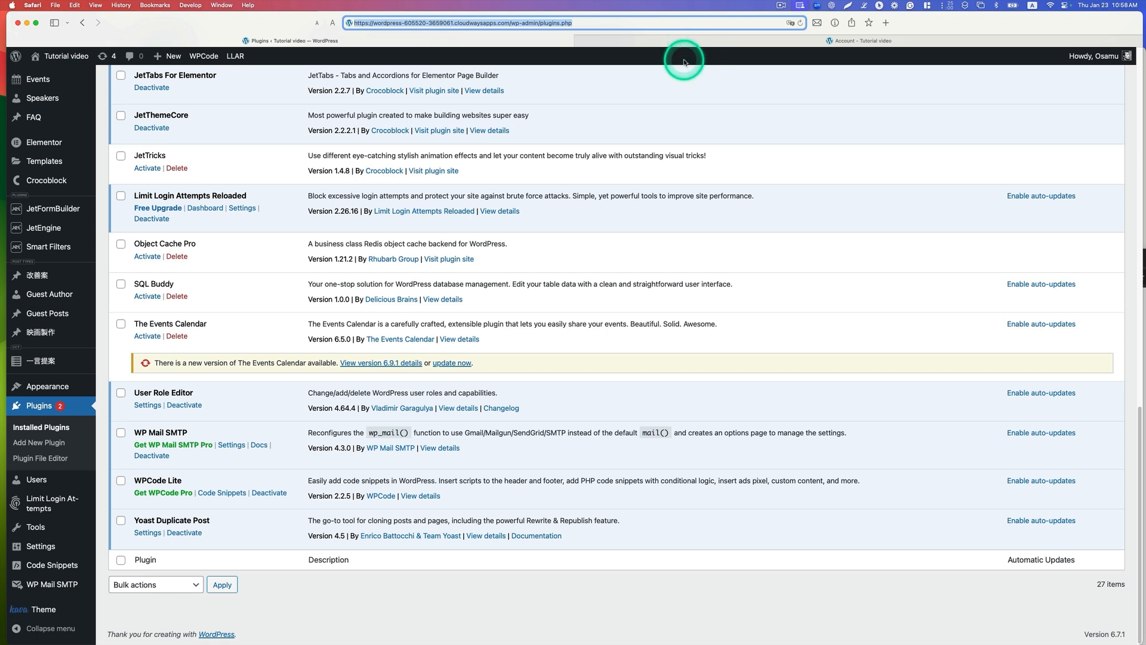
Step: Add a new role in User Role Editor with the ID reader and display name Reader, copied from Subscriber
scroll(416, 428, "up", 1)
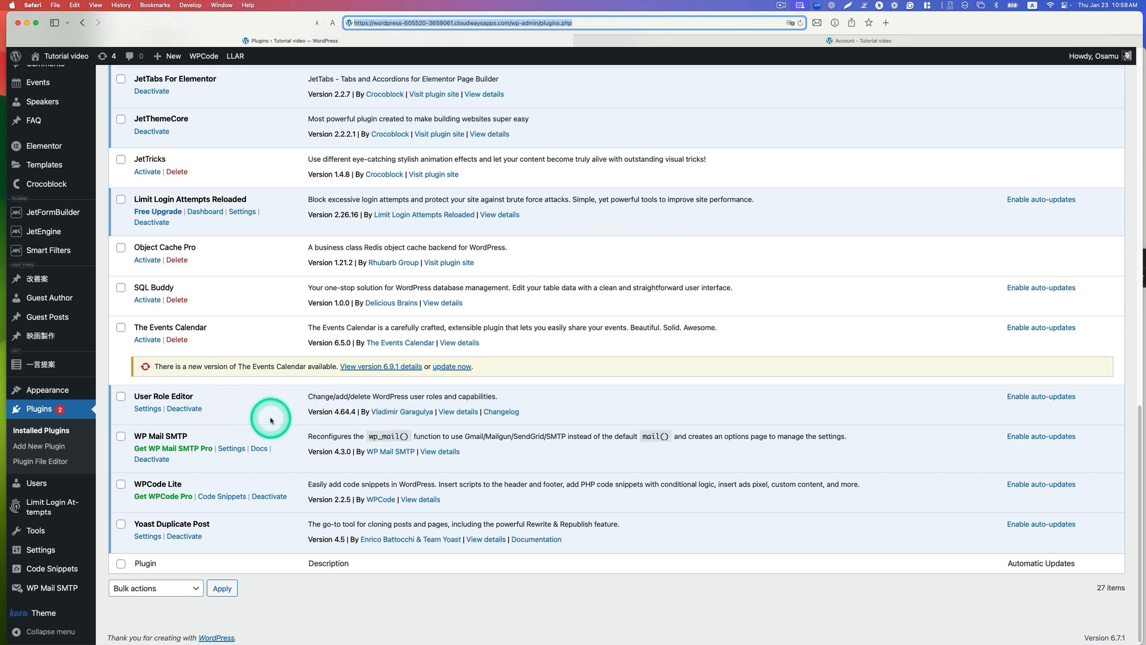
mouse_move(27, 480)
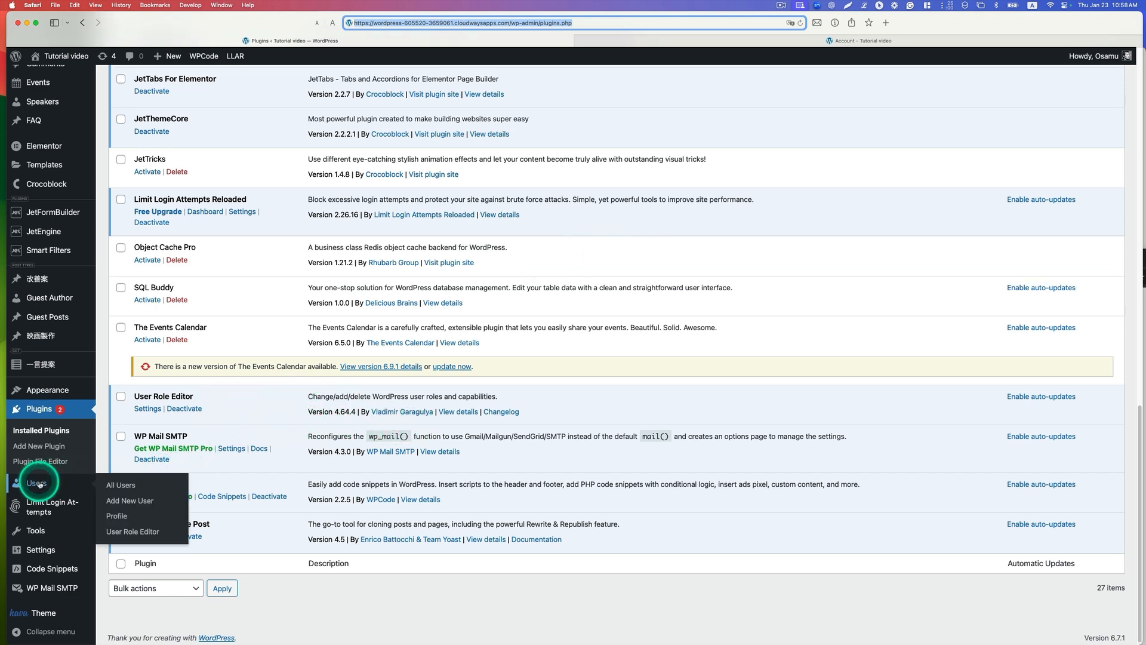
left_click(142, 533)
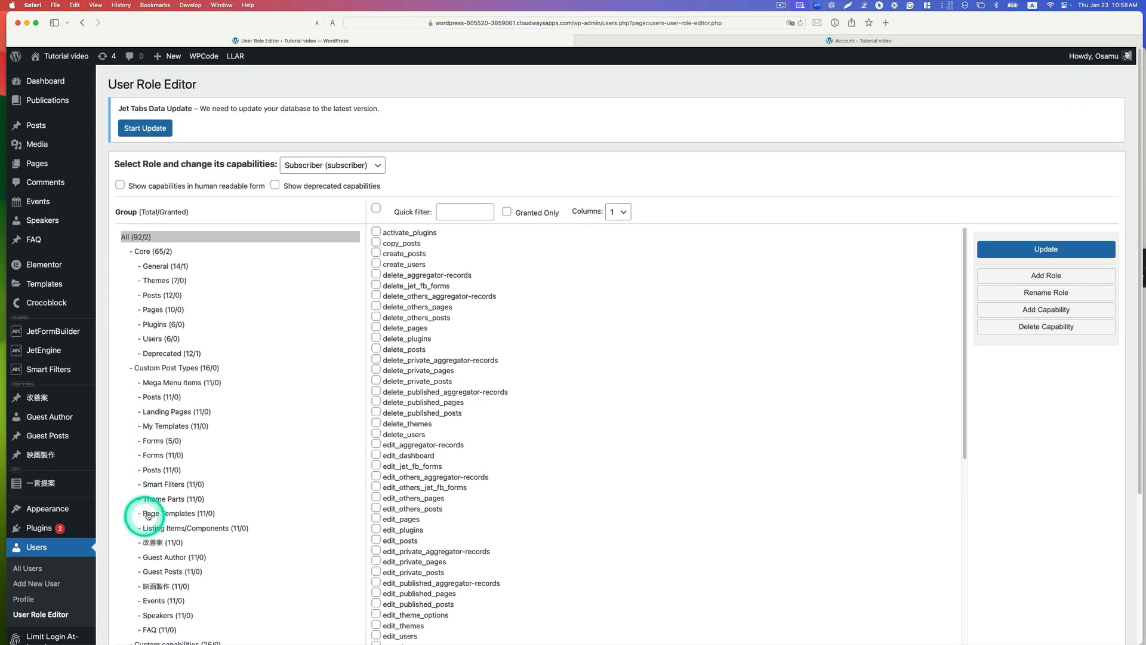
left_click(1027, 279)
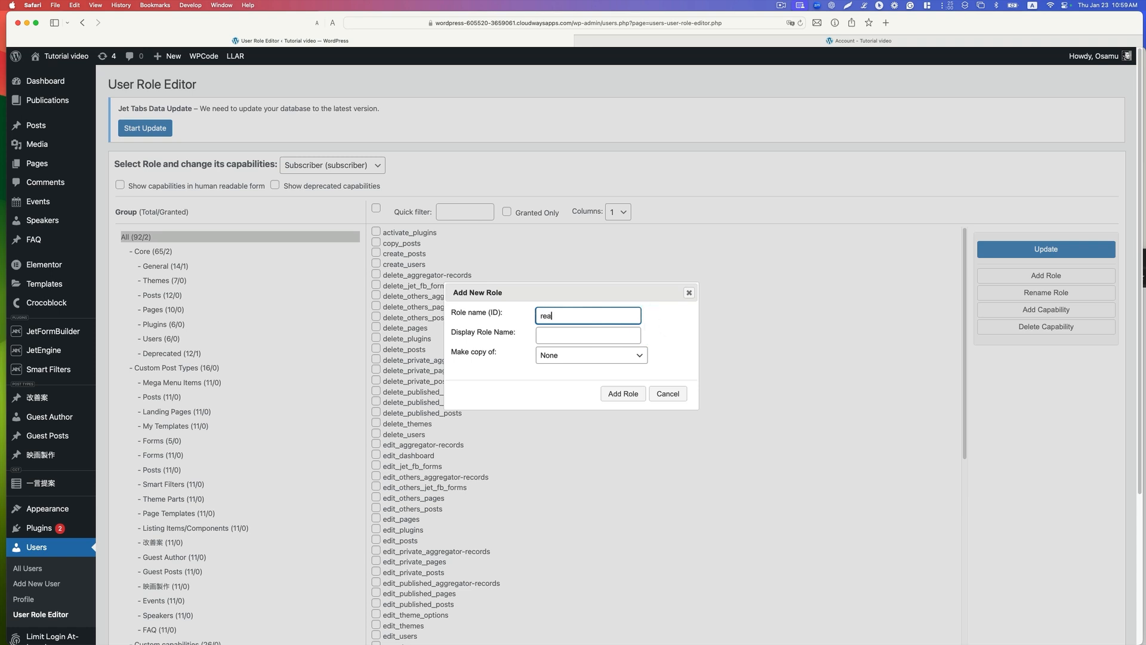
left_click(601, 334)
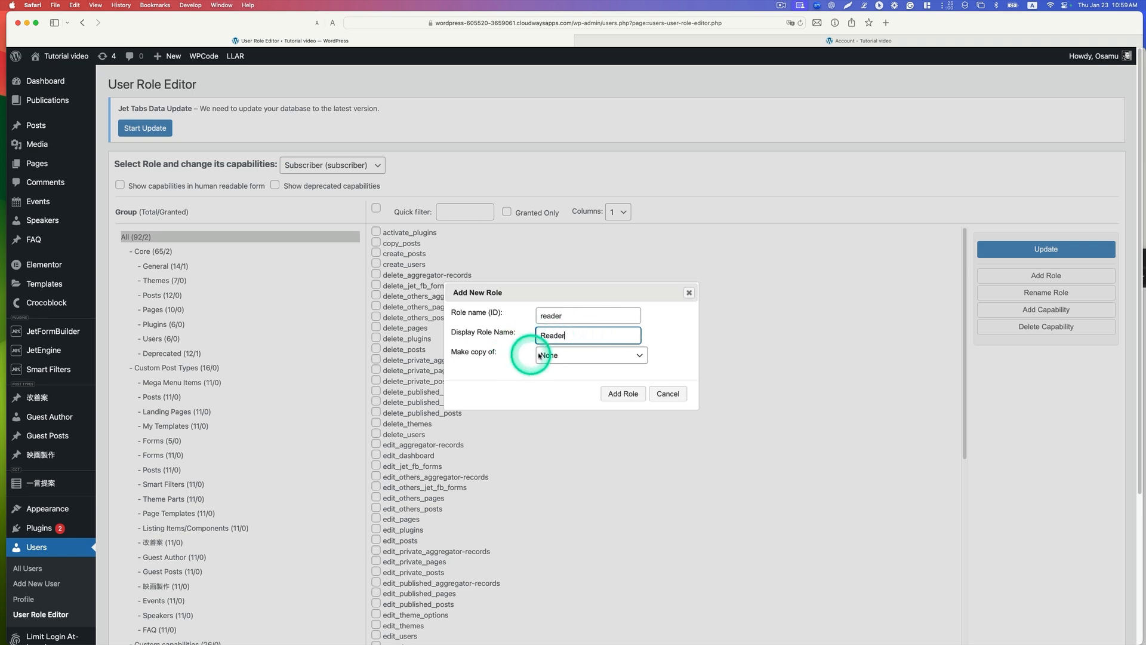
left_click(576, 354)
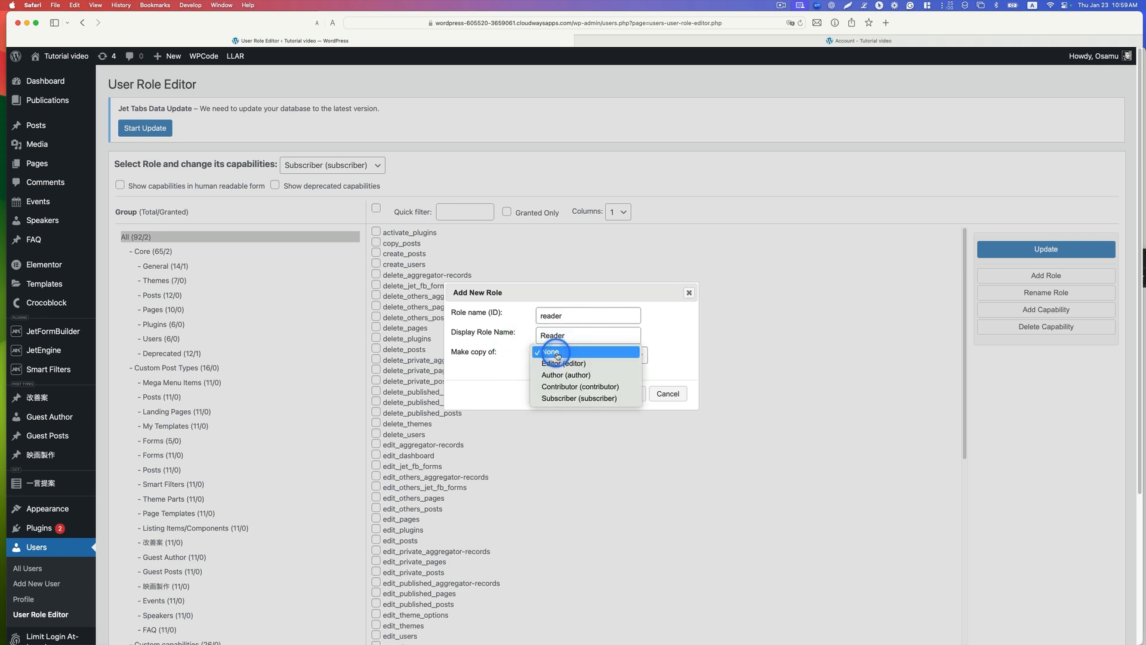
left_click(606, 399)
left_click(624, 394)
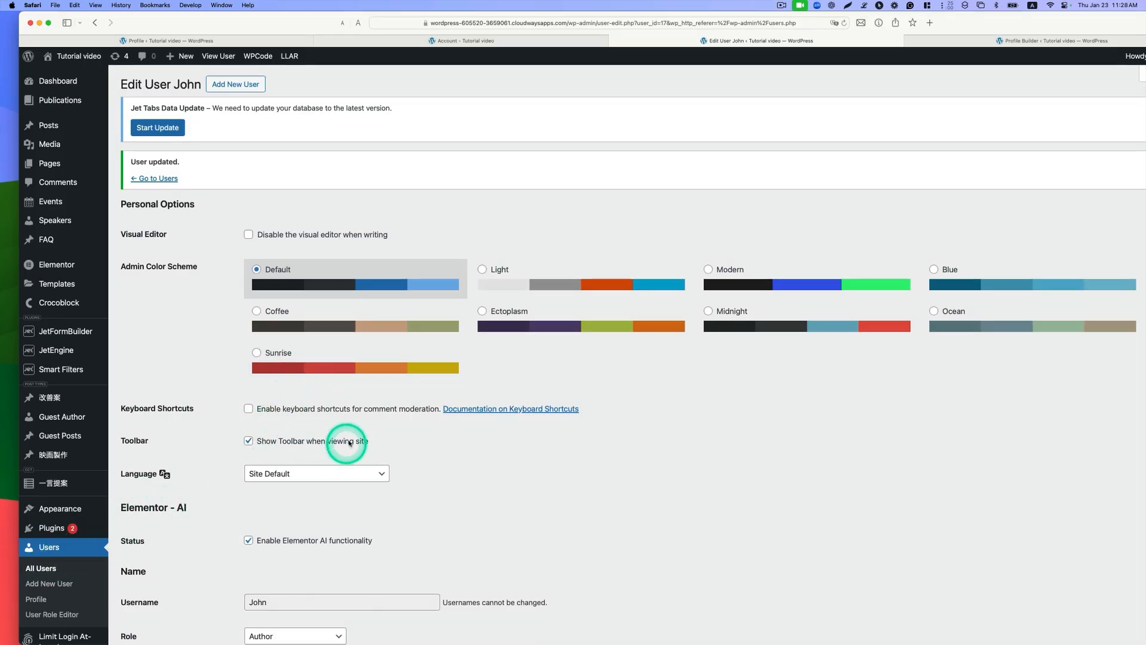
Step: Change the role of the user being edited to Reader and save the user
scroll(374, 440, "down", 10)
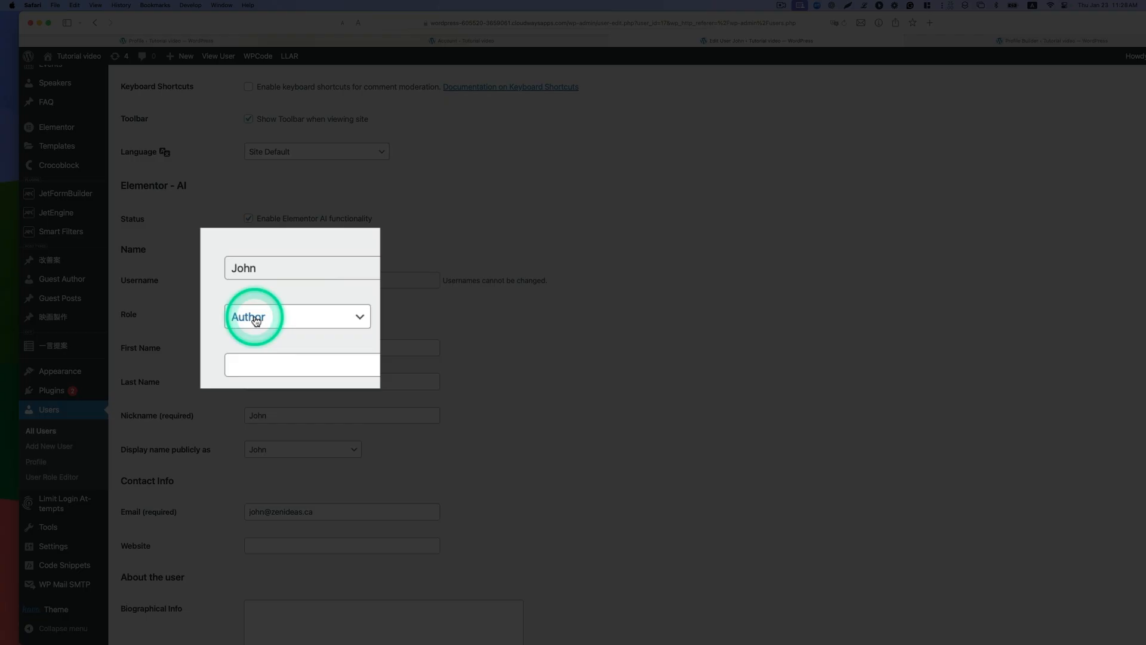
left_click(266, 316)
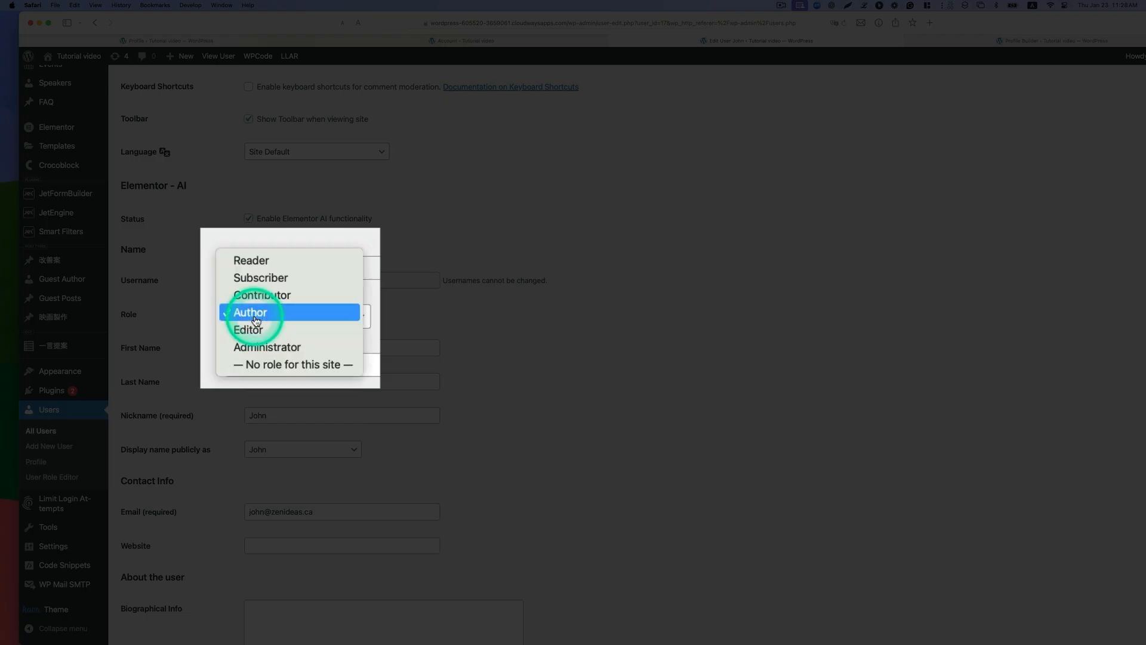
left_click(263, 264)
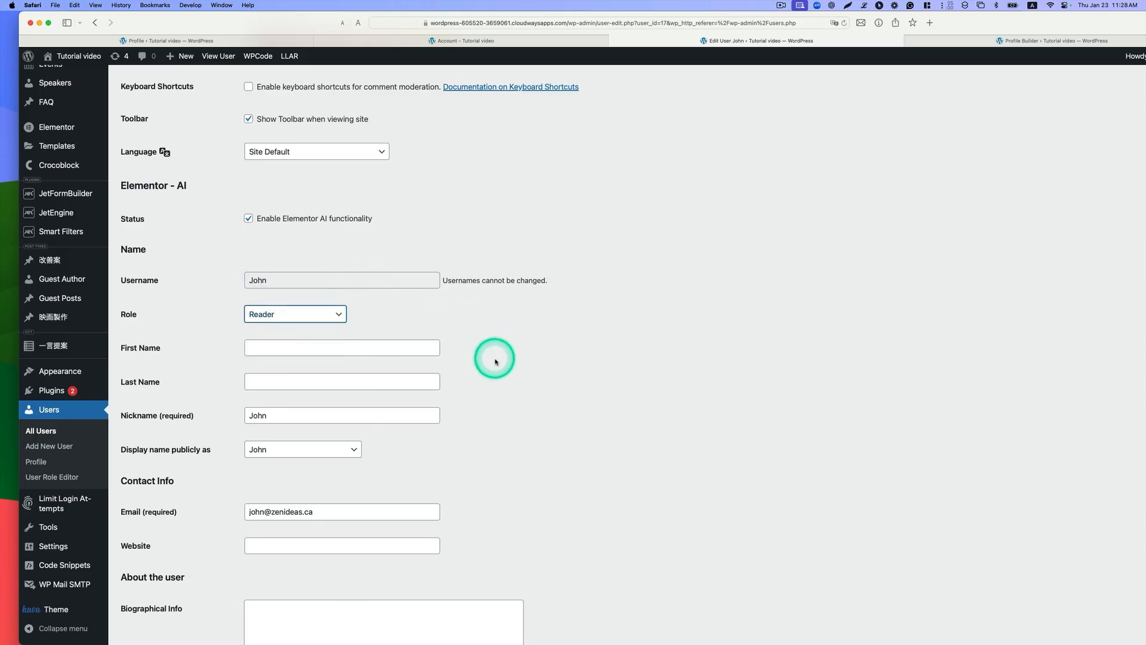
scroll(538, 329, "down", 20)
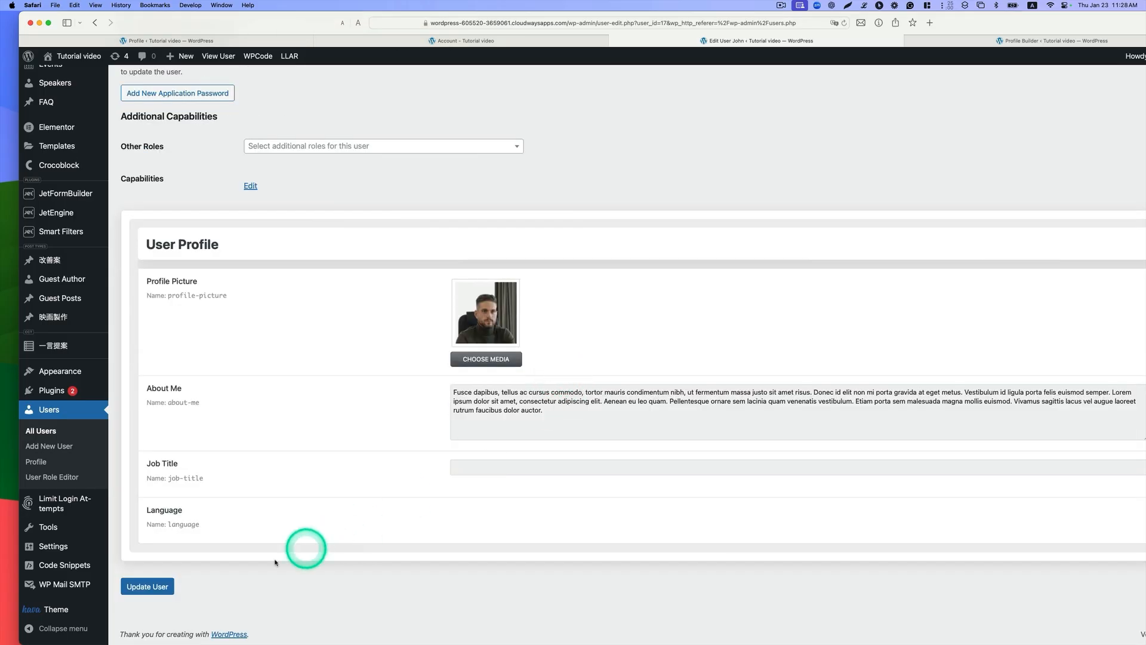
left_click(148, 592)
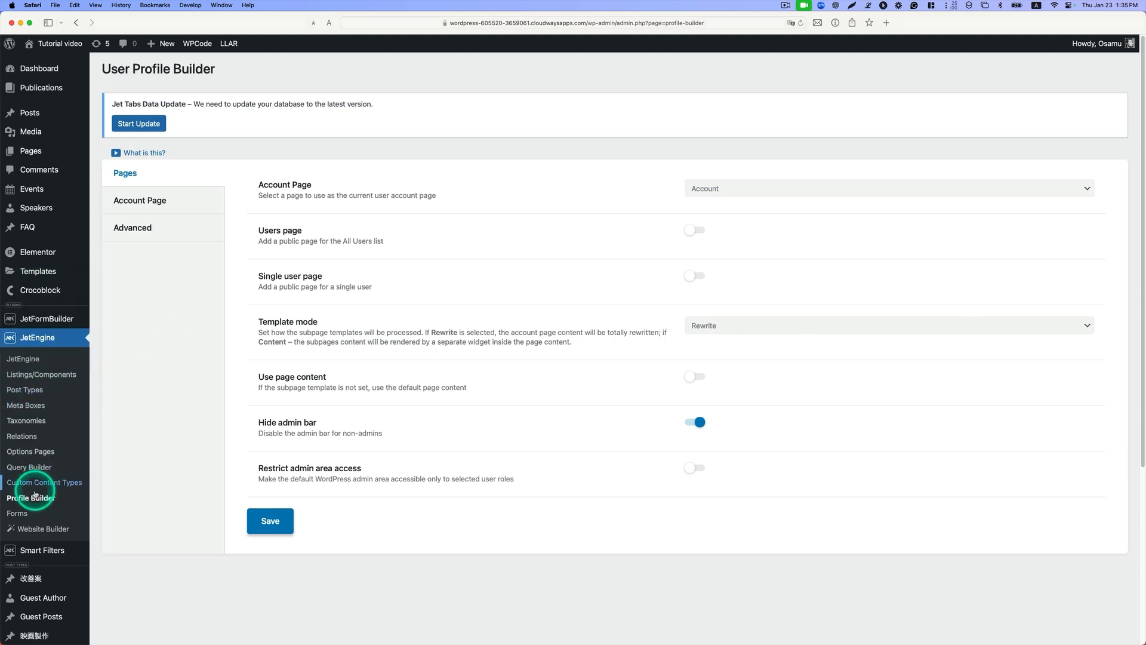
Step: Add a new account subpage in JetEngine's Profile Builder with the title All Guest Posts
left_click(150, 203)
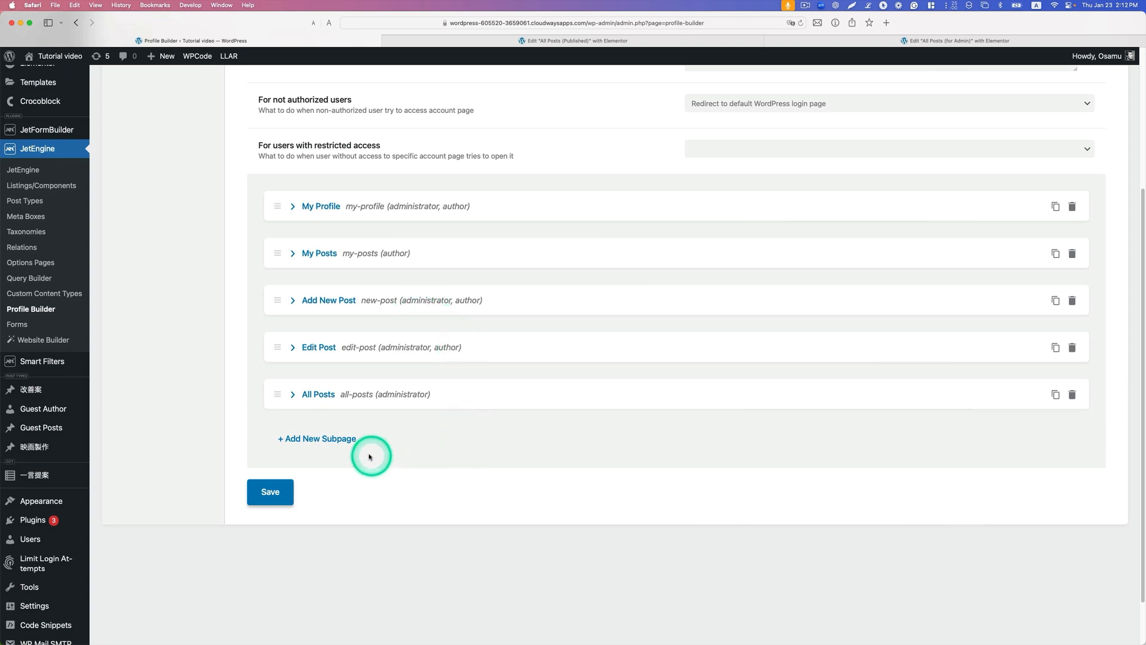
left_click(308, 439)
scroll(532, 473, "down", 1)
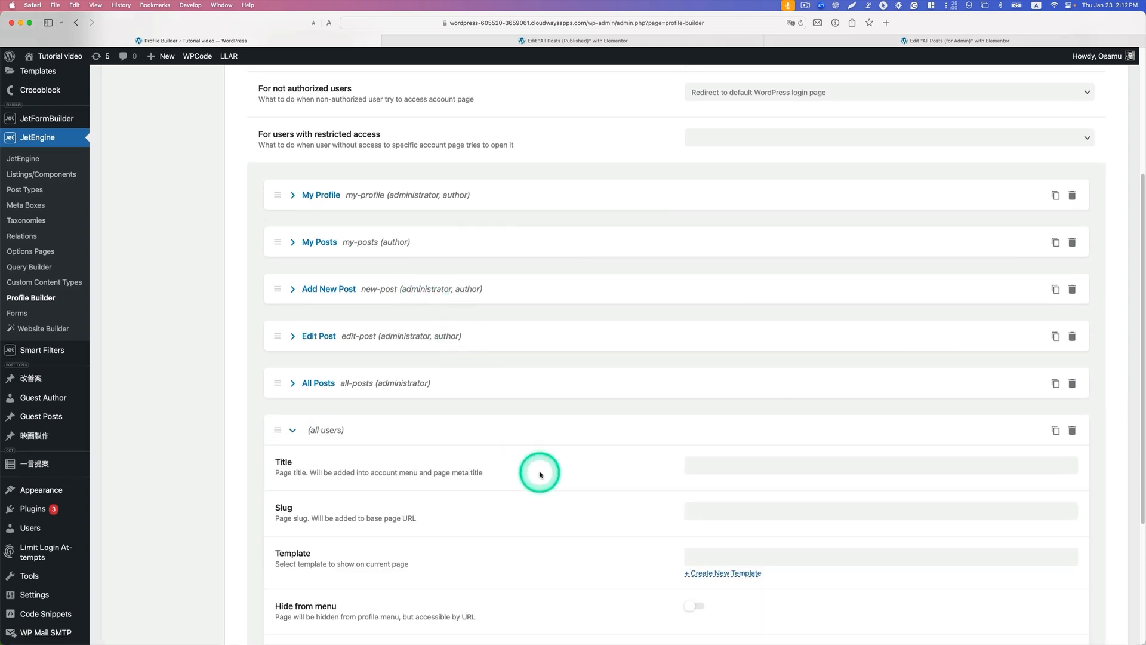
left_click(737, 465)
type("All Guest Posts")
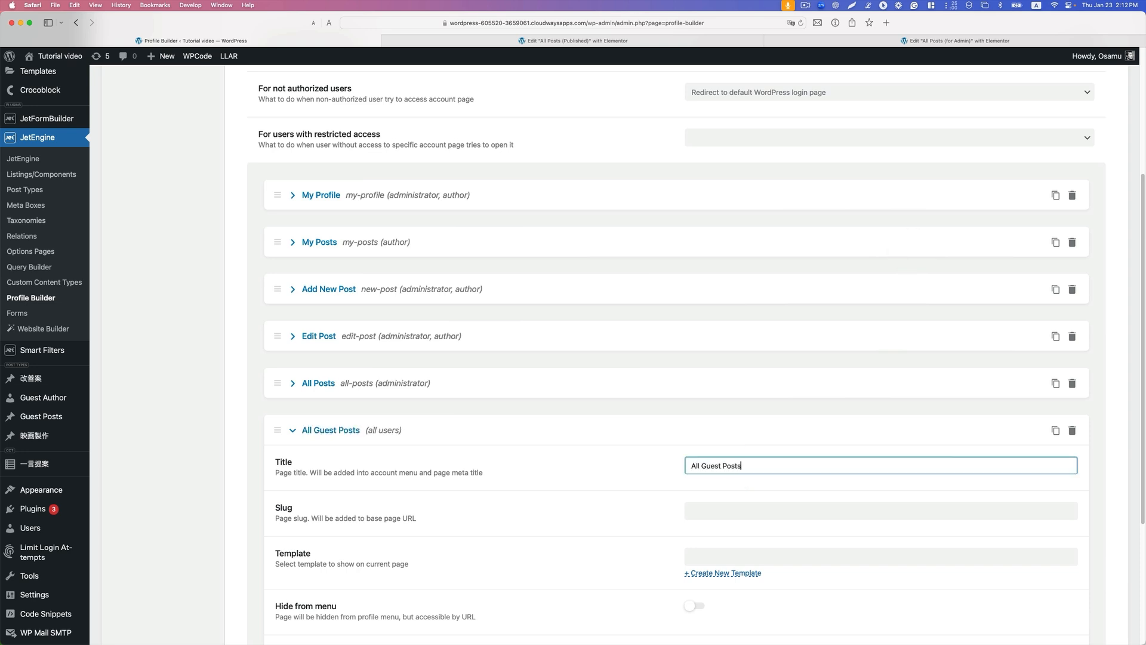
scroll(358, 540, "down", 5)
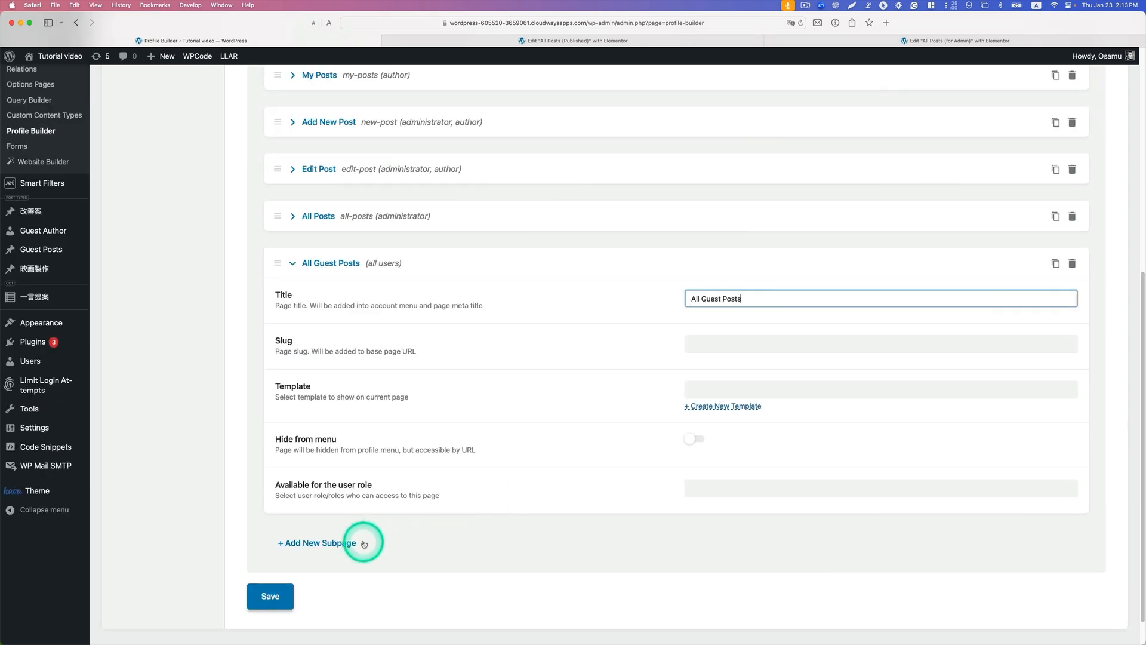
Step: Add another account subpage with the title Favorite and the slug favorite
left_click(339, 542)
scroll(537, 519, "down", 3)
left_click(704, 487)
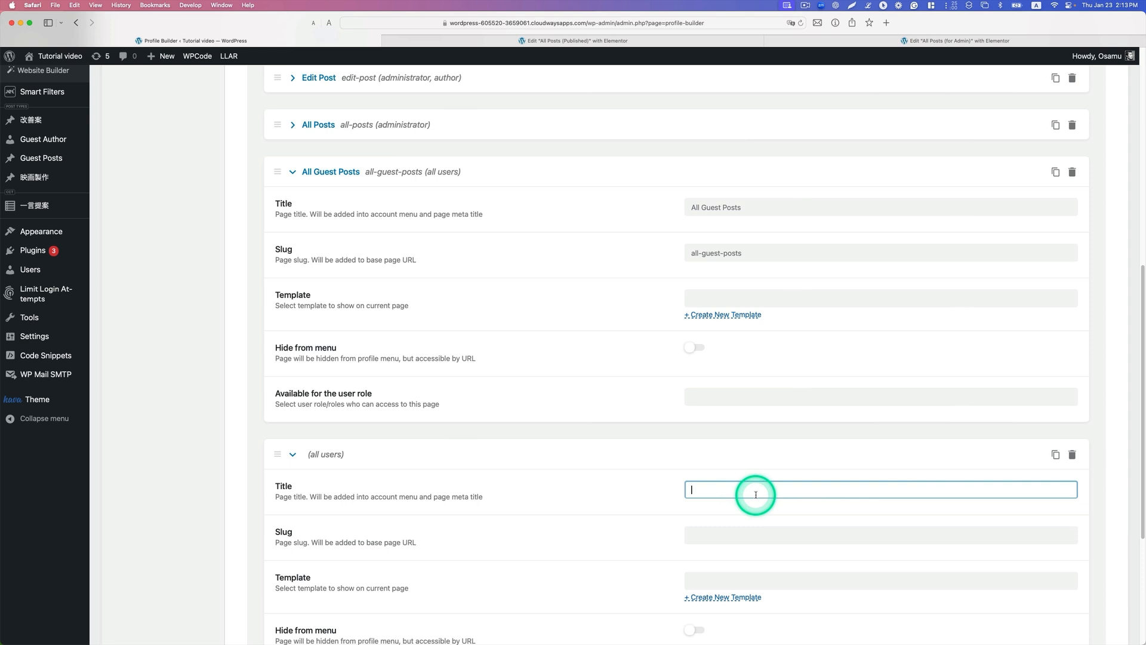
type("Favorite")
scroll(746, 496, "down", 2)
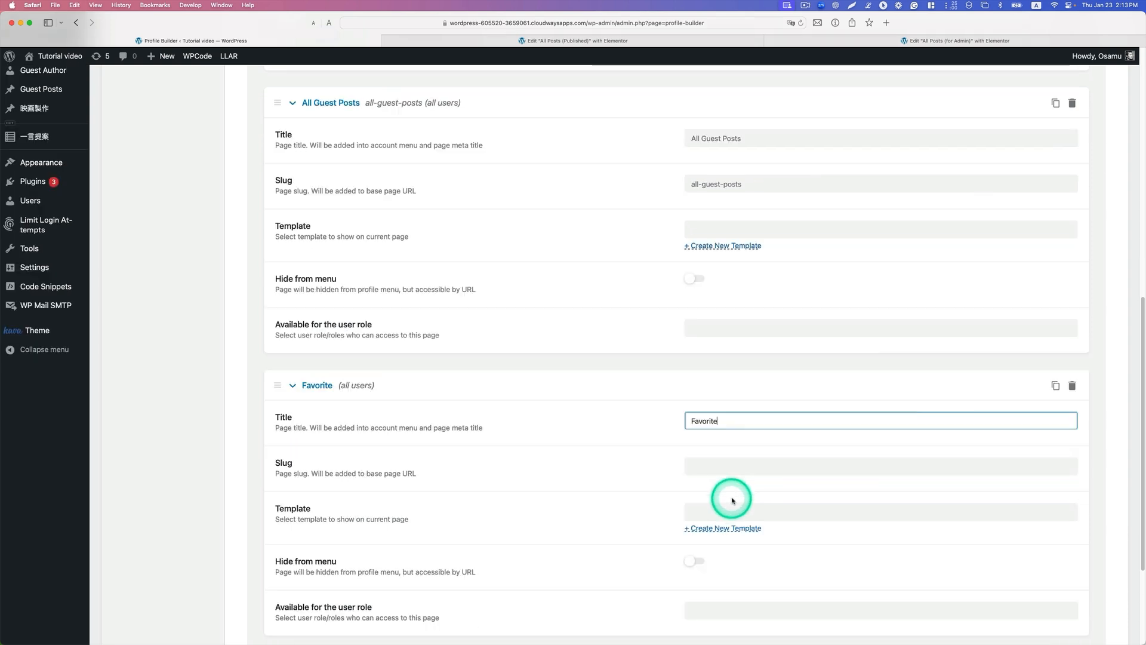
left_click(735, 465)
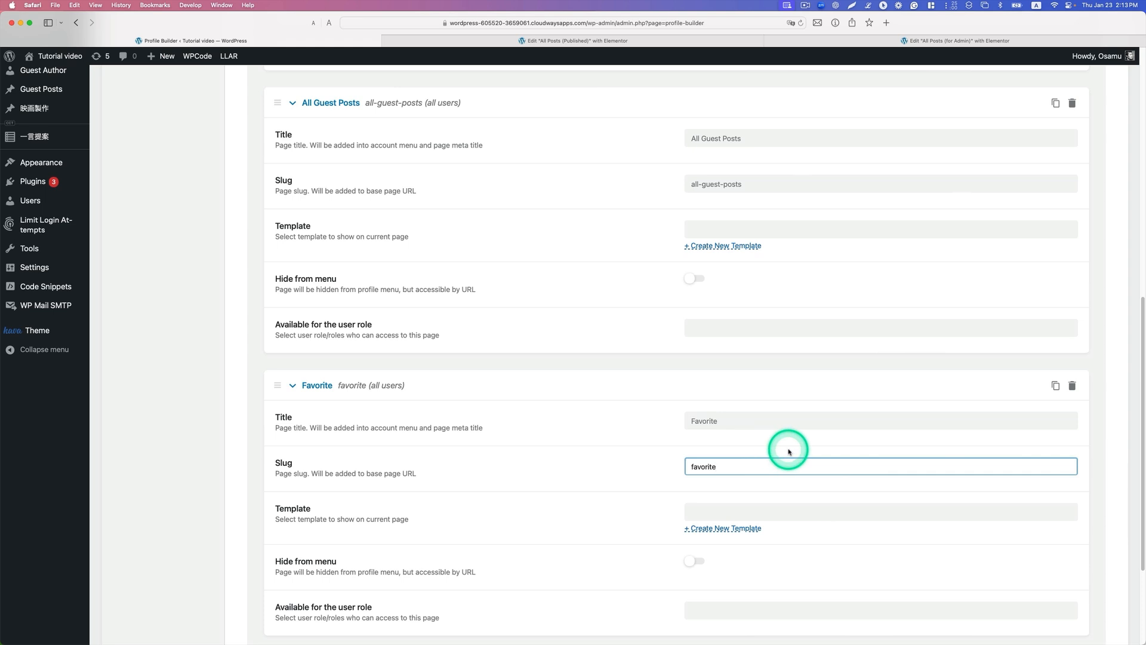
Step: Make the All Guest Posts and Favorite subpages available only to the Reader role
scroll(789, 448, "down", 1)
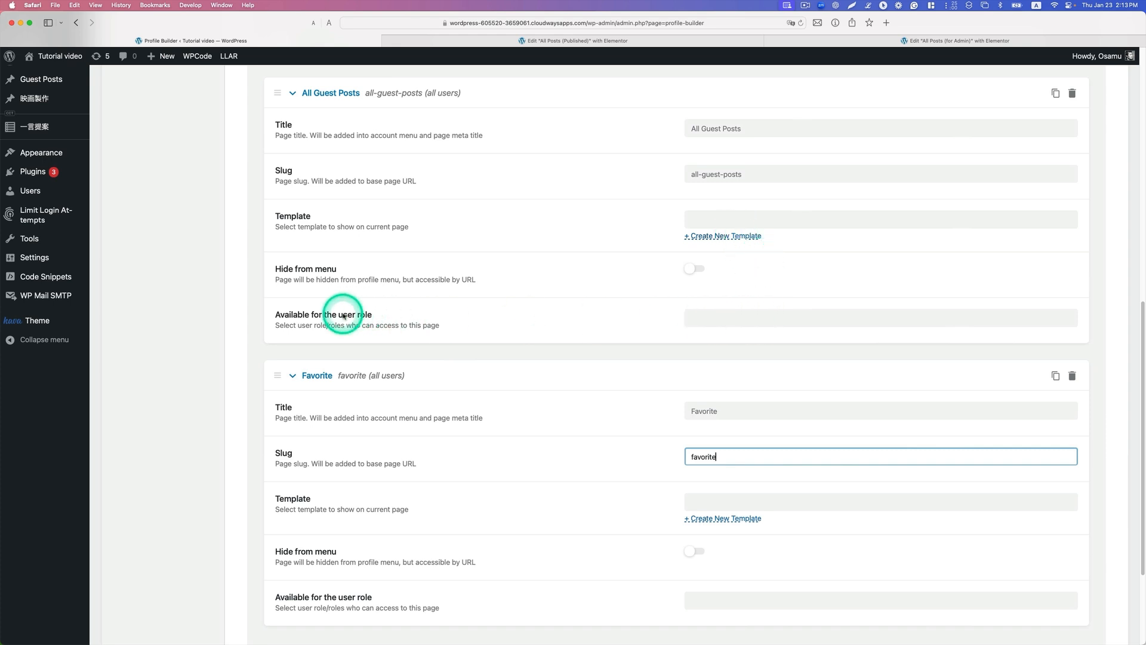
left_click(724, 321)
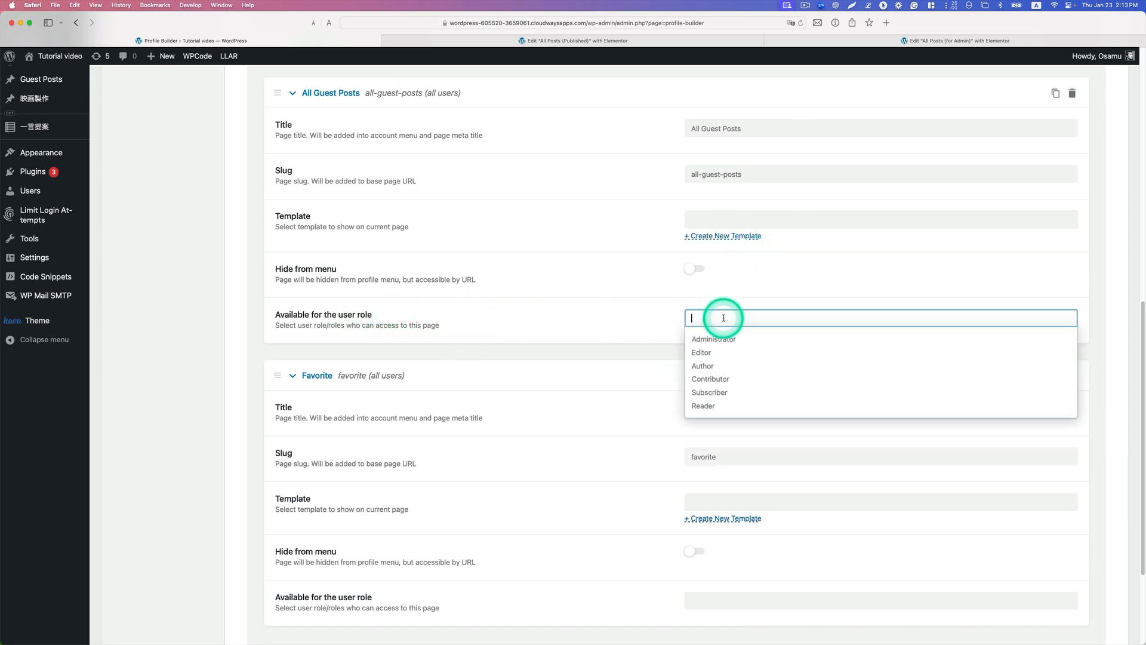
left_click(739, 405)
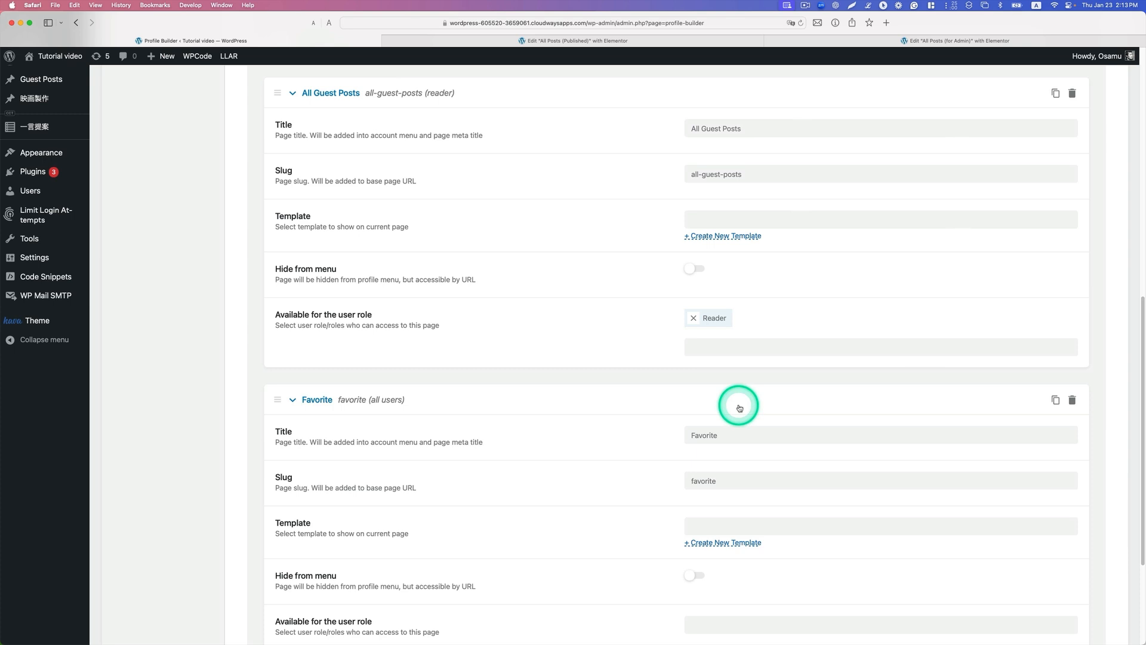
scroll(740, 412, "down", 3)
left_click(741, 530)
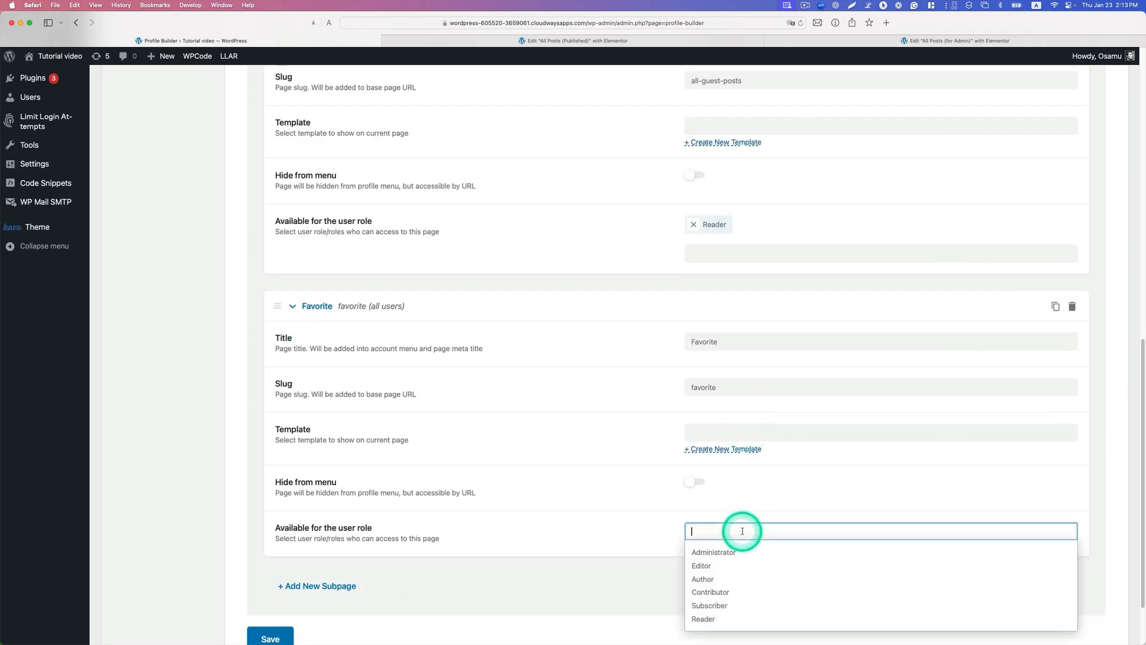
left_click(729, 624)
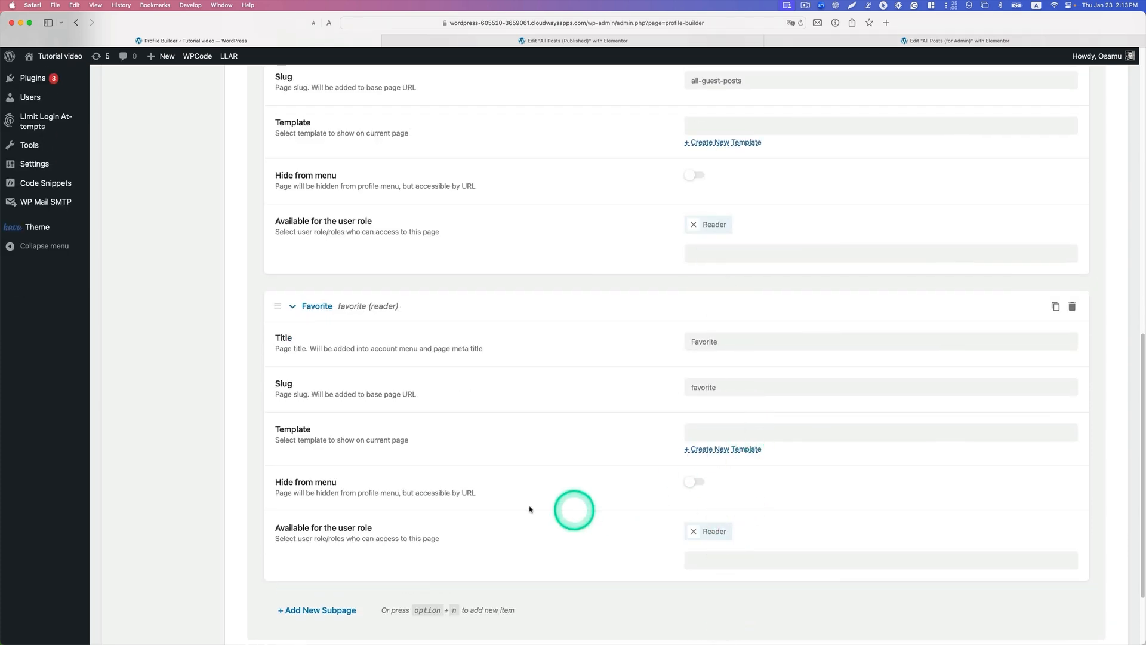
scroll(530, 507, "down", 2)
scroll(504, 513, "down", 1)
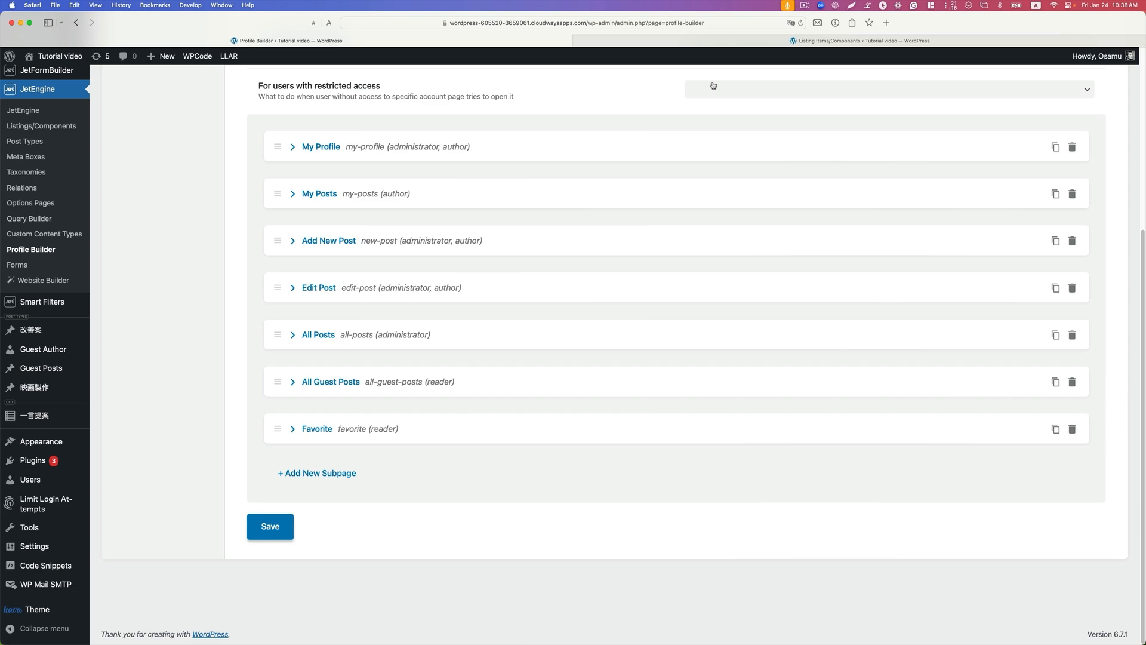
Step: Clone the All Posts (for Admin) template in Elementor's saved templates
left_click(48, 251)
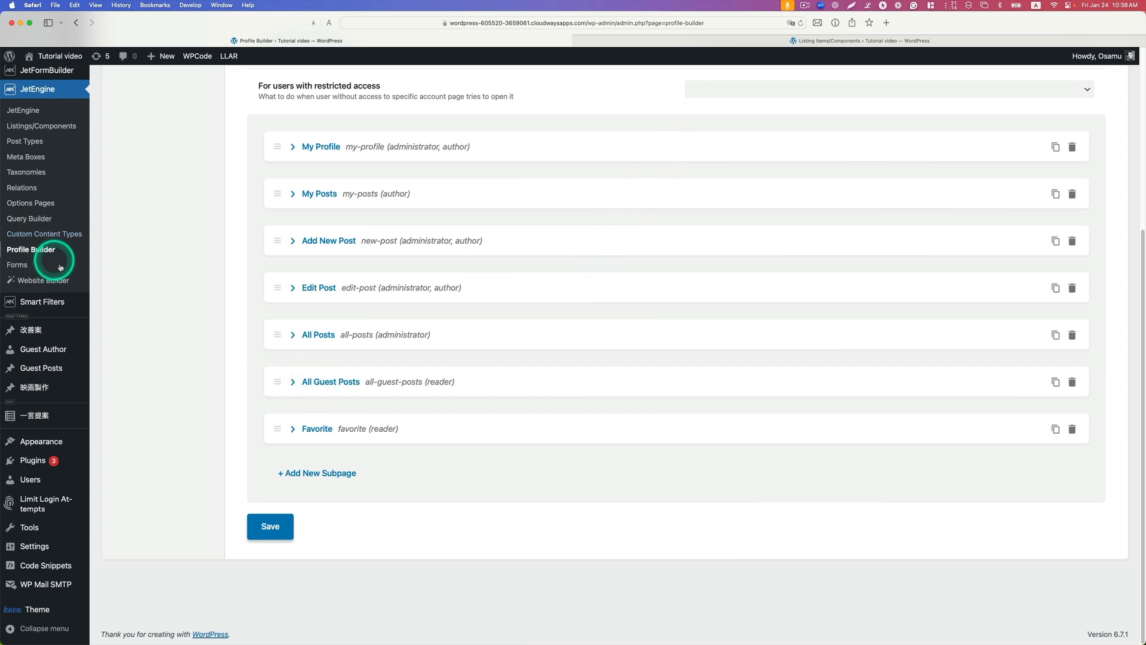
mouse_move(80, 267)
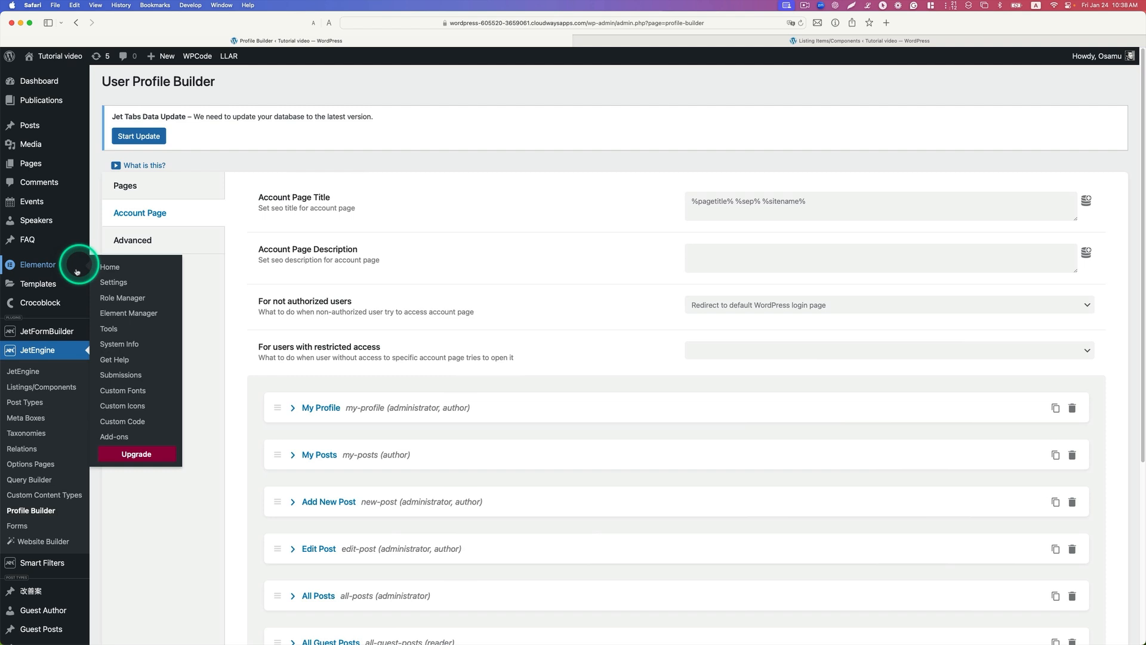
mouse_move(53, 286)
left_click(108, 288)
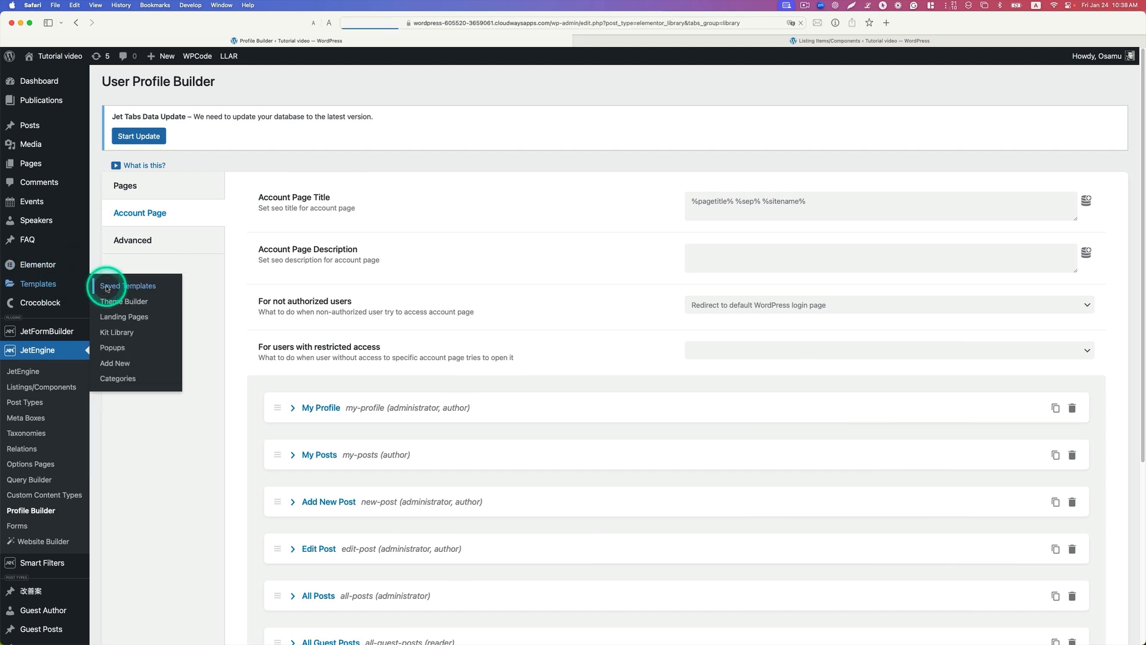
scroll(381, 325, "down", 1)
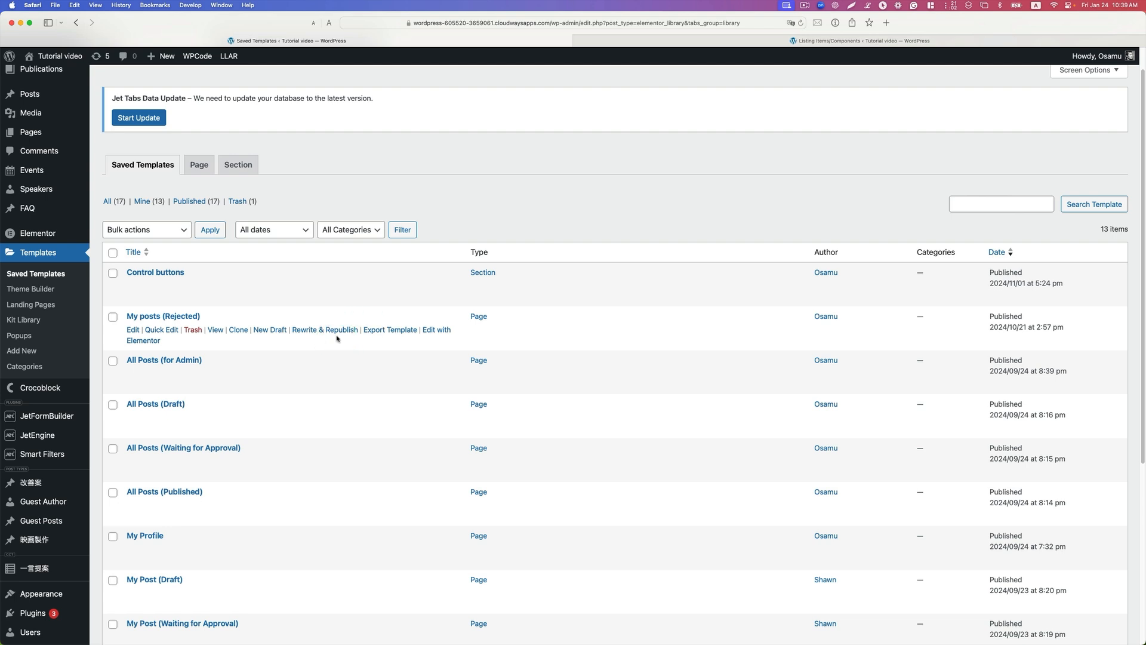
scroll(334, 343, "down", 1)
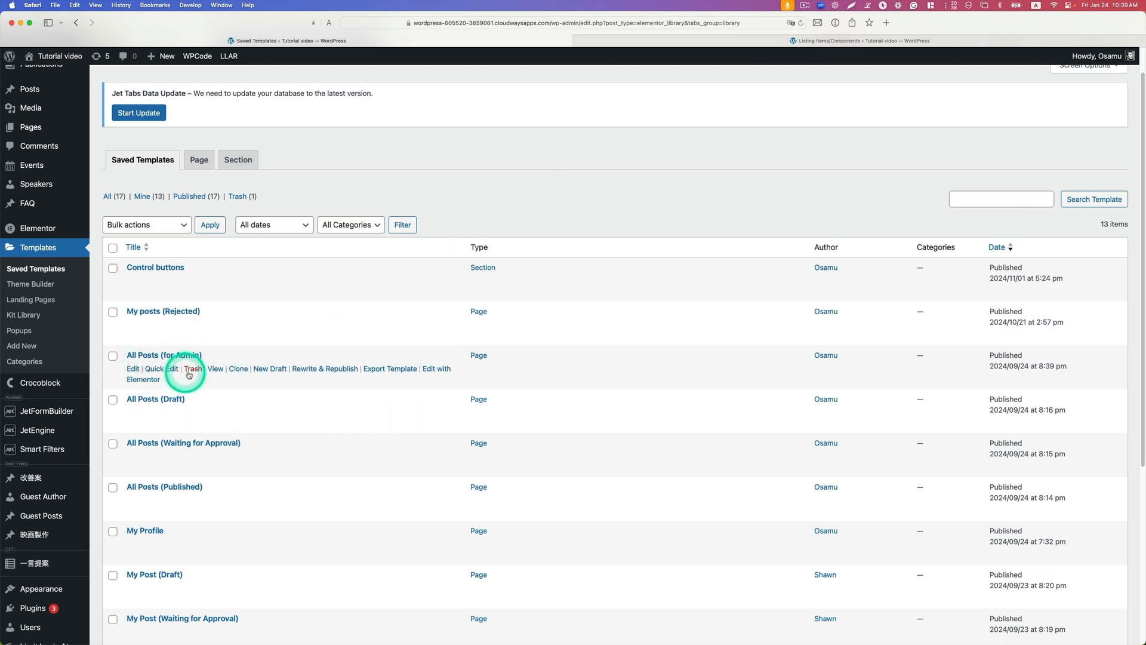
left_click(237, 370)
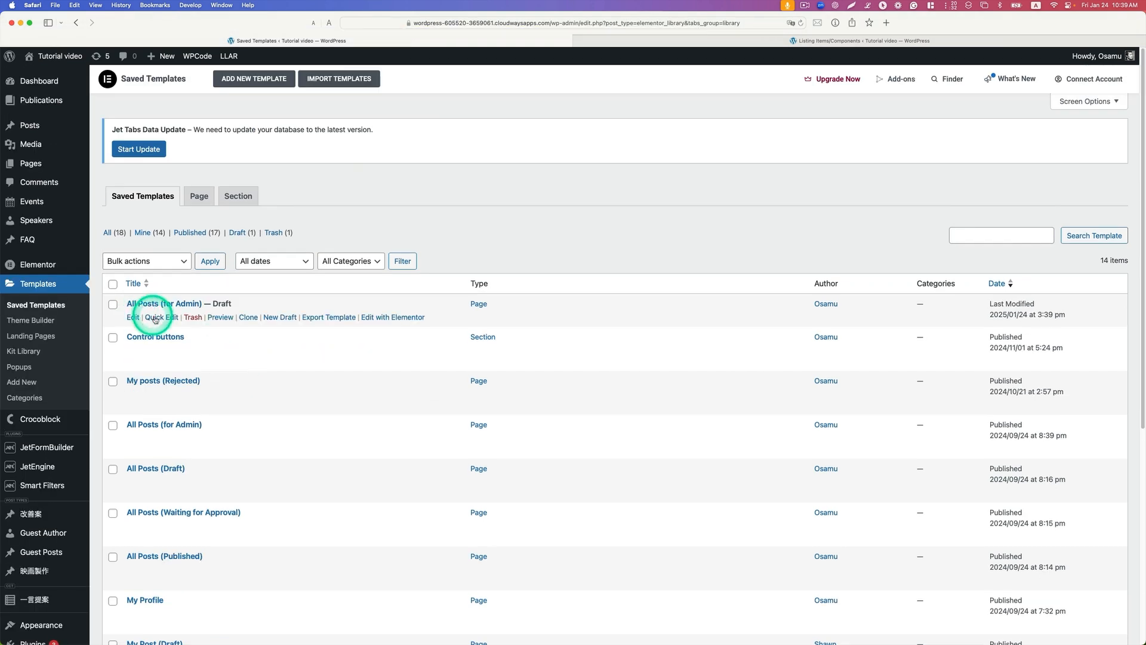
Step: Rename the cloned draft template as Guest Posts for Readers
left_click(161, 316)
left_click_drag(232, 325, 152, 326)
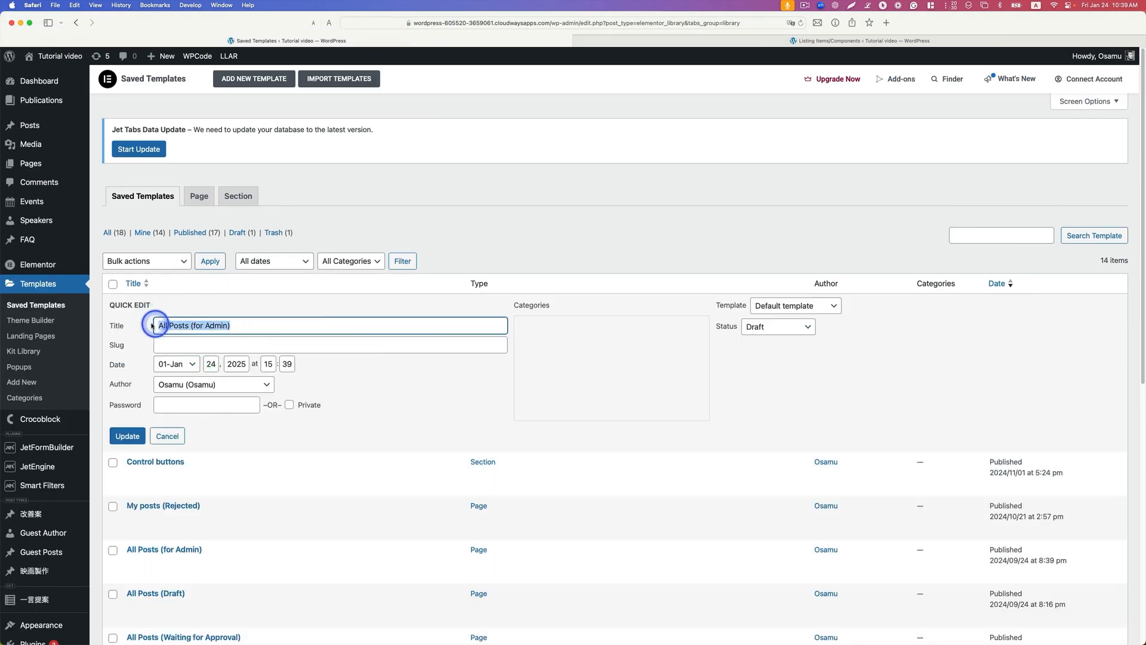
type("Guest")
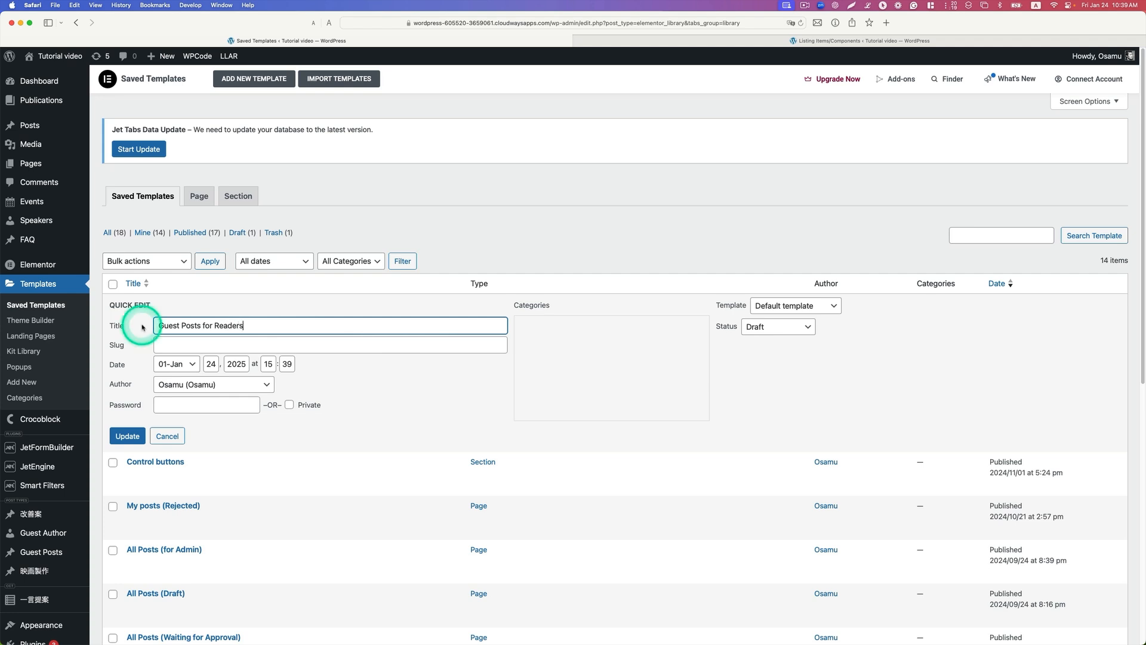
left_click(134, 440)
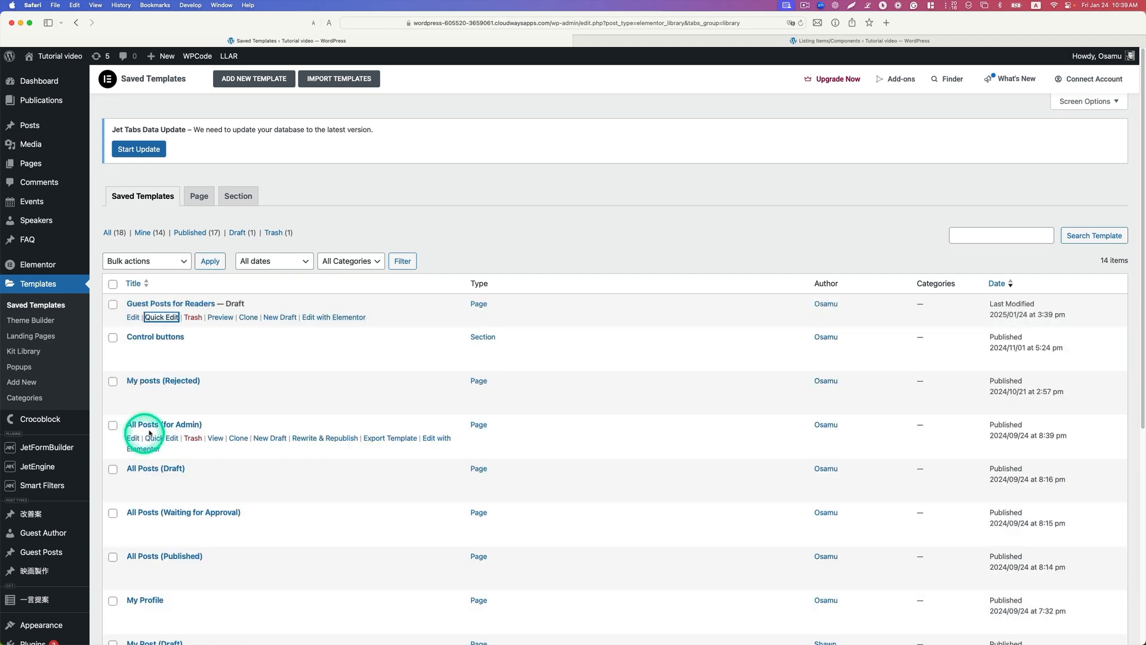
Step: Open the Guest Posts for Readers template in Elementor in a separate tab and delete its Tabs widget
right_click(339, 317)
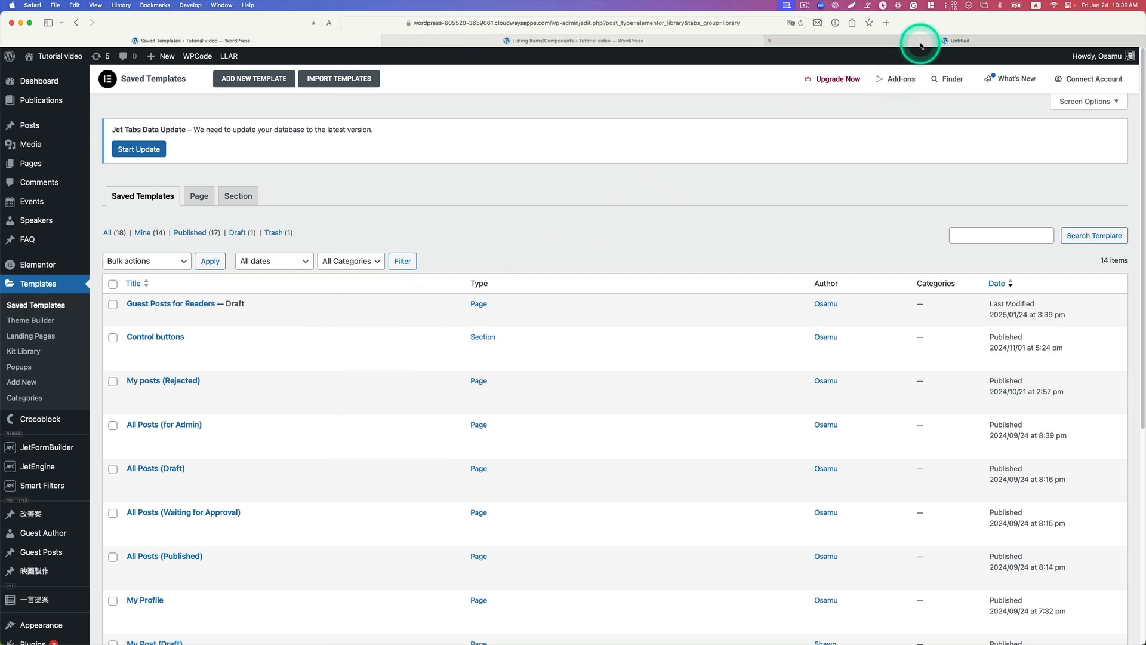
left_click(920, 45)
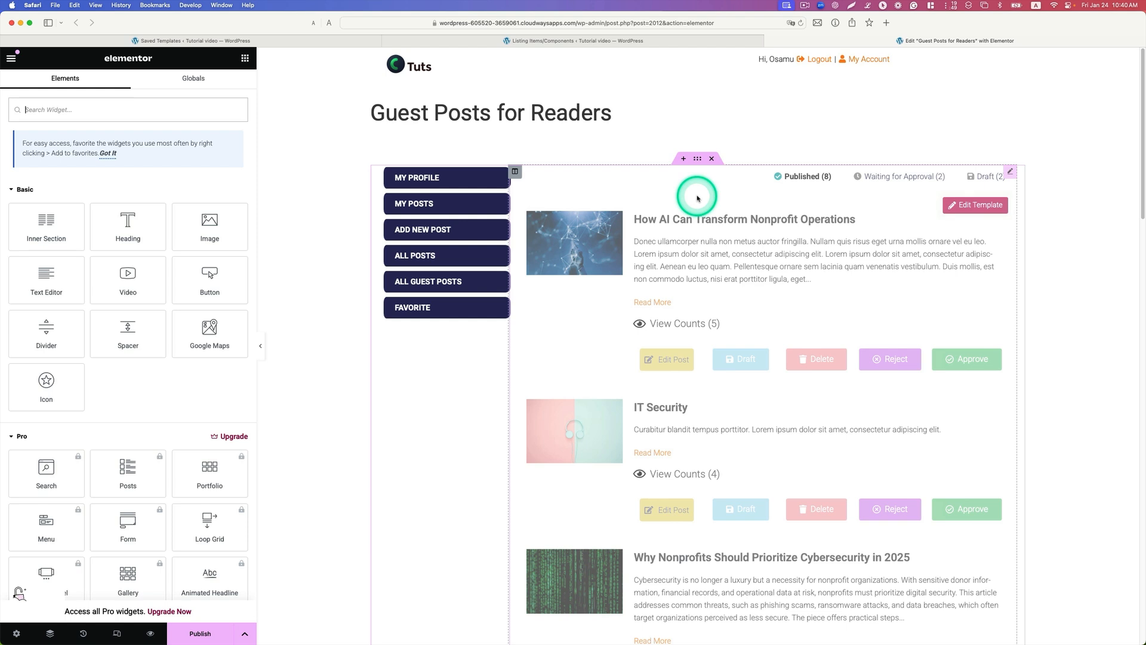
right_click(1008, 174)
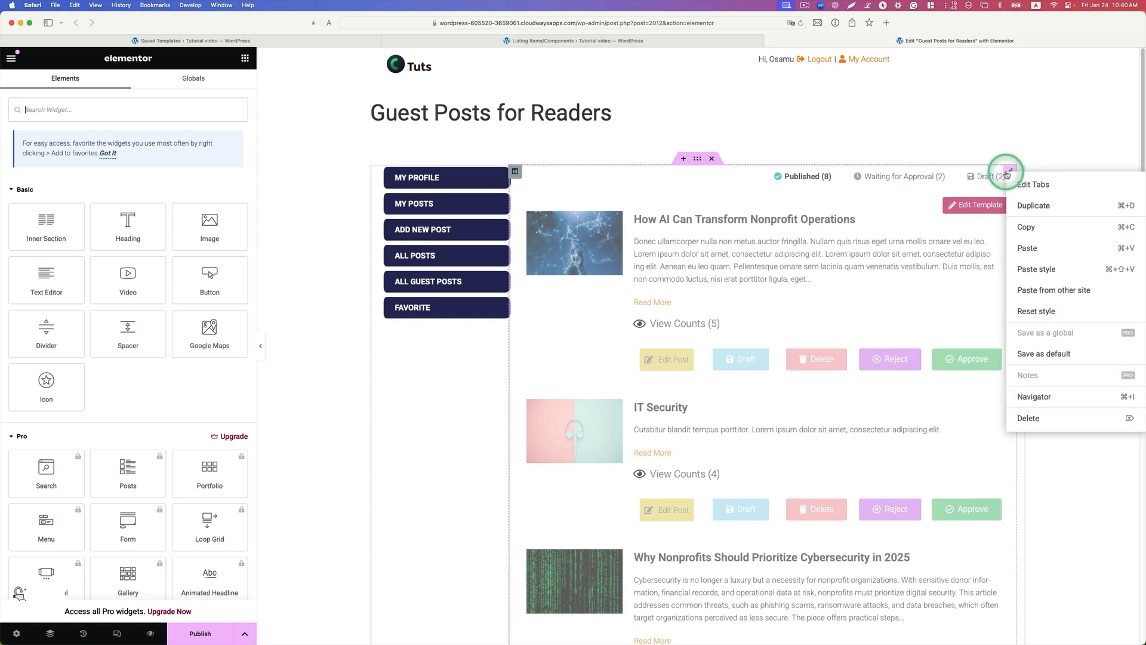
left_click(1028, 419)
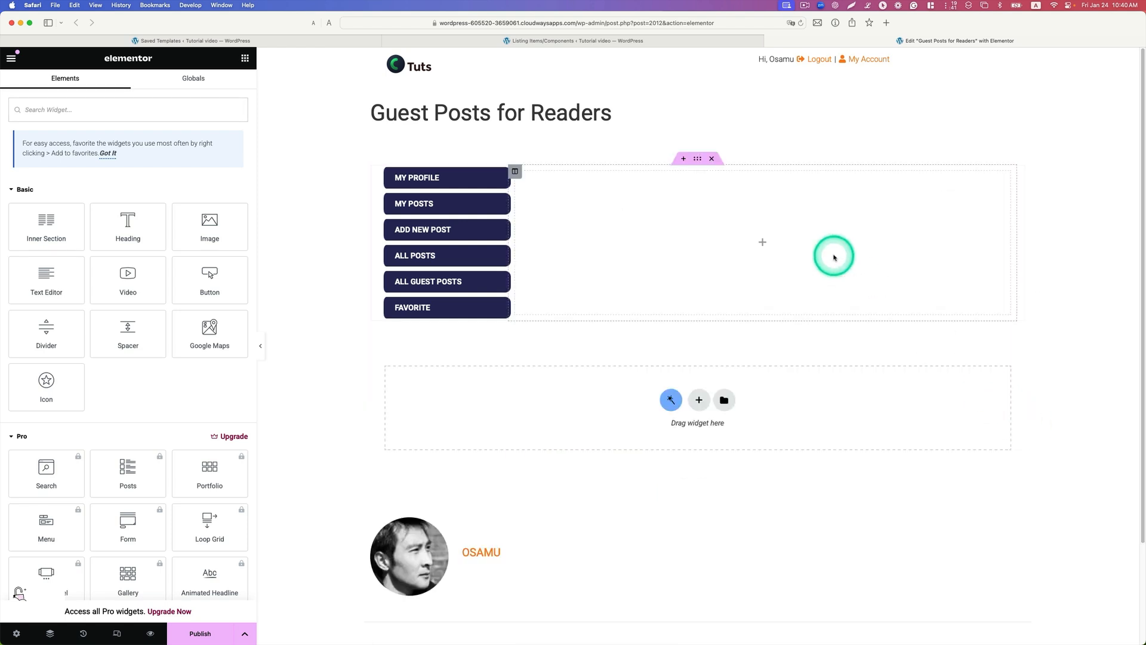
Step: Add a Listing Grid widget in the empty column beside the account menu and assign it the Guest Posts Item (Account) listing
left_click(137, 109)
type("list")
left_click_drag(95, 189, 601, 210)
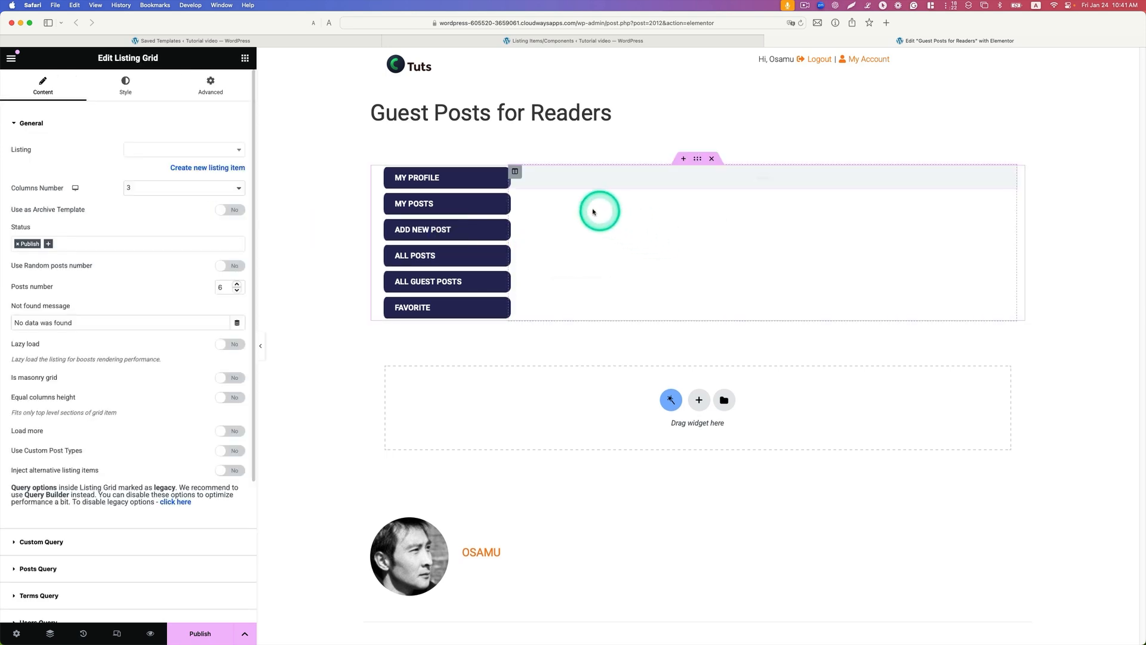
left_click(158, 151)
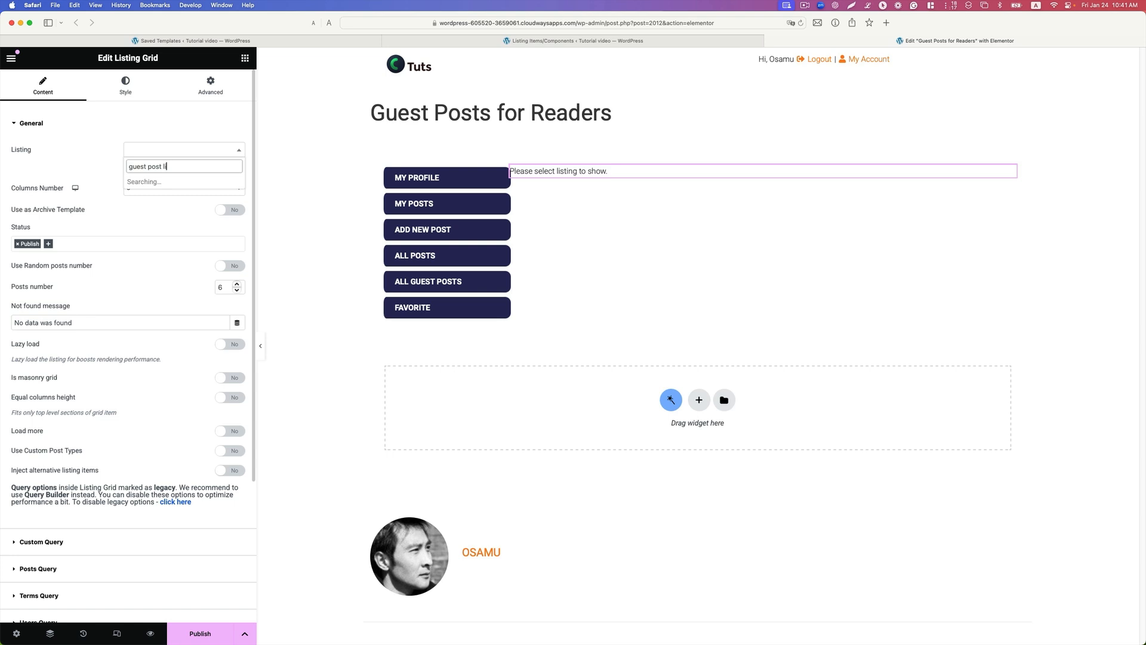
key("BackSpace")
key("BackSpace")
key("BackSpace")
key("BackSpace")
key("BackSpace")
key("BackSpace")
key("BackSpace")
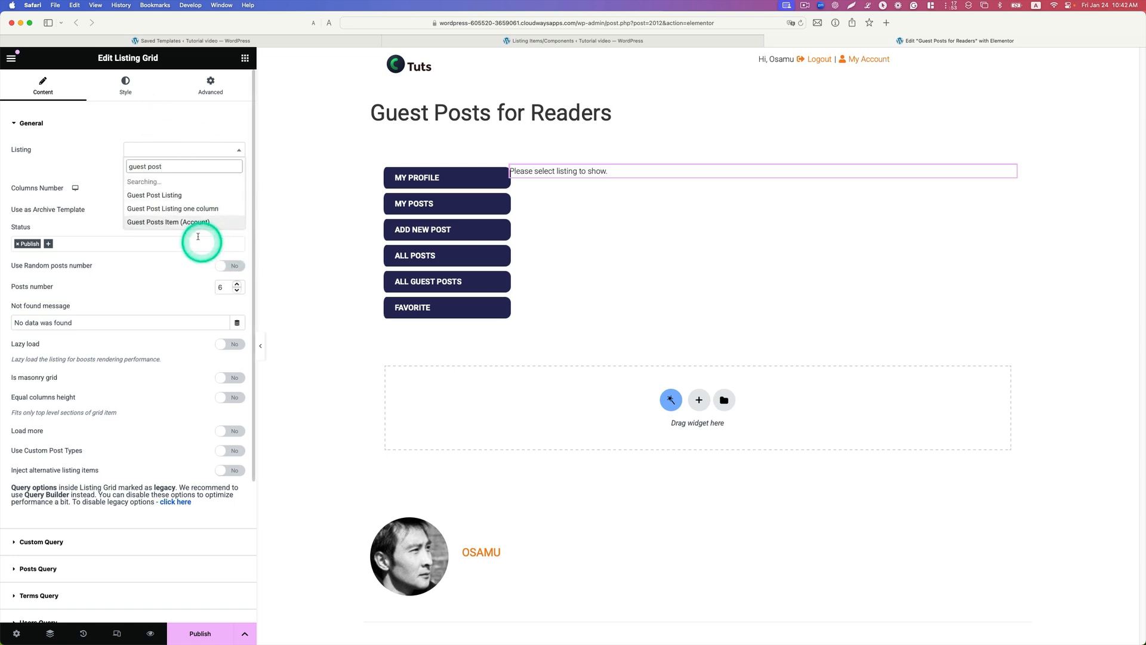
left_click(187, 222)
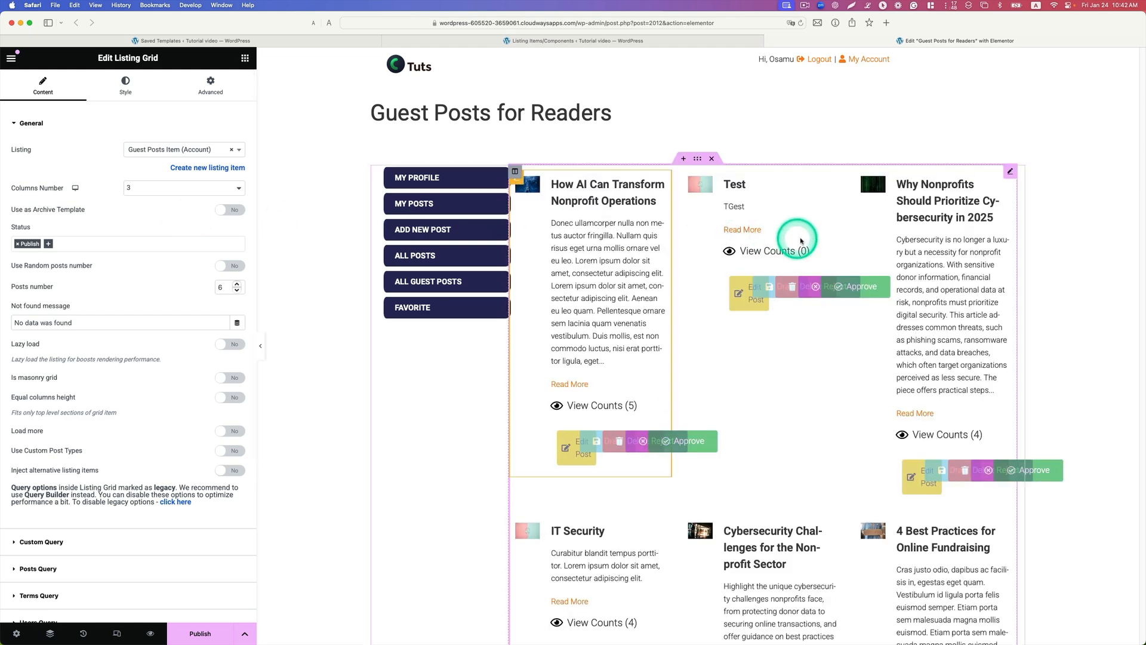
Step: Set the listing grid to 1 column and 20 posts with lazy load enabled, and publish the template
left_click(238, 188)
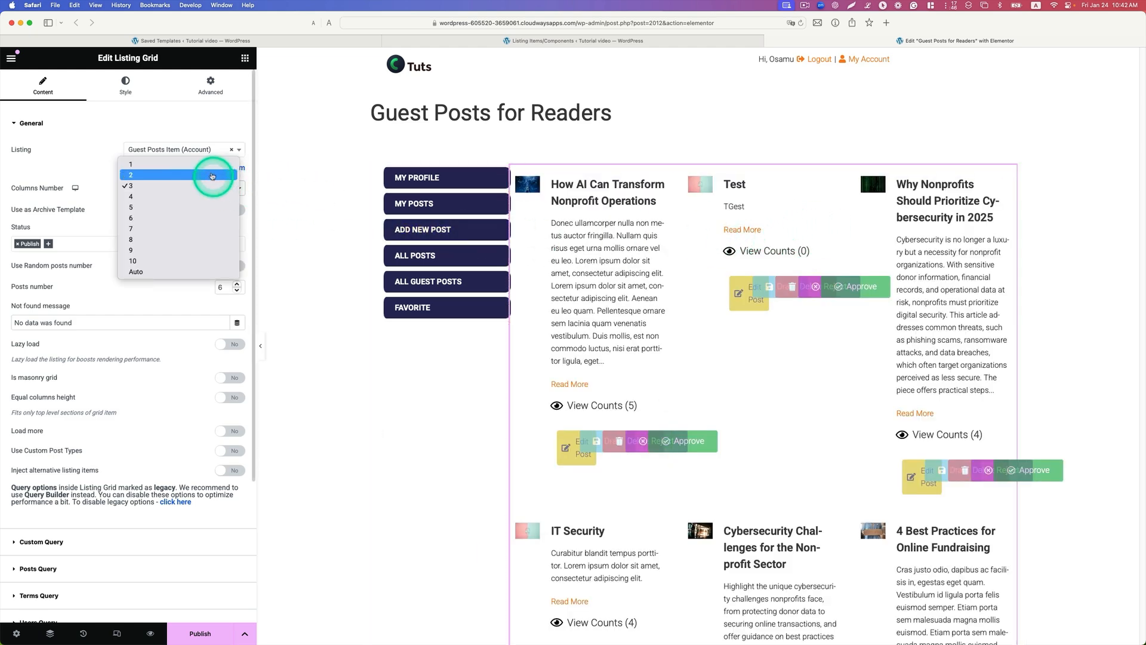
left_click(206, 164)
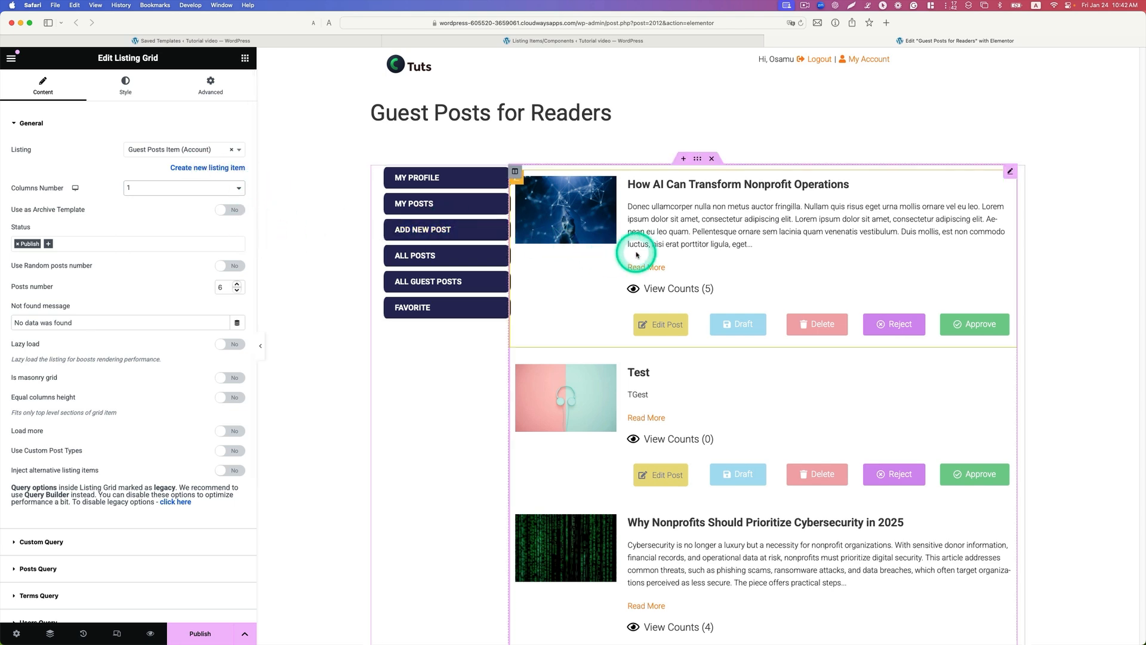
scroll(745, 218, "down", 2)
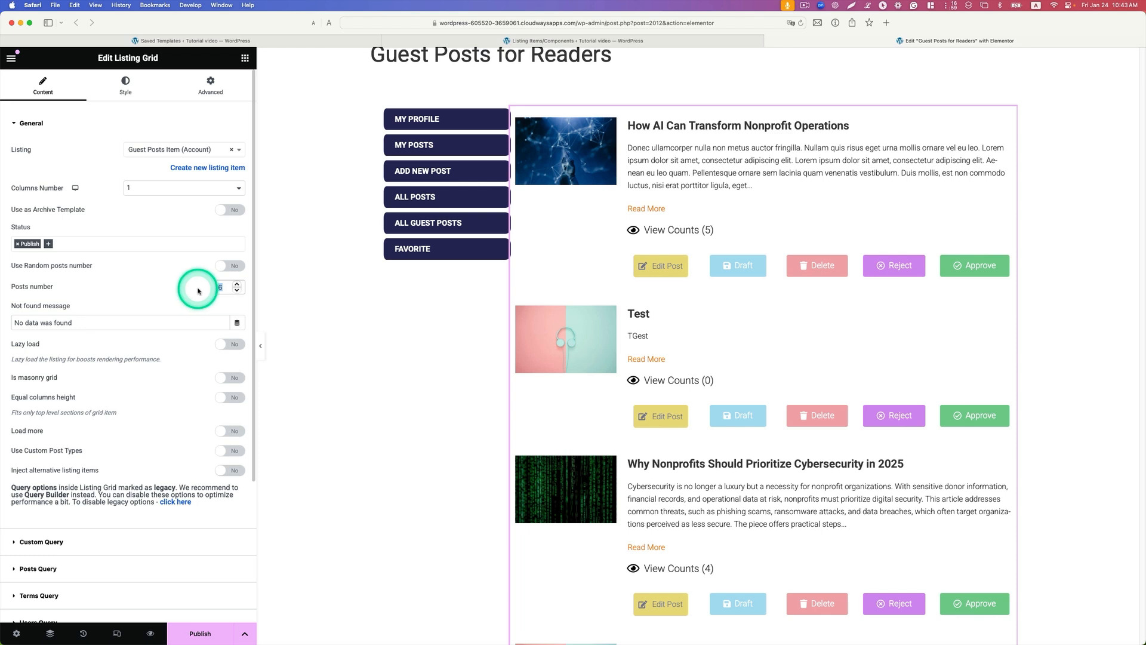
type("20")
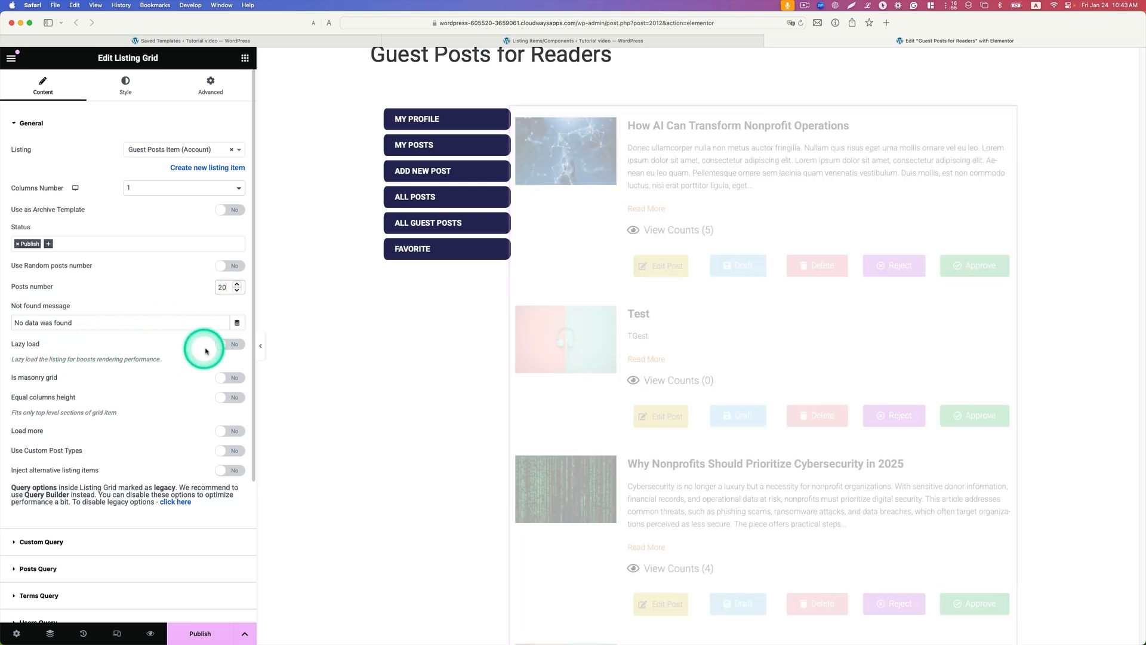
left_click(227, 344)
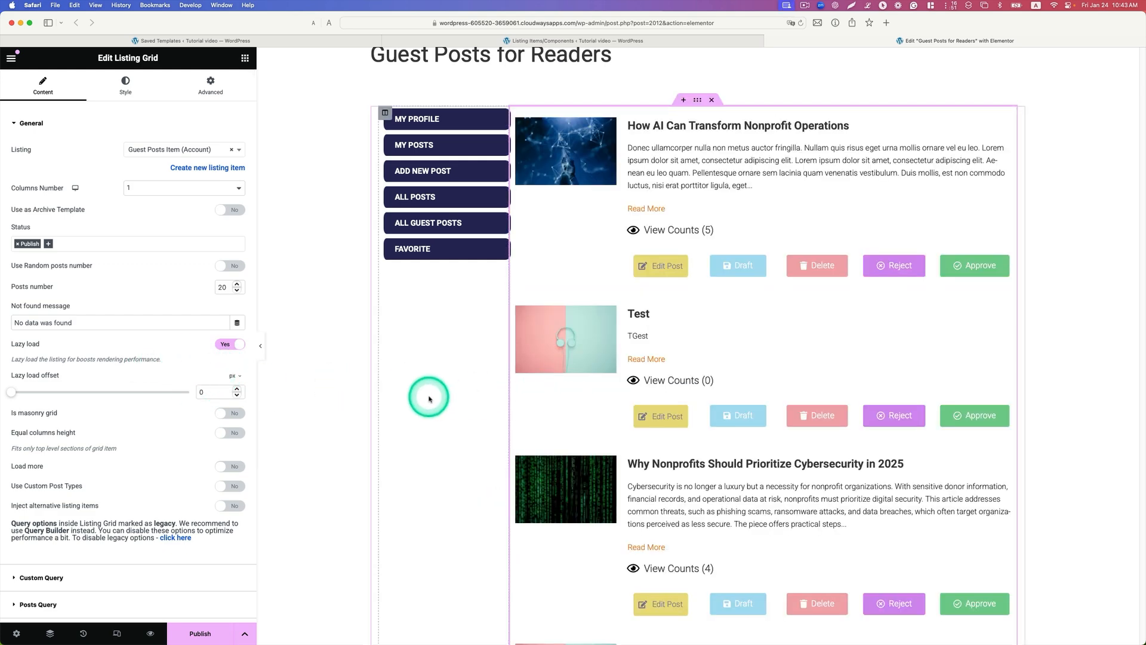
left_click(194, 636)
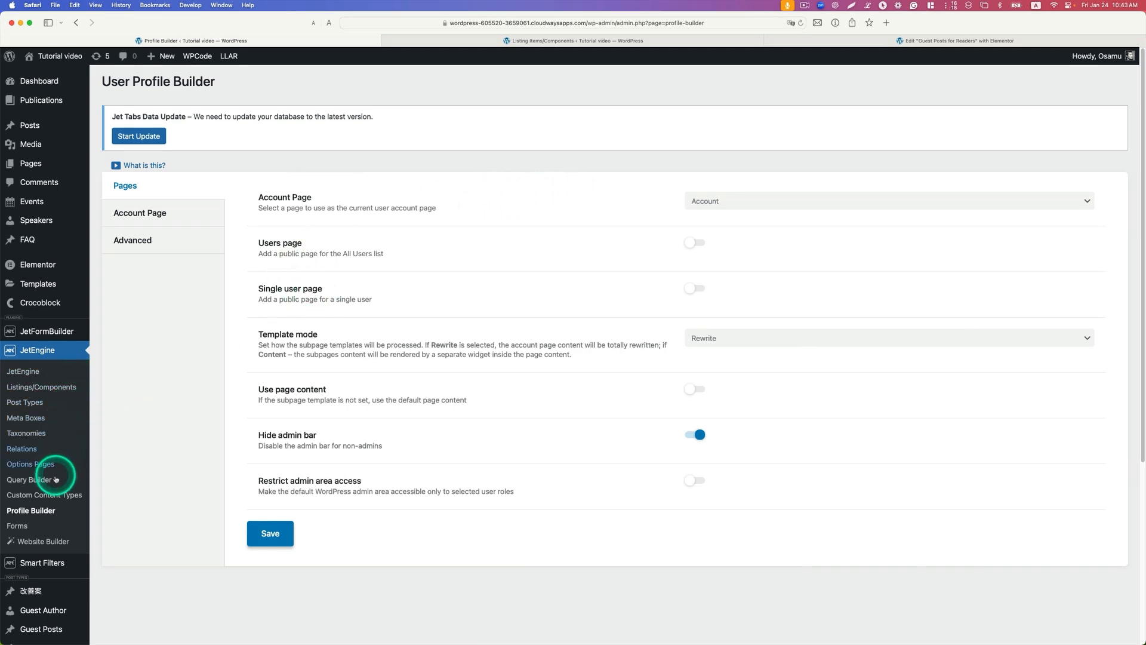
Step: Assign the Guest Posts for Readers Elementor template to the All Guest Posts subpage in Profile Builder and save the settings
left_click(142, 216)
scroll(371, 445, "down", 5)
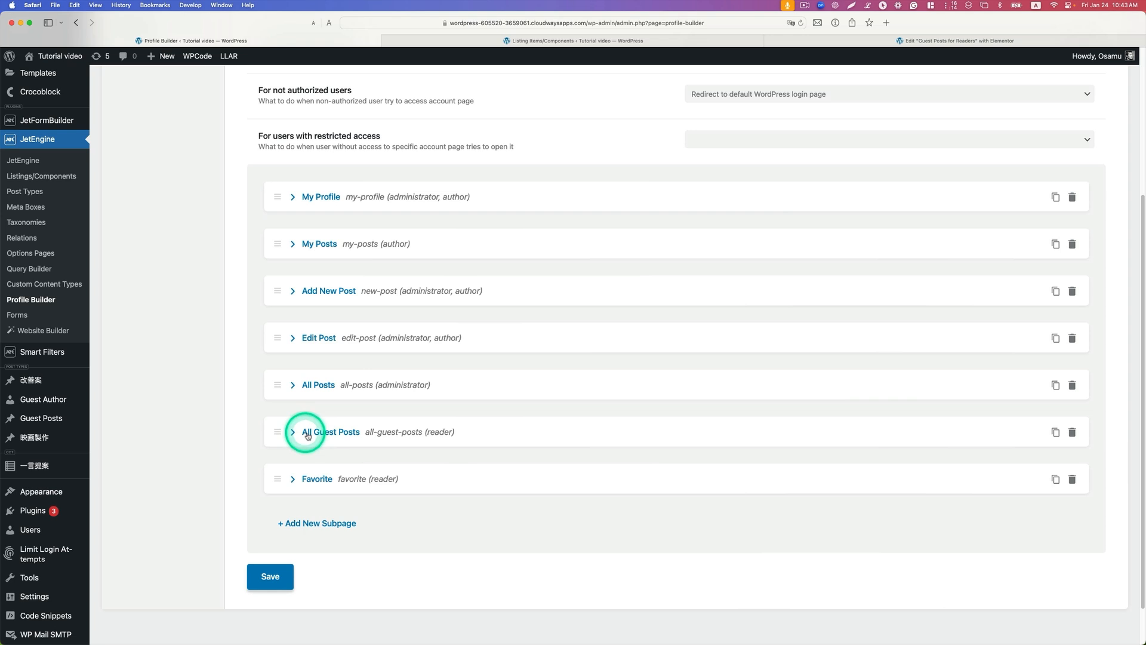
left_click(293, 434)
scroll(397, 452, "down", 2)
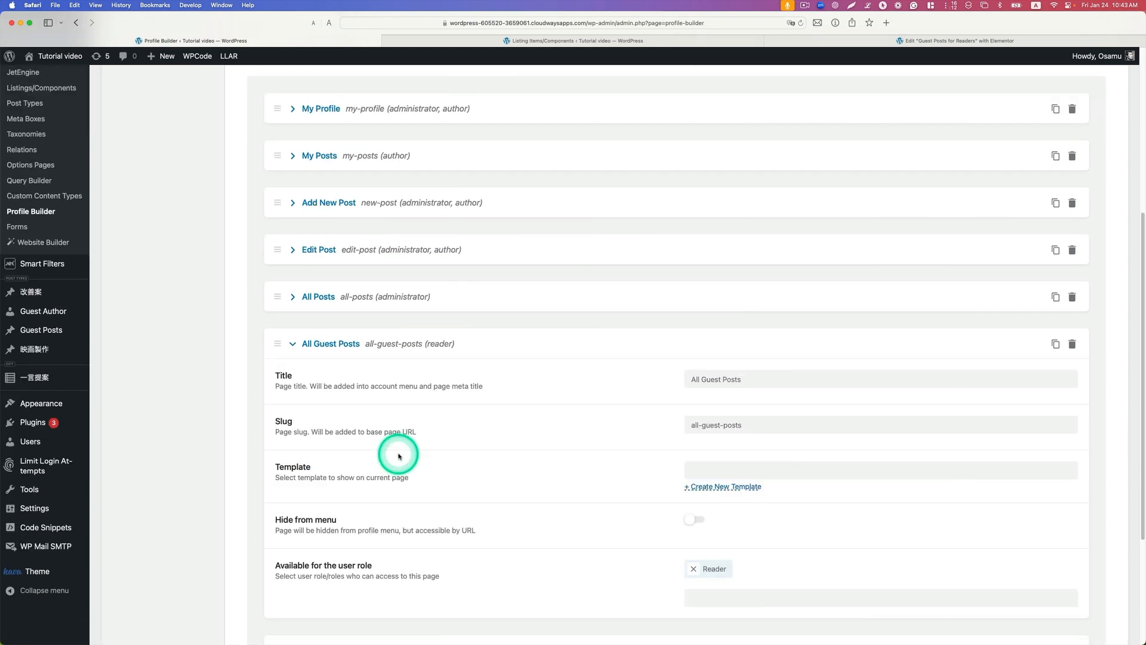
left_click(707, 461)
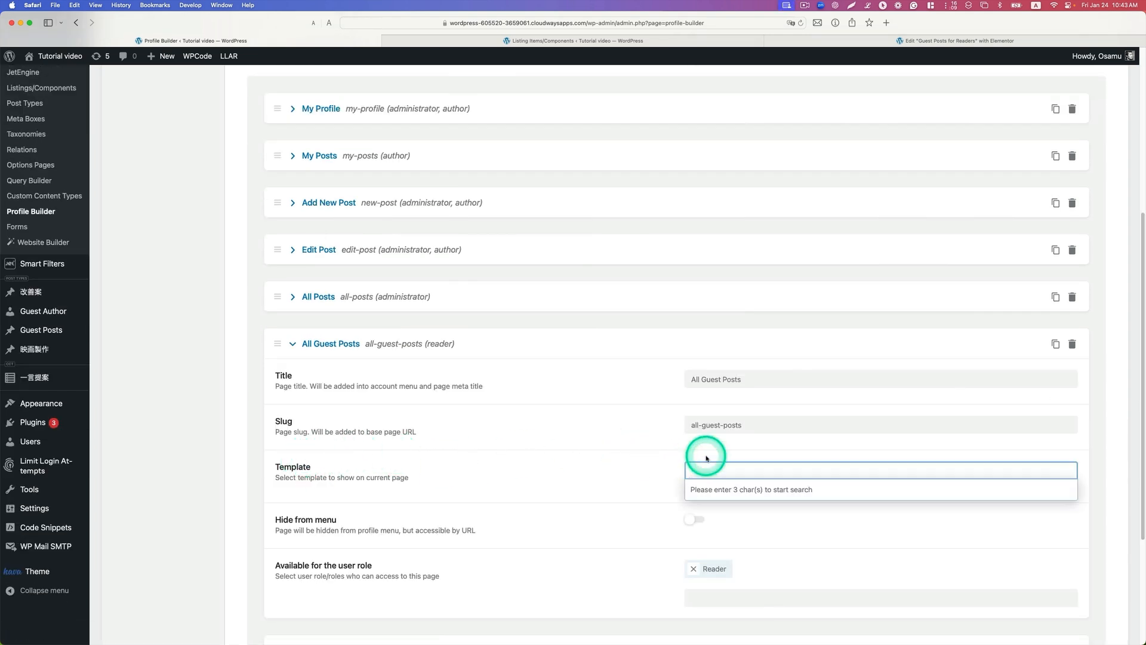
type("guest")
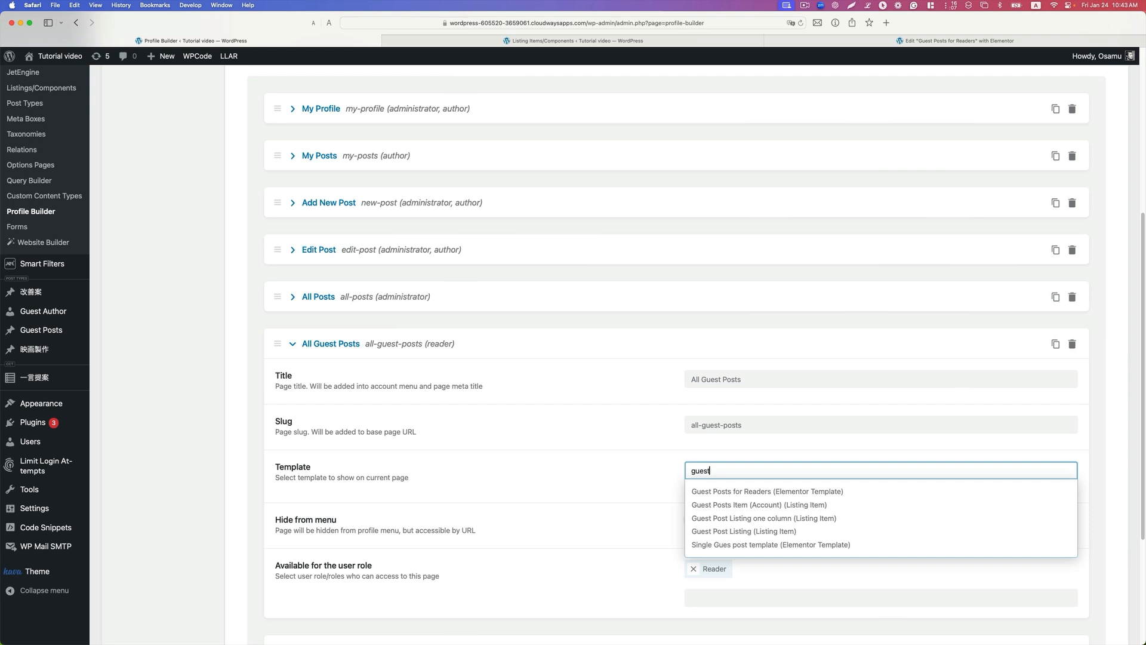
left_click(746, 491)
scroll(494, 563, "down", 5)
left_click(287, 608)
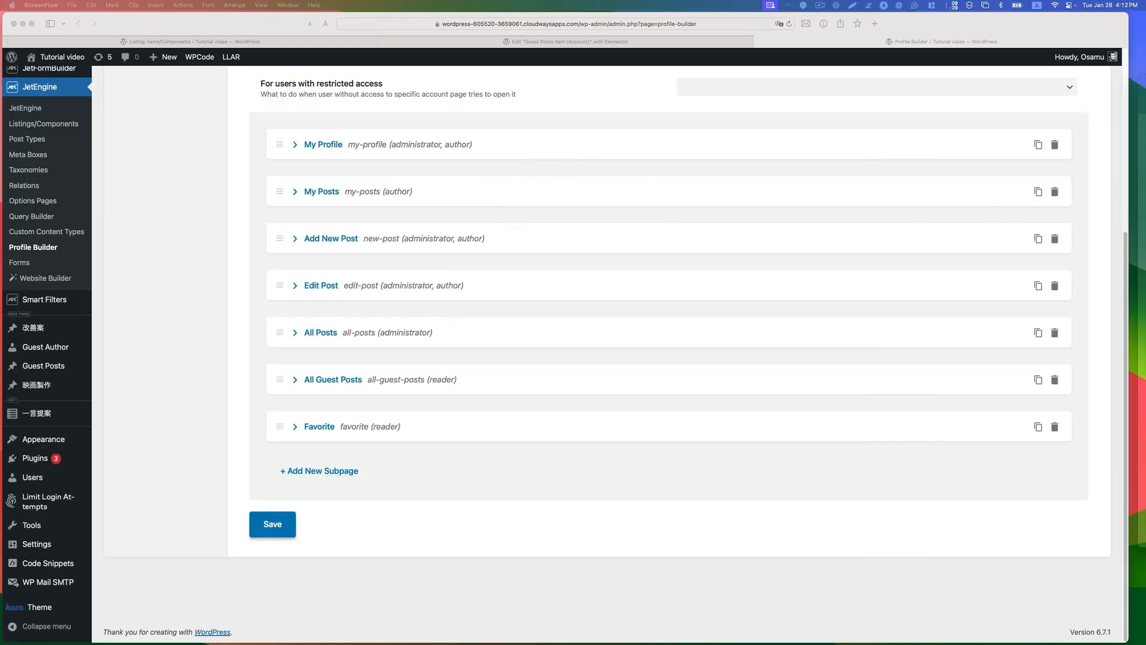
Step: Bring the Chrome window with the reader's account page into view to check the guest post listing
left_click_drag(1145, 103, 476, 56)
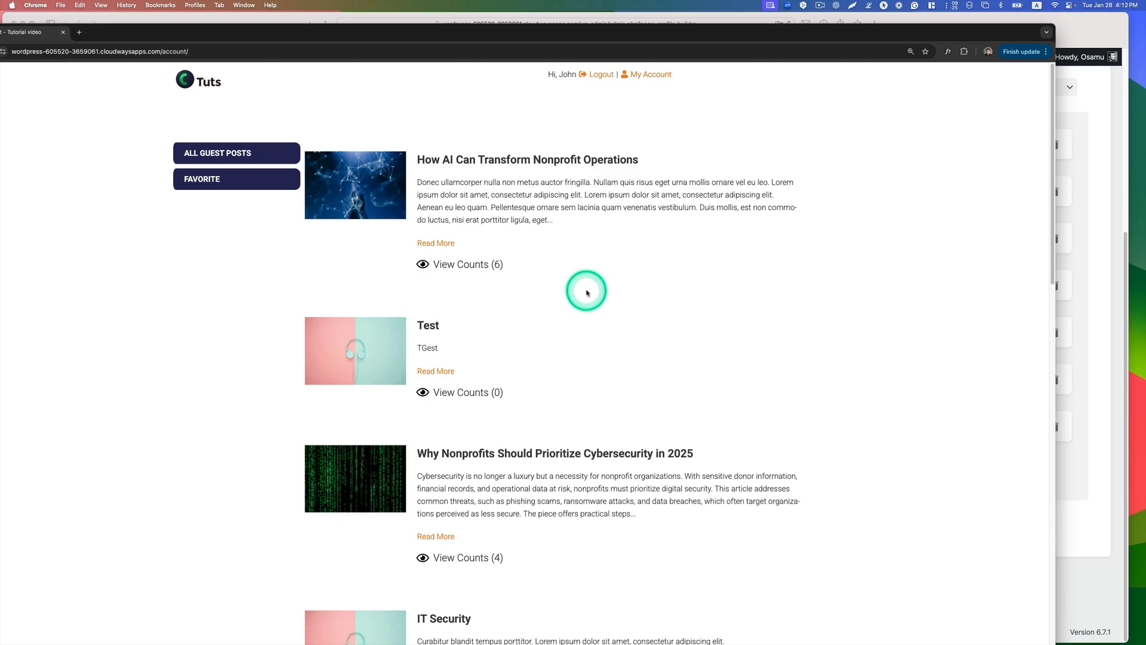
Step: Look through the reader's guest post listing, check the Favorite subpage, and return to the account page
scroll(540, 222, "down", 8)
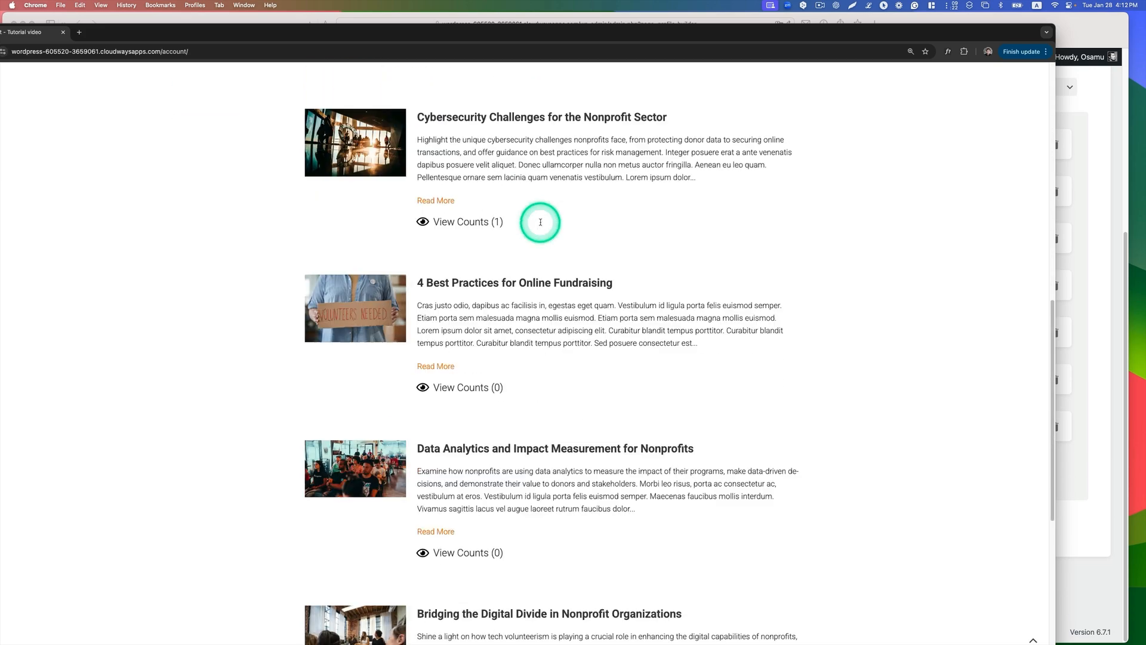
scroll(541, 225, "up", 10)
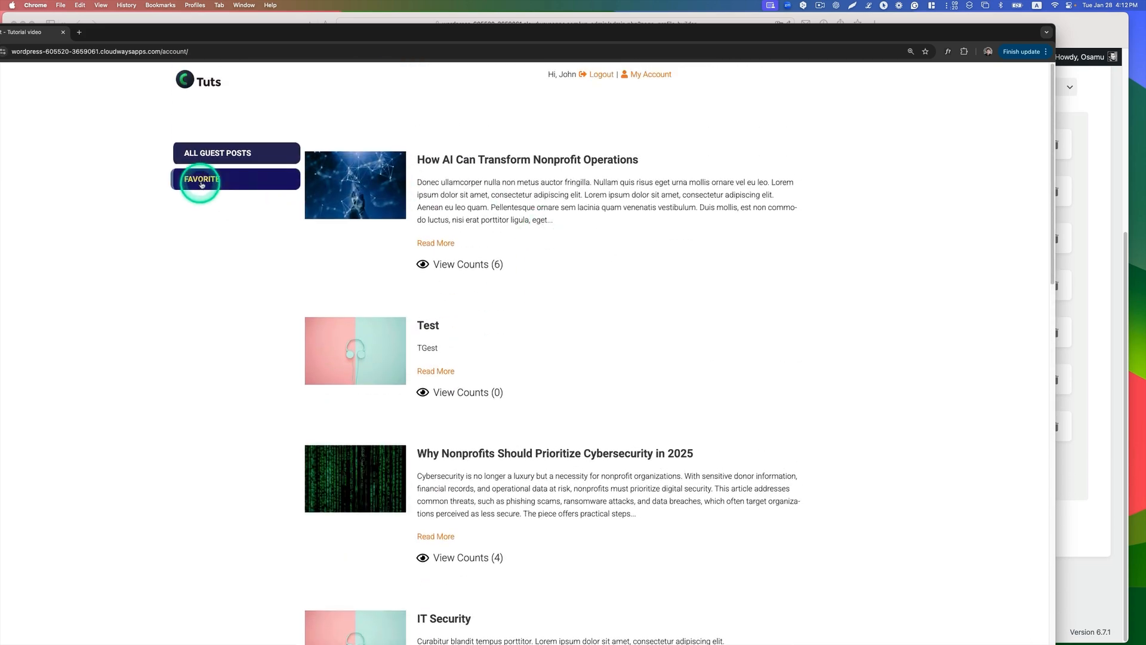
left_click(205, 181)
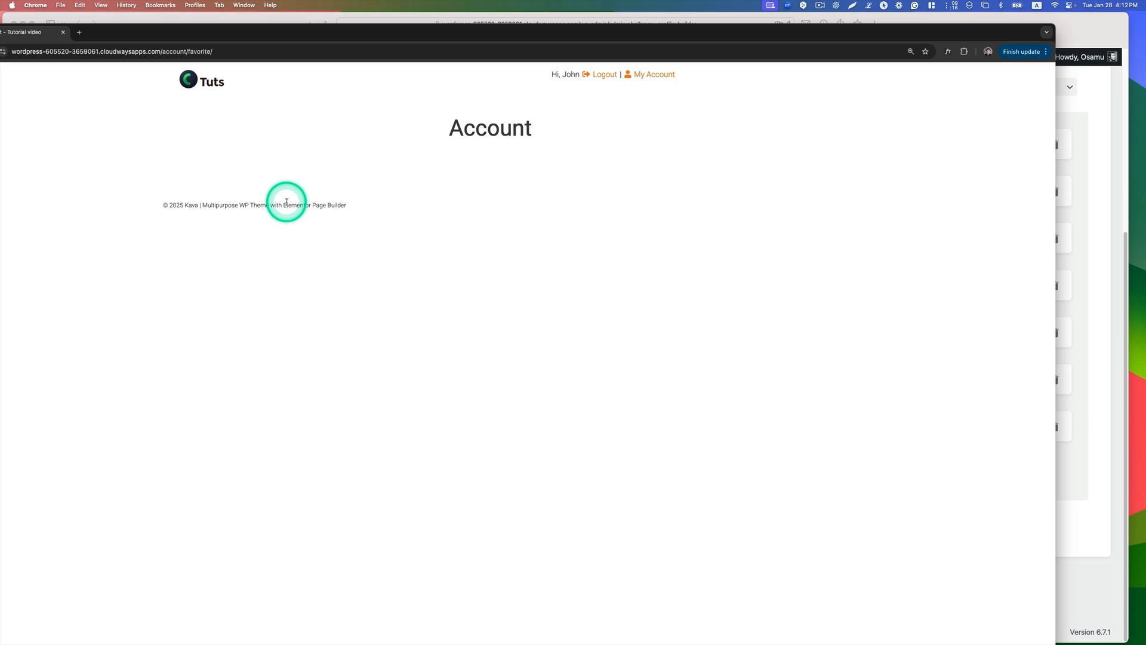
left_click(12, 44)
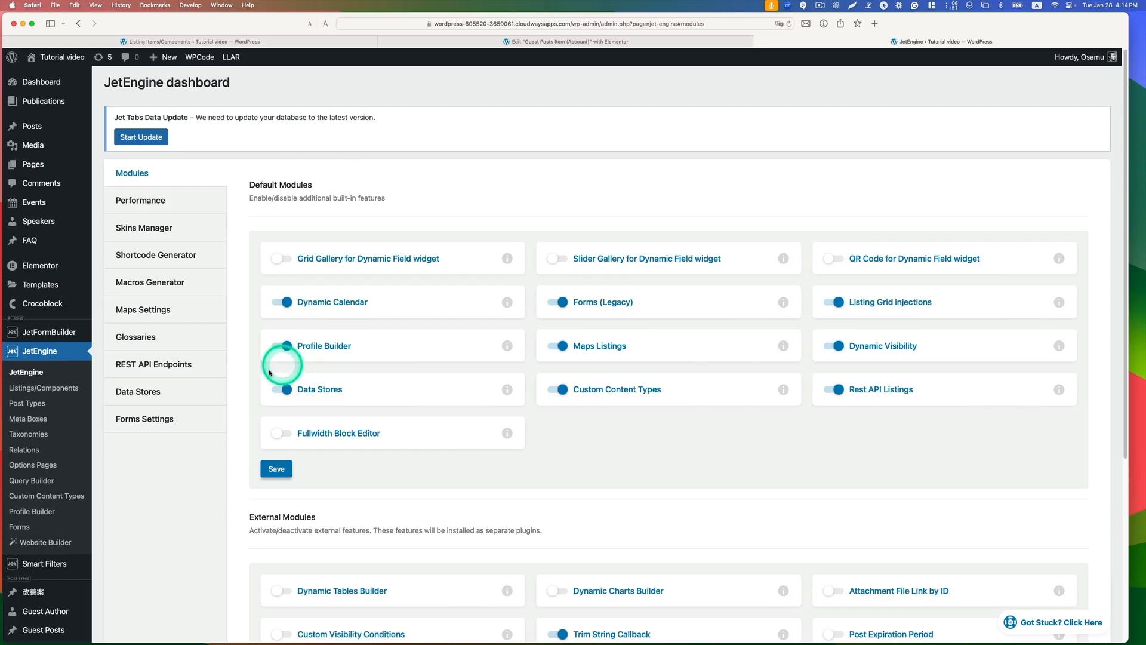
Step: Add a JetEngine data store named Favorite with the slug favorite and the store type User Metadata
left_click(149, 395)
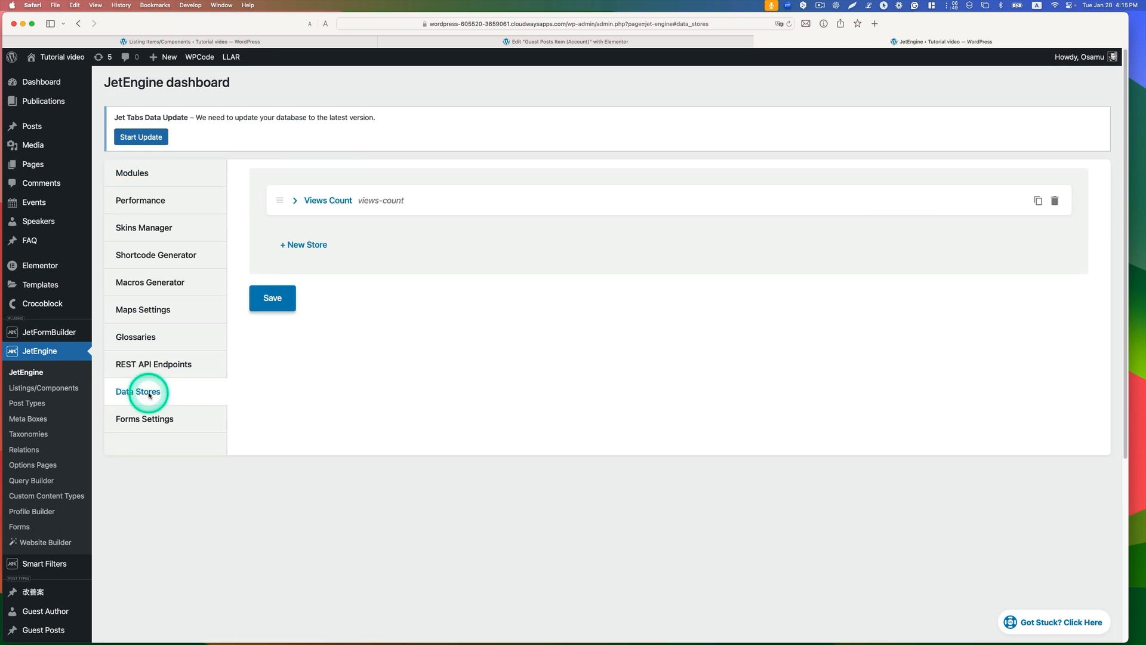
left_click(311, 250)
left_click(723, 286)
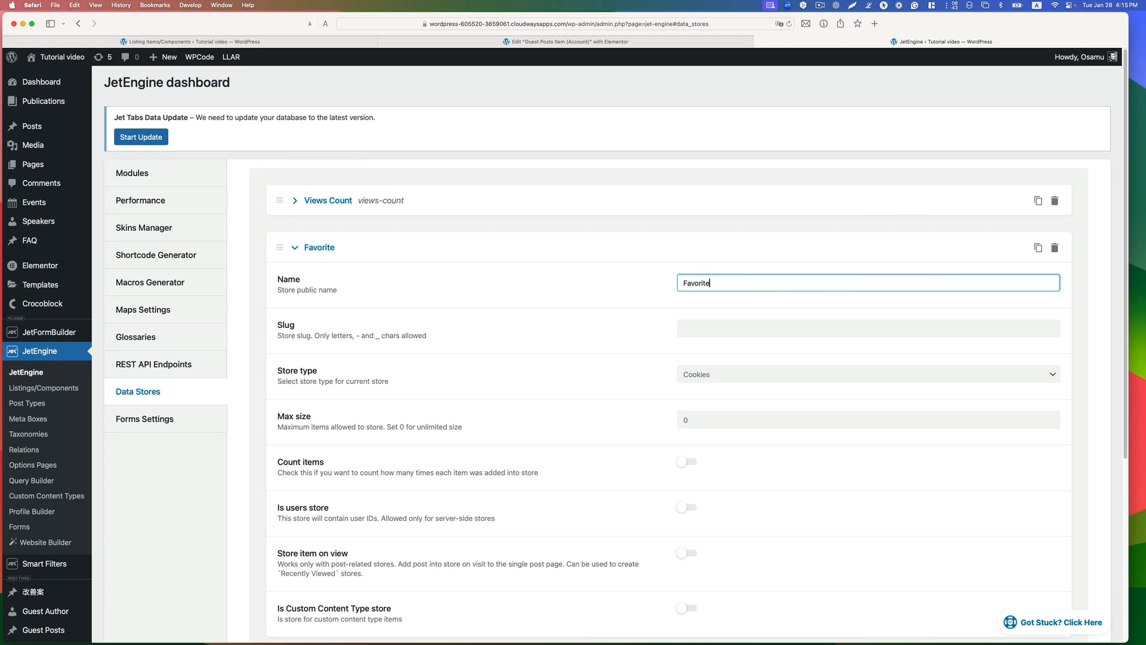
type("Favorite")
left_click(746, 327)
left_click(332, 378)
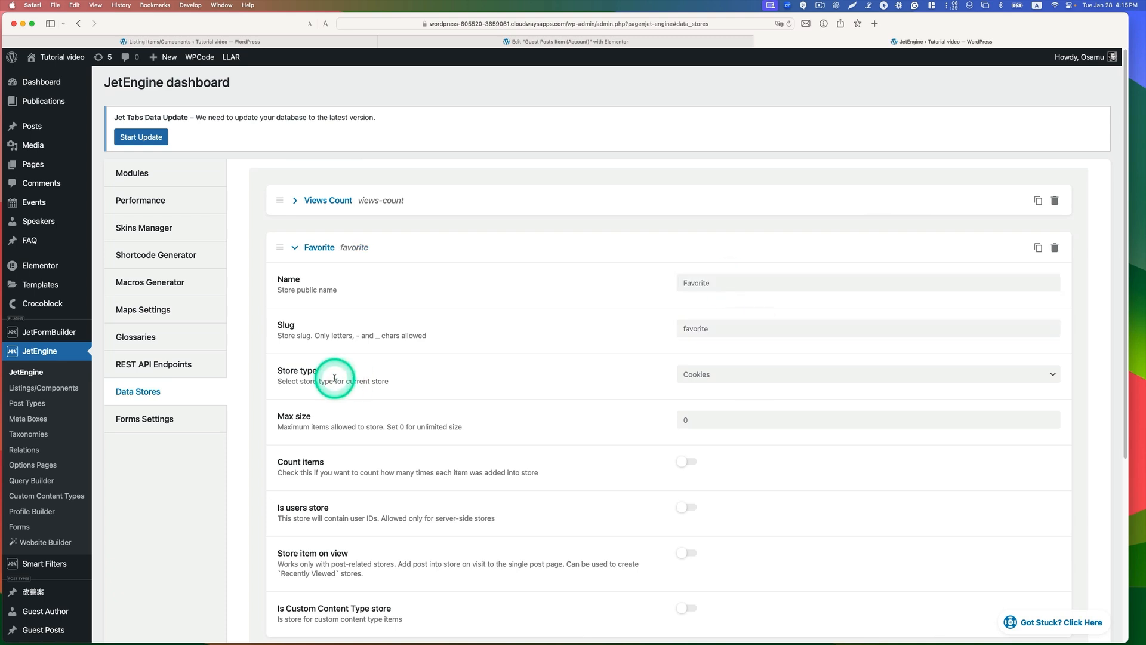
left_click(711, 374)
left_click(728, 394)
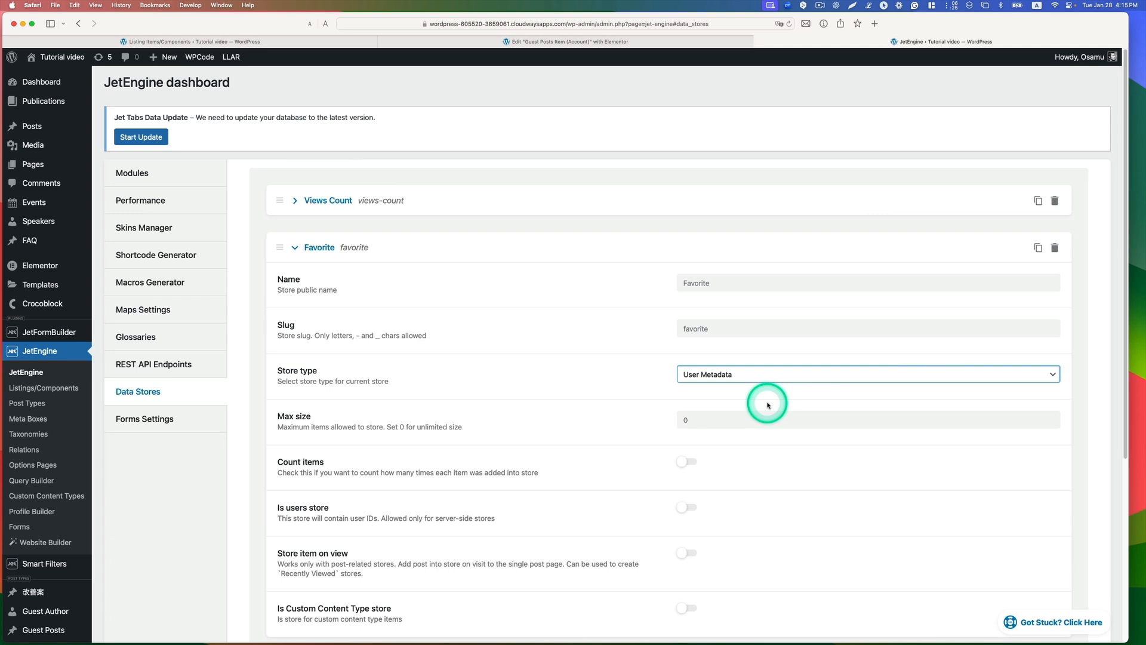
Step: Enable item counting for the Favorite store, leave its maximum size at 0, and save the data stores
scroll(761, 409, "down", 2)
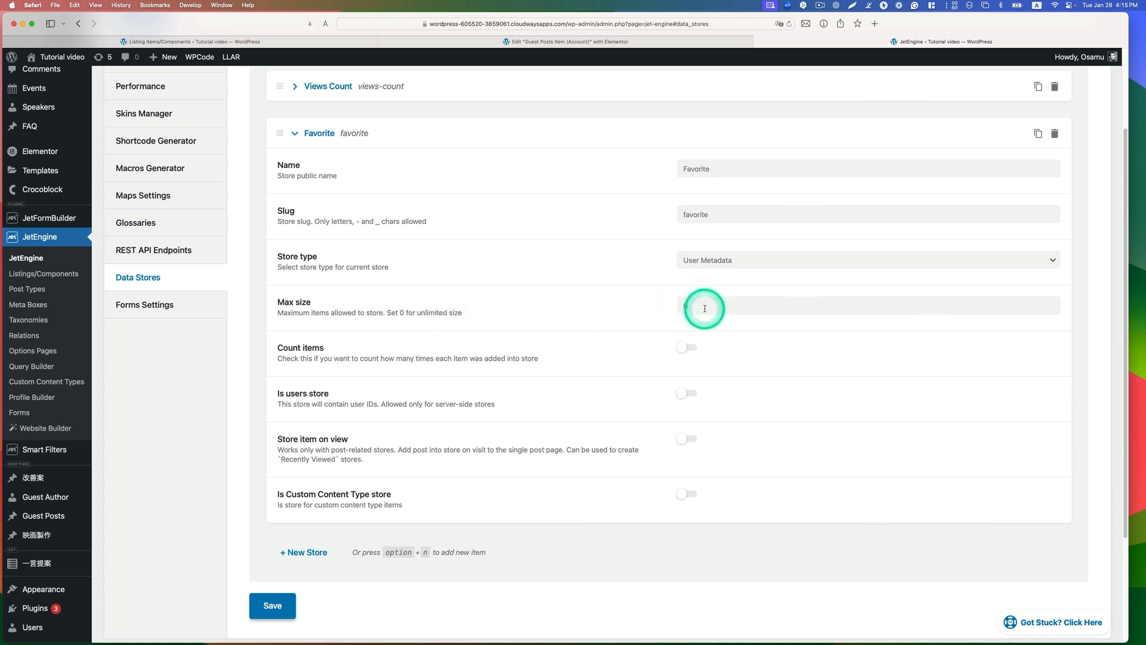
left_click(734, 306)
left_click(557, 345)
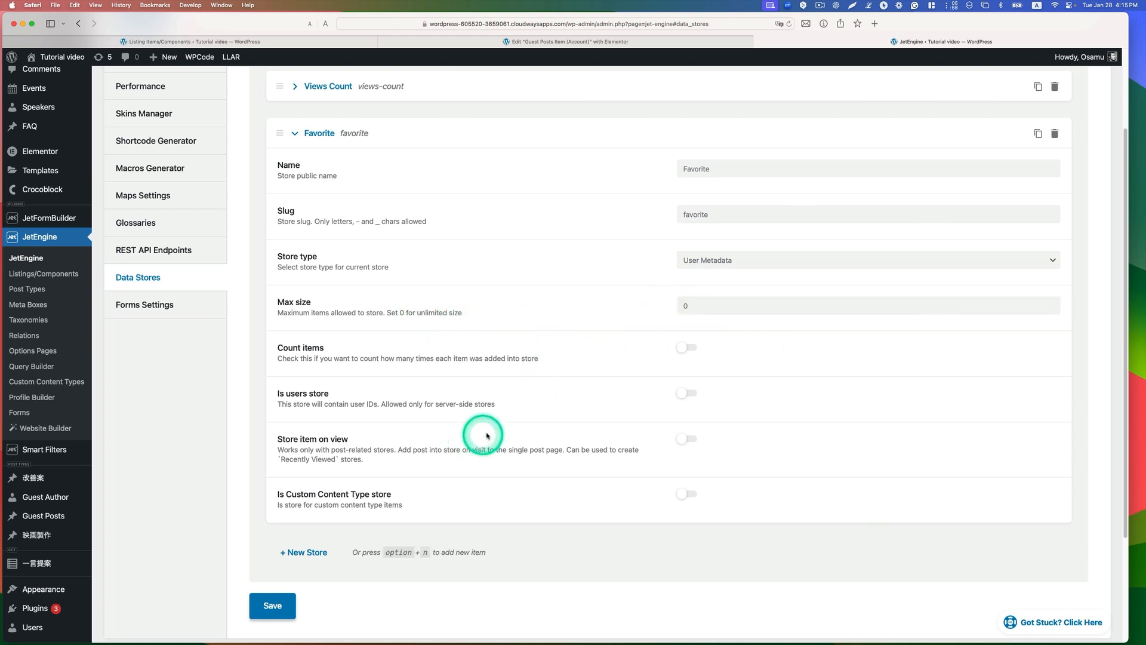
scroll(490, 439, "down", 1)
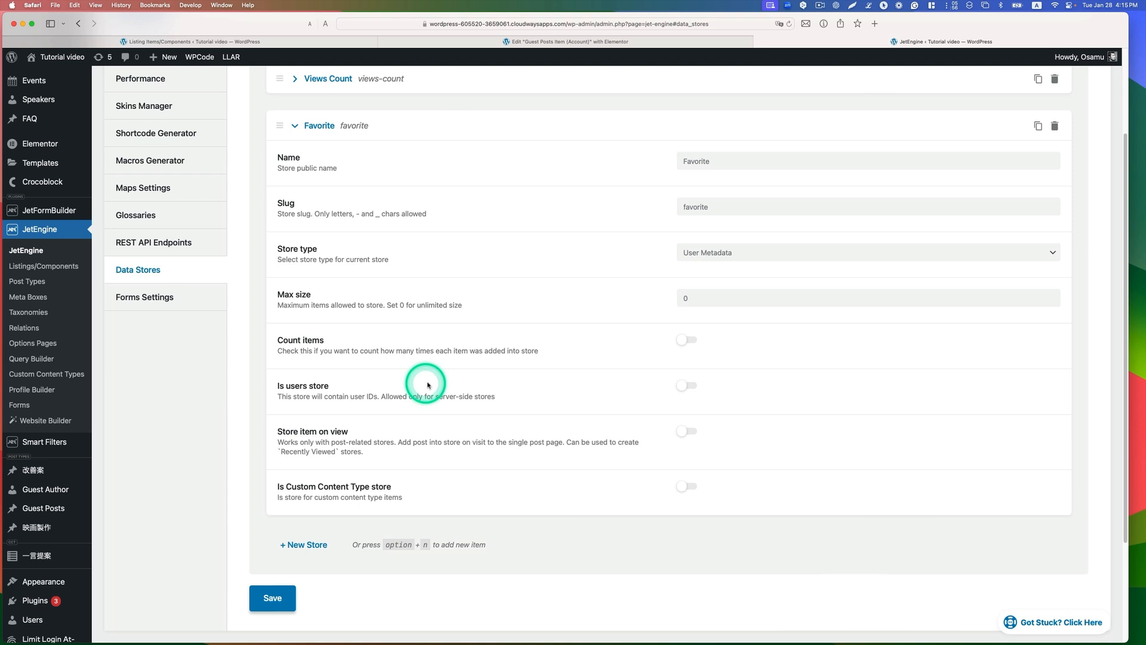
left_click(686, 338)
scroll(512, 426, "down", 5)
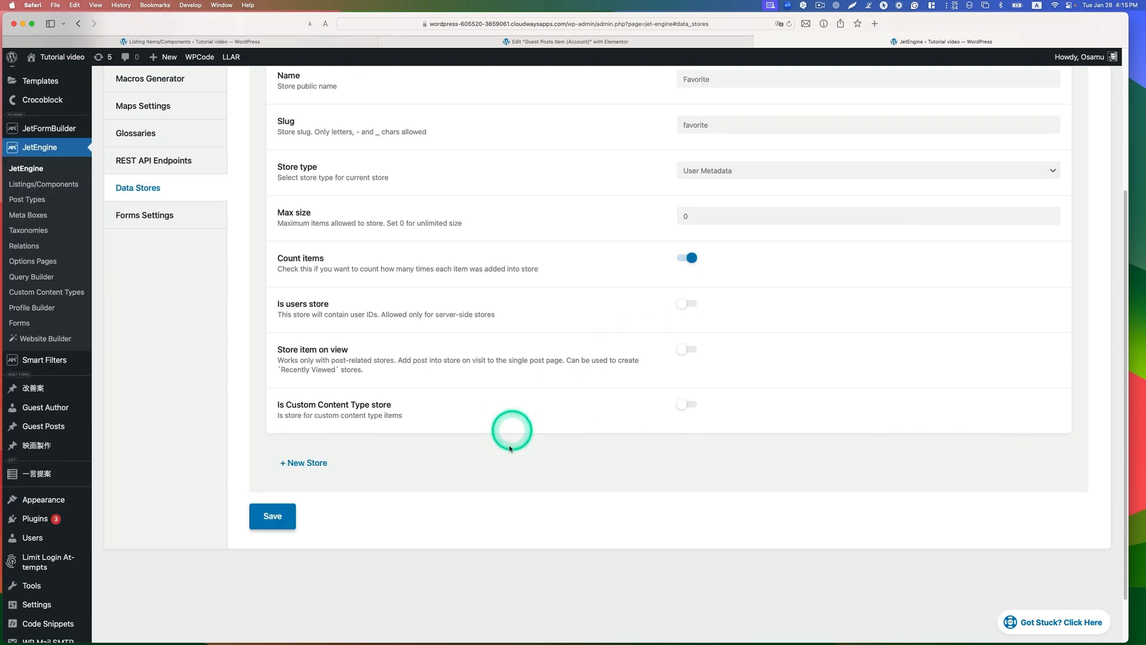
left_click(273, 514)
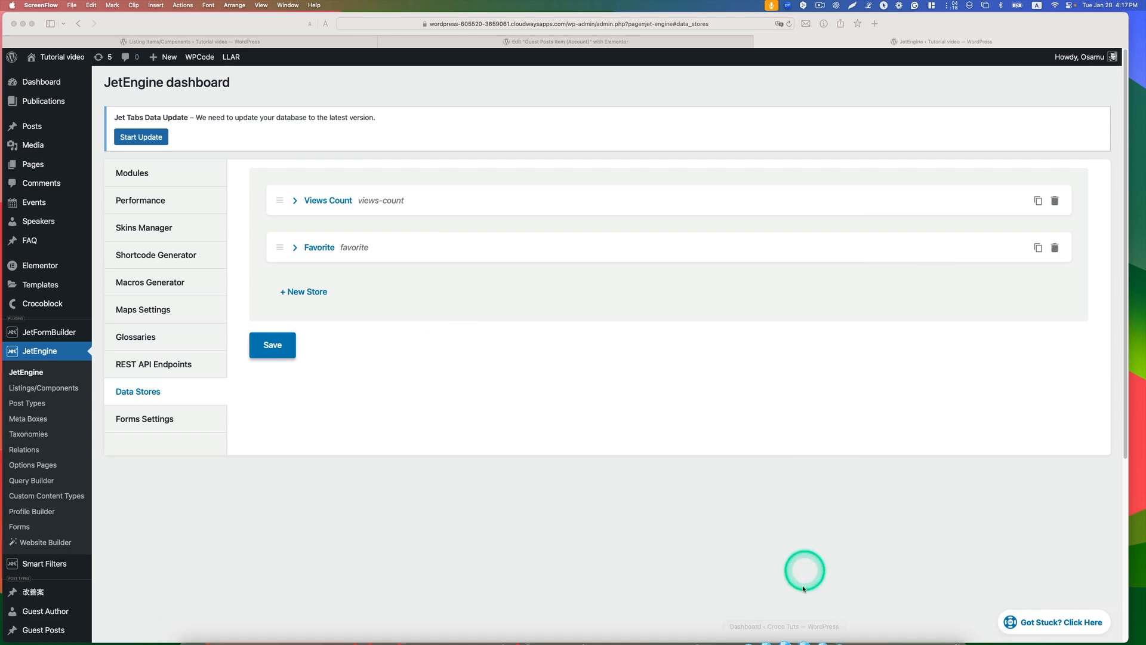
Step: Switch to the reader's Chrome window and view the full How AI Can Transform Nonprofit Operations post
left_click(914, 624)
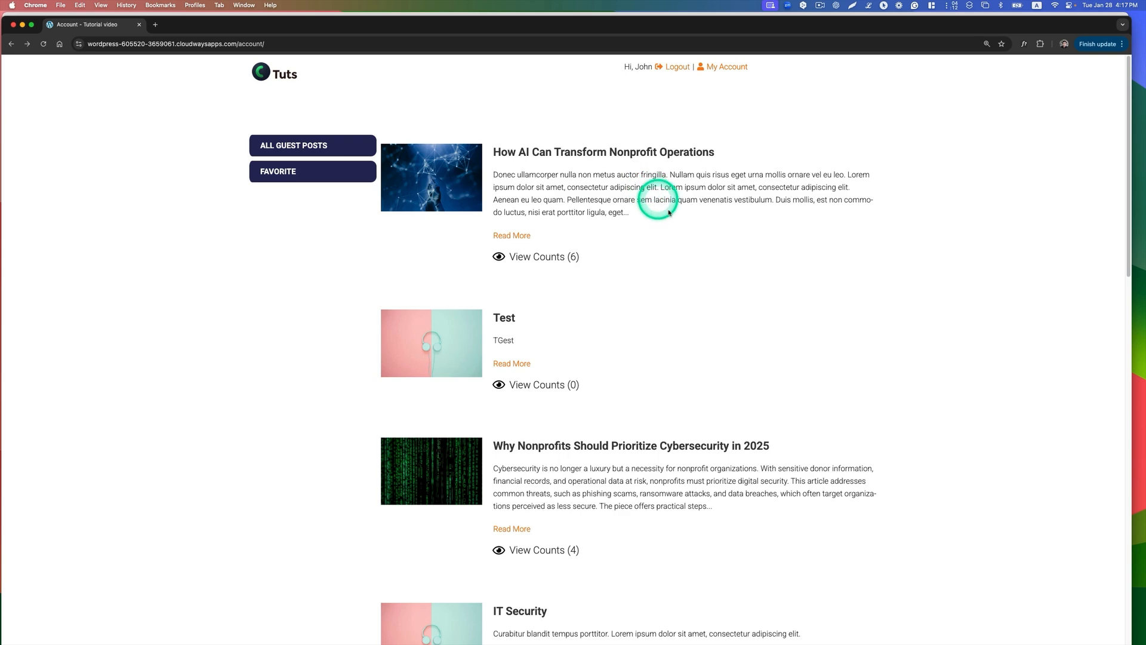
left_click(522, 237)
scroll(541, 264, "down", 3)
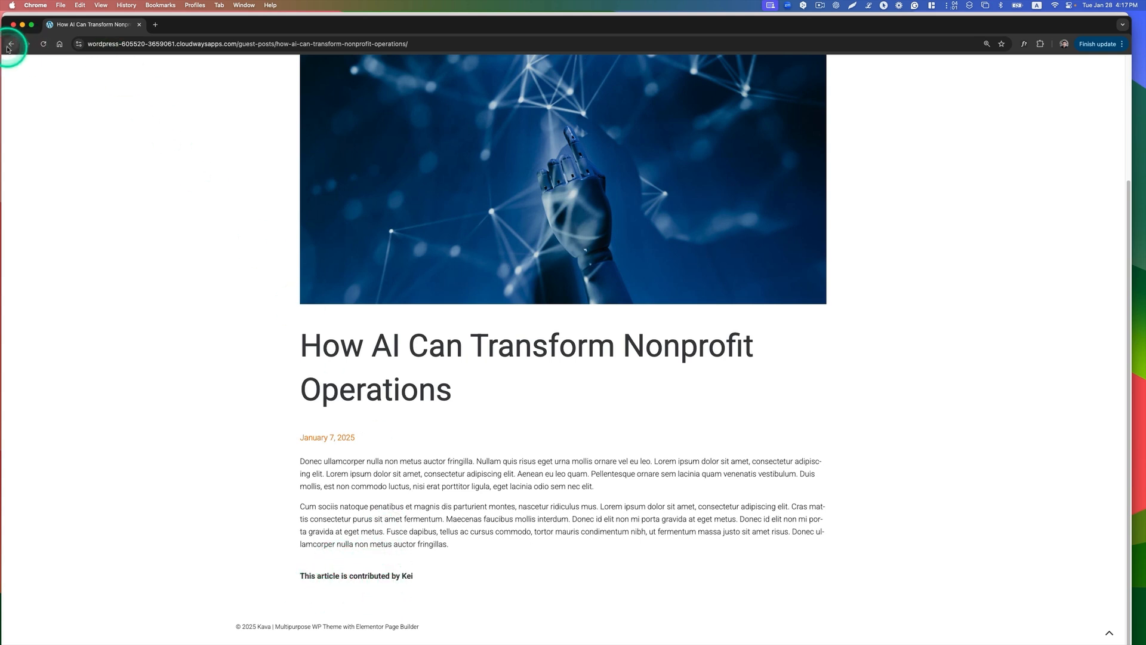
left_click(24, 25)
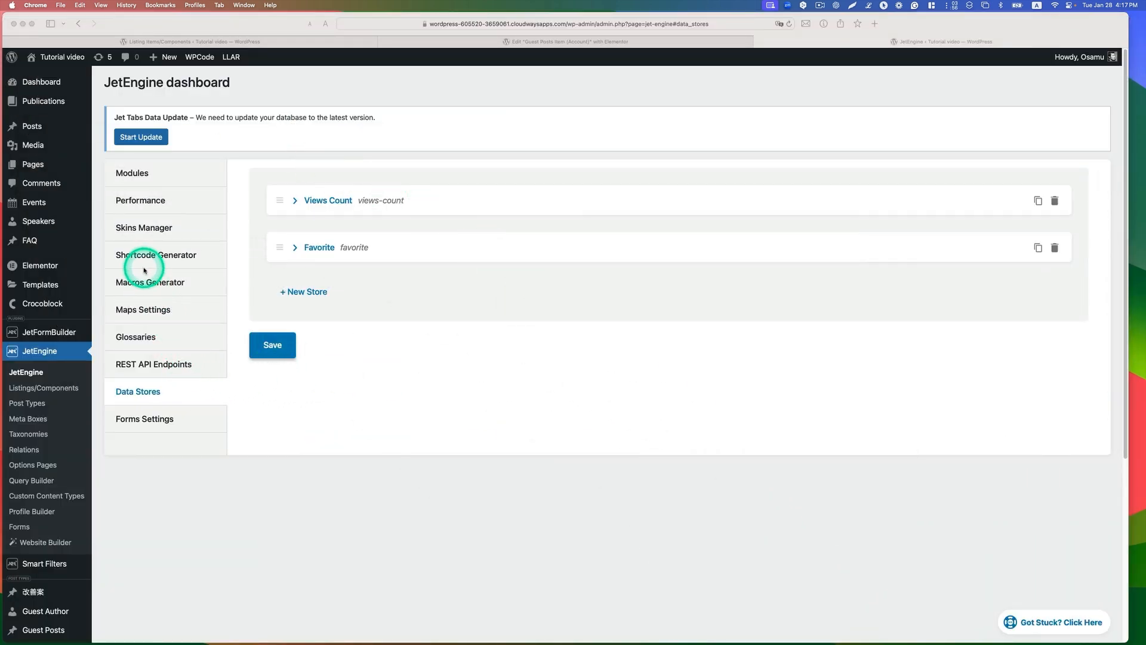
Step: Open the Guest Post Single theme template in the Elementor editor
left_click(60, 303)
mouse_move(56, 303)
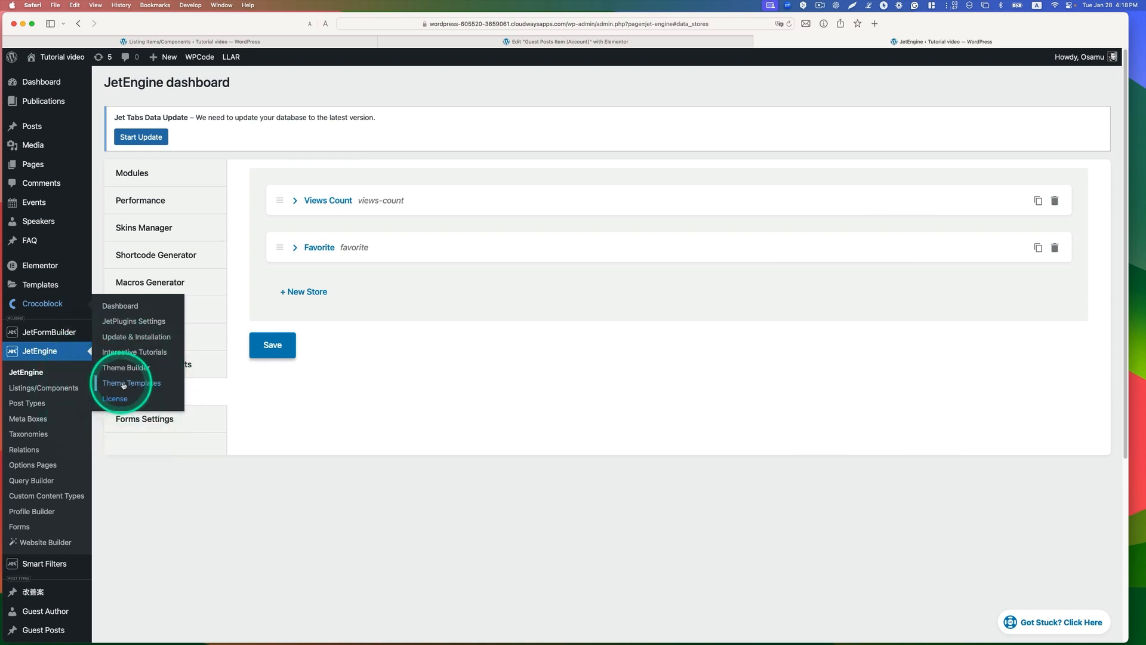
left_click(127, 384)
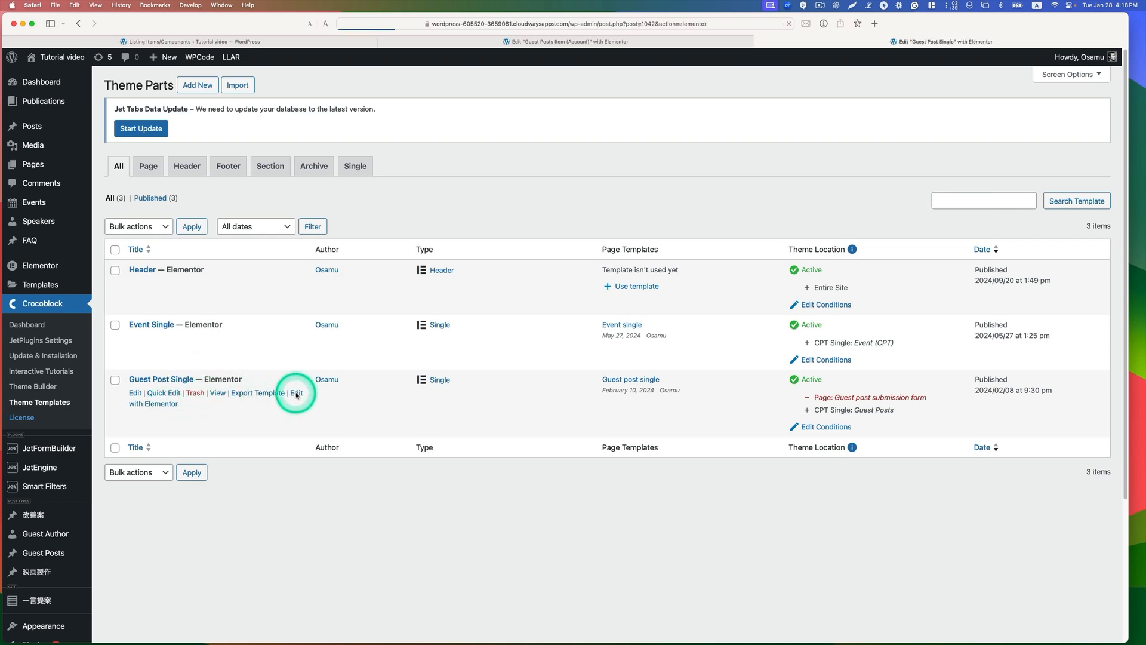
left_click(296, 394)
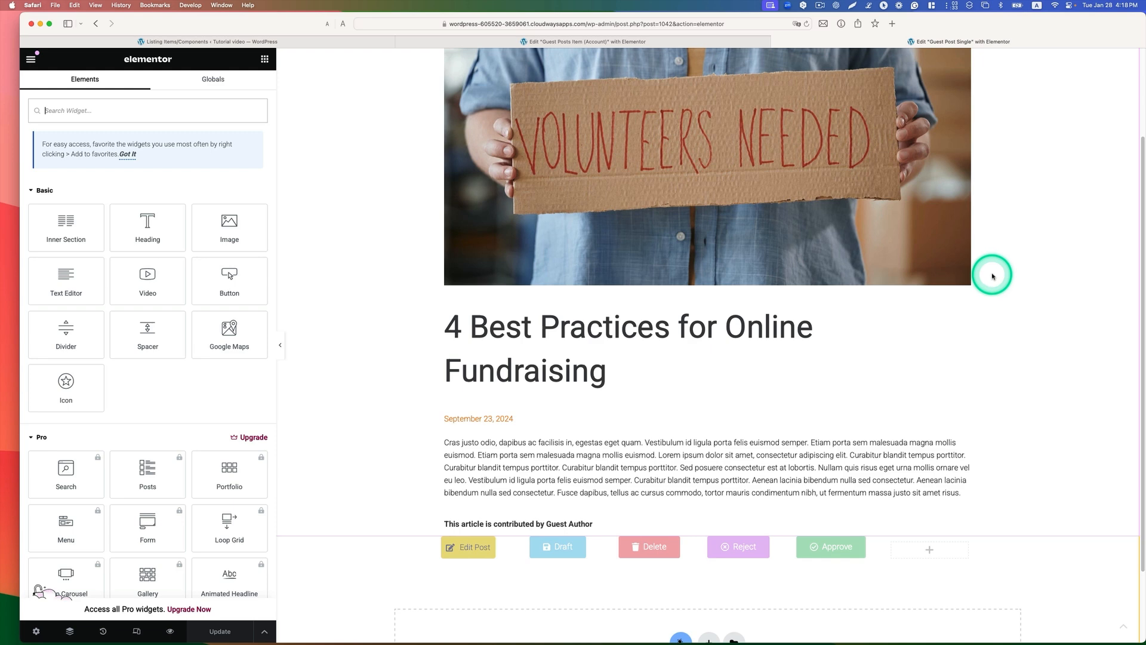
Step: Inspect the dynamic visibility conditions of the inner section that holds the post action buttons
scroll(994, 275, "down", 3)
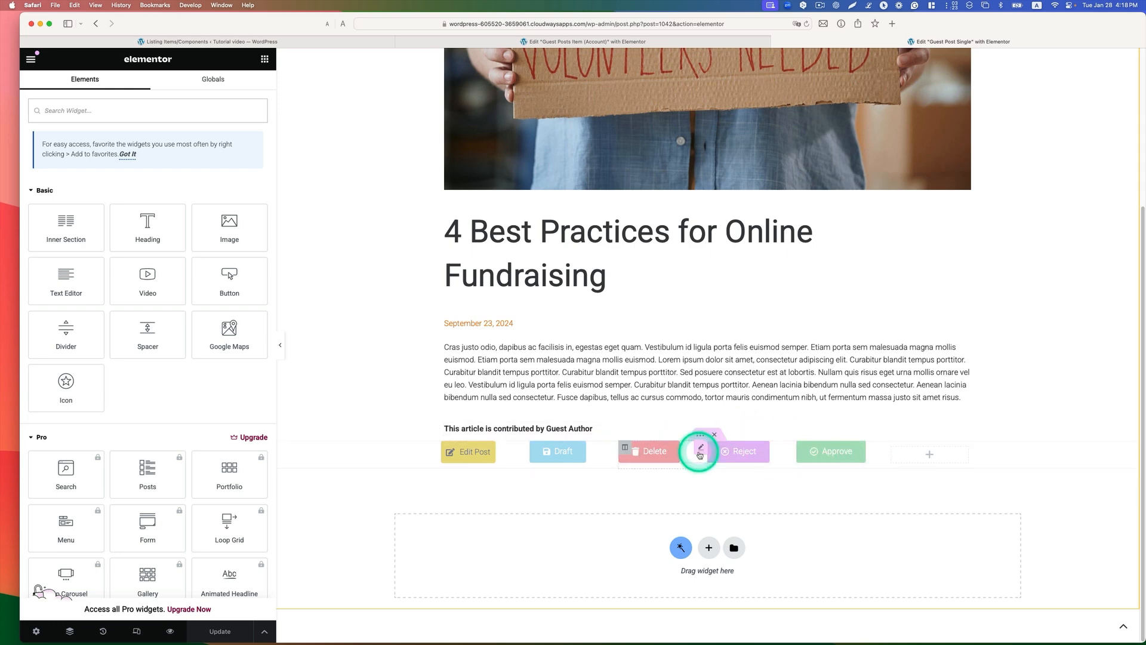
left_click(700, 435)
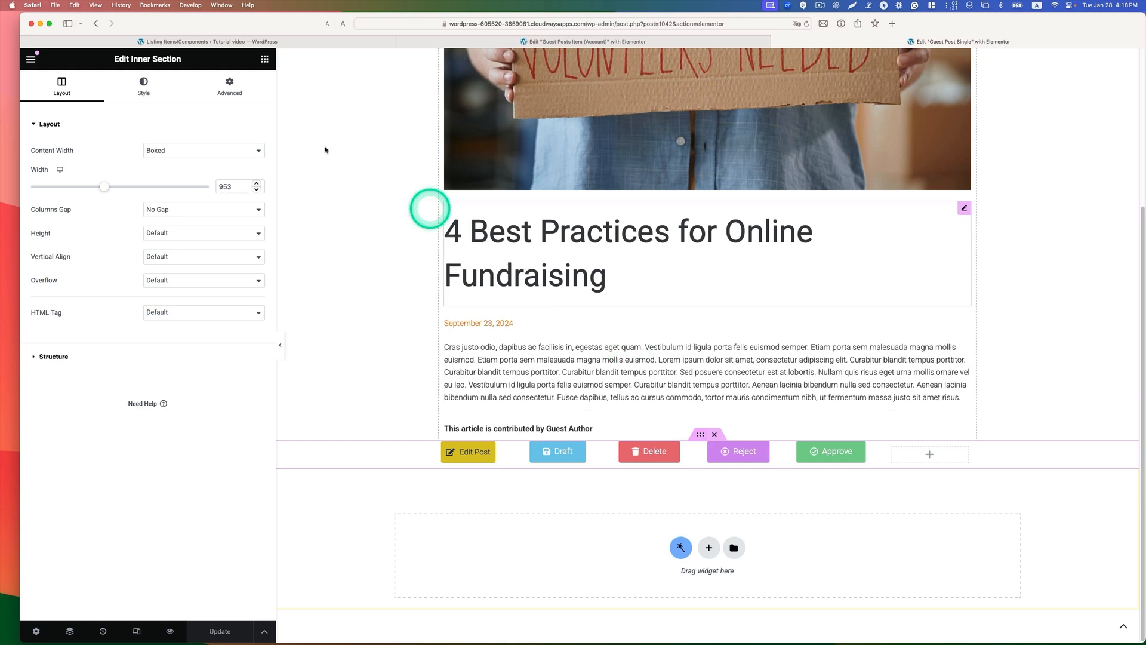
left_click(227, 91)
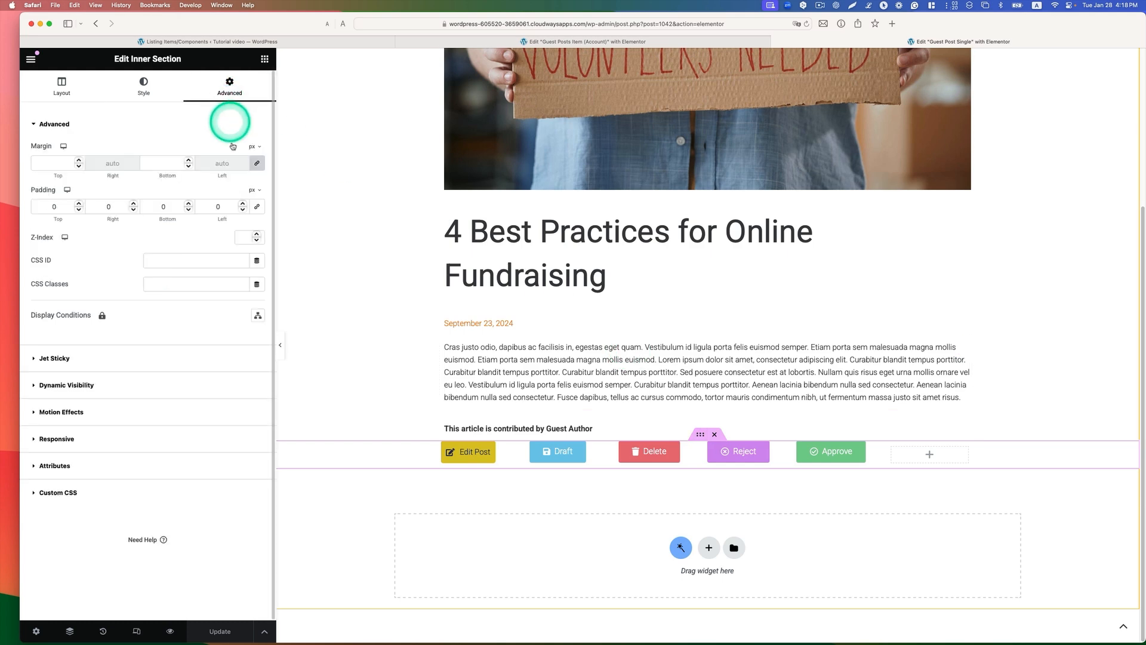
left_click(133, 384)
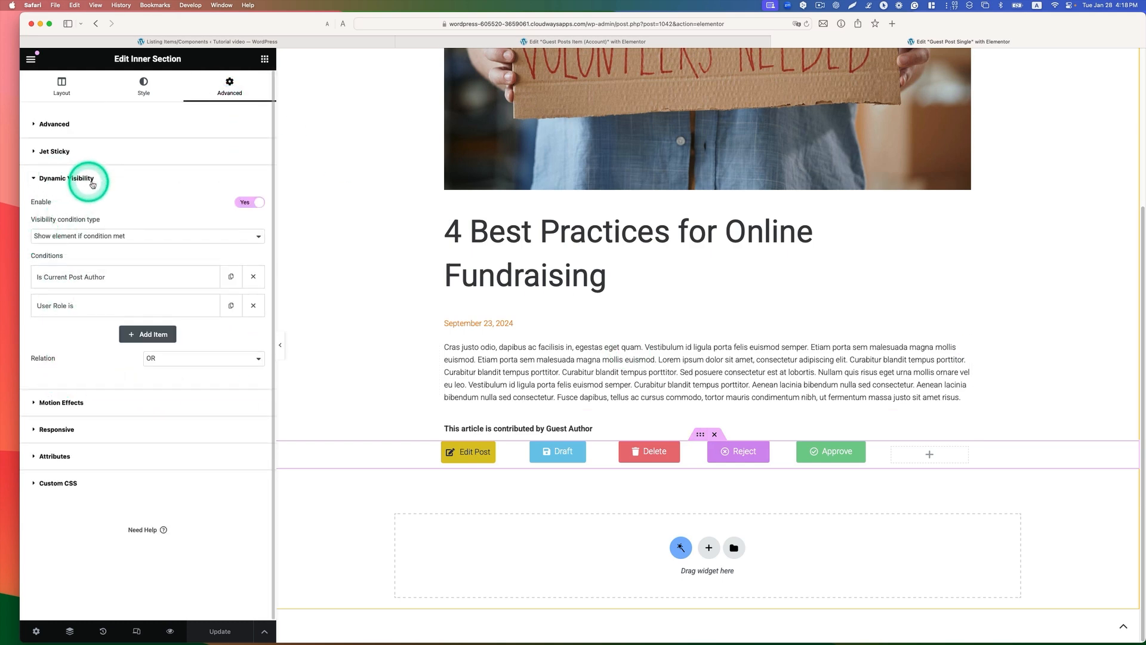
left_click(146, 307)
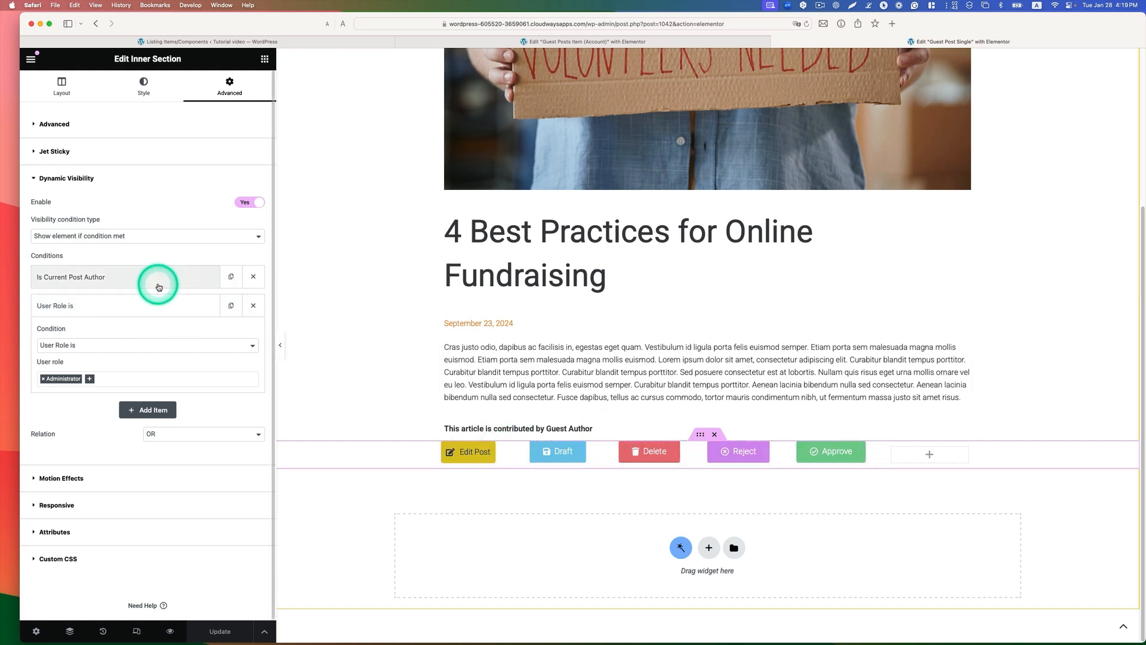
left_click(86, 275)
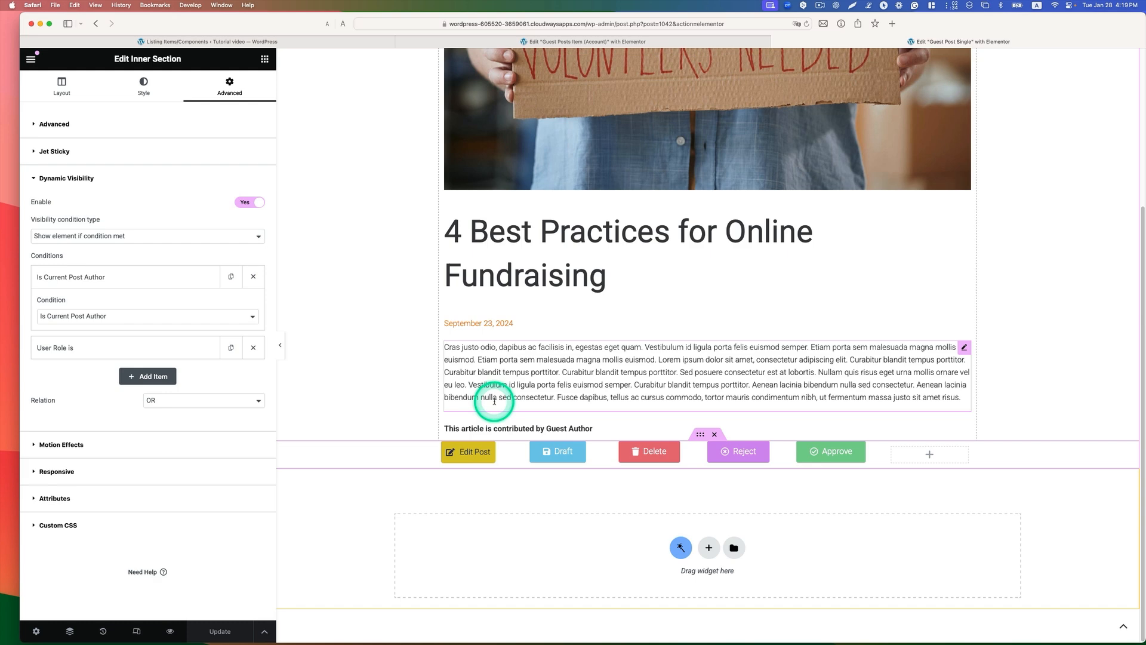
Step: Add a Dynamic Link widget between the contributor line and the row of post action buttons
left_click(264, 60)
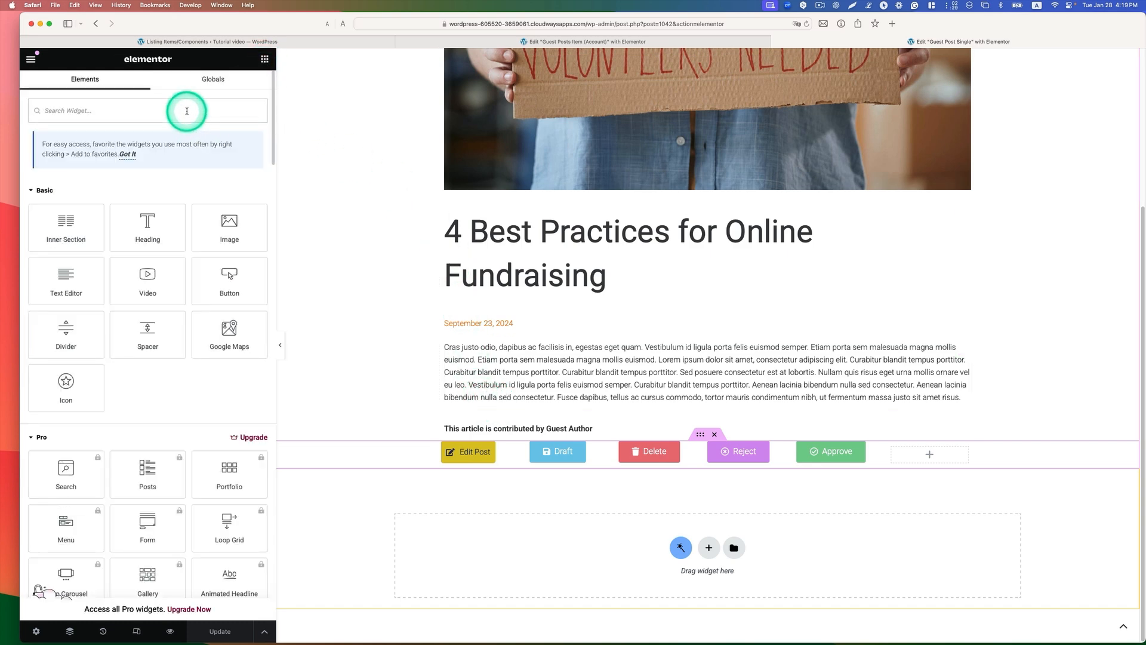
type("dyna")
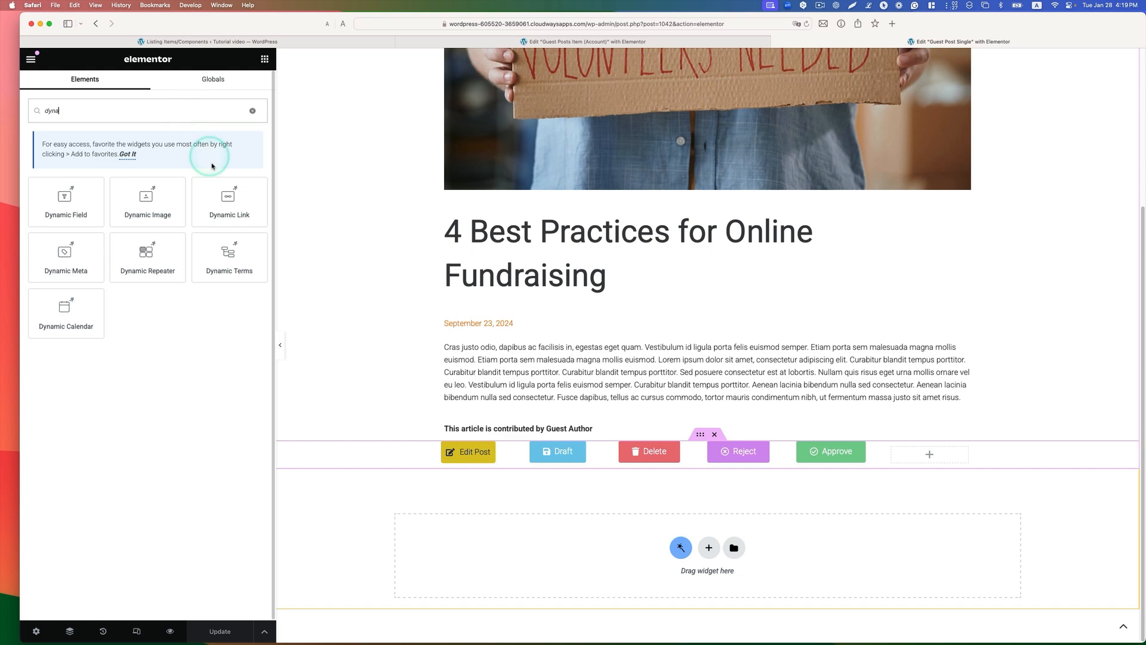
left_click_drag(227, 192, 505, 432)
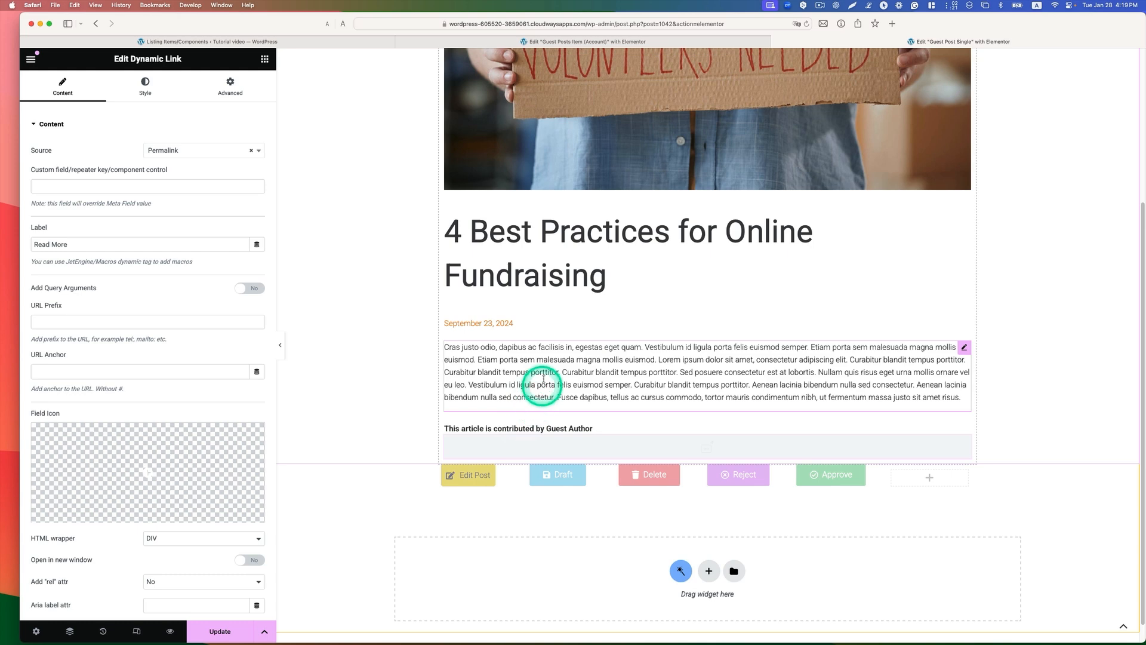
Step: Set the dynamic link's source to Add to store with the Favorite store, and label it Add Favorite
left_click(250, 154)
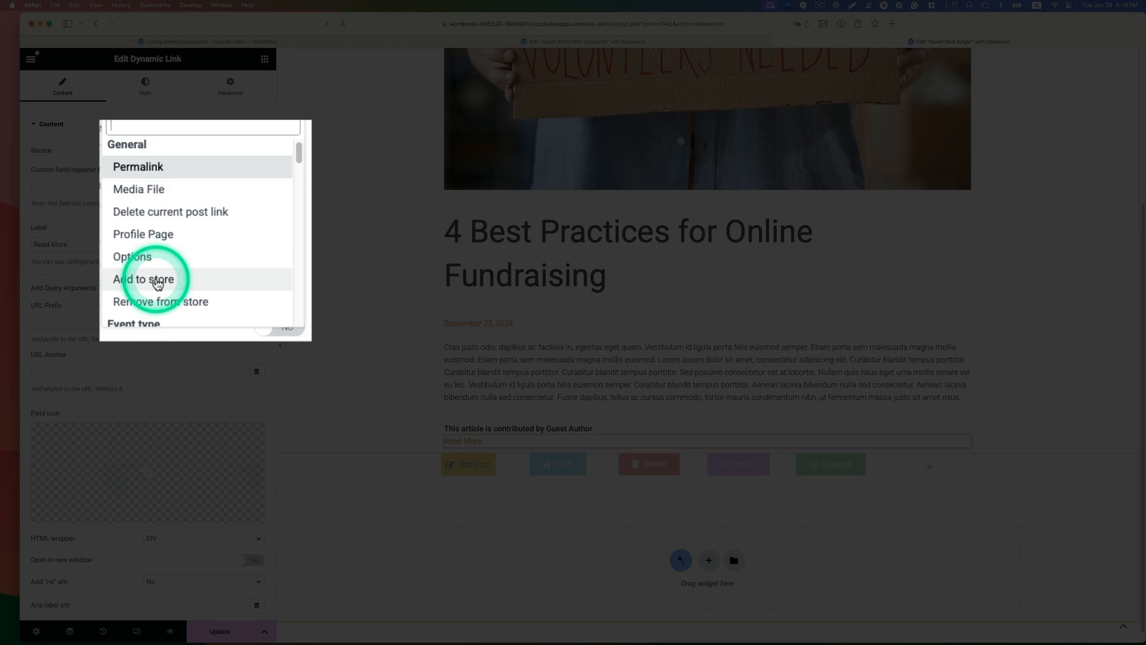
left_click(157, 284)
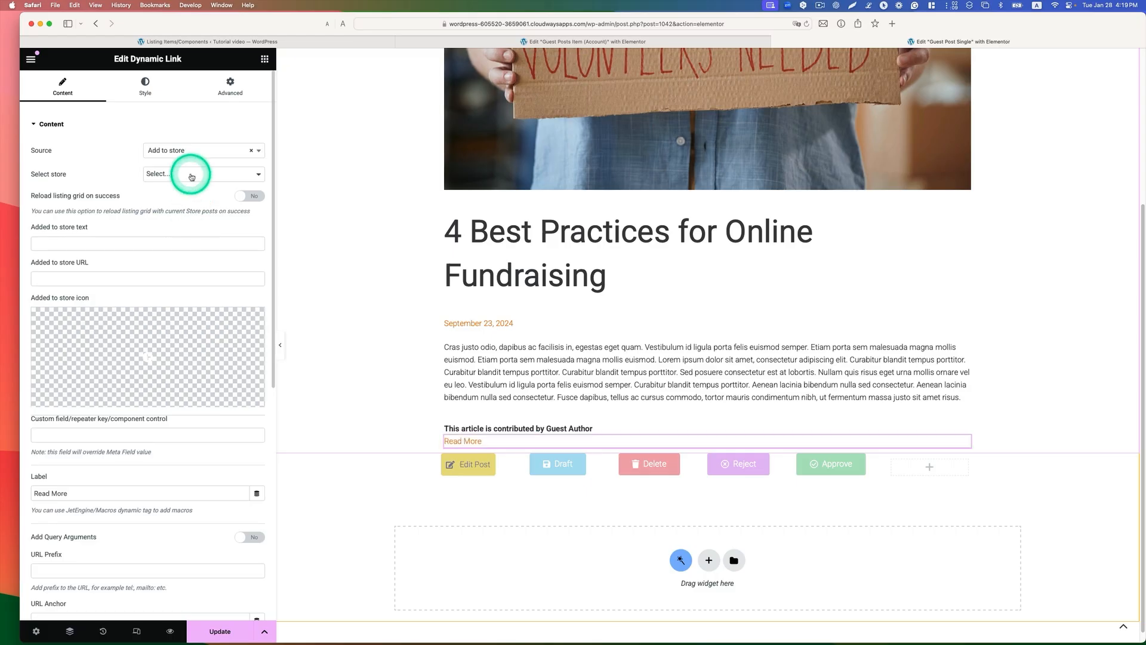
left_click(191, 174)
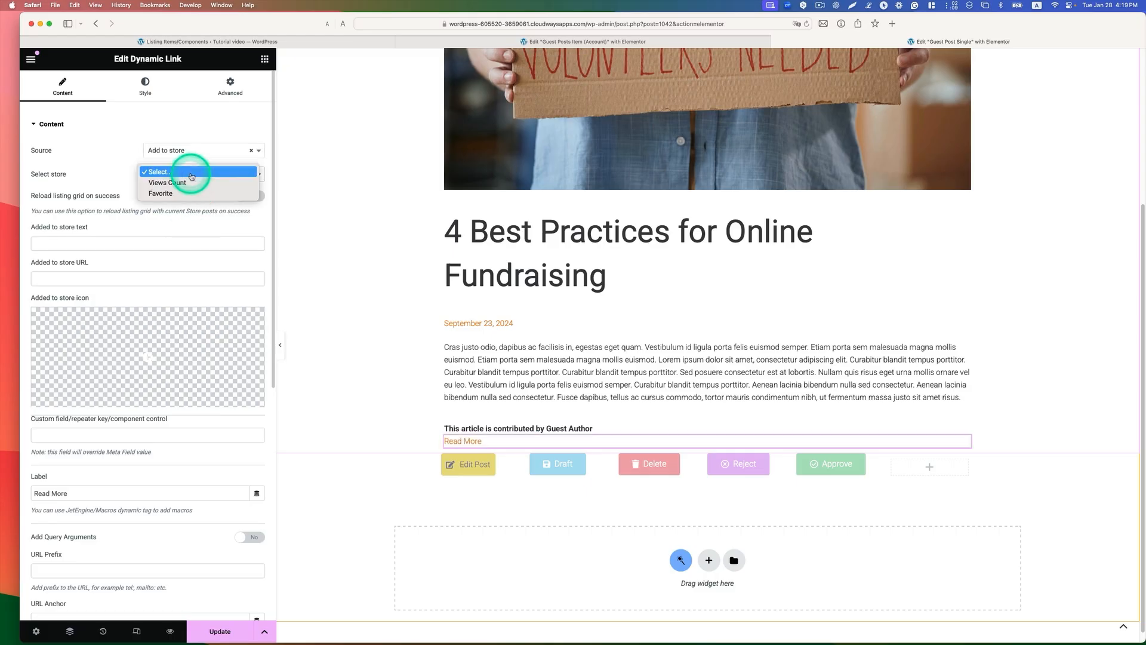
left_click(181, 193)
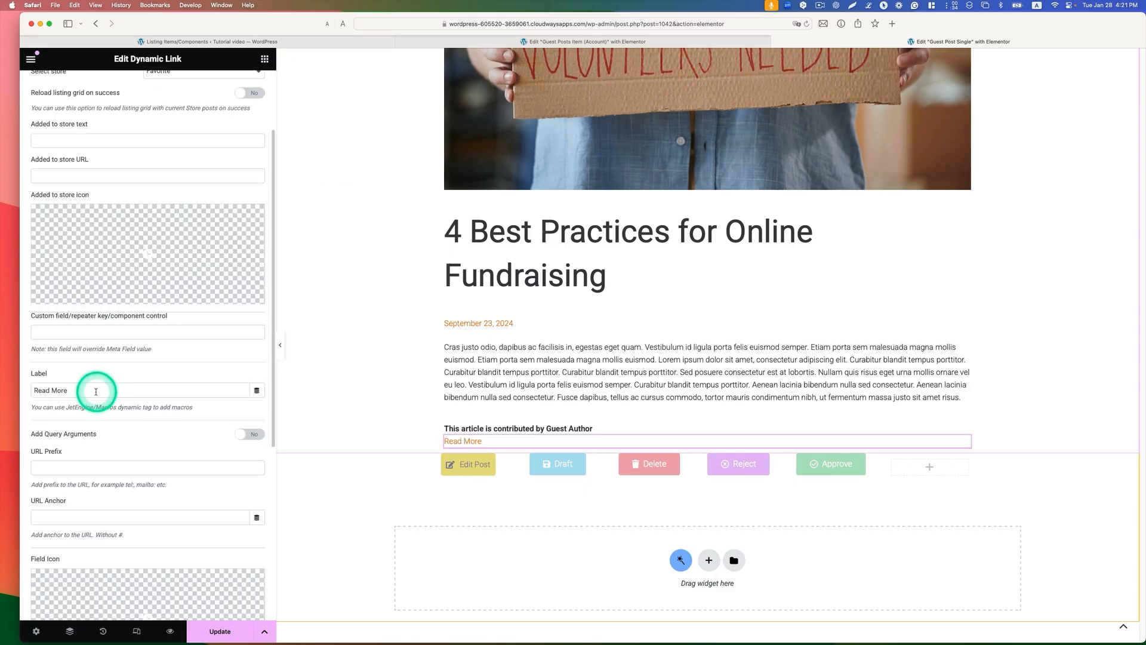
left_click_drag(95, 390, 27, 390)
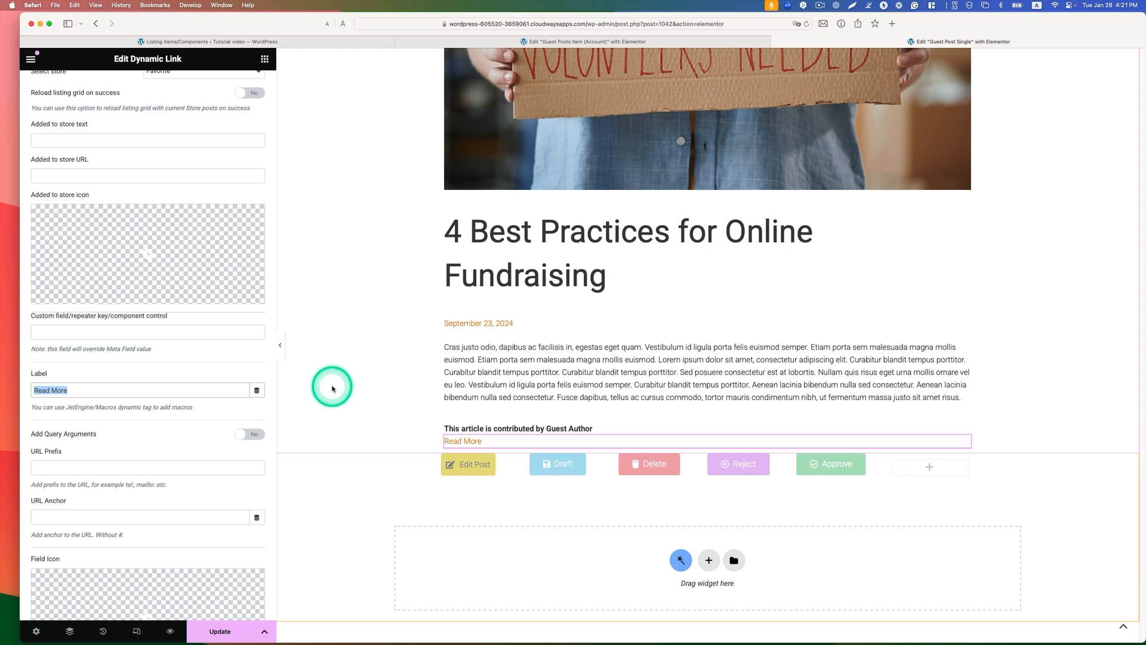
type("Add Favorite")
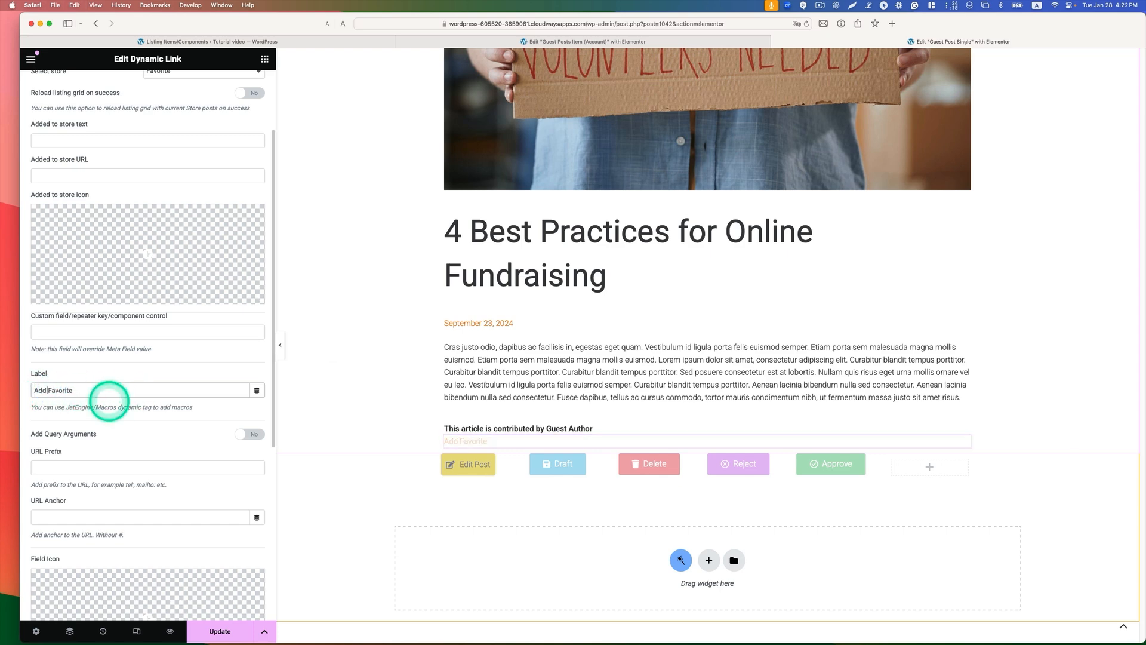
Step: Assign the solid Heart icon as the Add Favorite link's field icon and open the link's style settings
scroll(166, 409, "down", 4)
left_click(173, 500)
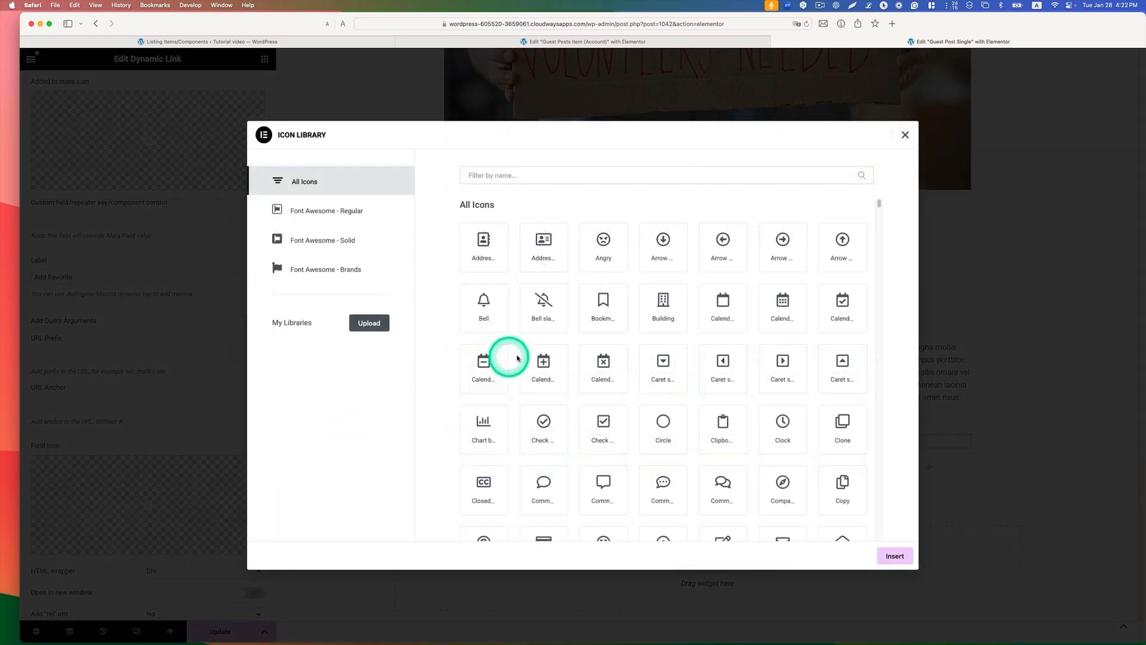
type("heart")
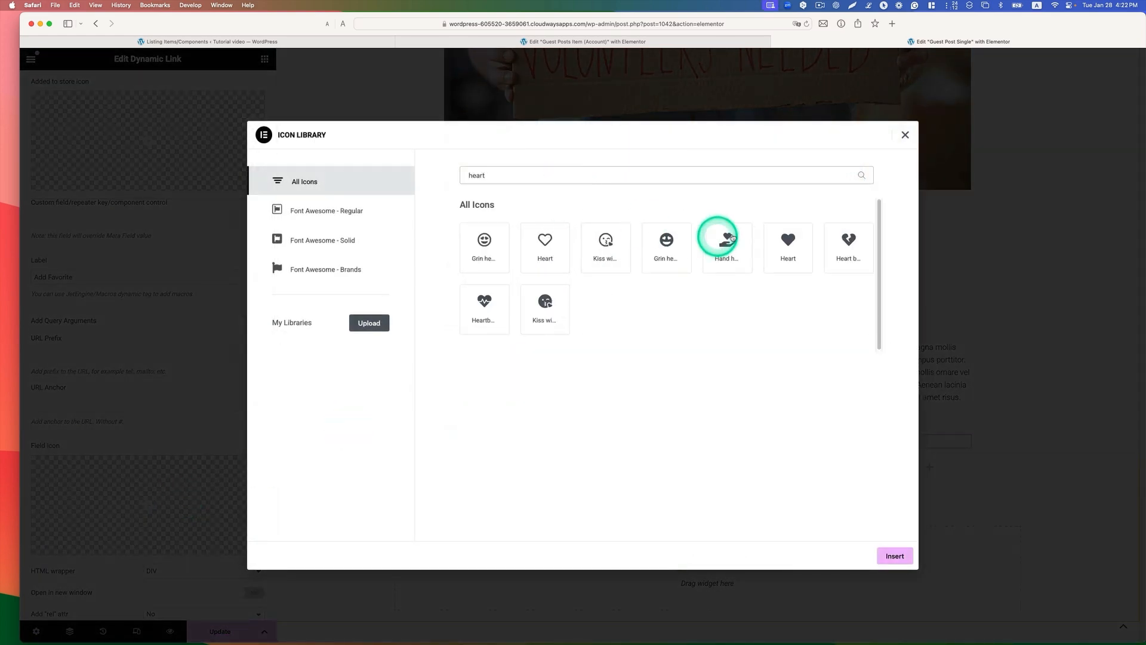
left_click(788, 245)
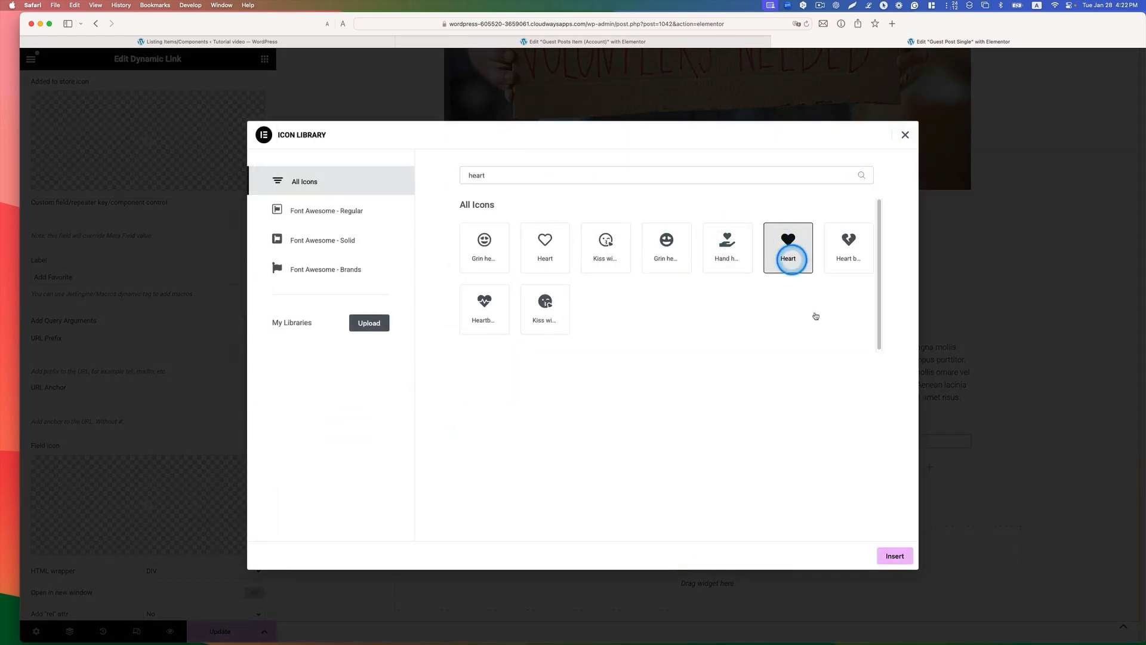
left_click(894, 555)
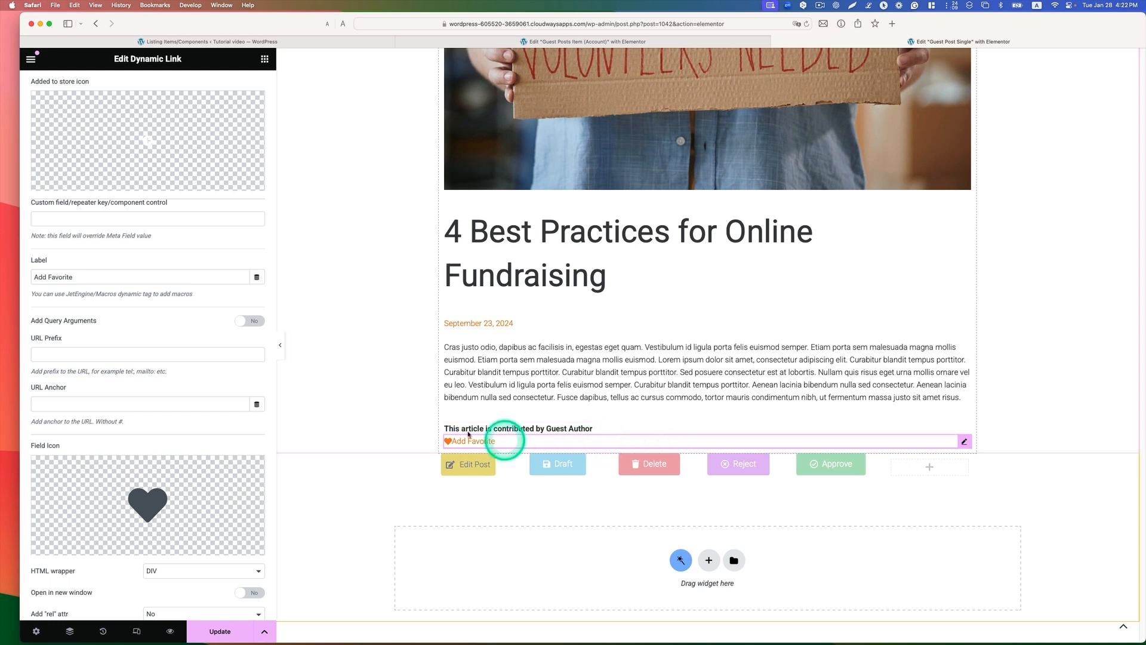
scroll(213, 439, "down", 3)
scroll(179, 269, "up", 10)
left_click(145, 86)
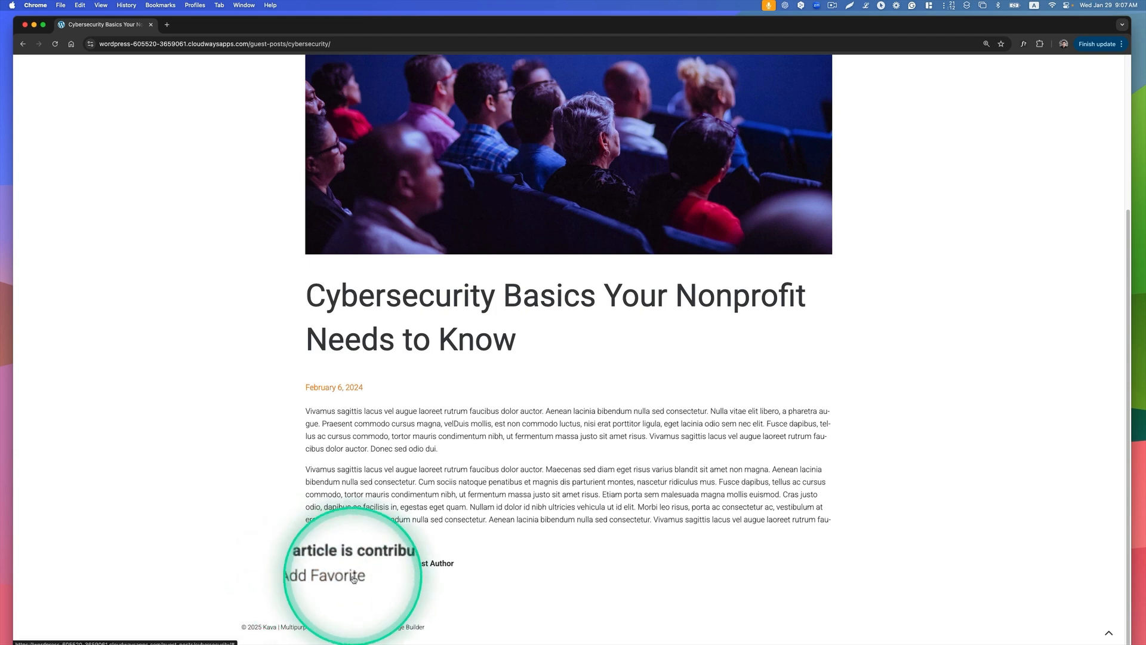
Step: Add the Cybersecurity Basics guest post to favorites on the live site and open the reader's My Account page
left_click(329, 581)
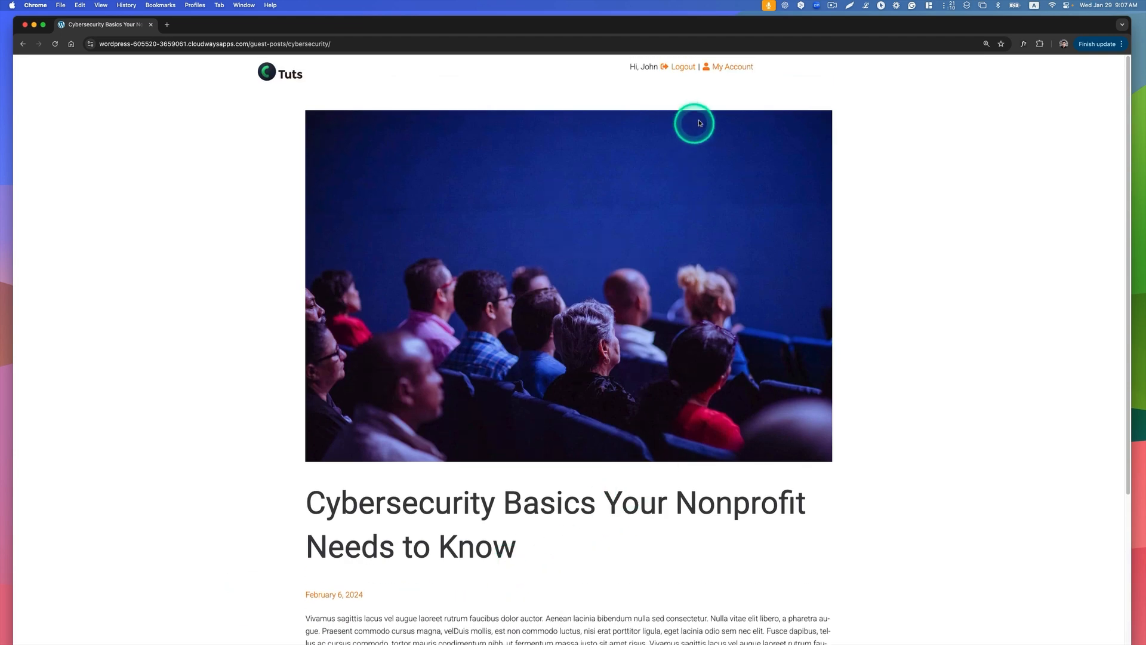
left_click(735, 67)
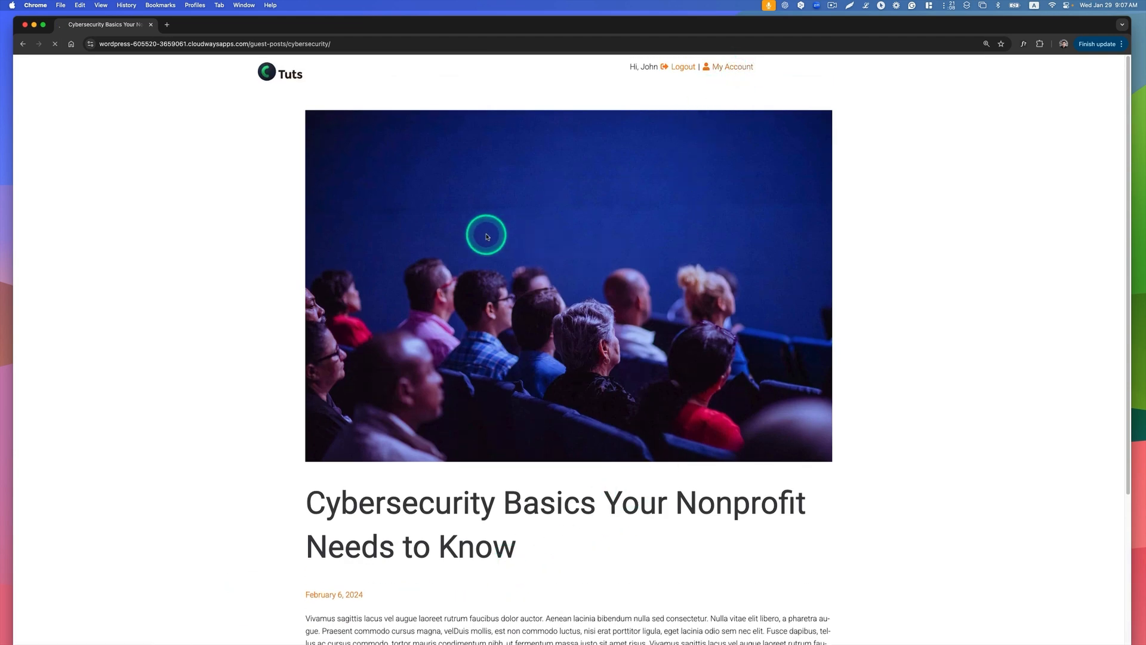
left_click(325, 178)
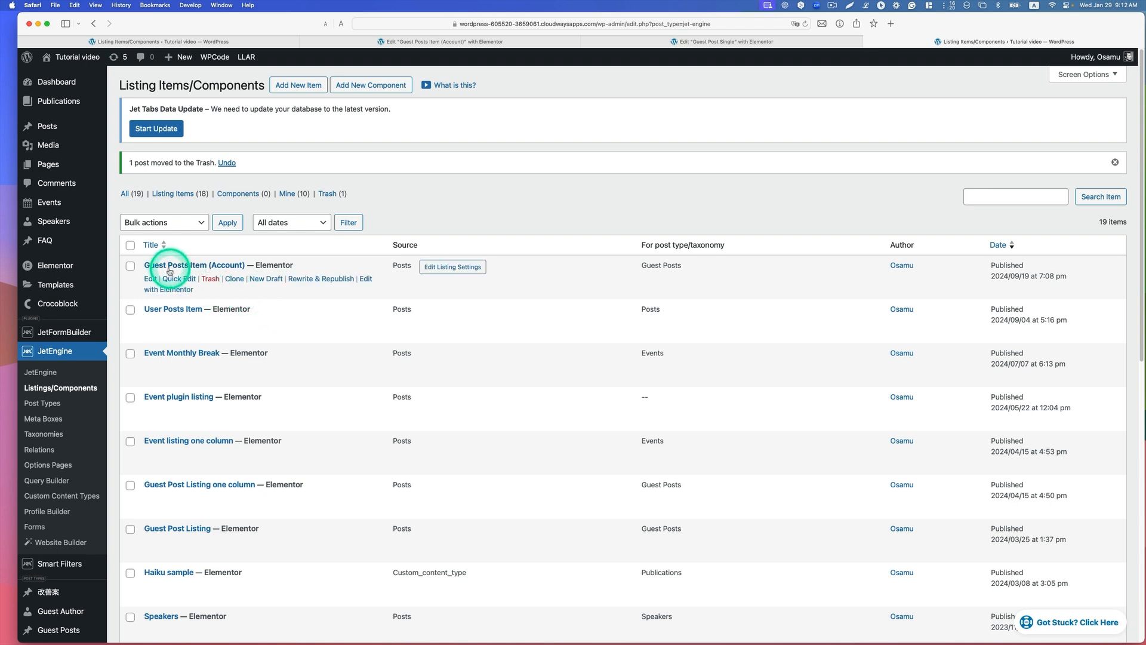
Step: Clone the Guest Posts Item (Account) listing and rename the copy Guest Favorite Posts Item (Readers Account)
left_click(235, 280)
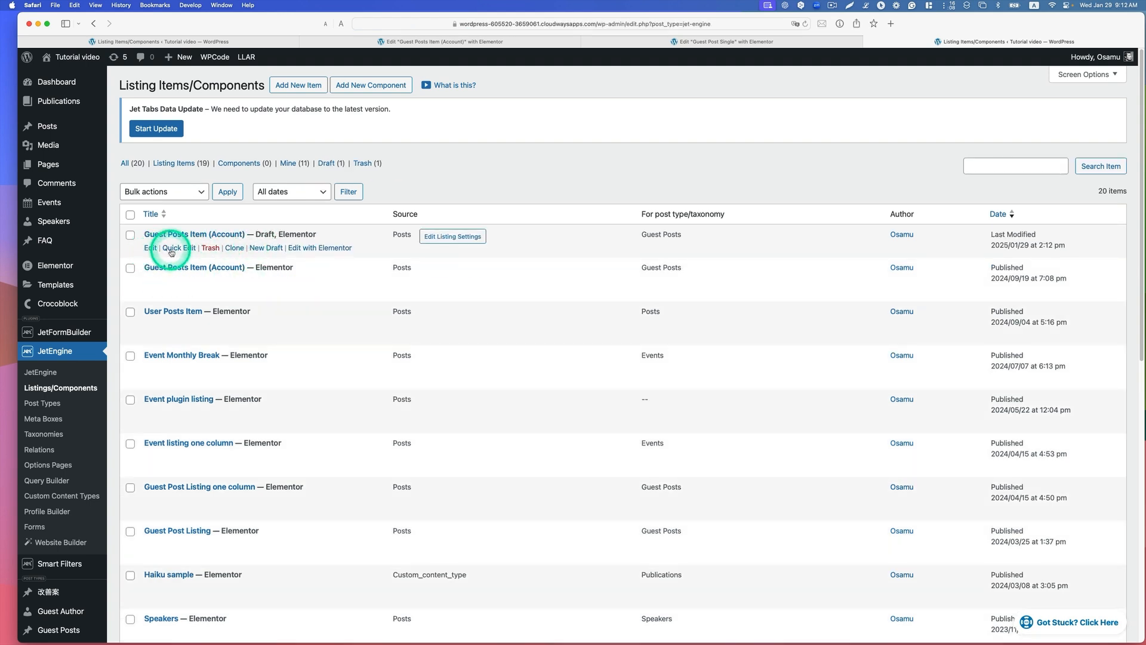
left_click(179, 245)
left_click(200, 256)
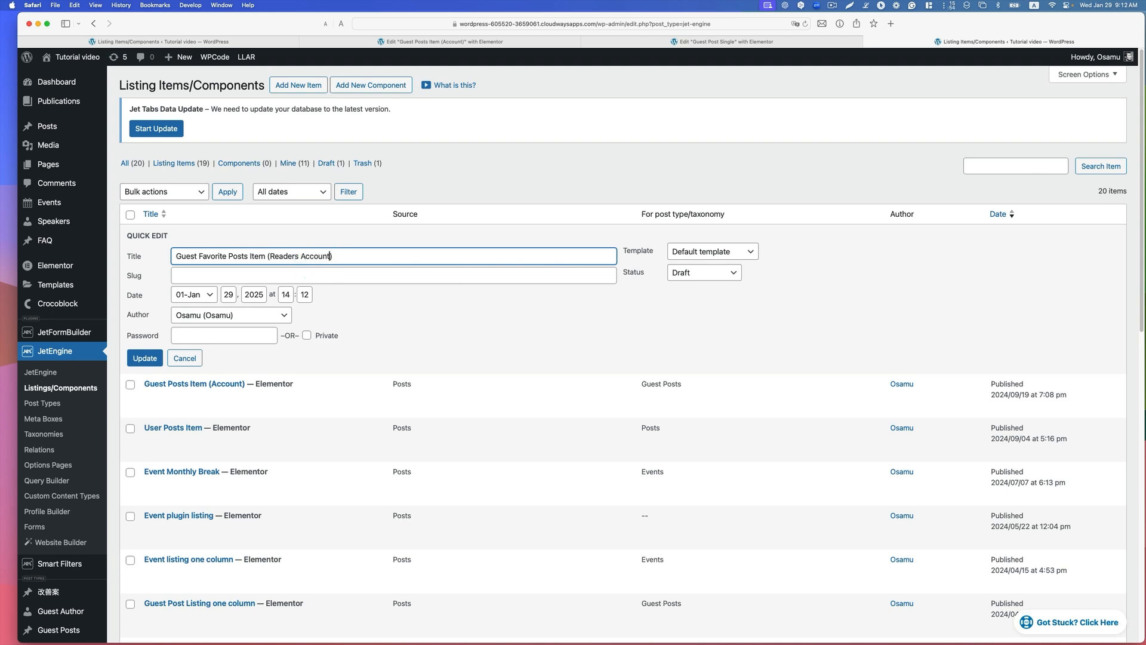
left_click(144, 358)
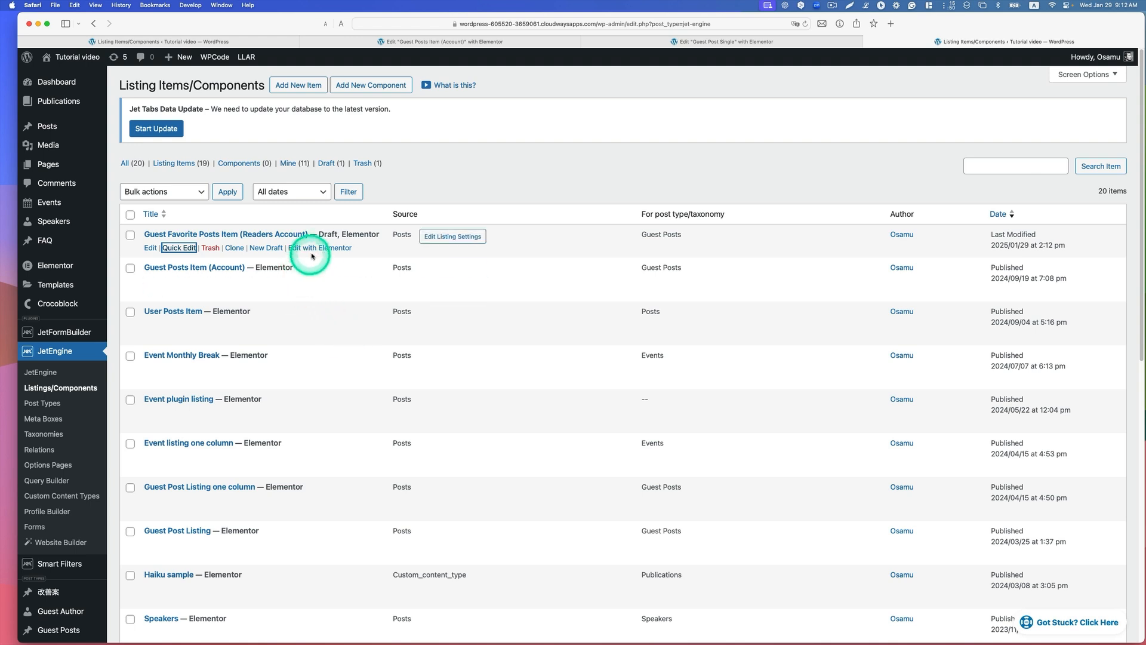
Step: Open the cloned listing in Elementor and replace its inner section of action buttons with a Dynamic Link widget below the post image
left_click(321, 251)
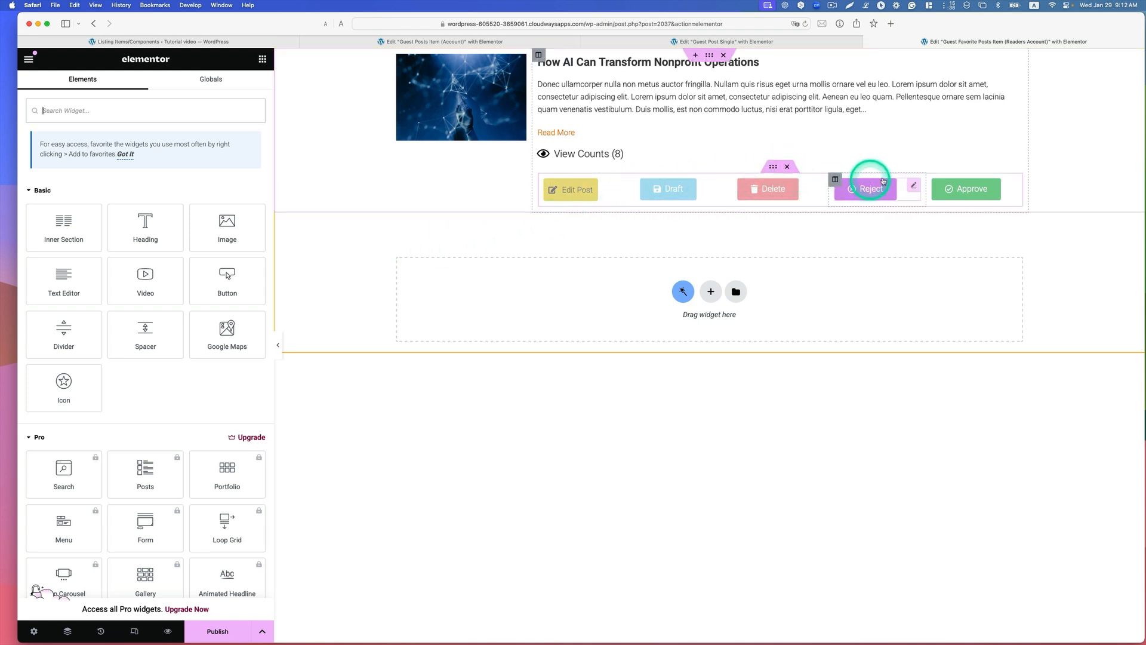
left_click(789, 168)
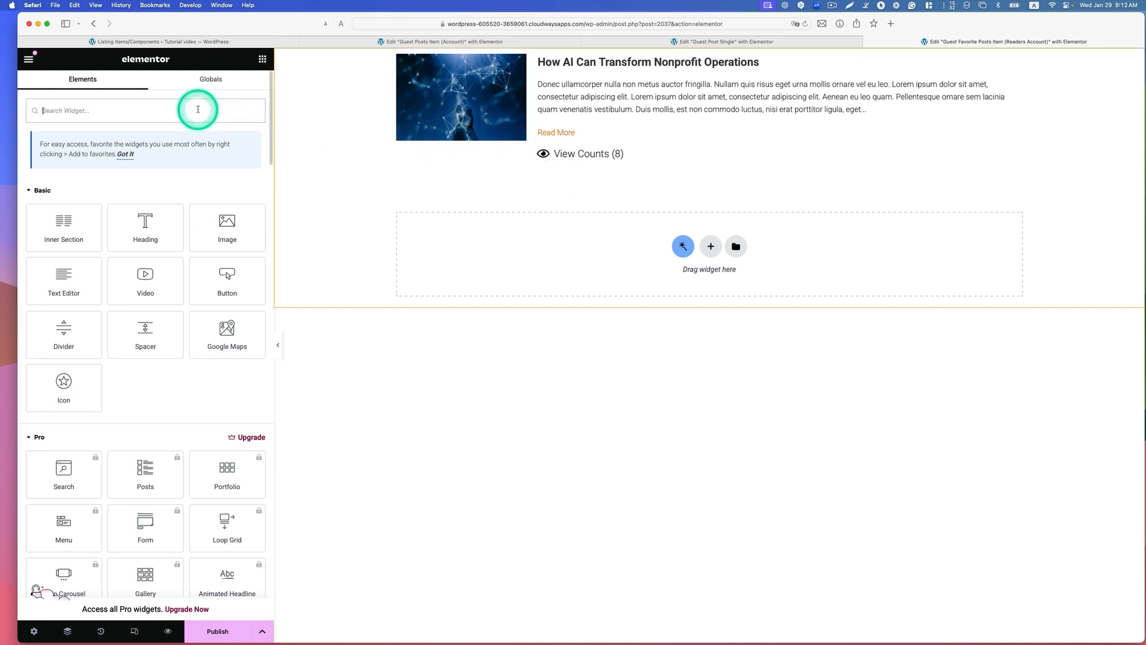
type("dyna")
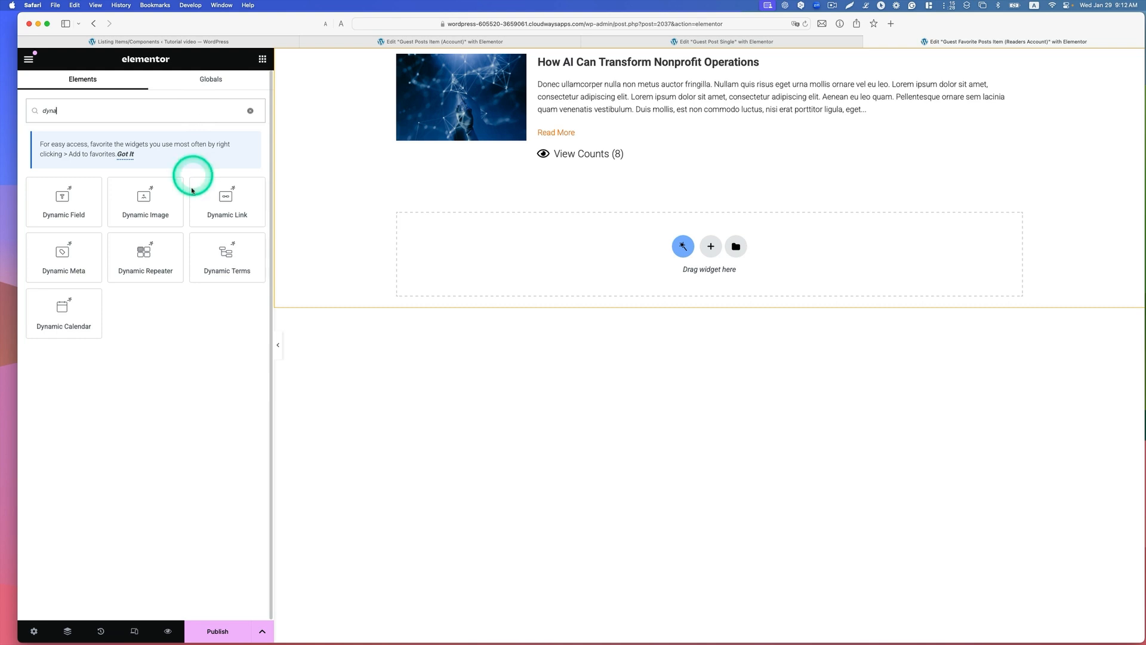
left_click_drag(192, 190, 452, 161)
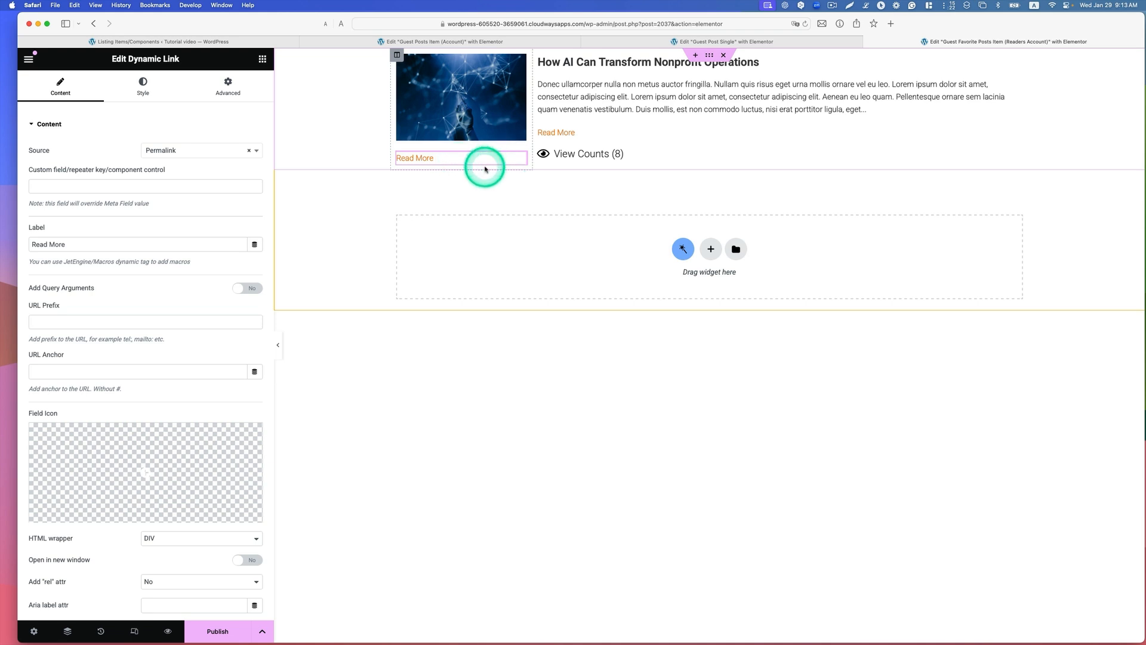
Step: Set the dynamic link's source to Remove from store with the Favorite store, and label it Remove Favorite
left_click(258, 153)
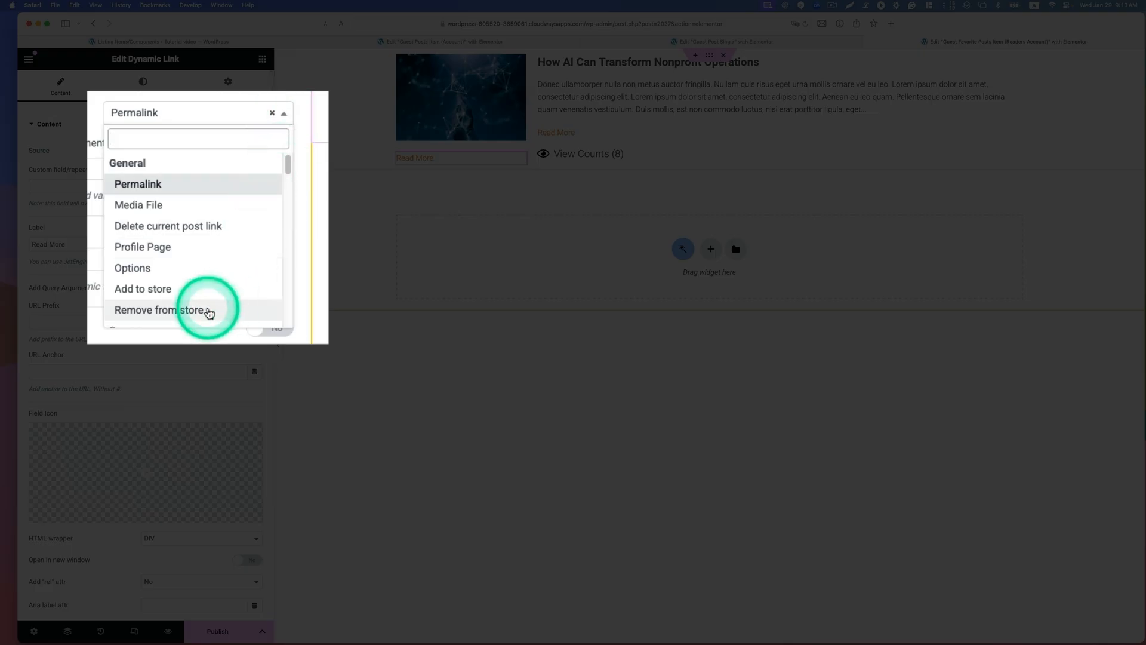
left_click(209, 312)
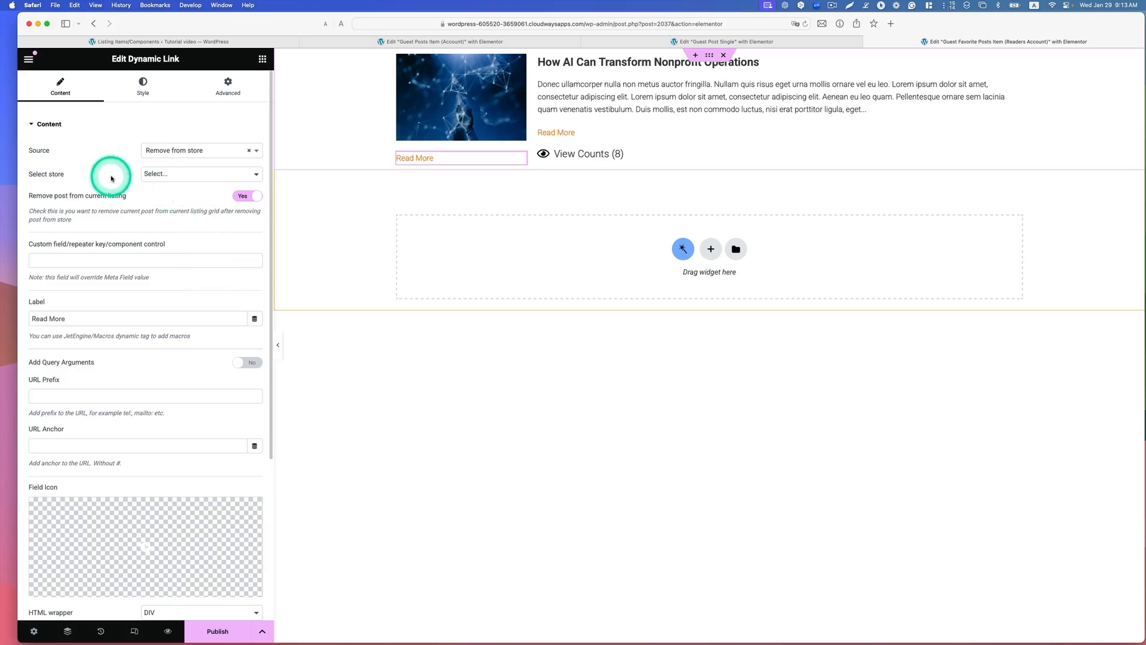
left_click(158, 174)
left_click(185, 193)
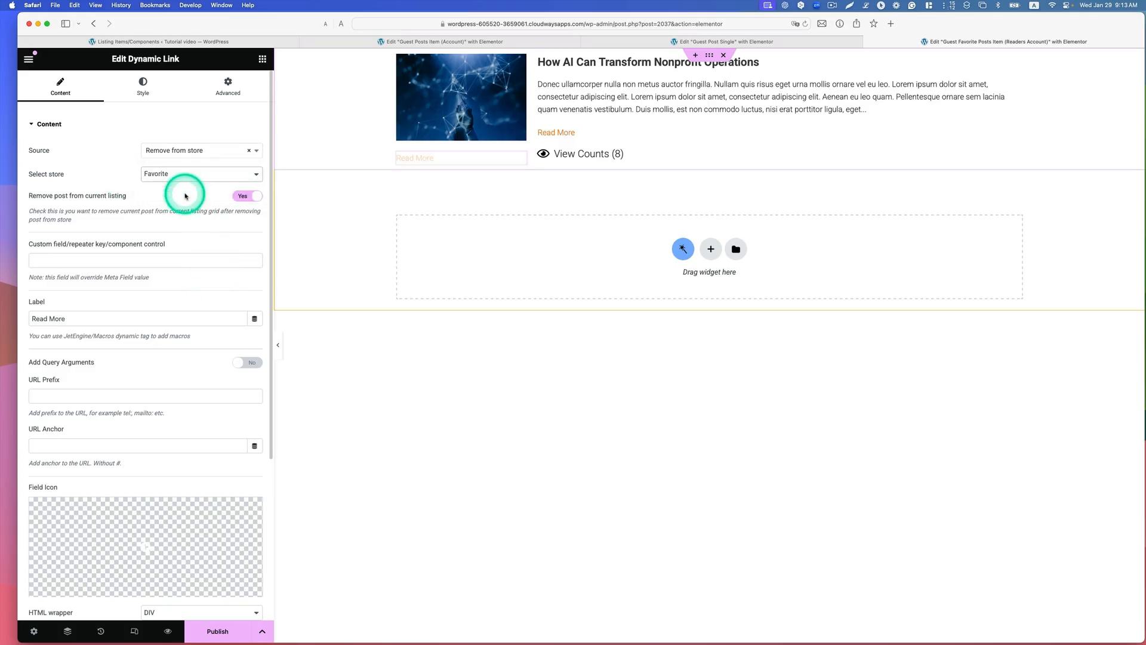
left_click_drag(78, 318, 16, 320)
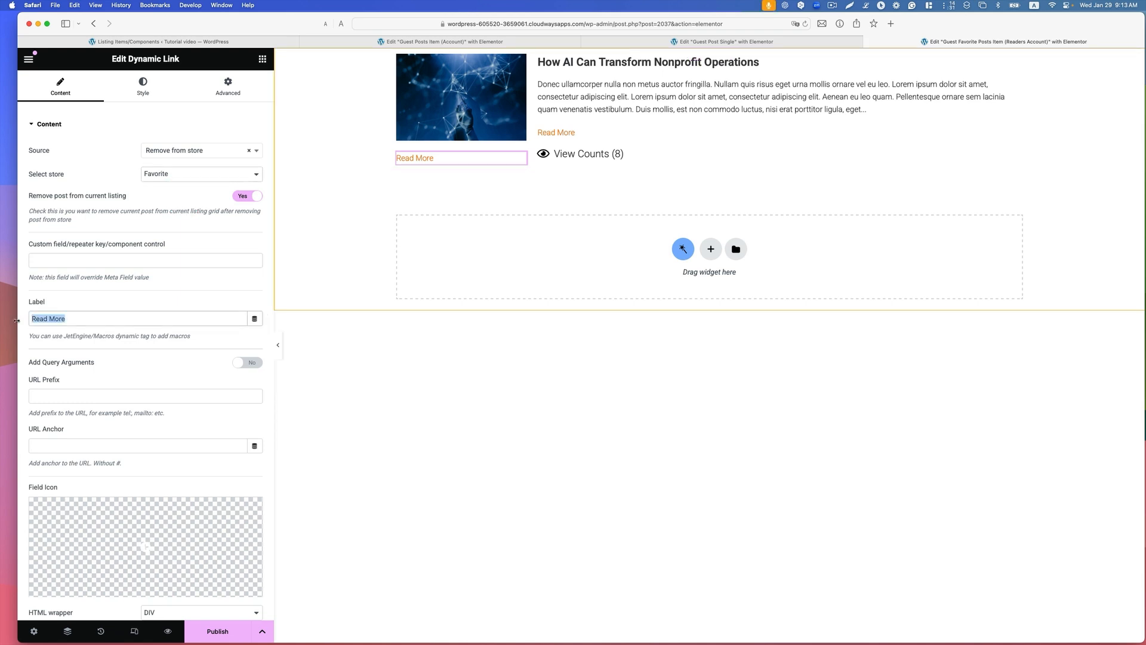
type("Remove Favorit")
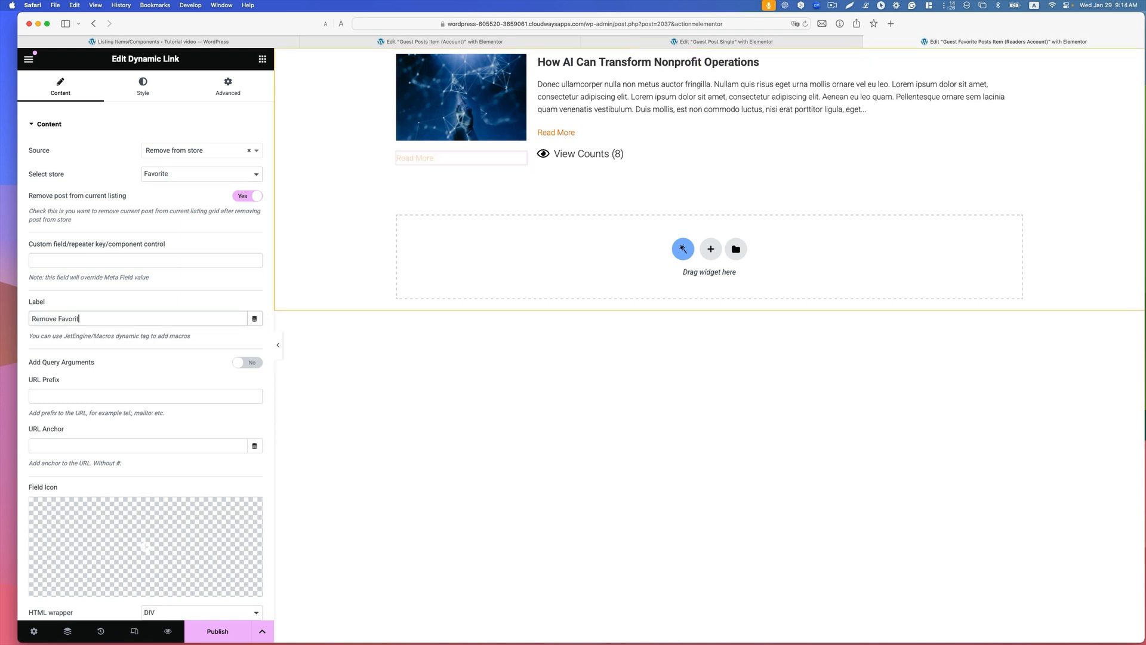
type("e")
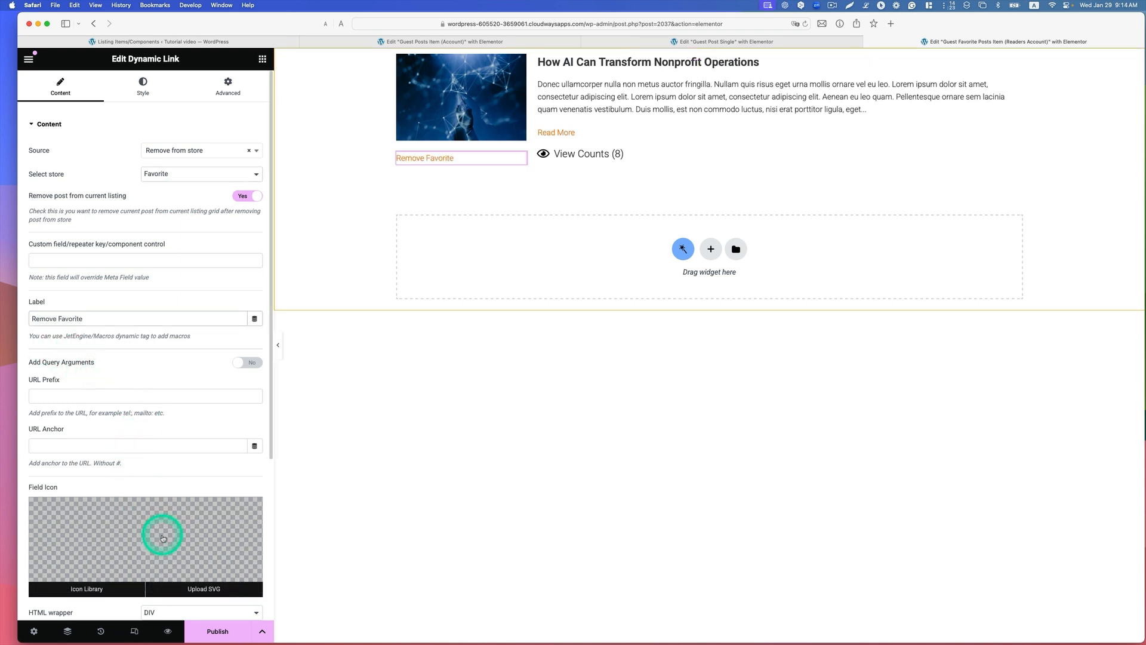
Step: Assign the solid Trash alt icon as the Remove Favorite link's field icon
left_click(163, 538)
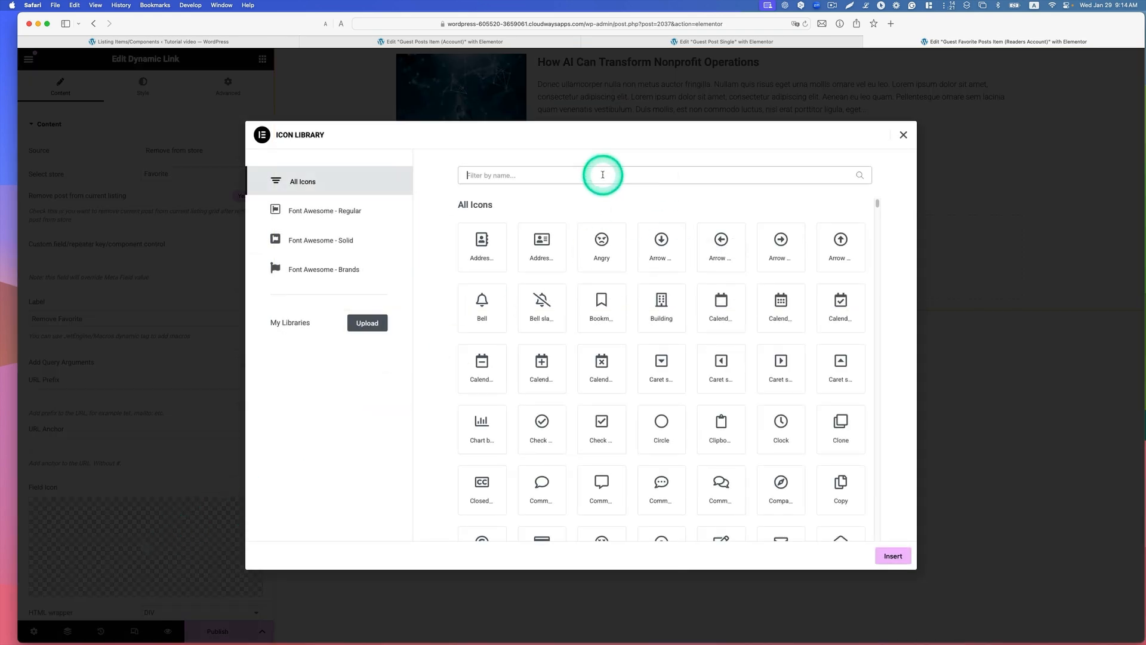
type("tr")
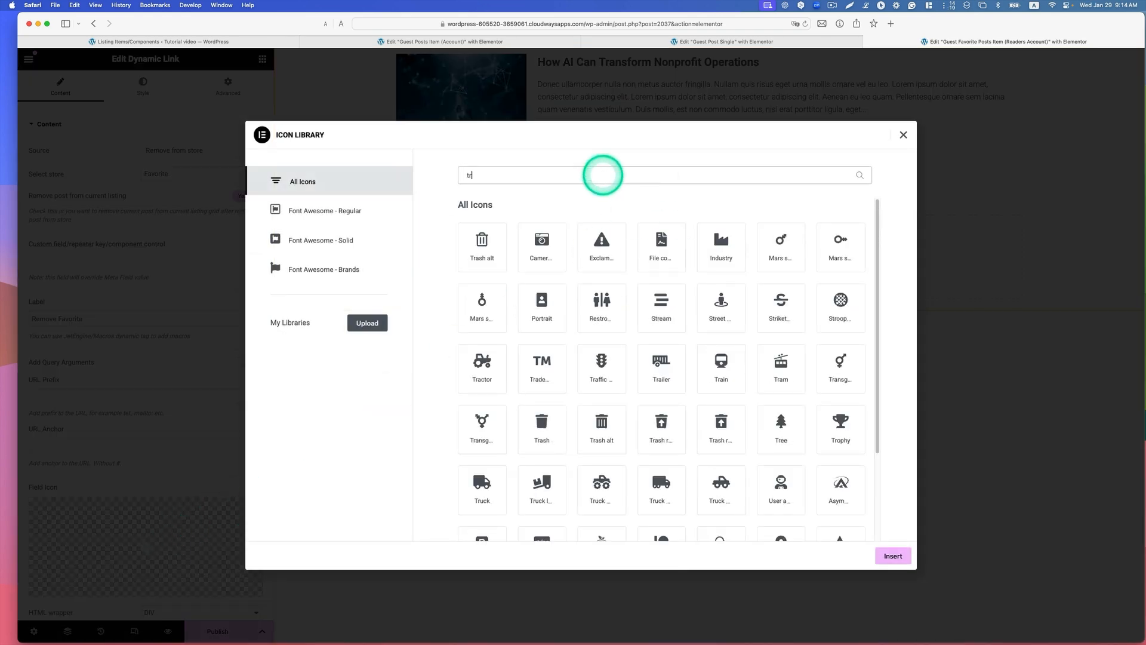
type("a")
left_click(782, 309)
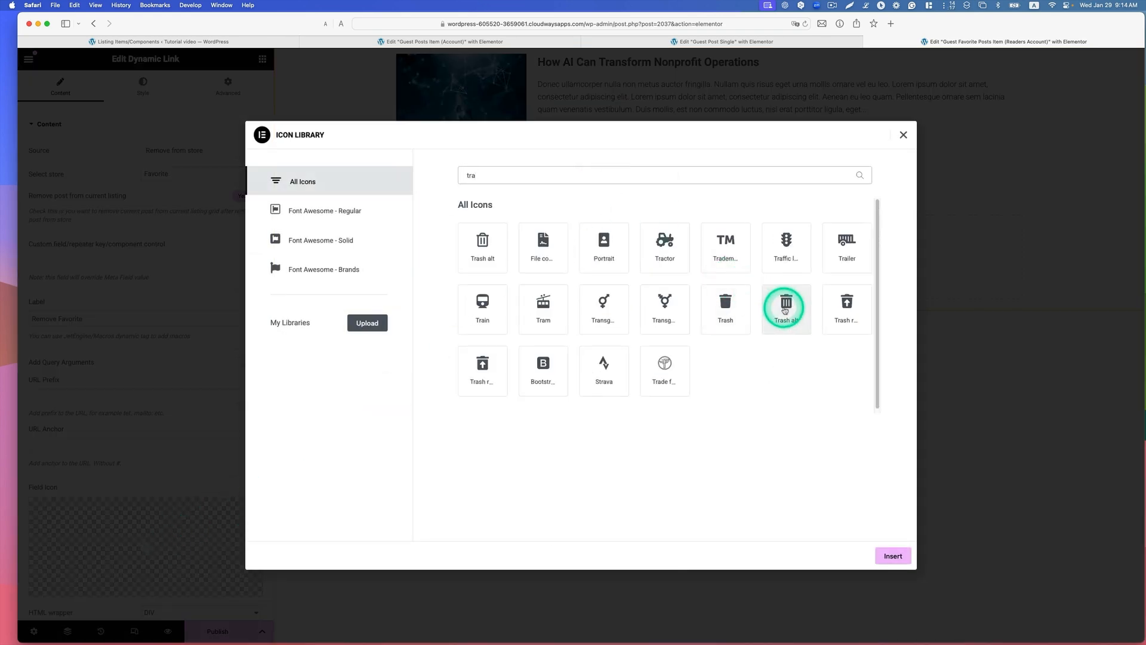
left_click(892, 554)
Step: Style the Remove Favorite link with an 18 px icon and a small icon gap, and publish the listing item
left_click(39, 512)
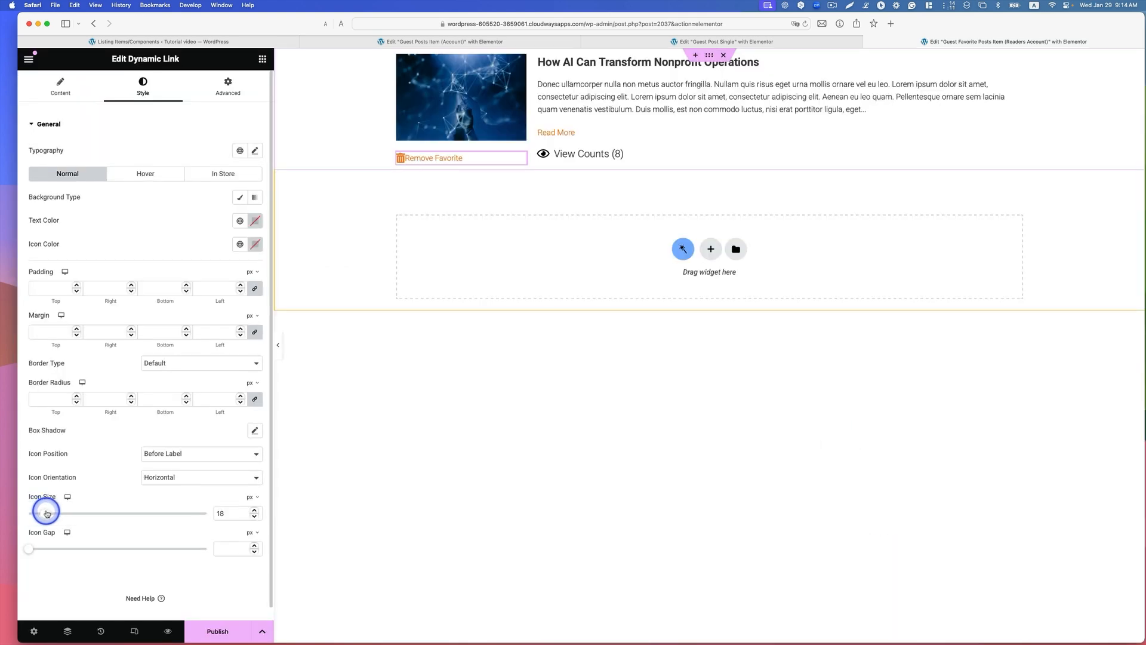
left_click(31, 548)
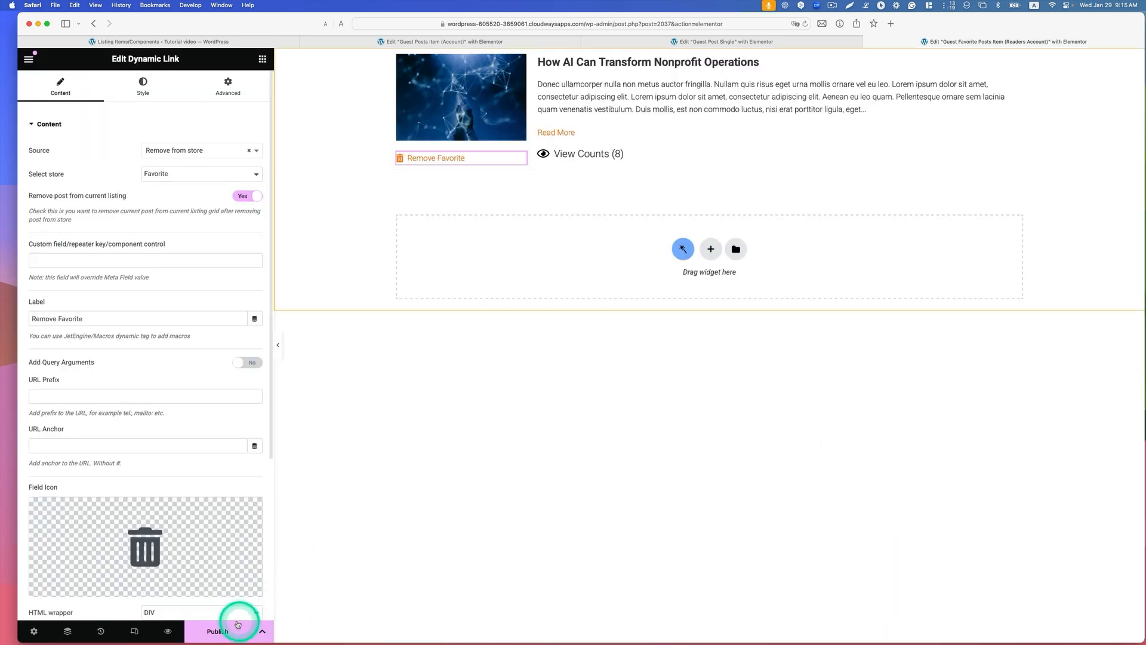
left_click(220, 630)
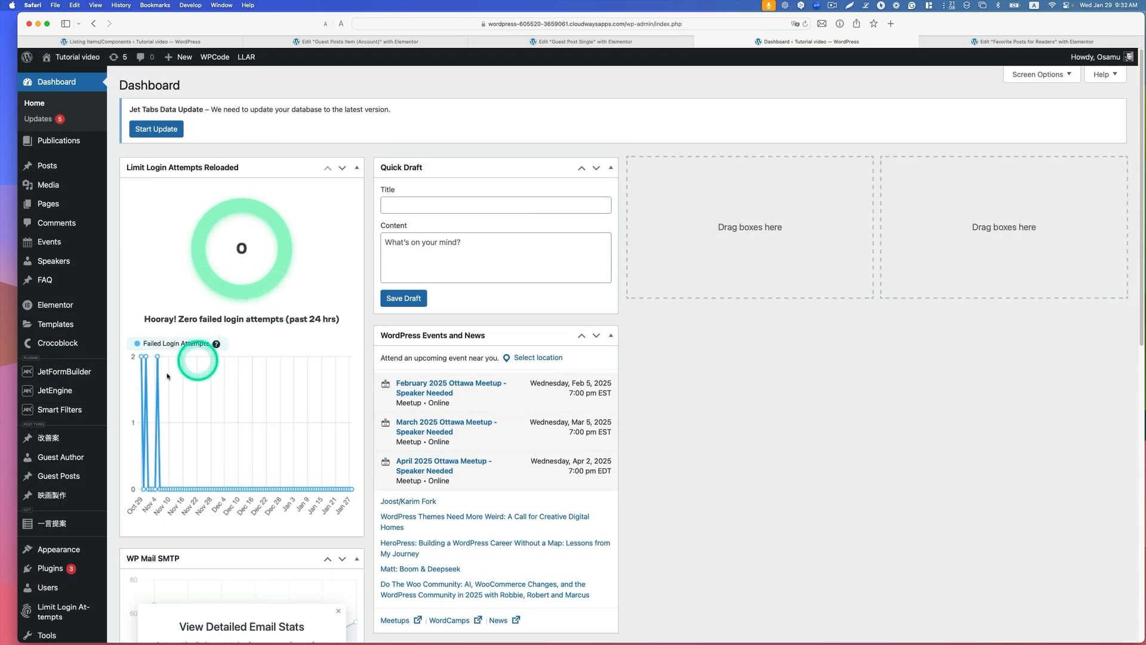
Step: Start a new JetEngine query in the Query Builder and name it Favorite posts
mouse_move(60, 390)
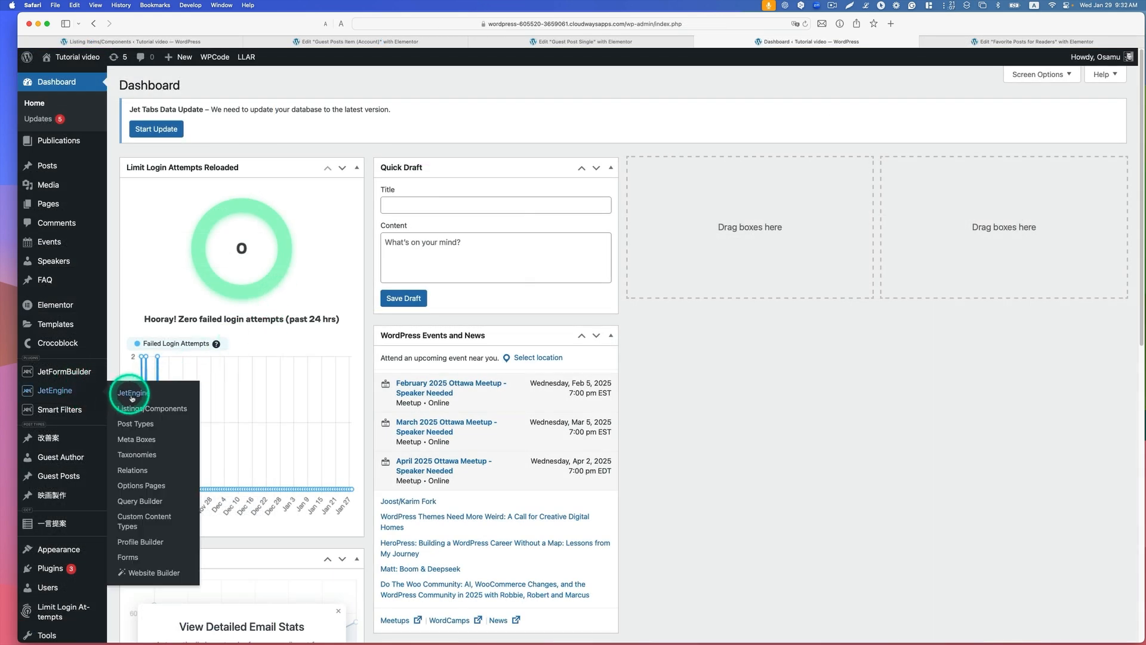
left_click(173, 501)
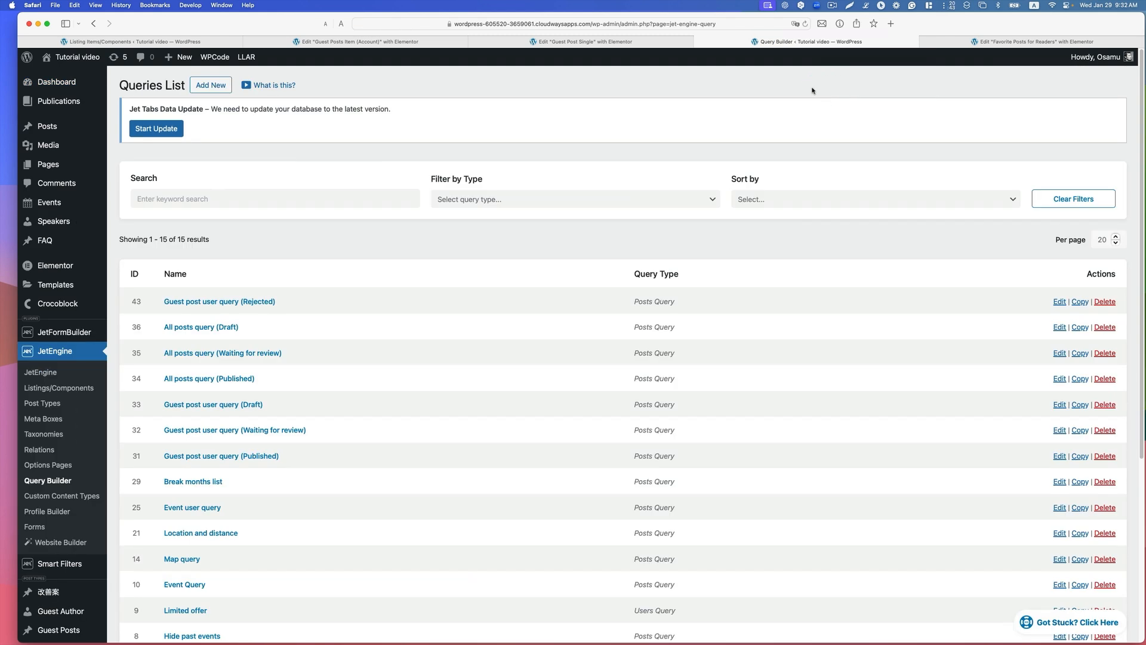
left_click(219, 87)
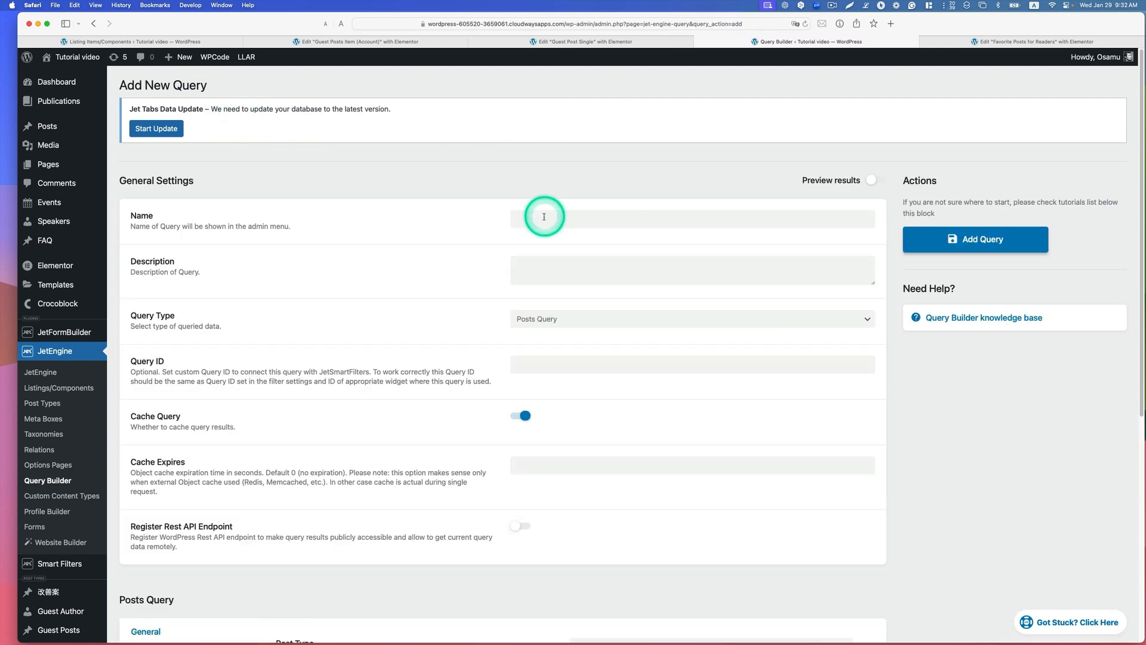
left_click(544, 217)
type("Fa")
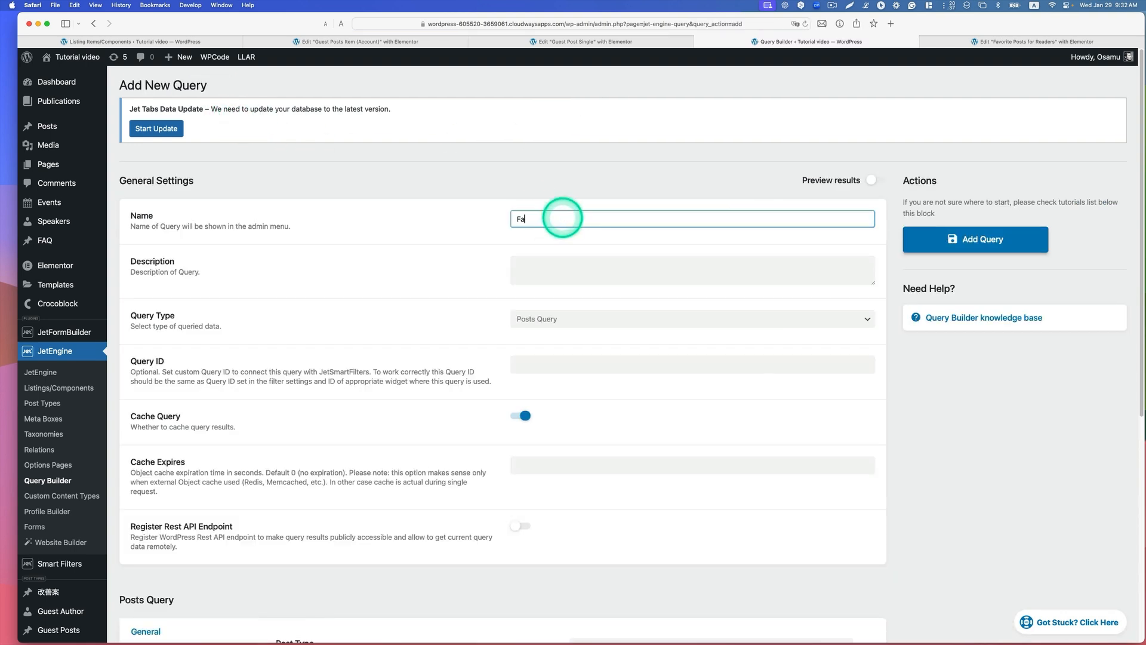
type("vorite posts")
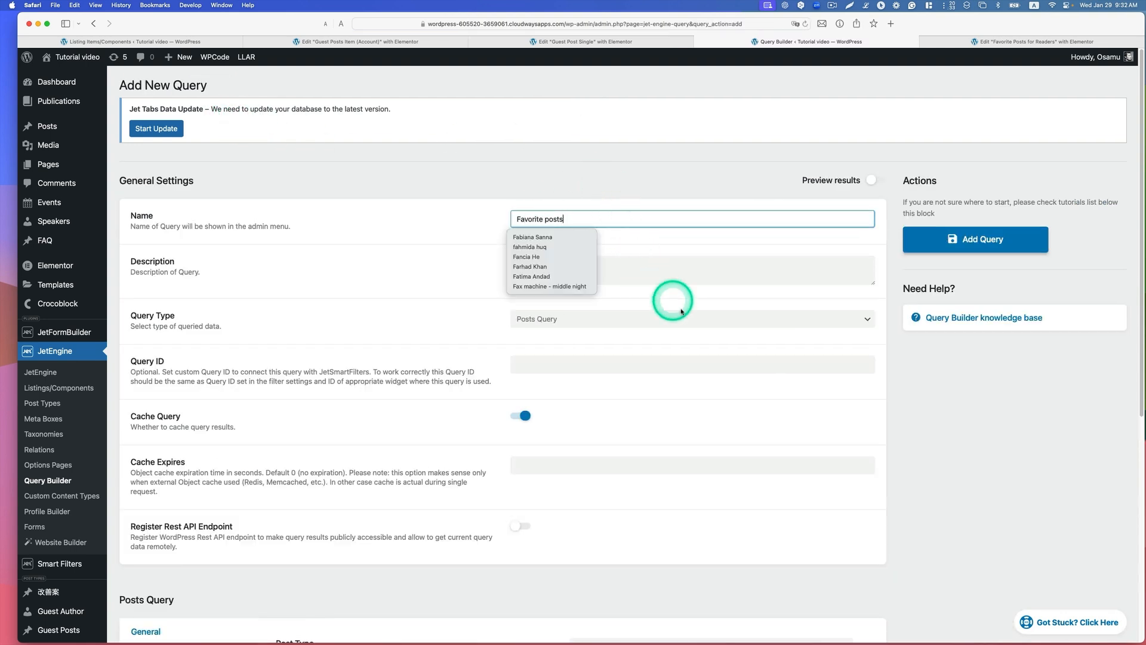
left_click(435, 272)
Step: Keep the query type as Posts Query and limit it to the Guest Posts post type with Published status
scroll(440, 277, "down", 2)
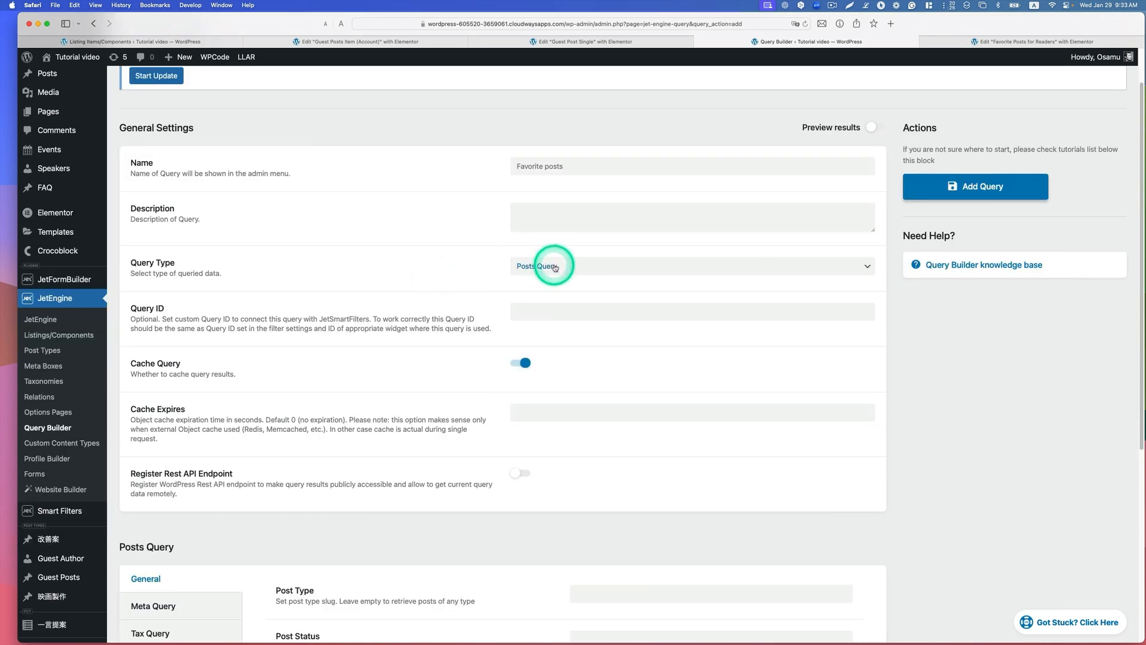
left_click(554, 267)
left_click(550, 260)
scroll(767, 277, "down", 5)
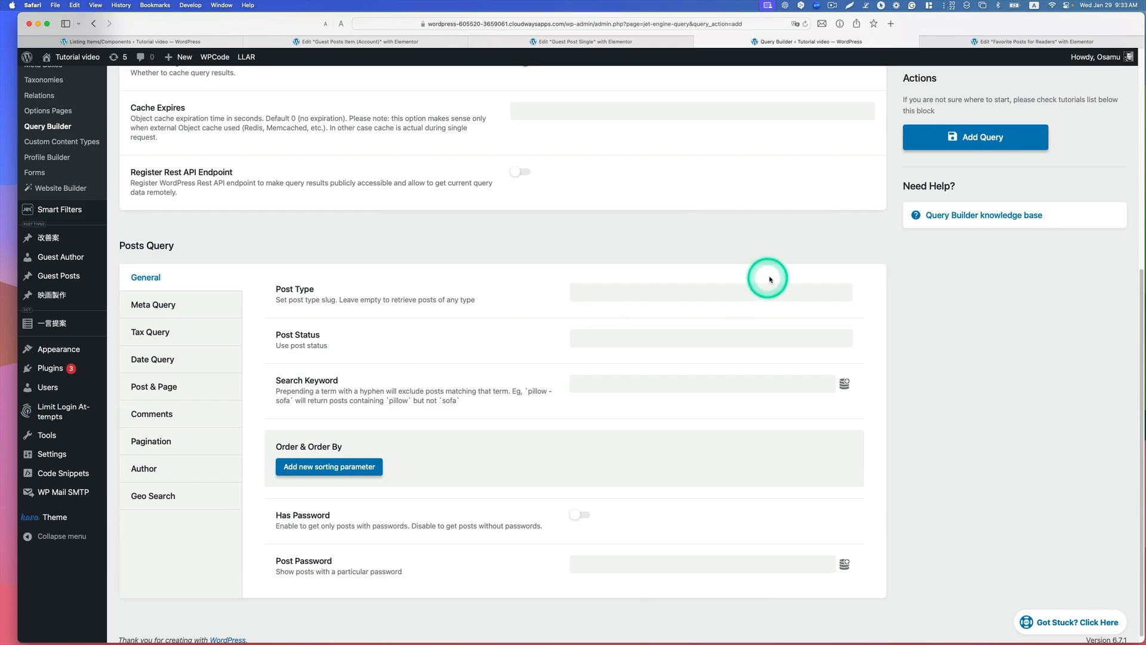
left_click(741, 292)
scroll(744, 392, "down", 3)
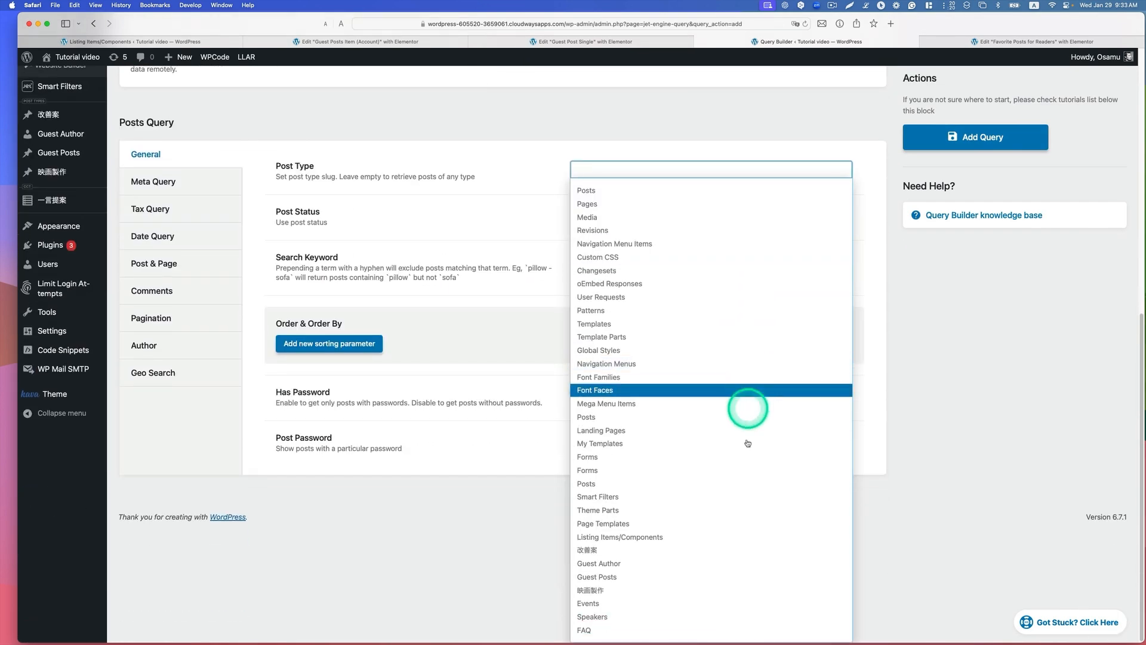
left_click(640, 577)
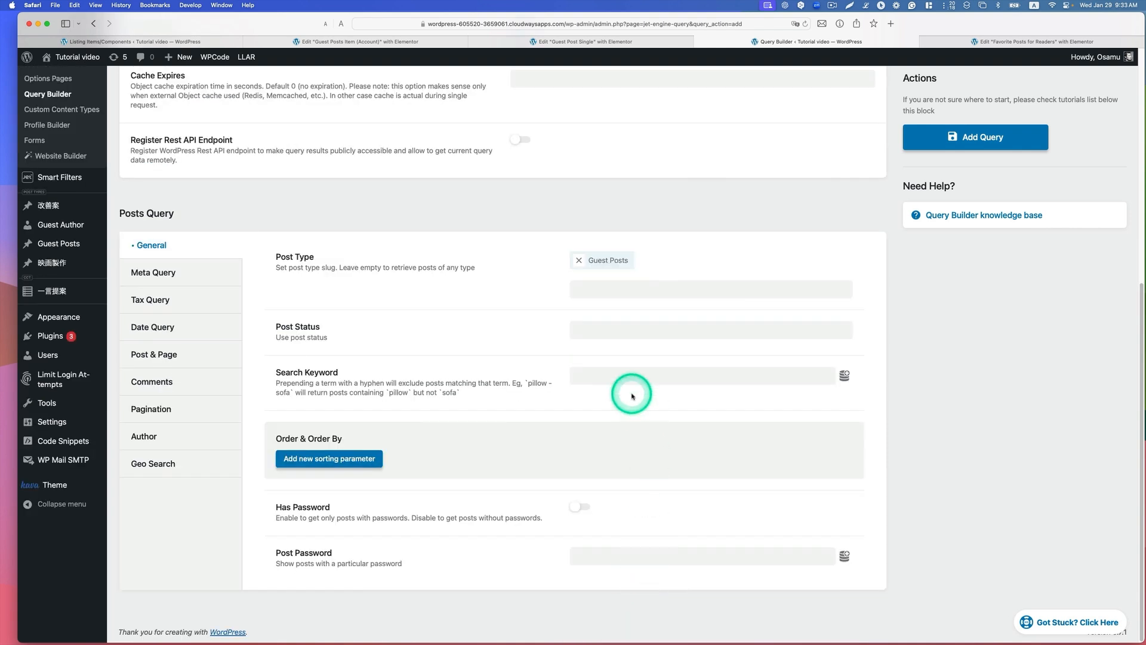
left_click(655, 330)
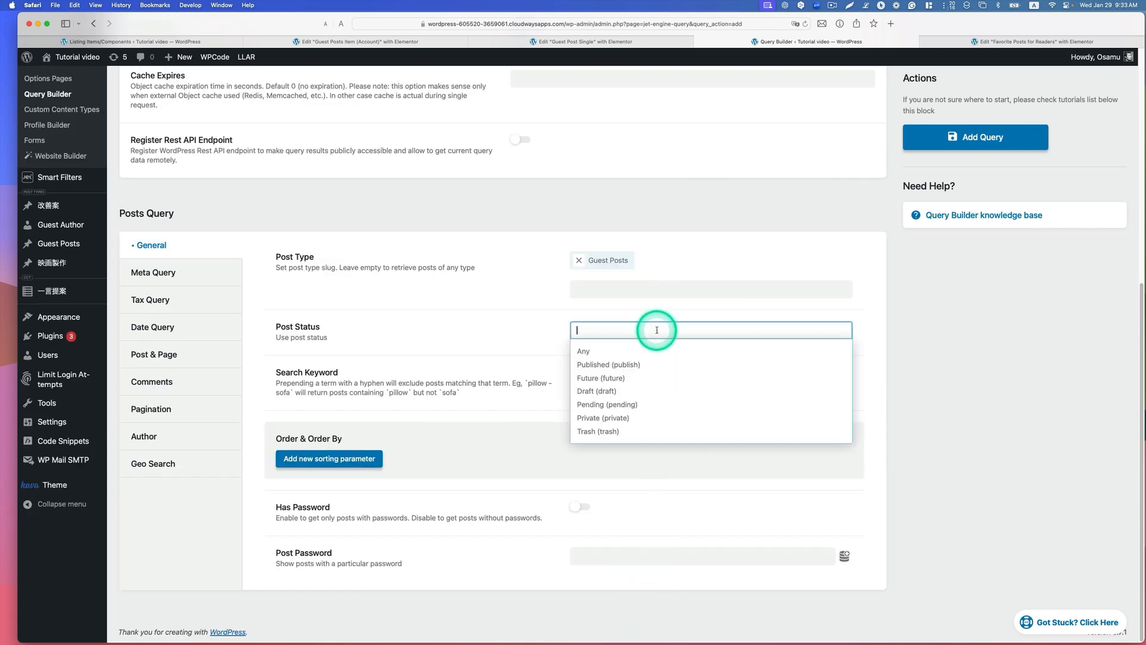
left_click(631, 365)
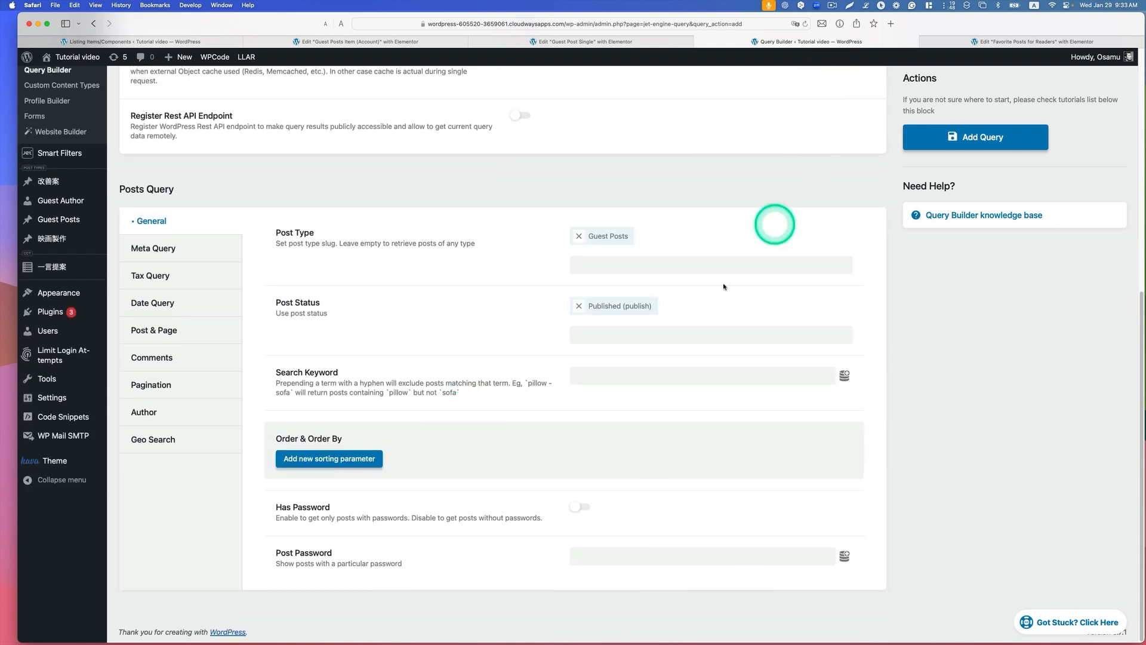
Step: Fill the query's Post In parameter with the Get store macro for the Favorite store, and add the query
left_click(160, 330)
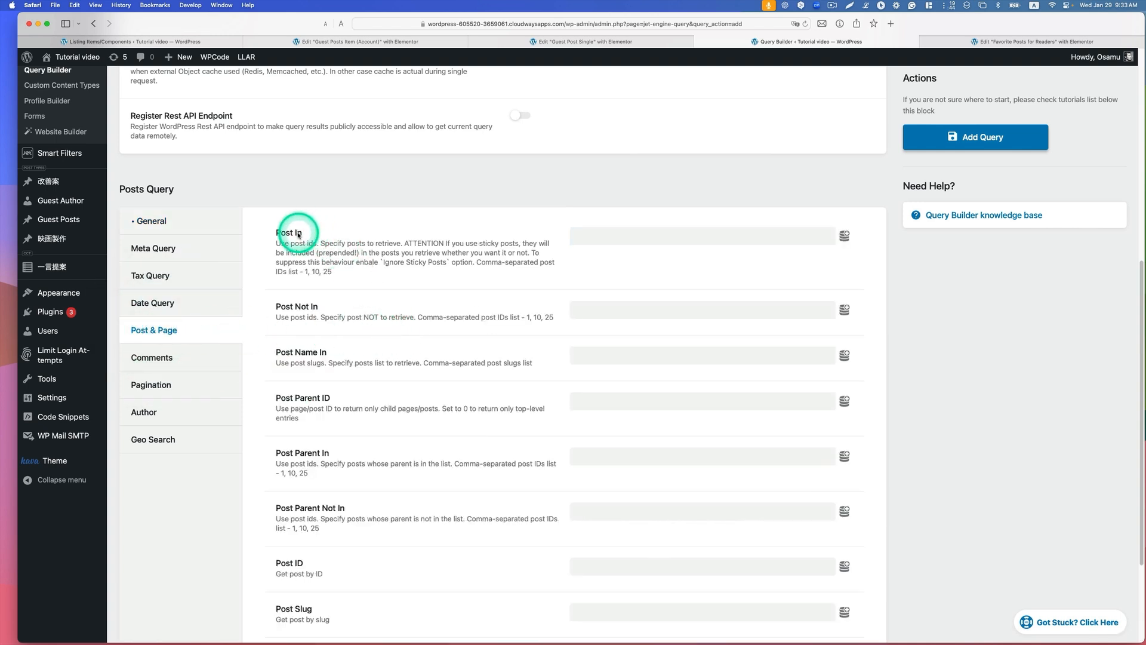
left_click(848, 242)
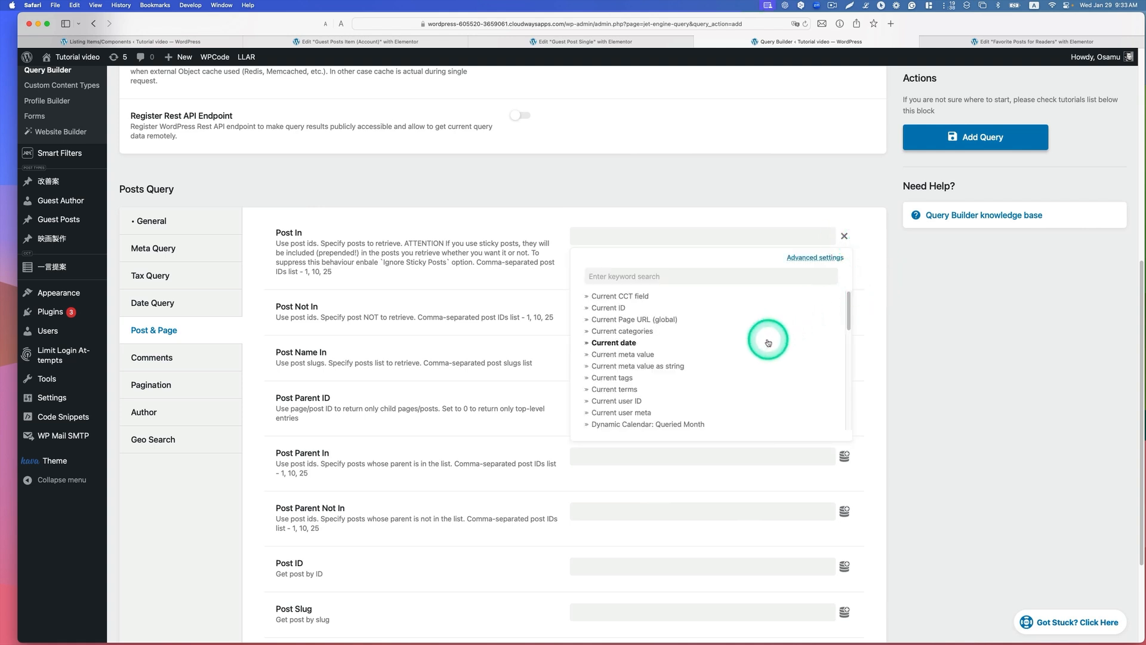
scroll(767, 343, "down", 3)
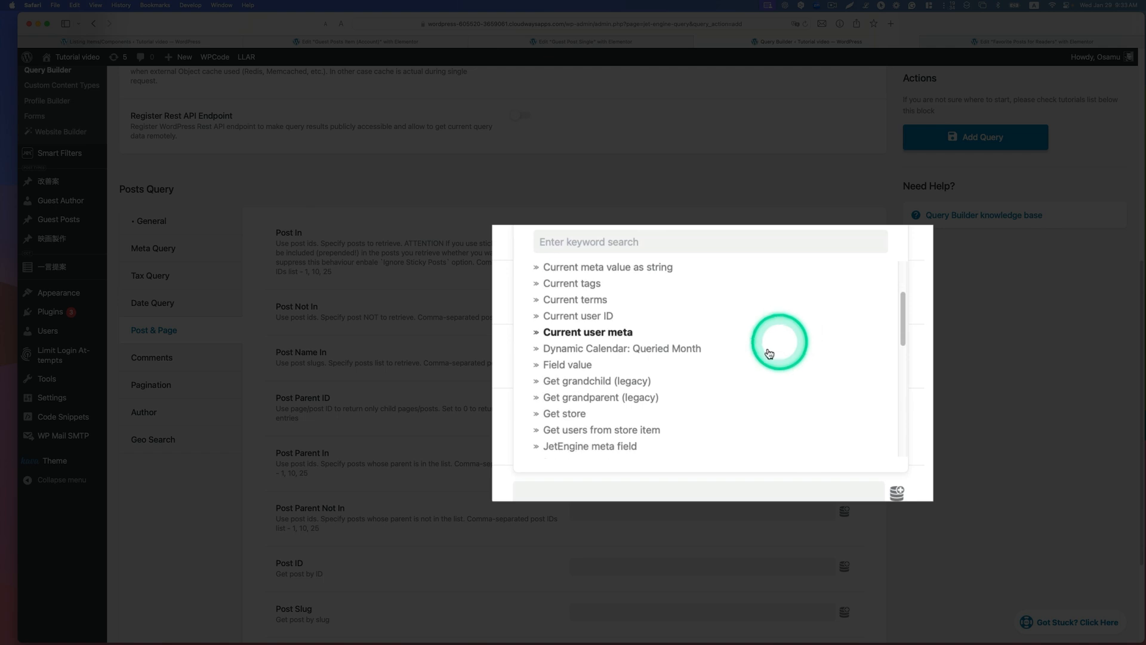
left_click(573, 419)
left_click(623, 291)
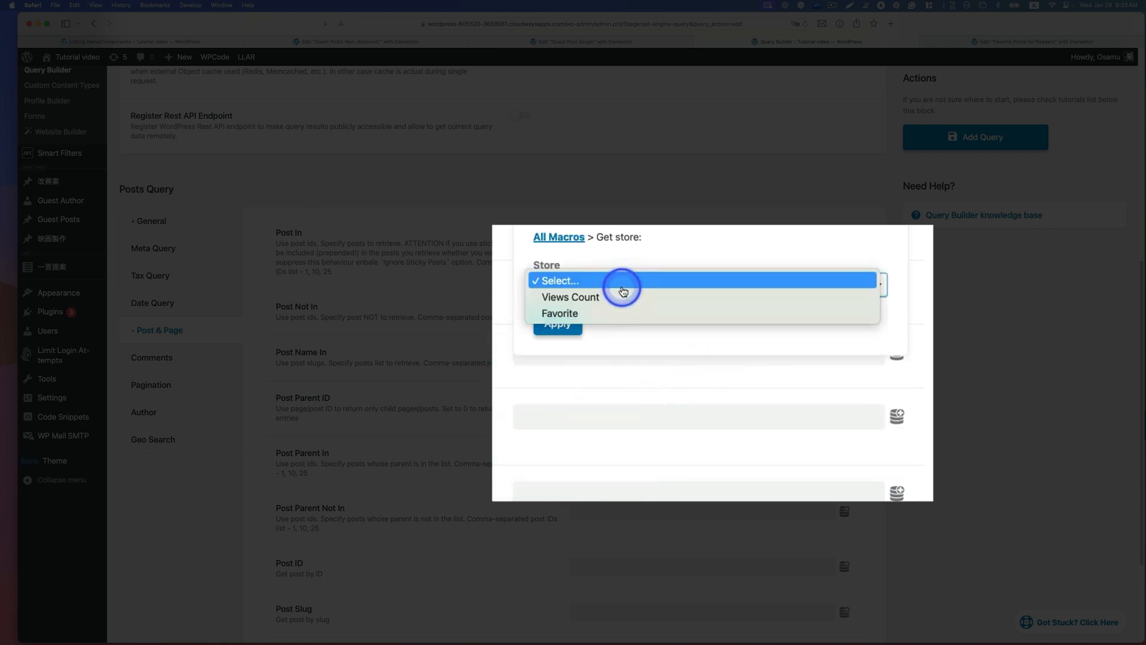
left_click(590, 313)
left_click(562, 332)
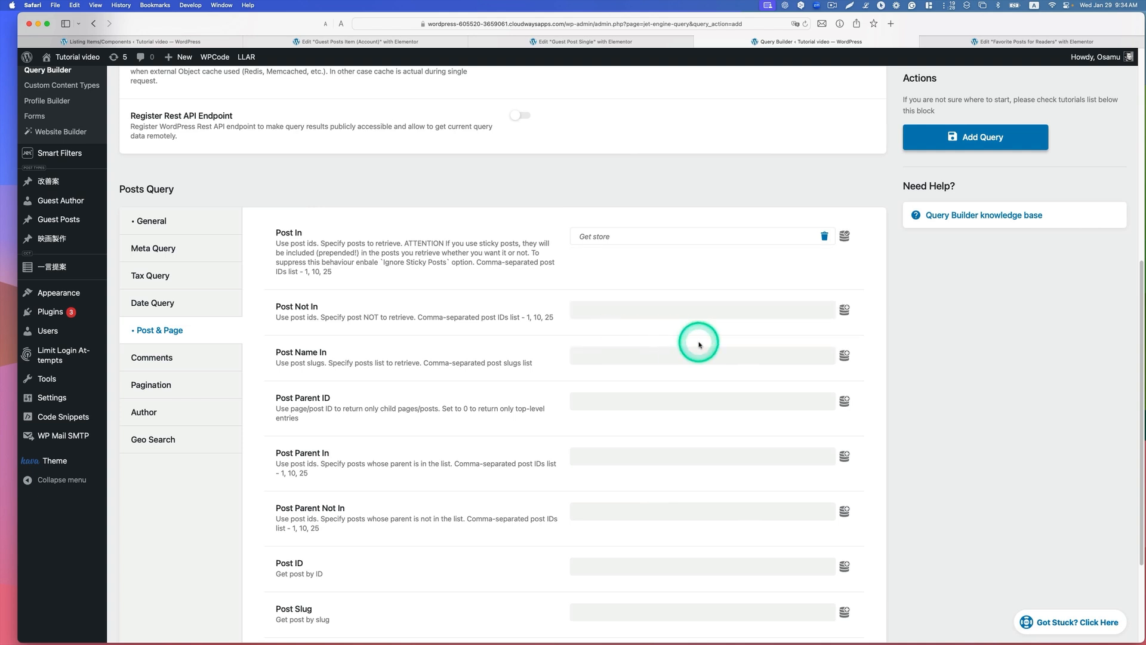
left_click(935, 137)
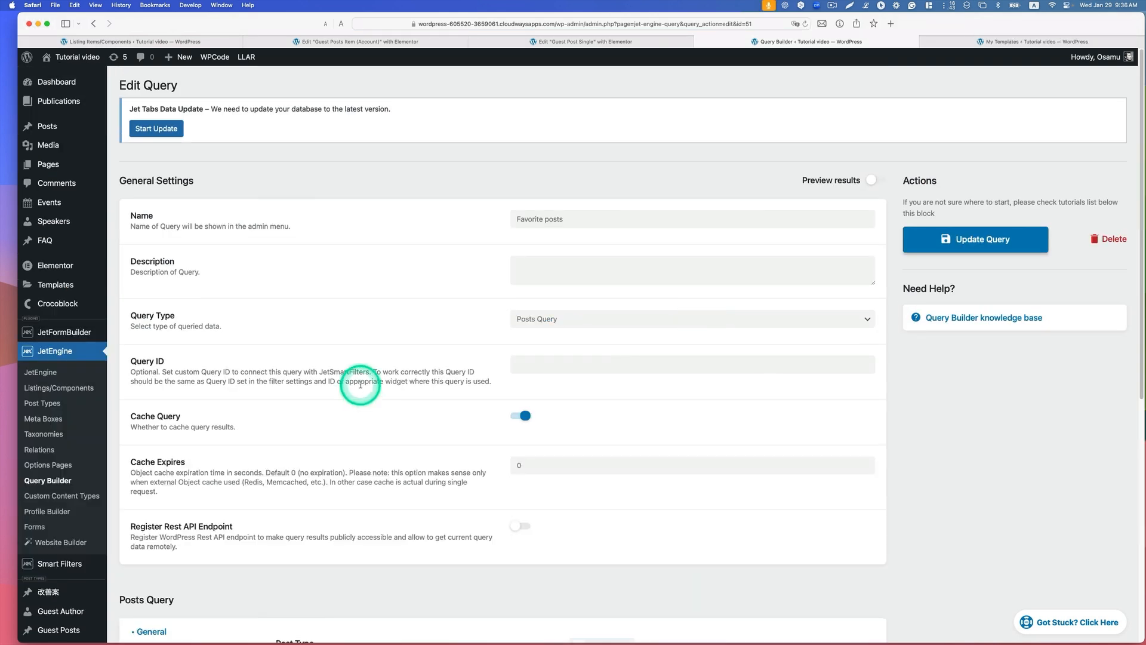
Step: Clone the Guest Posts for Readers template from the saved Elementor templates
mouse_move(70, 266)
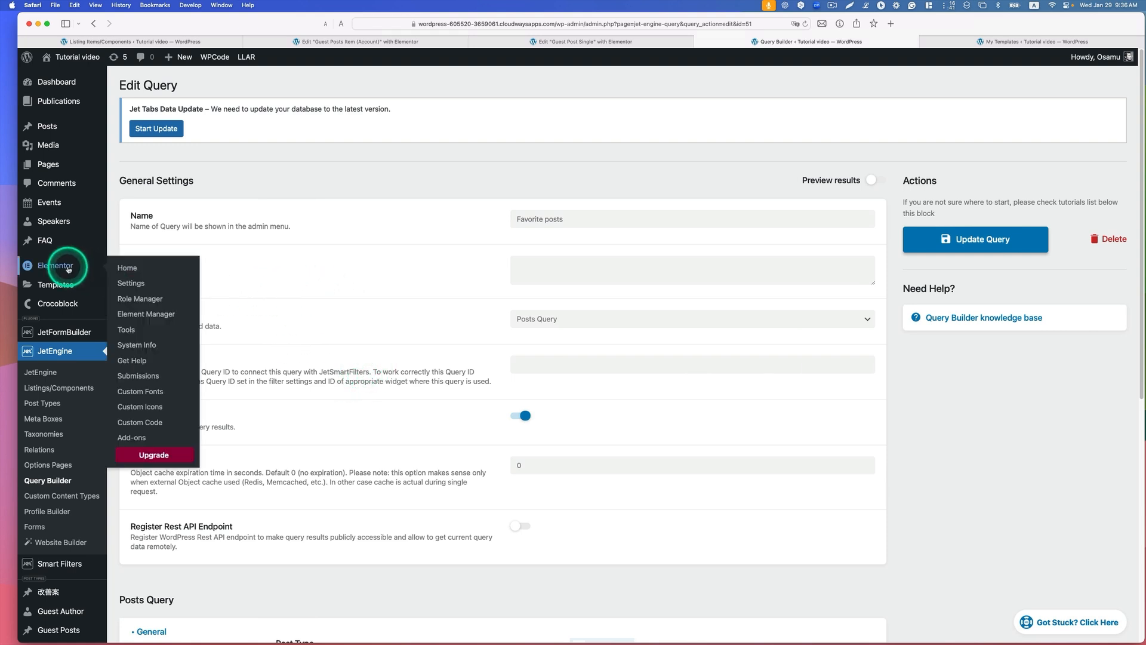
mouse_move(52, 287)
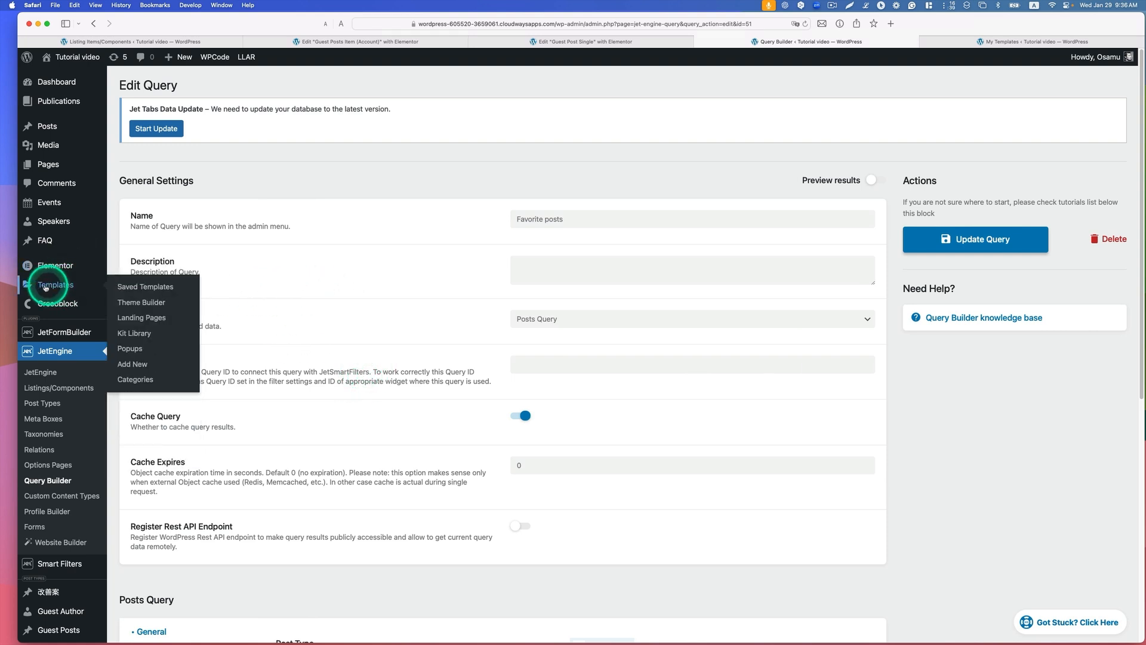
left_click(138, 288)
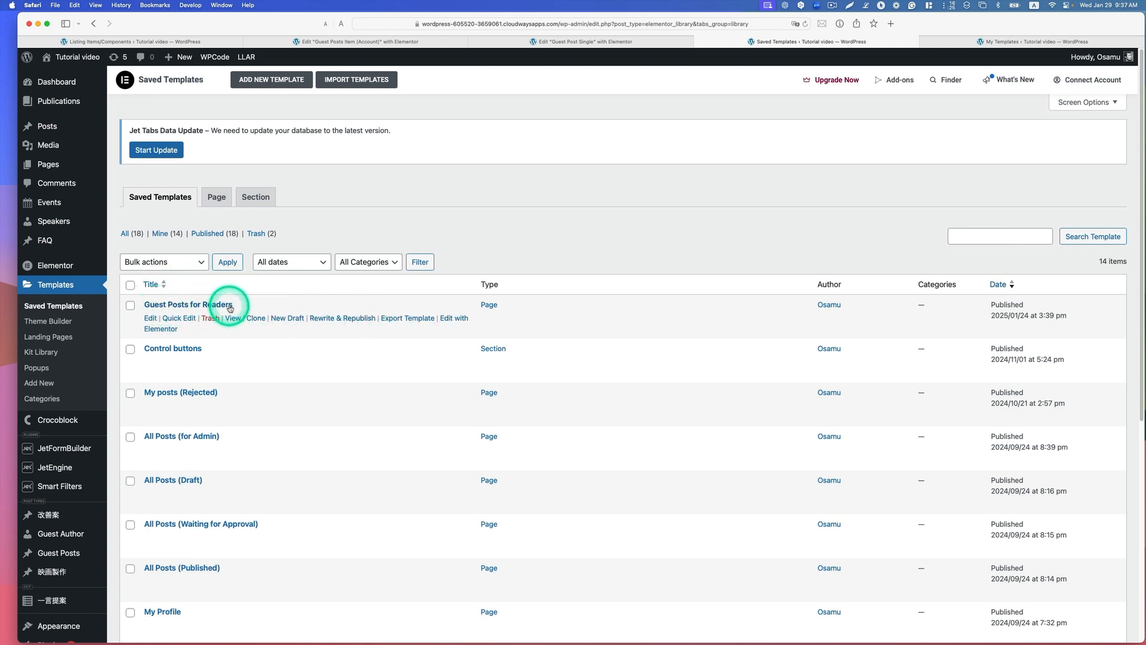
left_click(256, 319)
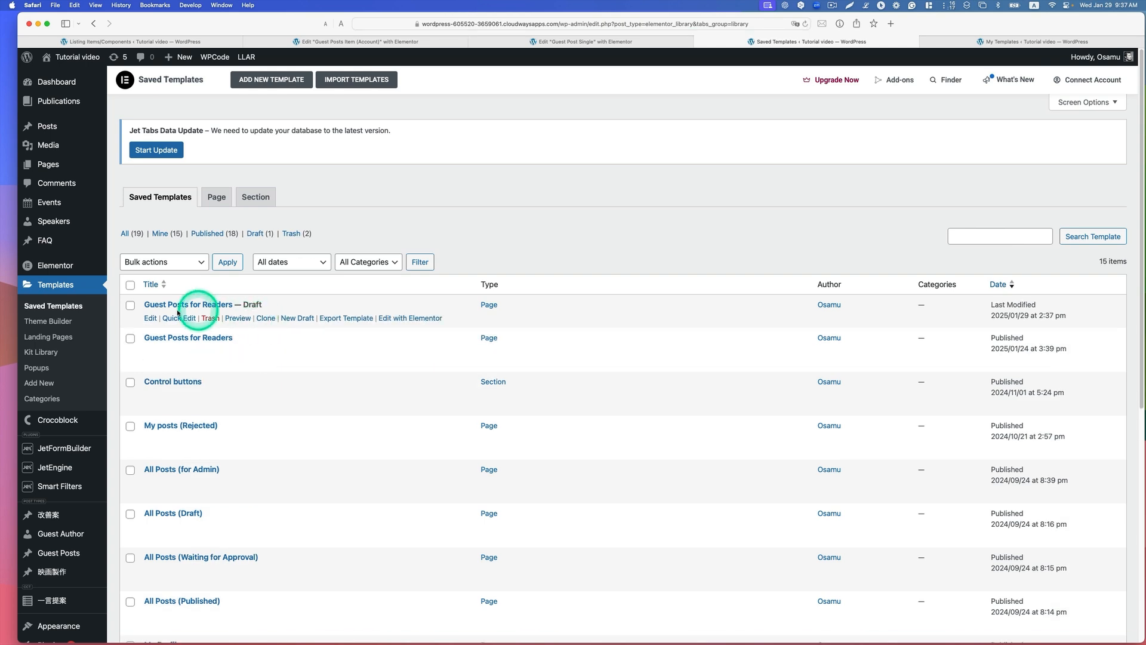
Step: Retitle the draft template copy as Favorite Posts for Readers
left_click(178, 319)
left_click_drag(262, 326, 181, 324)
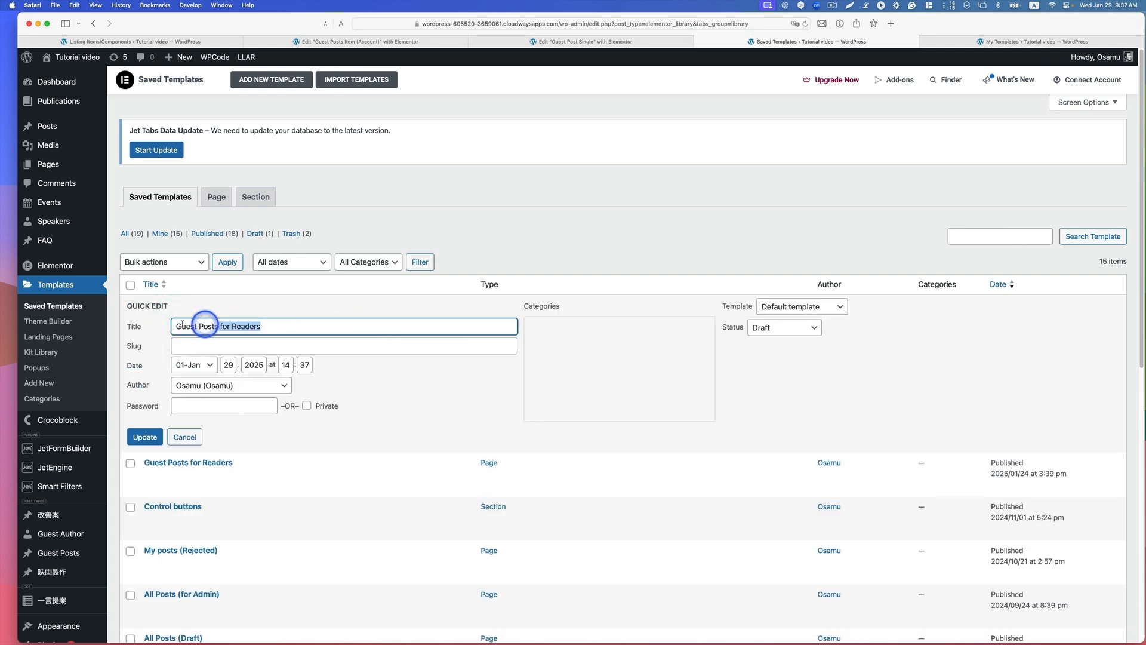
type("Favorite Posts for Readers")
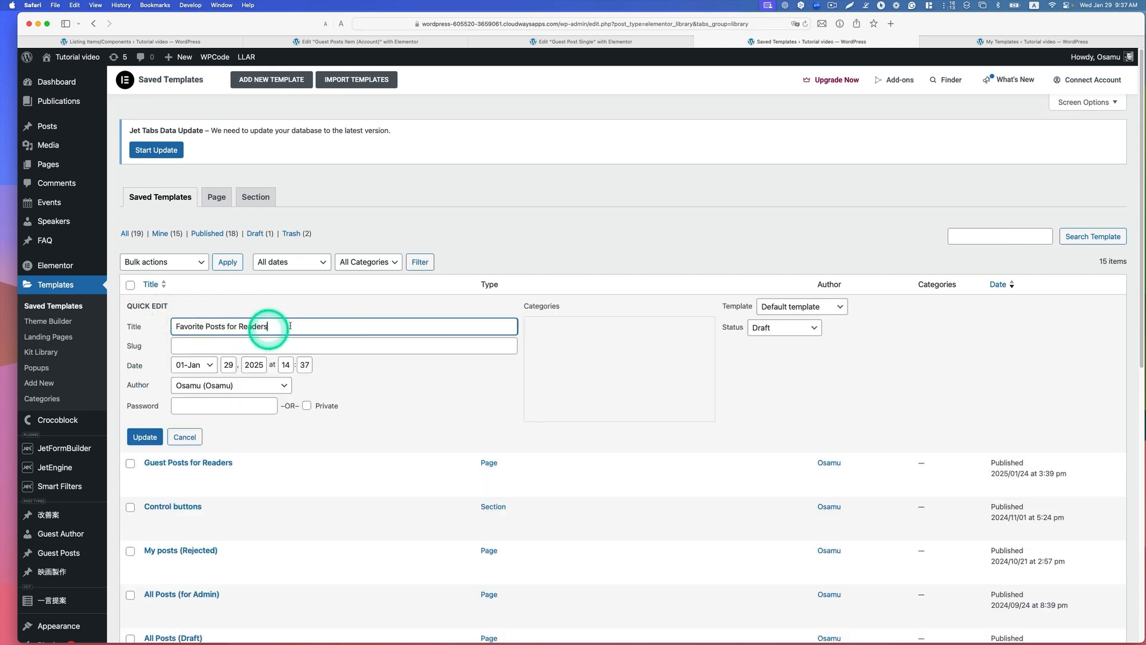
left_click_drag(297, 324, 176, 324)
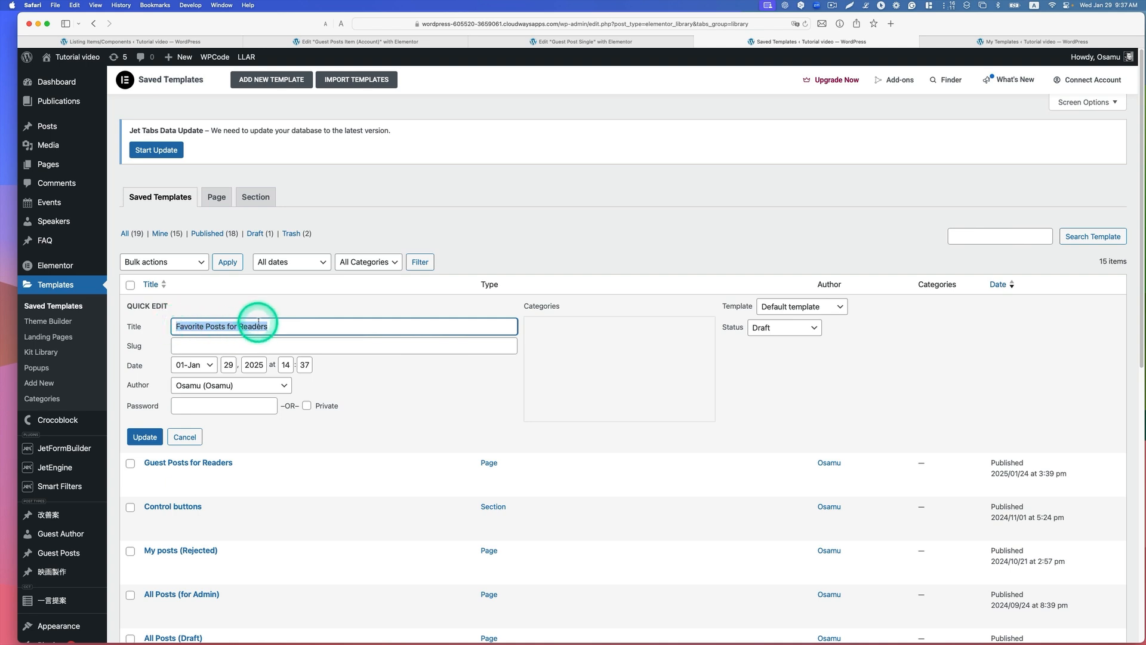
left_click(145, 437)
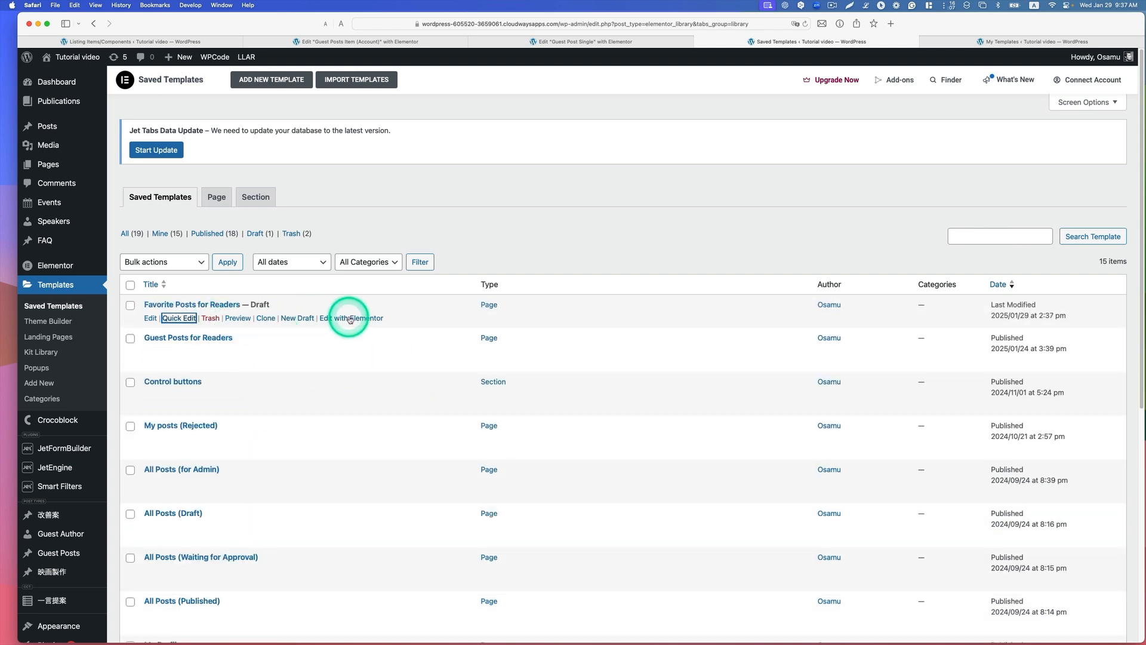
Step: Edit the Favorite Posts for Readers template with Elementor and set its Listing Grid to Guest Favorite Posts Item (Readers Account)
left_click(355, 319)
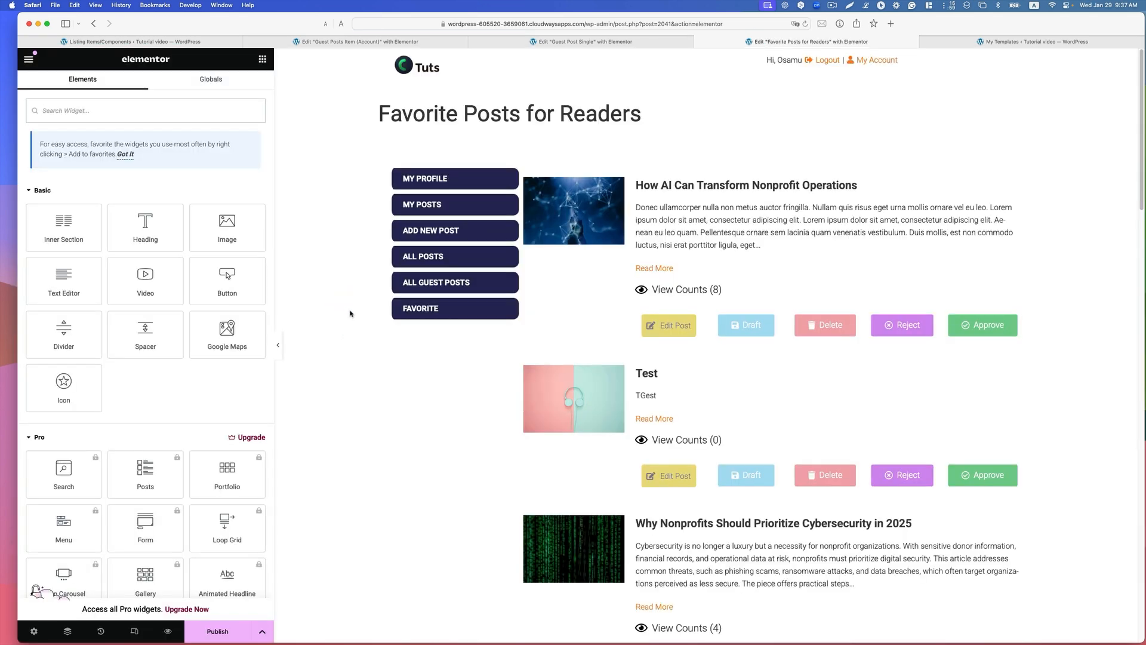
left_click(1018, 175)
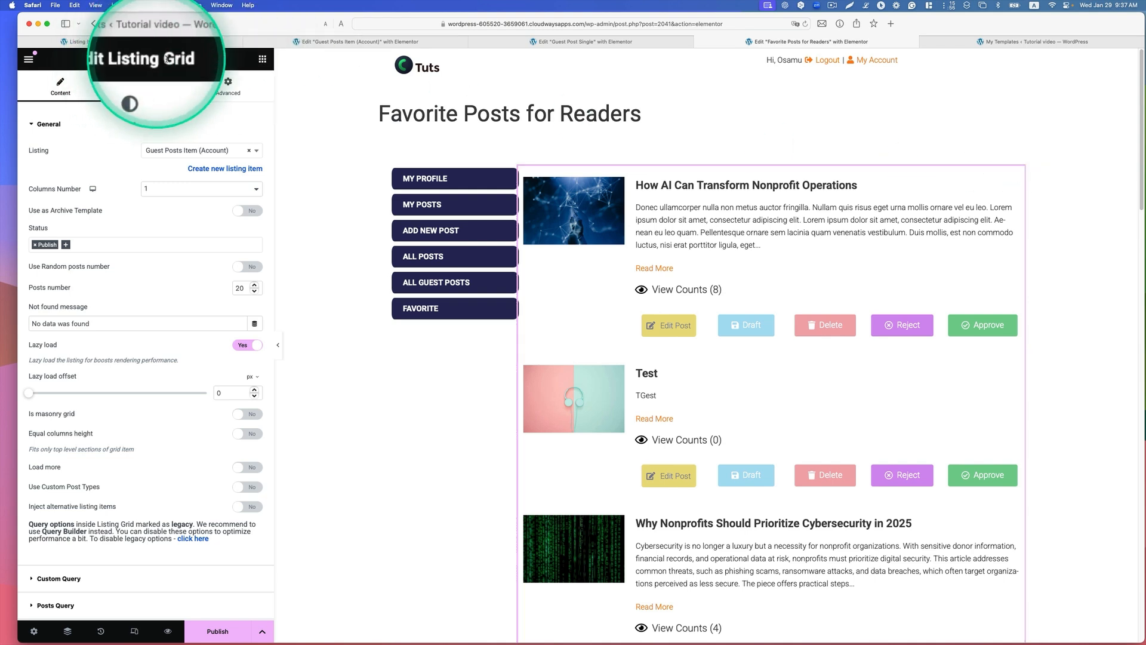
left_click(248, 152)
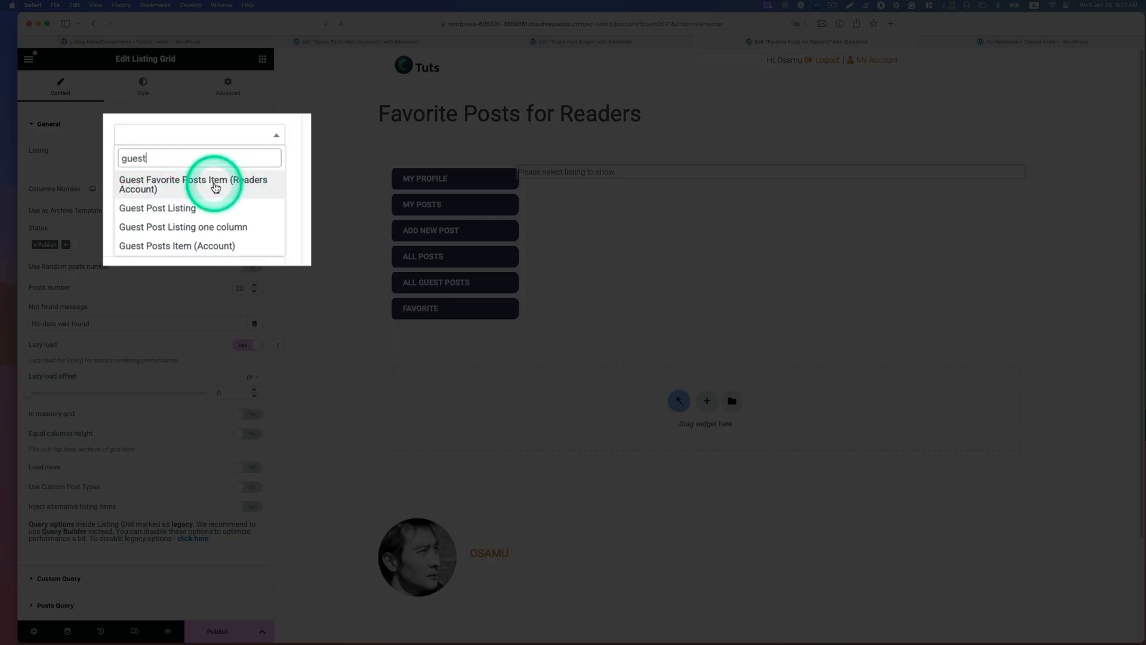
left_click(216, 188)
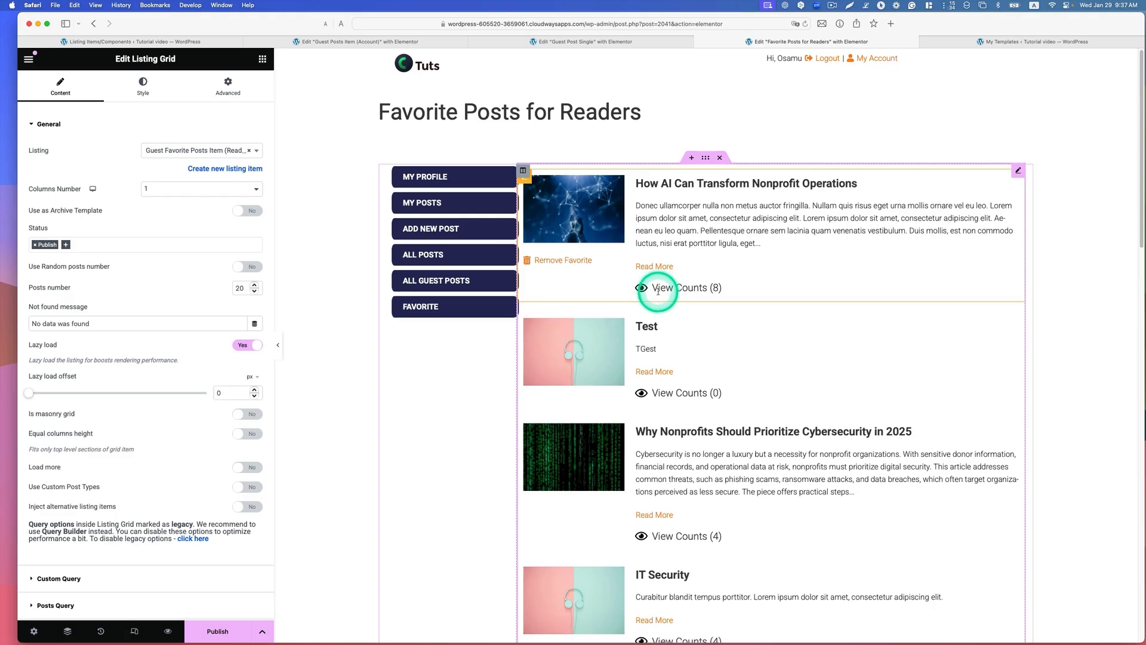
Step: Enable a custom query on the Listing Grid and choose Favorite posts as its source
scroll(659, 287, "down", 1)
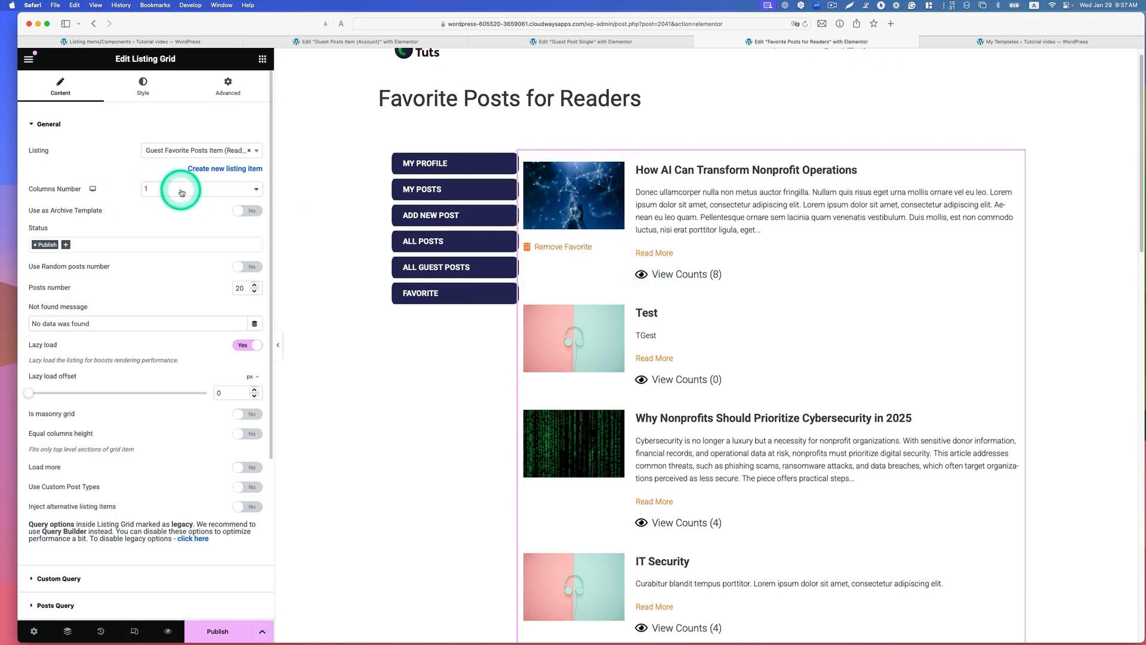
scroll(195, 269, "down", 5)
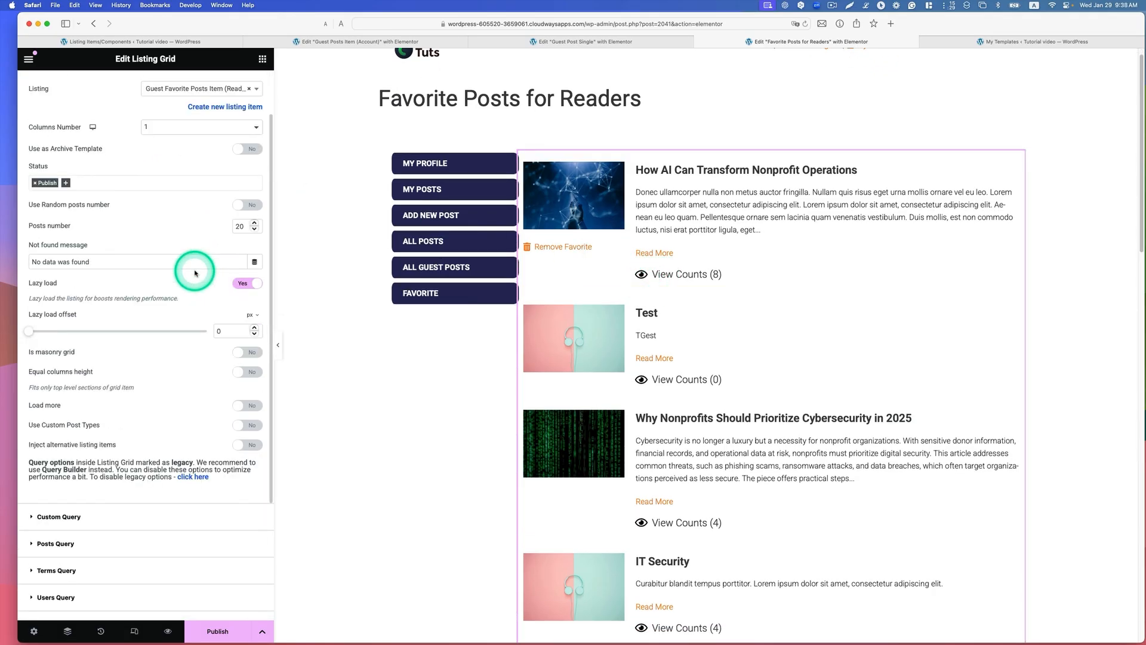
scroll(194, 273, "down", 3)
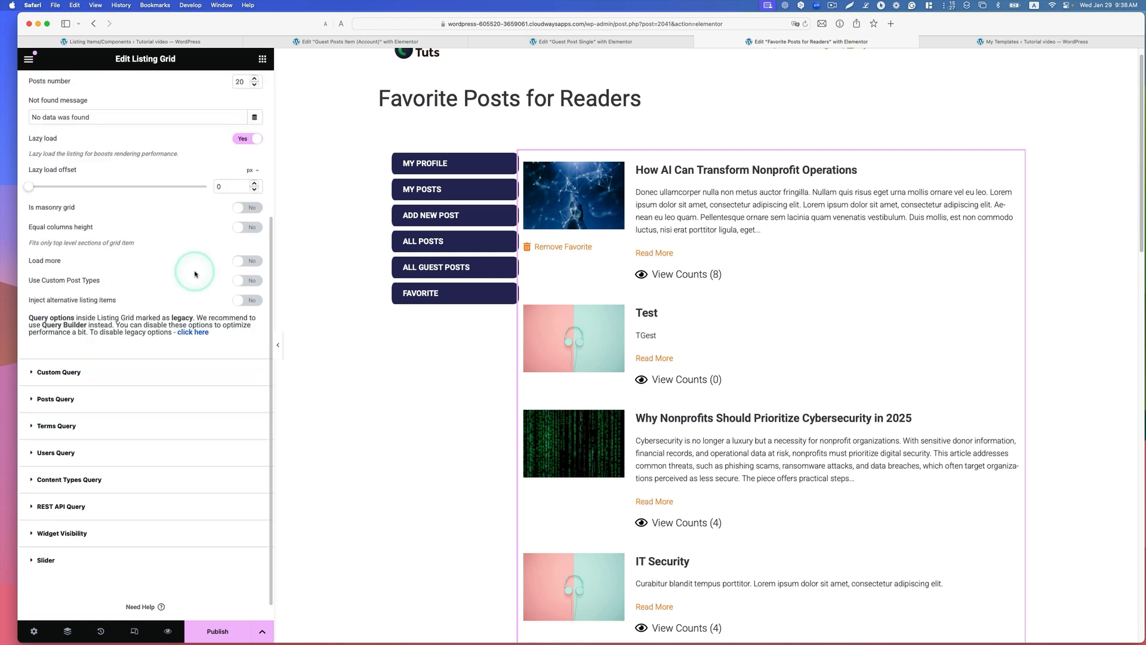
left_click(49, 372)
left_click(248, 177)
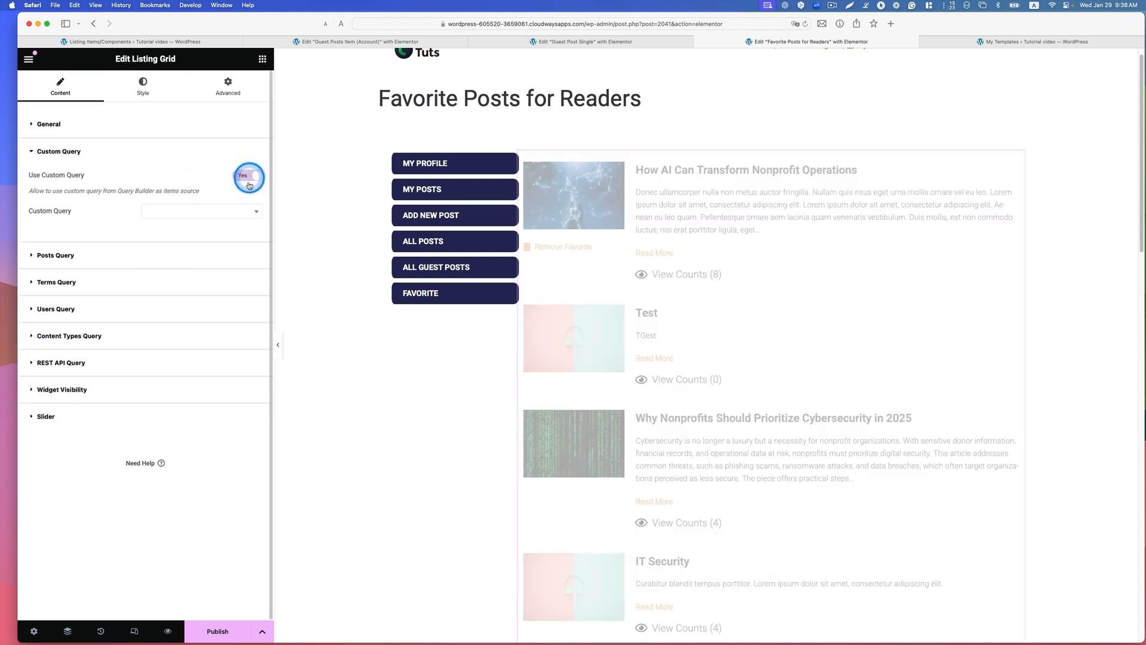
left_click(241, 212)
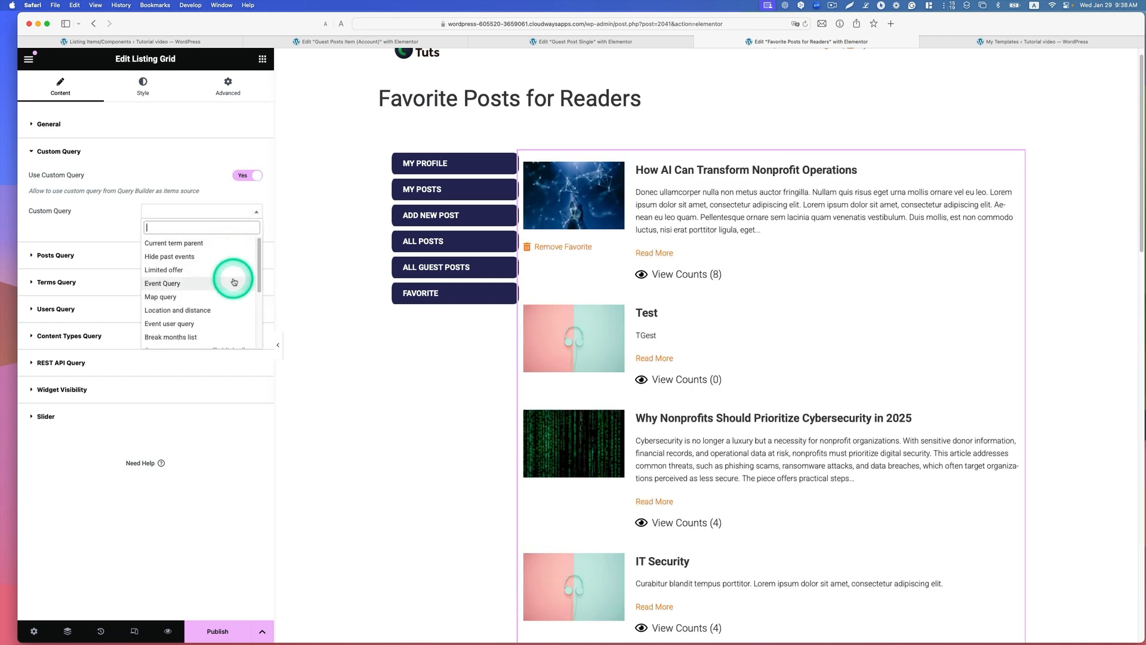
scroll(234, 282, "down", 2)
scroll(233, 282, "down", 3)
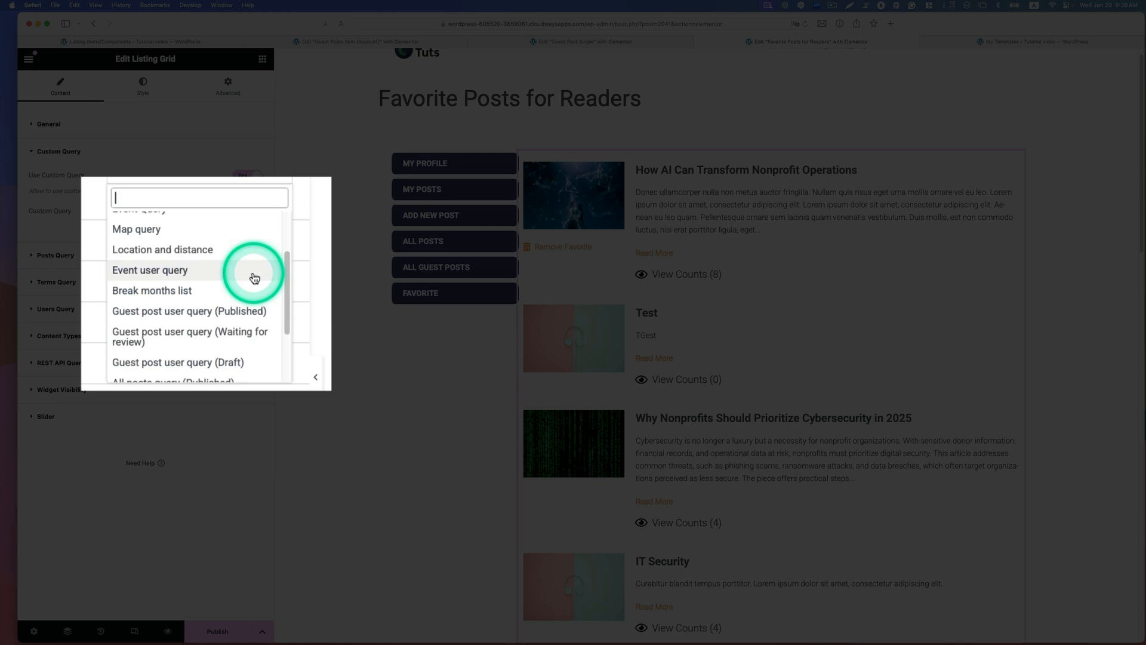
scroll(254, 276, "down", 3)
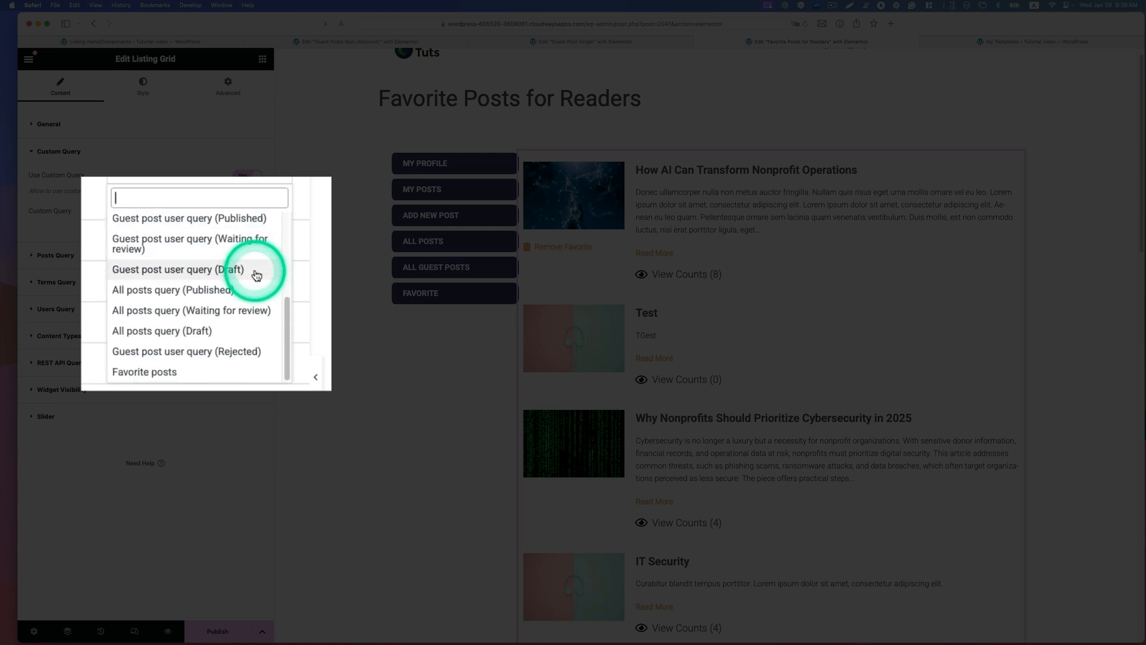
left_click(194, 345)
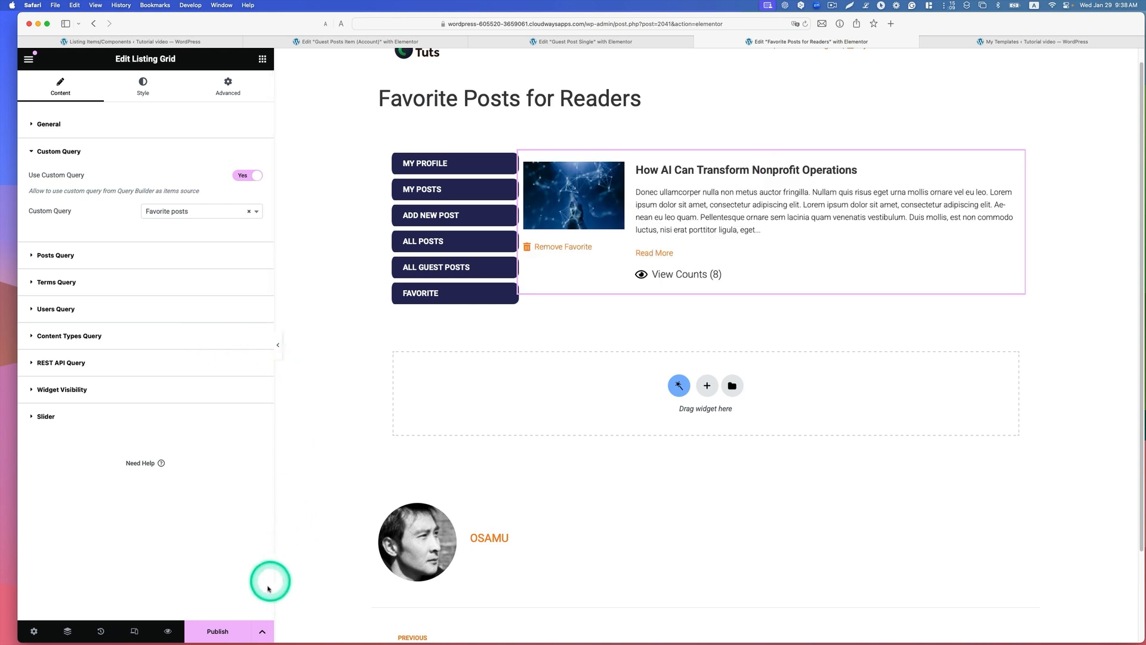
Step: Publish the Favorite Posts for Readers template and exit the editor to the WordPress dashboard
left_click(214, 631)
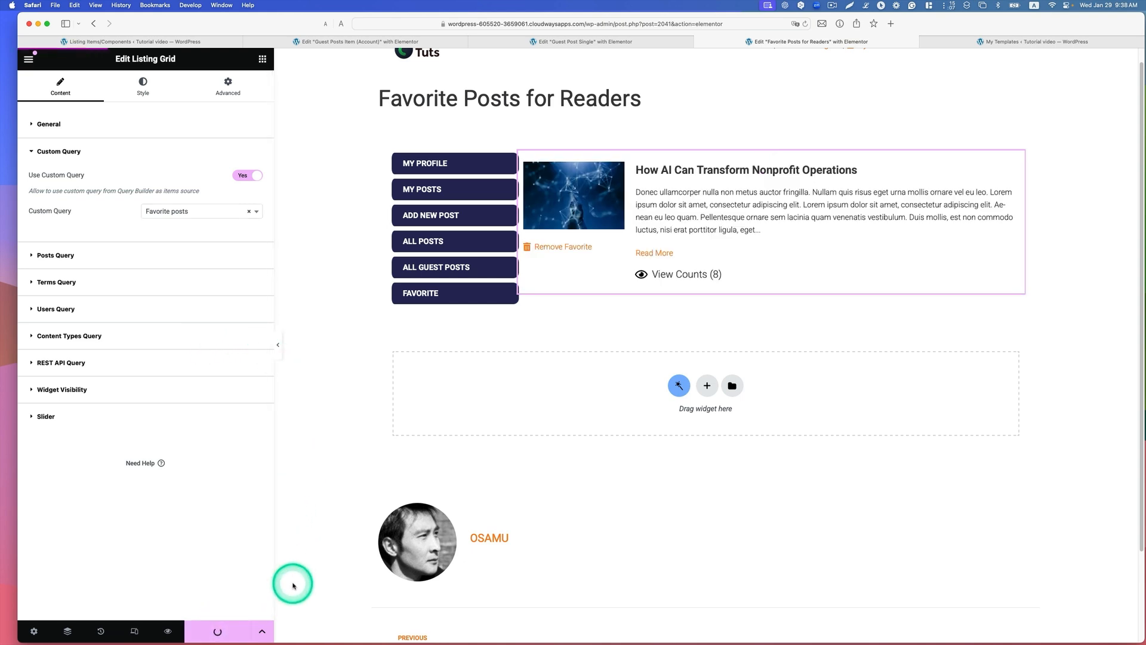
left_click(28, 58)
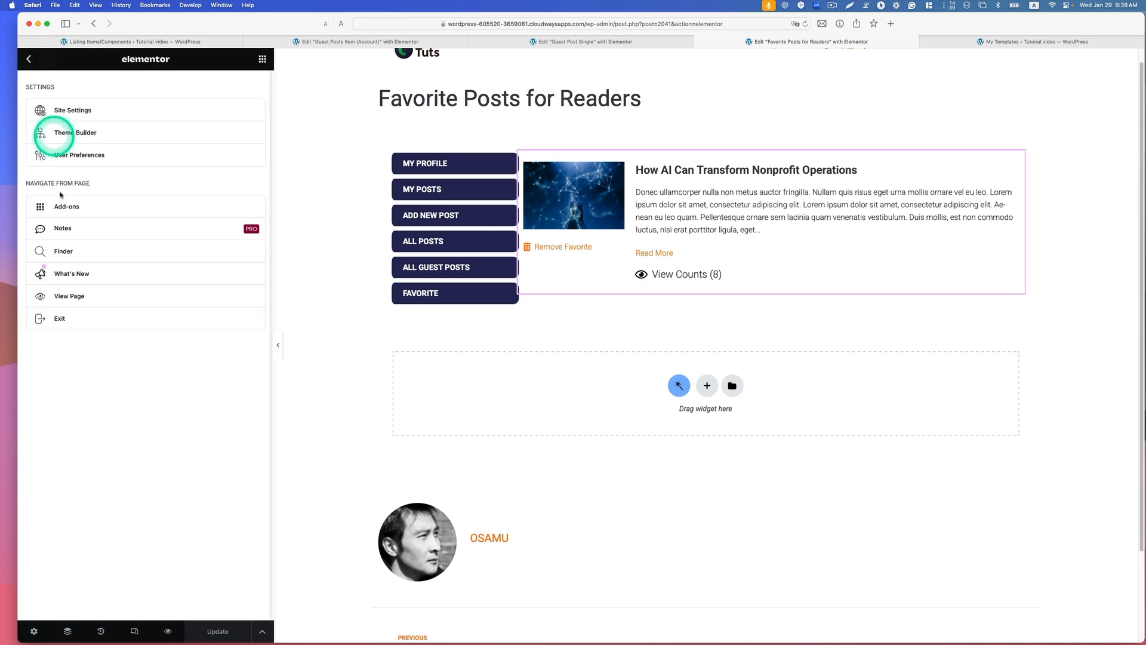
left_click(75, 321)
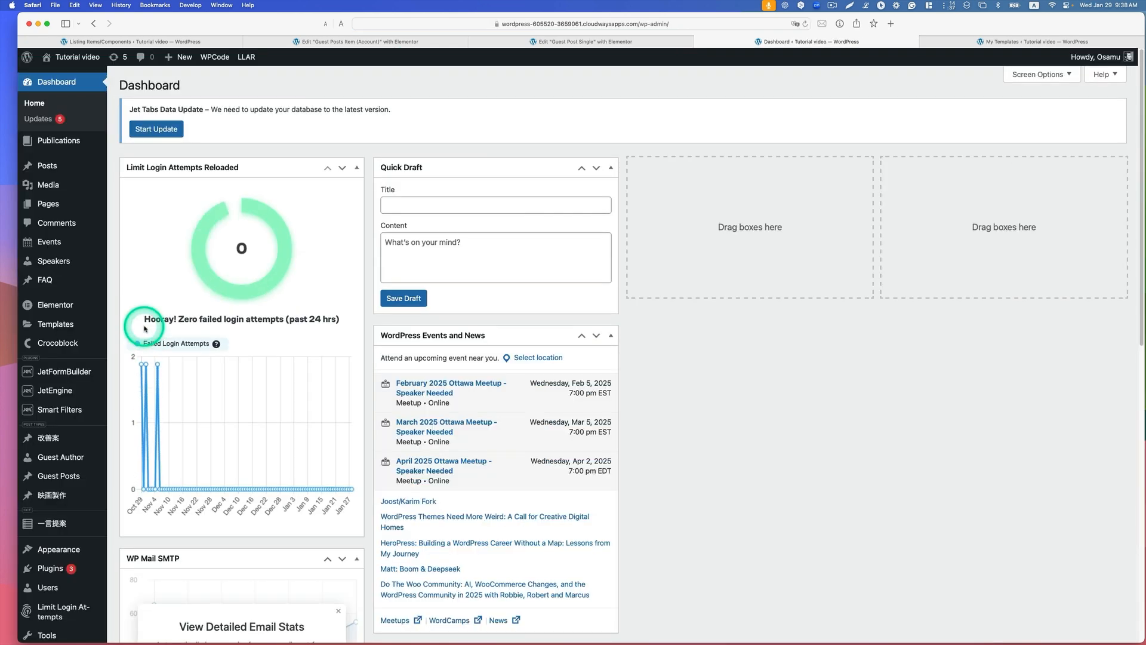
Step: Open the Account Page settings of the JetEngine Profile Builder and expand the Favorite subpage
scroll(94, 364, "down", 3)
scroll(93, 366, "down", 2)
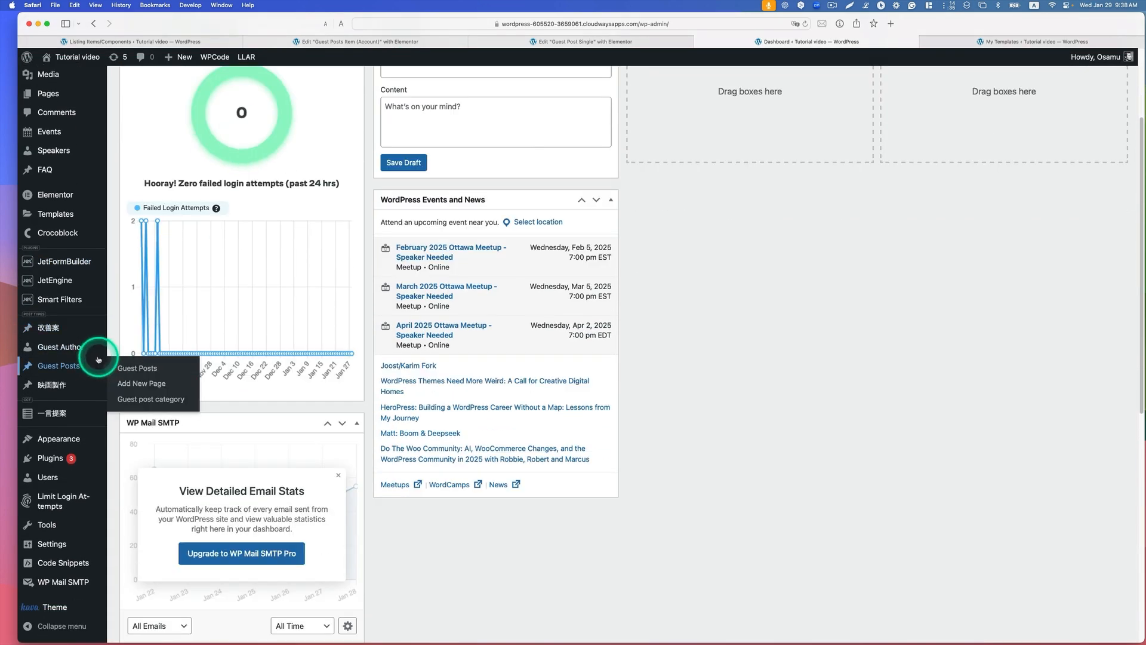
mouse_move(78, 279)
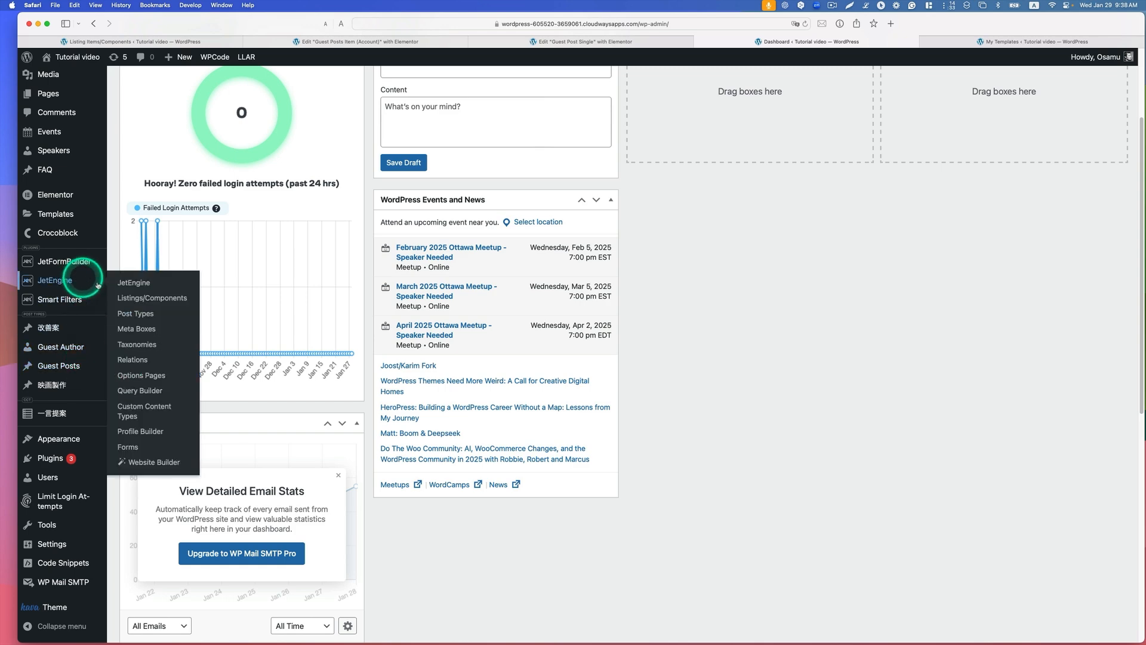
left_click(151, 430)
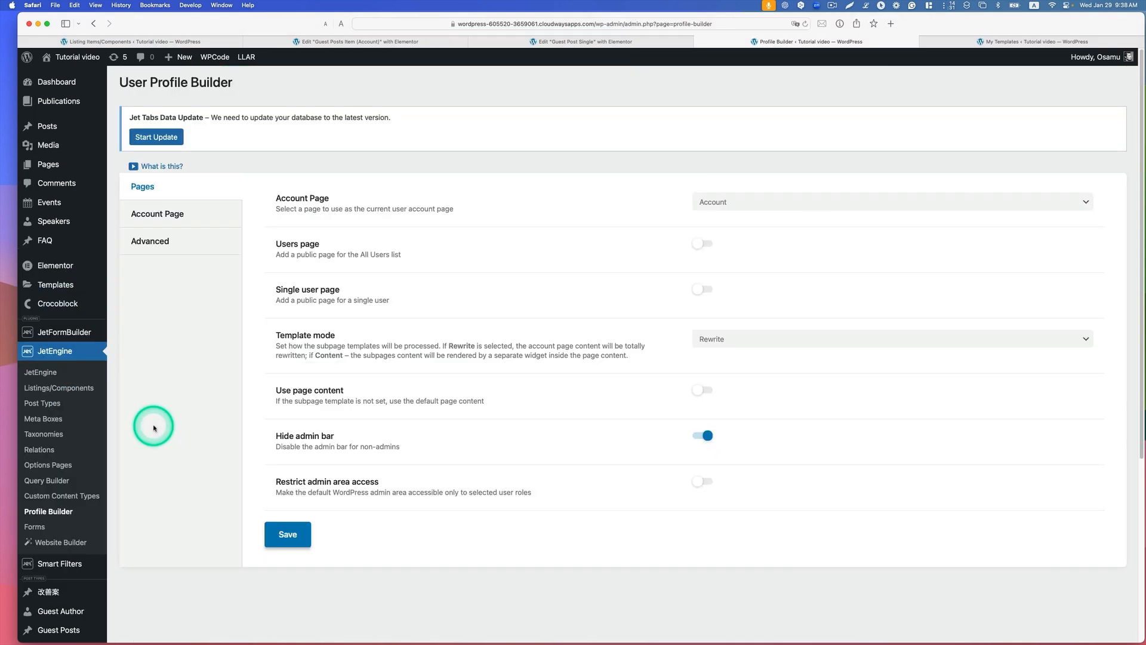
left_click(161, 214)
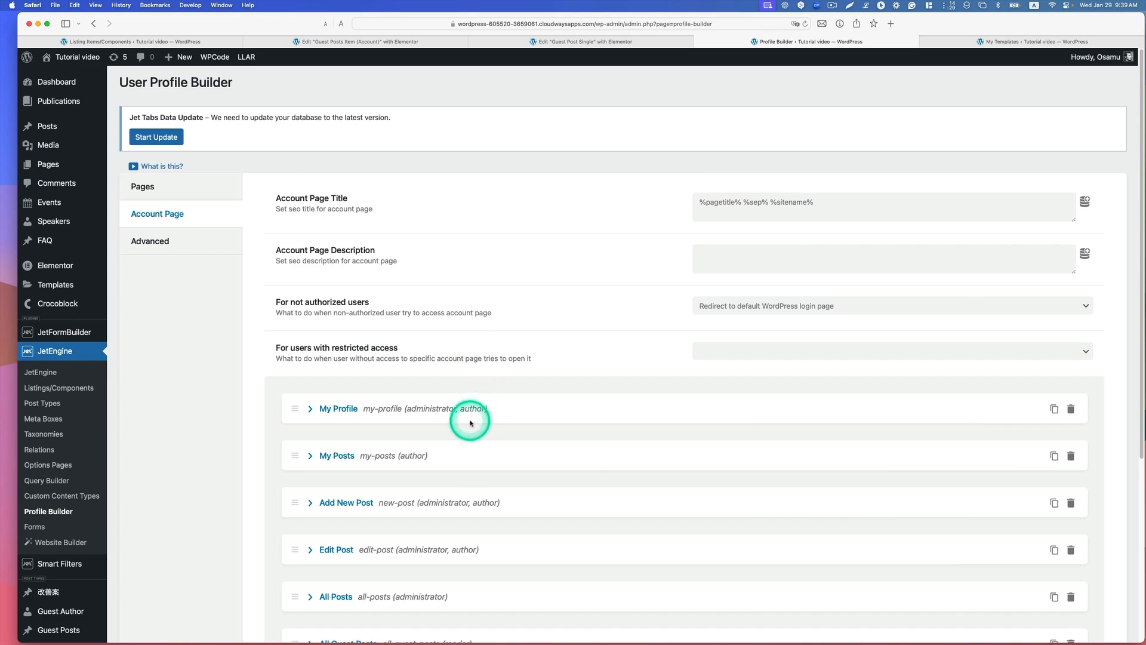
scroll(465, 421, "down", 5)
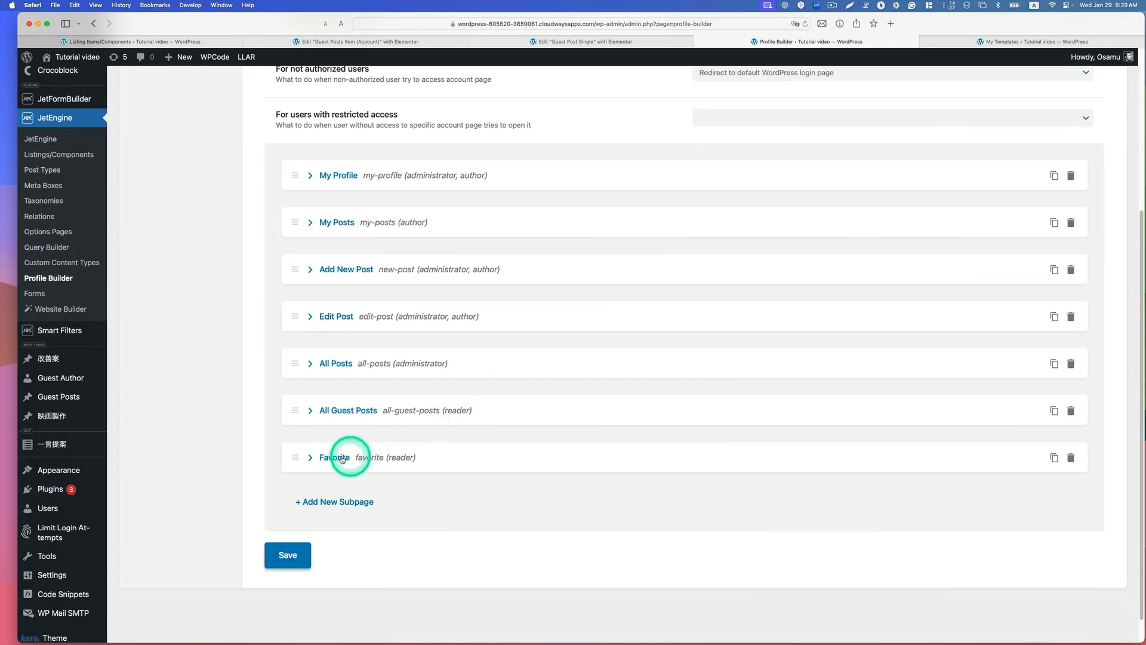
left_click(310, 457)
scroll(456, 465, "down", 2)
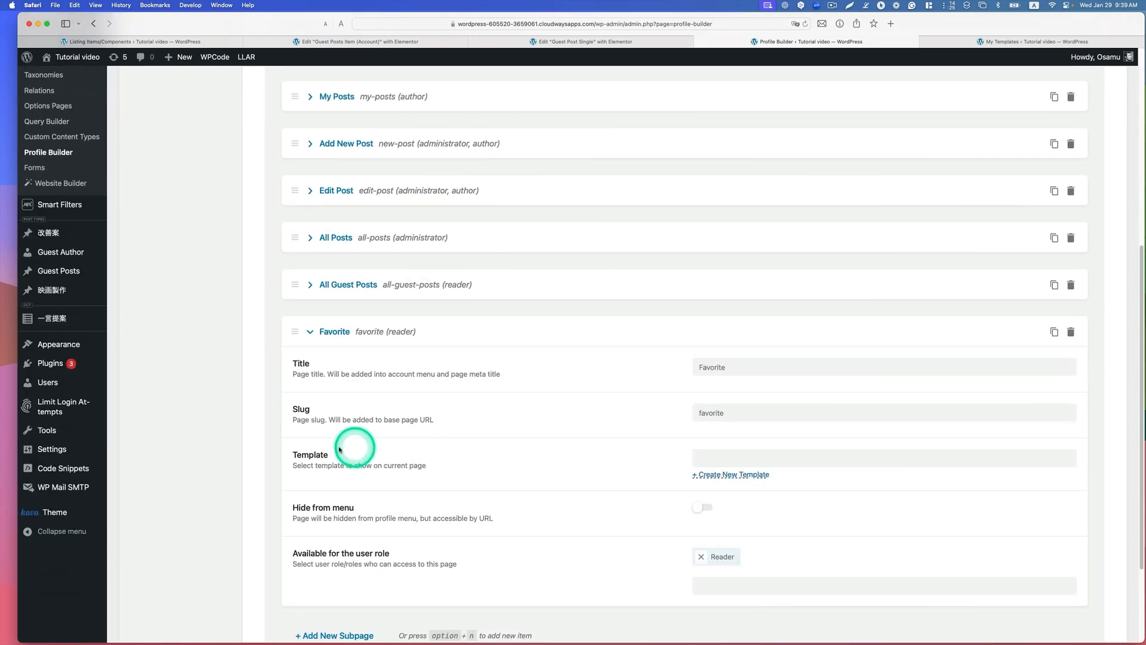
Step: Assign the Favorite Posts for Readers Elementor template to the Favorite subpage and save the Profile Builder settings
left_click(714, 457)
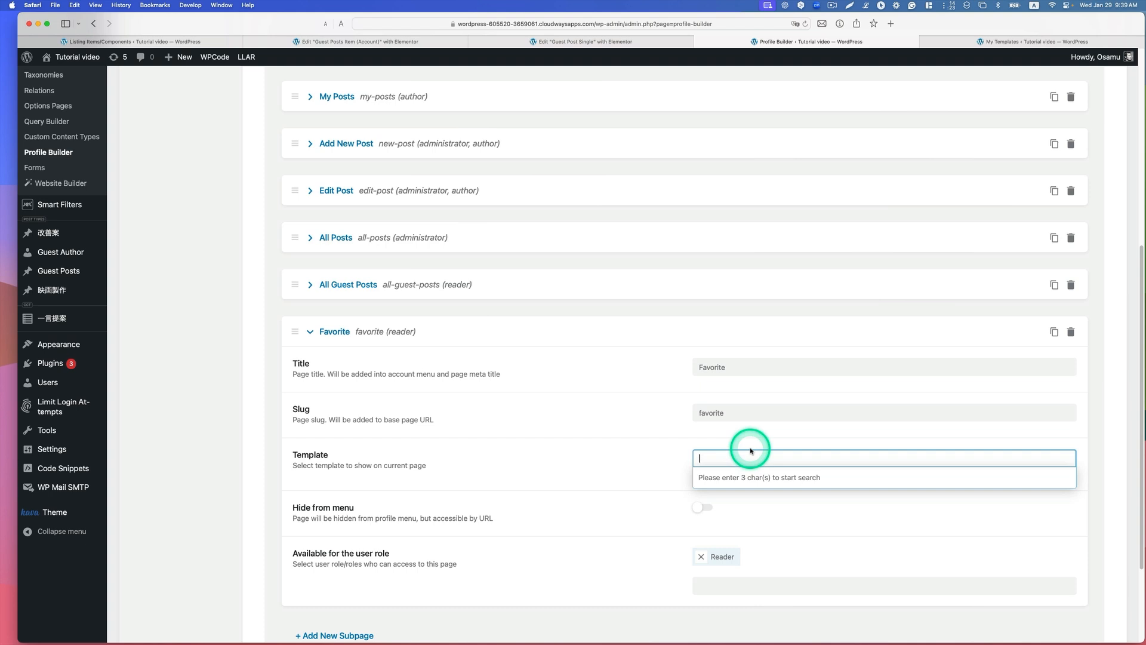
type("Favorite")
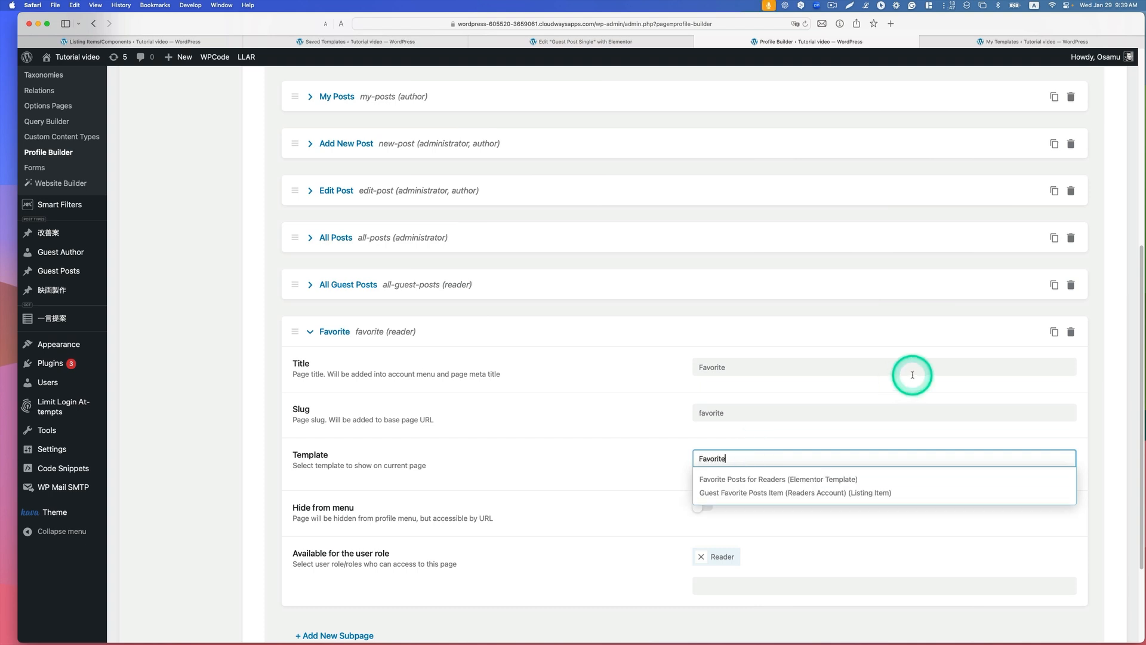
left_click(813, 478)
scroll(841, 481, "down", 3)
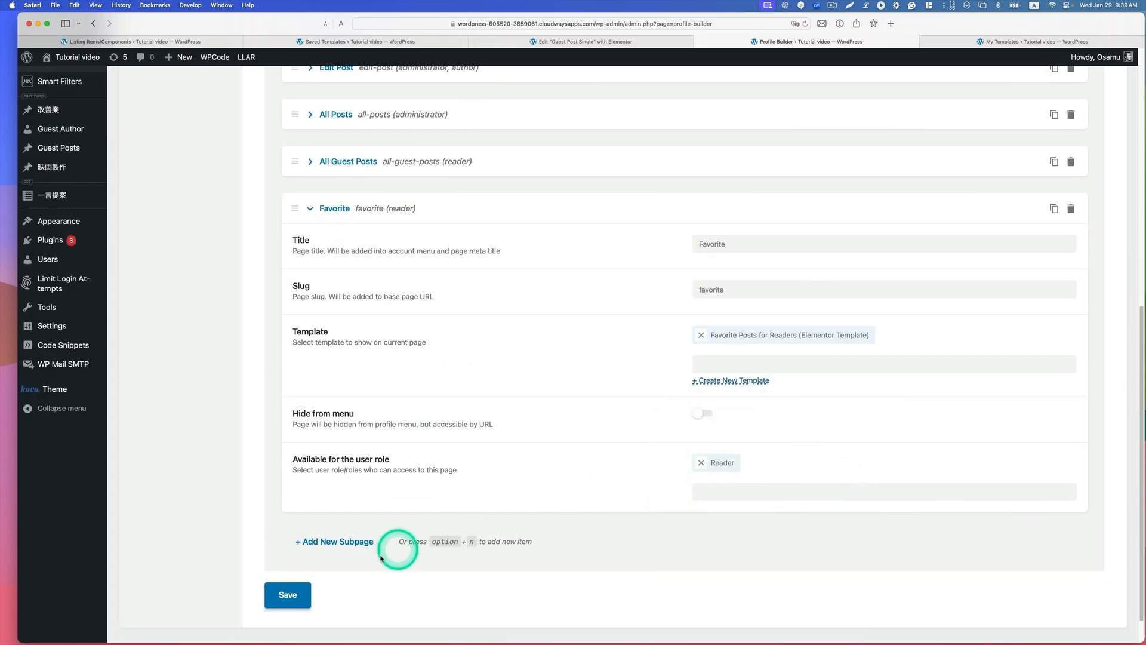
left_click(288, 595)
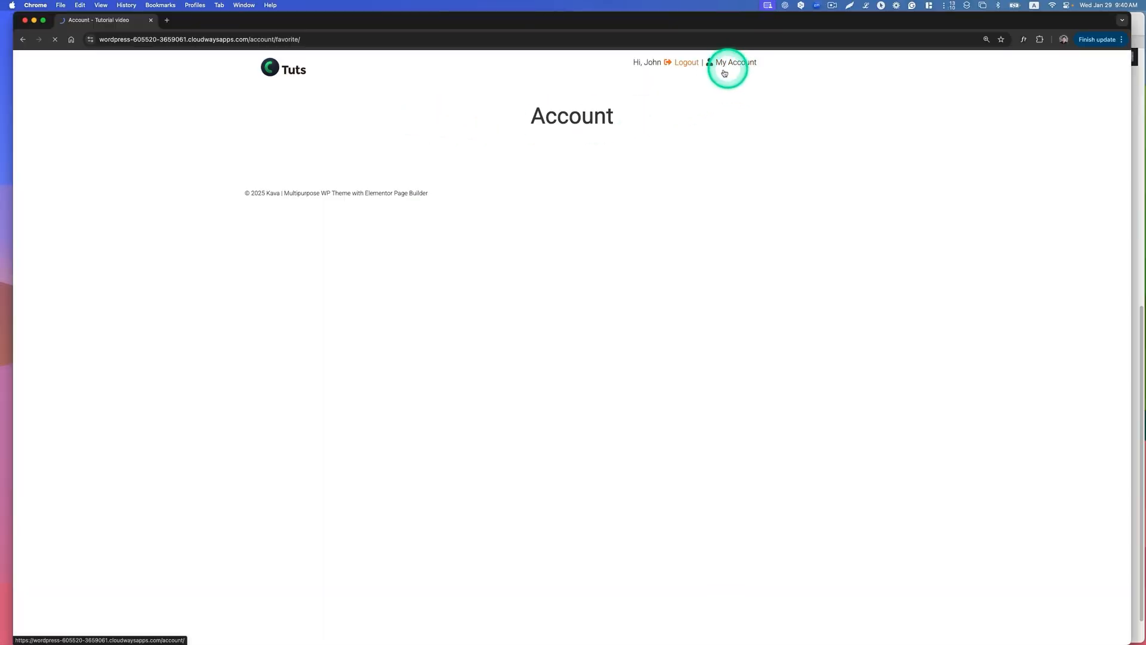
Step: Switch to the reader's Chrome session and check the guest posts on the account page and its Favorite subpage
left_click(718, 76)
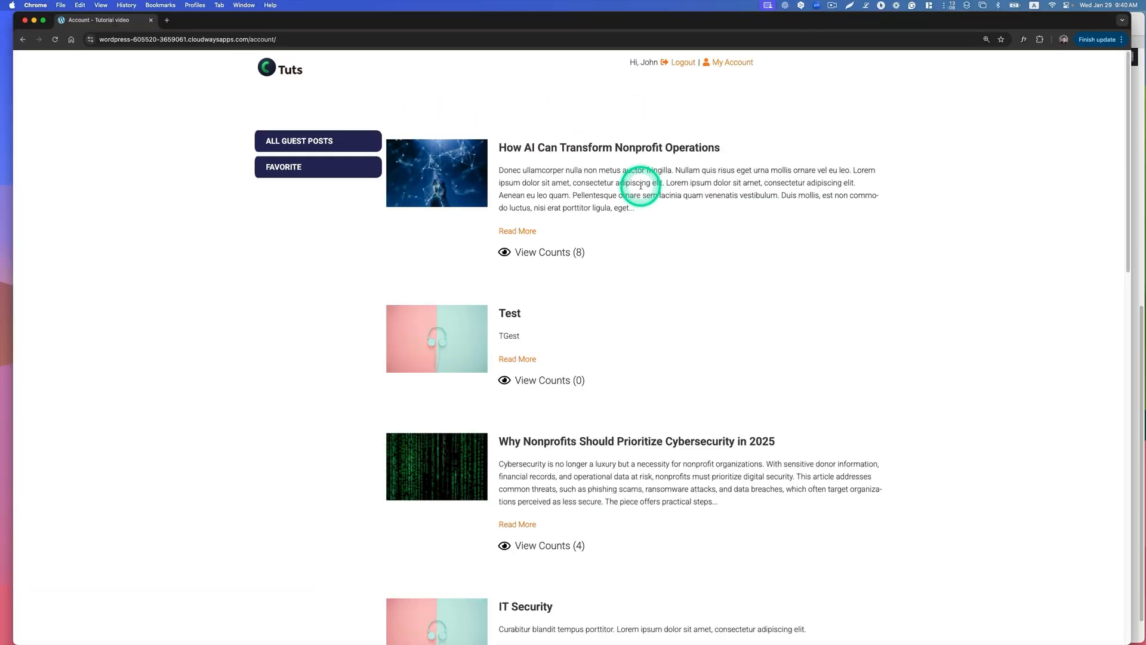
scroll(582, 254, "down", 3)
scroll(583, 260, "up", 3)
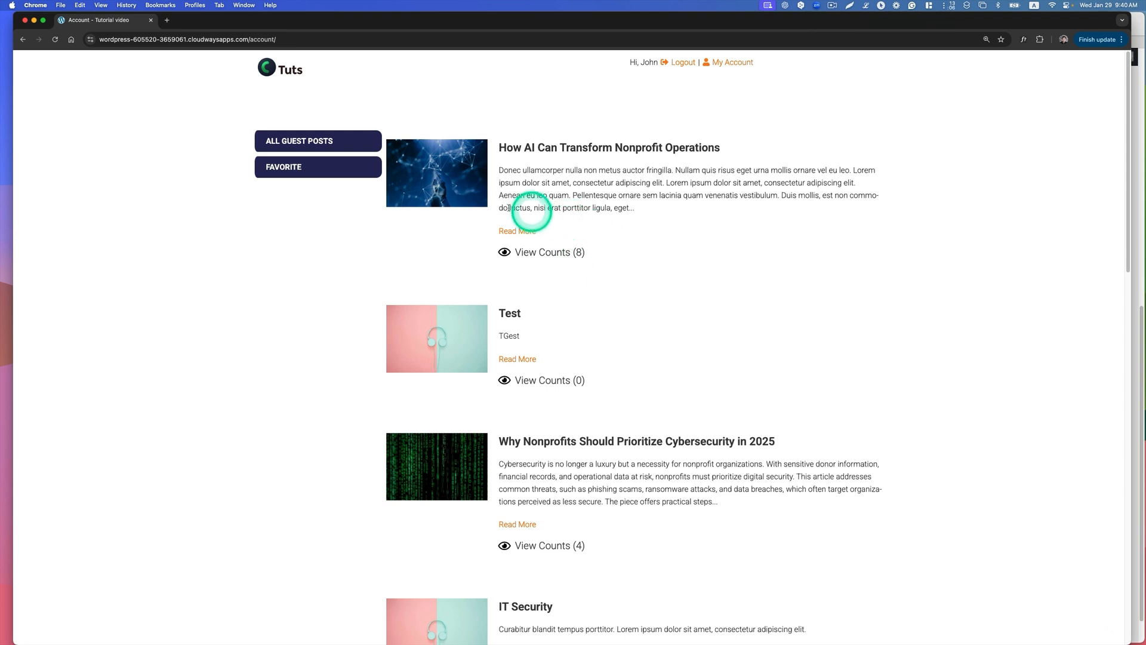
left_click(296, 169)
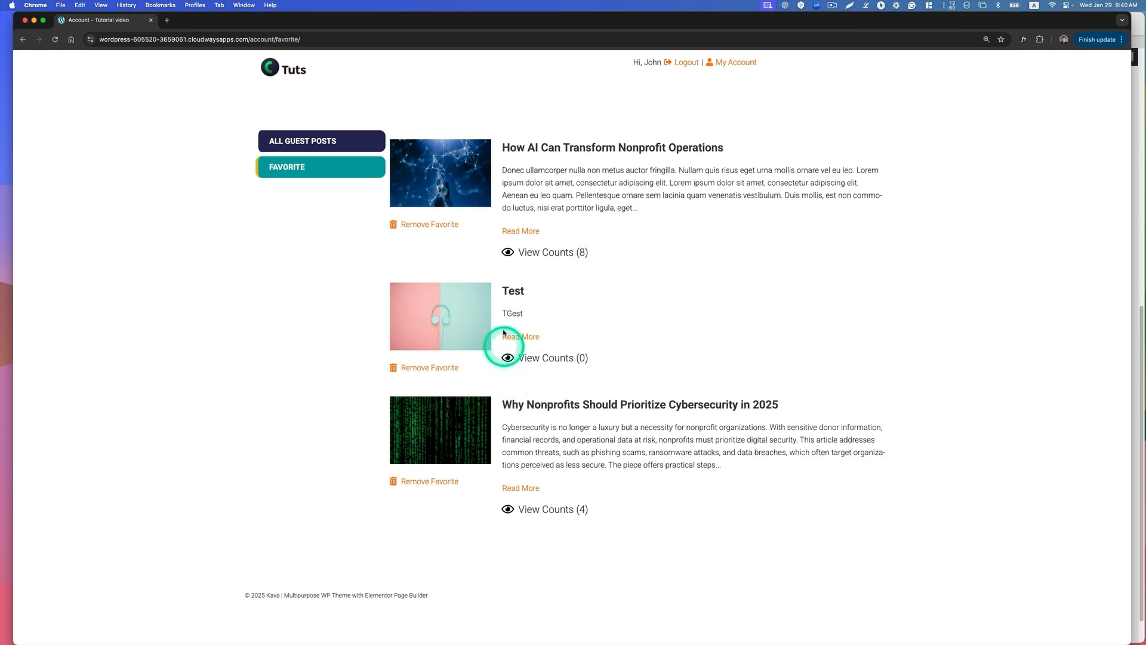
Step: Open the IT Security post from the account's All Guest Posts list and add it to the favorites
left_click(315, 143)
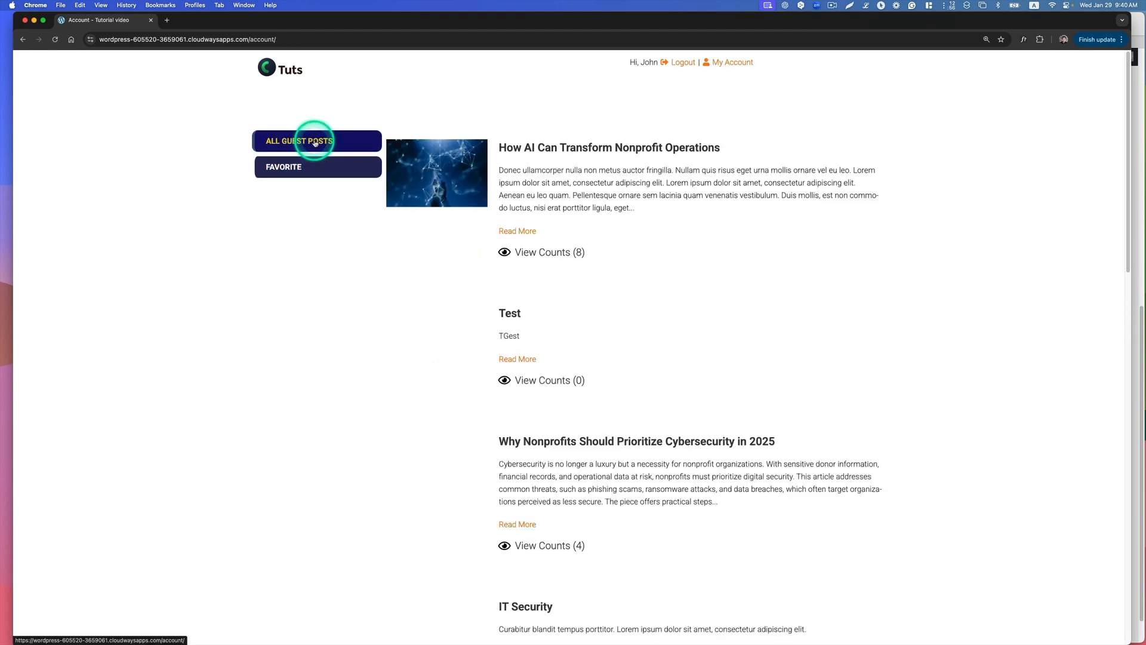
scroll(766, 253, "down", 5)
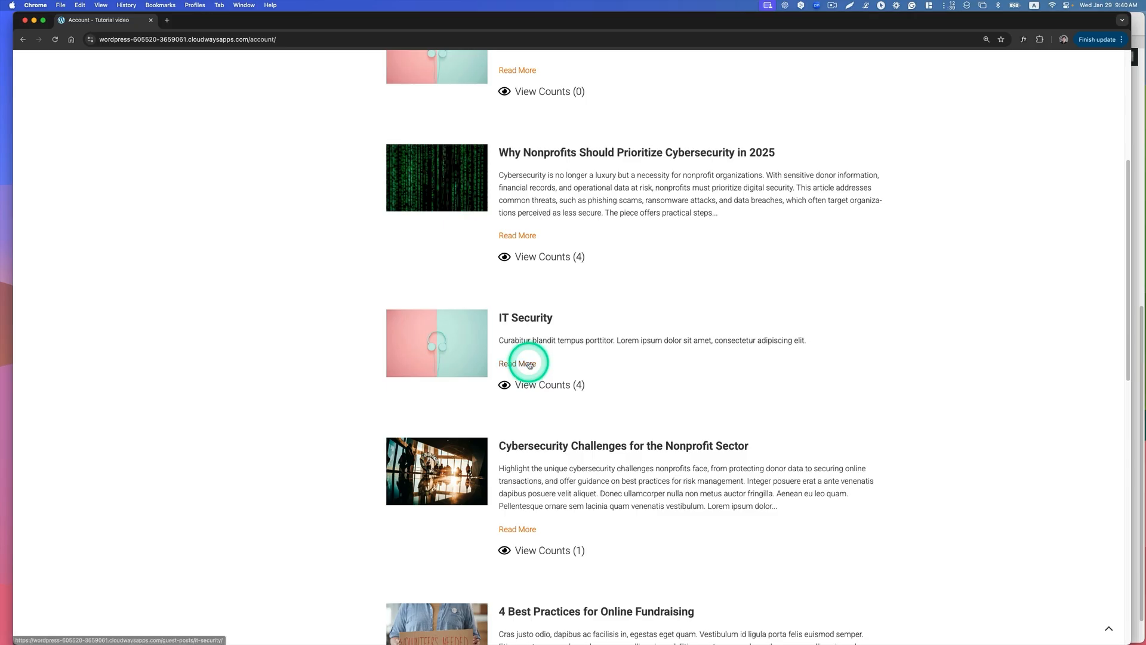
left_click(527, 364)
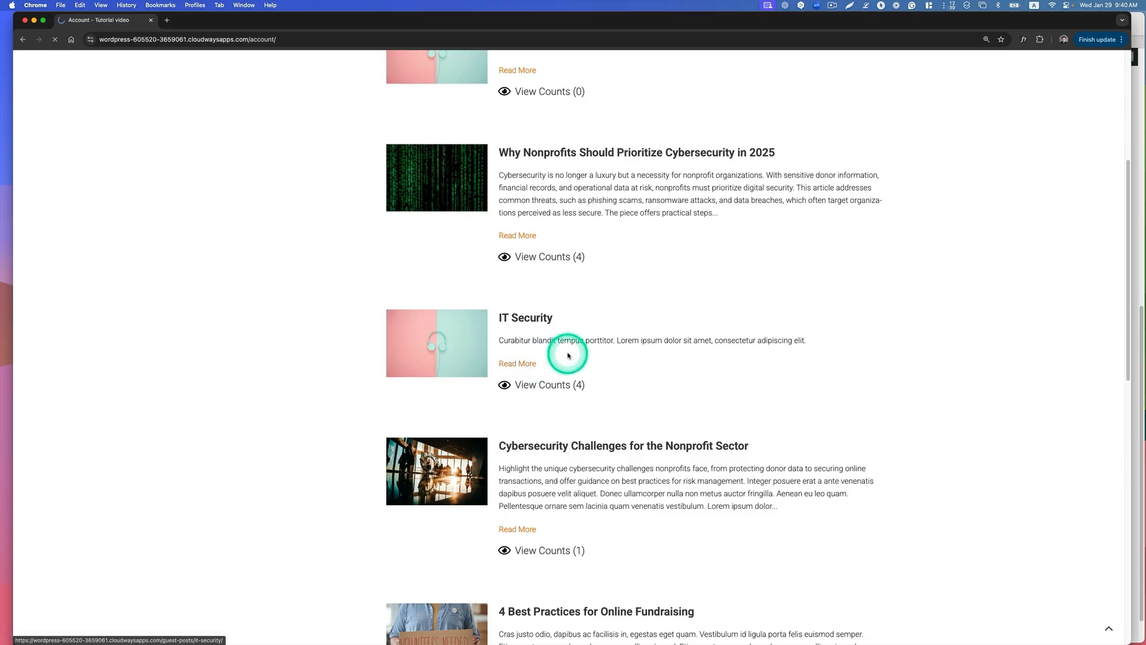
scroll(569, 350, "down", 2)
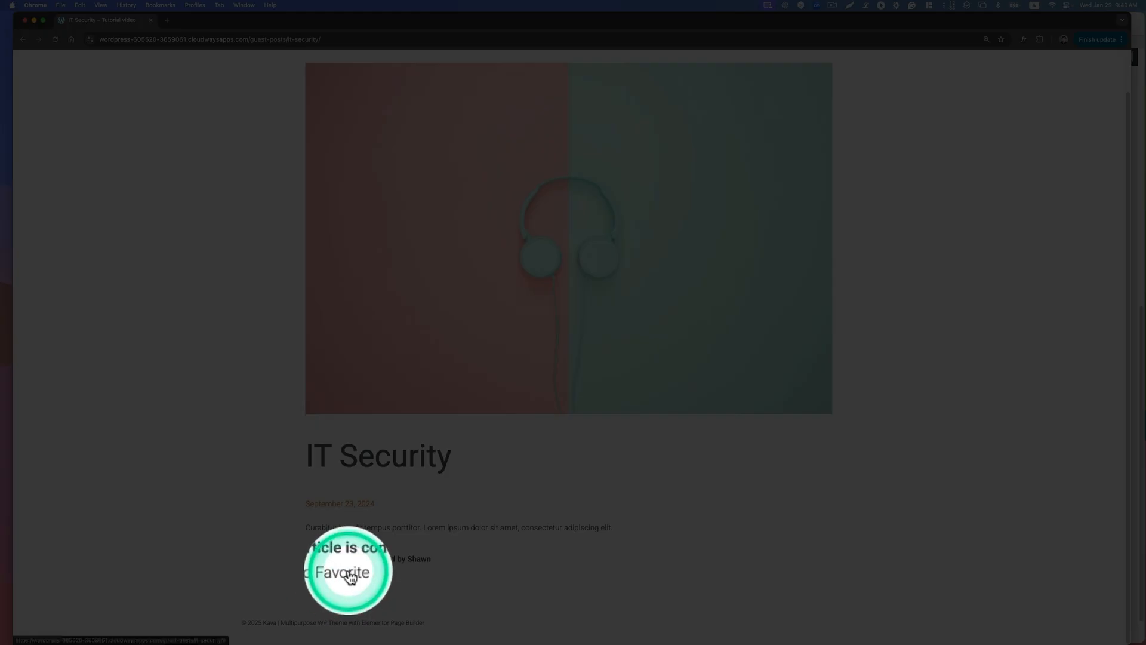
left_click(352, 571)
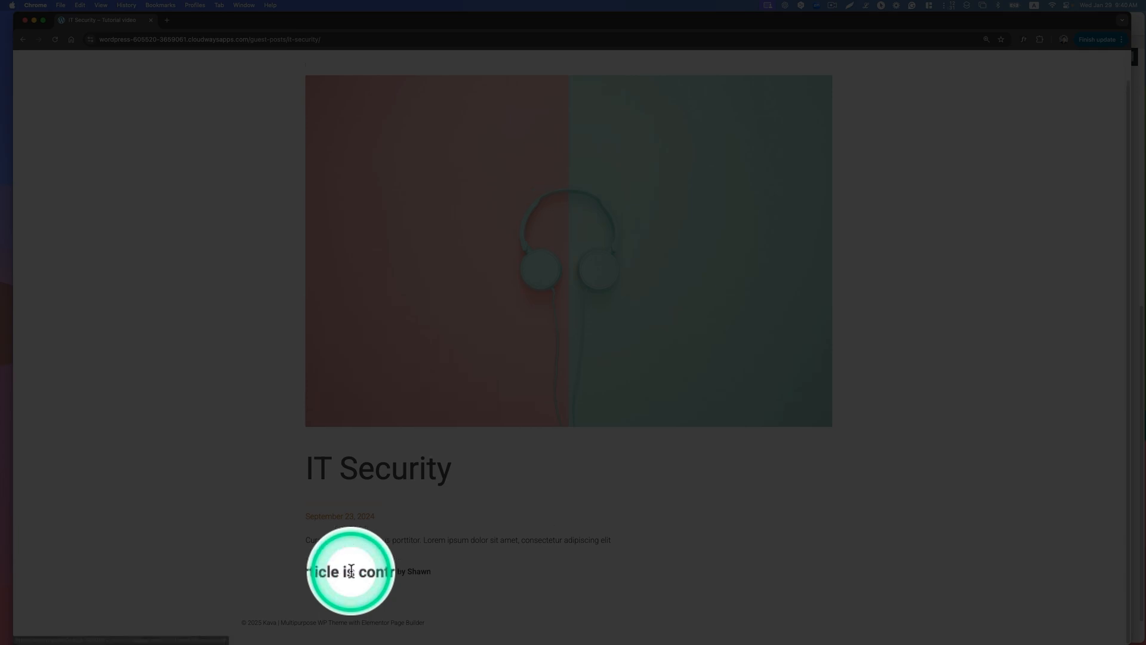
scroll(830, 192, "up", 2)
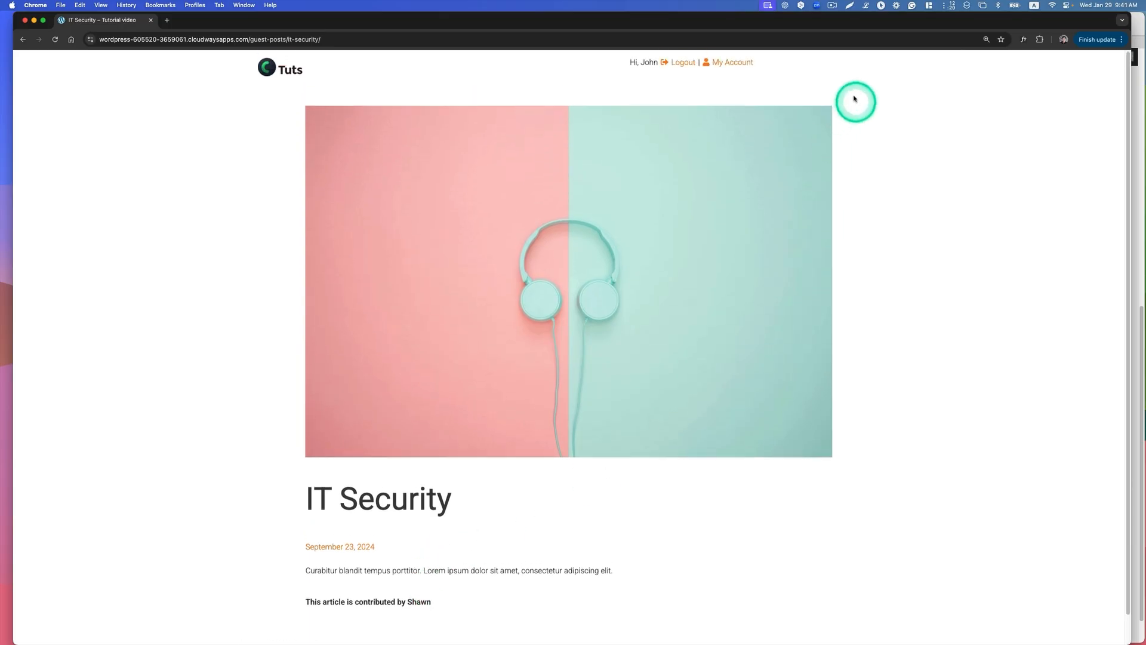
Step: Check the Favorite subpage of the reader's account for the IT Security post and remove that post from the favorites
left_click(734, 63)
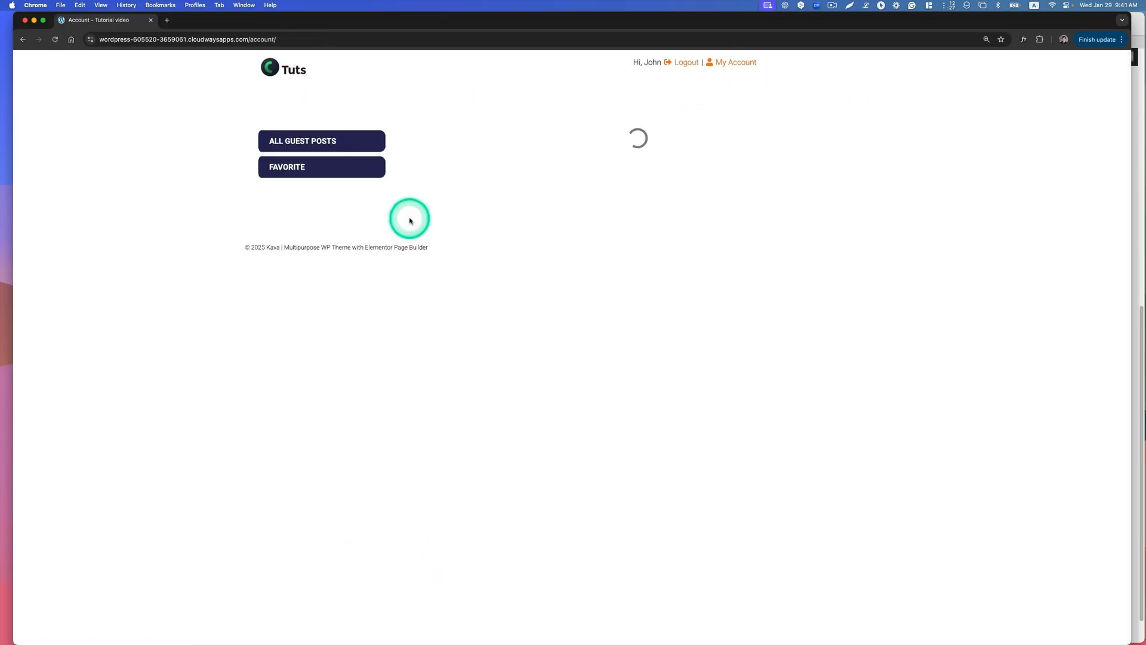
left_click(289, 169)
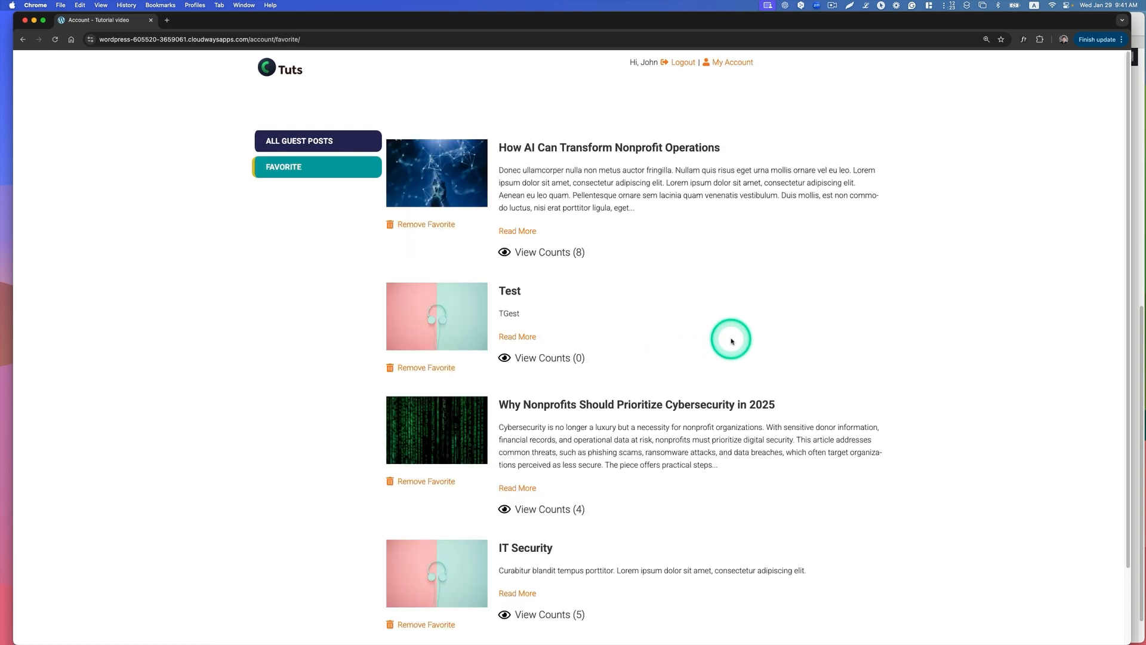
scroll(730, 335, "down", 3)
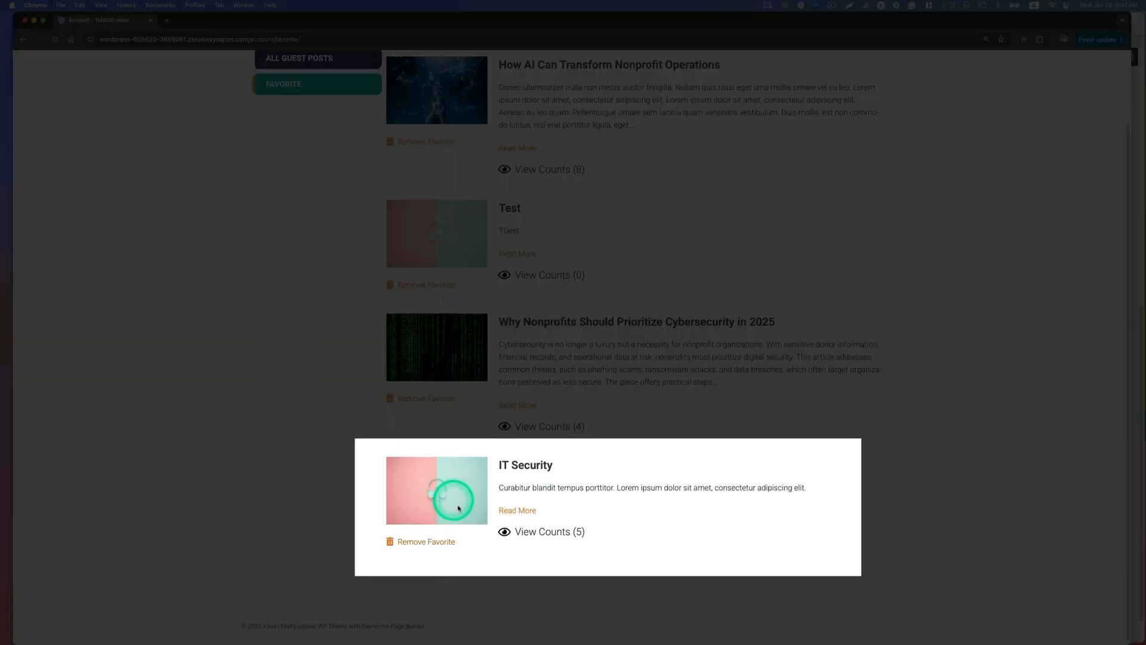
scroll(477, 501, "up", 1)
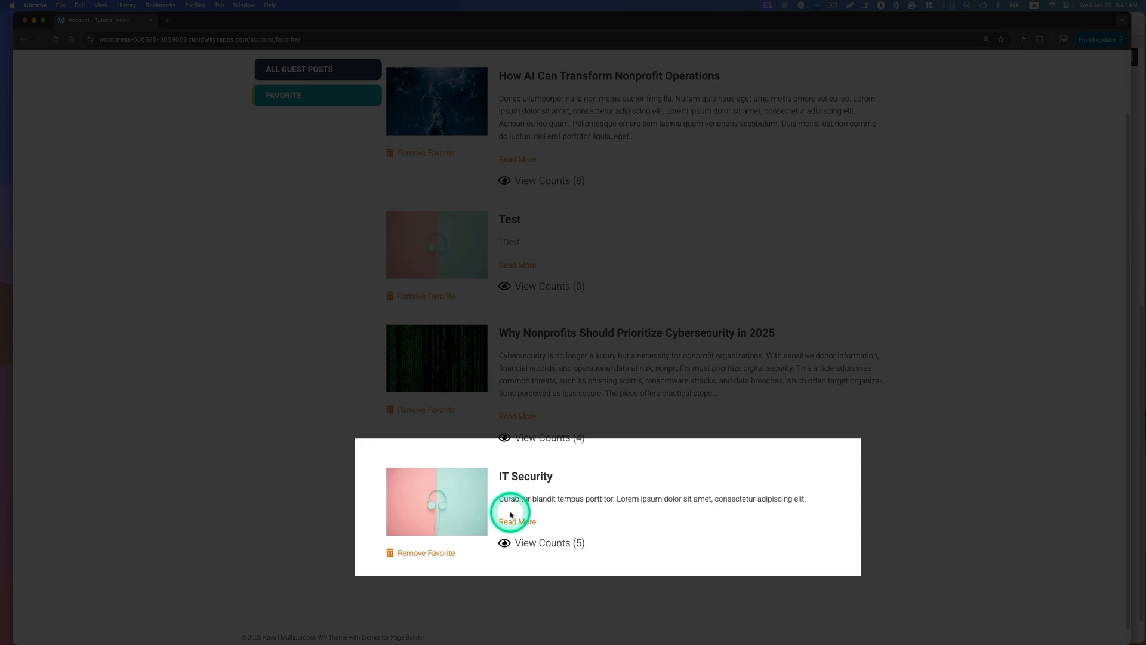
left_click(428, 554)
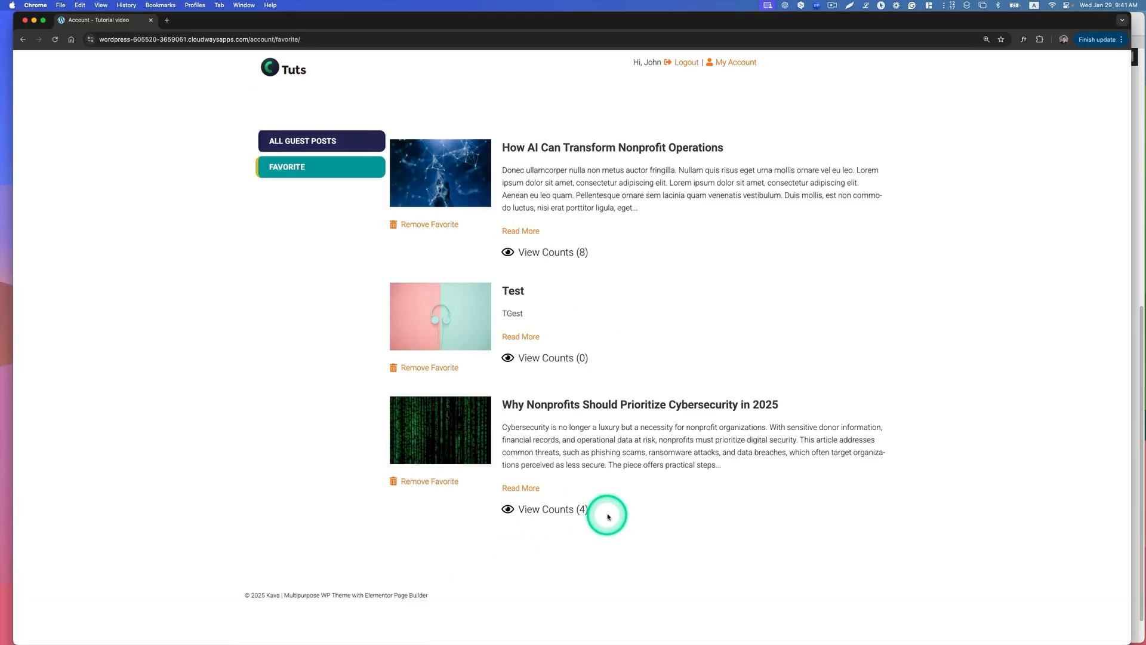